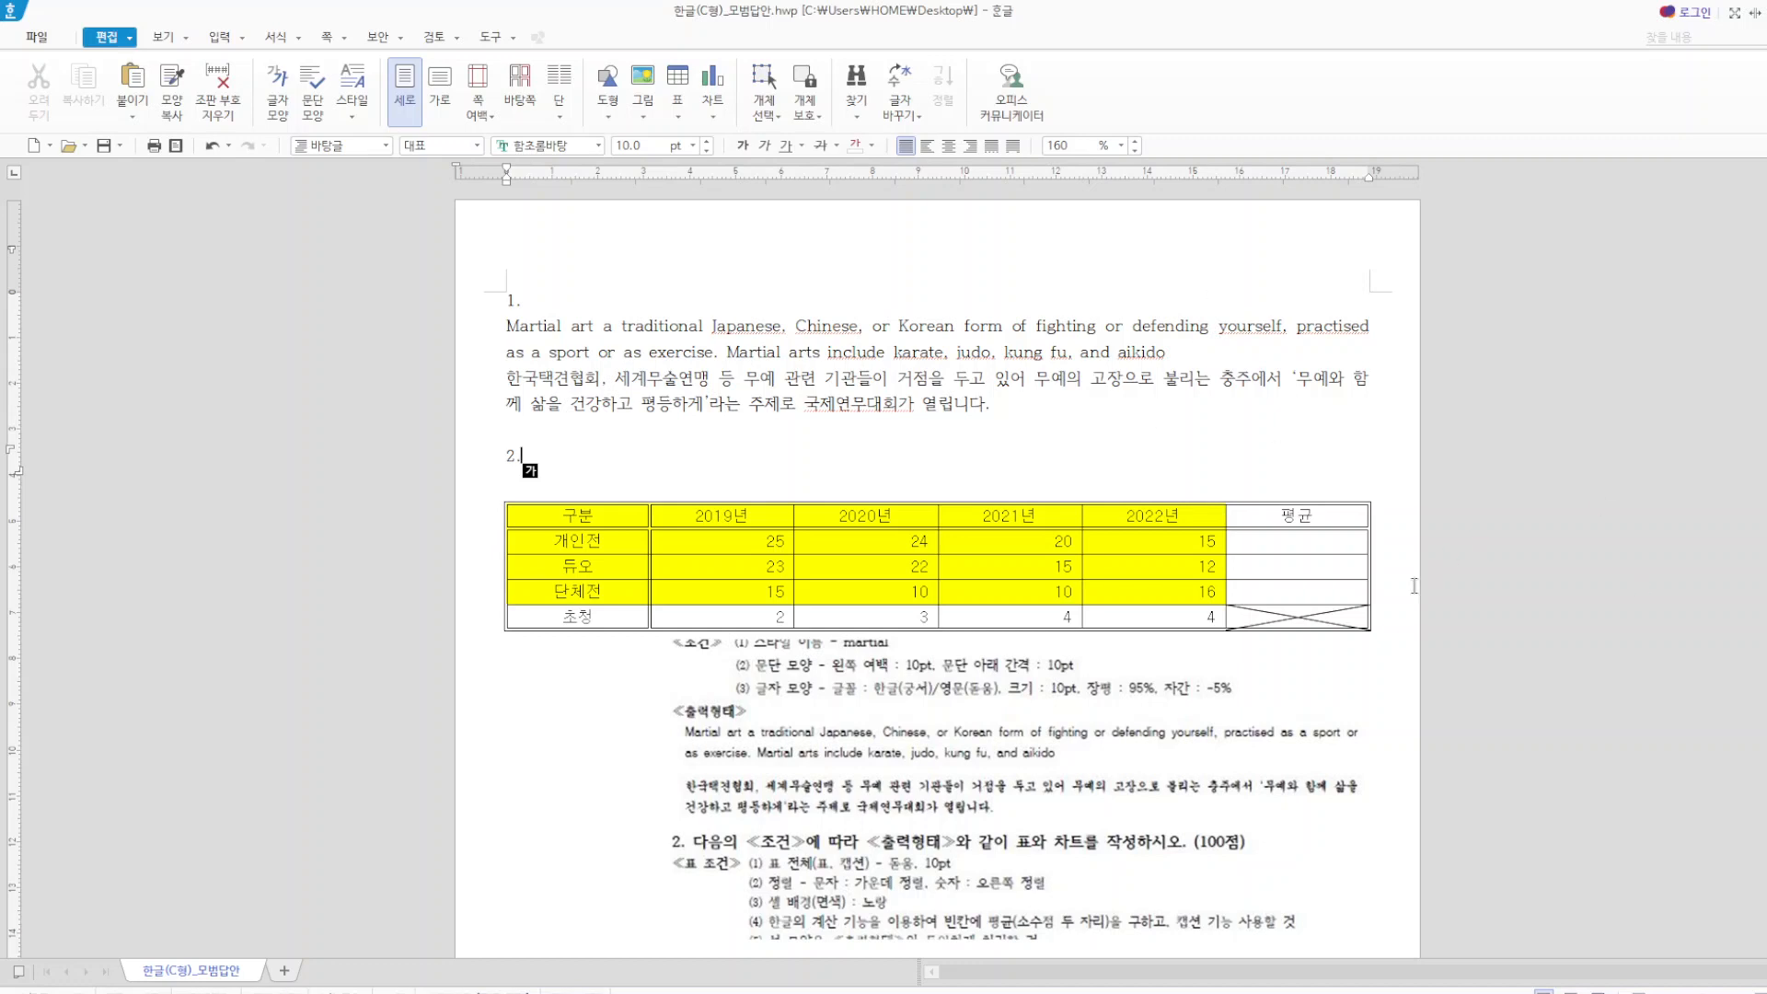
- Check the page size and margin settings, then look through the pages of the answer document
{"action": "key", "text": "F7"}
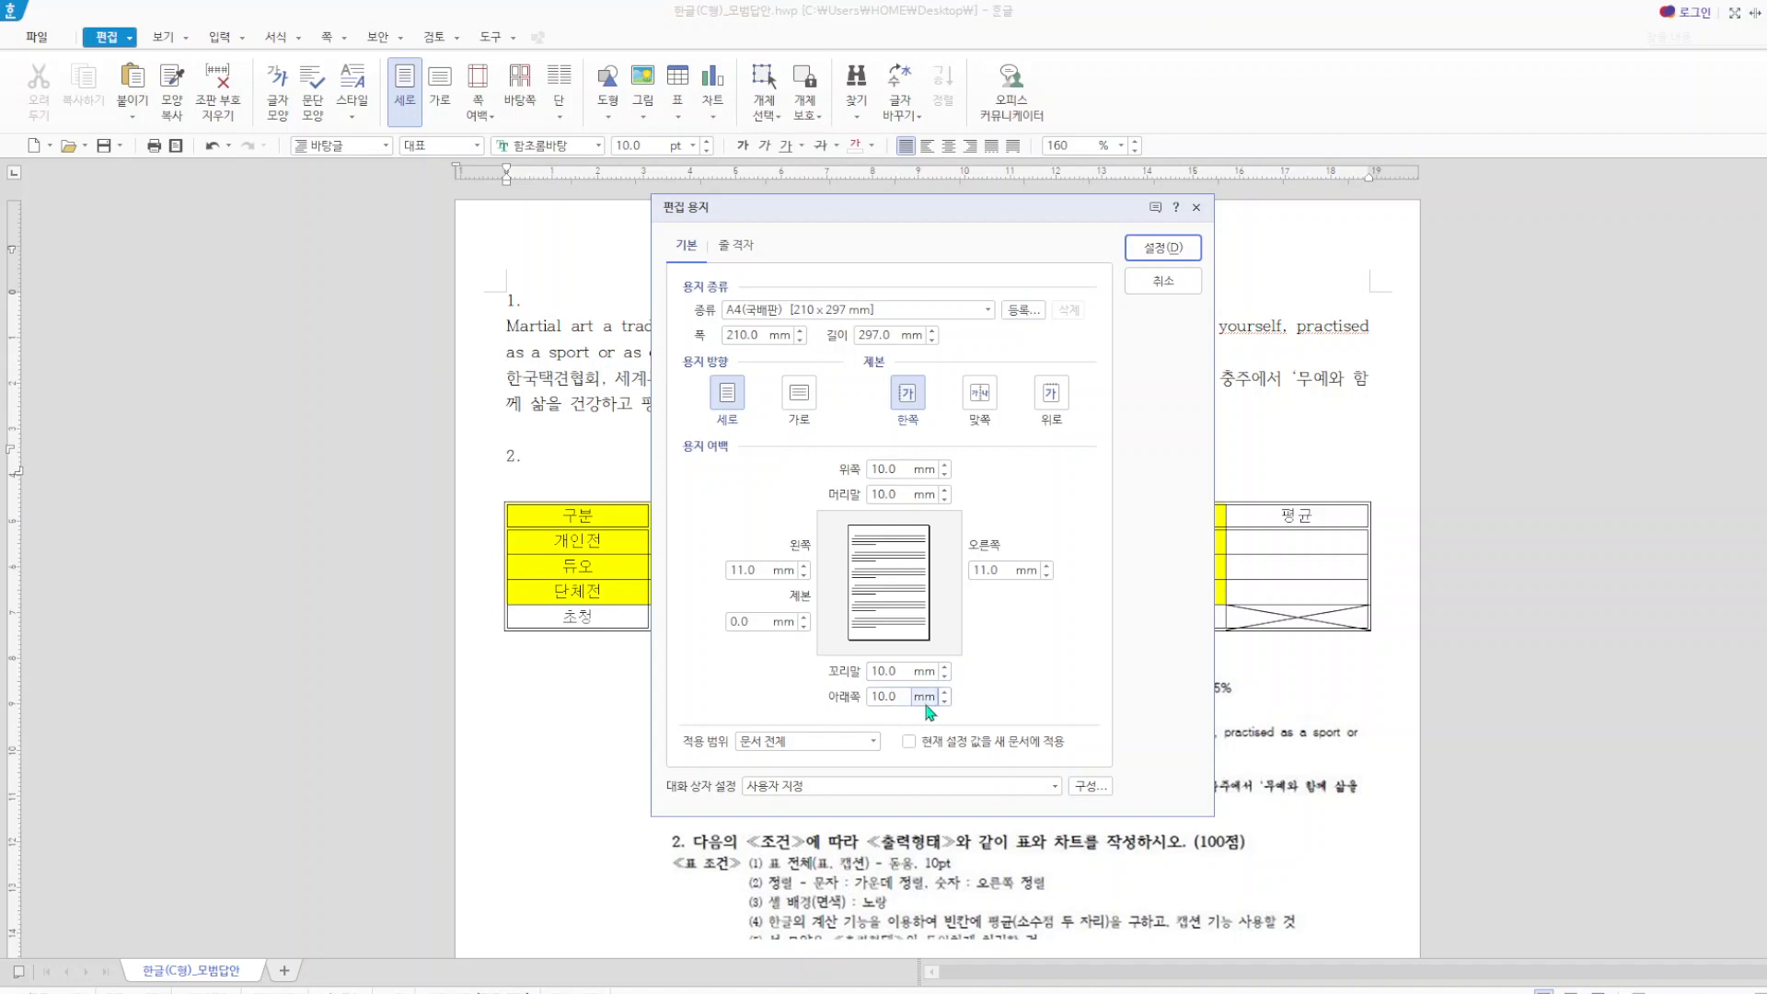
{"action": "left_click", "coordinate": [1196, 208]}
{"action": "scroll", "coordinate": [911, 484], "scroll_direction": "down", "scroll_amount": 15}
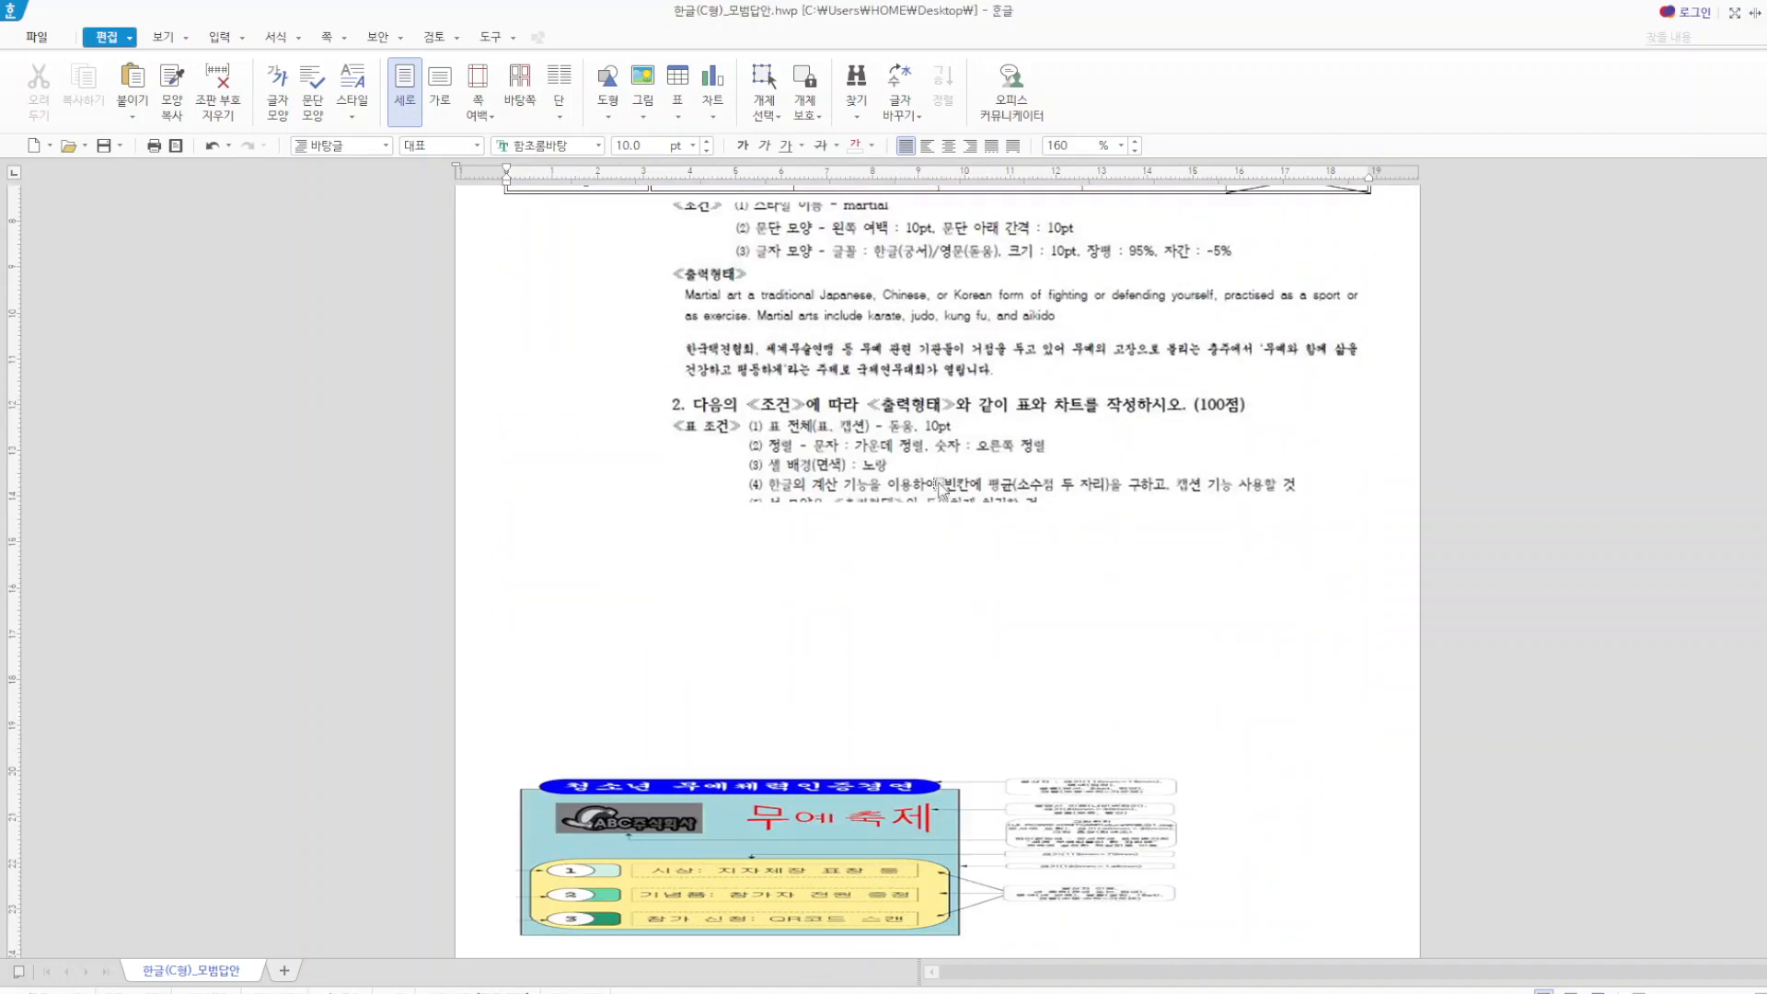
{"action": "scroll", "coordinate": [1022, 515], "scroll_direction": "down", "scroll_amount": 5}
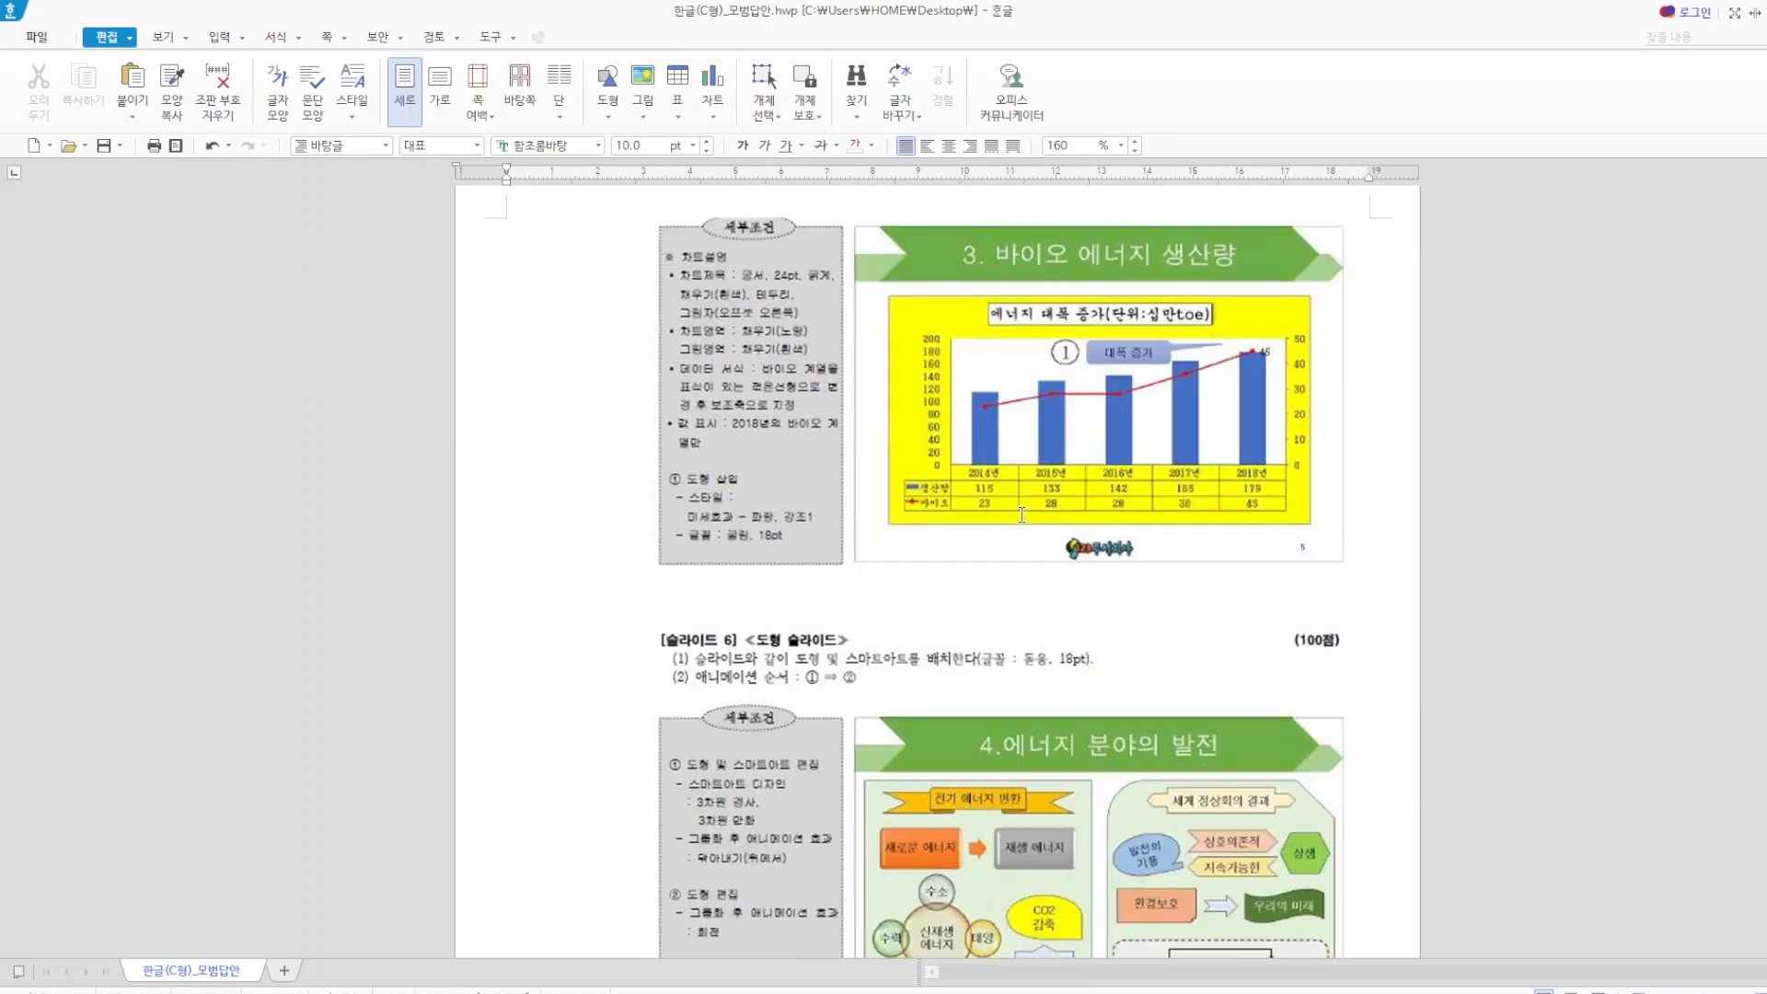
{"action": "scroll", "coordinate": [1021, 514], "scroll_direction": "down", "scroll_amount": 15}
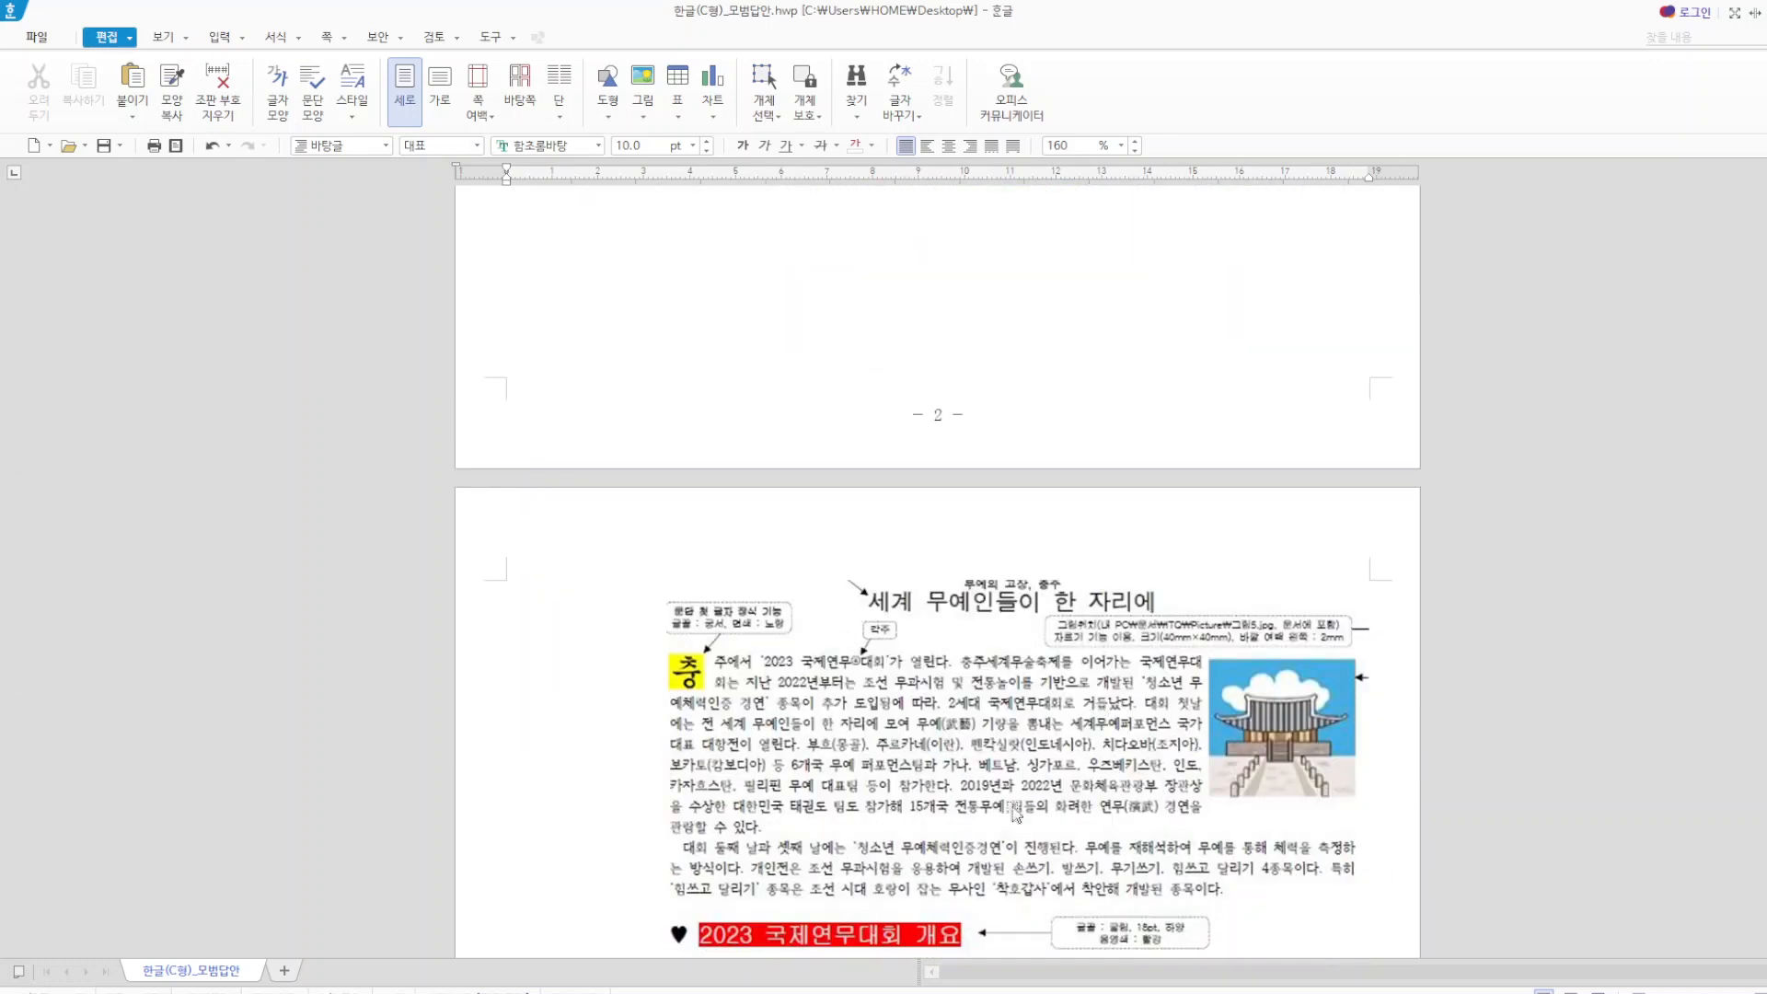
{"action": "scroll", "coordinate": [1052, 659], "scroll_direction": "down", "scroll_amount": 15}
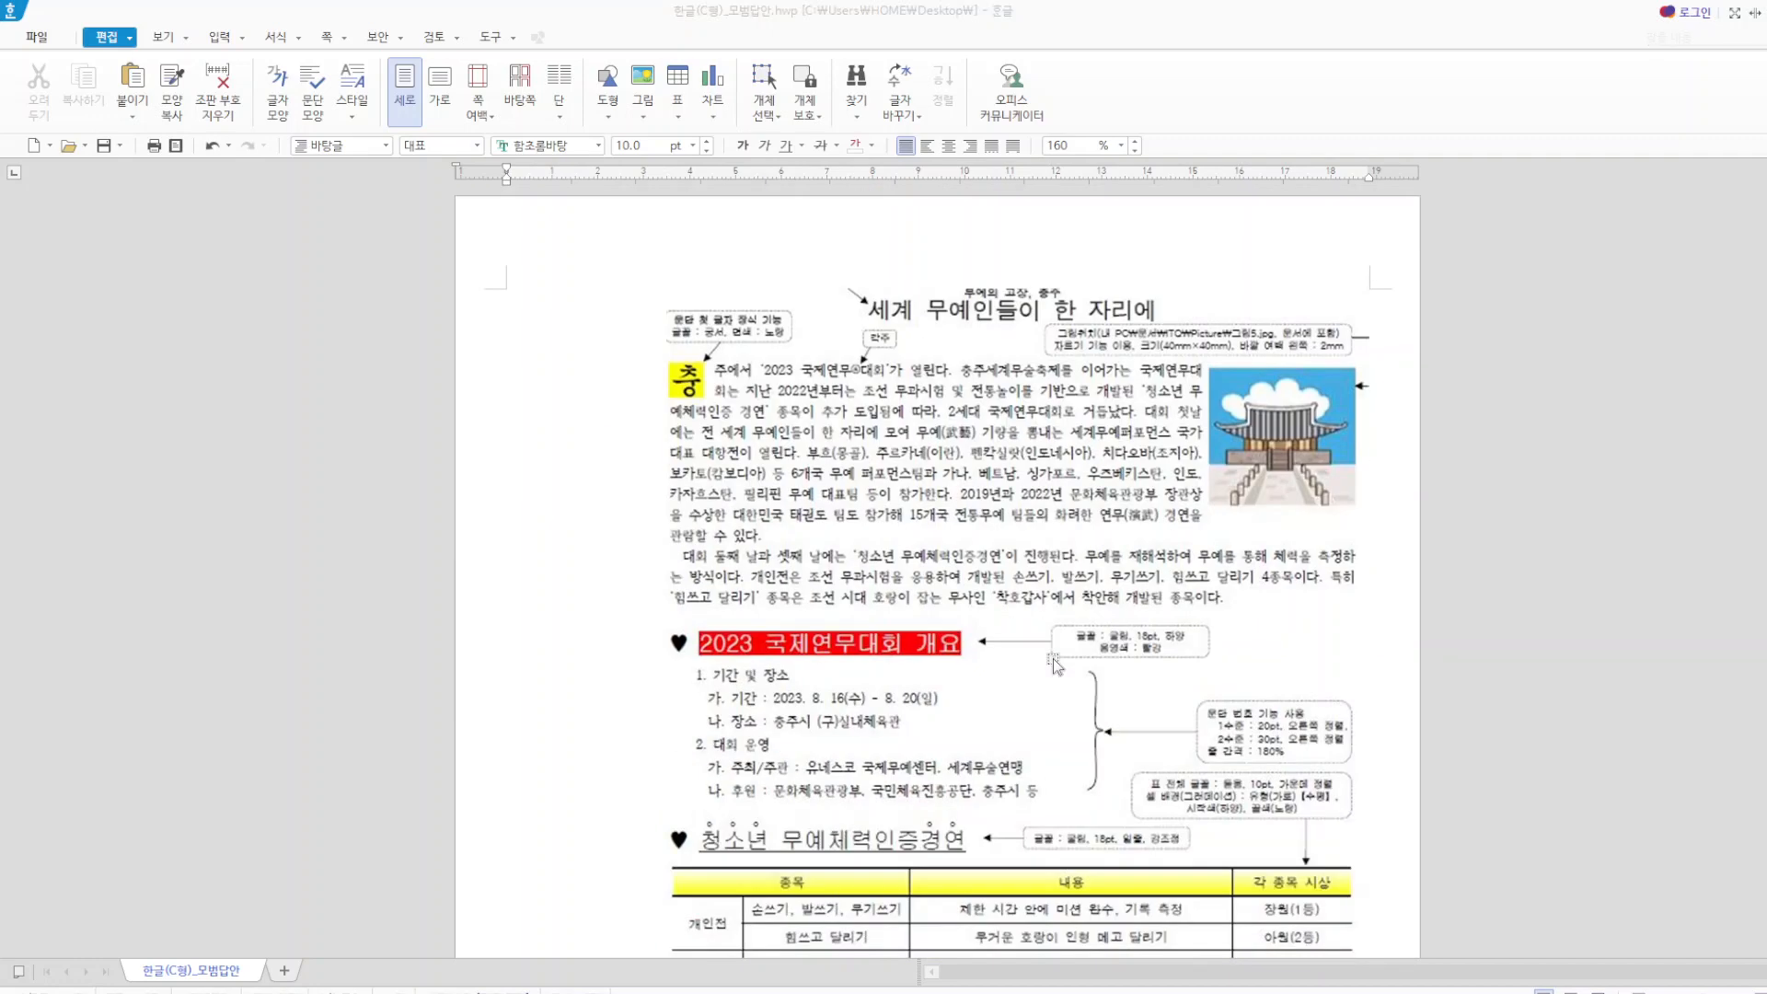
{"action": "scroll", "coordinate": [1185, 634], "scroll_direction": "down", "scroll_amount": 8}
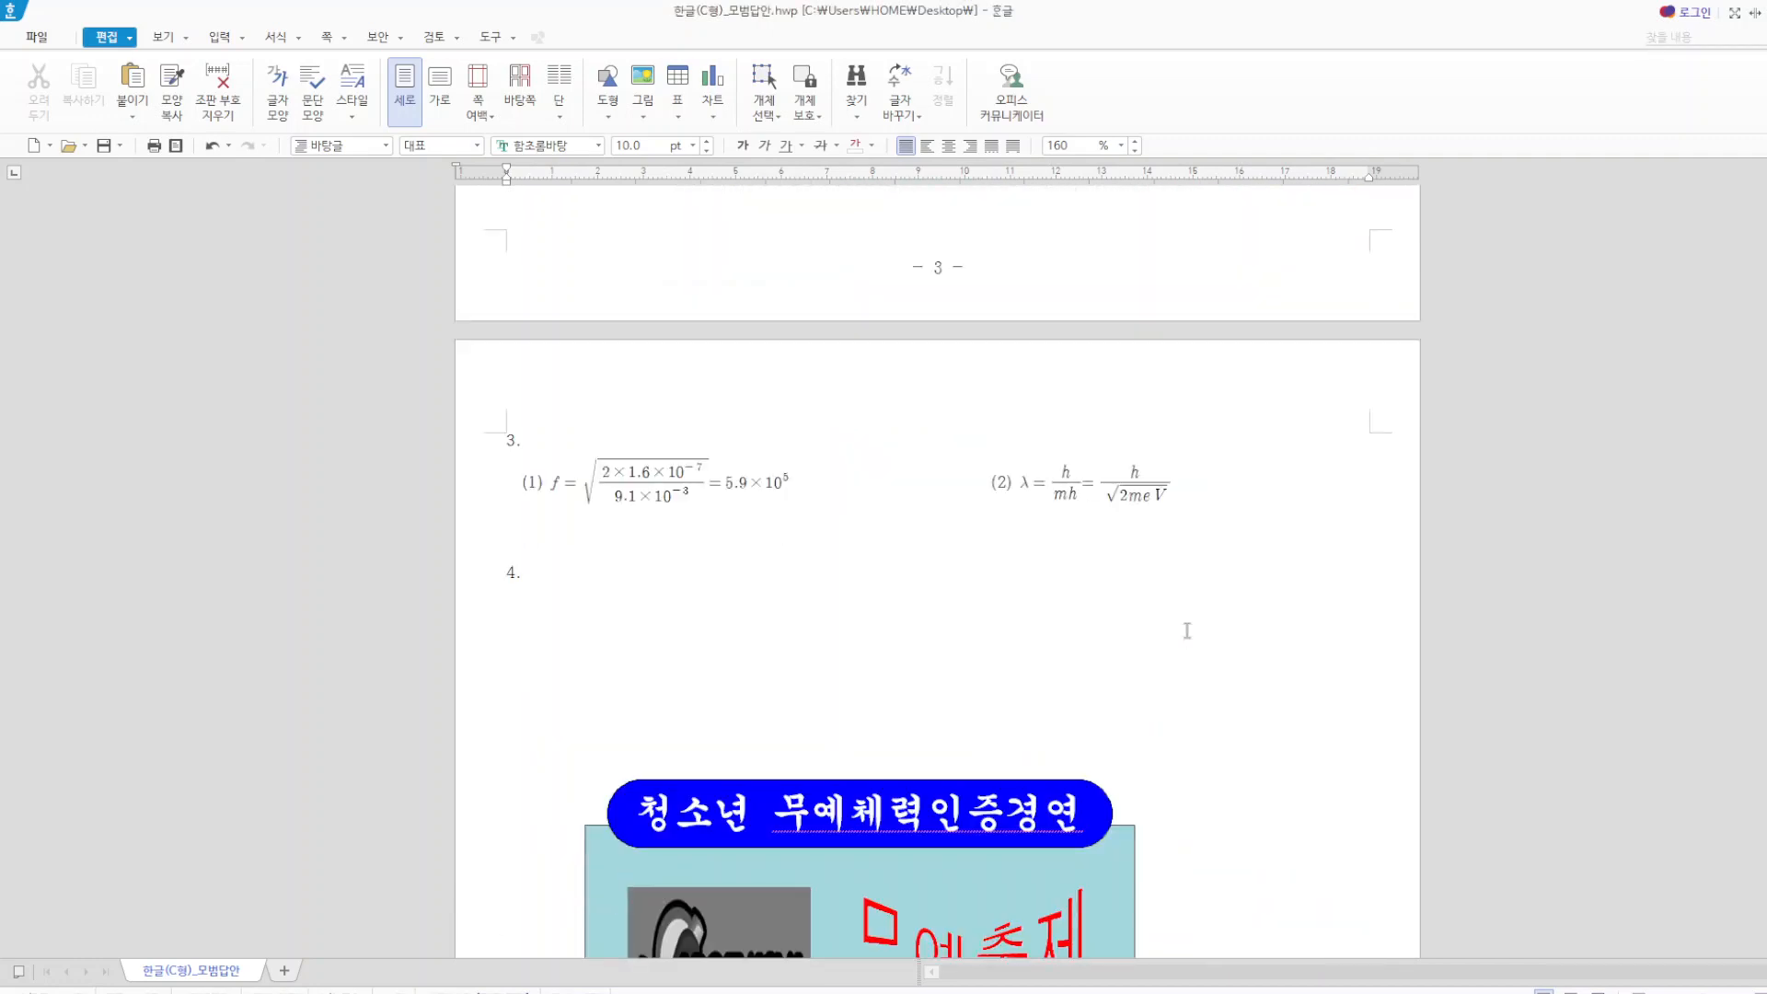
{"action": "scroll", "coordinate": [1187, 630], "scroll_direction": "down", "scroll_amount": 13}
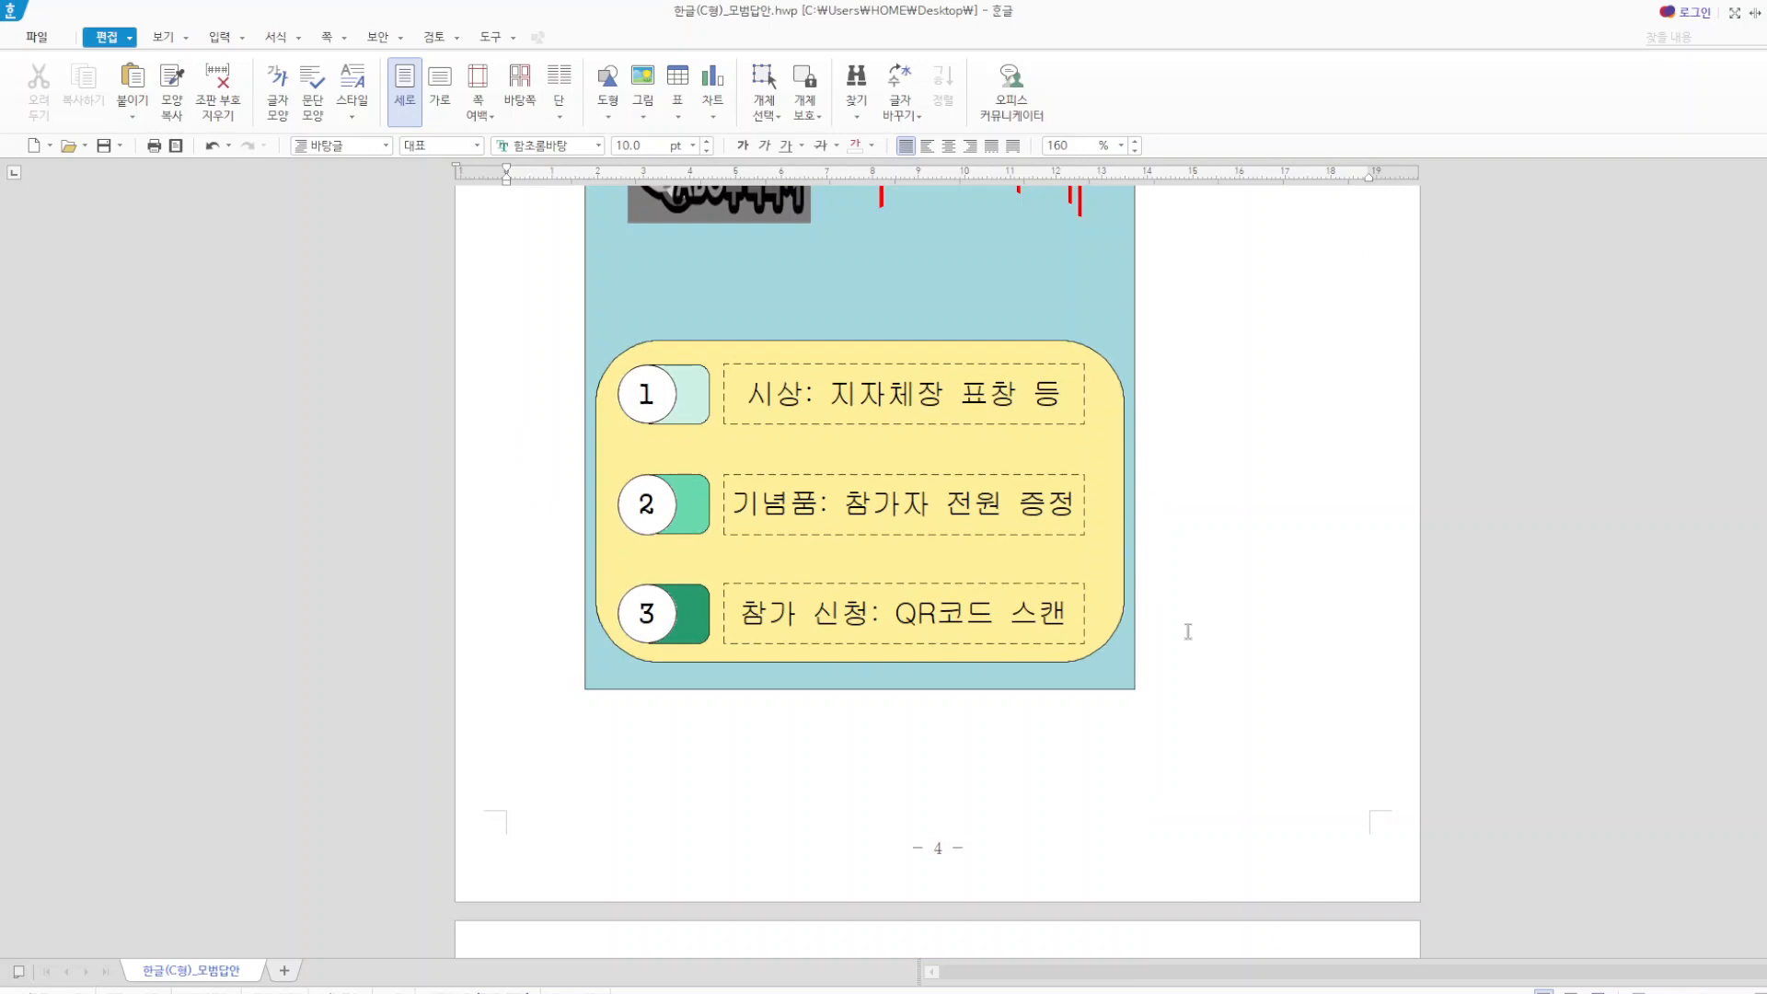
{"action": "scroll", "coordinate": [1187, 631], "scroll_direction": "up", "scroll_amount": 20}
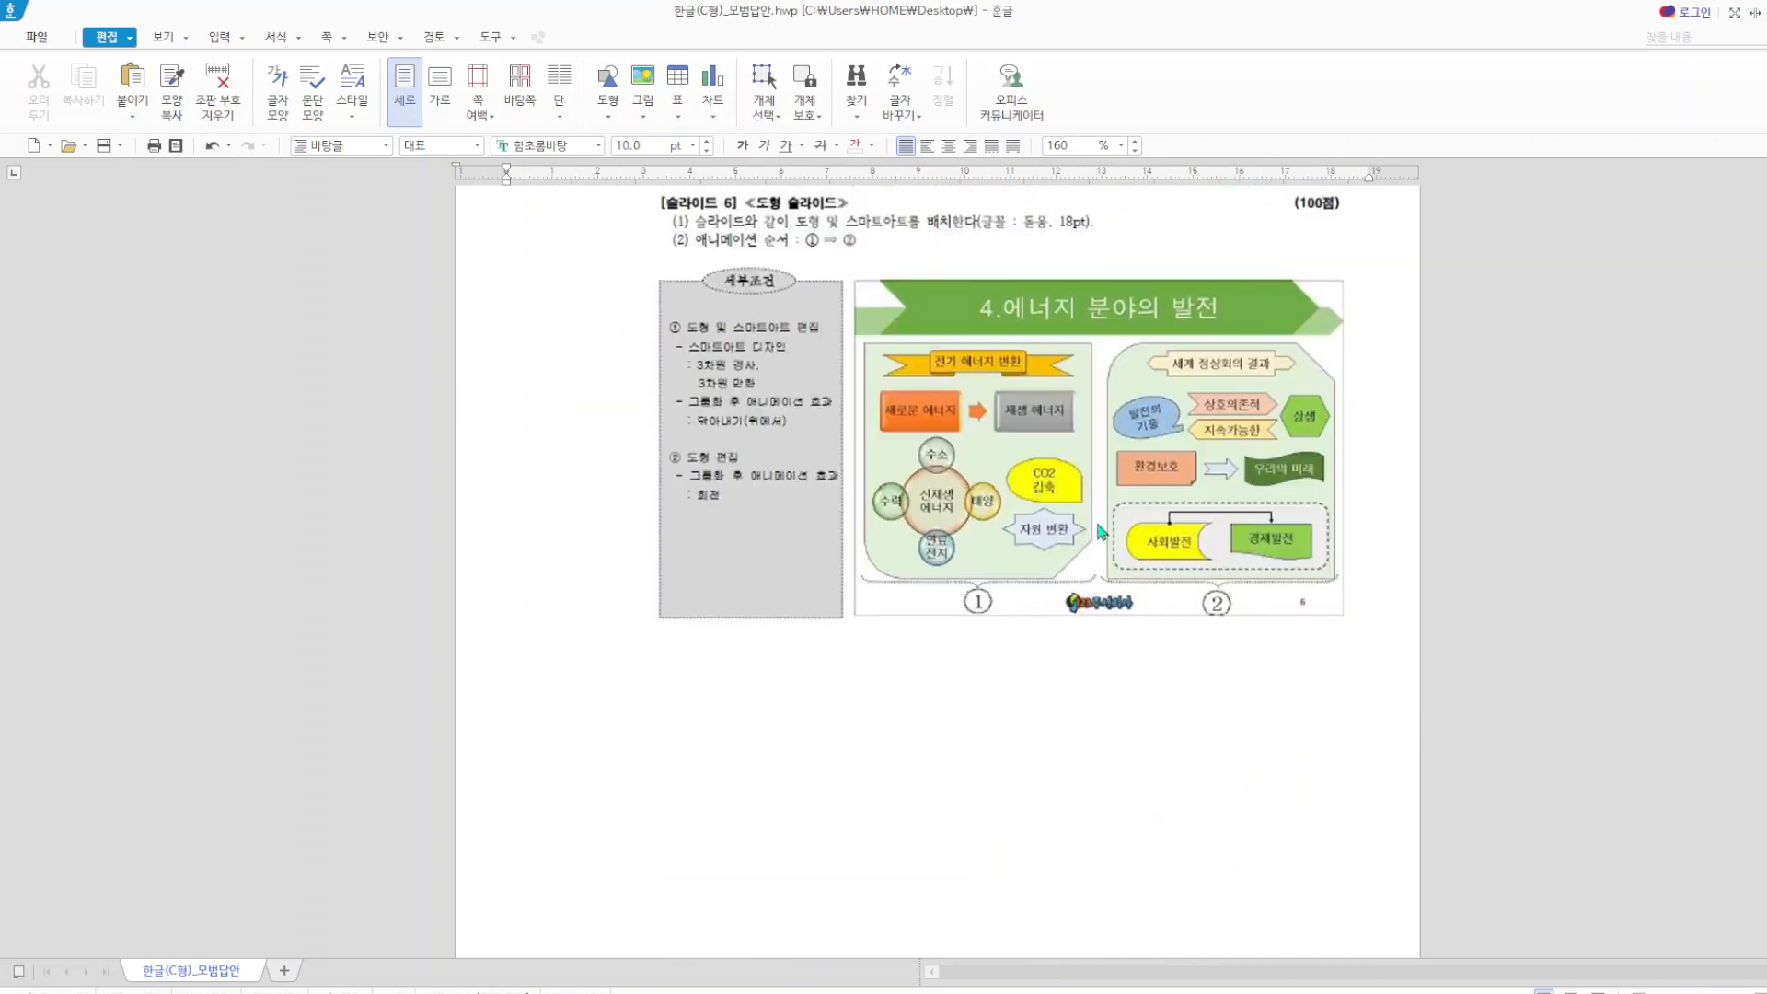
{"action": "scroll", "coordinate": [1101, 531], "scroll_direction": "up", "scroll_amount": 16}
{"action": "scroll", "coordinate": [1156, 488], "scroll_direction": "down", "scroll_amount": 12}
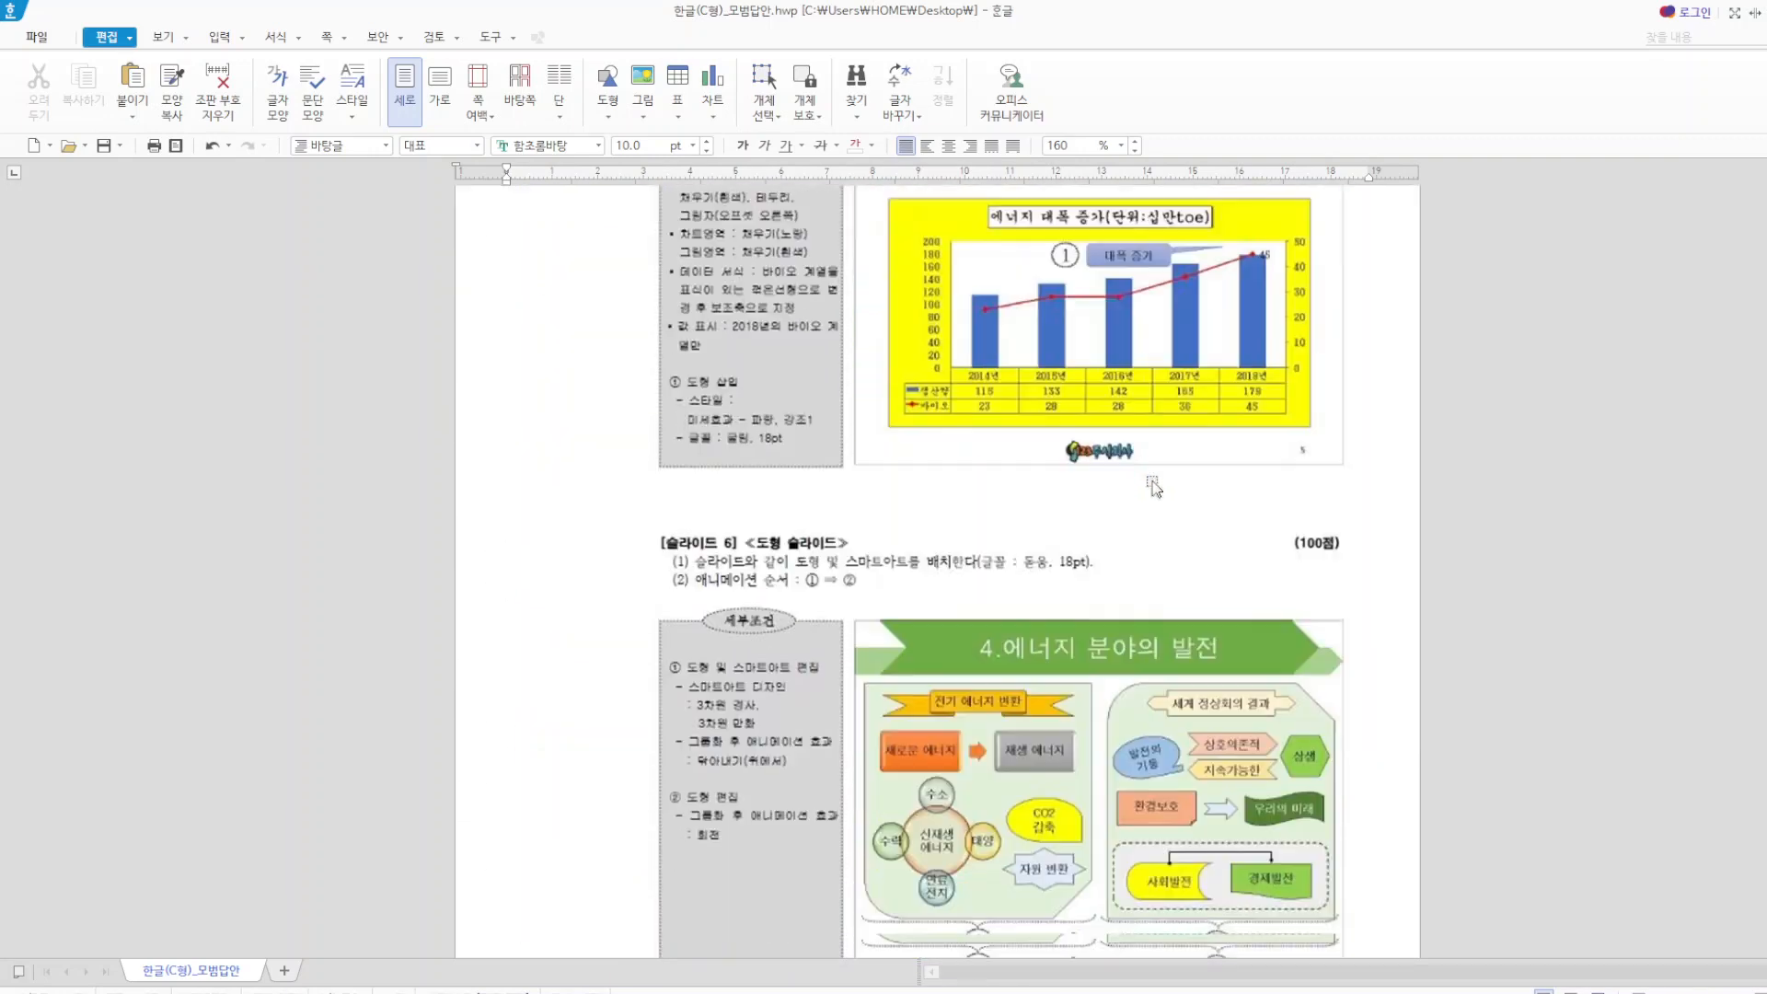
{"action": "scroll", "coordinate": [1156, 488], "scroll_direction": "down", "scroll_amount": 3}
{"action": "scroll", "coordinate": [1155, 487], "scroll_direction": "up", "scroll_amount": 6}
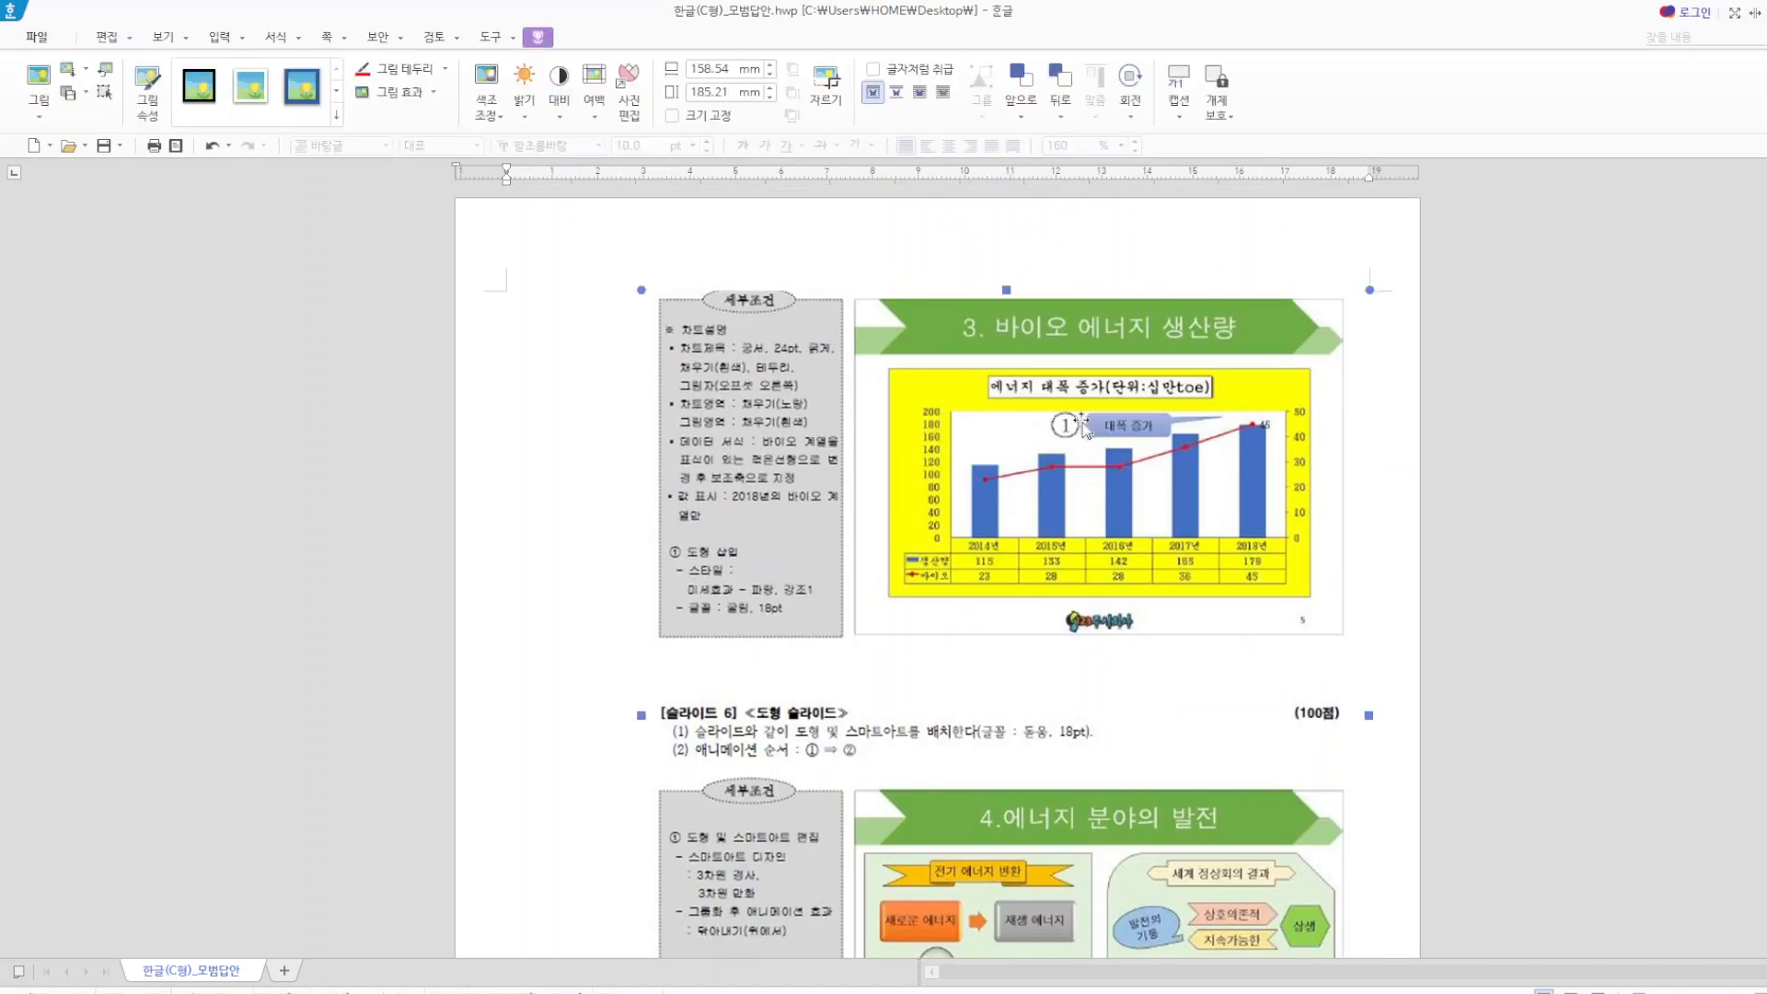
{"action": "scroll", "coordinate": [1083, 428], "scroll_direction": "up", "scroll_amount": 20}
{"action": "scroll", "coordinate": [1120, 500], "scroll_direction": "up", "scroll_amount": 6}
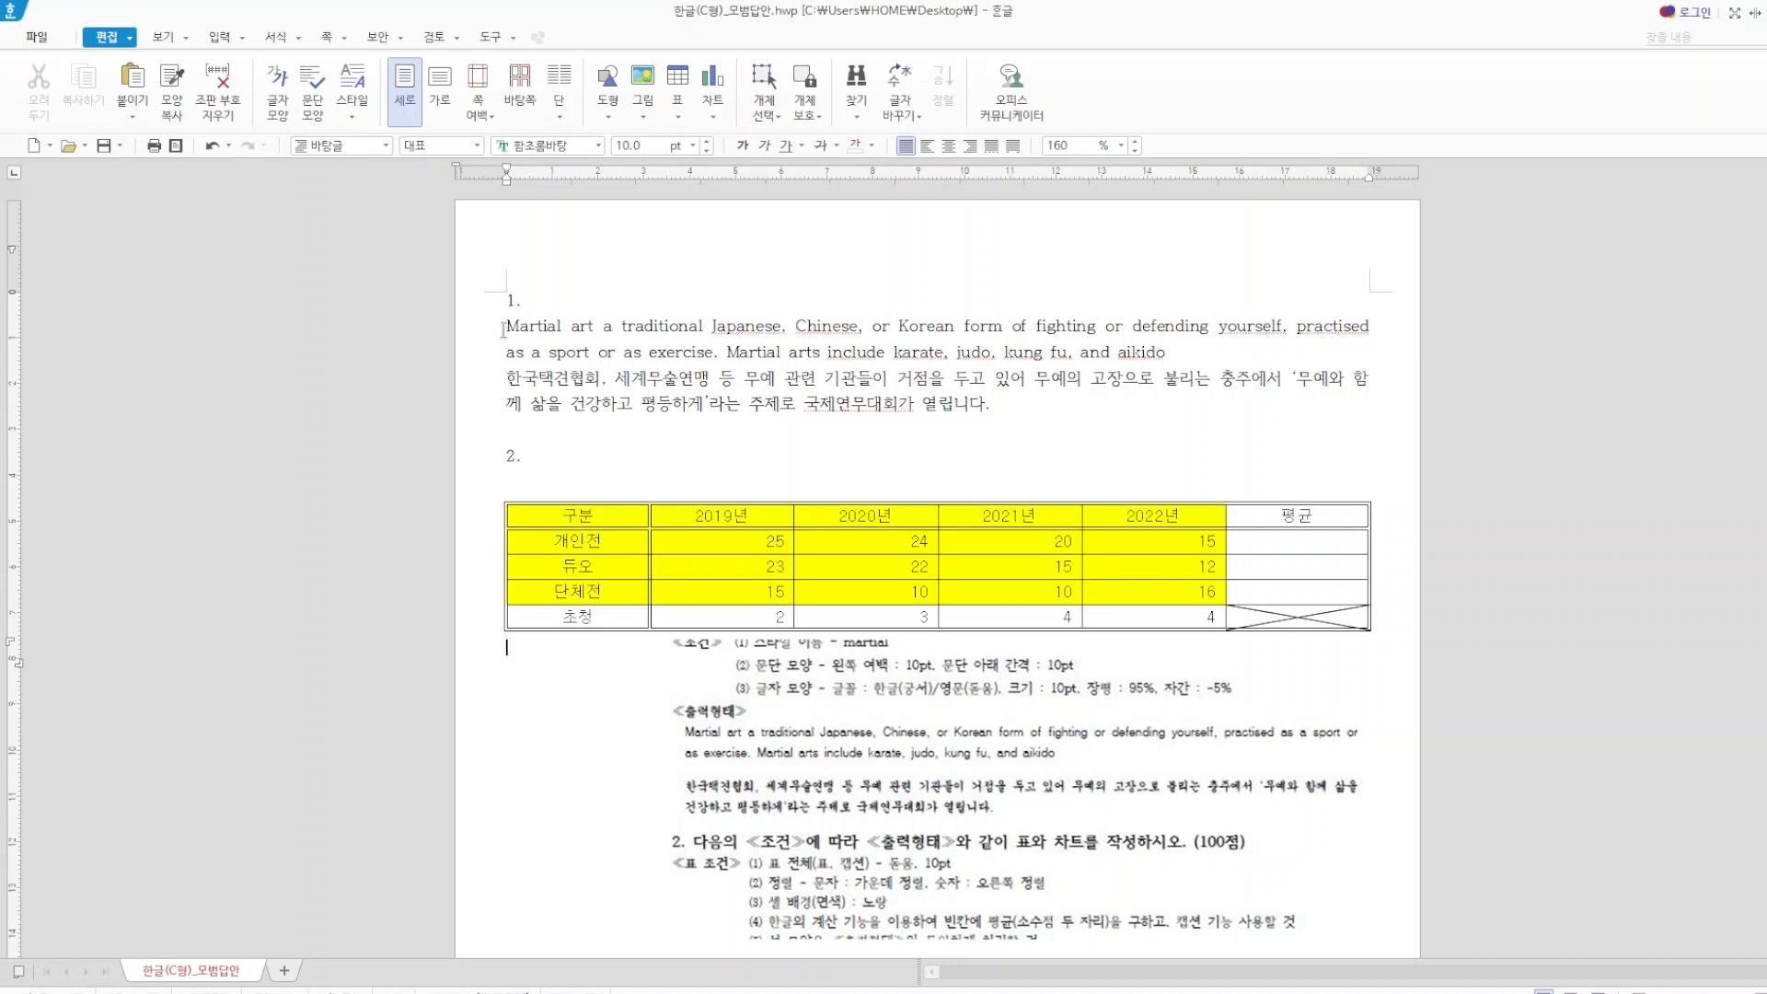
- Add a new paragraph style named martial for the English and Korean paragraphs under item 1
{"action": "left_click_drag", "start_coordinate": [505, 326], "coordinate": [989, 404]}
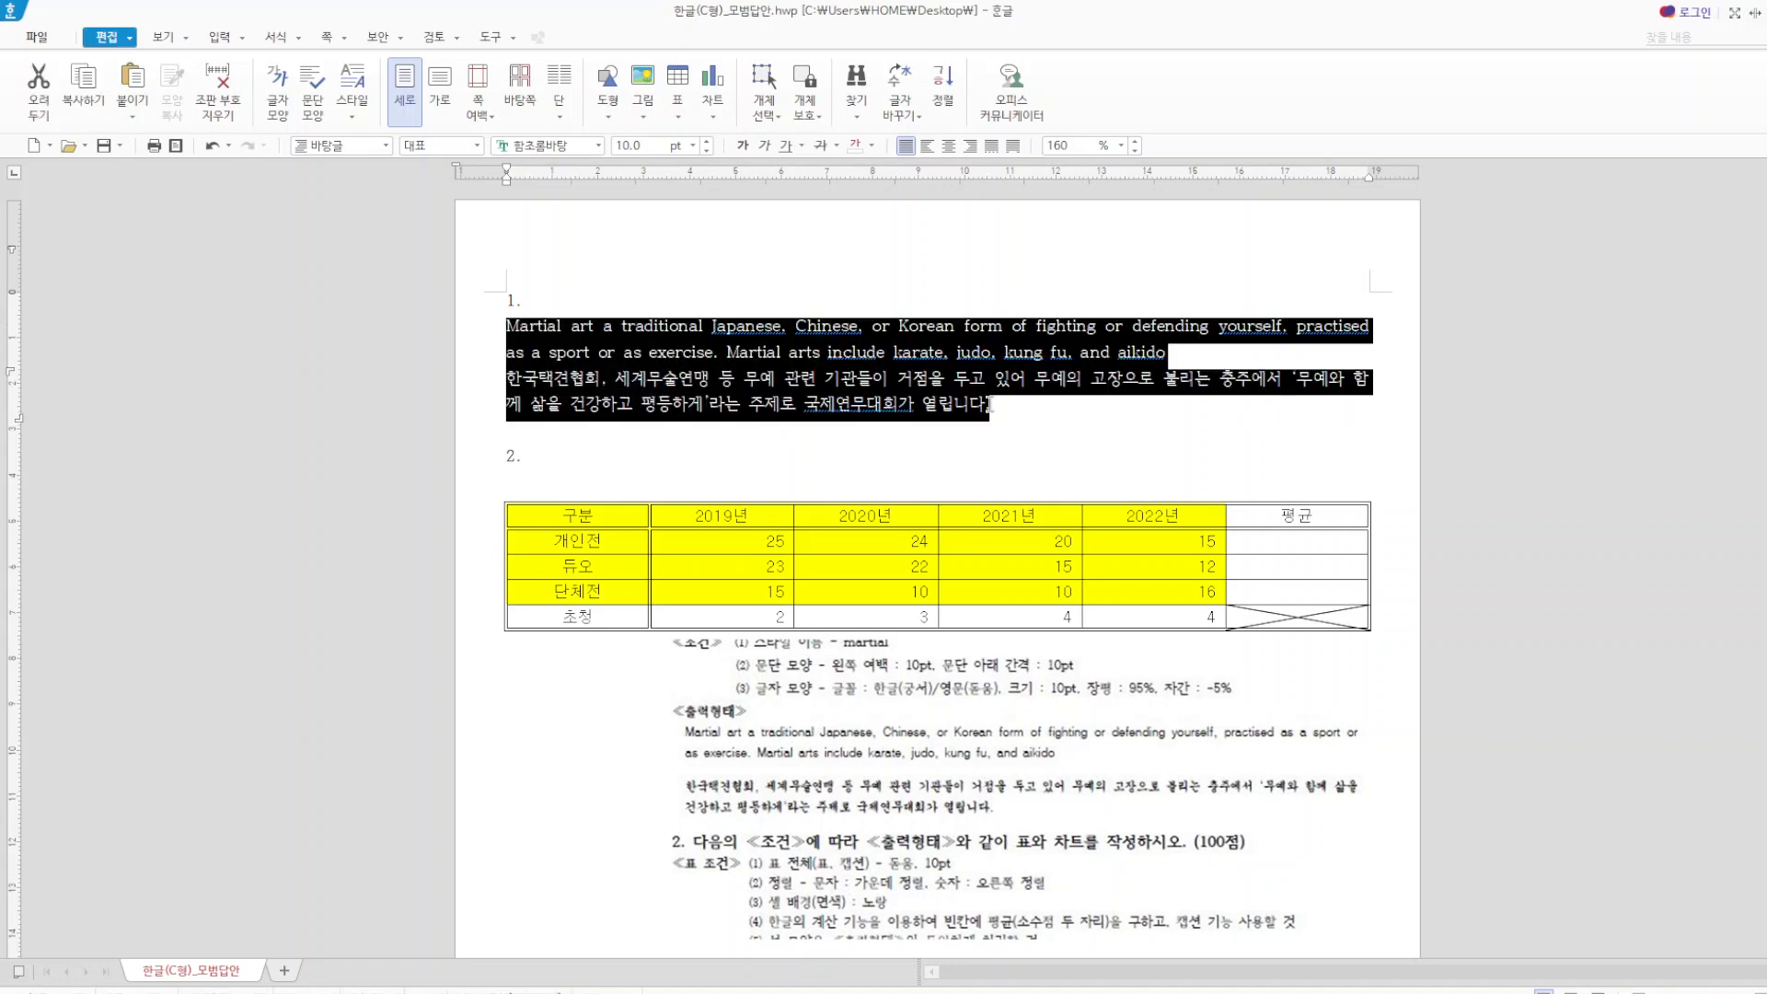
{"action": "right_click", "coordinate": [905, 384]}
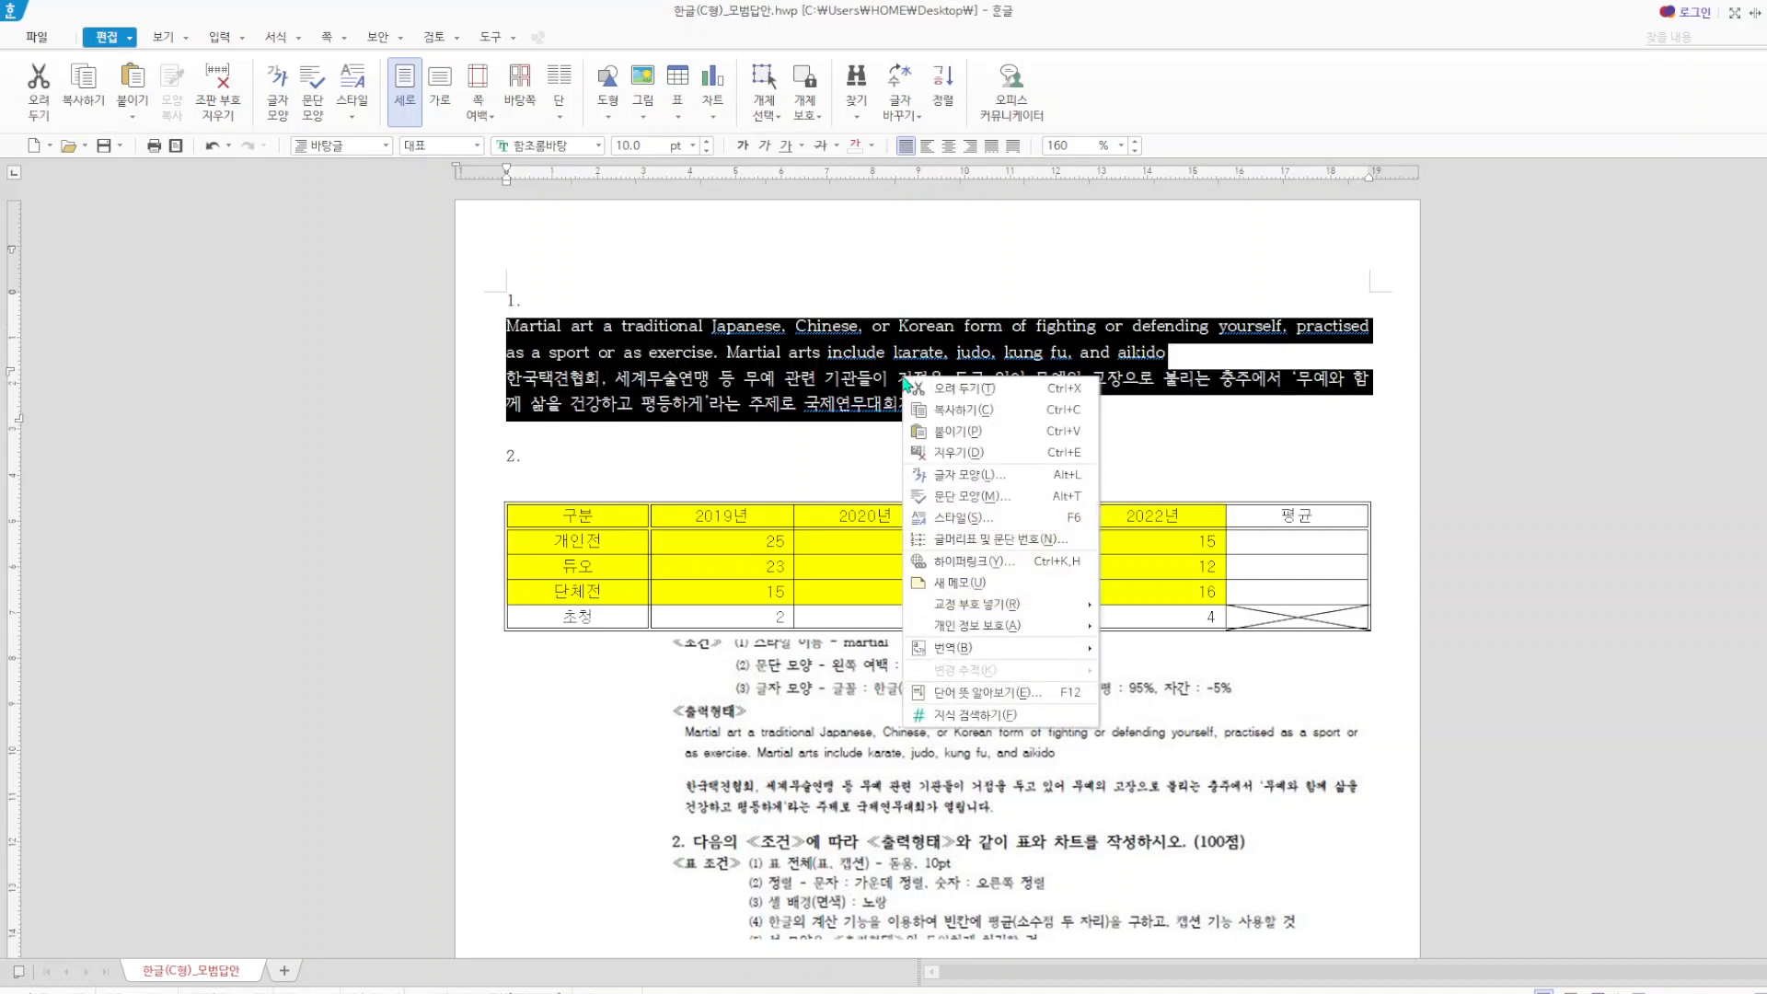
{"action": "left_click", "coordinate": [1000, 520]}
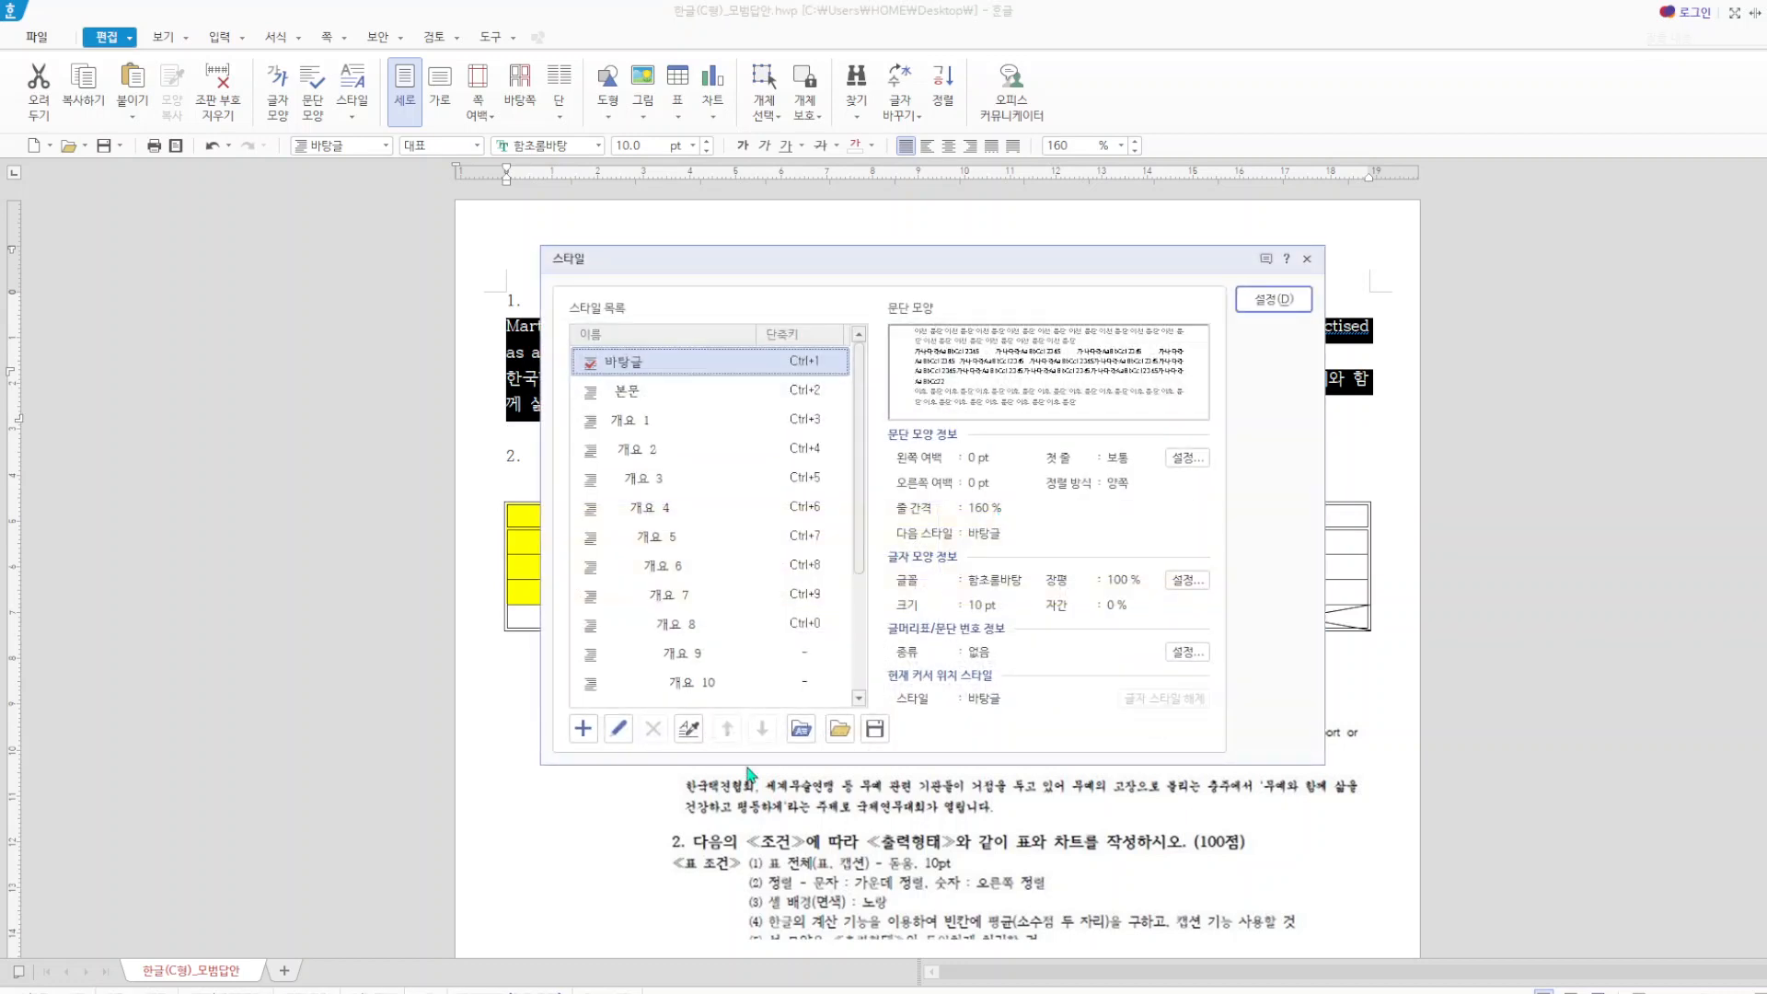
{"action": "left_click", "coordinate": [583, 729]}
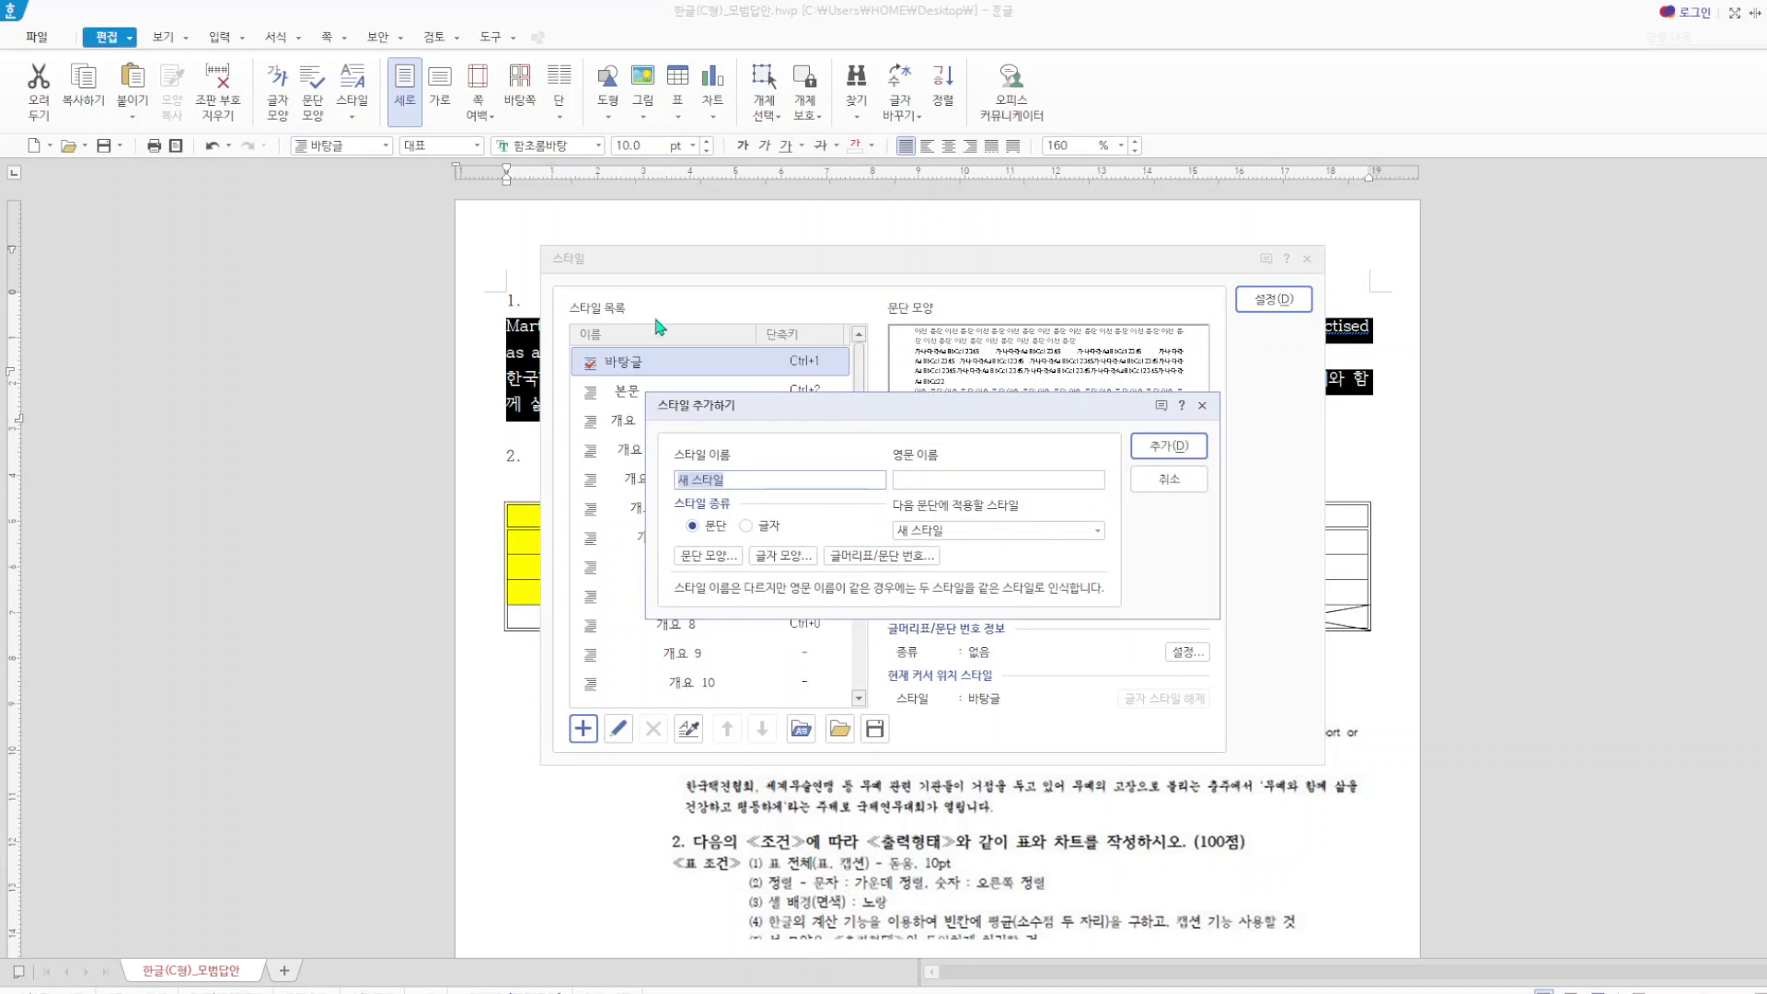
{"action": "key", "text": "BackSpace"}
{"action": "type", "text": "martial"}
{"action": "left_click", "coordinate": [1167, 447]}
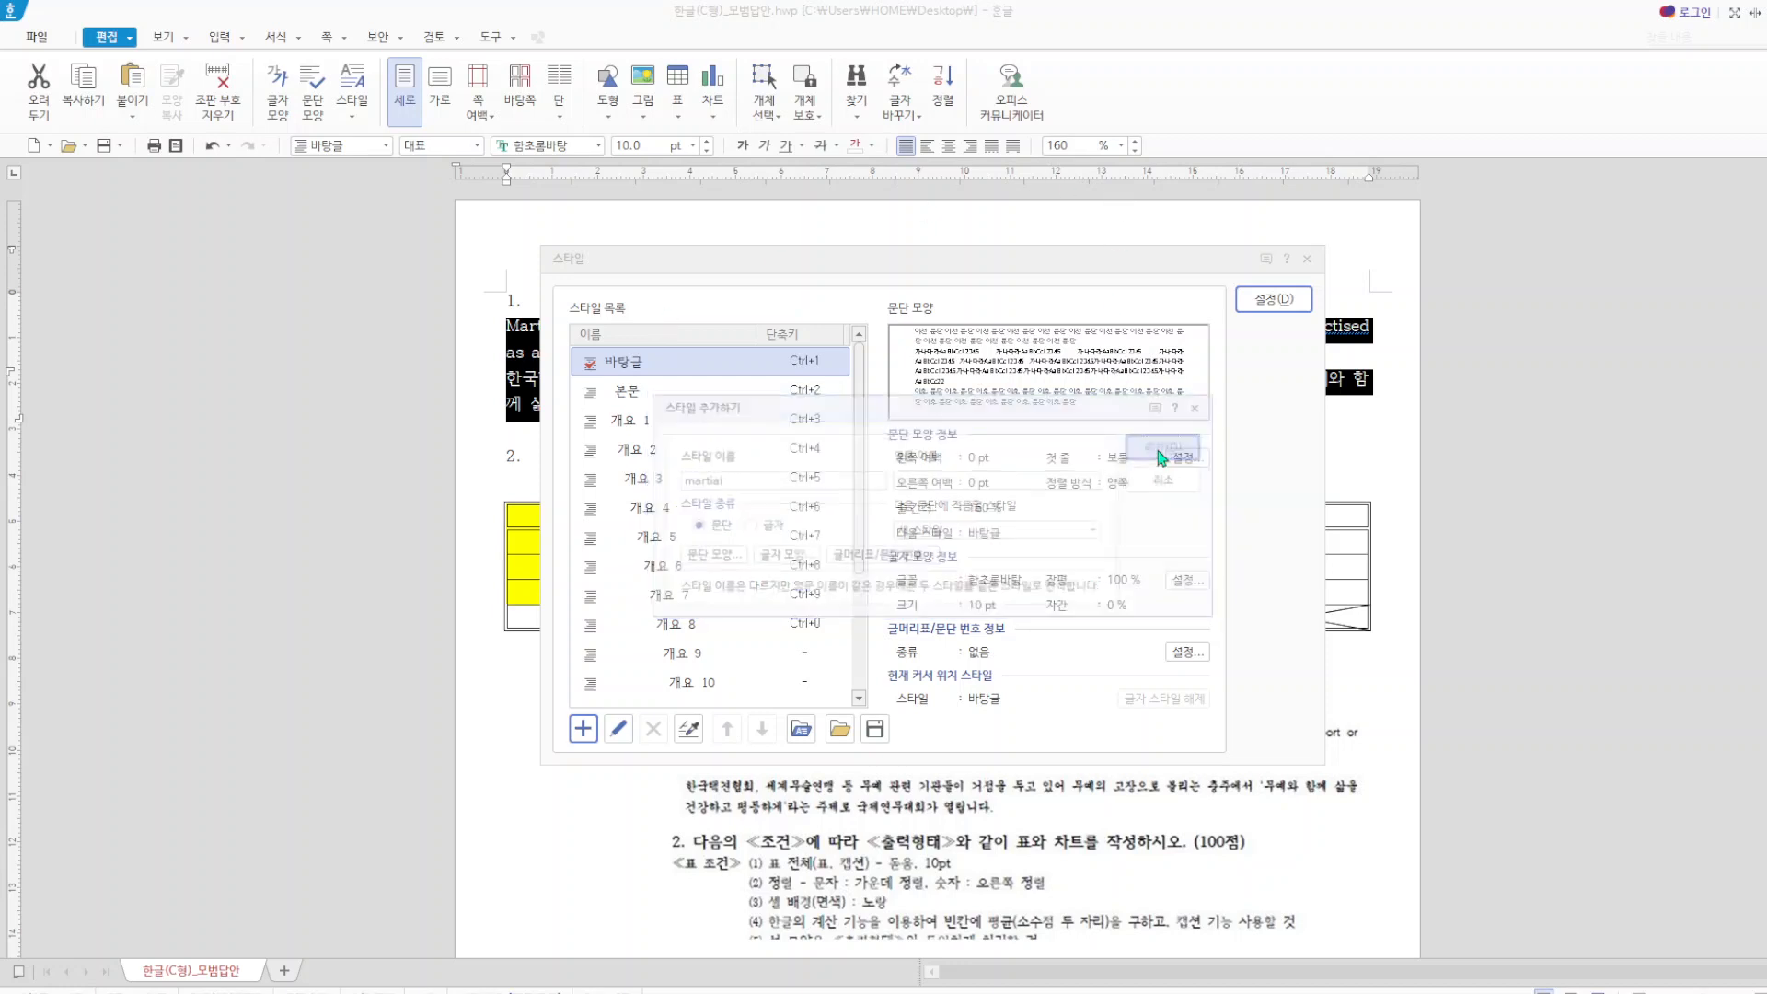
- Set the martial style's left margin to 10 pt and its spacing below the paragraph to 10 pt
{"action": "left_click", "coordinate": [618, 728]}
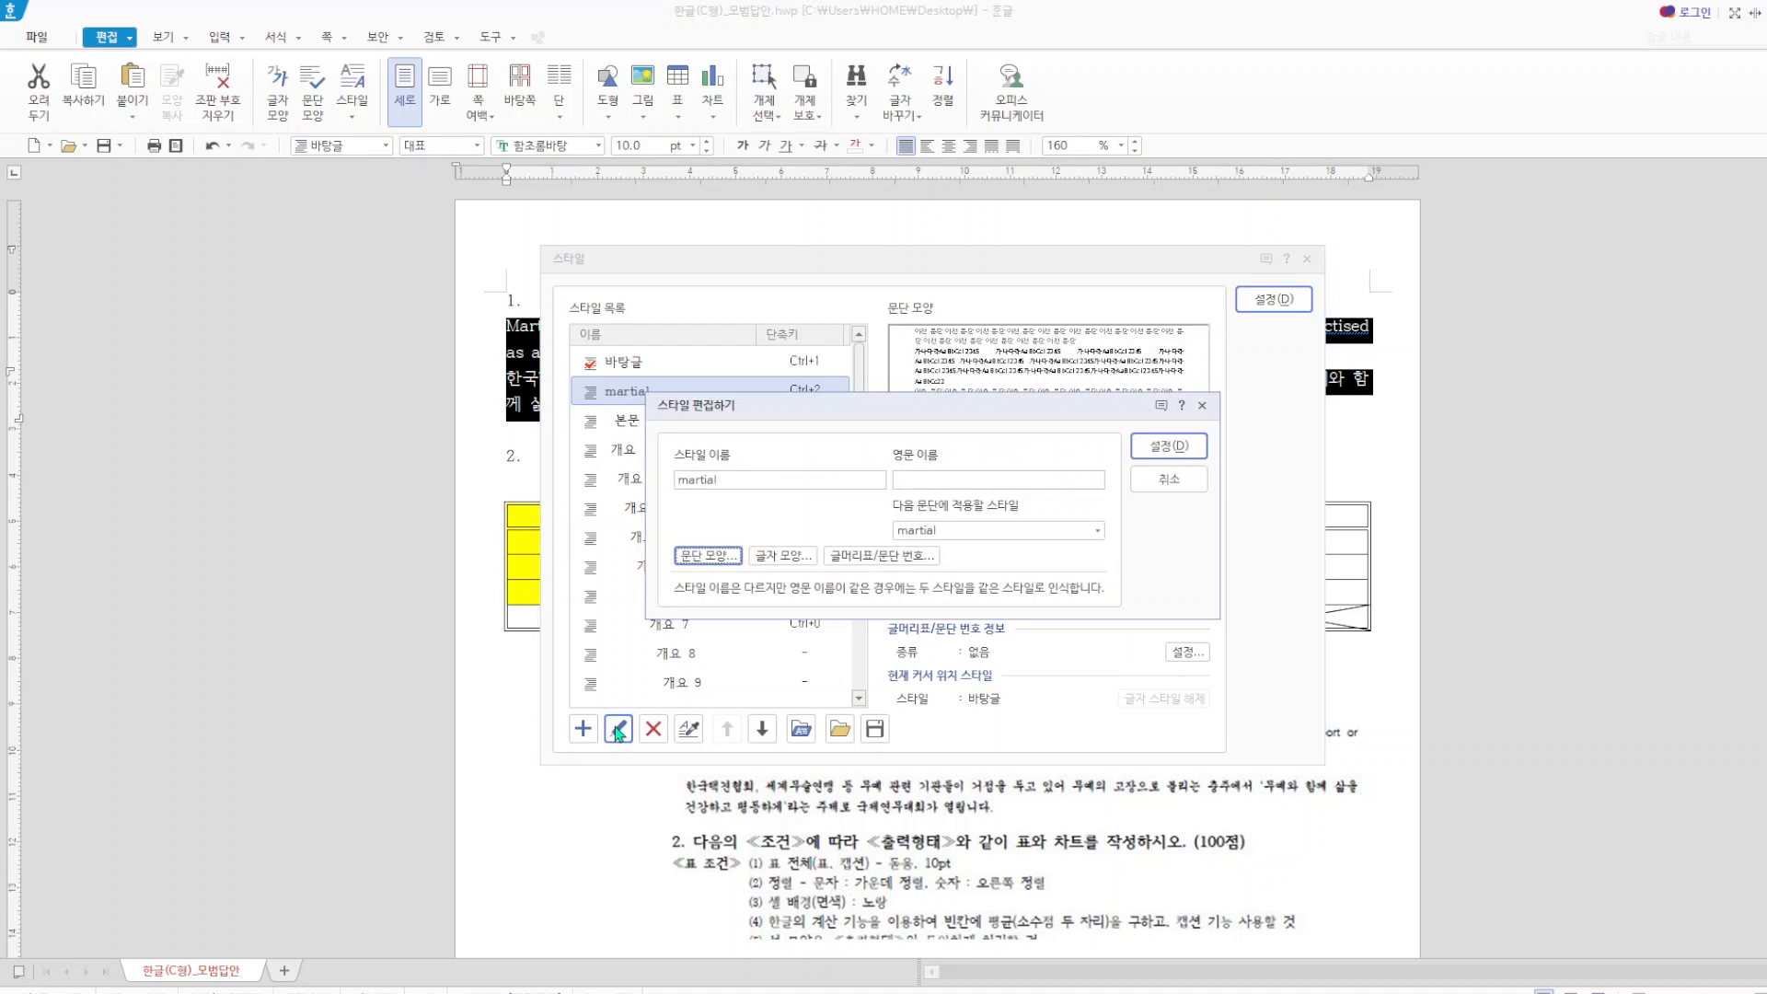
{"action": "left_click", "coordinate": [733, 555]}
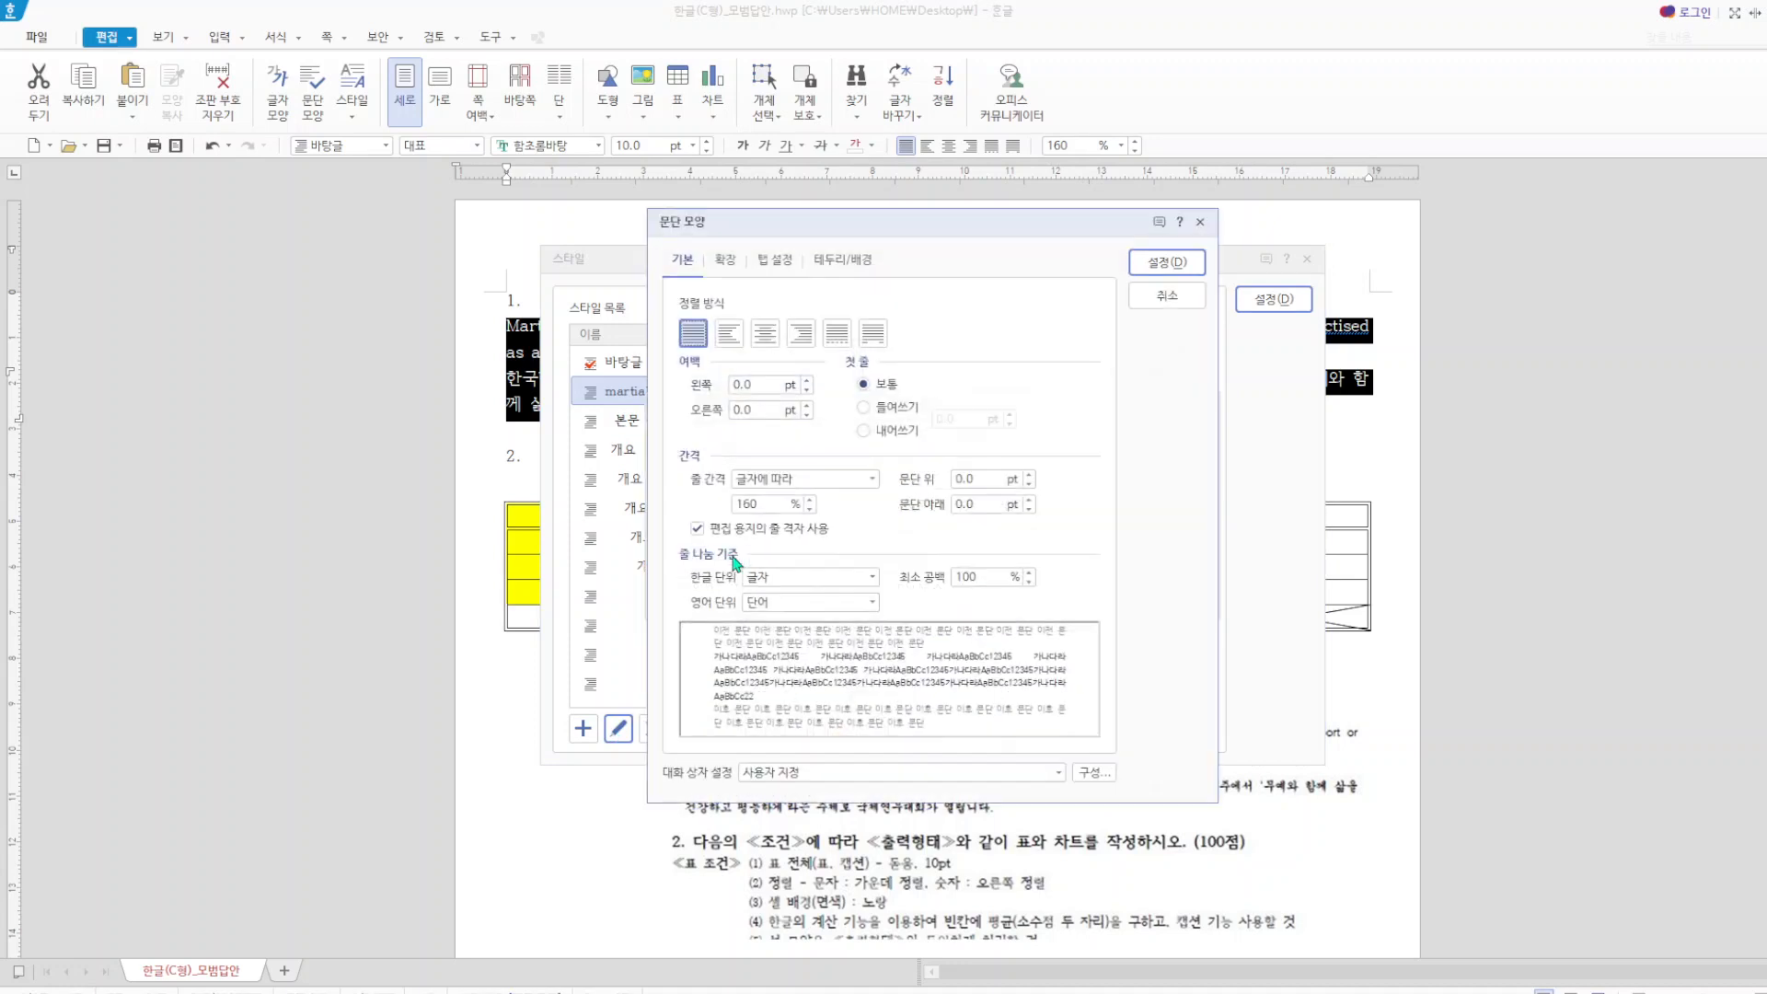
{"action": "left_click_drag", "start_coordinate": [765, 383], "coordinate": [633, 384]}
{"action": "type", "text": "10"}
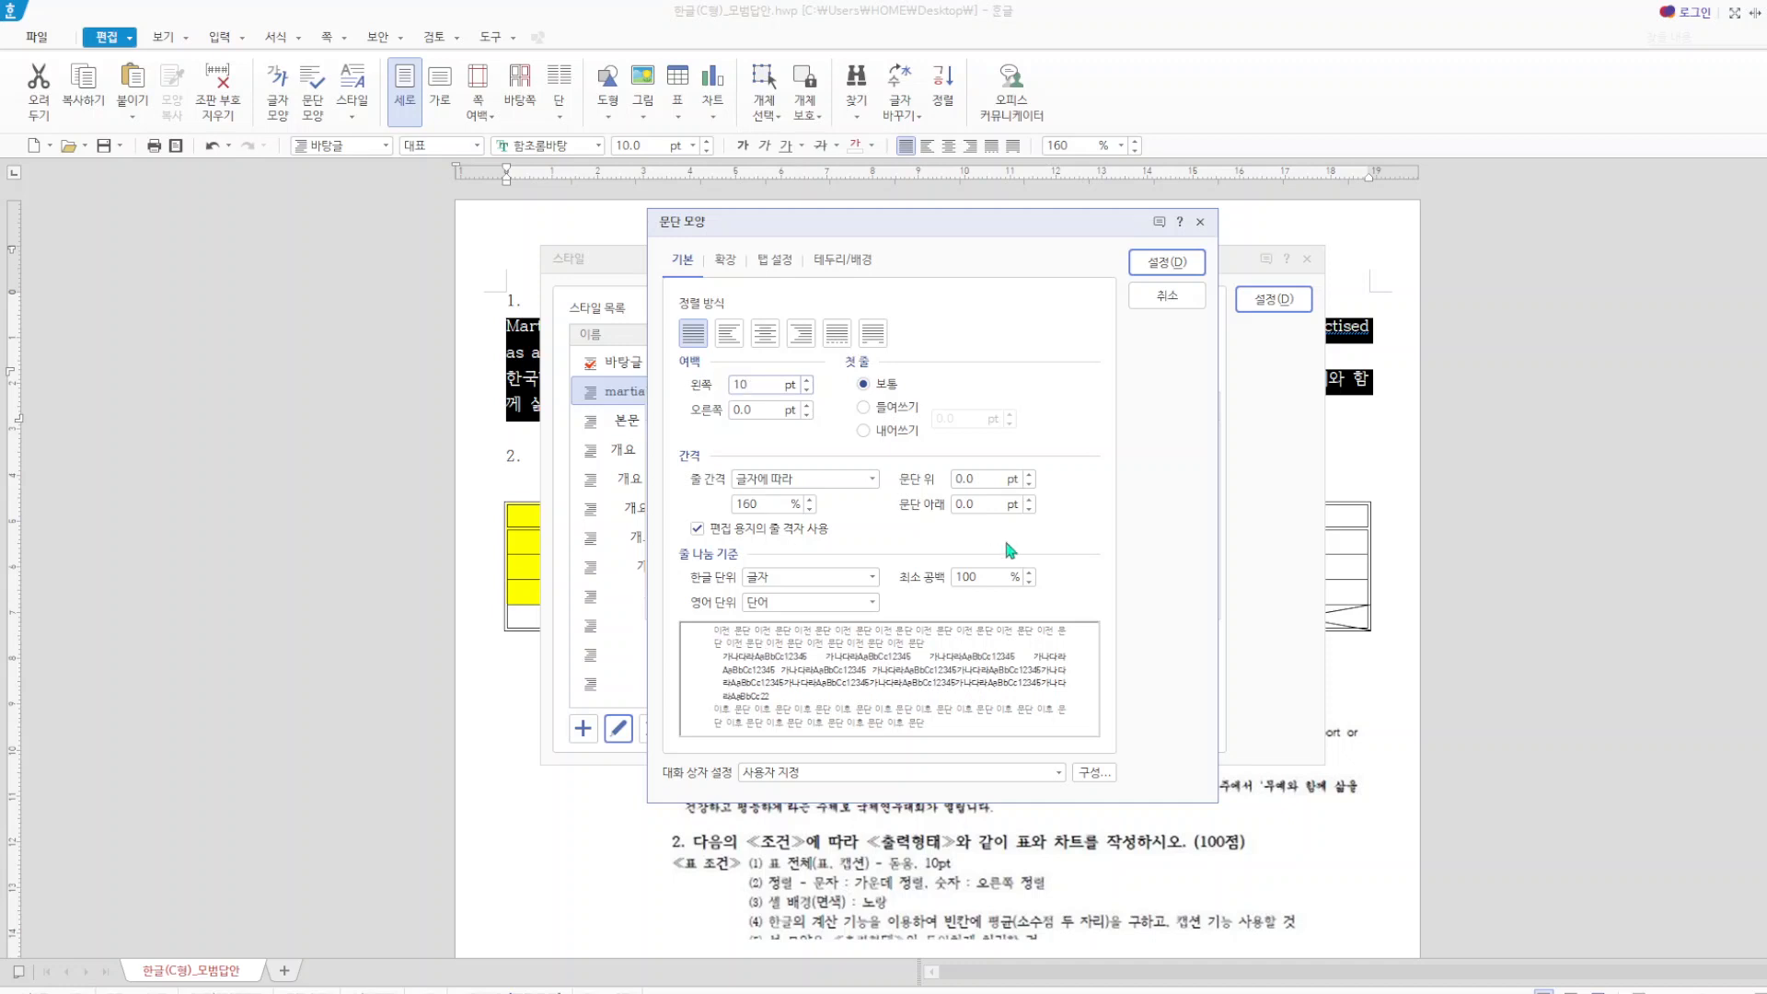
{"action": "left_click_drag", "start_coordinate": [982, 505], "coordinate": [933, 515]}
{"action": "type", "text": "10"}
{"action": "left_click", "coordinate": [1194, 273]}
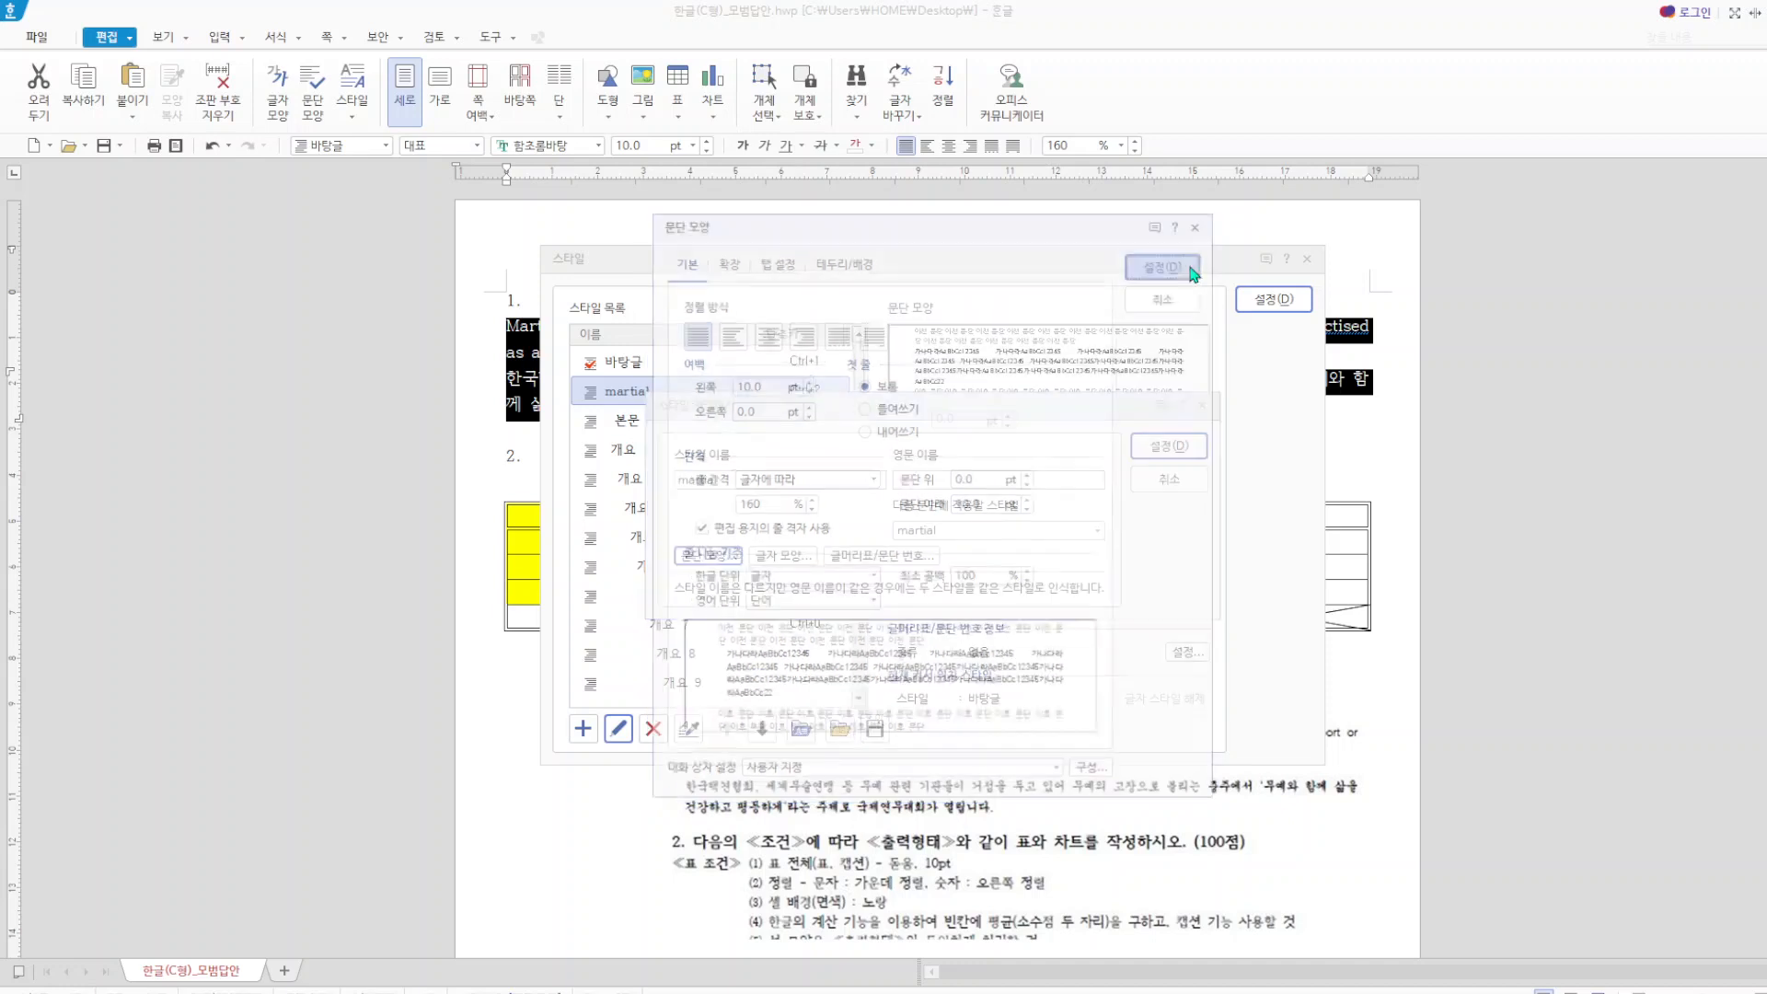
- Set the martial style's Korean (한글) text to the 궁서 font with 95% character width (장평) and -5% letter spacing (자간)
{"action": "left_click", "coordinate": [771, 558]}
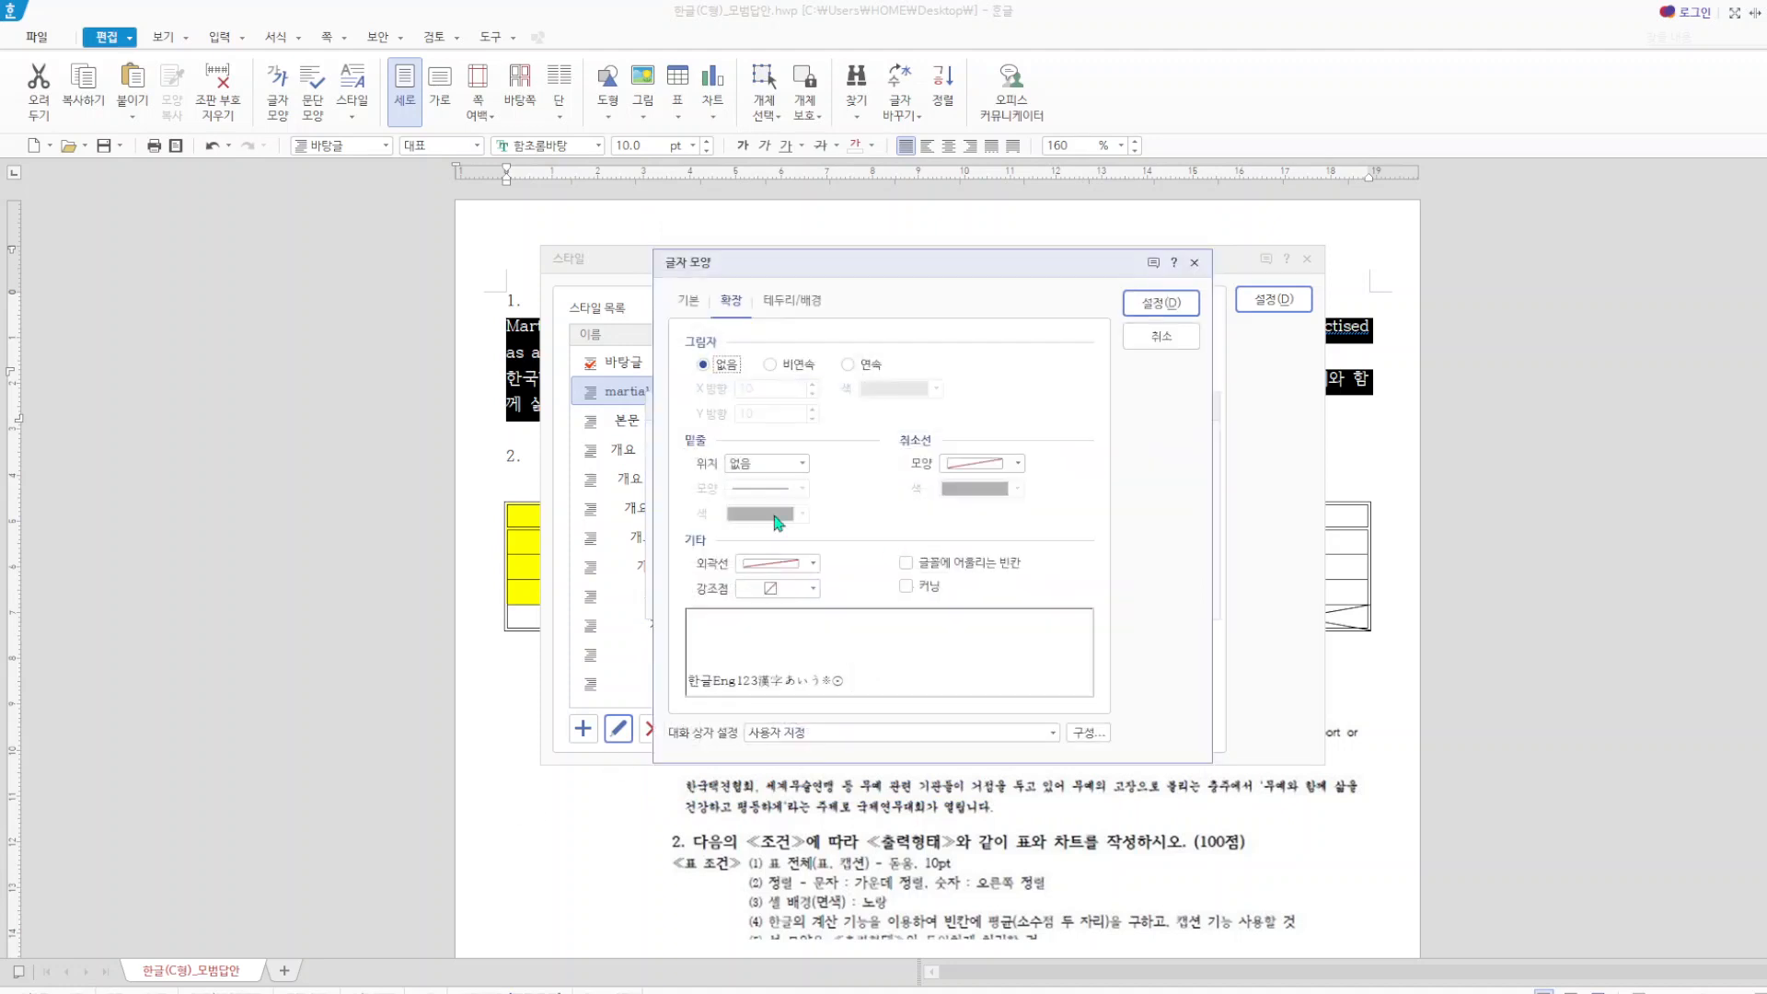
{"action": "left_click", "coordinate": [692, 306]}
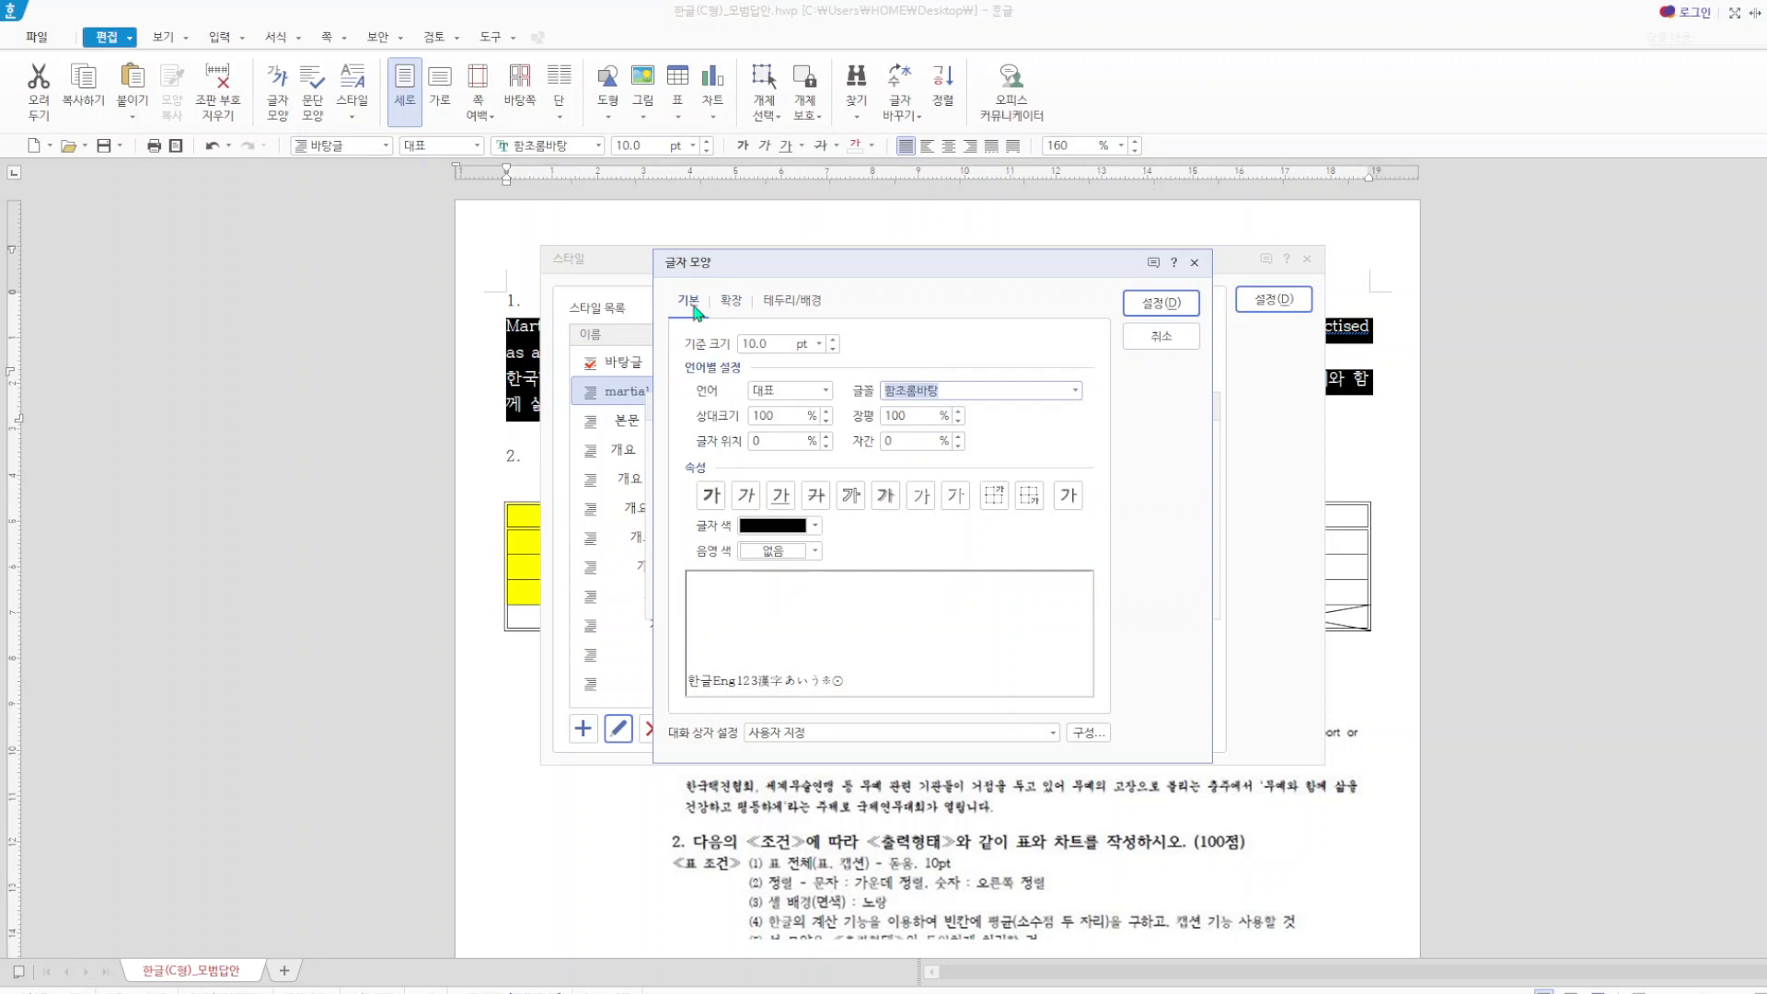
{"action": "left_click", "coordinate": [825, 390]}
{"action": "left_click", "coordinate": [790, 428]}
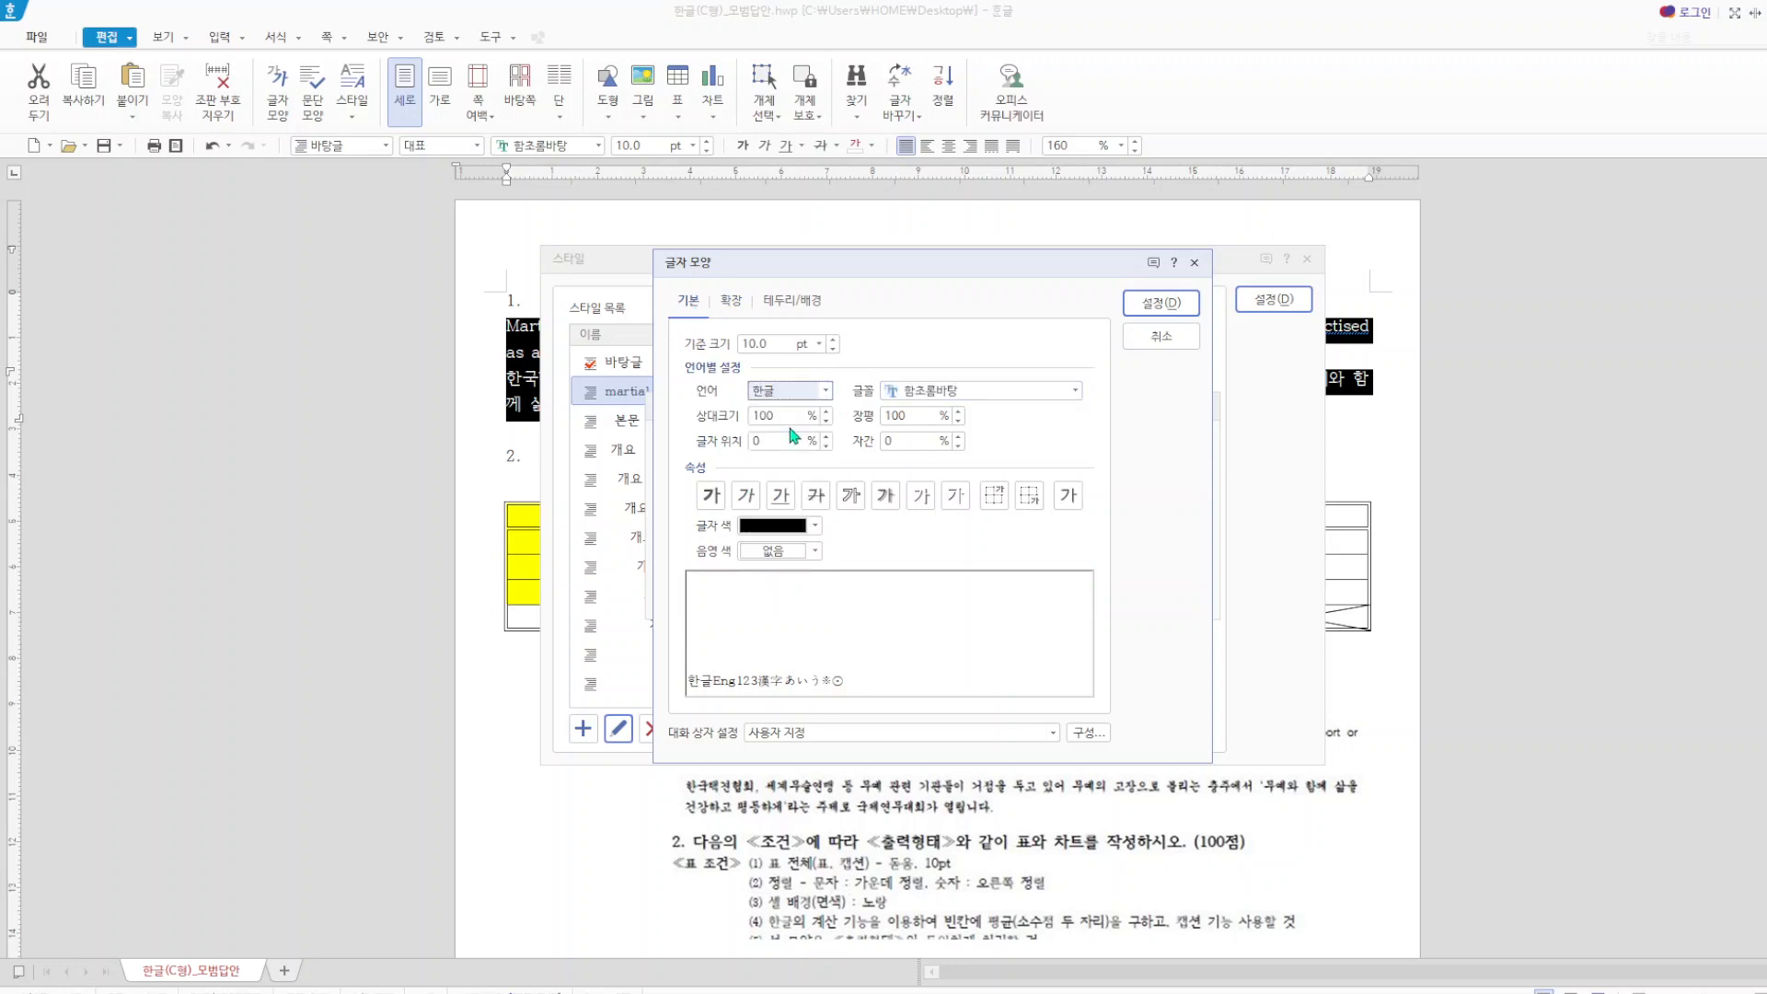
{"action": "left_click", "coordinate": [1075, 392]}
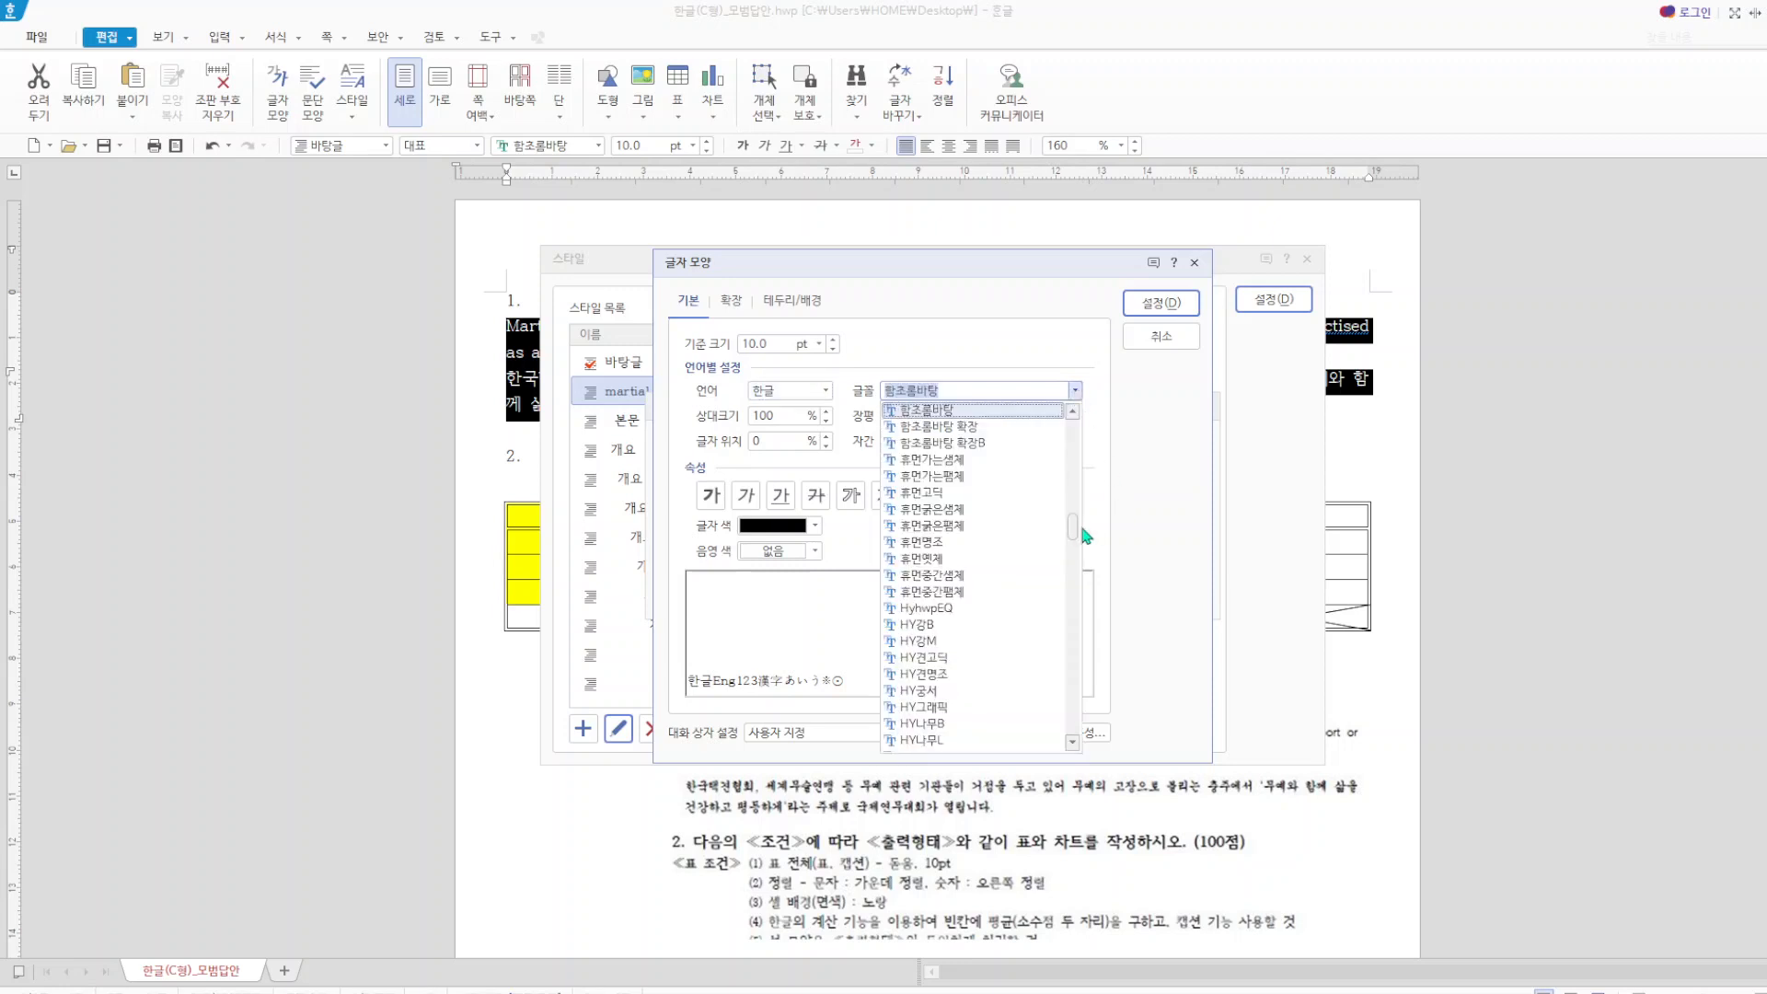
{"action": "left_click_drag", "start_coordinate": [1077, 532], "coordinate": [1064, 427]}
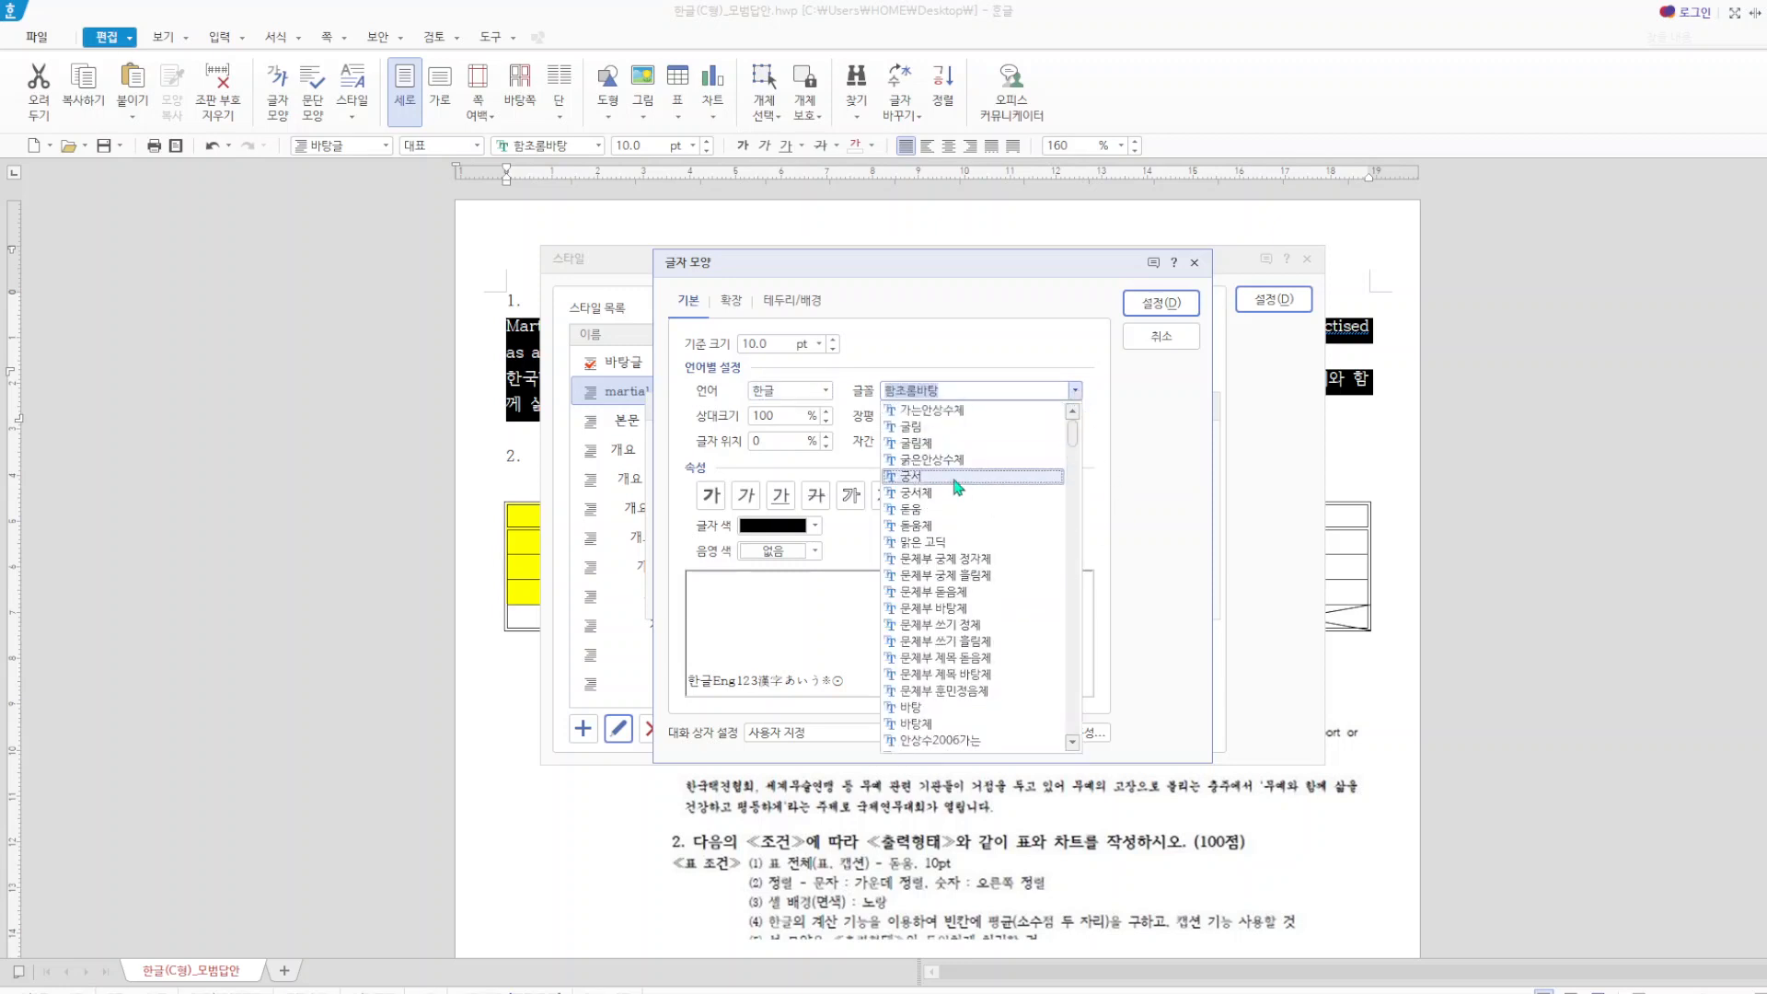
{"action": "left_click", "coordinate": [953, 478]}
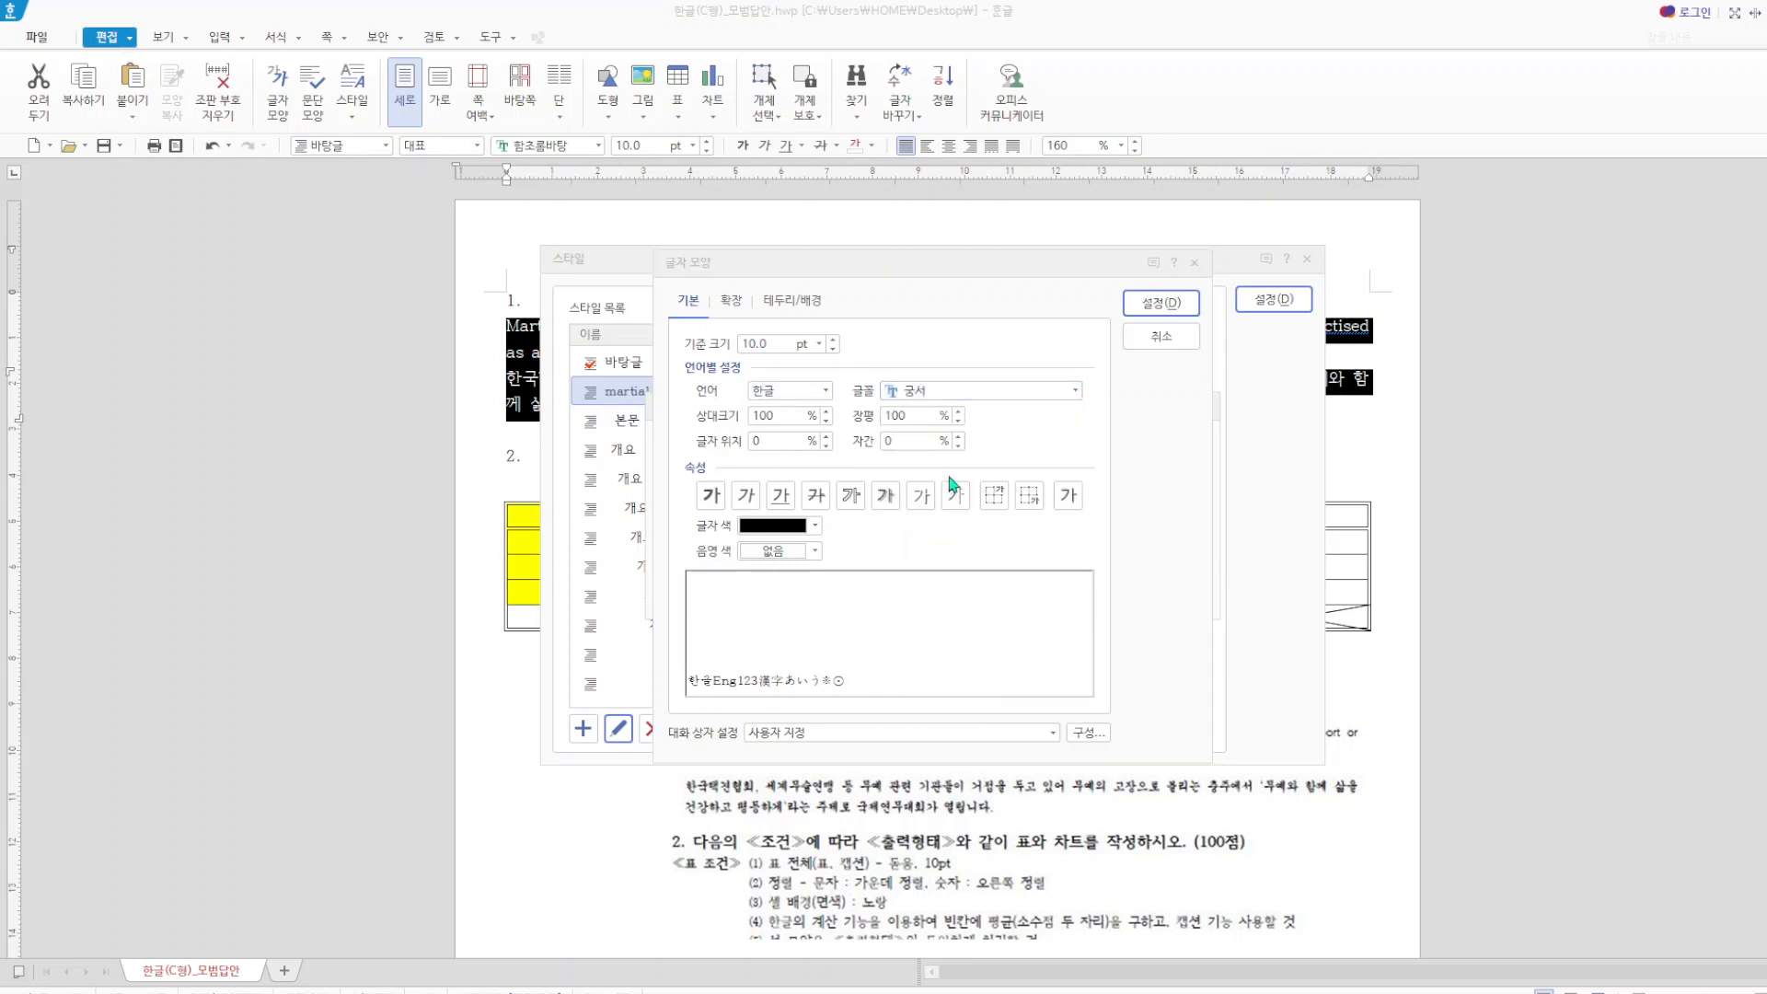
{"action": "left_click", "coordinate": [916, 418]}
{"action": "type", "text": "95"}
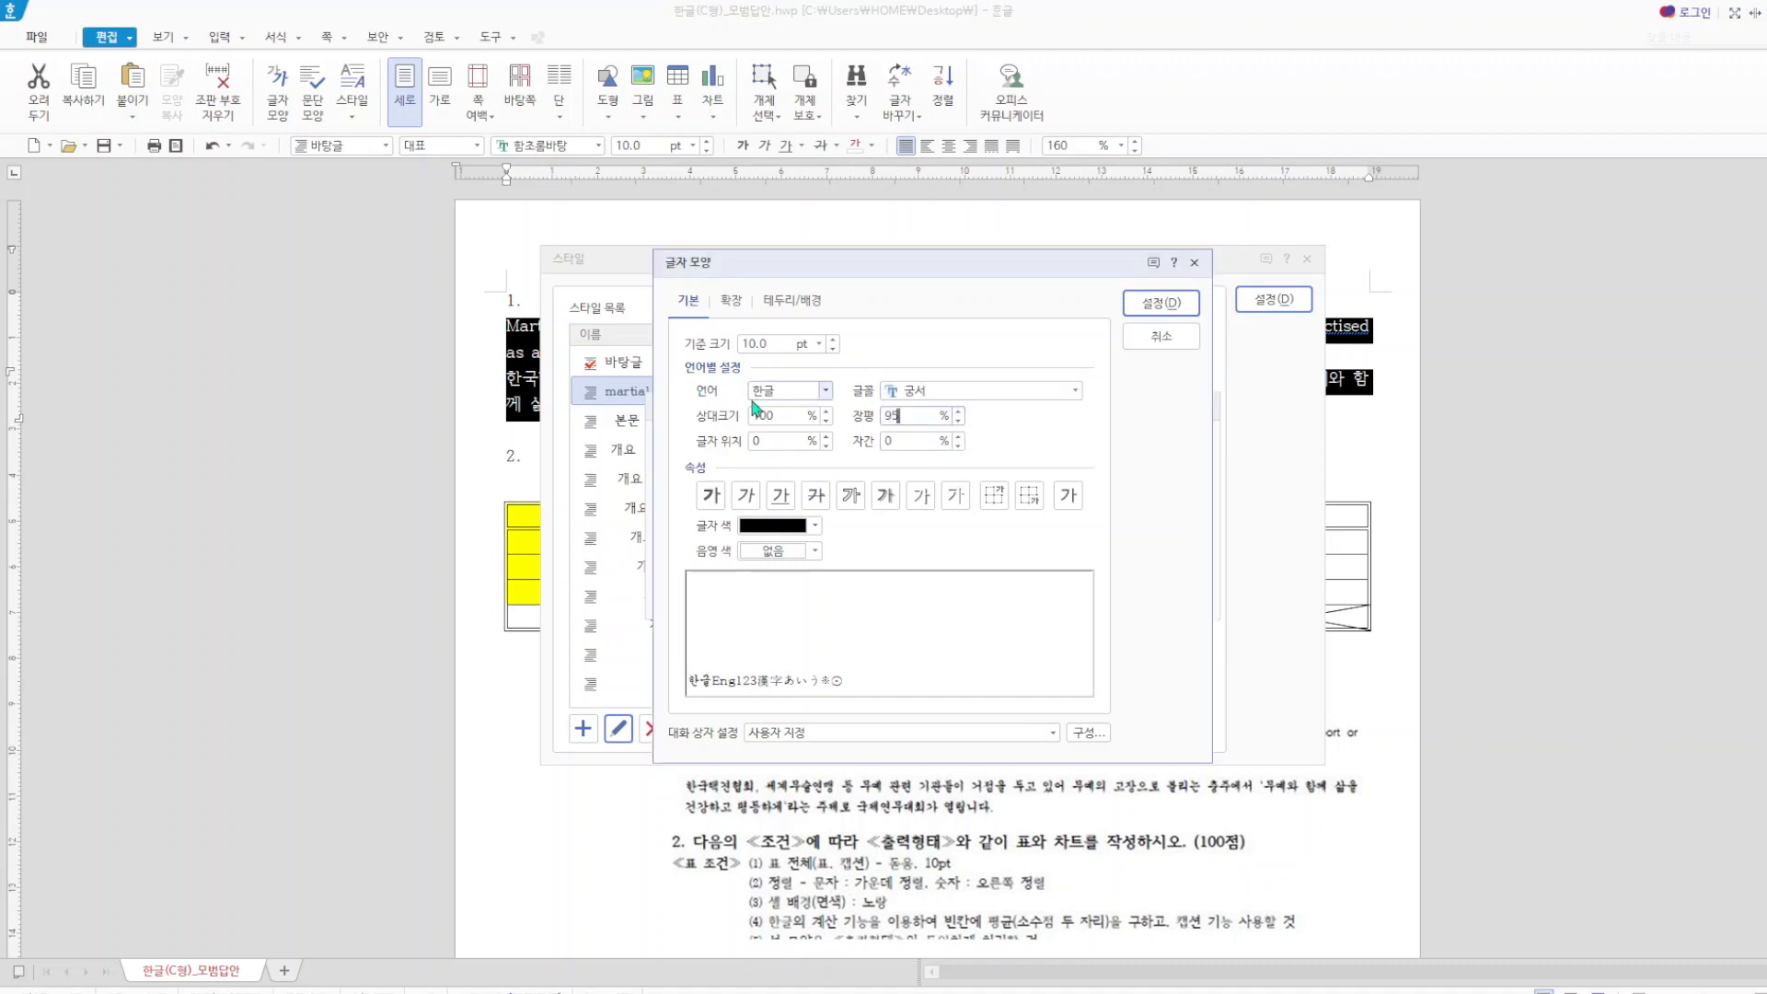
{"action": "left_click", "coordinate": [900, 442]}
{"action": "type", "text": "-5"}
- Set the martial style's English (영문) text to the 돋움 font with 95% character width and -5% letter spacing
{"action": "left_click", "coordinate": [825, 390]}
{"action": "left_click", "coordinate": [797, 443]}
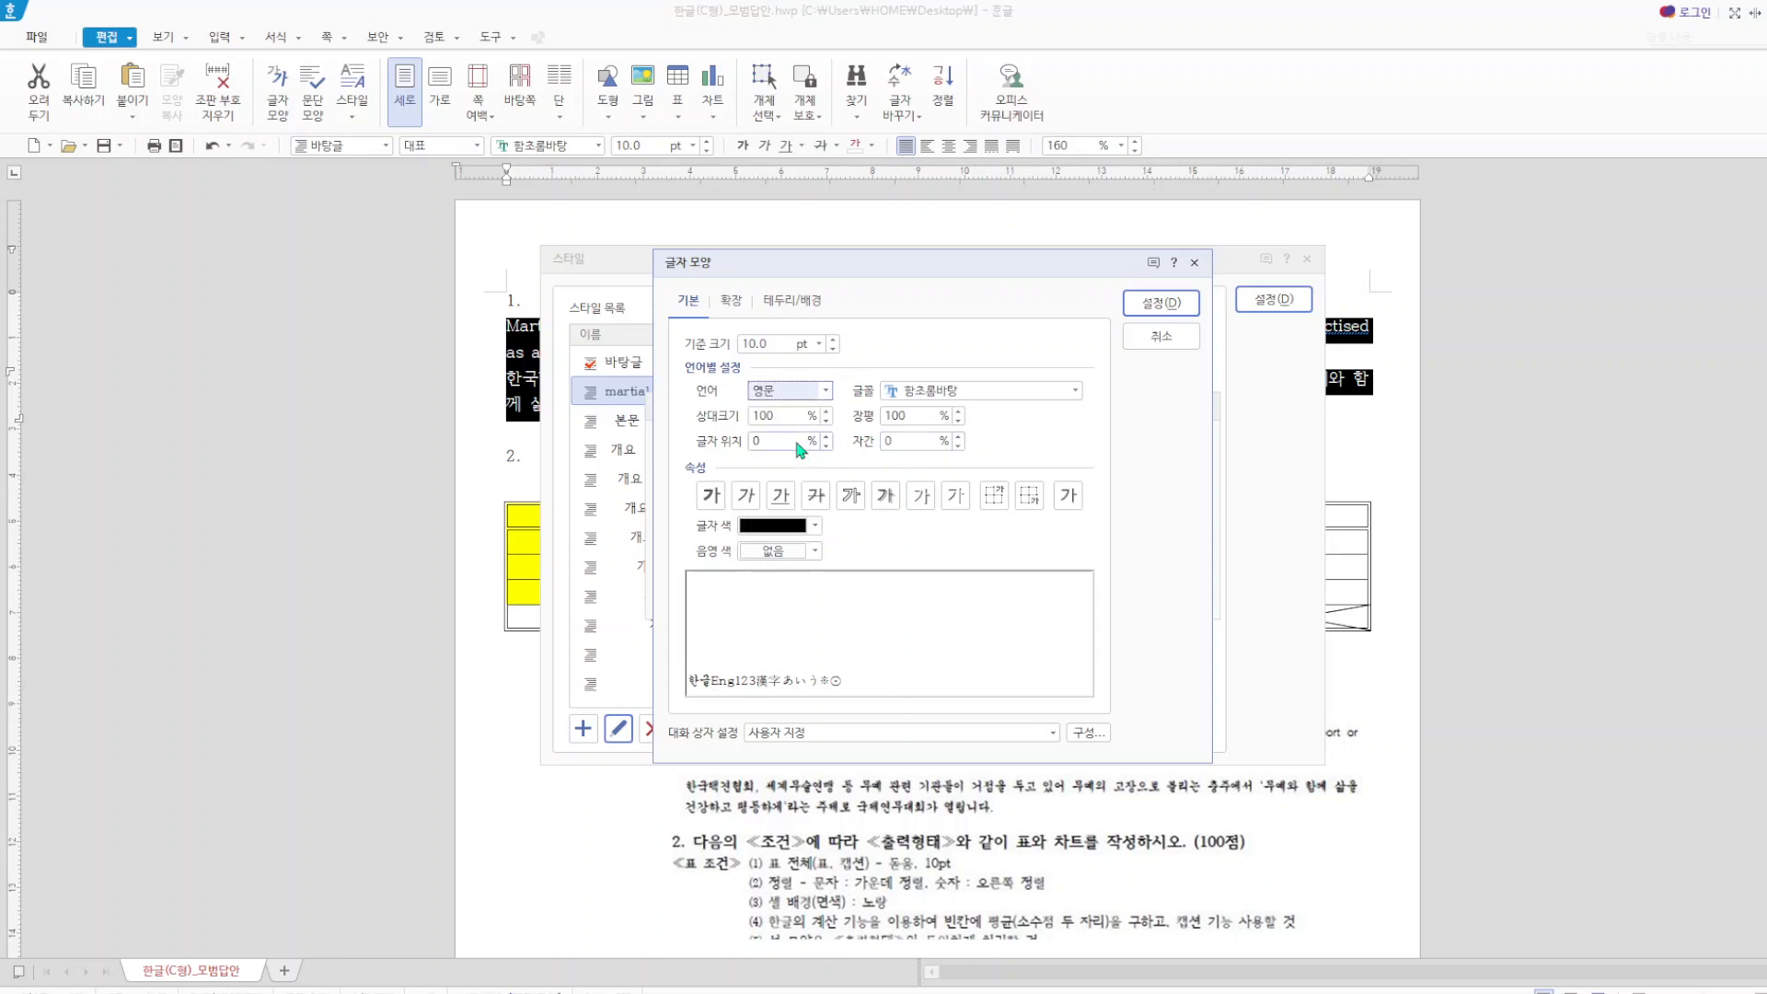
{"action": "left_click", "coordinate": [1076, 391]}
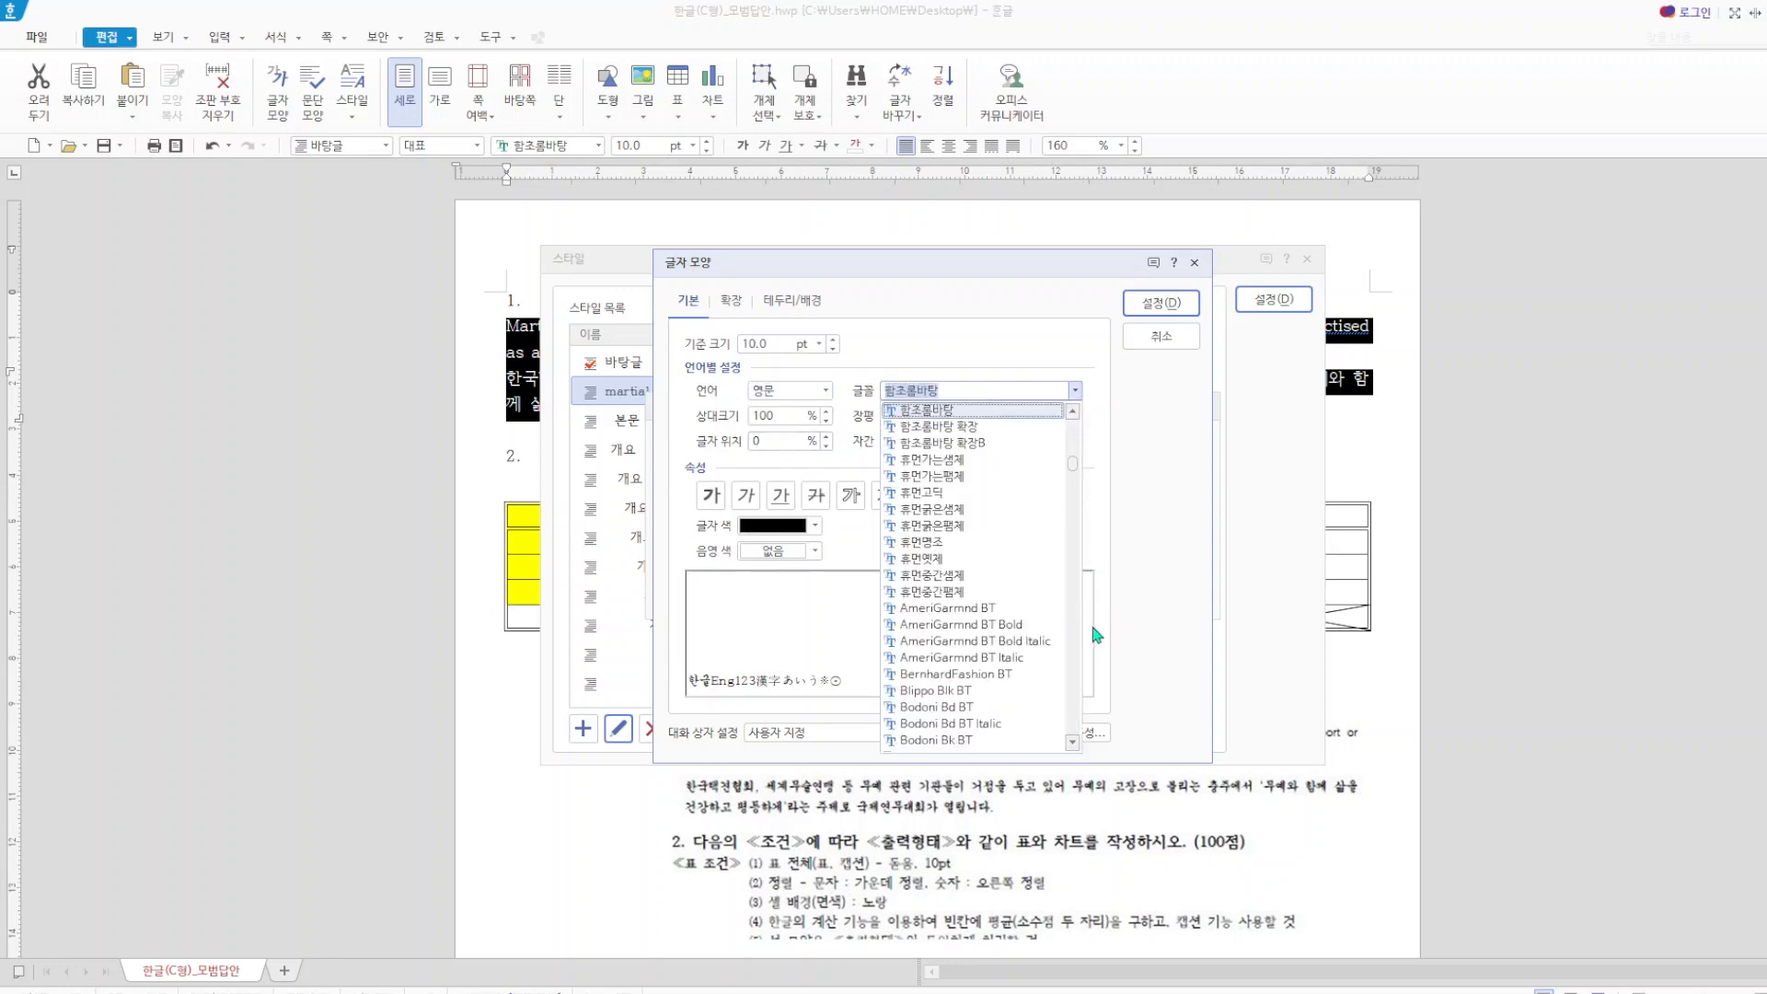
{"action": "left_click", "coordinate": [1087, 541]}
{"action": "left_click", "coordinate": [1074, 391]}
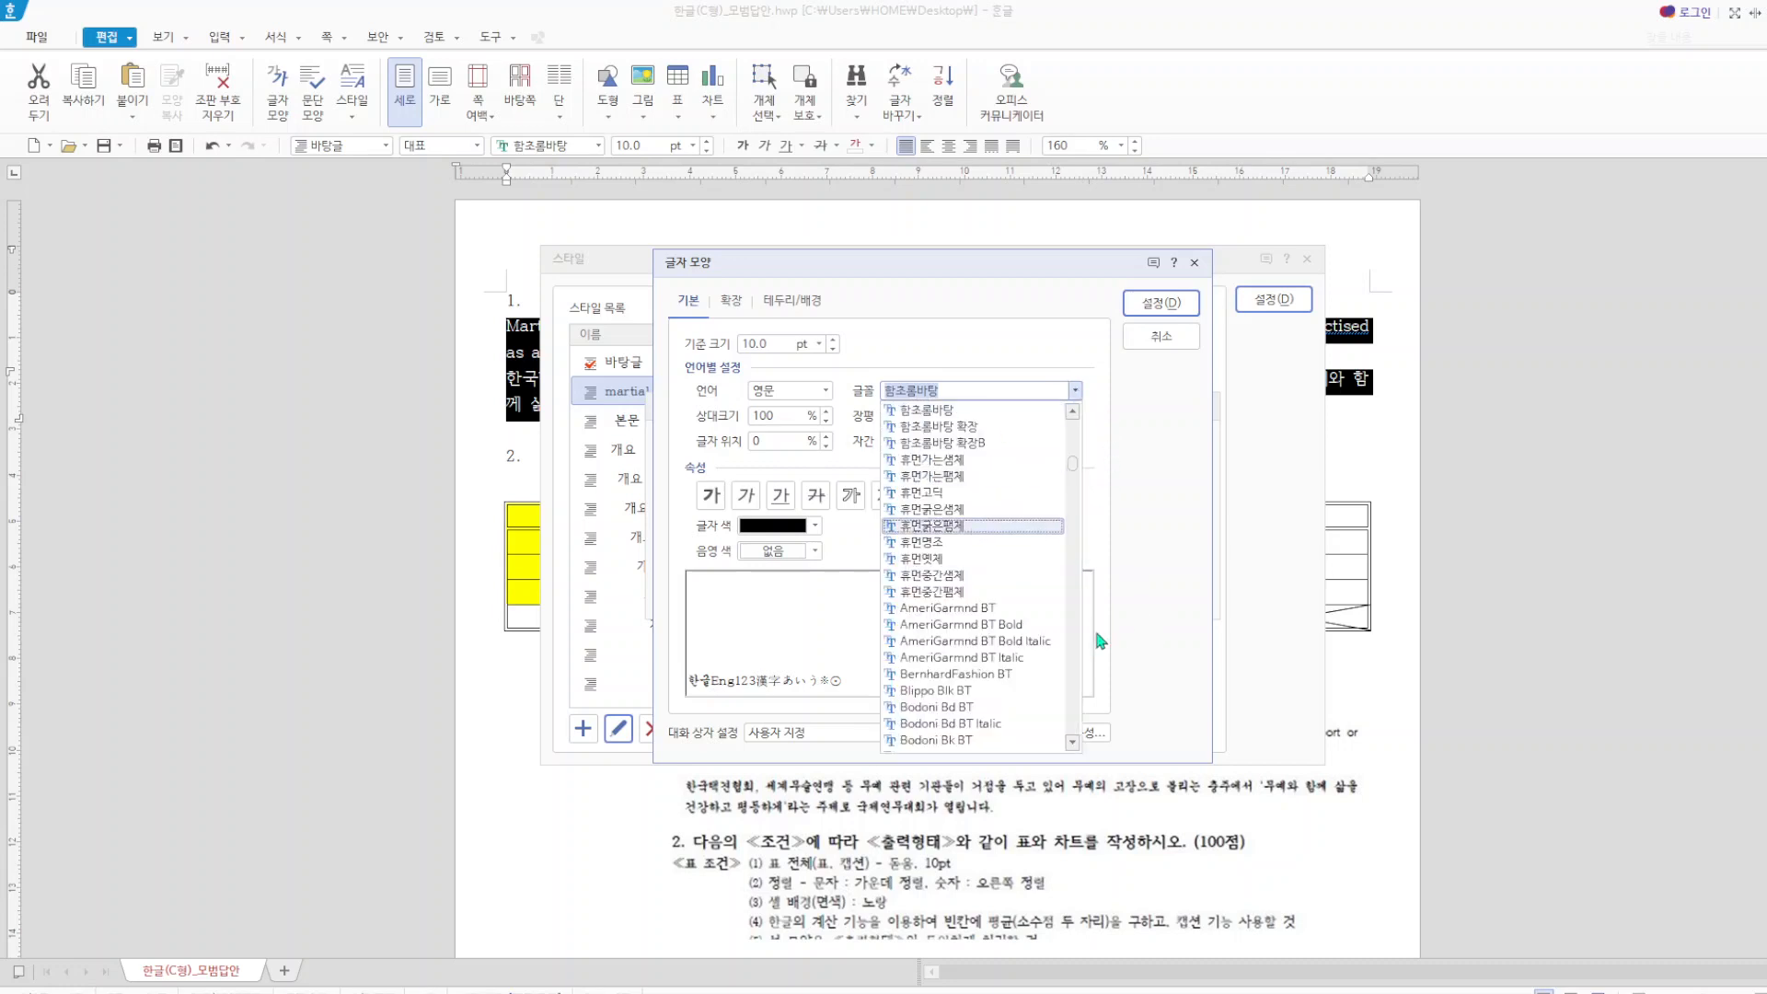
{"action": "left_click_drag", "start_coordinate": [1076, 475], "coordinate": [1074, 421]}
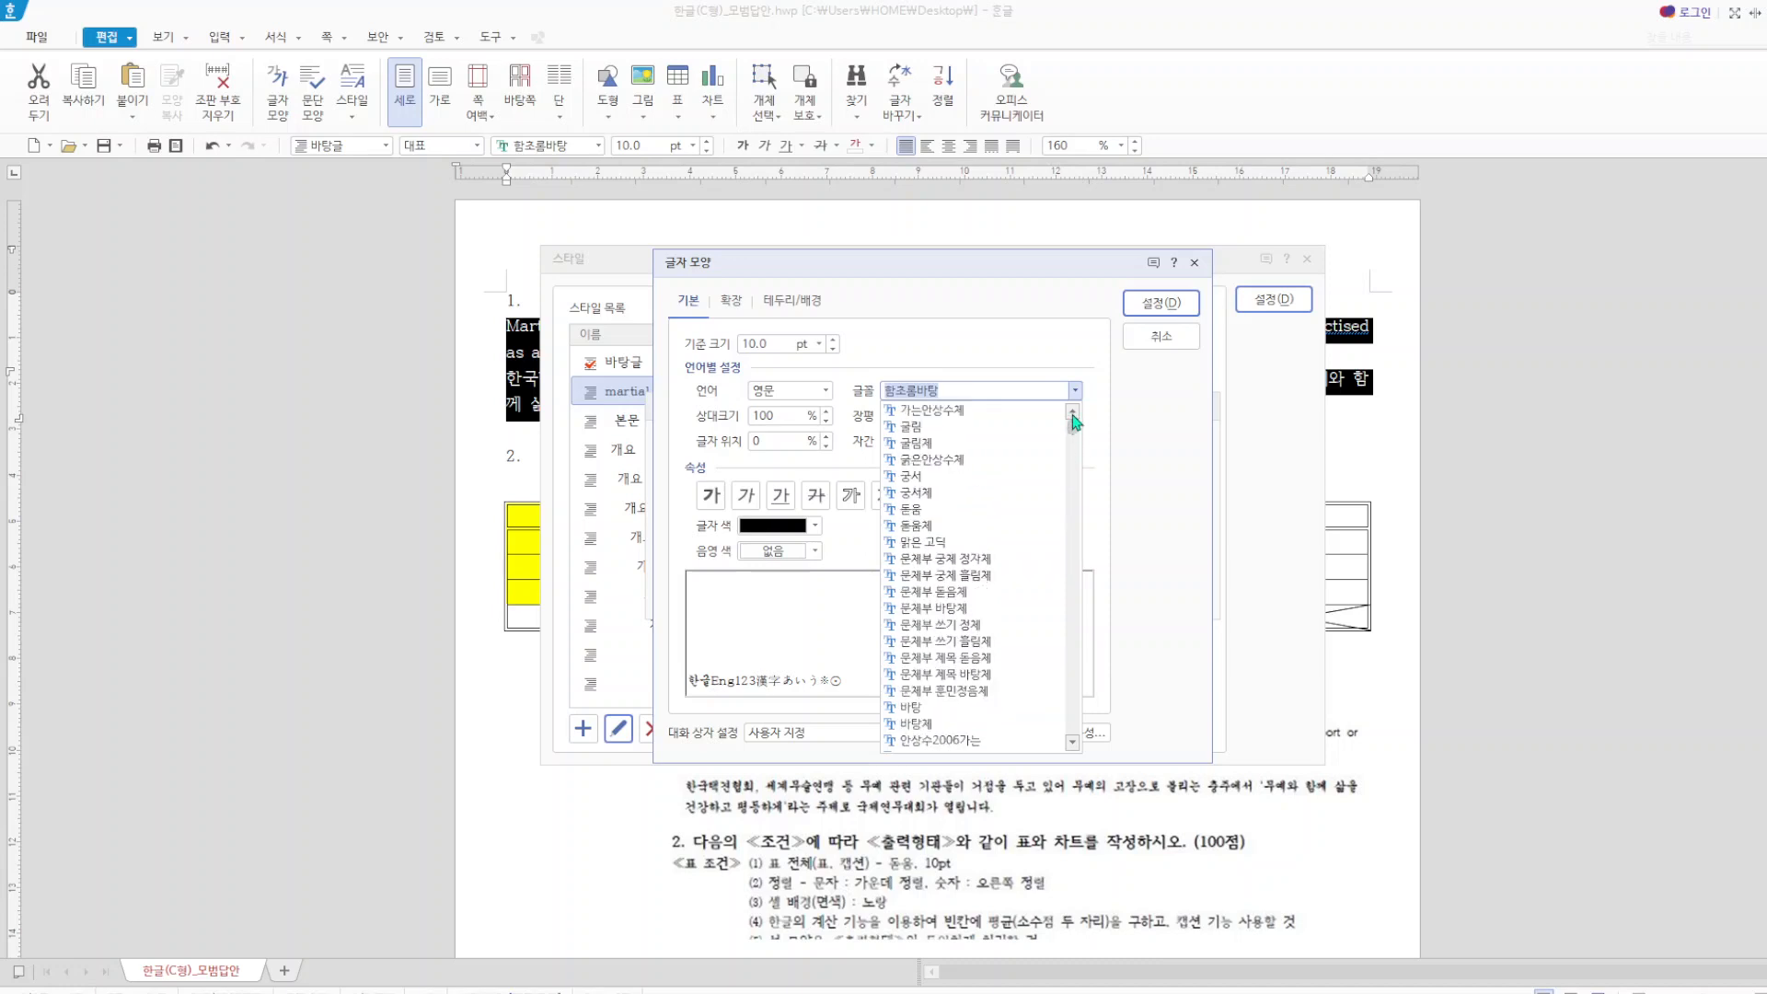
{"action": "left_click", "coordinate": [938, 510]}
{"action": "double_click", "coordinate": [910, 416]}
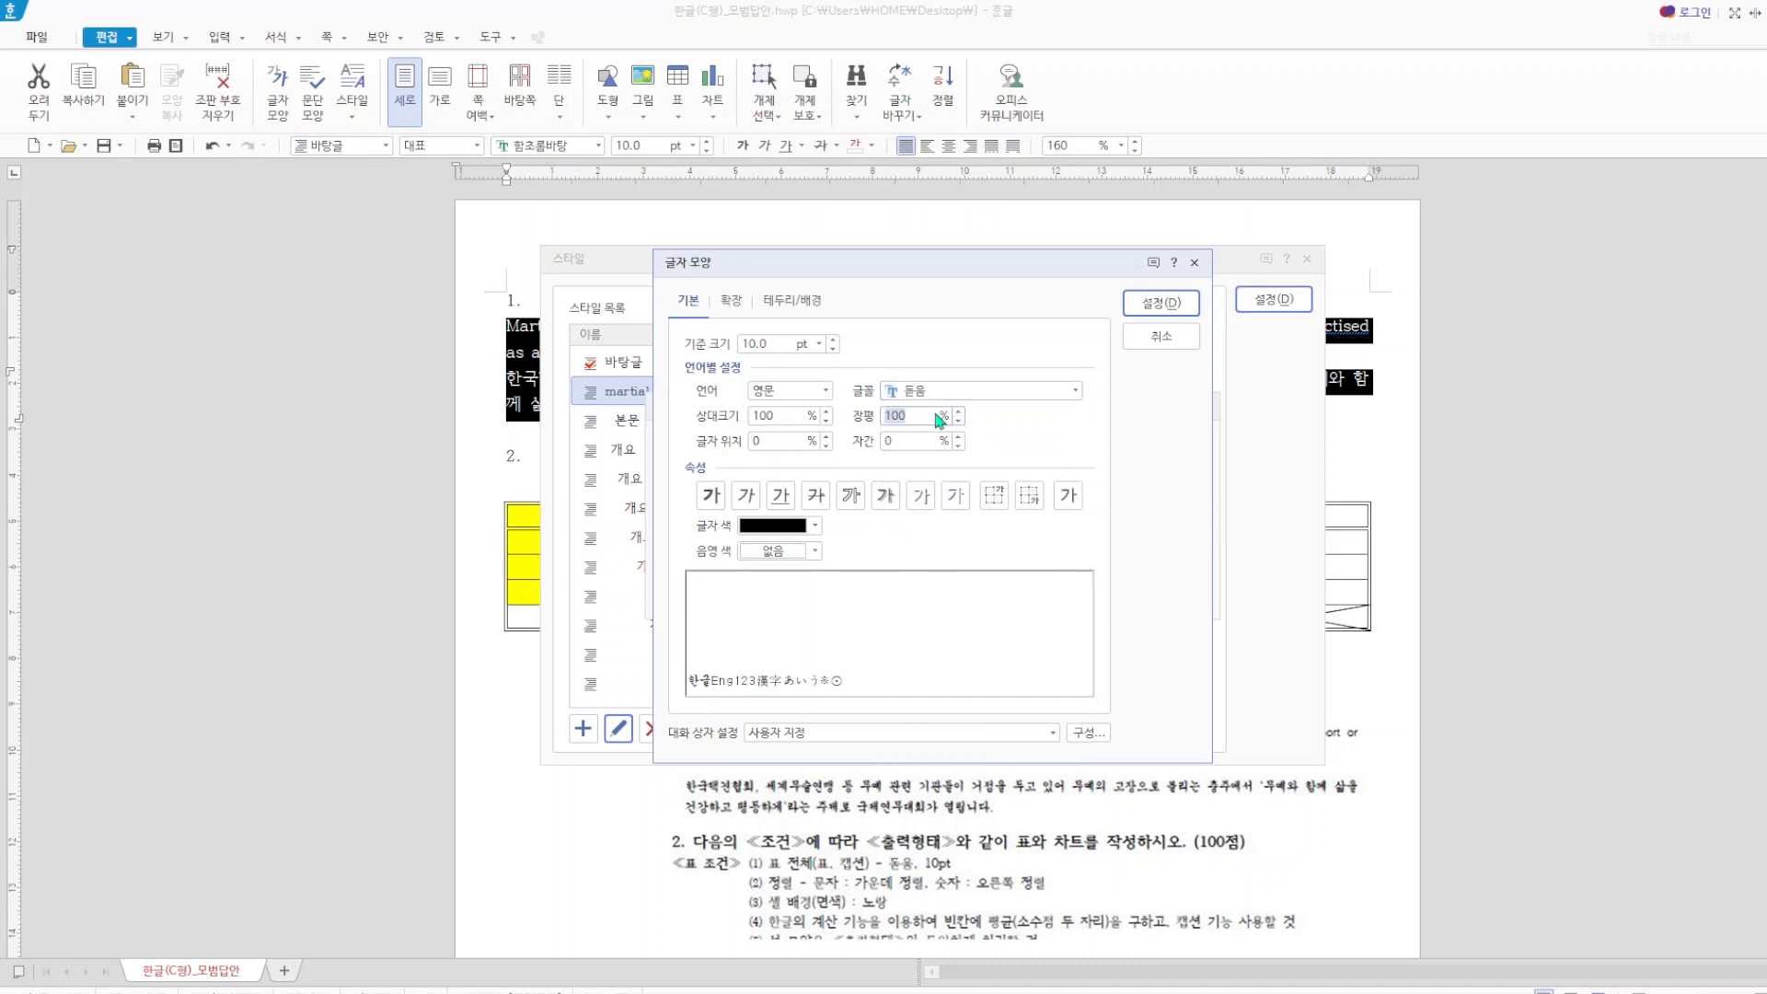
{"action": "type", "text": "95"}
{"action": "key", "text": "Tab"}
{"action": "type", "text": "-5"}
{"action": "left_click", "coordinate": [1162, 302]}
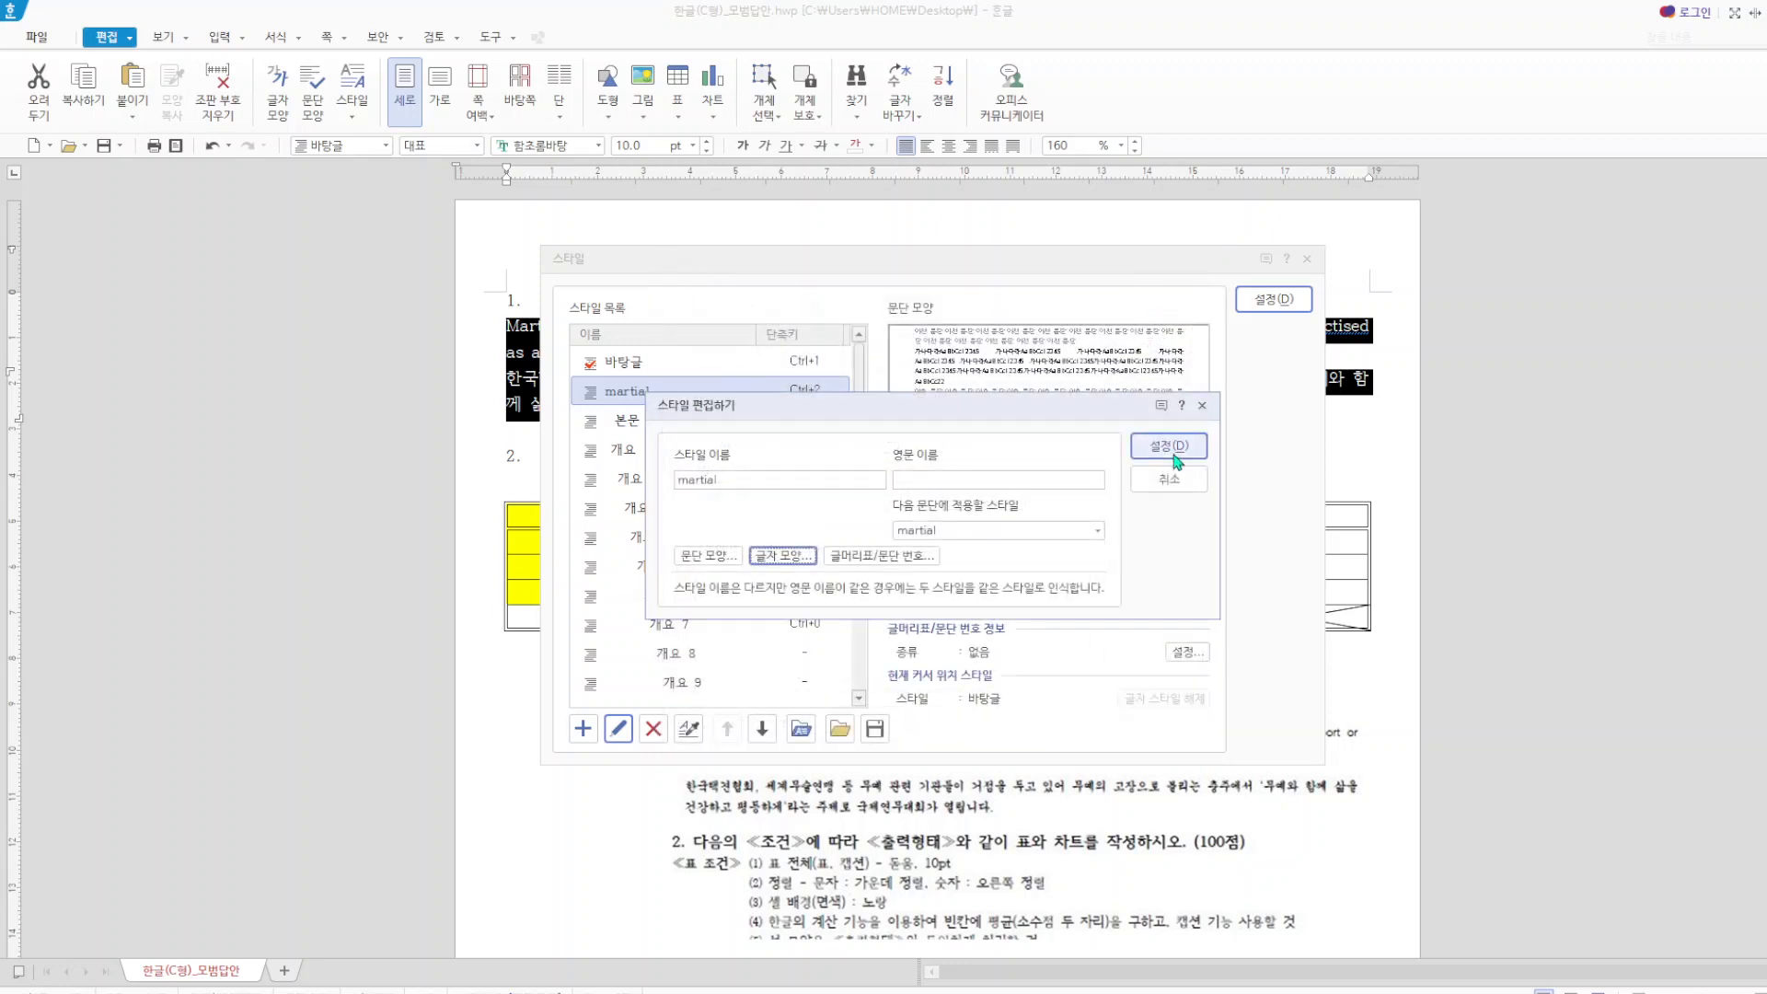
- Save the martial style's changes, apply it to the selected paragraphs under item 1, and clear the selection
{"action": "left_click", "coordinate": [1170, 448]}
{"action": "left_click", "coordinate": [1270, 297]}
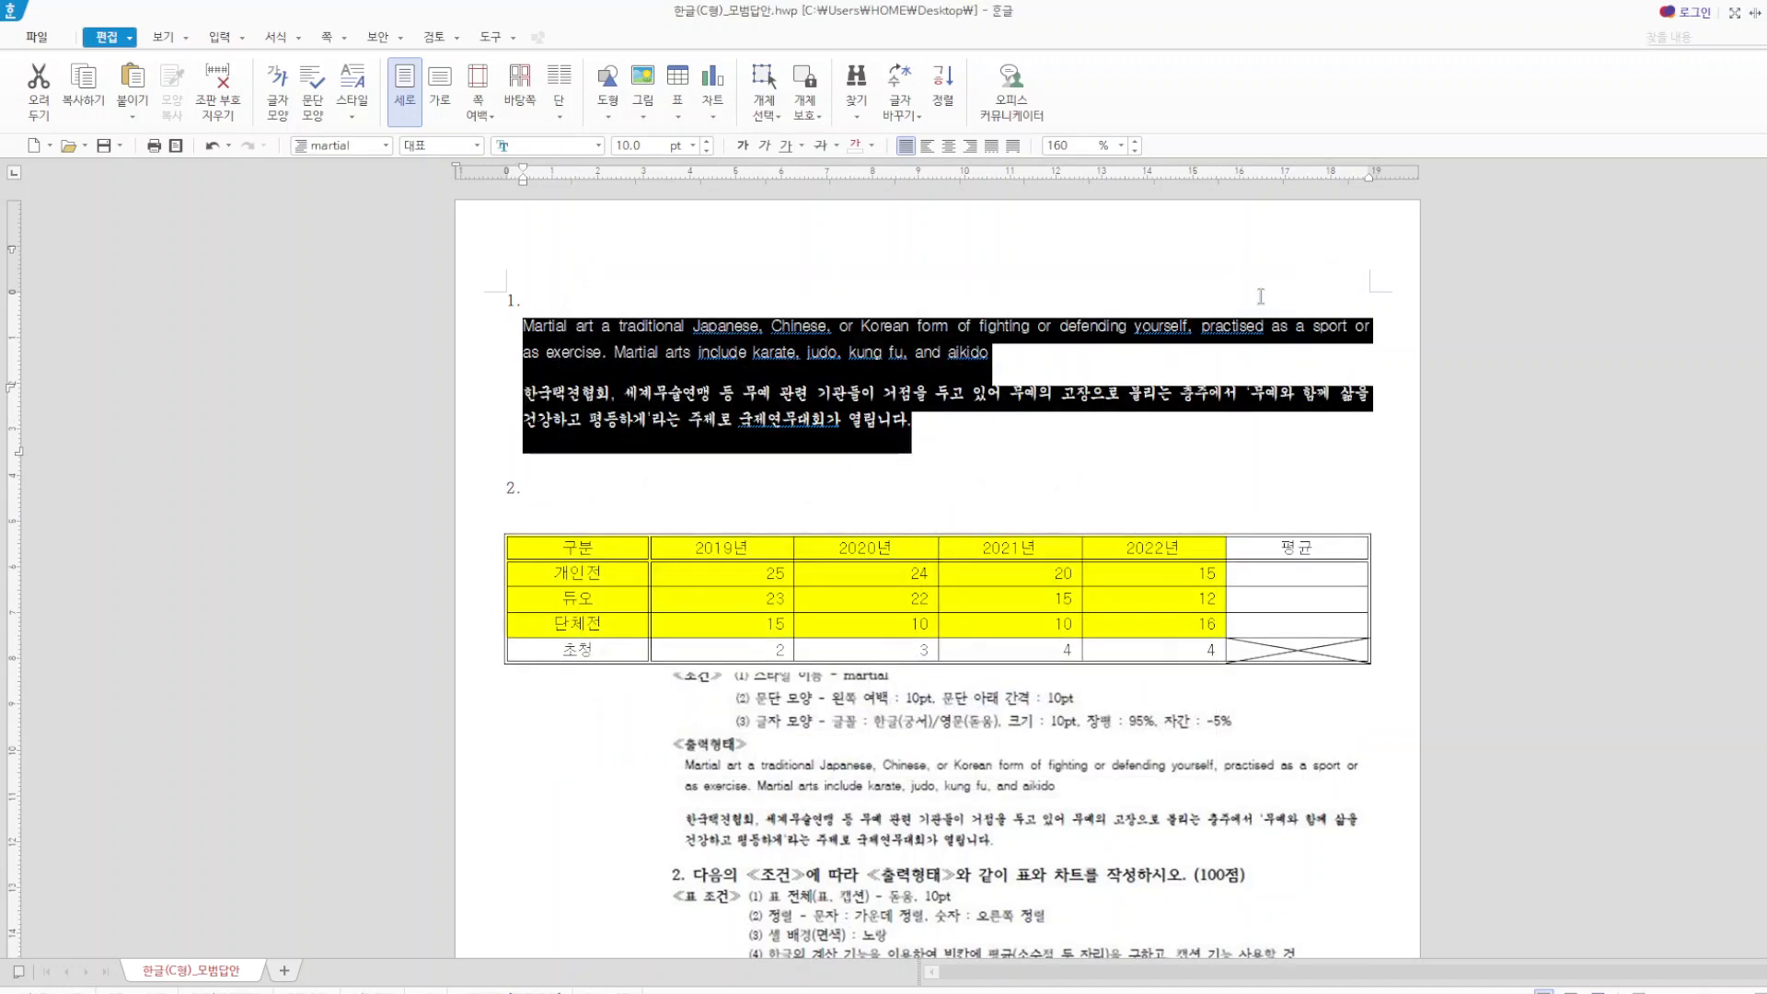
{"action": "left_click", "coordinate": [1000, 466]}
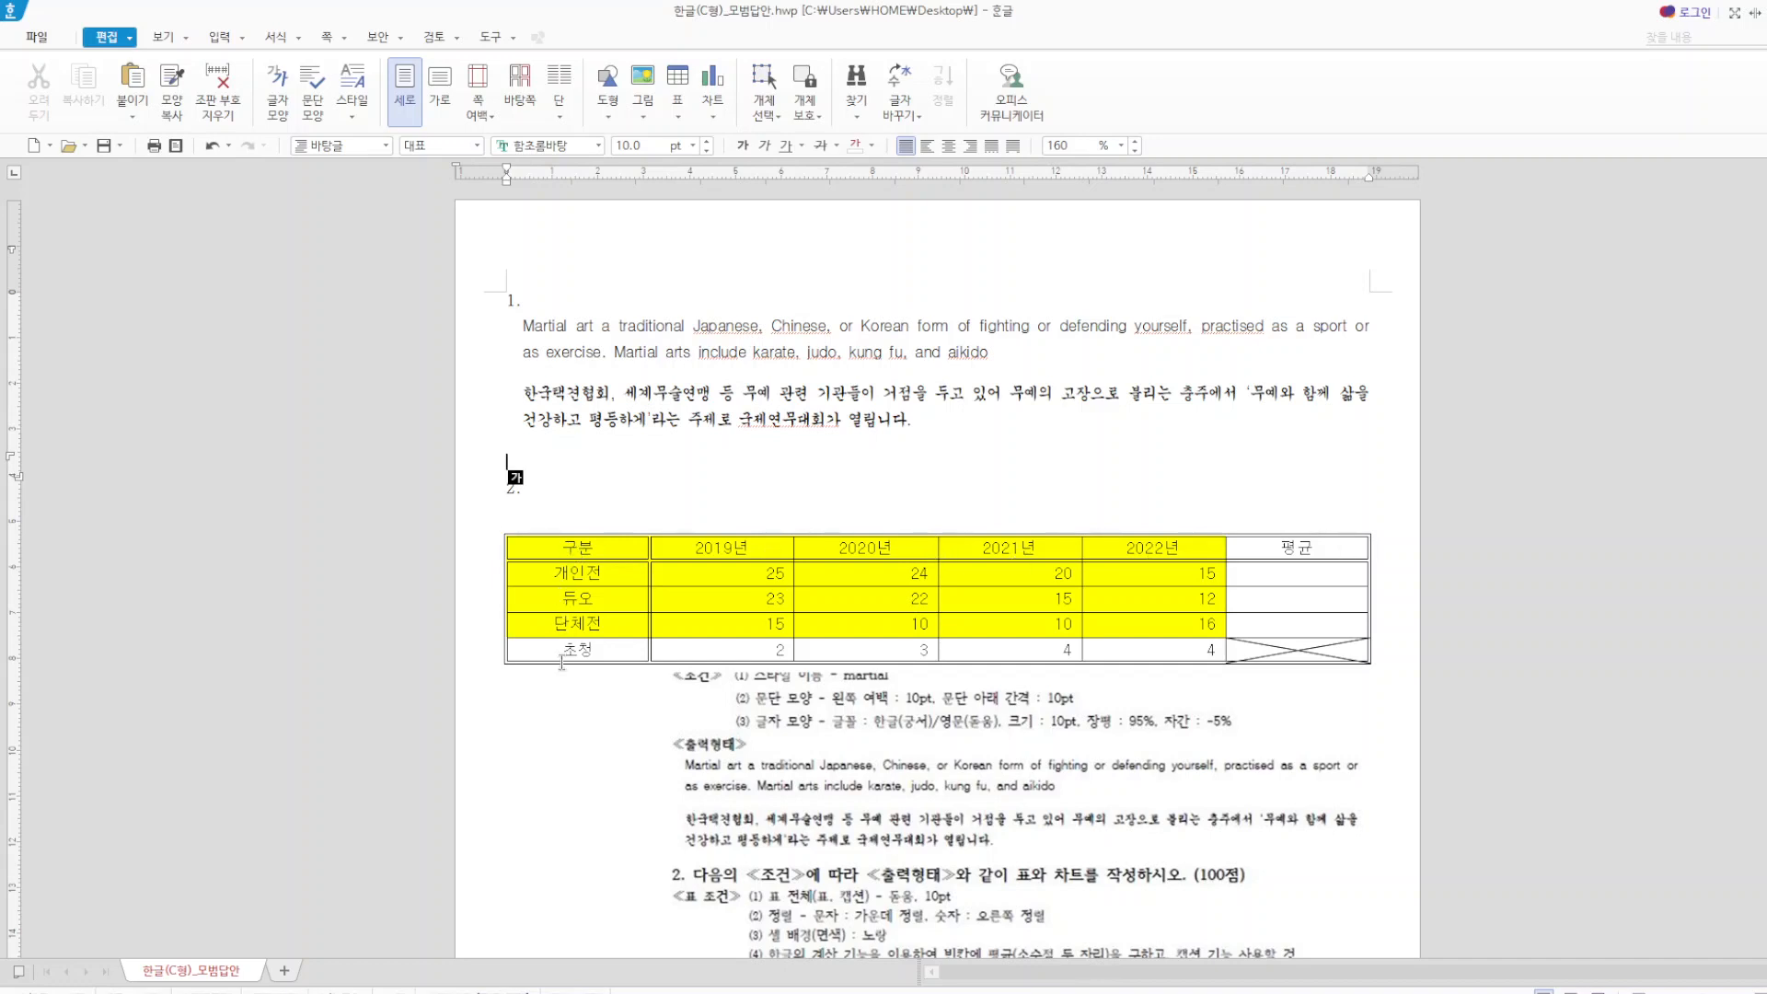
- Check the row and column settings for creating a table without inserting one
{"action": "left_click", "coordinate": [676, 92]}
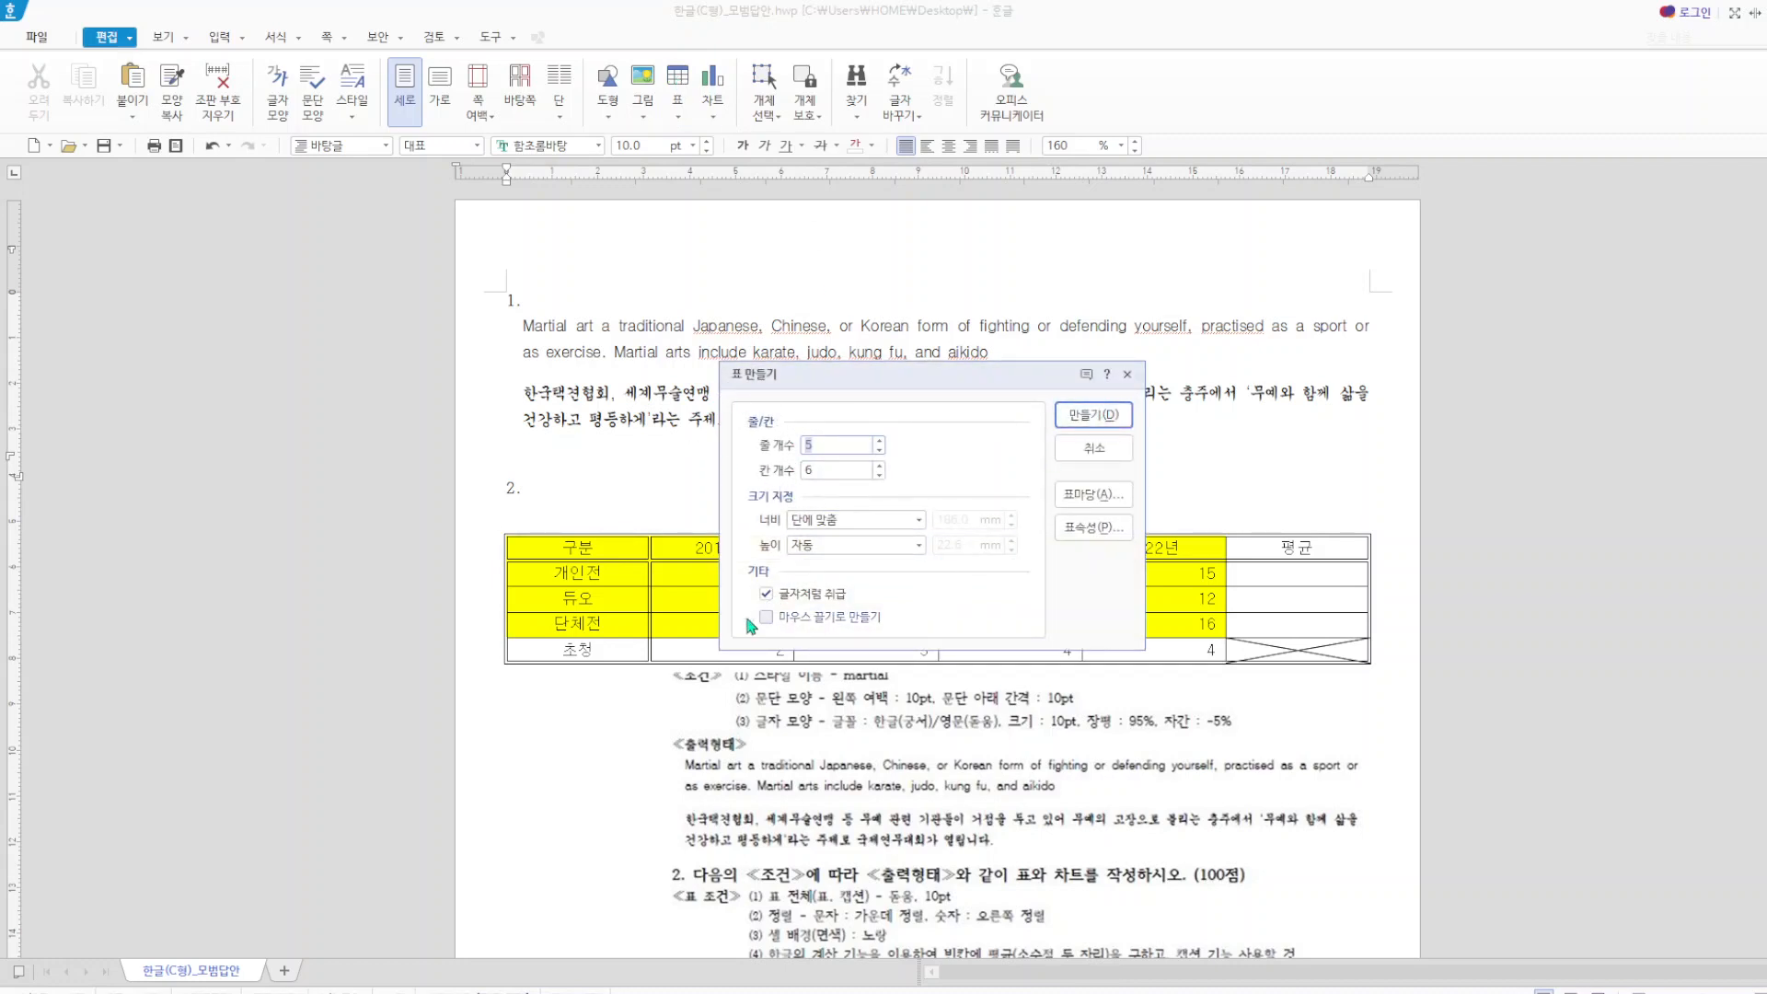
{"action": "left_click", "coordinate": [1126, 374]}
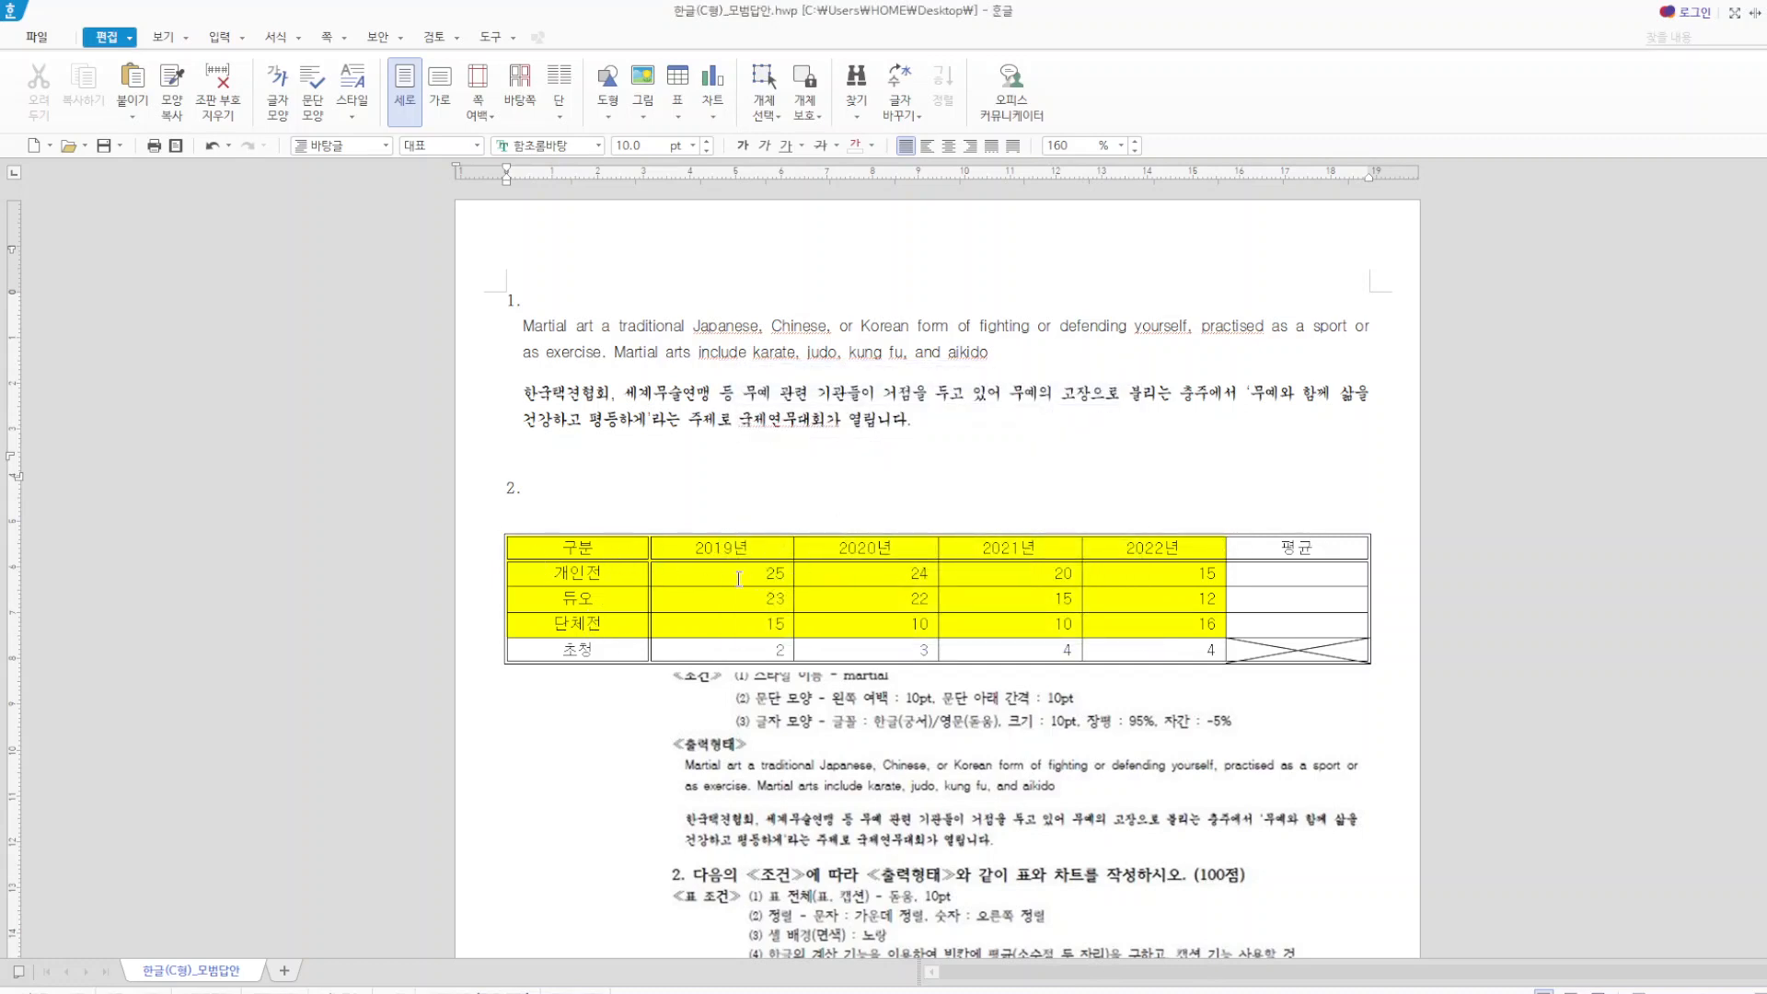
{"action": "key", "text": "Hangul"}
- Calculate the block average of the 2019년 to 2022년 values into the 평균 column for the 개인전, 듀오 and 단체전 rows
{"action": "mouse_move", "coordinate": [745, 565]}
{"action": "left_mouse_down"}
{"action": "mouse_move", "coordinate": [1288, 596]}
{"action": "mouse_move", "coordinate": [1288, 624]}
{"action": "left_mouse_up"}
{"action": "right_click", "coordinate": [1271, 625]}
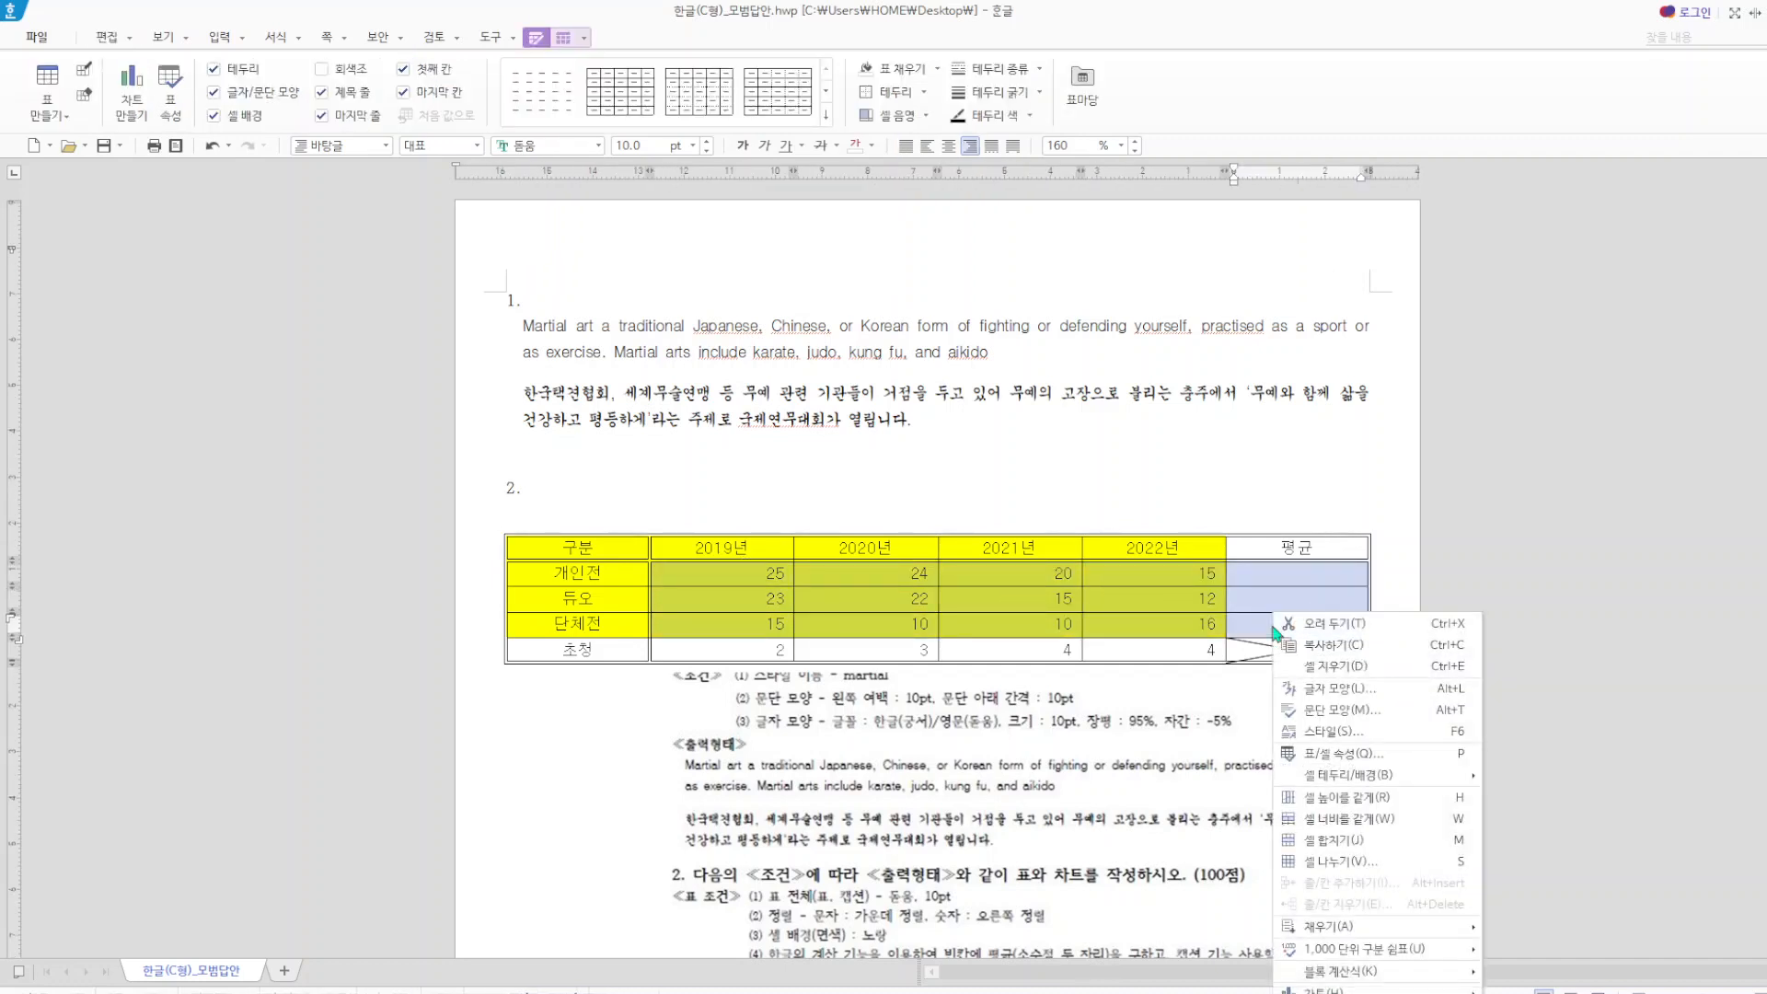
{"action": "mouse_move", "coordinate": [1358, 974]}
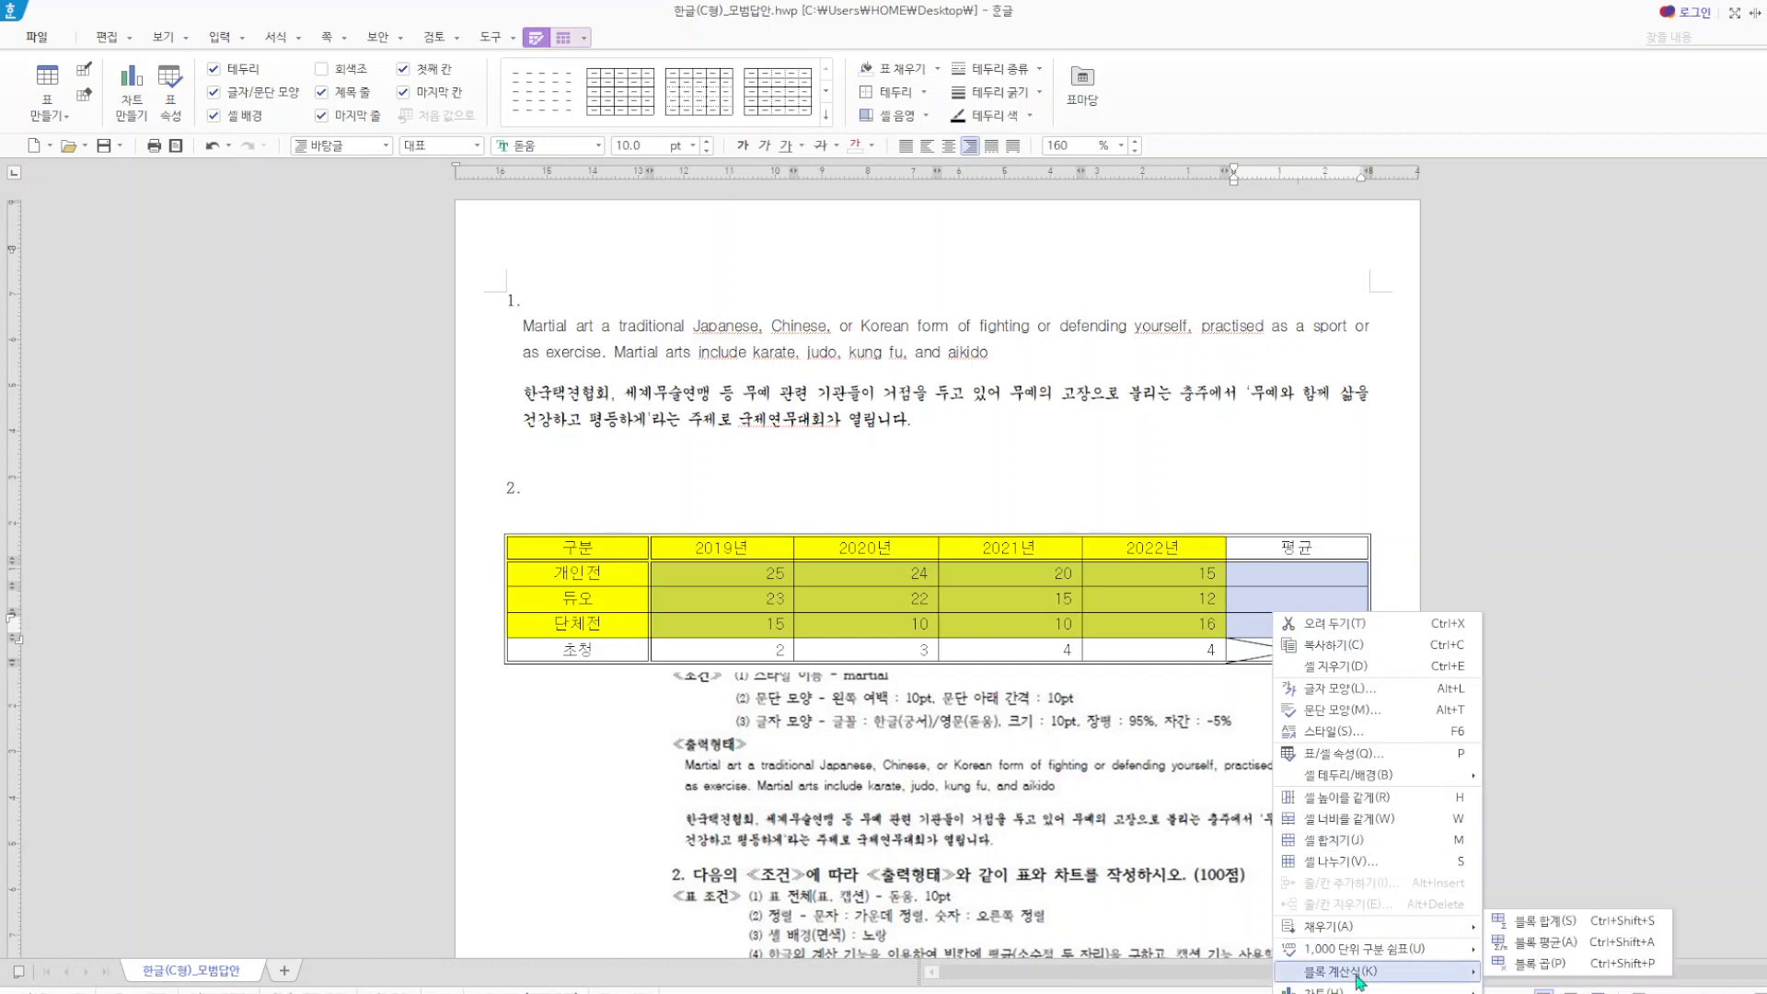
{"action": "left_click", "coordinate": [1546, 941]}
{"action": "left_click", "coordinate": [1395, 724]}
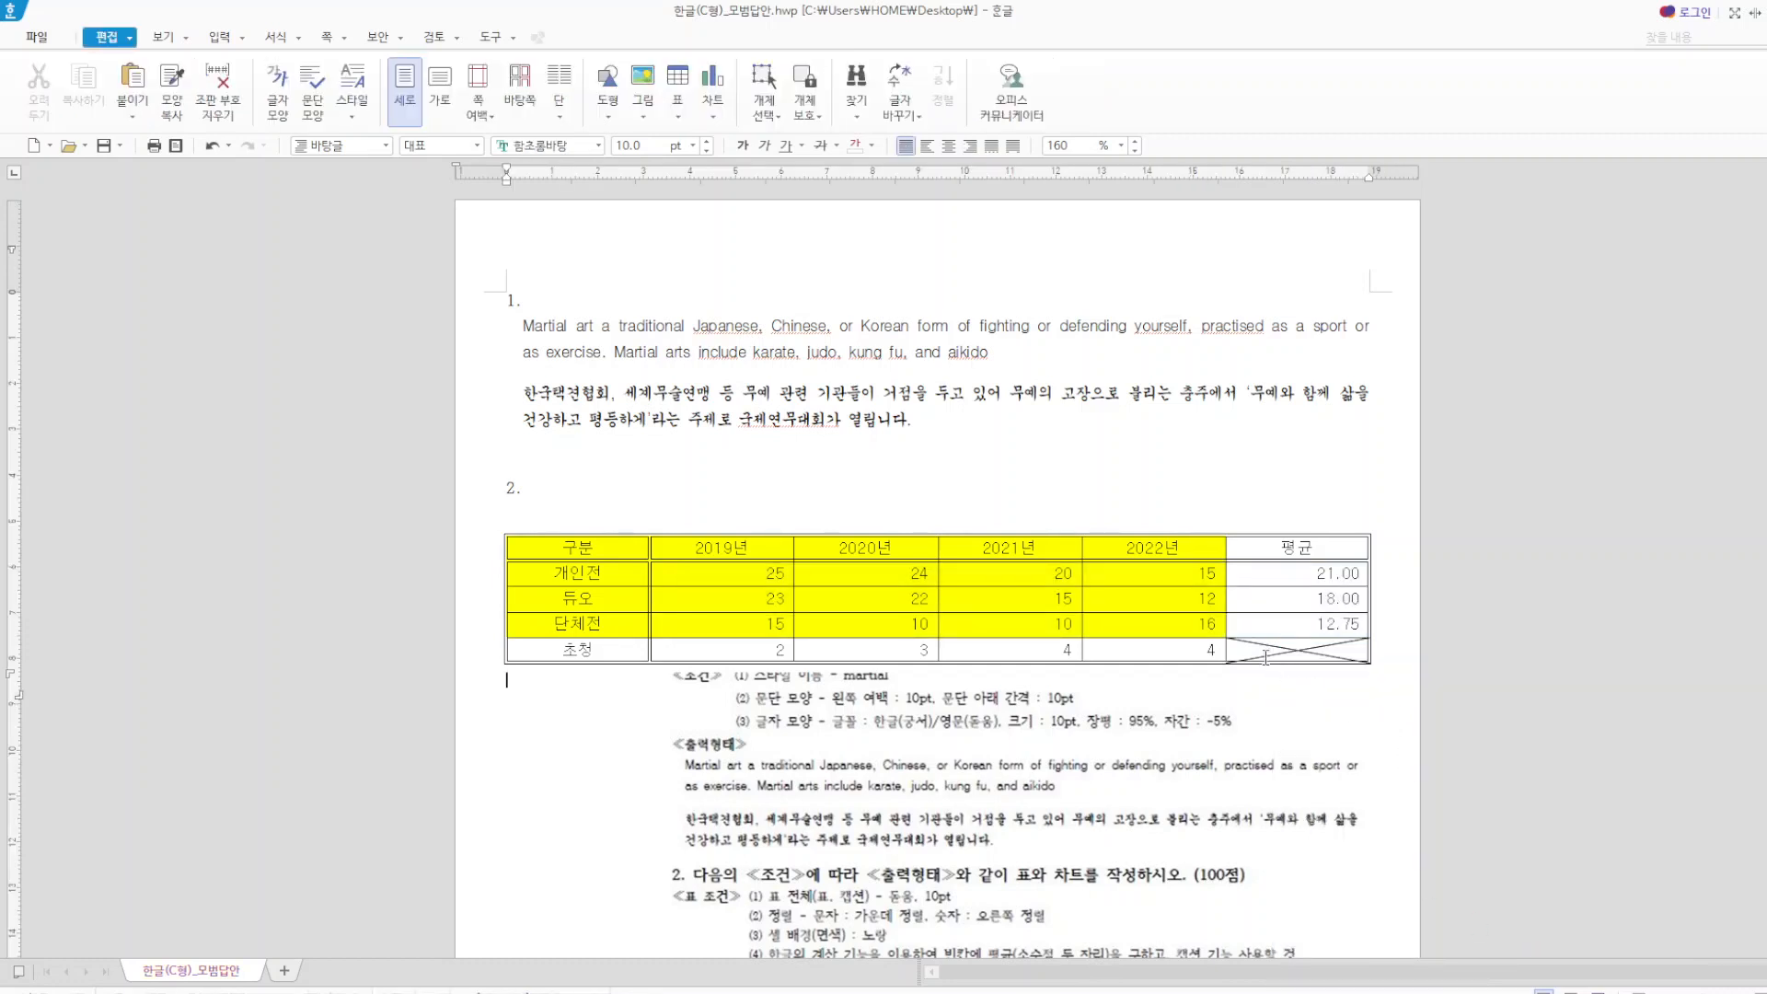
- Try the 0.5 mm double-line border style on all cells of the table and discard the border settings
{"action": "left_click_drag", "start_coordinate": [562, 541], "coordinate": [1354, 661]}
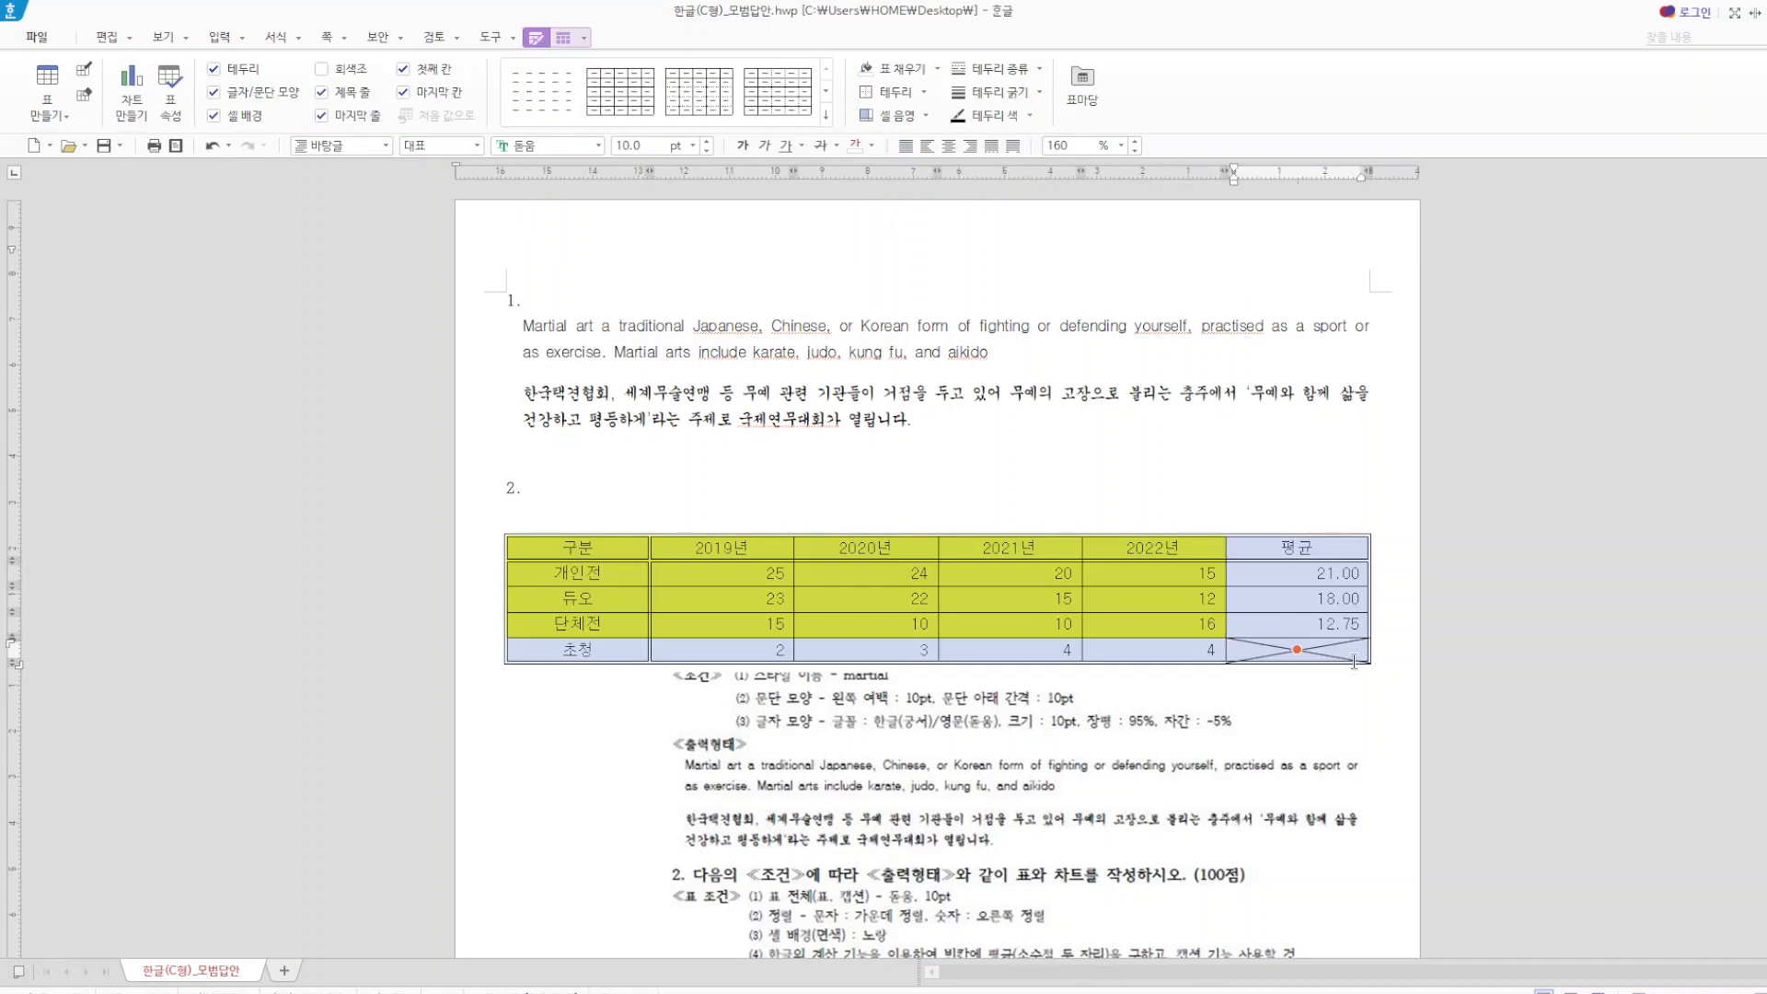
{"action": "key", "text": "l"}
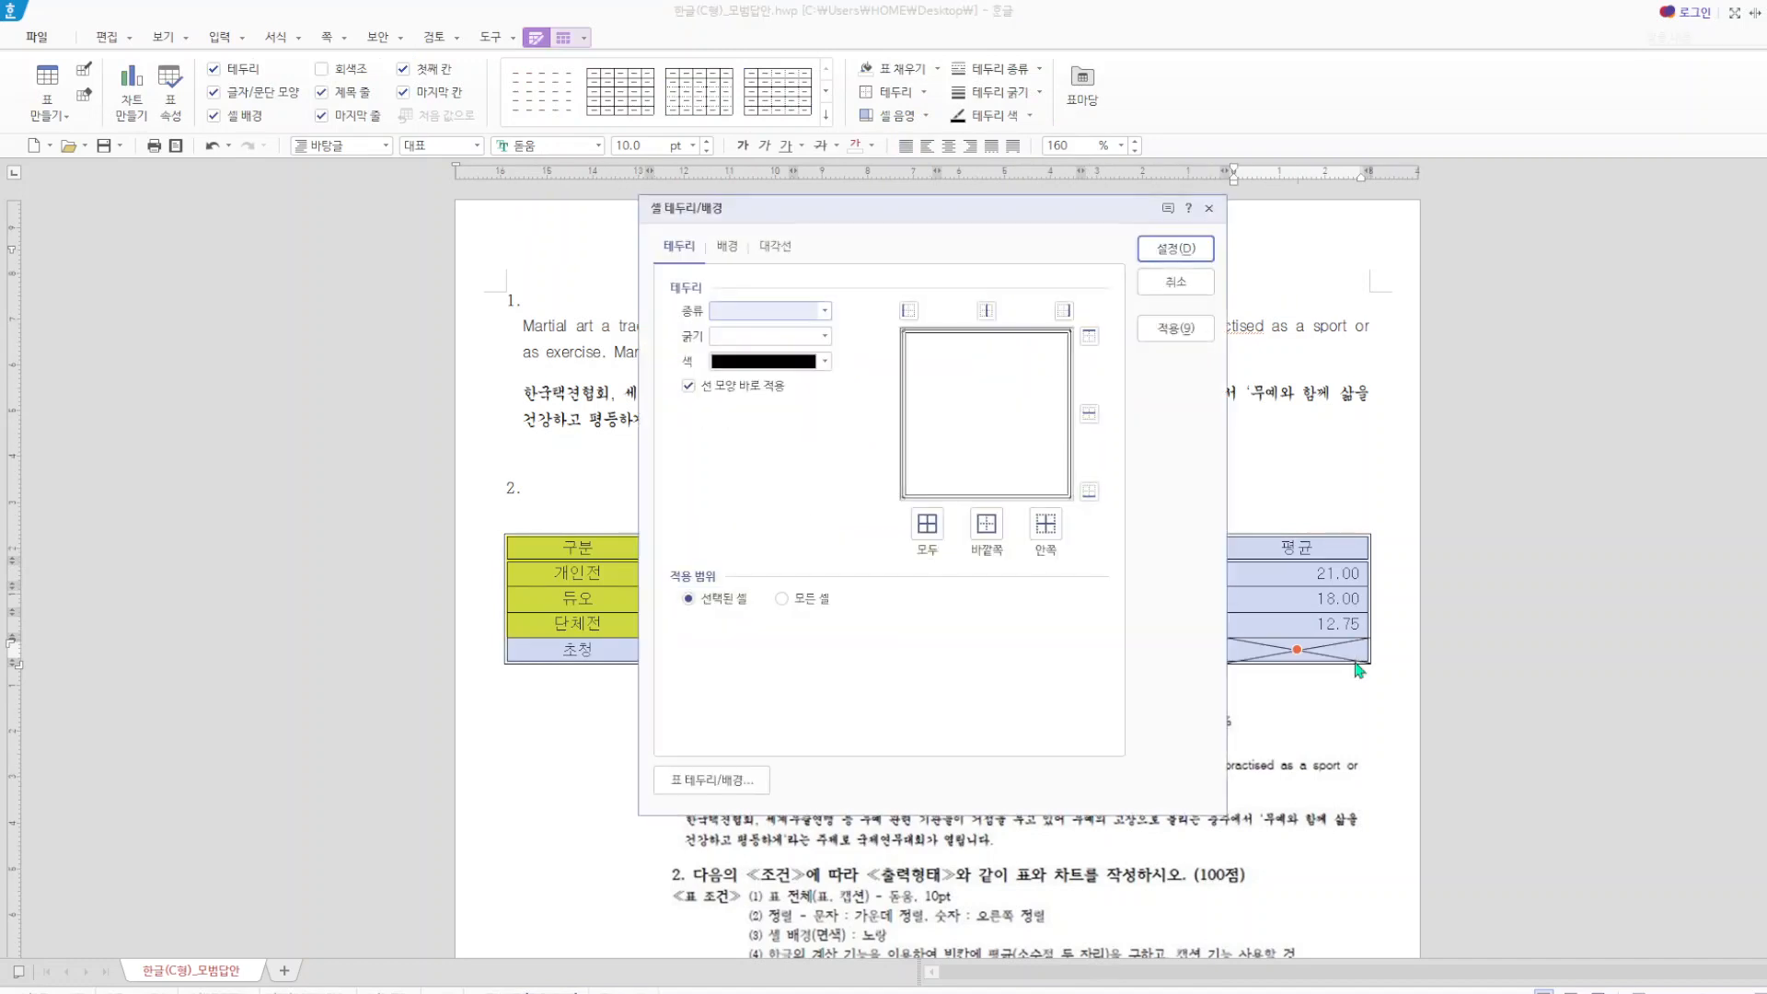
{"action": "left_click", "coordinate": [825, 312]}
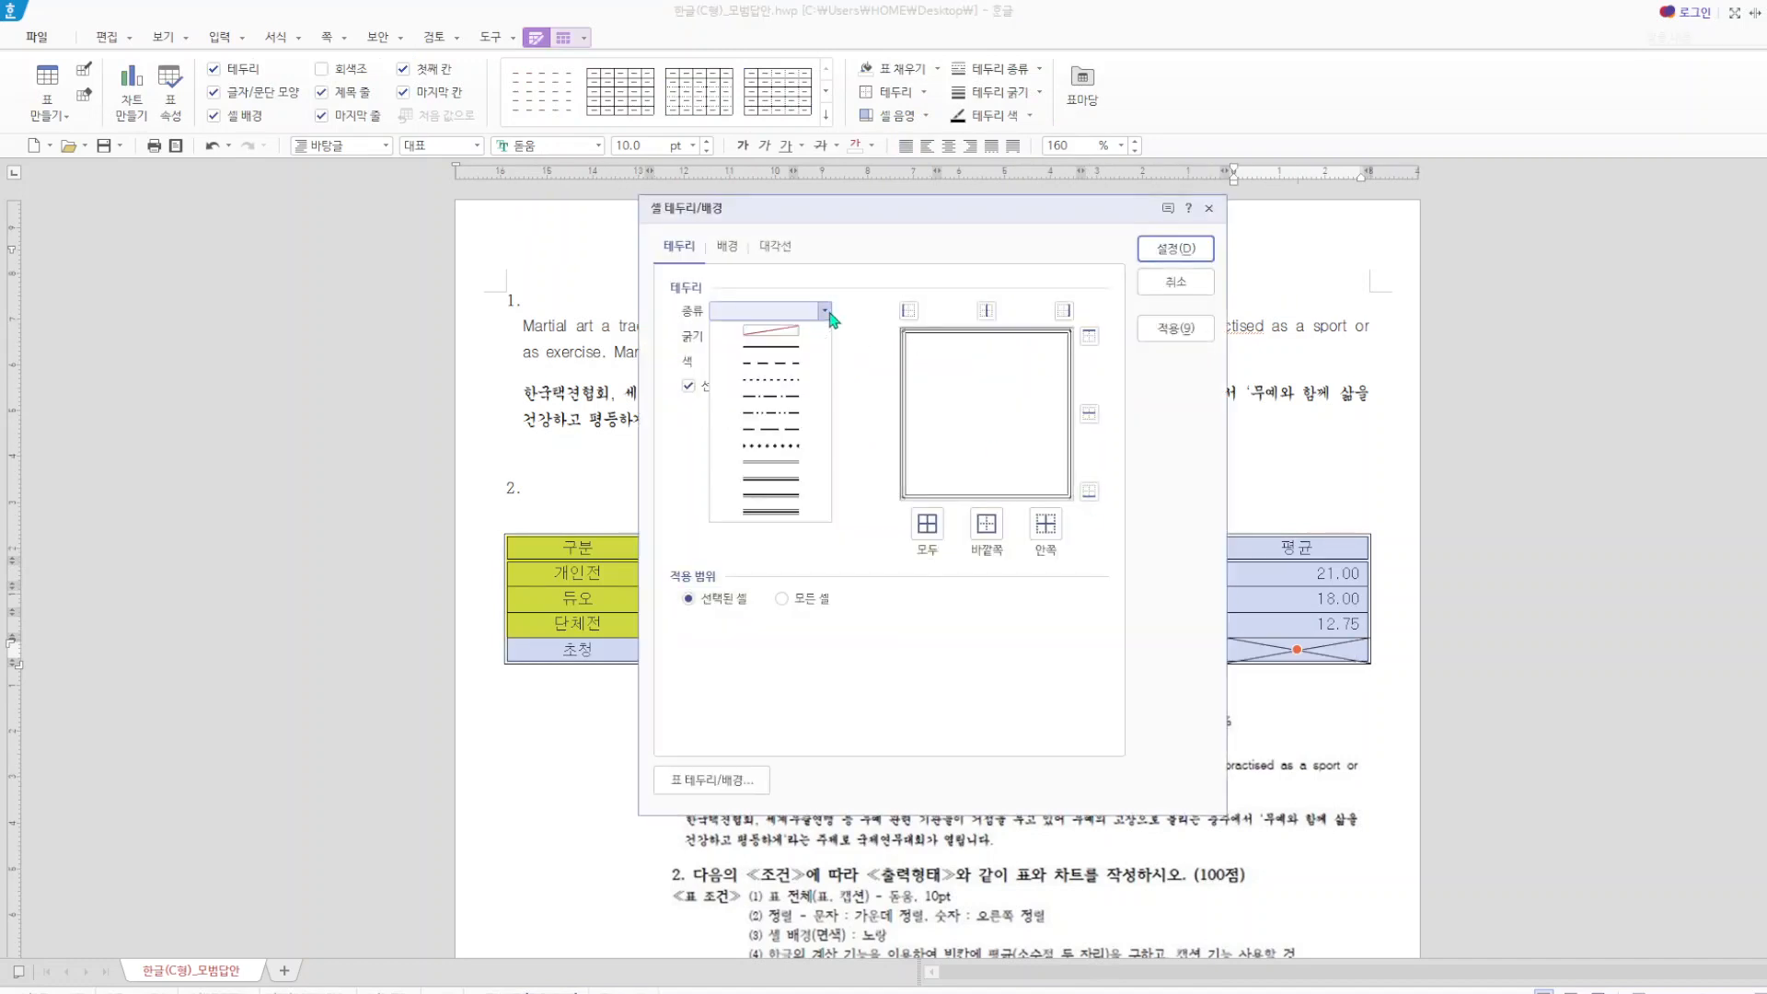
{"action": "left_click", "coordinate": [803, 461]}
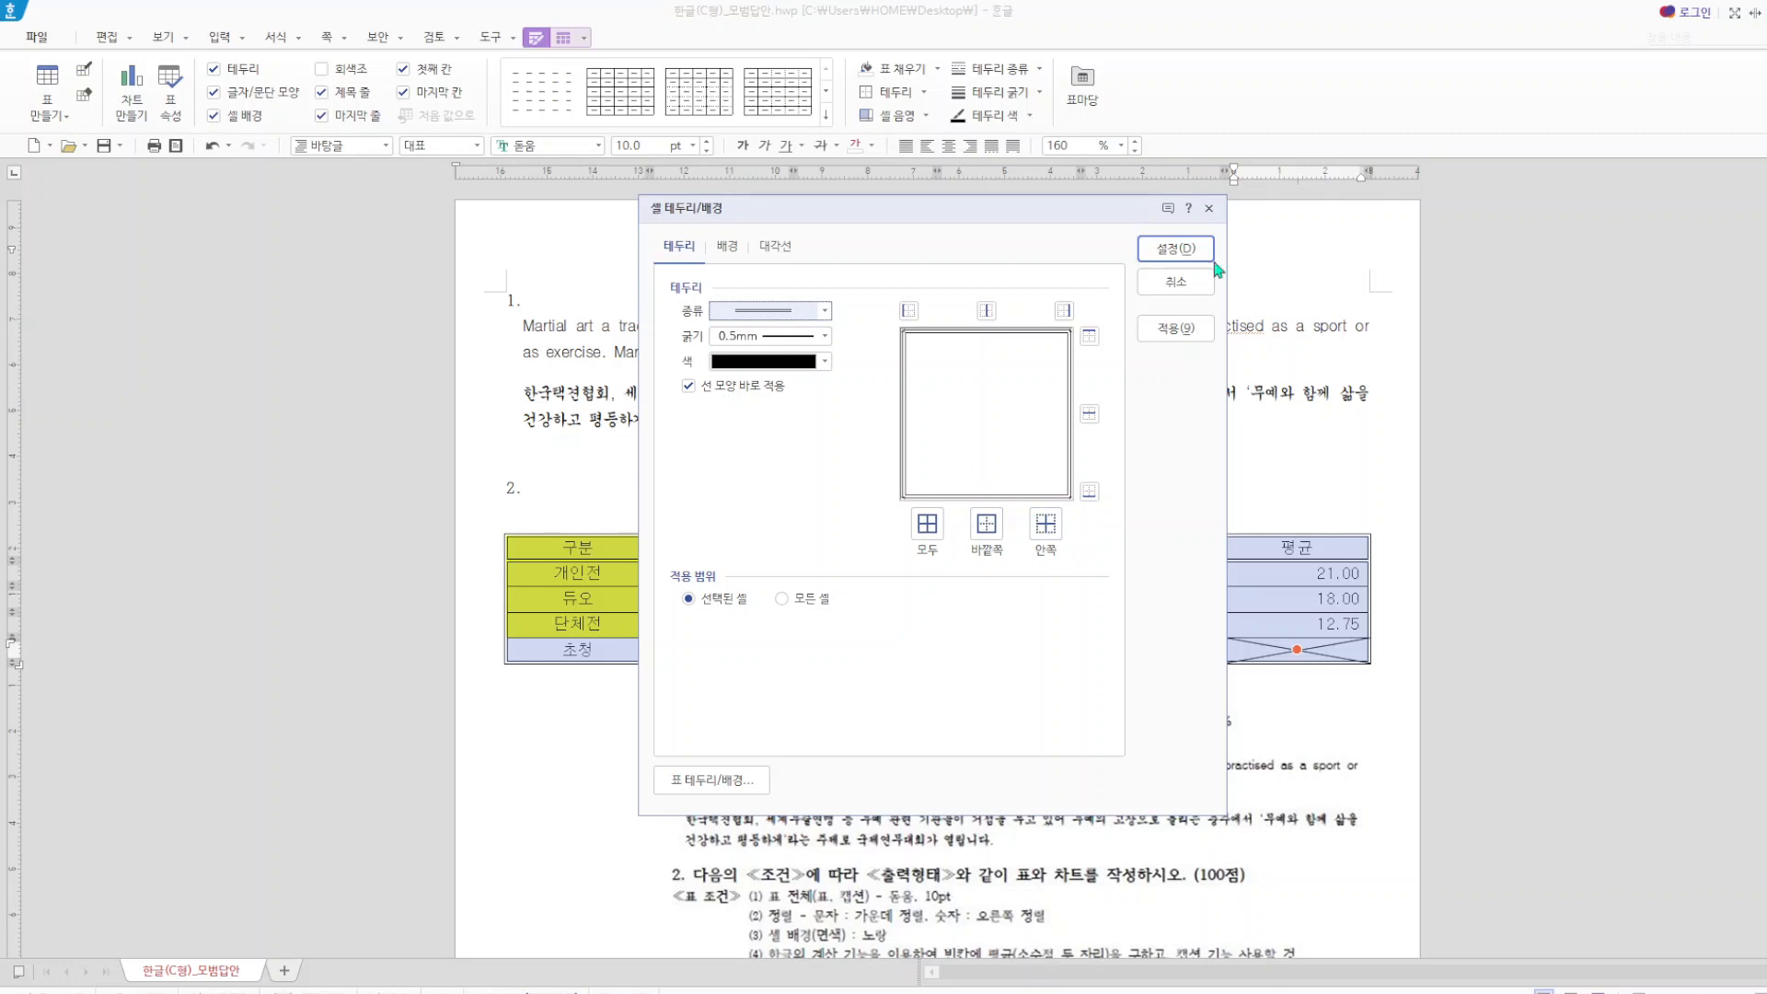
{"action": "left_click", "coordinate": [1211, 211]}
{"action": "left_click", "coordinate": [626, 462]}
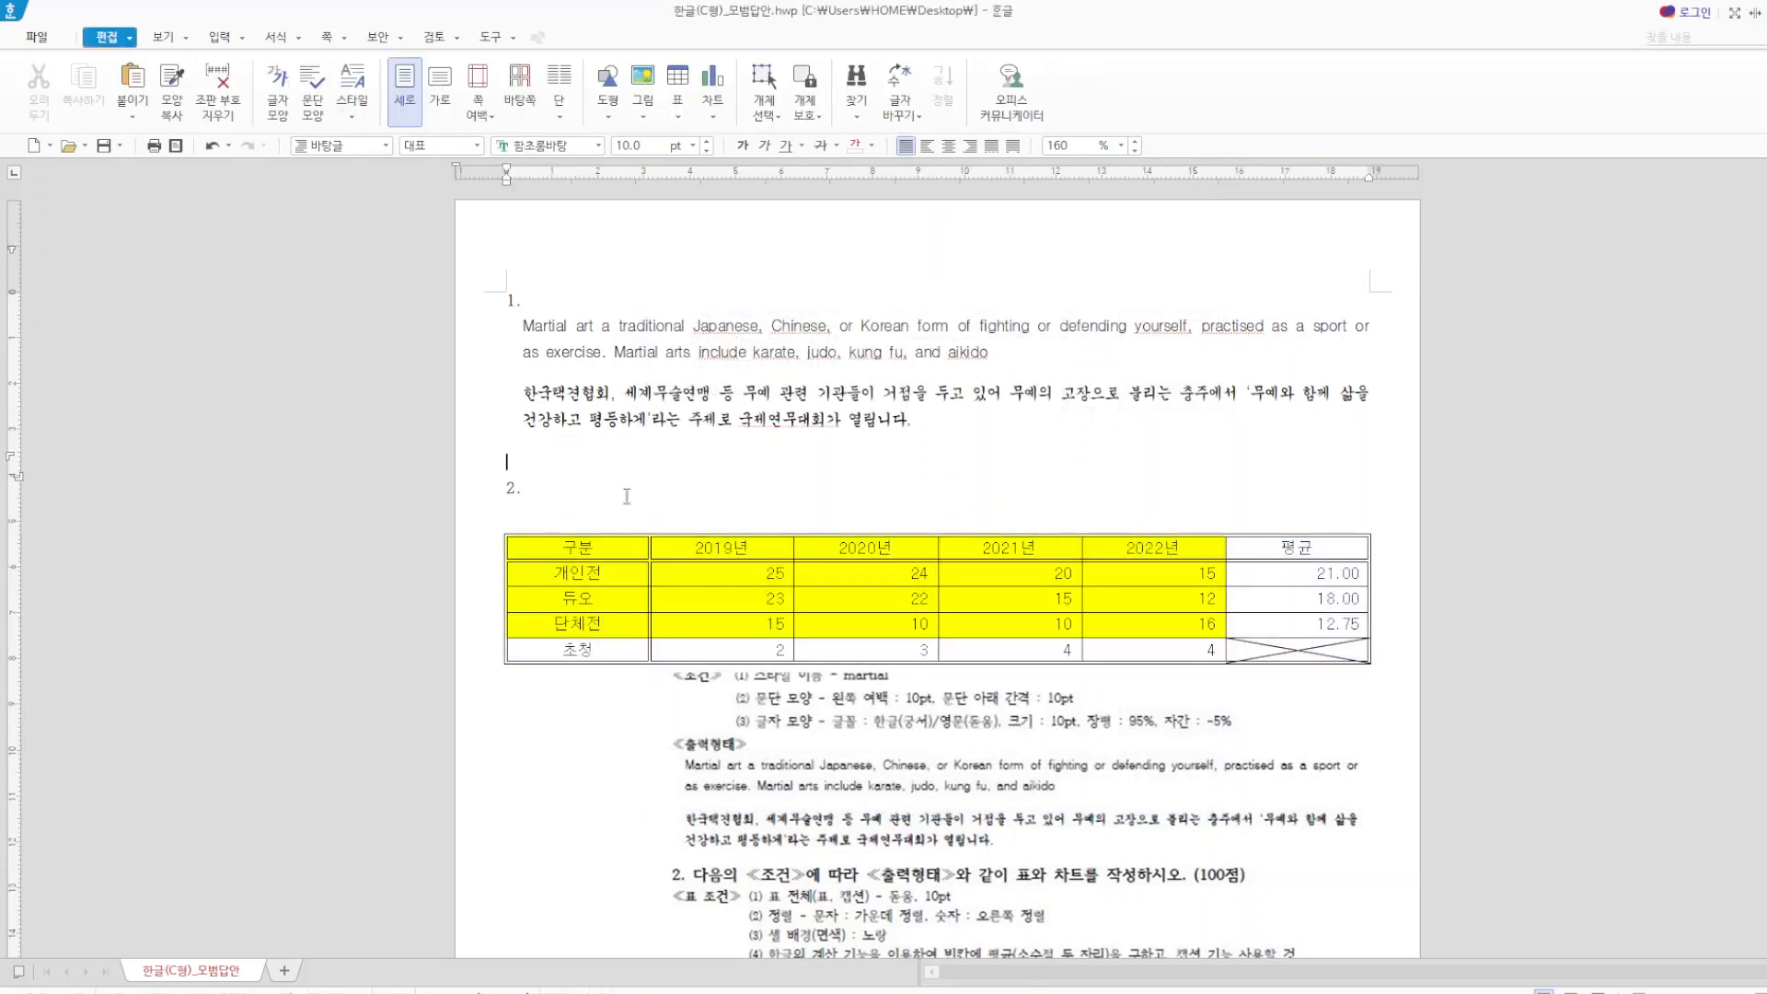
- Try a 0.7 mm multi-line style on the bottom border of the table's header row and discard it
{"action": "left_click_drag", "start_coordinate": [560, 543], "coordinate": [1259, 551]}
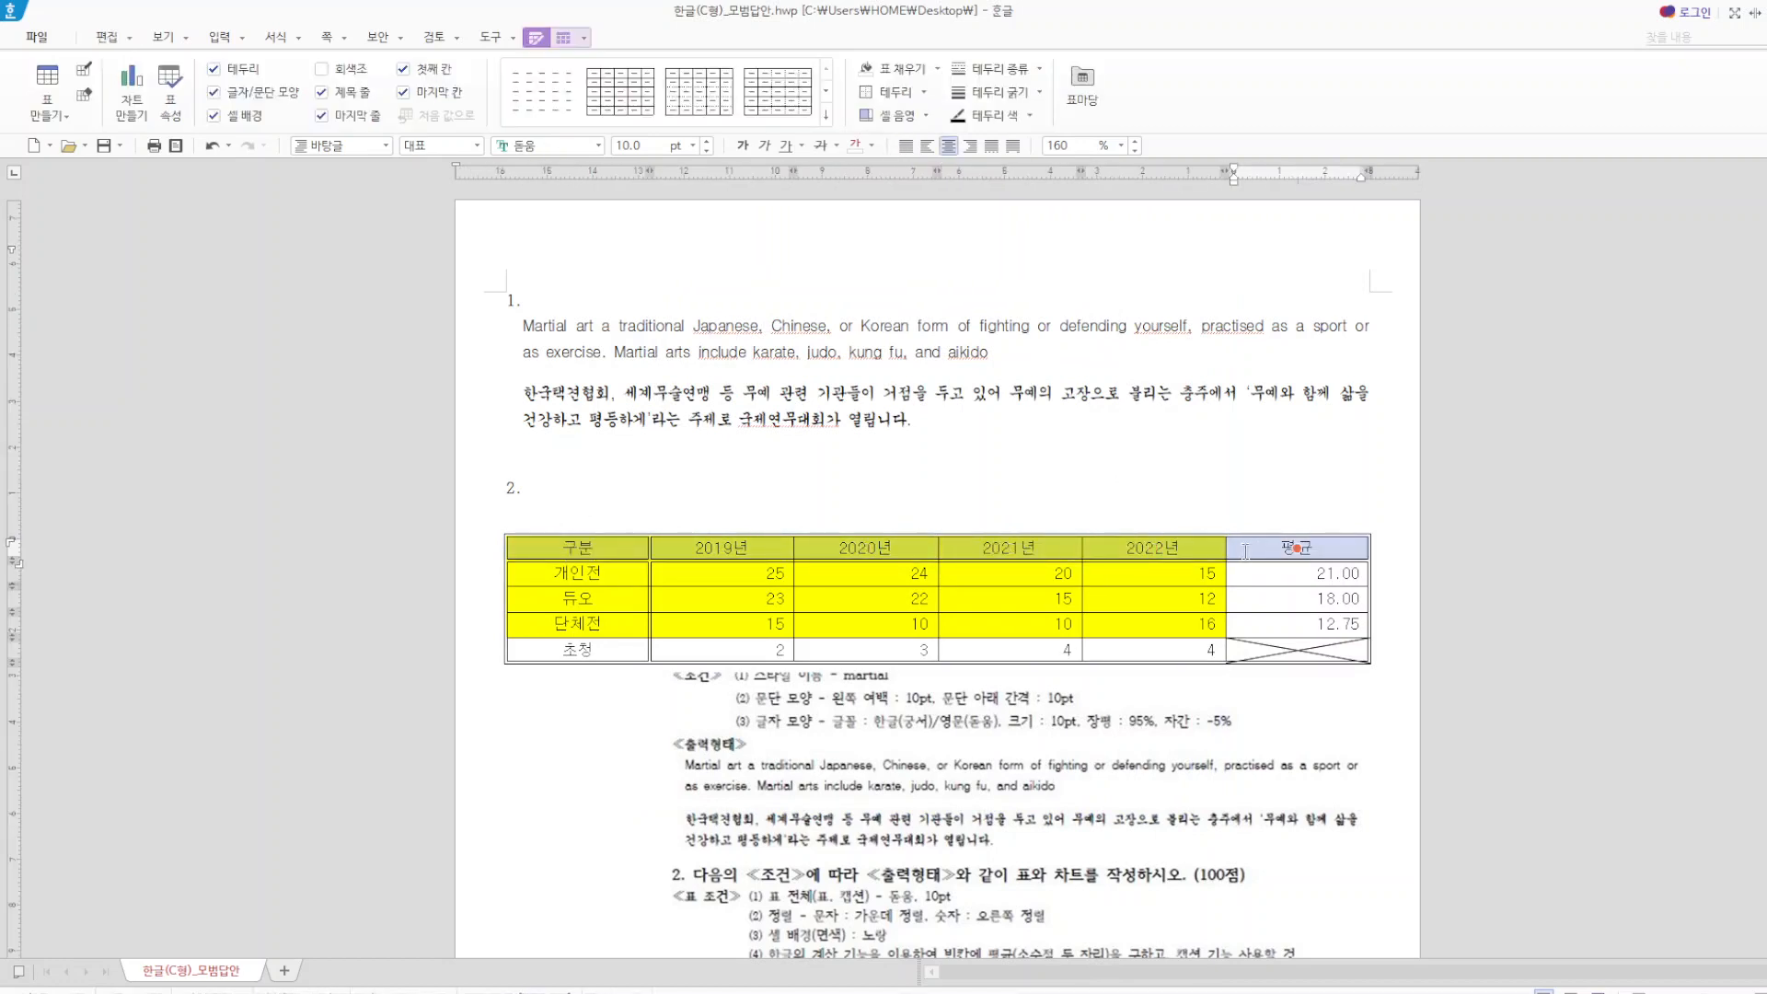
{"action": "key", "text": "l"}
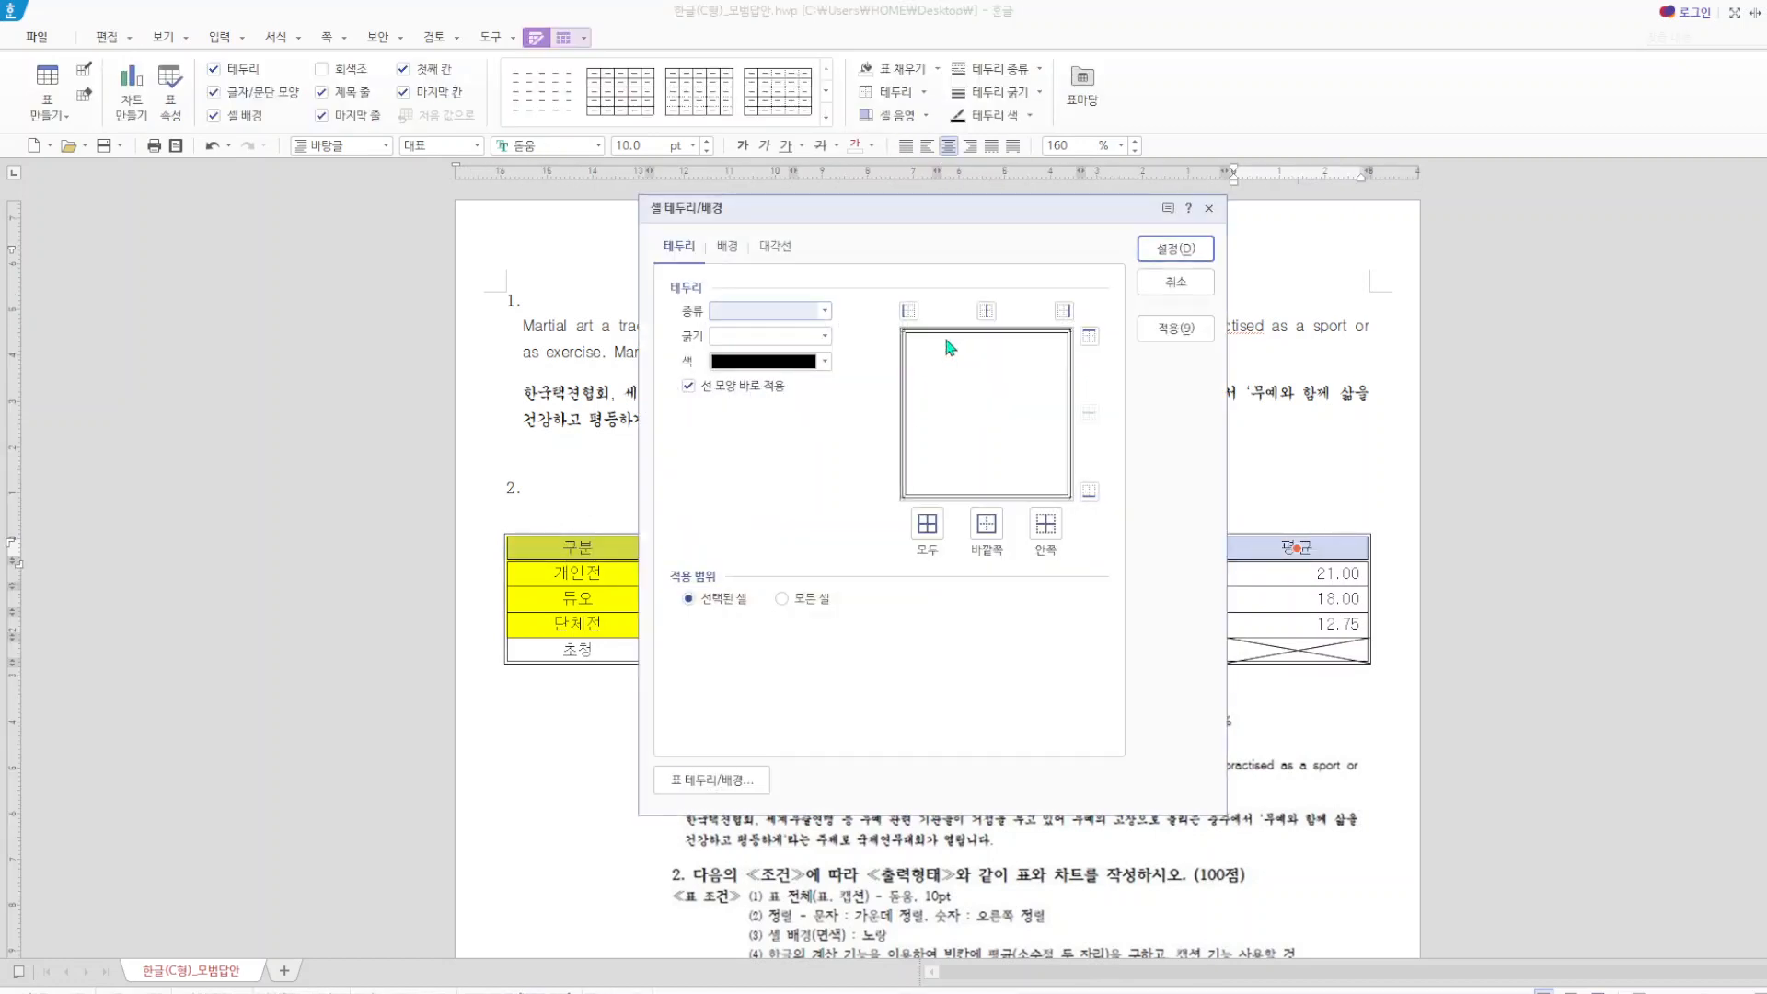
{"action": "left_click", "coordinate": [826, 313]}
{"action": "left_click", "coordinate": [800, 480]}
{"action": "left_click", "coordinate": [1089, 490]}
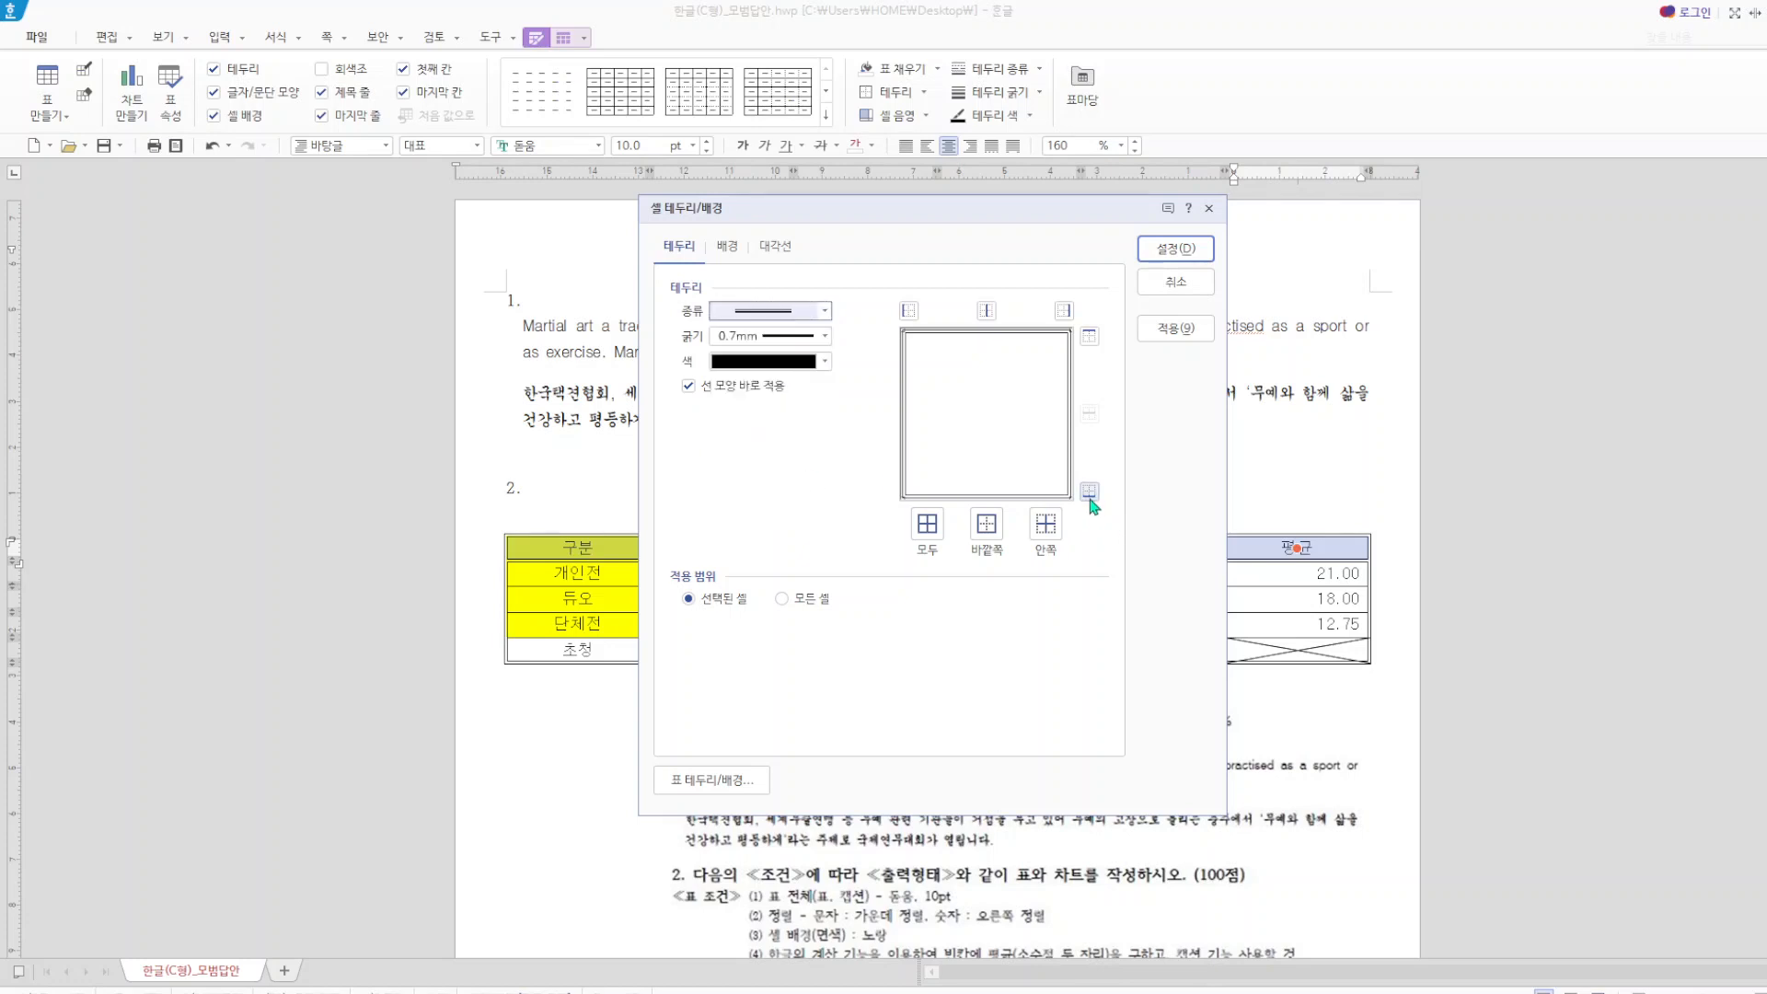
{"action": "left_click", "coordinate": [1209, 208]}
{"action": "key", "text": "shift+Escape"}
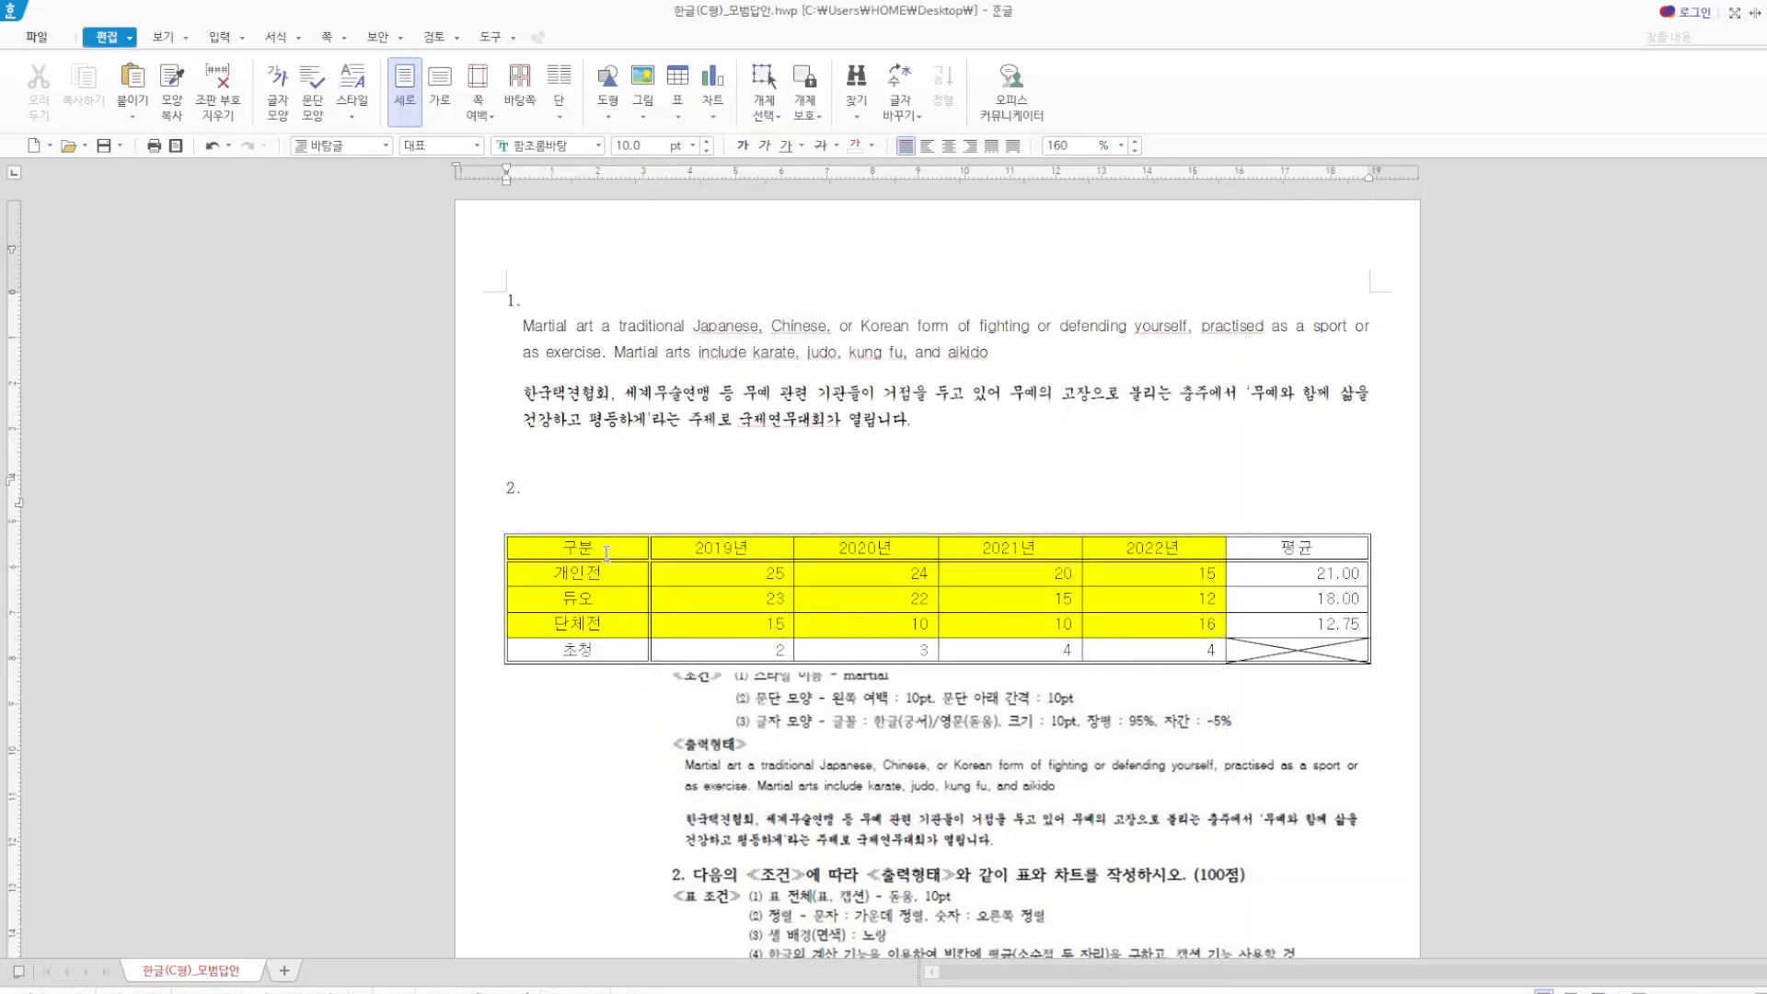
- Try the 0.5 mm double-line border style on the 구분 column and close the border settings without applying it
{"action": "left_click_drag", "start_coordinate": [607, 552], "coordinate": [598, 650]}
{"action": "key", "text": "l"}
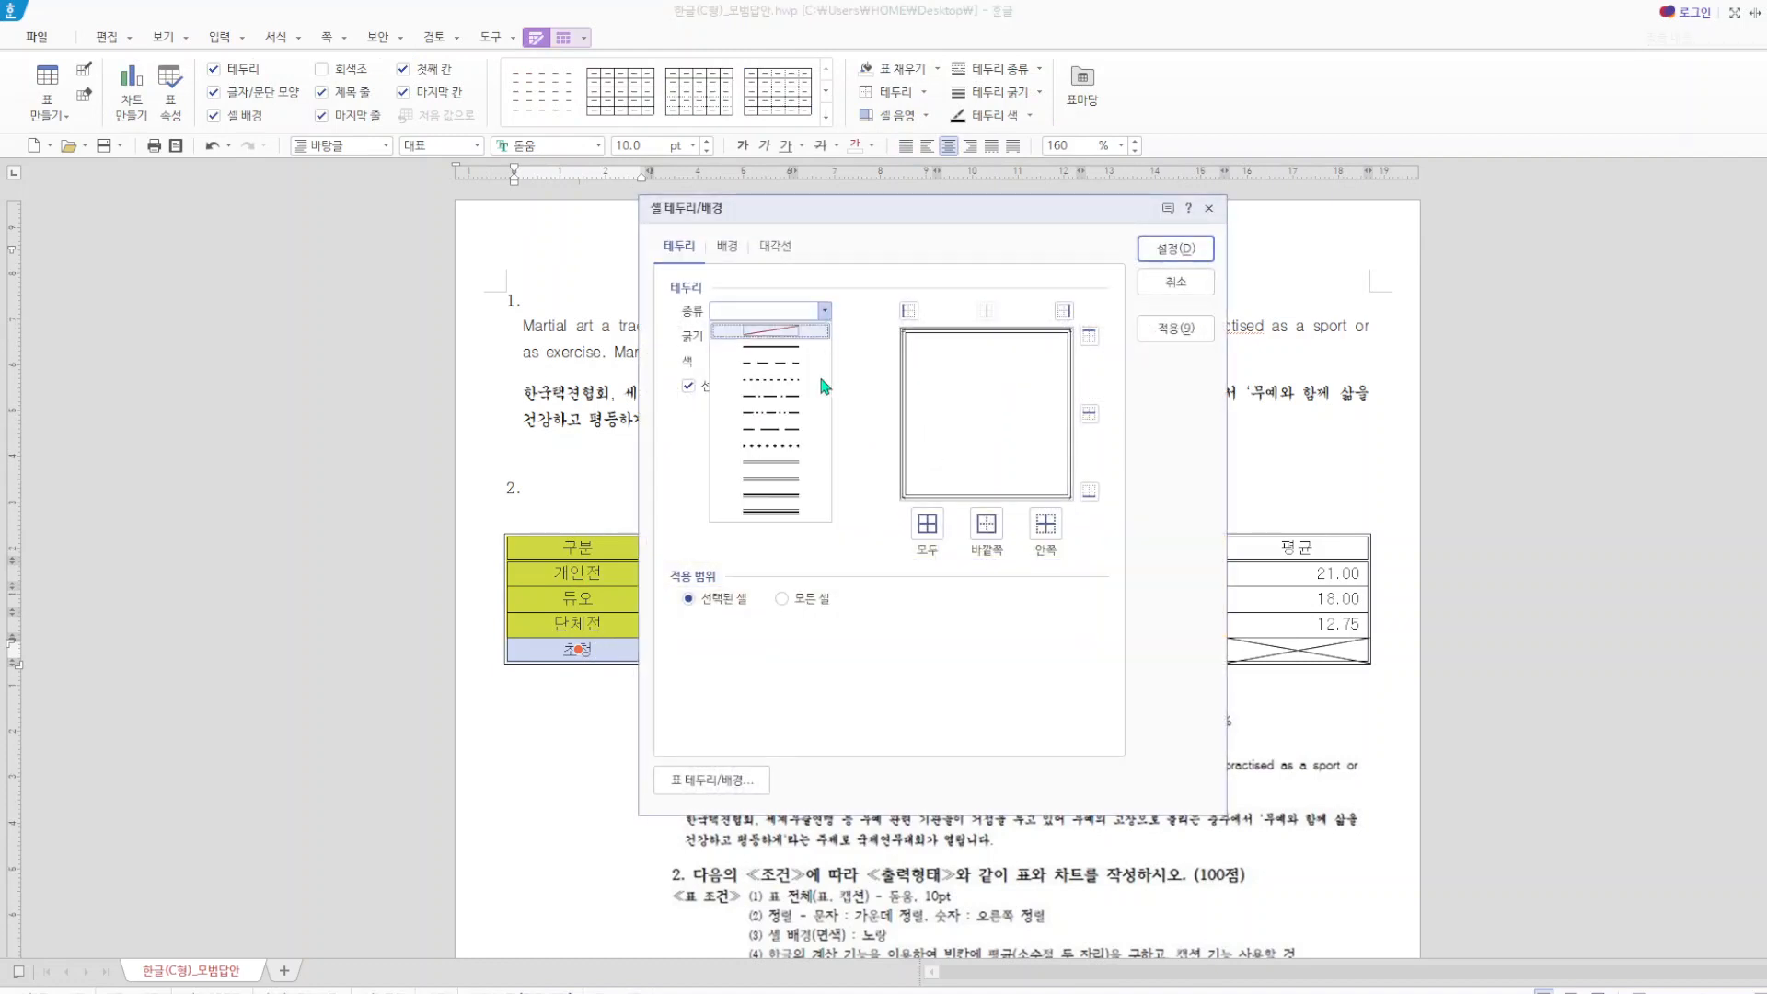
{"action": "left_click", "coordinate": [792, 463]}
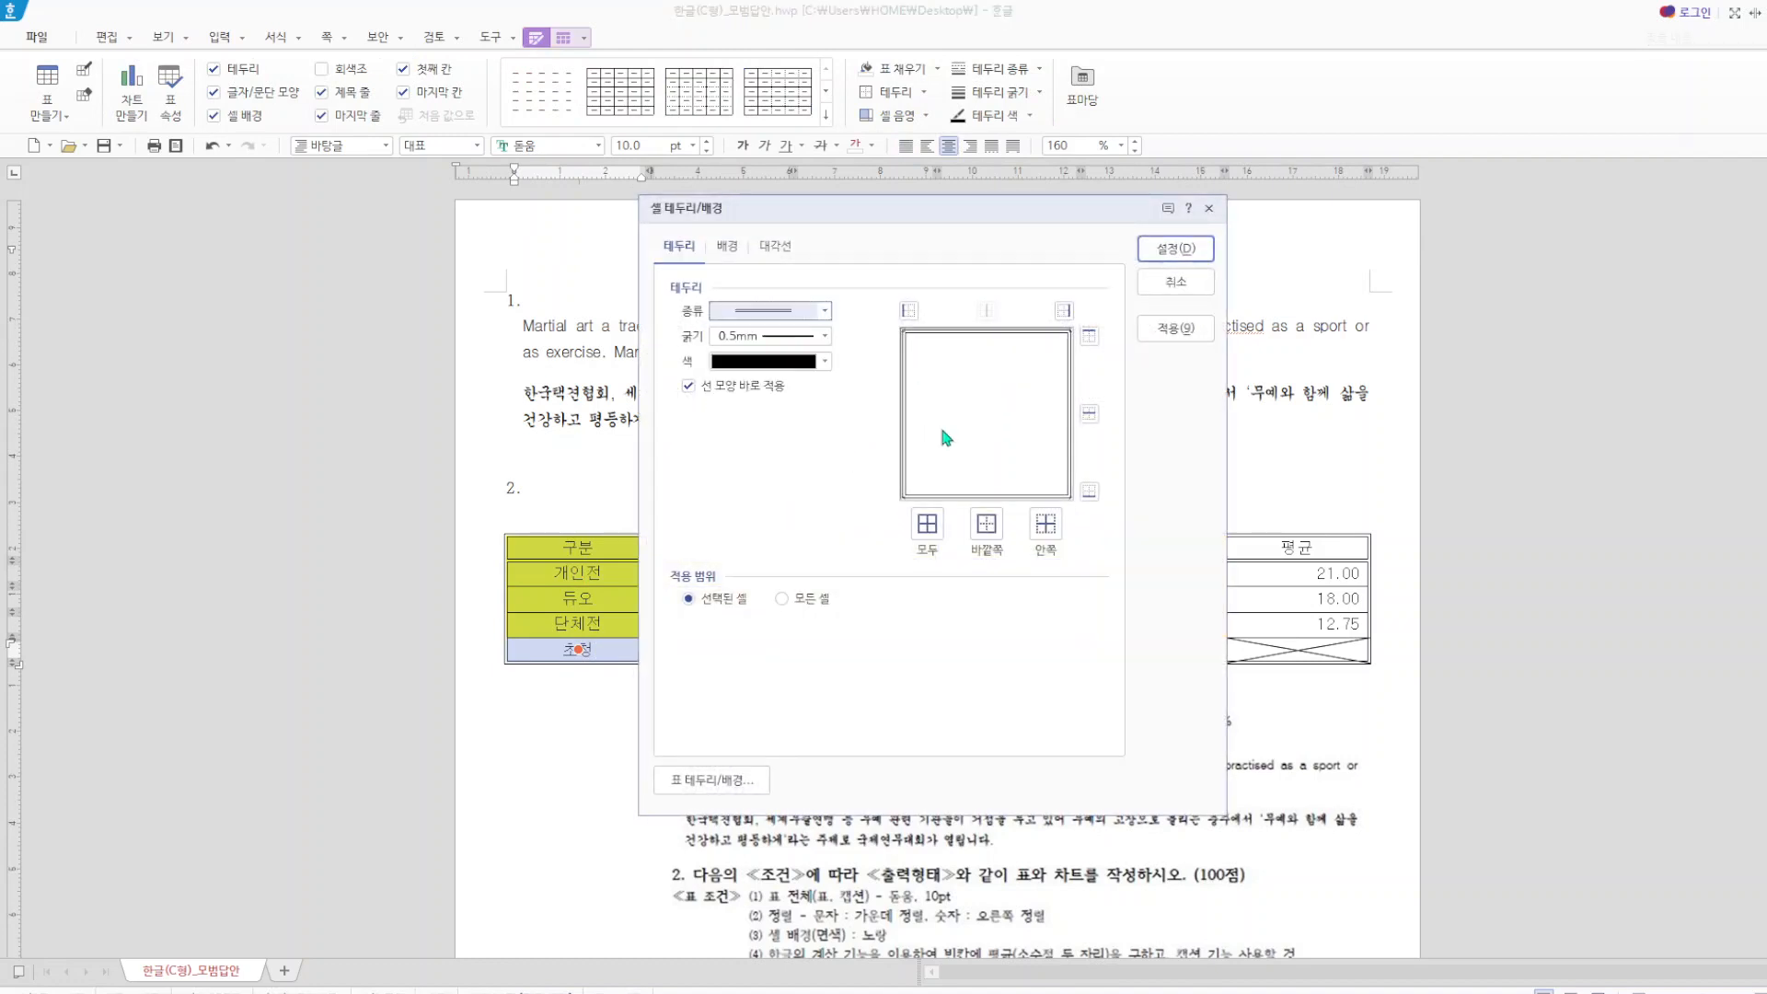
{"action": "left_click", "coordinate": [1208, 208]}
{"action": "left_click", "coordinate": [1166, 486]}
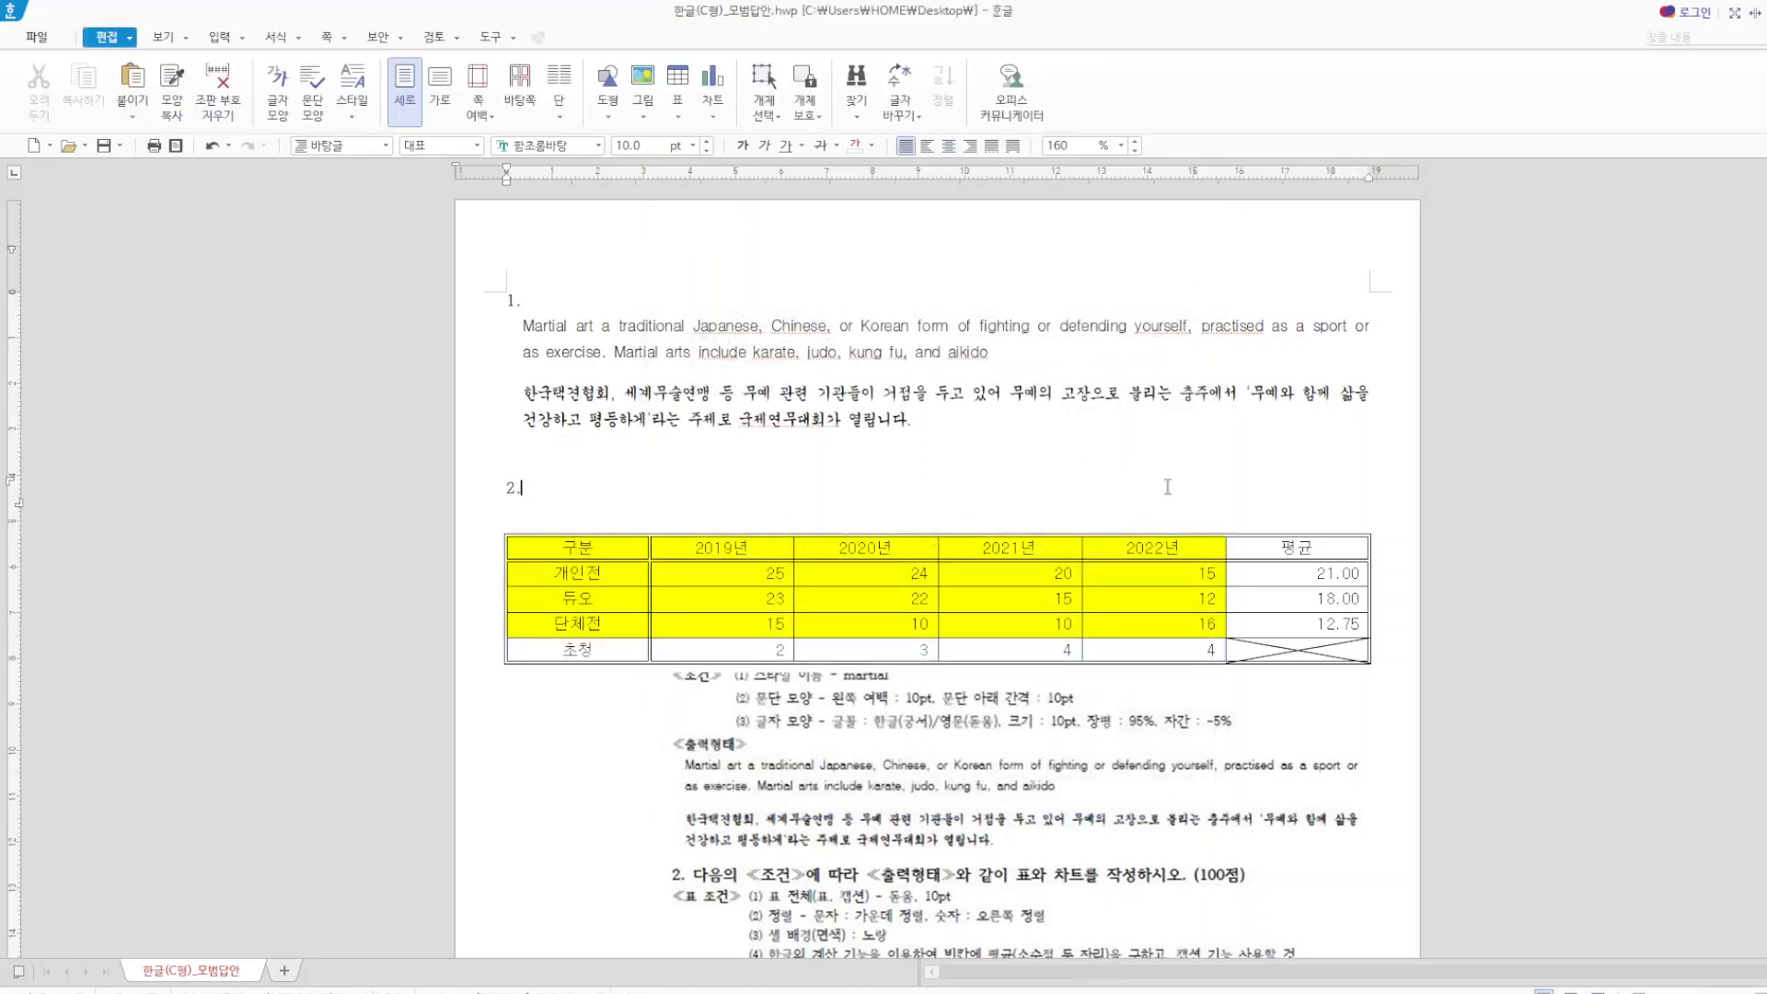
- Examine the diagonal line settings of the crossed-out cell where the 초청 row meets the 평균 column
{"action": "left_click", "coordinate": [1299, 652]}
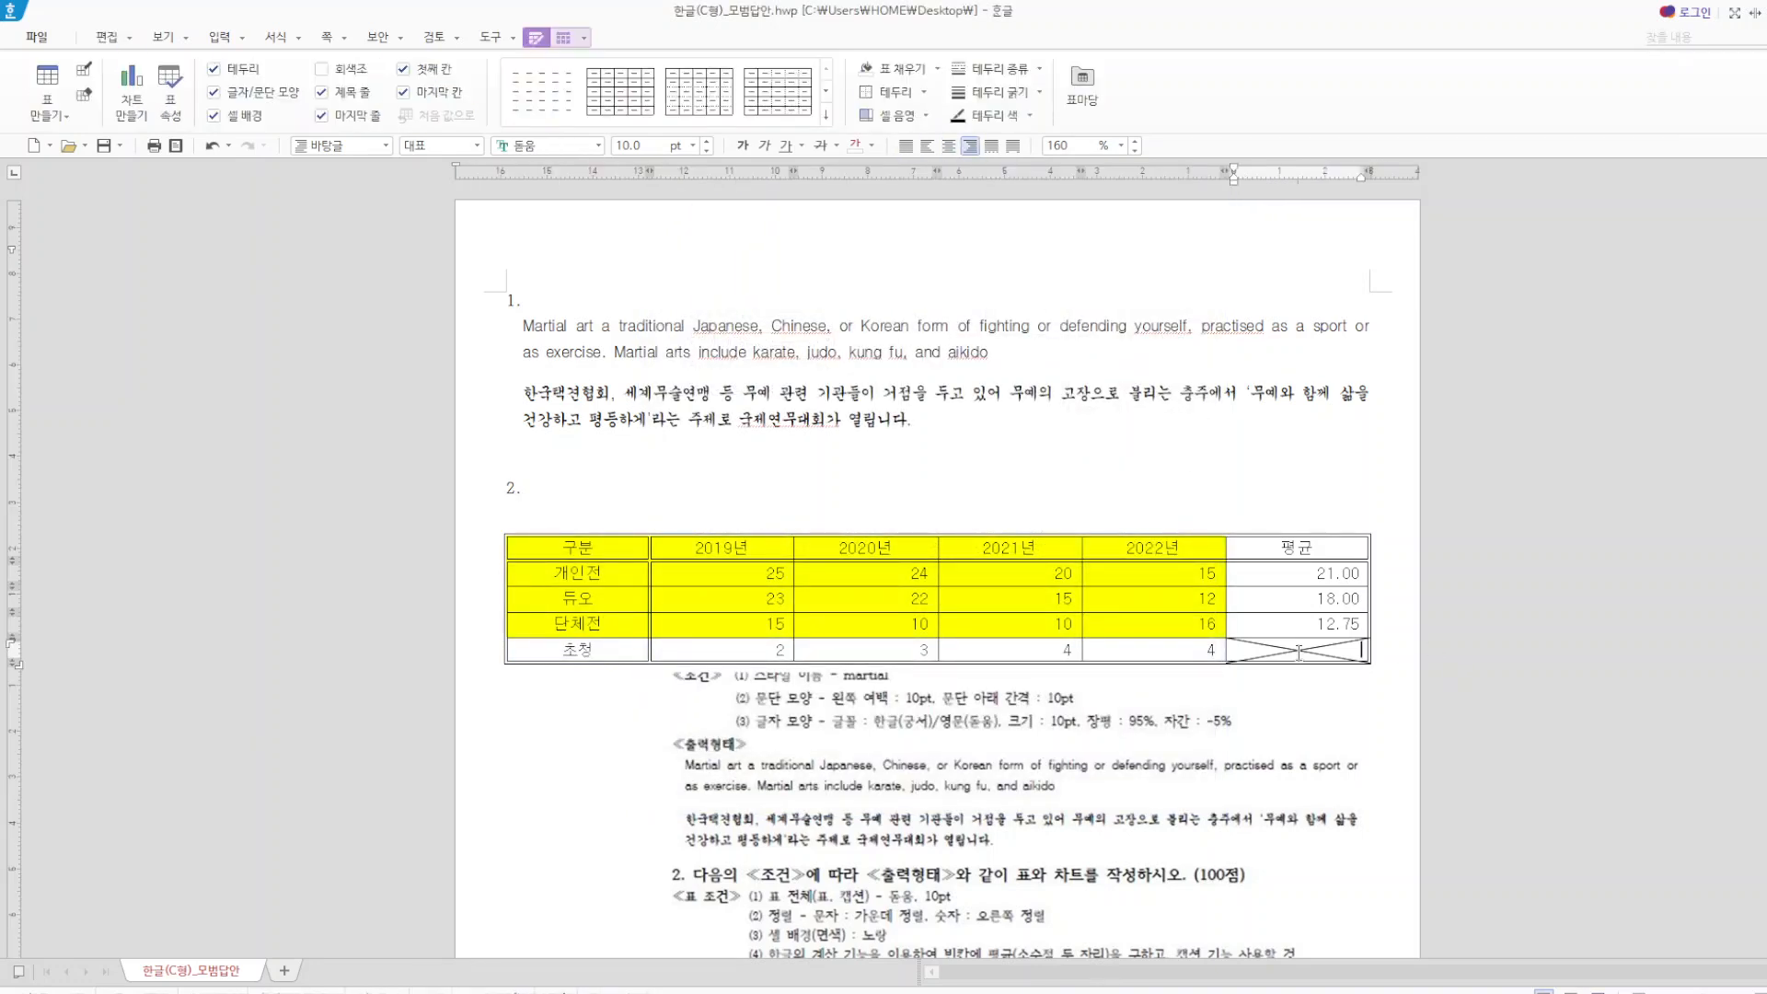
{"action": "key", "text": "F5"}
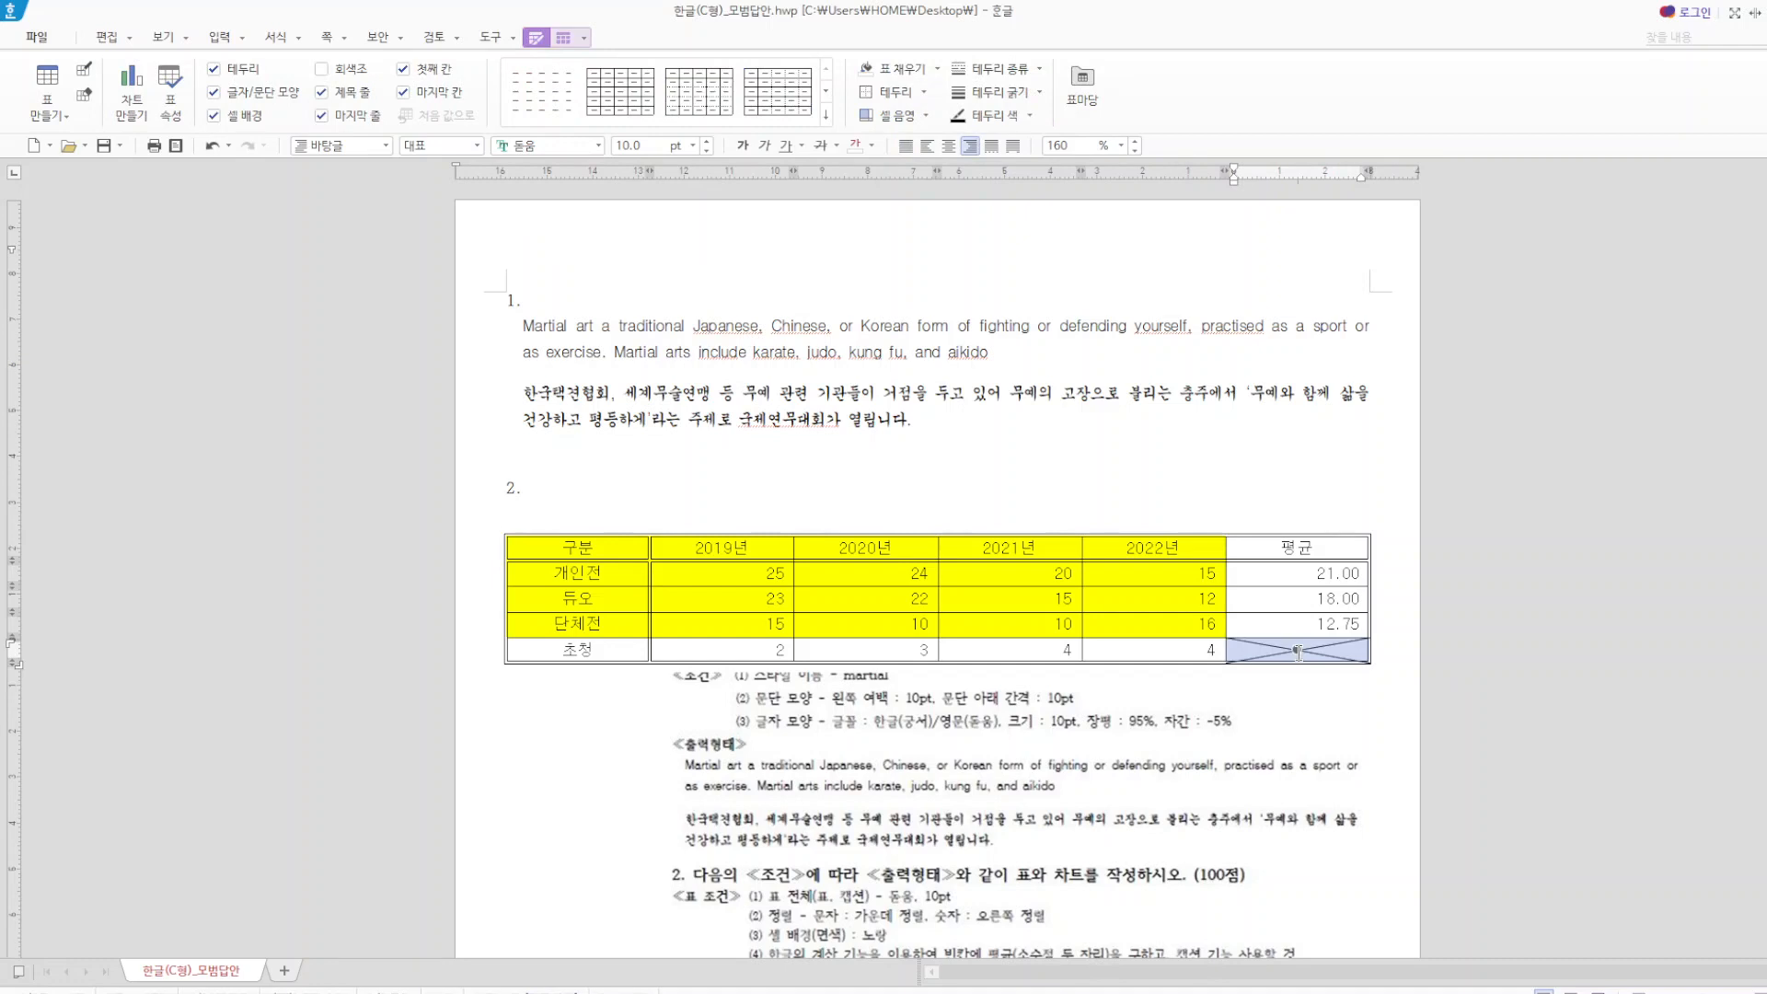
{"action": "key", "text": "l"}
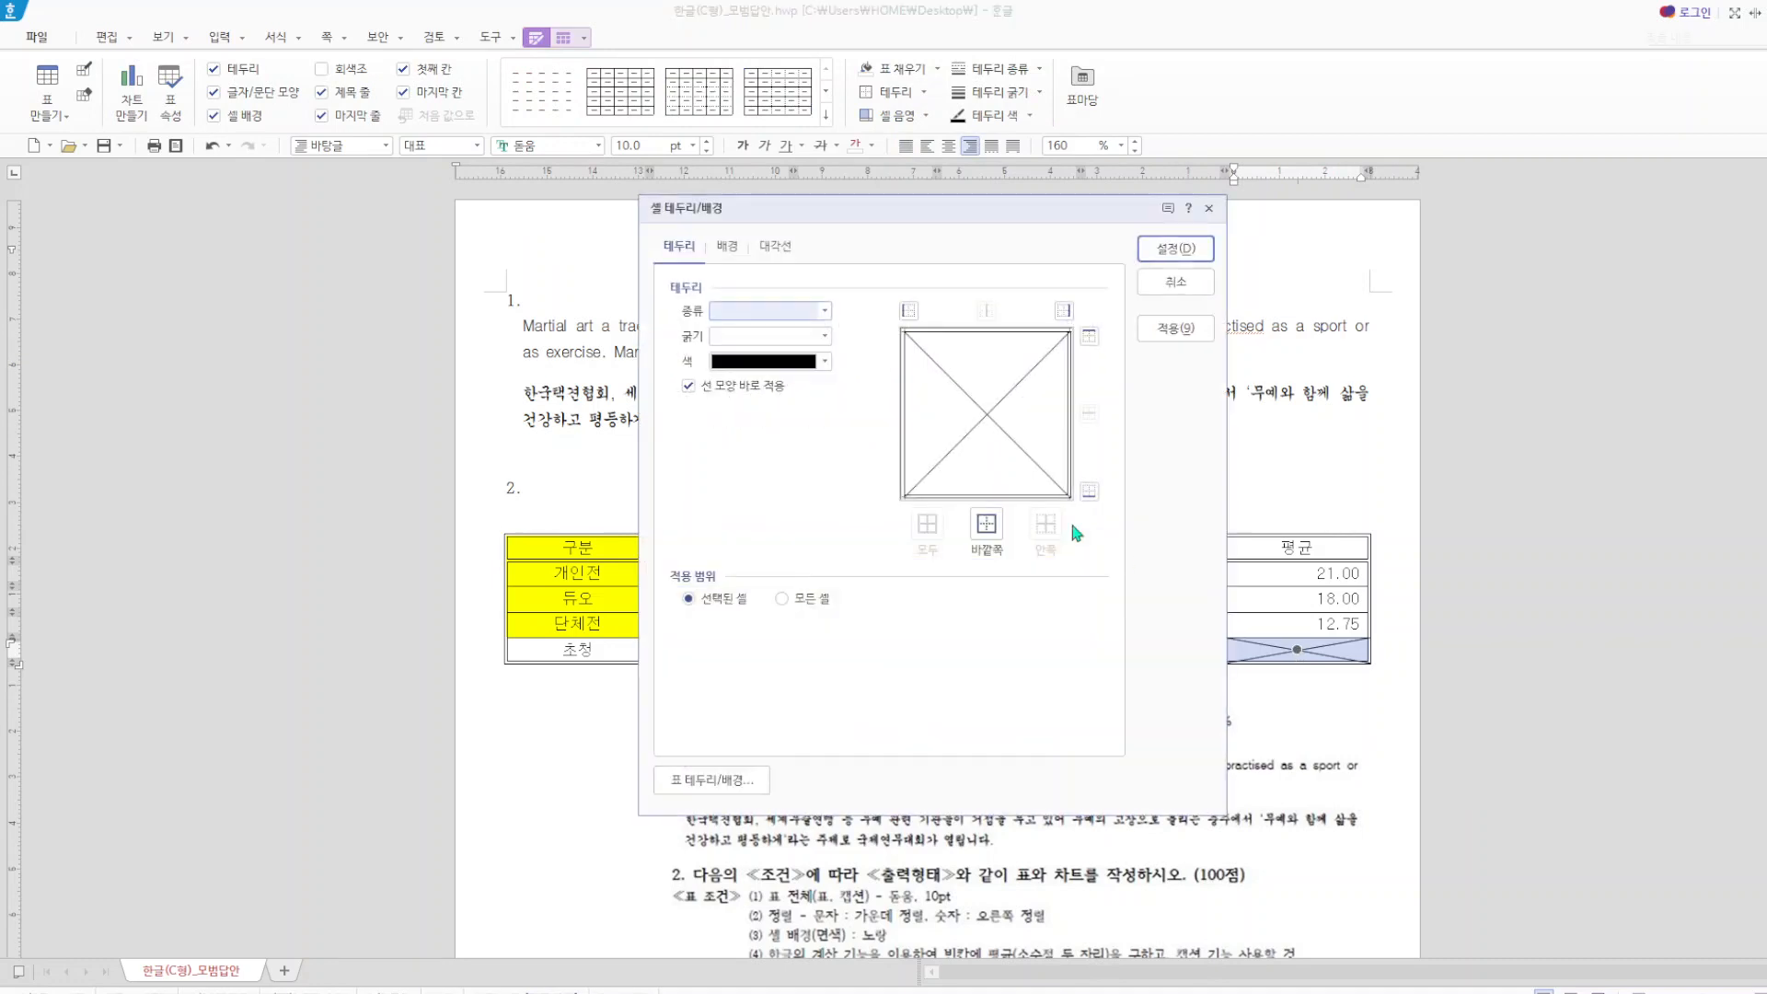
{"action": "left_click", "coordinate": [774, 247]}
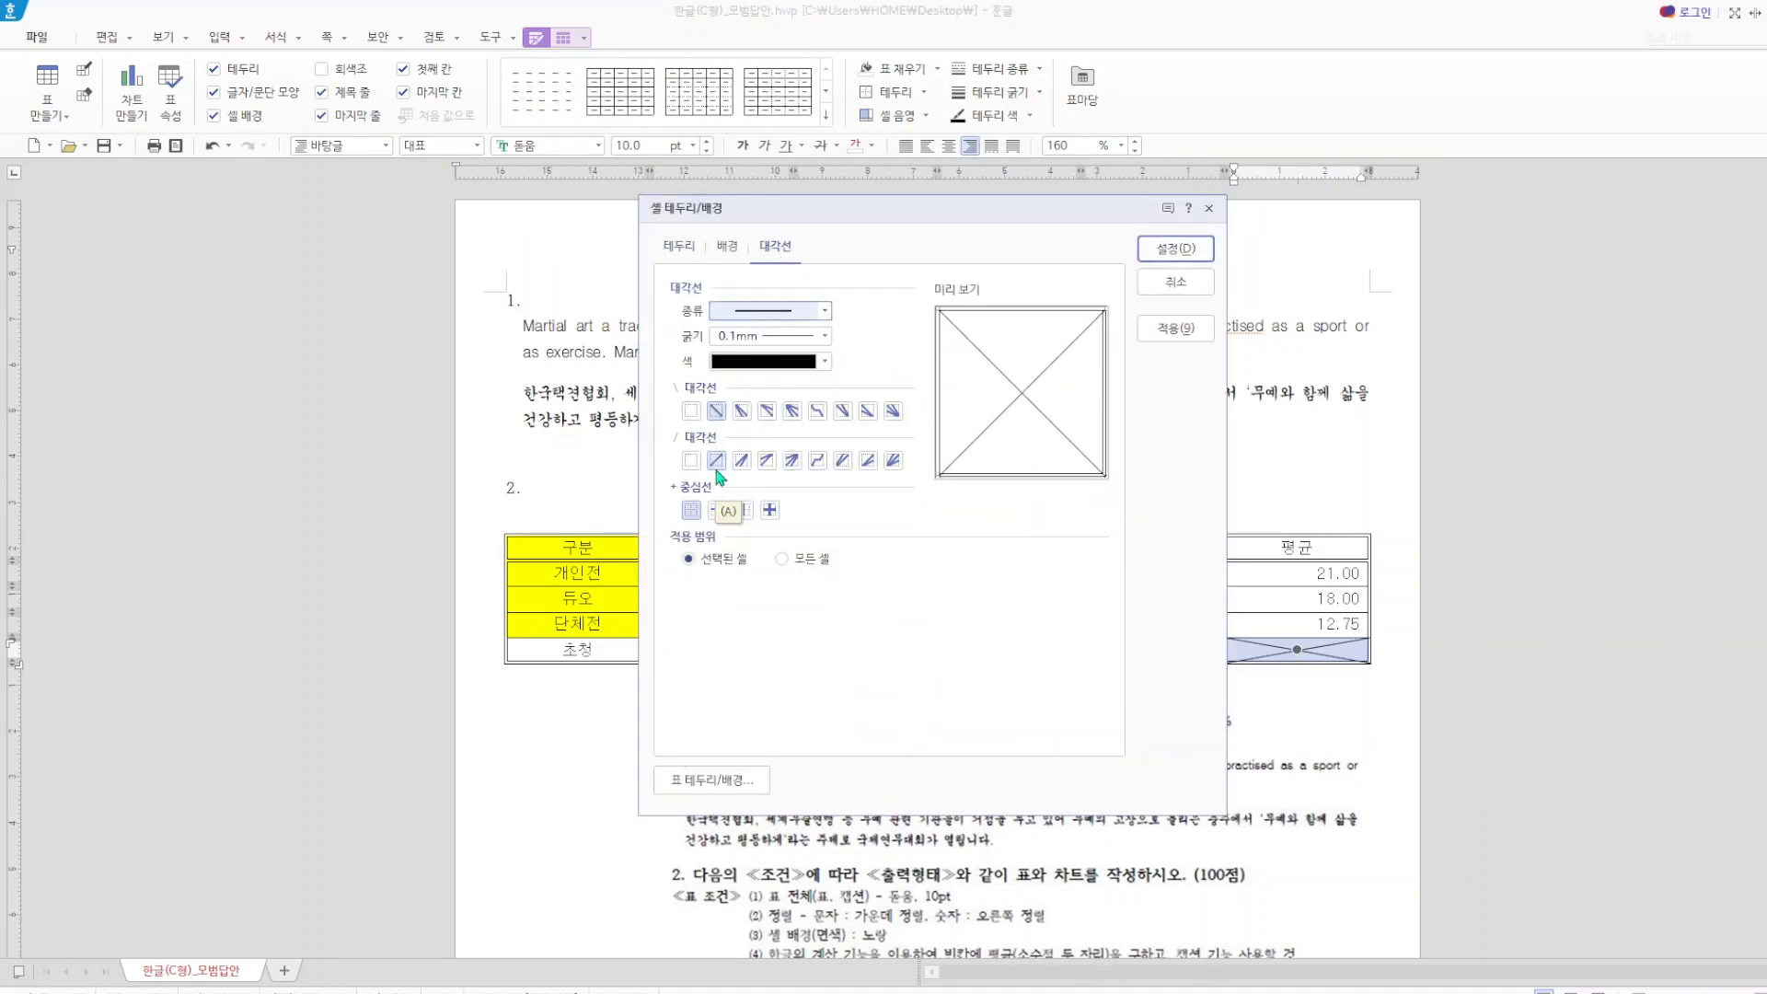
{"action": "left_click", "coordinate": [1208, 210]}
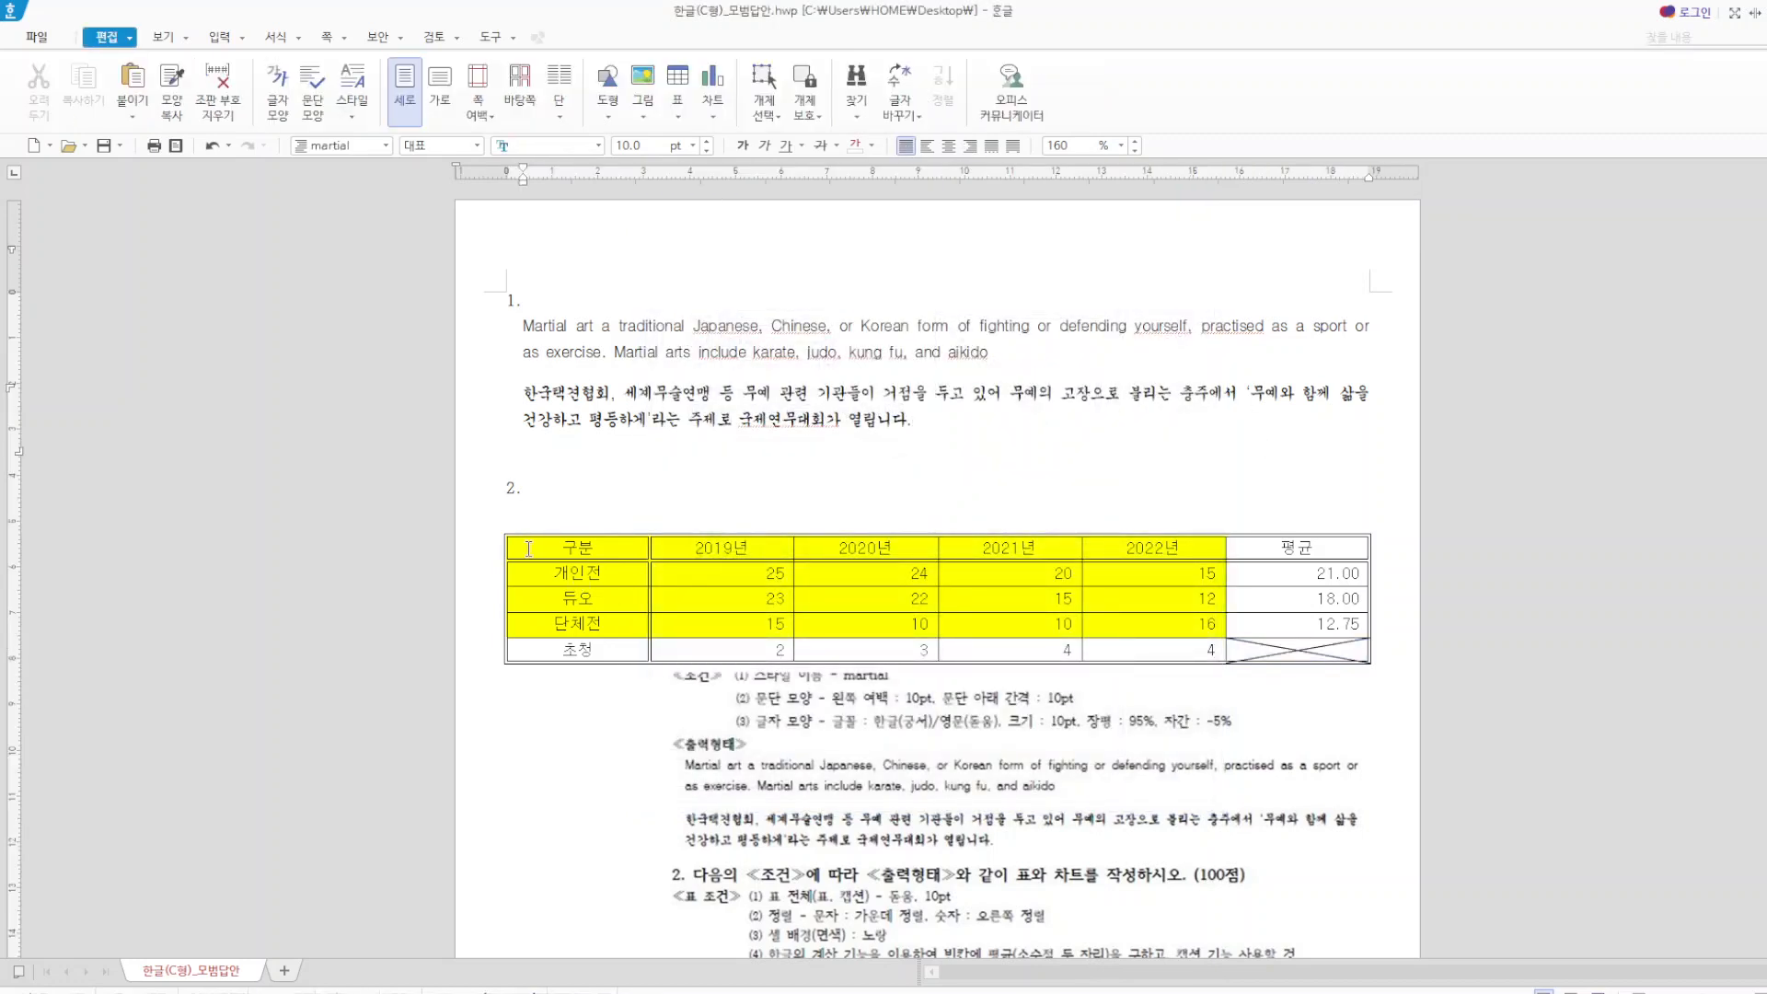
- Check the fill colour of the yellow cells from 구분 to 2022년 and create a chart from them, closing its data editor
{"action": "left_click_drag", "start_coordinate": [529, 549], "coordinate": [1097, 626]}
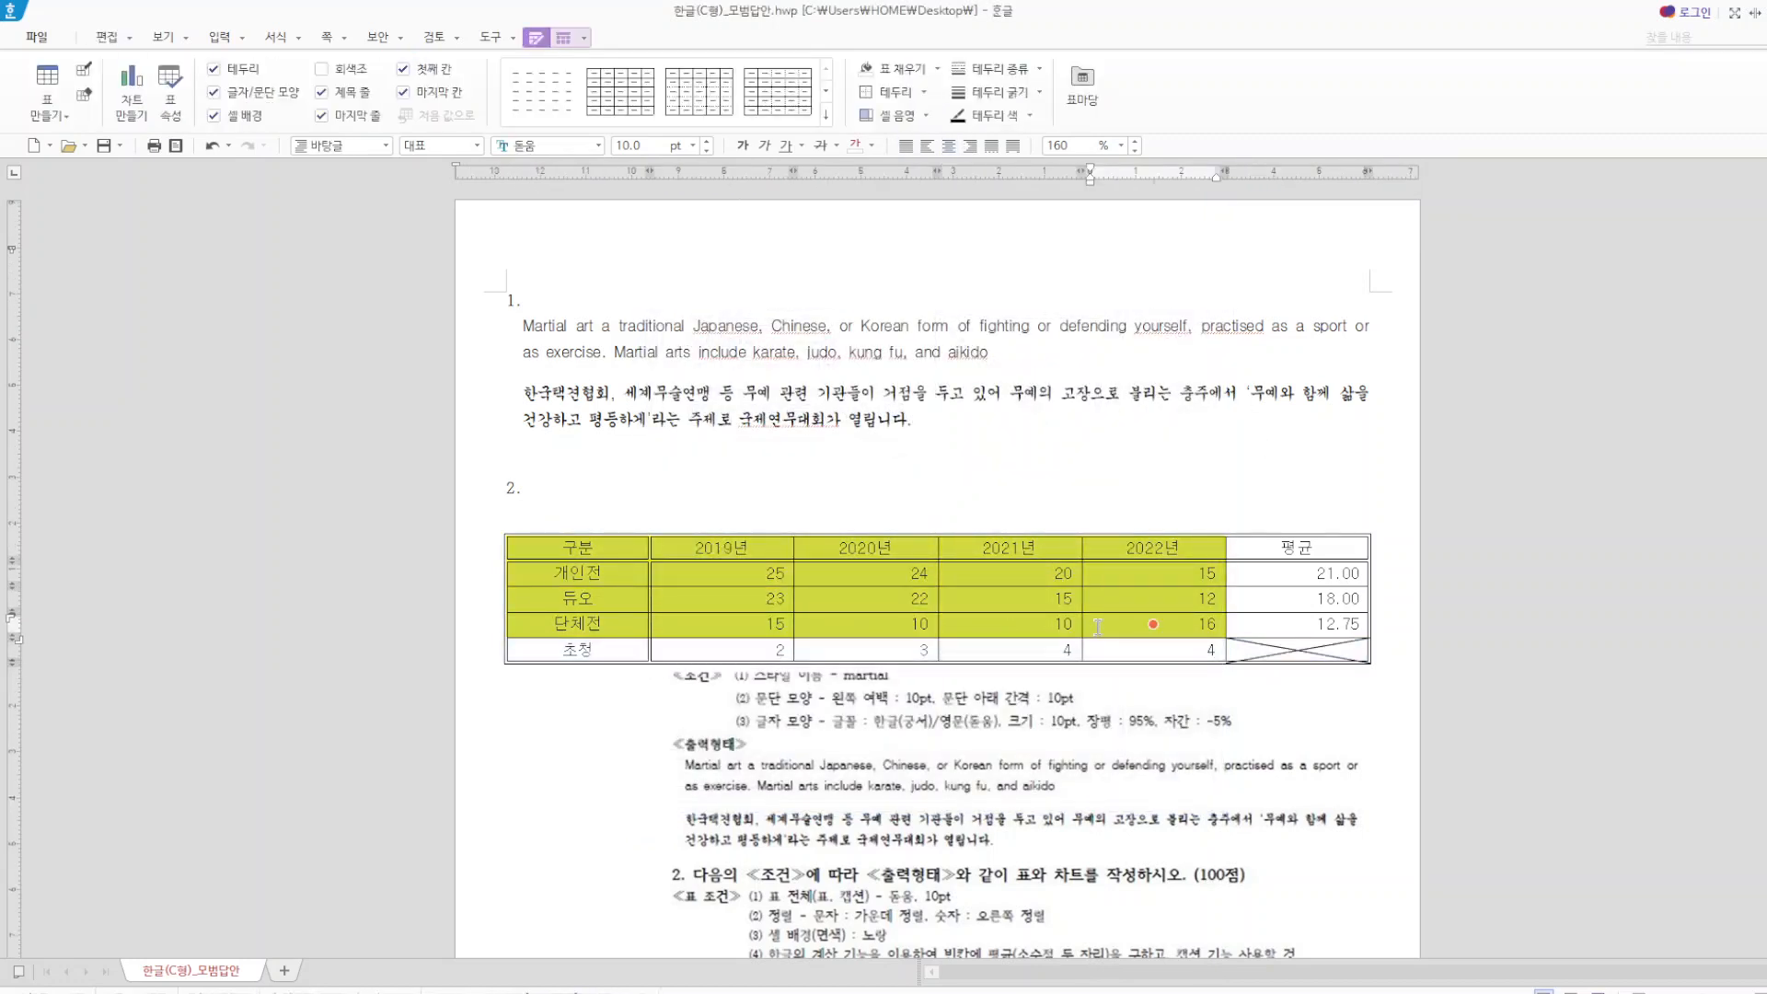
{"action": "key", "text": "c"}
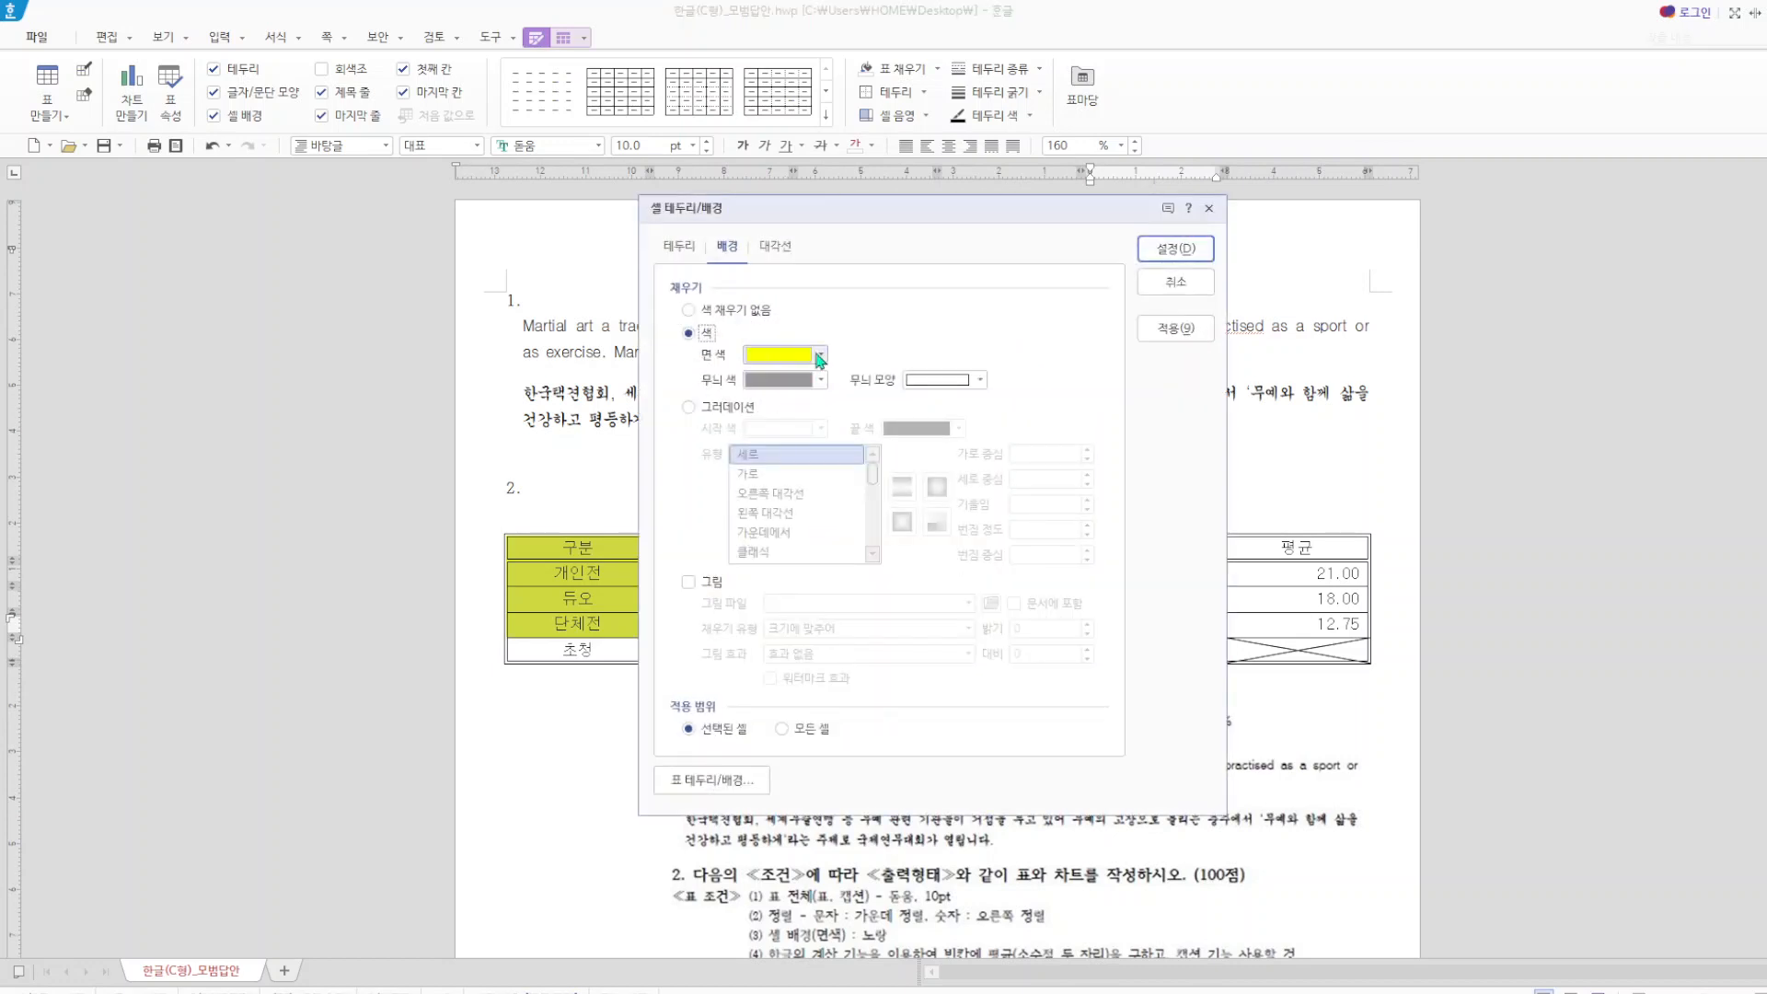
{"action": "left_click", "coordinate": [1208, 209]}
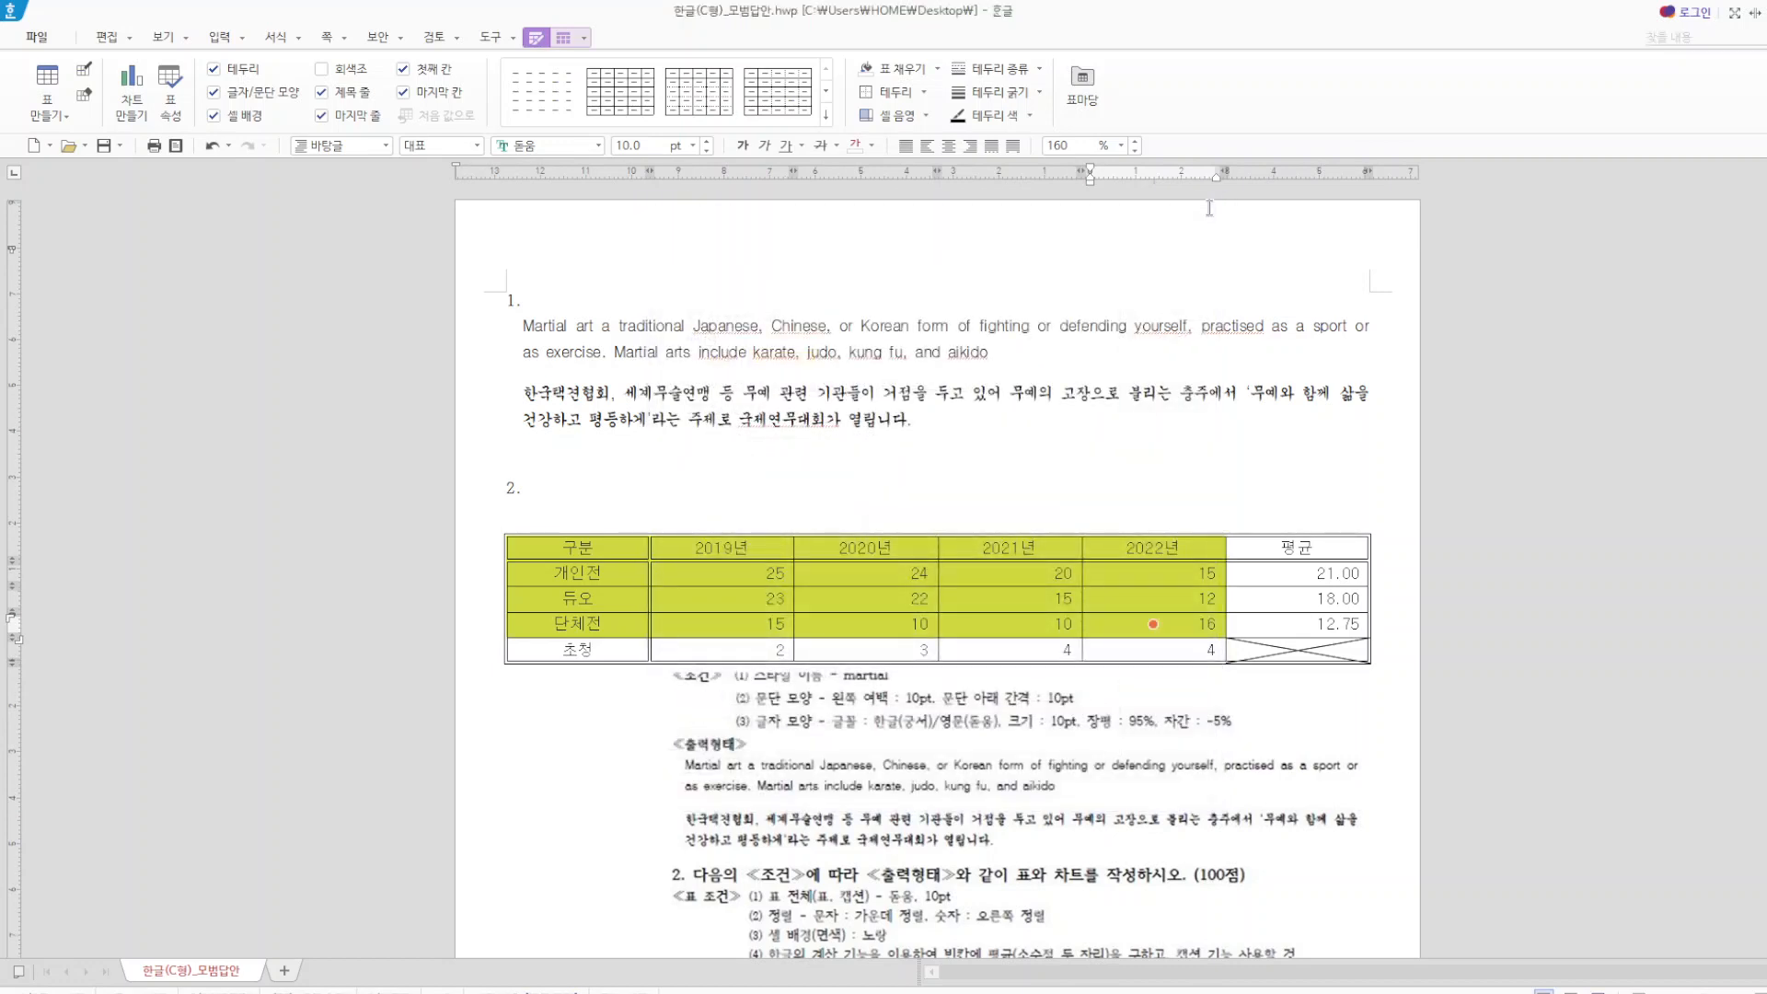
{"action": "left_click", "coordinate": [132, 104]}
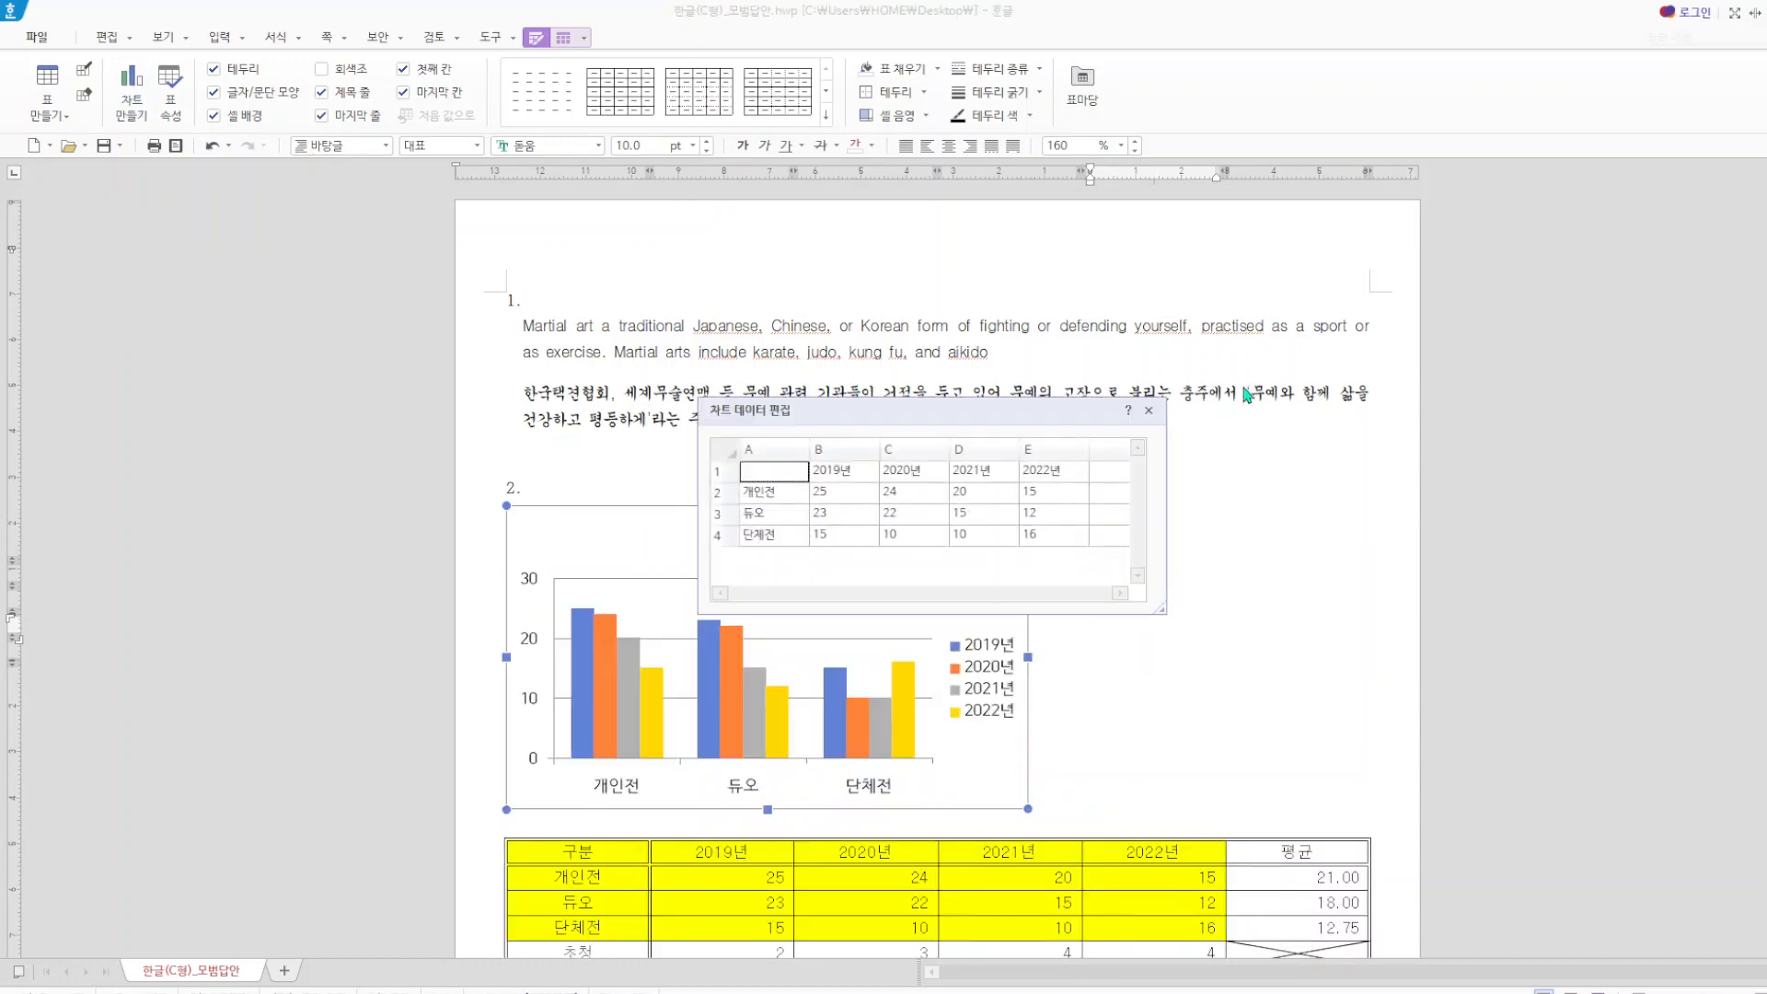
{"action": "left_click", "coordinate": [1148, 411]}
- Delete the exam instruction picture below the table
{"action": "scroll", "coordinate": [1325, 552], "scroll_direction": "down", "scroll_amount": 5}
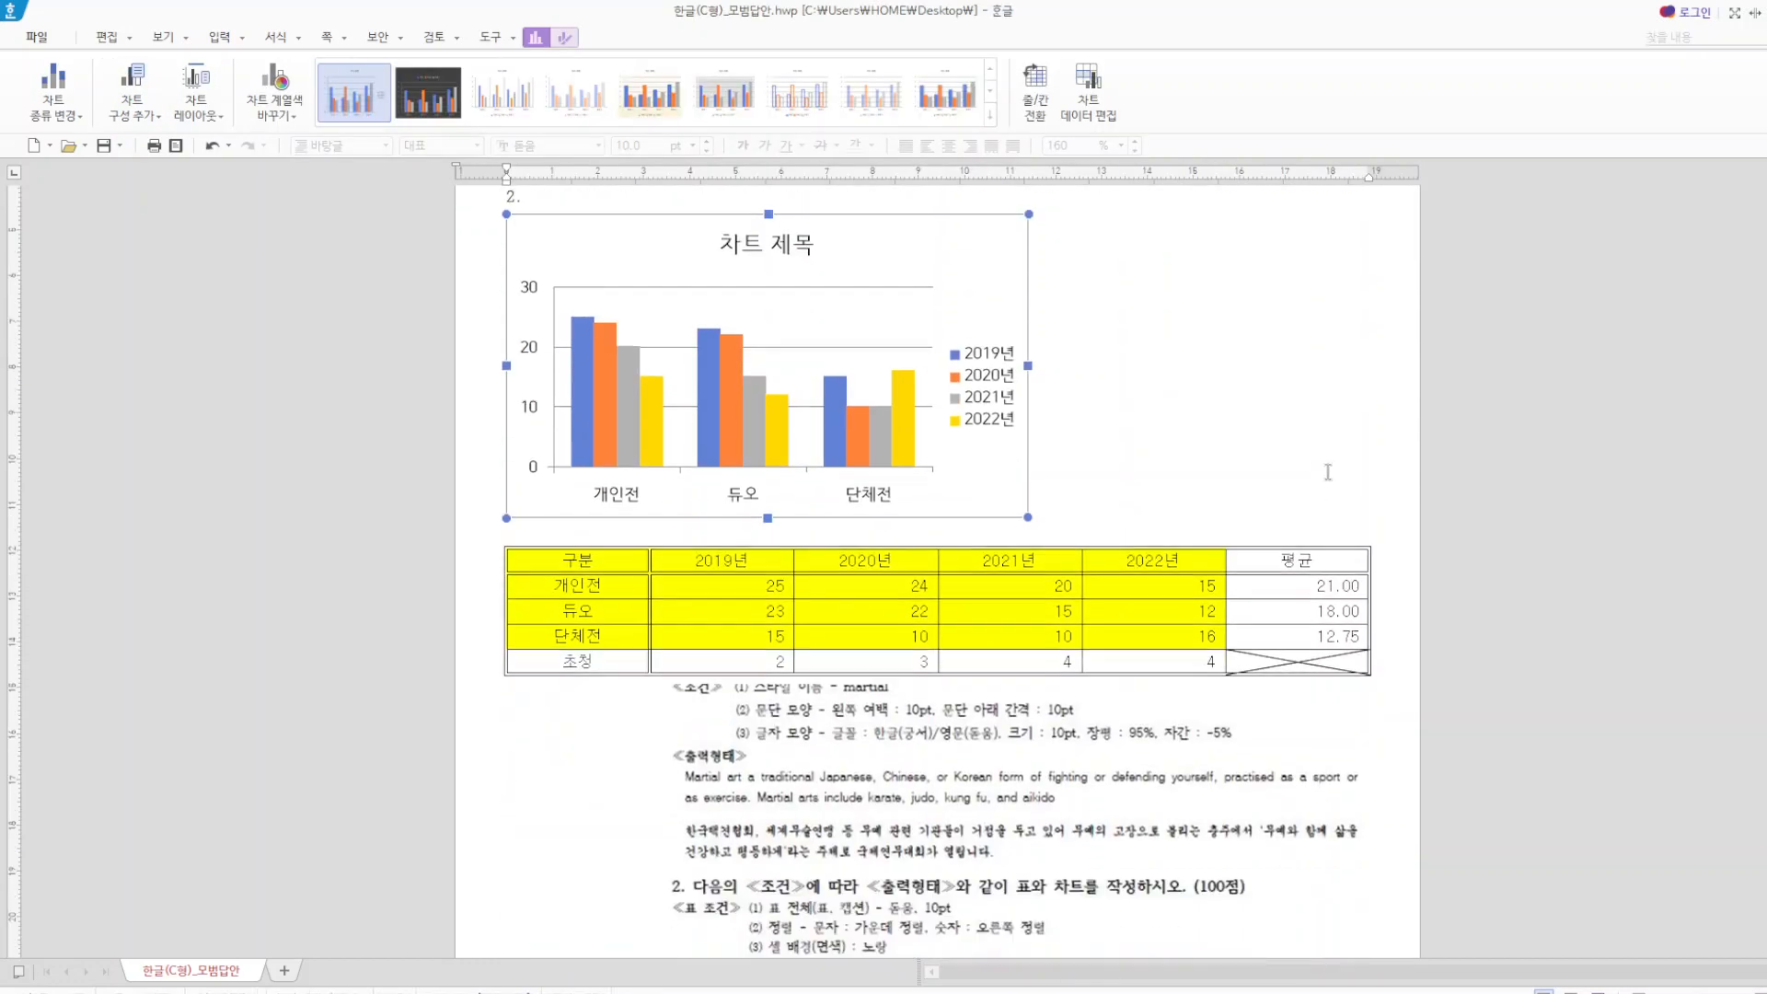
{"action": "scroll", "coordinate": [1270, 626], "scroll_direction": "down", "scroll_amount": 1}
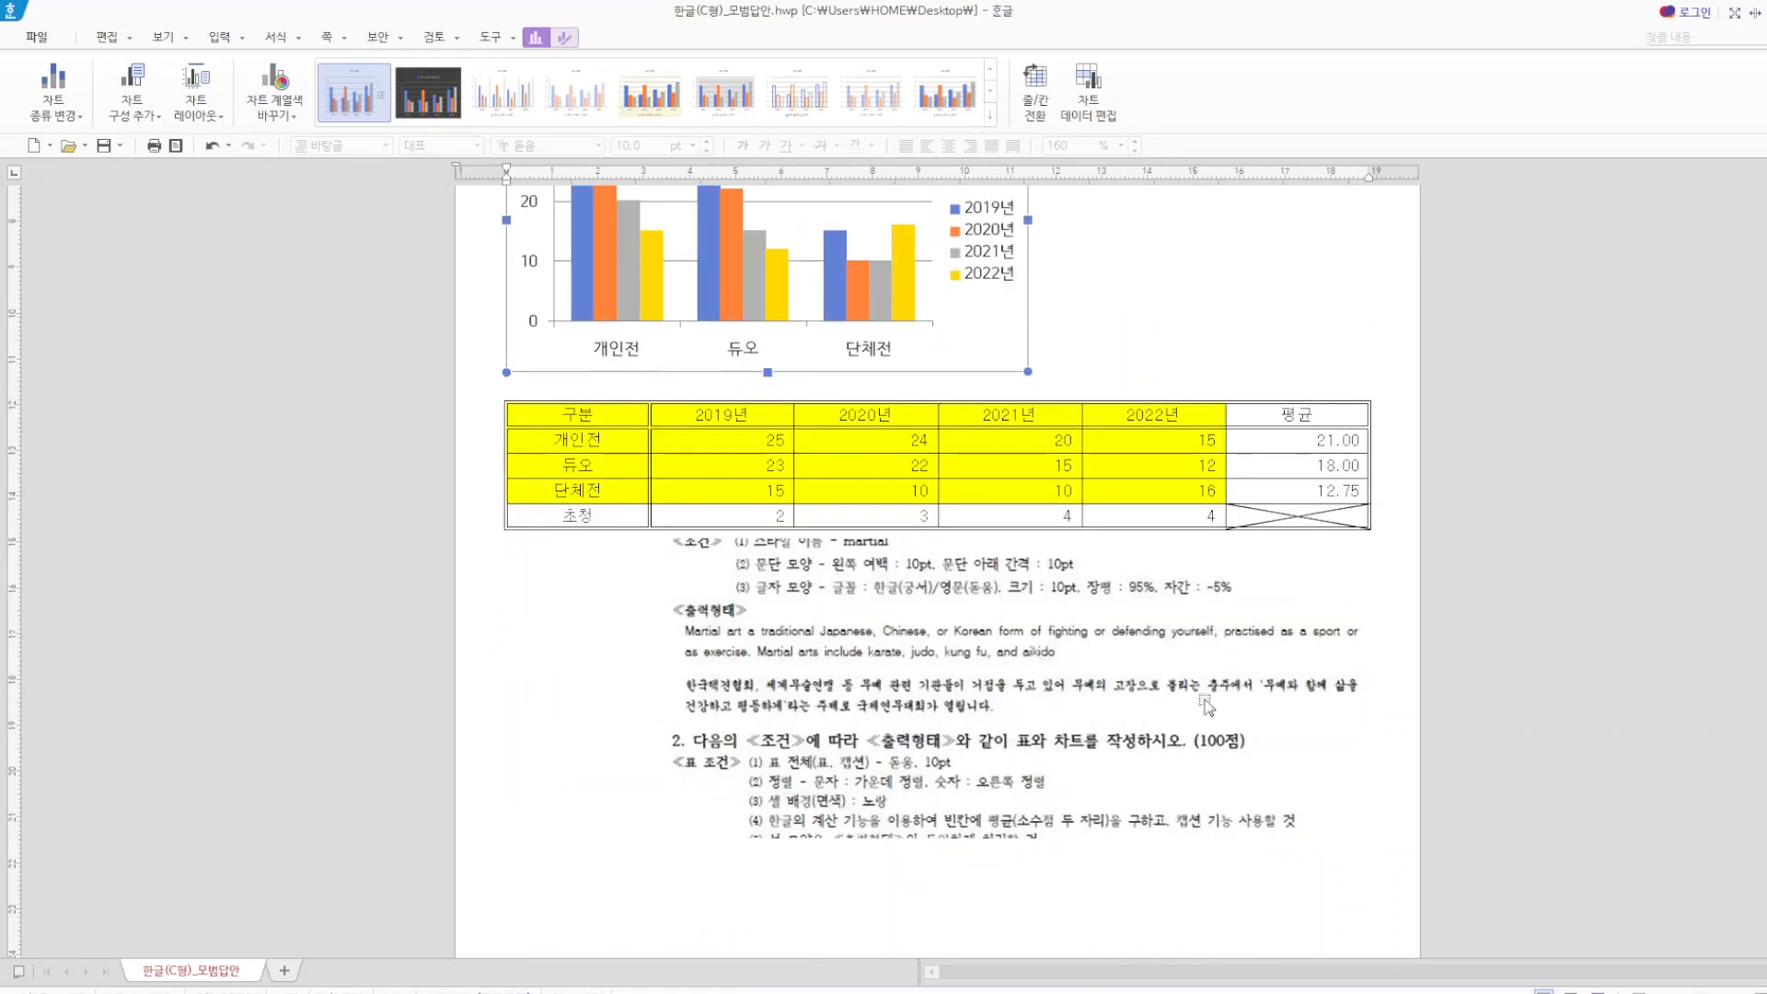
{"action": "left_click", "coordinate": [1030, 720]}
{"action": "key", "text": "Delete"}
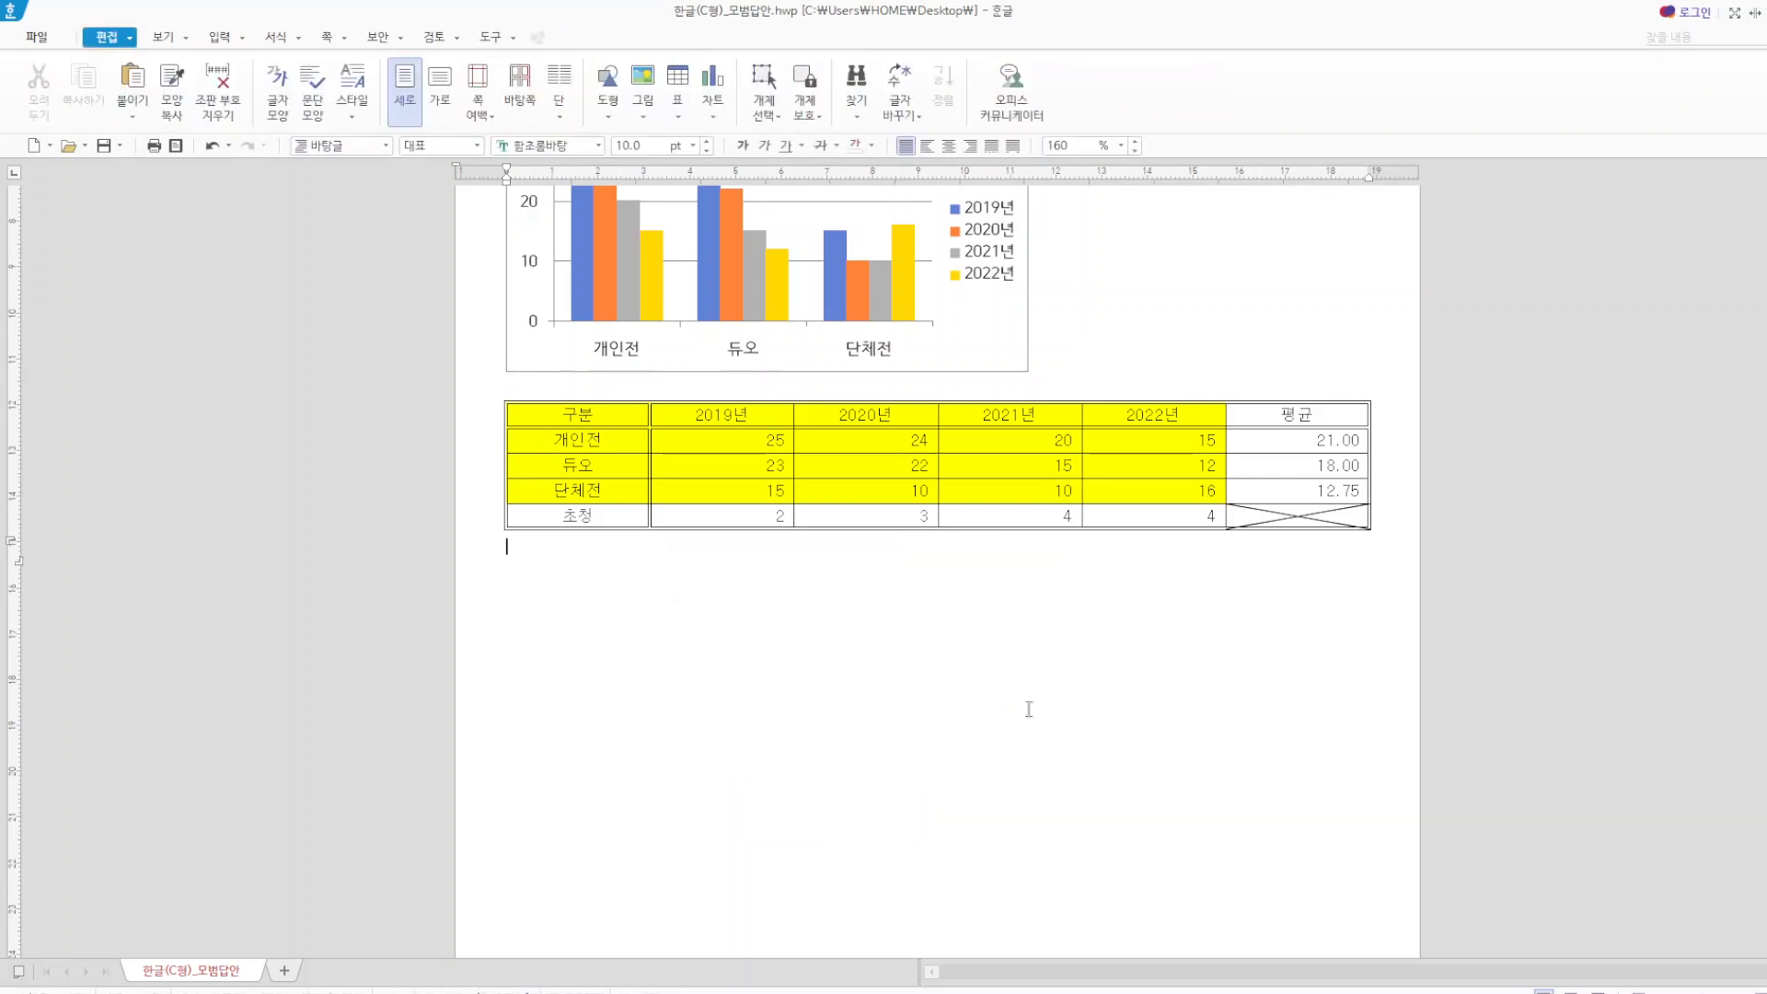
- Move the chart below the table and shift the 무예축제 picture slightly down the page
{"action": "left_click_drag", "start_coordinate": [978, 327], "coordinate": [1008, 626]}
{"action": "scroll", "coordinate": [1012, 635], "scroll_direction": "up", "scroll_amount": 5}
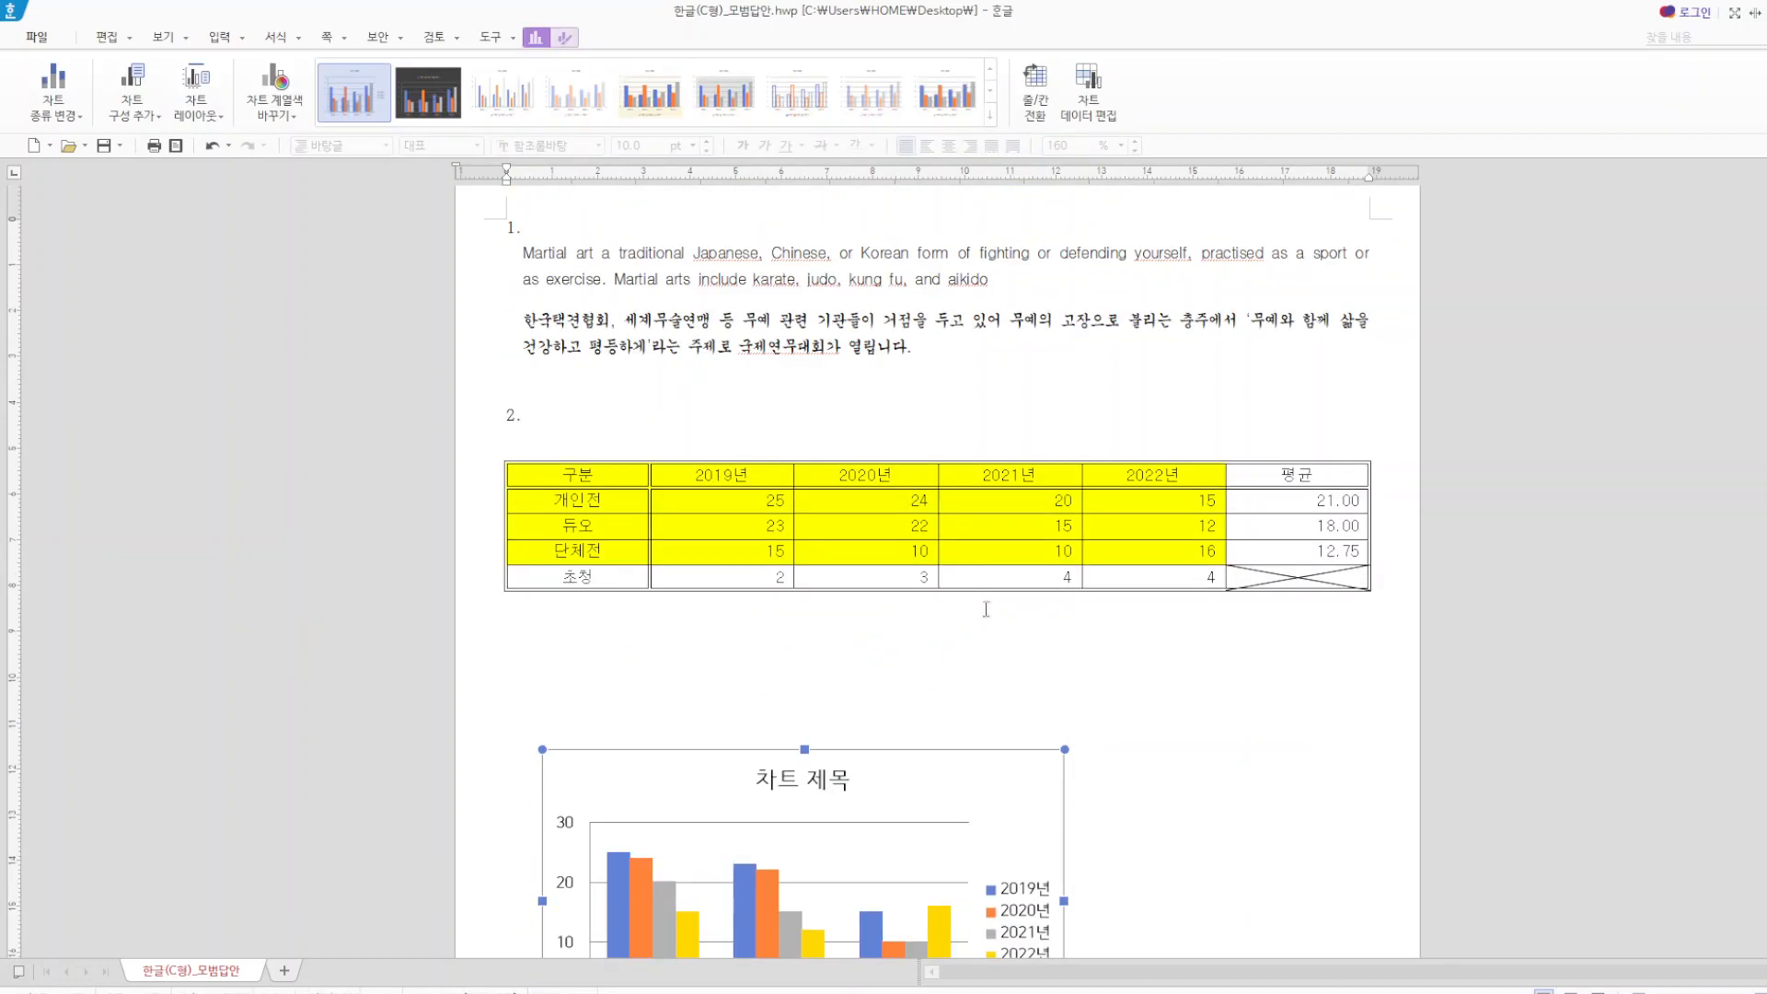
{"action": "scroll", "coordinate": [982, 611], "scroll_direction": "down", "scroll_amount": 8}
{"action": "left_click_drag", "start_coordinate": [753, 733], "coordinate": [766, 796]}
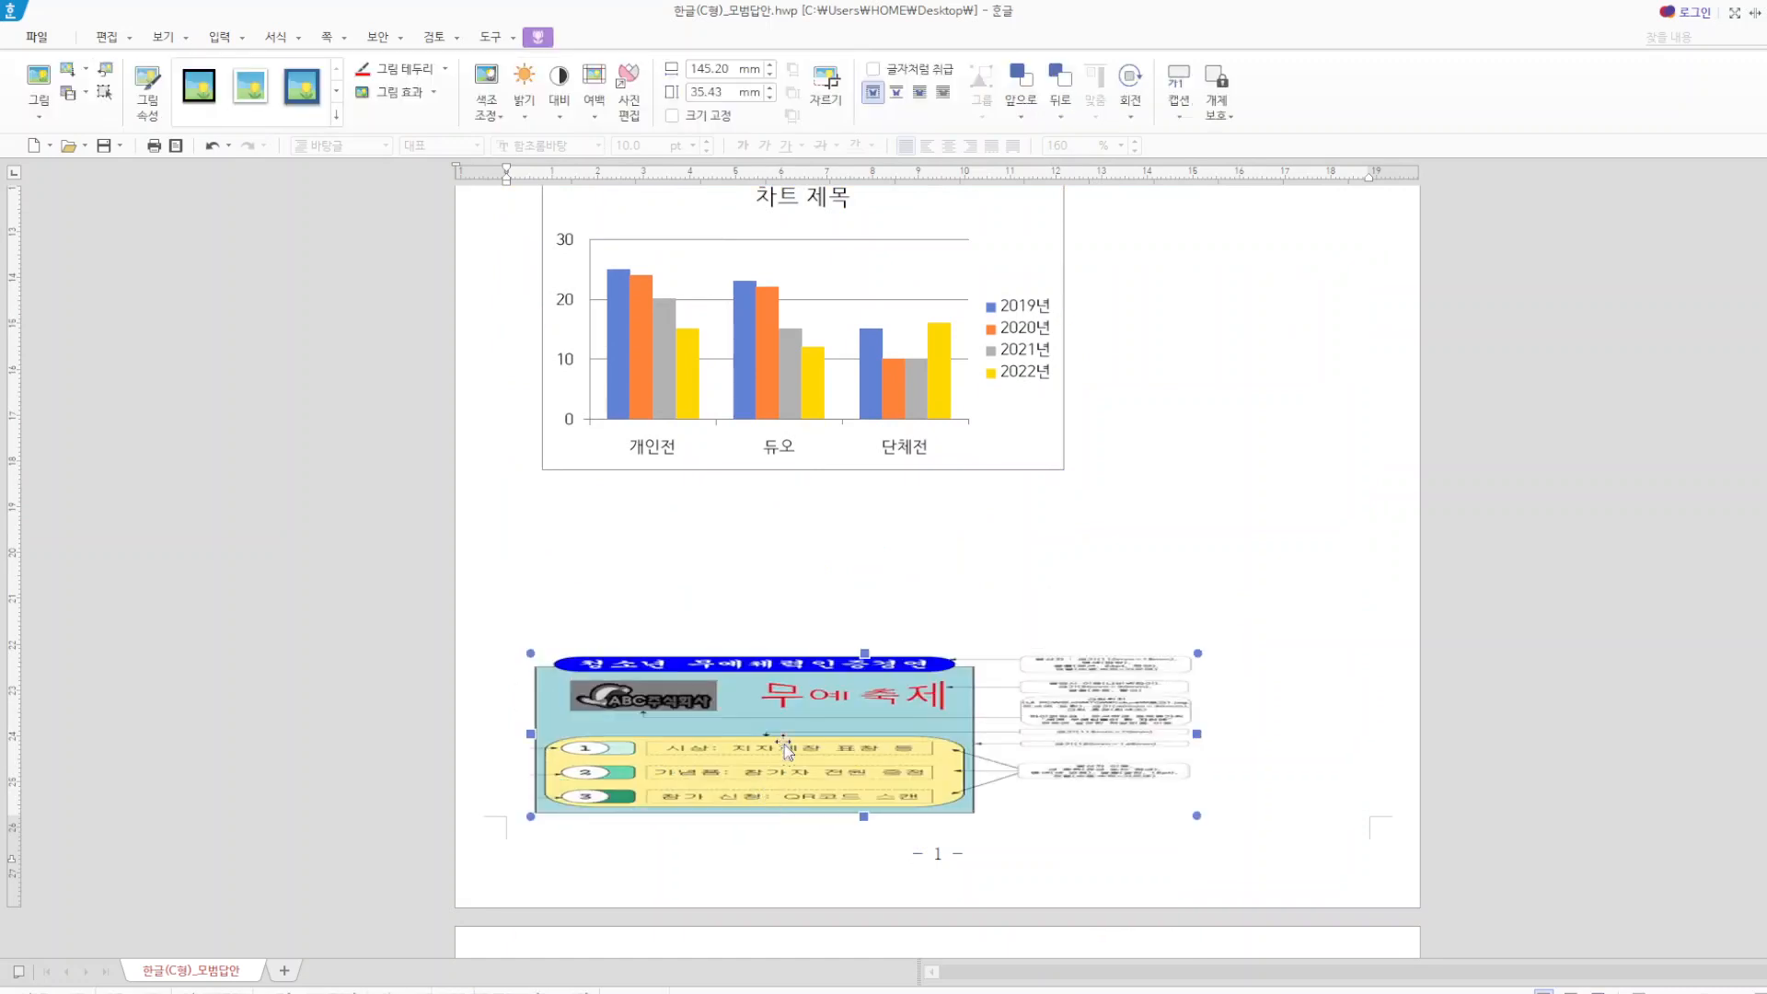
- Position the chart just beneath the table and widen it to the table's right edge
{"action": "scroll", "coordinate": [872, 604], "scroll_direction": "up", "scroll_amount": 4}
{"action": "left_click_drag", "start_coordinate": [780, 718], "coordinate": [766, 599]}
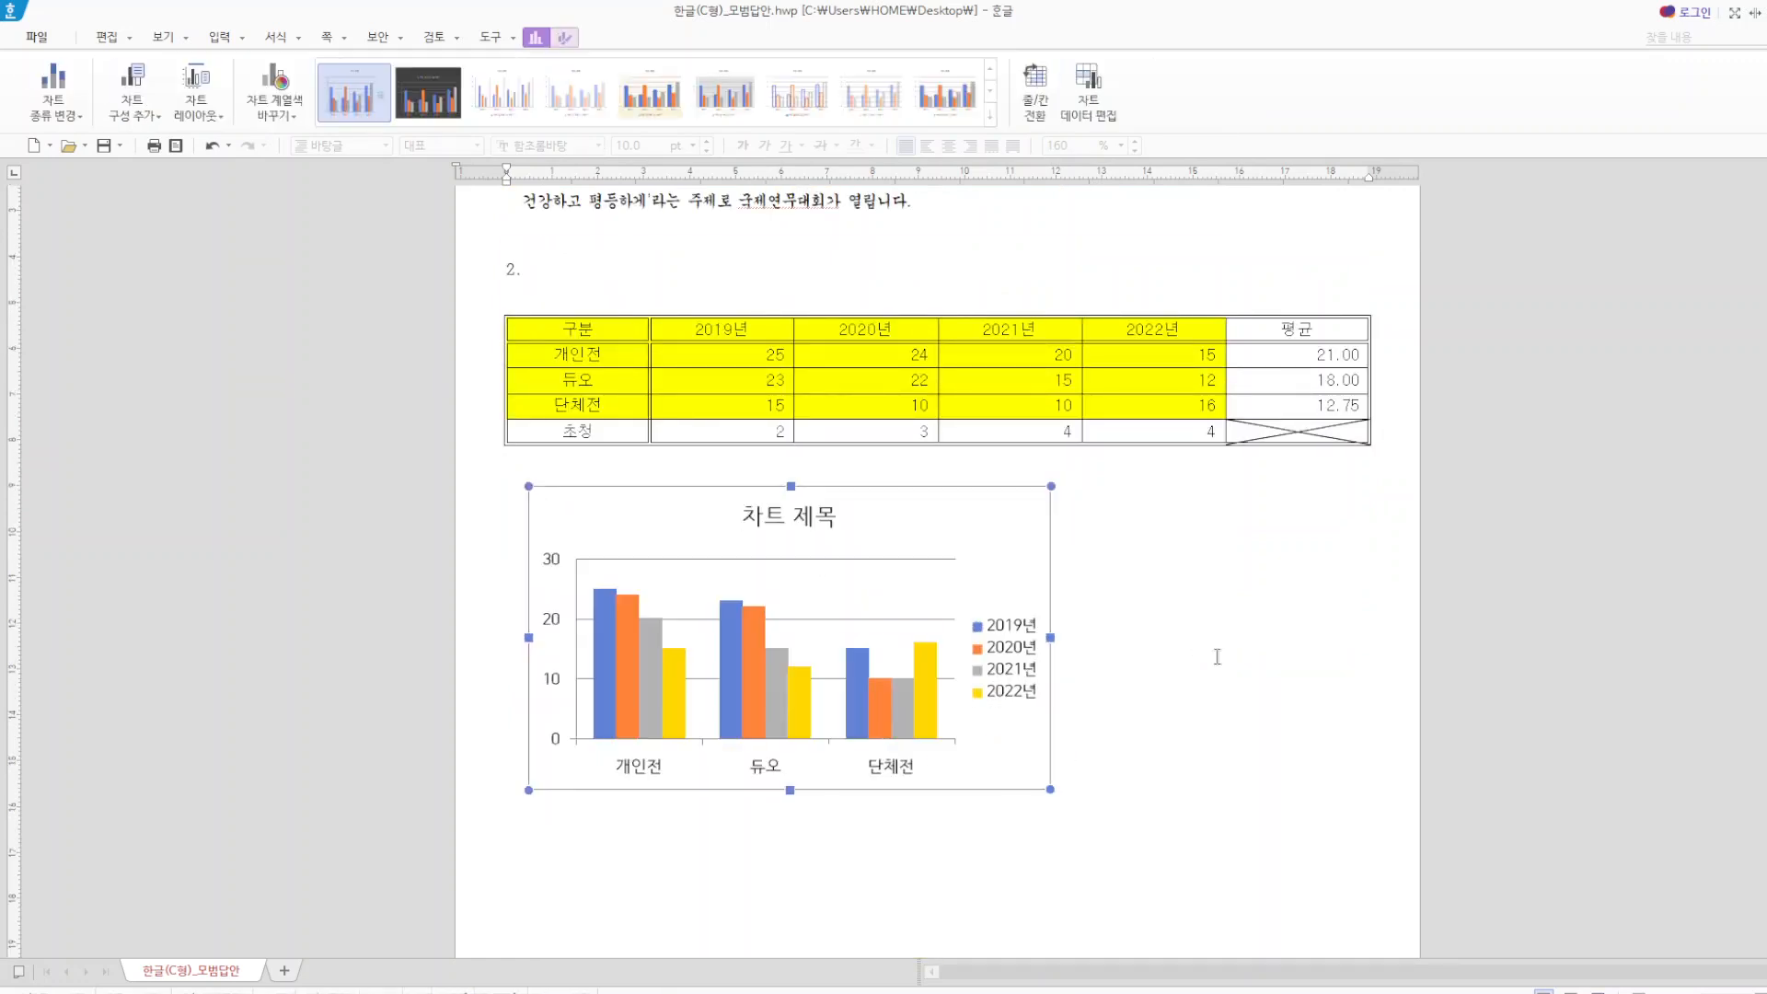
{"action": "left_click_drag", "start_coordinate": [1050, 637], "coordinate": [1368, 640]}
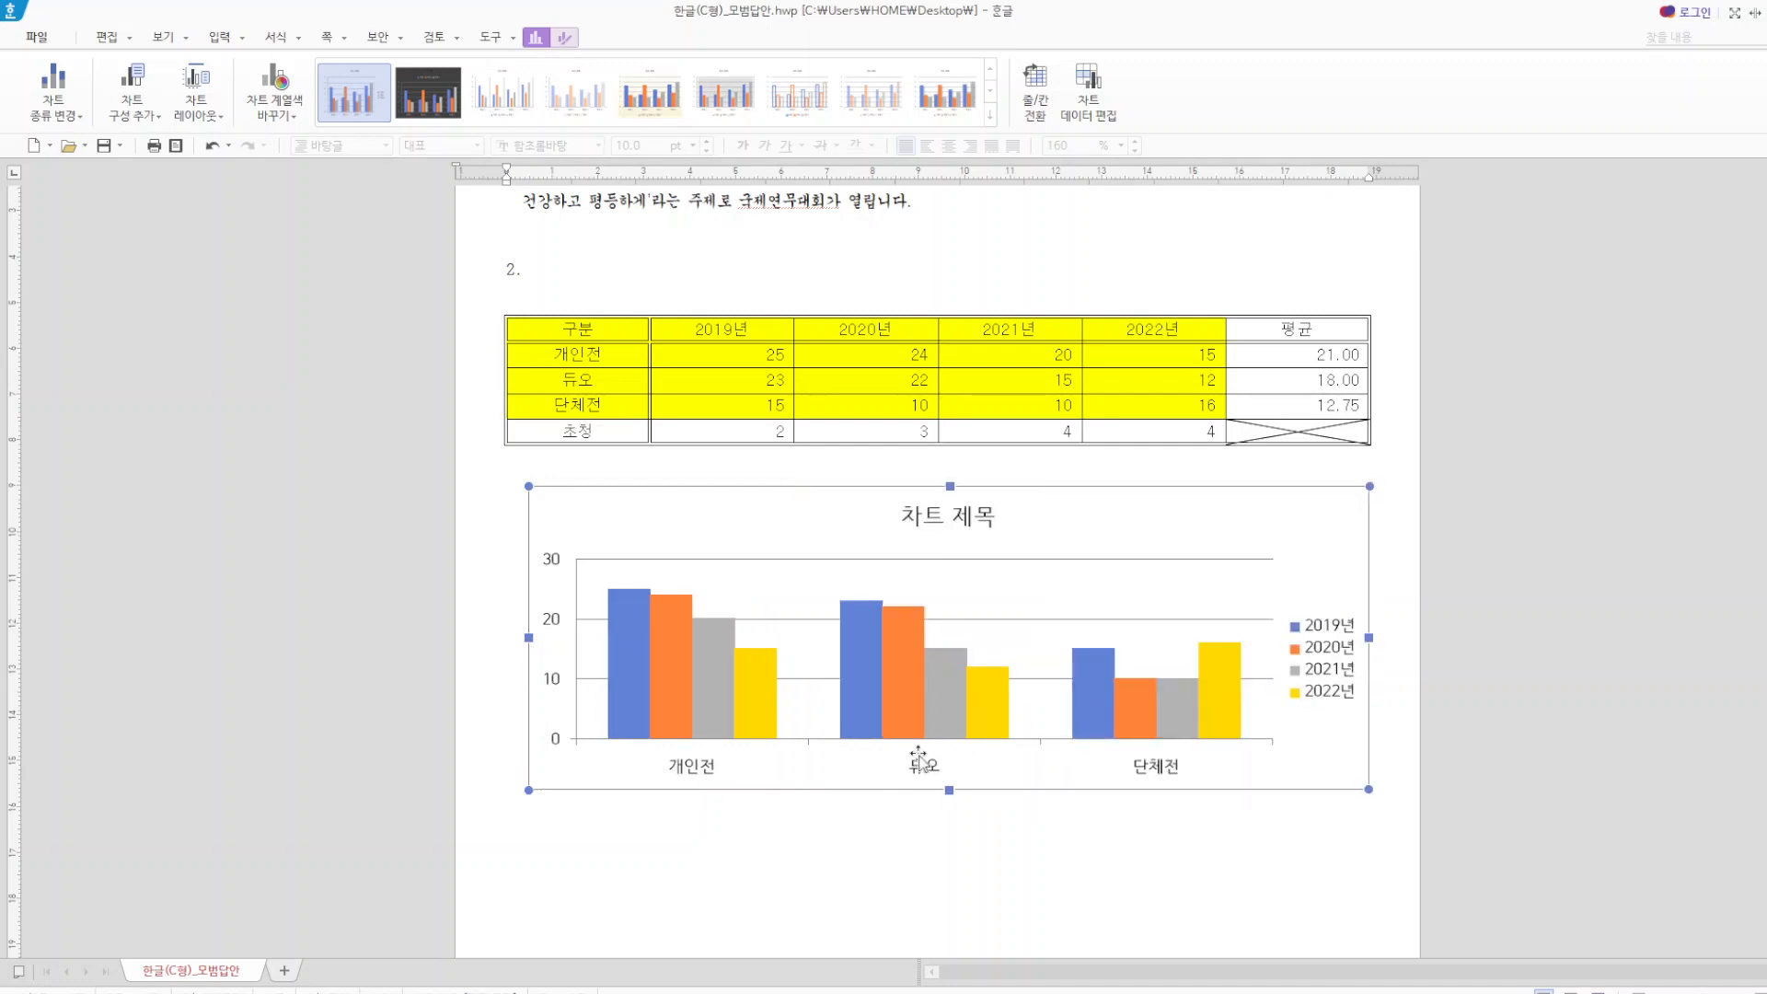
- Replace the chart title text with 연도별 무예퍼포먼스 참가 현황
{"action": "left_click", "coordinate": [940, 522]}
{"action": "right_click", "coordinate": [943, 527]}
{"action": "left_click", "coordinate": [1008, 555]}
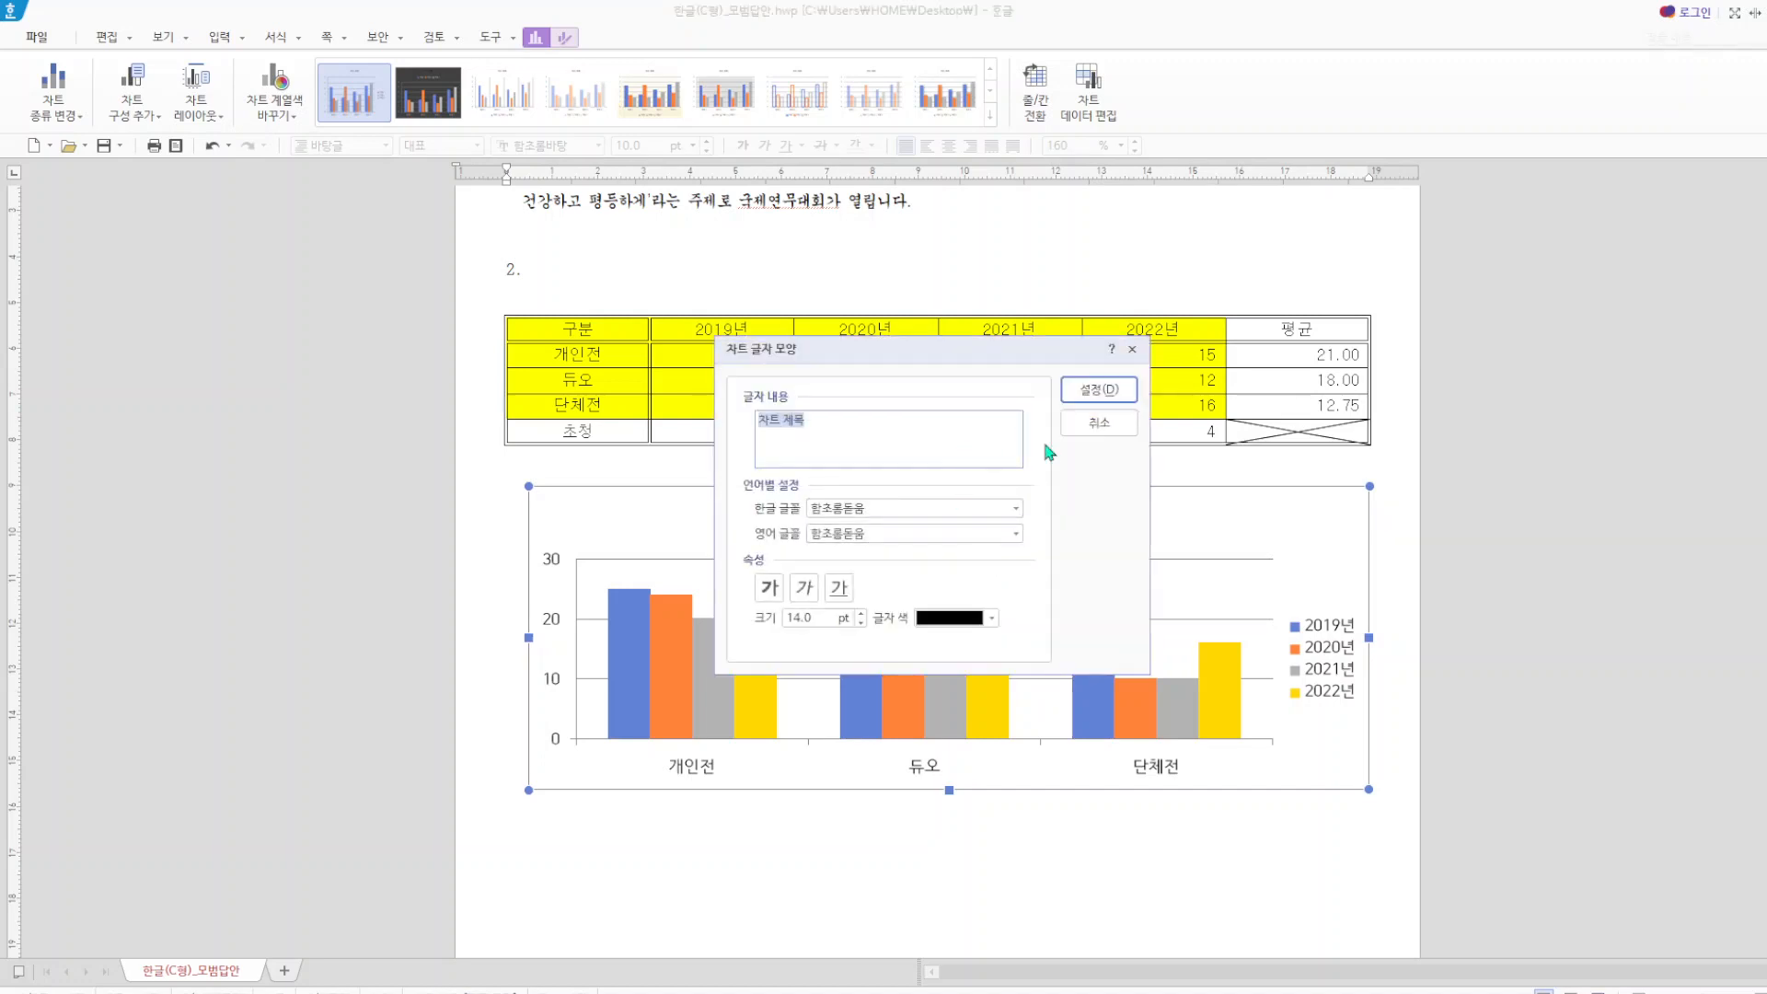
{"action": "type", "text": "dusehquf andPvjvh"}
{"action": "key", "text": "BackSpace"}
{"action": "key", "text": "BackSpace"}
{"action": "key", "text": "BackSpace"}
{"action": "key", "text": "BackSpace"}
{"action": "key", "text": "BackSpace"}
{"action": "key", "text": "BackSpace"}
{"action": "key", "text": "BackSpace"}
{"action": "key", "text": "BackSpace"}
{"action": "key", "text": "BackSpace"}
{"action": "key", "text": "BackSpace"}
{"action": "key", "text": "BackSpace"}
{"action": "key", "text": "BackSpace"}
{"action": "key", "text": "BackSpace"}
{"action": "key", "text": "BackSpace"}
{"action": "key", "text": "BackSpace"}
{"action": "key", "text": "BackSpace"}
{"action": "key", "text": "BackSpace"}
{"action": "type", "text": "연도별 무예퍼포먼스 참가 현황"}
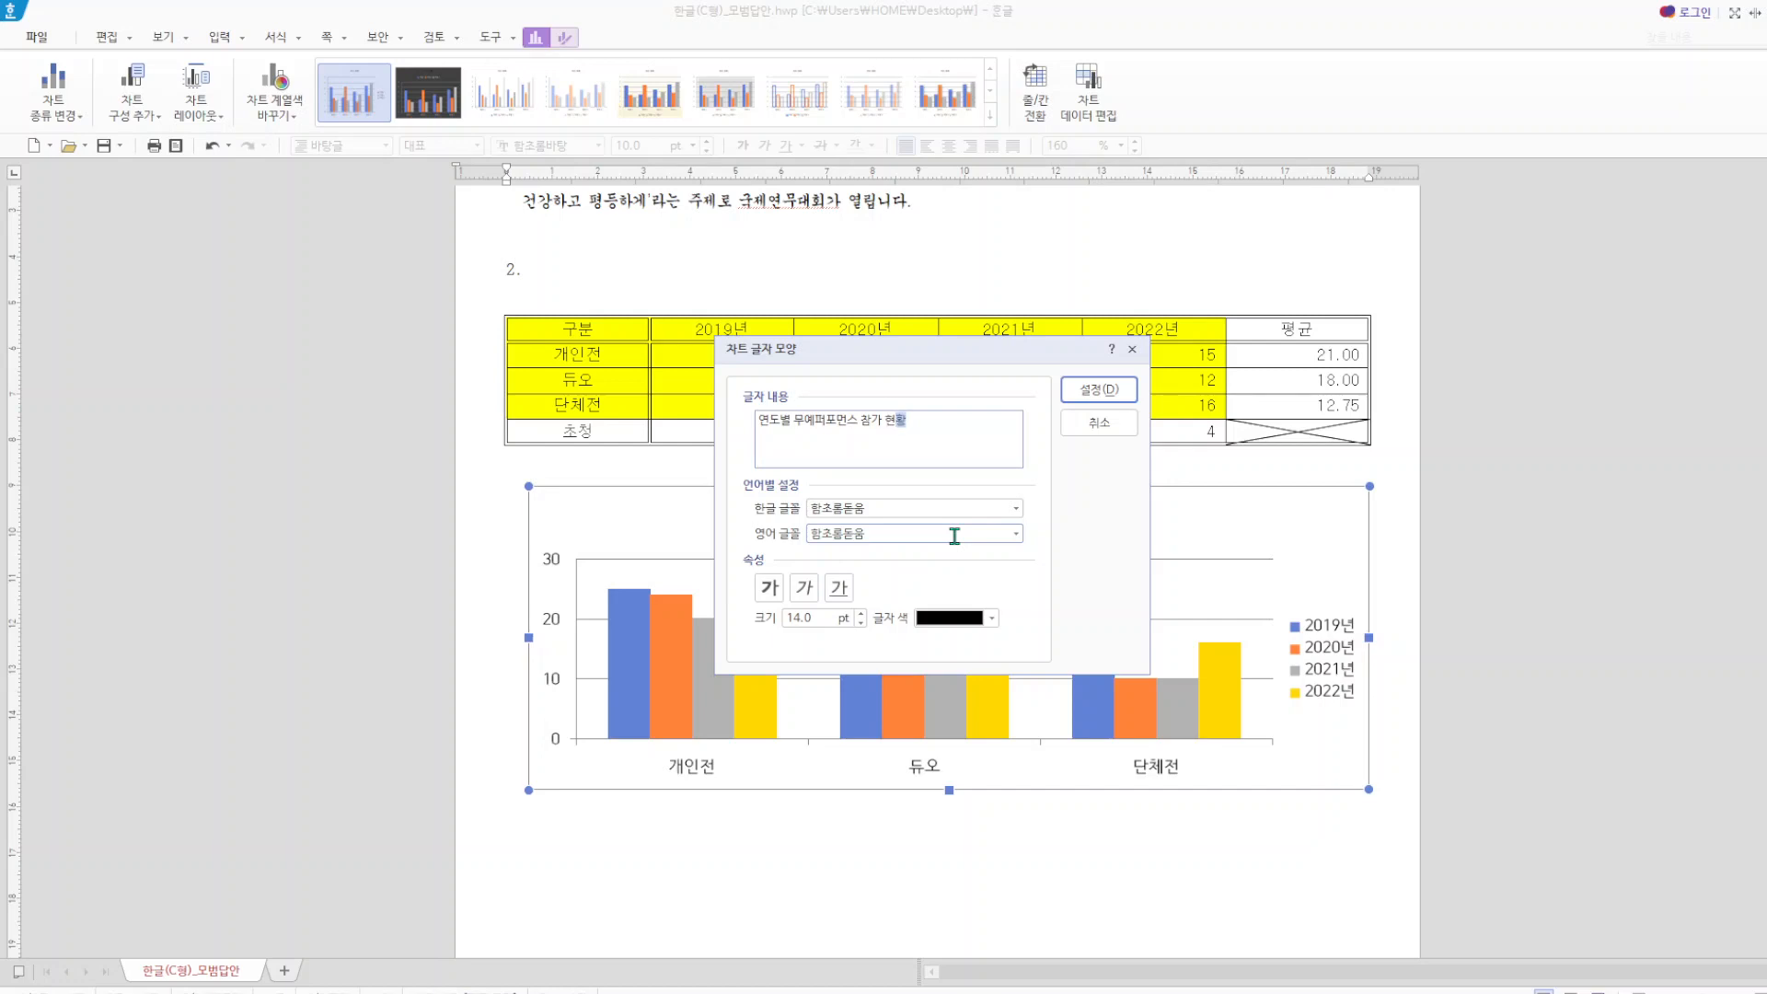
- Set both the Korean and English fonts of the chart title to 굴림
{"action": "left_click", "coordinate": [892, 511]}
{"action": "left_click_drag", "start_coordinate": [876, 511], "coordinate": [757, 523]}
{"action": "type", "text": "구"}
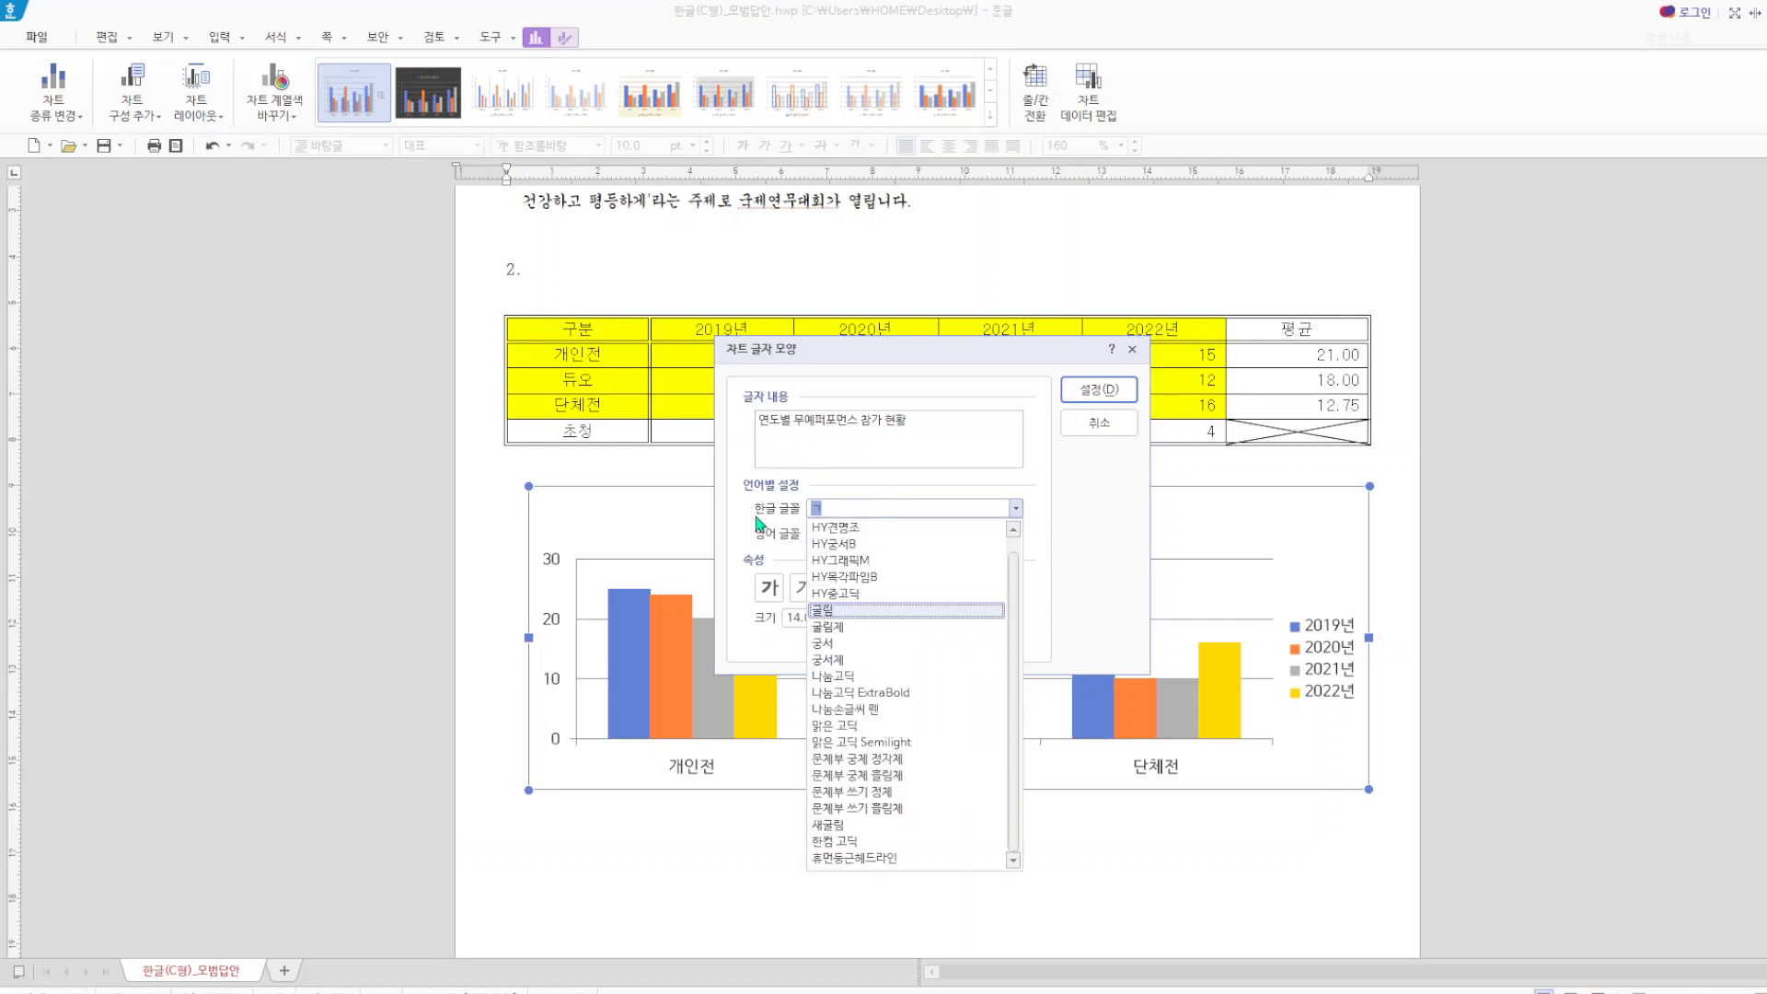
{"action": "type", "text": "ㄹ"}
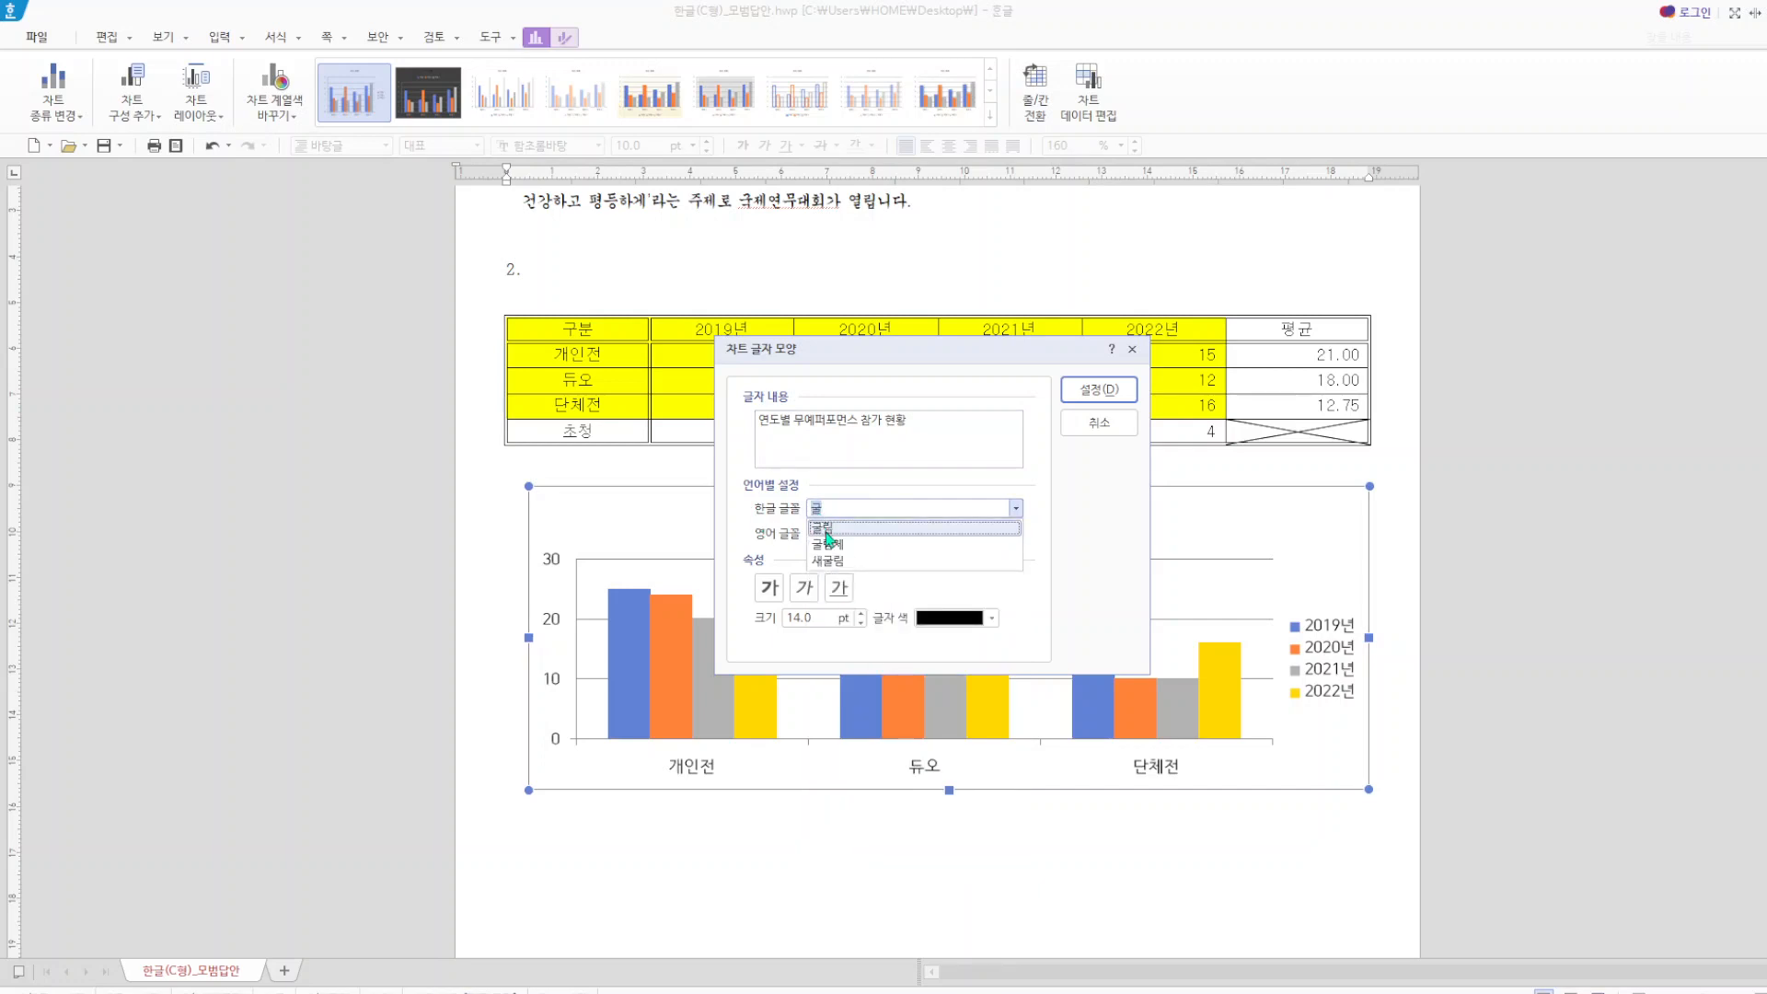
{"action": "left_click", "coordinate": [825, 528]}
{"action": "left_click_drag", "start_coordinate": [875, 536], "coordinate": [675, 518]}
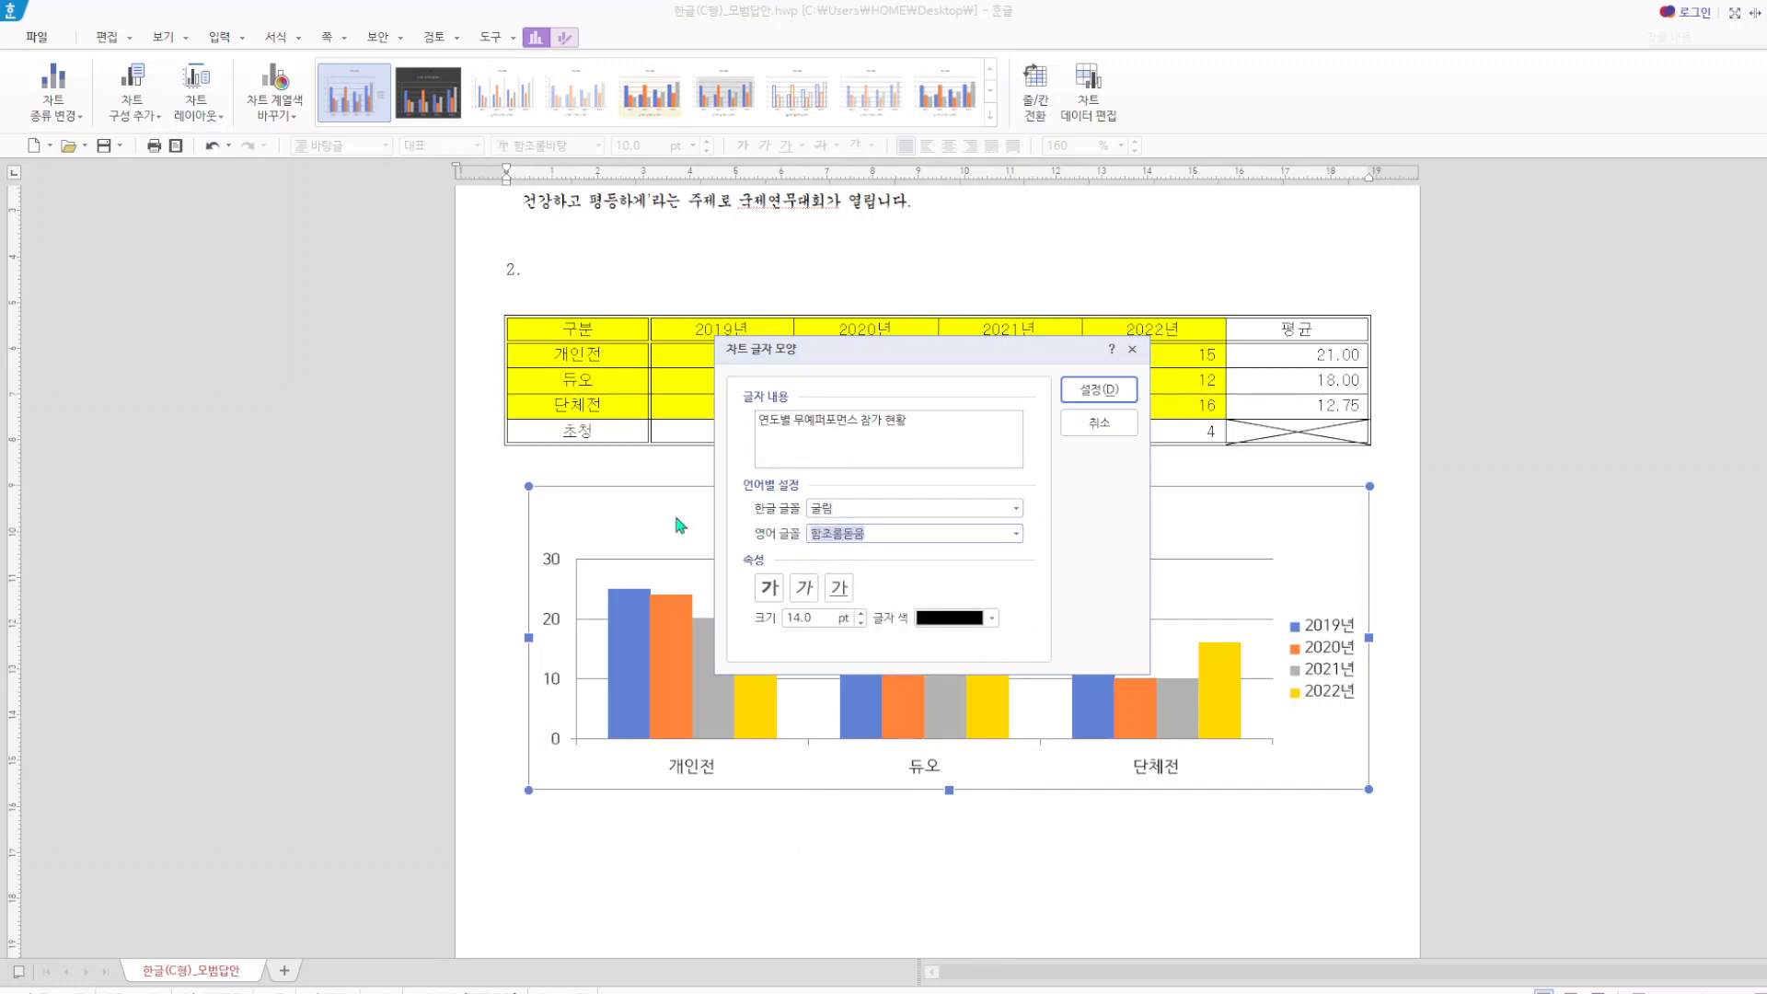
{"action": "type", "text": "ㄱㅜㄹ"}
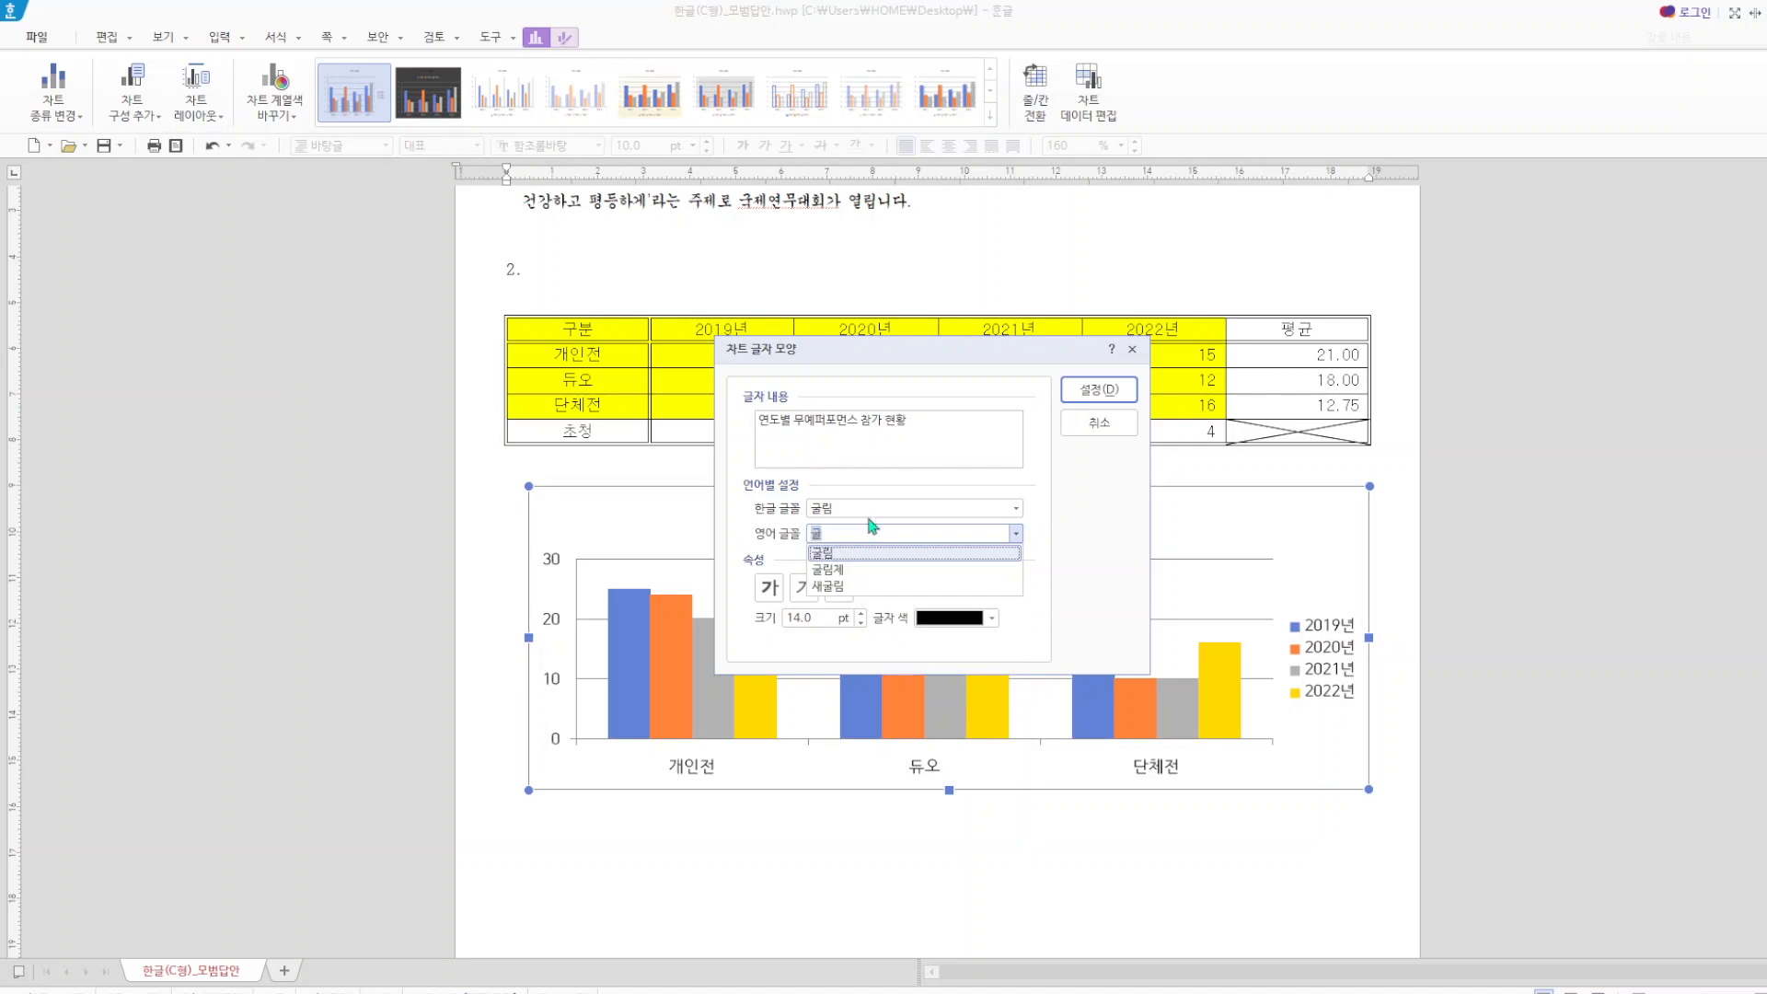
{"action": "left_click", "coordinate": [847, 557]}
- Make the chart title bold with a text size of 12 pt and apply the settings
{"action": "left_click", "coordinate": [770, 587]}
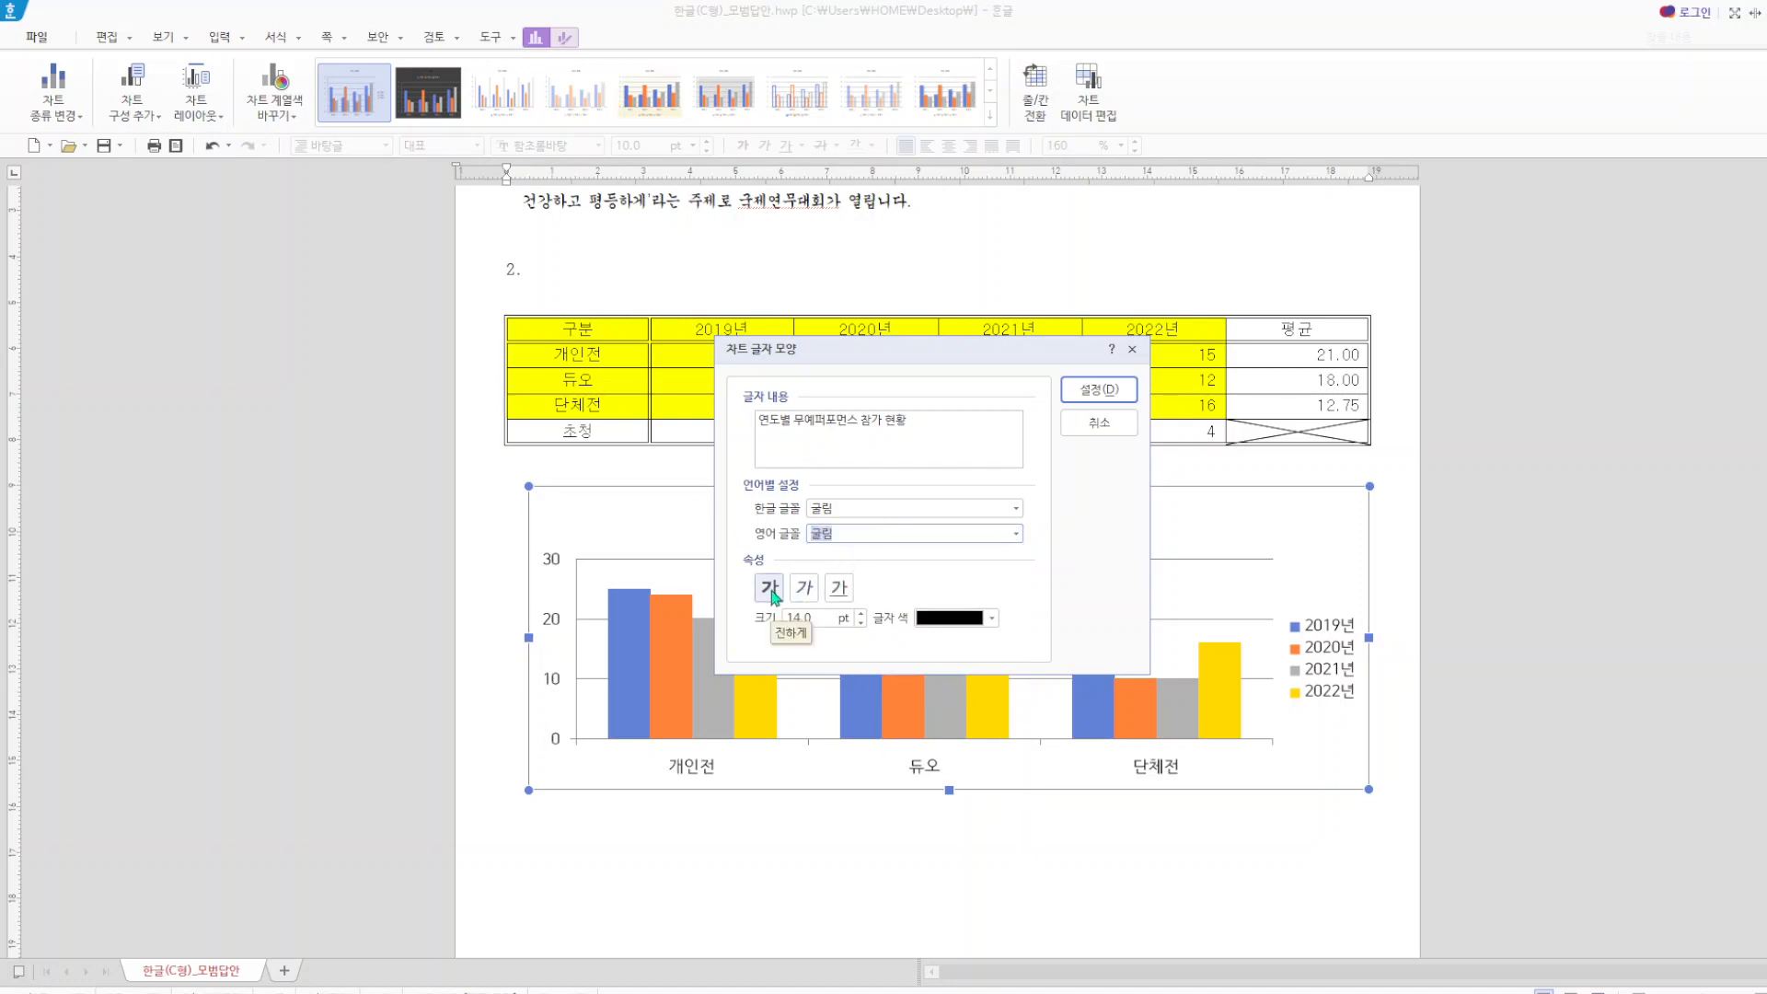
{"action": "double_click", "coordinate": [797, 617]}
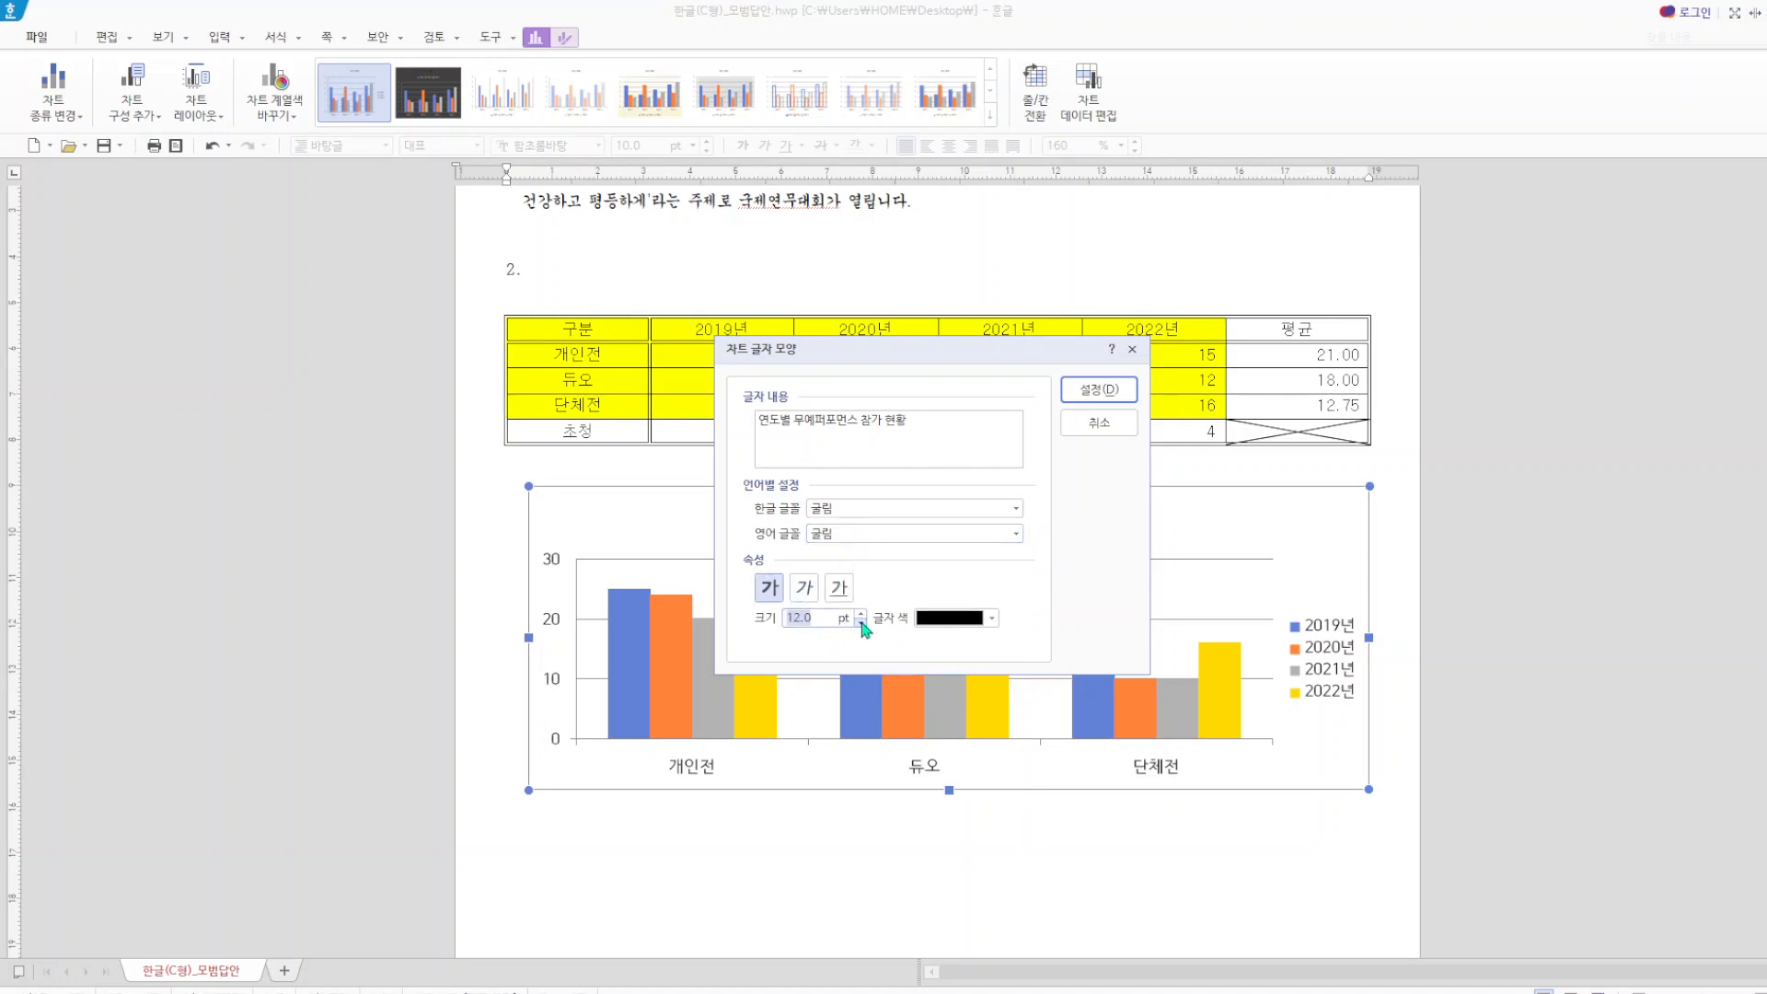
{"action": "type", "text": "12"}
{"action": "left_click", "coordinate": [1102, 393]}
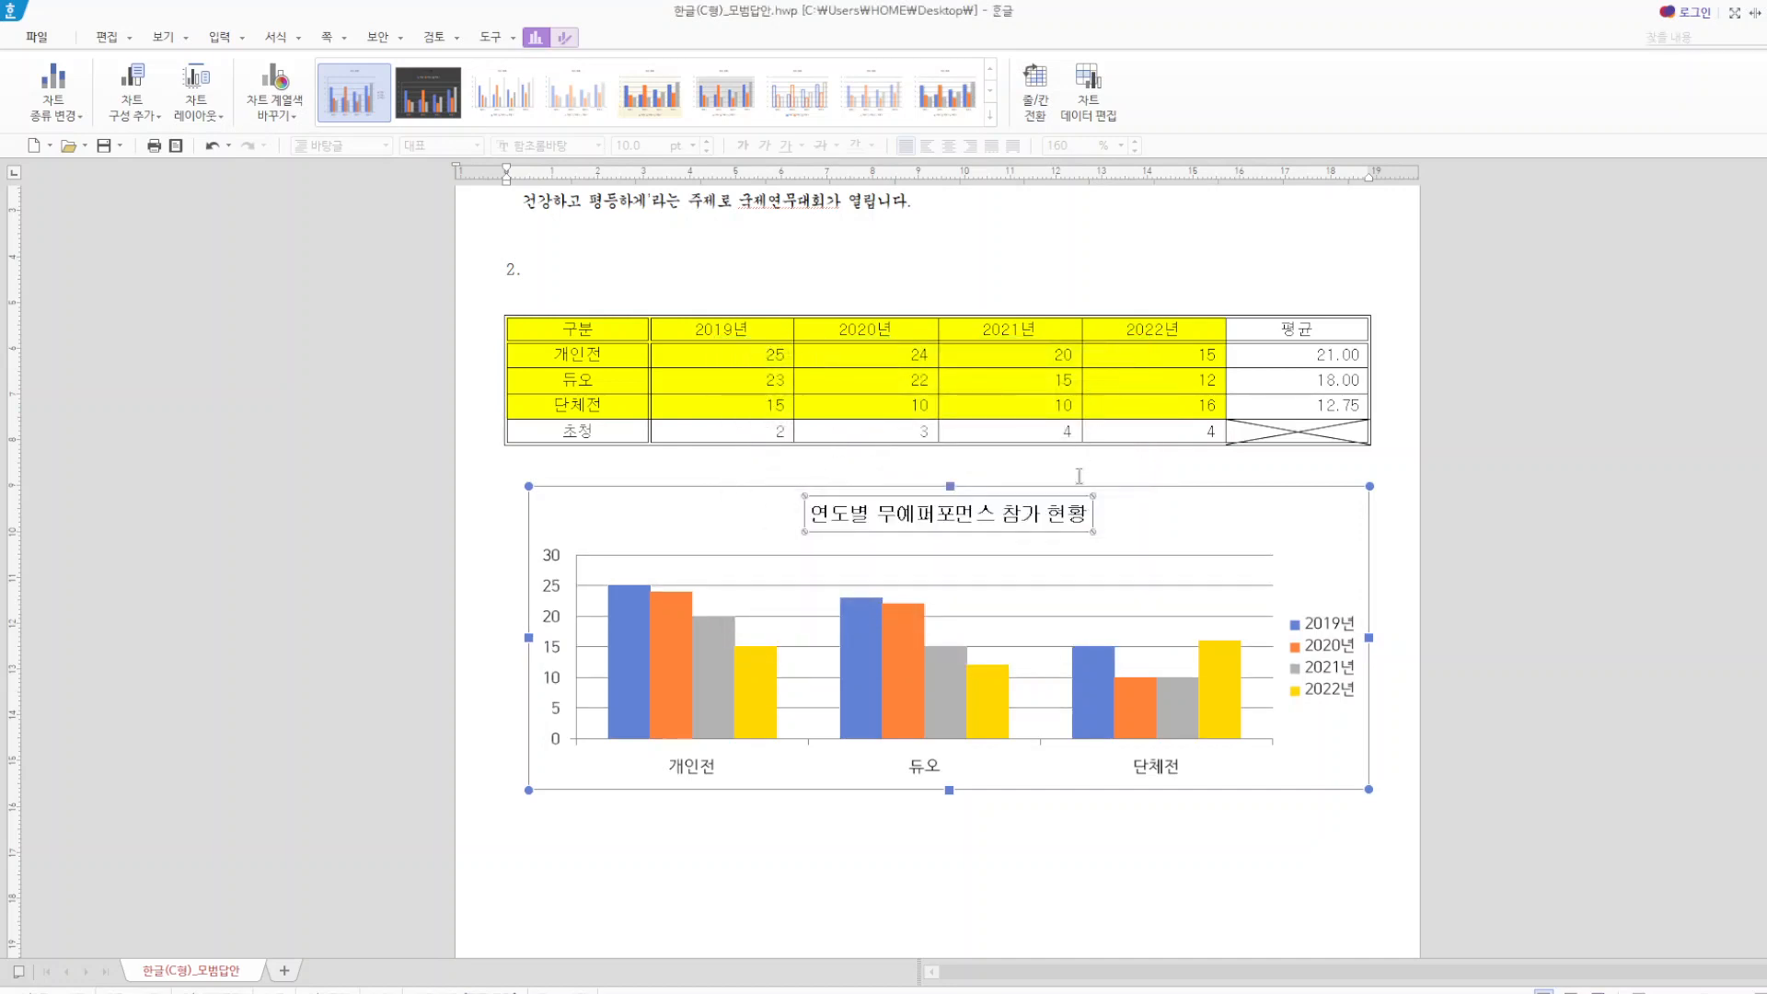
- Give the chart title box a black outline and a lower-right drop shadow
{"action": "right_click", "coordinate": [1023, 513]}
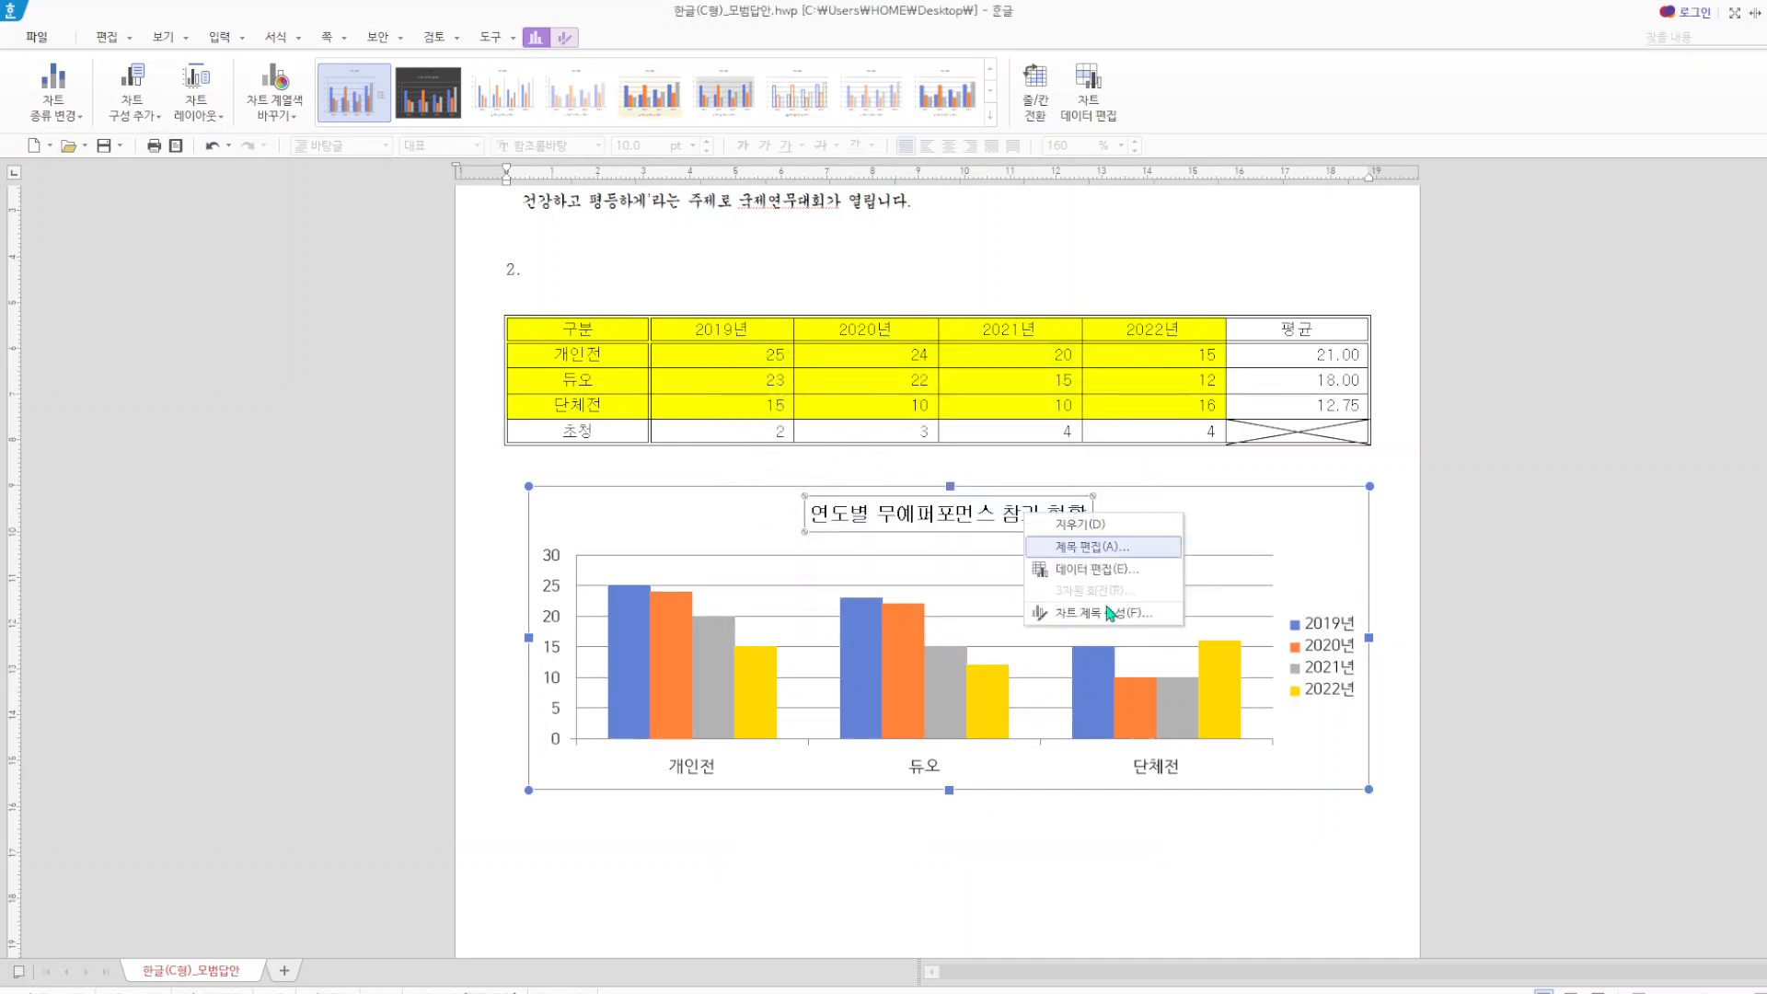
{"action": "left_click", "coordinate": [1115, 614]}
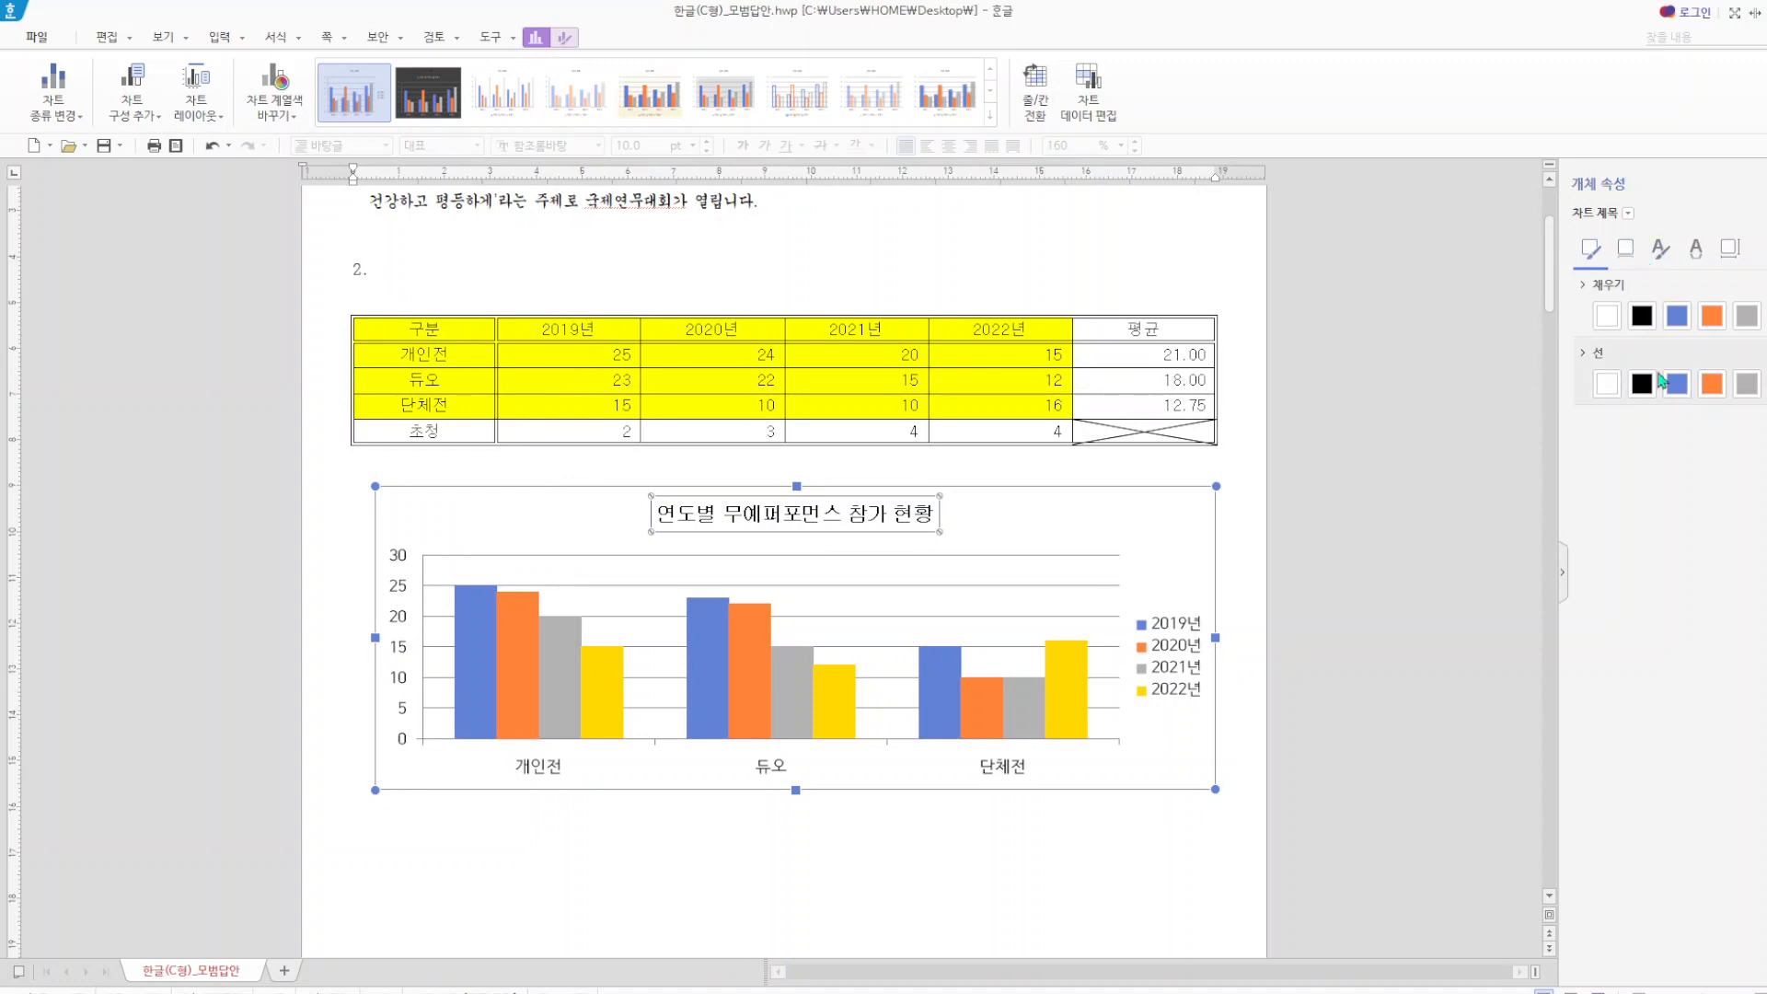
{"action": "left_click", "coordinate": [1643, 384]}
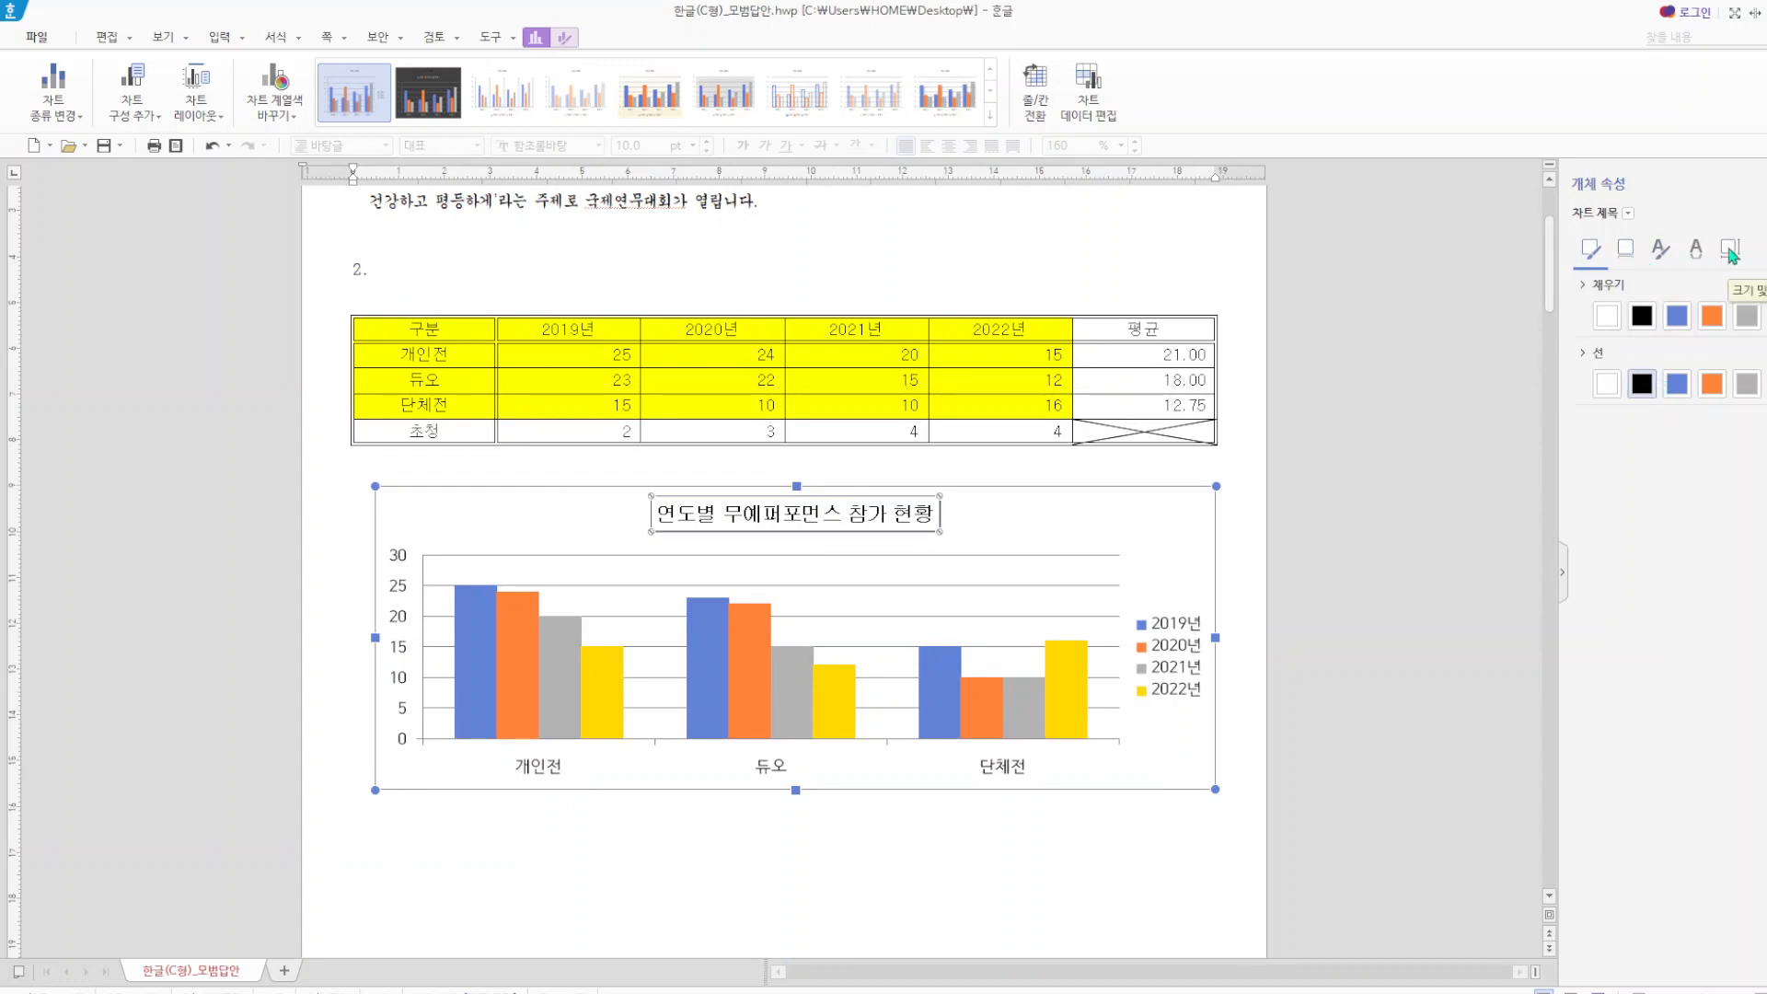
{"action": "left_click", "coordinate": [1637, 259]}
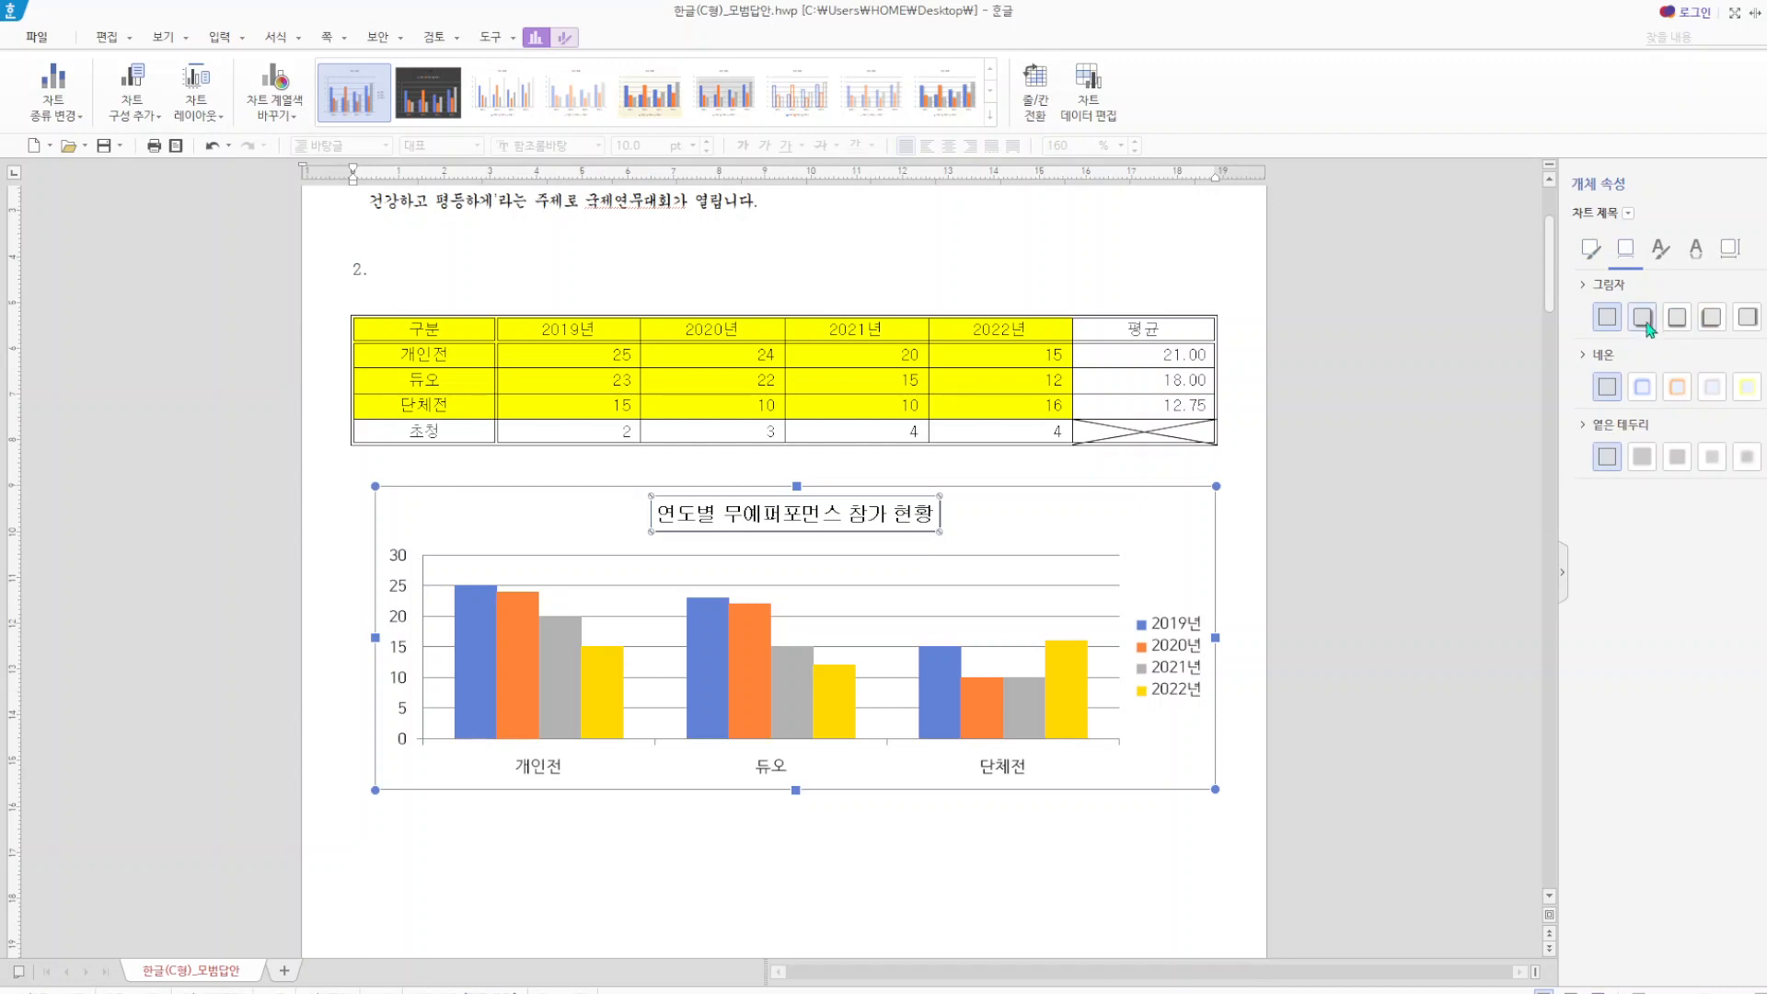
{"action": "left_click", "coordinate": [1644, 318]}
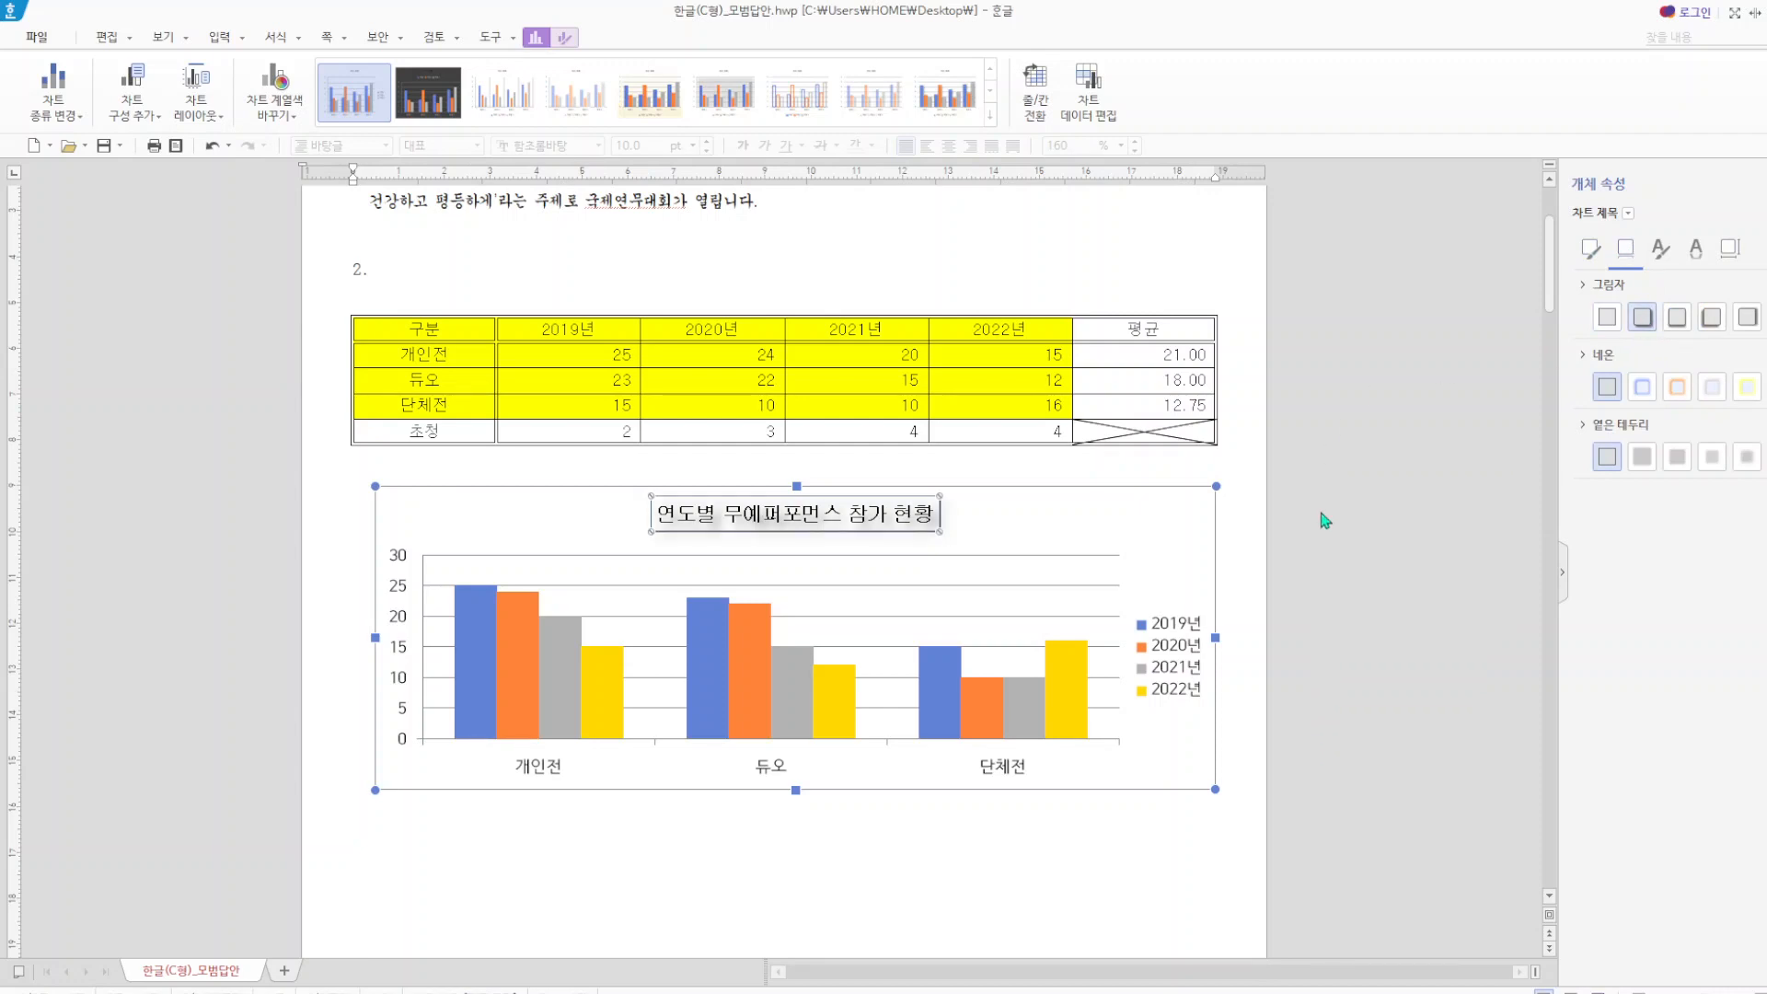
- Give the chart legend a black outline
{"action": "left_click", "coordinate": [1175, 649]}
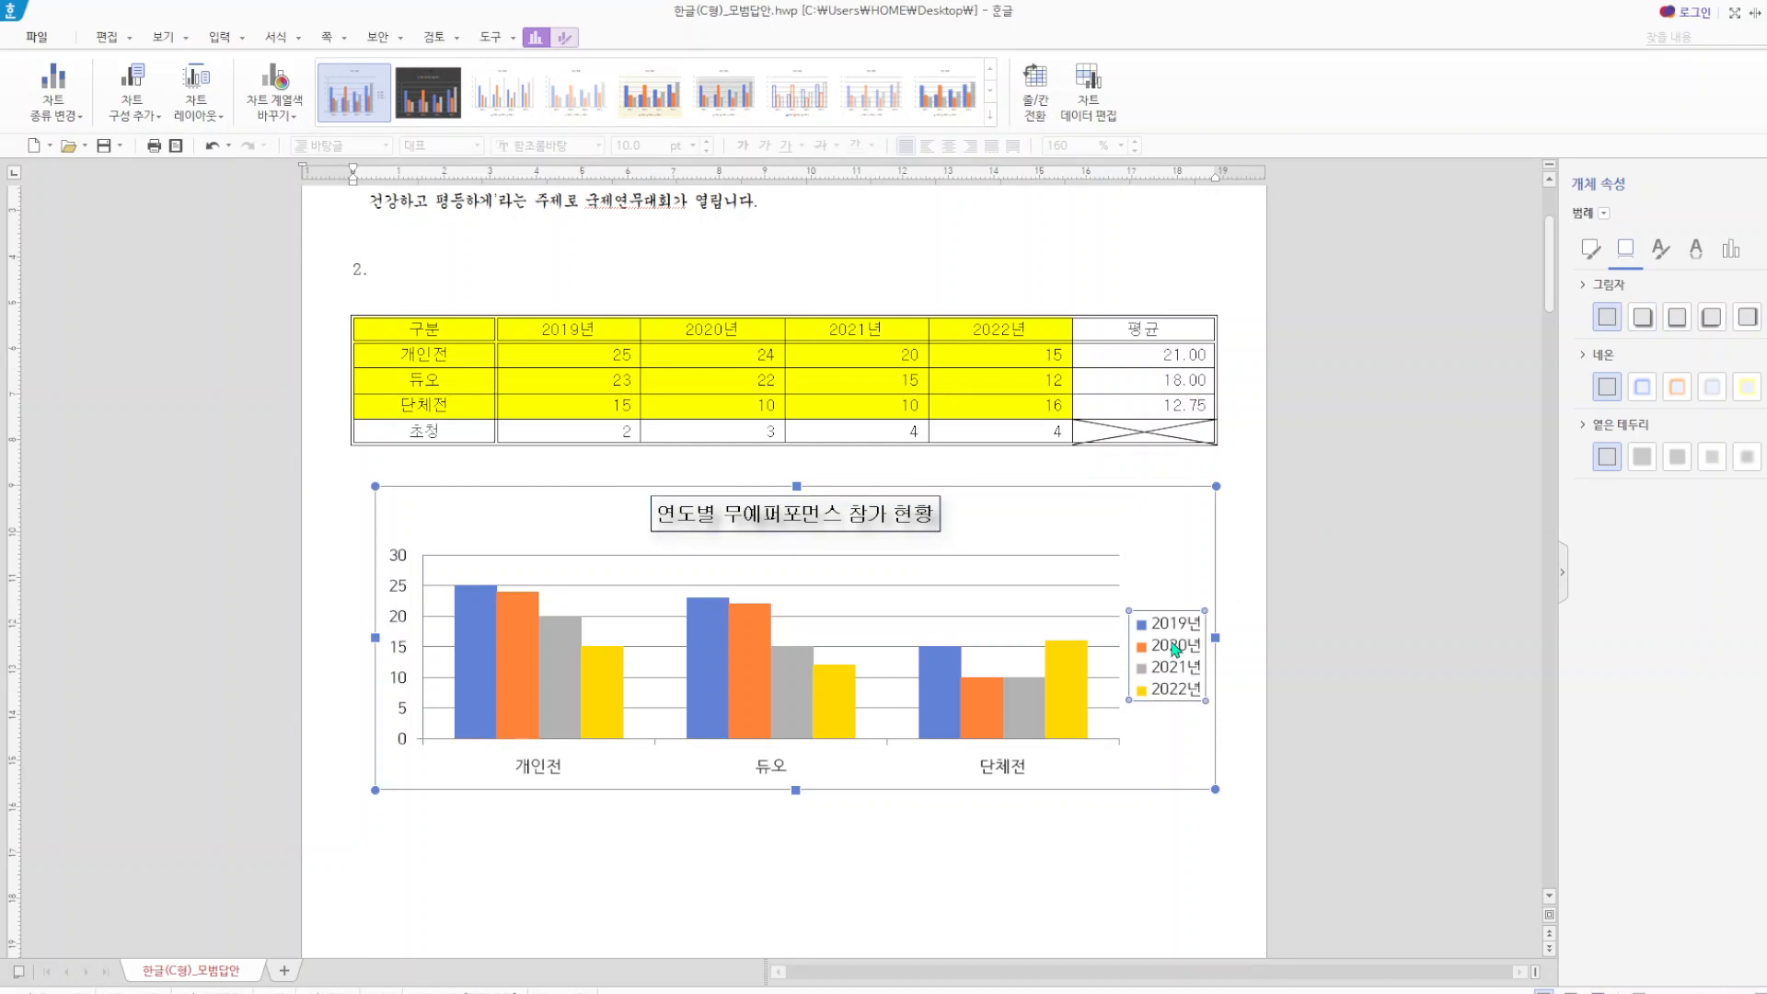
{"action": "left_click", "coordinate": [1590, 254]}
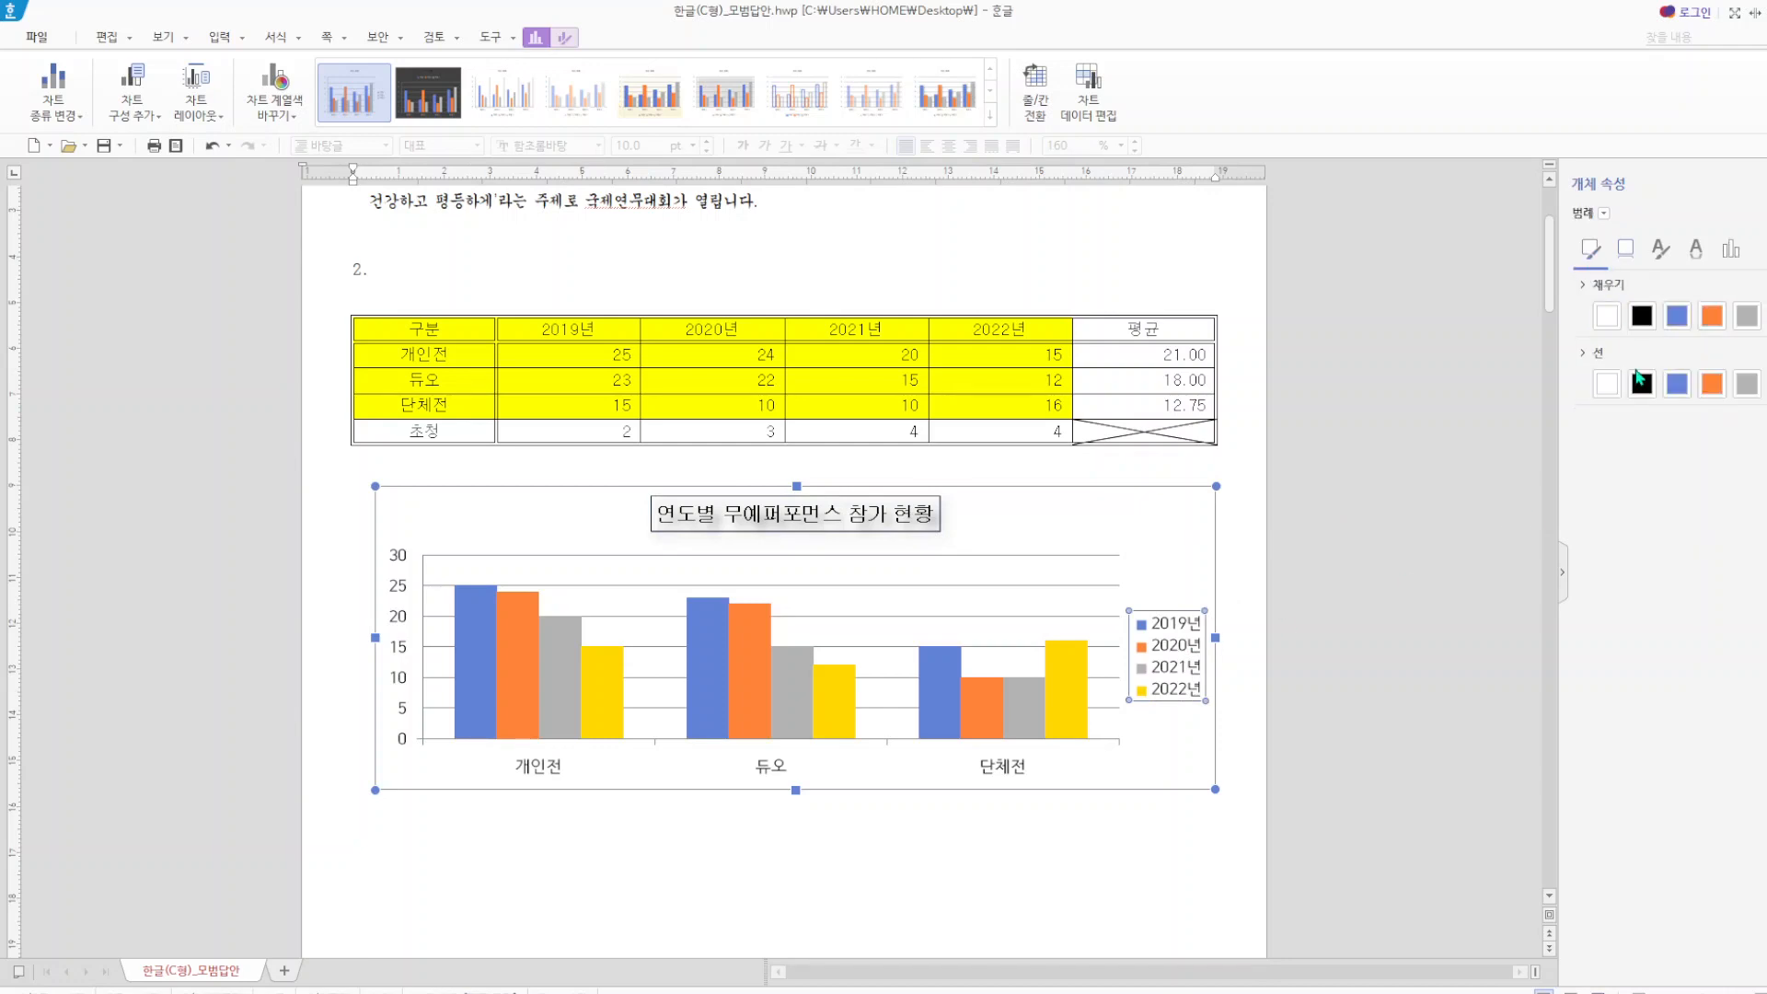
{"action": "left_click", "coordinate": [1640, 383]}
- Set both the Korean and English fonts of the legend text to 굴림
{"action": "right_click", "coordinate": [1182, 635]}
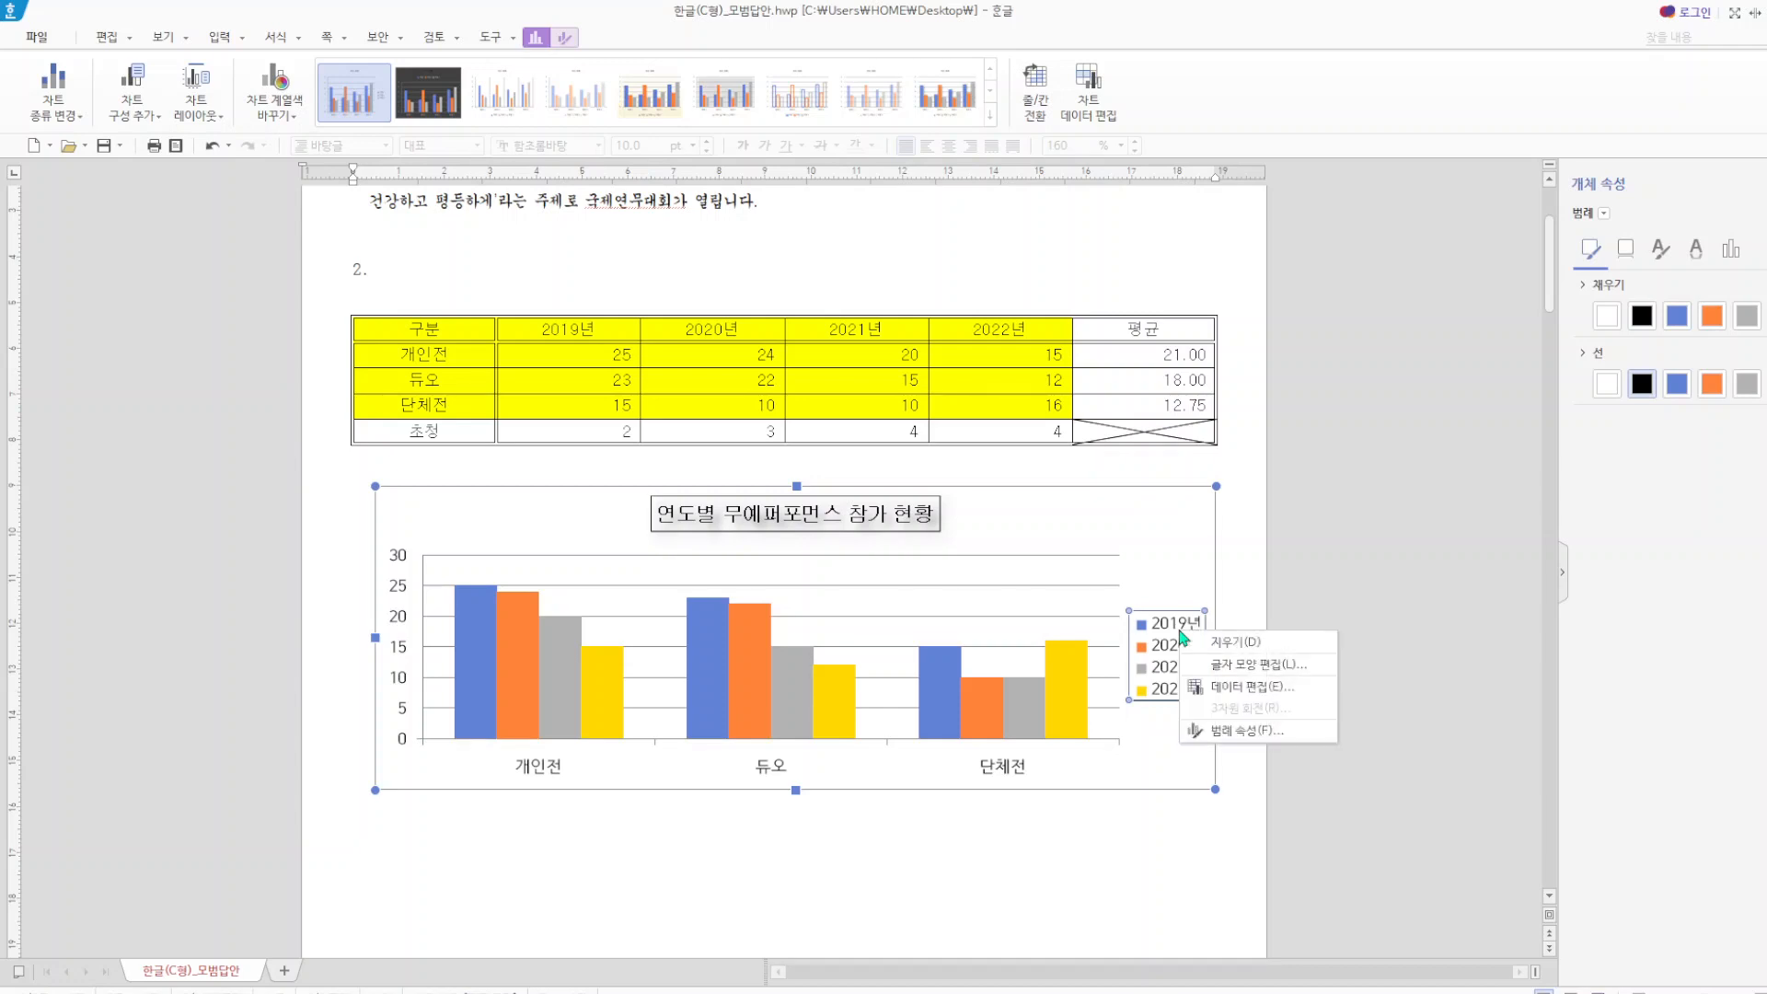
{"action": "left_click", "coordinate": [1252, 665]}
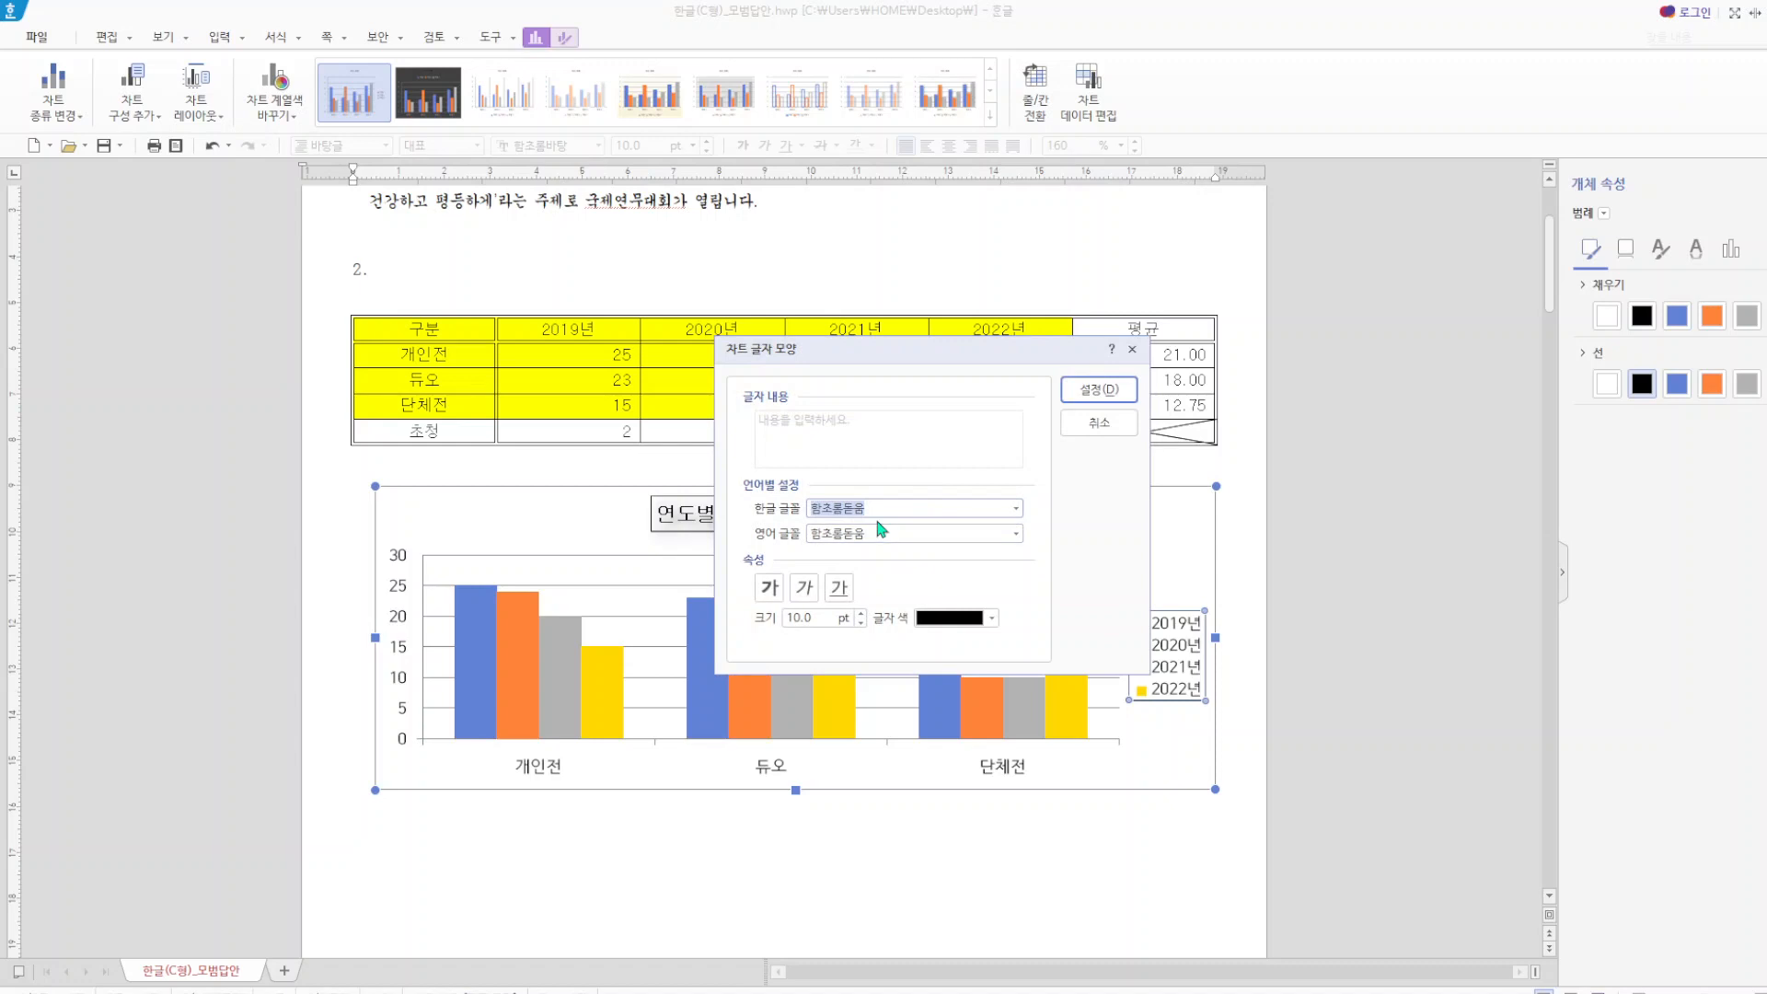
{"action": "type", "text": "굴"}
{"action": "key", "text": "Return"}
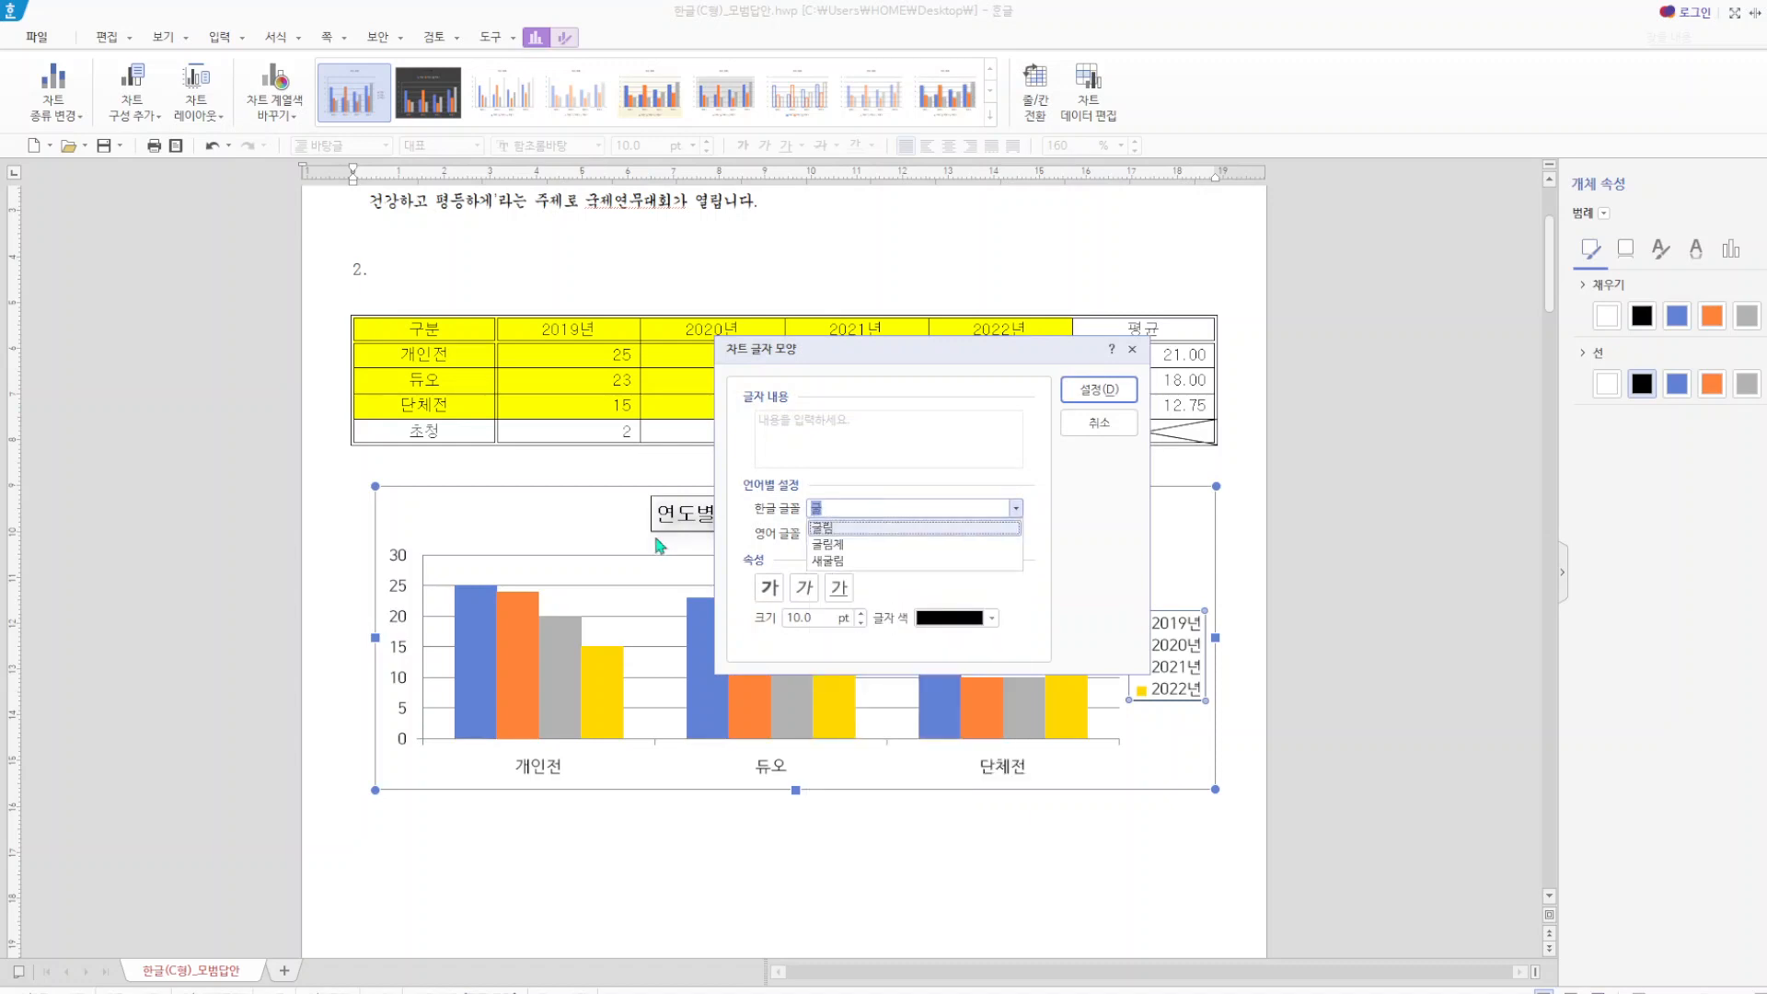
{"action": "left_click", "coordinate": [841, 531]}
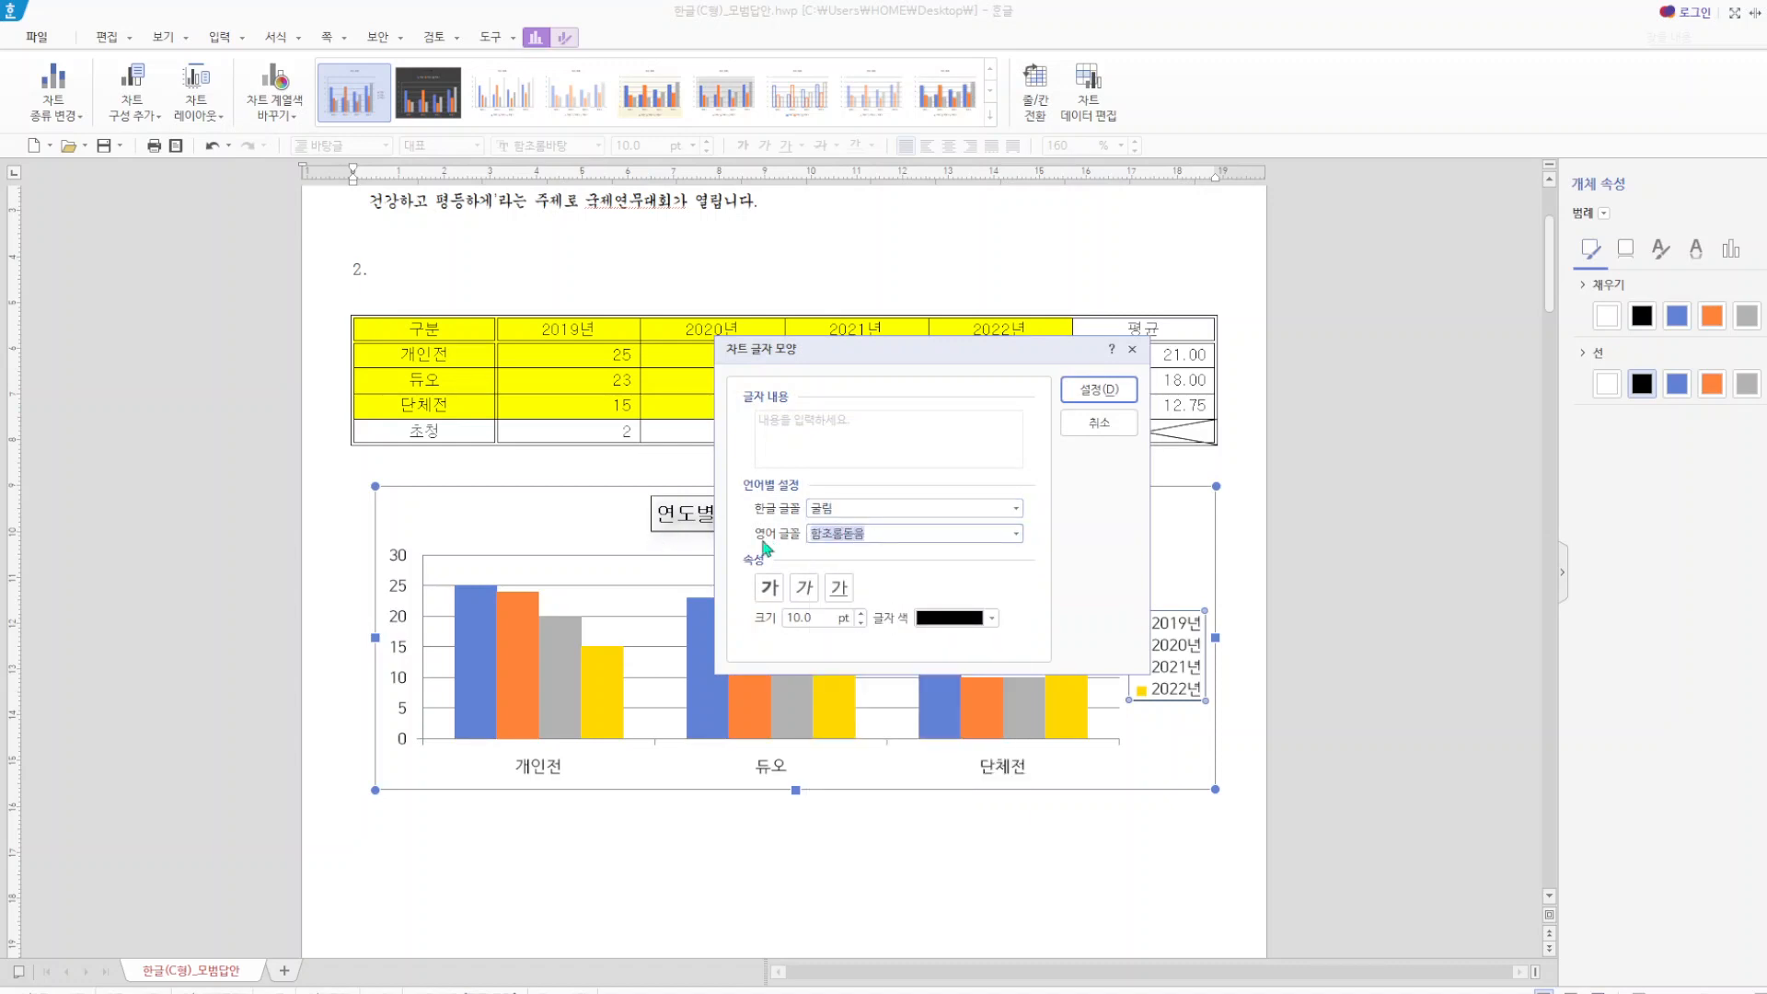
{"action": "type", "text": "굴"}
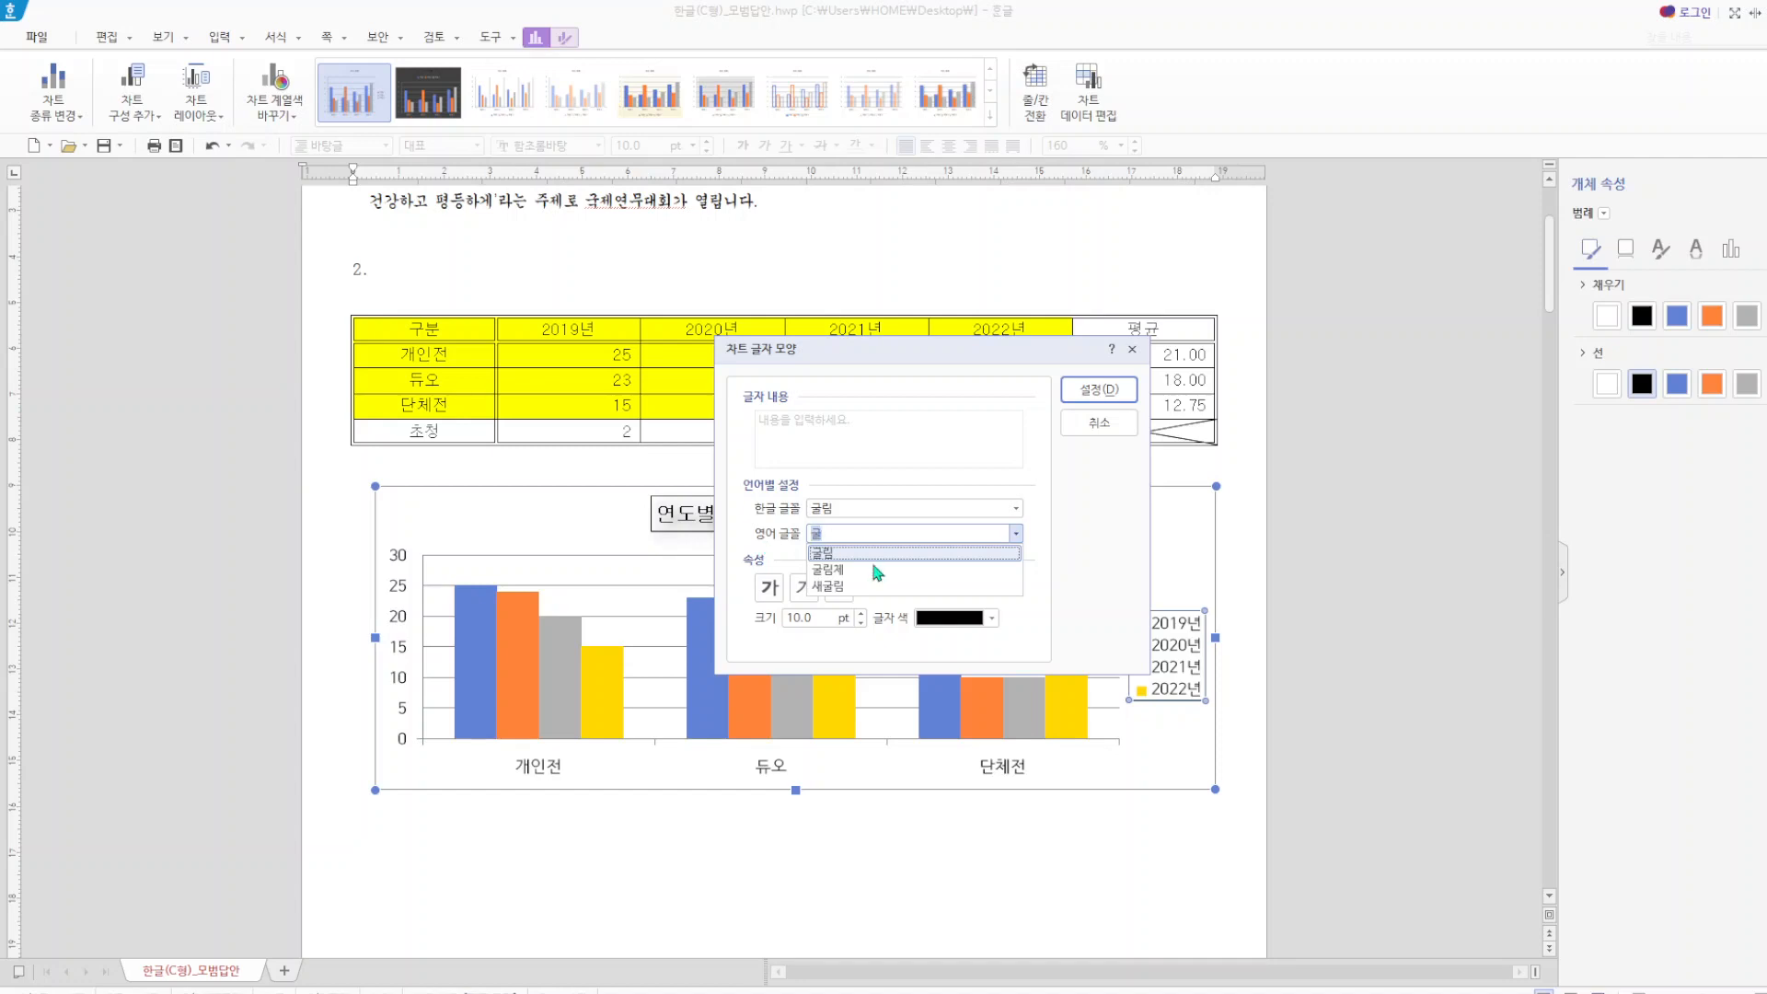
{"action": "left_click", "coordinate": [860, 553]}
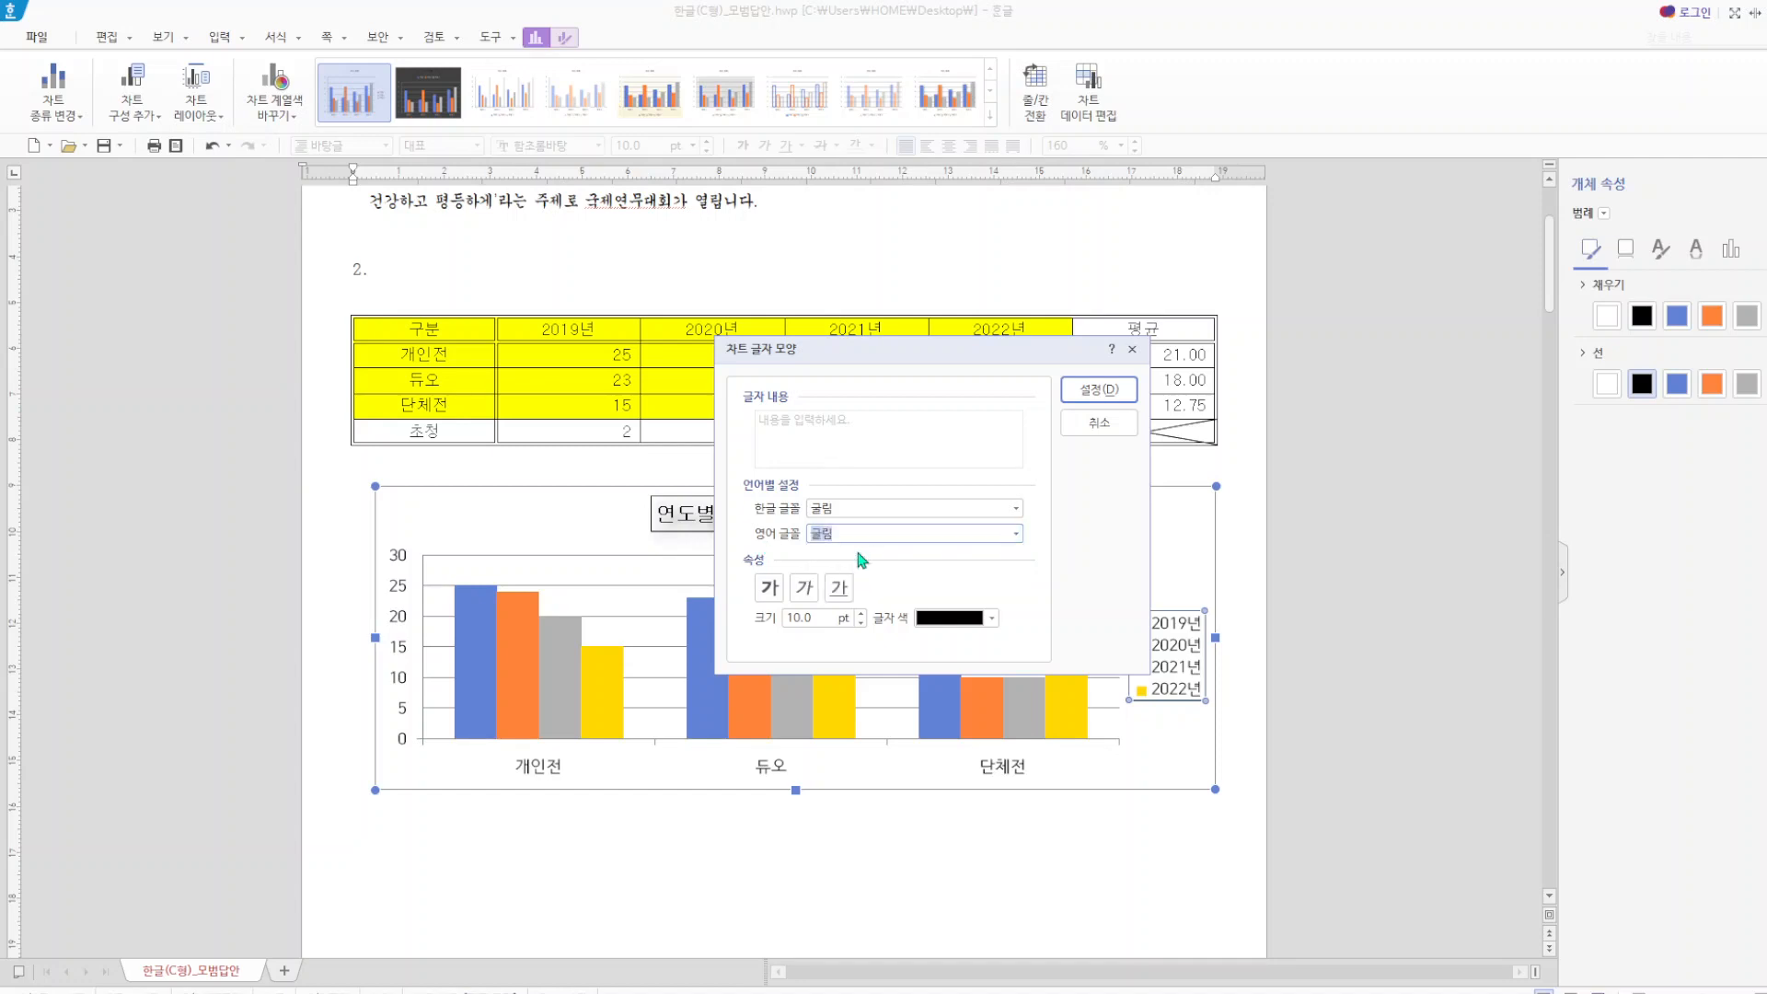
{"action": "left_click", "coordinate": [1095, 399]}
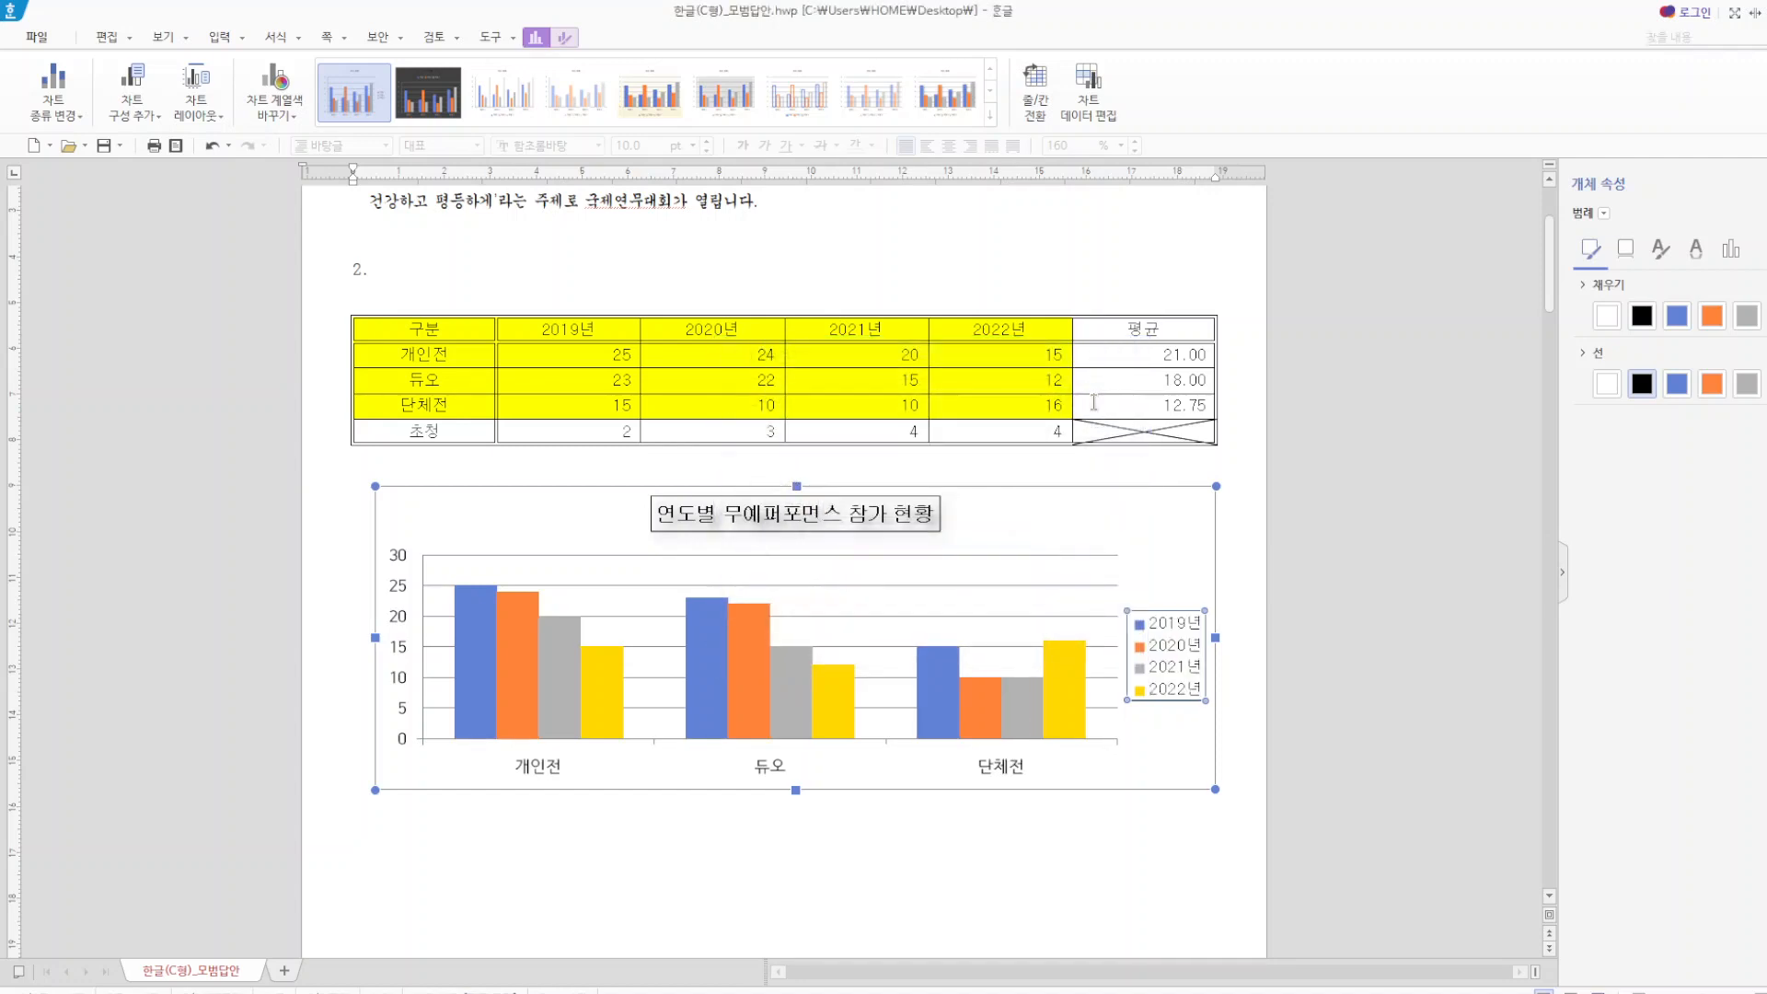
- Set the Korean and English fonts of the category axis labels (개인전, 듀오, 단체전) to 굴림
{"action": "left_click", "coordinate": [544, 778]}
{"action": "right_click", "coordinate": [544, 777]}
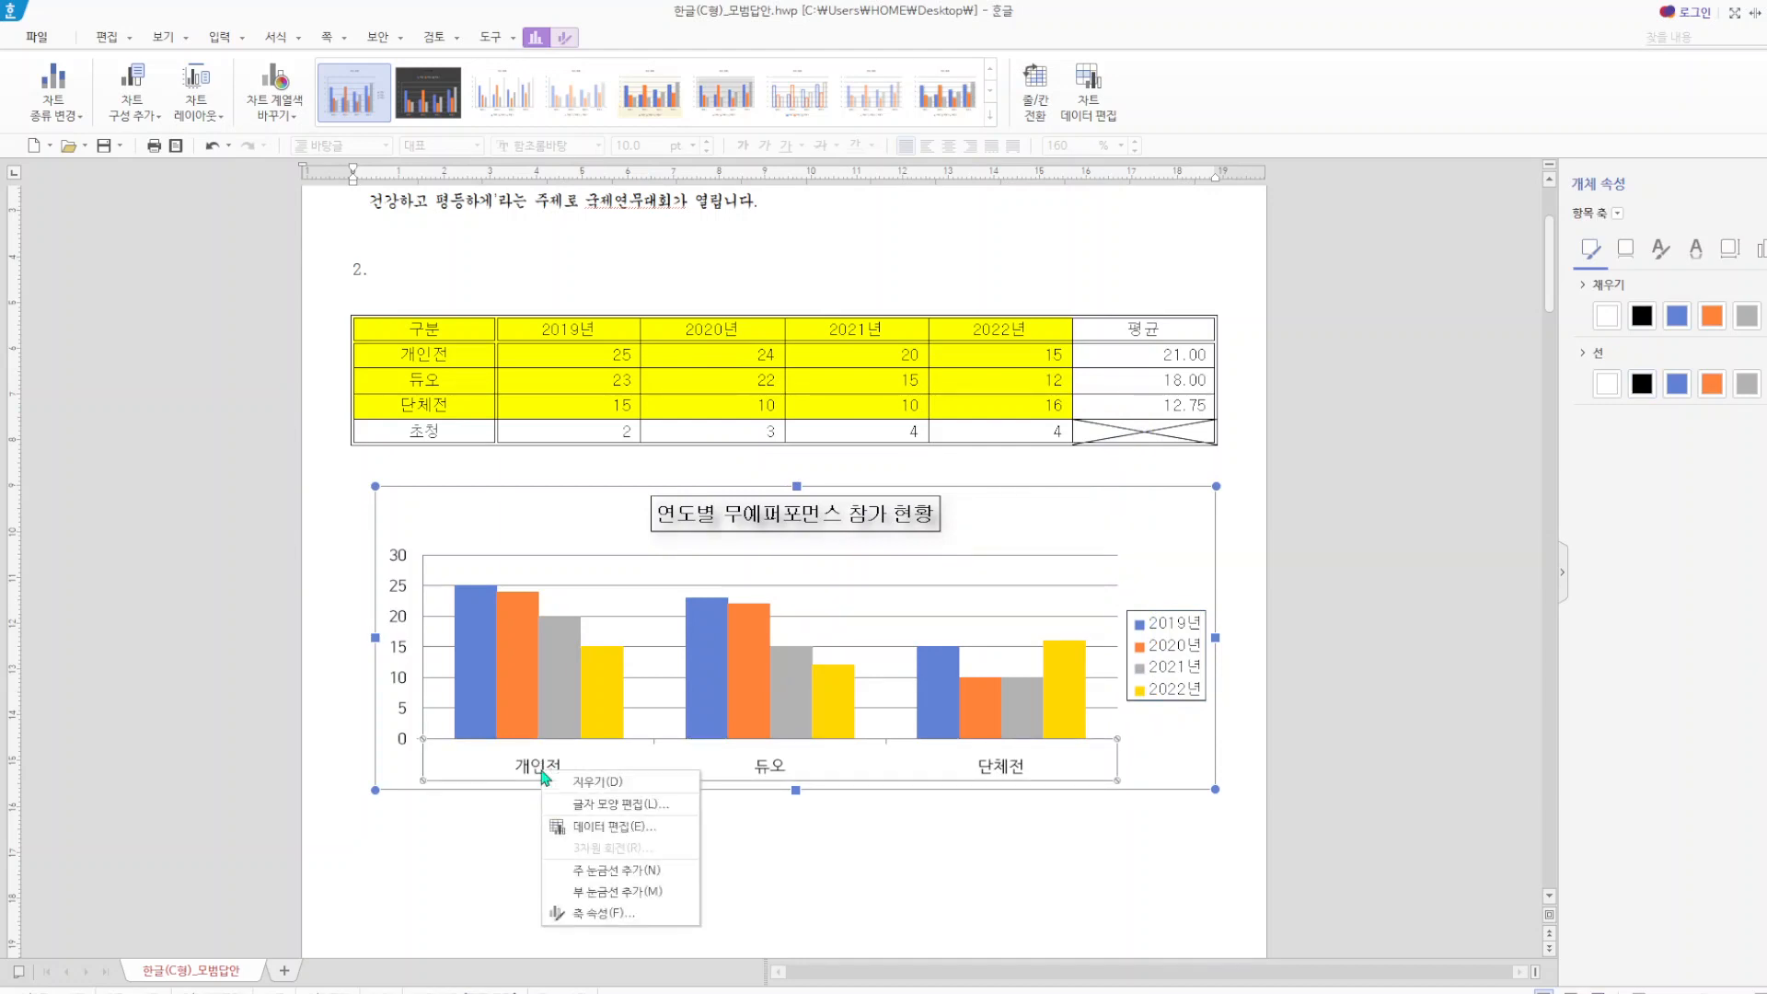
{"action": "left_click", "coordinate": [599, 803]}
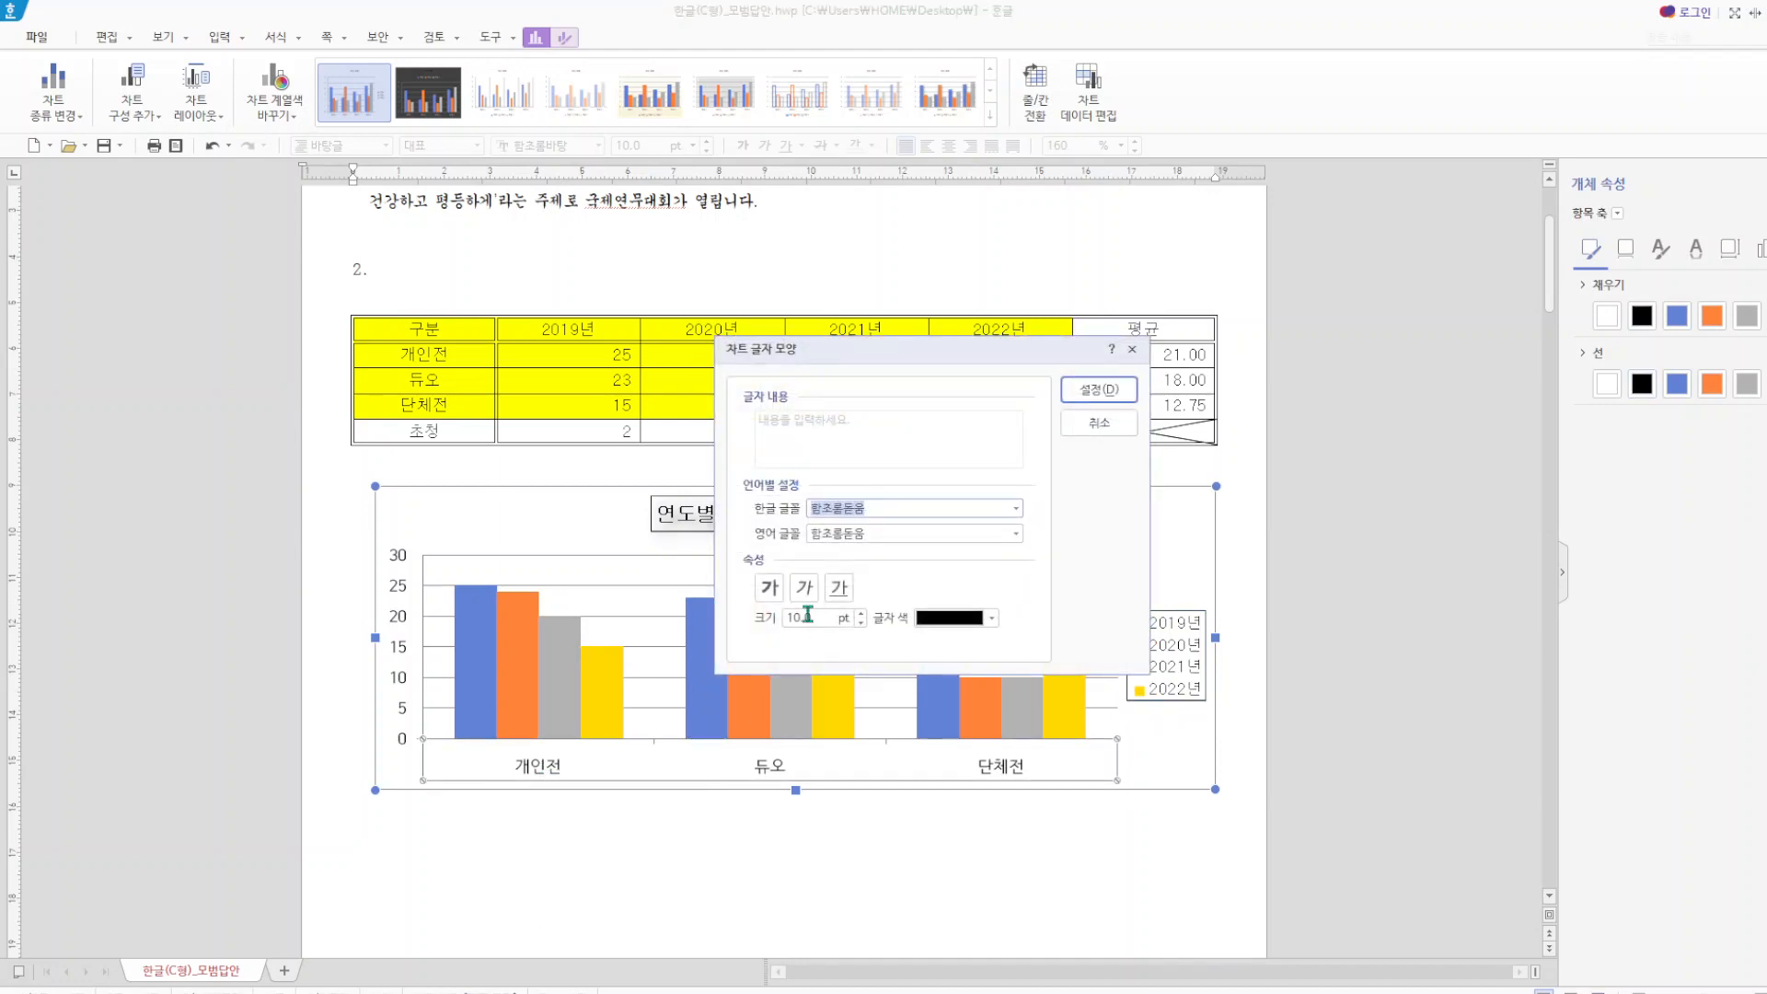
{"action": "type", "text": "굴"}
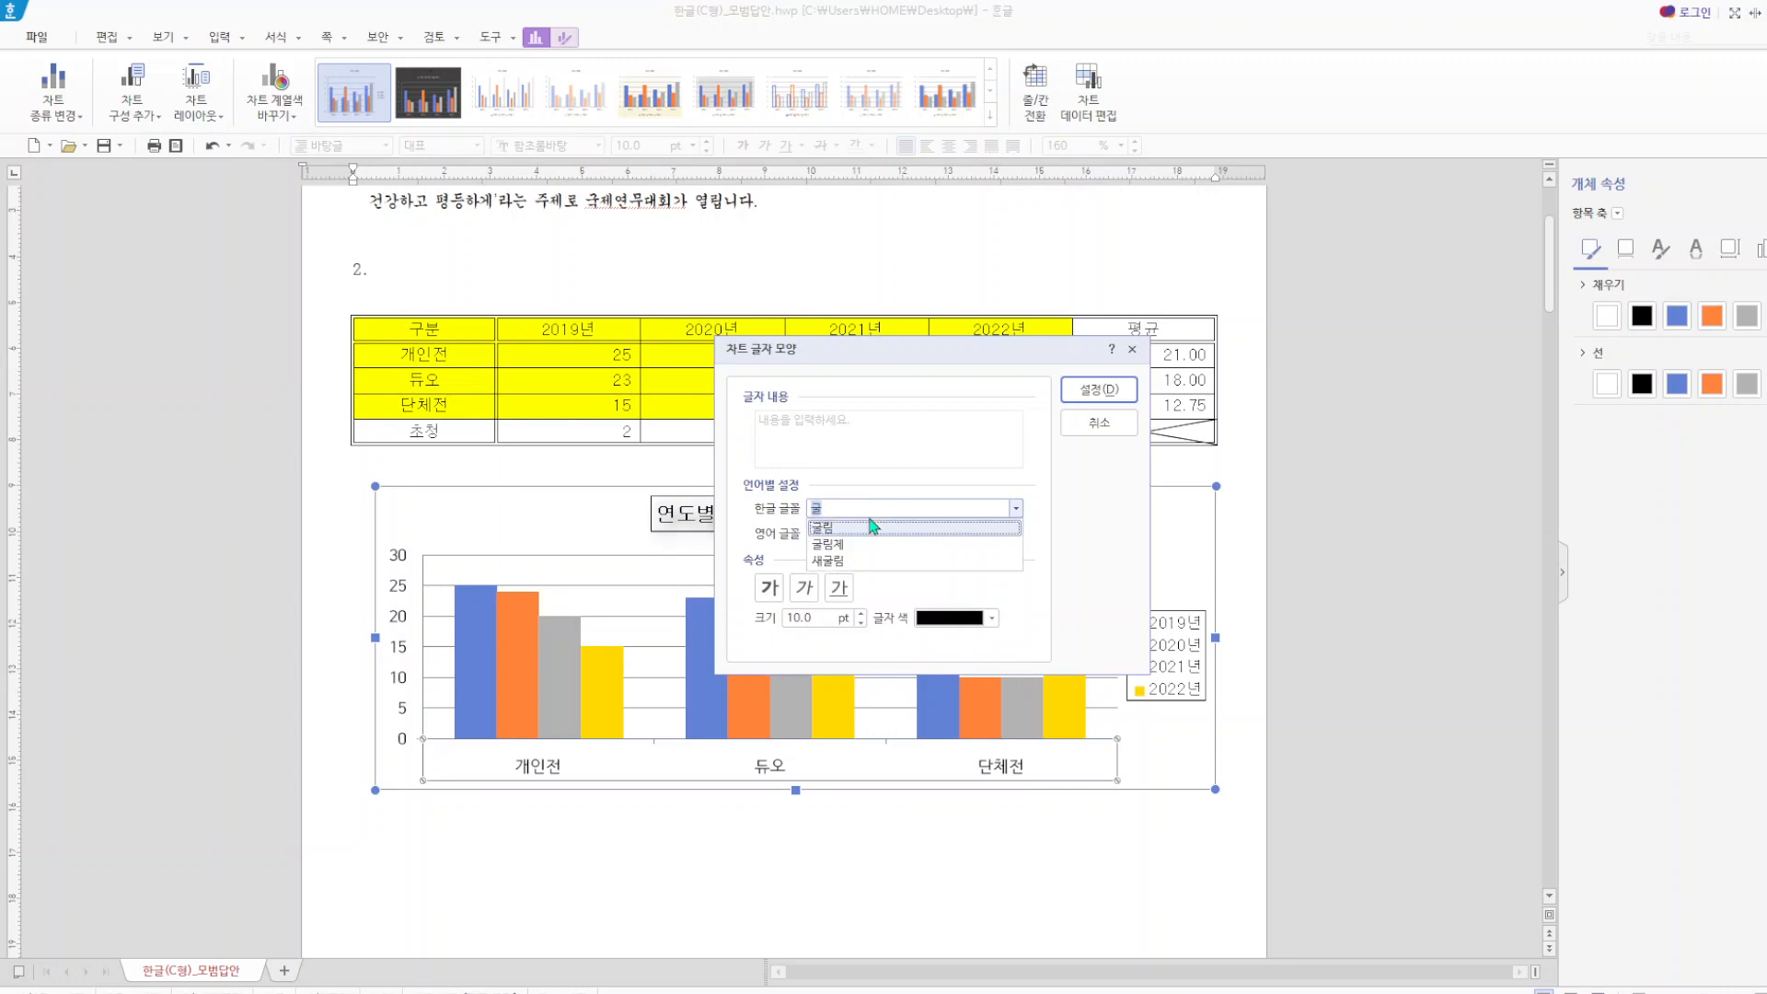
{"action": "left_click", "coordinate": [858, 528]}
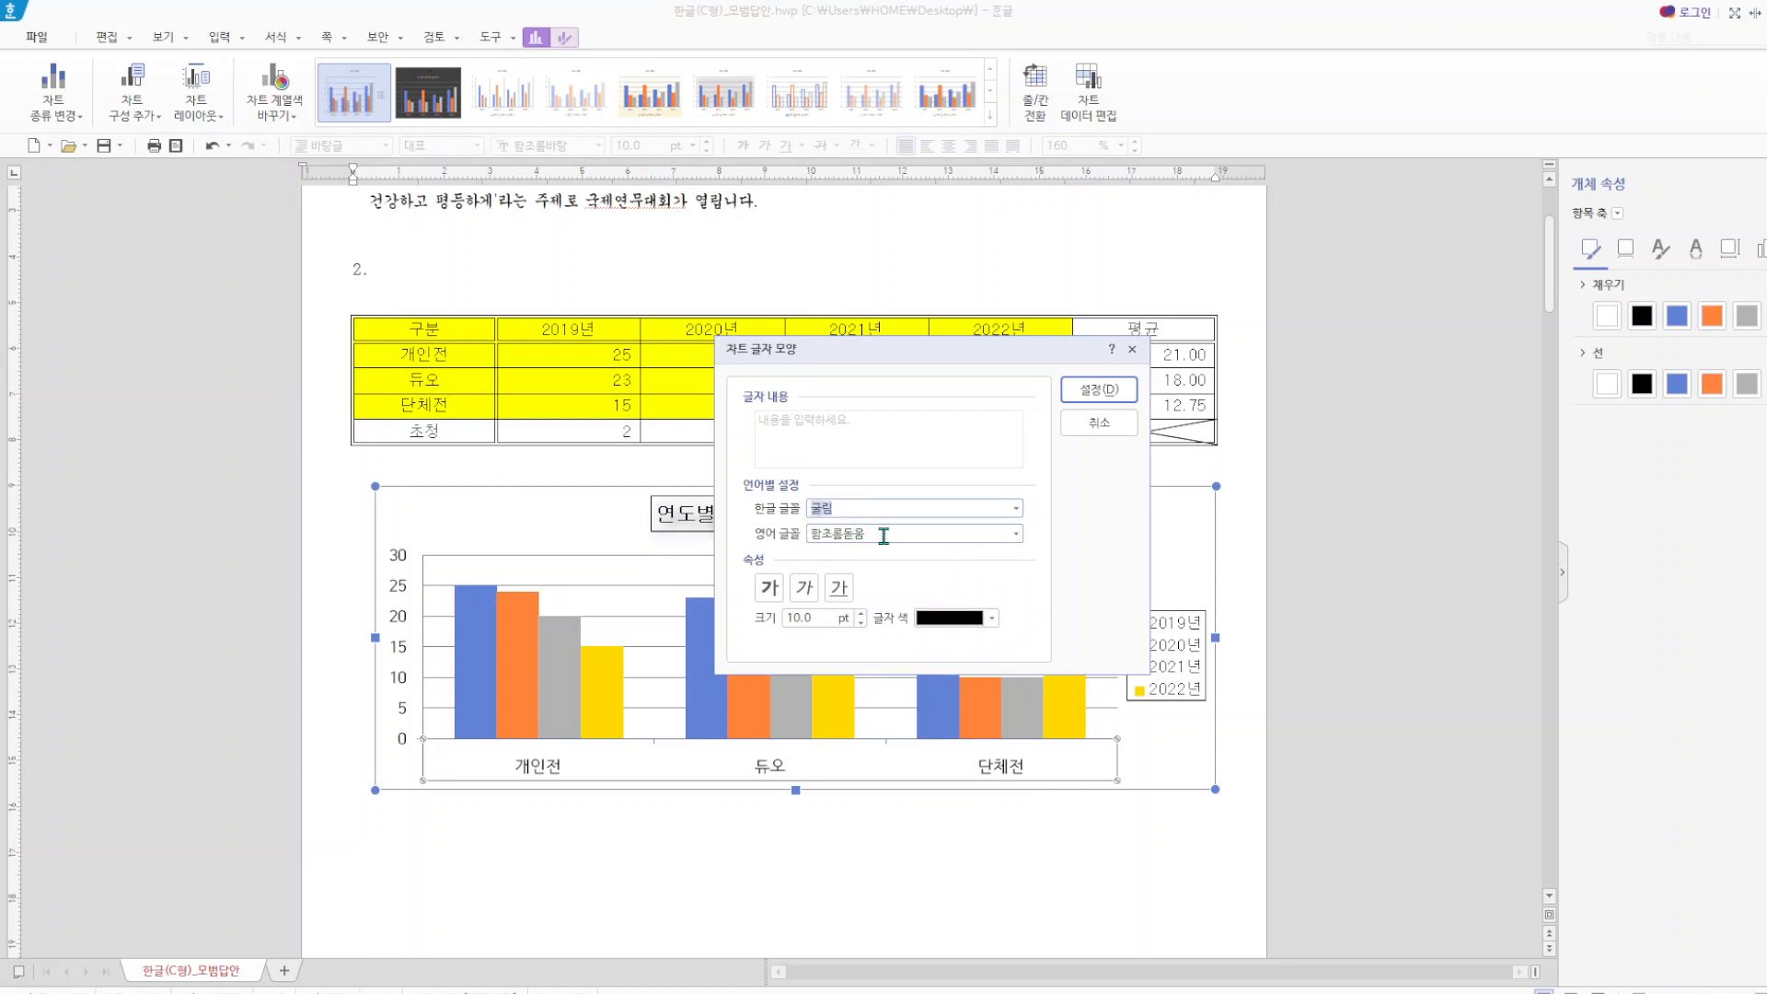
{"action": "key", "text": "Tab"}
{"action": "type", "text": "굴"}
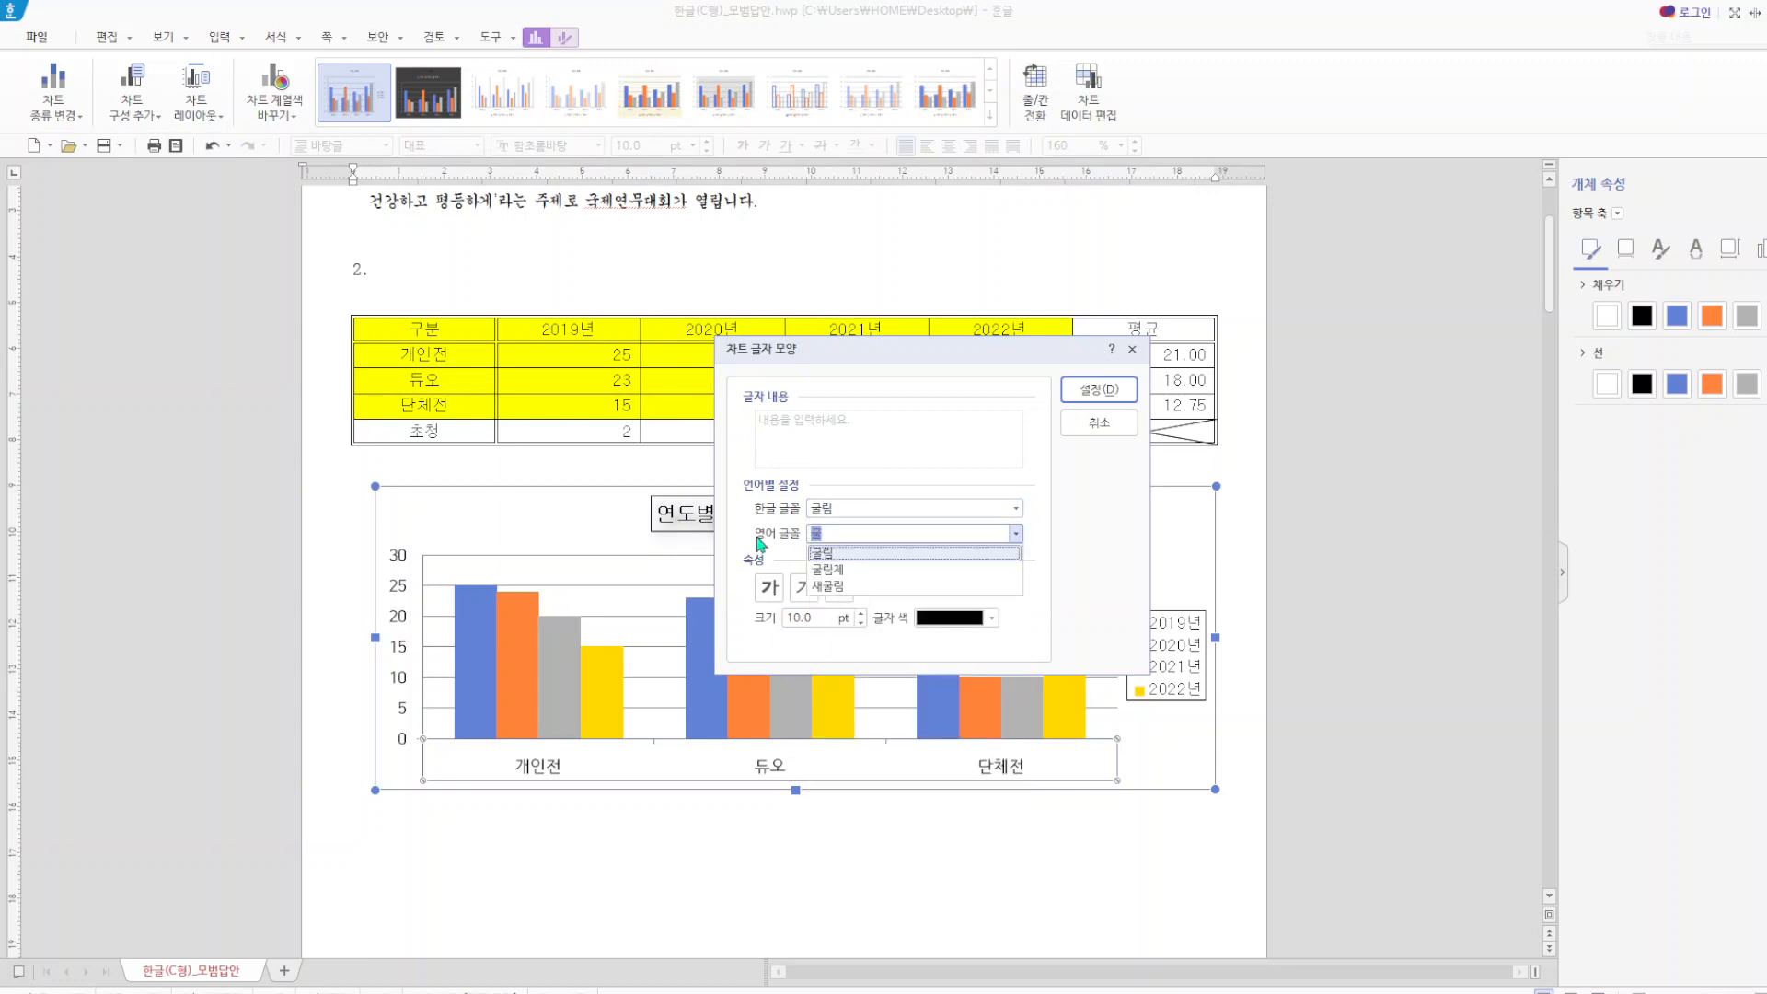
{"action": "left_click", "coordinate": [835, 553]}
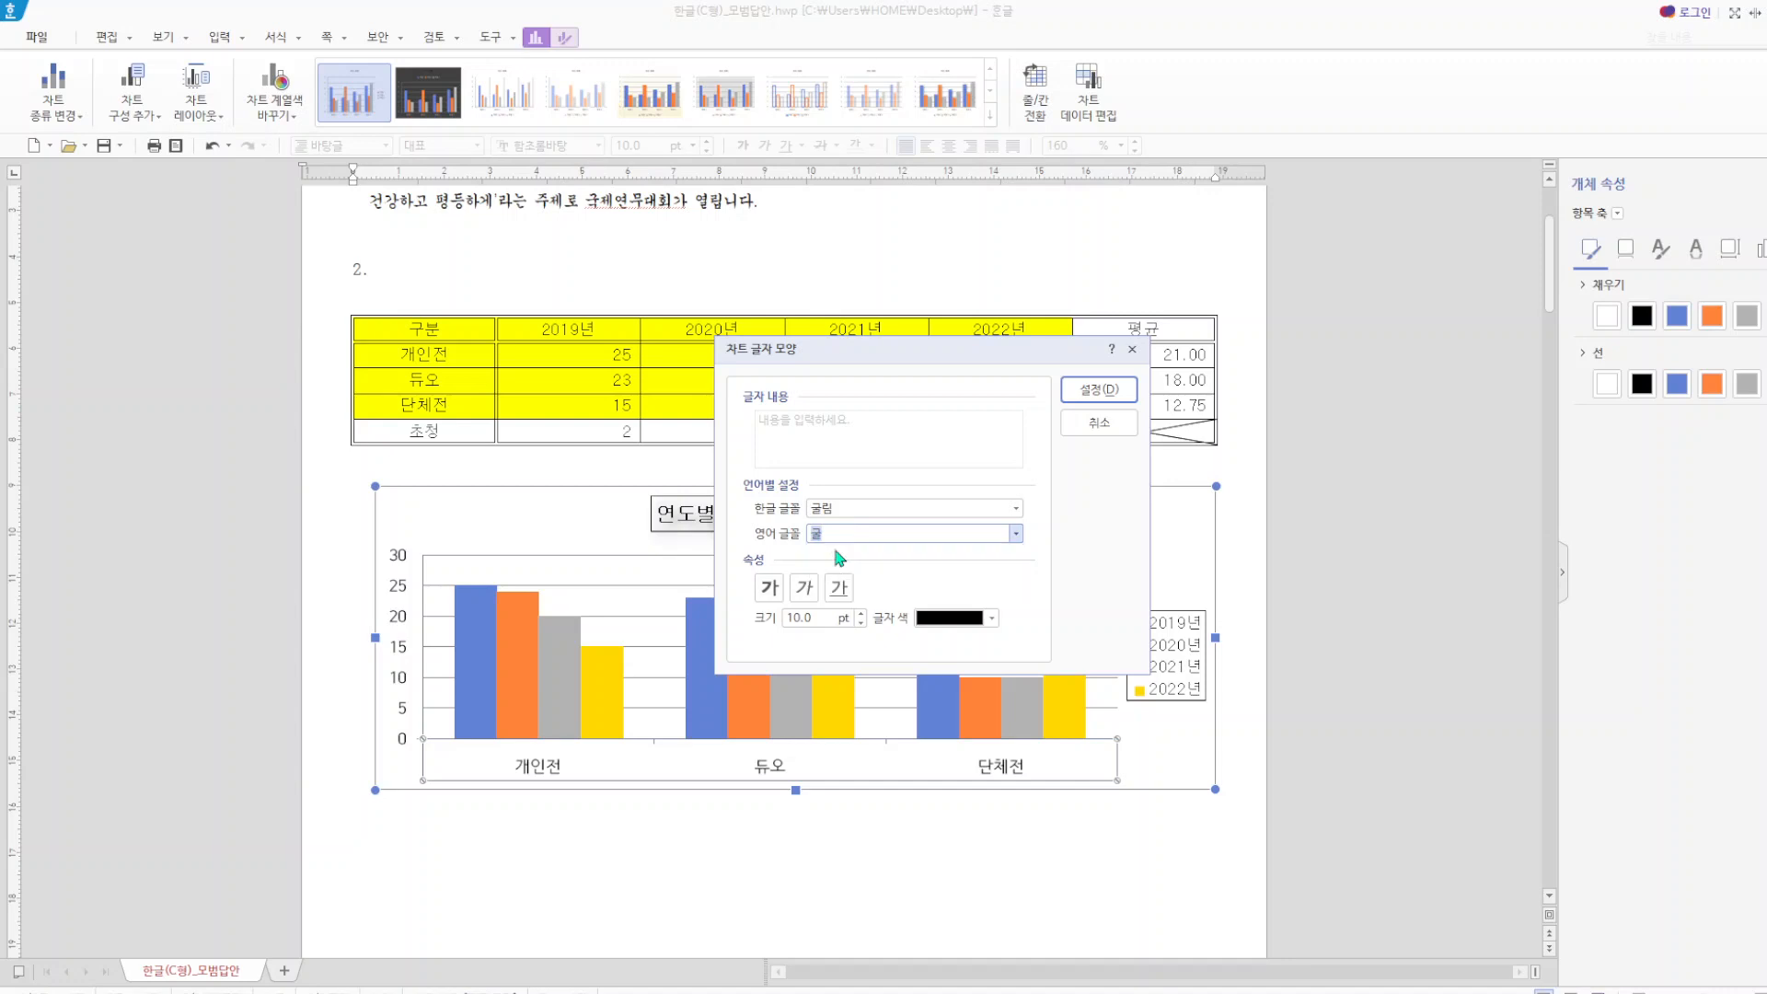
{"action": "left_click", "coordinate": [1097, 388]}
- Set the Korean and English fonts of the value axis labels to 굴림 and save the document
{"action": "left_click", "coordinate": [397, 588]}
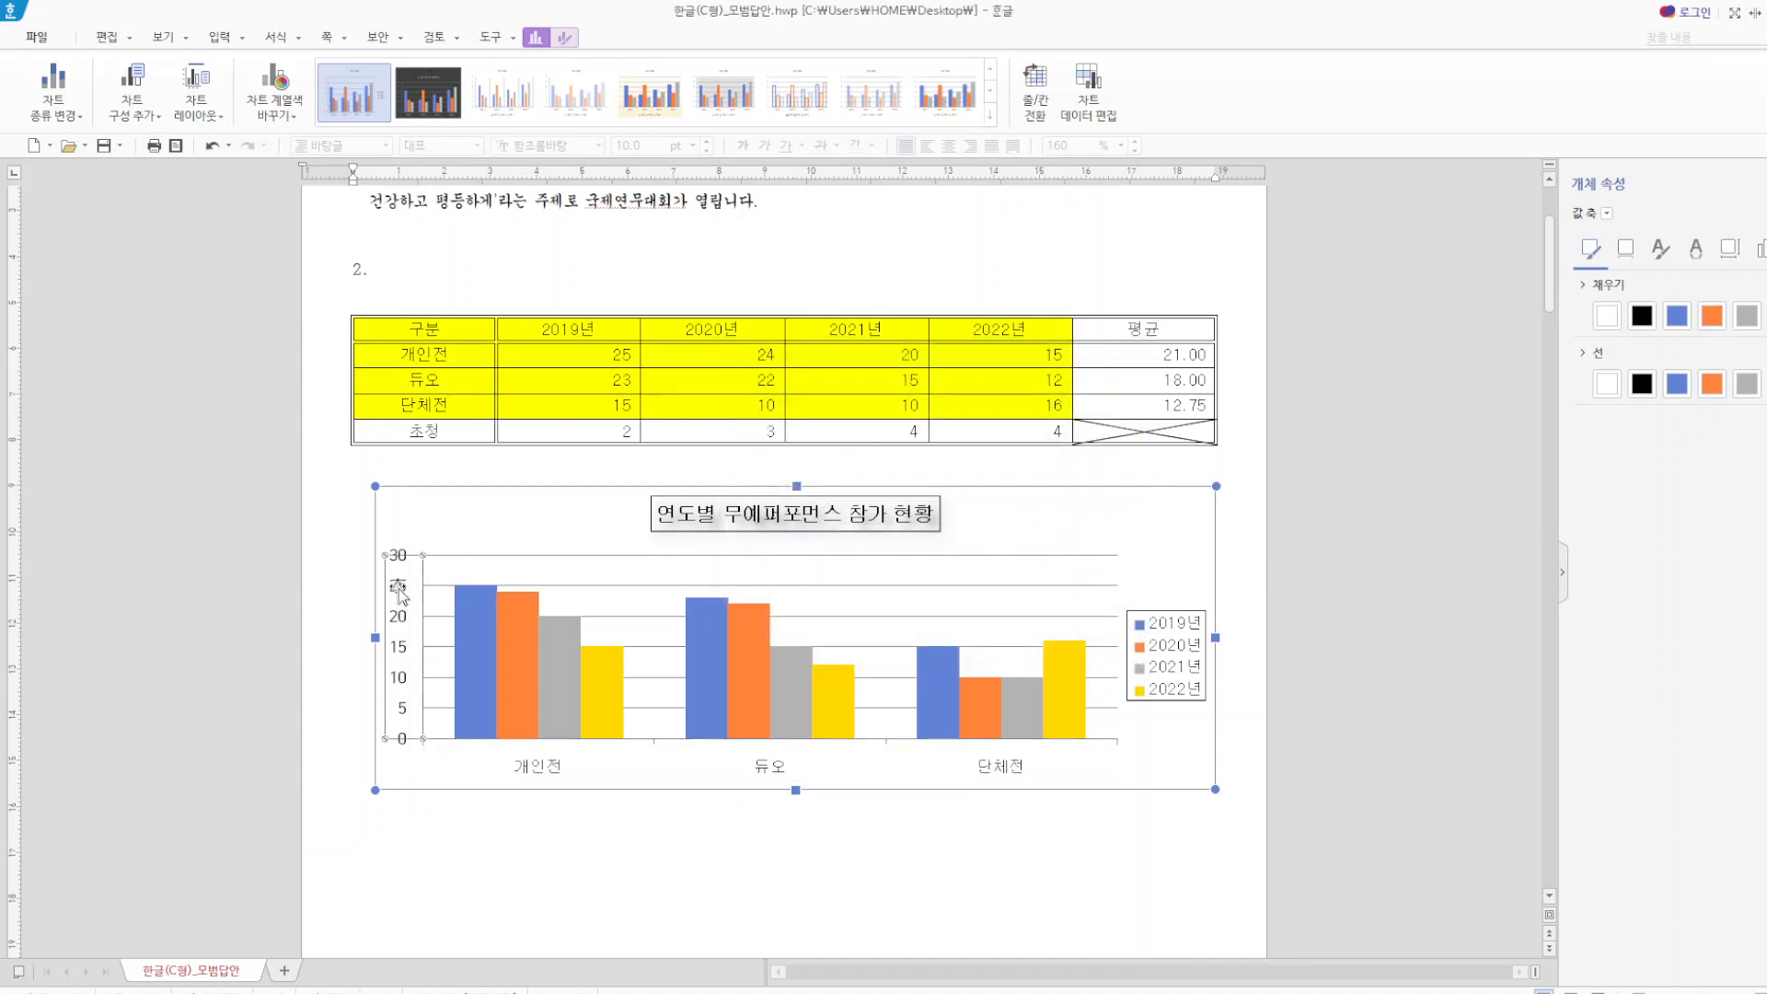
{"action": "right_click", "coordinate": [397, 593]}
{"action": "left_click", "coordinate": [508, 631]}
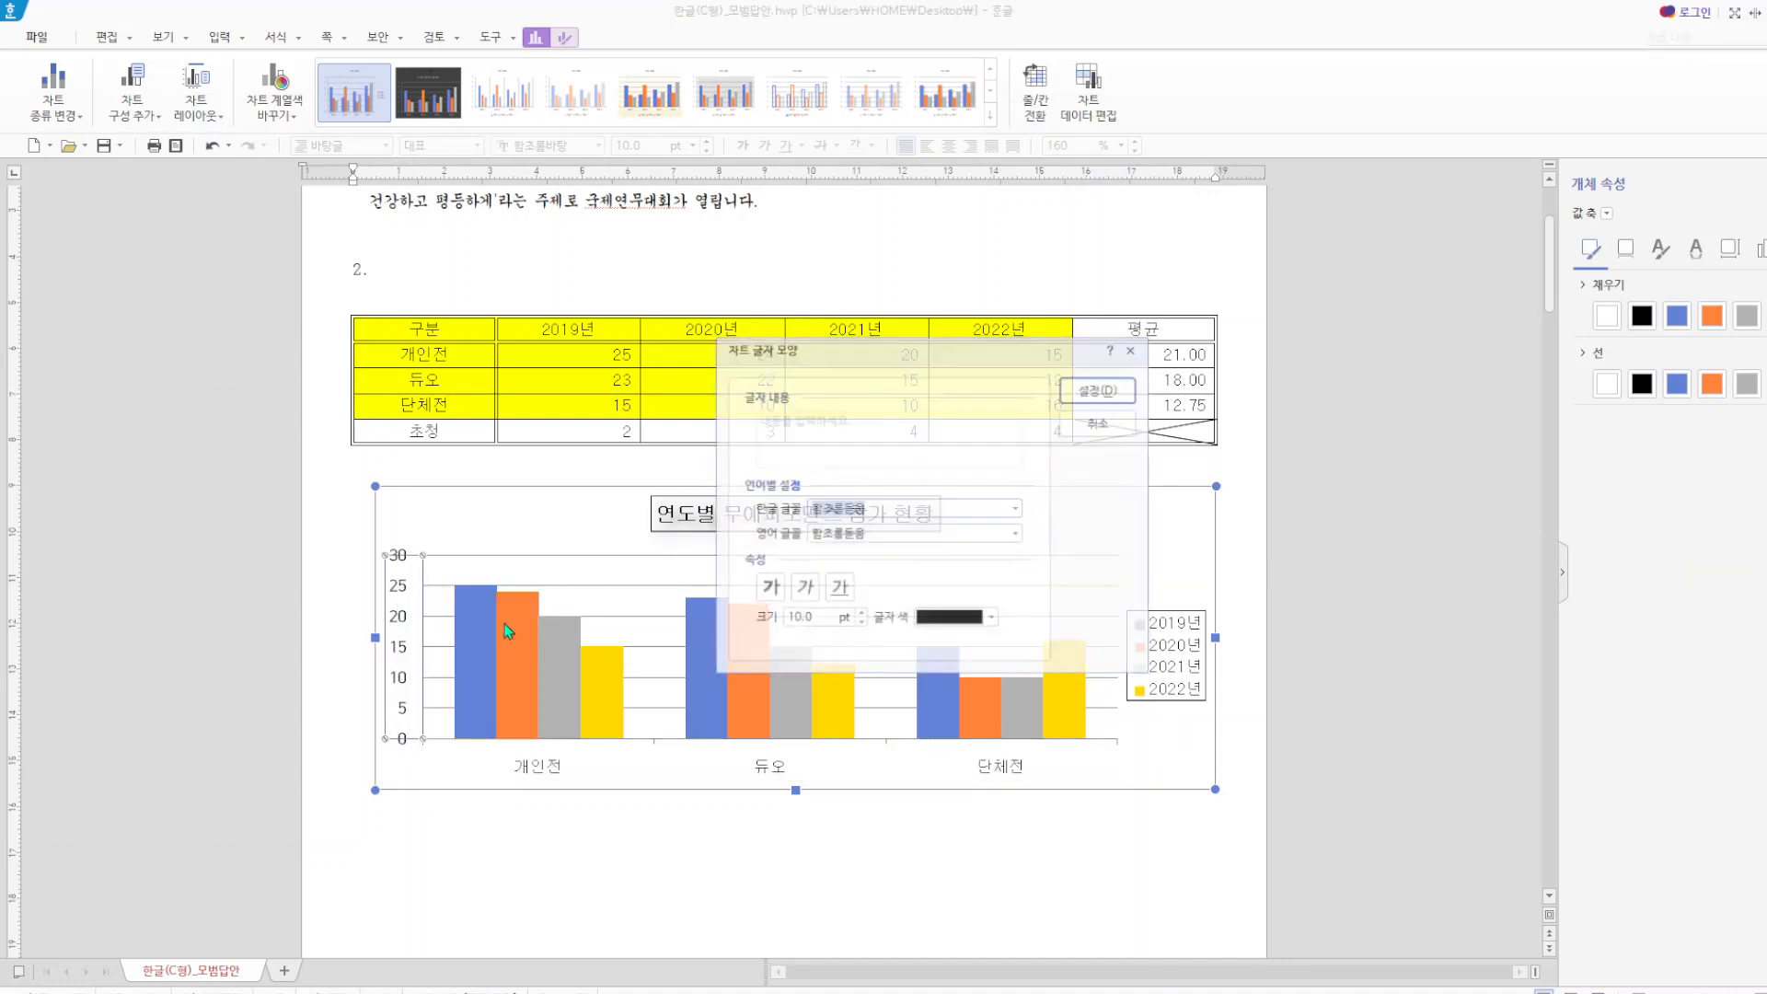
{"action": "type", "text": "굴림"}
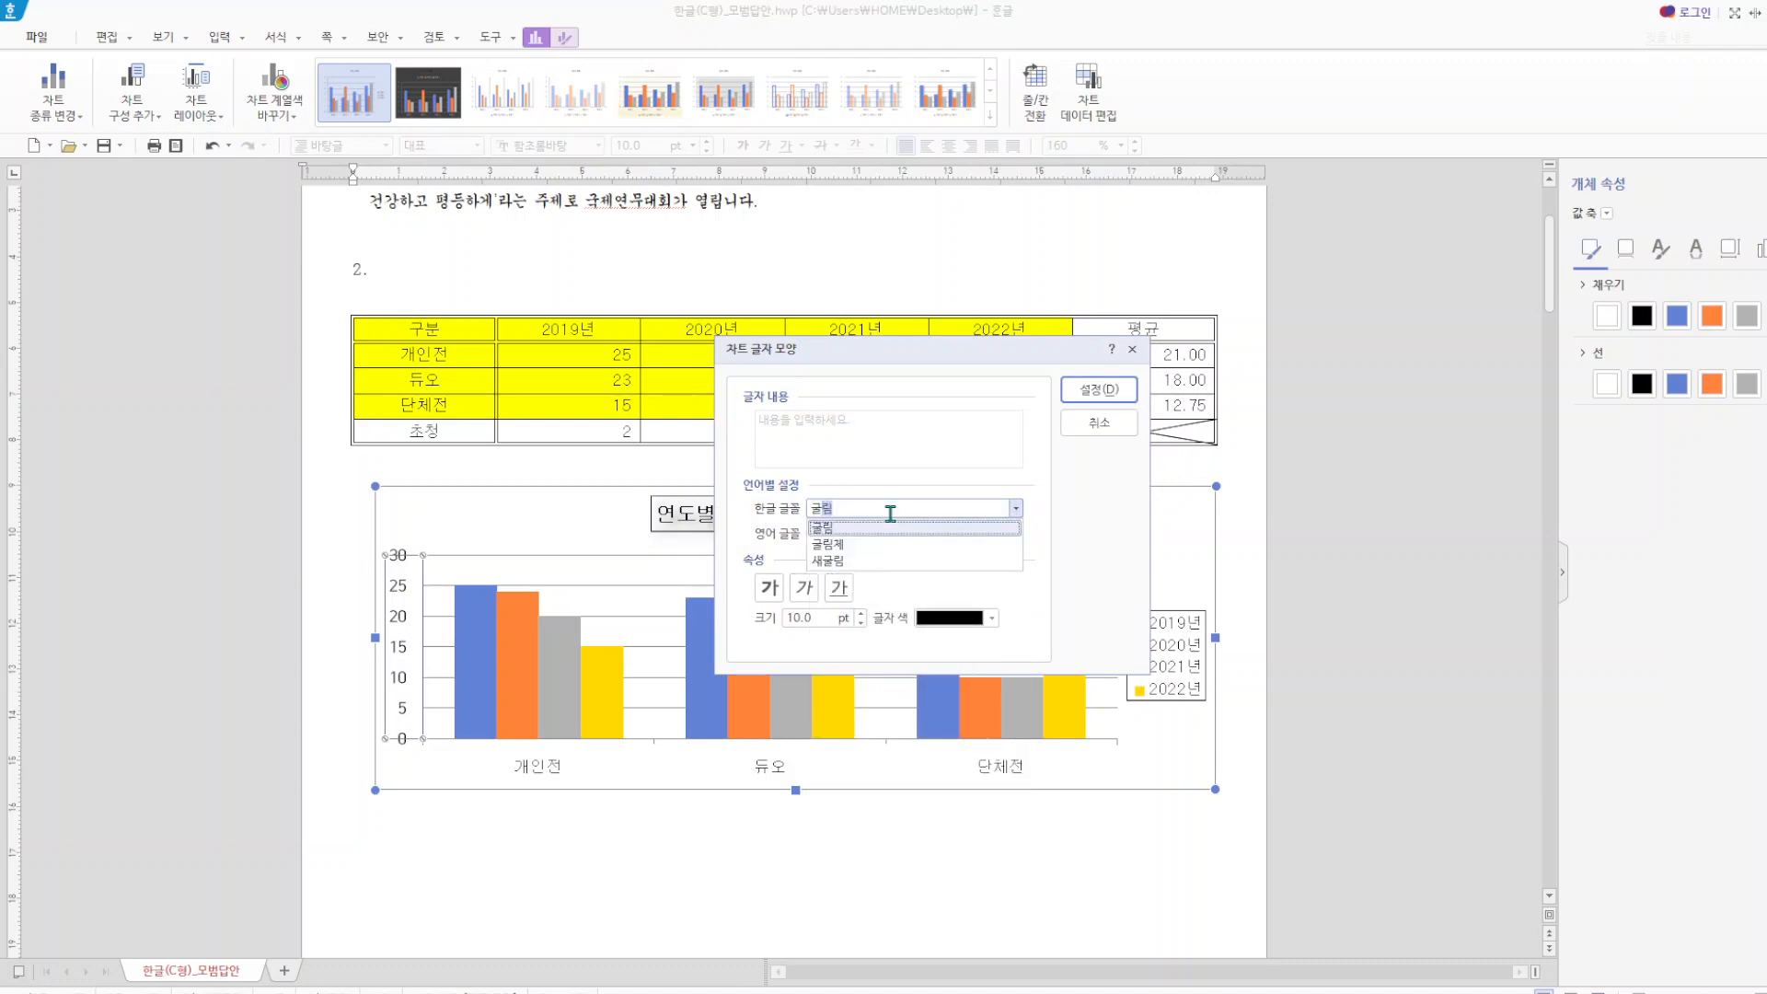
{"action": "key", "text": "Return"}
{"action": "key", "text": "Tab"}
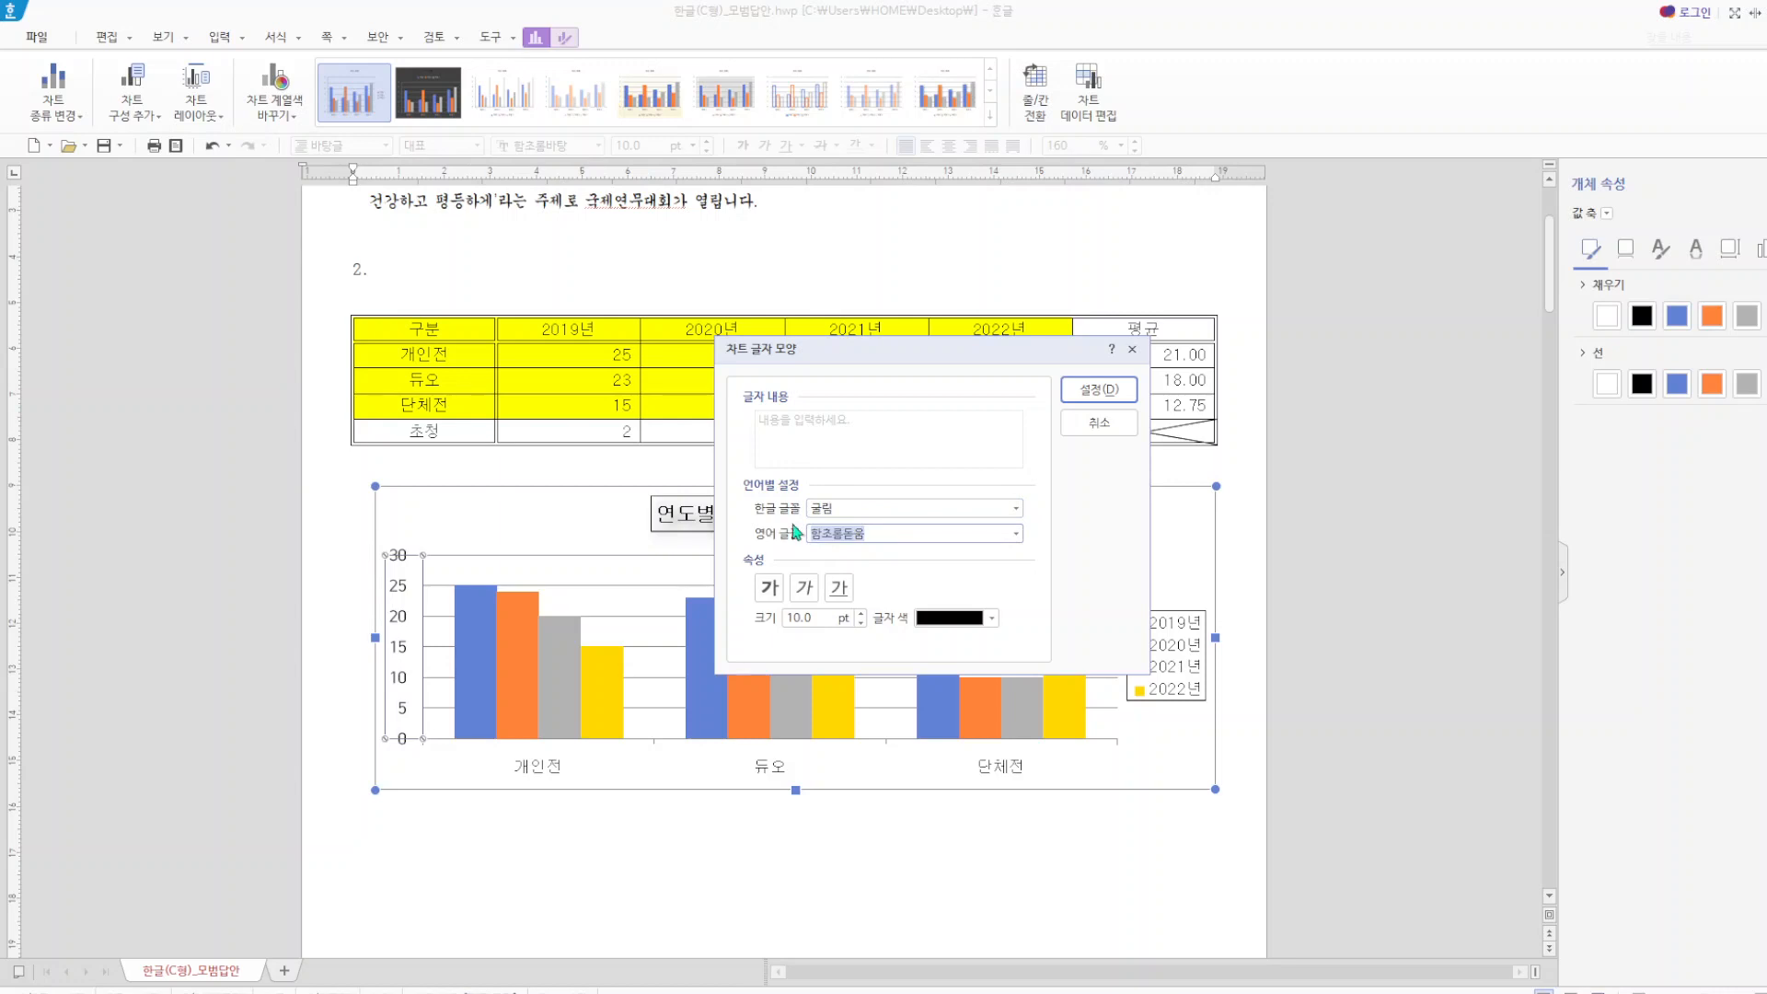
{"action": "type", "text": "굴"}
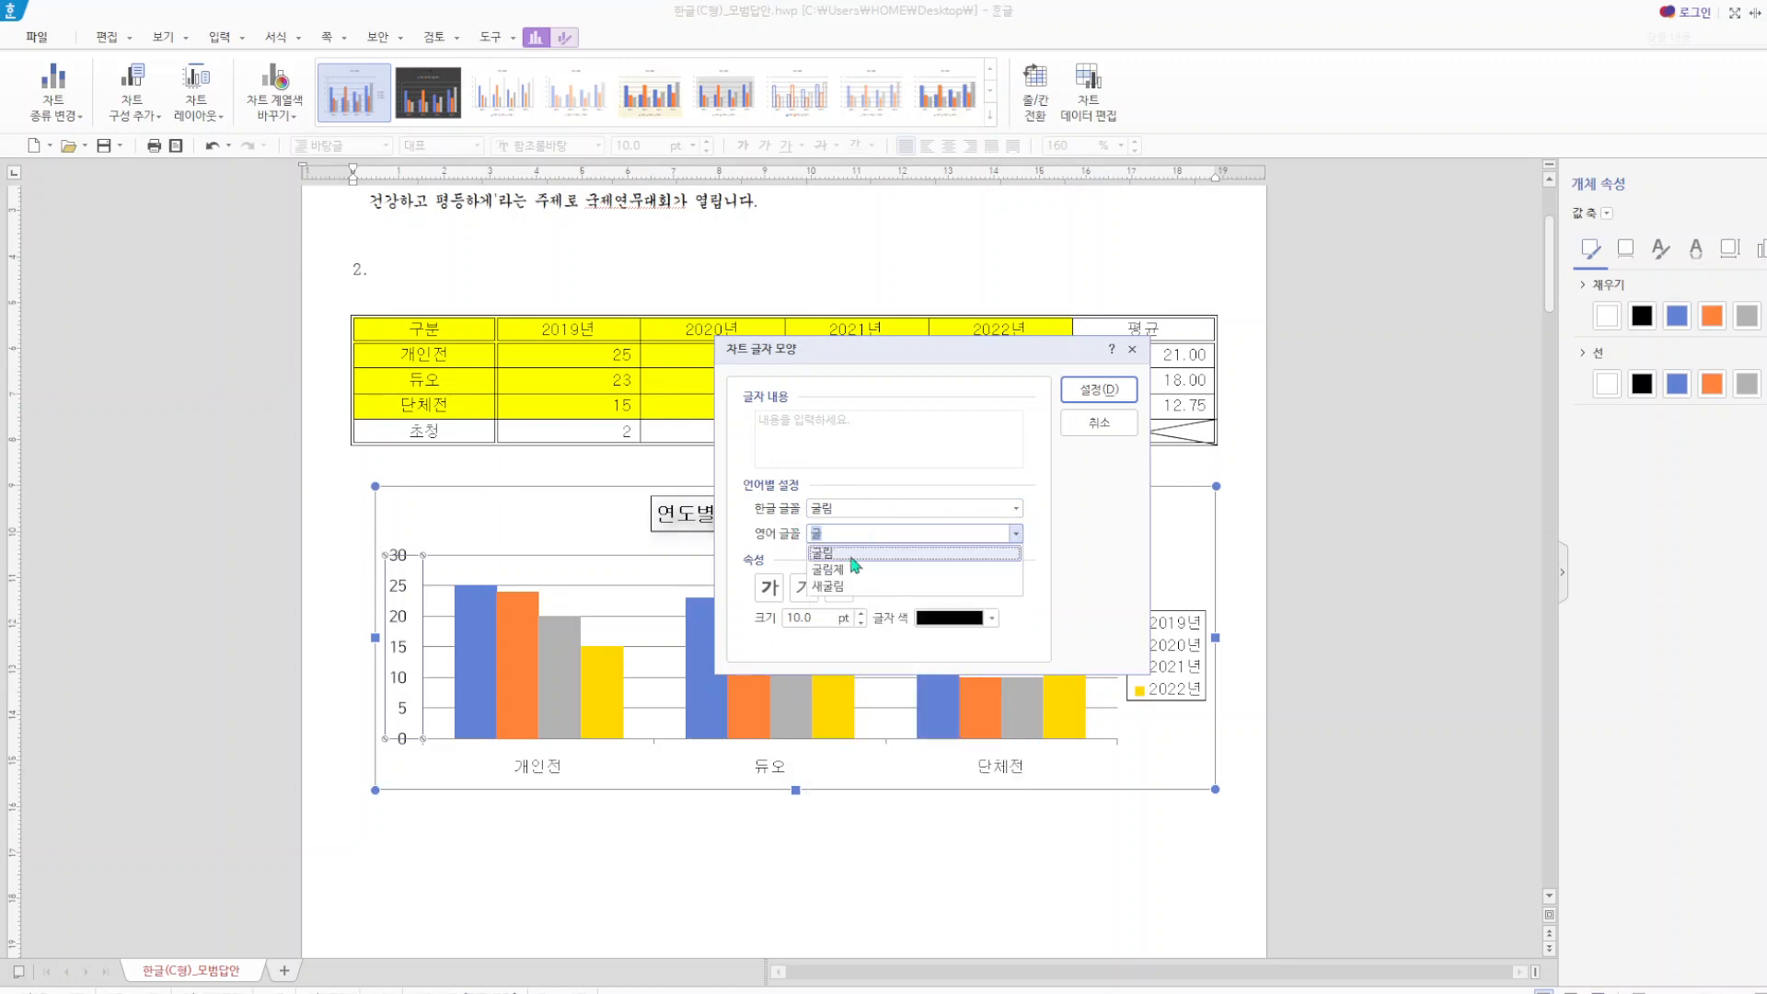
{"action": "key", "text": "Return"}
{"action": "left_click", "coordinate": [1095, 390]}
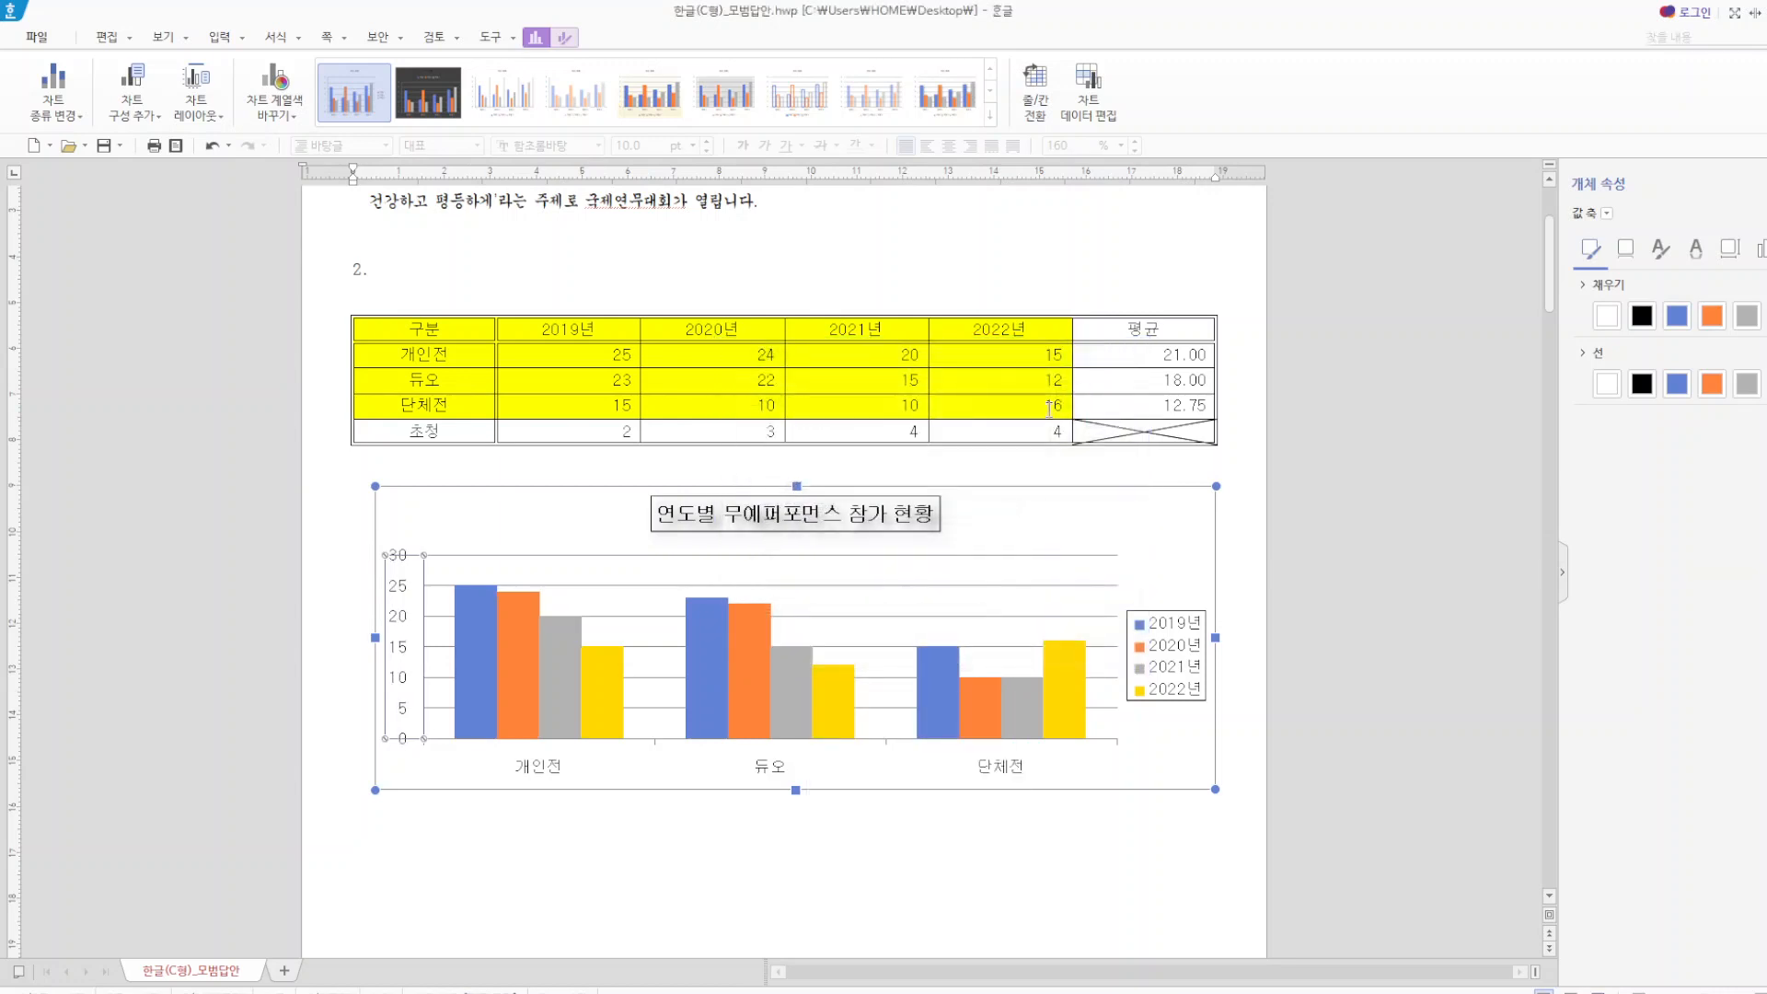
{"action": "left_click", "coordinate": [105, 147]}
- Add a vertical axis title to the chart's value axis and set its text to "(단위 : 팀)"
{"action": "left_click", "coordinate": [163, 115]}
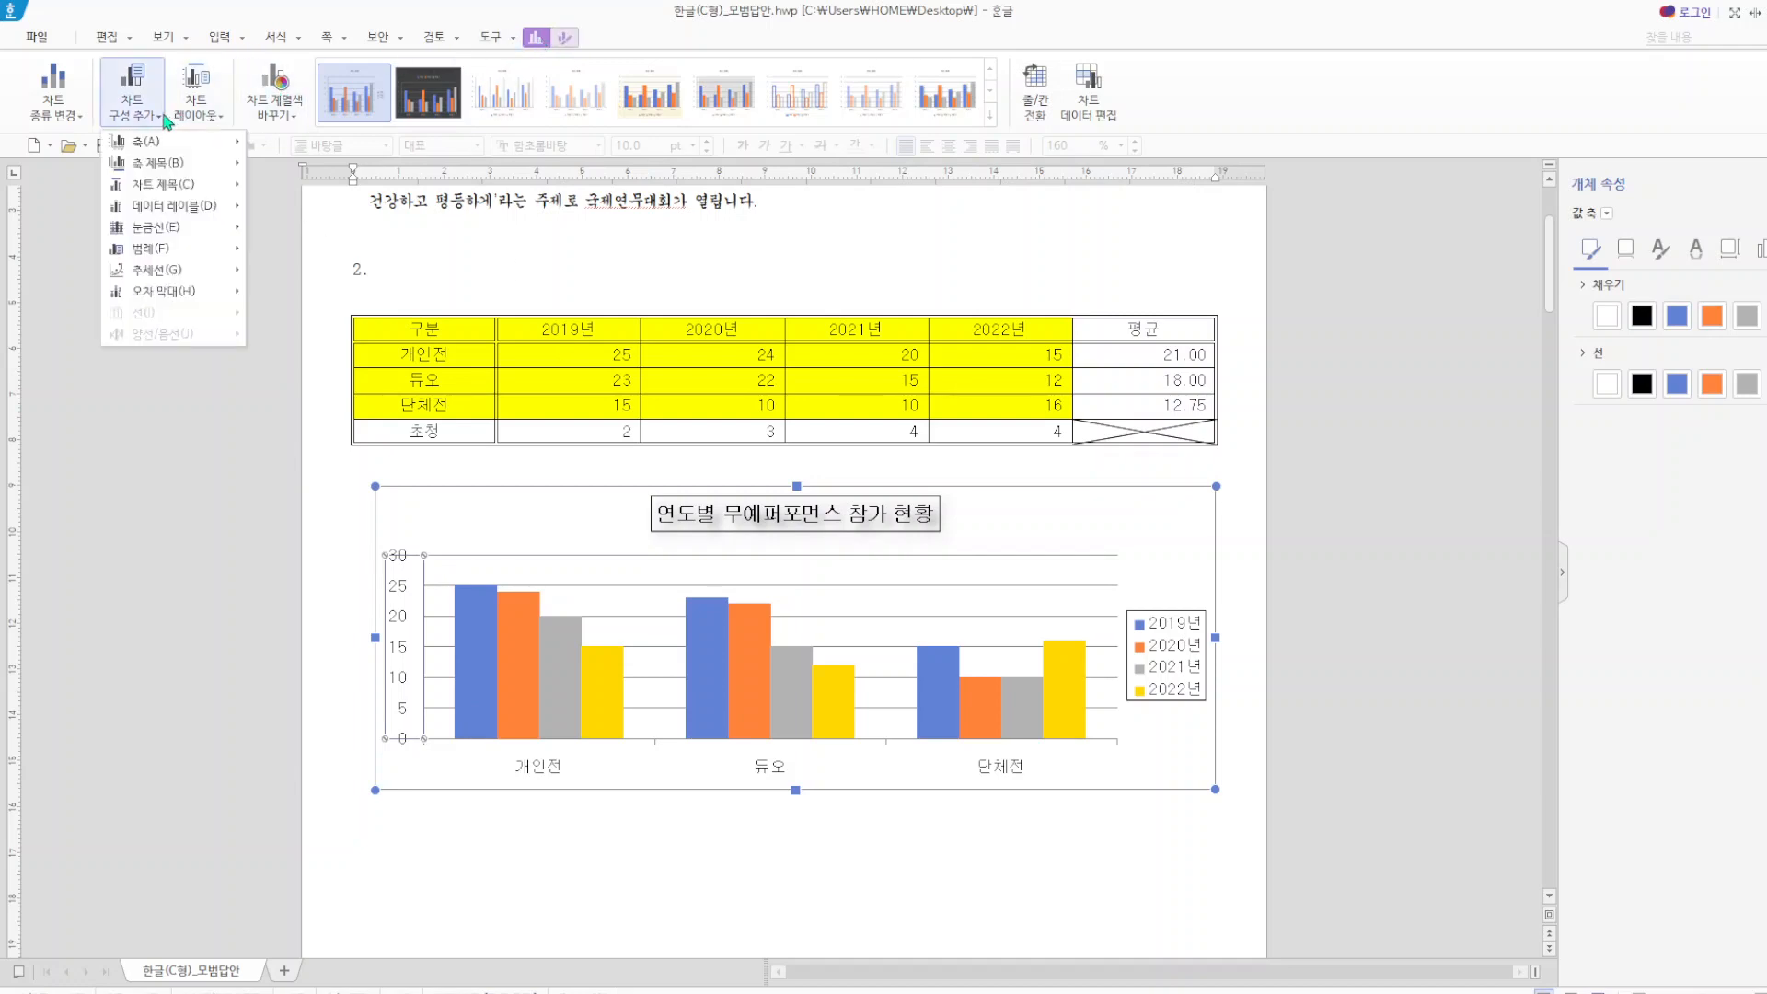
{"action": "mouse_move", "coordinate": [179, 163]}
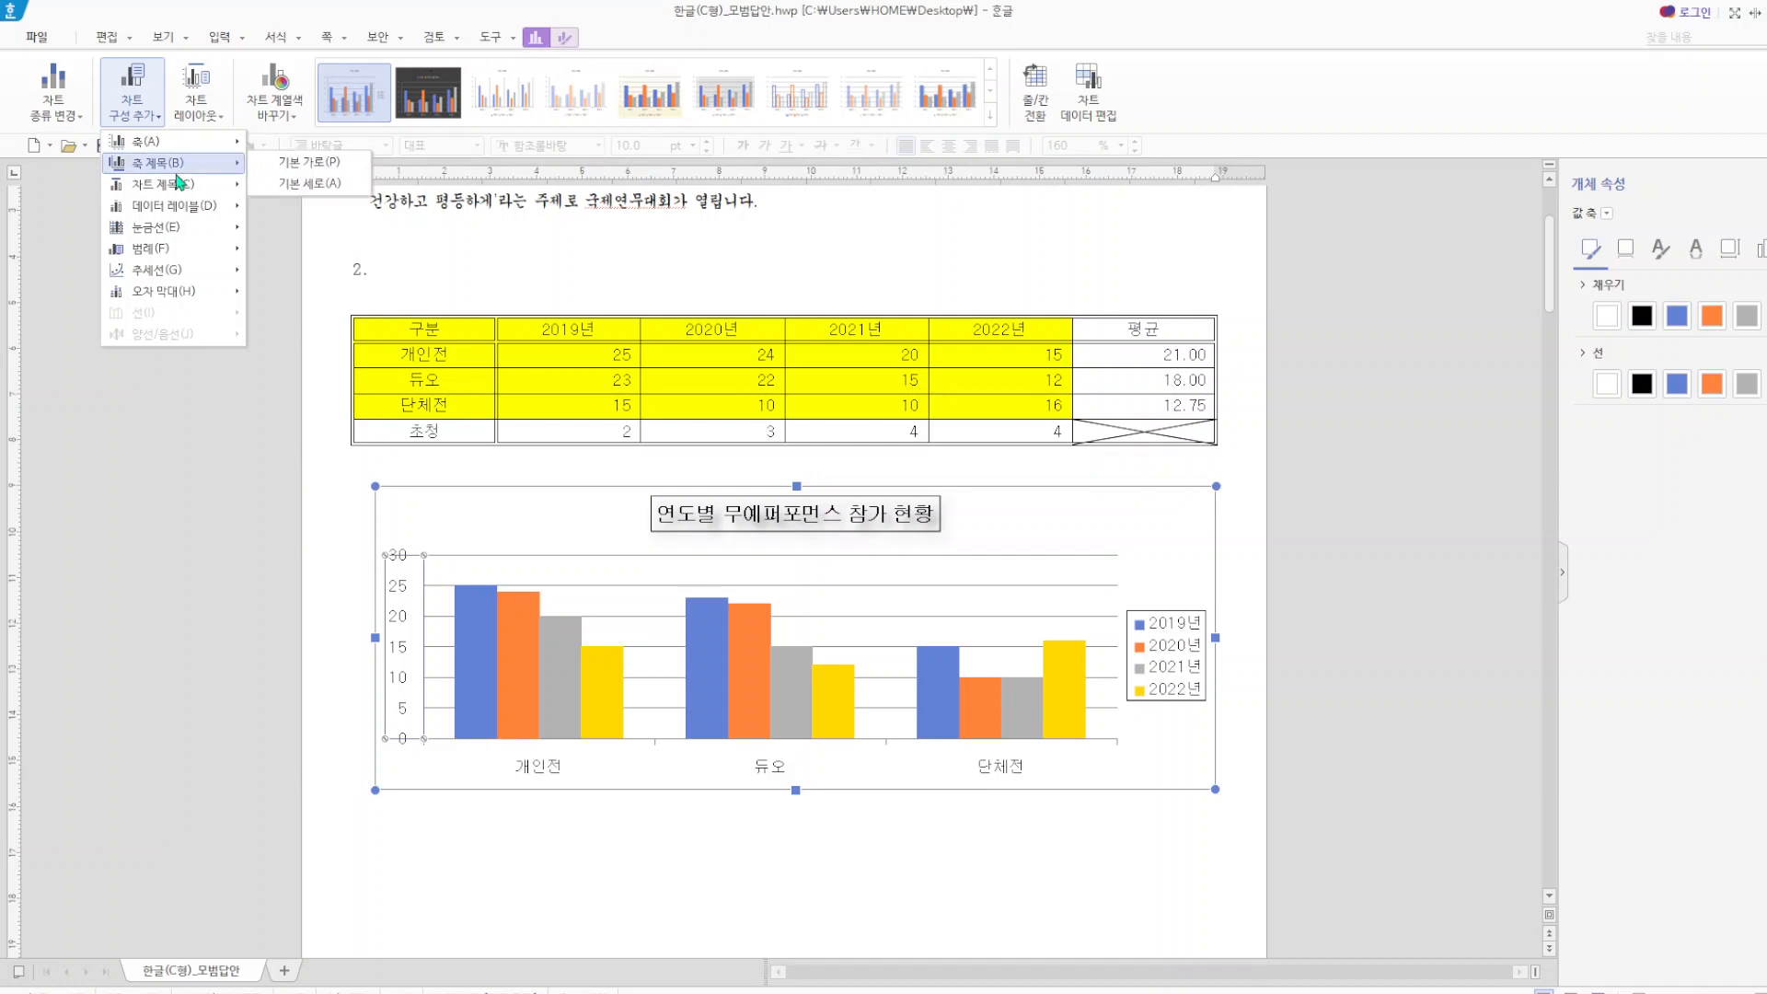
{"action": "left_click", "coordinate": [324, 189]}
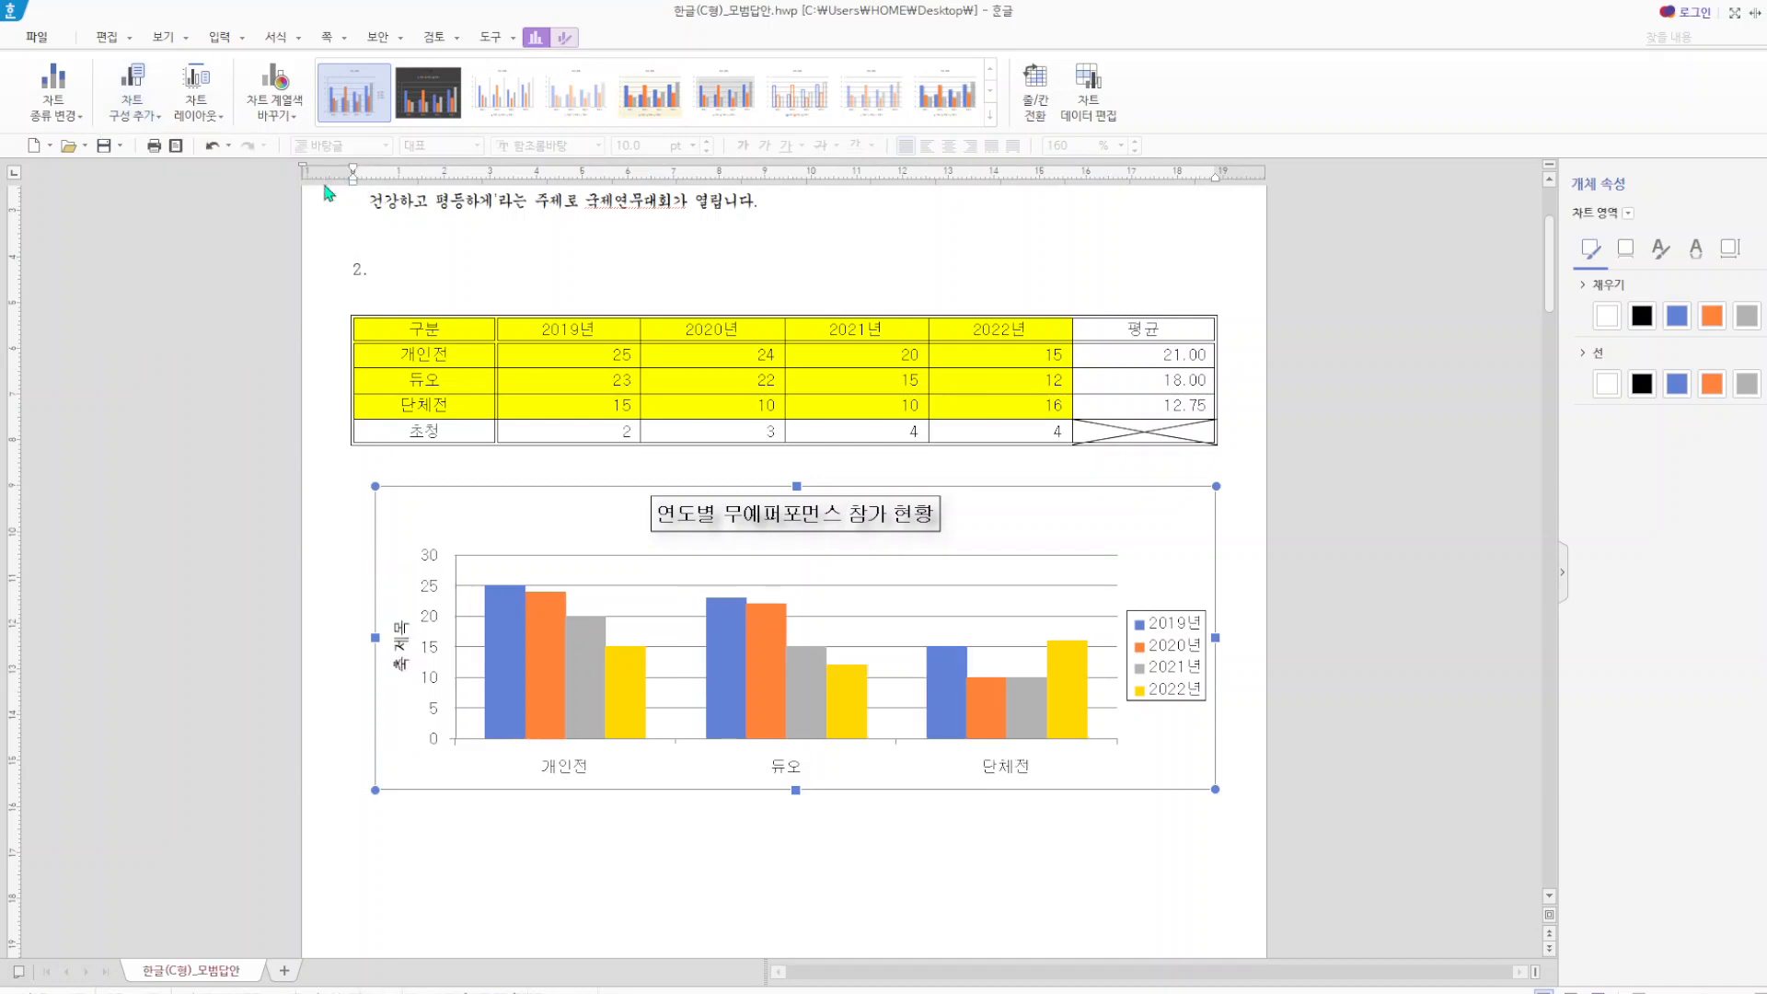
{"action": "left_click", "coordinate": [404, 644]}
{"action": "right_click", "coordinate": [404, 649]}
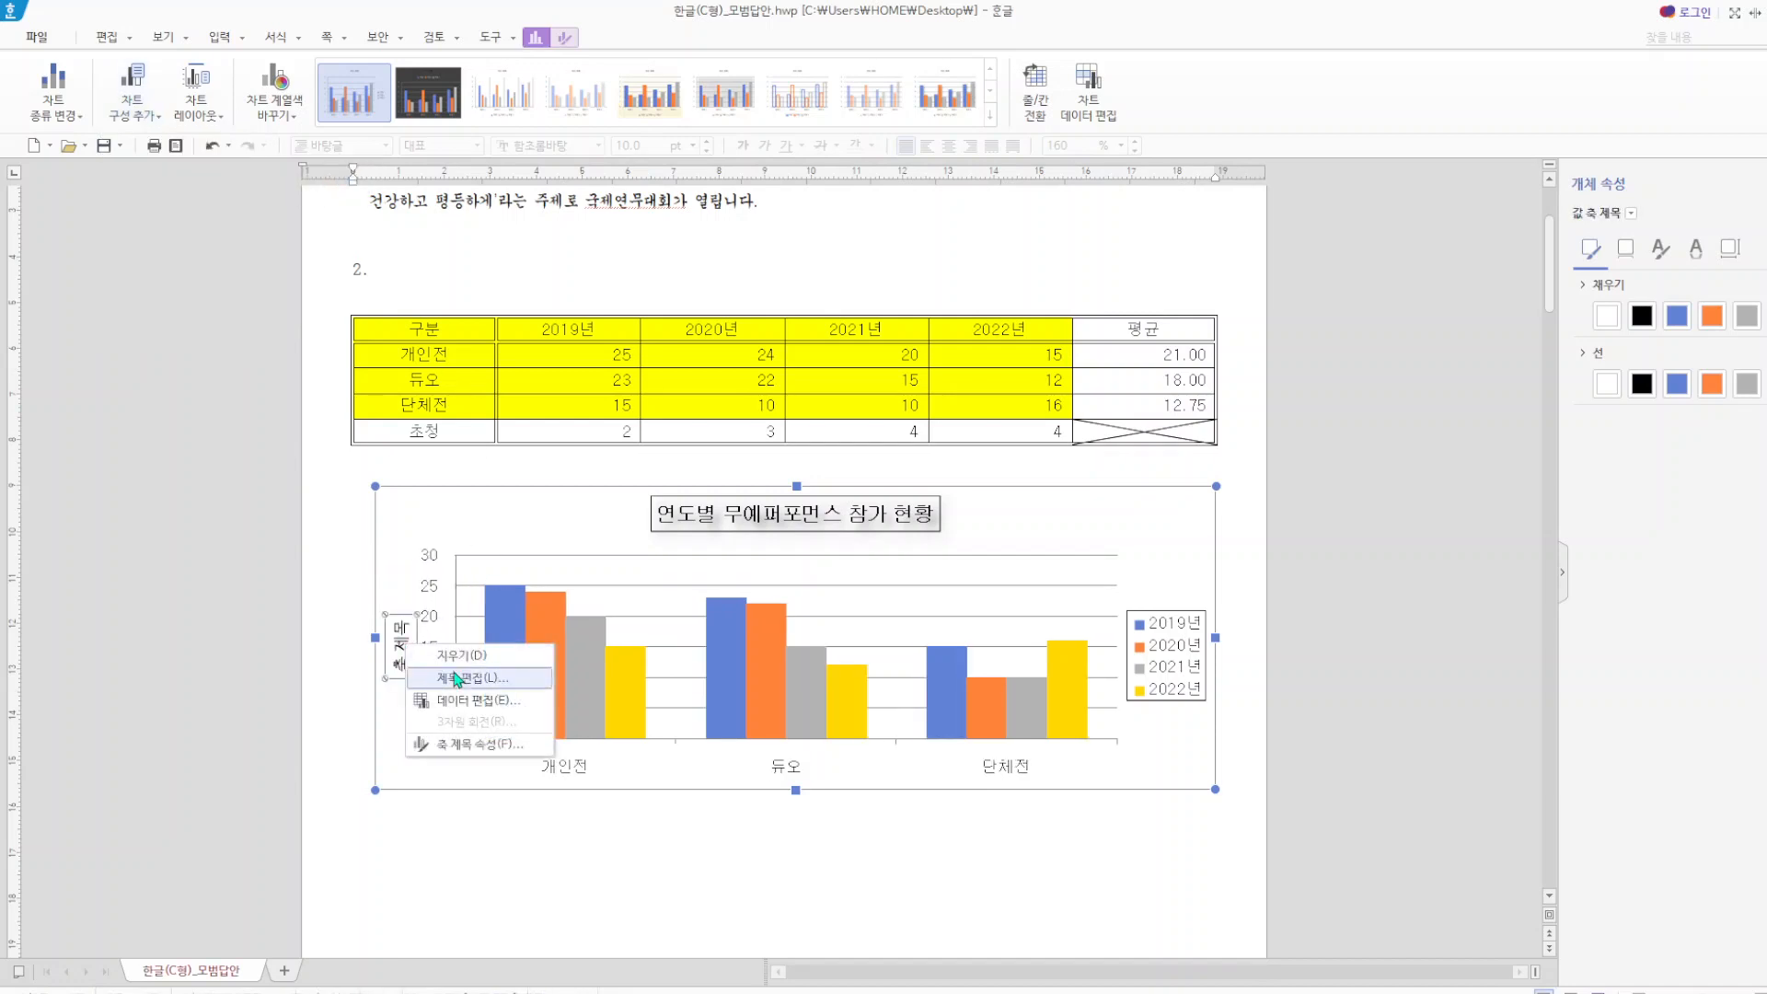
{"action": "left_click", "coordinate": [483, 678]}
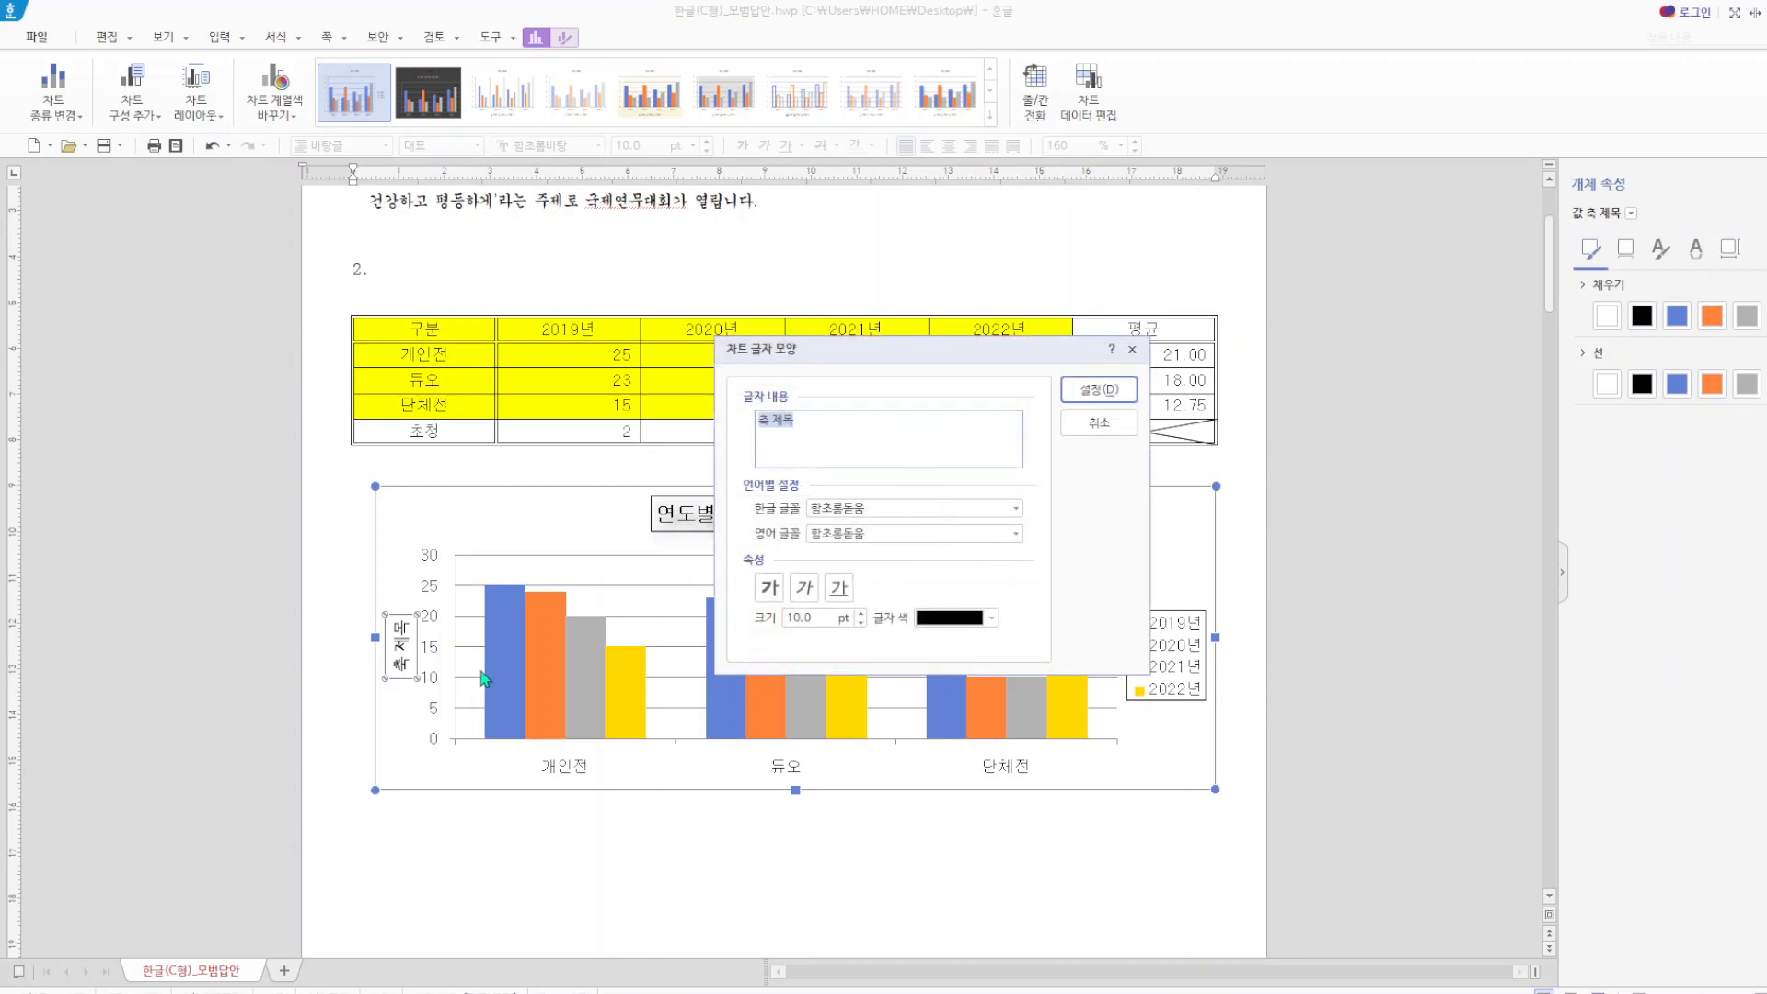
{"action": "key", "text": "BackSpace"}
{"action": "type", "text": "(단우"}
{"action": "left_click", "coordinate": [1101, 391]}
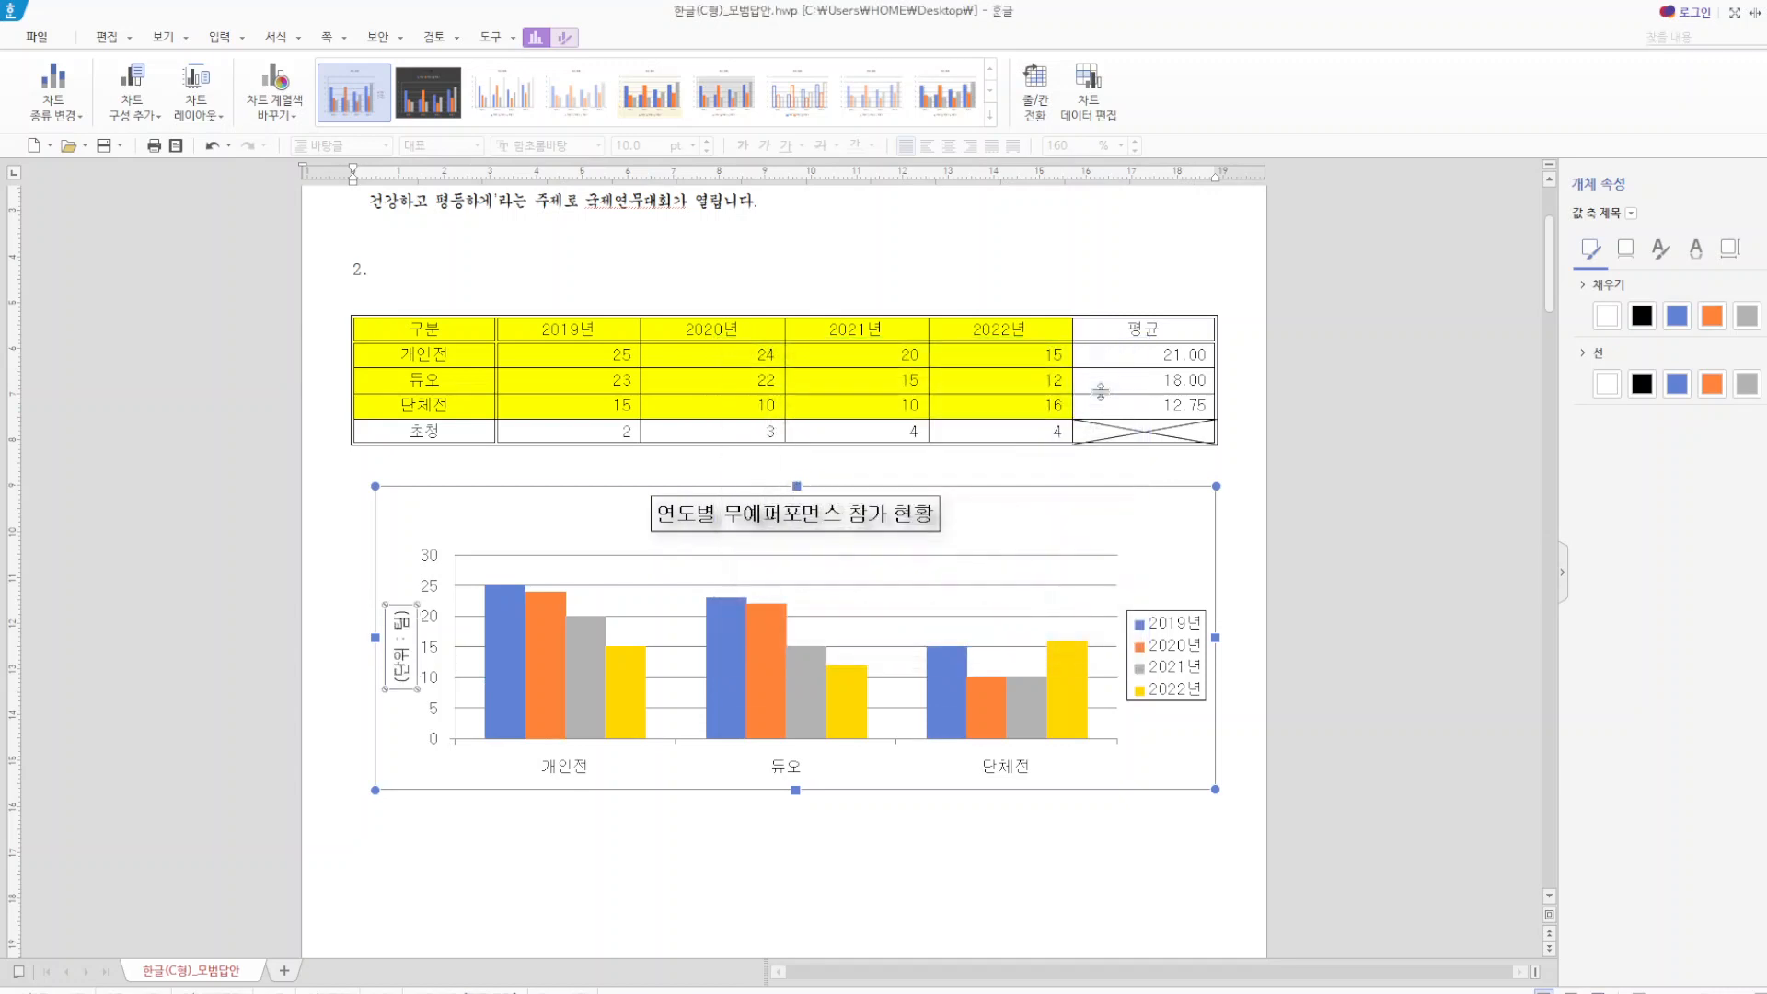
- Fix the value axis maximum at 30 and set its major unit to 10
{"action": "right_click", "coordinate": [436, 589]}
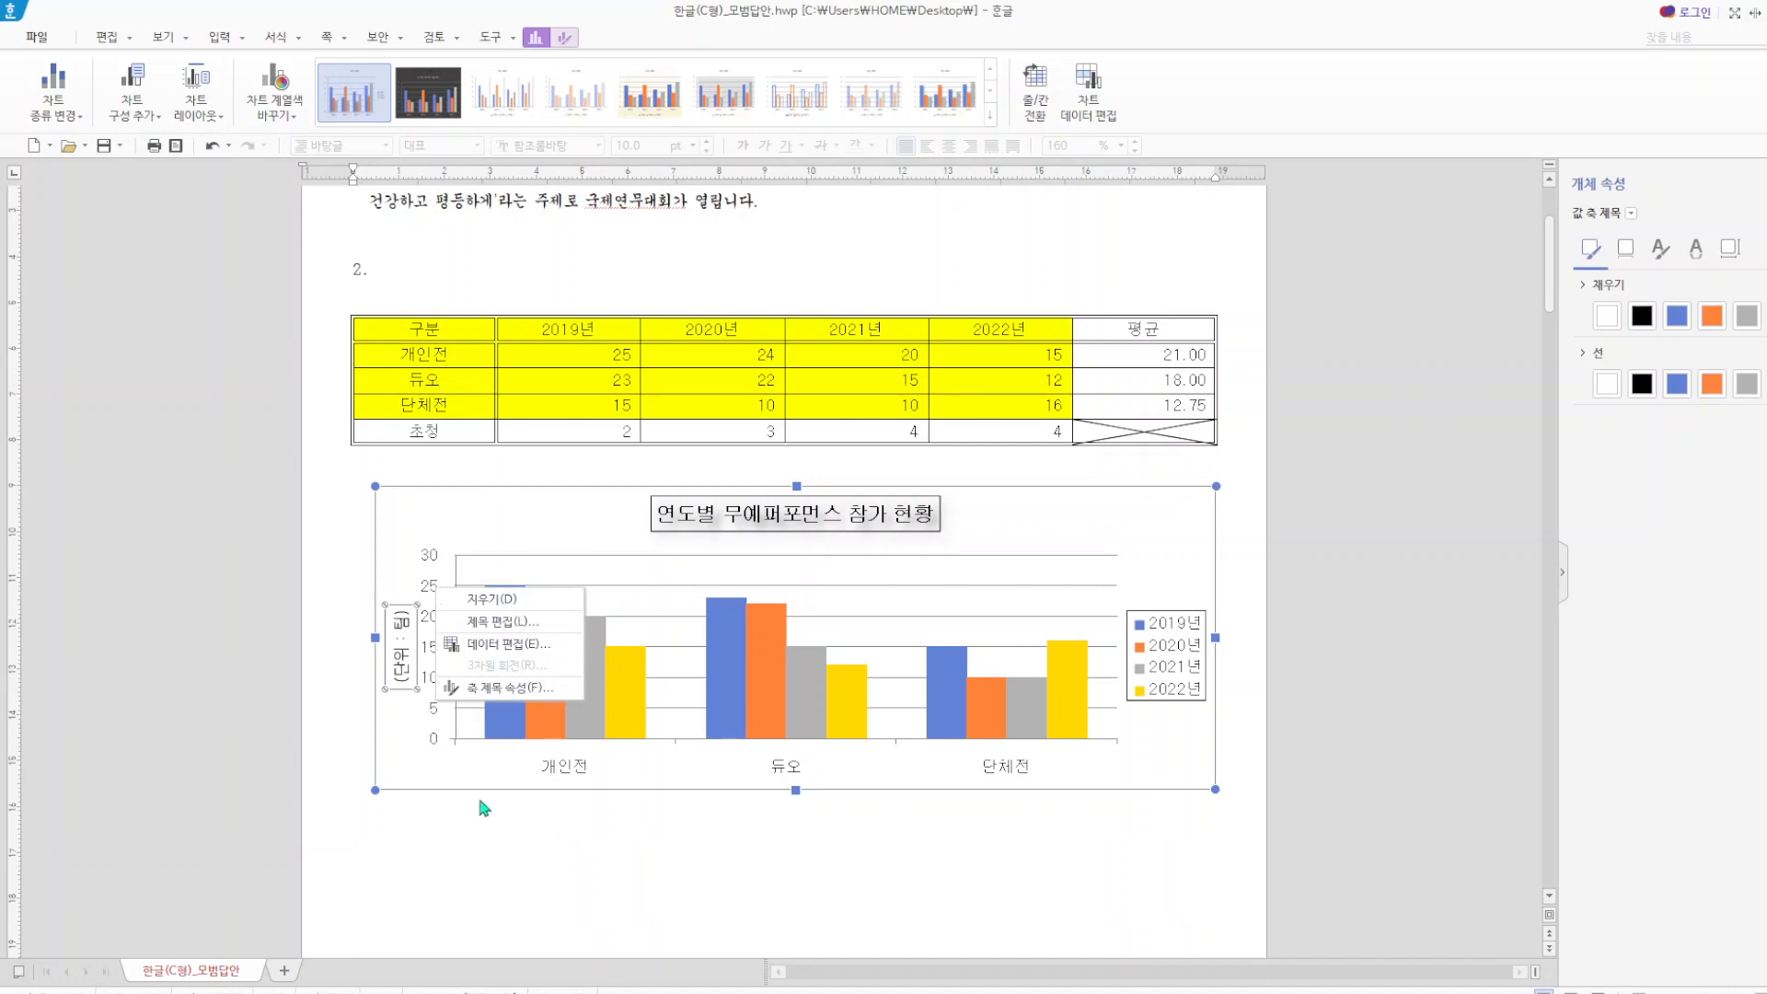
{"action": "left_click", "coordinate": [477, 689]}
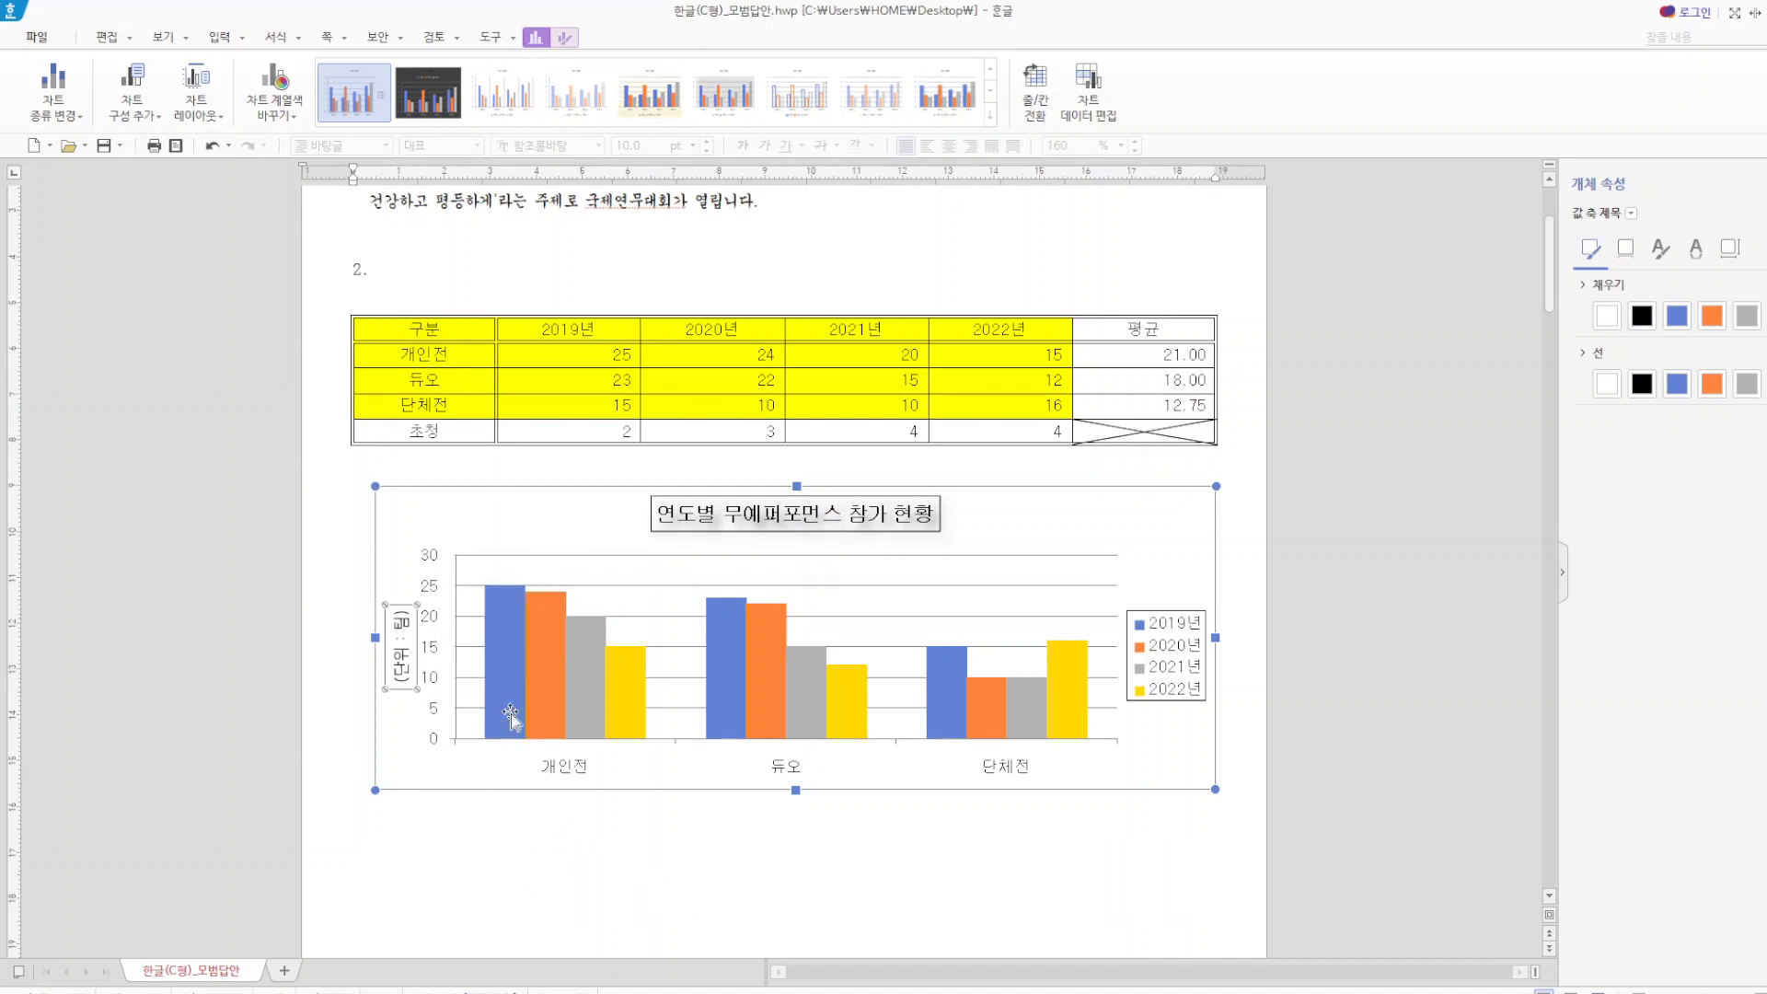
{"action": "left_click", "coordinate": [438, 622]}
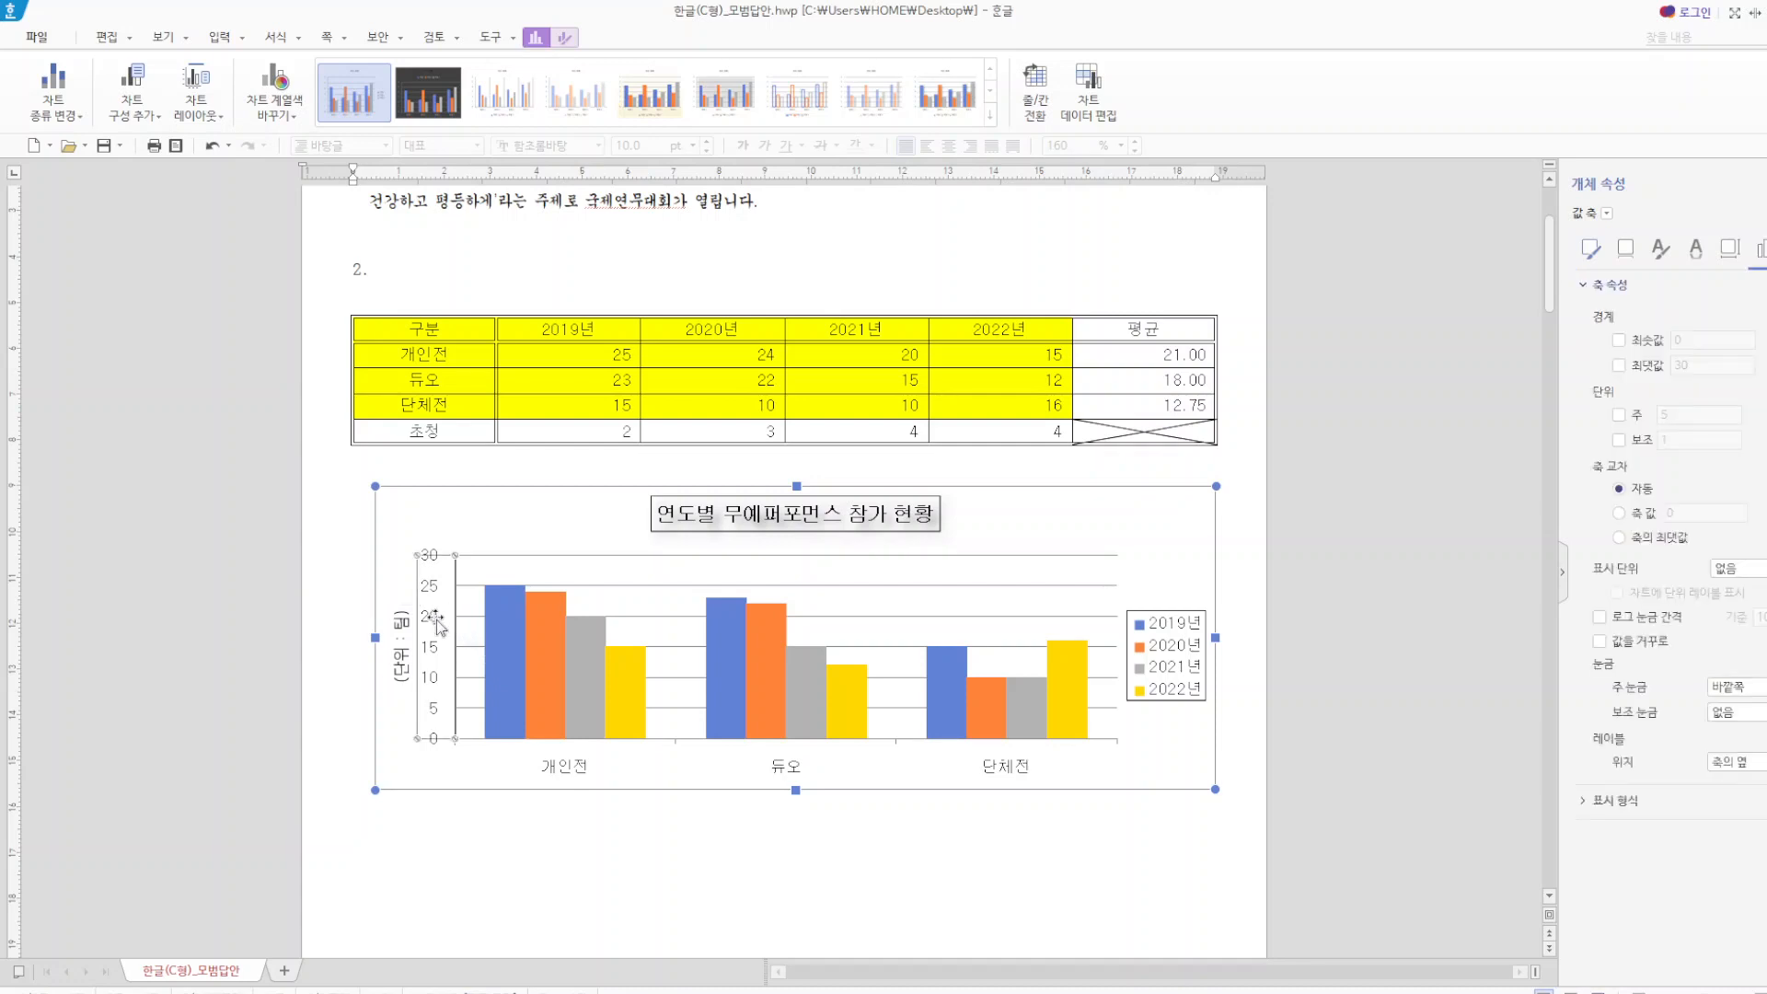
{"action": "right_click", "coordinate": [437, 624]}
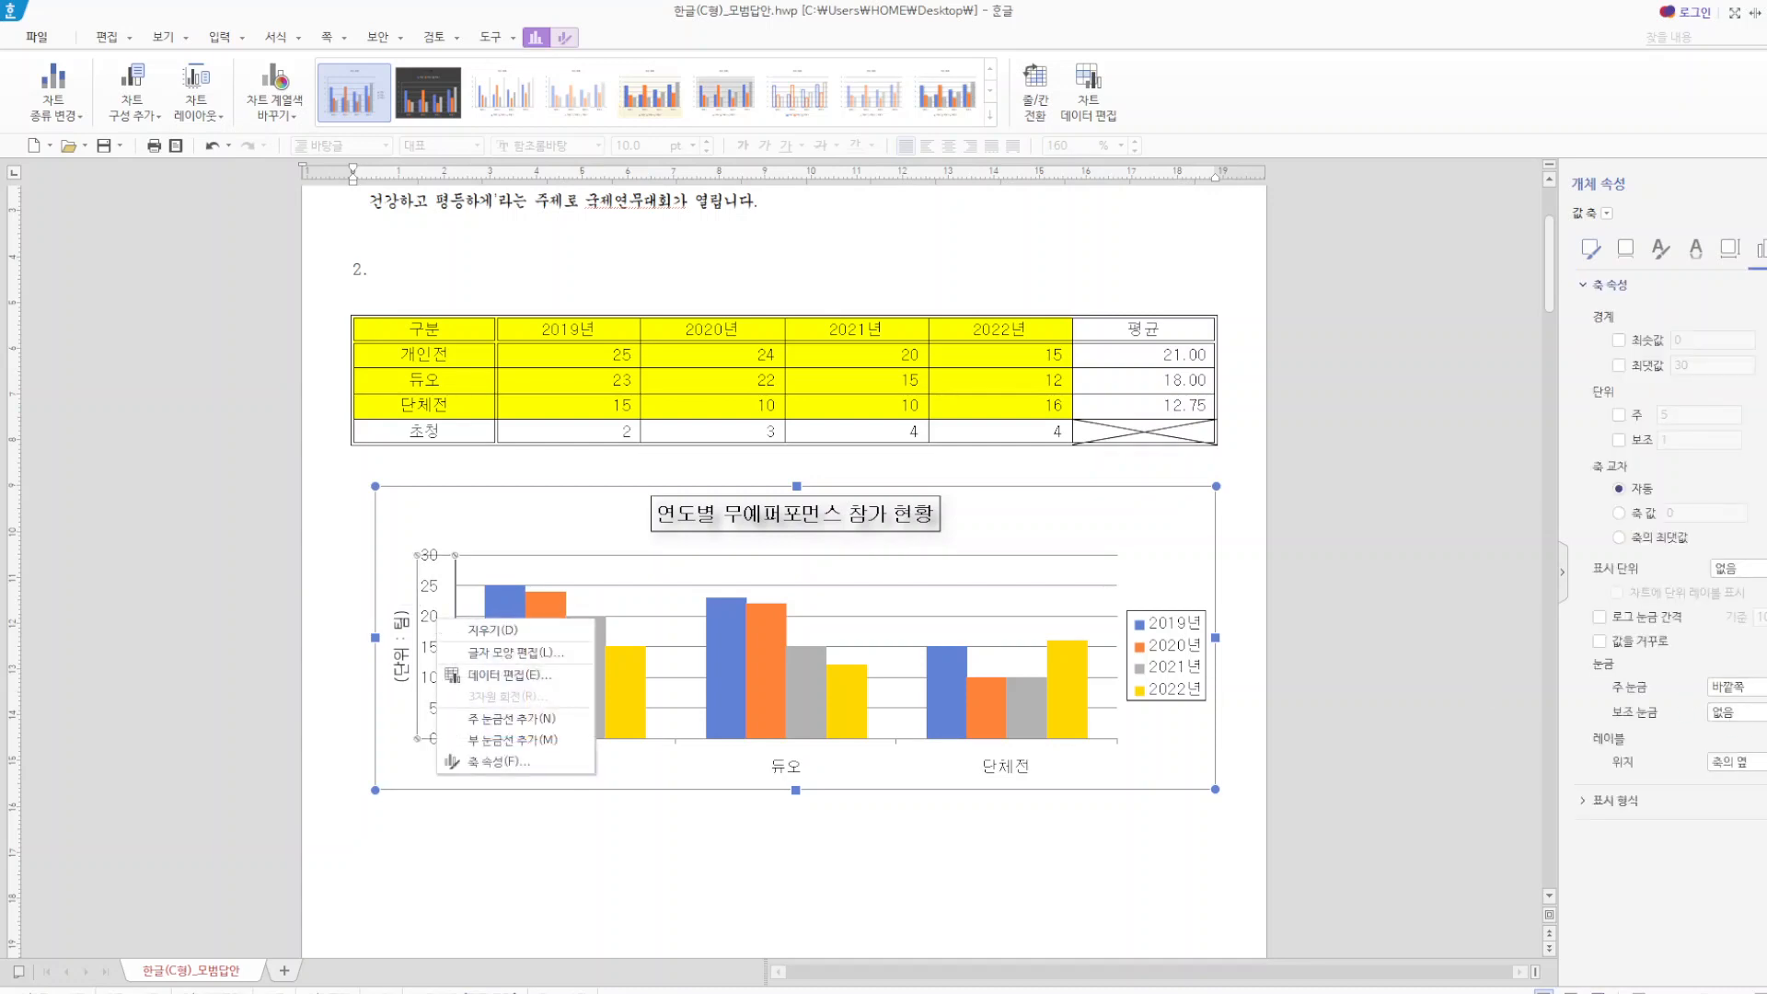
{"action": "left_click", "coordinate": [1618, 365]}
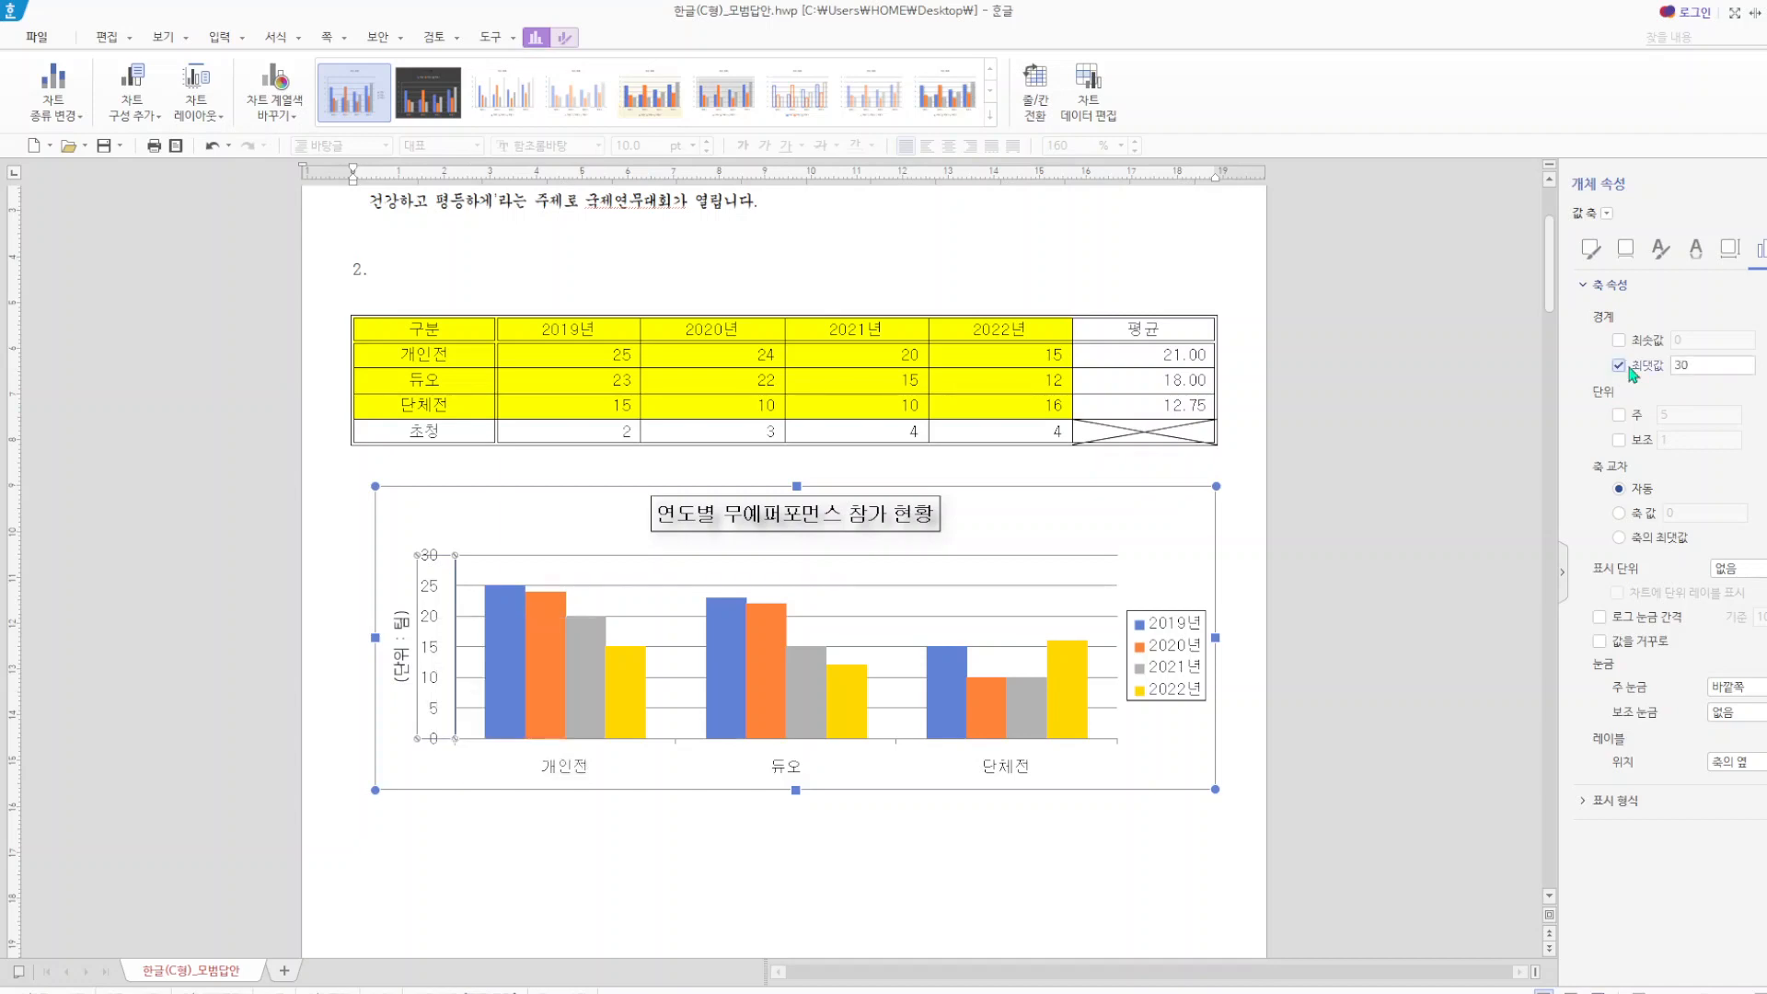
{"action": "left_click", "coordinate": [1618, 415]}
{"action": "left_click_drag", "start_coordinate": [1682, 415], "coordinate": [1654, 421]}
{"action": "type", "text": "10"}
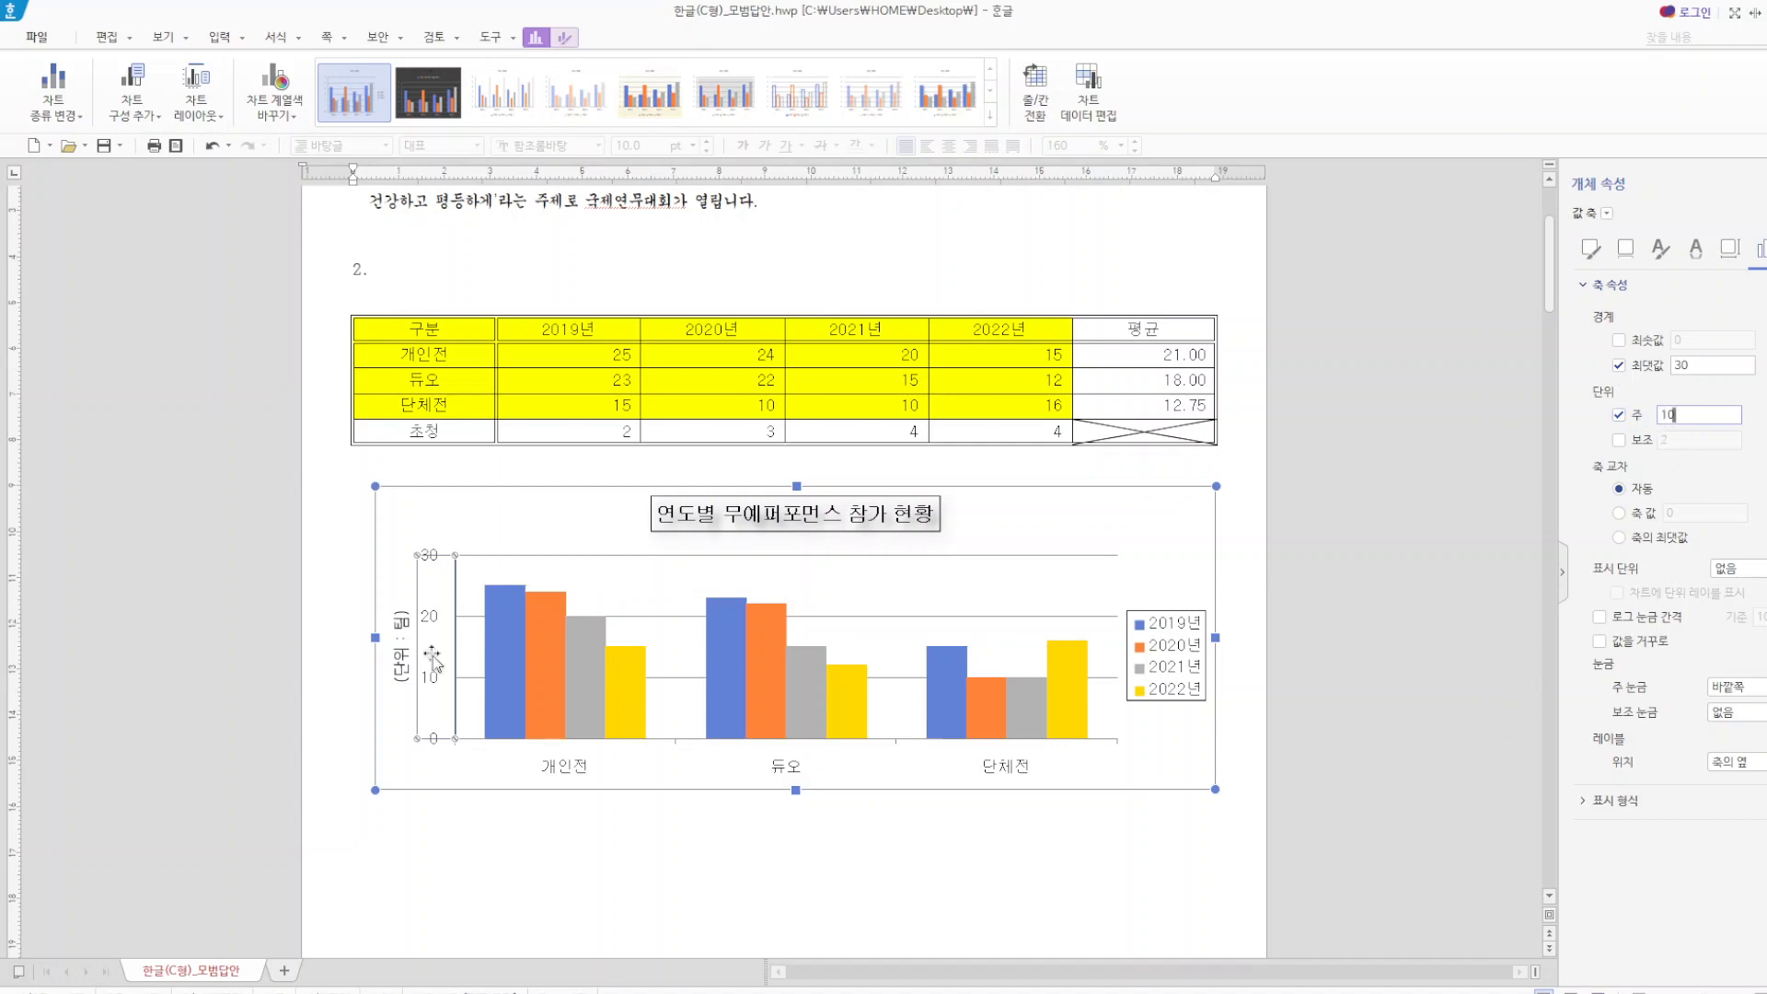
- Set both the Korean and English fonts of the value axis title "(단위 : 팀)" to 굴림
{"action": "left_click", "coordinate": [402, 658]}
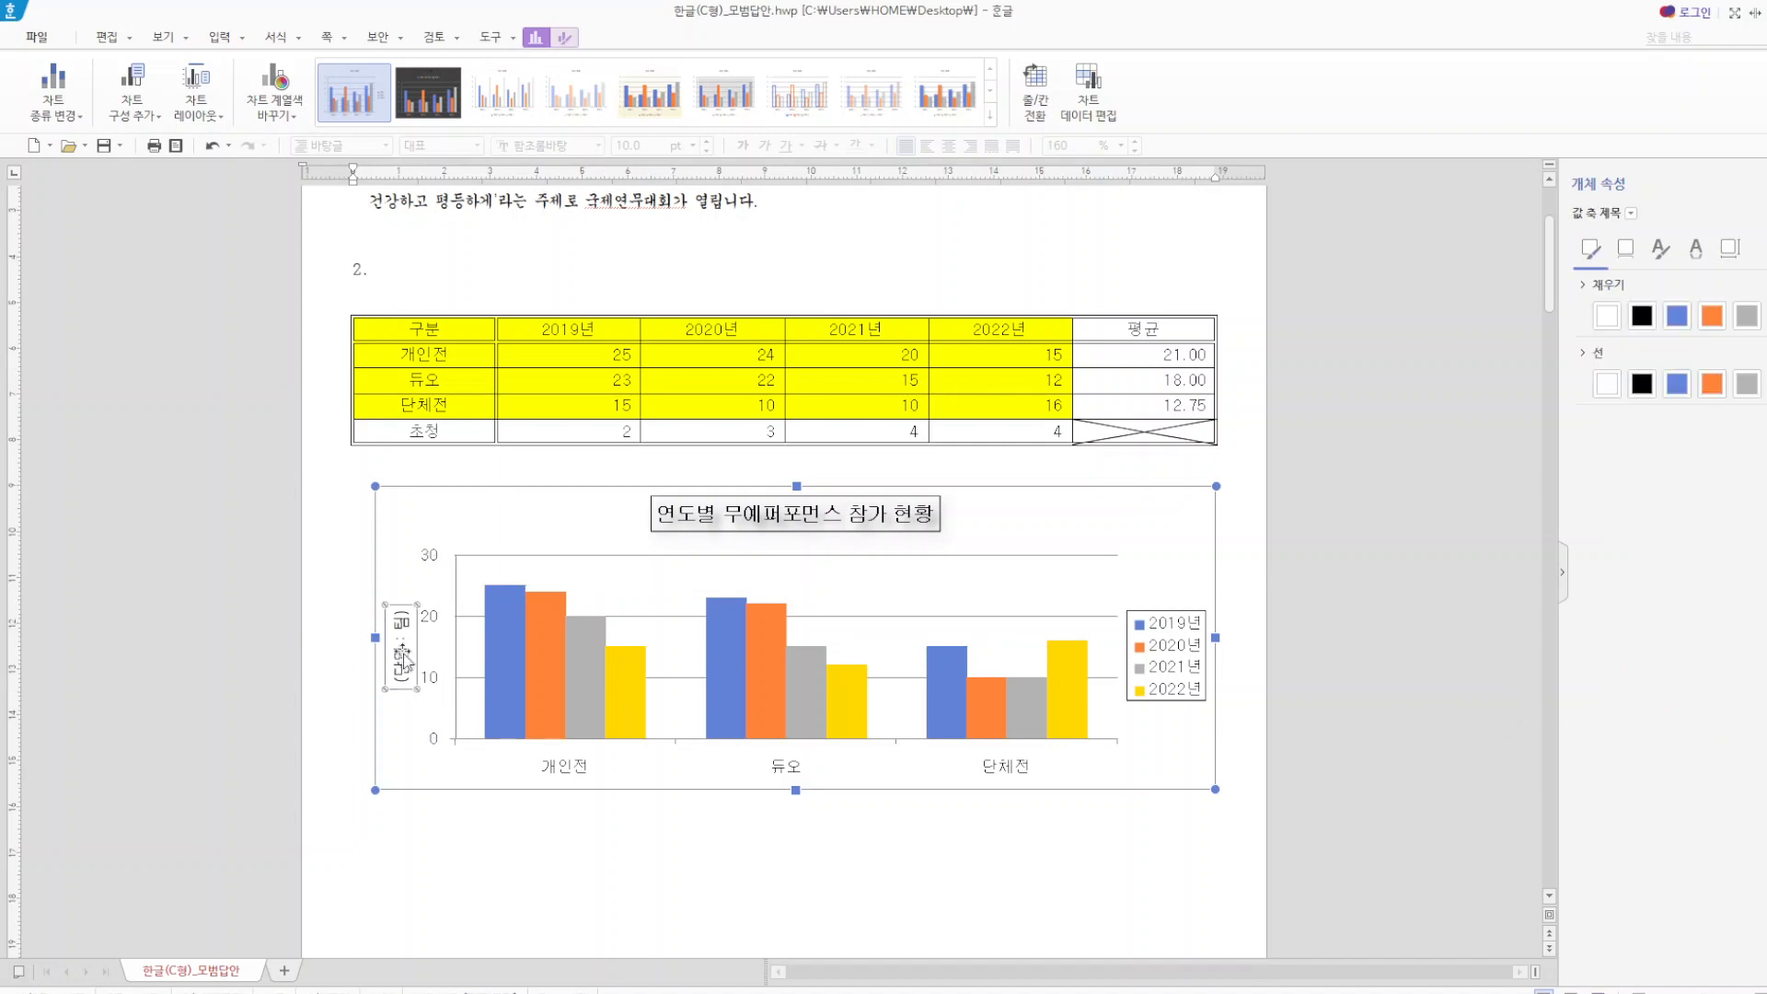
{"action": "right_click", "coordinate": [403, 656]}
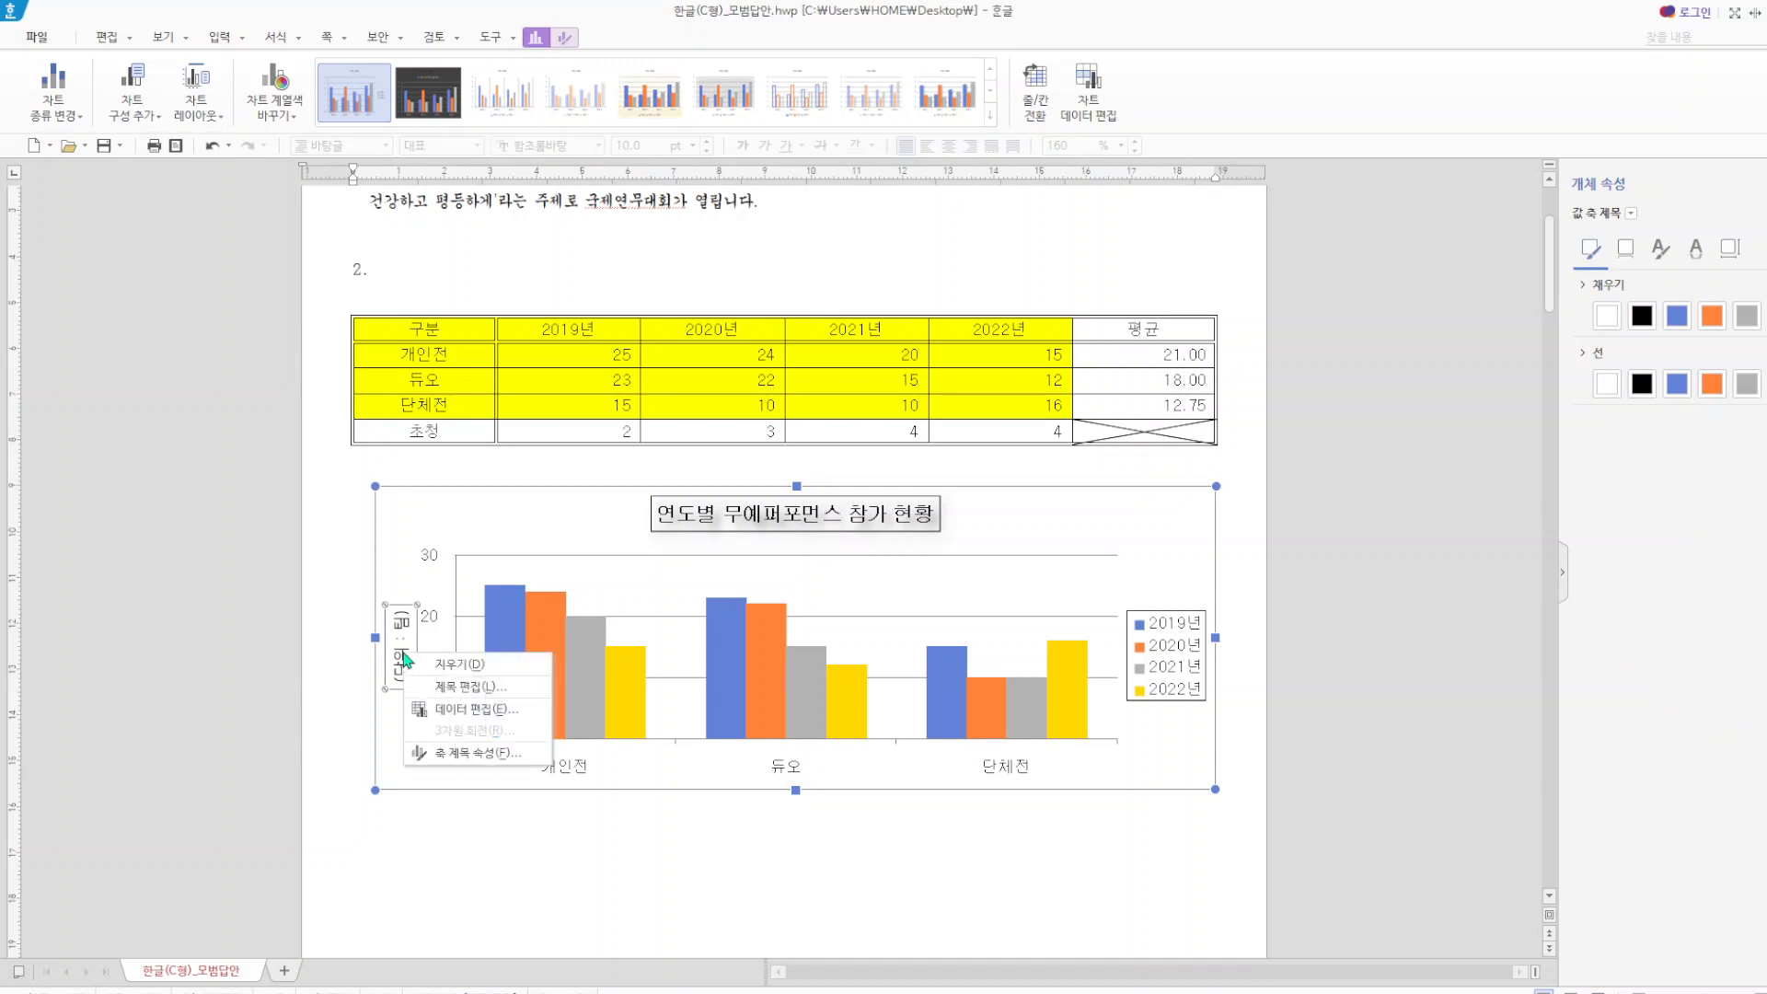
{"action": "left_click", "coordinate": [470, 688]}
{"action": "left_click", "coordinate": [885, 509]}
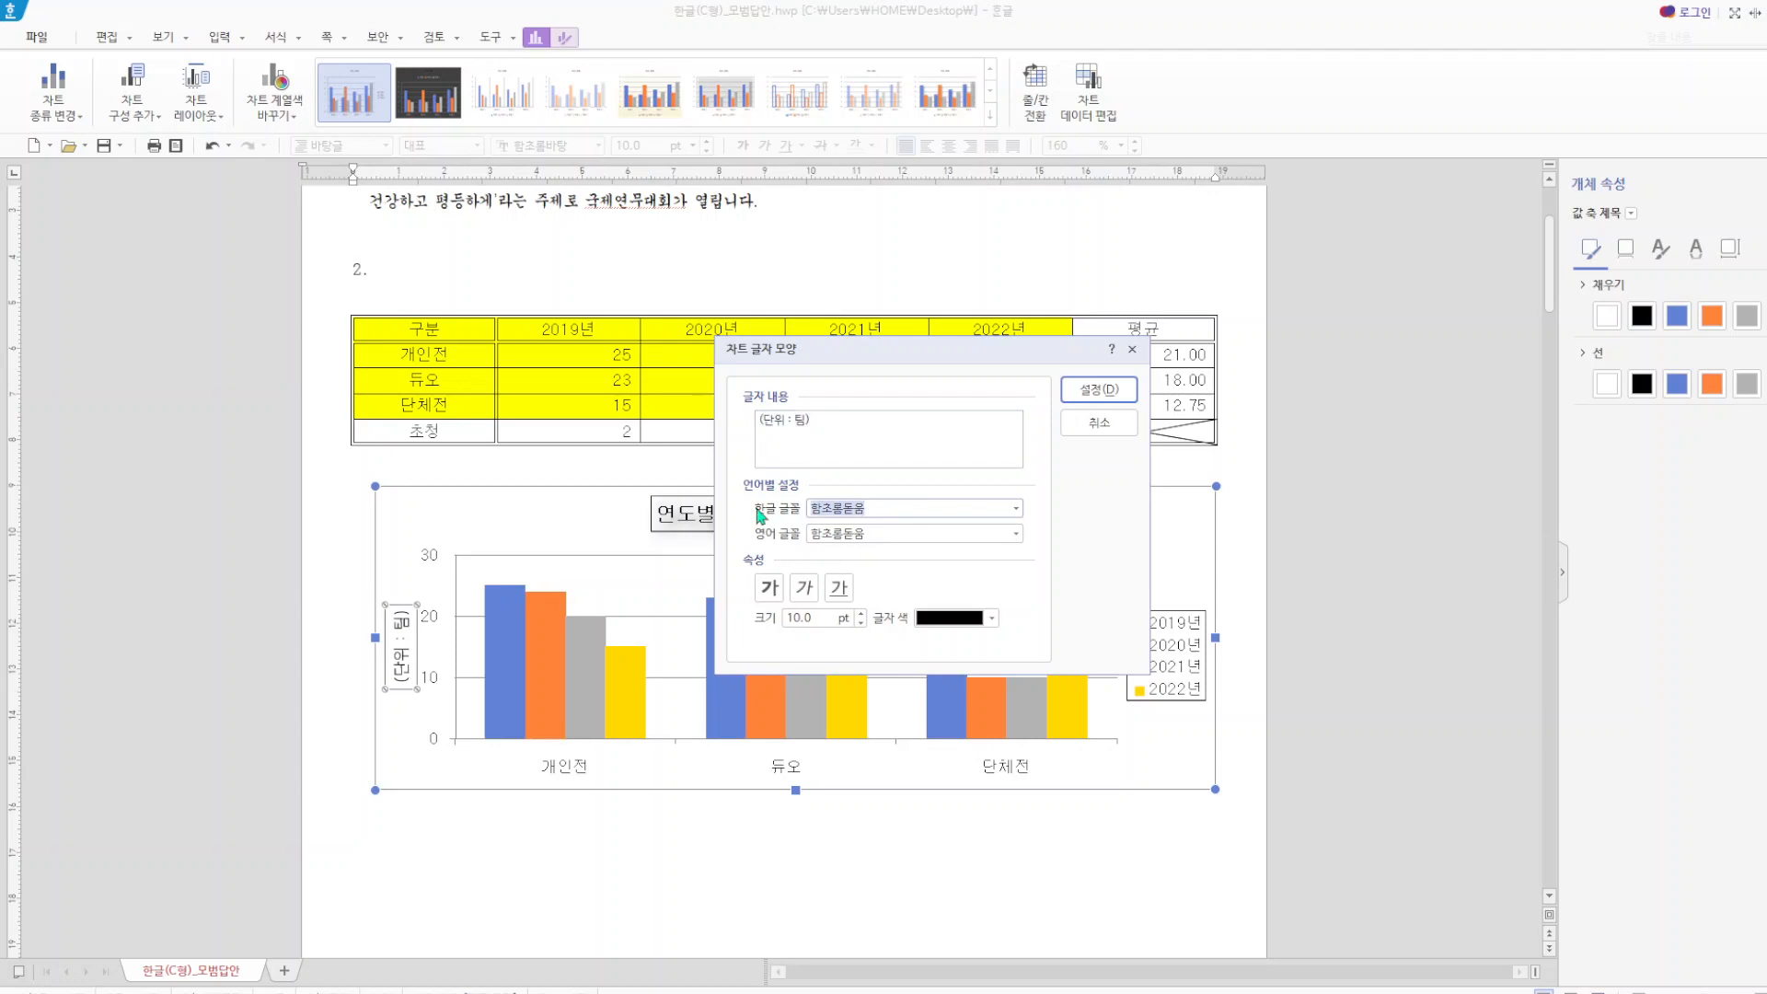
{"action": "type", "text": "굴"}
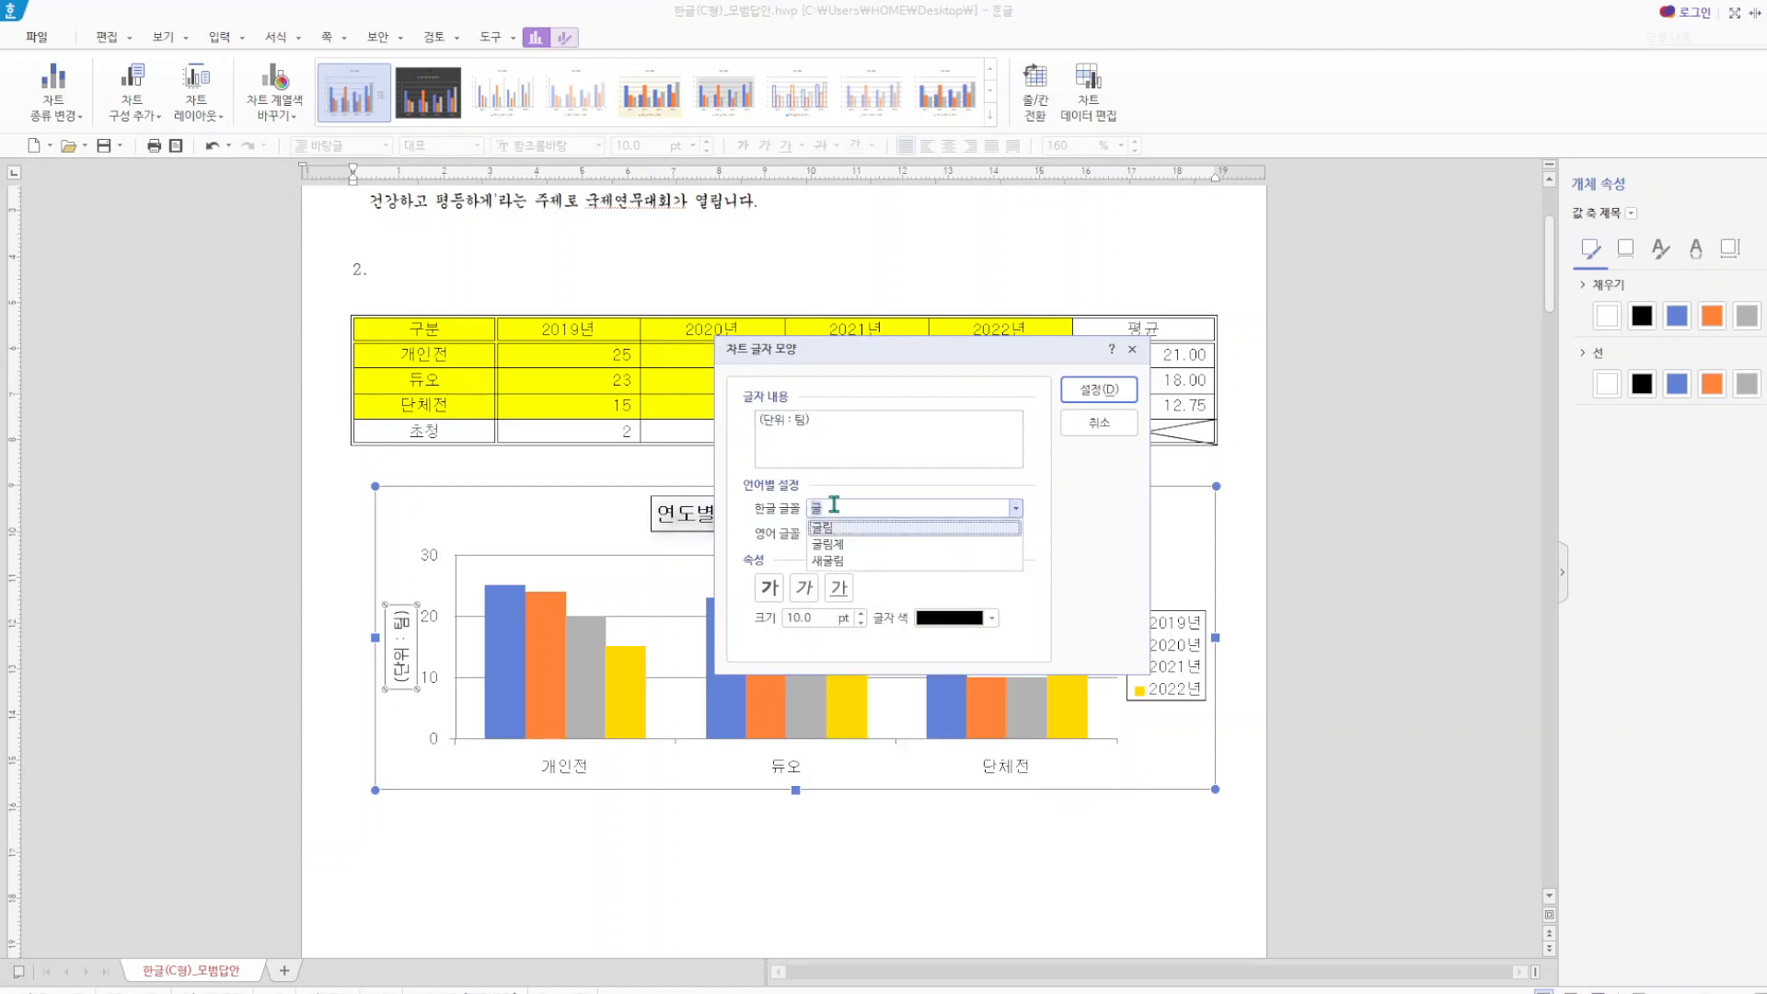
{"action": "left_click", "coordinate": [888, 529]}
{"action": "left_click", "coordinate": [871, 534]}
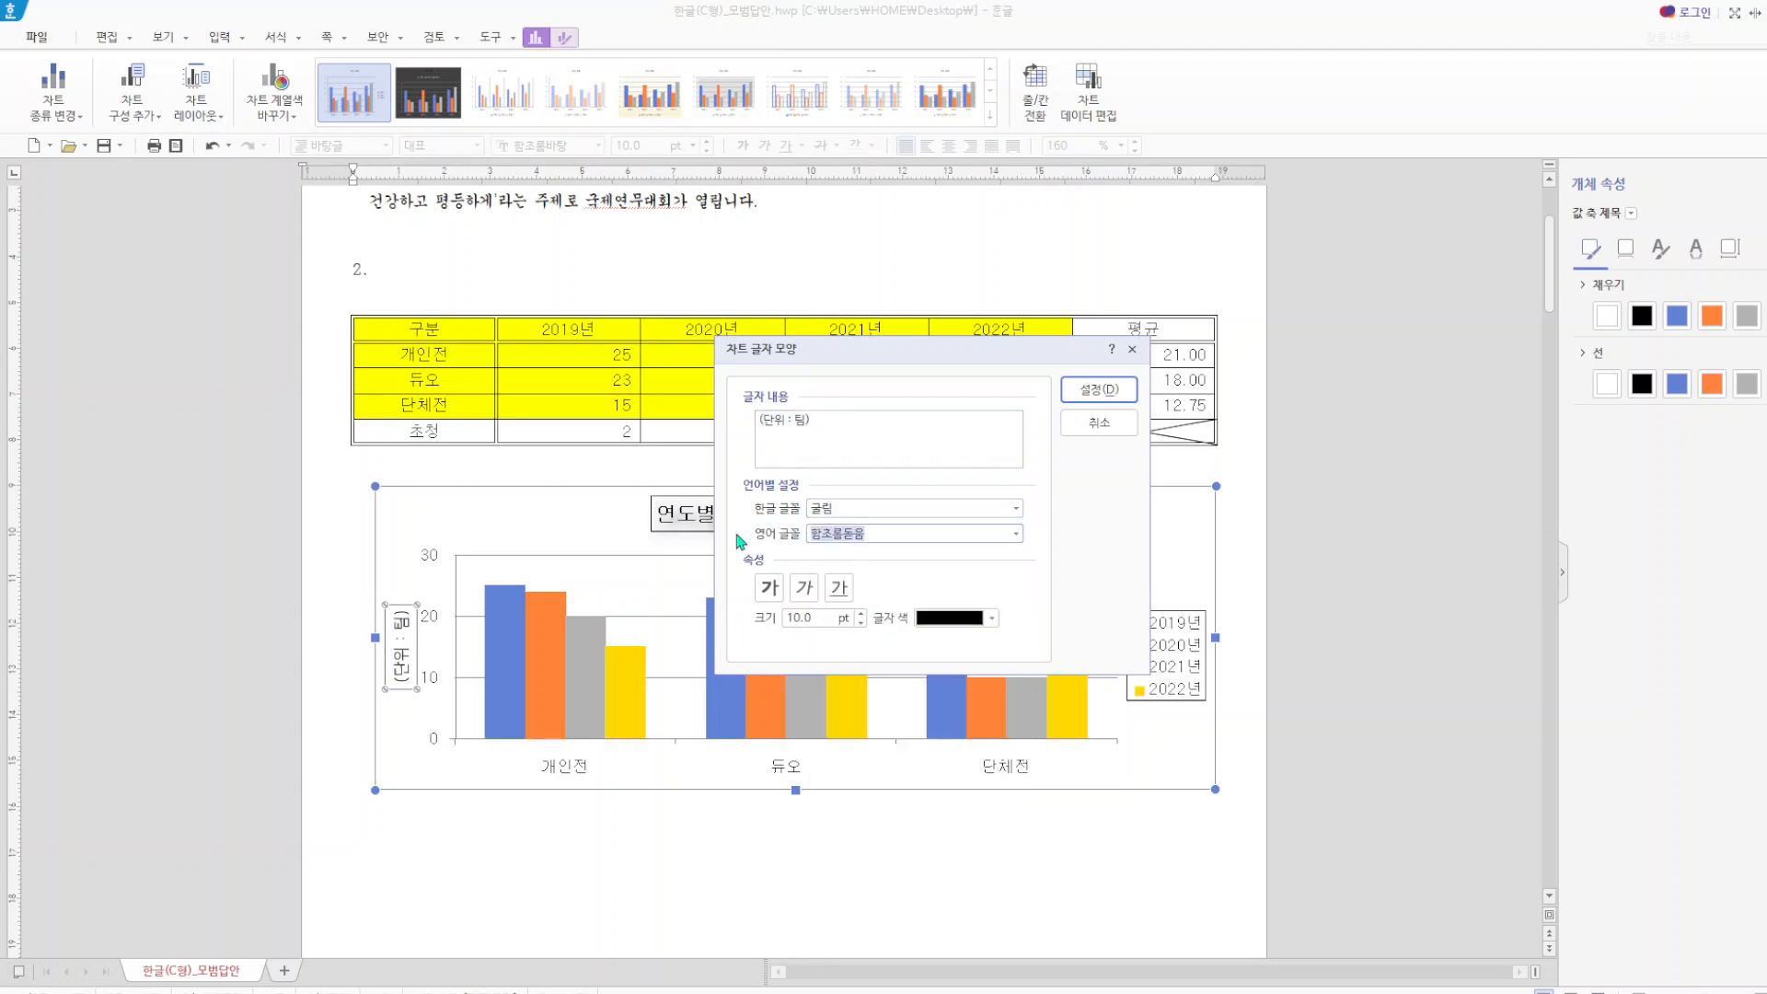
{"action": "type", "text": "굴"}
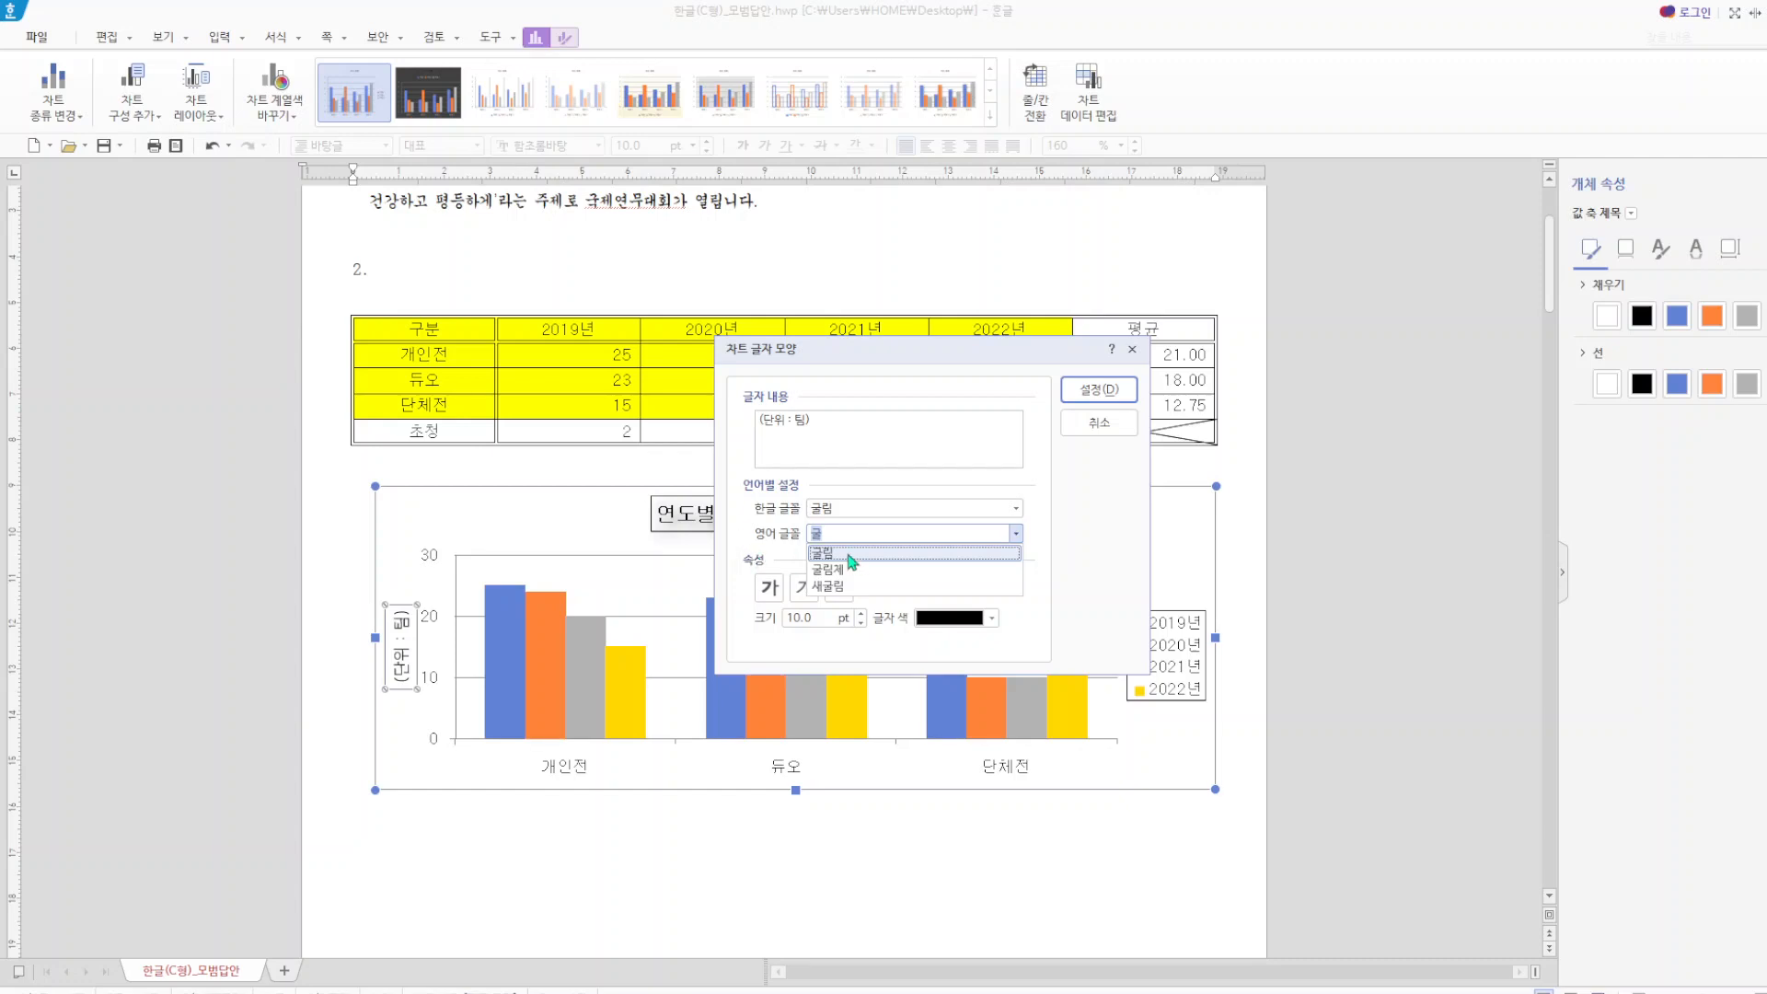
{"action": "left_click", "coordinate": [849, 555]}
{"action": "left_click", "coordinate": [1104, 392]}
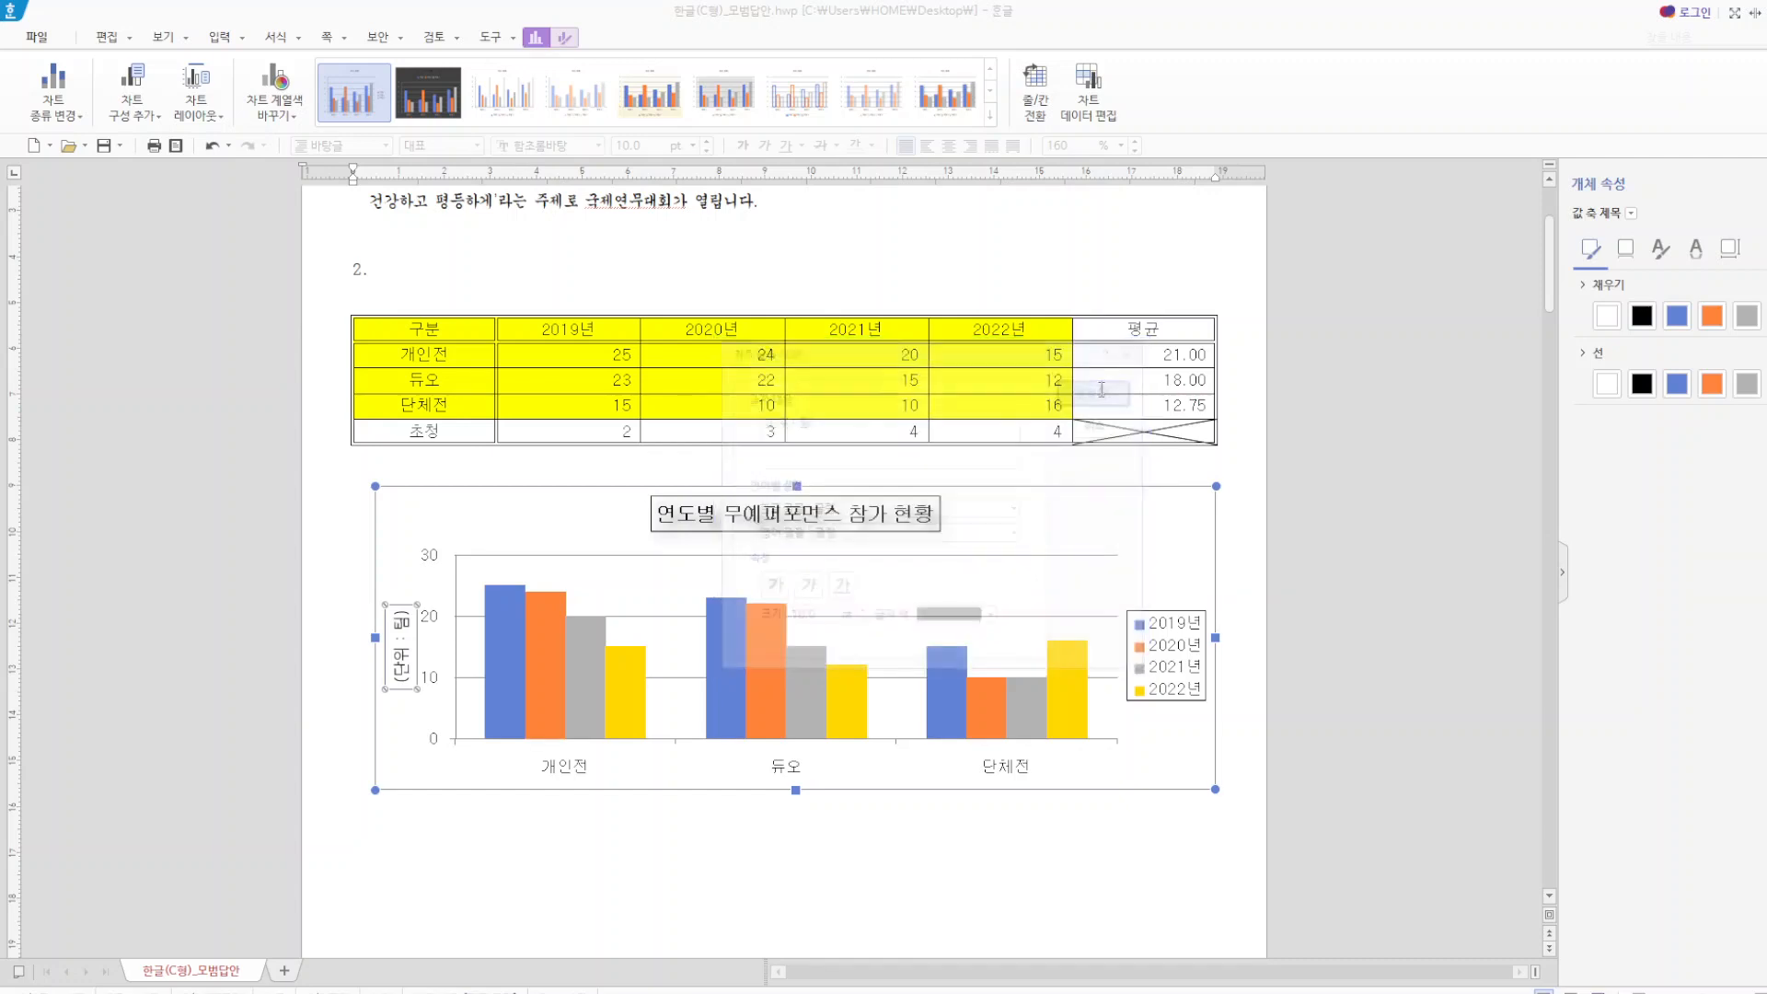
- Change the value axis title's text direction to 가로 (horizontal) and deselect the chart
{"action": "left_click", "coordinate": [1730, 250]}
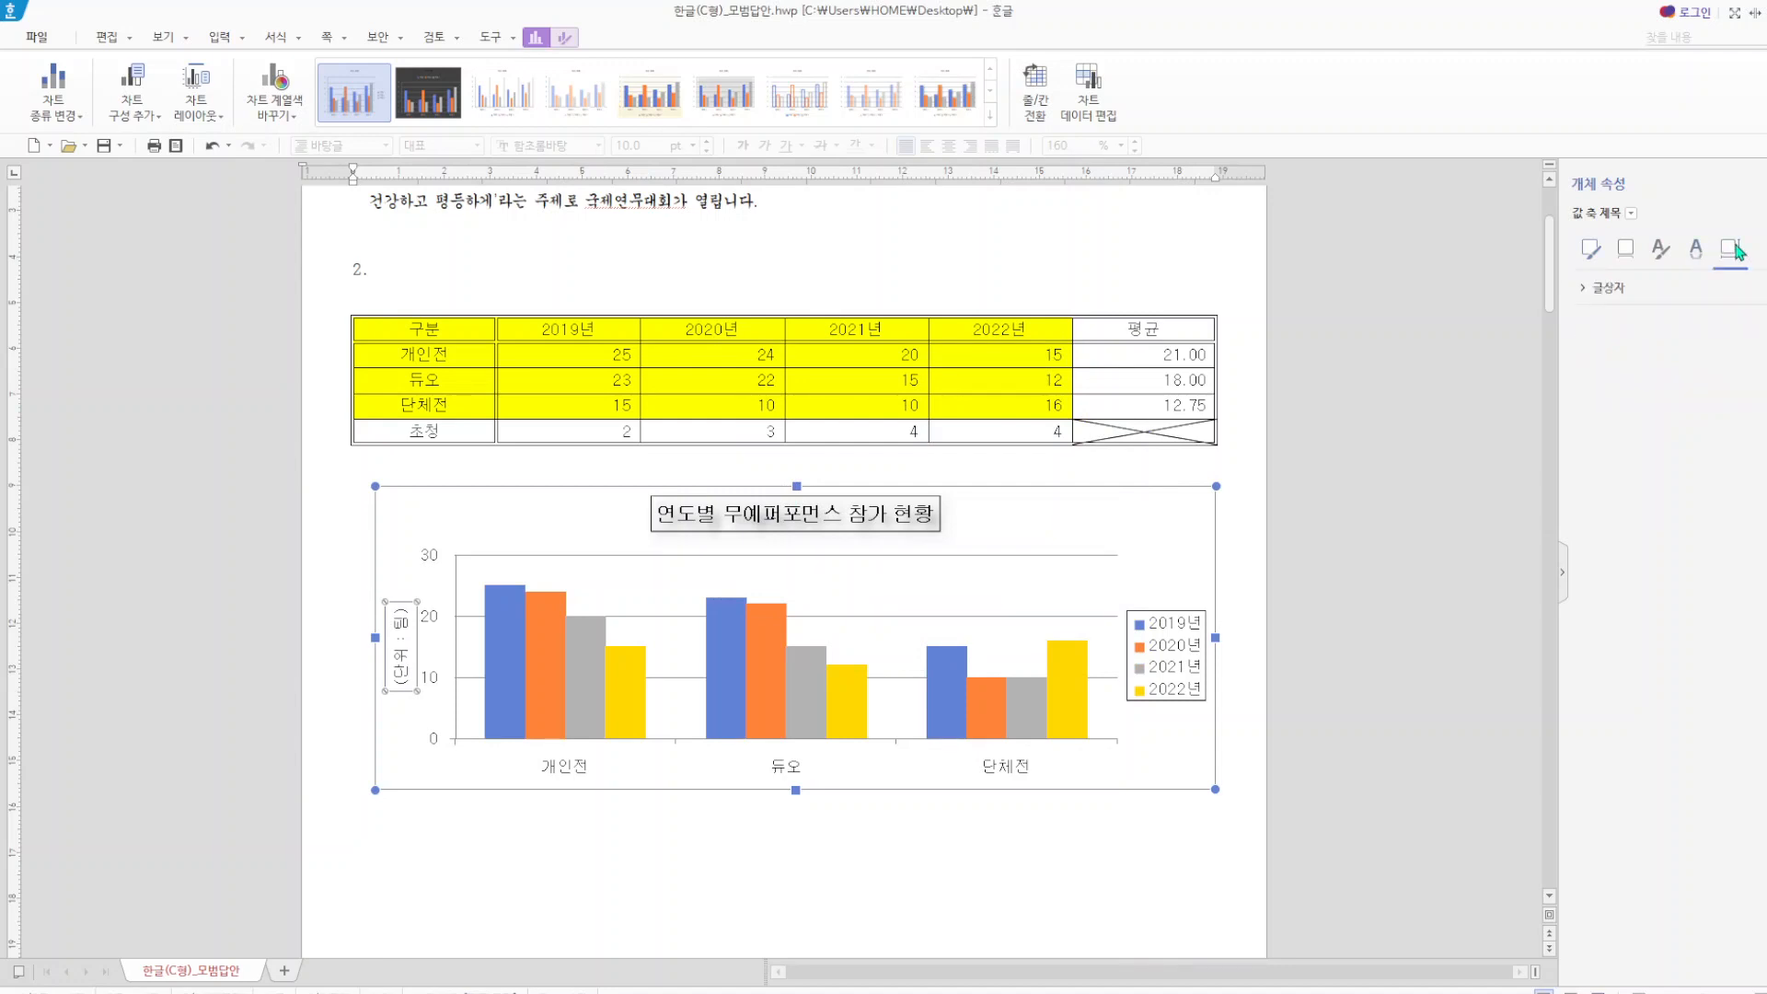
{"action": "left_click", "coordinate": [1643, 287]}
{"action": "left_click", "coordinate": [1718, 324]}
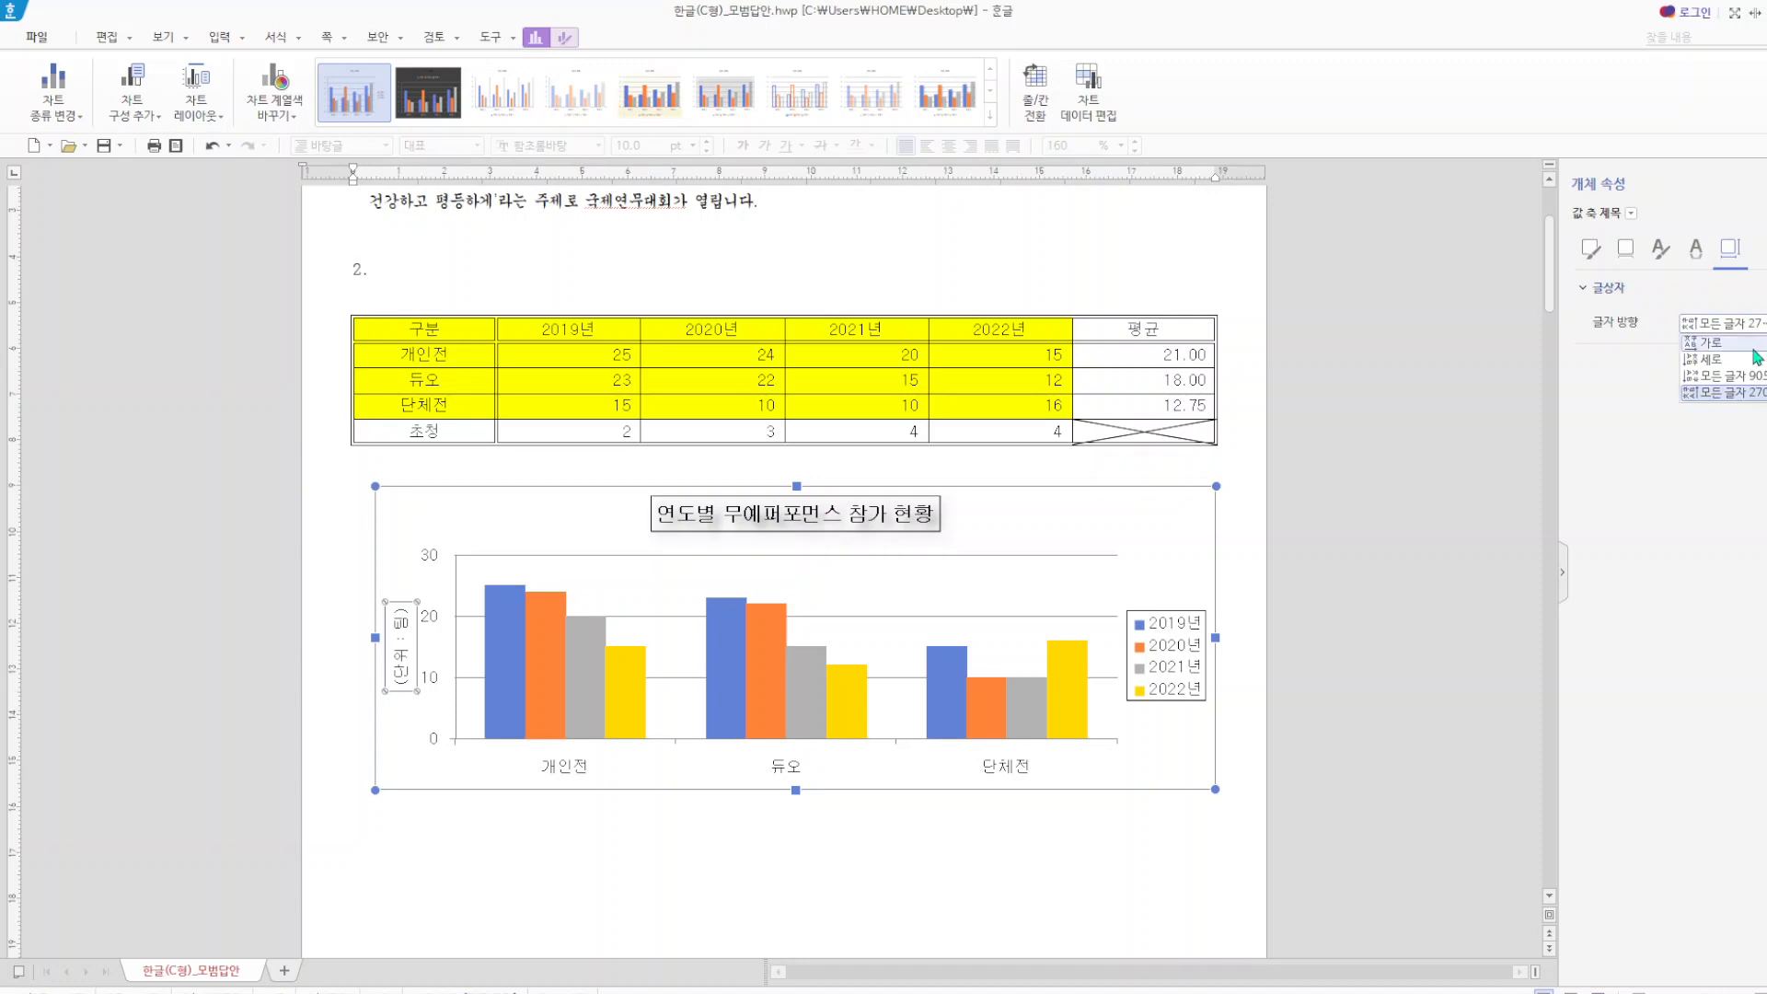
{"action": "left_click", "coordinate": [1748, 344]}
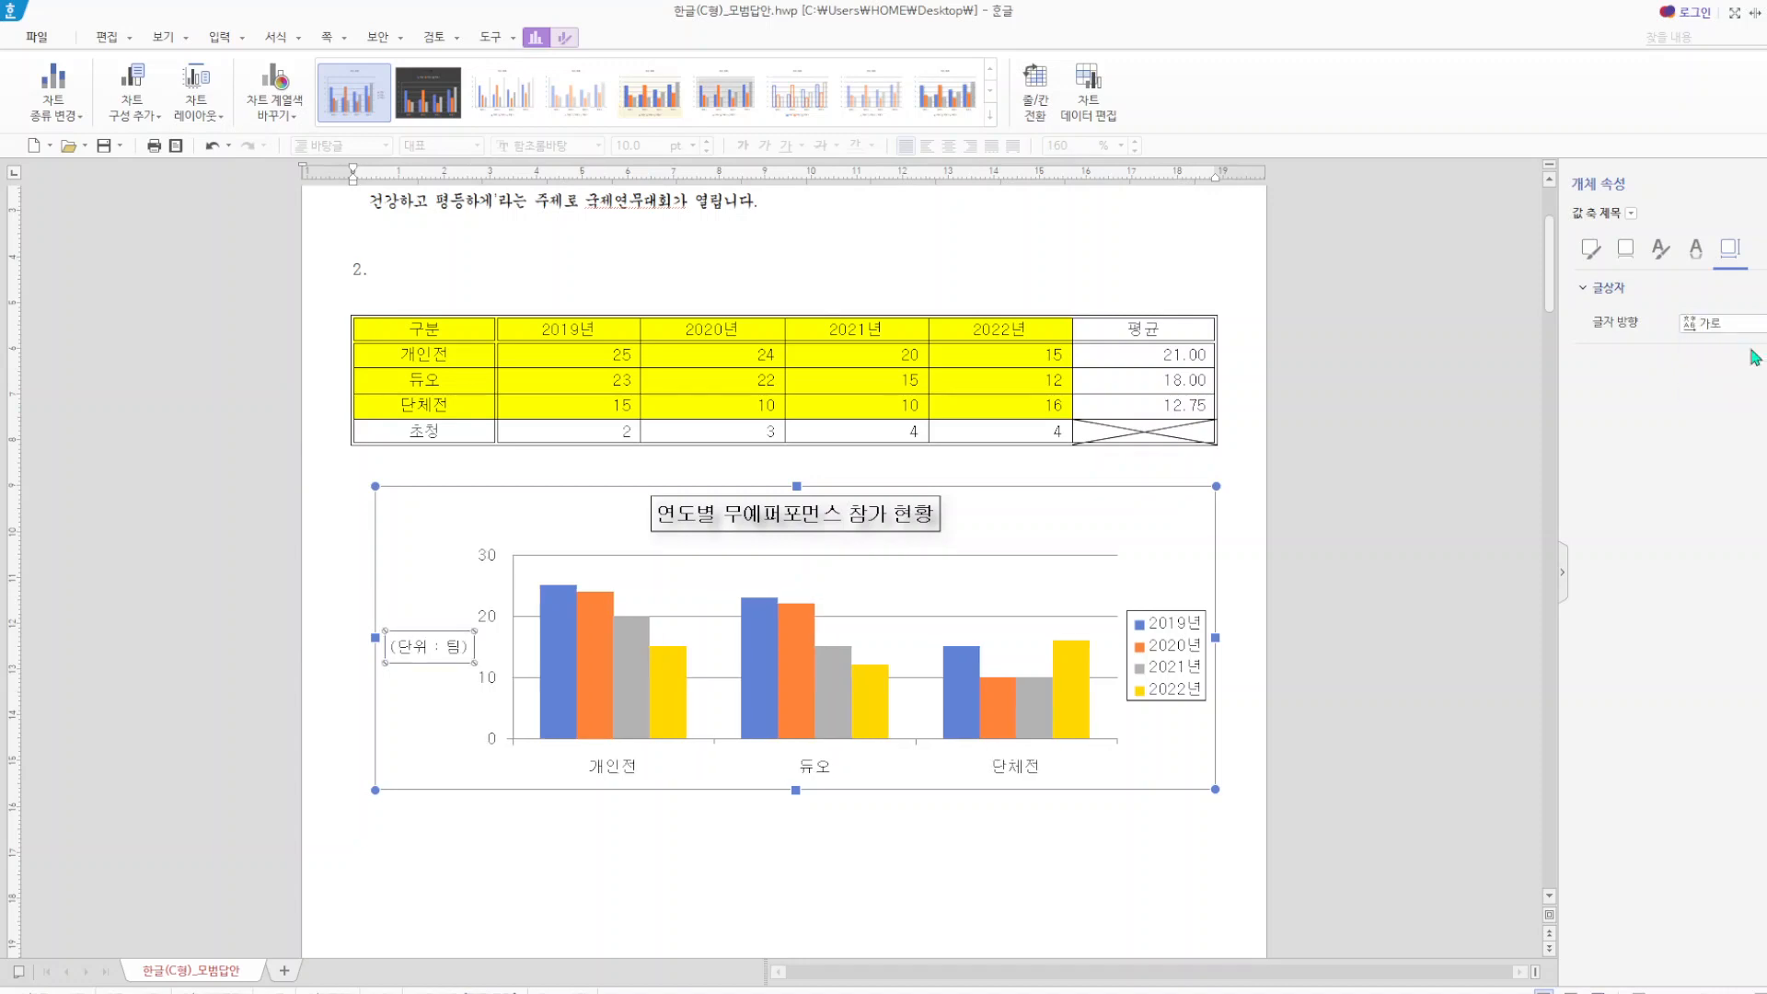
{"action": "left_click", "coordinate": [670, 850]}
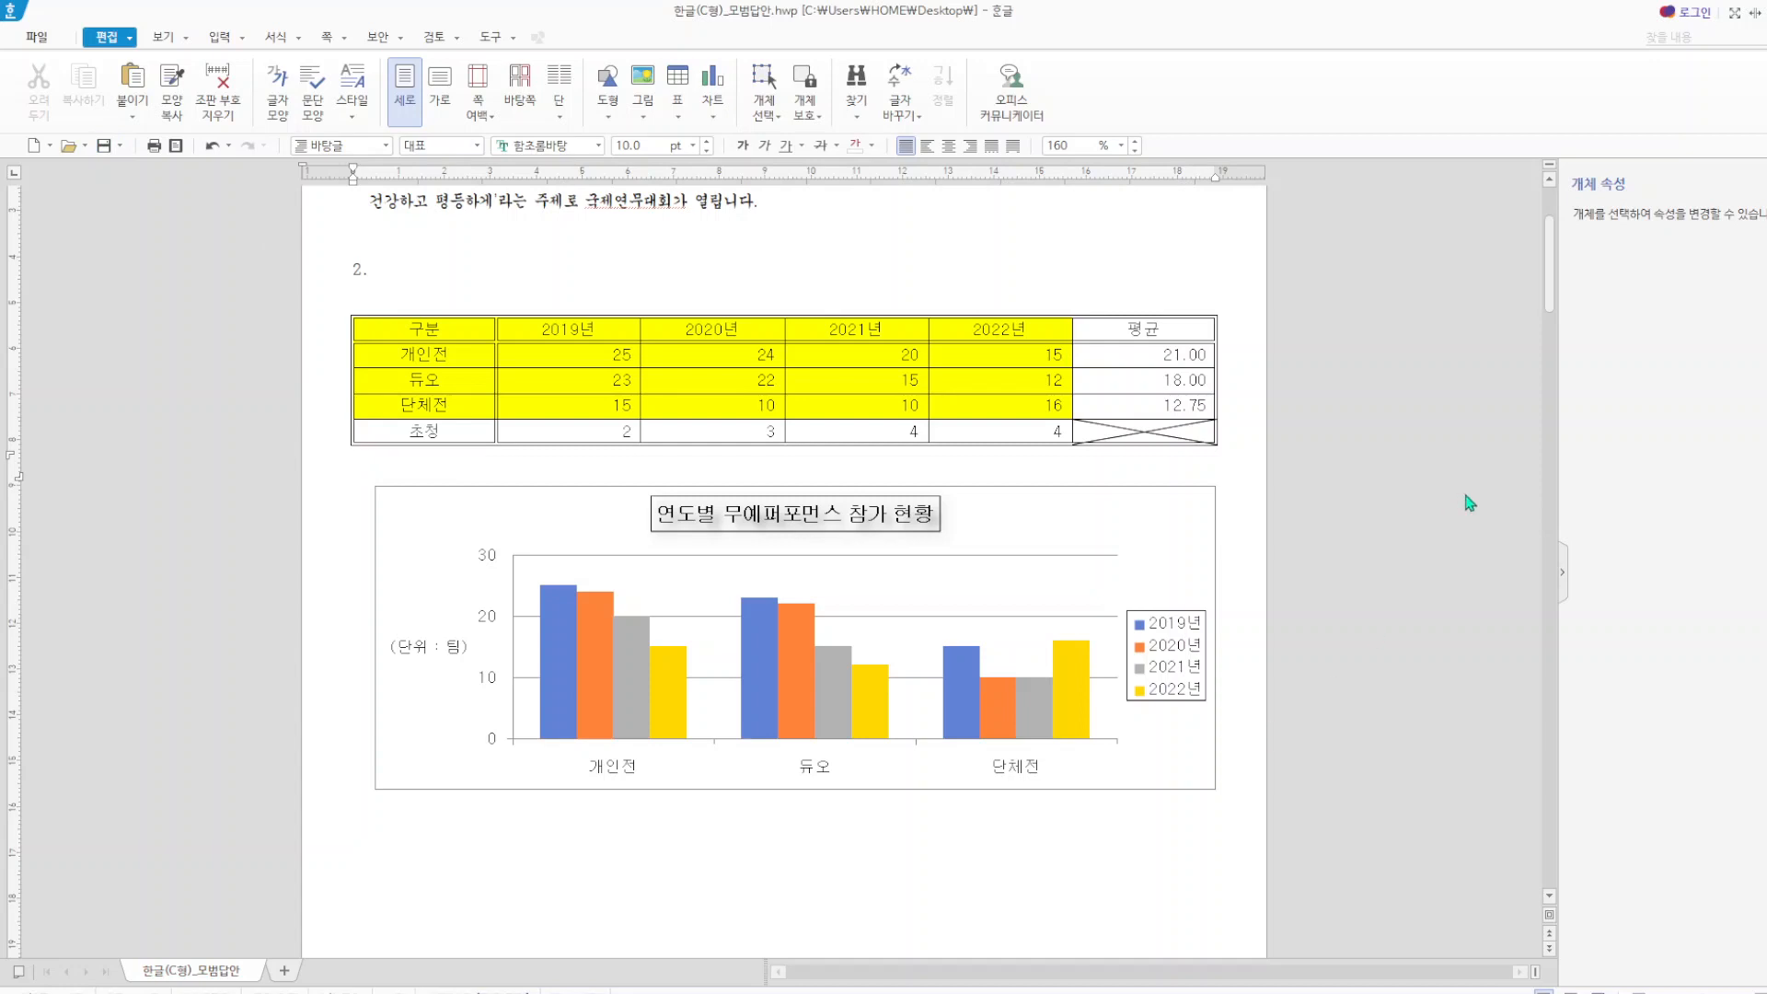
- Enter the caption "연도별 무예퍼포먼스 참가 현황(단위 : 팀)" above the item 2 table
{"action": "left_click", "coordinate": [353, 324]}
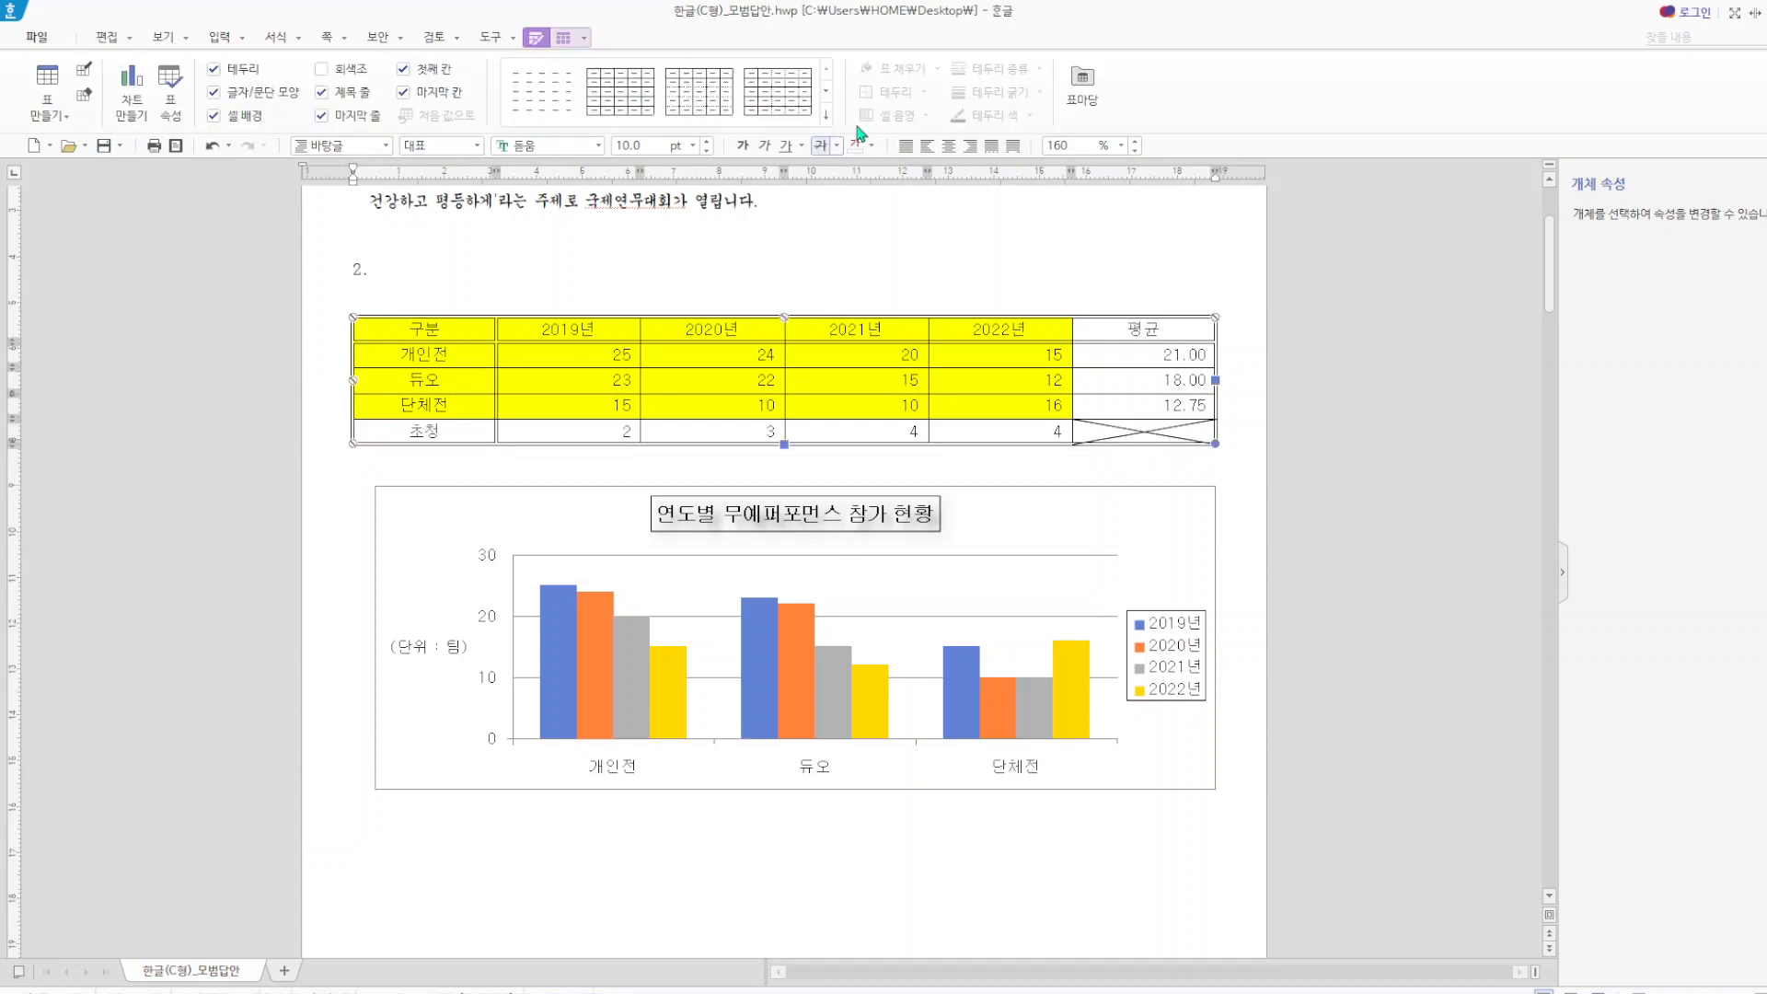
{"action": "left_click", "coordinate": [565, 40]}
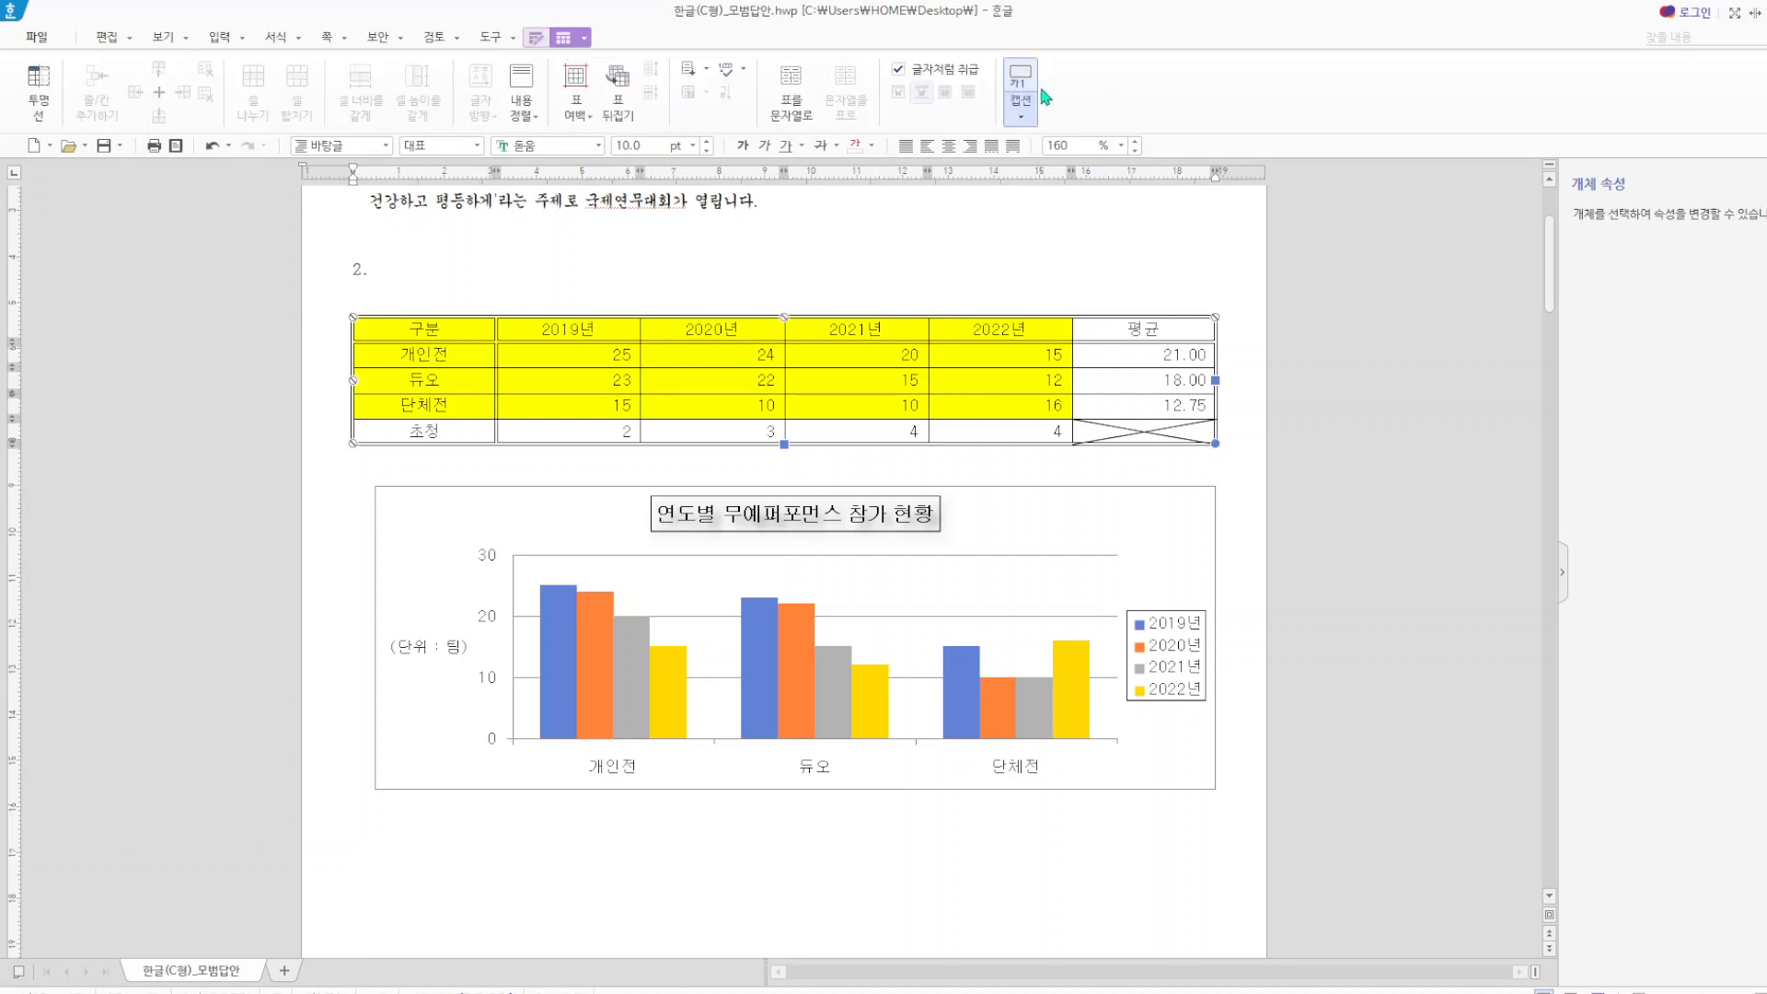
{"action": "left_click", "coordinate": [1022, 108]}
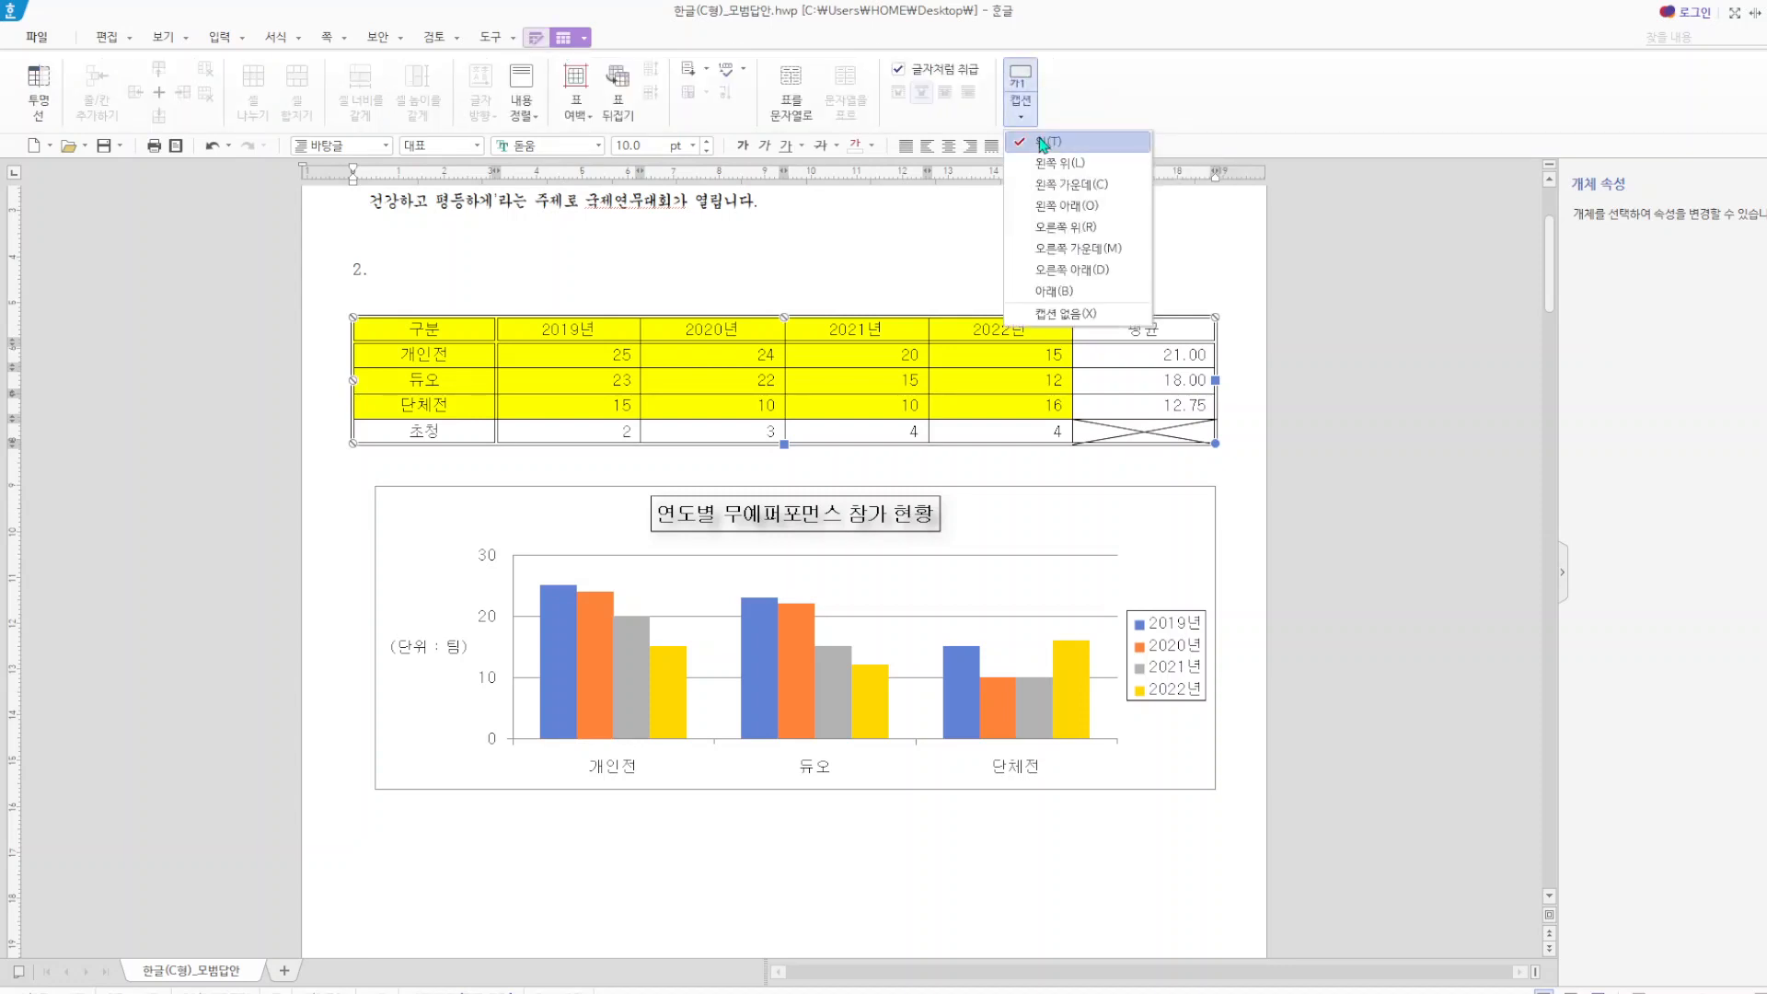
{"action": "left_click", "coordinate": [1043, 142]}
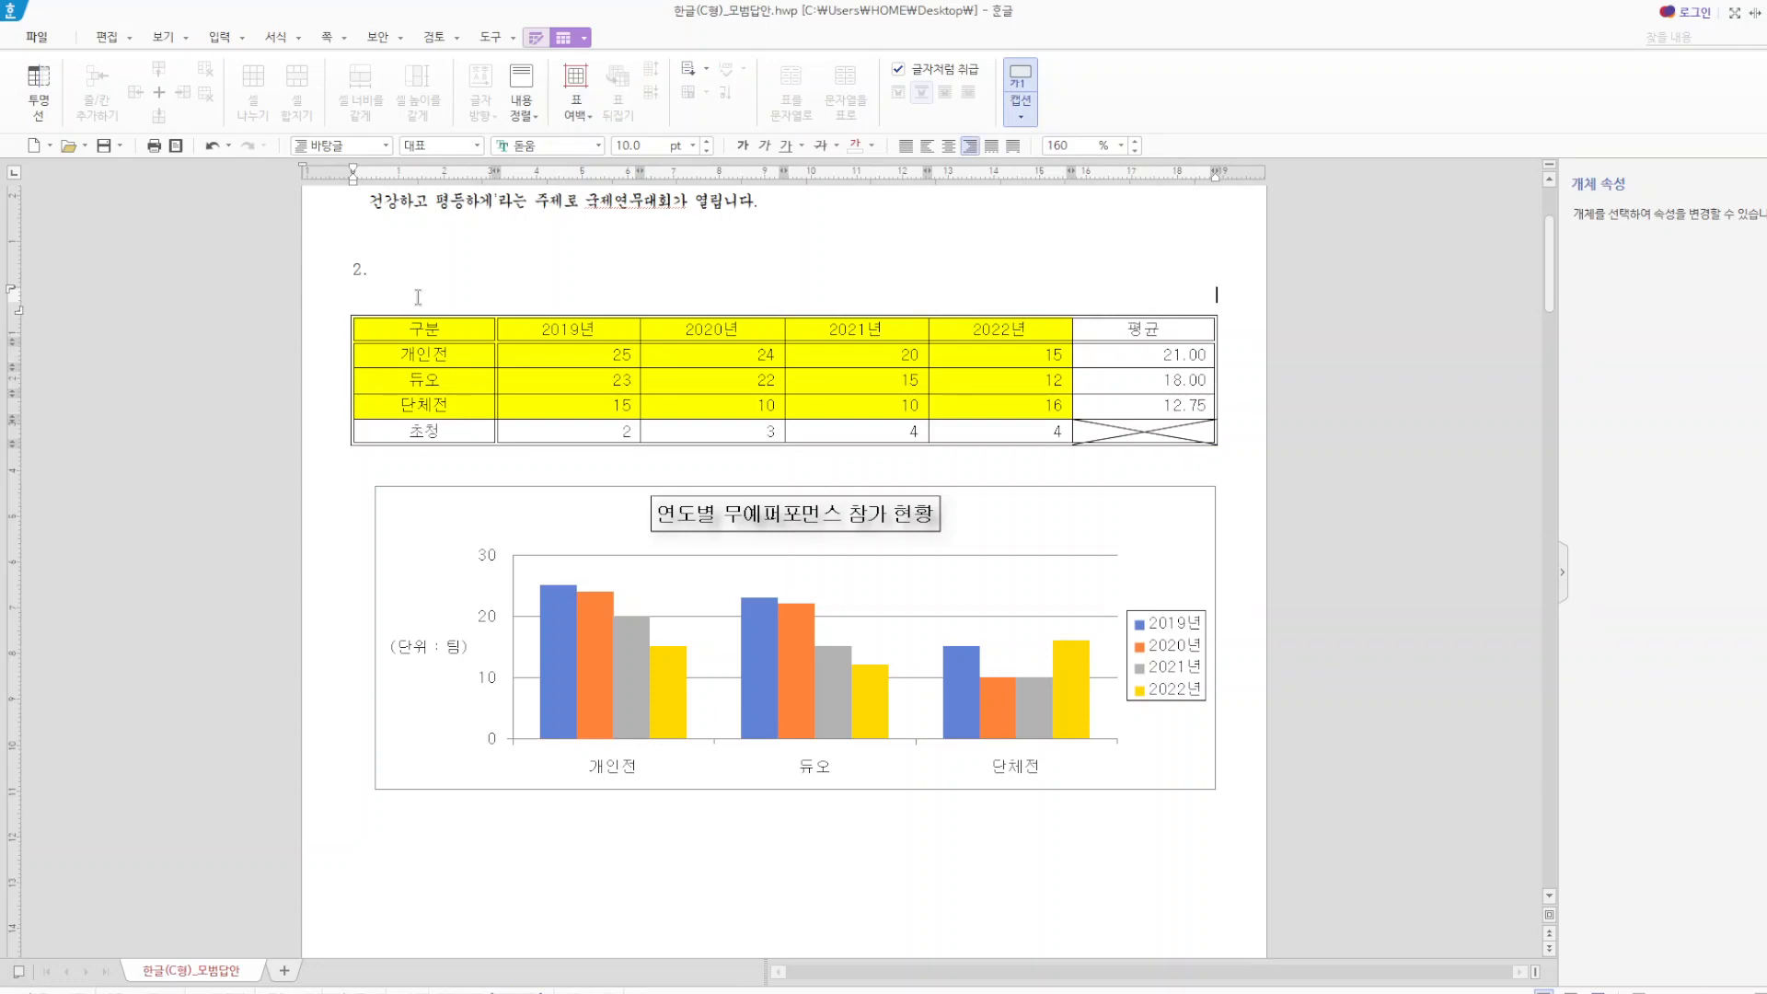
{"action": "type", "text": "연도벼"}
{"action": "type", "text": "ㄹ 무예퍼포"}
{"action": "type", "text": "먼스 참가 "}
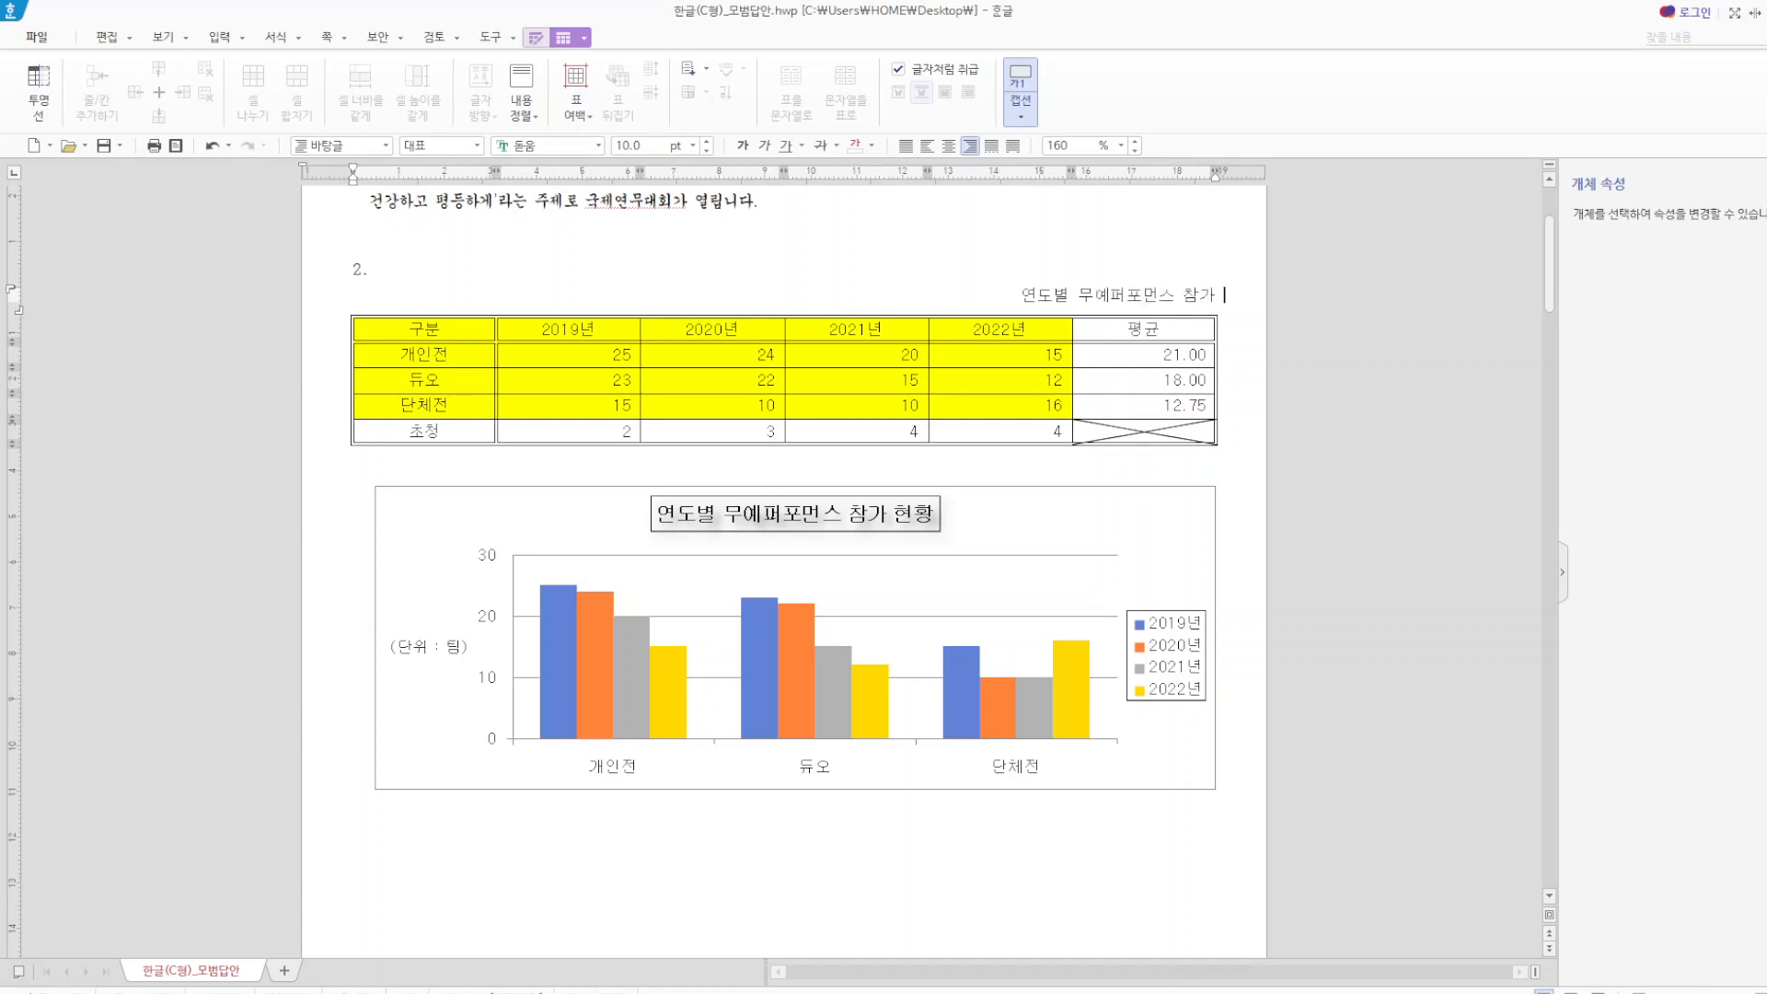
{"action": "type", "text": "현홍"}
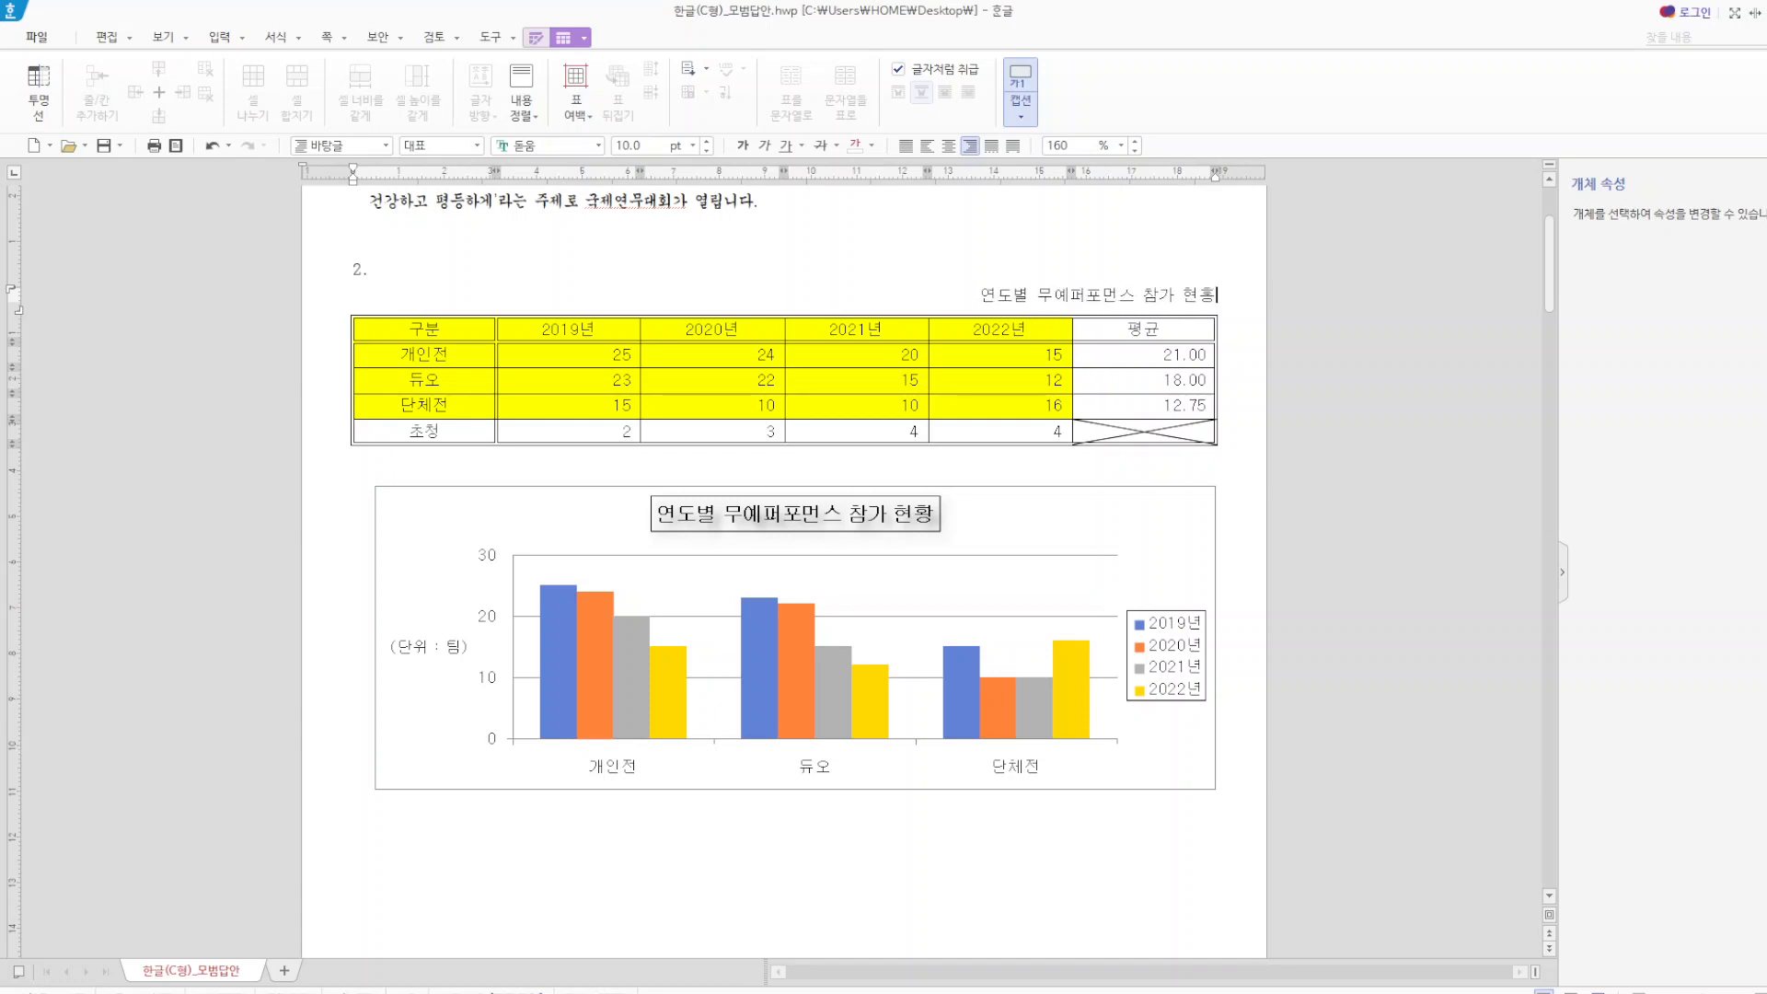
{"action": "key", "text": "BackSpace"}
{"action": "type", "text": "호(단ㅇ"}
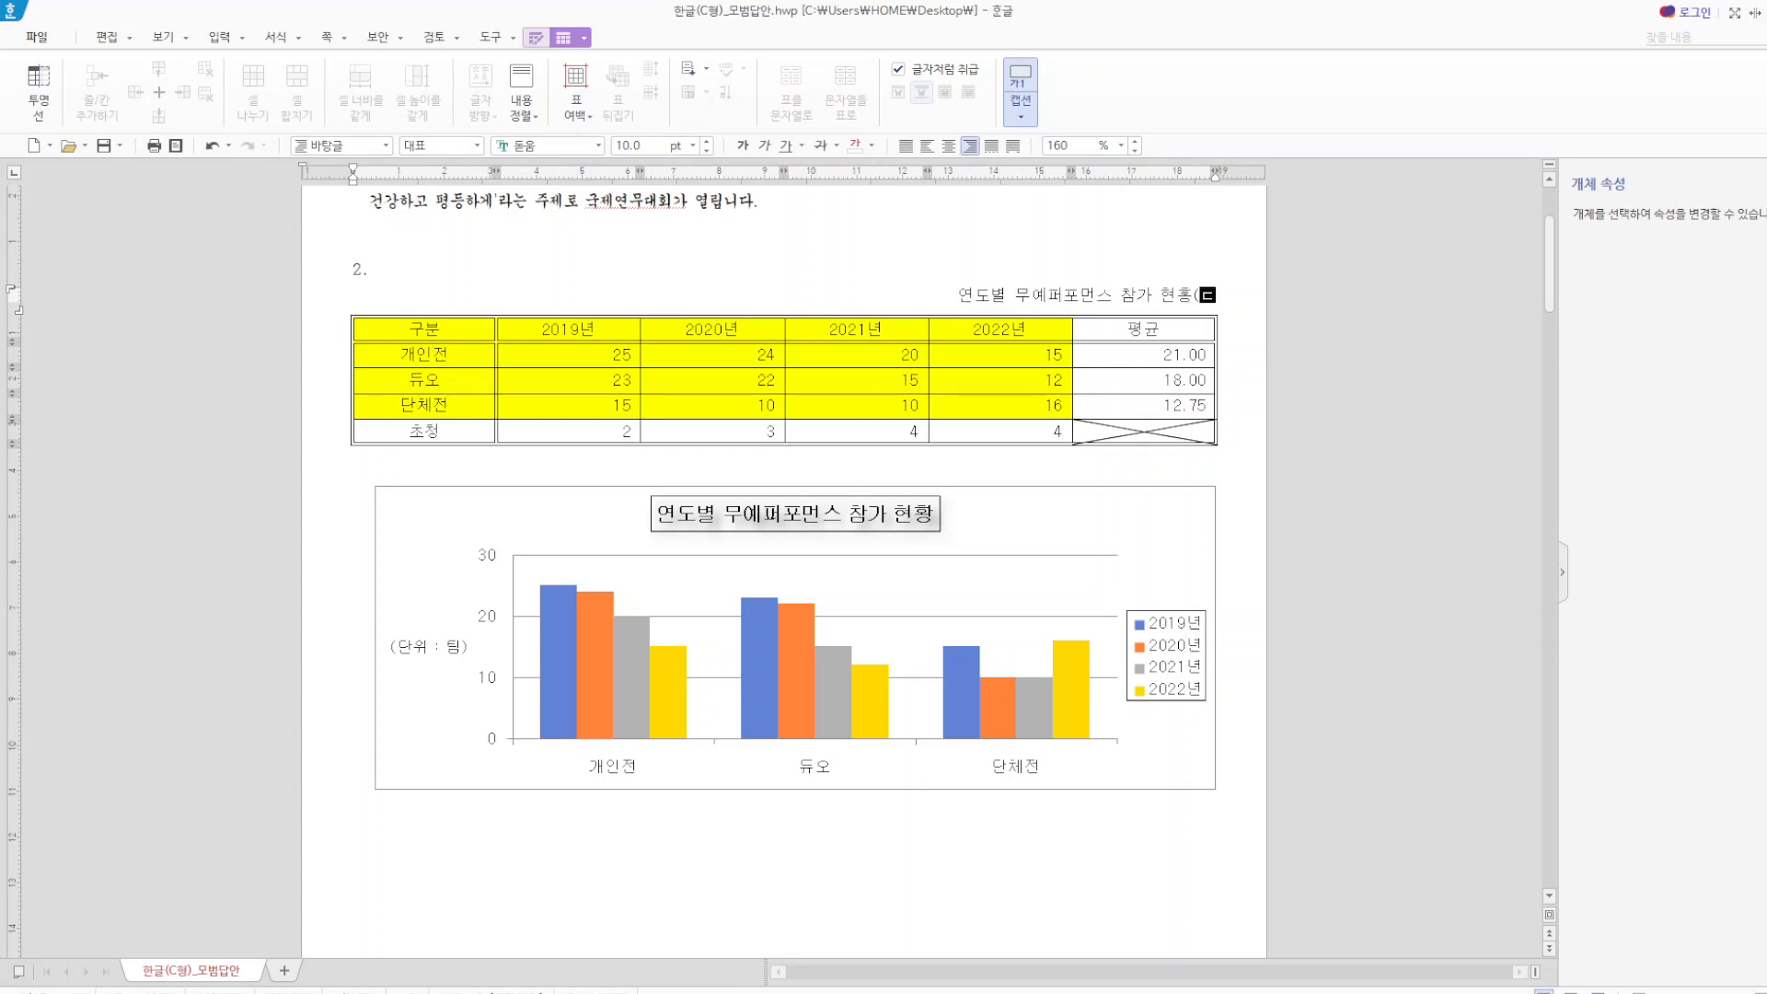
{"action": "type", "text": " : 티"}
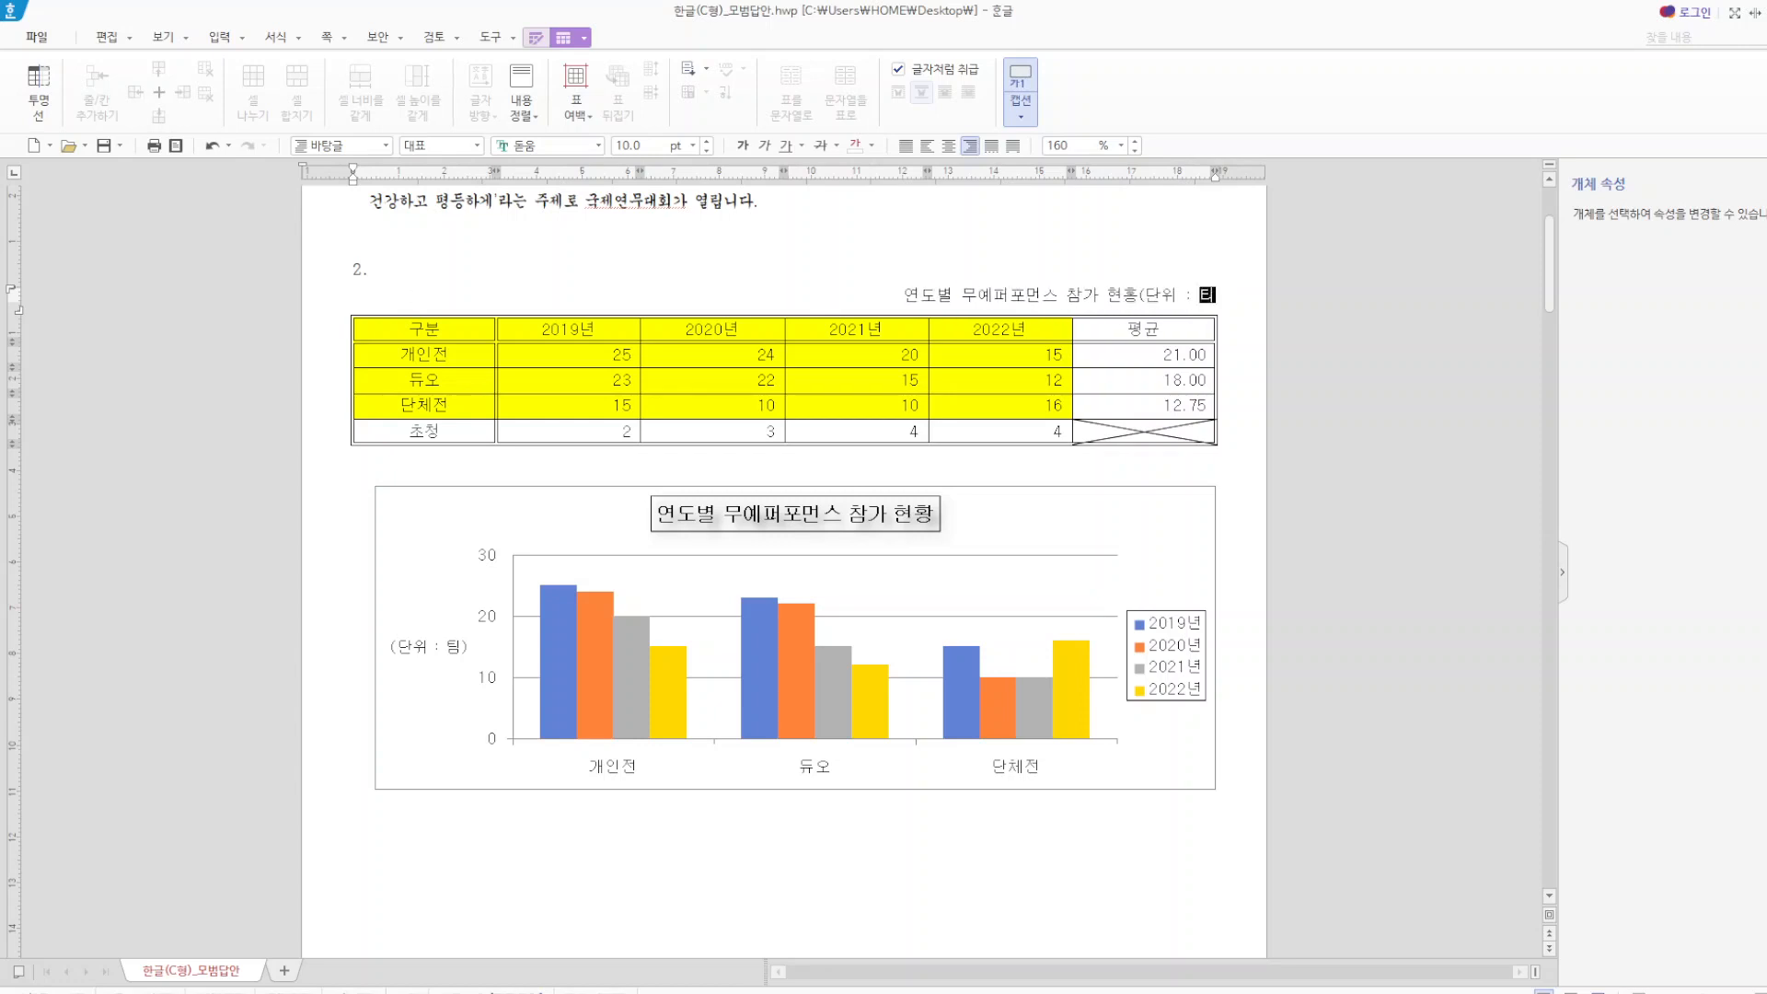
{"action": "type", "text": "ㅁ)"}
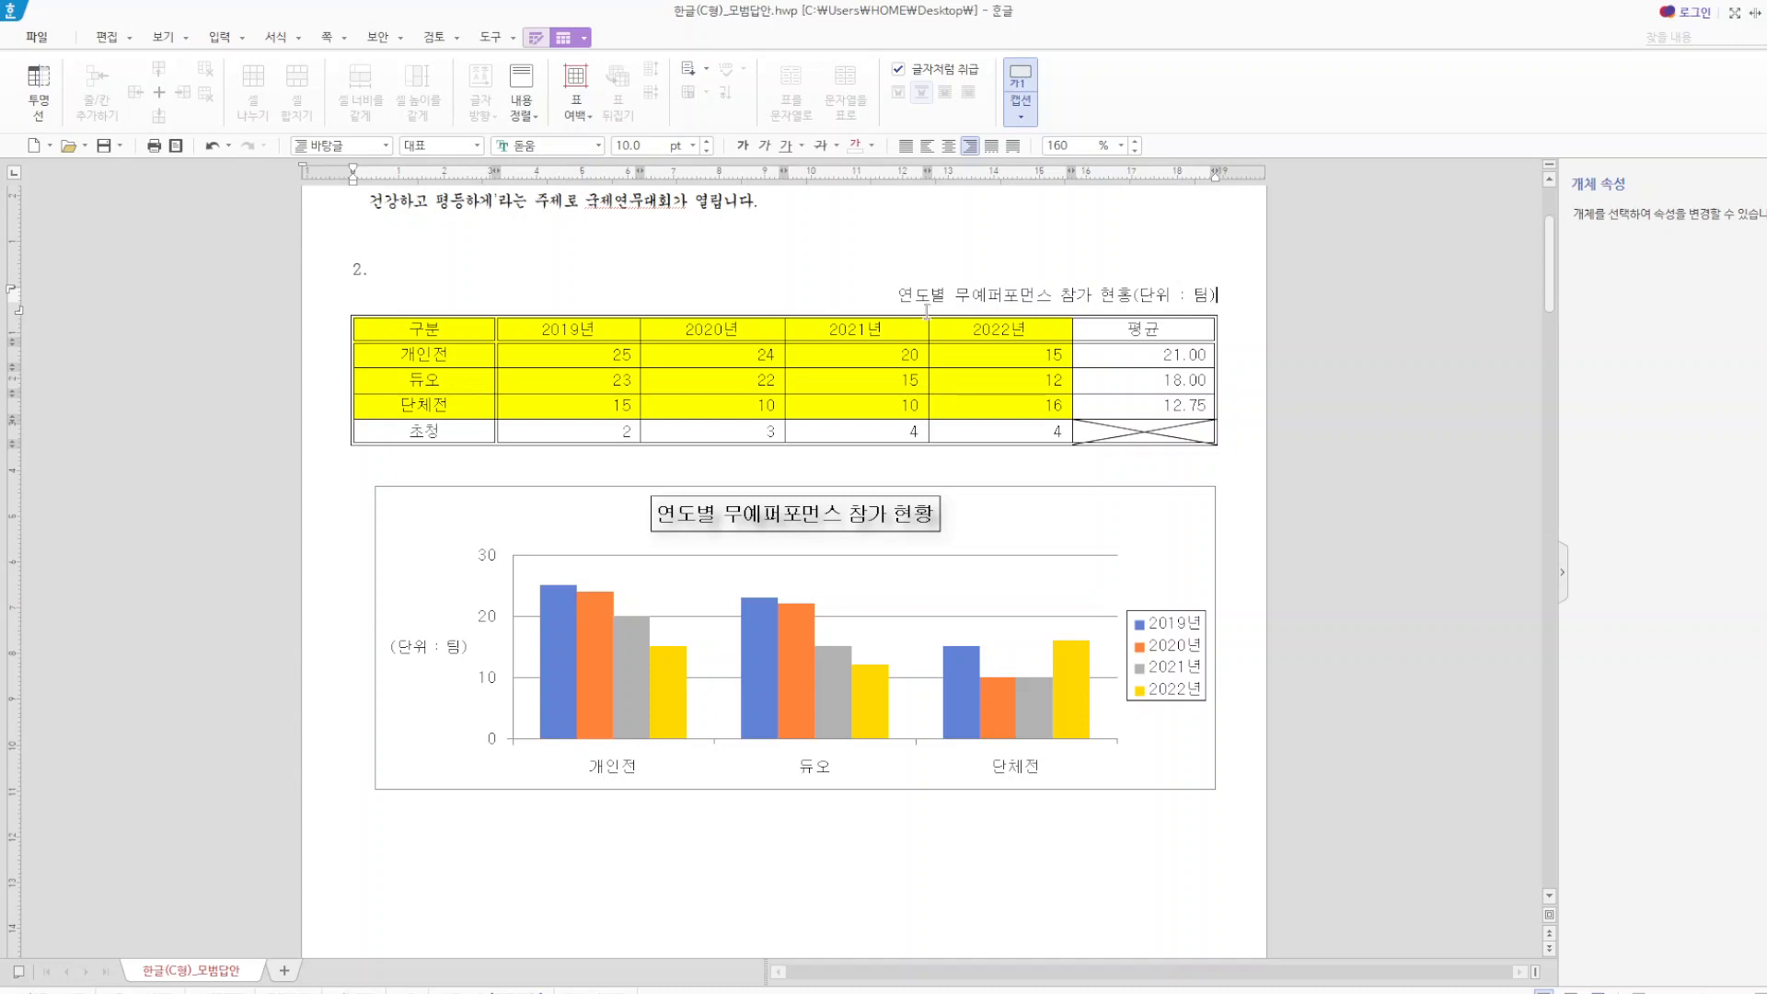
- Justify the table caption, return it to right alignment, and leave the caption
{"action": "left_click", "coordinate": [906, 146]}
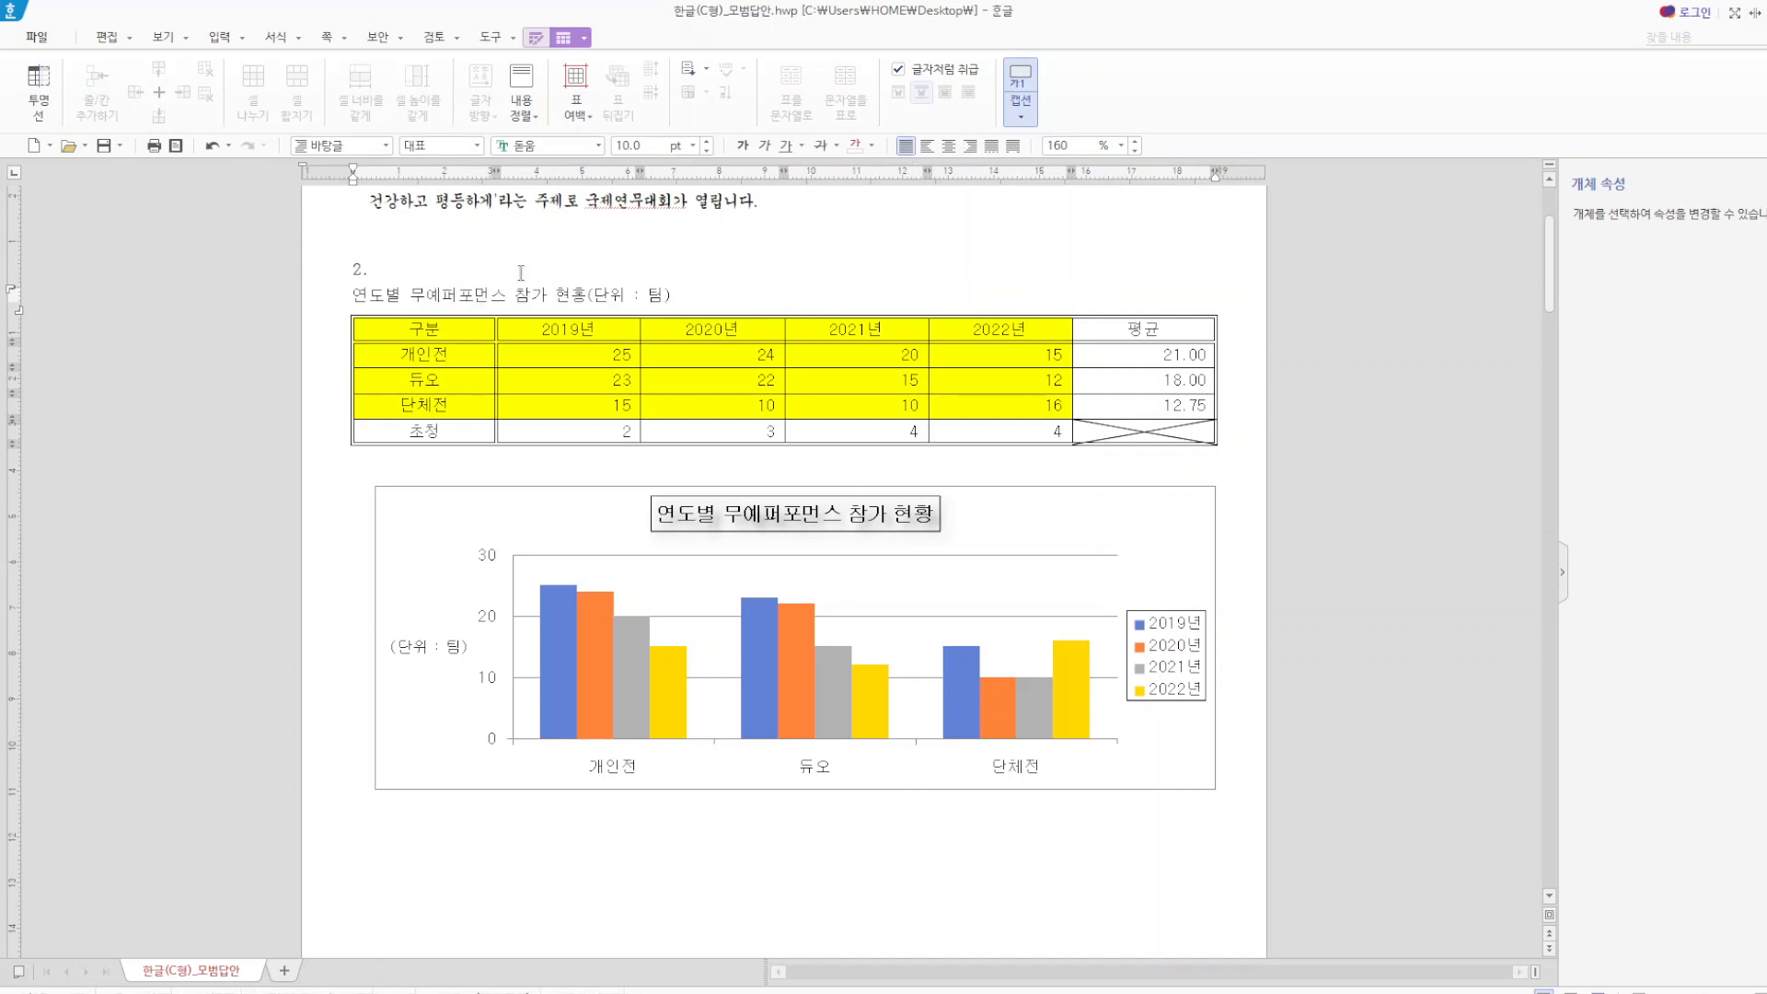
{"action": "left_click", "coordinate": [970, 145]}
{"action": "left_click_drag", "start_coordinate": [898, 293], "coordinate": [1262, 305]}
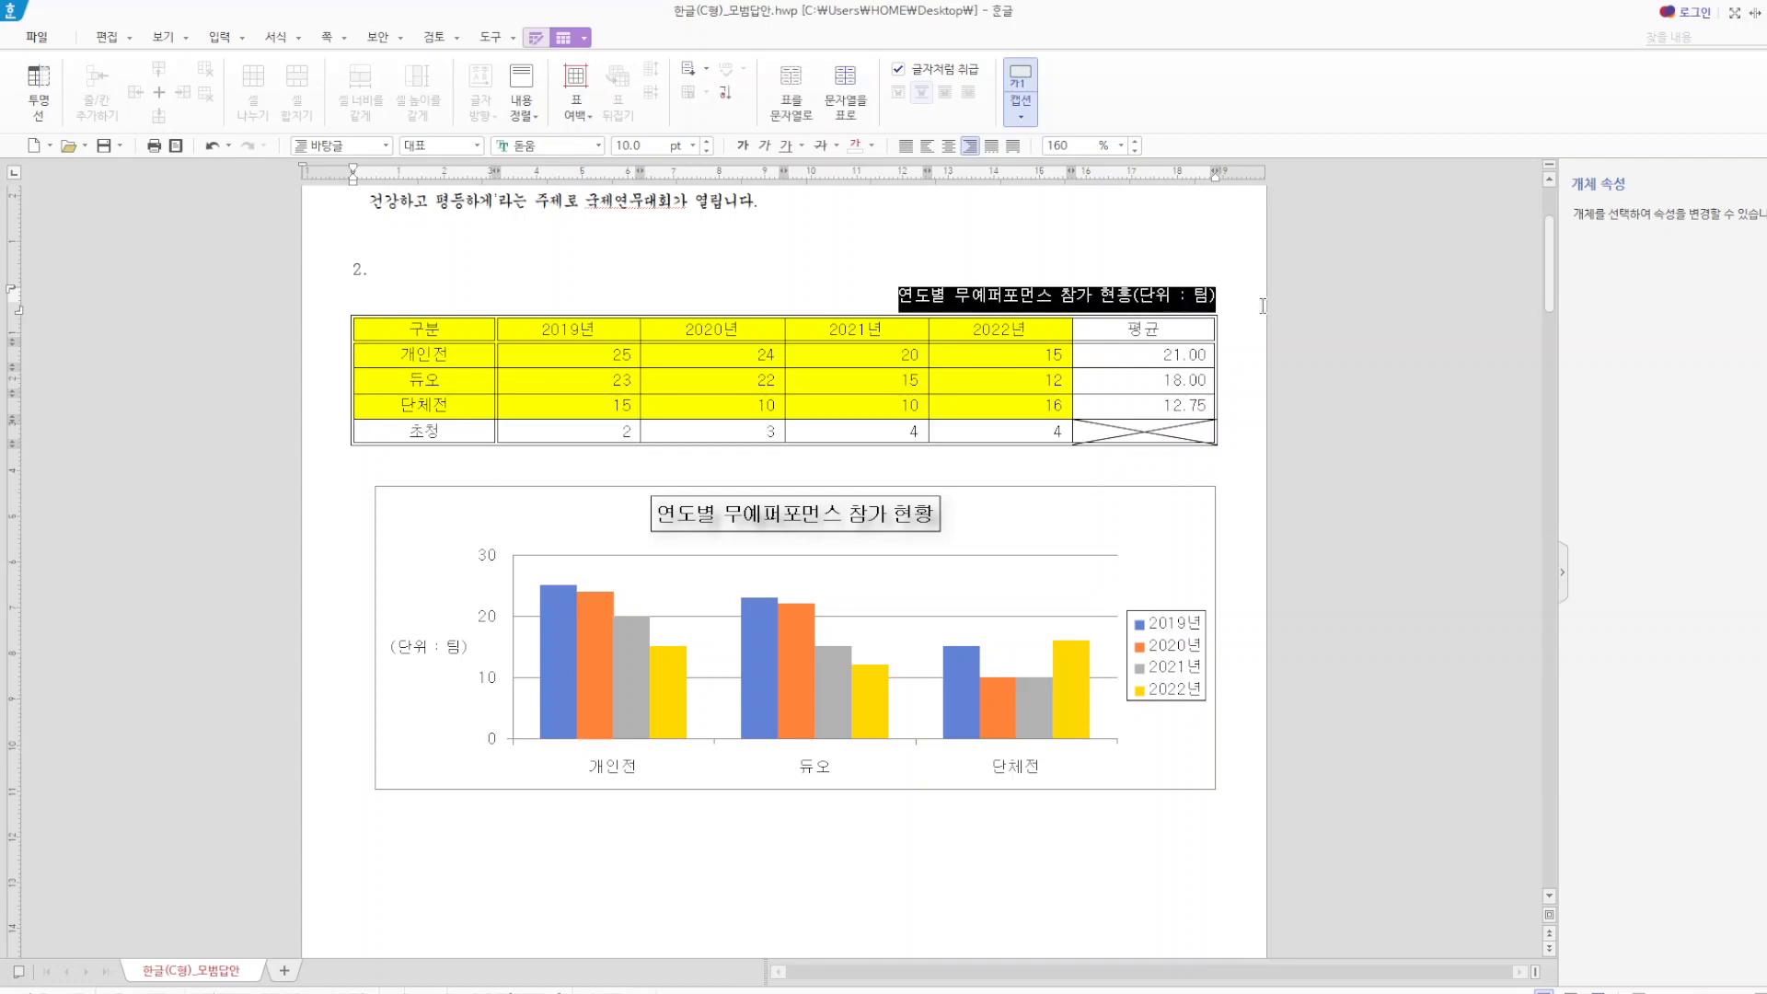
{"action": "left_click", "coordinate": [999, 230]}
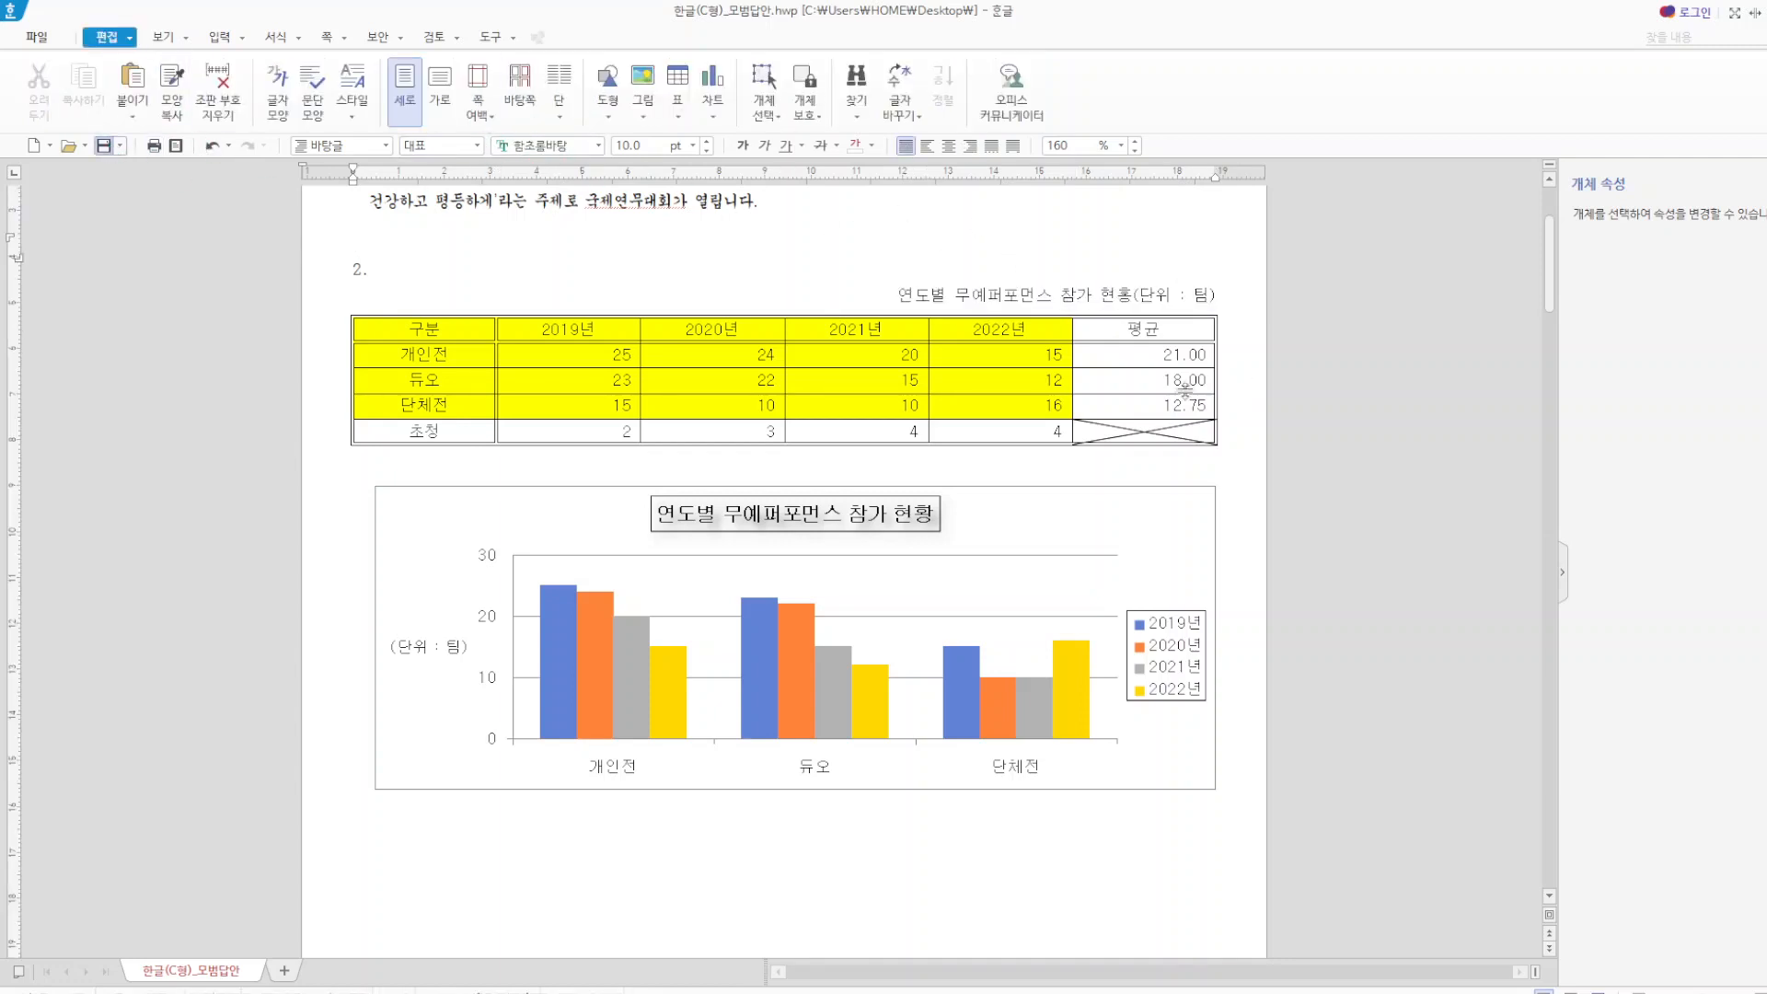
- Delete the reference picture of the 청소년 무예체력인증경연 drawing from the end of page 1
{"action": "scroll", "coordinate": [773, 454], "scroll_direction": "up", "scroll_amount": 4}
{"action": "scroll", "coordinate": [773, 454], "scroll_direction": "down", "scroll_amount": 3}
{"action": "scroll", "coordinate": [771, 454], "scroll_direction": "down", "scroll_amount": 6}
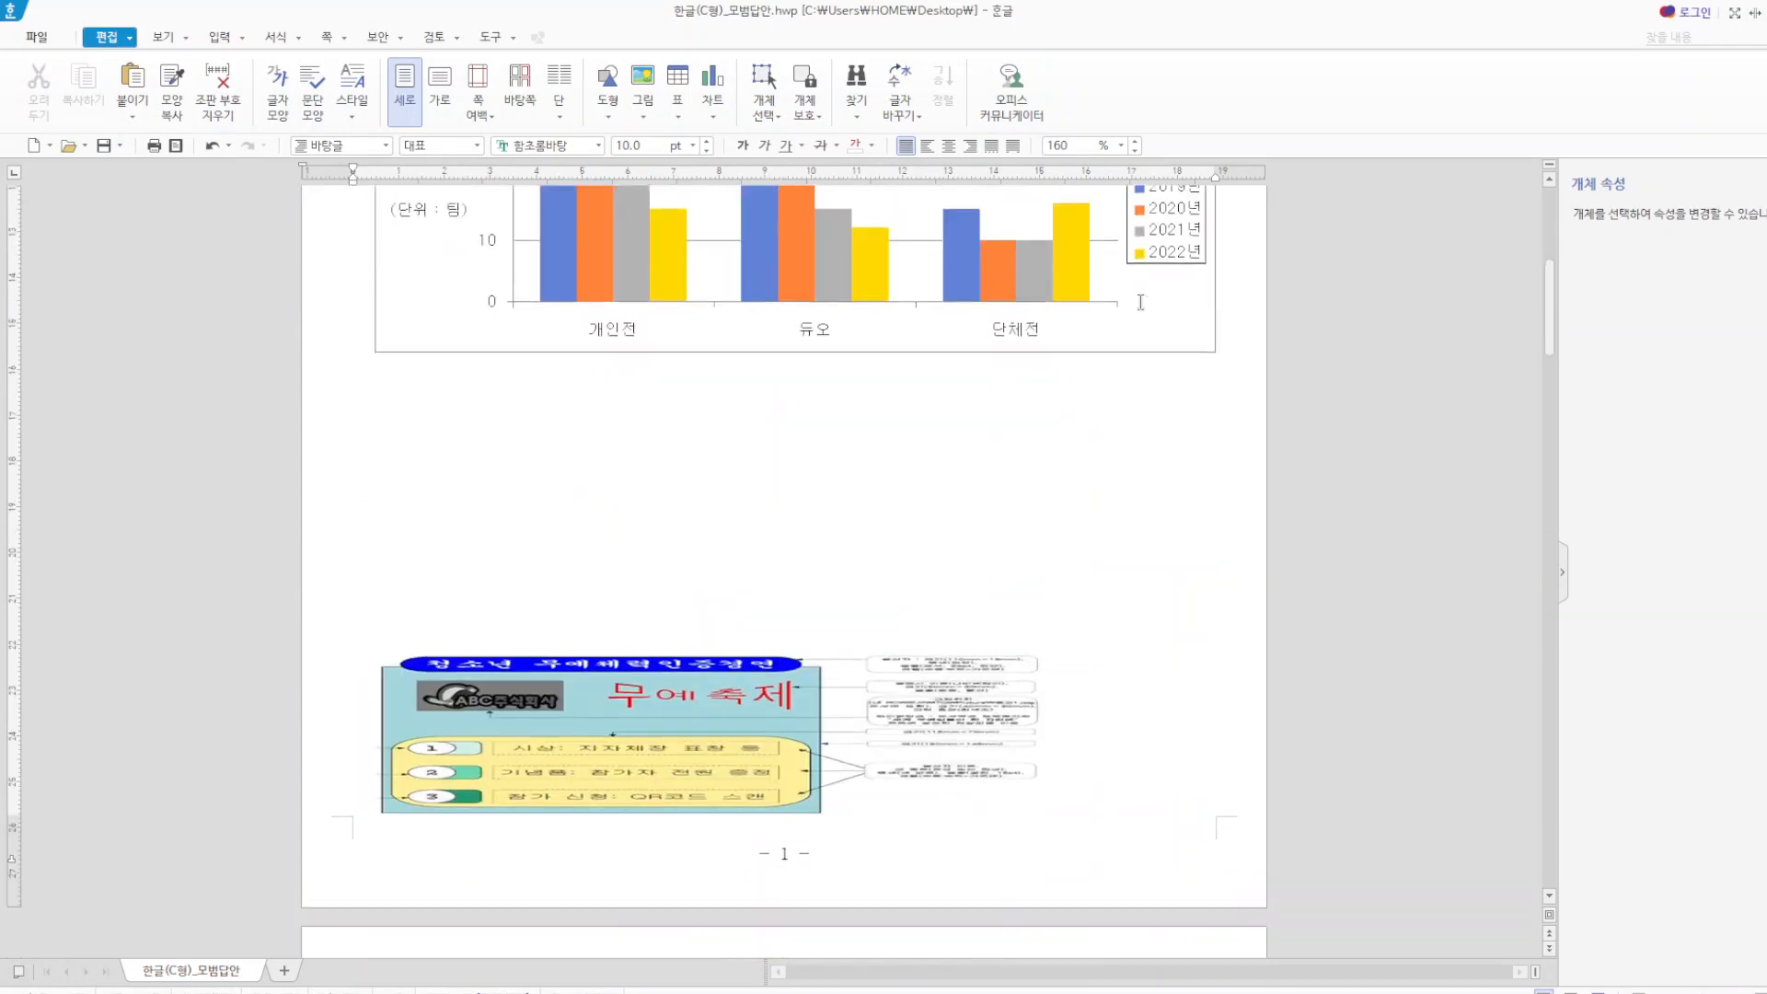
{"action": "left_click", "coordinate": [704, 594]}
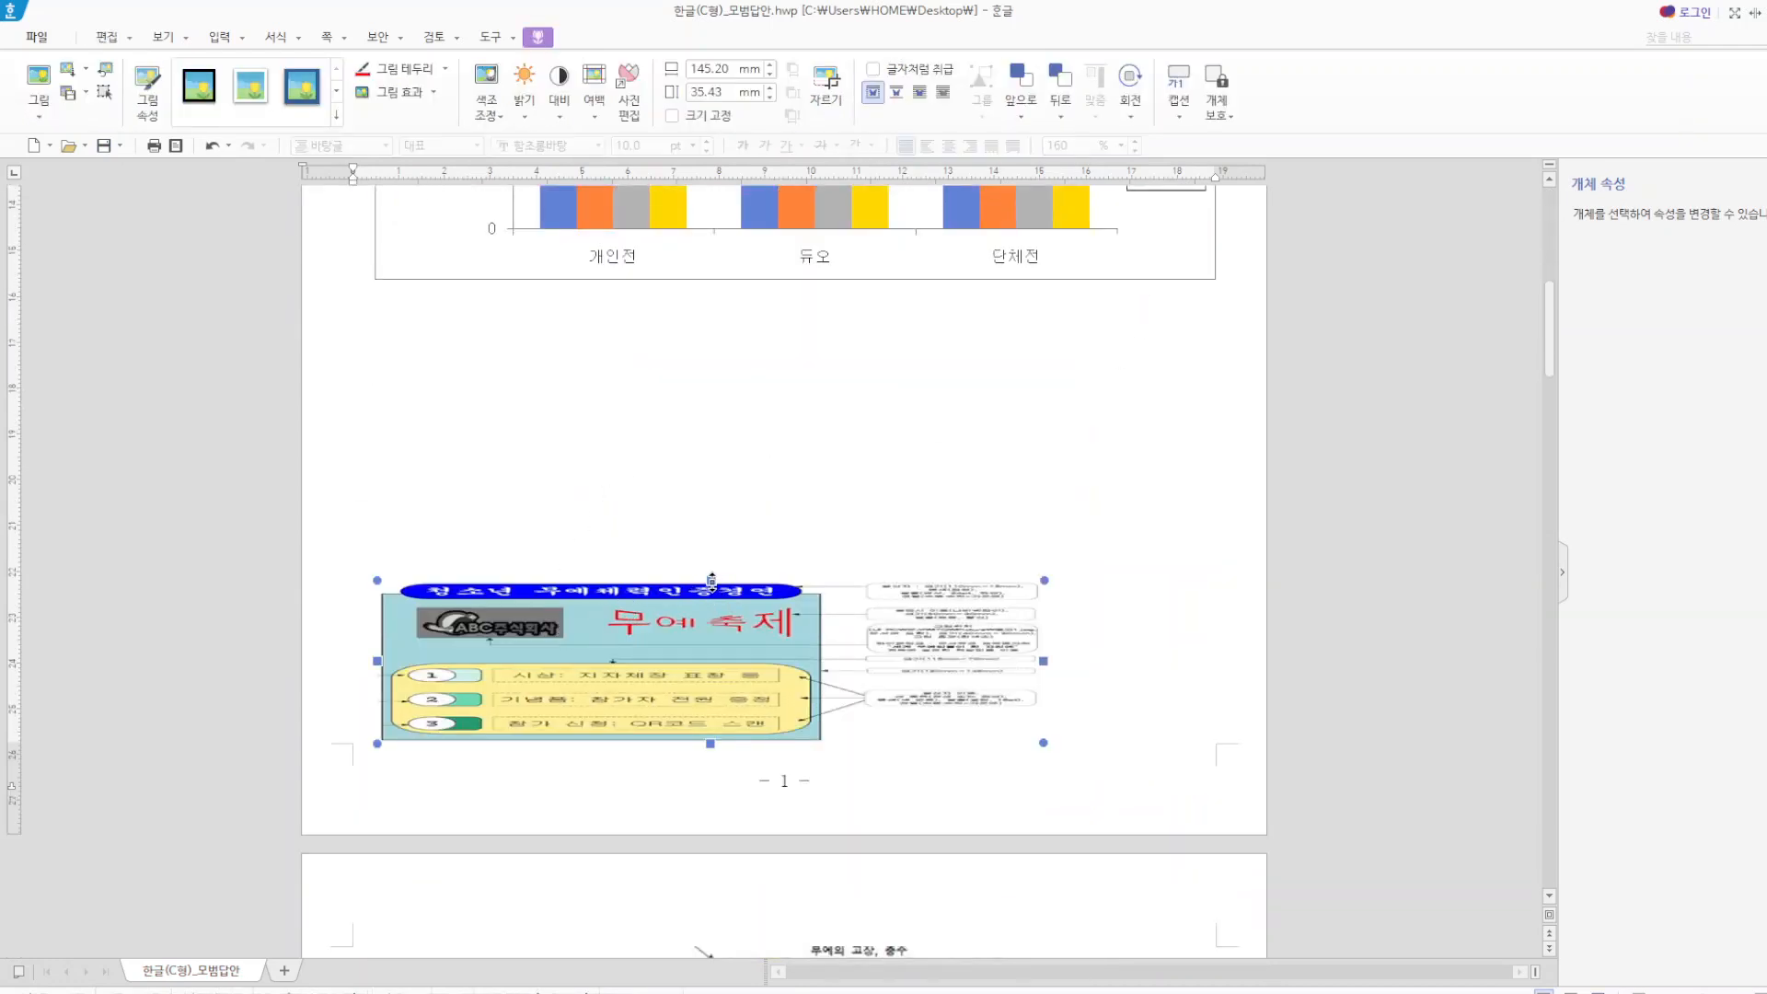
{"action": "left_click_drag", "start_coordinate": [710, 581], "coordinate": [710, 360]}
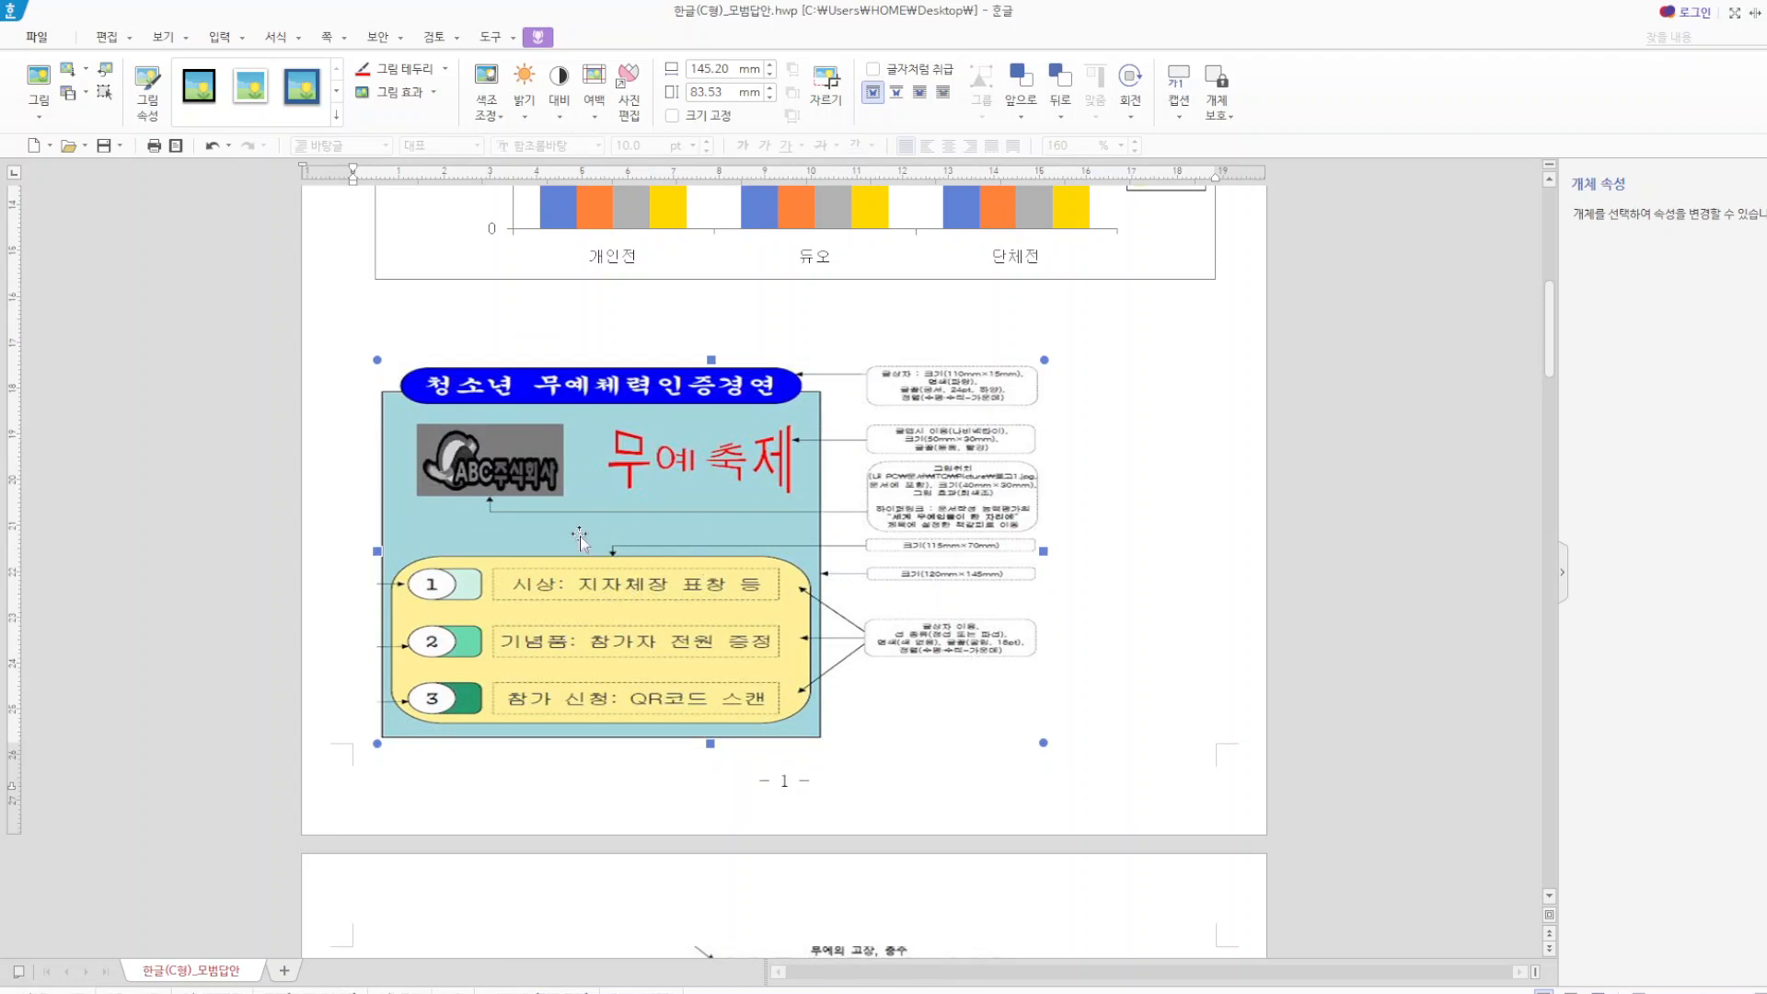
{"action": "key", "text": "Delete"}
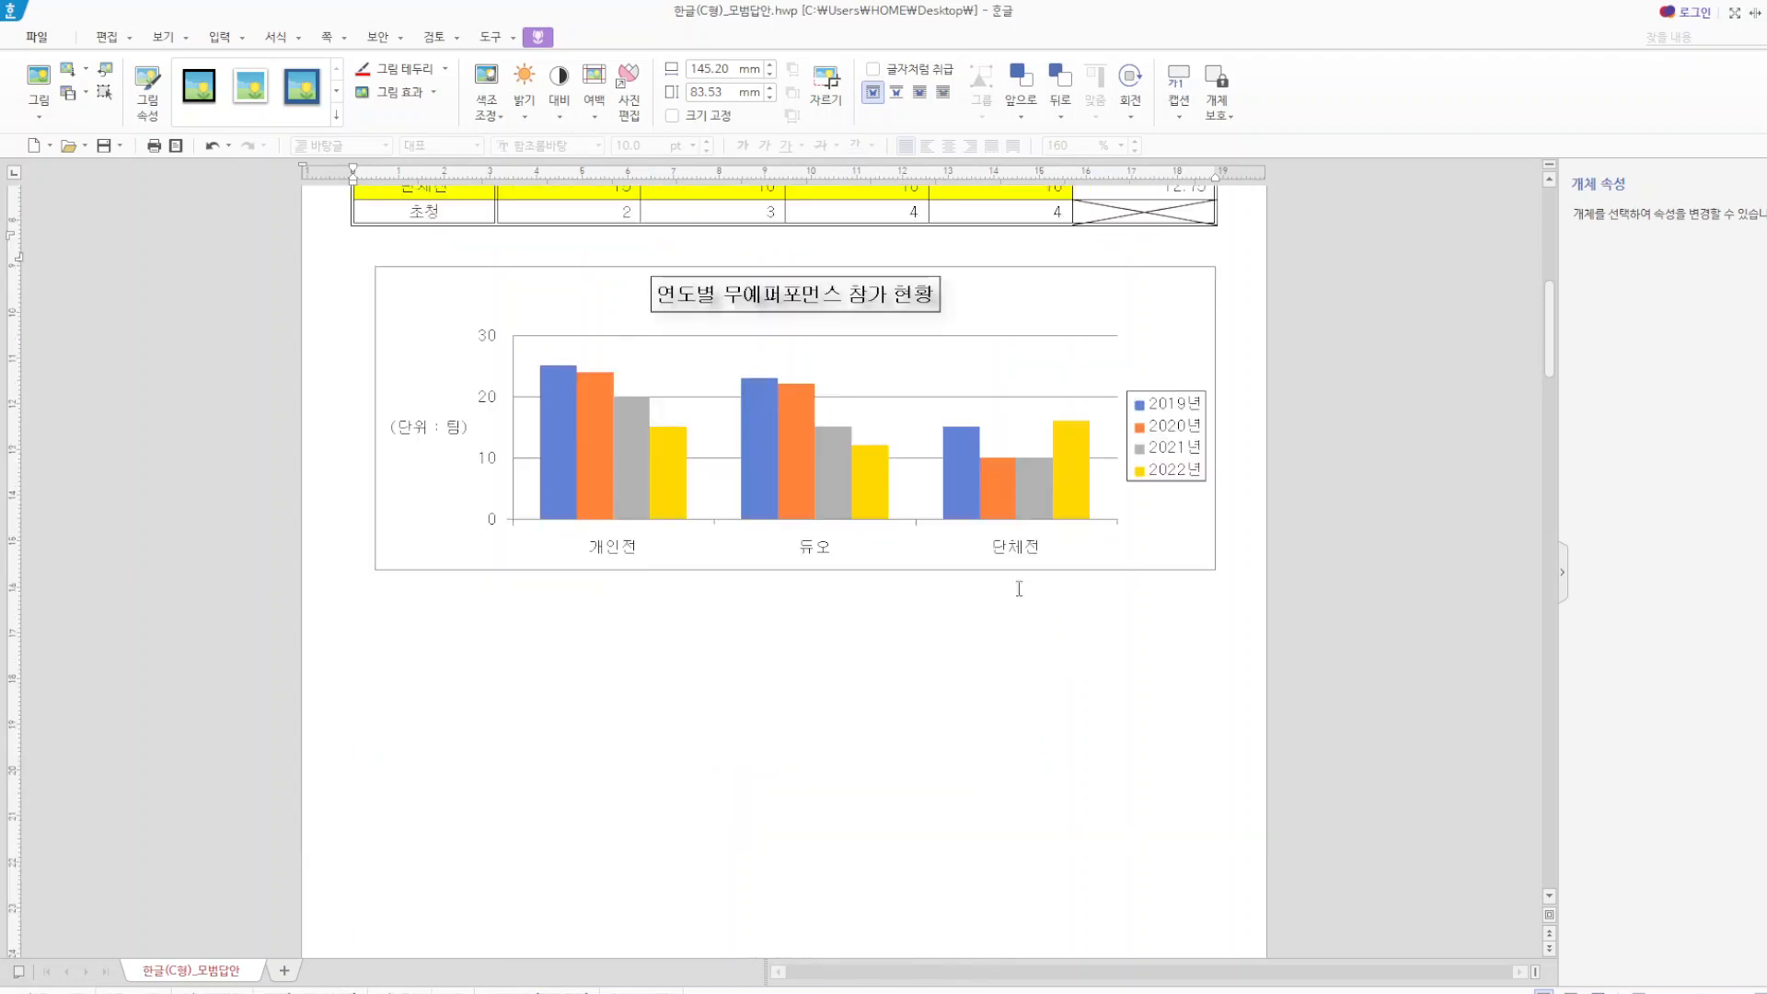
- Cut the reference picture of the article "세계 무예인들이 한 자리에" out of the document
{"action": "scroll", "coordinate": [973, 579], "scroll_direction": "down", "scroll_amount": 10}
{"action": "left_click", "coordinate": [820, 663]}
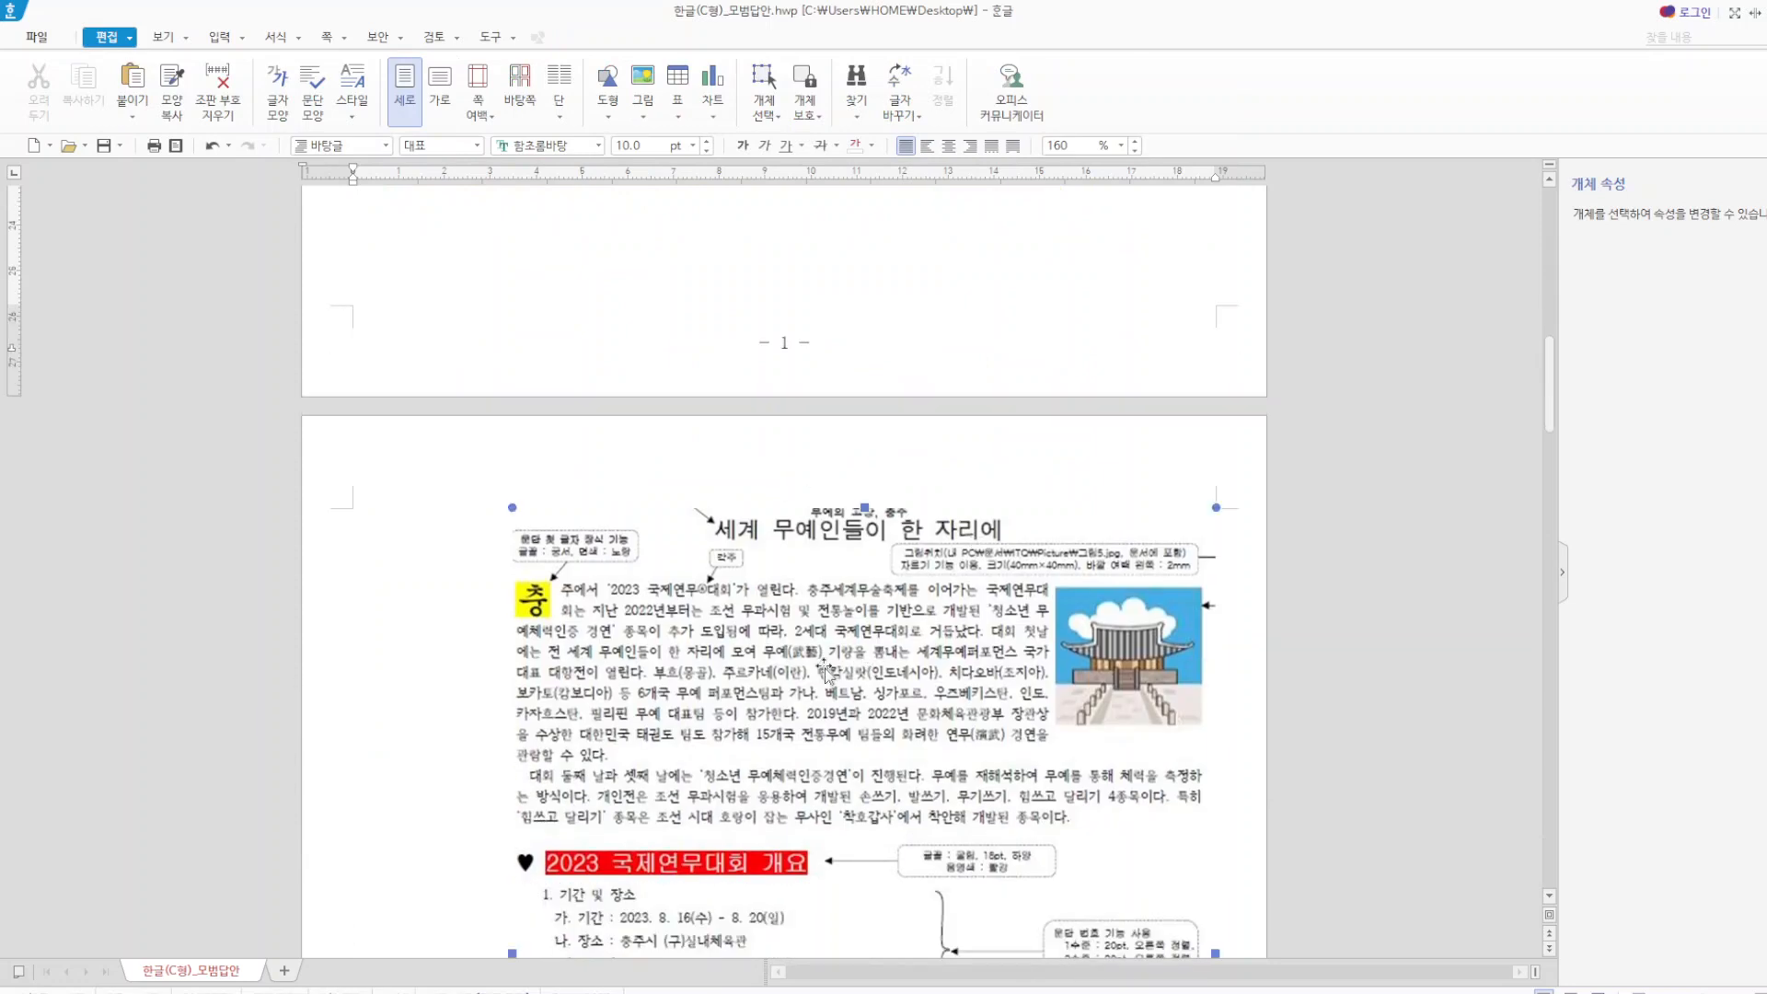
{"action": "left_click_drag", "start_coordinate": [513, 507], "coordinate": [599, 616]}
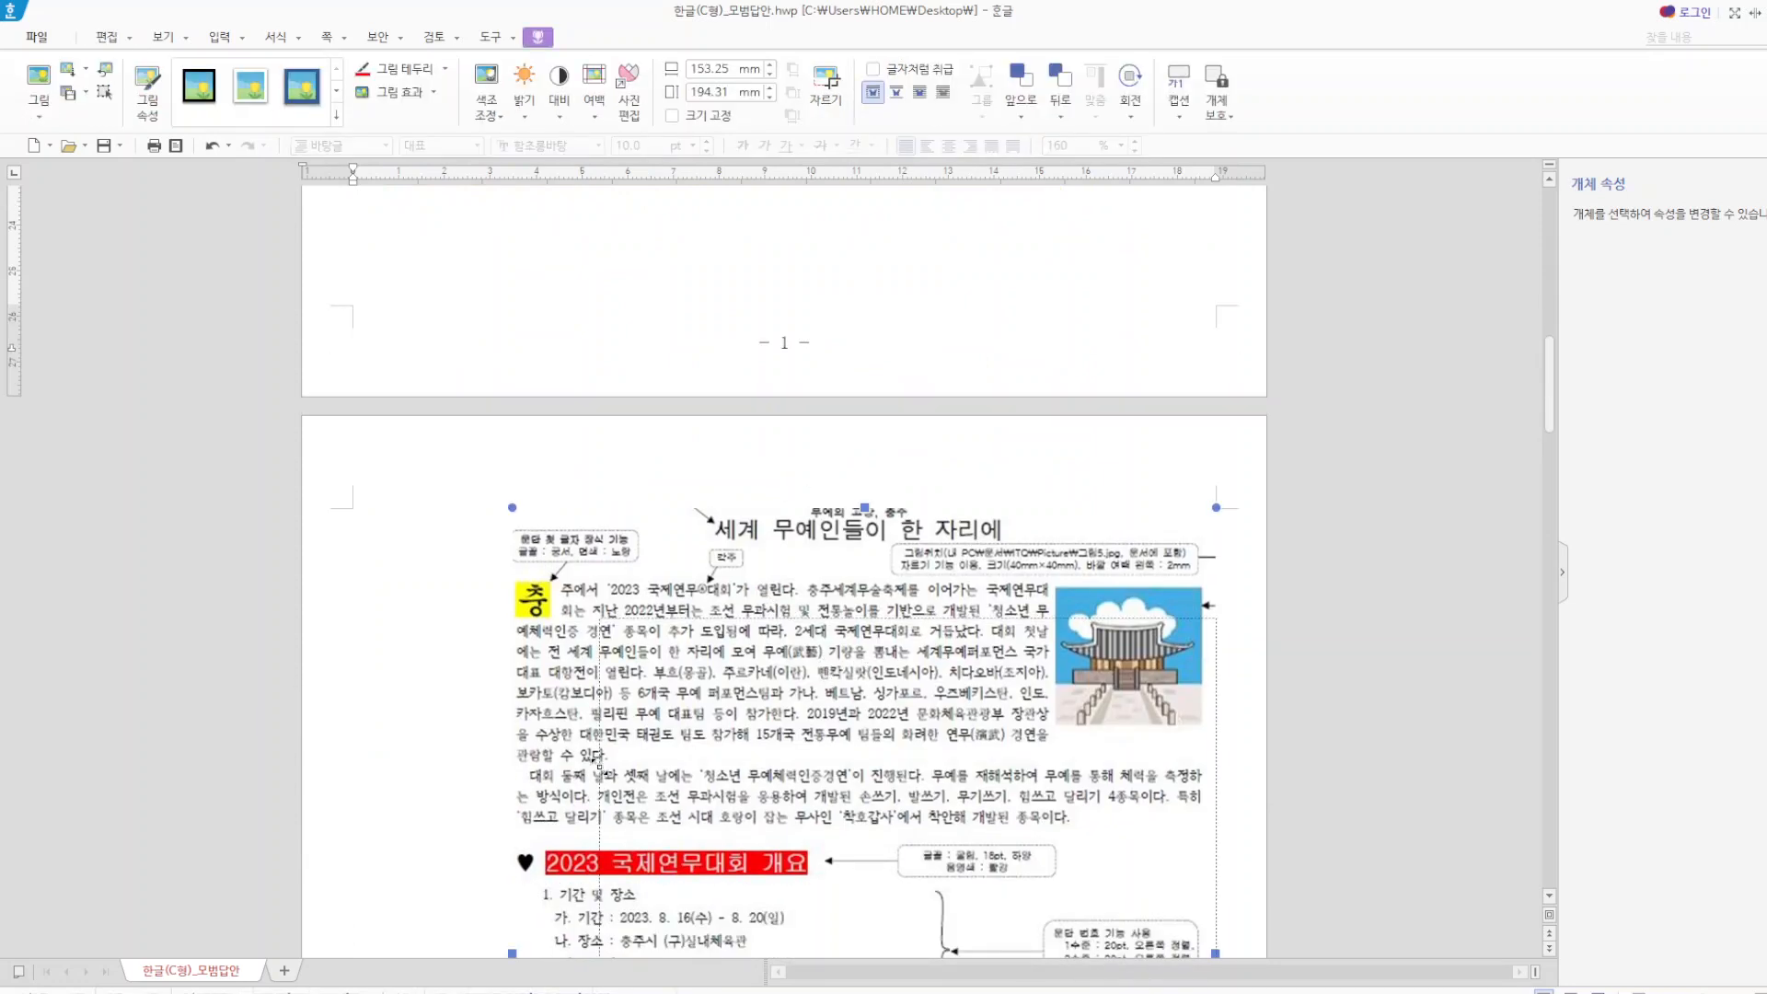
{"action": "right_click", "coordinate": [834, 556]}
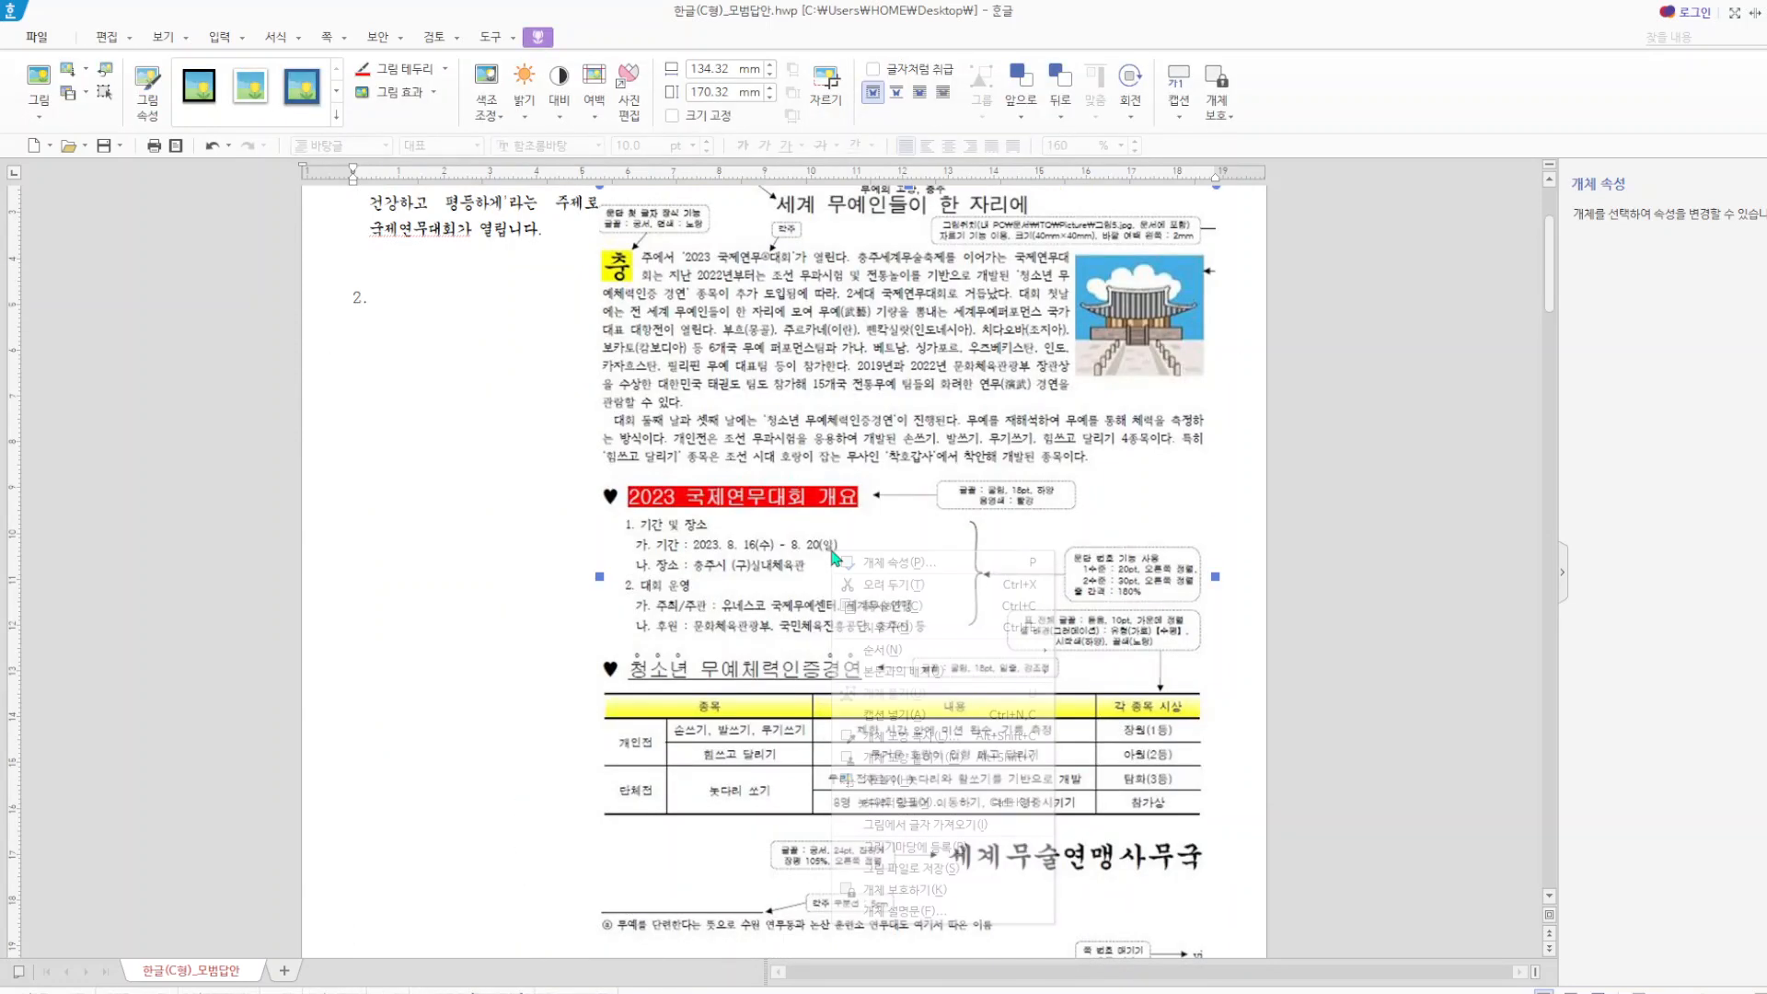
{"action": "left_click", "coordinate": [888, 585]}
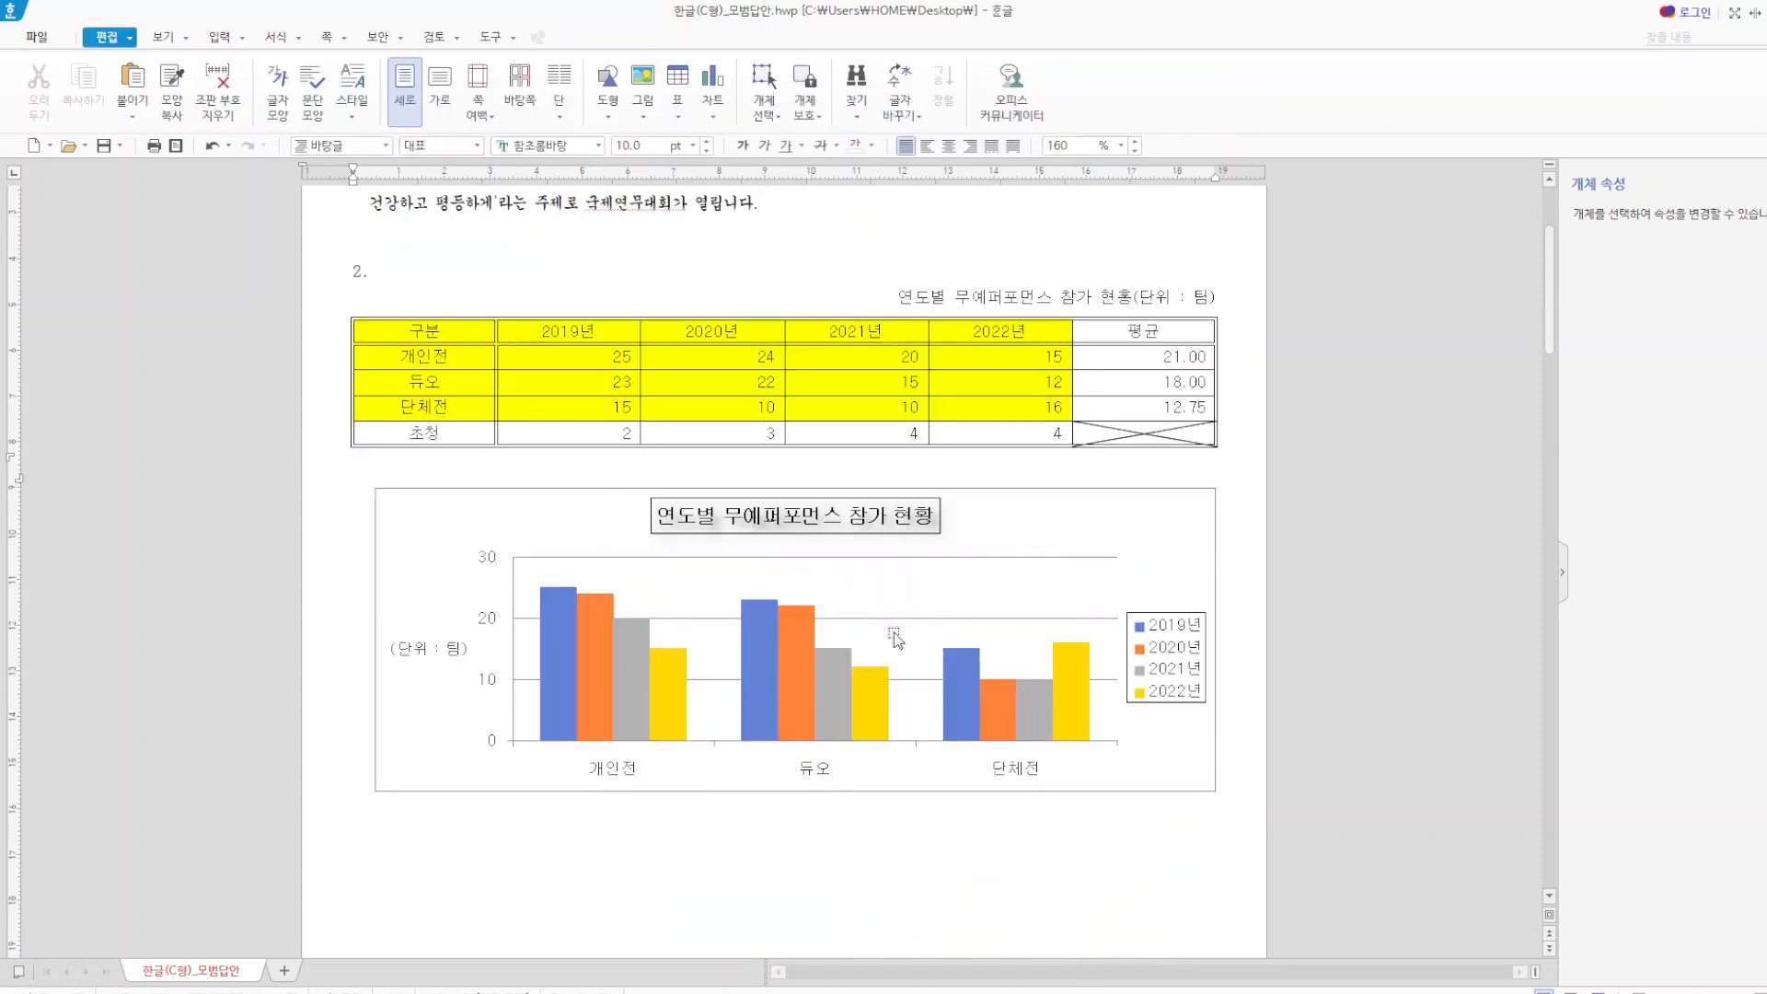
- Select all shapes, text boxes, WordArt and the logo picture of the item 4 drawing together and delete them
{"action": "scroll", "coordinate": [840, 634], "scroll_direction": "down", "scroll_amount": 3}
{"action": "scroll", "coordinate": [840, 633], "scroll_direction": "down", "scroll_amount": 10}
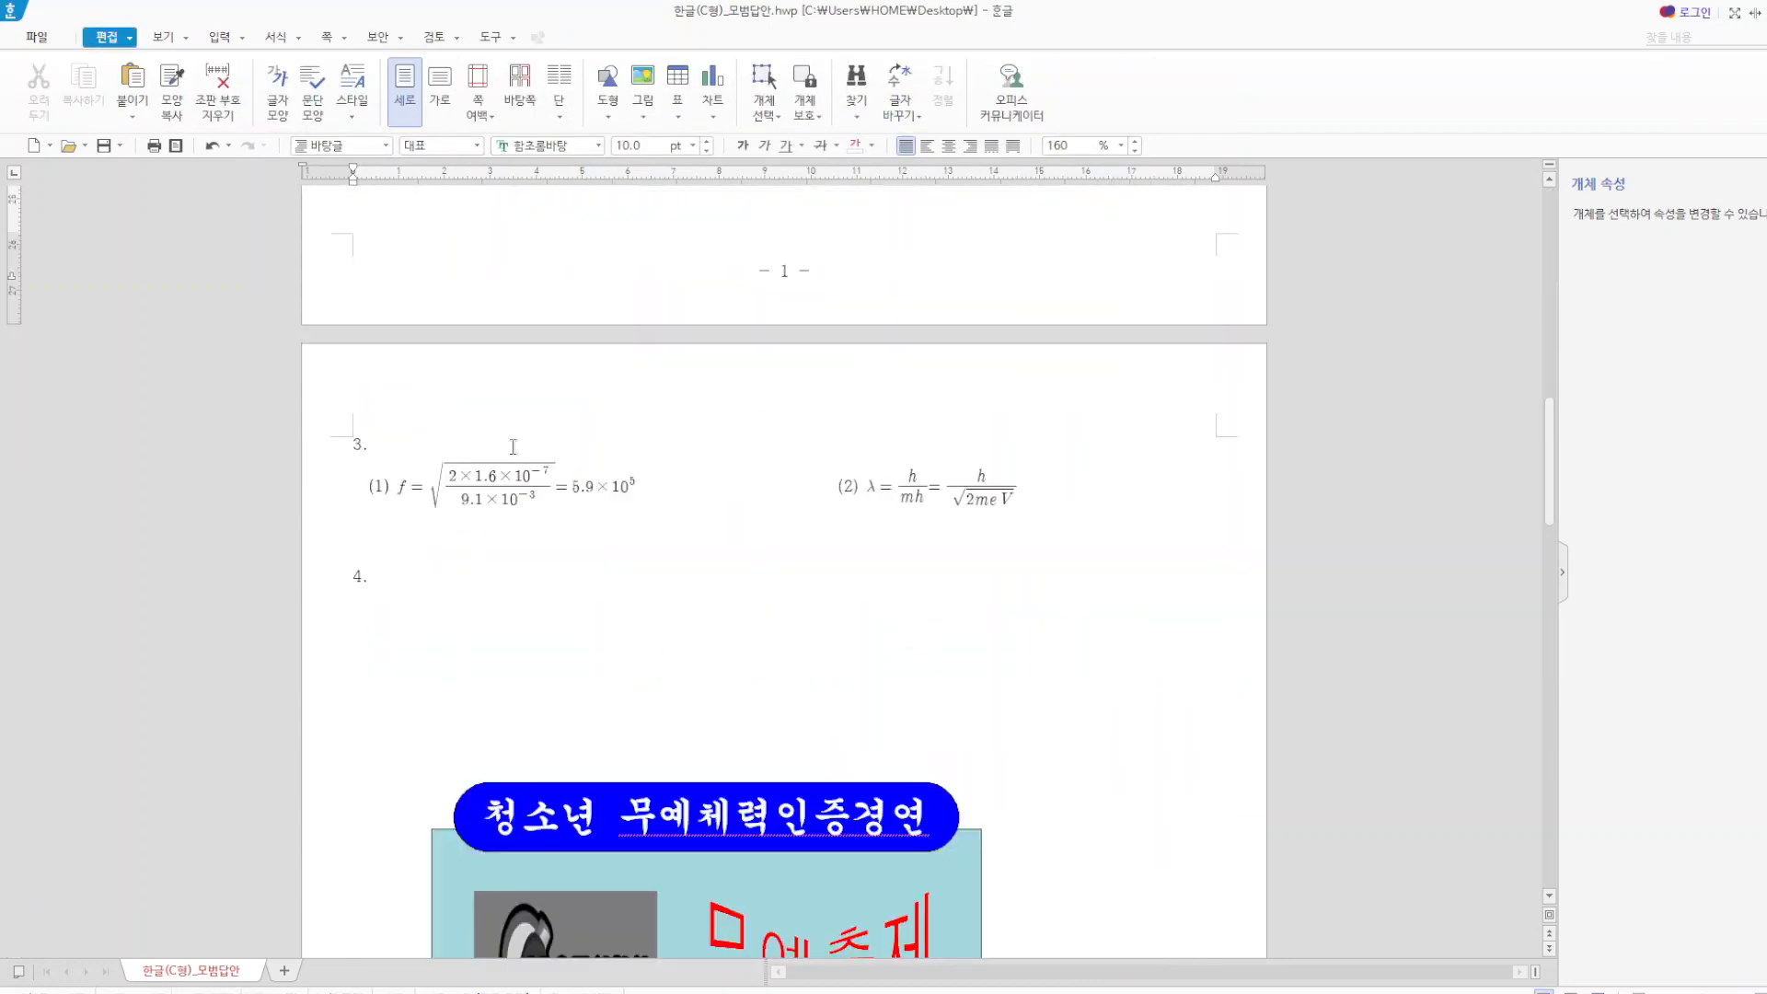
{"action": "scroll", "coordinate": [750, 499], "scroll_direction": "down", "scroll_amount": 5}
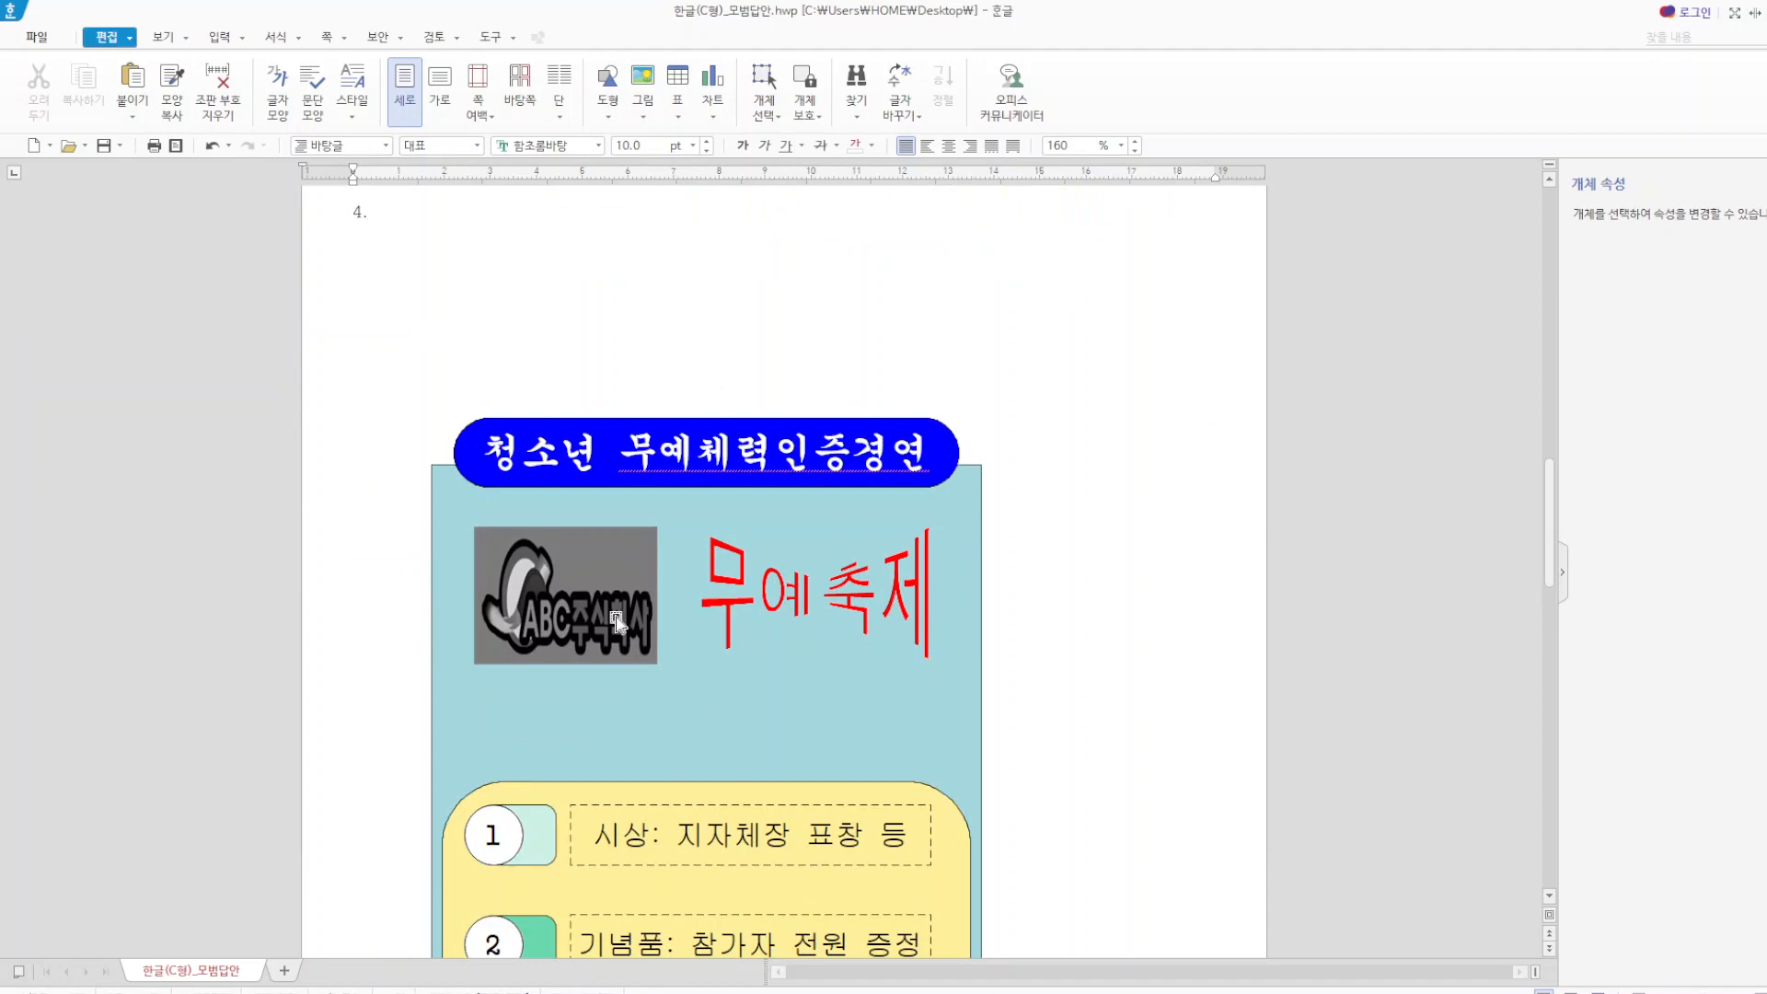
{"action": "scroll", "coordinate": [664, 658], "scroll_direction": "down", "scroll_amount": 3}
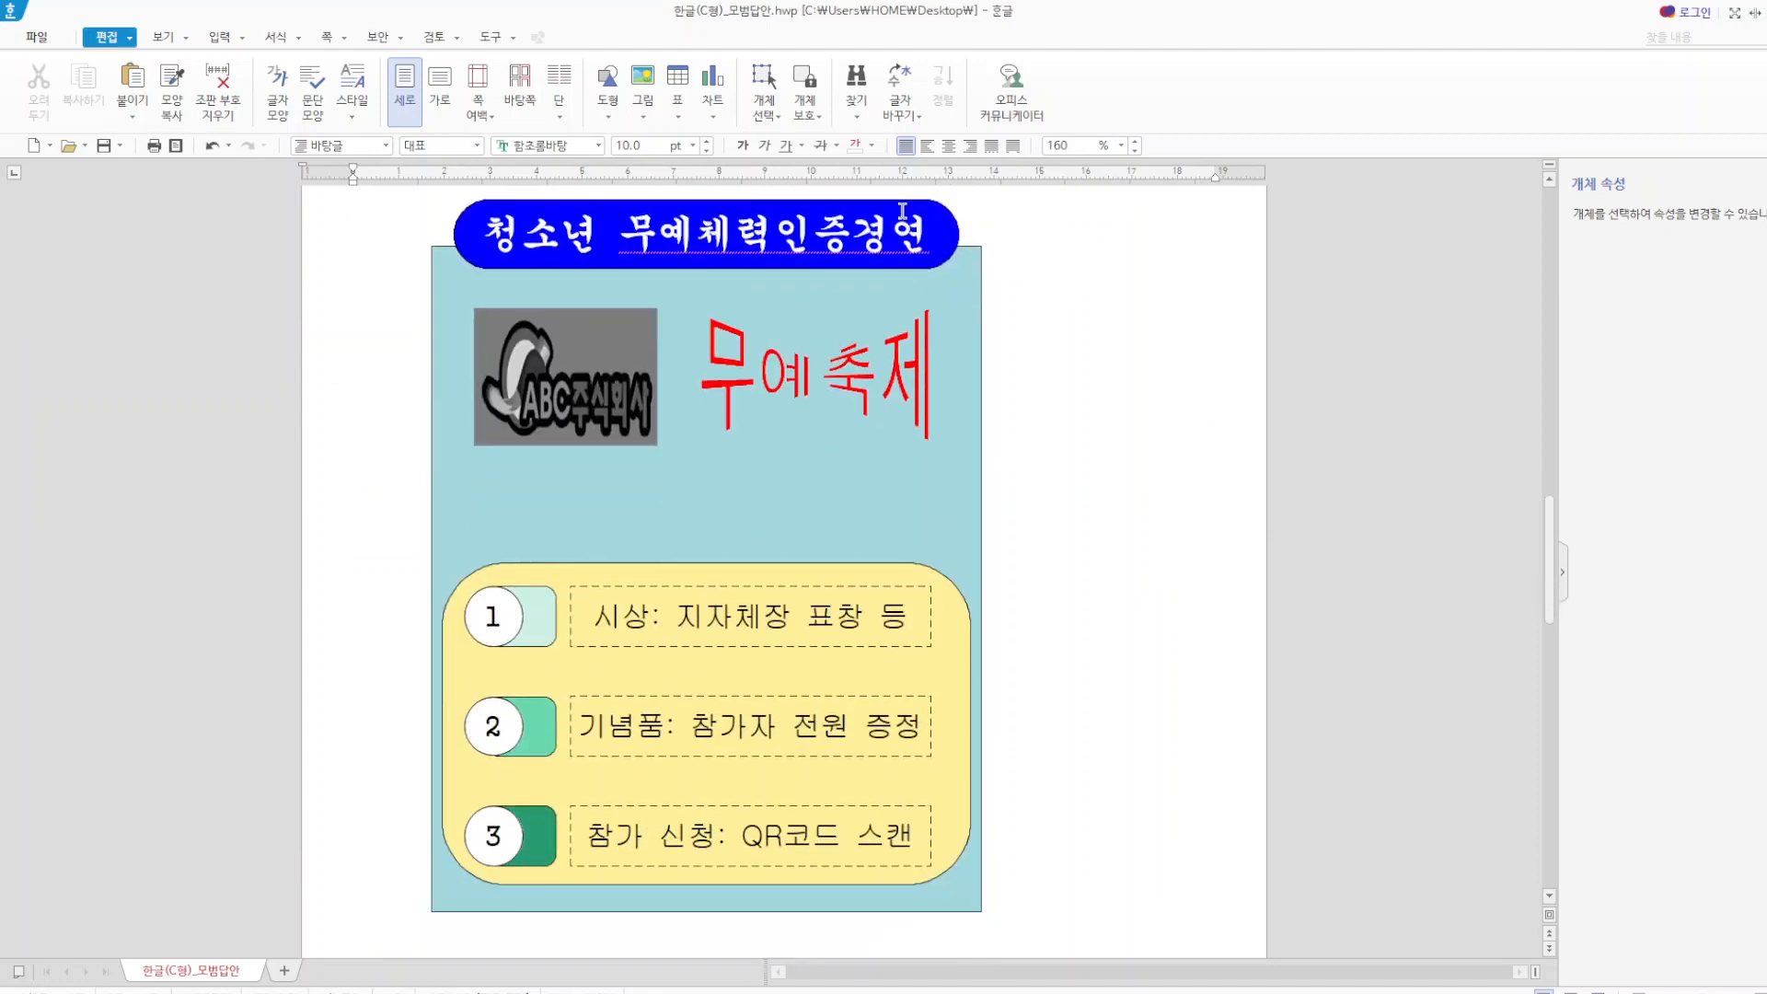
{"action": "left_click", "coordinate": [862, 202]}
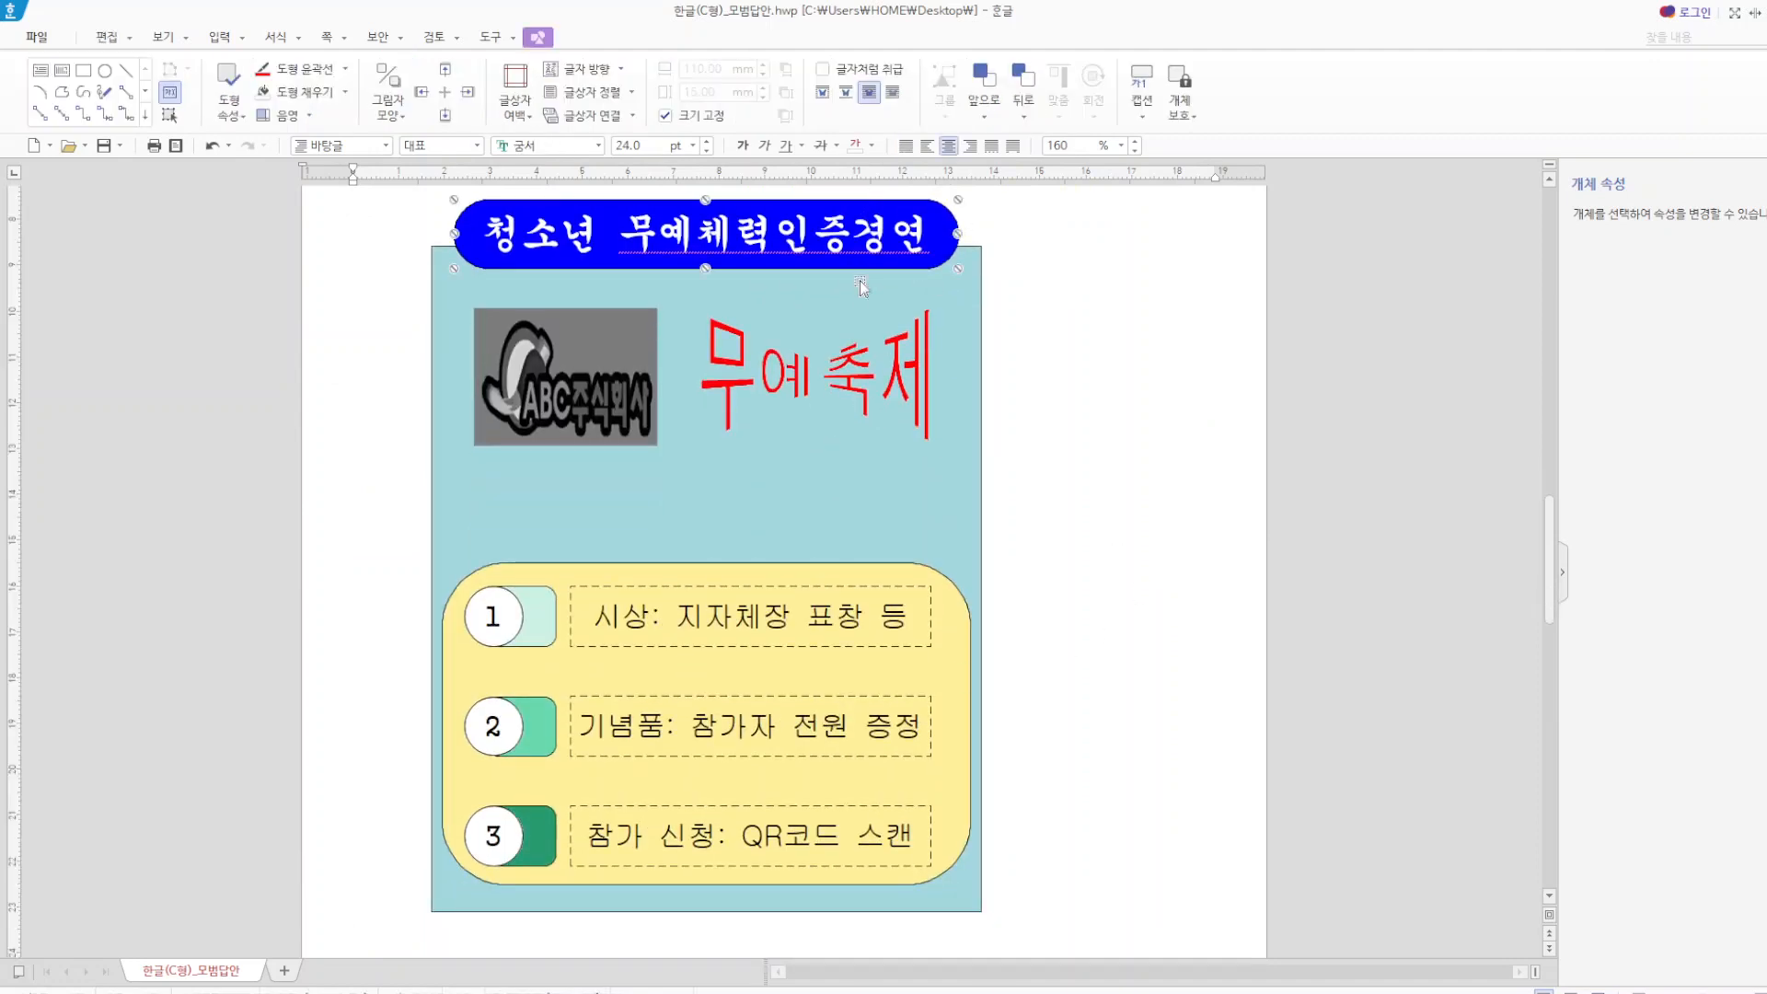
{"action": "left_click", "coordinate": [842, 361], "text": "shift"}
{"action": "left_click", "coordinate": [550, 403], "text": "shift"}
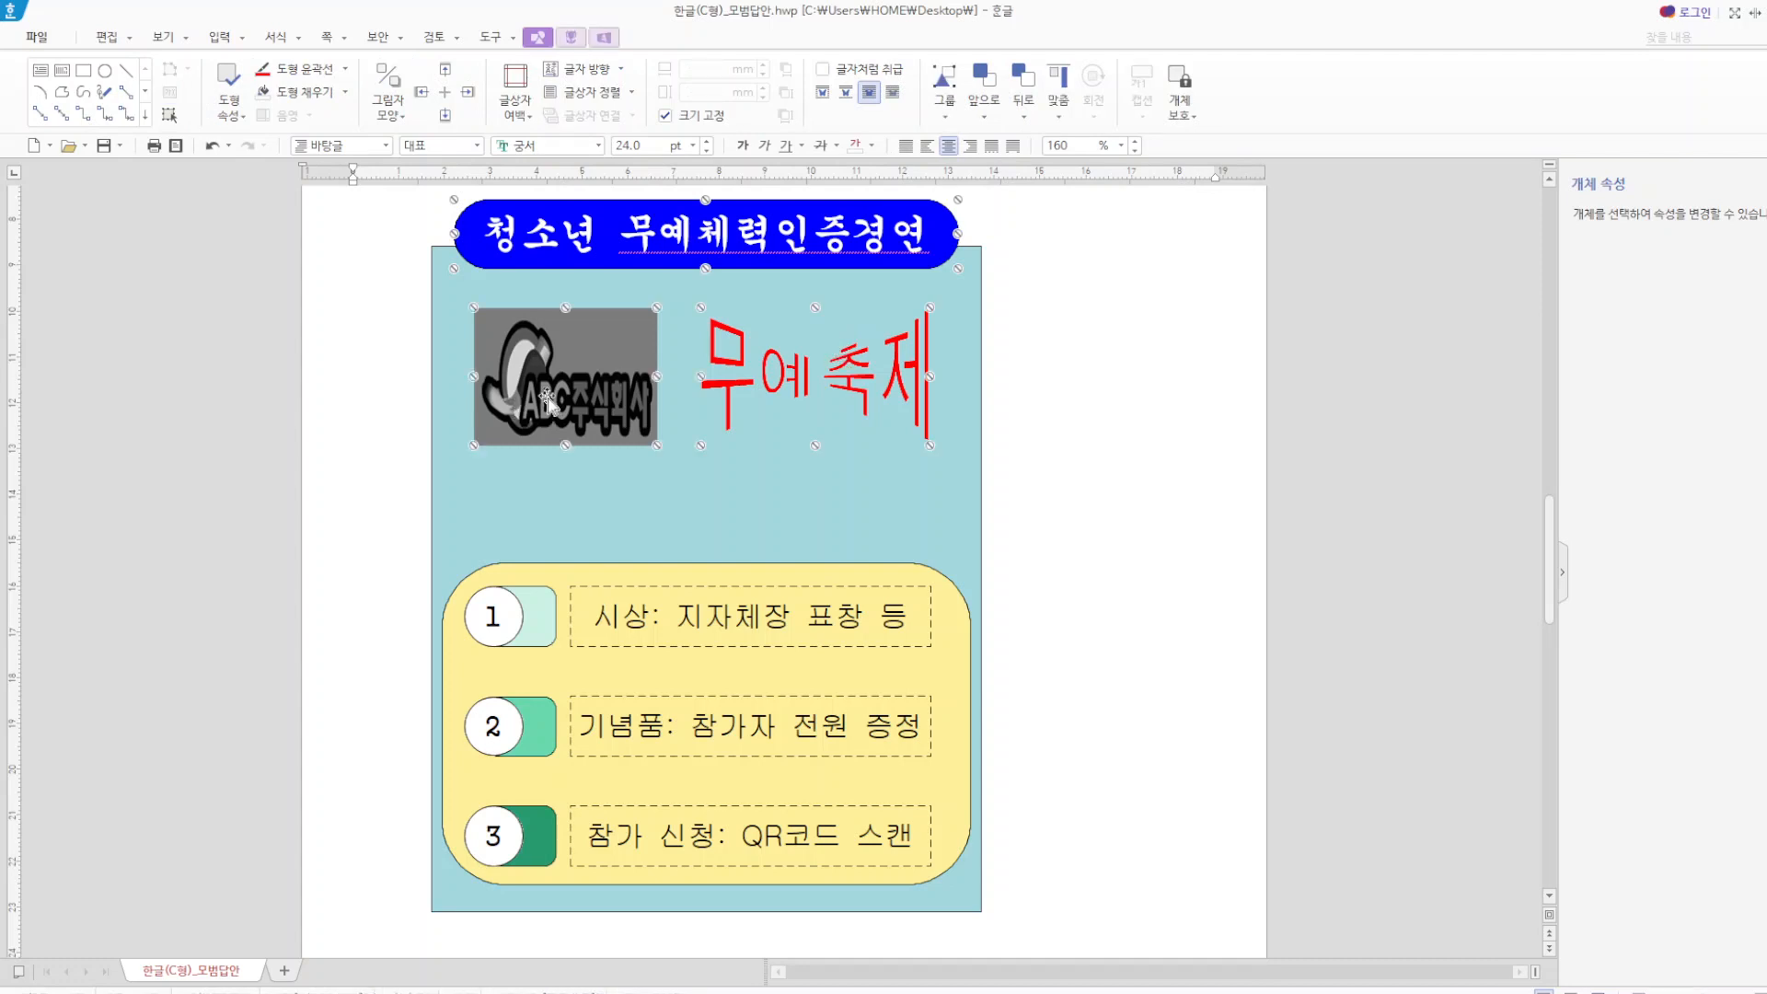
{"action": "left_click", "coordinate": [437, 317], "text": "shift"}
{"action": "left_click", "coordinate": [752, 614], "text": "shift"}
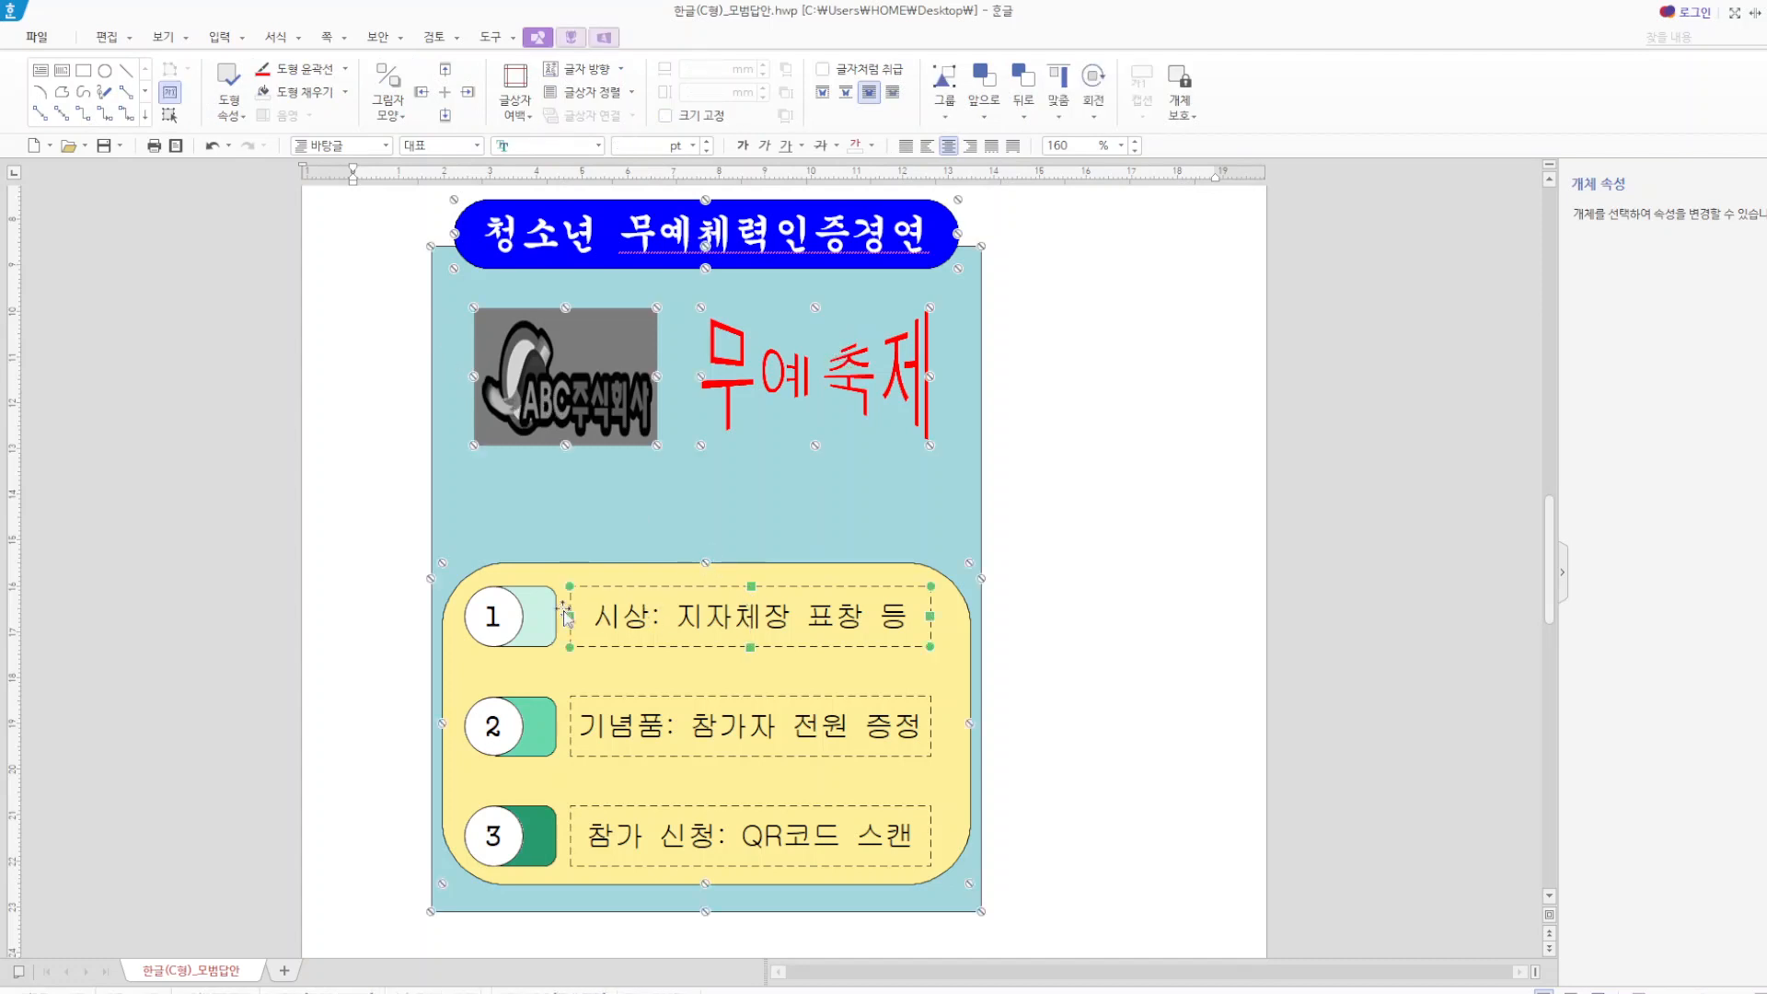
{"action": "left_click", "coordinate": [513, 618], "text": "shift"}
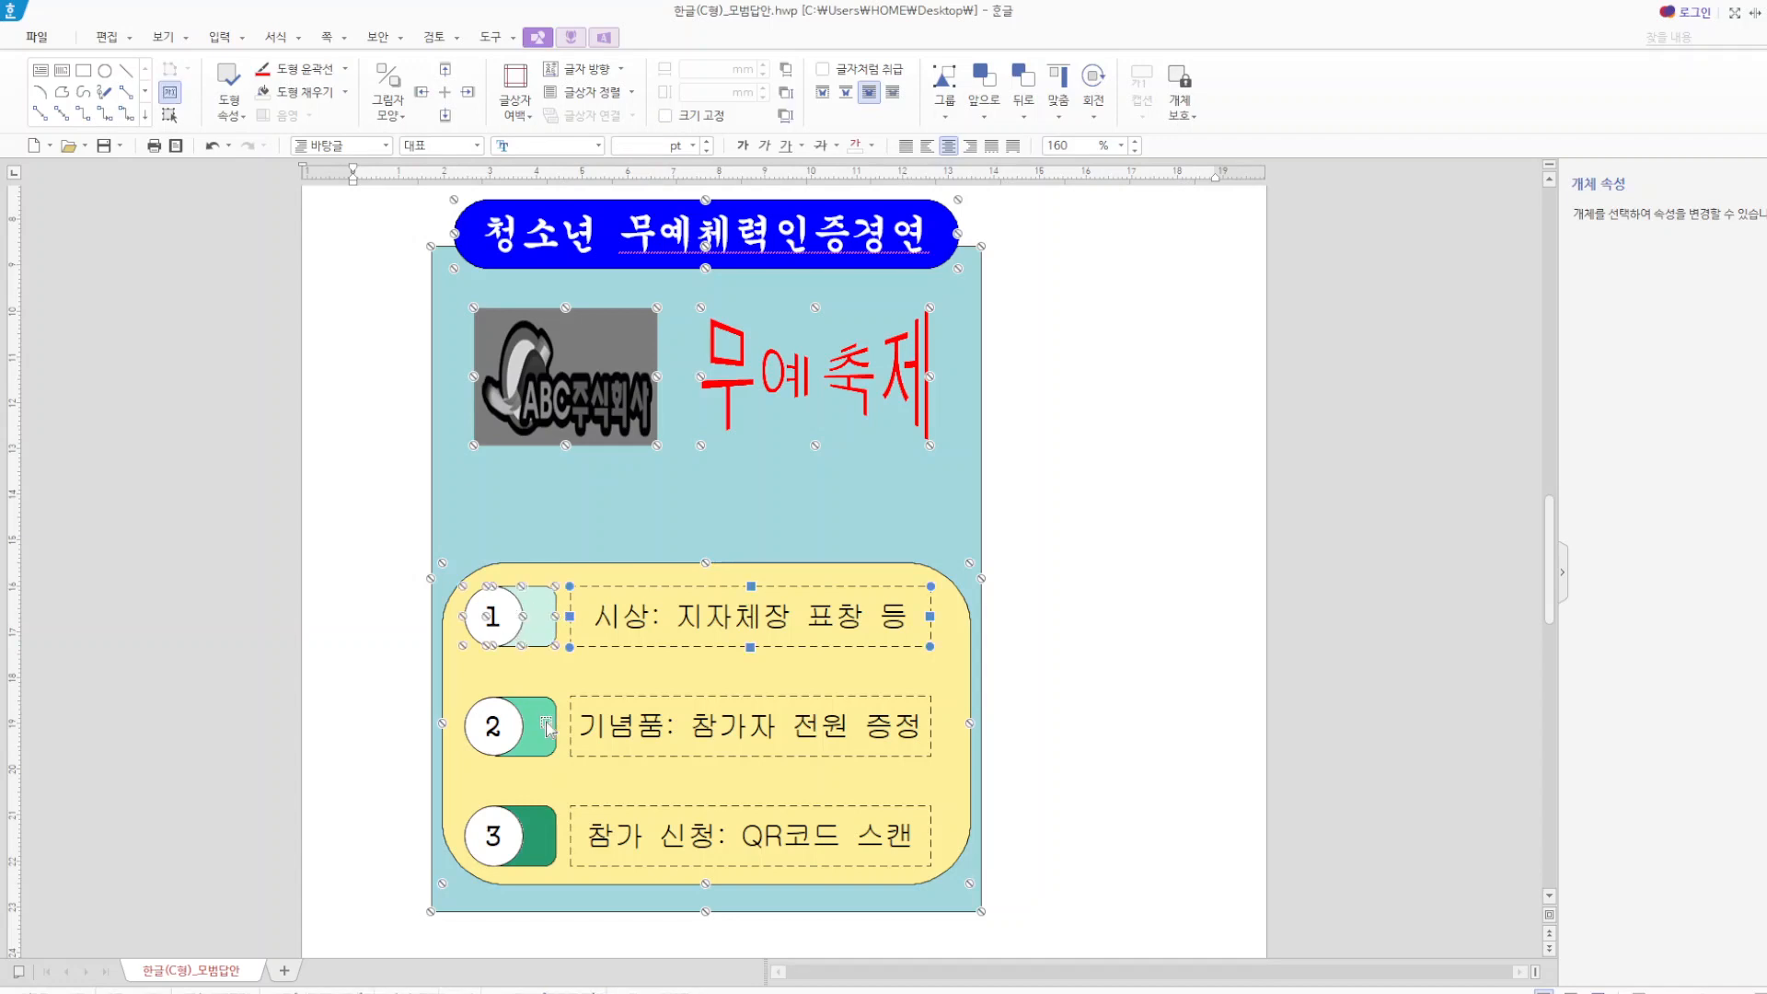
{"action": "left_click", "coordinate": [509, 721], "text": "shift"}
{"action": "left_click", "coordinate": [633, 697], "text": "shift"}
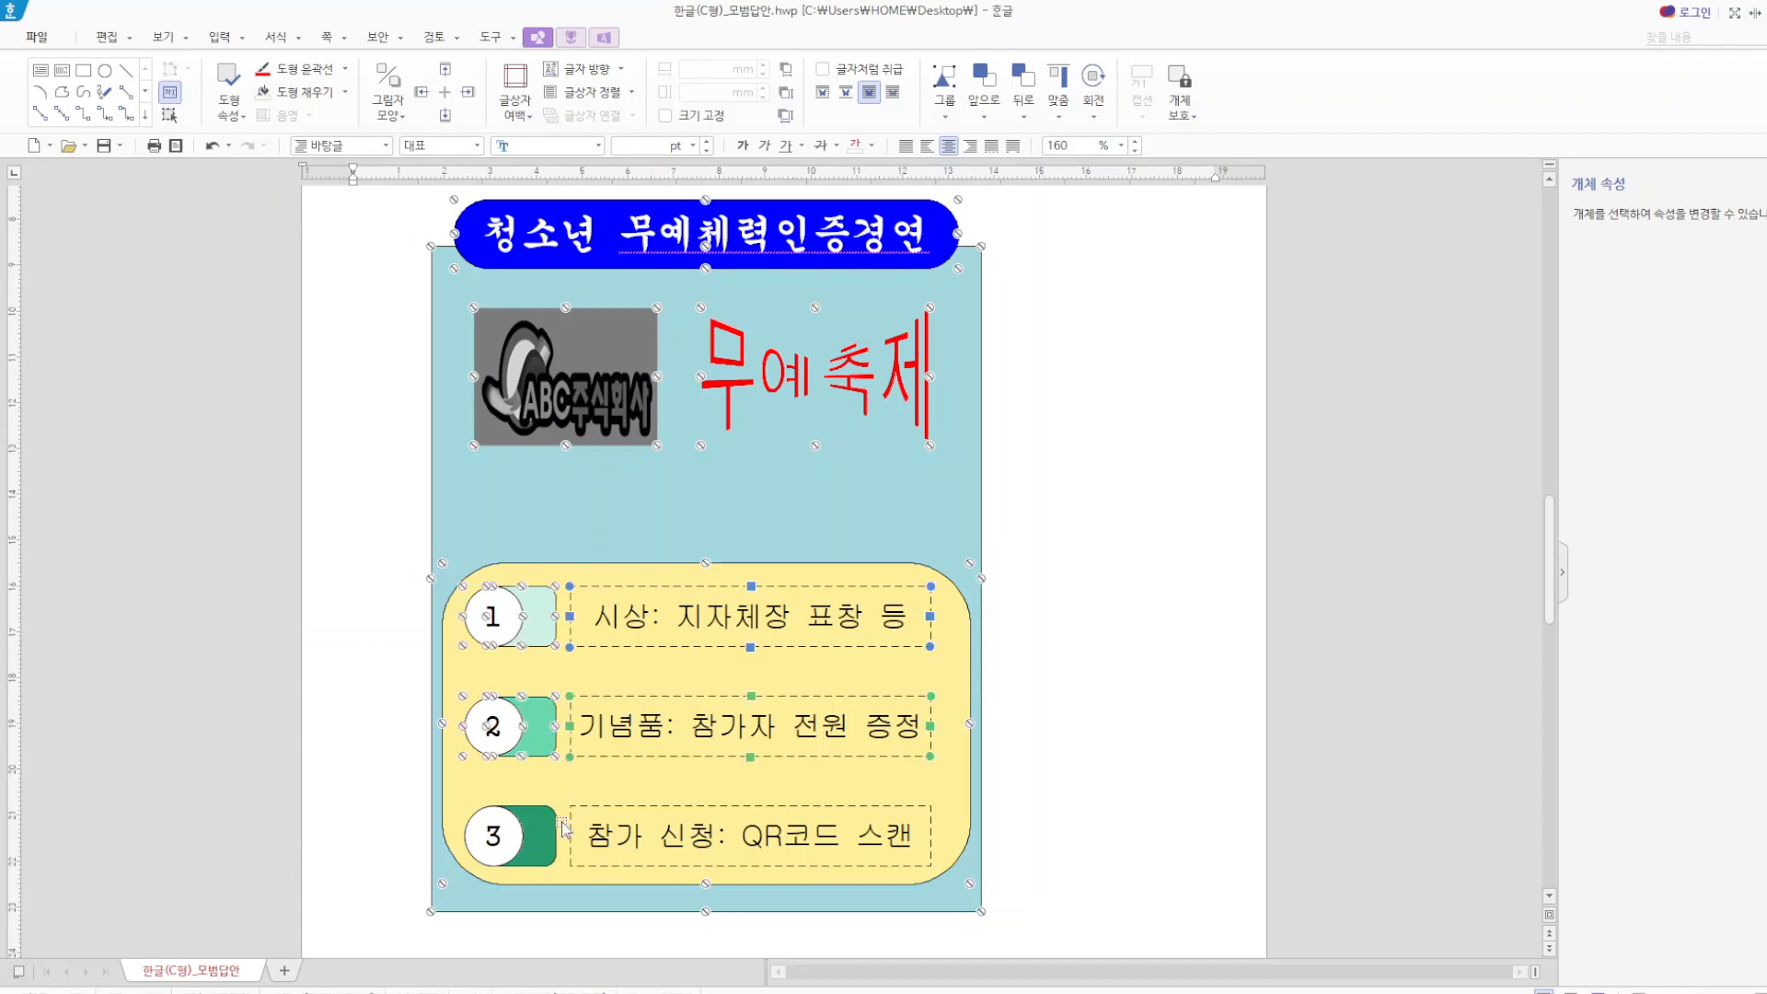
{"action": "left_click", "coordinate": [556, 834], "text": "shift"}
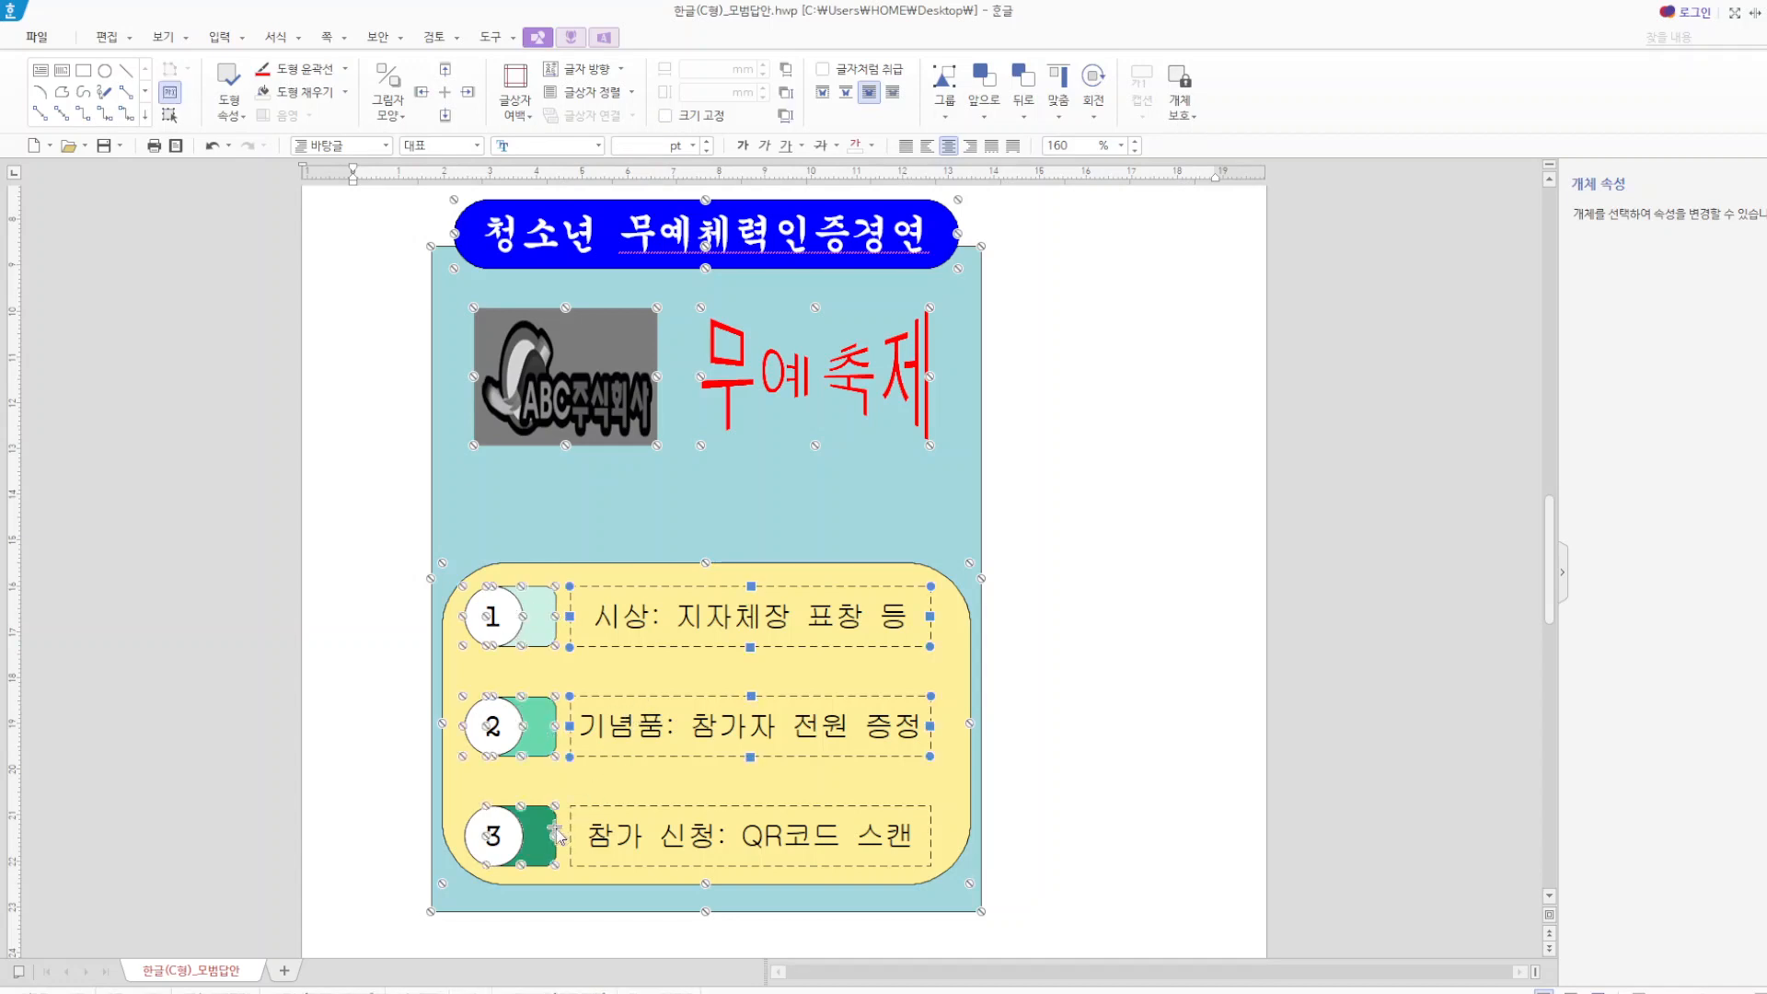
{"action": "left_click", "coordinate": [664, 808], "text": "shift"}
{"action": "key", "text": "Delete"}
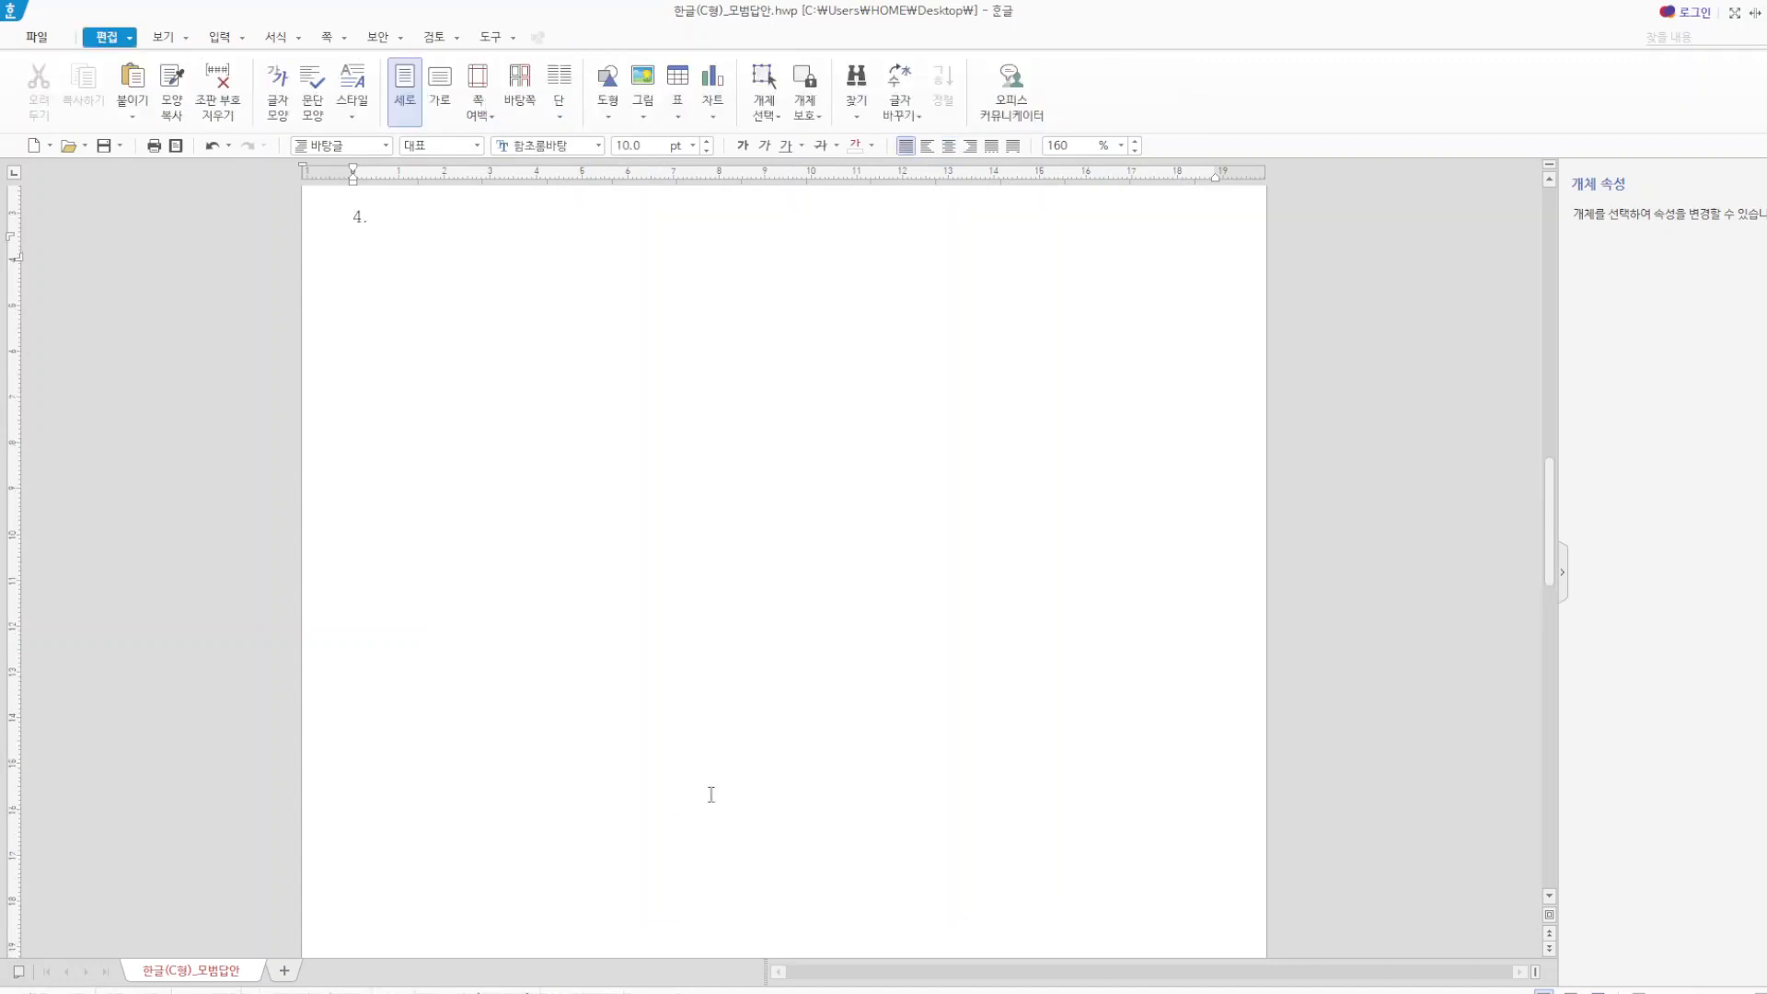
- Draw a rectangle about 60 × 44 mm in the empty area below item number 4
{"action": "left_click", "coordinate": [608, 115]}
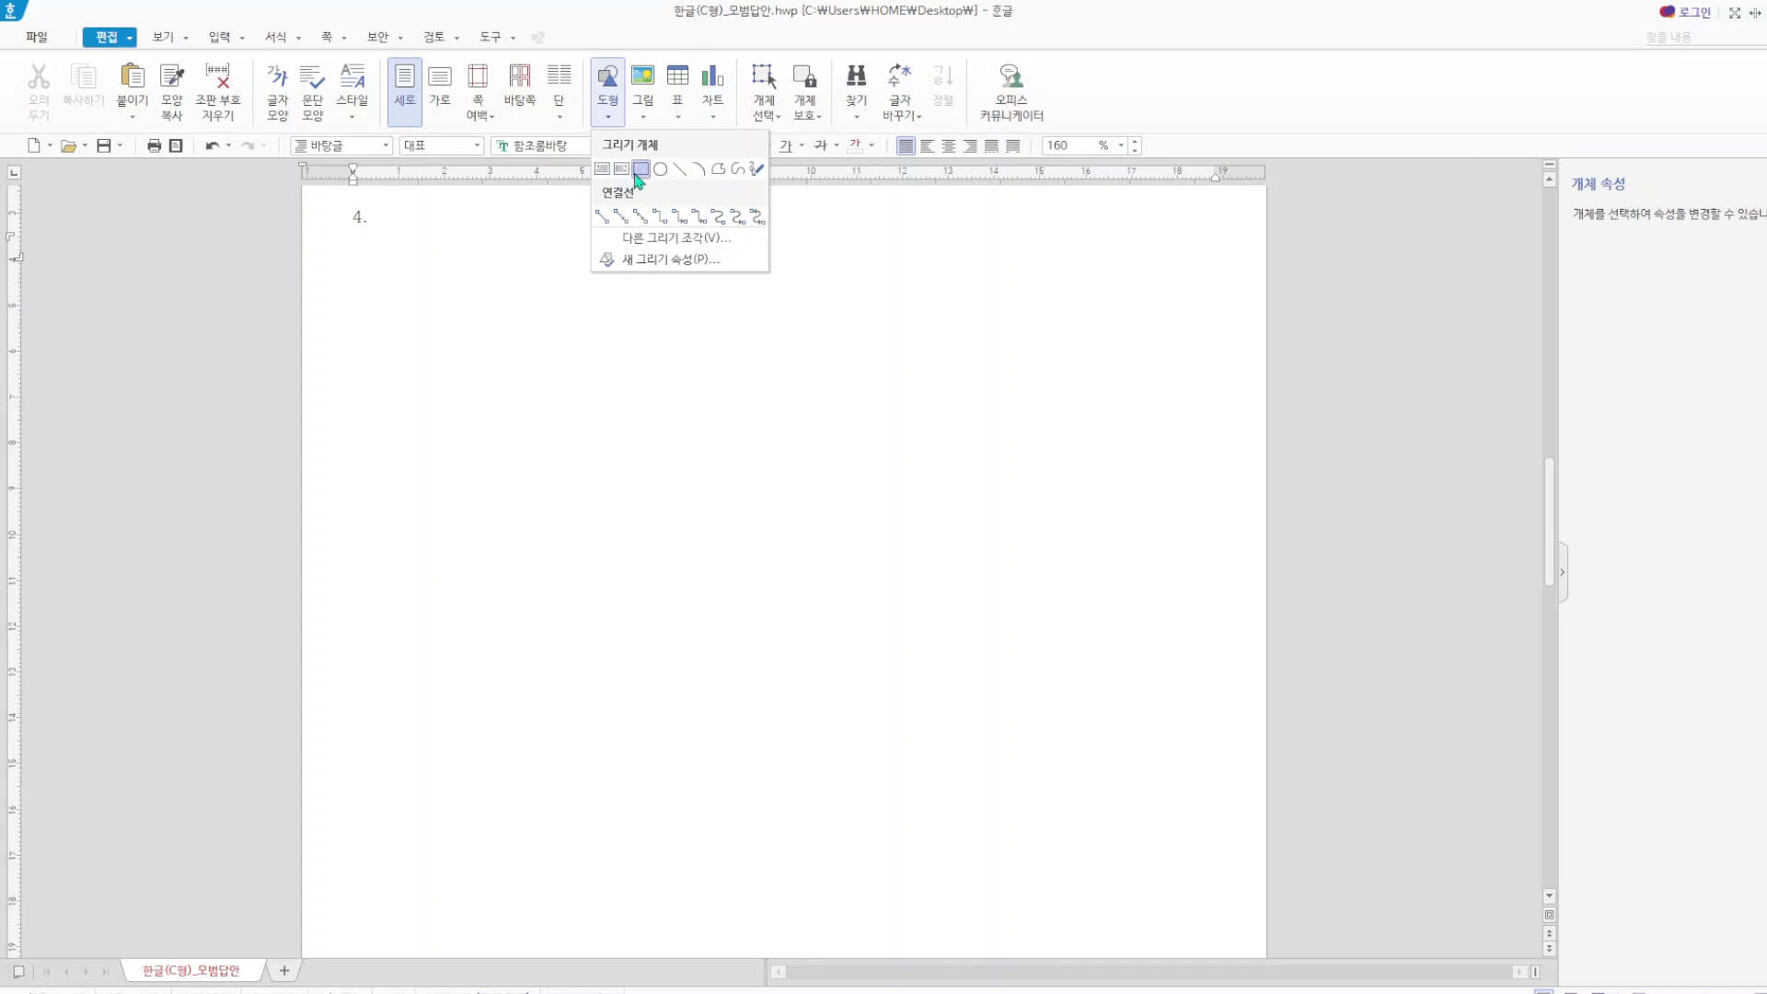
{"action": "left_click", "coordinate": [641, 168]}
{"action": "left_click_drag", "start_coordinate": [568, 420], "coordinate": [844, 620]}
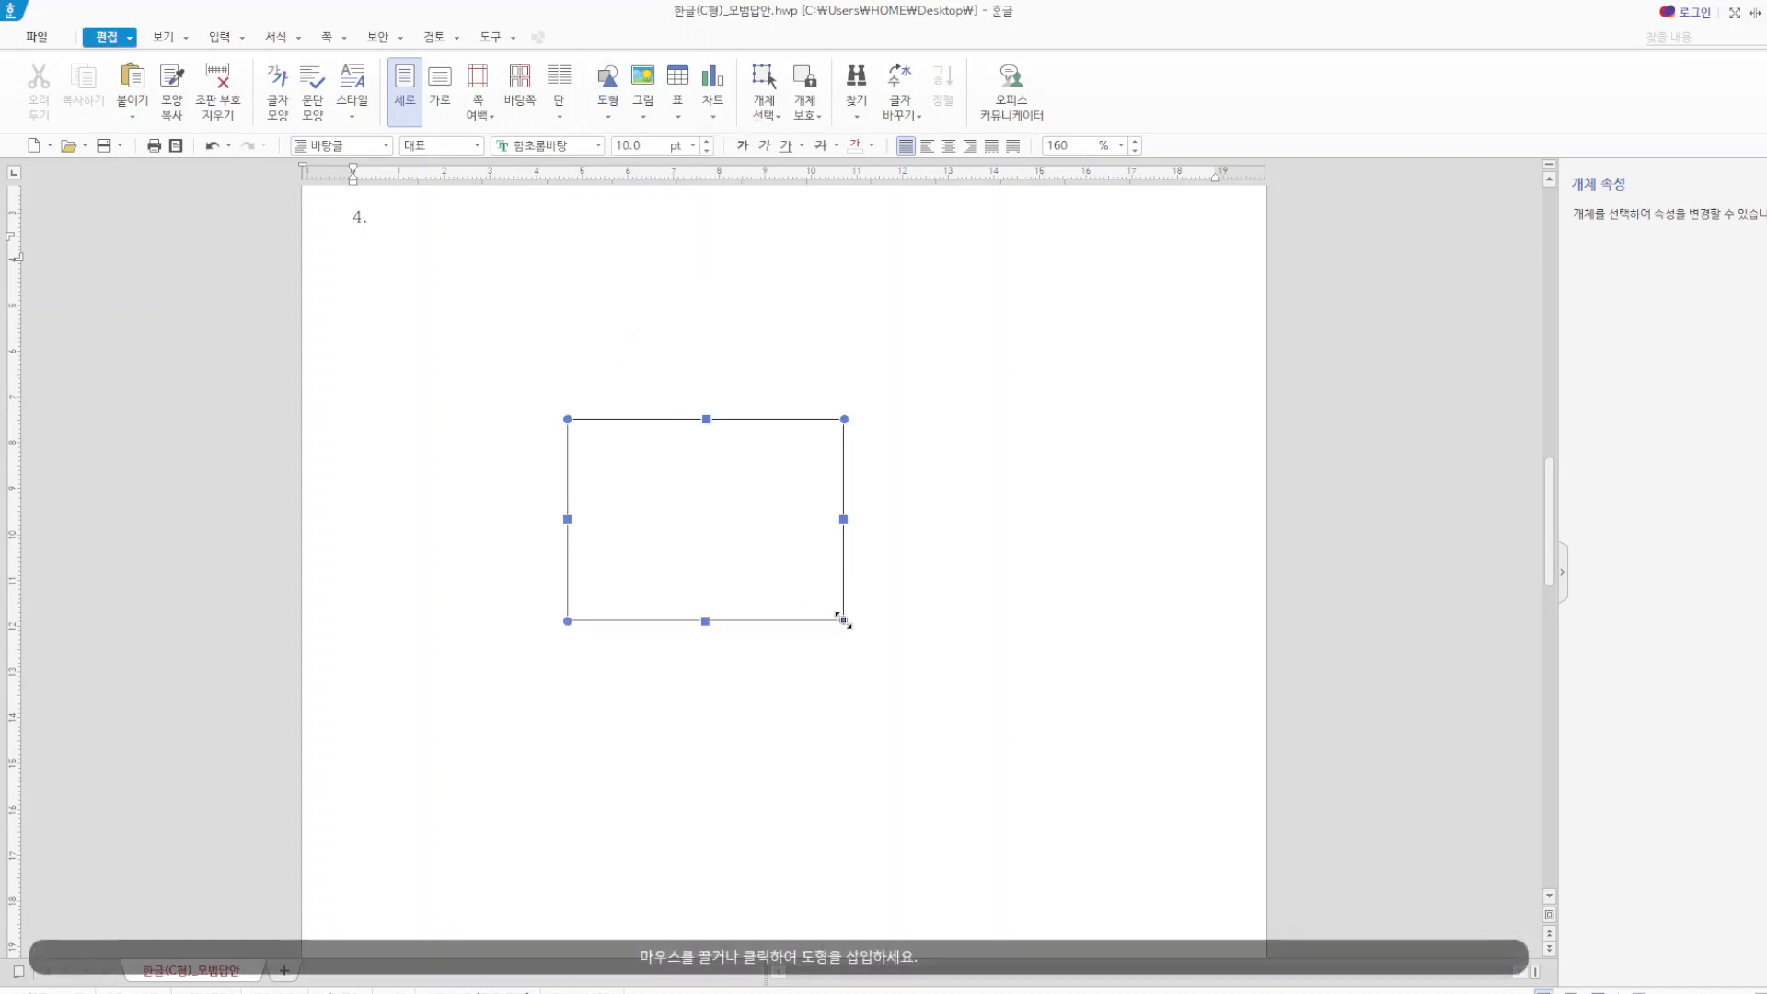
- Set the rectangle's width to 120 mm and height to 145 mm, and fix its size
{"action": "double_click", "coordinate": [683, 531]}
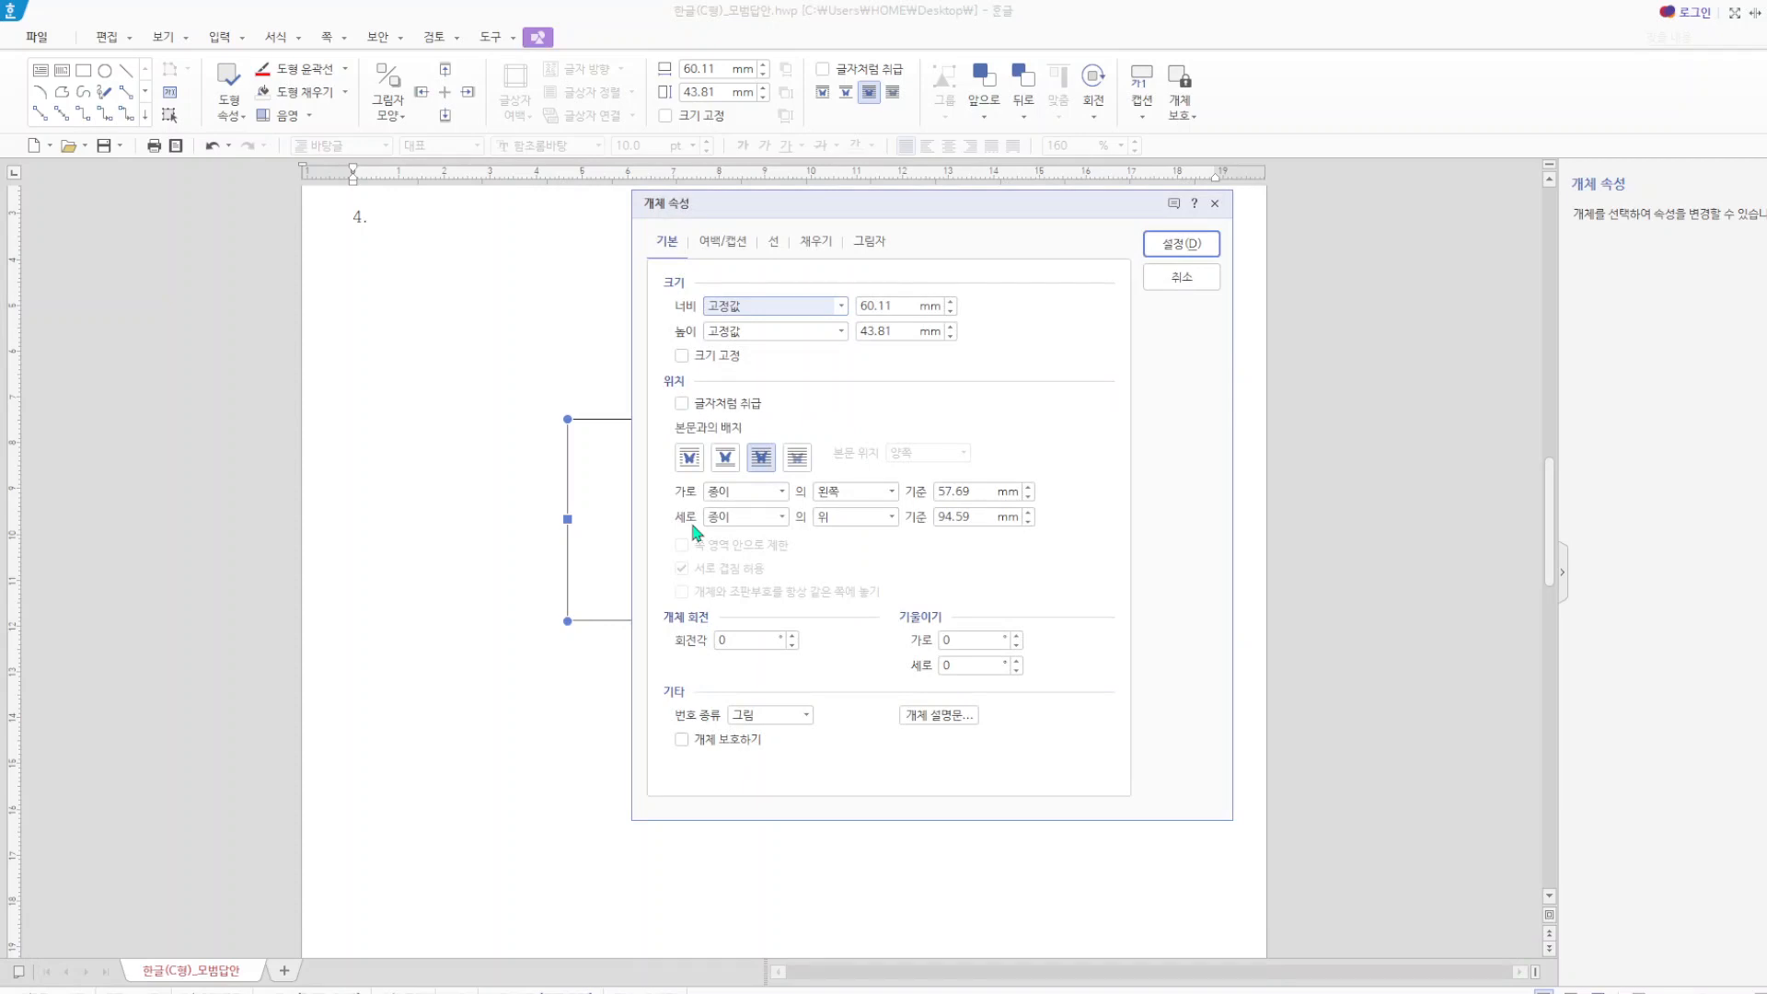
{"action": "double_click", "coordinate": [906, 304]}
{"action": "type", "text": "120"}
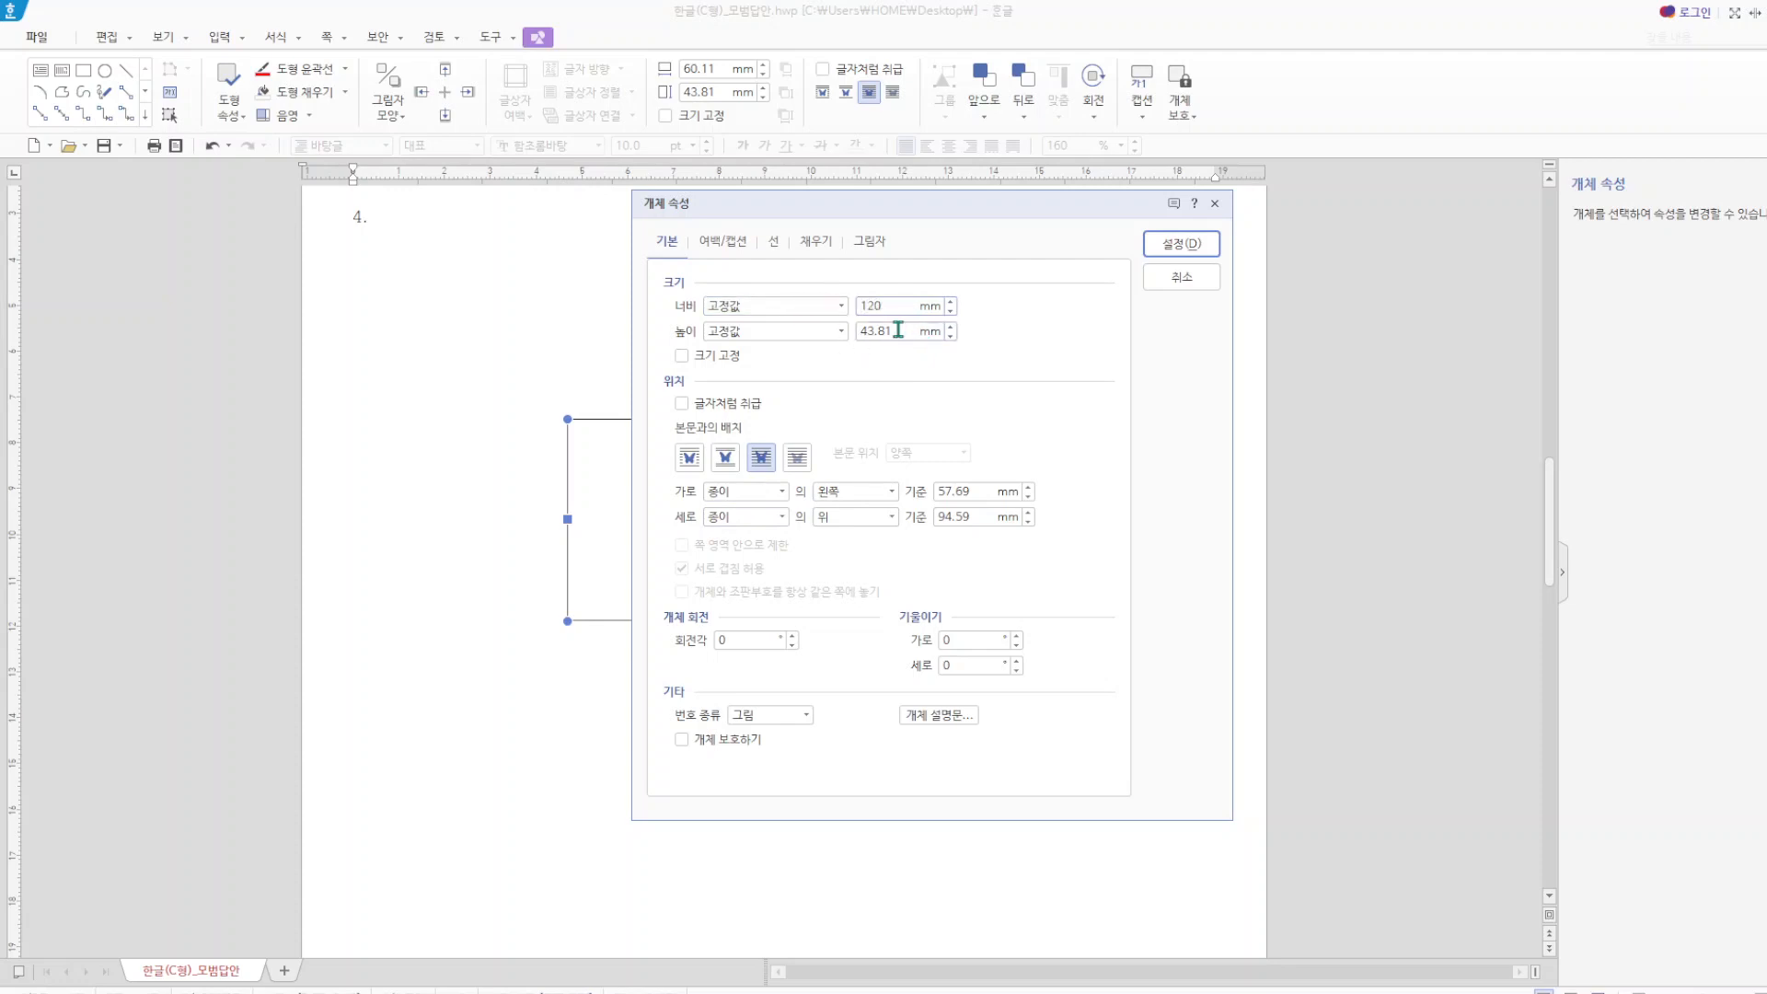
{"action": "double_click", "coordinate": [895, 329]}
{"action": "type", "text": "145"}
{"action": "left_click", "coordinate": [682, 355]}
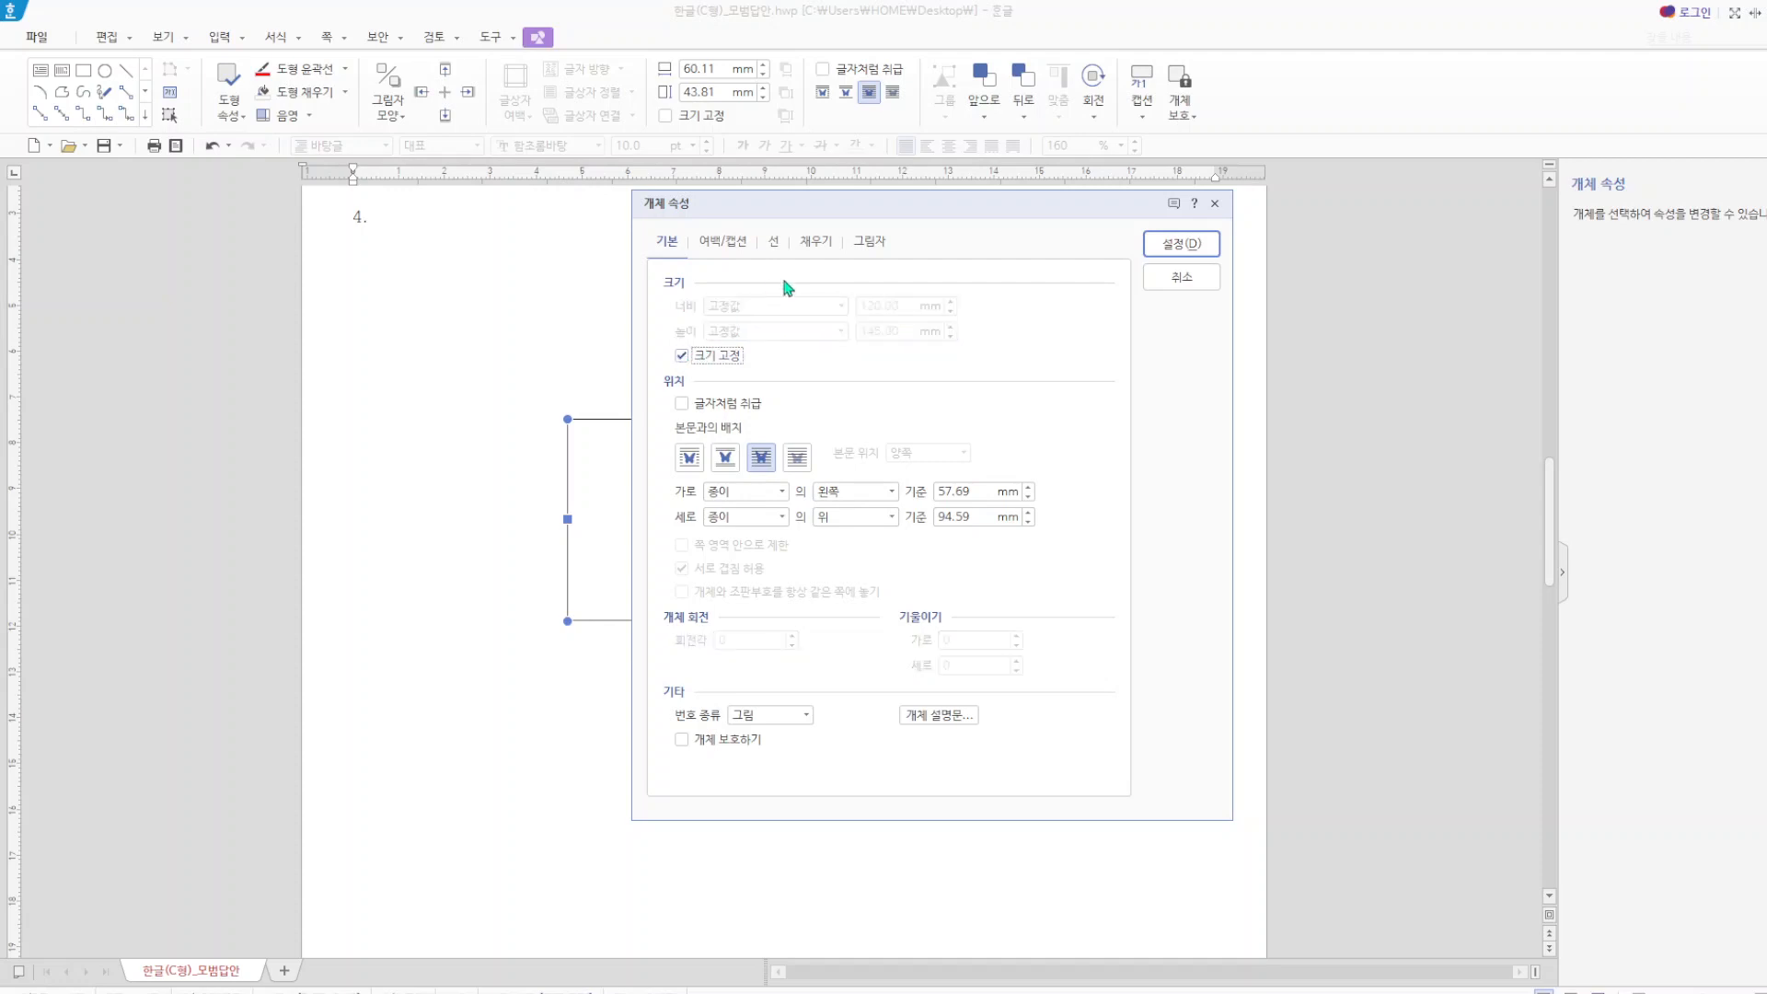
- Fill the rectangle with a pale orange color, apply the properties, and move the rectangle closer to the page's left margin
{"action": "left_click", "coordinate": [823, 245]}
{"action": "left_click", "coordinate": [782, 350]}
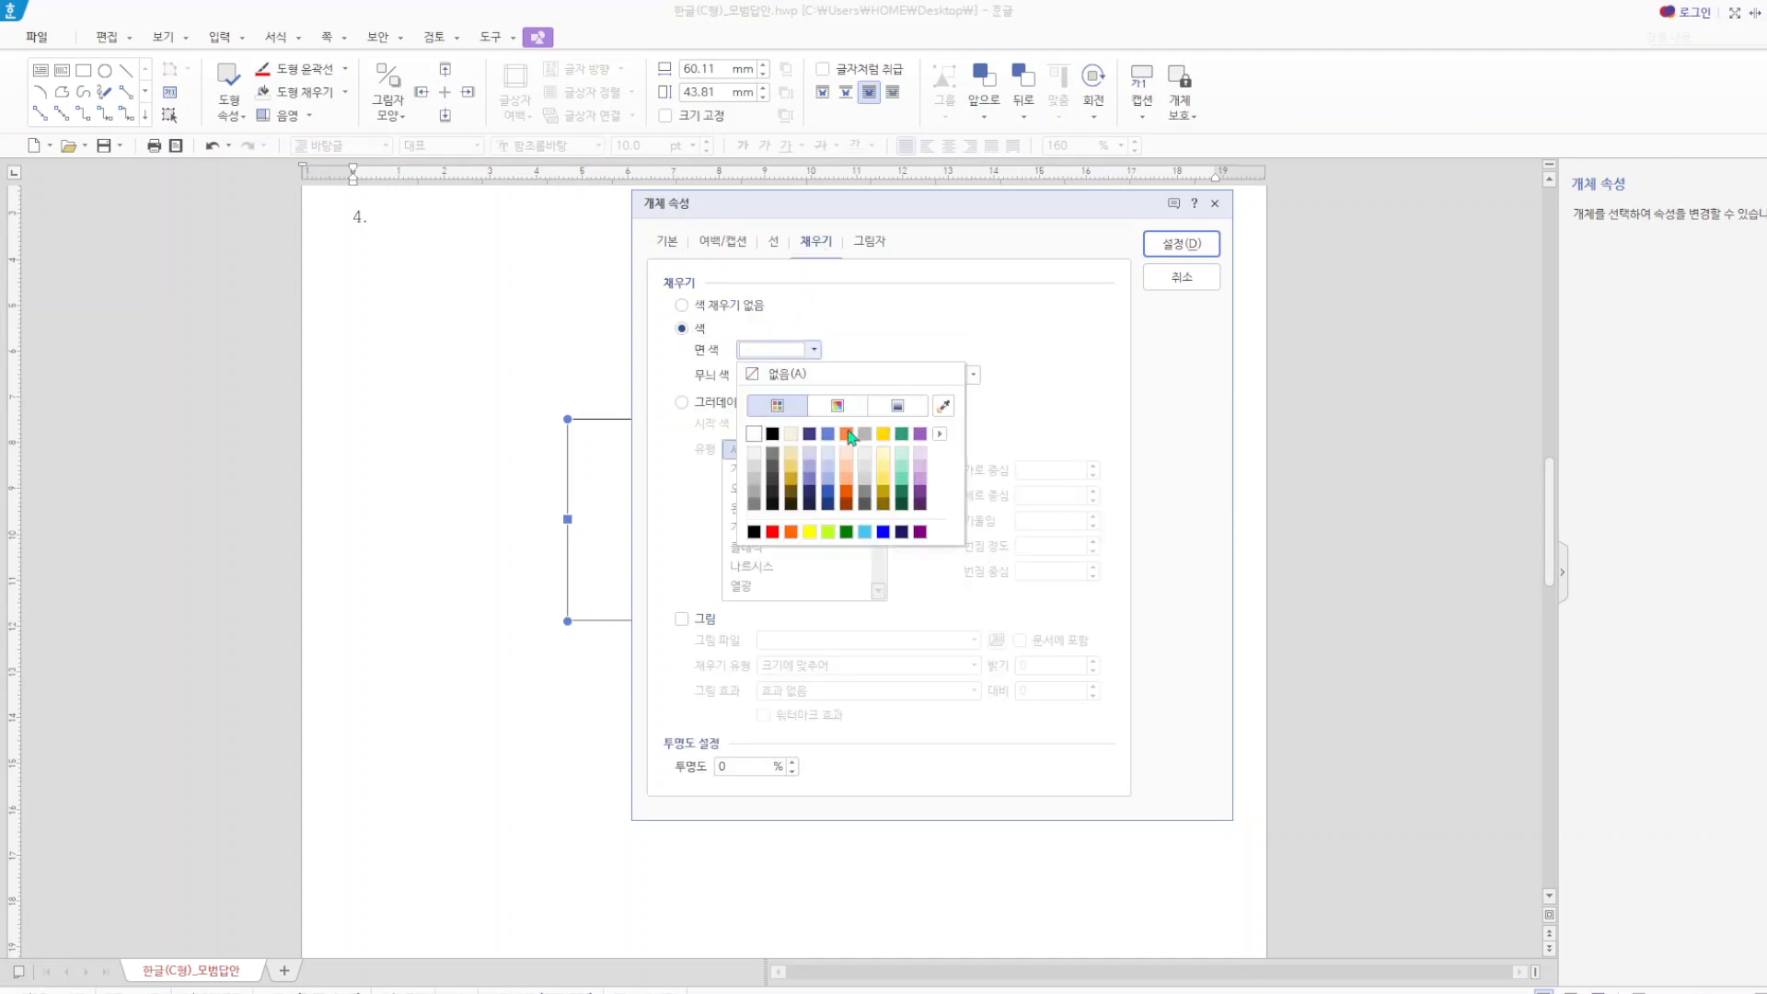
{"action": "left_click", "coordinate": [851, 457]}
{"action": "left_click", "coordinate": [1183, 244]}
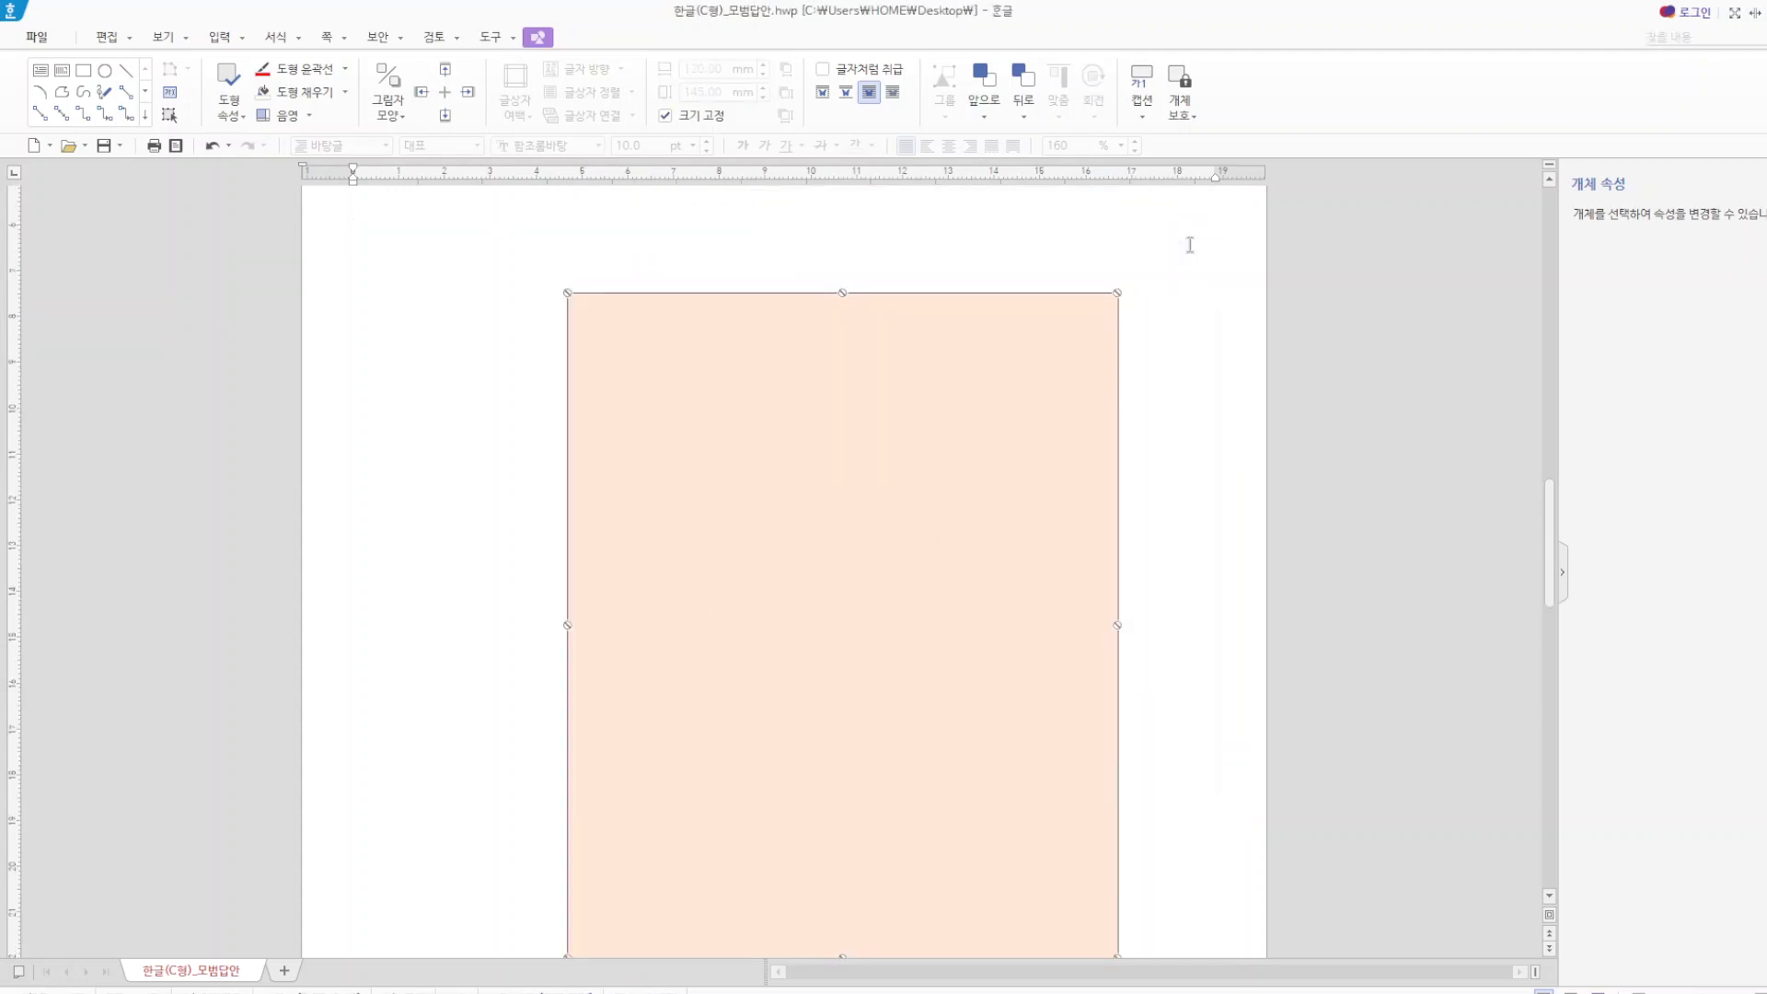
{"action": "left_click_drag", "start_coordinate": [705, 502], "coordinate": [607, 503]}
{"action": "left_click", "coordinate": [1141, 476]}
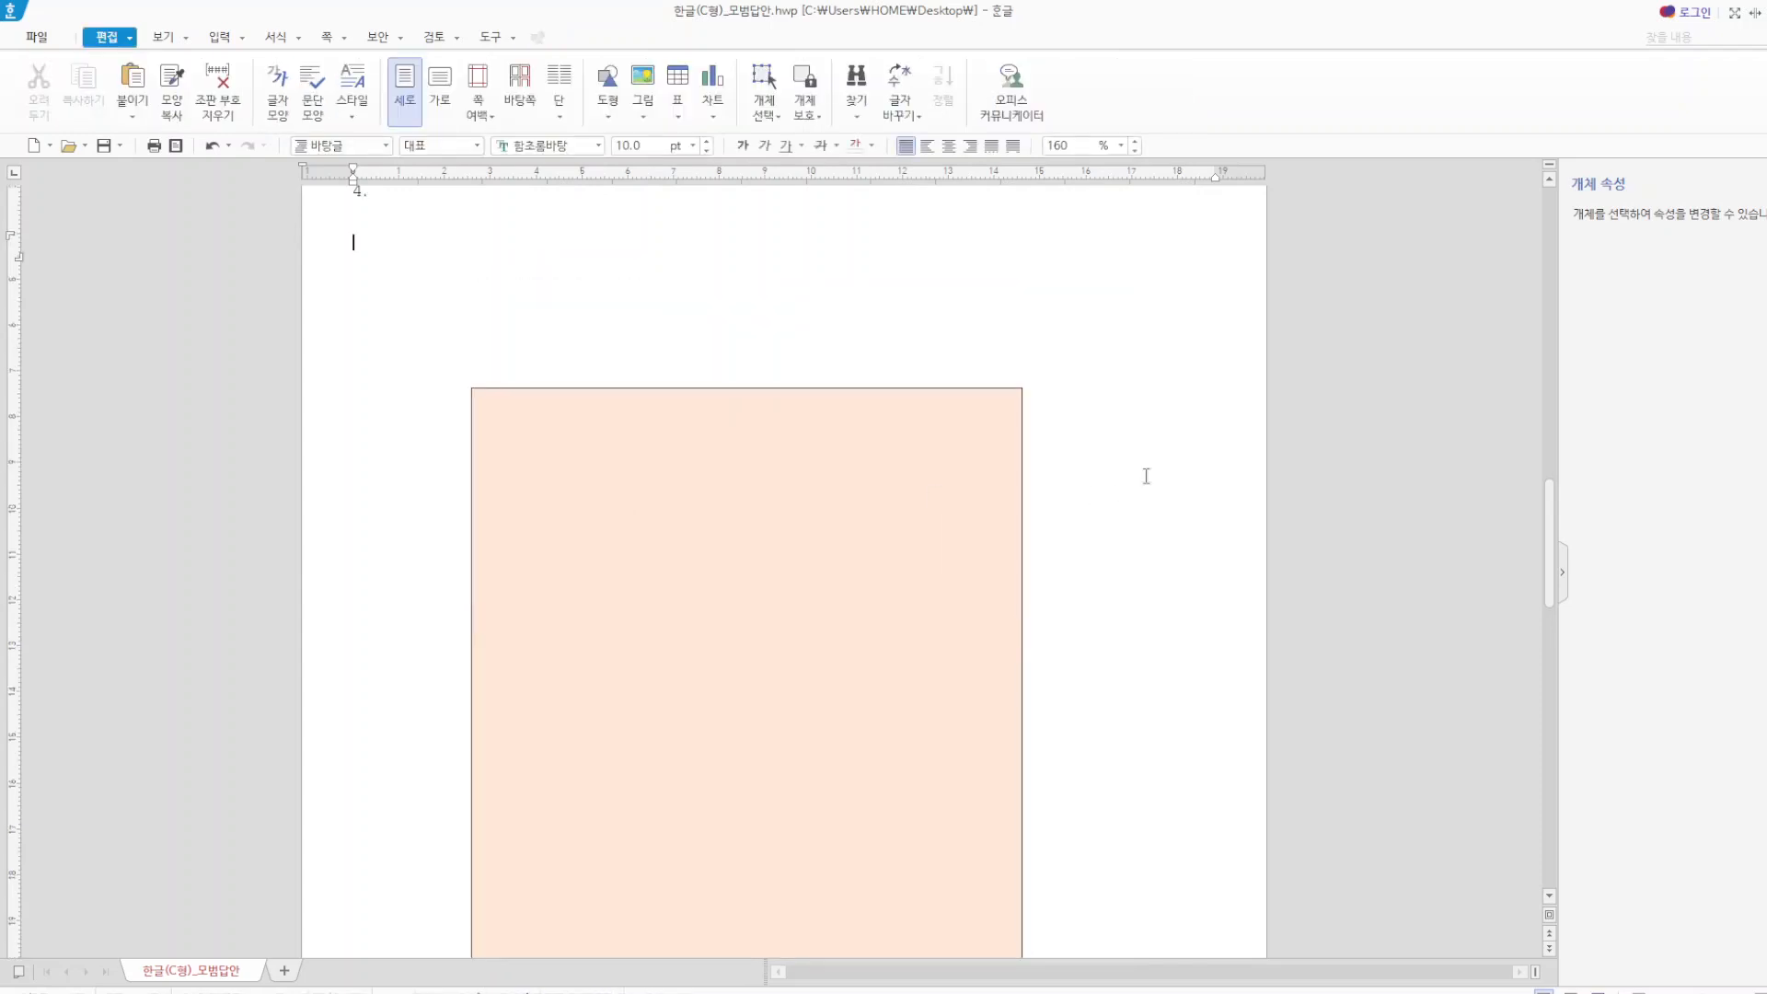
- Draw a text box about 88 × 17 mm across the rectangle's top edge and enter "청소년 무예체력인증경연" in it
{"action": "left_click", "coordinate": [607, 87]}
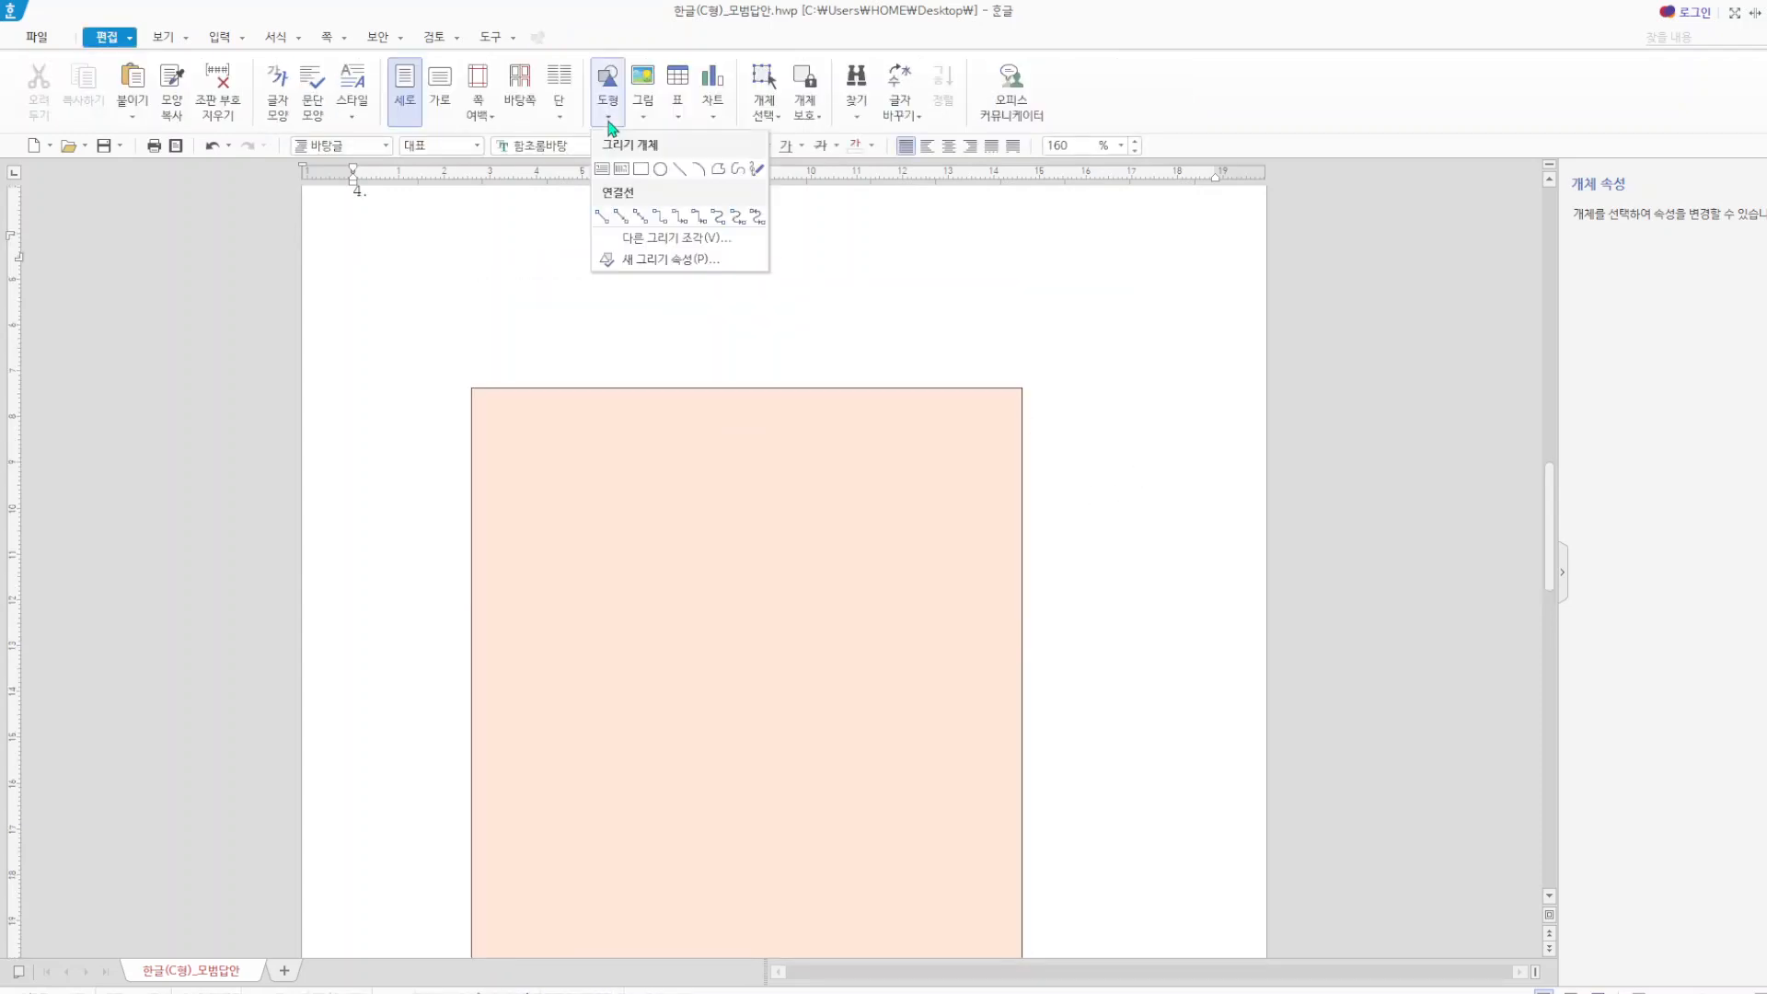
{"action": "left_click", "coordinate": [614, 174]}
{"action": "mouse_move", "coordinate": [536, 356]}
{"action": "left_mouse_down"}
{"action": "mouse_move", "coordinate": [1013, 433]}
{"action": "mouse_move", "coordinate": [942, 433]}
{"action": "left_mouse_up"}
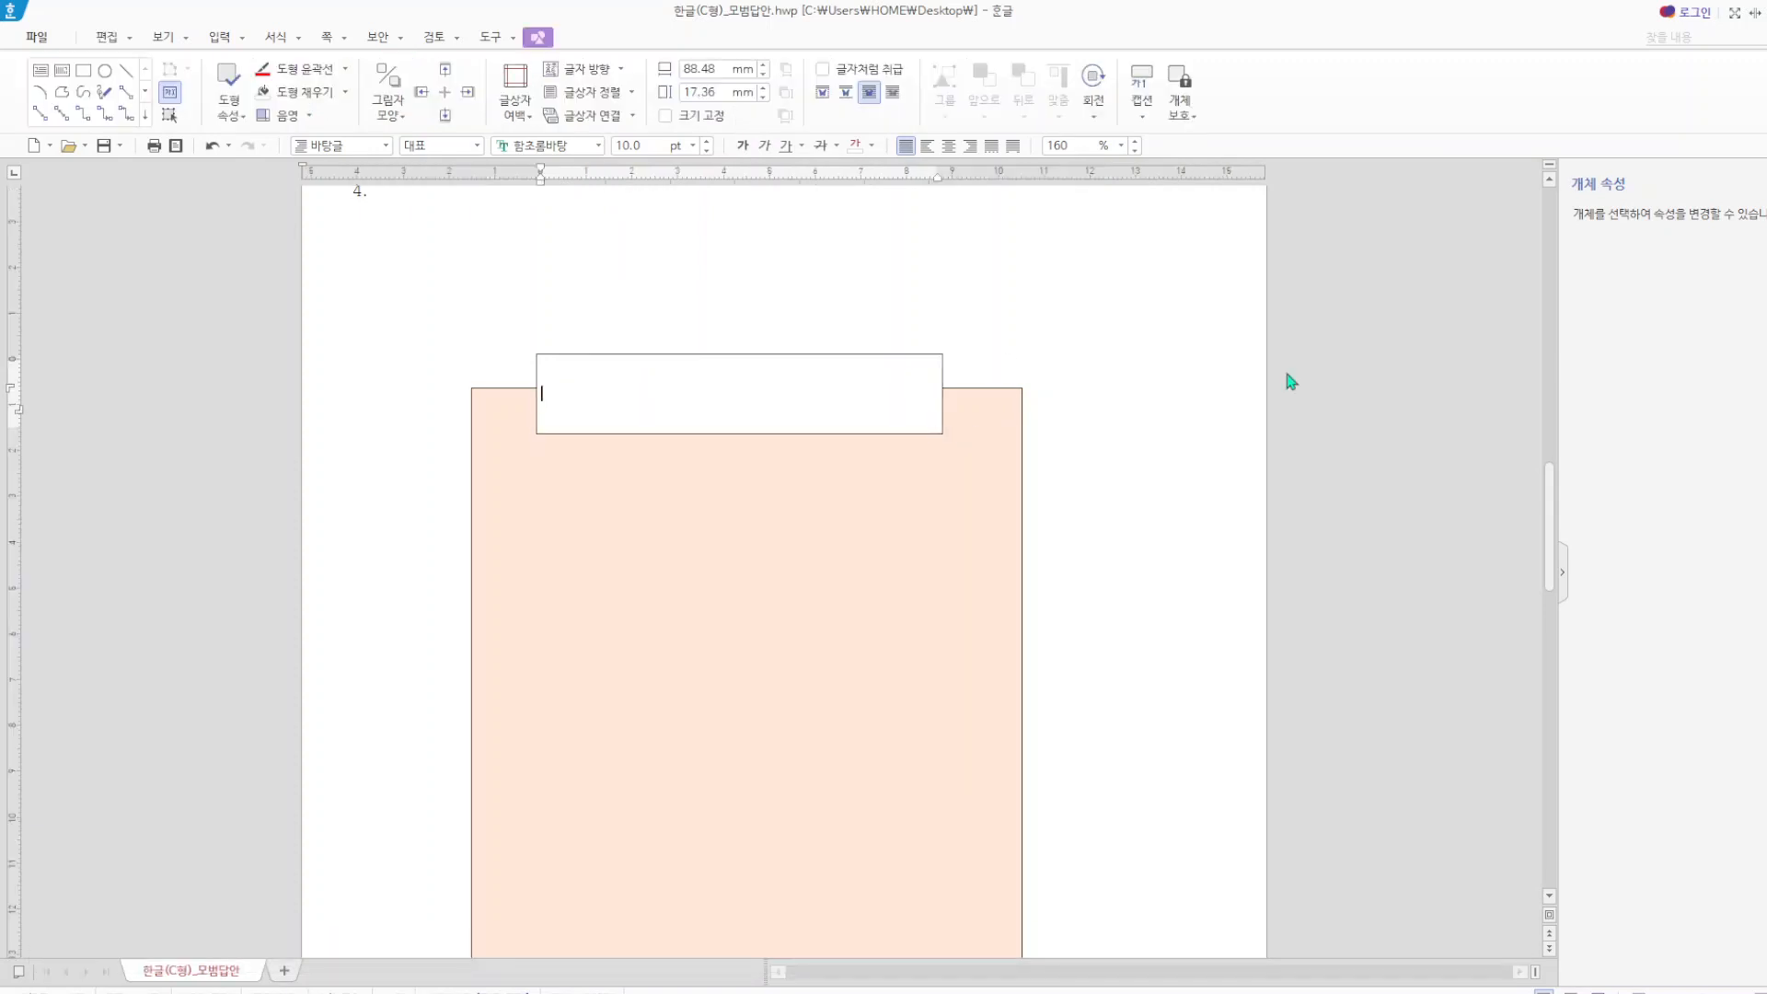
{"action": "type", "text": "청소녀"}
{"action": "type", "text": "ㄴ 무예"}
{"action": "type", "text": "체력인"}
{"action": "type", "text": "증"}
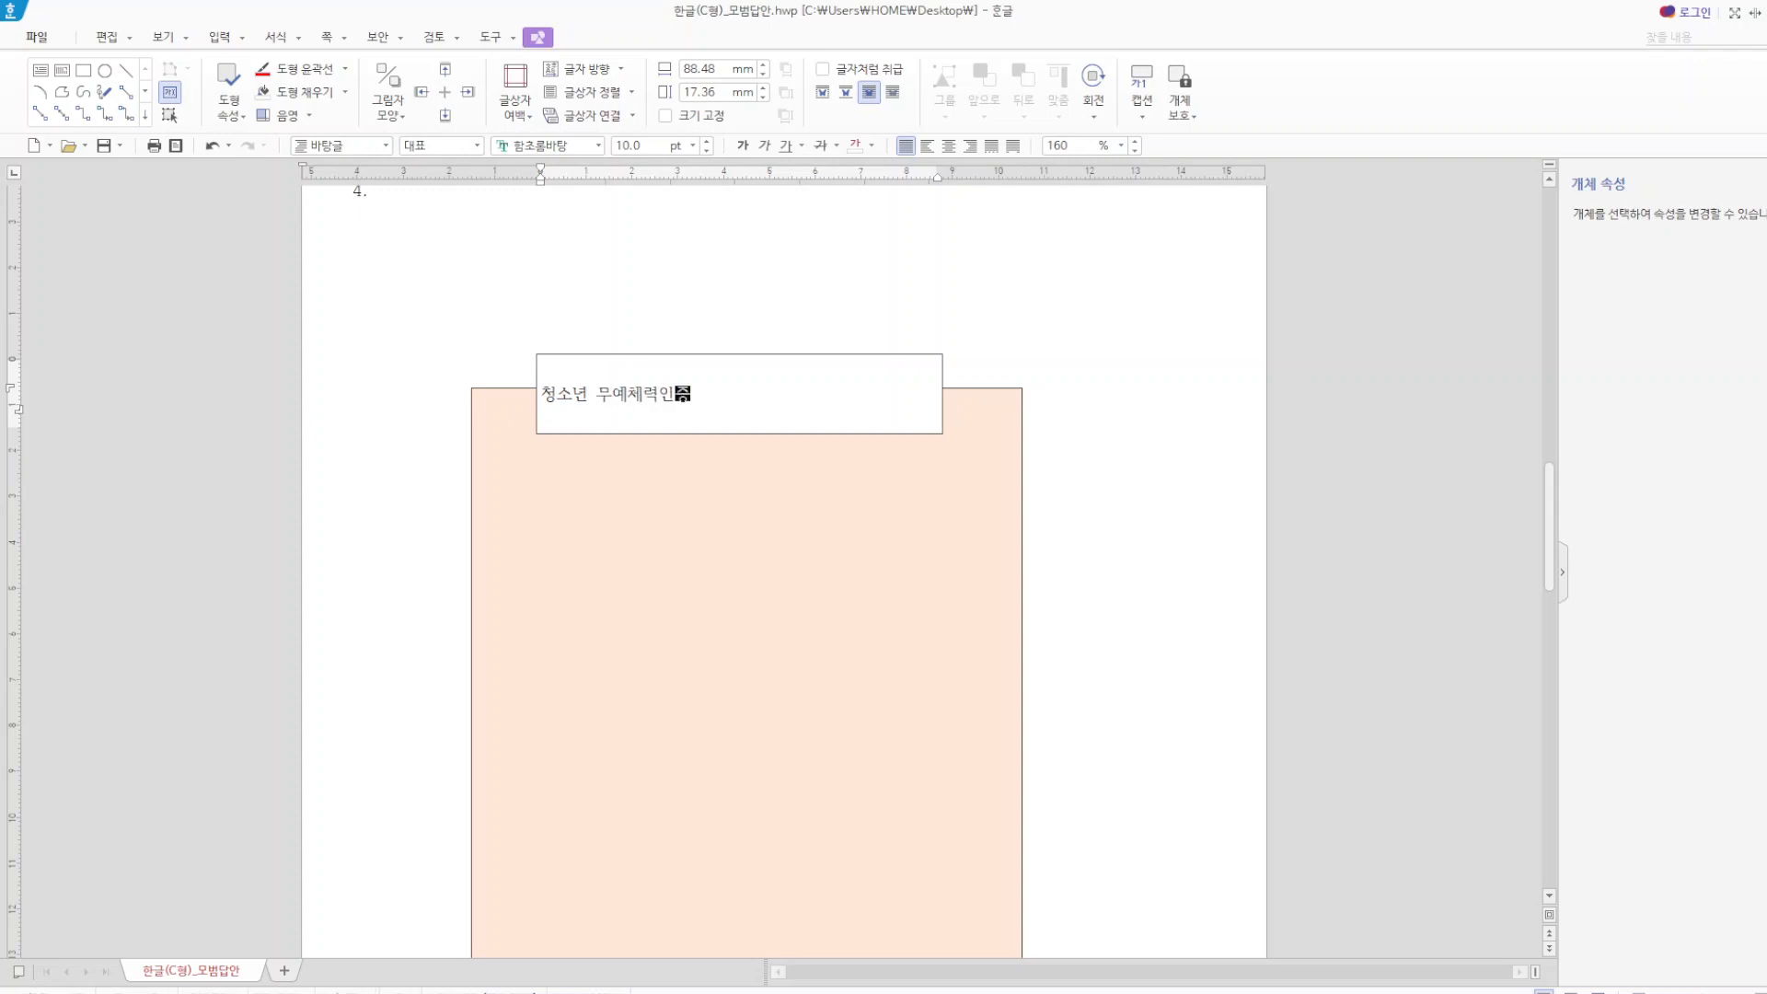
{"action": "type", "text": "경연"}
- Move the rectangle up toward item number 4 and reposition the title text box across its top edge
{"action": "left_click_drag", "start_coordinate": [503, 405], "coordinate": [479, 260]}
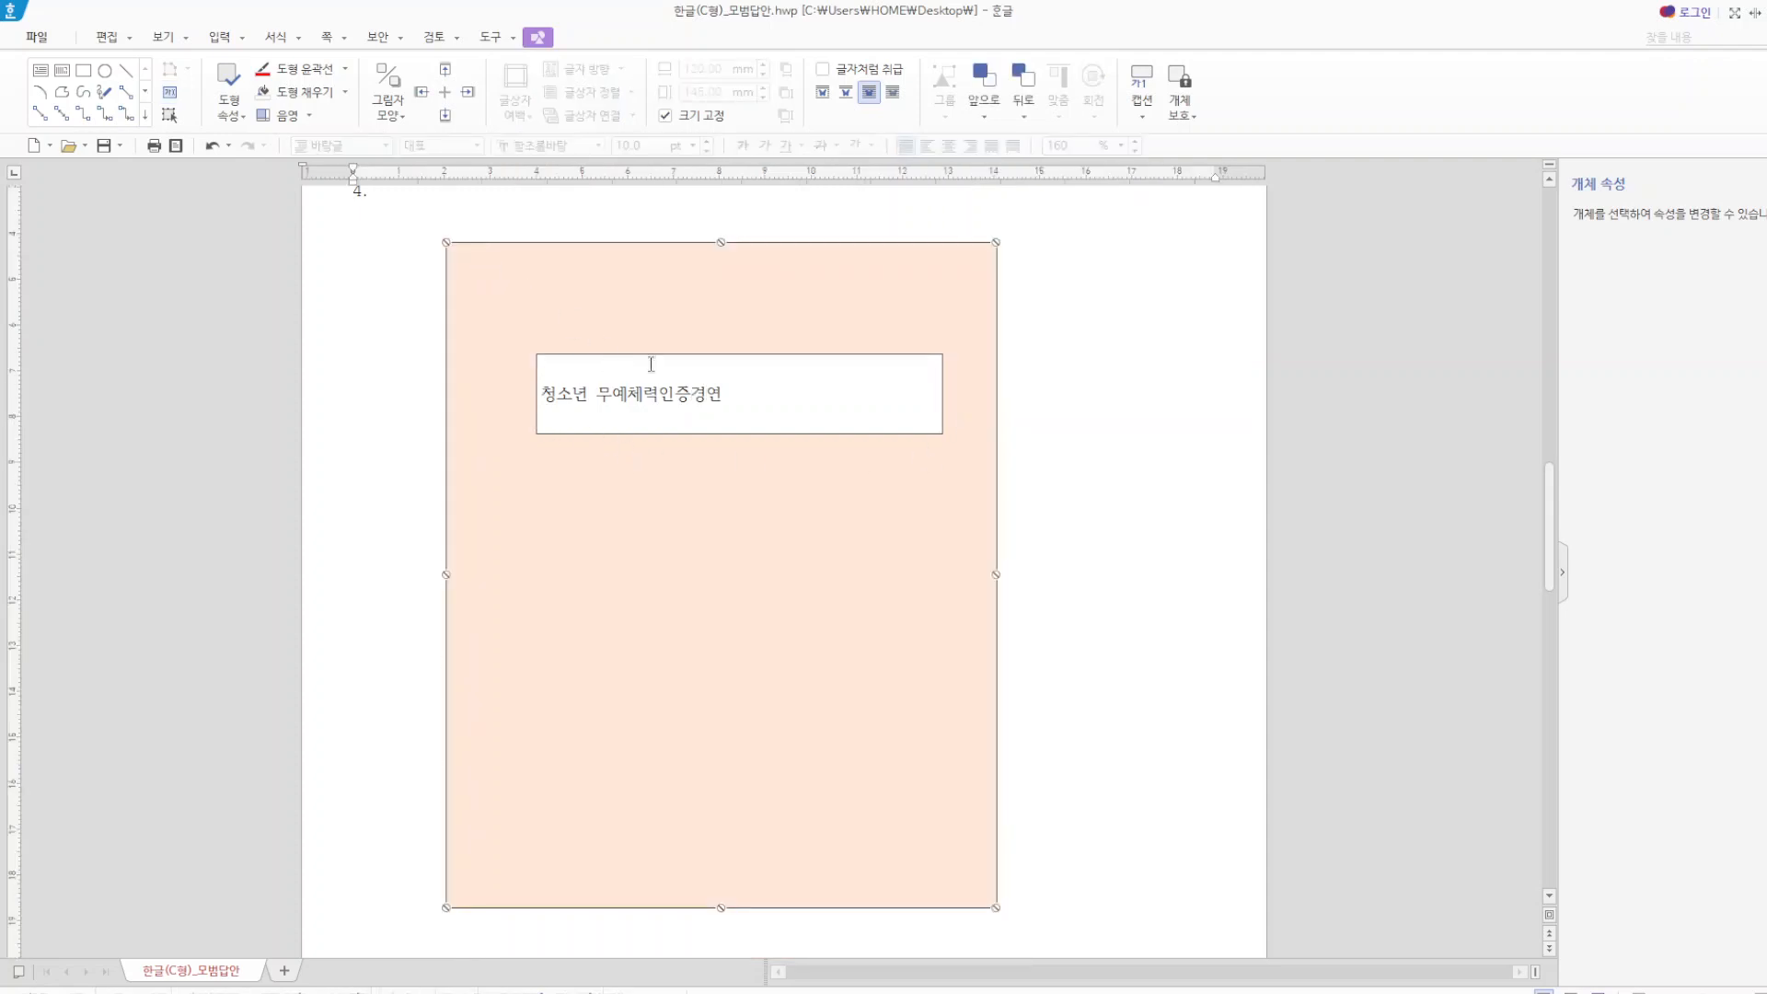
{"action": "mouse_move", "coordinate": [656, 353]}
{"action": "left_mouse_down"}
{"action": "mouse_move", "coordinate": [626, 202]}
{"action": "mouse_move", "coordinate": [460, 248]}
{"action": "left_mouse_up"}
{"action": "left_click", "coordinate": [1171, 319]}
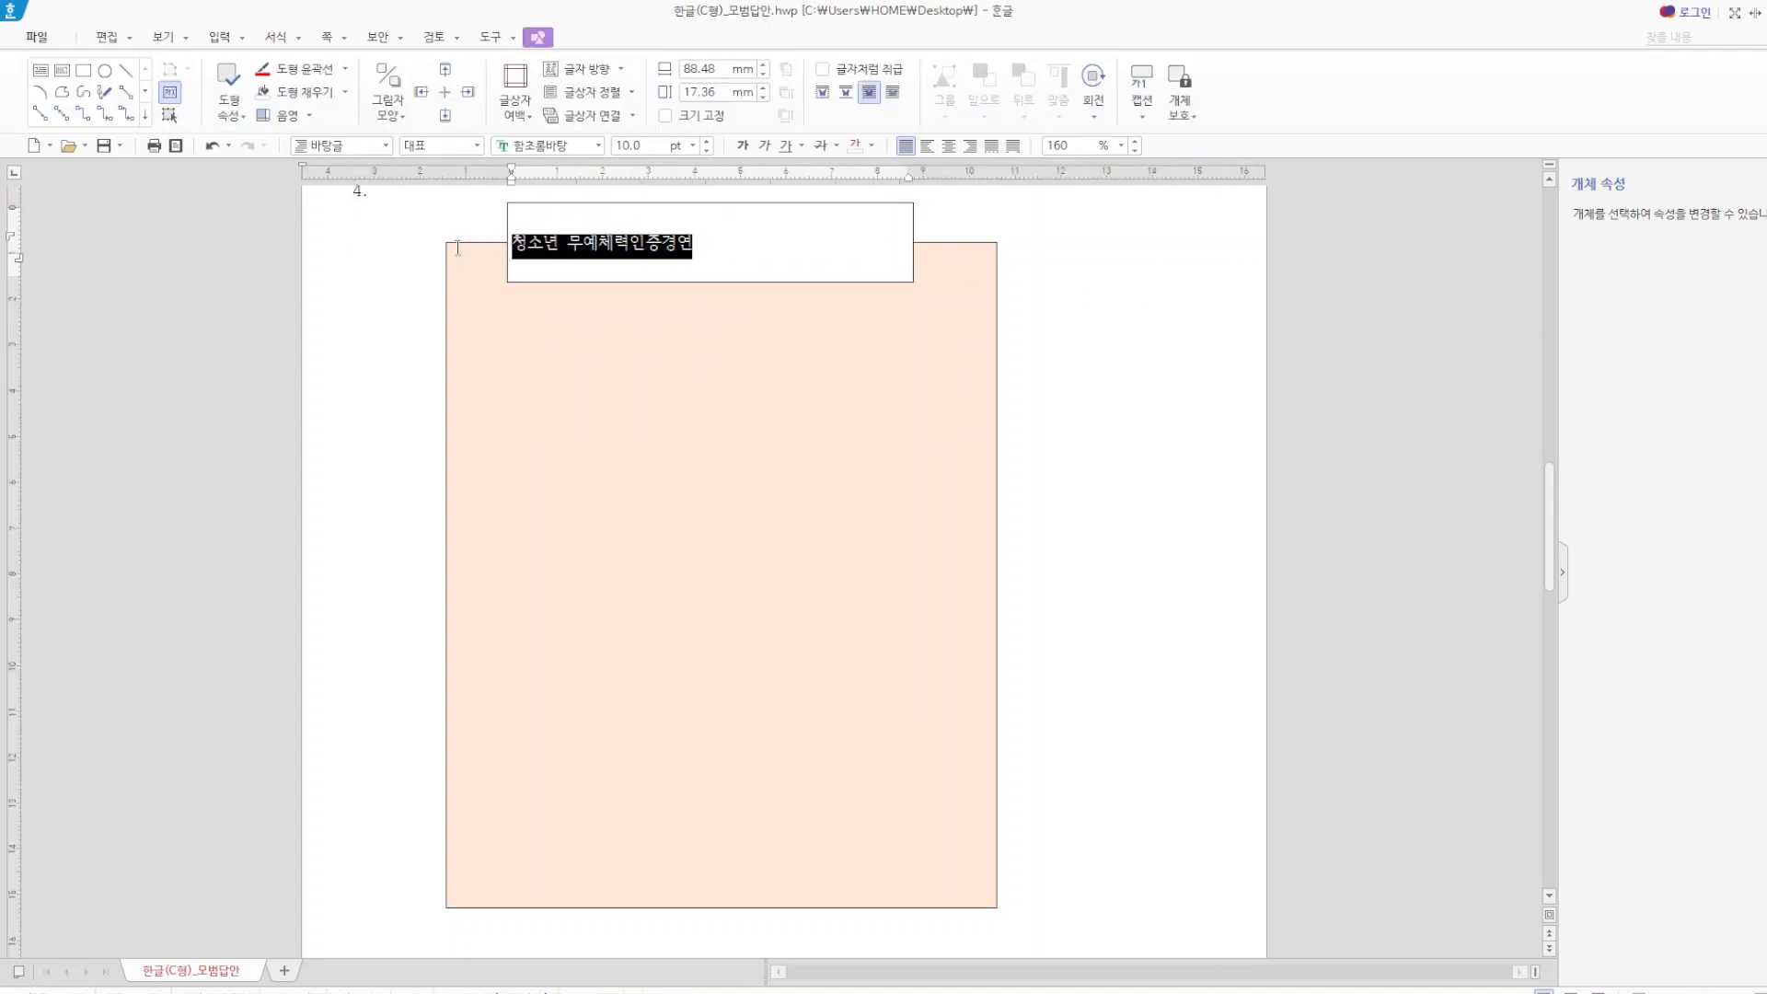
- Center the title text in its text box and set its font to 궁서
{"action": "left_click", "coordinate": [949, 147]}
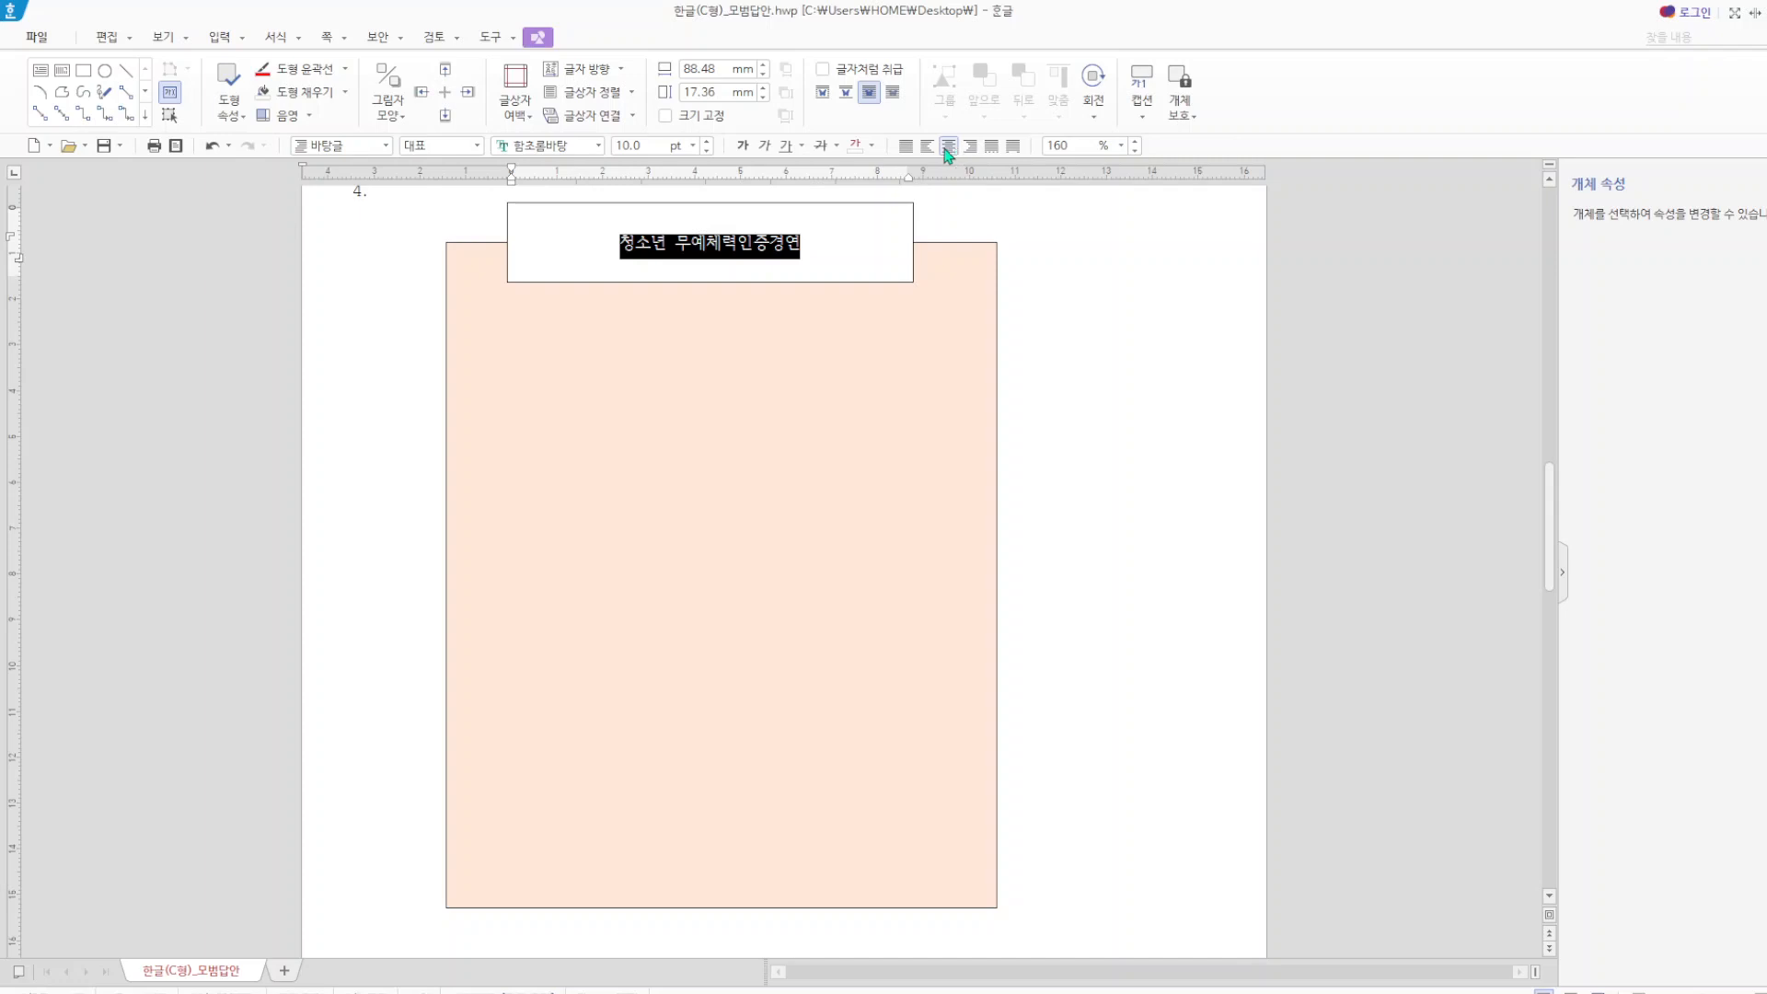
{"action": "left_click", "coordinate": [598, 150]}
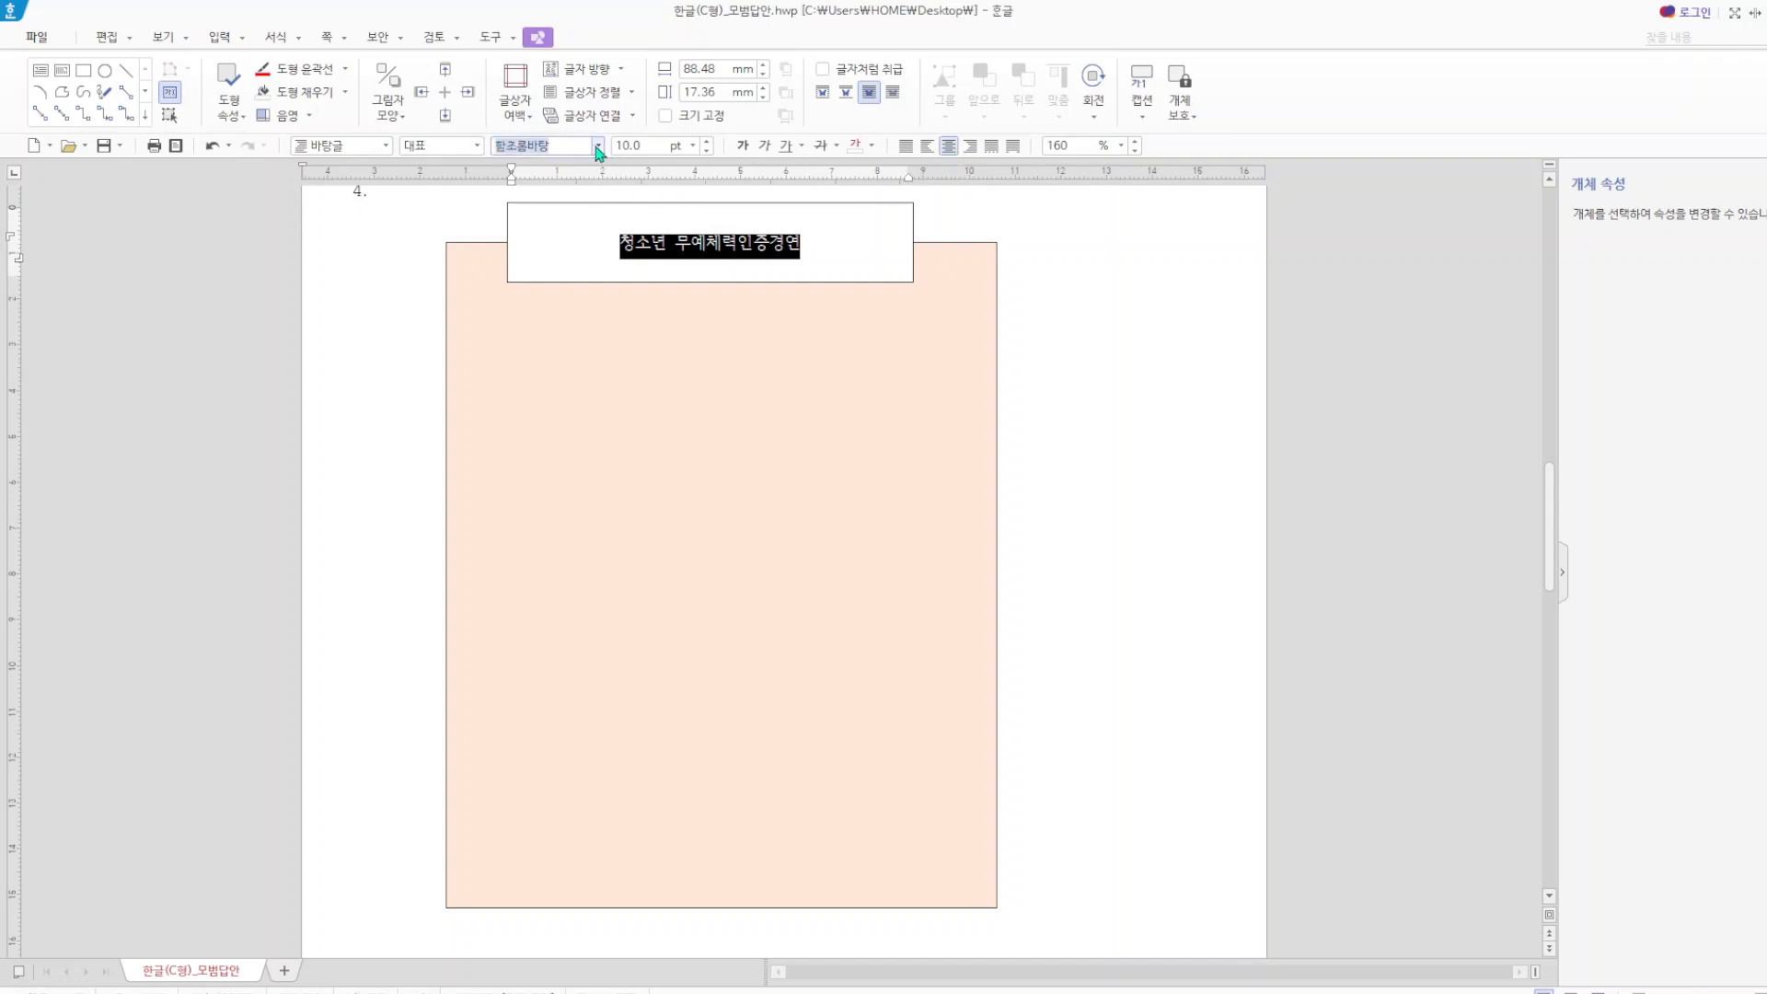
{"action": "left_click", "coordinate": [598, 150]}
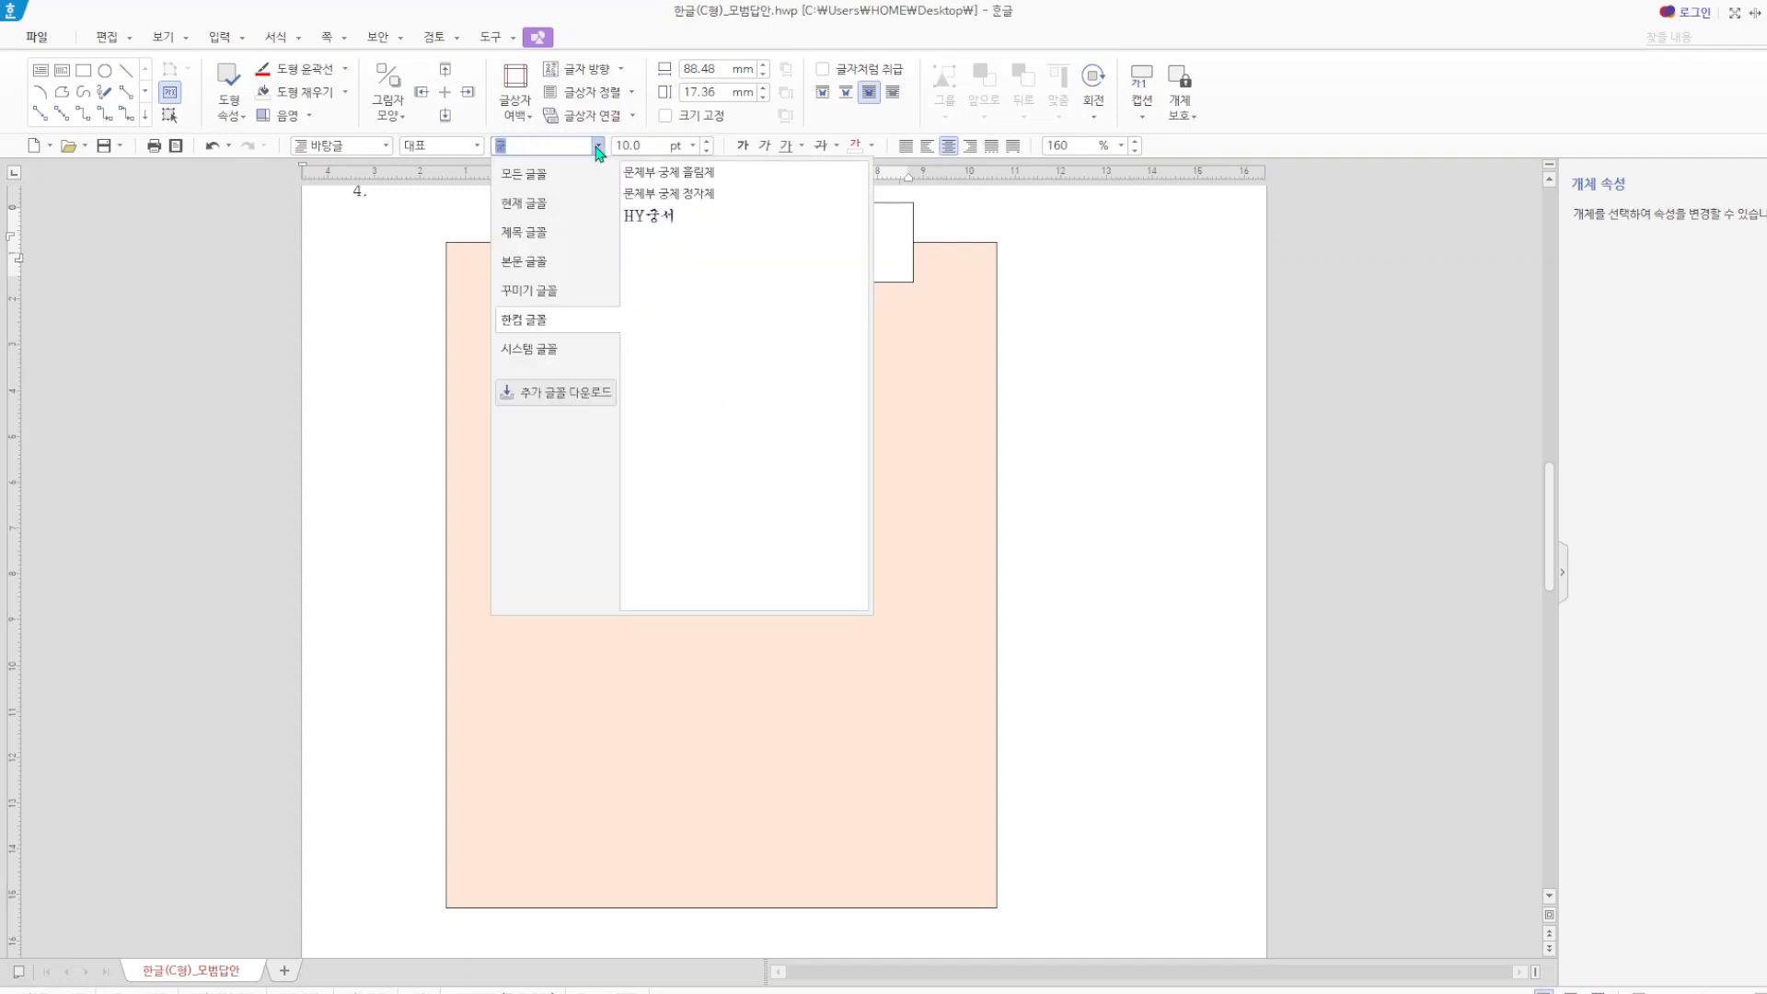
{"action": "left_click", "coordinate": [535, 179]}
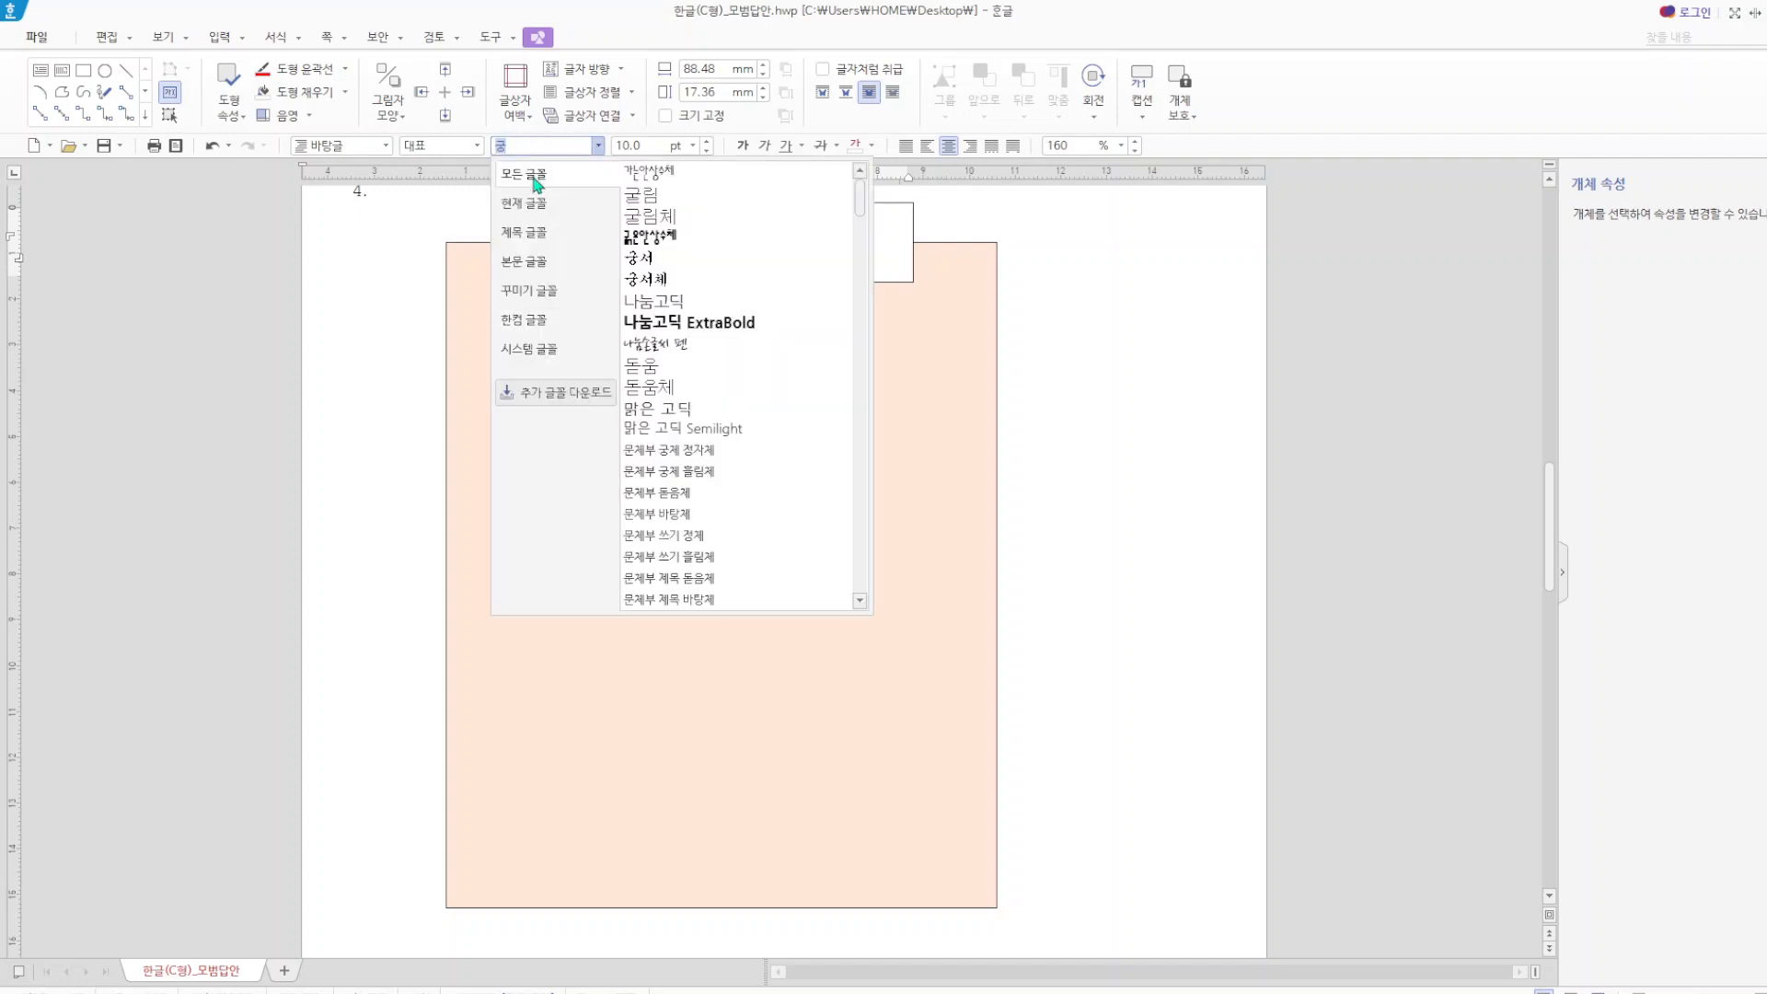
{"action": "left_click", "coordinate": [644, 258]}
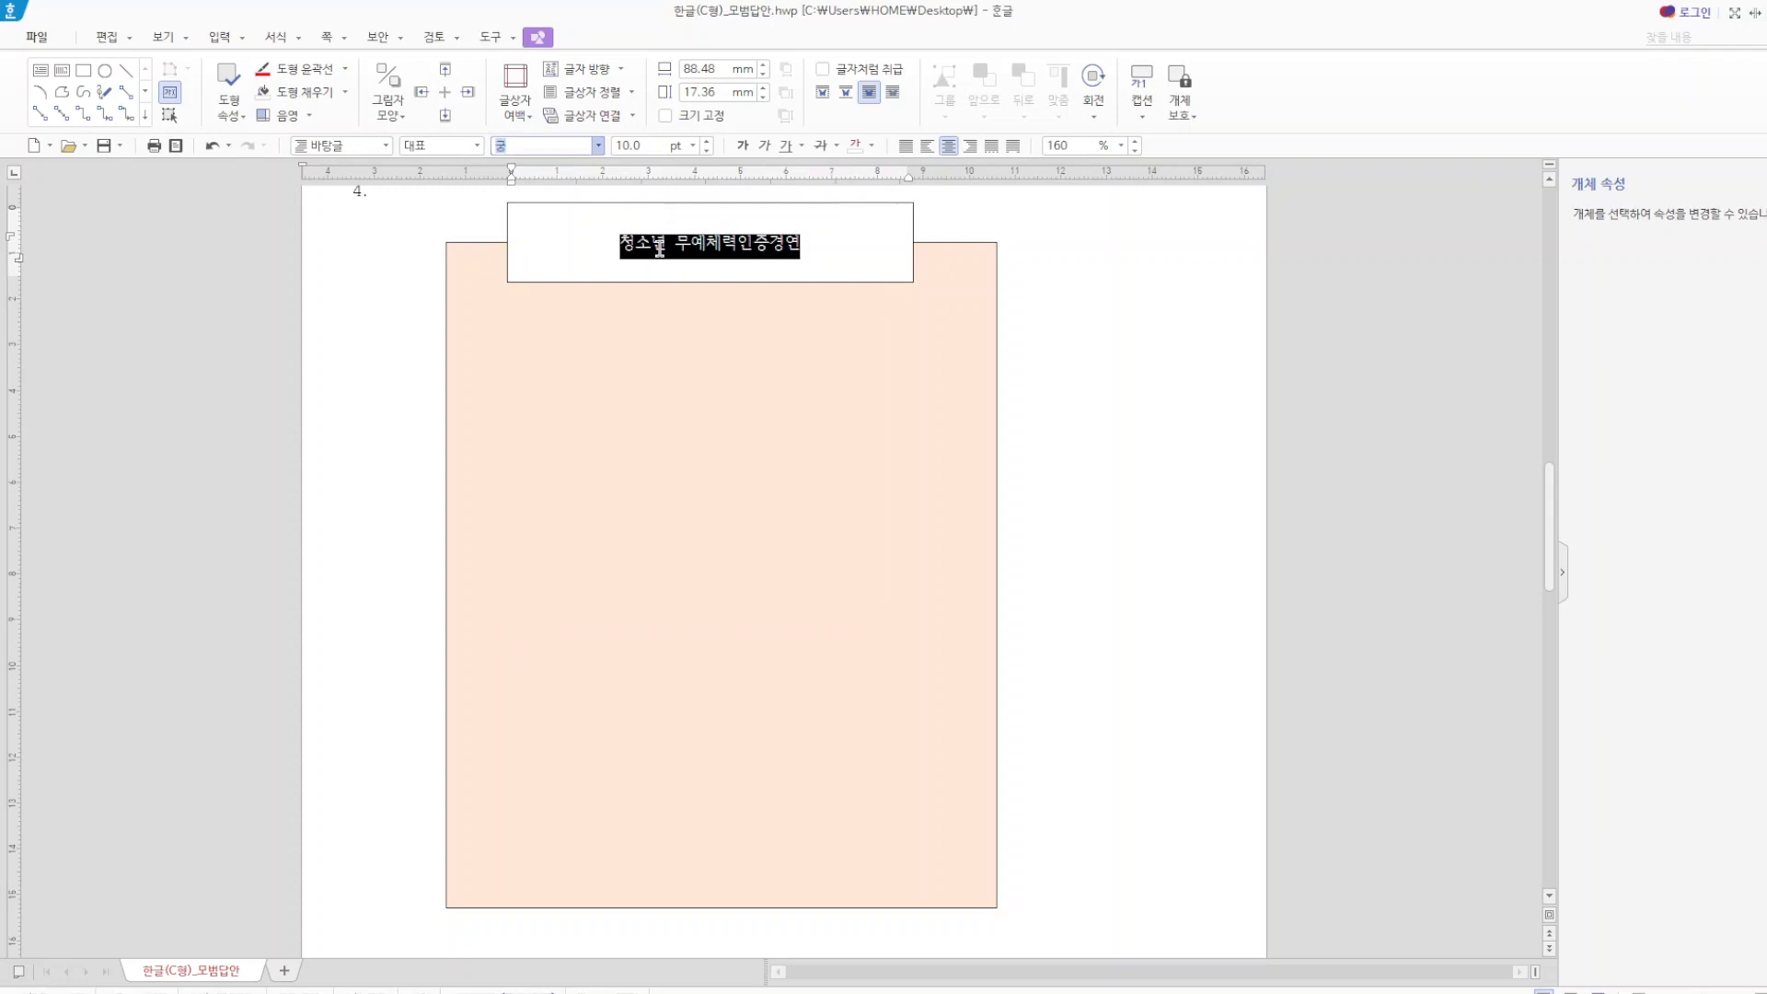
- Set the title text's size to 24 pt and its font color to white
{"action": "left_click", "coordinate": [691, 146]}
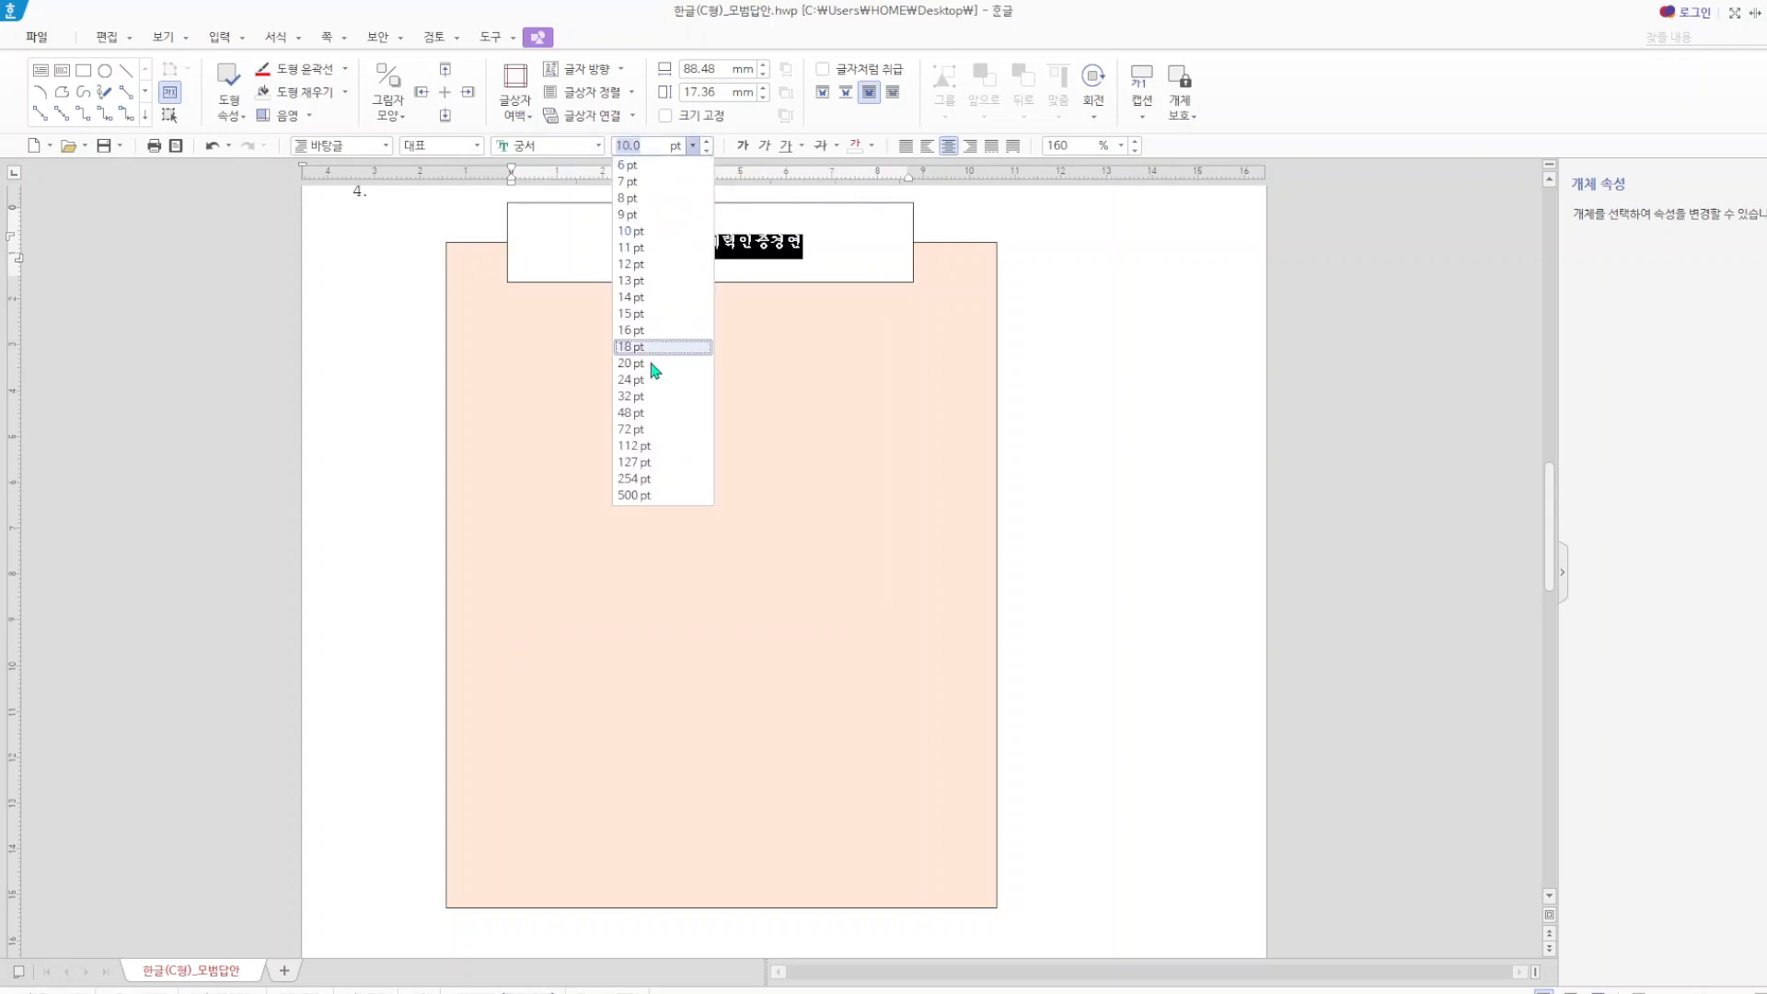
{"action": "left_click", "coordinate": [644, 383]}
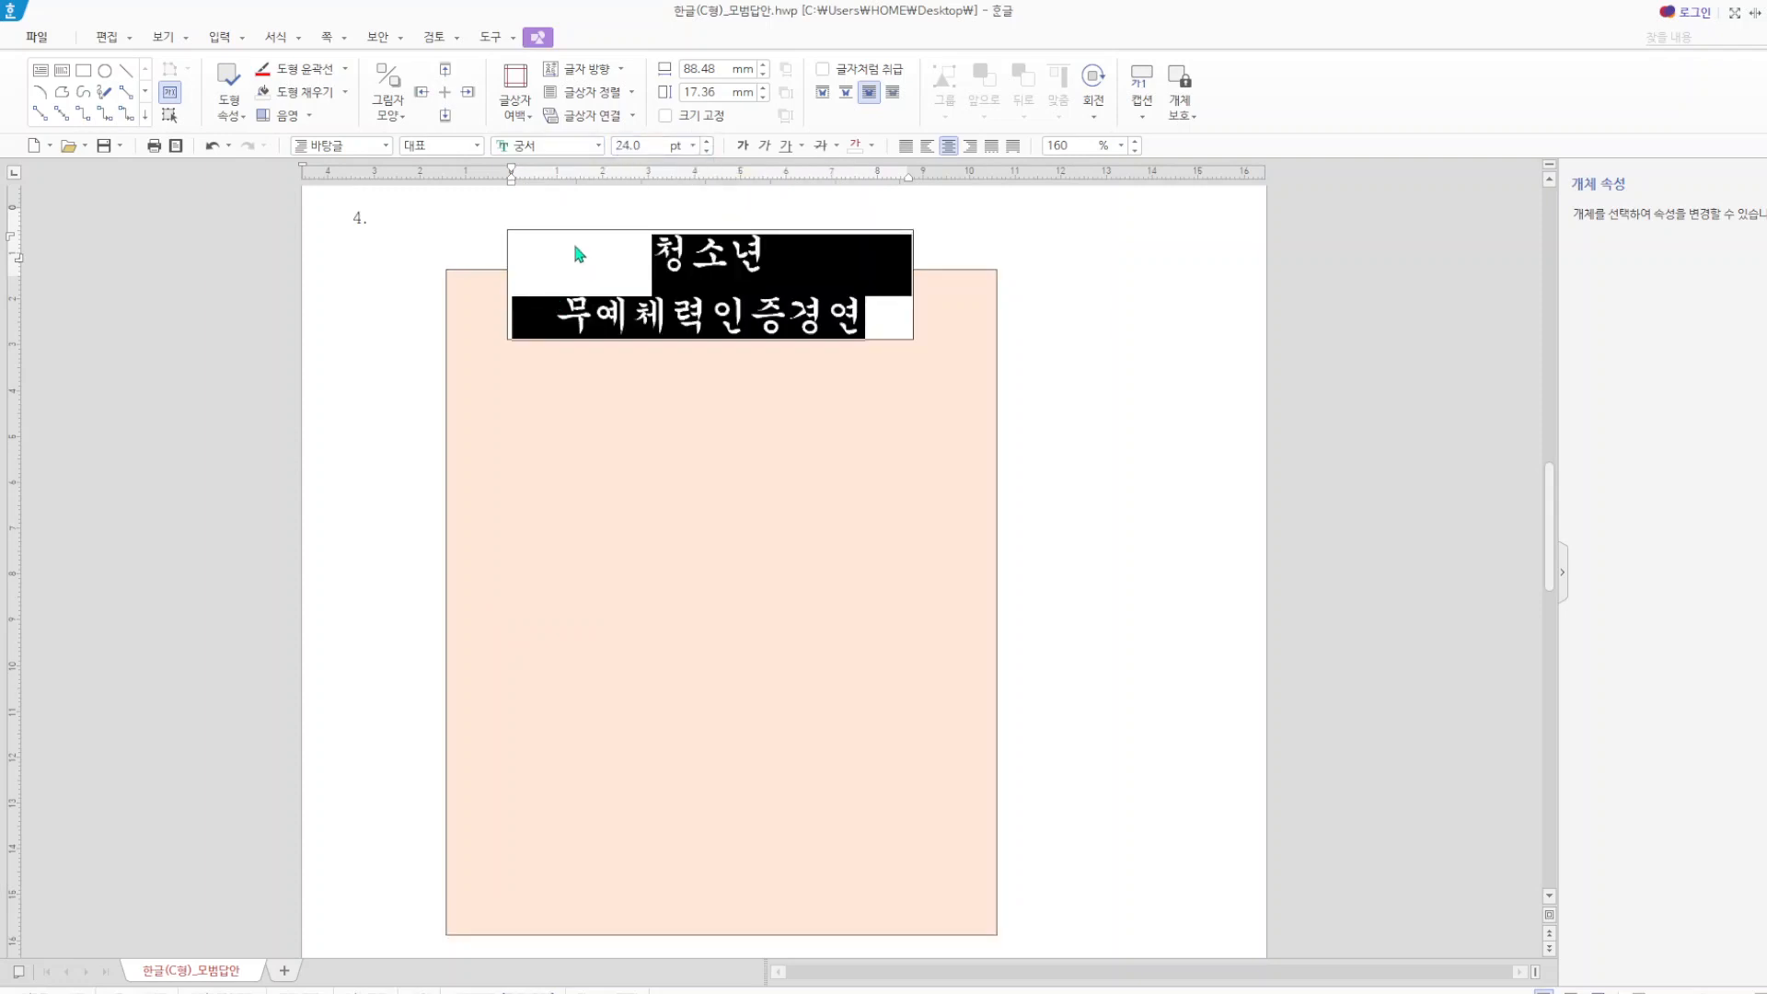
{"action": "left_click", "coordinate": [855, 145]}
{"action": "left_click", "coordinate": [1012, 244]}
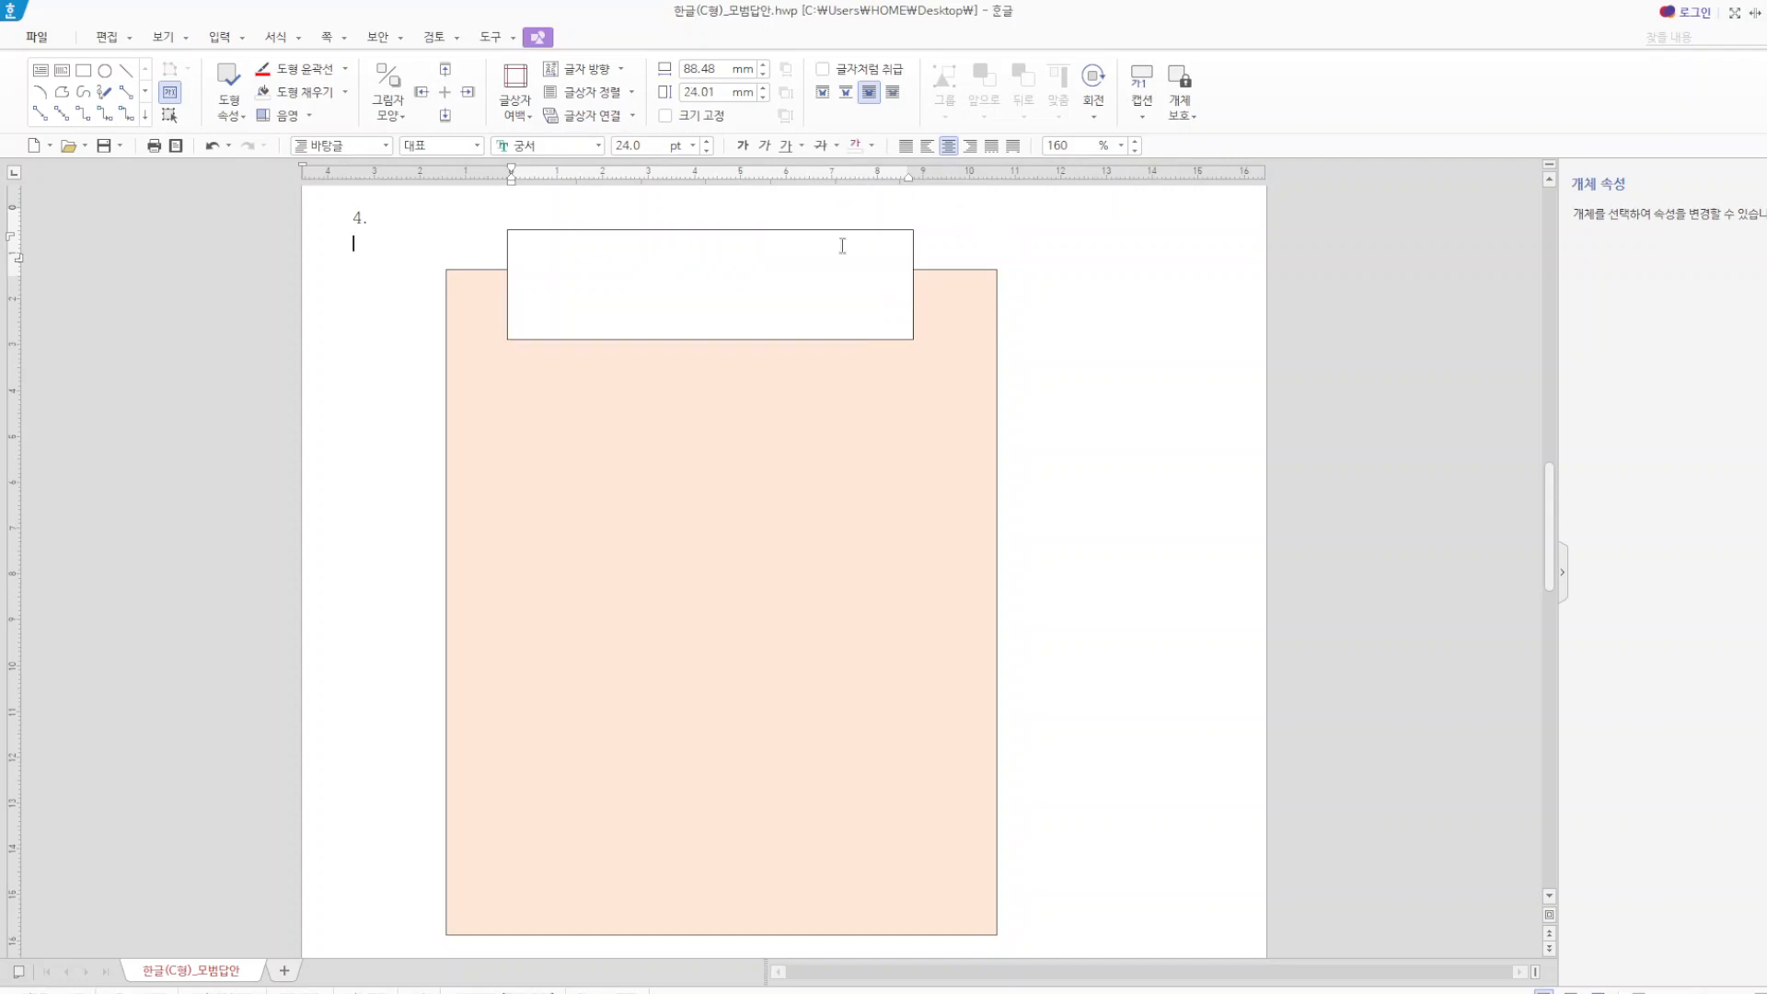
- Set the title text box's width to 110 mm and its height to 15 mm in its object properties
{"action": "left_click", "coordinate": [829, 232]}
{"action": "double_click", "coordinate": [534, 233]}
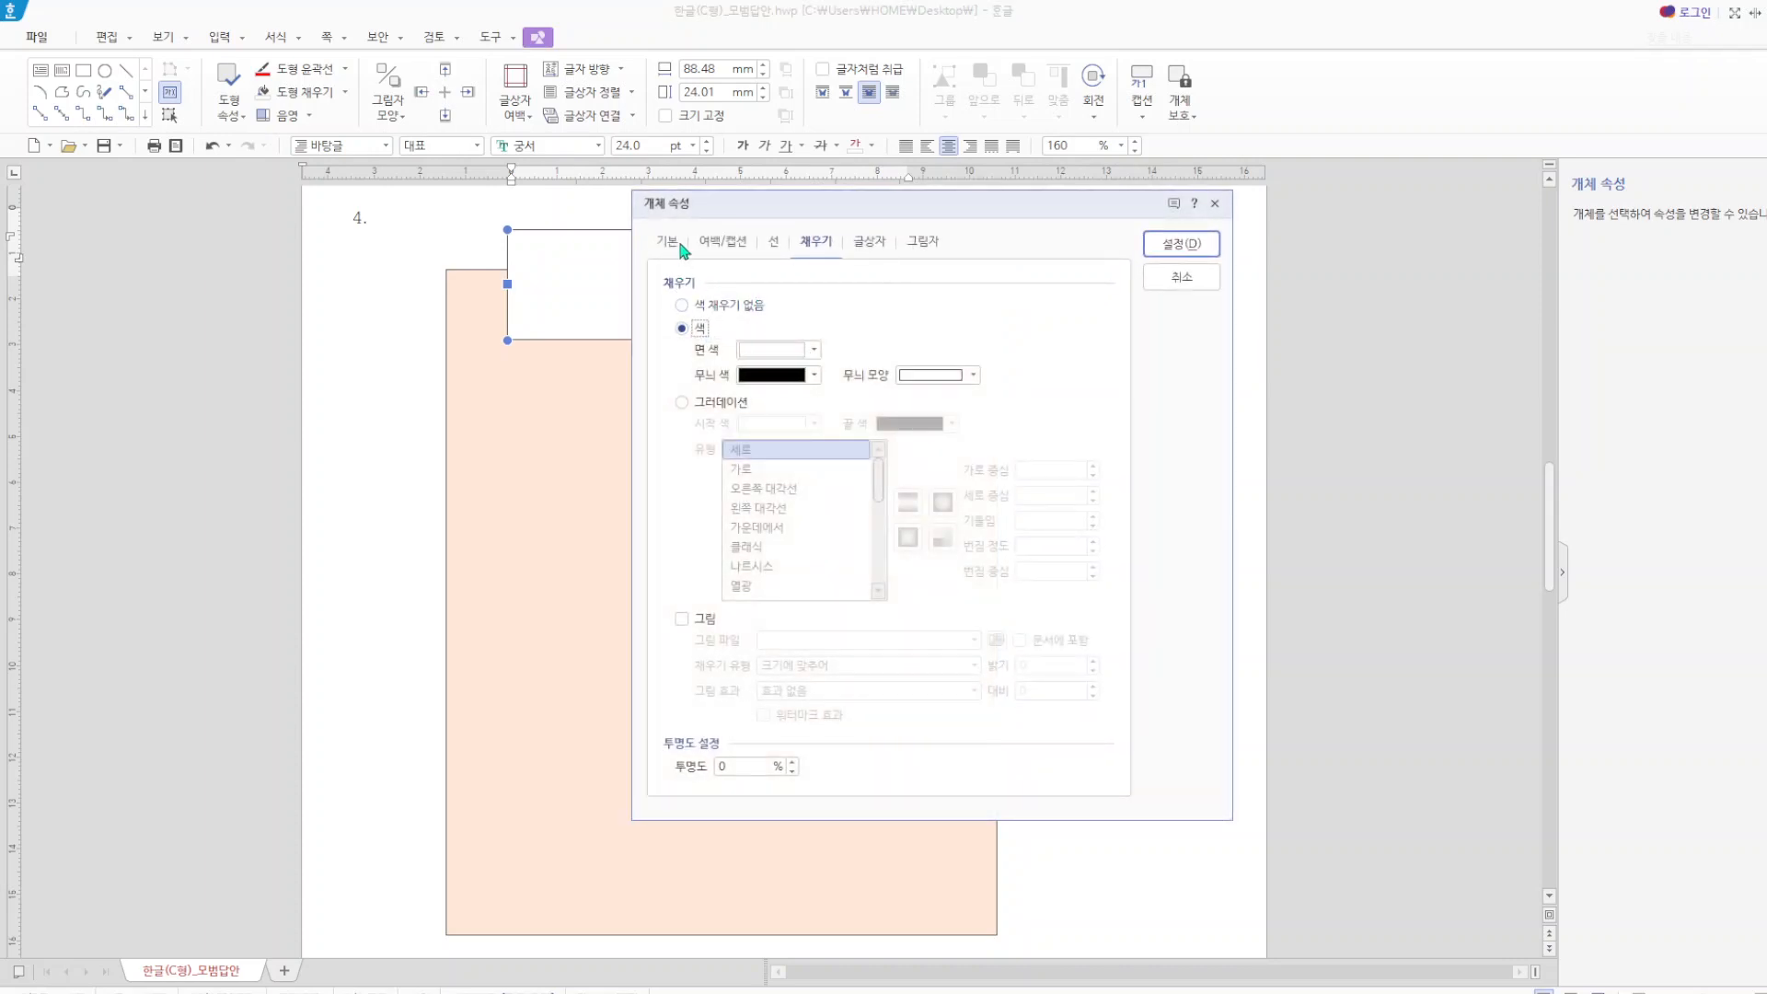
{"action": "left_click", "coordinate": [667, 242]}
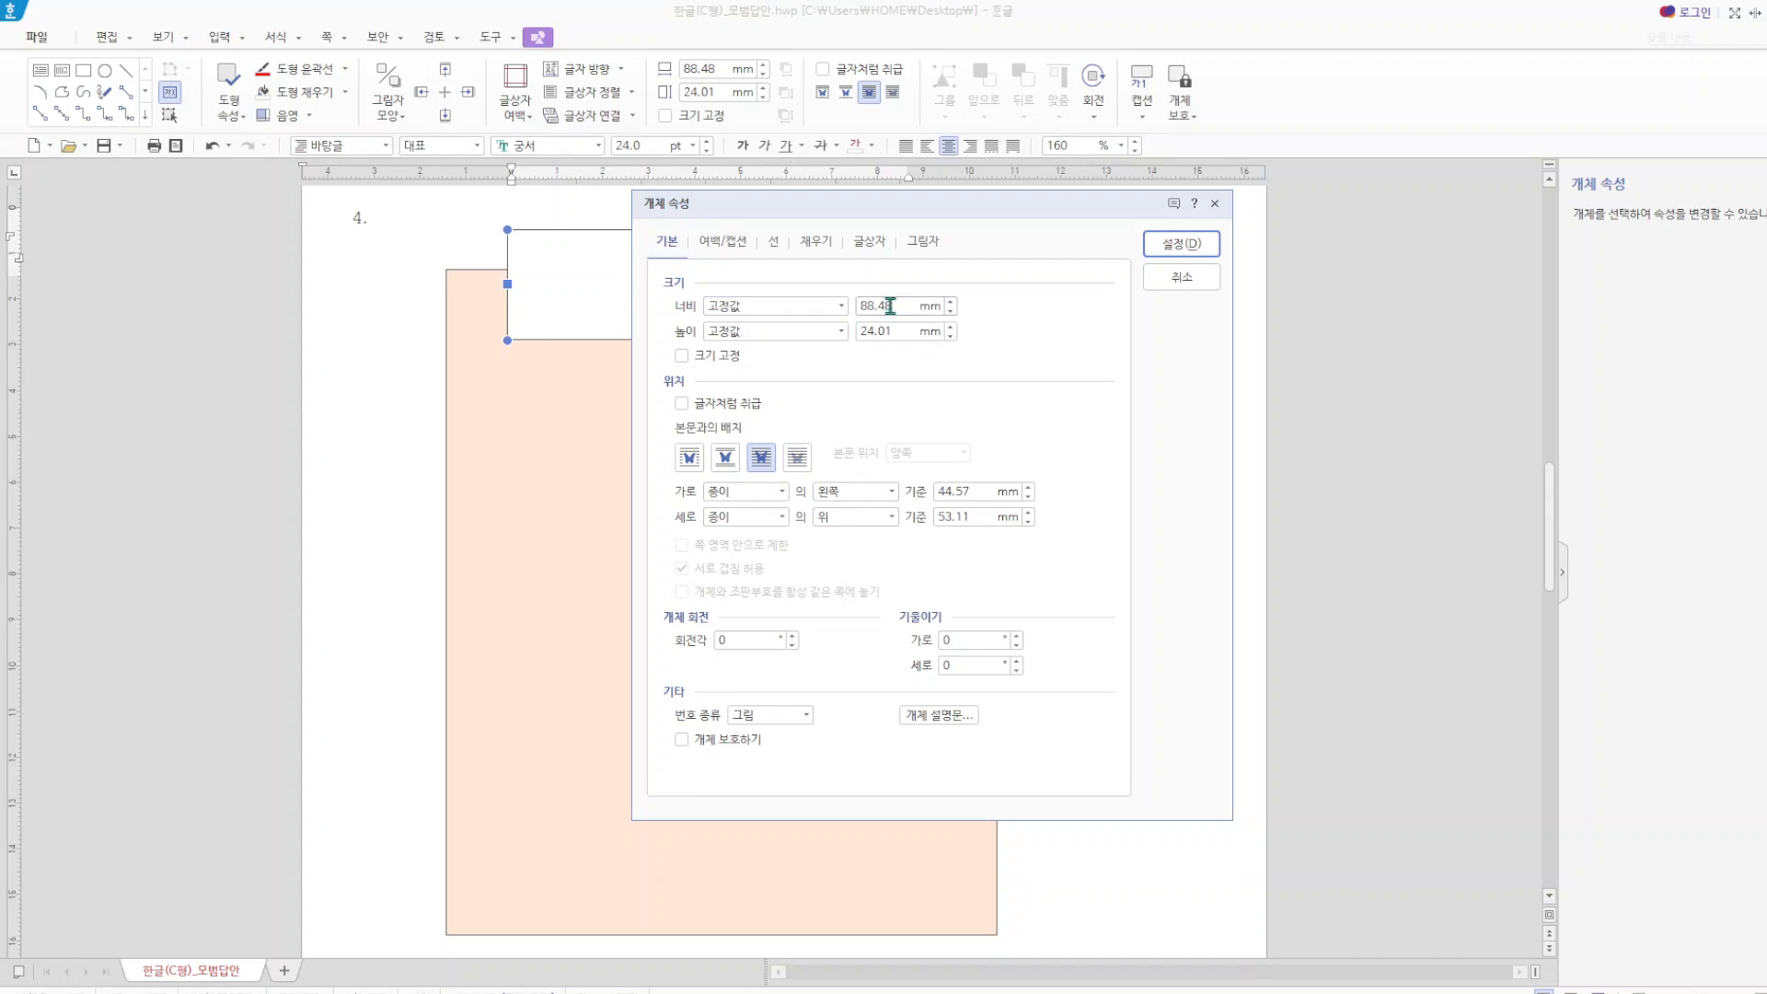
{"action": "double_click", "coordinate": [877, 307]}
{"action": "type", "text": "110"}
{"action": "key", "text": "Tab"}
{"action": "type", "text": "15"}
- Give the title text box semicircular (반원) corners and a blue fill, and apply the properties
{"action": "left_click", "coordinate": [774, 243]}
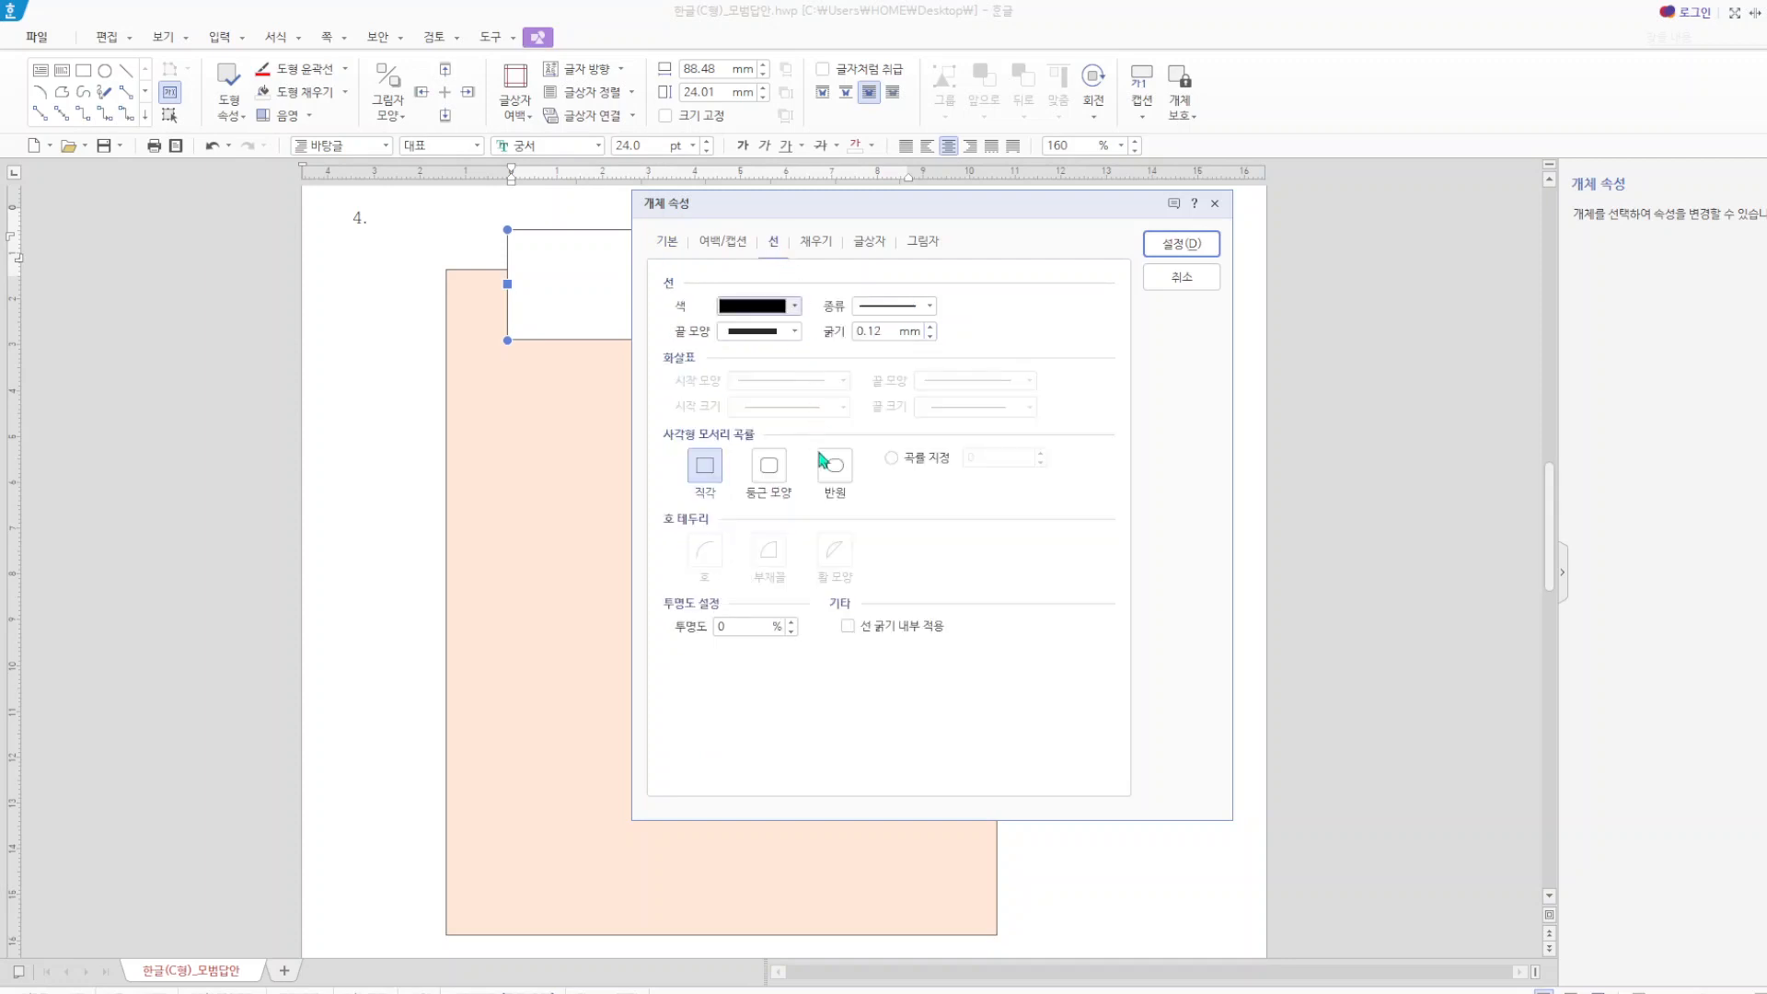
{"action": "left_click", "coordinate": [834, 465]}
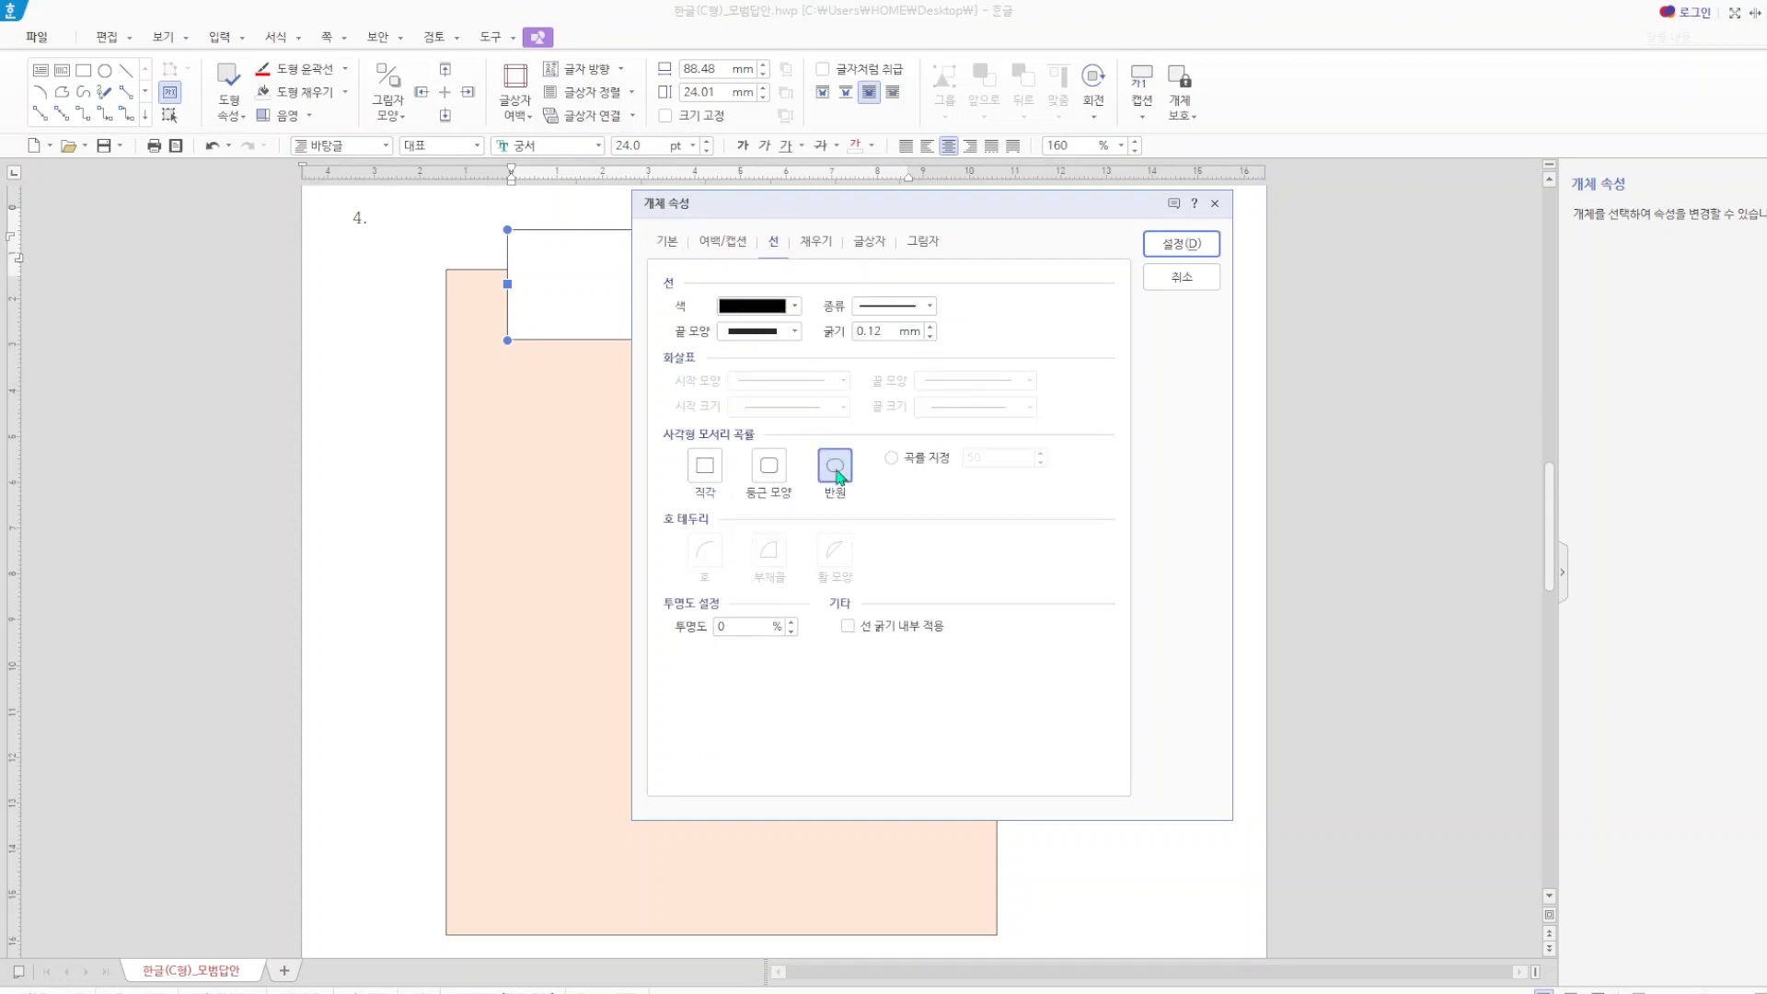
{"action": "left_click", "coordinate": [814, 243]}
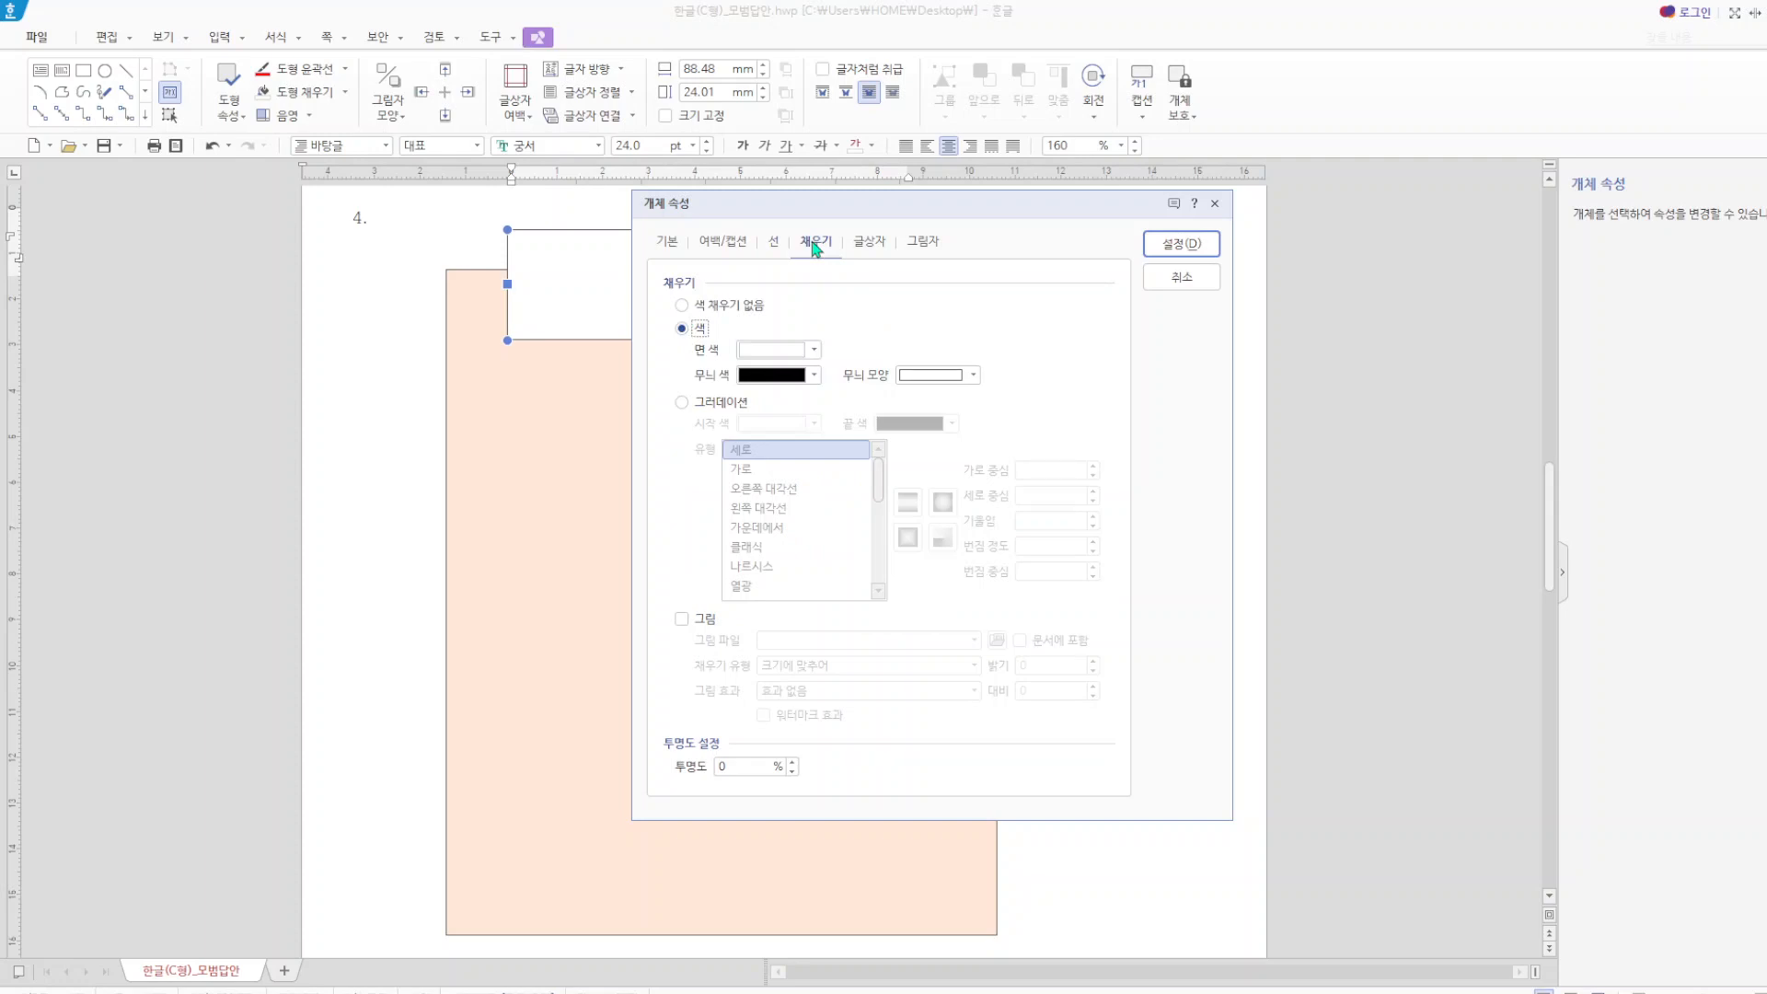
{"action": "left_click", "coordinate": [813, 349]}
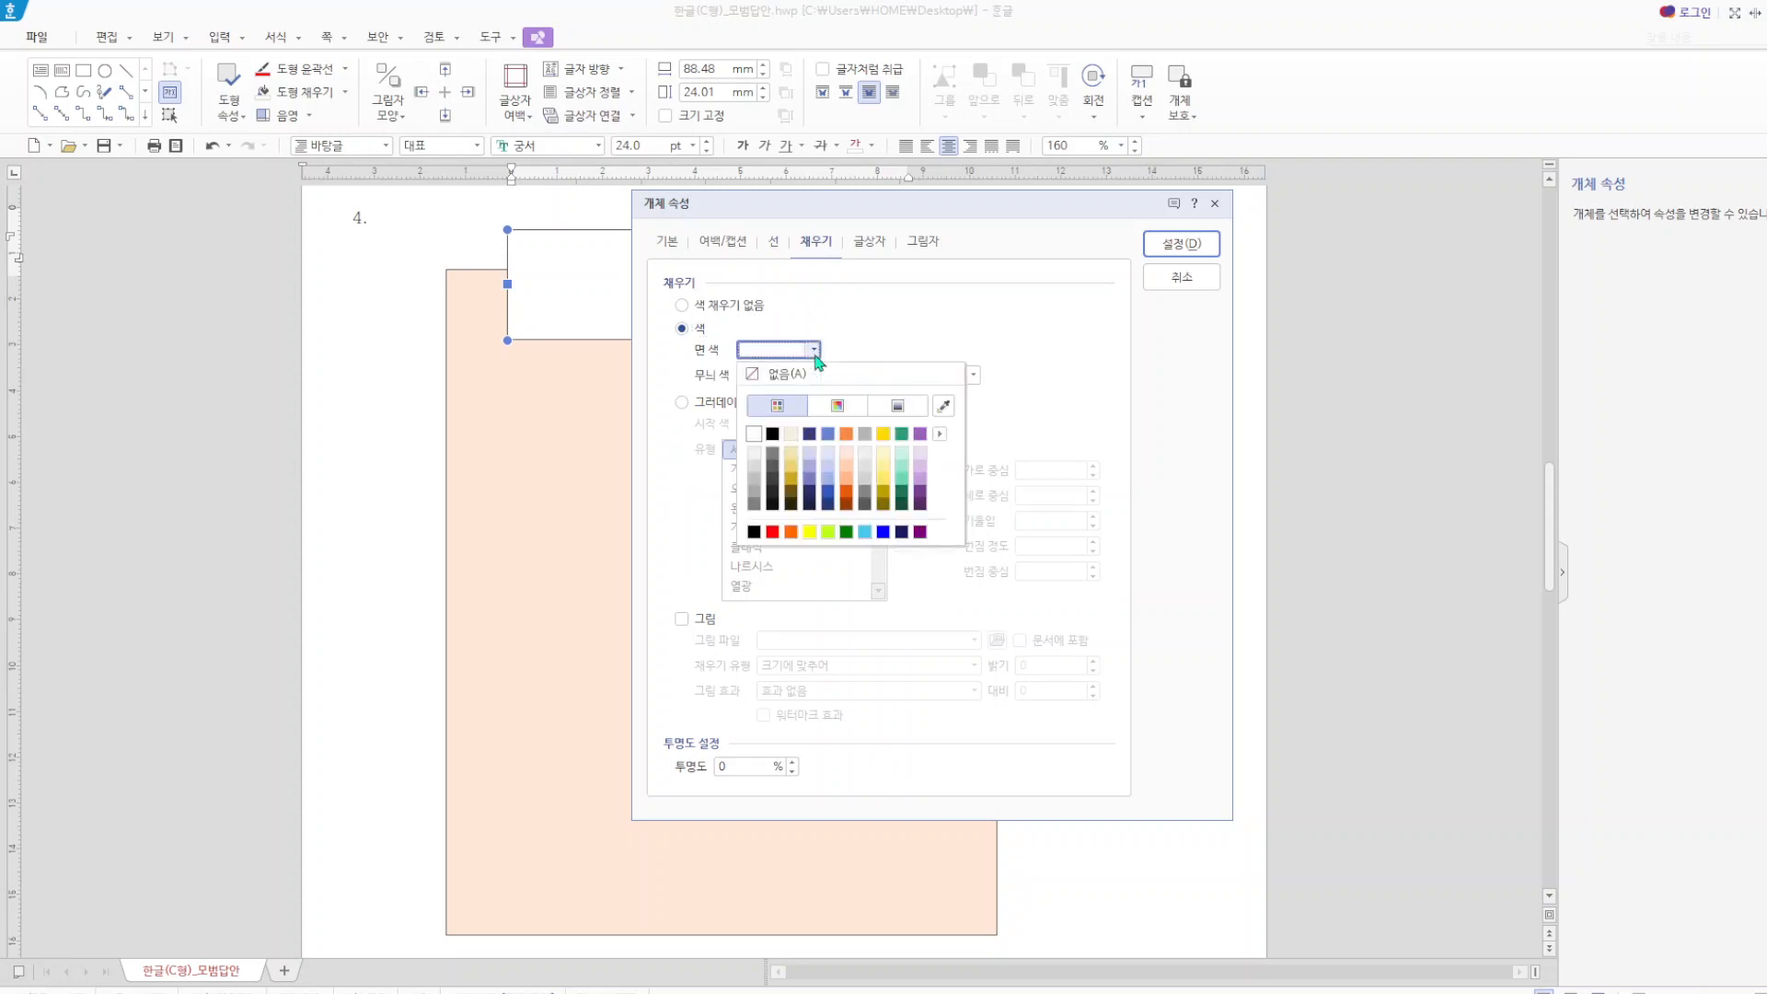
{"action": "left_click", "coordinate": [883, 531]}
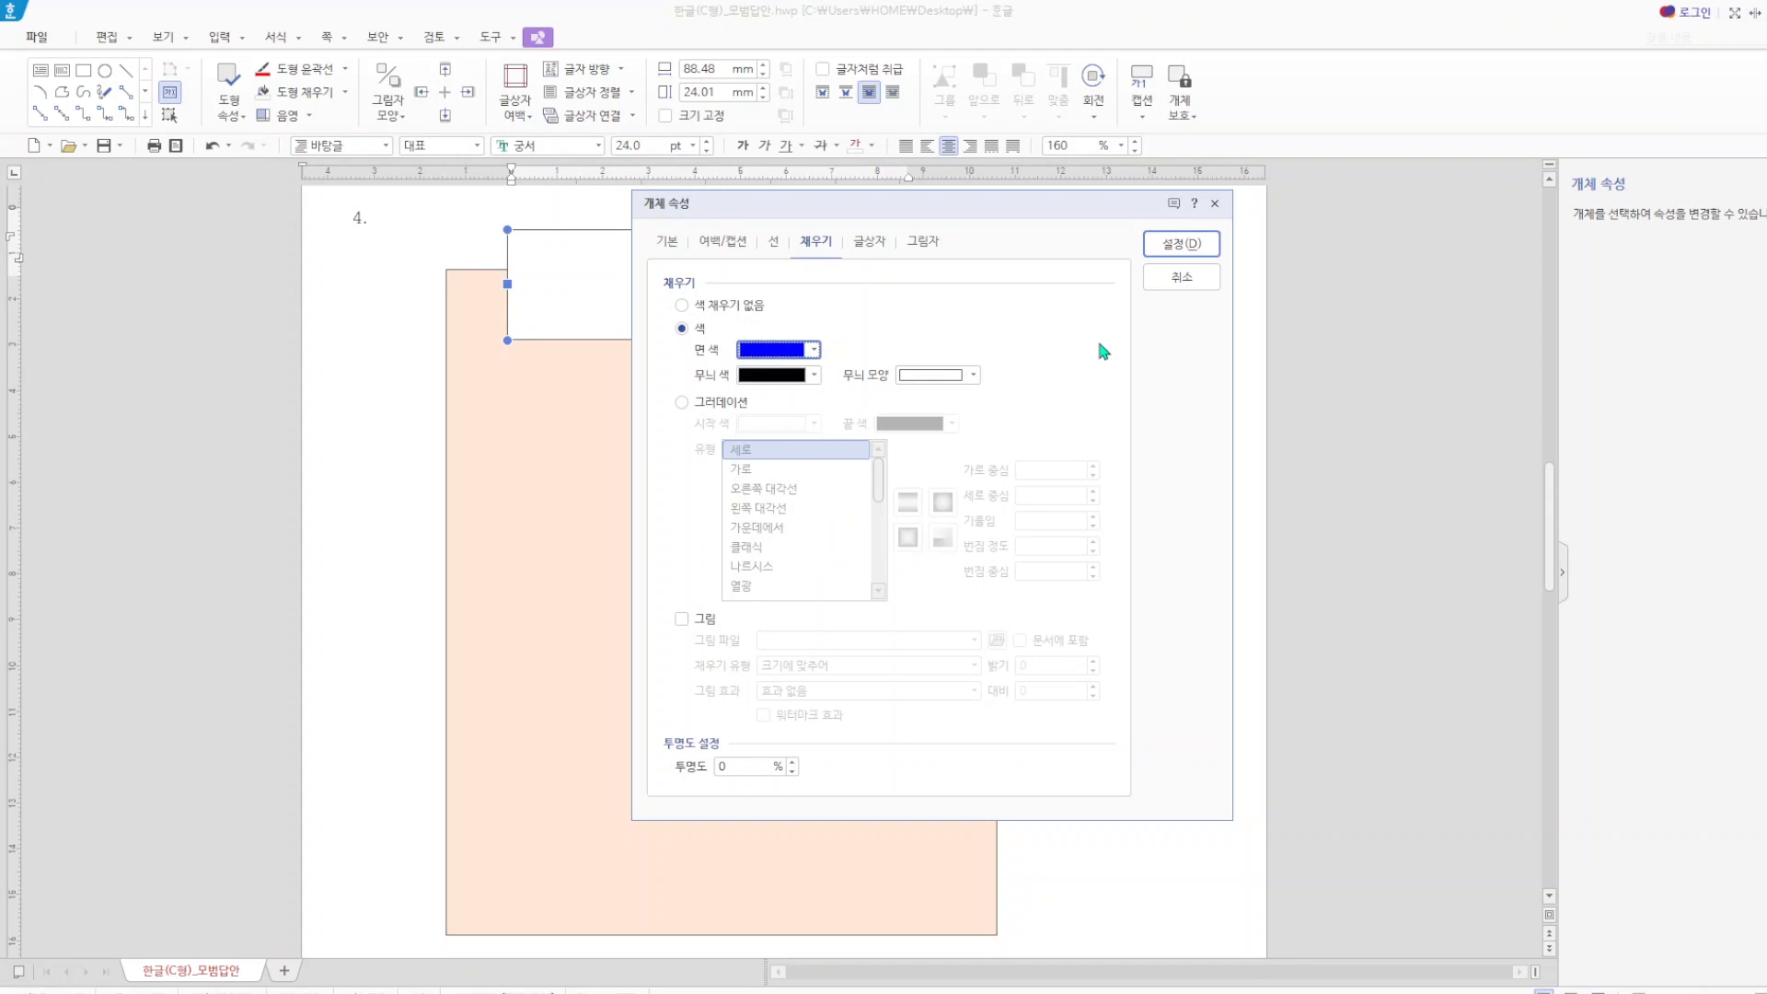
{"action": "left_click", "coordinate": [1182, 243]}
- Move the title text box so it is centered over the rectangle's top edge, and fix its size (크기 고정)
{"action": "left_click_drag", "start_coordinate": [990, 250], "coordinate": [953, 257]}
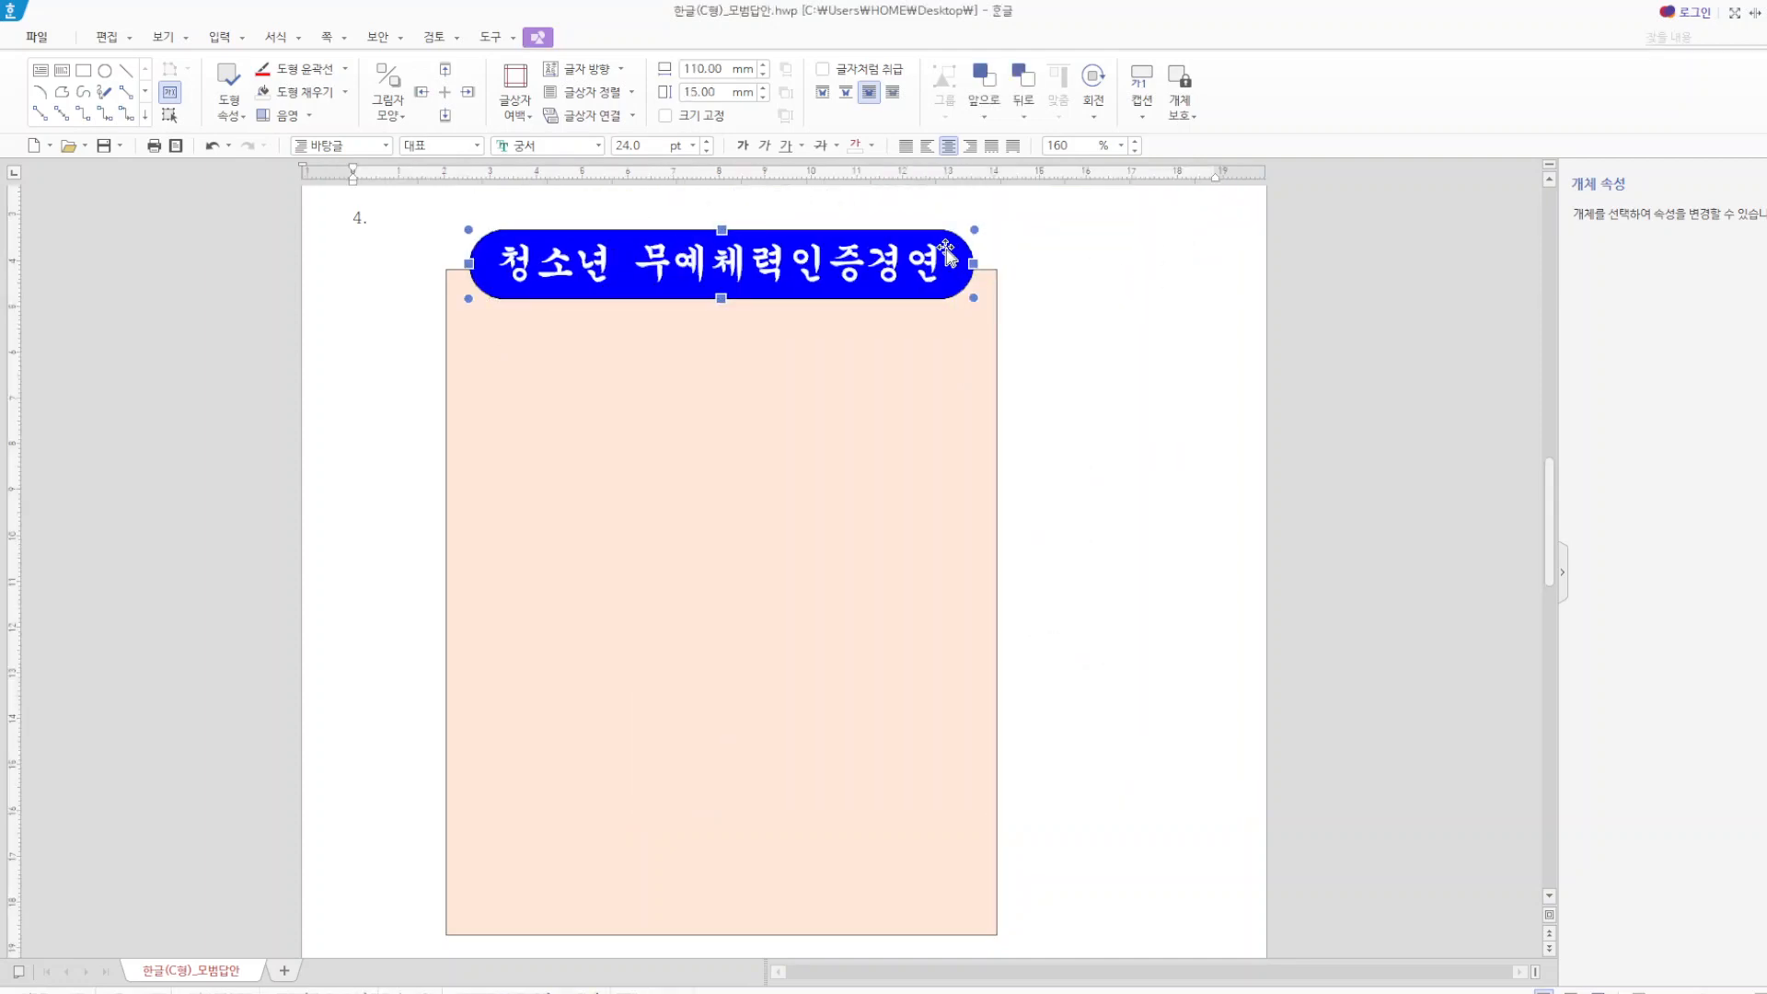
{"action": "double_click", "coordinate": [945, 250]}
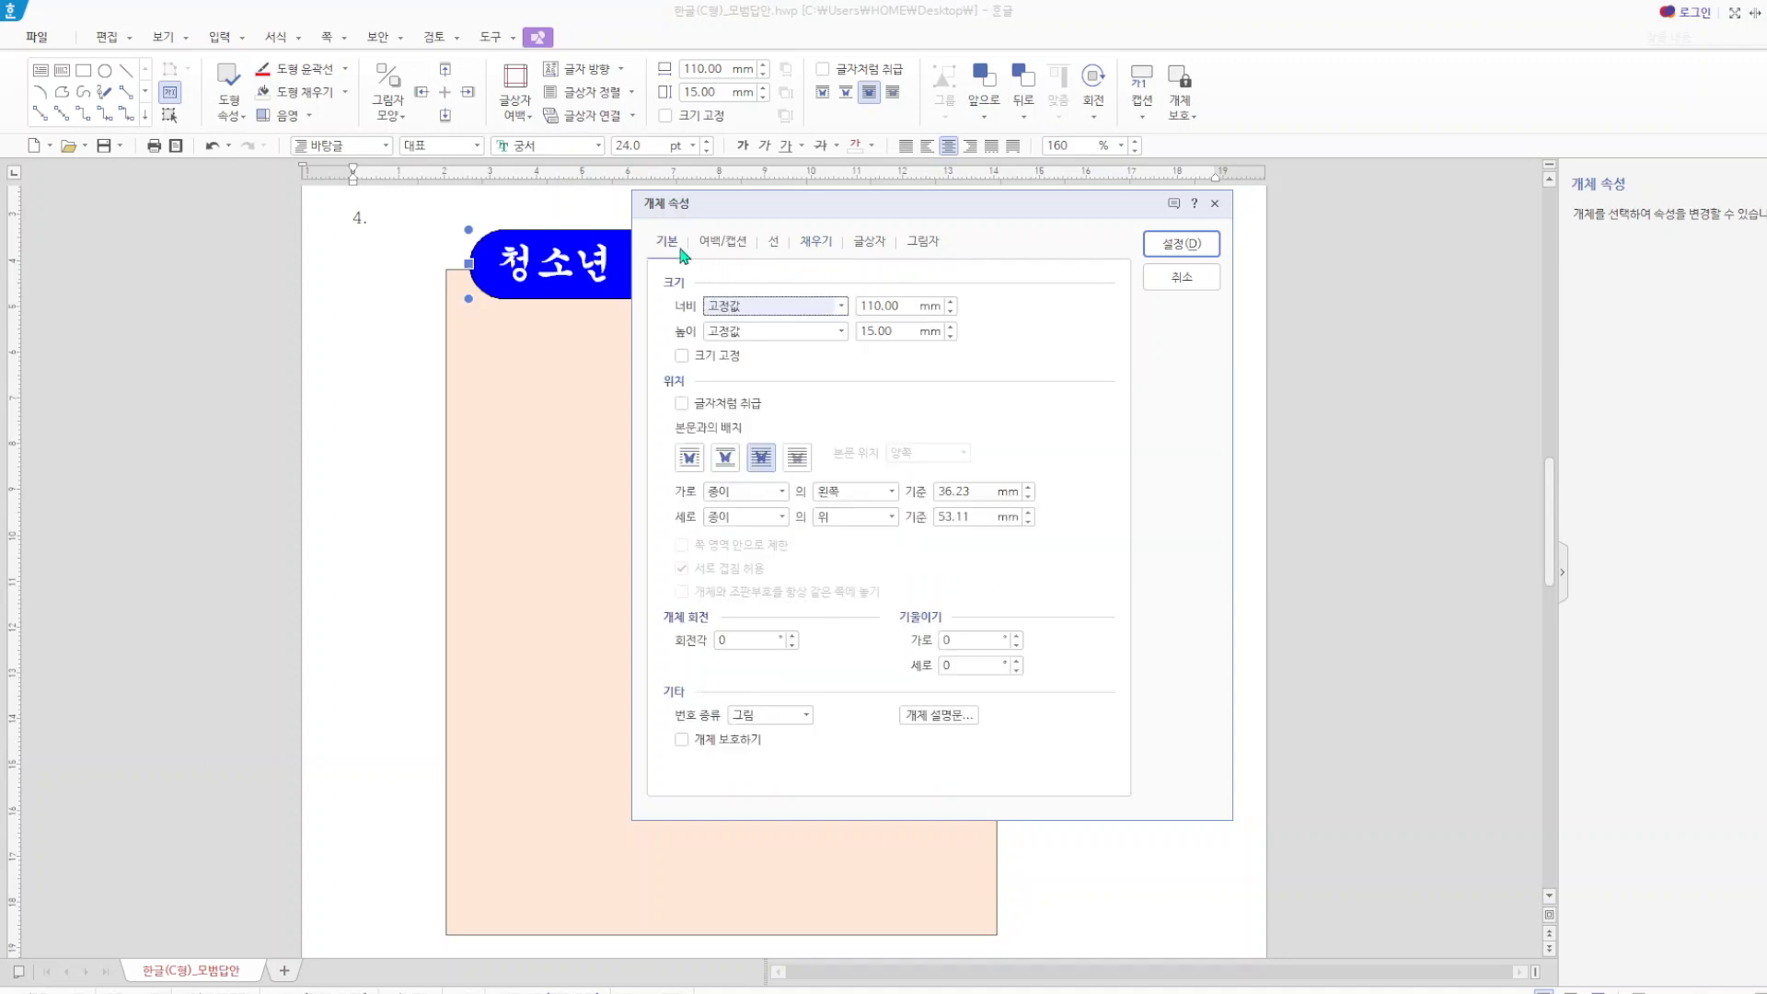
{"action": "left_click", "coordinate": [682, 357]}
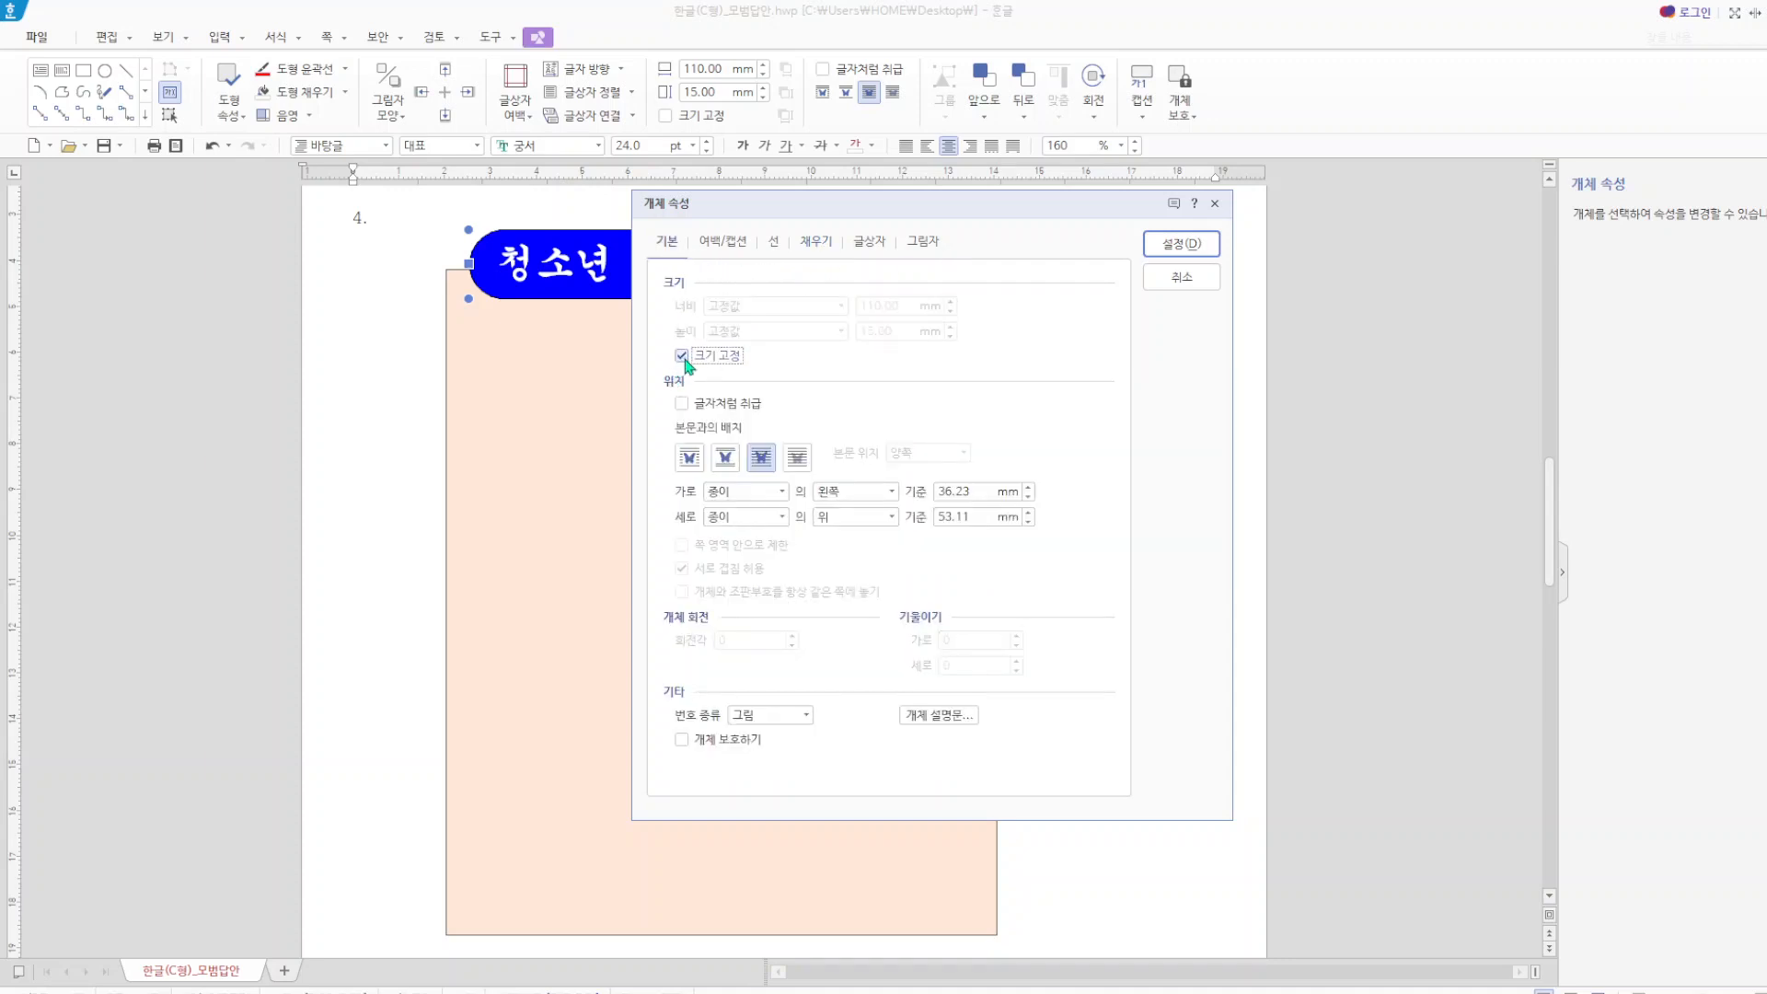
{"action": "left_click", "coordinate": [682, 356]}
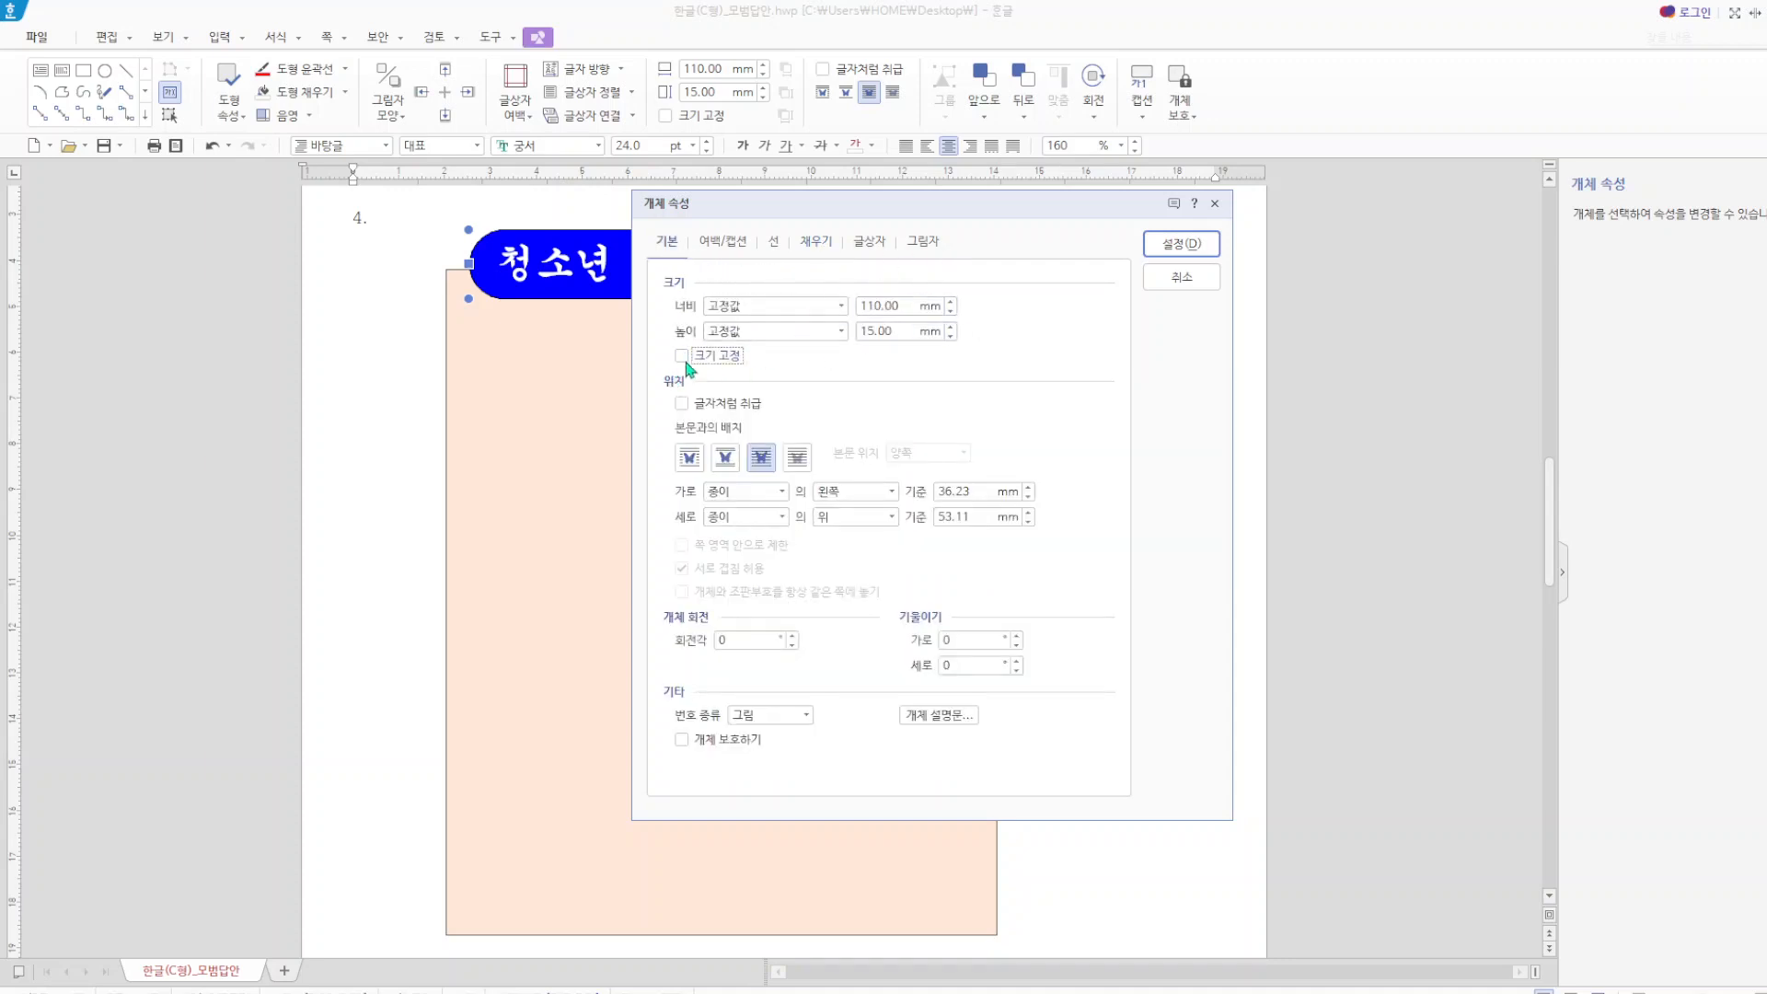
{"action": "left_click", "coordinate": [682, 357]}
{"action": "left_click", "coordinate": [1181, 243]}
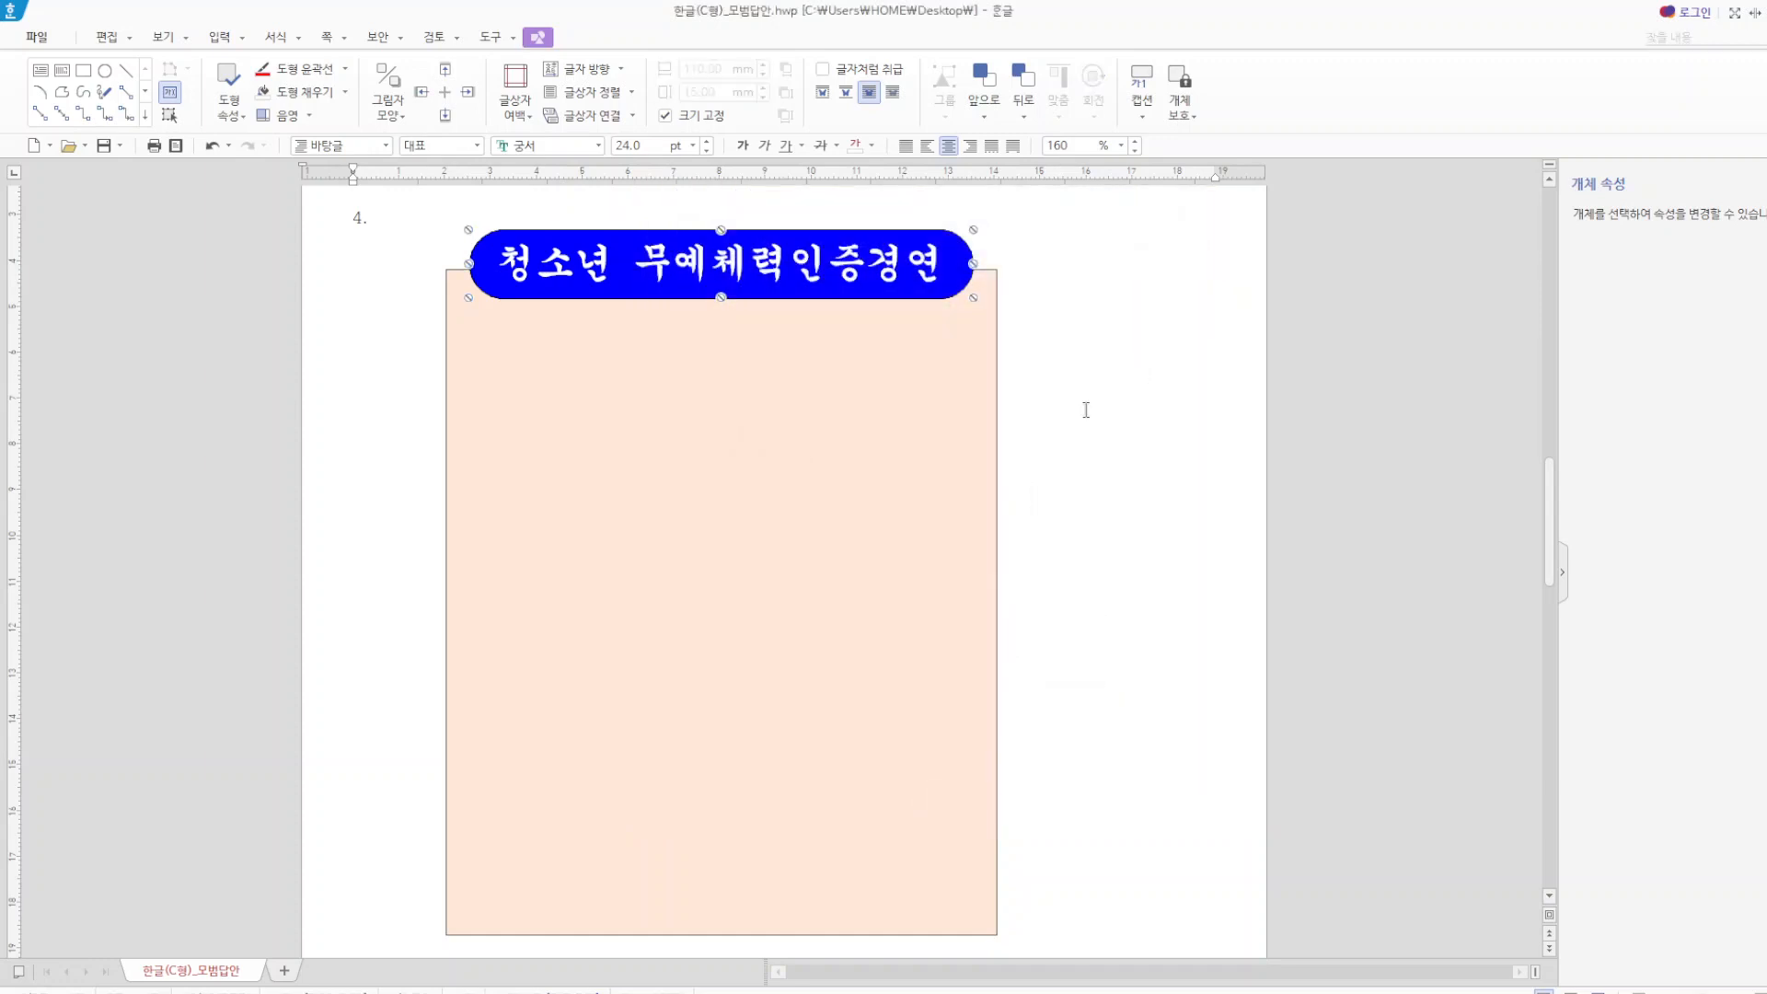
- Insert 로고1.jpg from the Picture folder at about 39 × 13 mm, overlapping the rectangle's left edge below the title
{"action": "left_click", "coordinate": [1085, 409]}
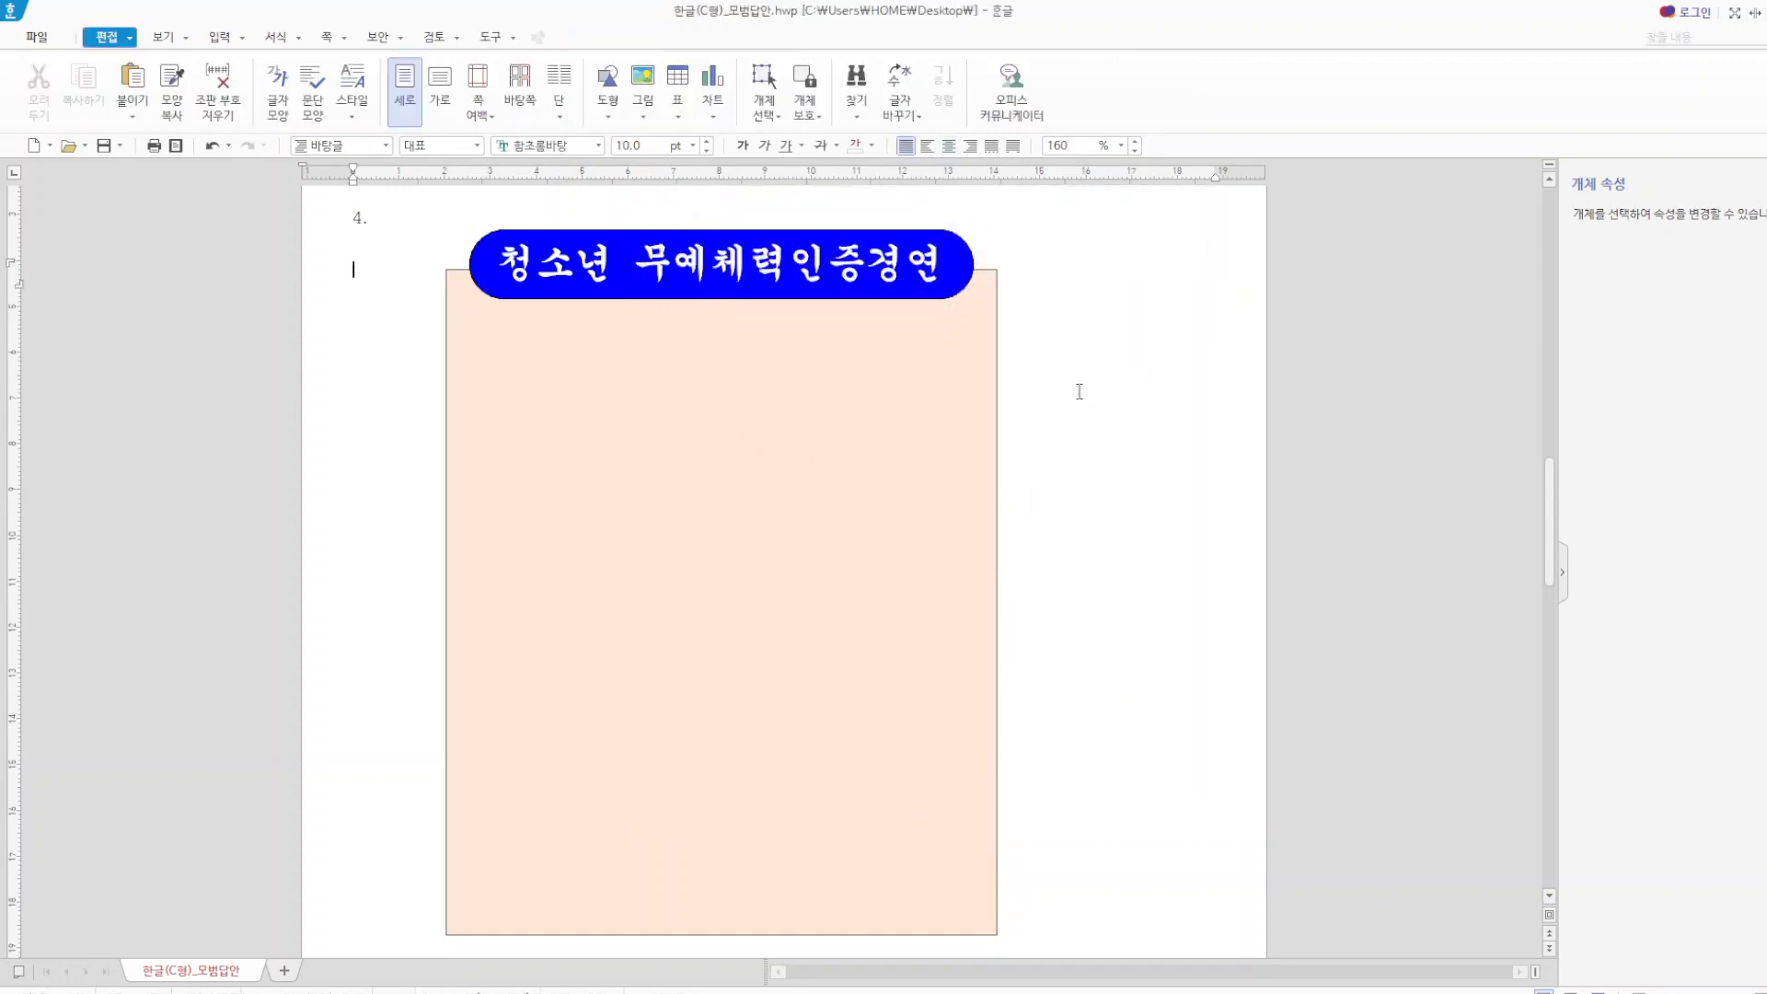
{"action": "left_click", "coordinate": [644, 79]}
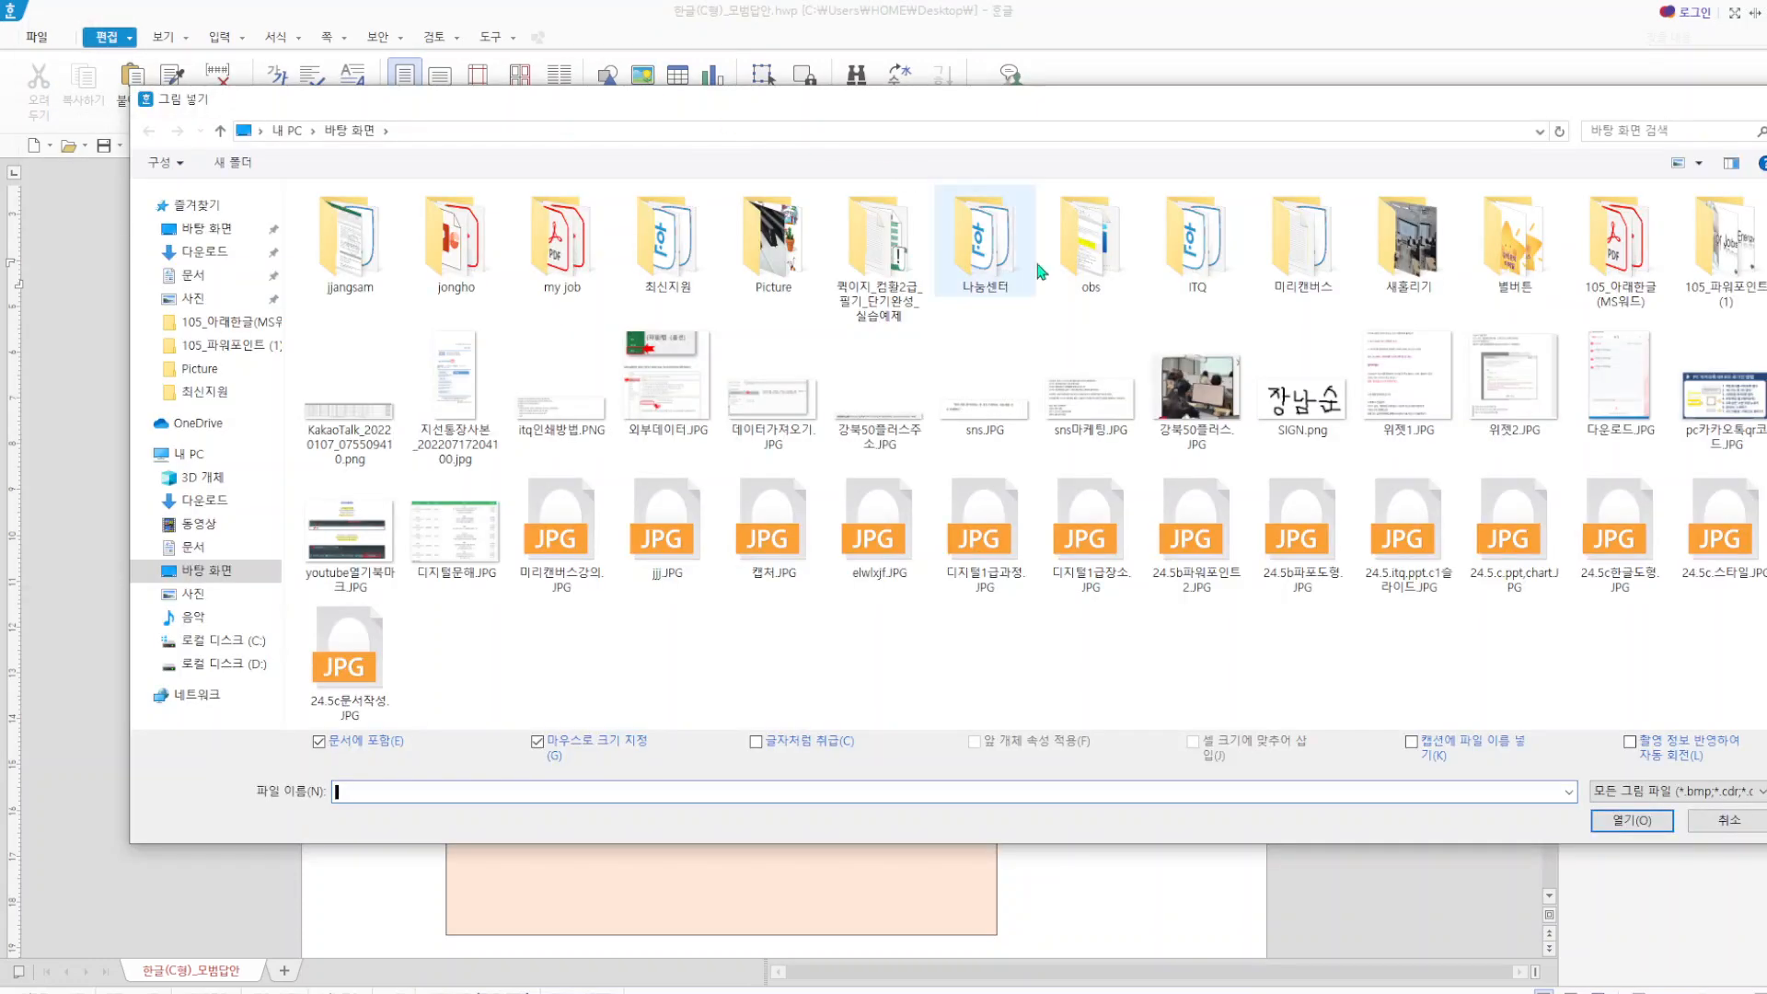
{"action": "double_click", "coordinate": [779, 271]}
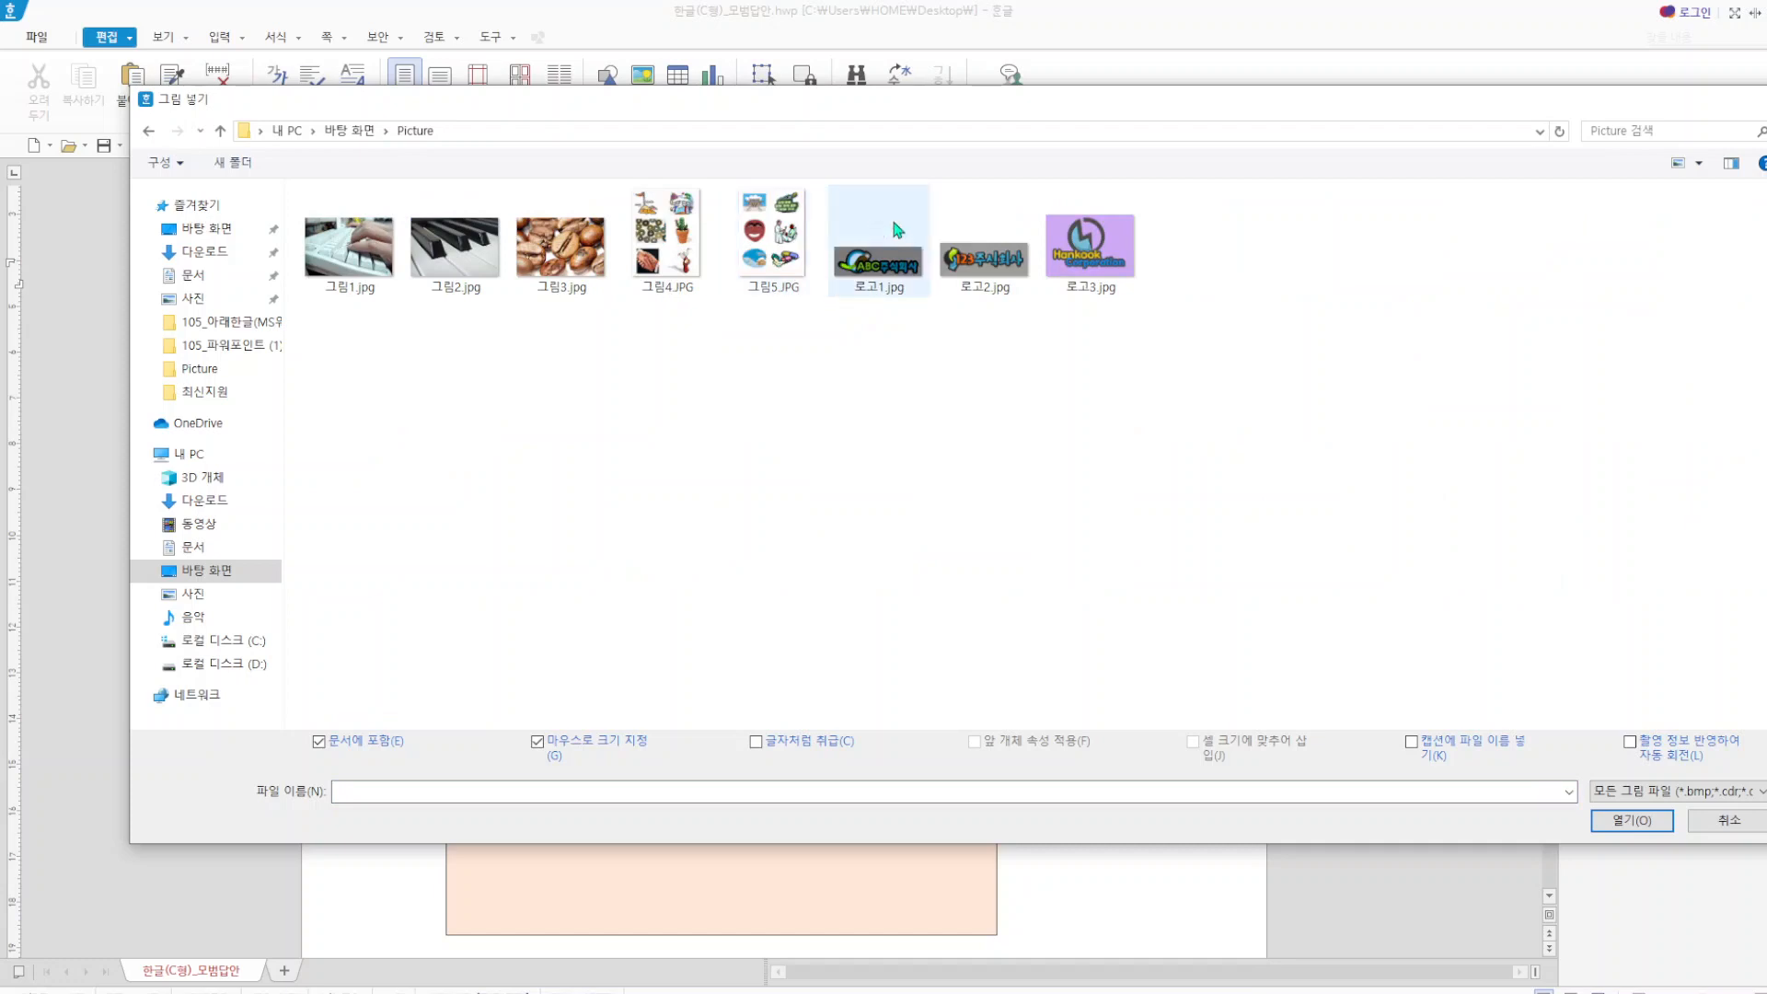
{"action": "left_click", "coordinate": [876, 276]}
{"action": "left_click", "coordinate": [1632, 820]}
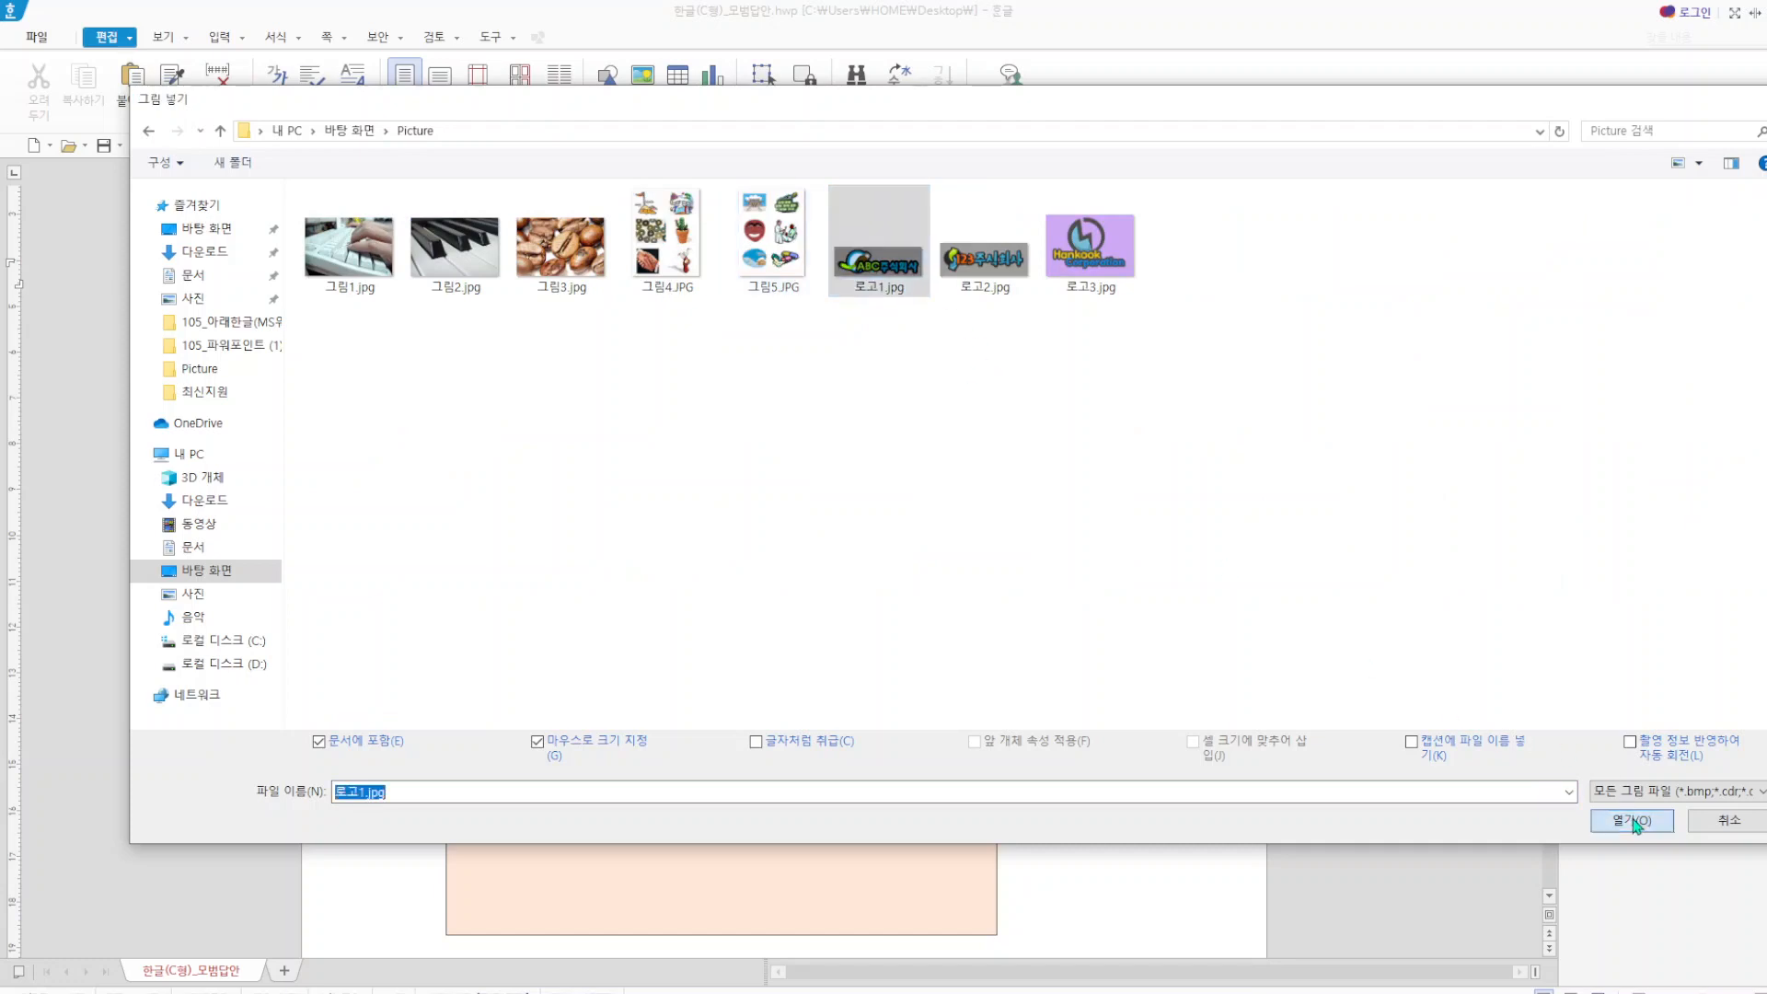
{"action": "left_click_drag", "start_coordinate": [338, 383], "coordinate": [347, 441]}
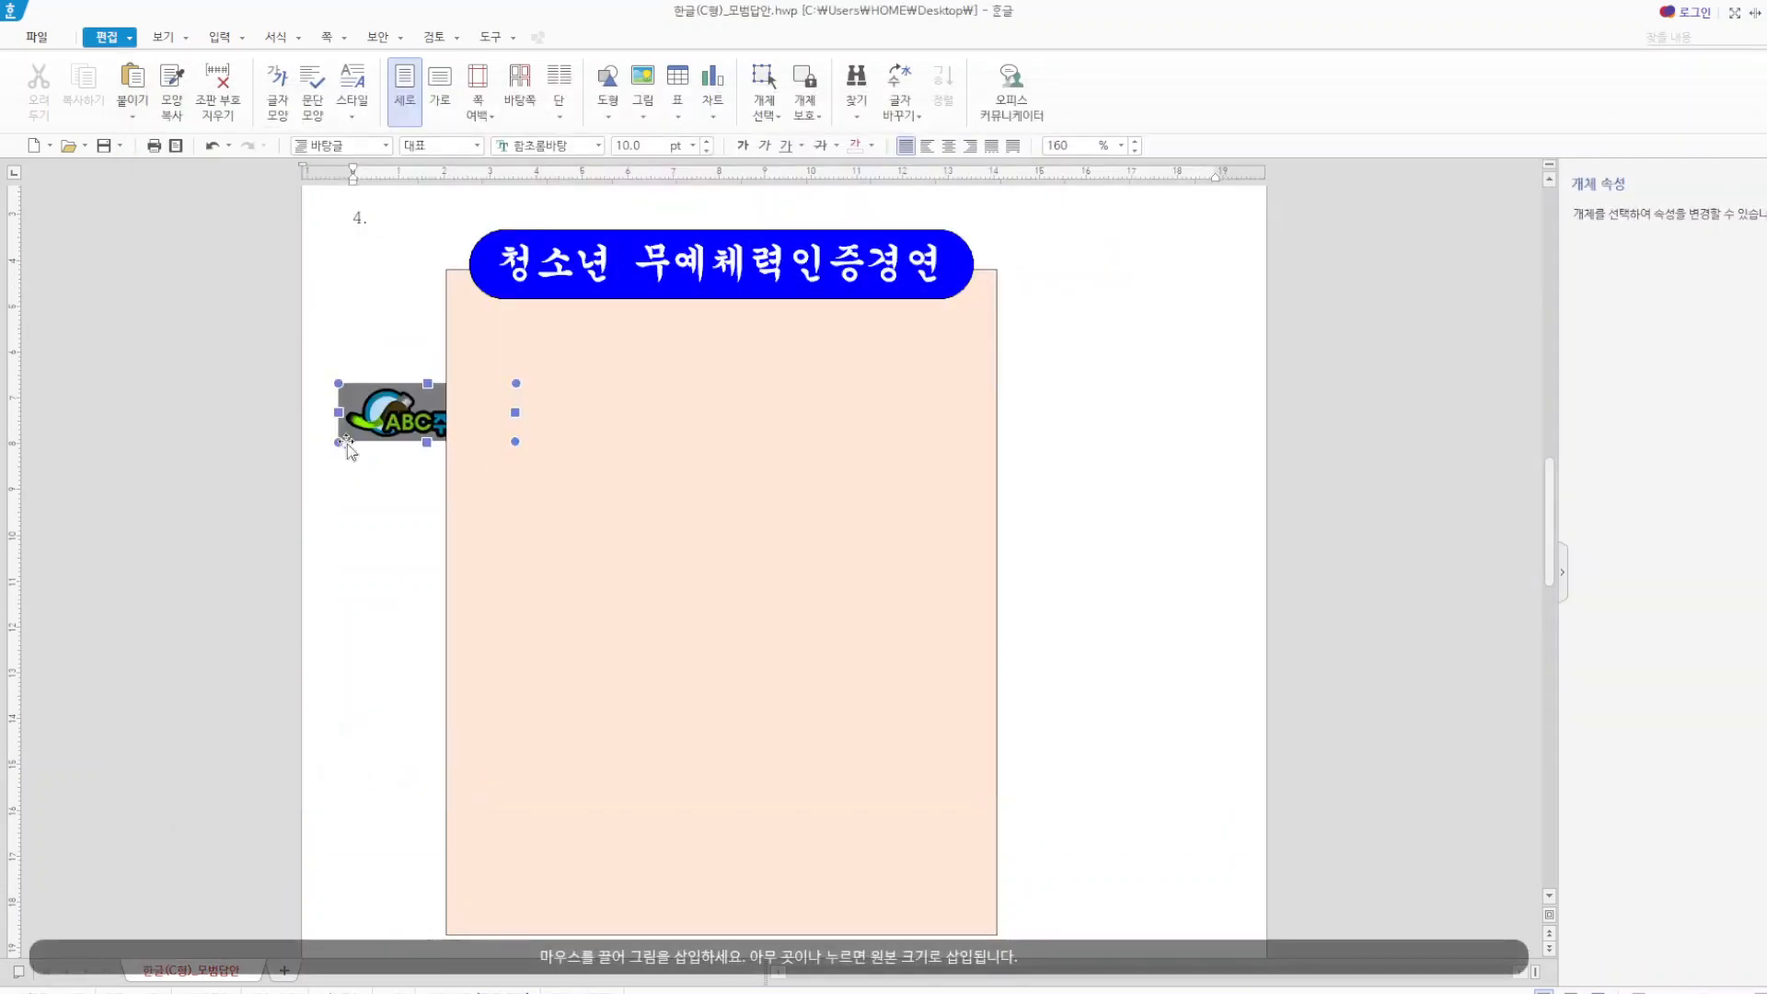
- Set the logo picture to 40 mm wide and 30 mm high, fix its size, and place it in front of the text
{"action": "double_click", "coordinate": [385, 431]}
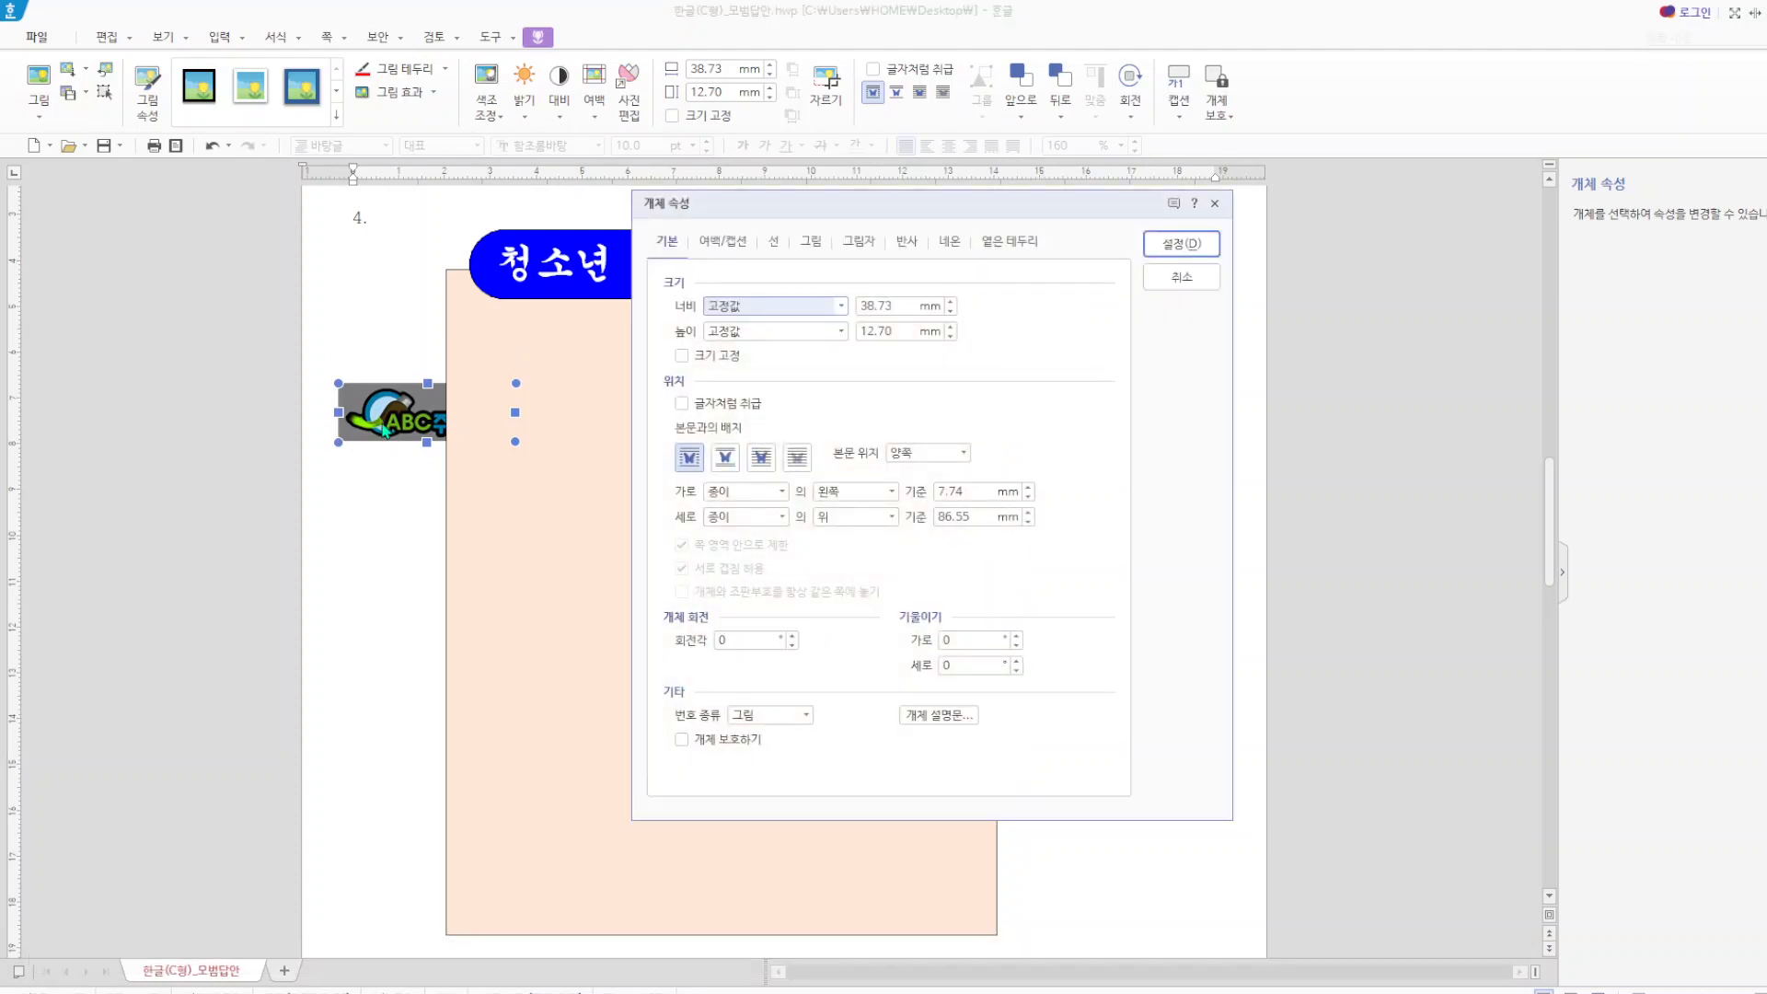
{"action": "left_click", "coordinate": [905, 305]}
{"action": "type", "text": "40"}
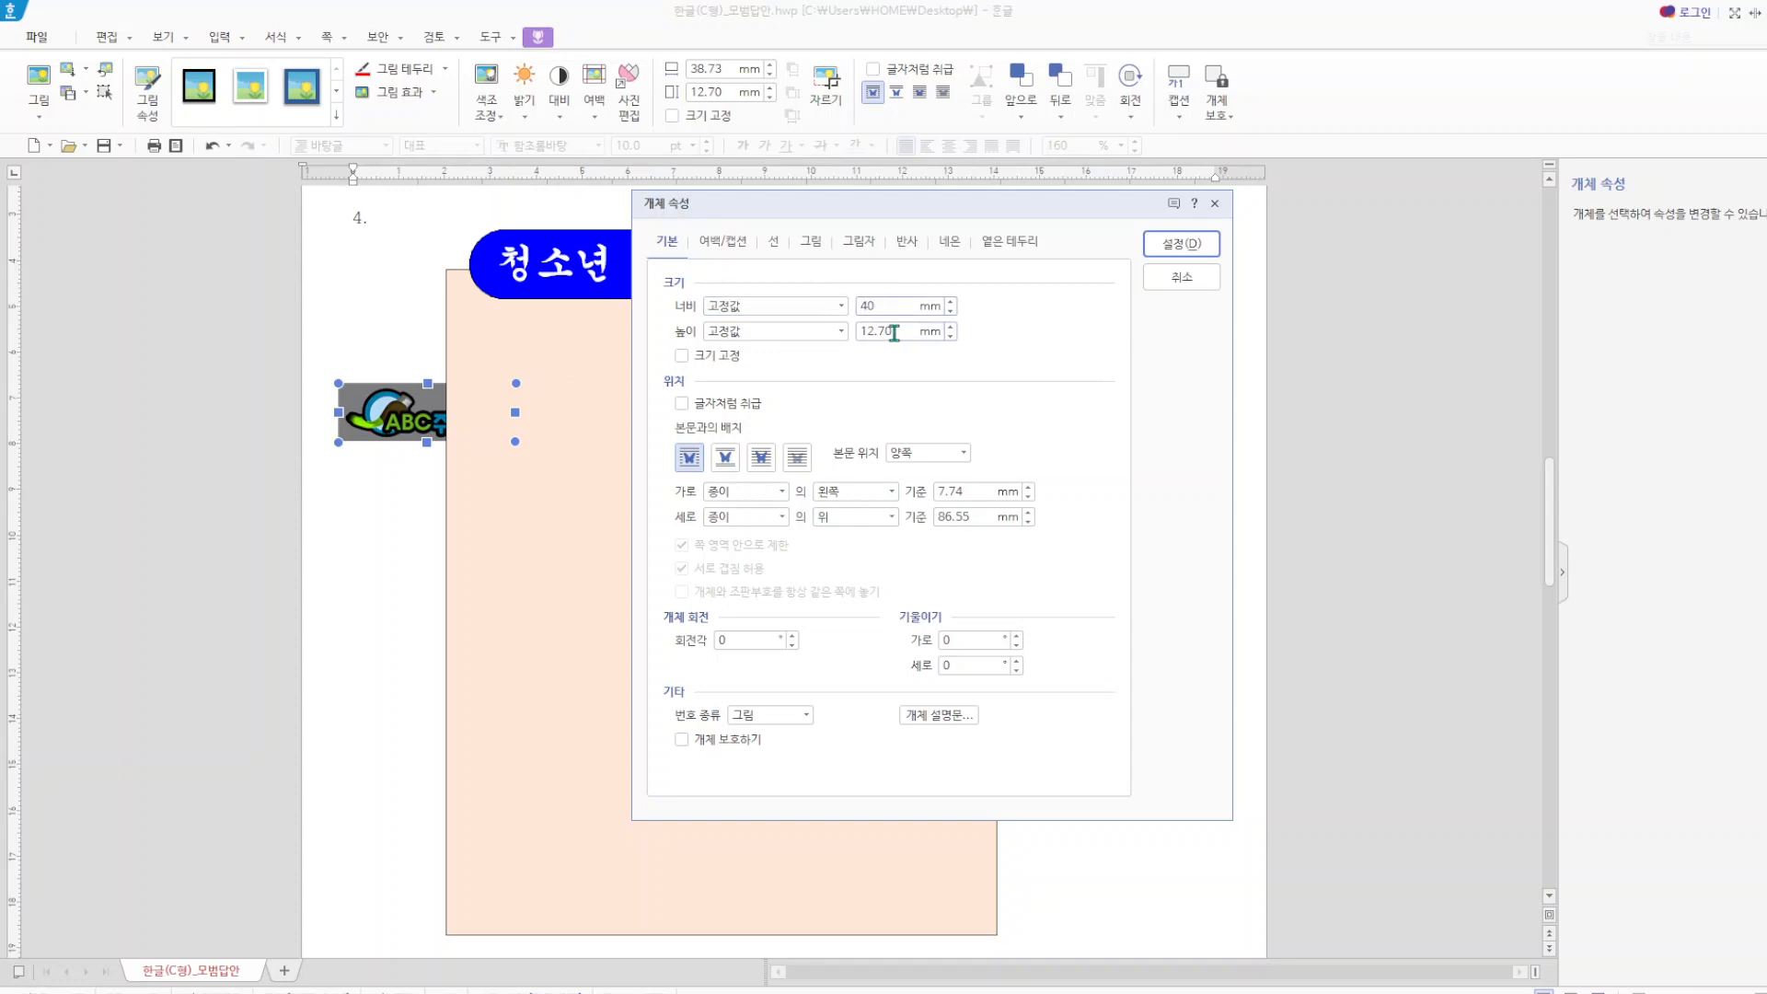
{"action": "left_click", "coordinate": [894, 331]}
{"action": "type", "text": "30"}
{"action": "left_click", "coordinate": [681, 356]}
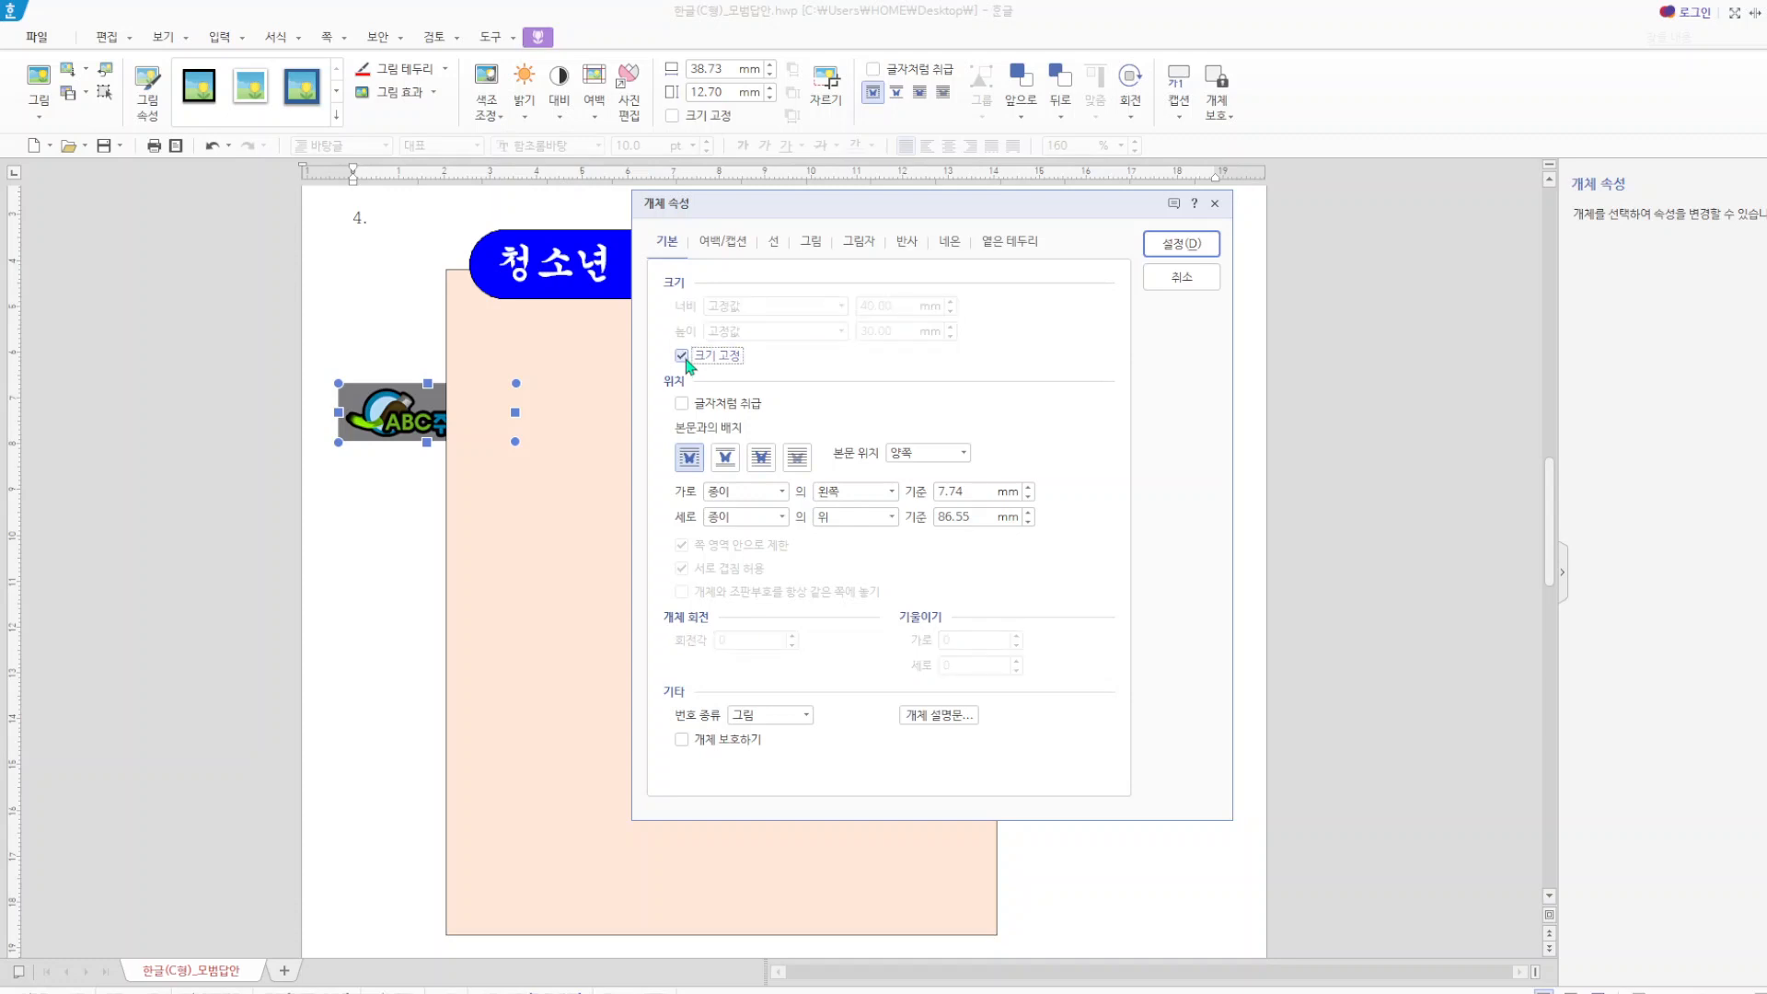
{"action": "left_click", "coordinate": [760, 457]}
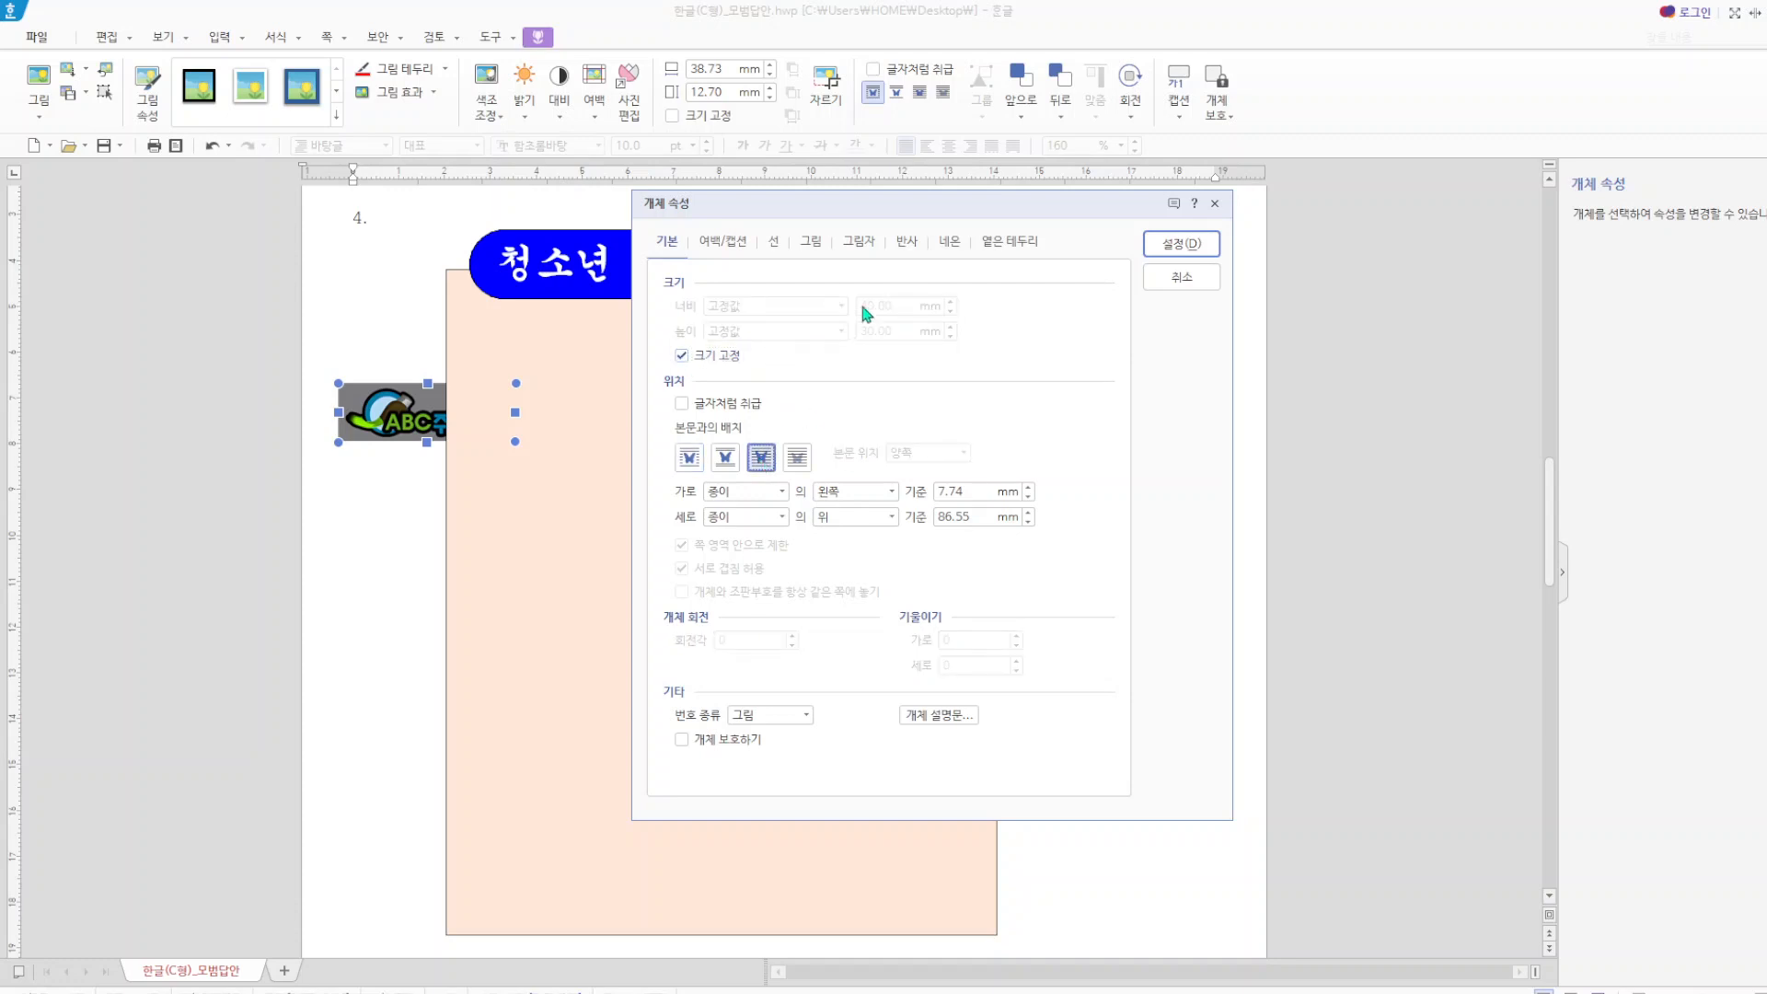
- Apply the grayscale (회색조) effect to the logo and move it inside the rectangle's upper-left corner, below the title
{"action": "left_click", "coordinate": [808, 244]}
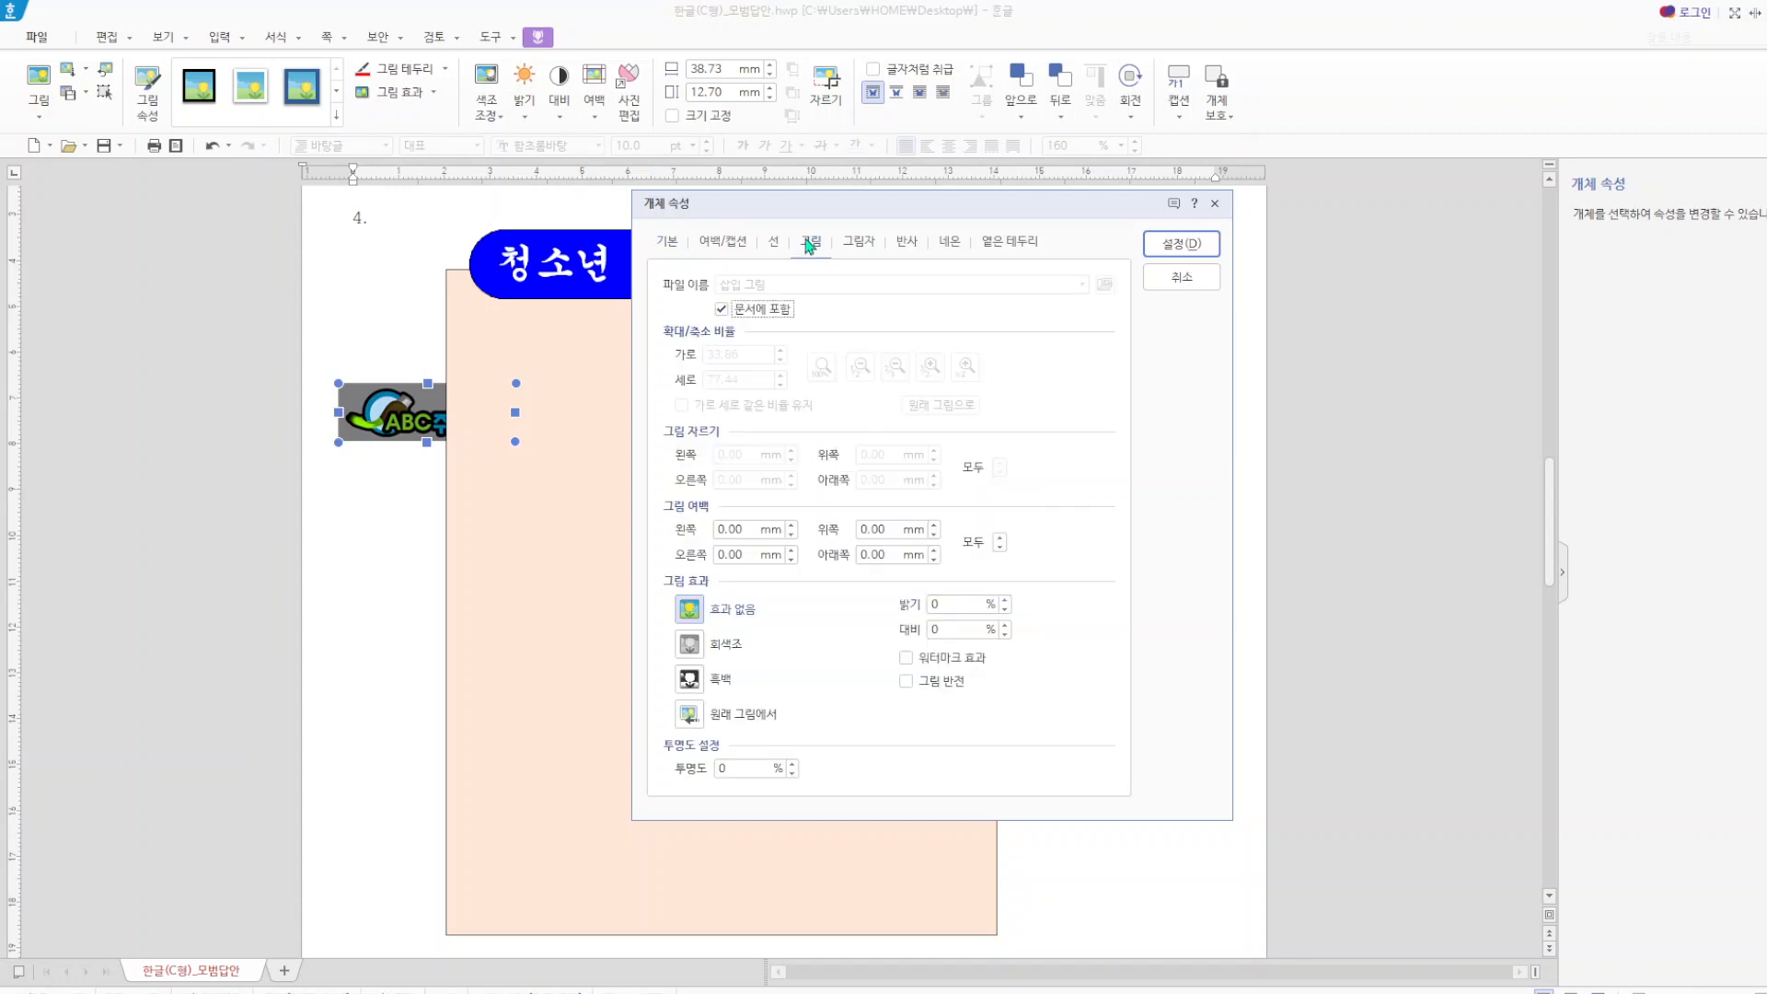
{"action": "left_click", "coordinate": [728, 646]}
{"action": "left_click", "coordinate": [1181, 244]}
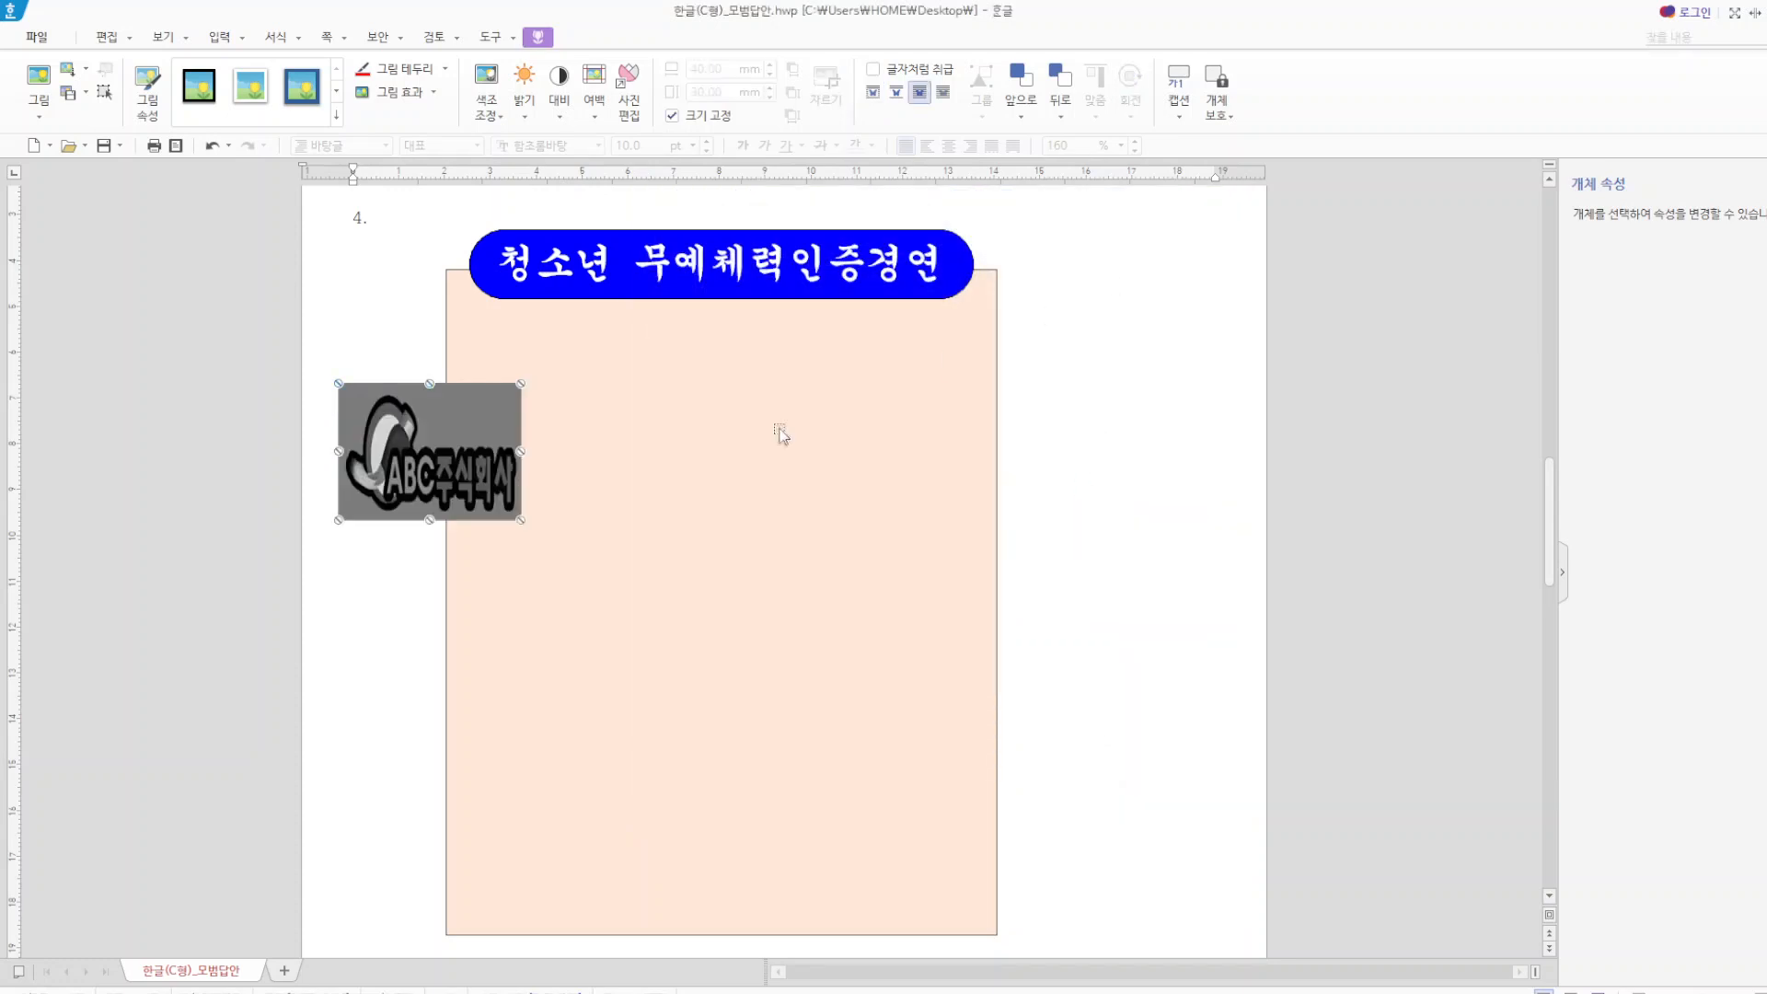
{"action": "left_click_drag", "start_coordinate": [479, 475], "coordinate": [598, 429]}
{"action": "left_click", "coordinate": [1136, 493]}
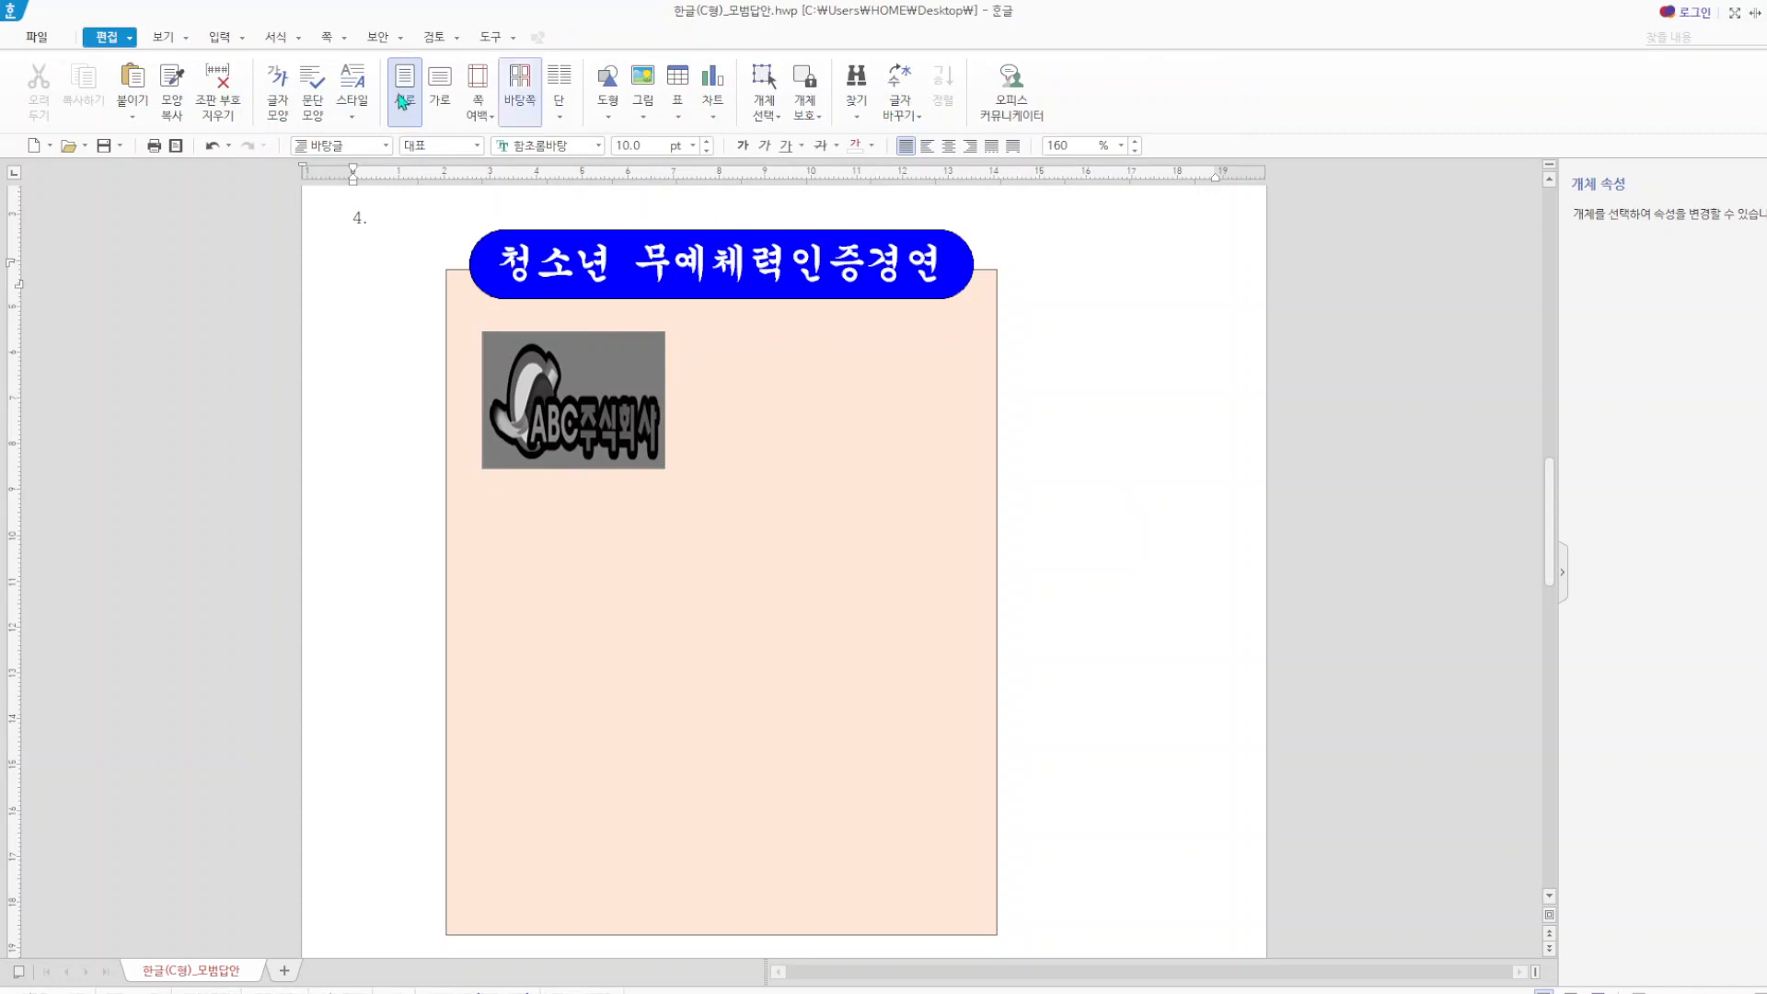
- Start a new 글맵시 object for item 4 with the text 무예축제
{"action": "left_click", "coordinate": [241, 36]}
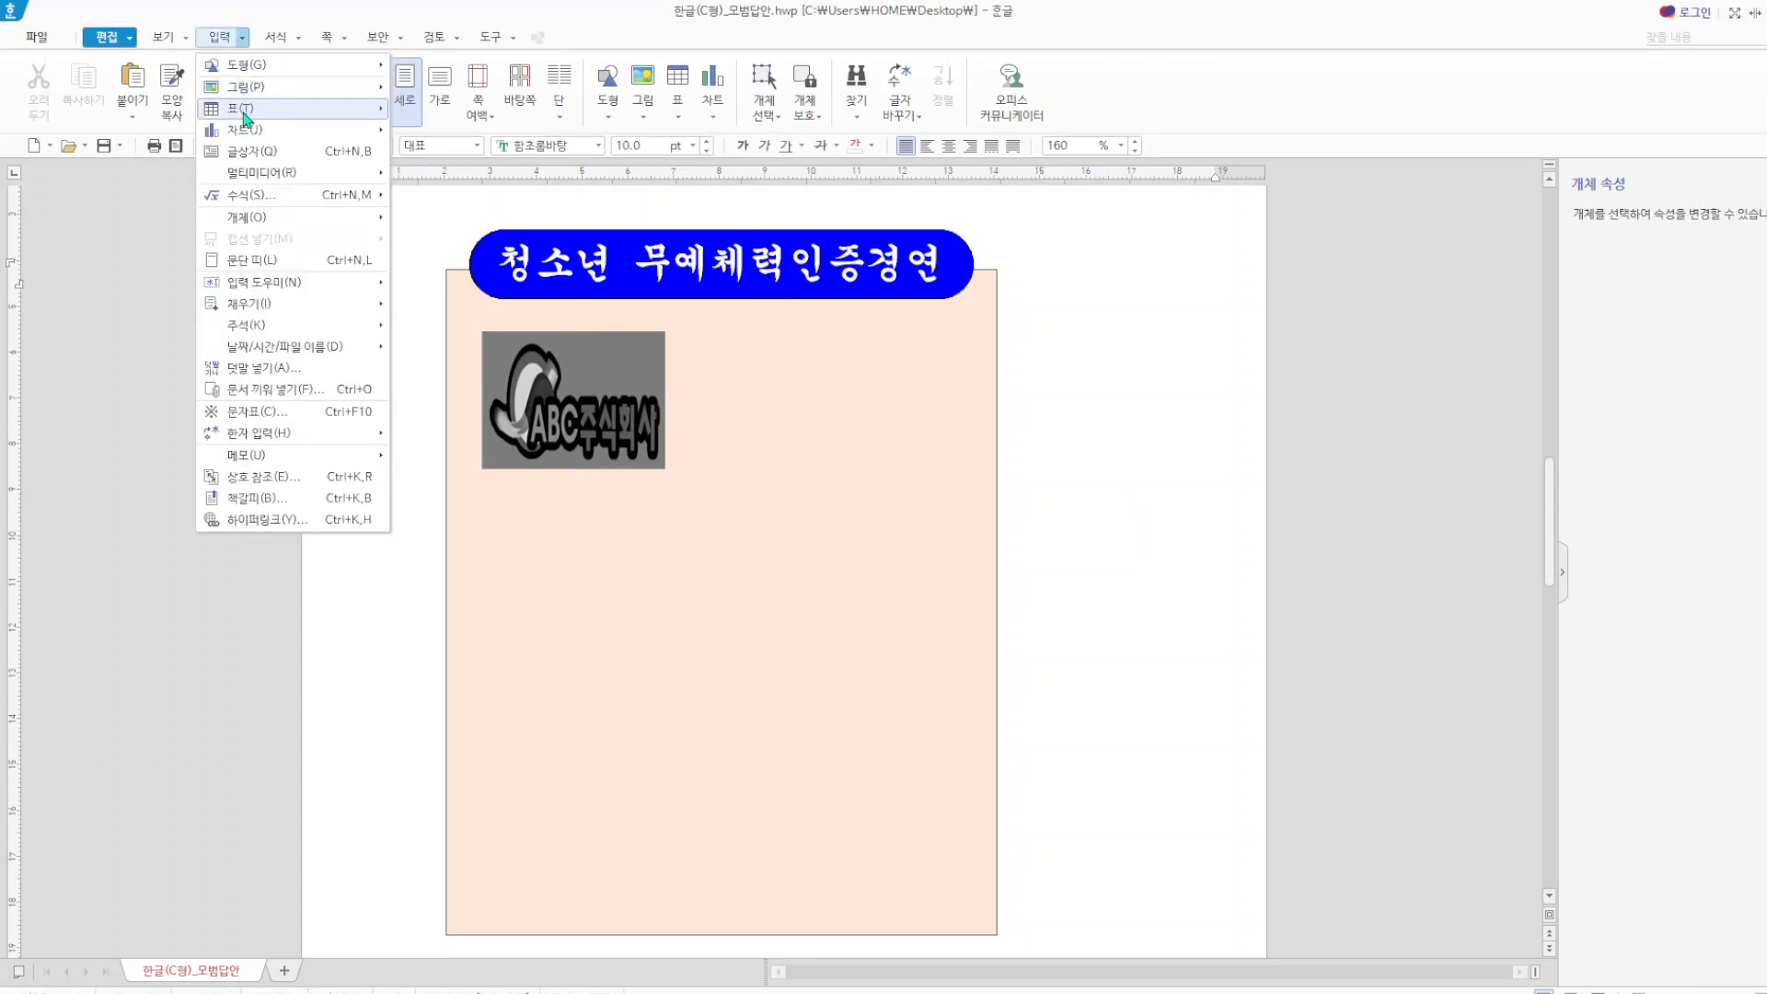
{"action": "left_click", "coordinate": [442, 225]}
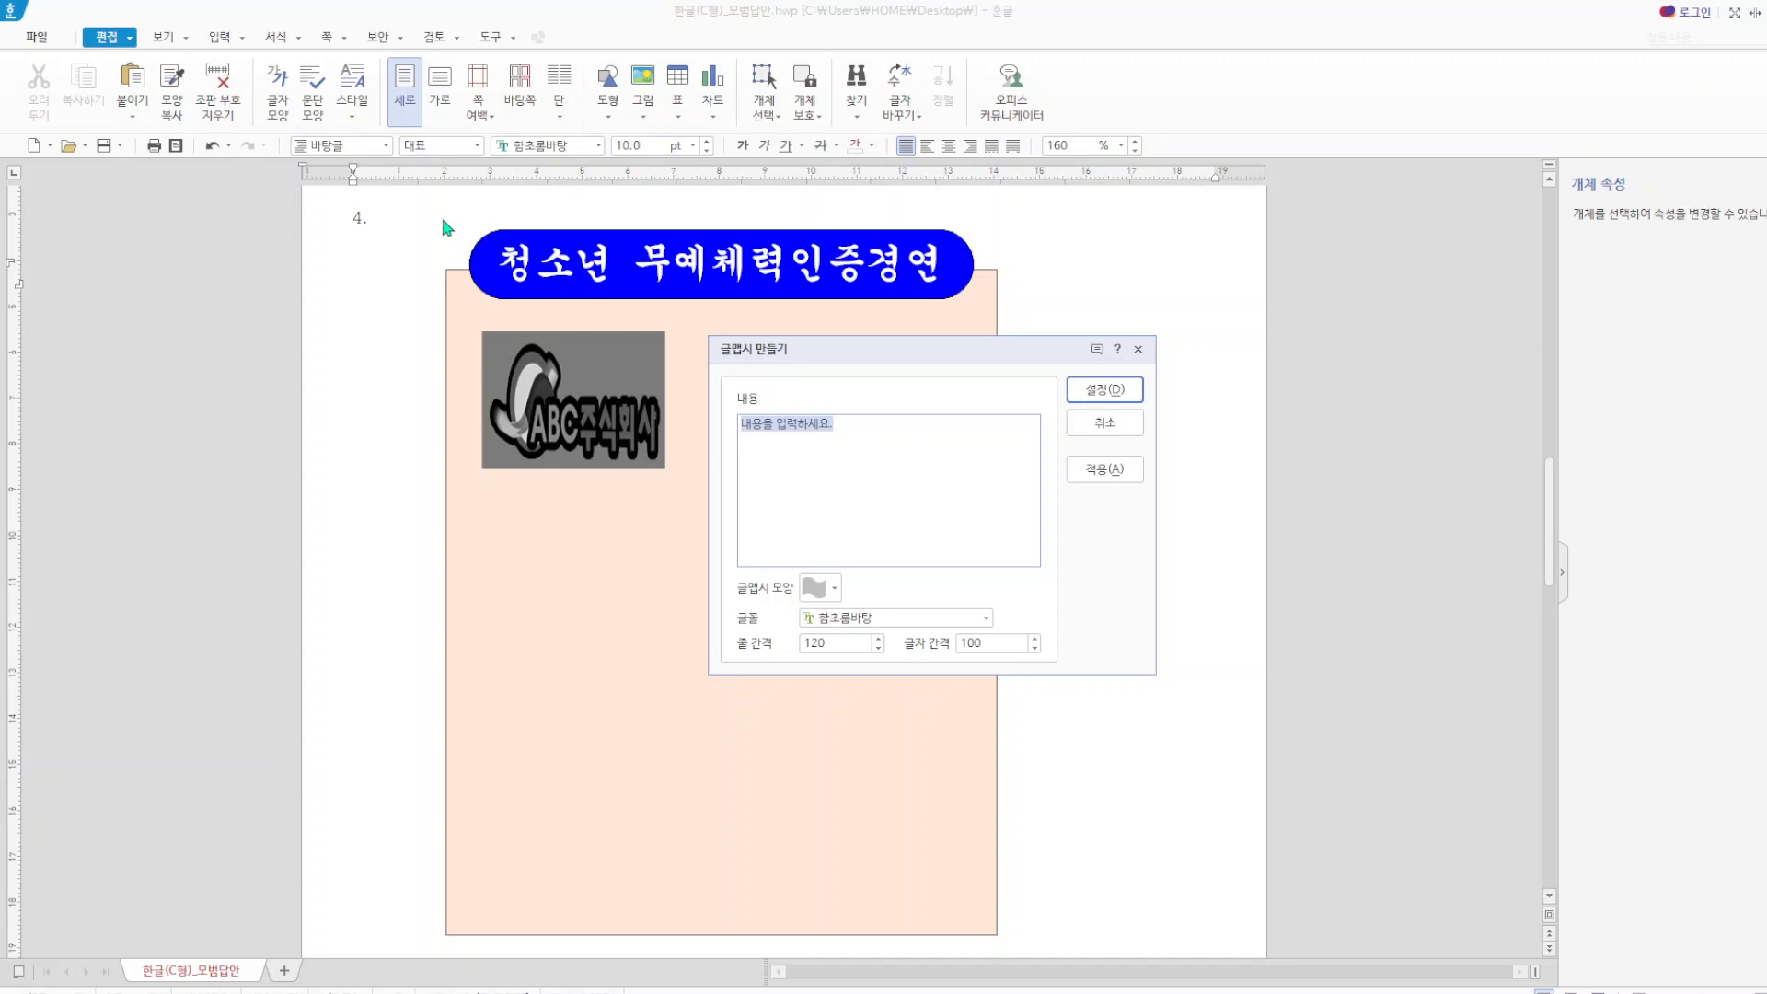
{"action": "type", "text": "ㅁ"}
{"action": "type", "text": "예"}
{"action": "type", "text": "축제"}
- Give the 글맵시 the shape pinched inward at the middle and the 돋움 font, and insert it into the document
{"action": "left_click", "coordinate": [836, 597]}
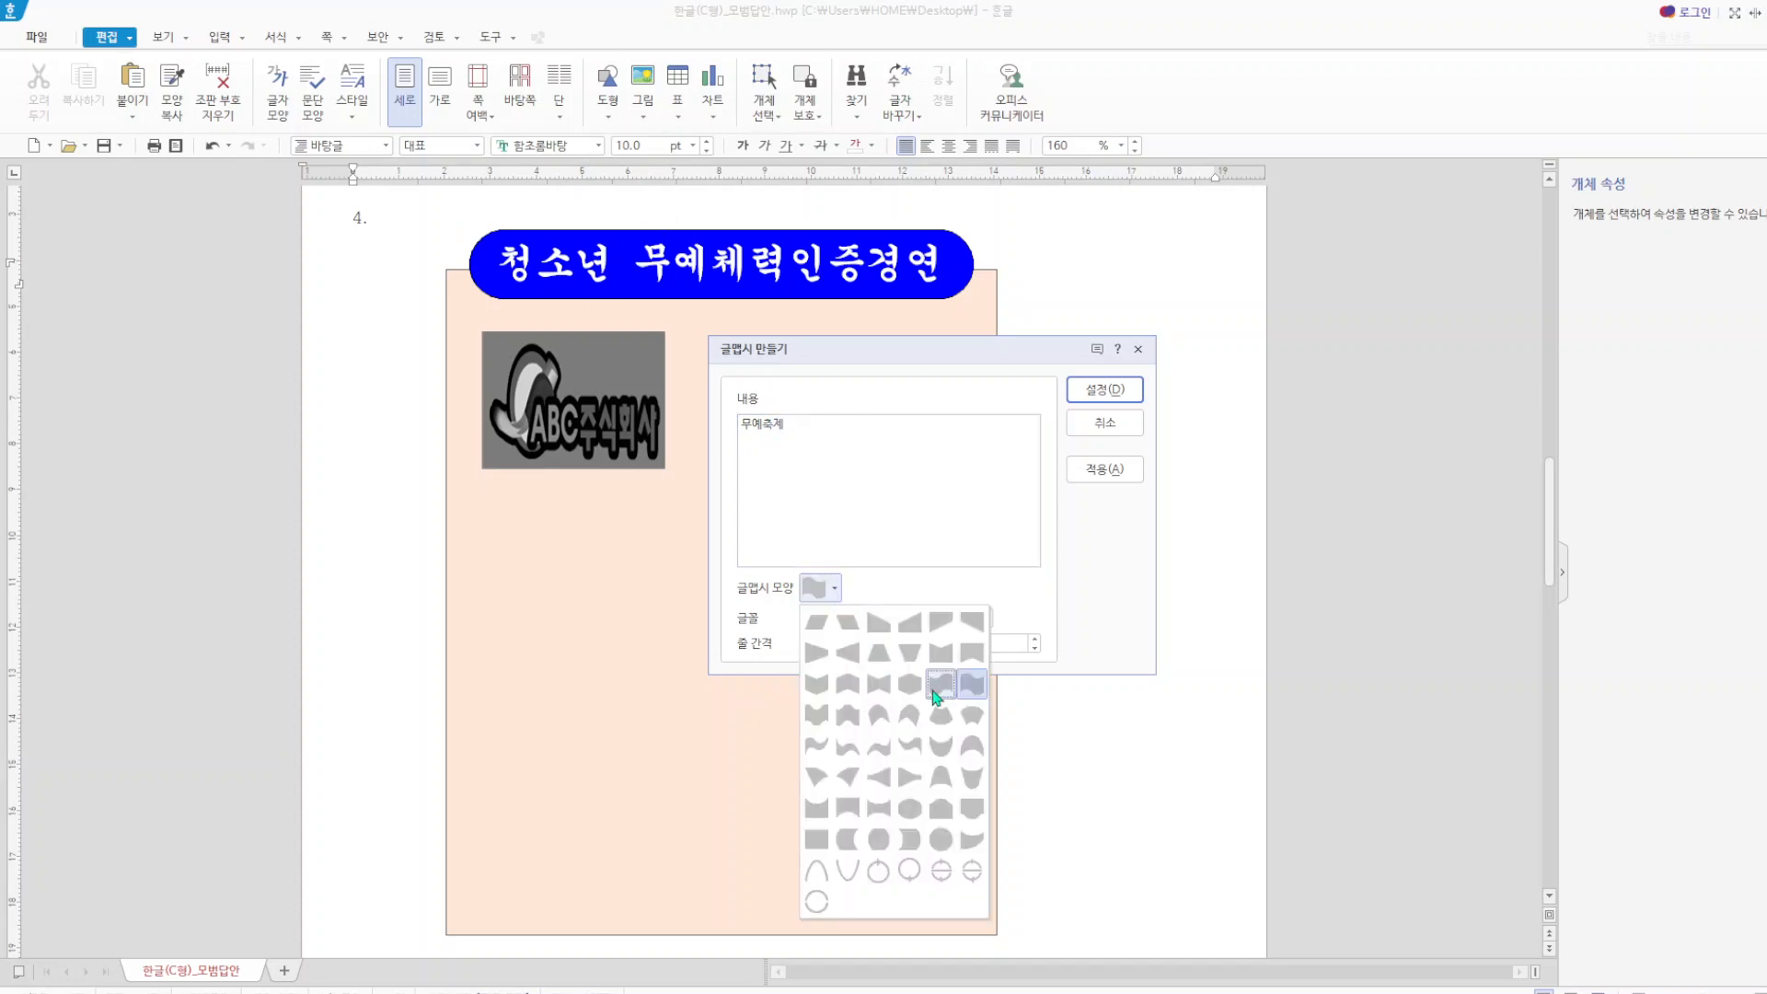
{"action": "left_click", "coordinate": [883, 692]}
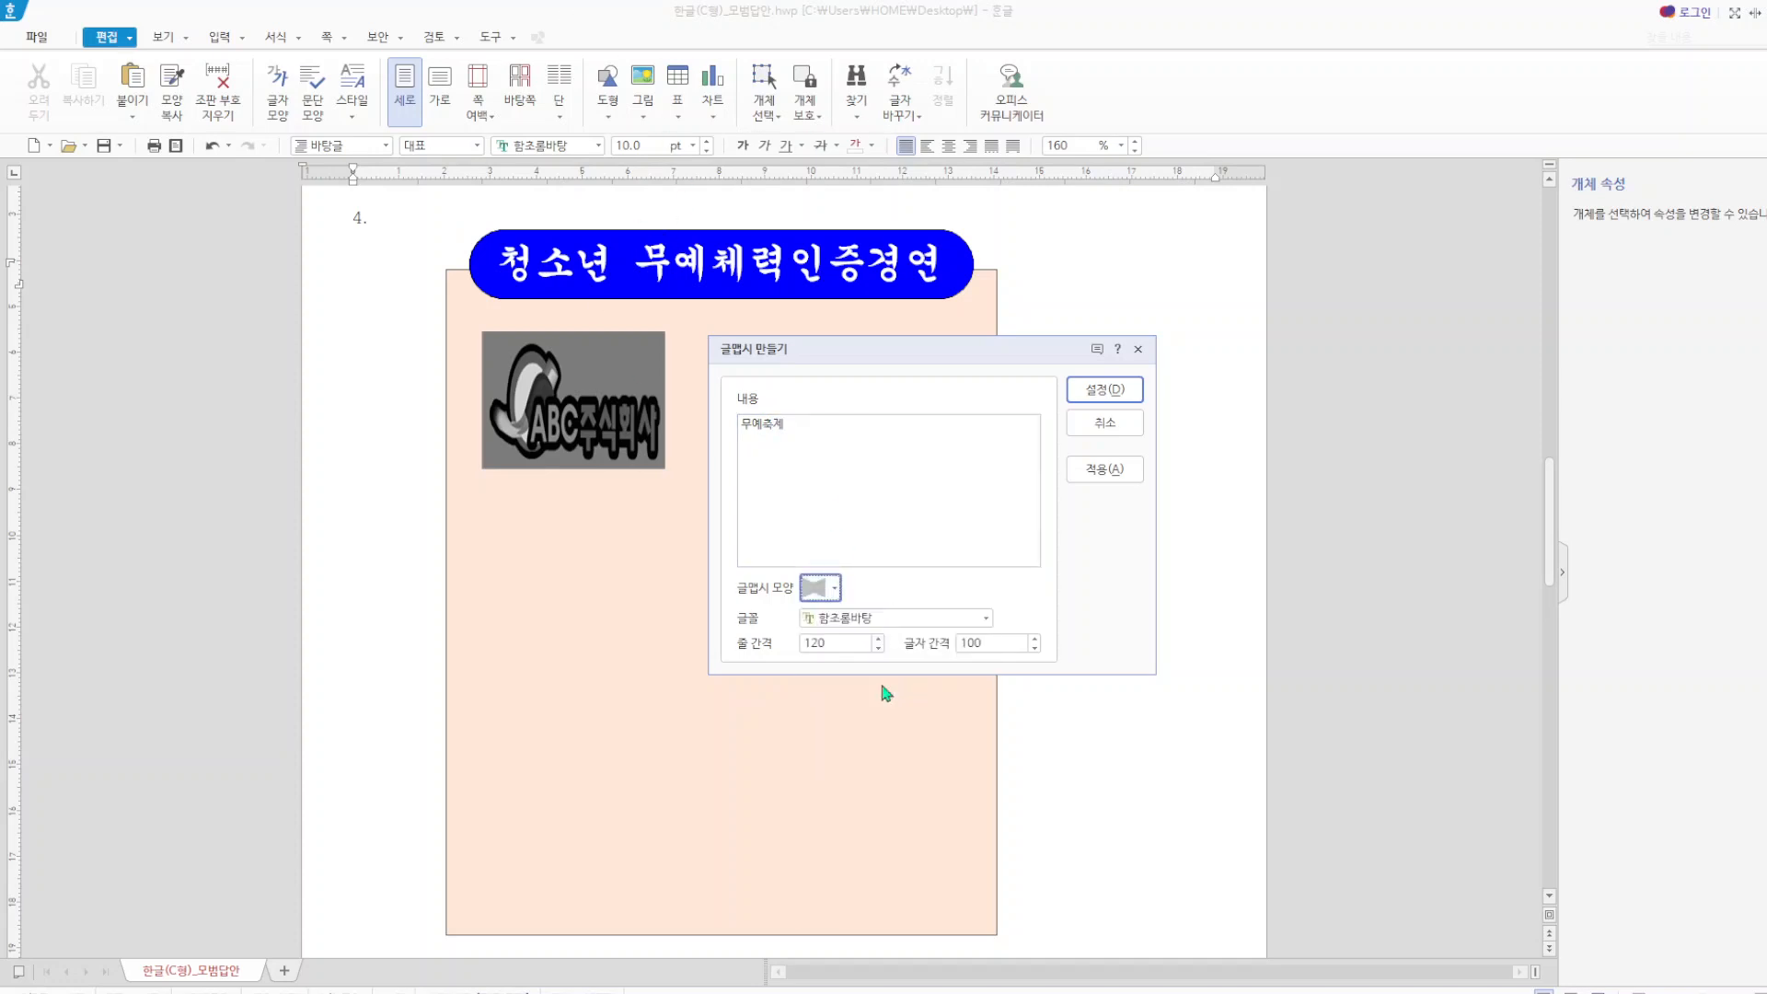
{"action": "left_click", "coordinate": [987, 619]}
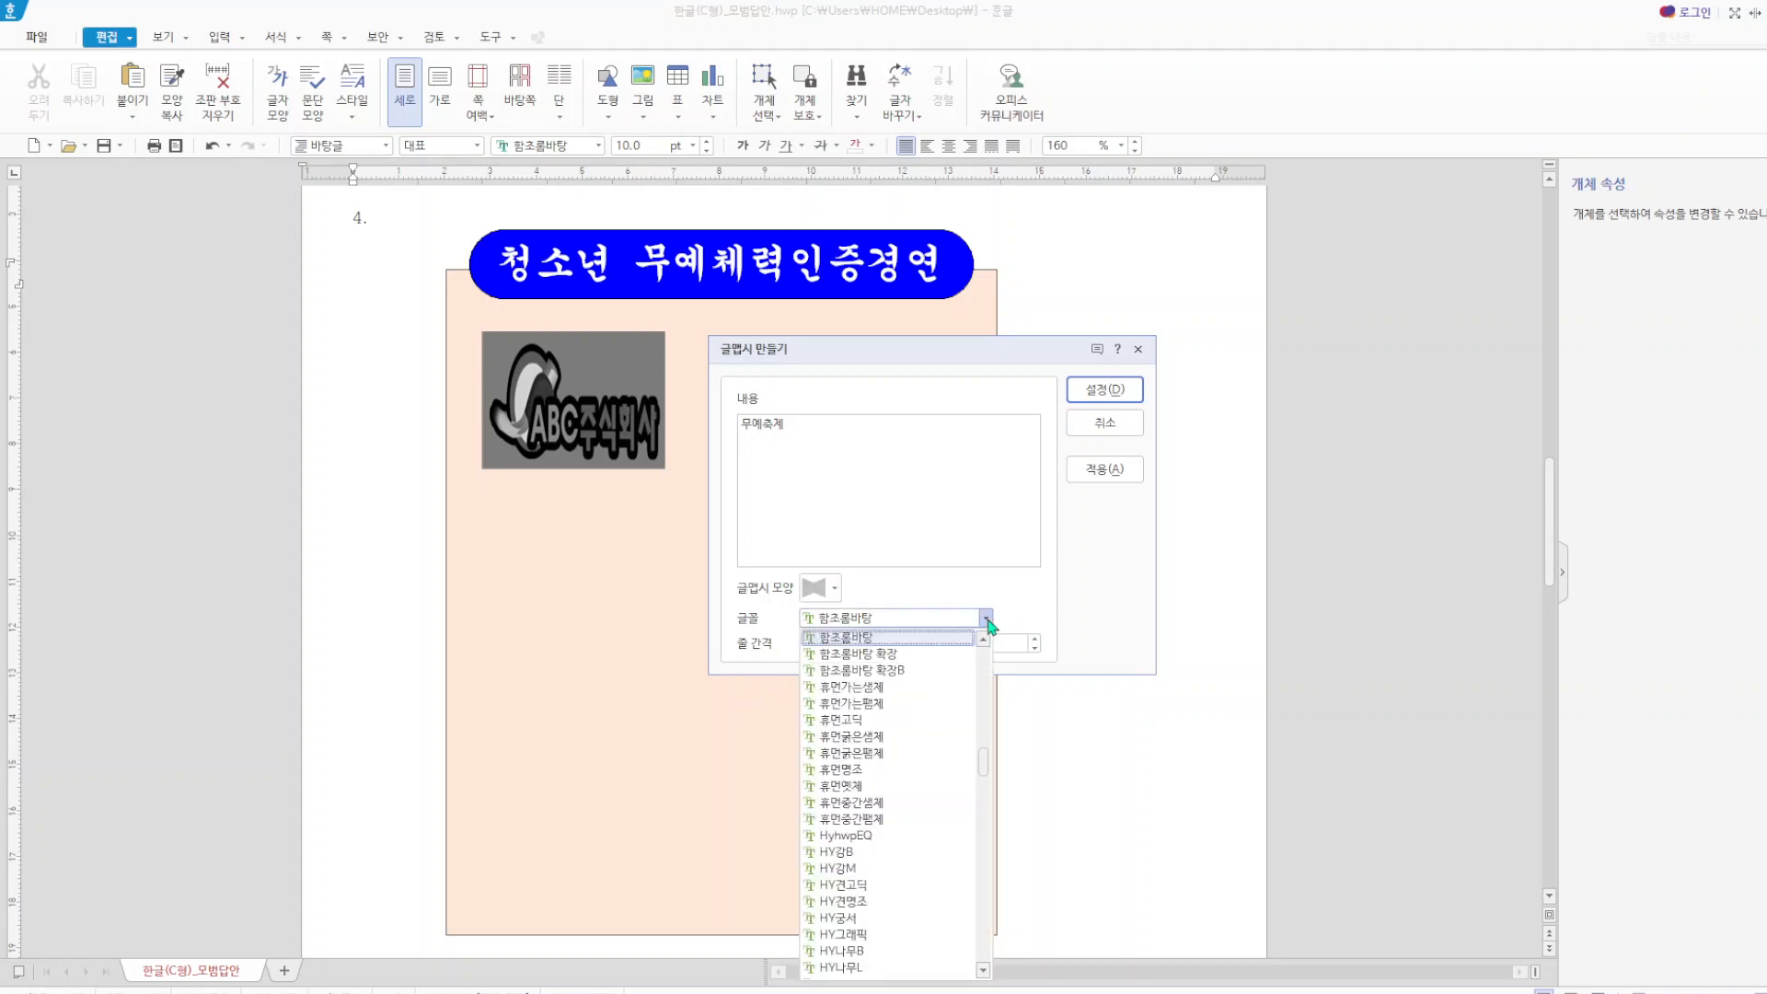
{"action": "left_click_drag", "start_coordinate": [983, 764], "coordinate": [978, 662]}
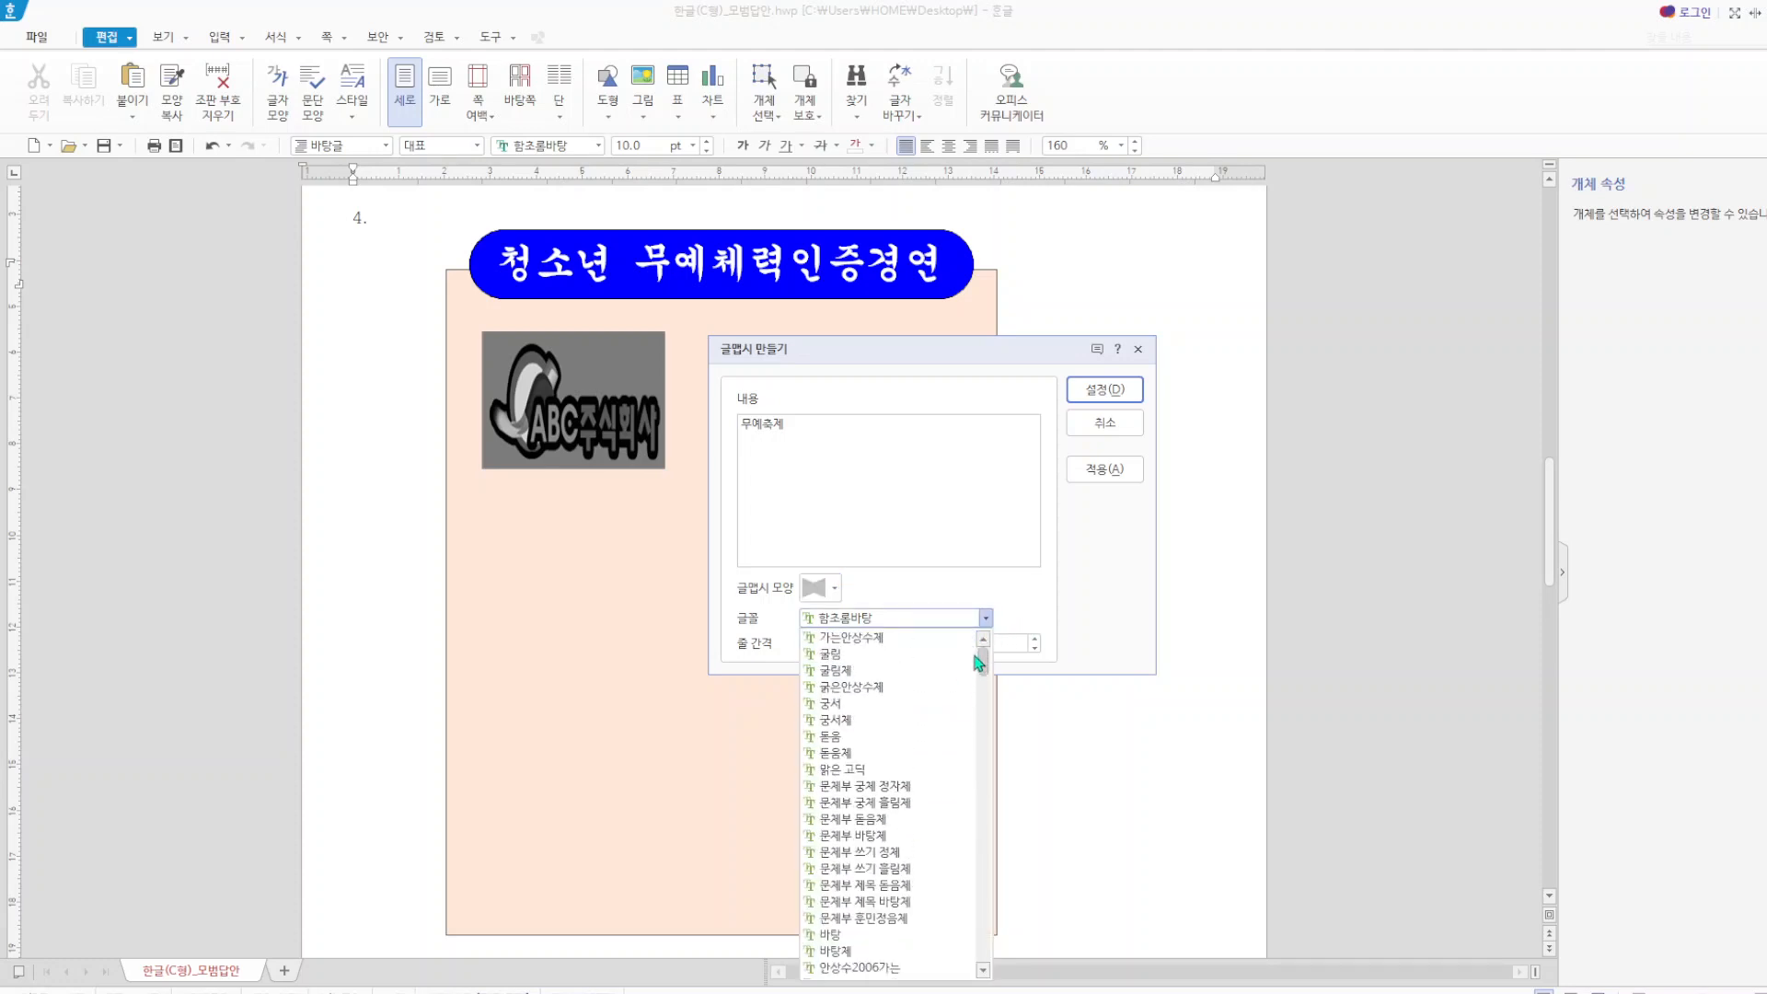
{"action": "left_click", "coordinate": [849, 737]}
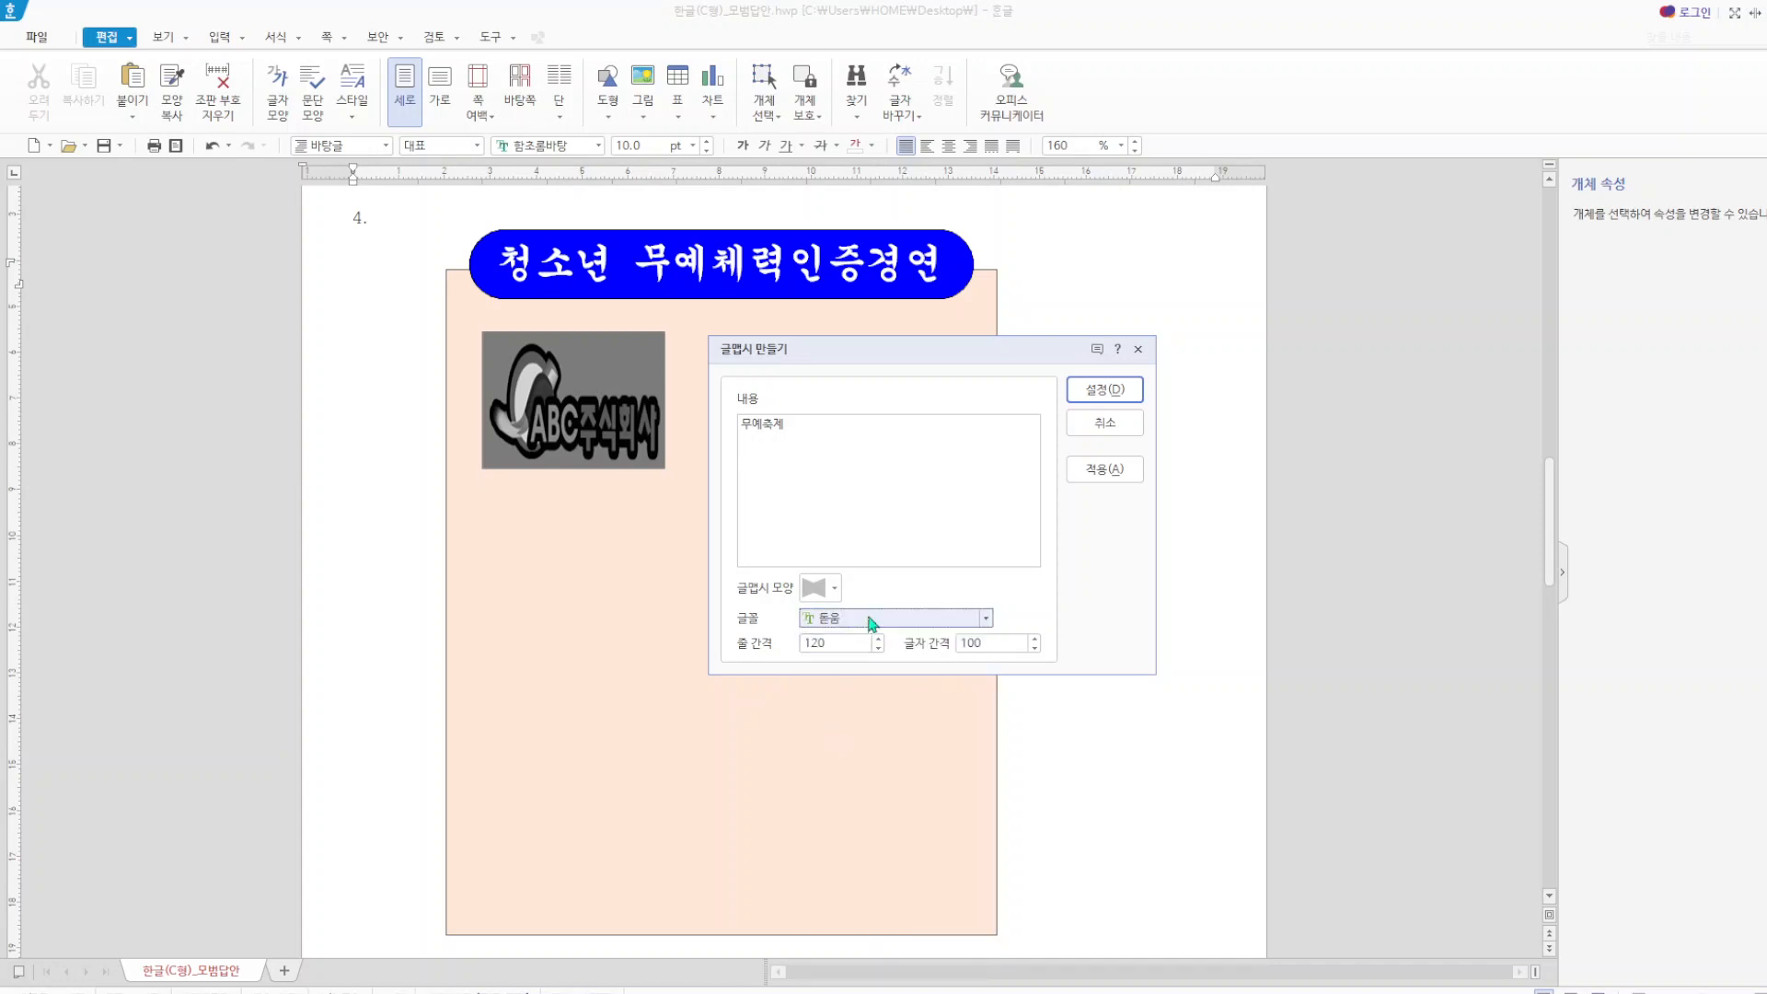
{"action": "left_click", "coordinate": [1102, 394]}
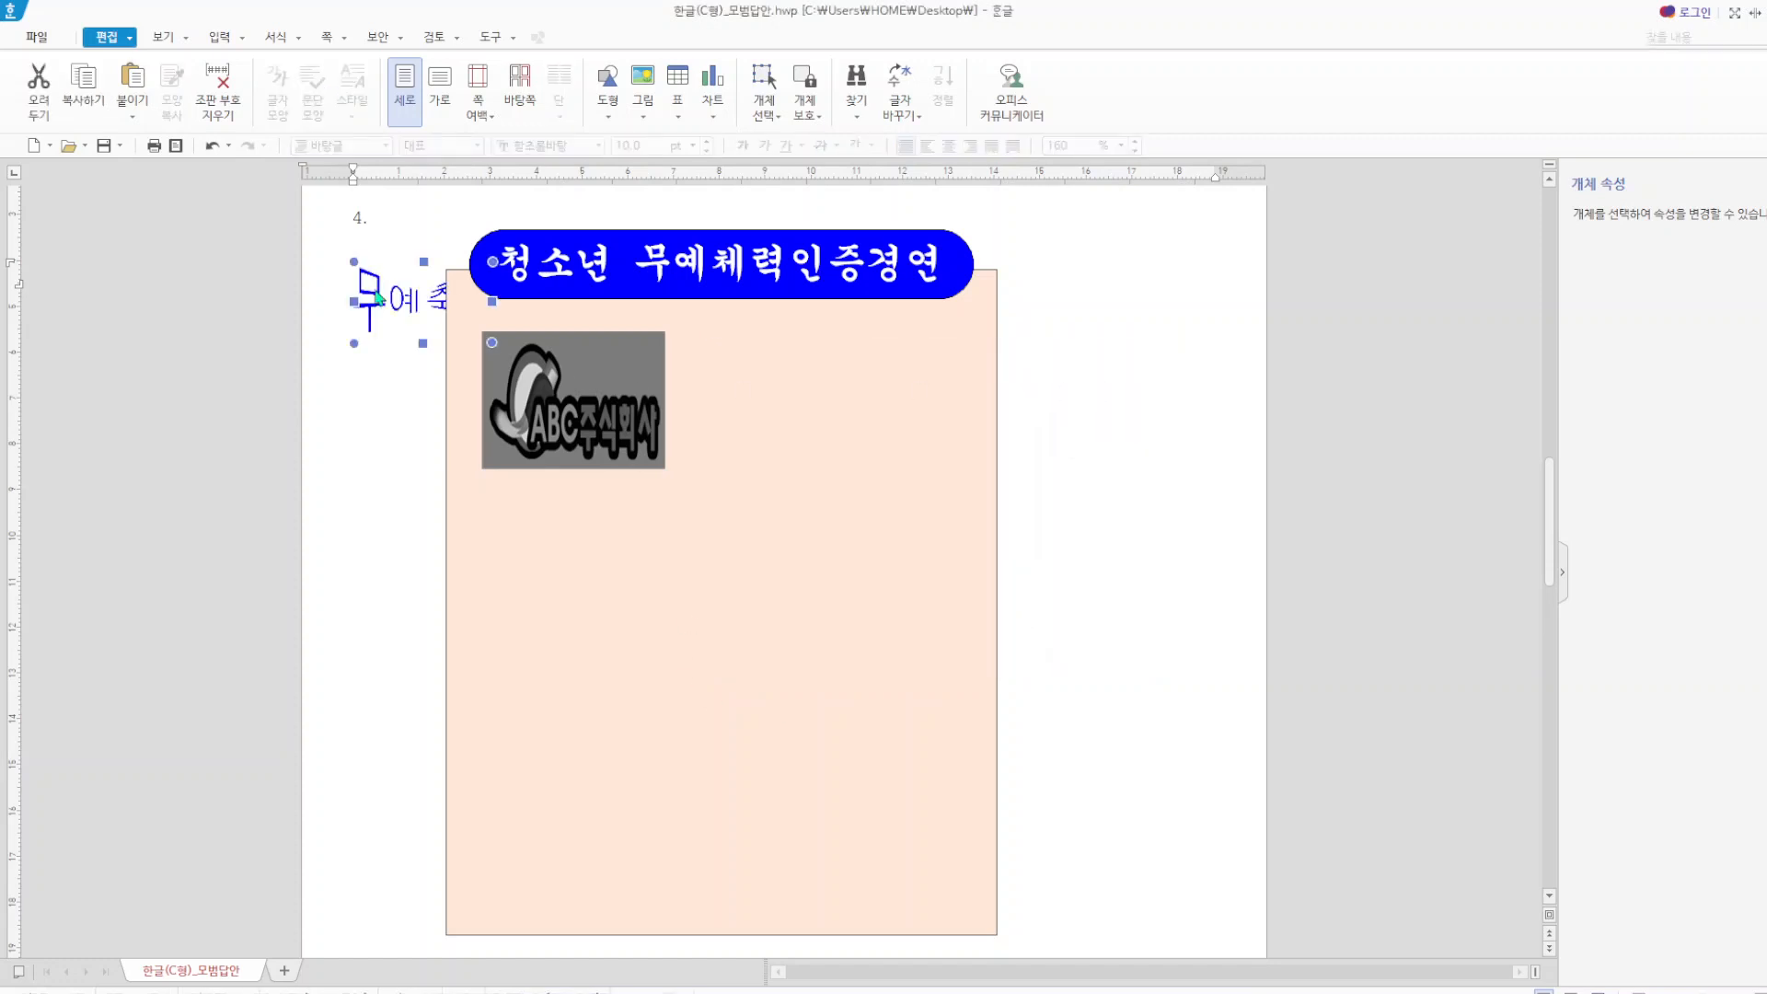
- Set the 무예축제 글맵시 to 50 mm wide and 30 mm high, and place it in front of the text
{"action": "left_click", "coordinate": [376, 301]}
{"action": "double_click", "coordinate": [373, 303]}
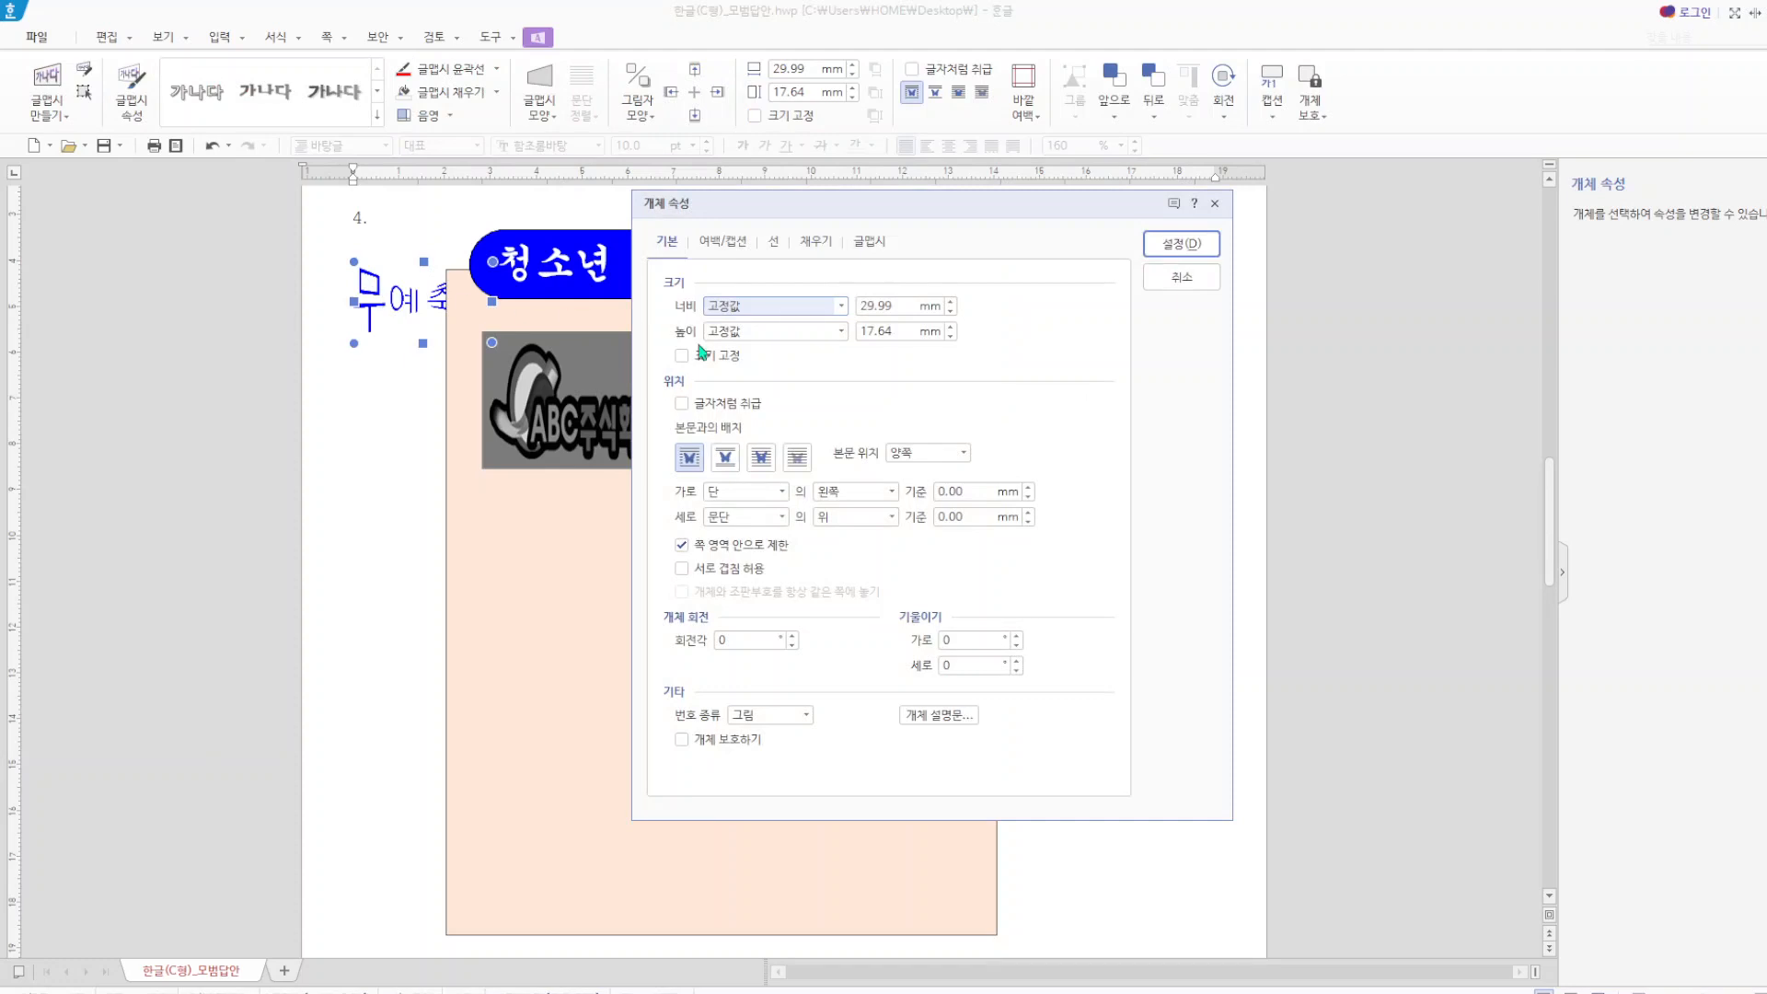
{"action": "left_click_drag", "start_coordinate": [897, 305], "coordinate": [752, 294]}
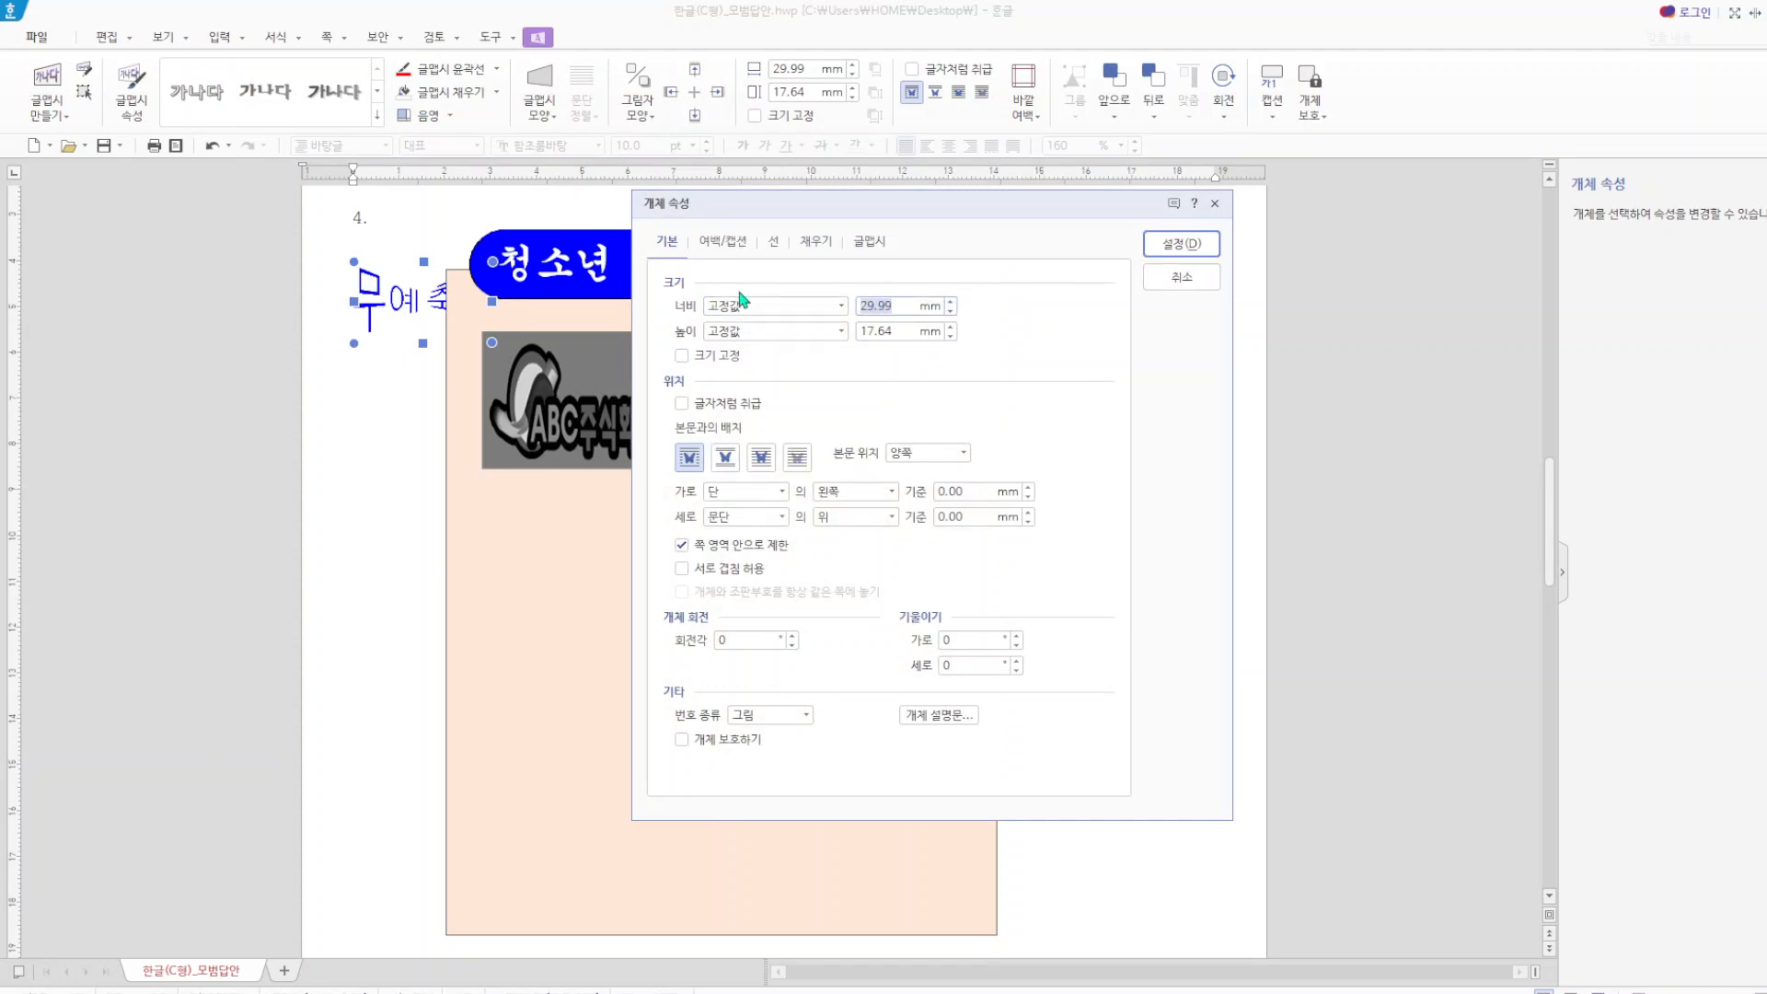
{"action": "type", "text": "50"}
{"action": "key", "text": "Tab"}
{"action": "type", "text": "3"}
- Fill the 무예축제 글맵시 with red and move it beside the logo, inside the large rectangle's upper-right area
{"action": "left_click", "coordinate": [815, 243]}
{"action": "left_click", "coordinate": [801, 350]}
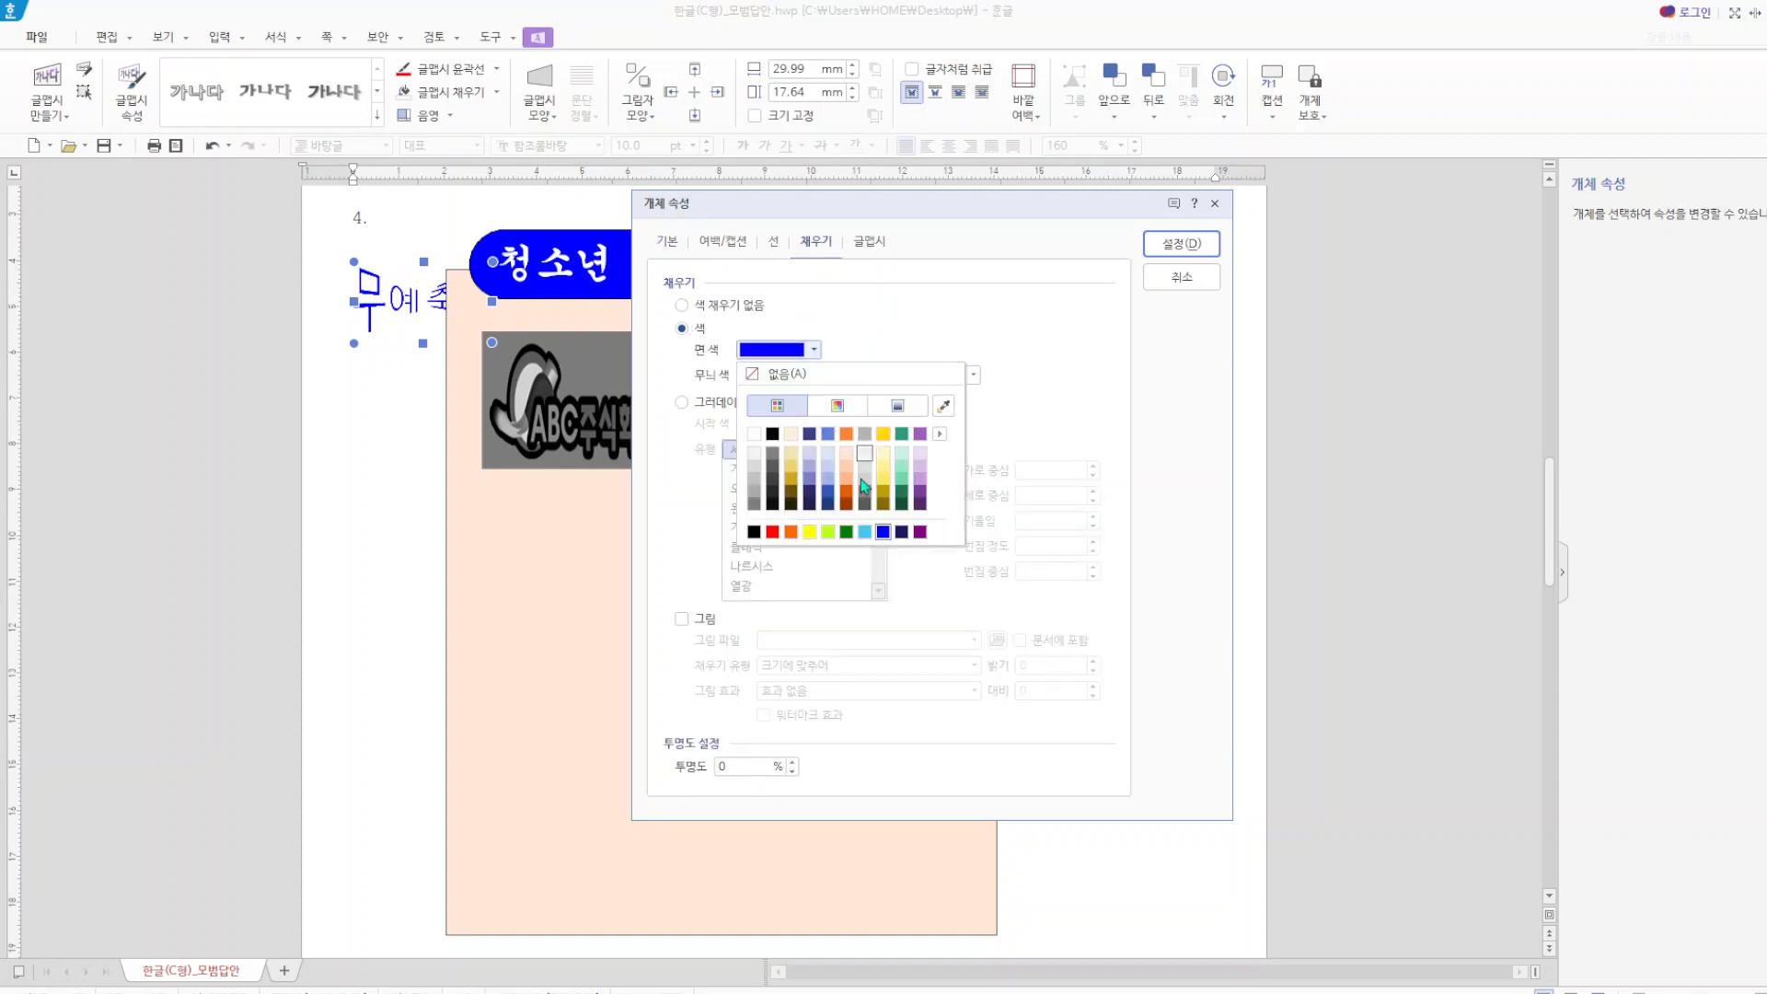
{"action": "left_click", "coordinate": [772, 531]}
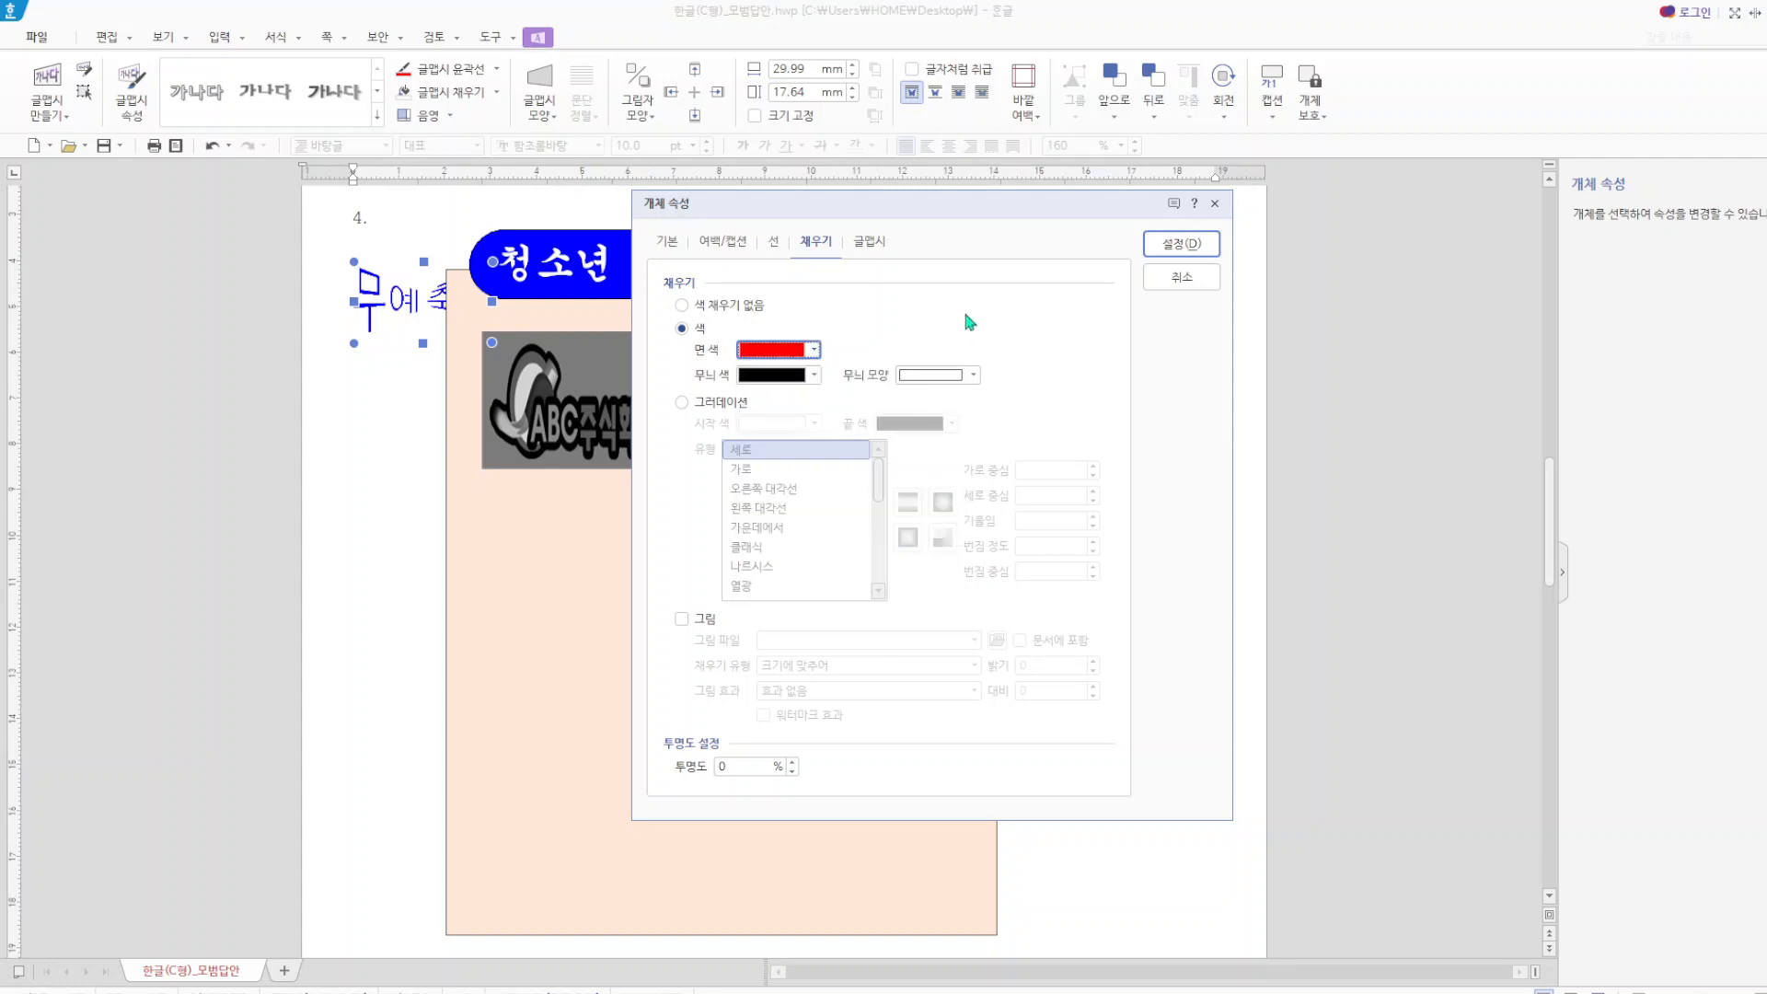
{"action": "left_click", "coordinate": [667, 243]}
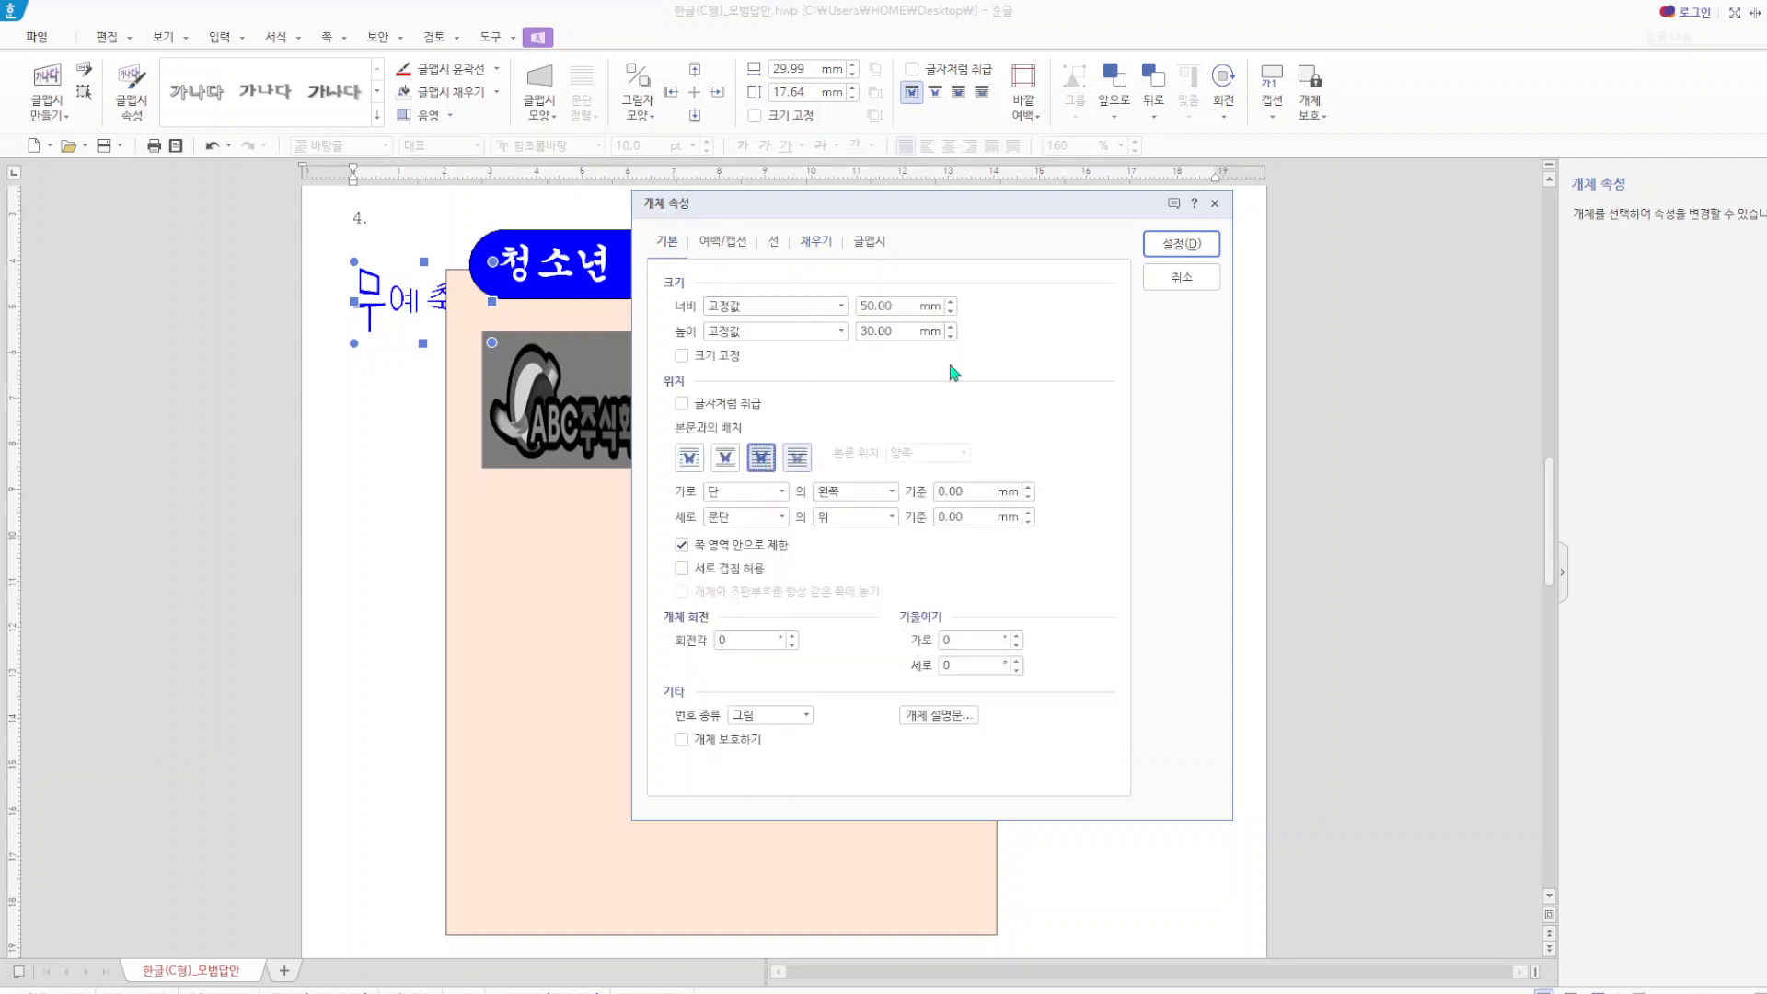
{"action": "left_click", "coordinate": [1185, 239]}
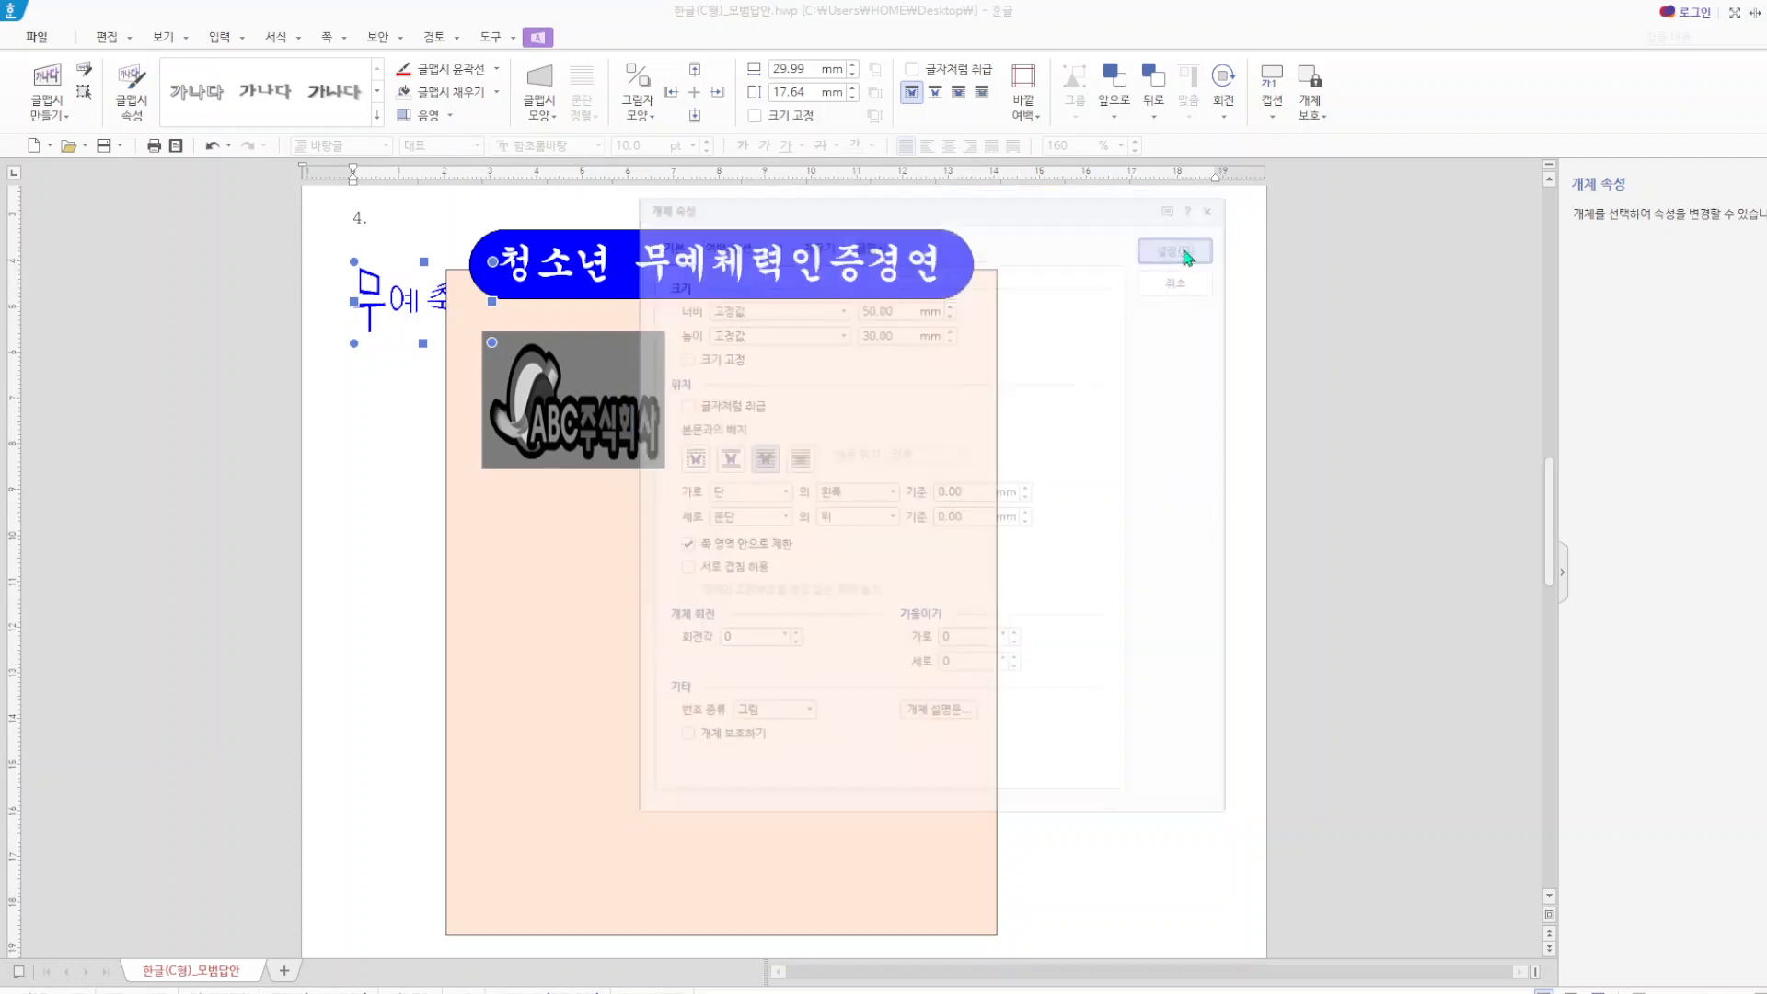
{"action": "left_click_drag", "start_coordinate": [483, 341], "coordinate": [801, 407]}
{"action": "left_click", "coordinate": [1052, 415]}
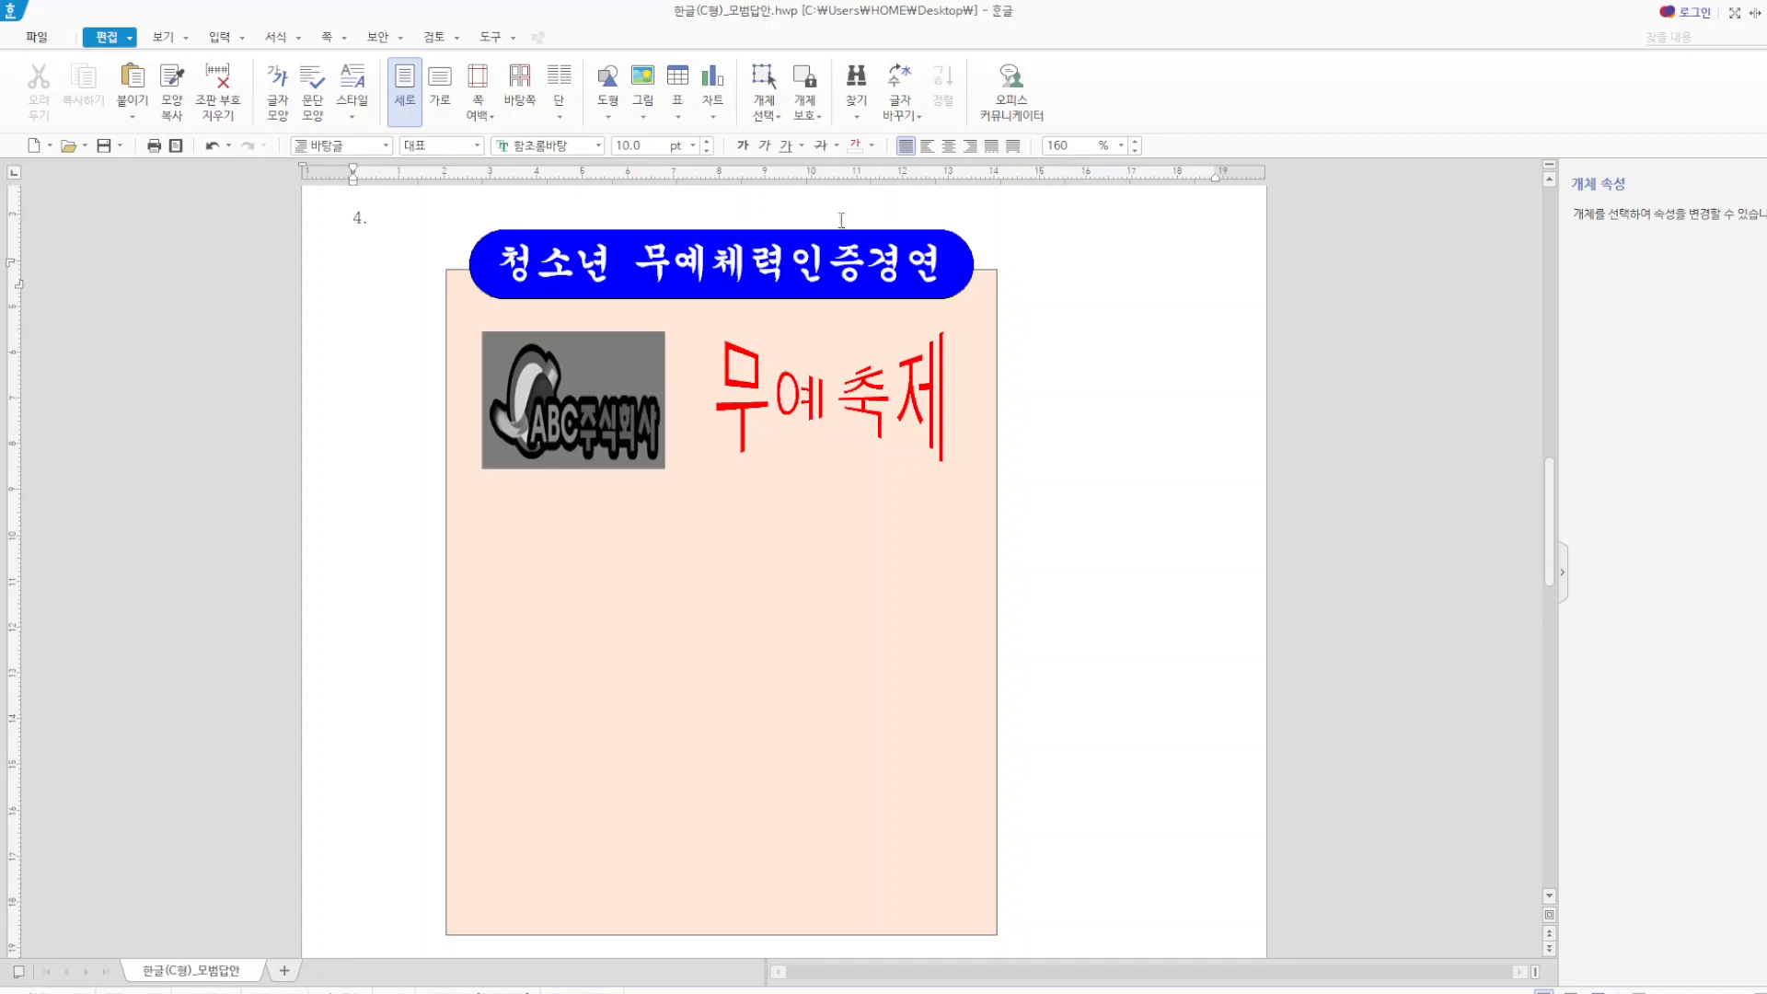
- Draw a rectangle about 95 × 59 mm in the lower half of the large peach rectangle
{"action": "left_click", "coordinate": [608, 116]}
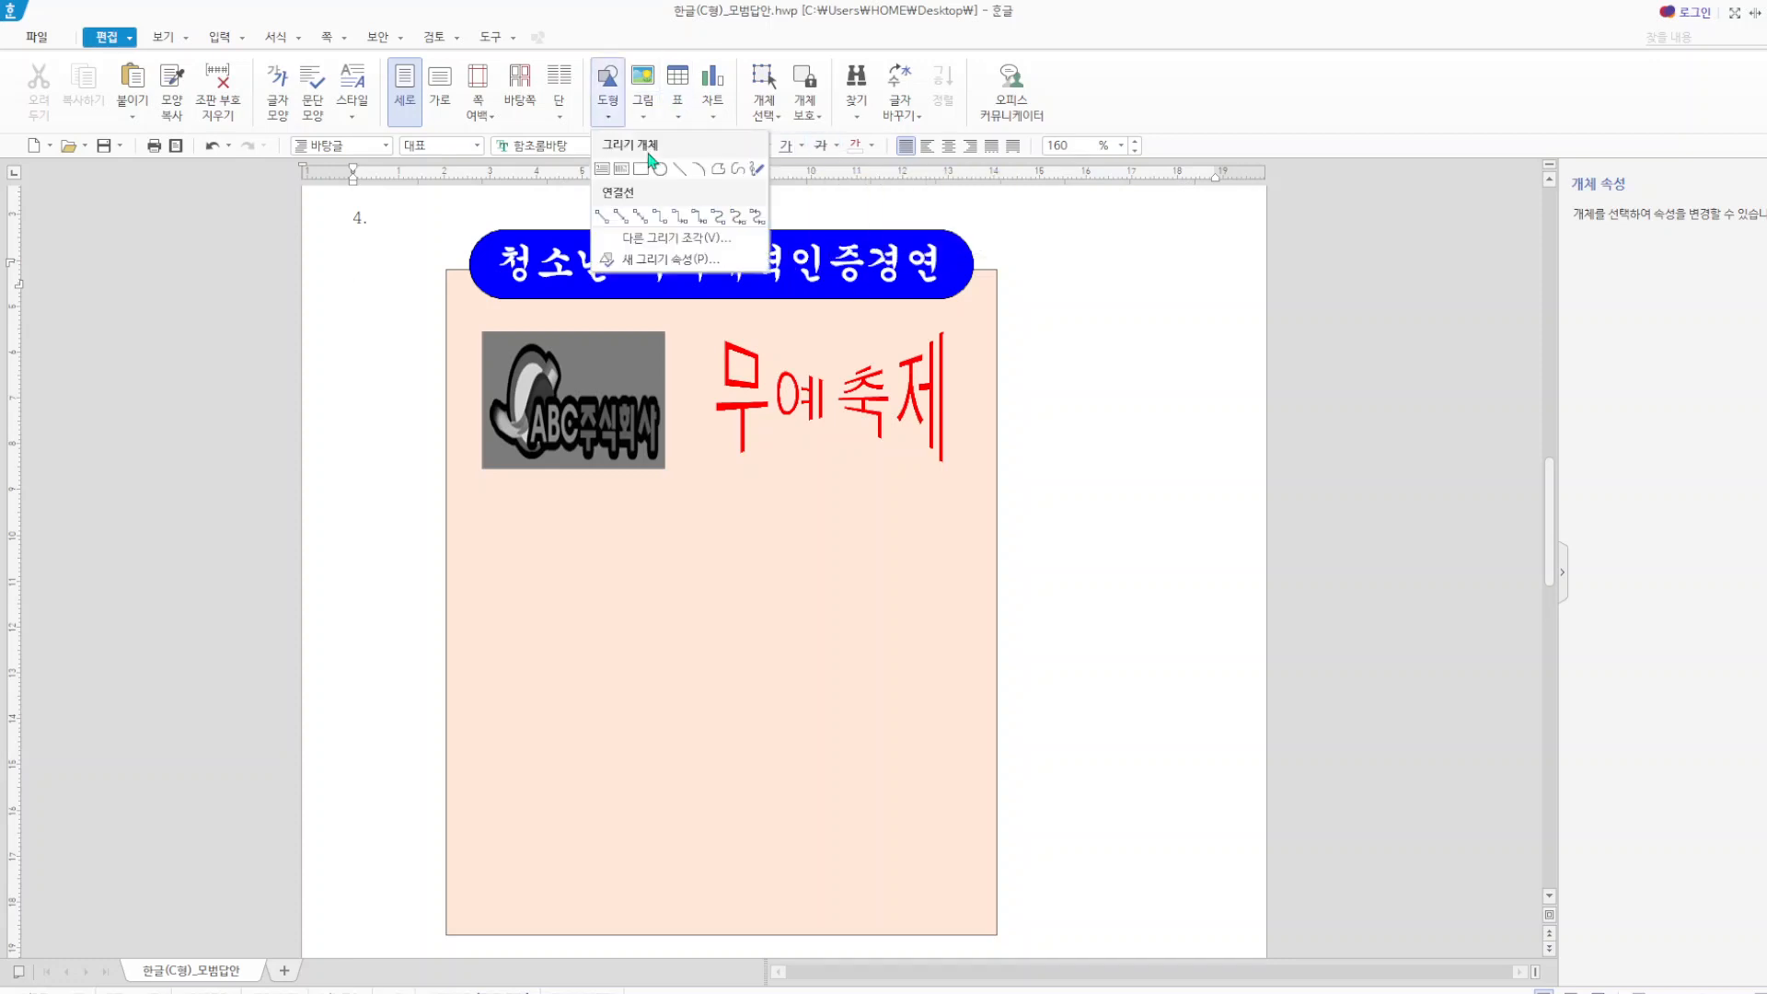
{"action": "left_click", "coordinate": [641, 169]}
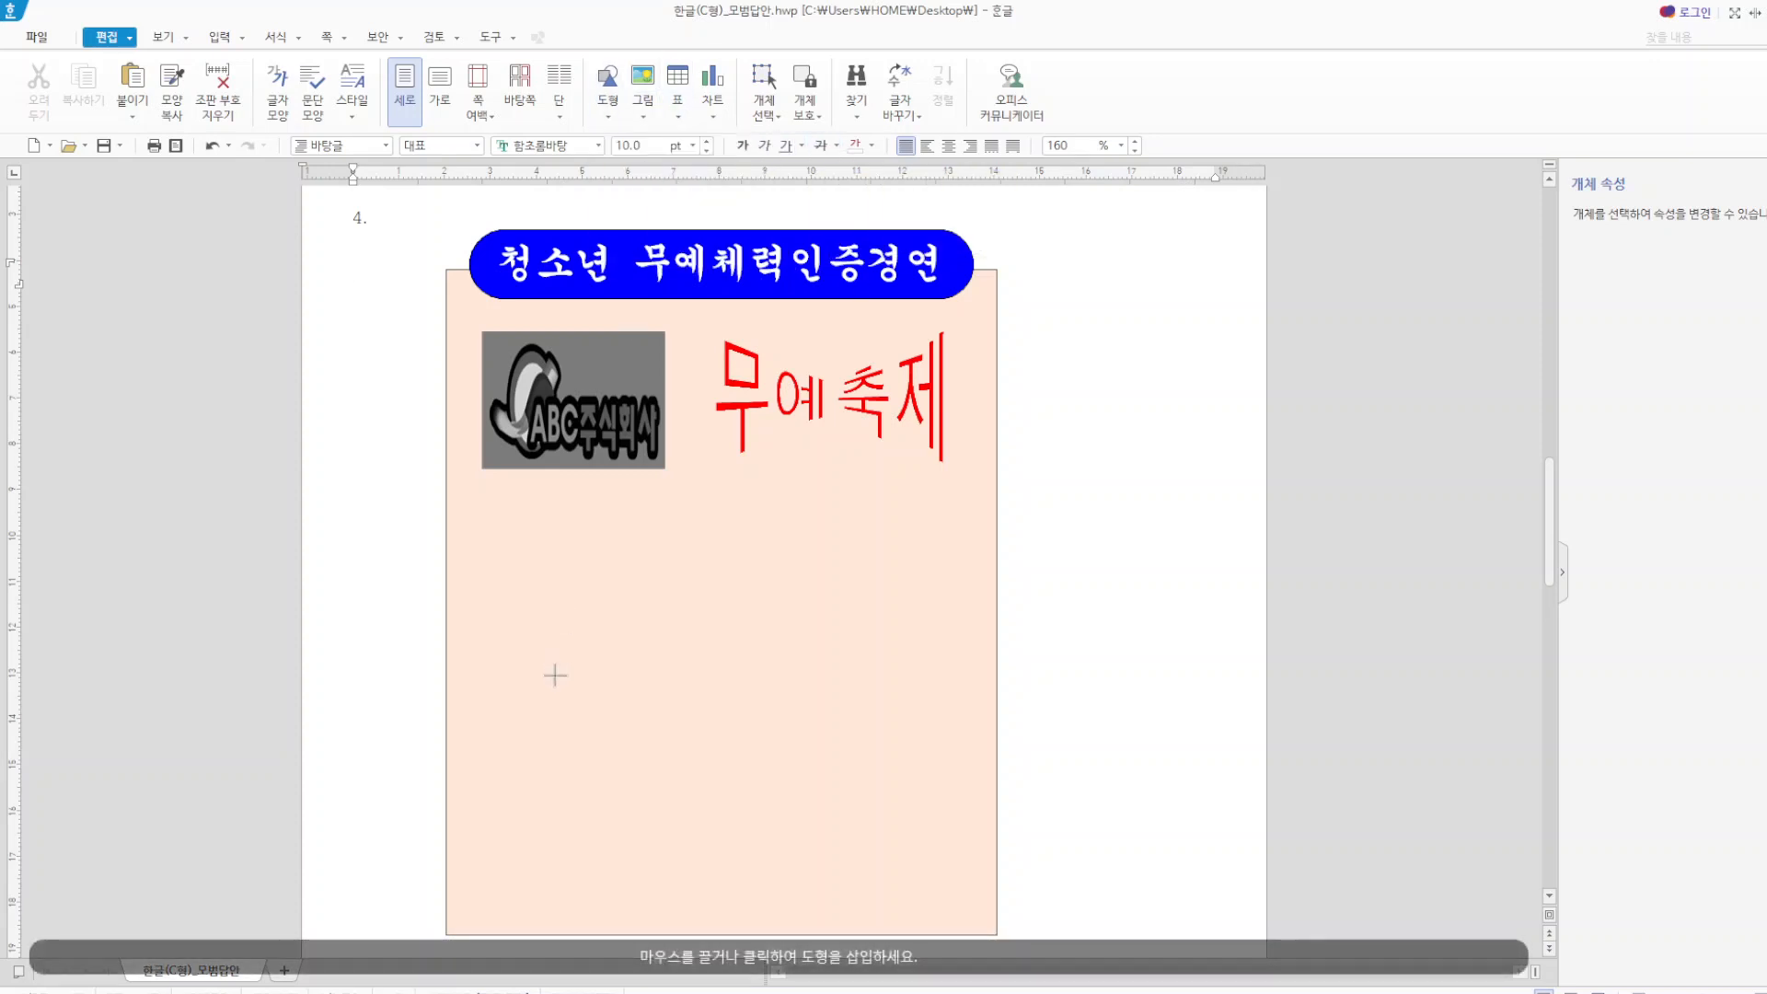
{"action": "mouse_move", "coordinate": [487, 586]}
{"action": "left_mouse_down"}
{"action": "mouse_move", "coordinate": [822, 850]}
{"action": "mouse_move", "coordinate": [925, 858]}
{"action": "left_mouse_up"}
- Set the new rectangle to 115 mm wide and 70 mm high, with rounded corners (둥근 모양)
{"action": "double_click", "coordinate": [765, 709]}
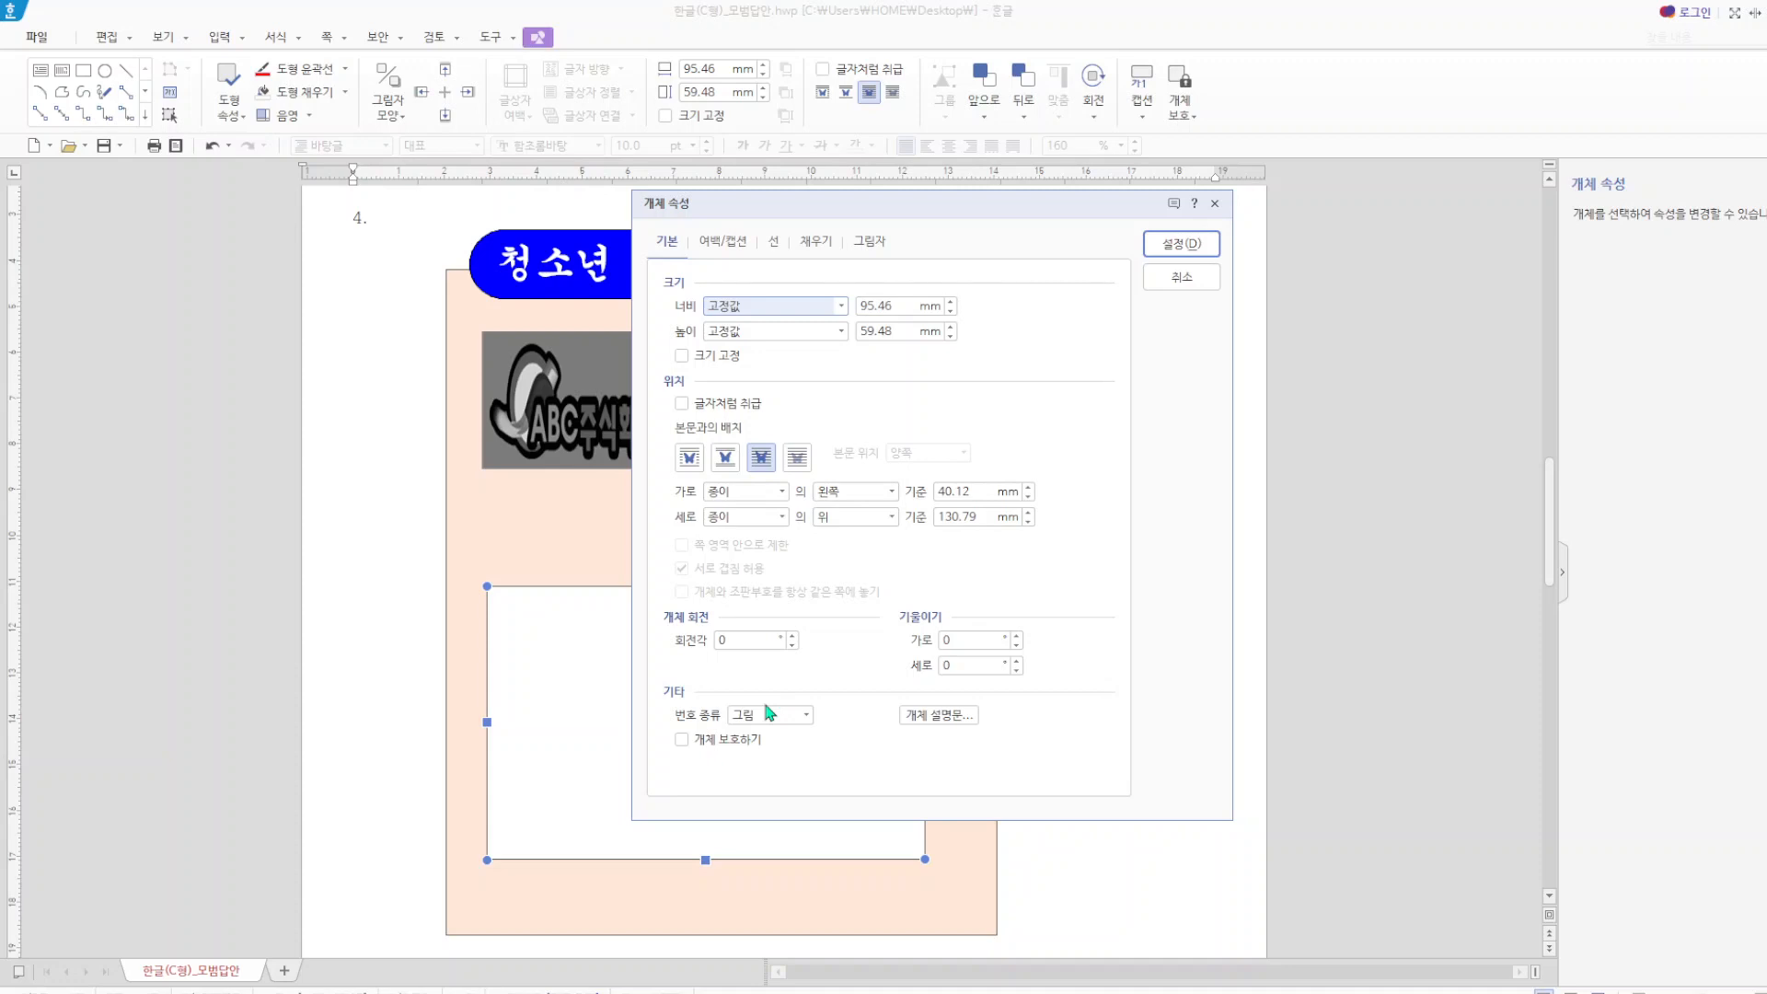
{"action": "double_click", "coordinate": [899, 305]}
{"action": "type", "text": "115"}
{"action": "key", "text": "Tab"}
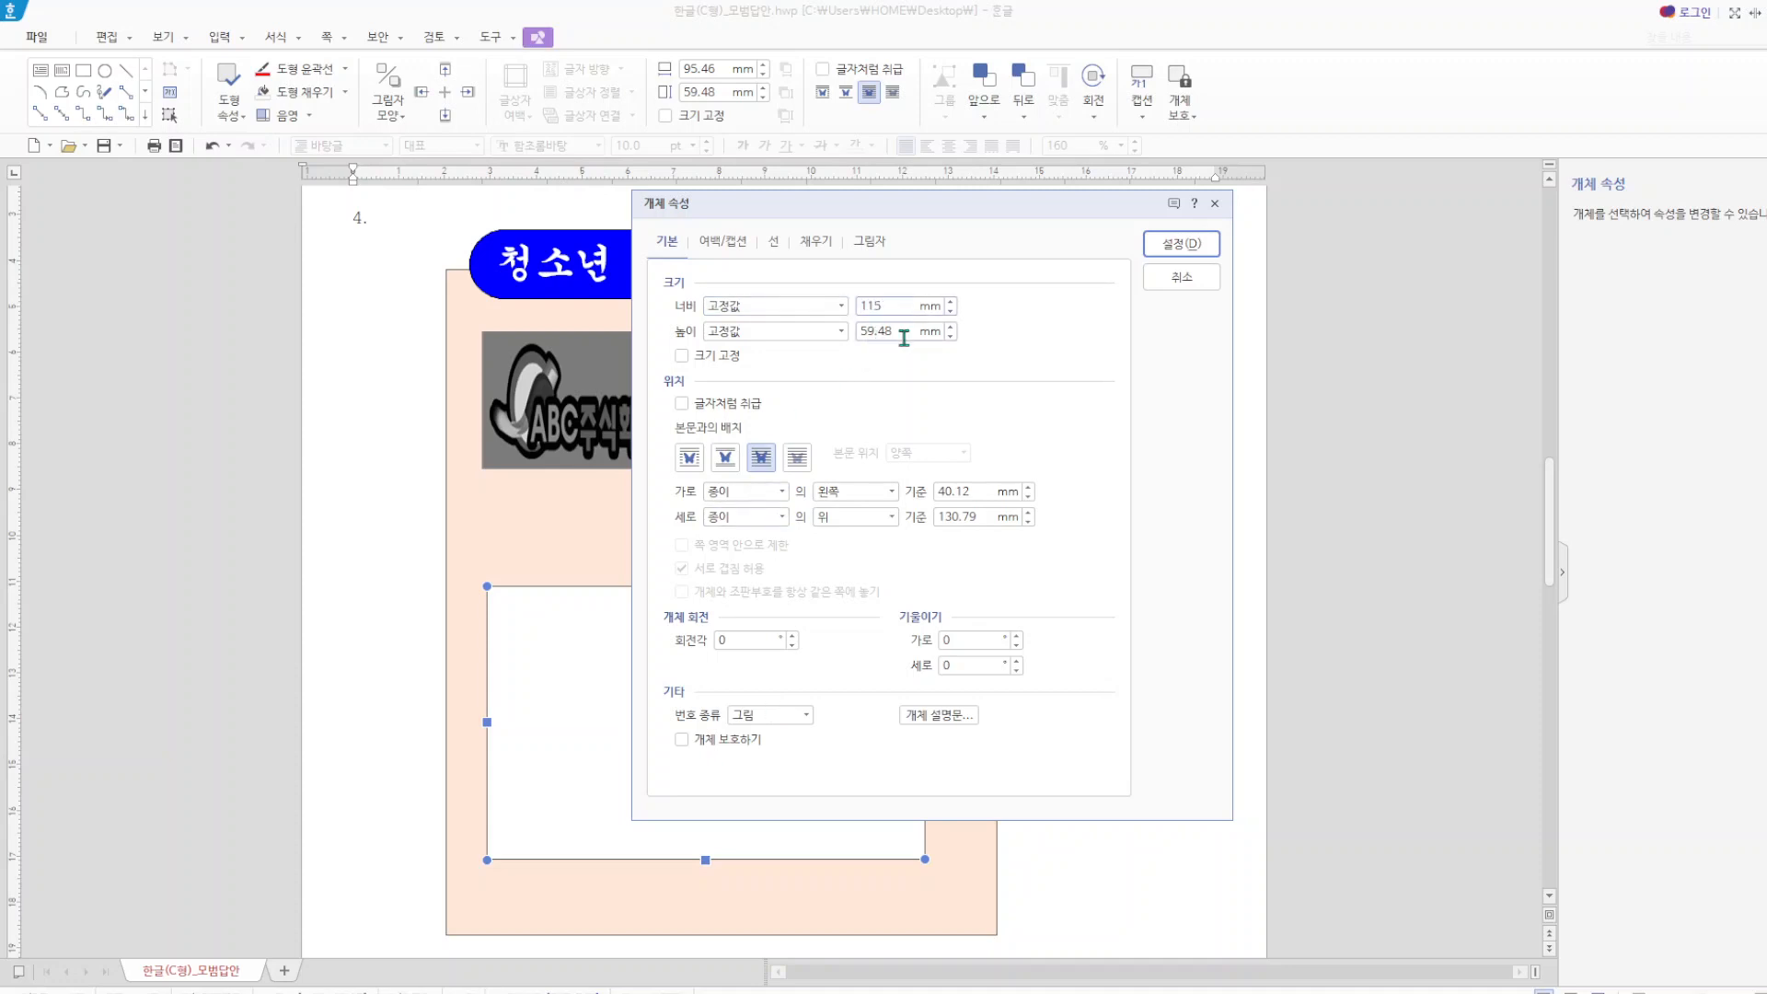
{"action": "type", "text": "70"}
{"action": "left_click", "coordinate": [780, 243]}
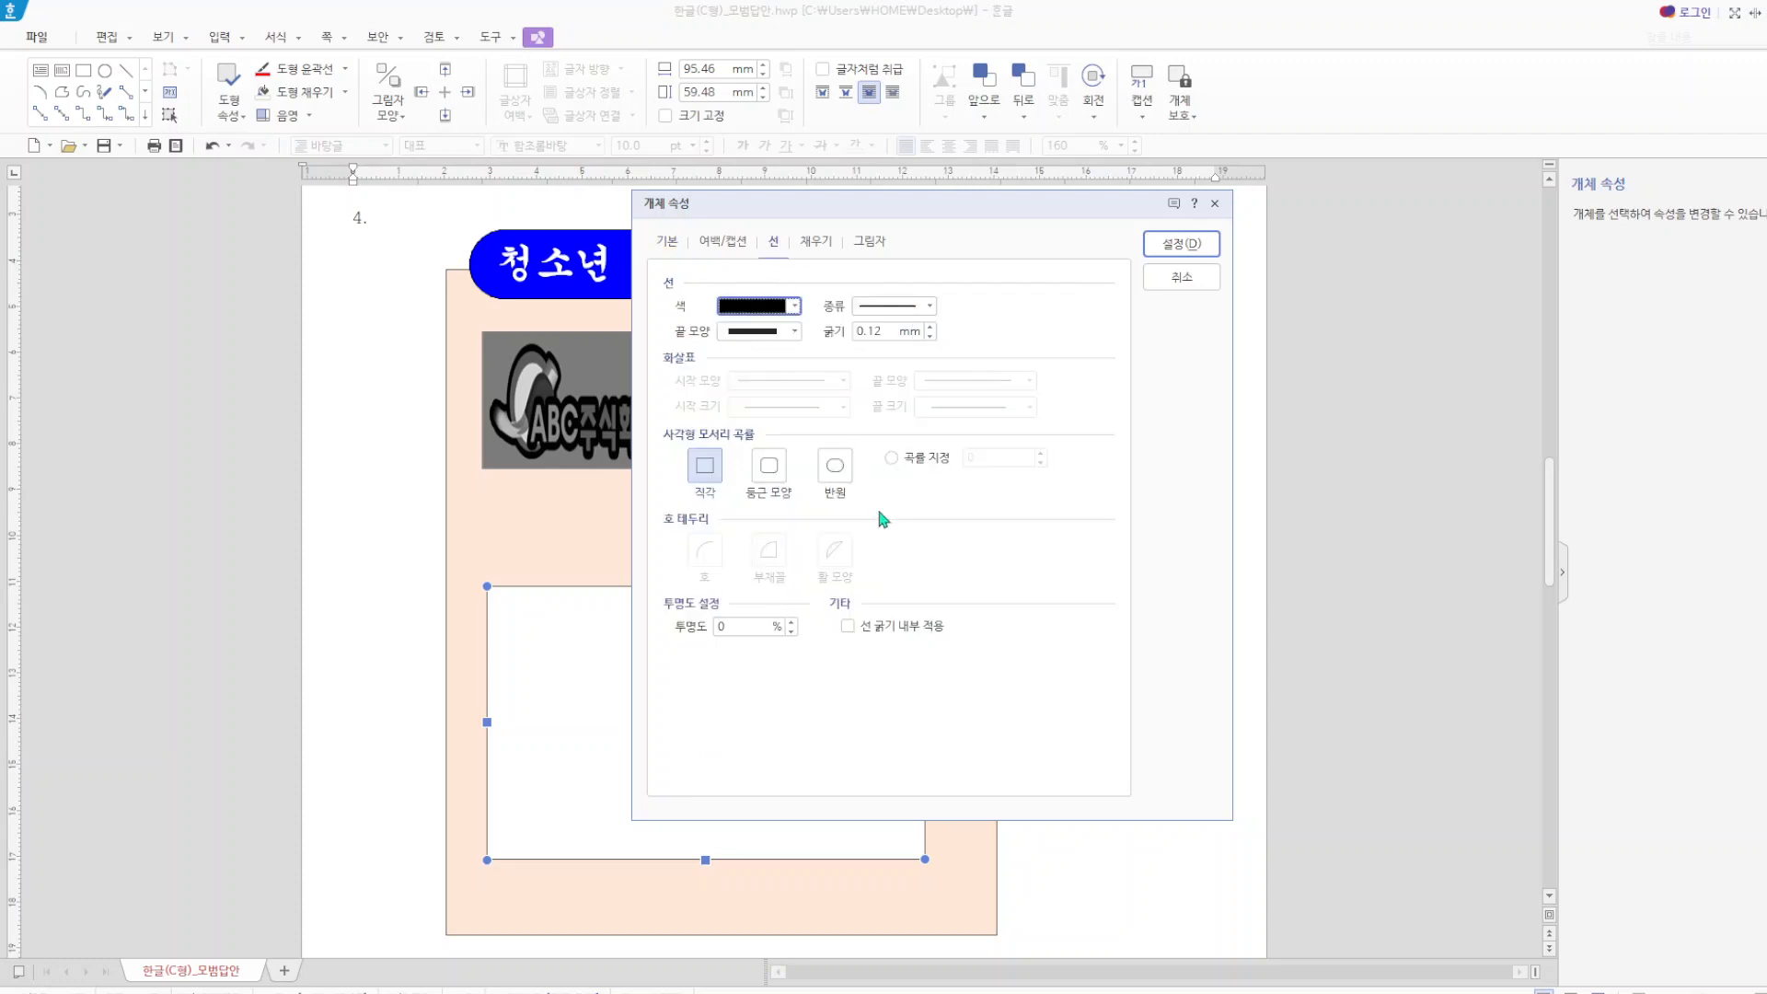
{"action": "left_click", "coordinate": [772, 472]}
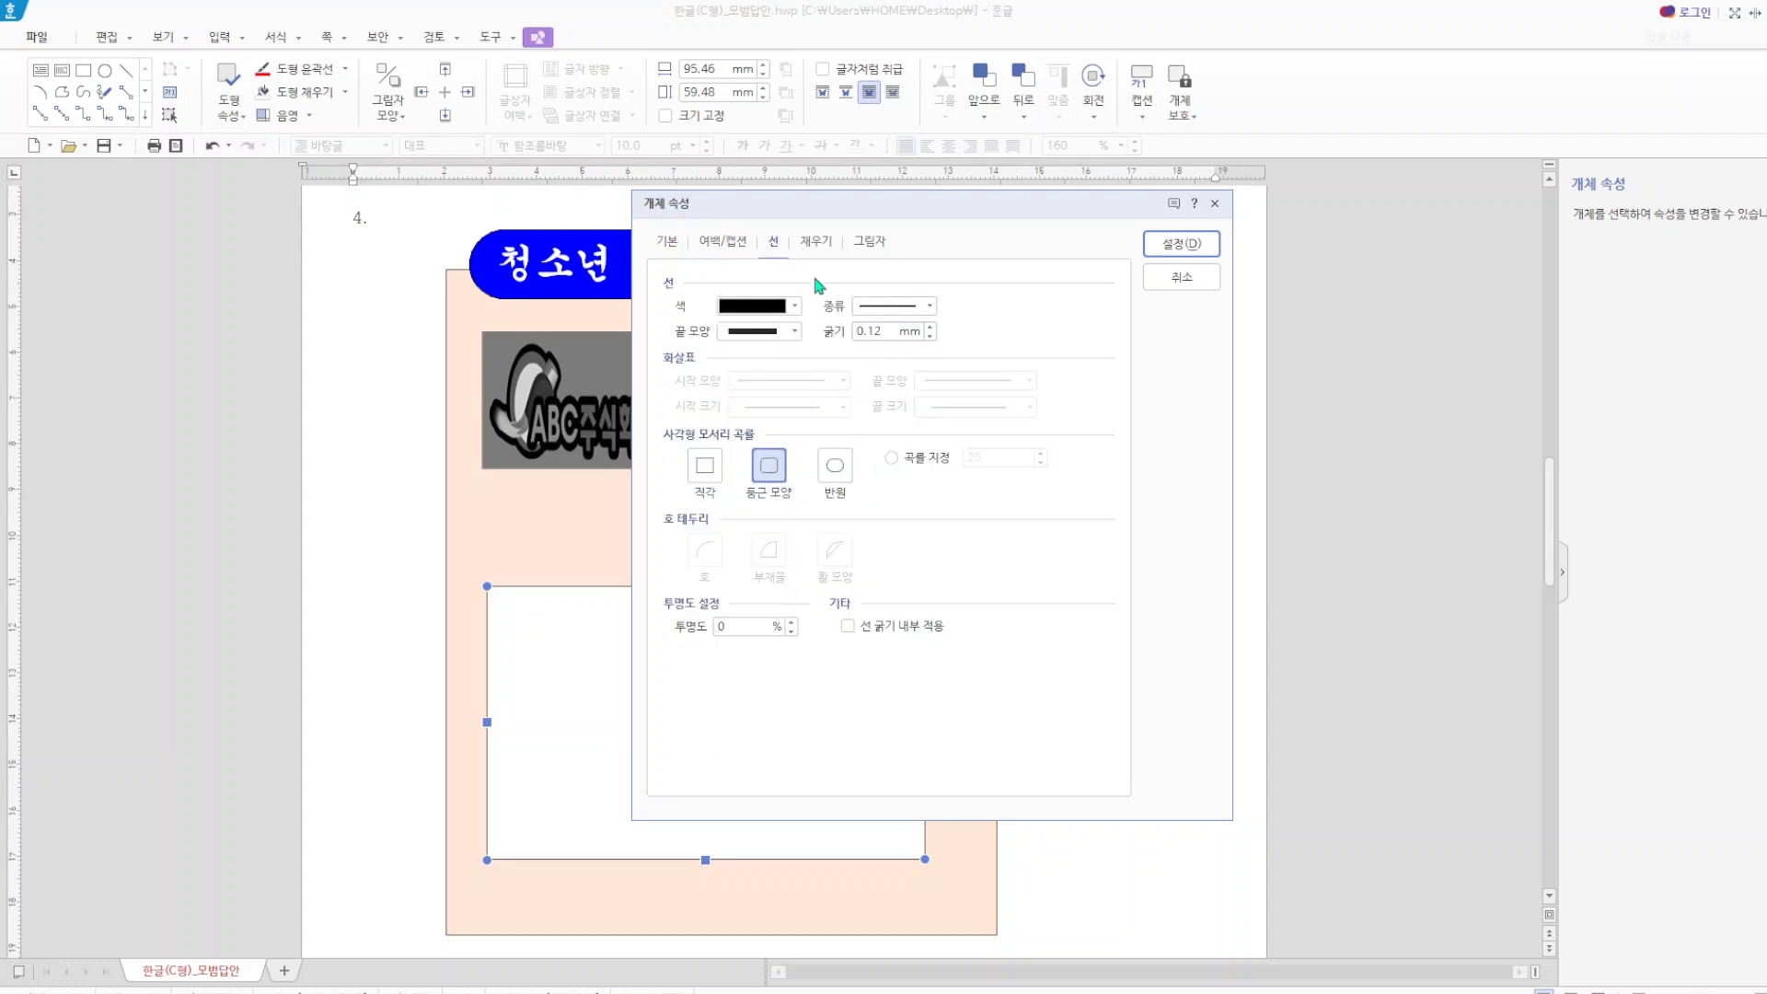
- Fill the rounded rectangle with the lightest tint of the green theme color and apply its properties
{"action": "left_click", "coordinate": [808, 243]}
{"action": "left_click", "coordinate": [788, 358]}
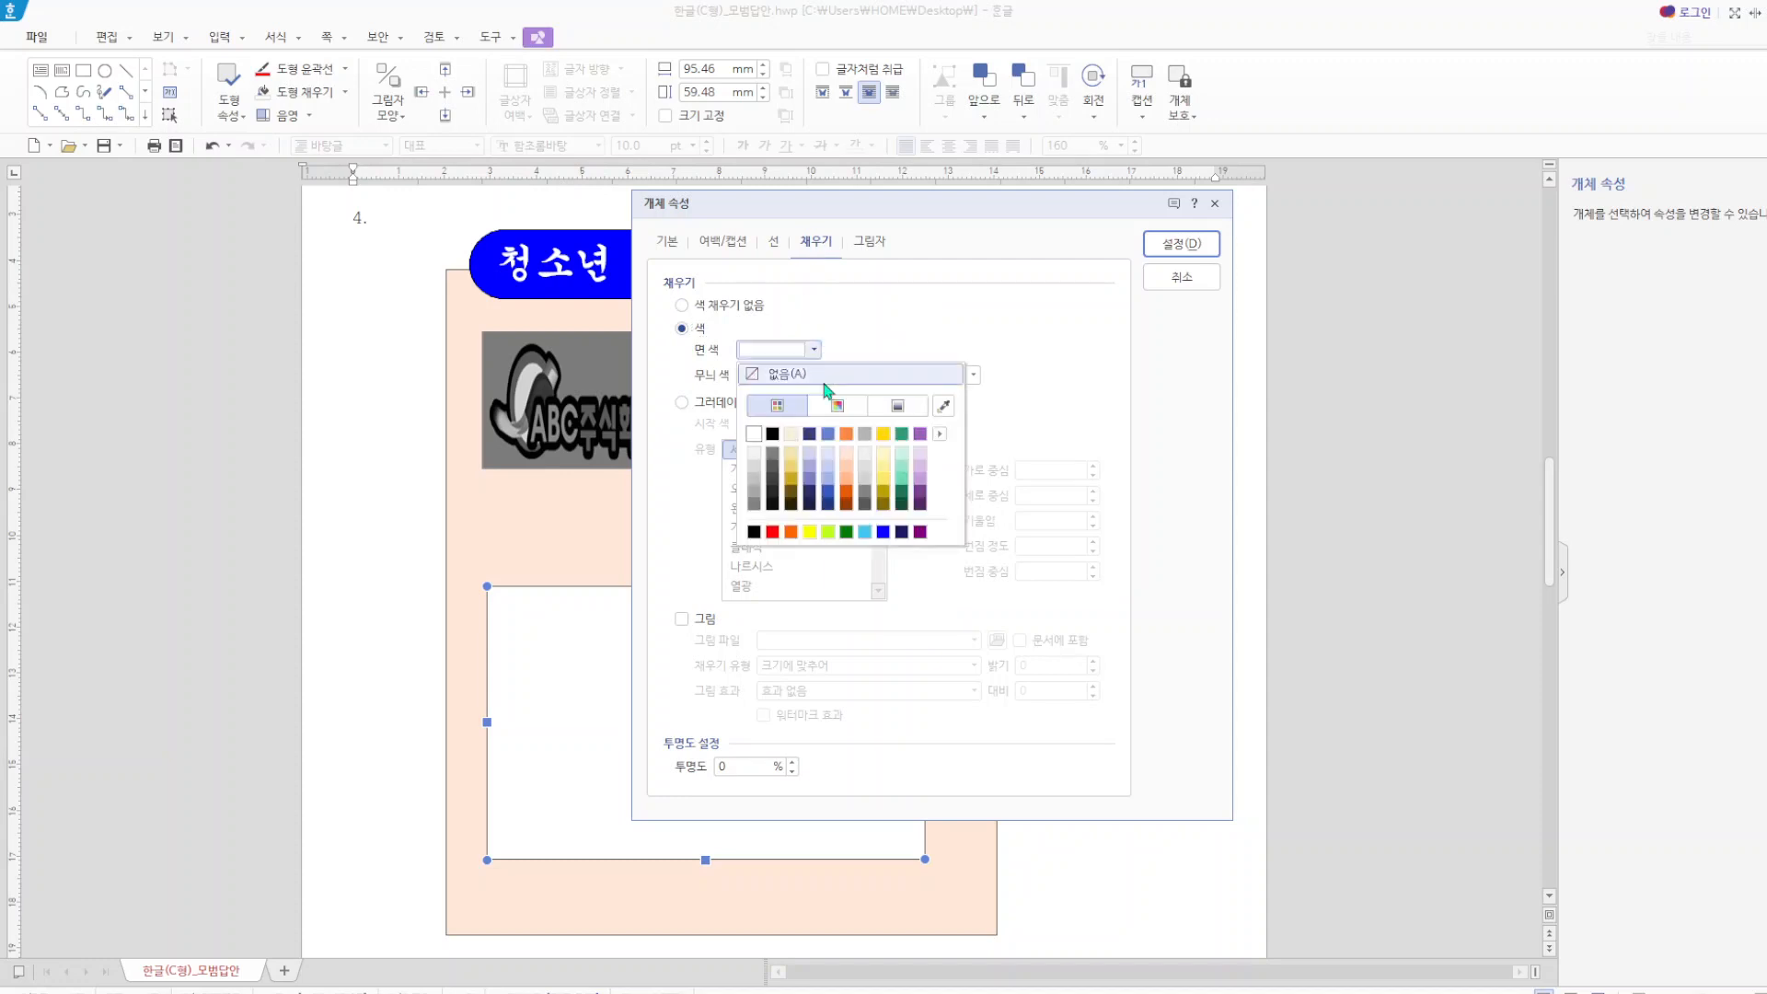
{"action": "left_click", "coordinate": [852, 454]}
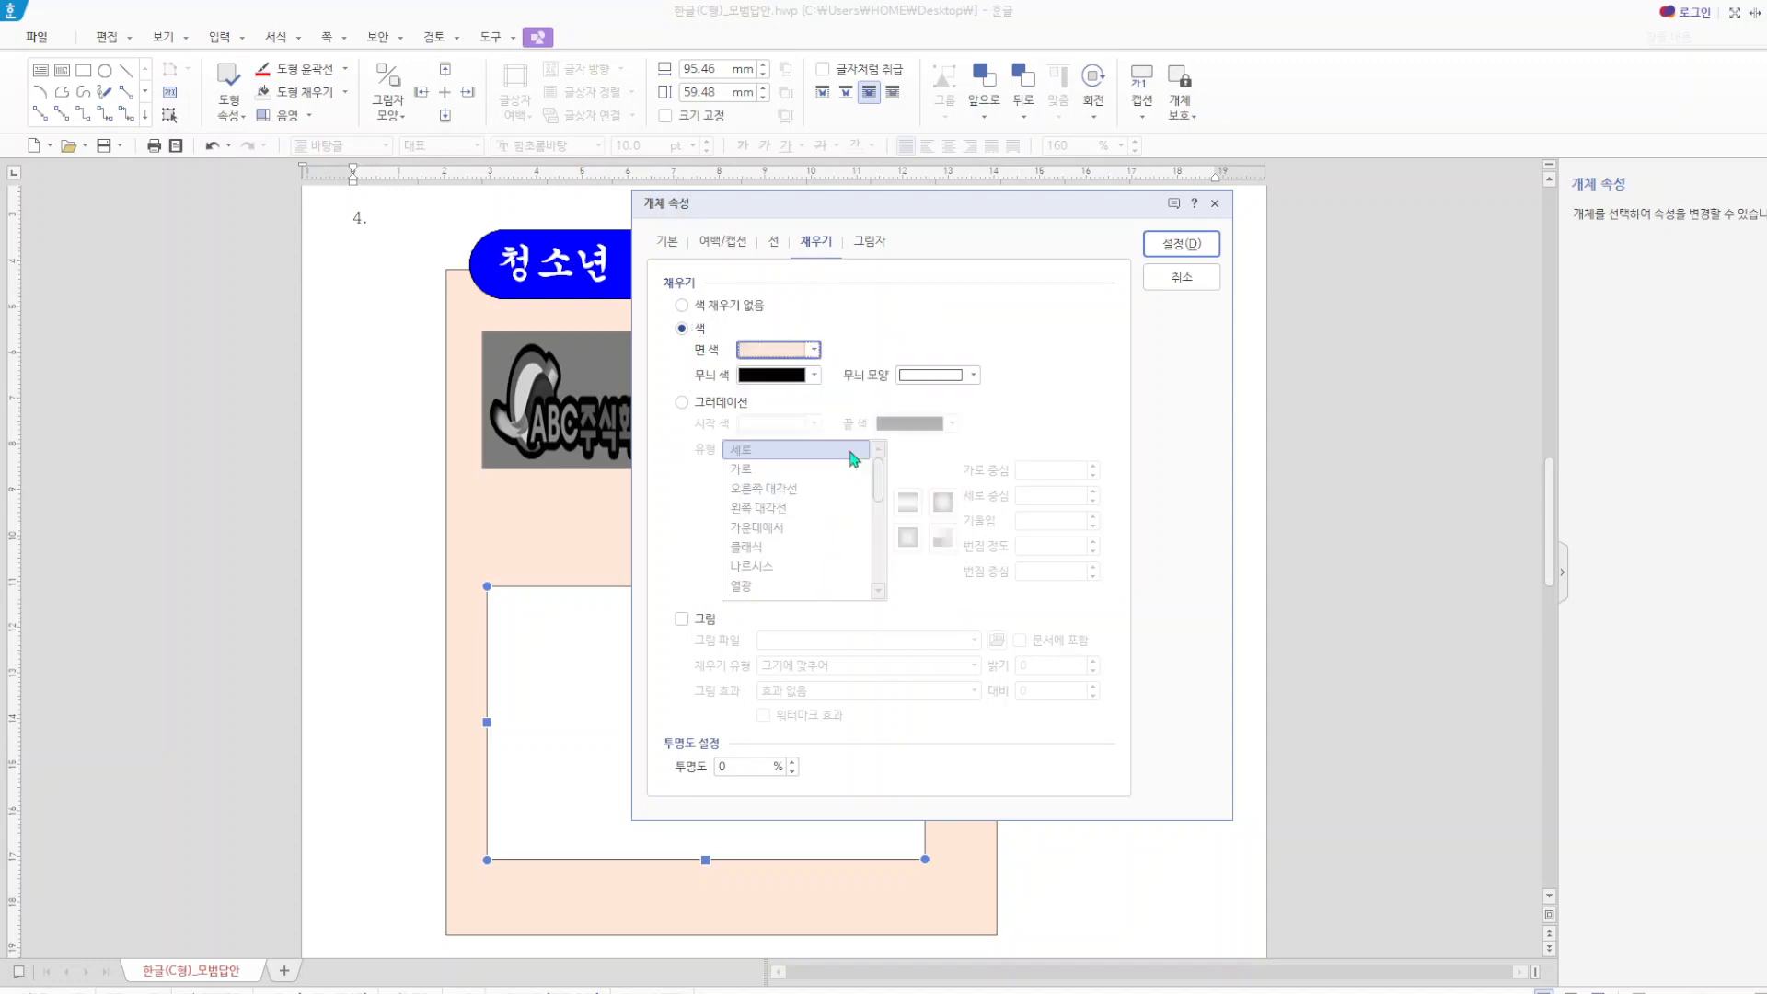
{"action": "left_click", "coordinate": [814, 350]}
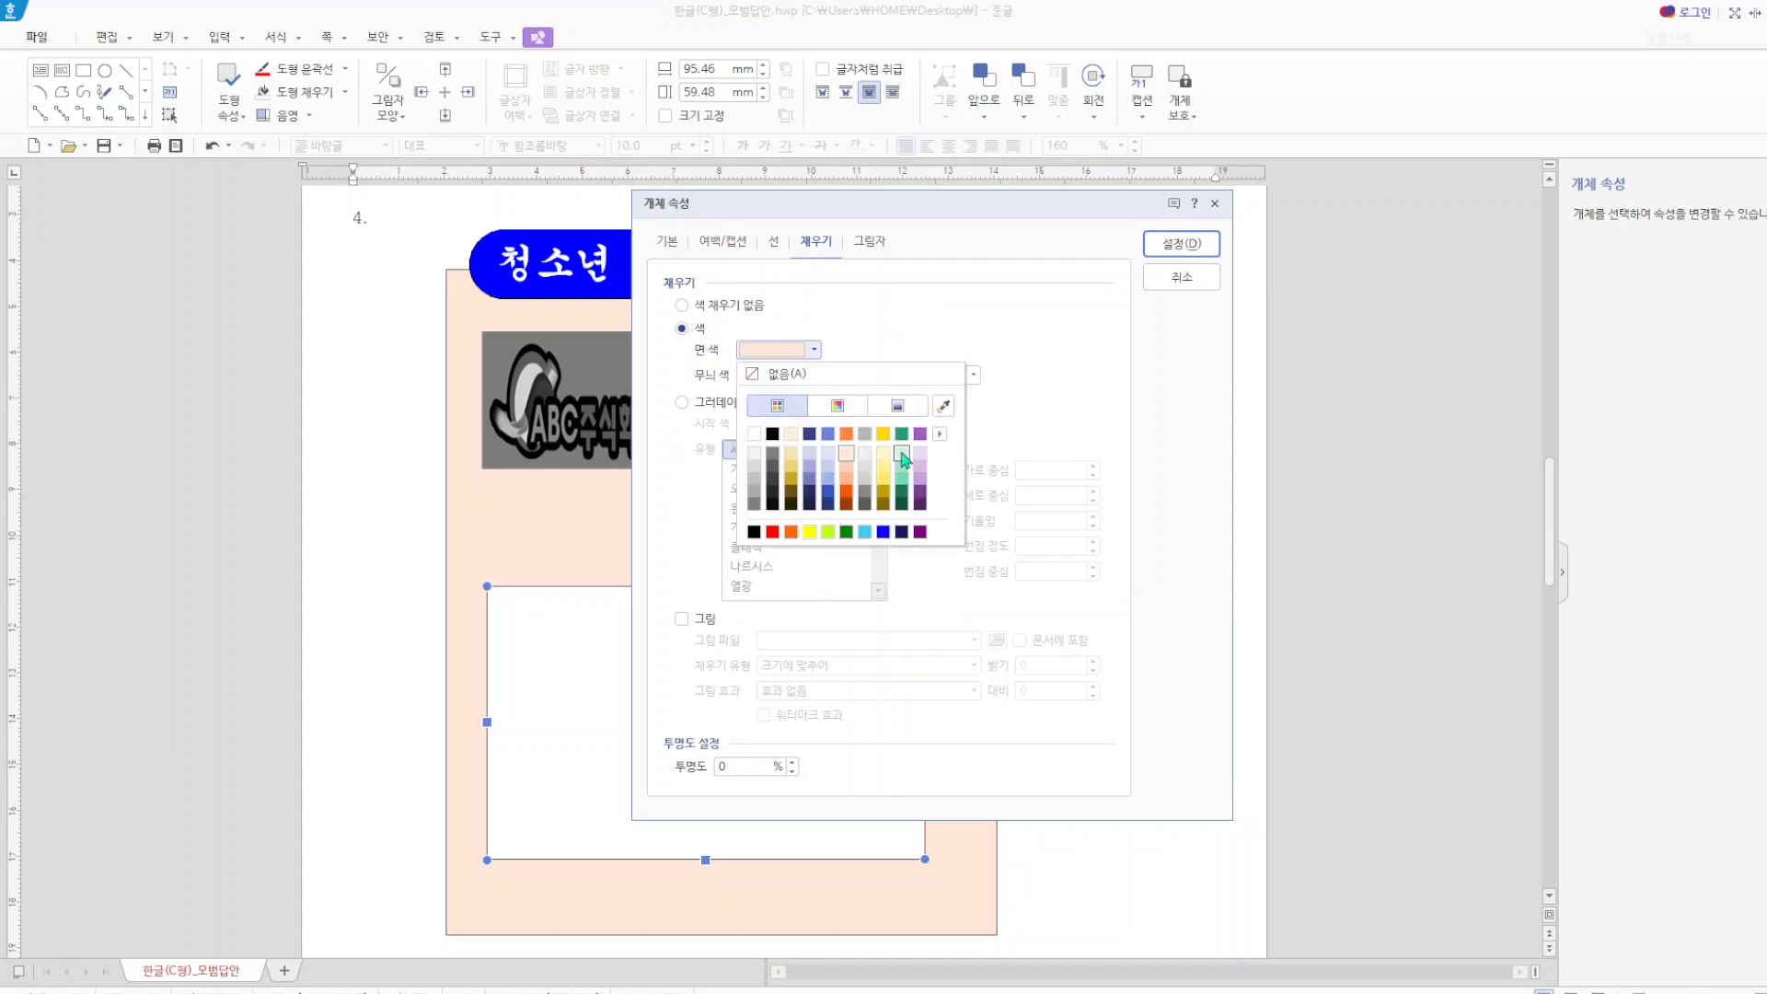
{"action": "left_click", "coordinate": [902, 454]}
{"action": "left_click", "coordinate": [1184, 245]}
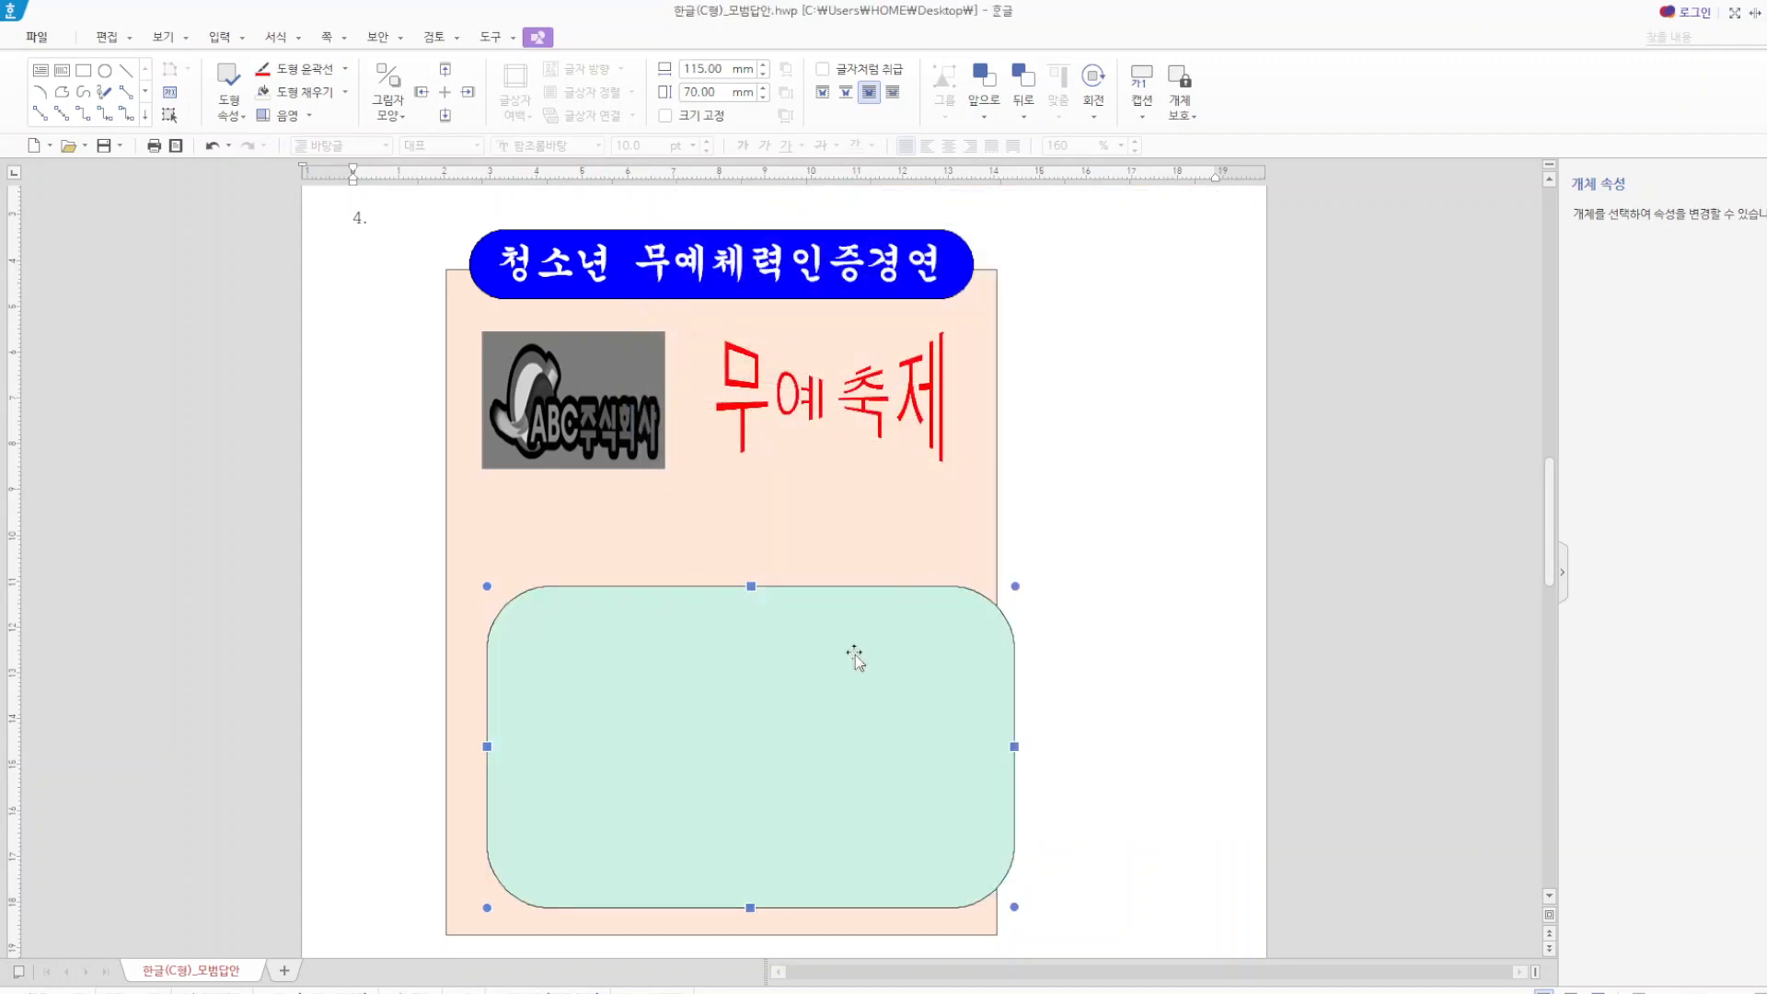
- Move the mint rounded rectangle so it sits inside the lower part of the peach background rectangle
{"action": "left_click_drag", "start_coordinate": [854, 654], "coordinate": [791, 644]}
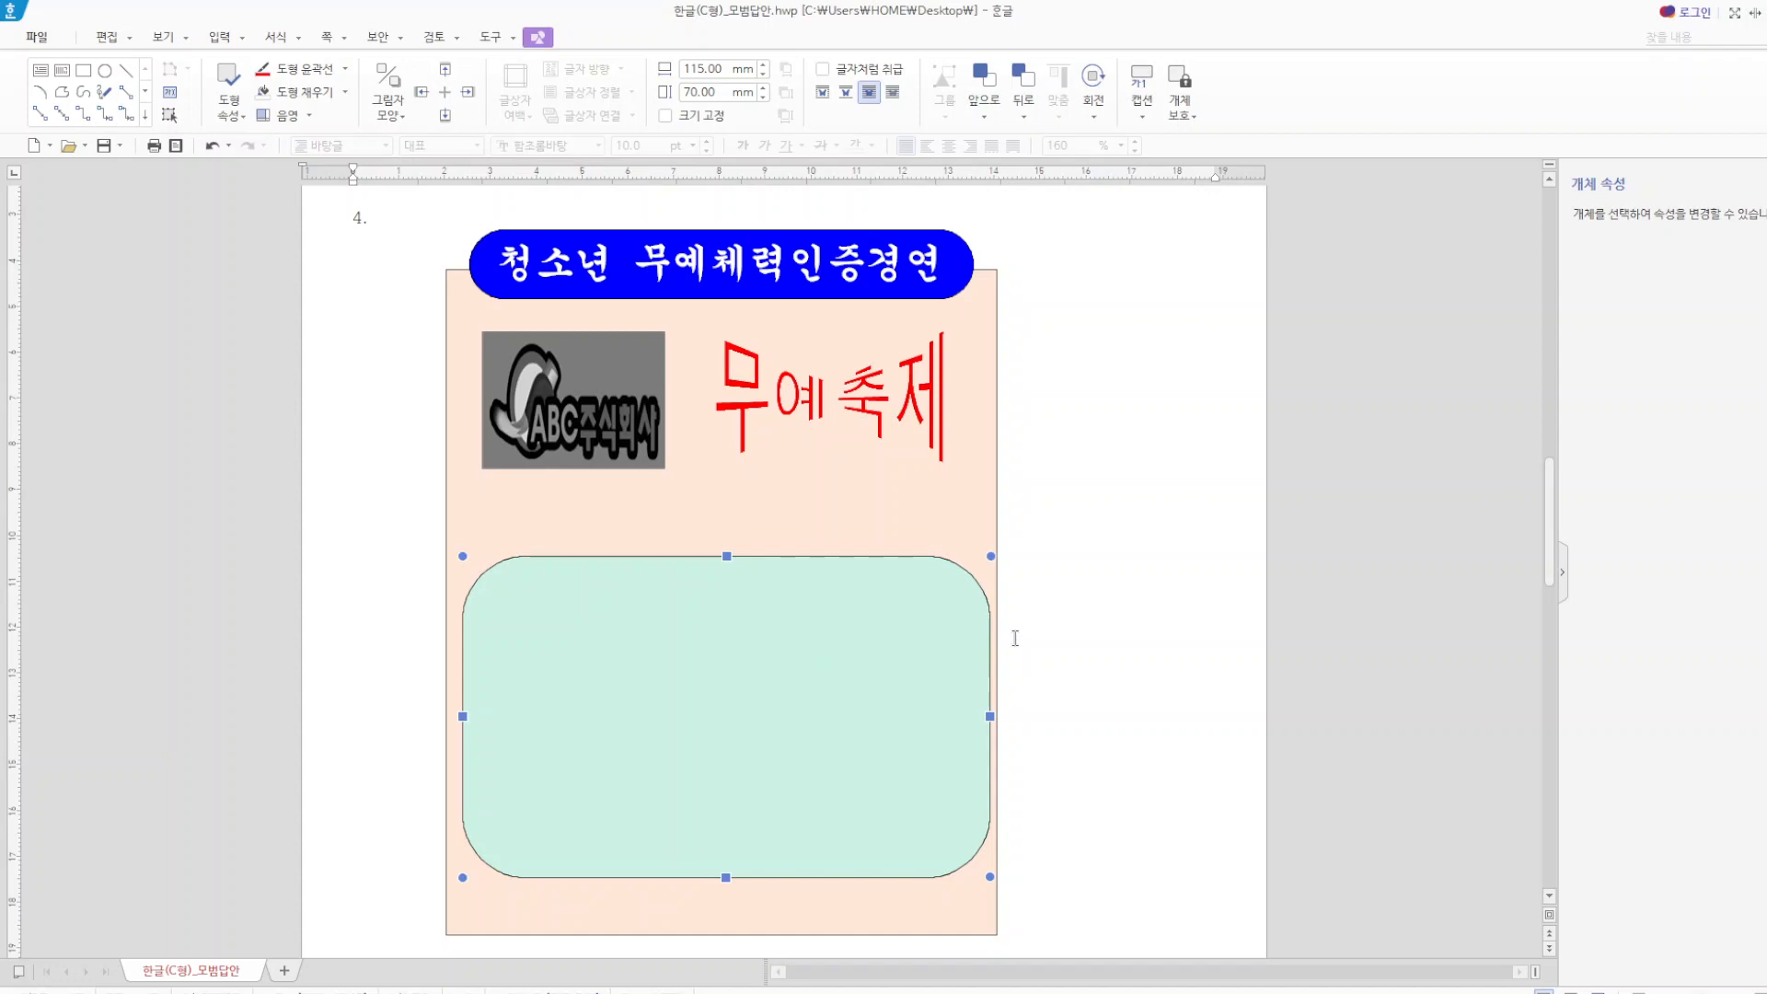
{"action": "key", "text": "Left"}
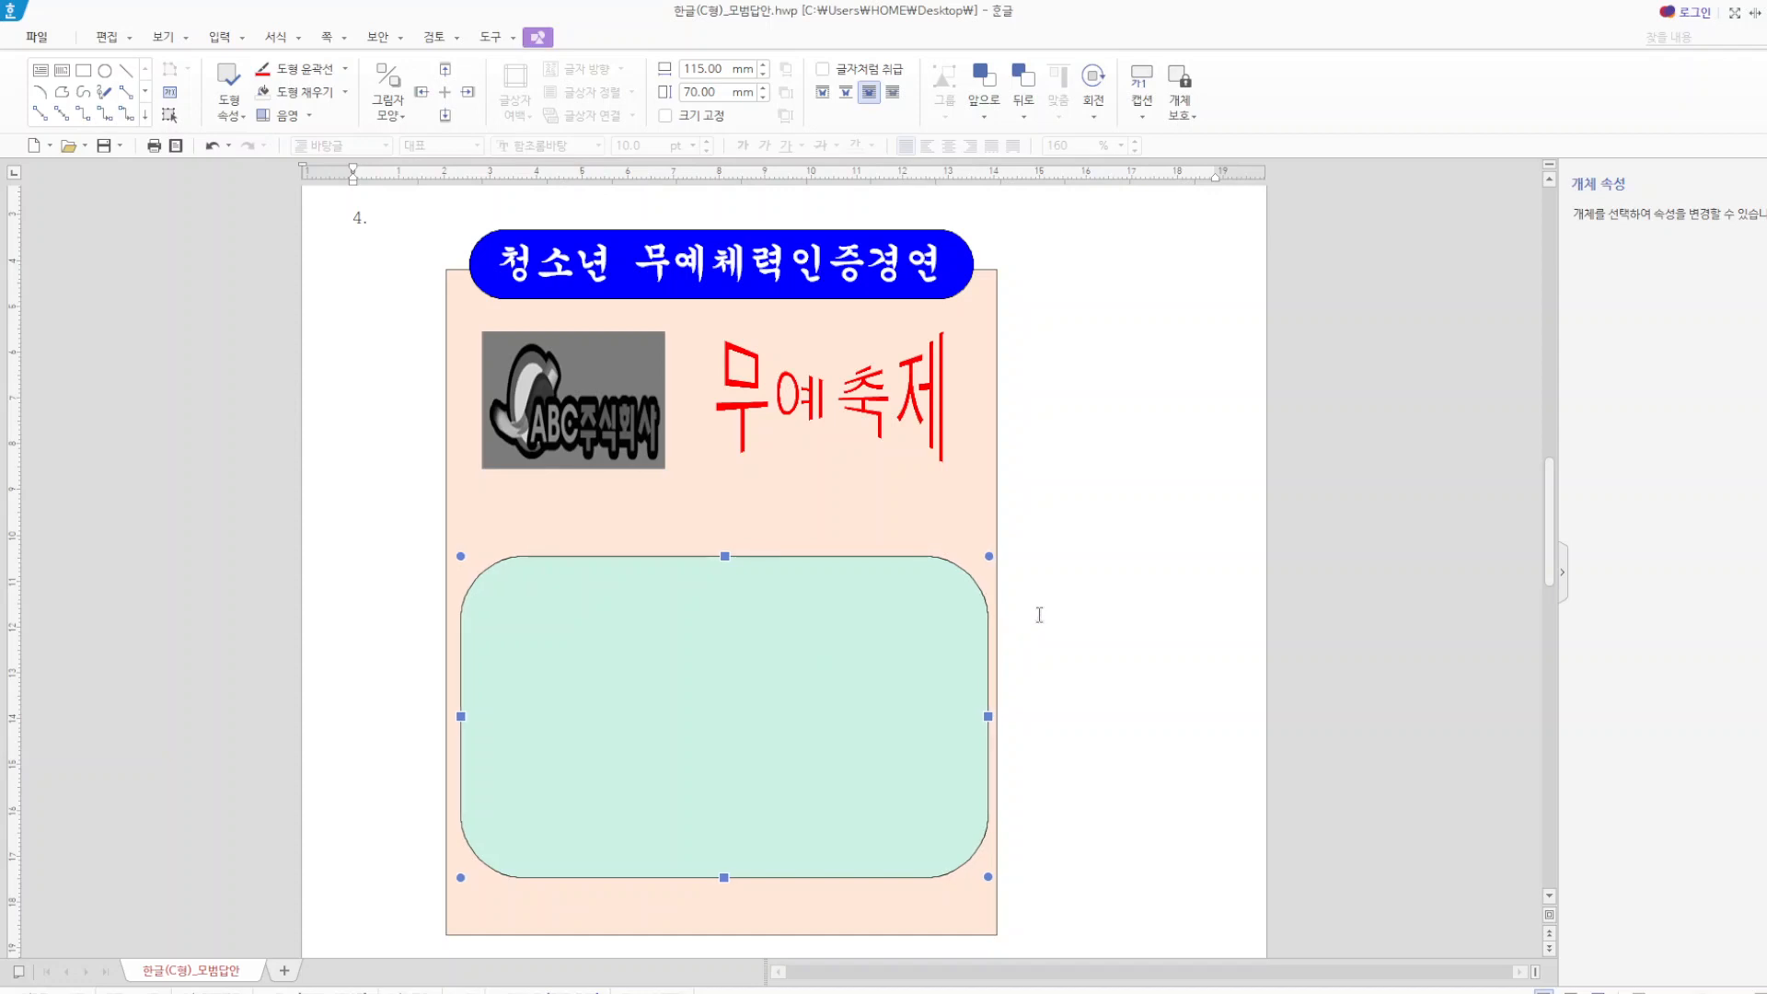
{"action": "key", "text": "Escape"}
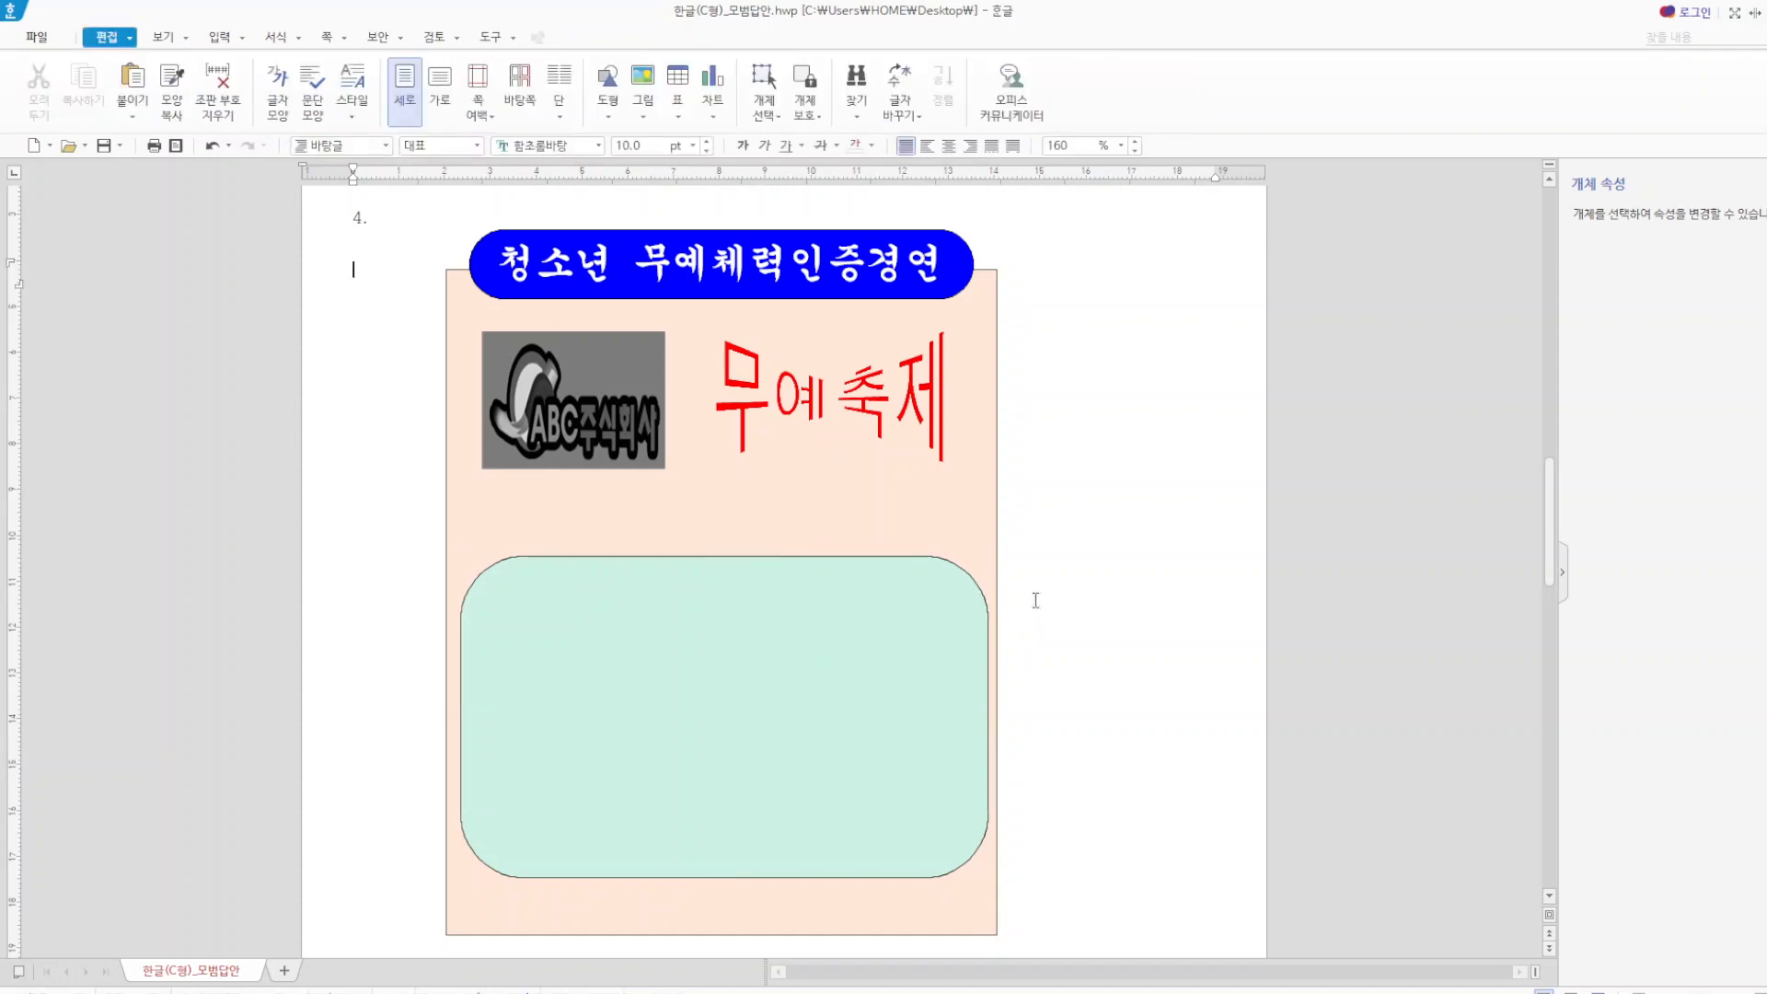
- Lock the size of the mint rounded rectangle in its object properties (크기 고정)
{"action": "left_click", "coordinate": [854, 572]}
{"action": "double_click", "coordinate": [854, 571]}
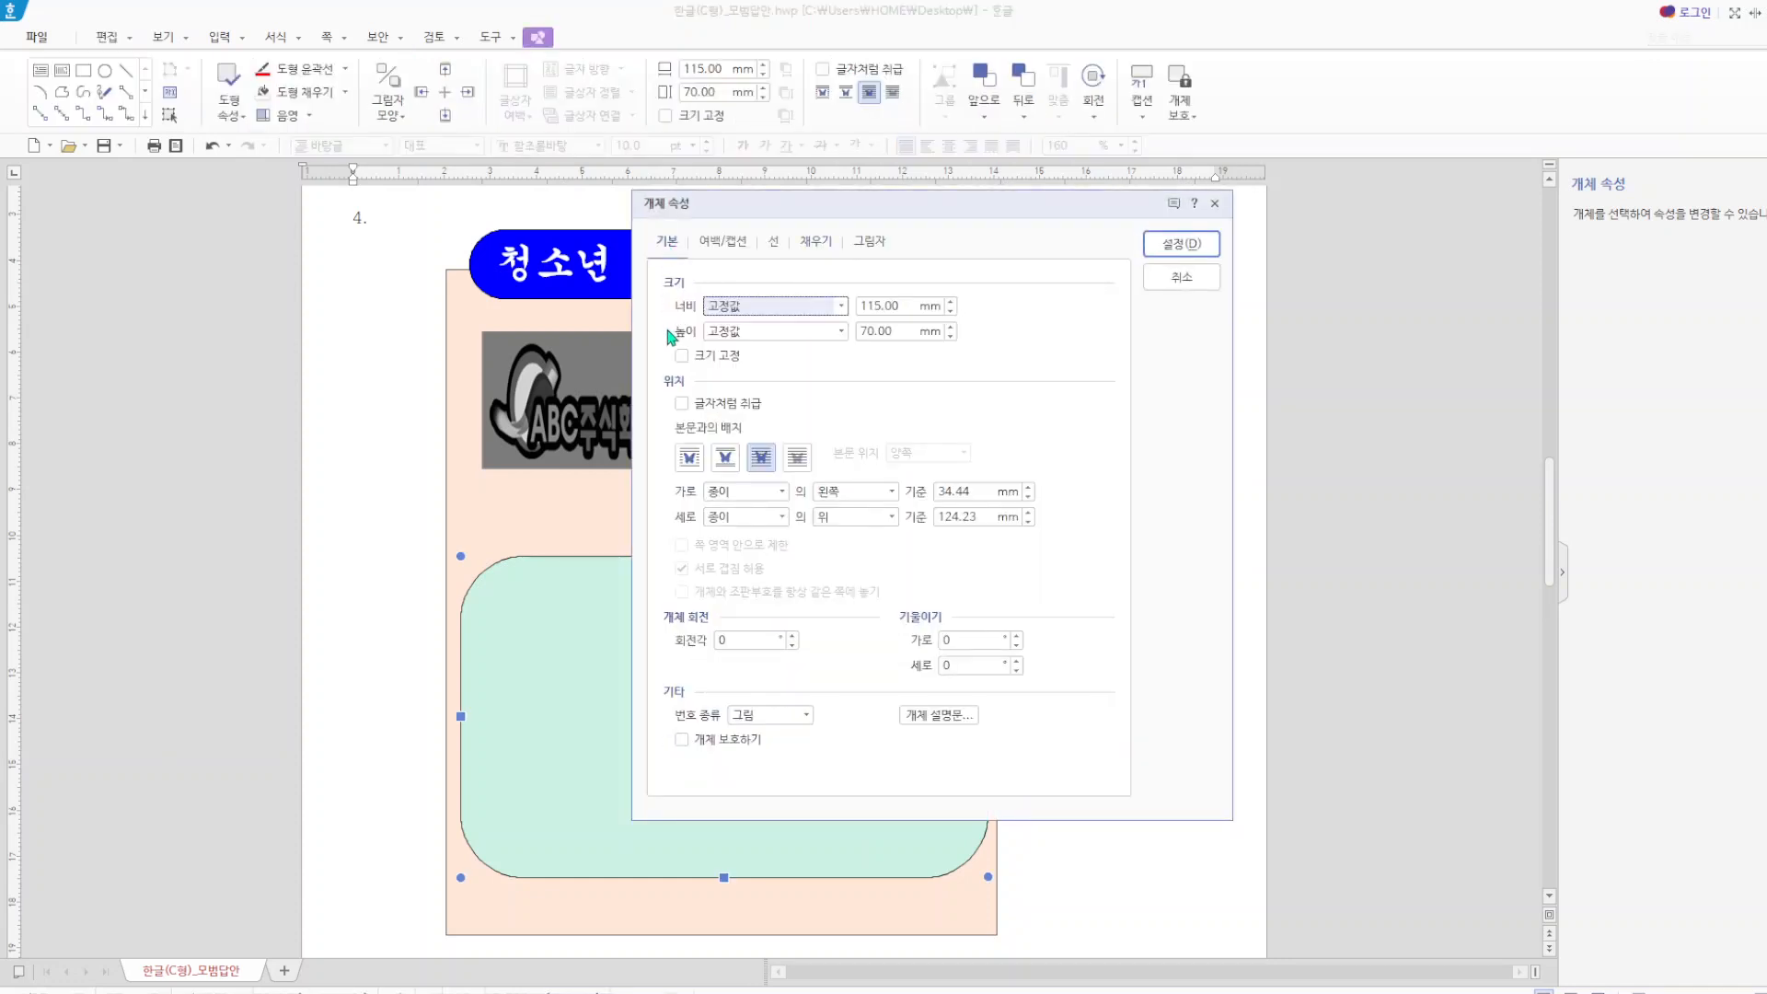
{"action": "left_click", "coordinate": [681, 355]}
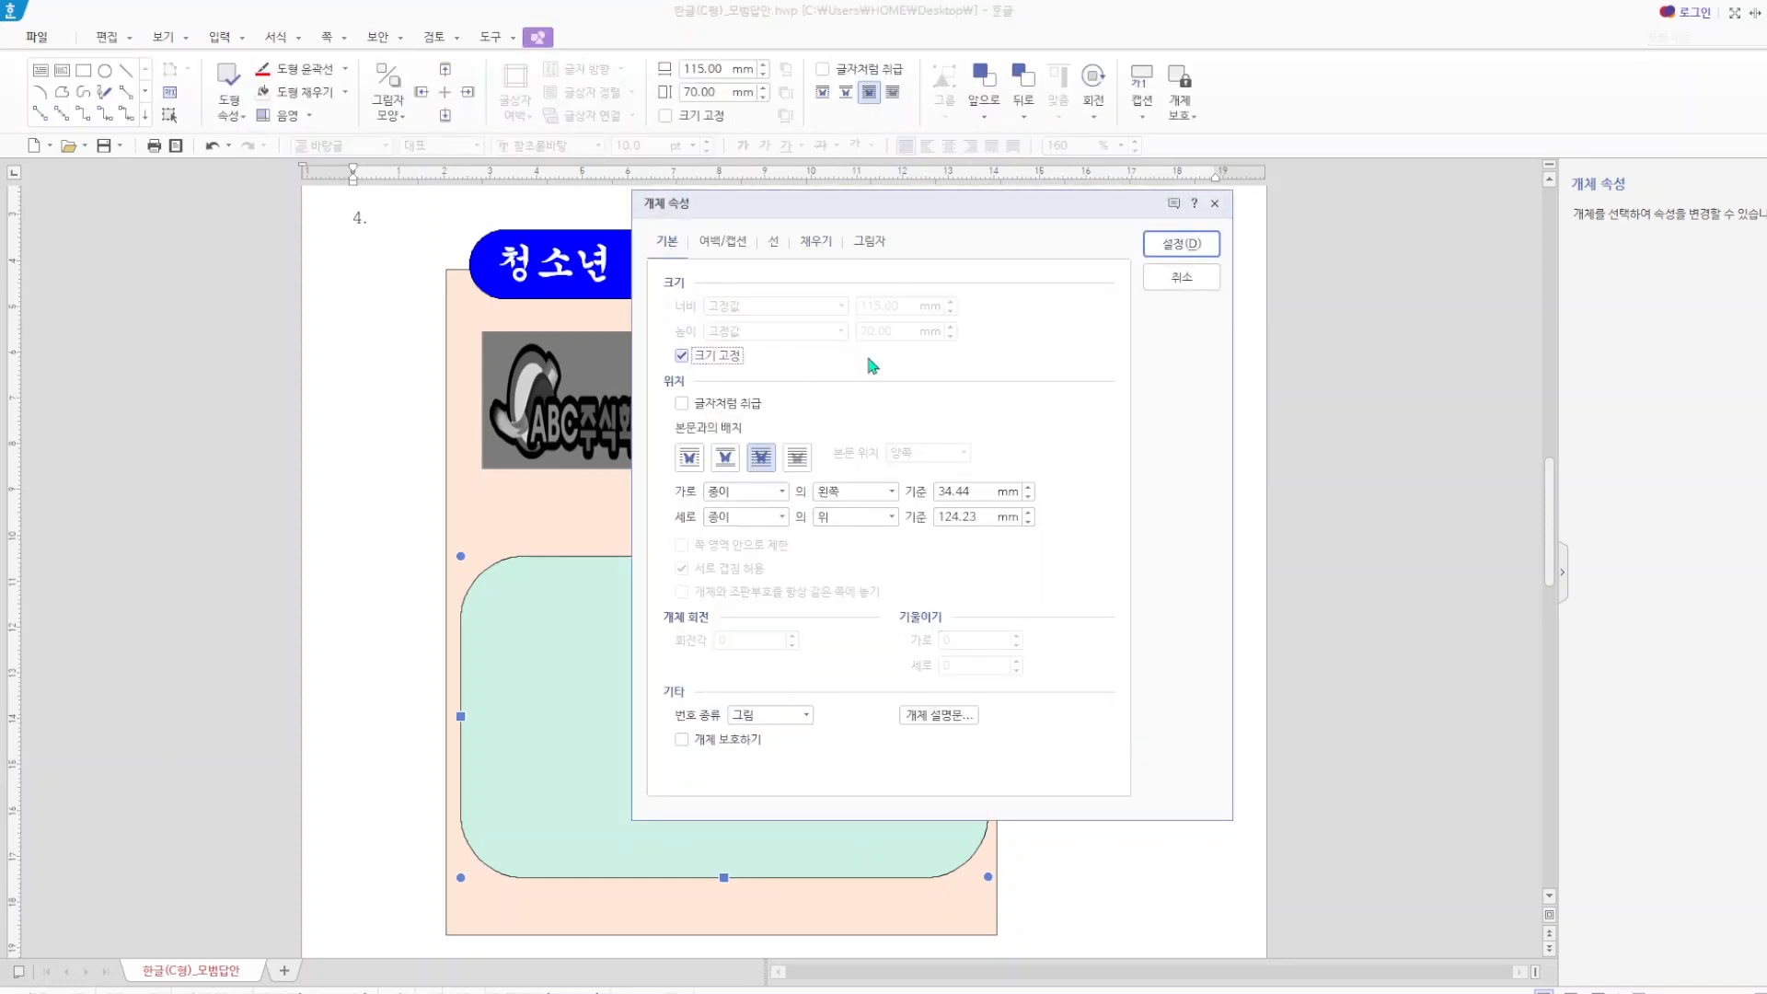
{"action": "left_click", "coordinate": [1182, 247]}
{"action": "left_click", "coordinate": [1182, 577]}
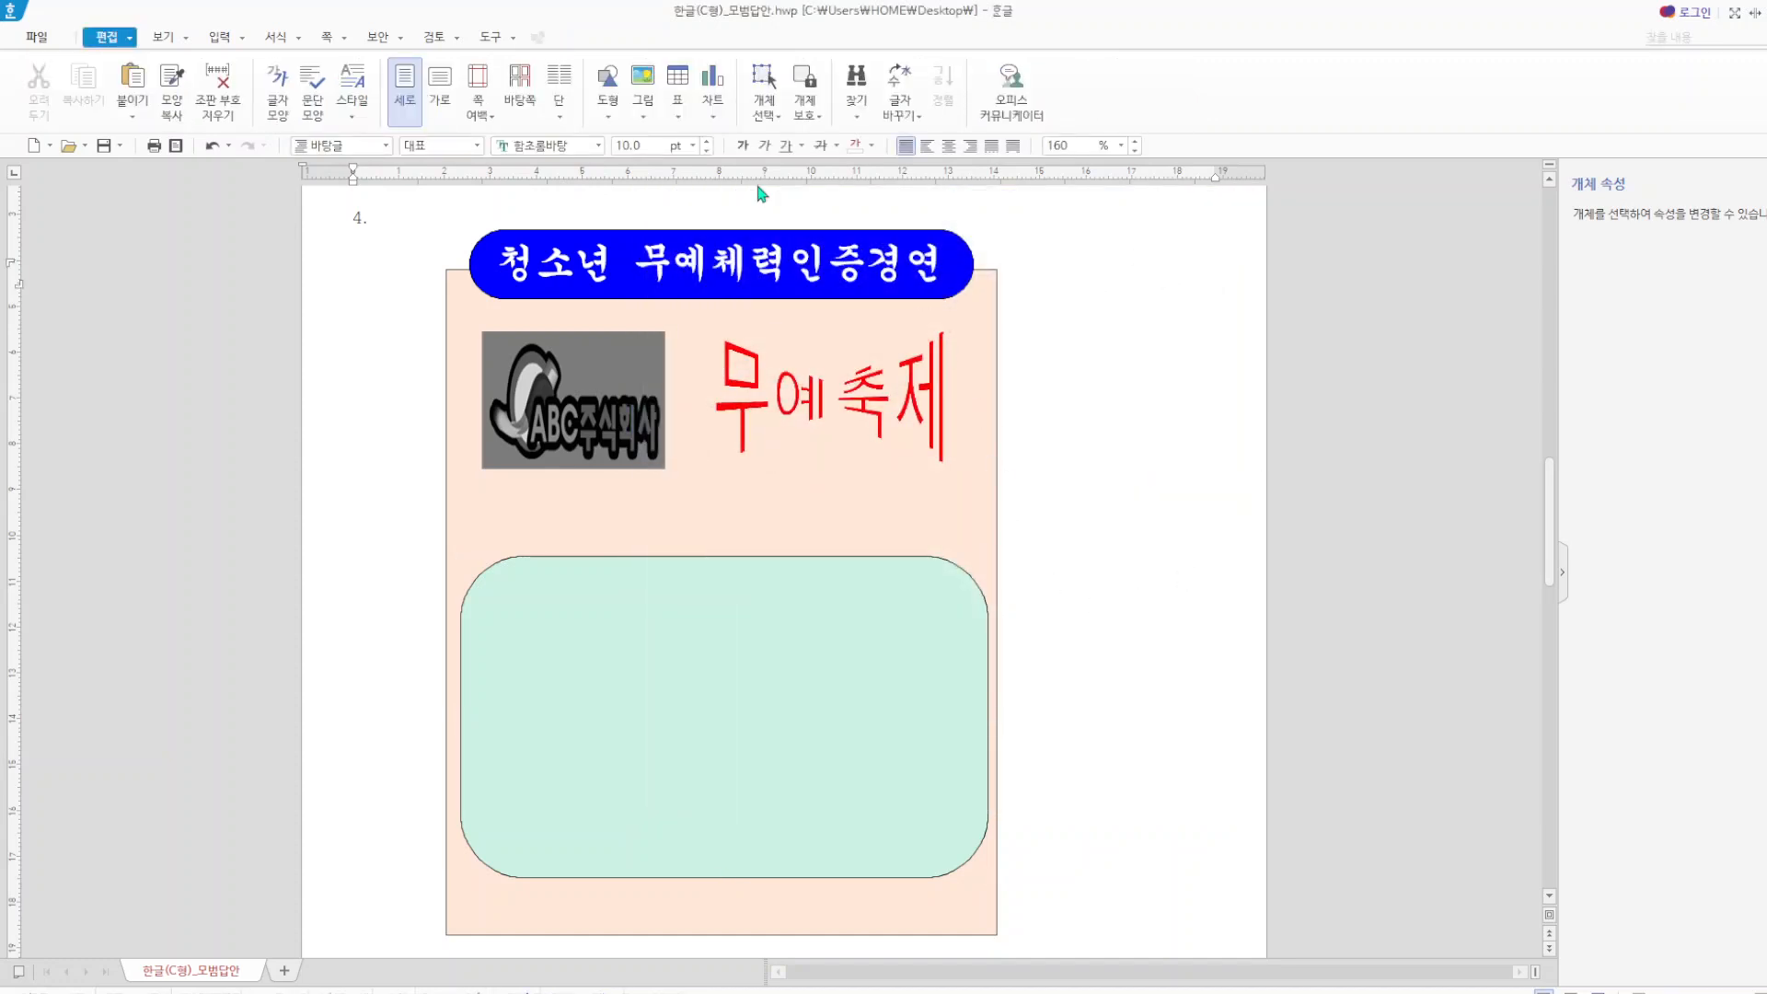
- Draw a text box about 86 mm wide and 14 mm high near the upper edge of the mint rectangle
{"action": "left_click", "coordinate": [608, 118]}
{"action": "left_click", "coordinate": [603, 170]}
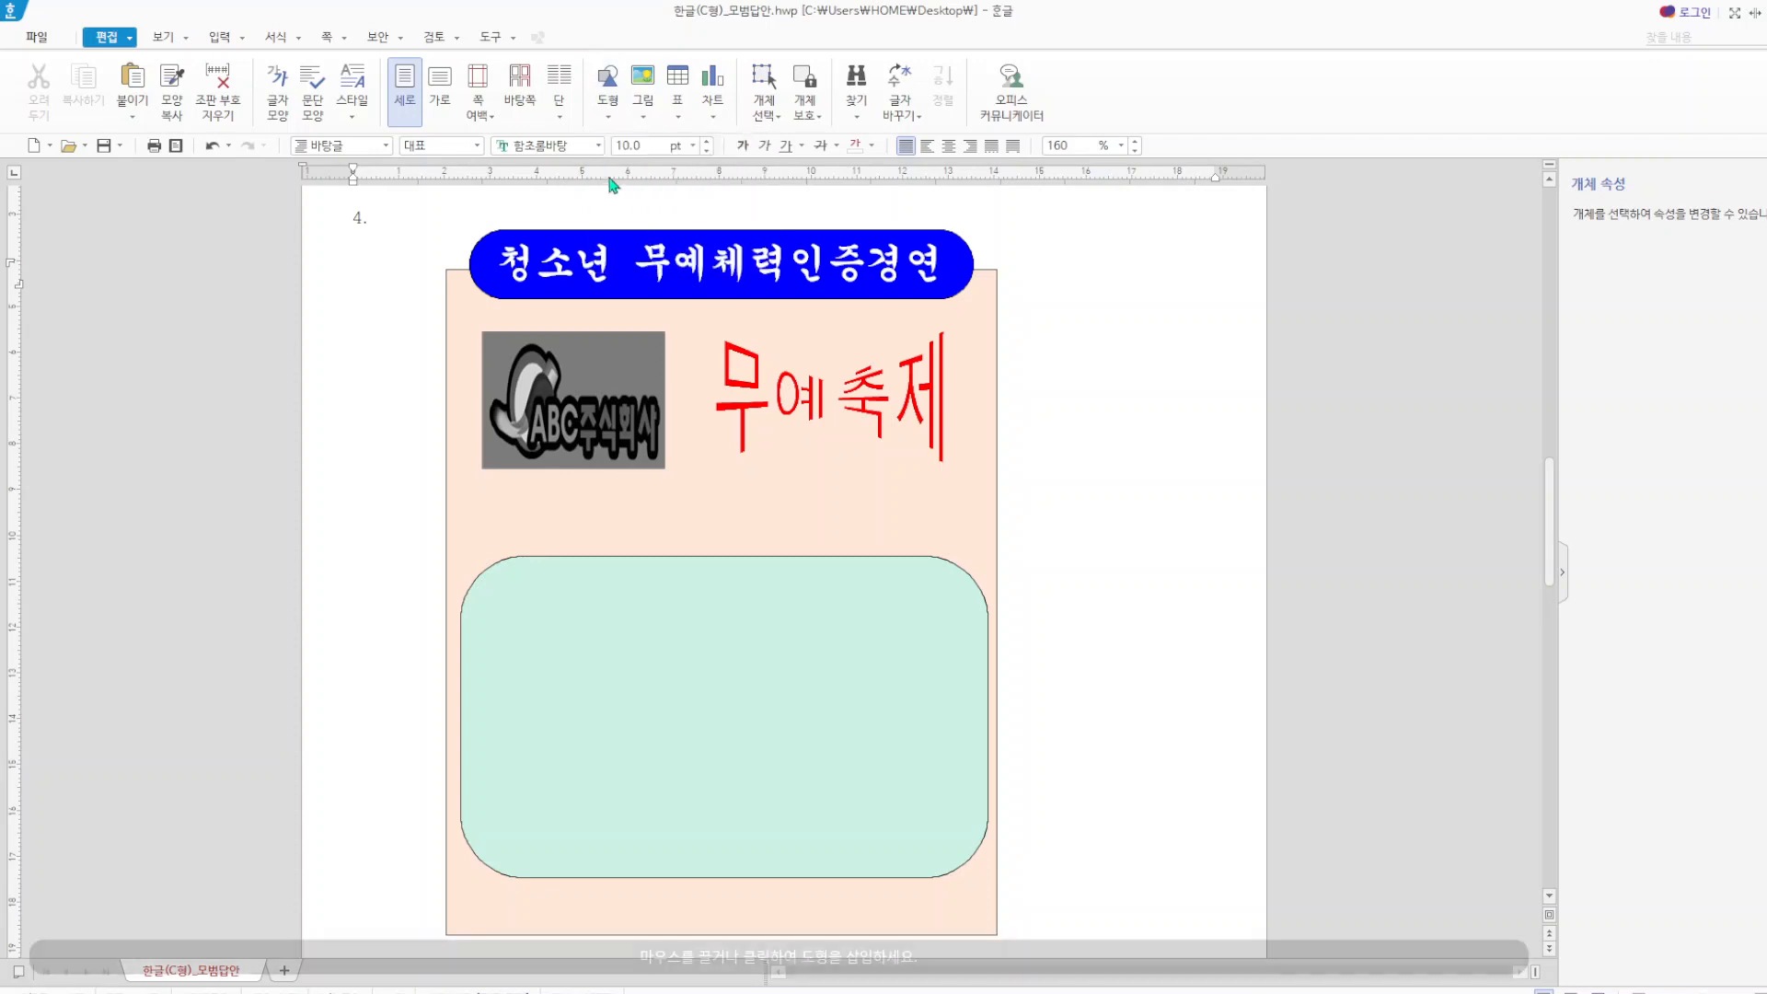
{"action": "left_click_drag", "start_coordinate": [562, 587], "coordinate": [957, 652]}
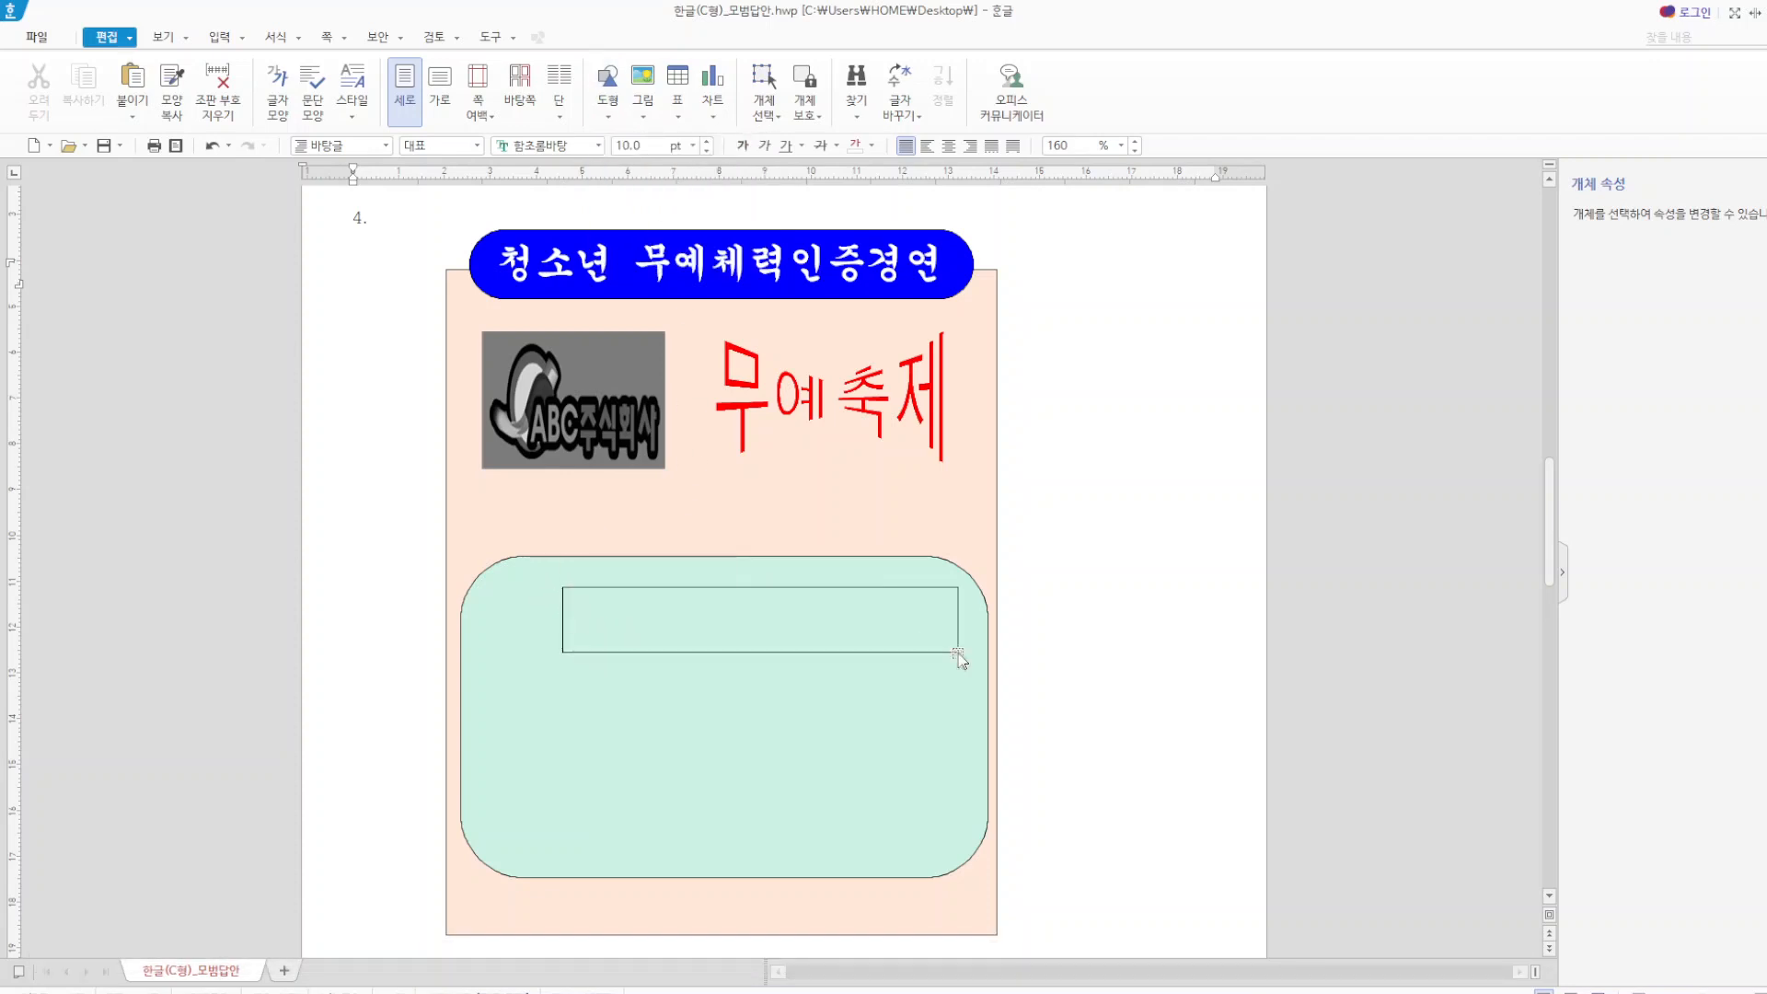
- Give the text box a dashed outline and no fill colour (색 채우기 없음)
{"action": "left_click", "coordinate": [770, 593]}
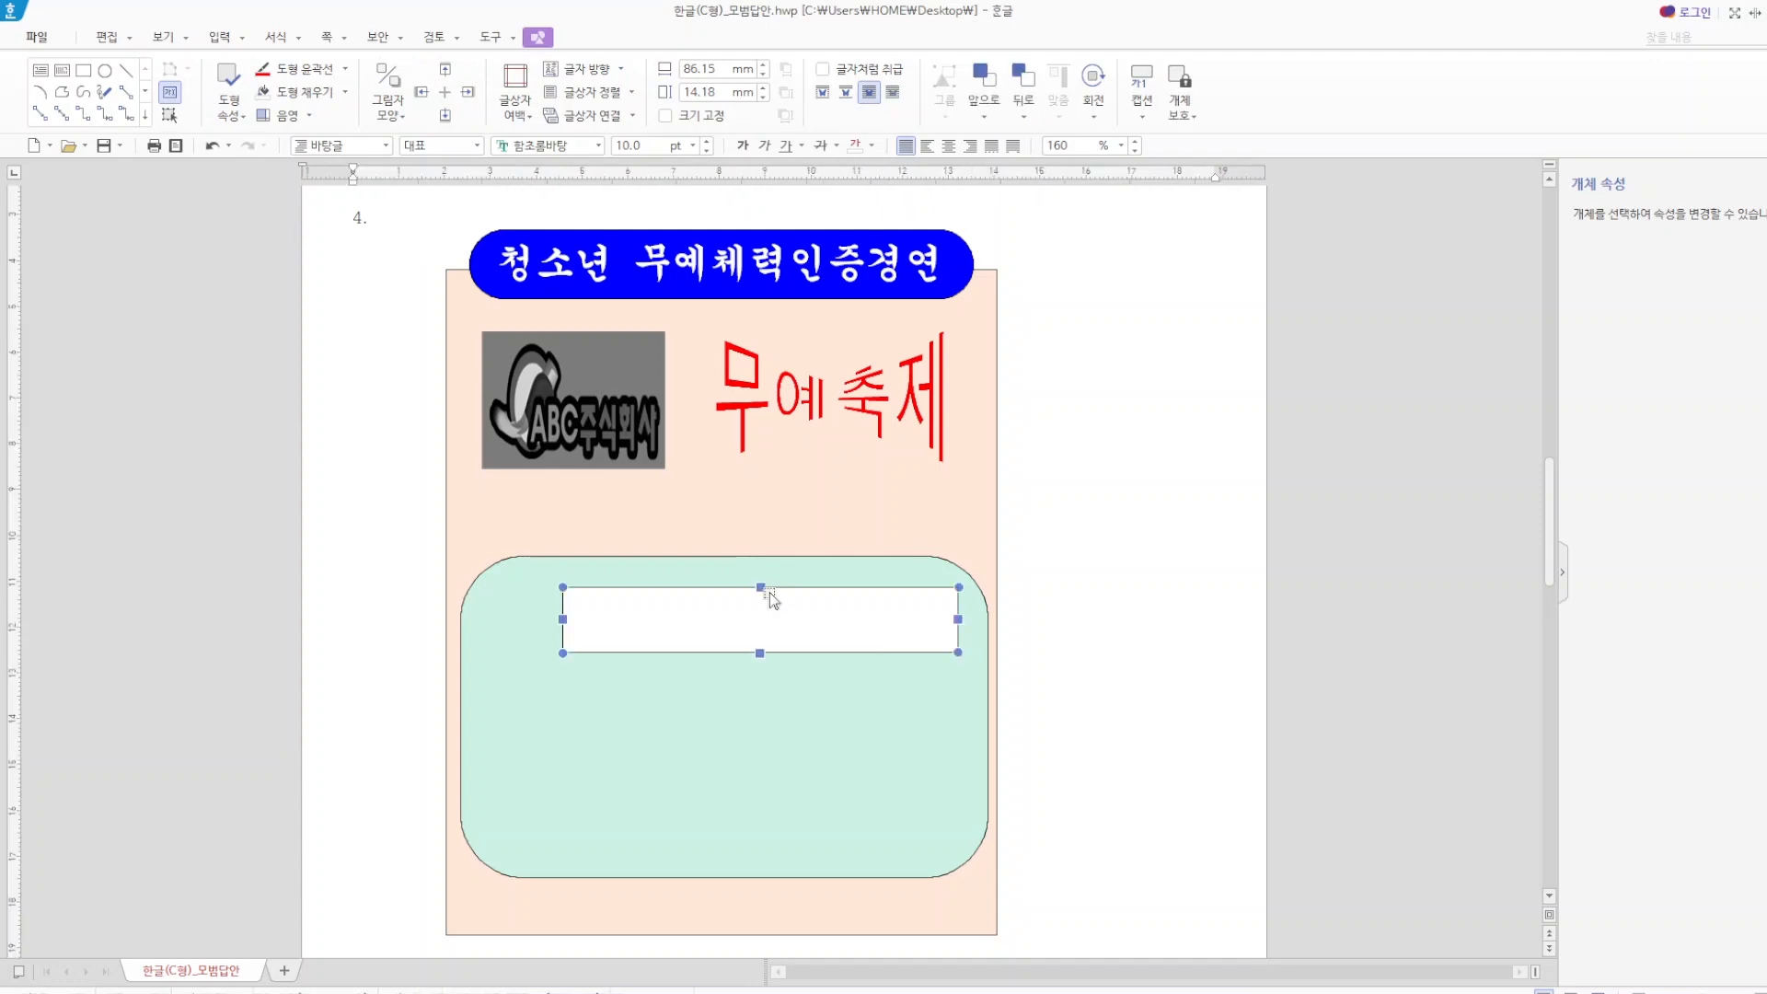
{"action": "double_click", "coordinate": [769, 593]}
{"action": "left_click", "coordinate": [773, 241]}
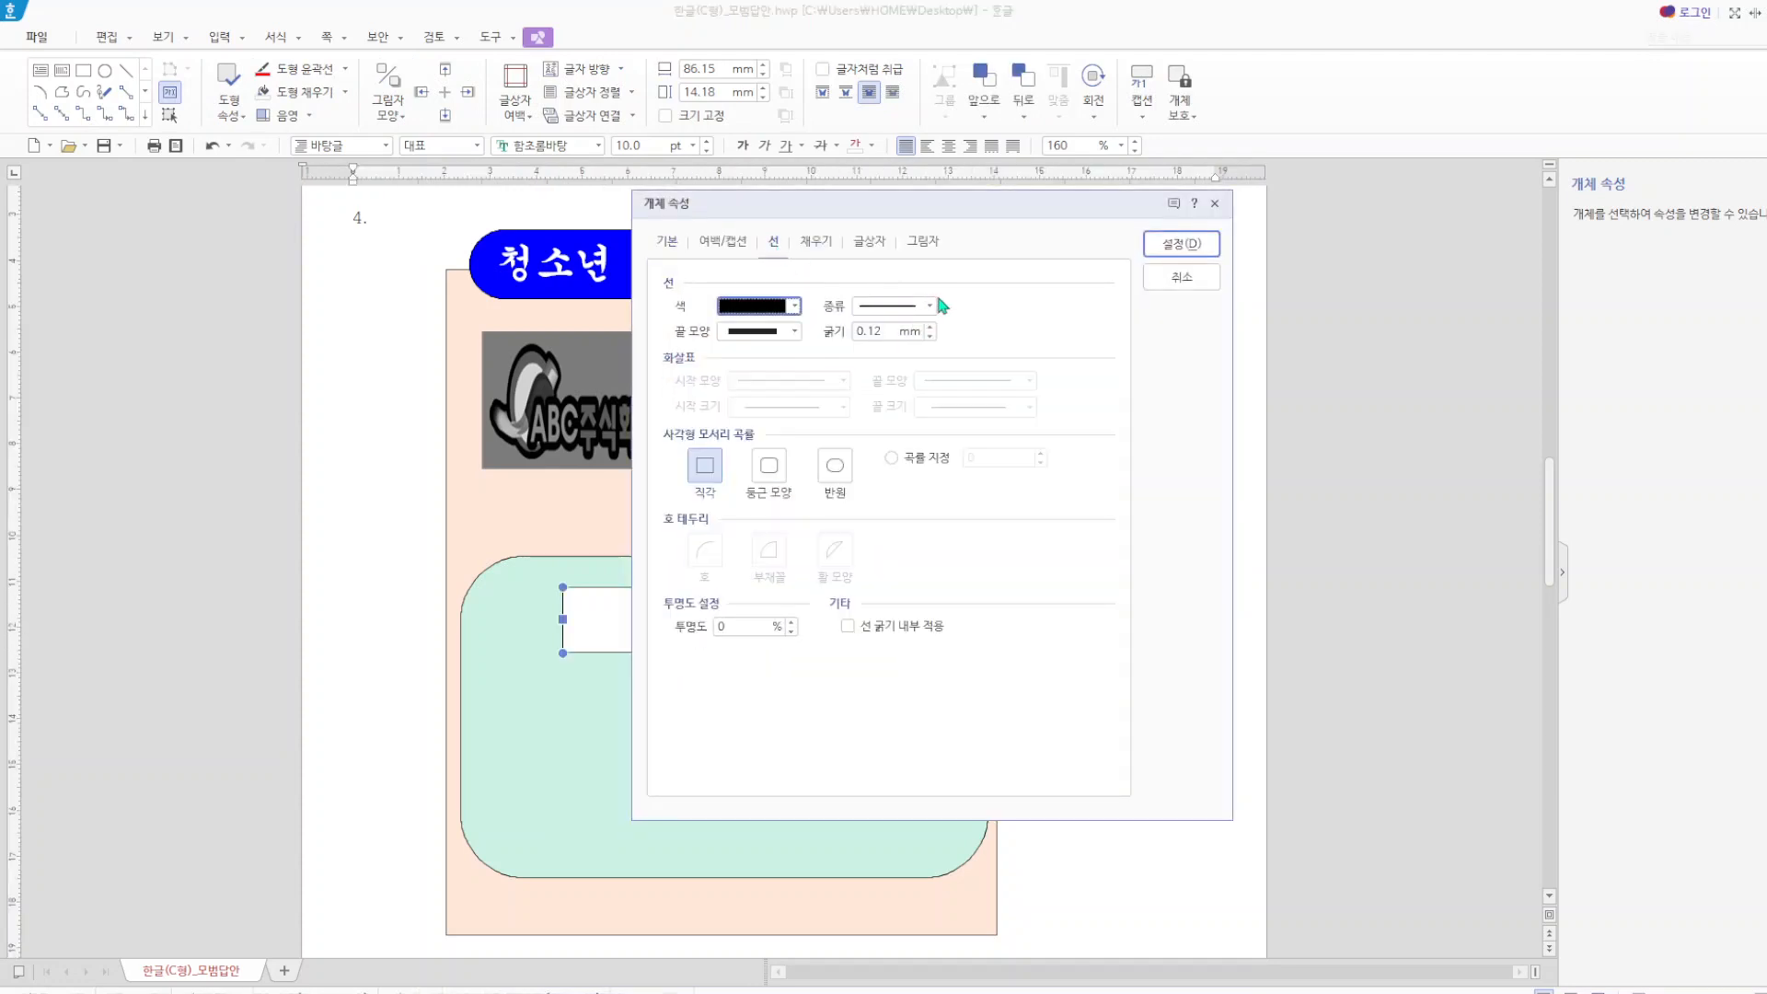
{"action": "left_click", "coordinate": [930, 306]}
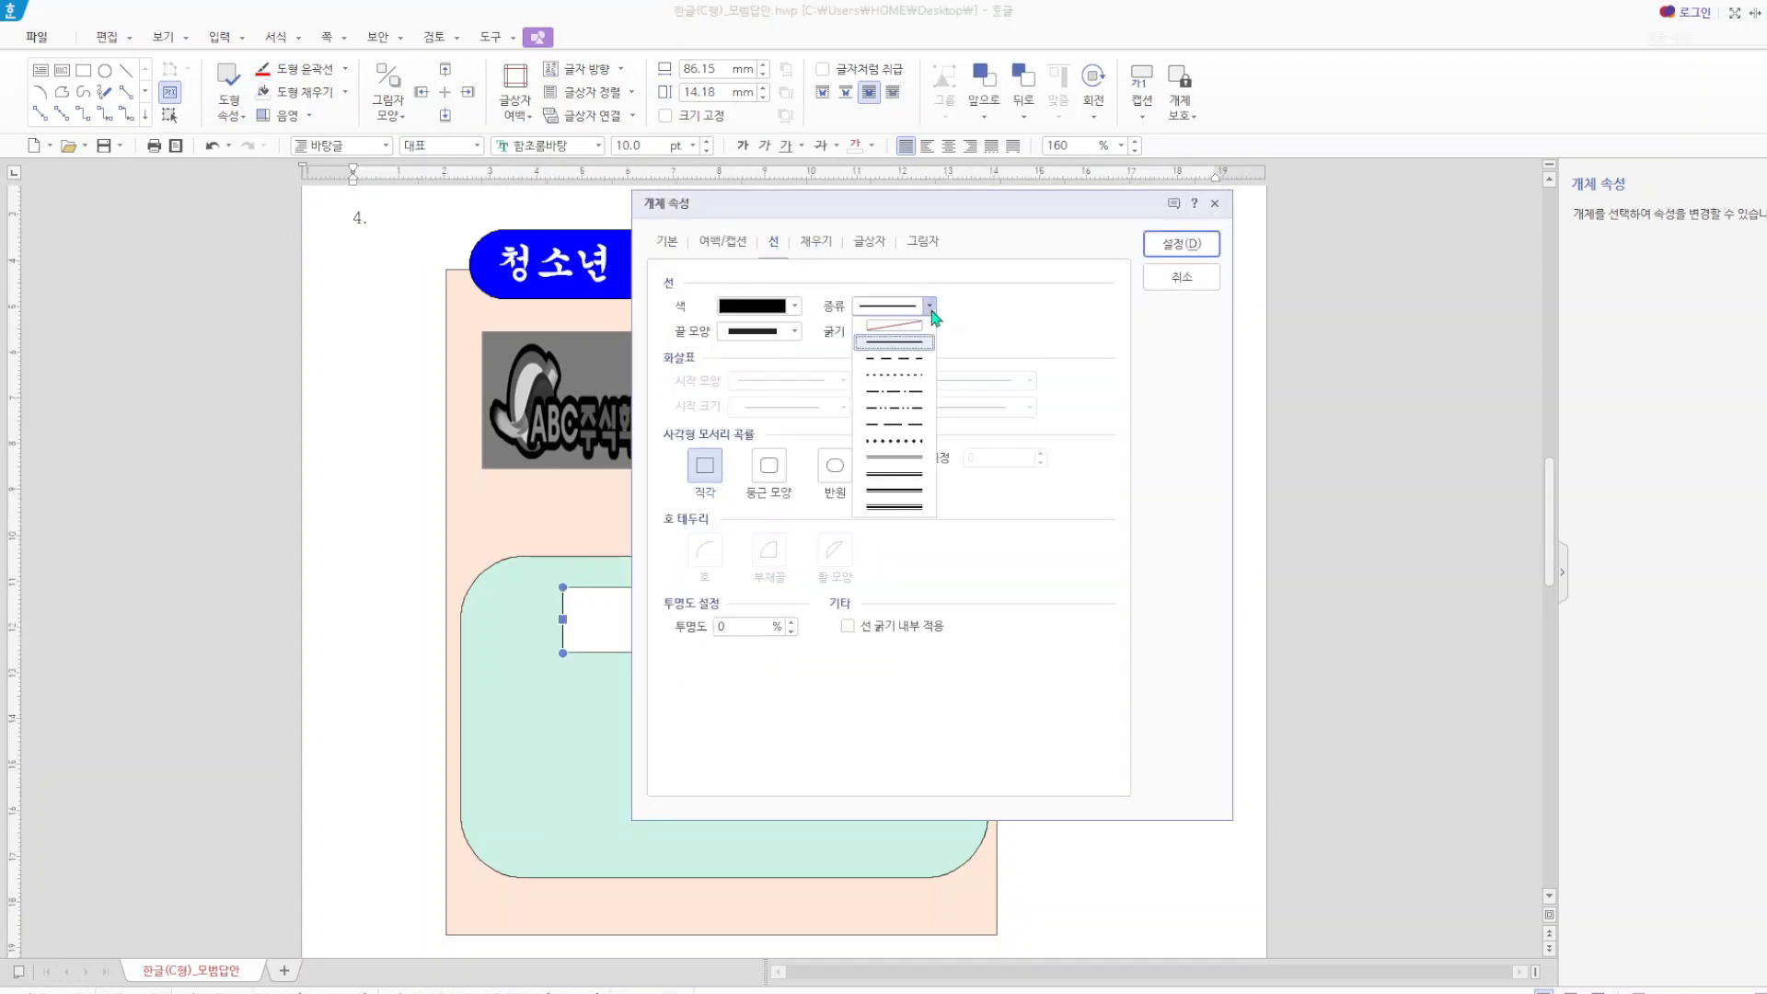
{"action": "left_click", "coordinate": [907, 359]}
{"action": "left_click", "coordinate": [816, 241]}
{"action": "left_click", "coordinate": [770, 305]}
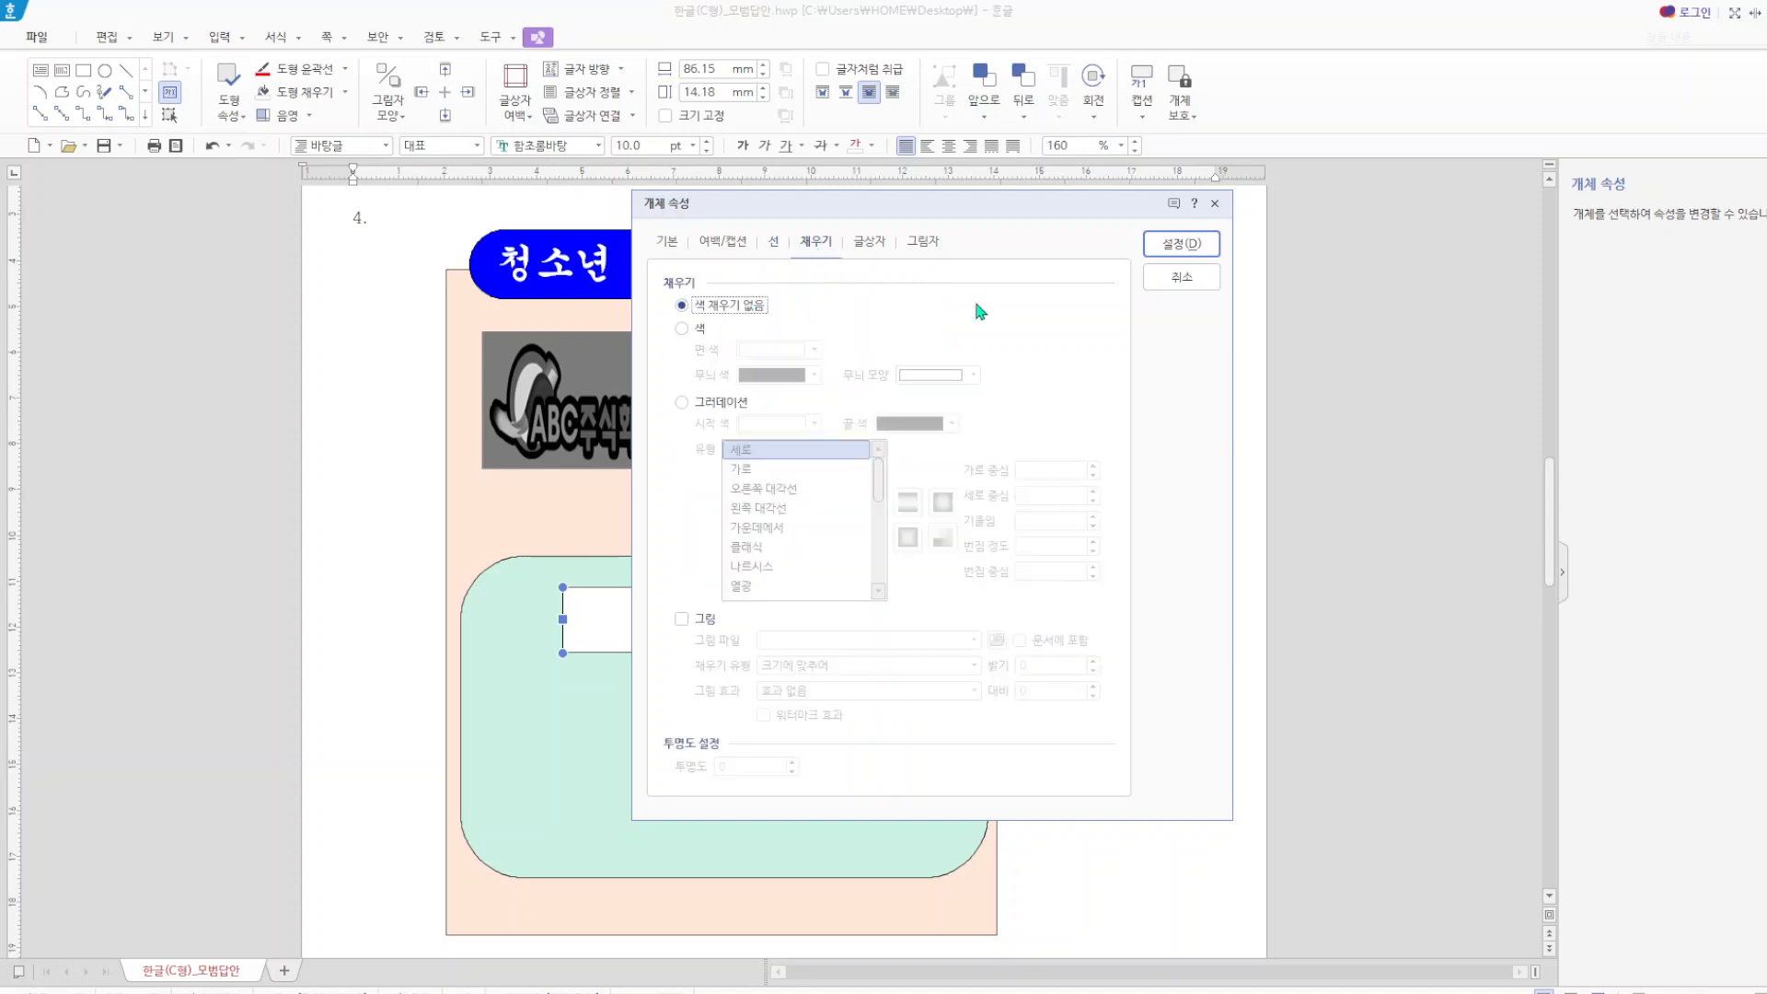
{"action": "left_click", "coordinate": [1178, 250]}
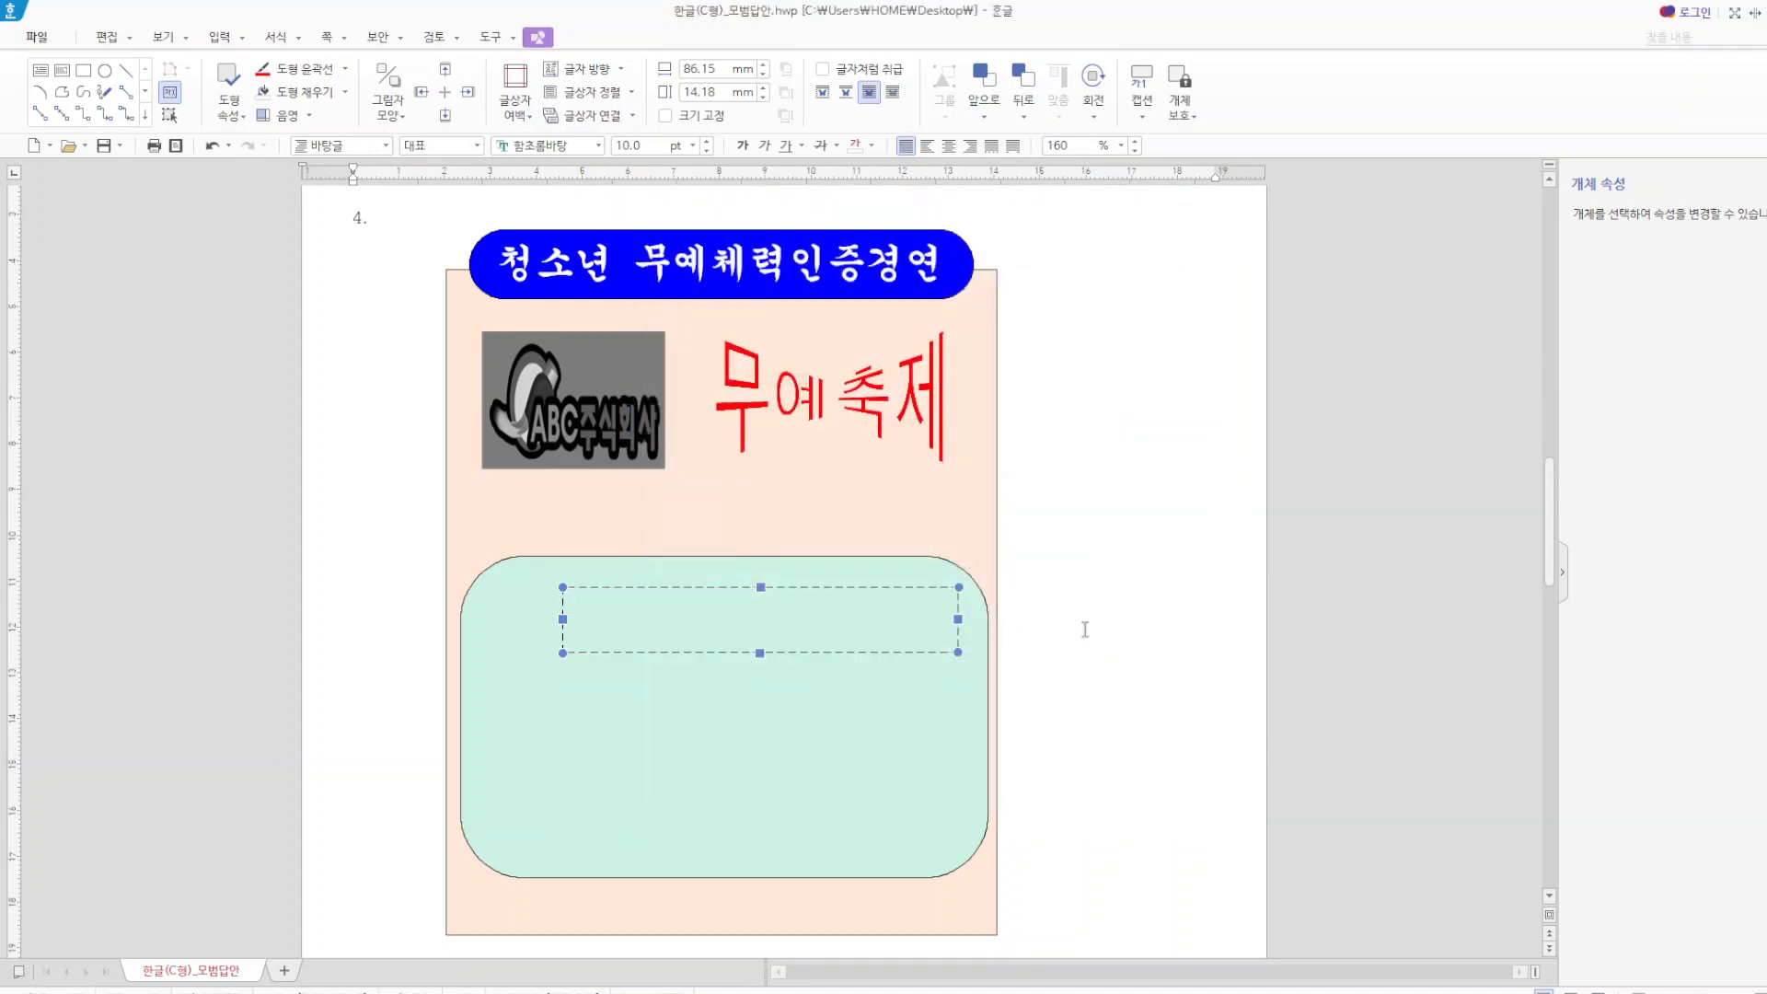
- Enter the text "시상: 지자체장 표창 등" in the dashed text box
{"action": "left_click", "coordinate": [692, 626]}
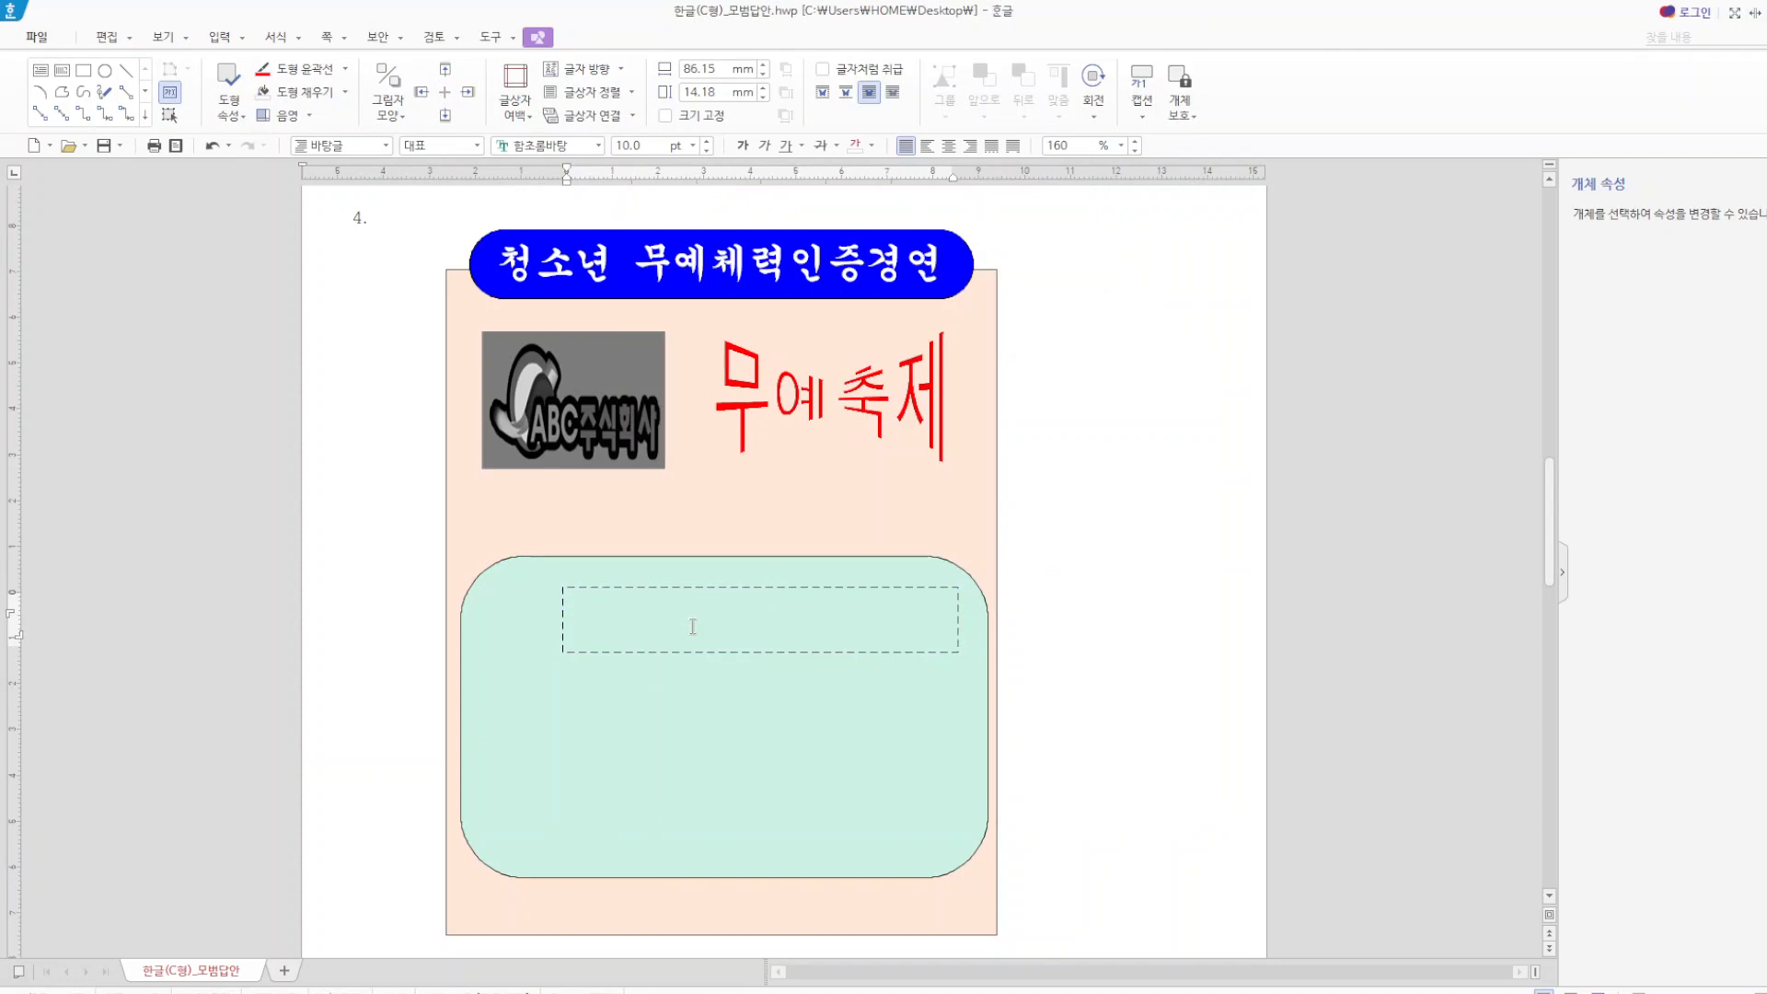
{"action": "type", "text": "시사"}
{"action": "type", "text": ": 지"}
{"action": "type", "text": "자체장 "}
{"action": "type", "text": "표창"}
{"action": "type", "text": " 등"}
- Format the text box's text in the 굴림 font at 18 pt and centre it
{"action": "left_click_drag", "start_coordinate": [739, 621], "coordinate": [521, 597]}
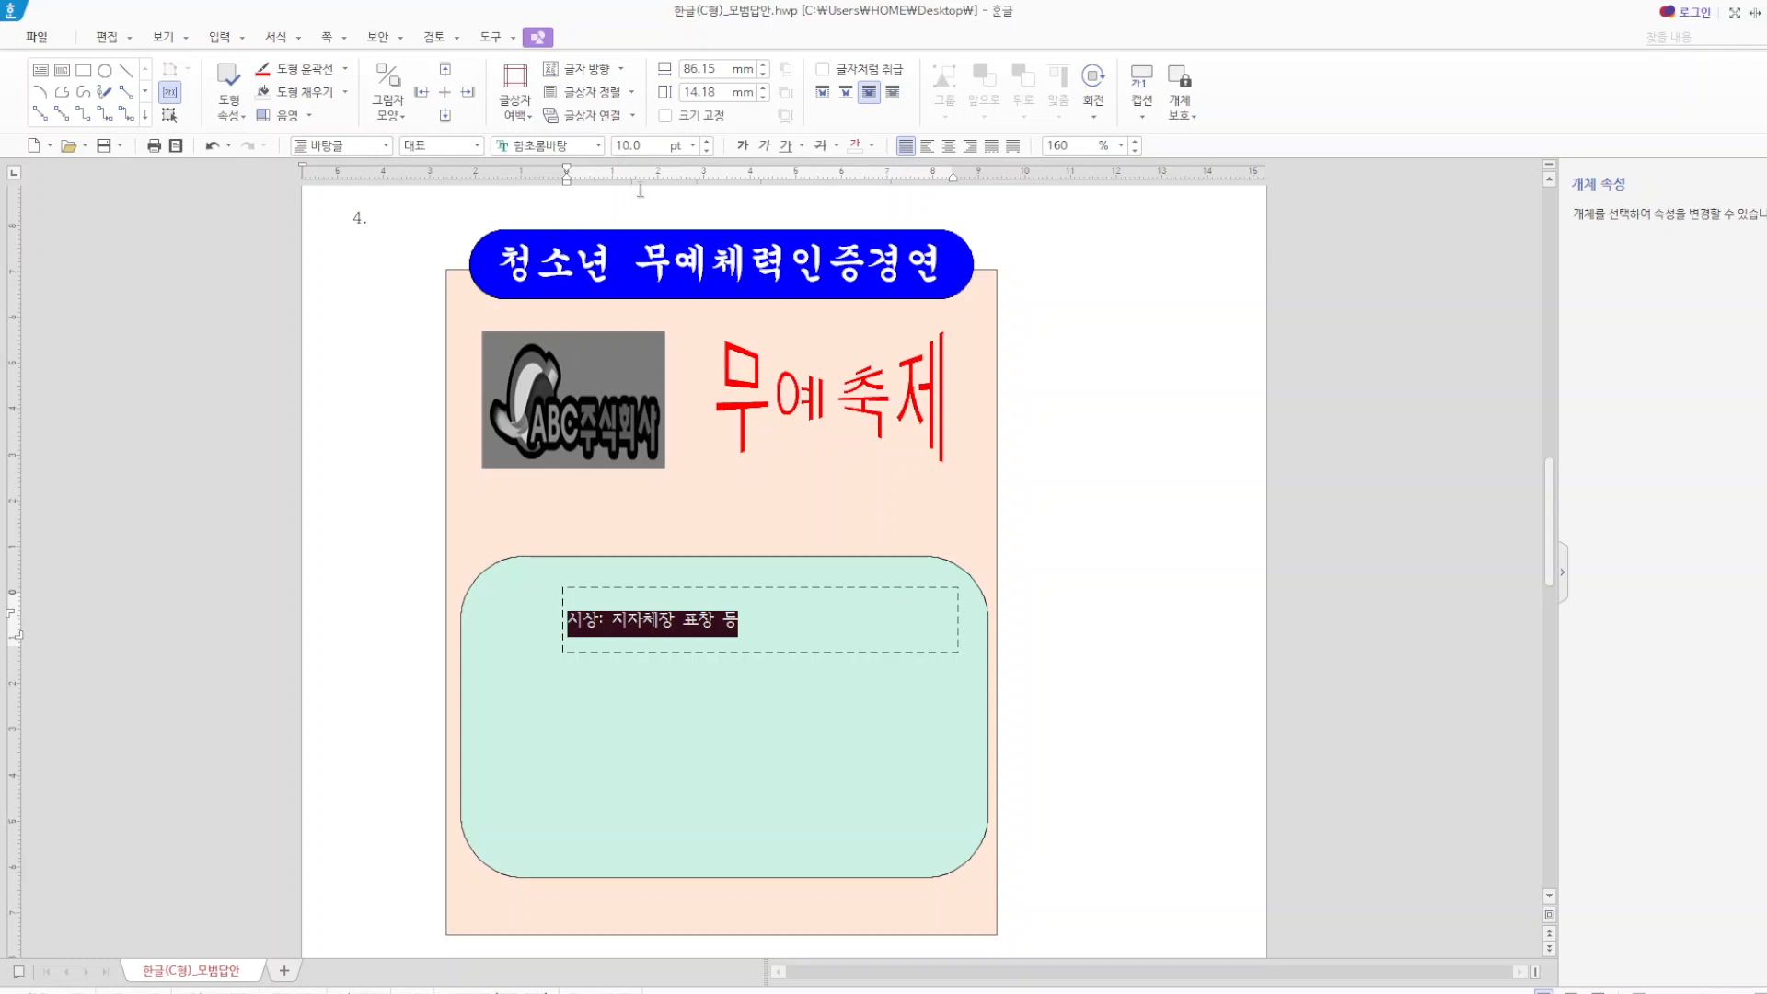
{"action": "left_click", "coordinate": [599, 146]}
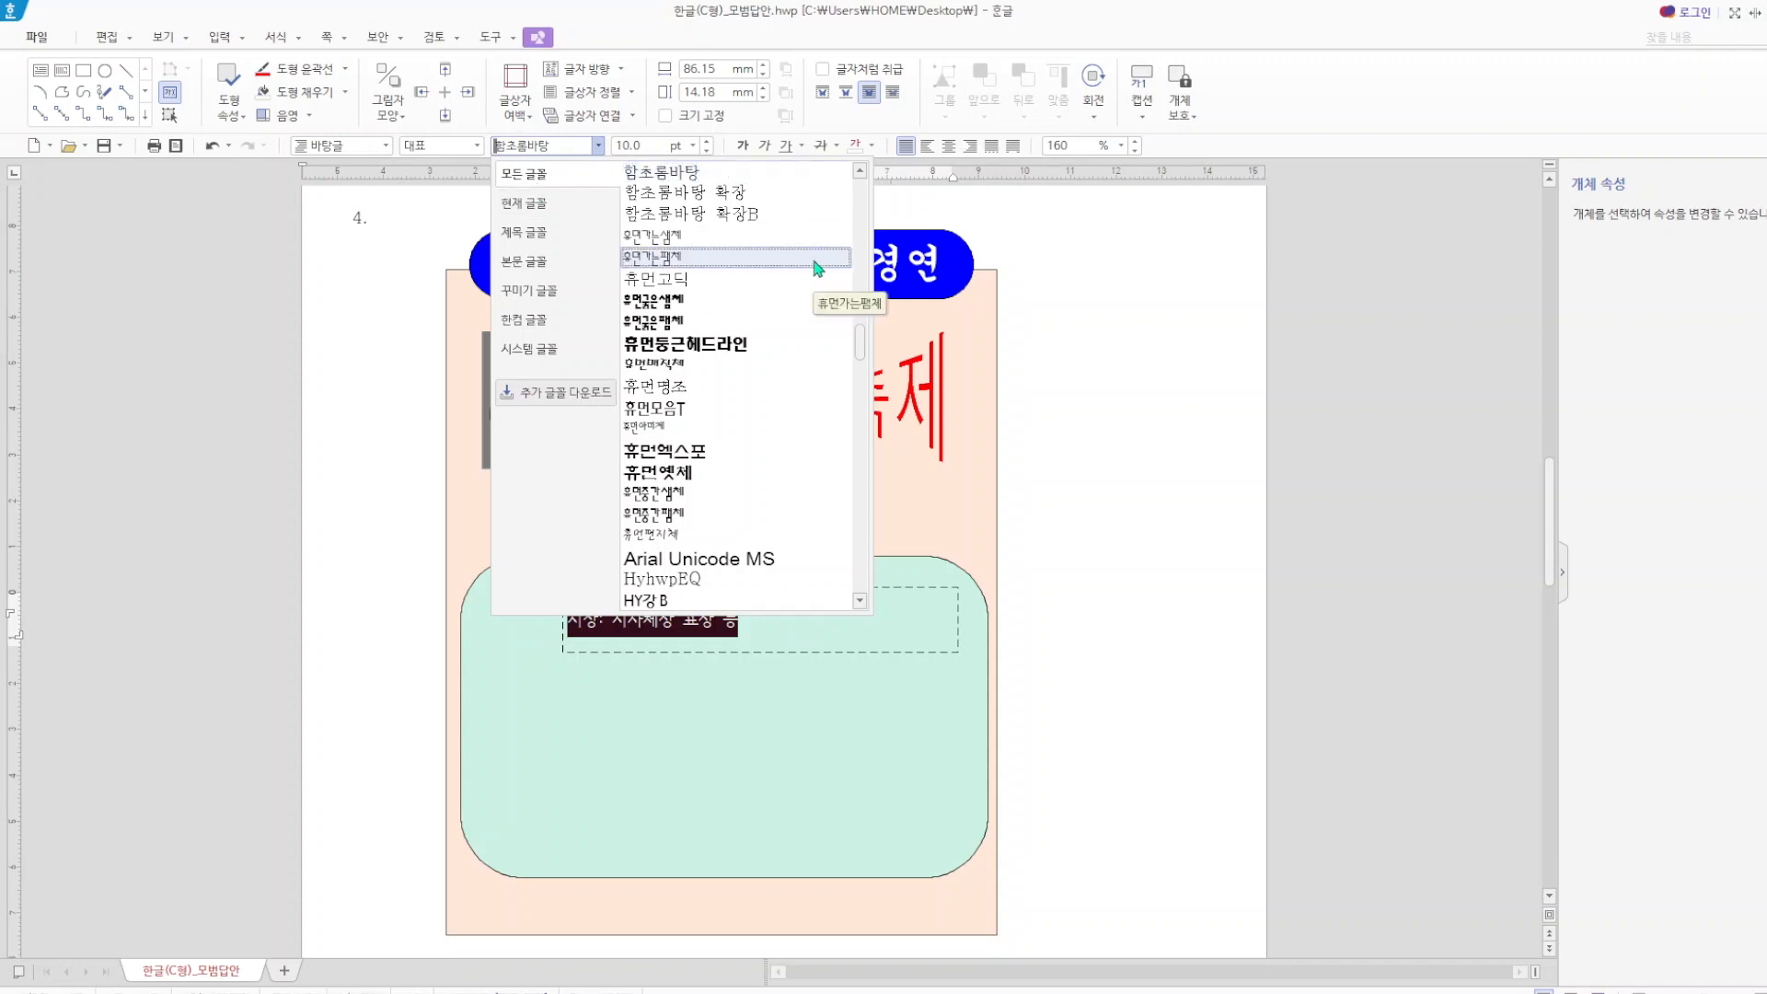
{"action": "left_click_drag", "start_coordinate": [861, 344], "coordinate": [865, 189]}
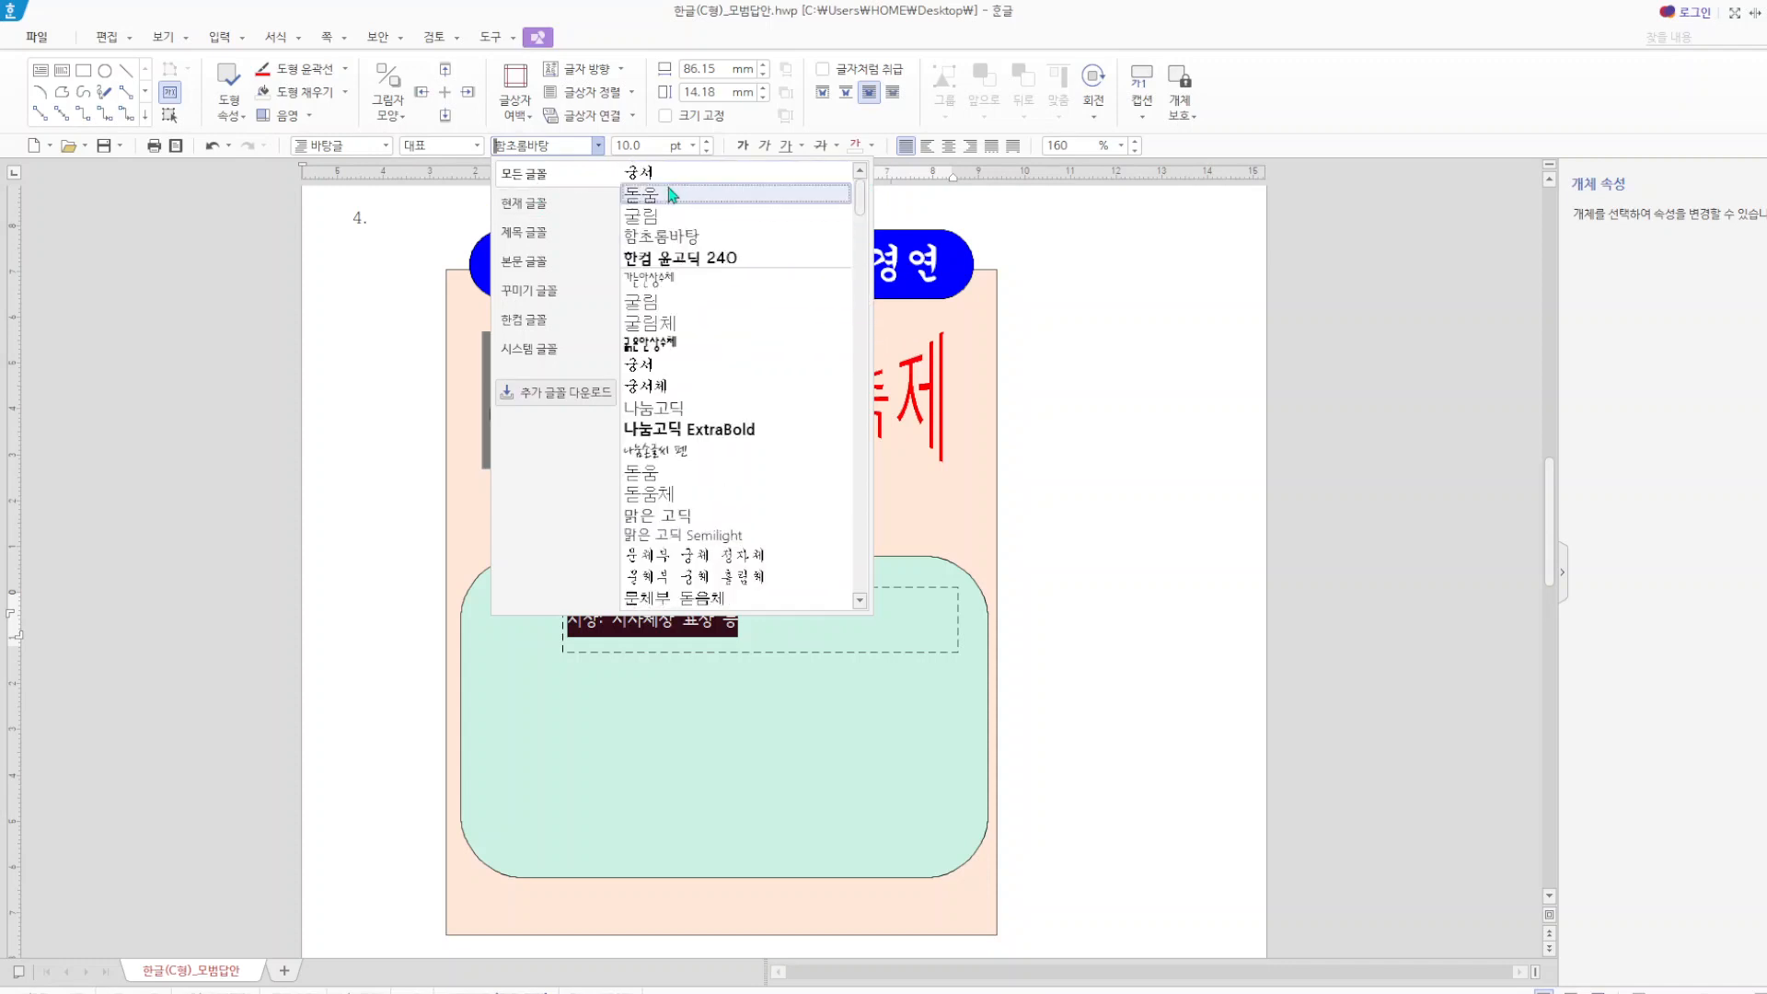
{"action": "left_click", "coordinate": [662, 216]}
{"action": "left_click", "coordinate": [693, 145]}
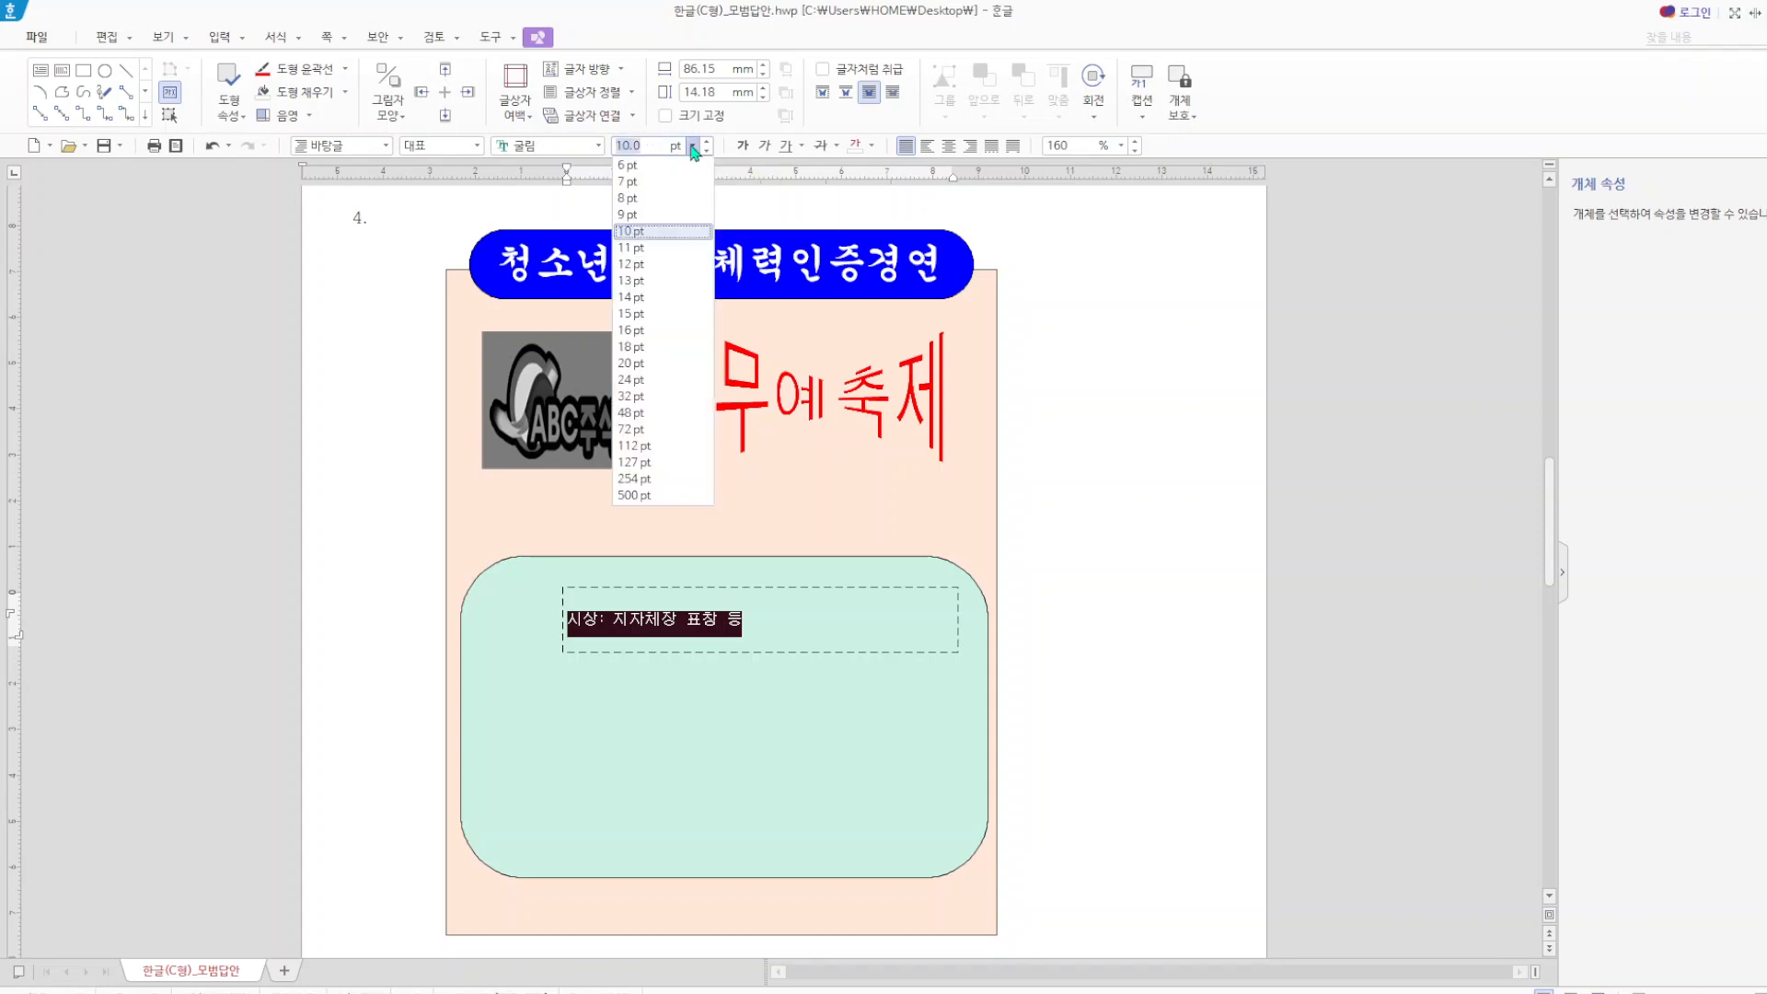
{"action": "left_click", "coordinate": [676, 346]}
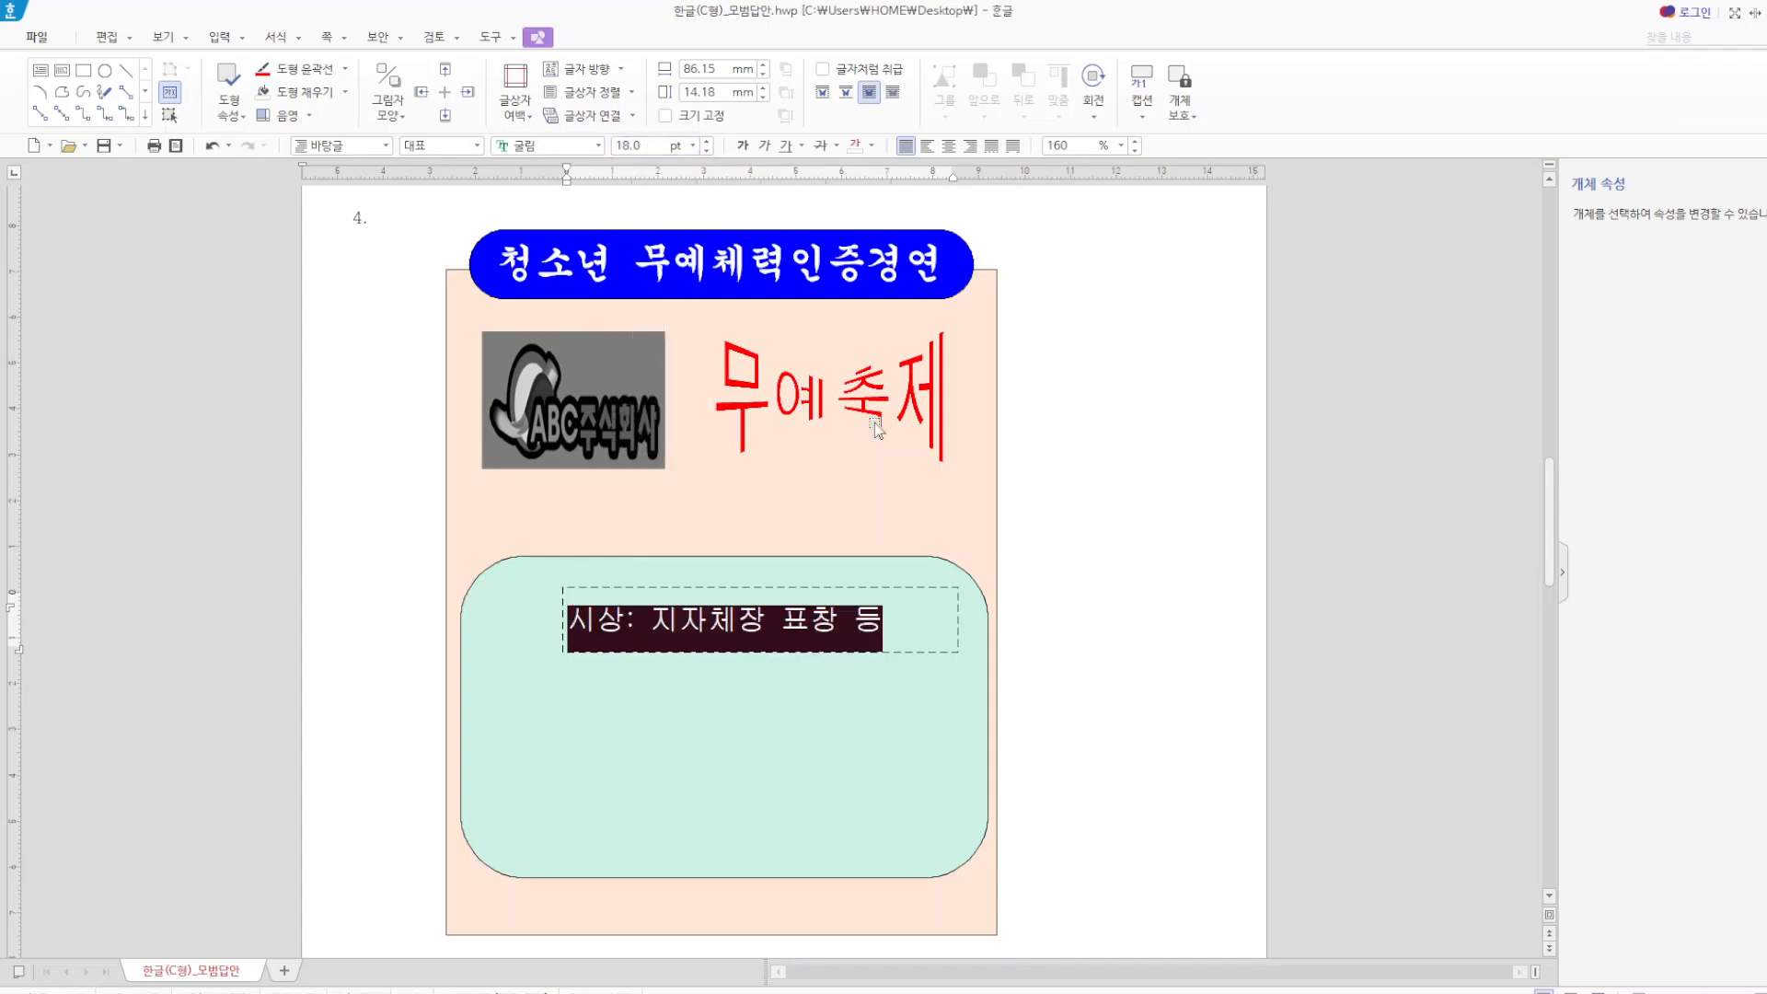
{"action": "left_click", "coordinate": [947, 145]}
{"action": "left_click", "coordinate": [976, 552]}
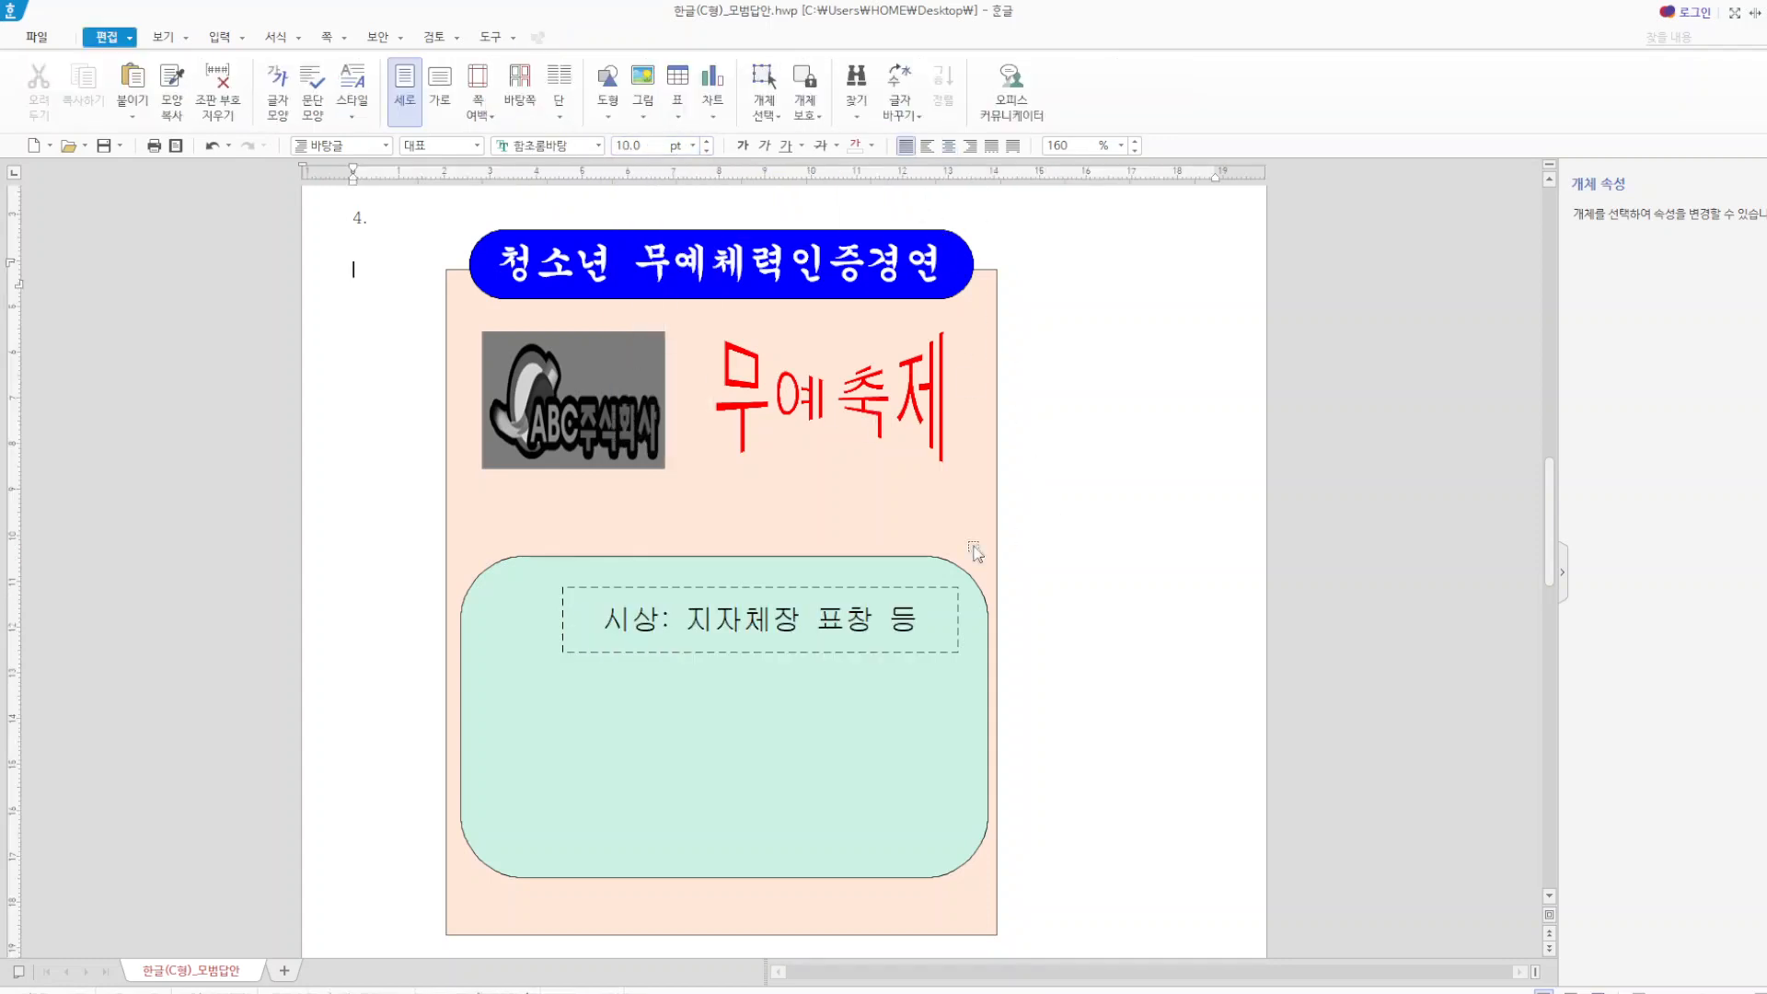
- Copy the text box twice straight down inside the mint rectangle and replace the middle copy's text with "기념품: 참가자 전원 증정"
{"action": "left_click", "coordinate": [903, 598]}
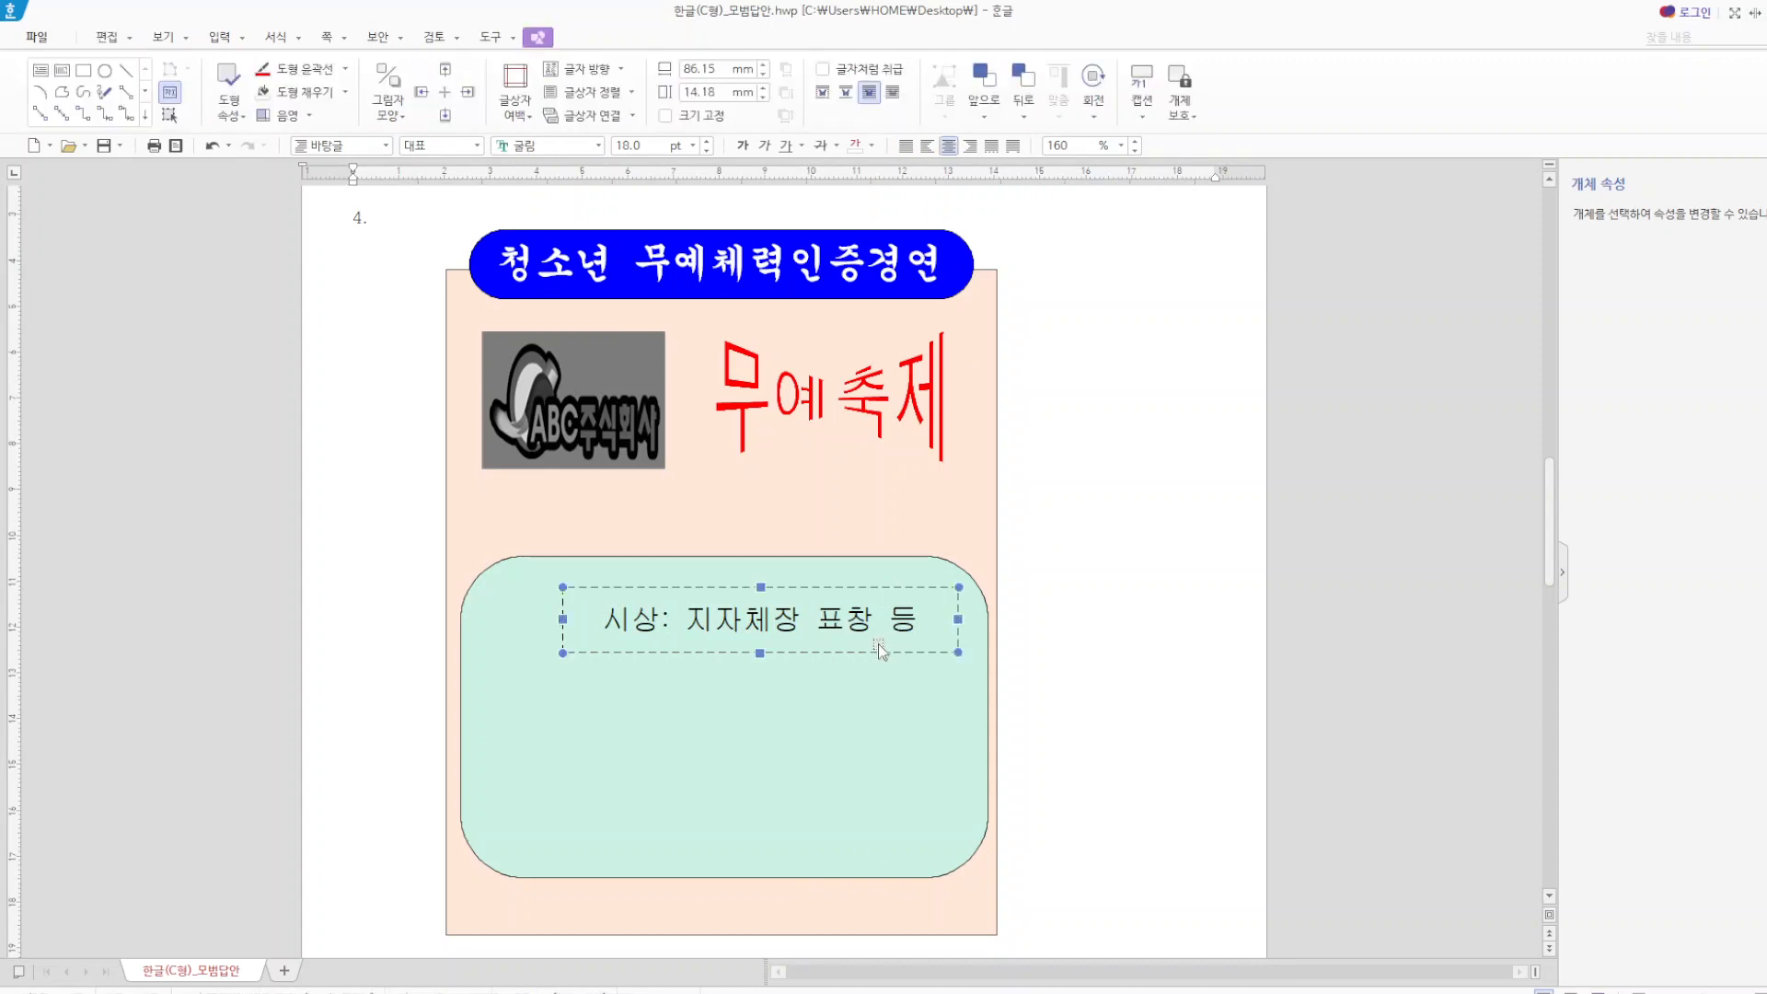
{"action": "left_click_drag", "start_coordinate": [862, 638], "coordinate": [856, 841]}
{"action": "left_click", "coordinate": [918, 712]}
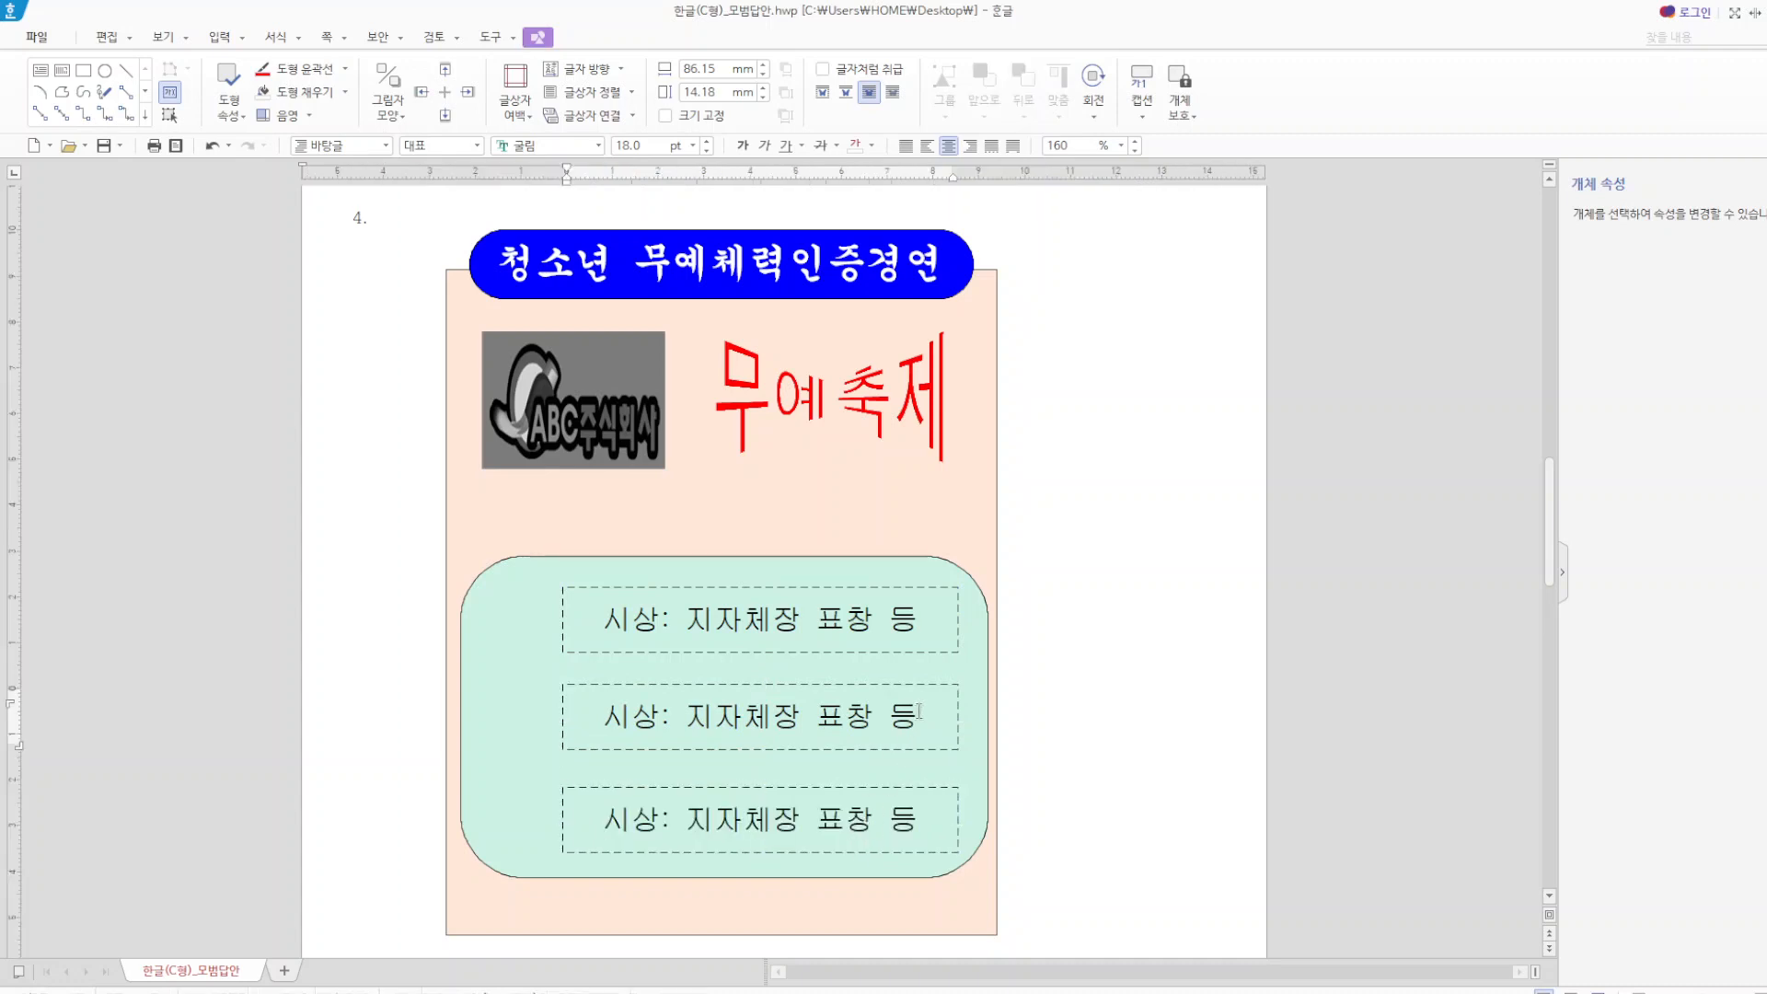
{"action": "left_click_drag", "start_coordinate": [918, 711], "coordinate": [603, 710]}
{"action": "type", "text": "긴"}
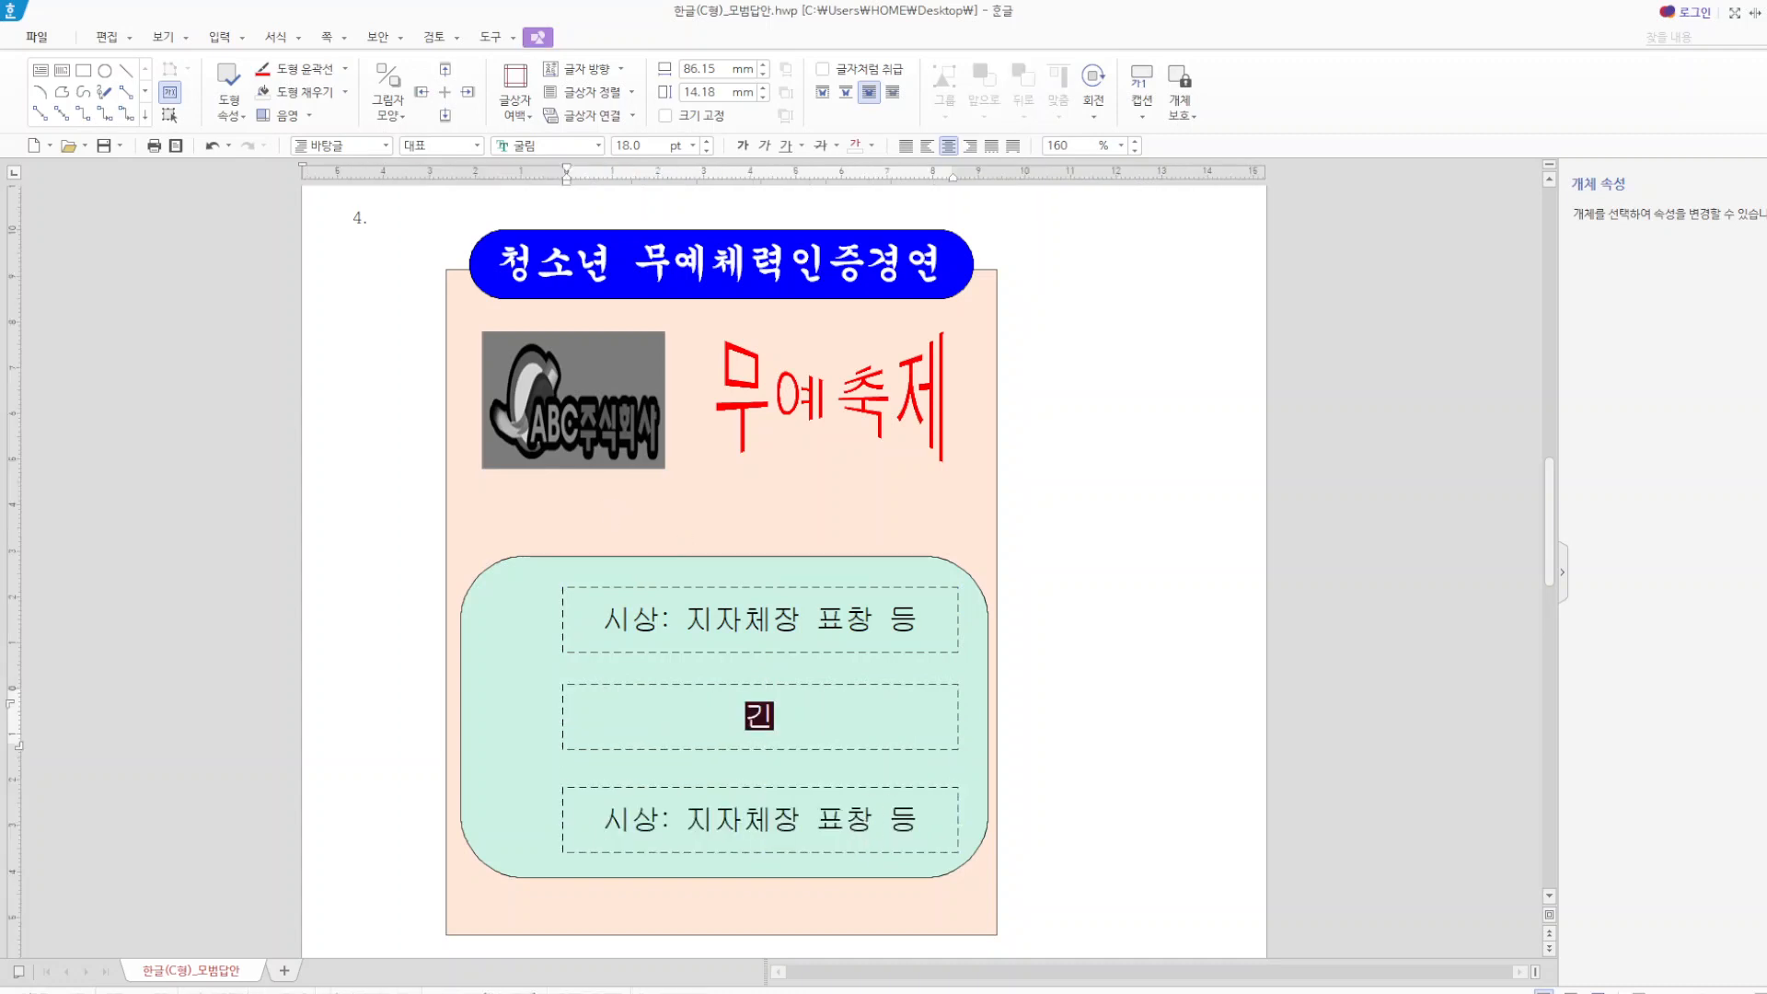
{"action": "type", "text": "념품"}
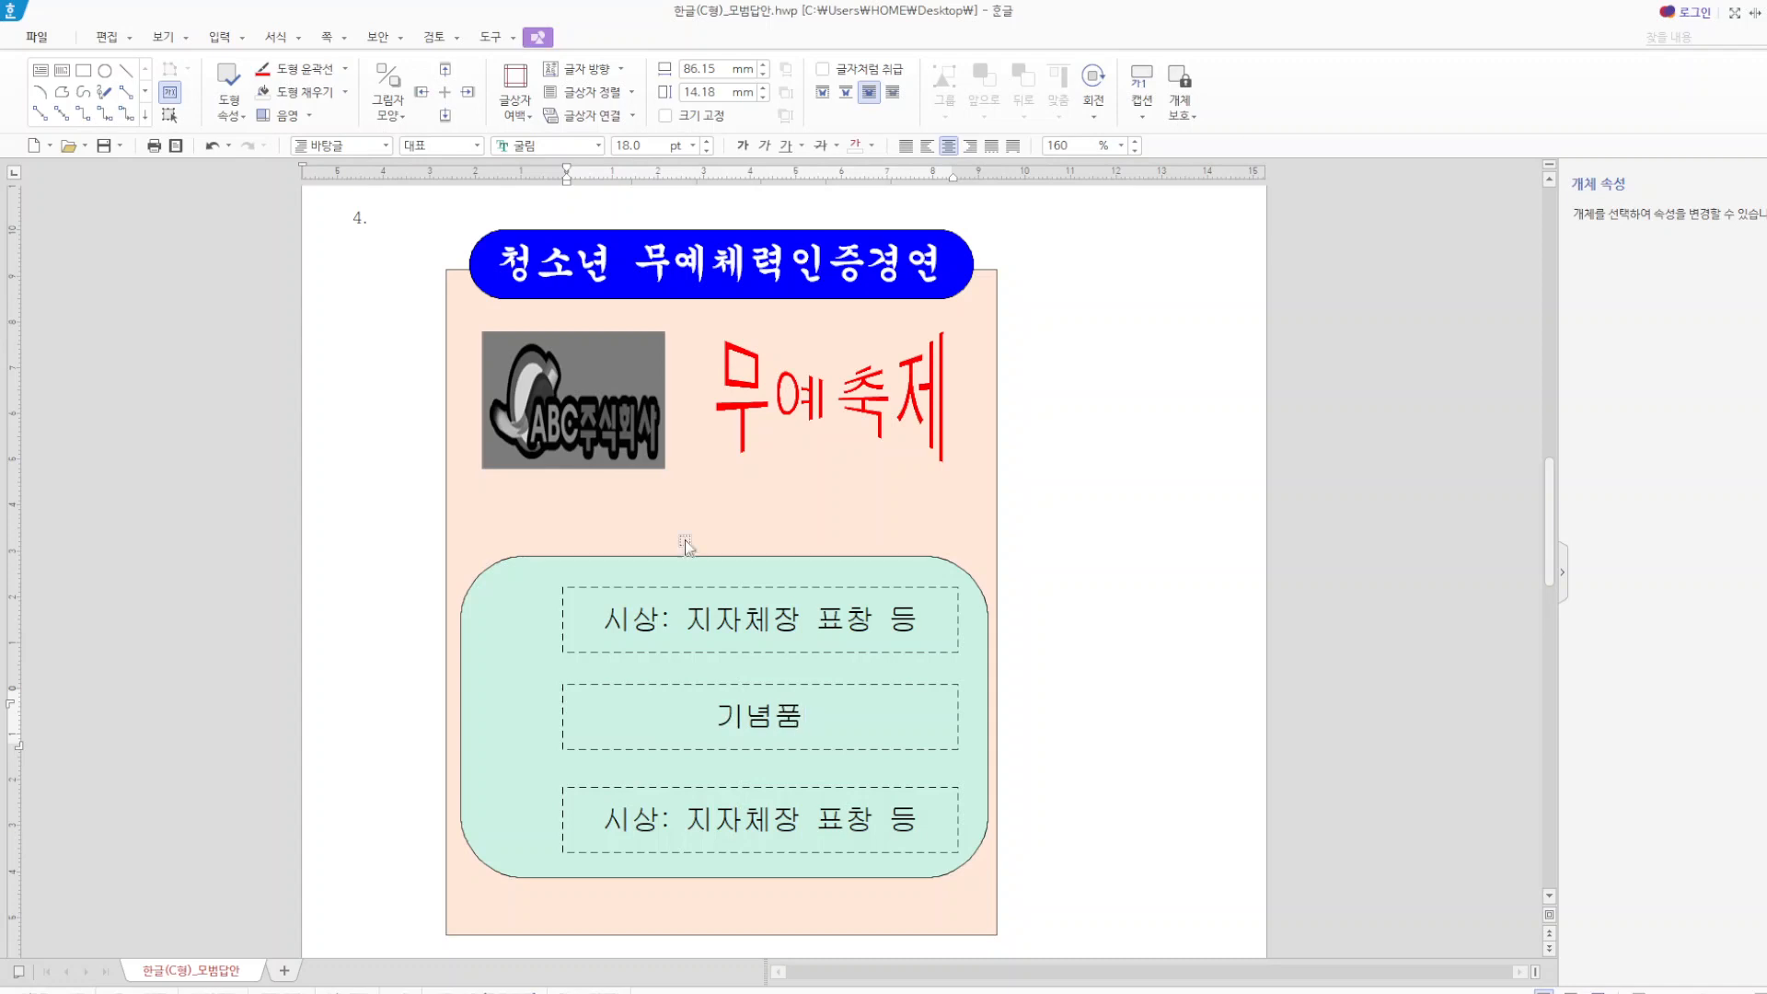
{"action": "type", "text": ": 참가자 저"}
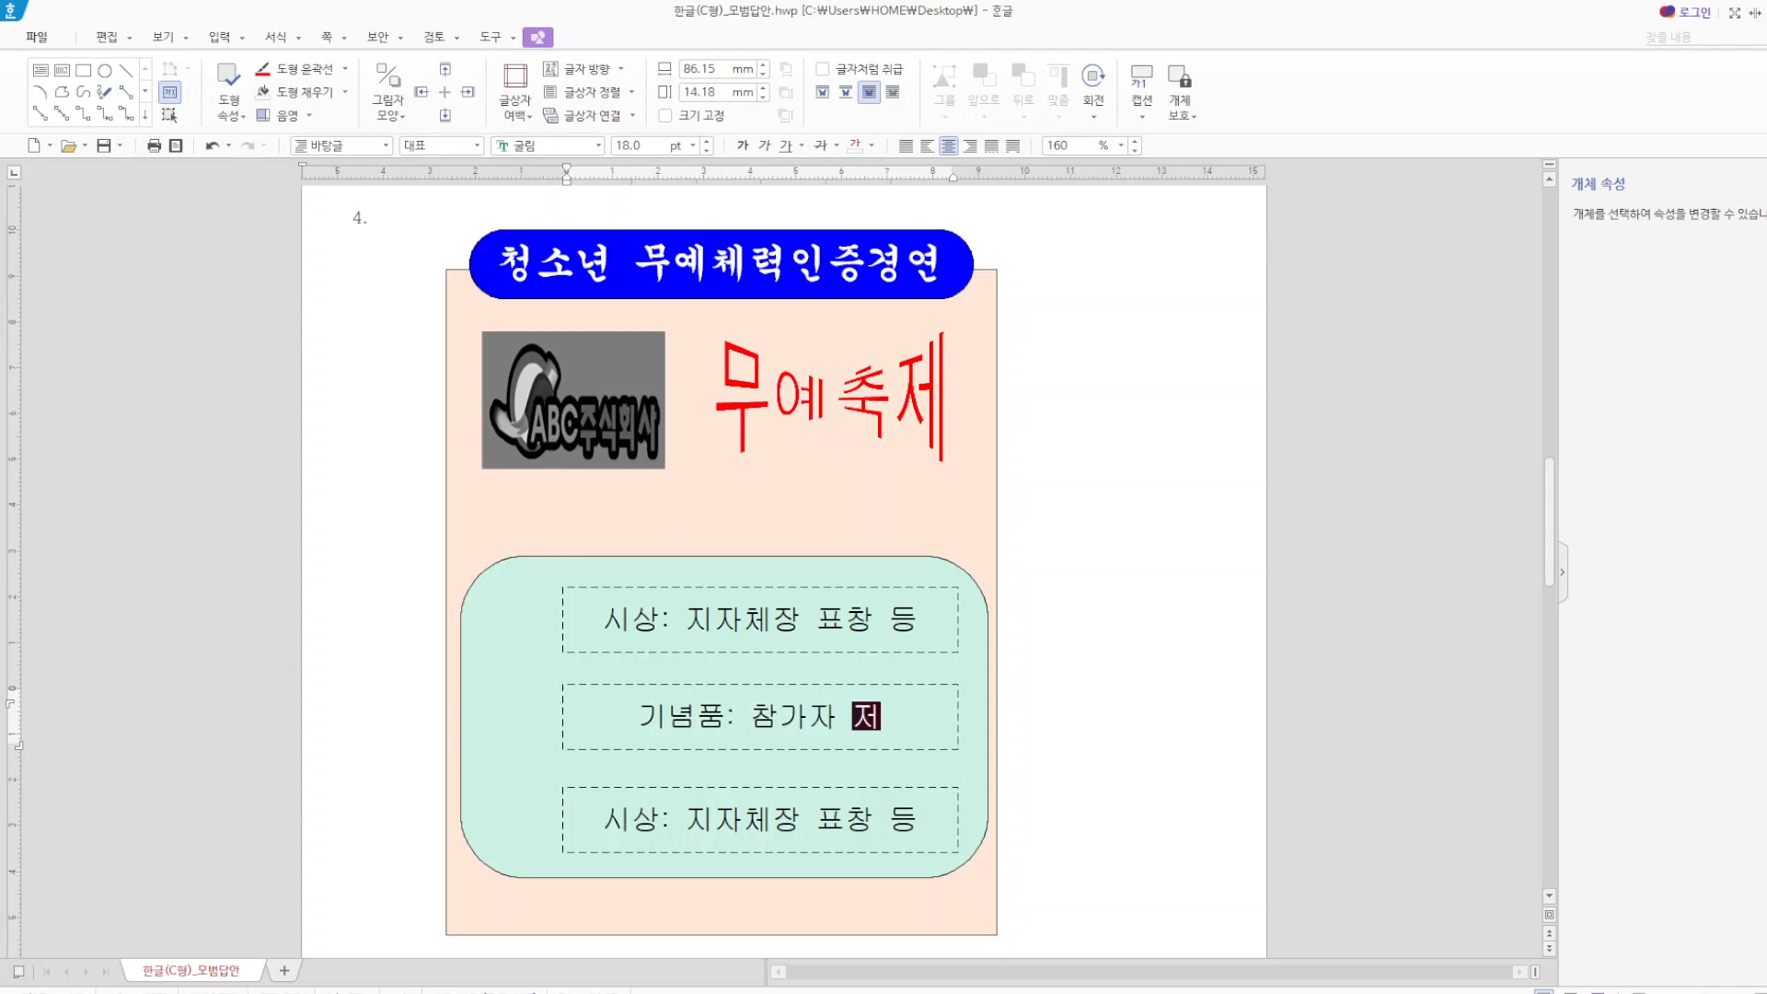
{"action": "type", "text": "전원 증정"}
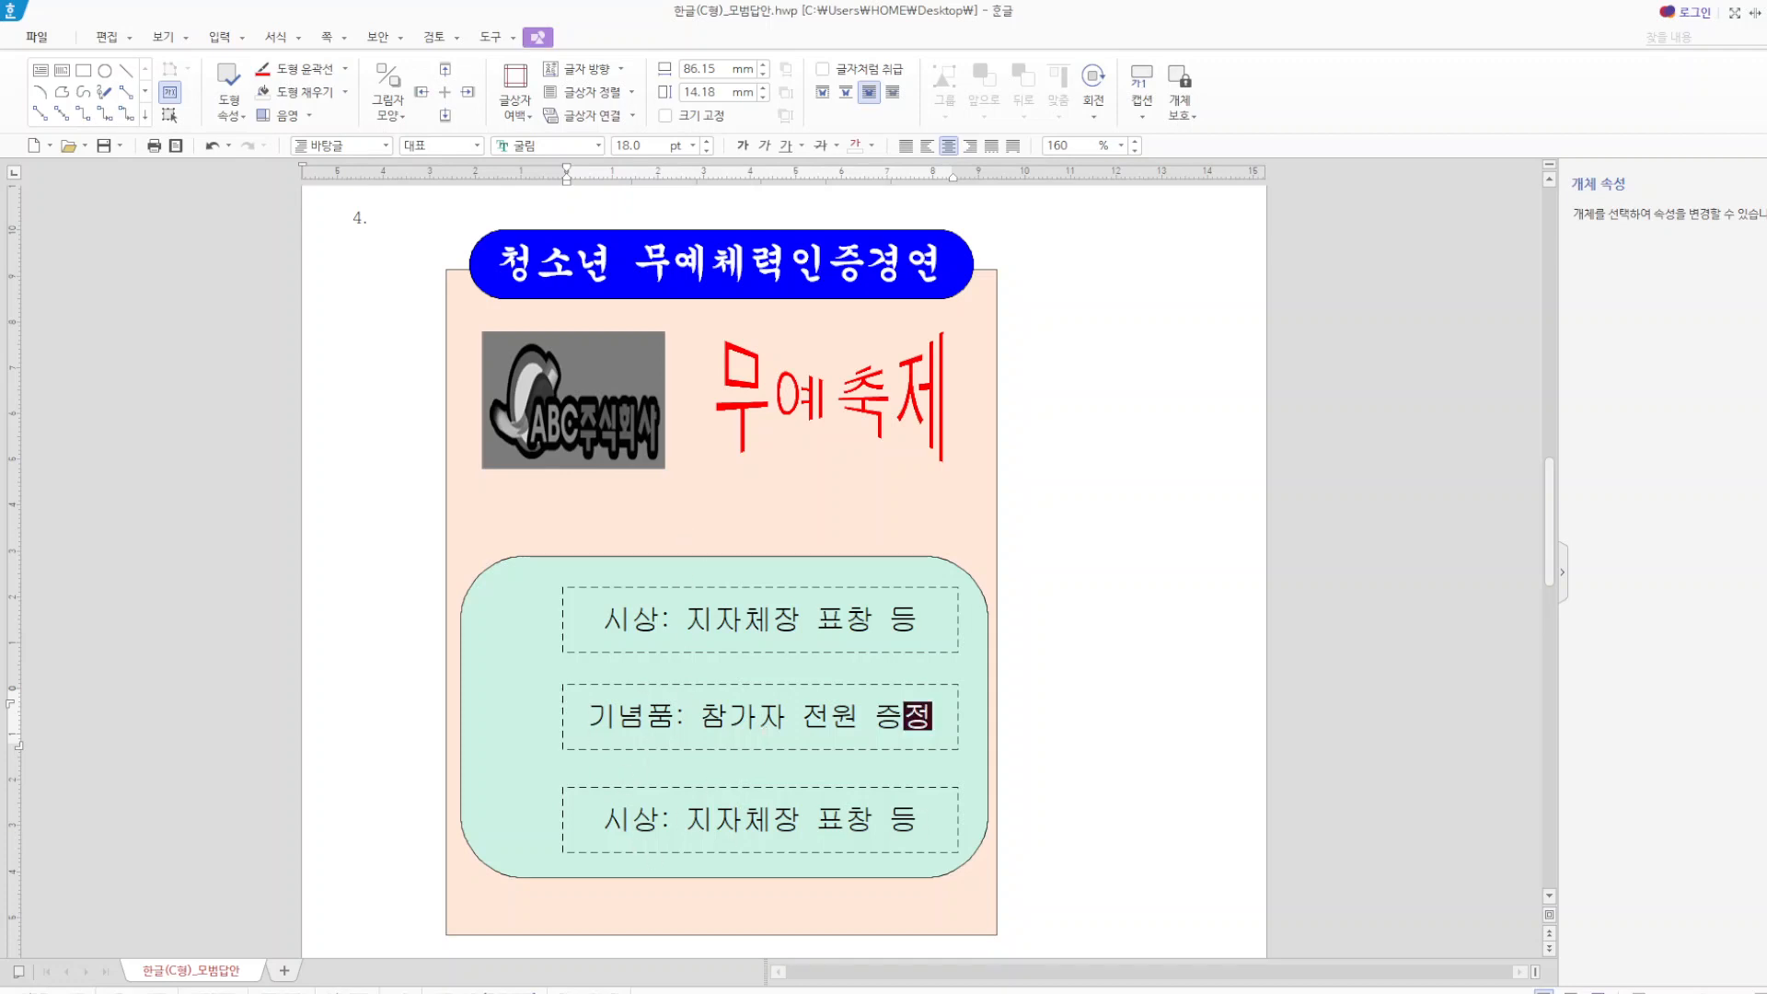
- Replace the text in the lowest text box with "참가 신청: QR코드 스캔"
{"action": "left_click_drag", "start_coordinate": [919, 821], "coordinate": [595, 807]}
{"action": "type", "text": "참가 ㅅ"}
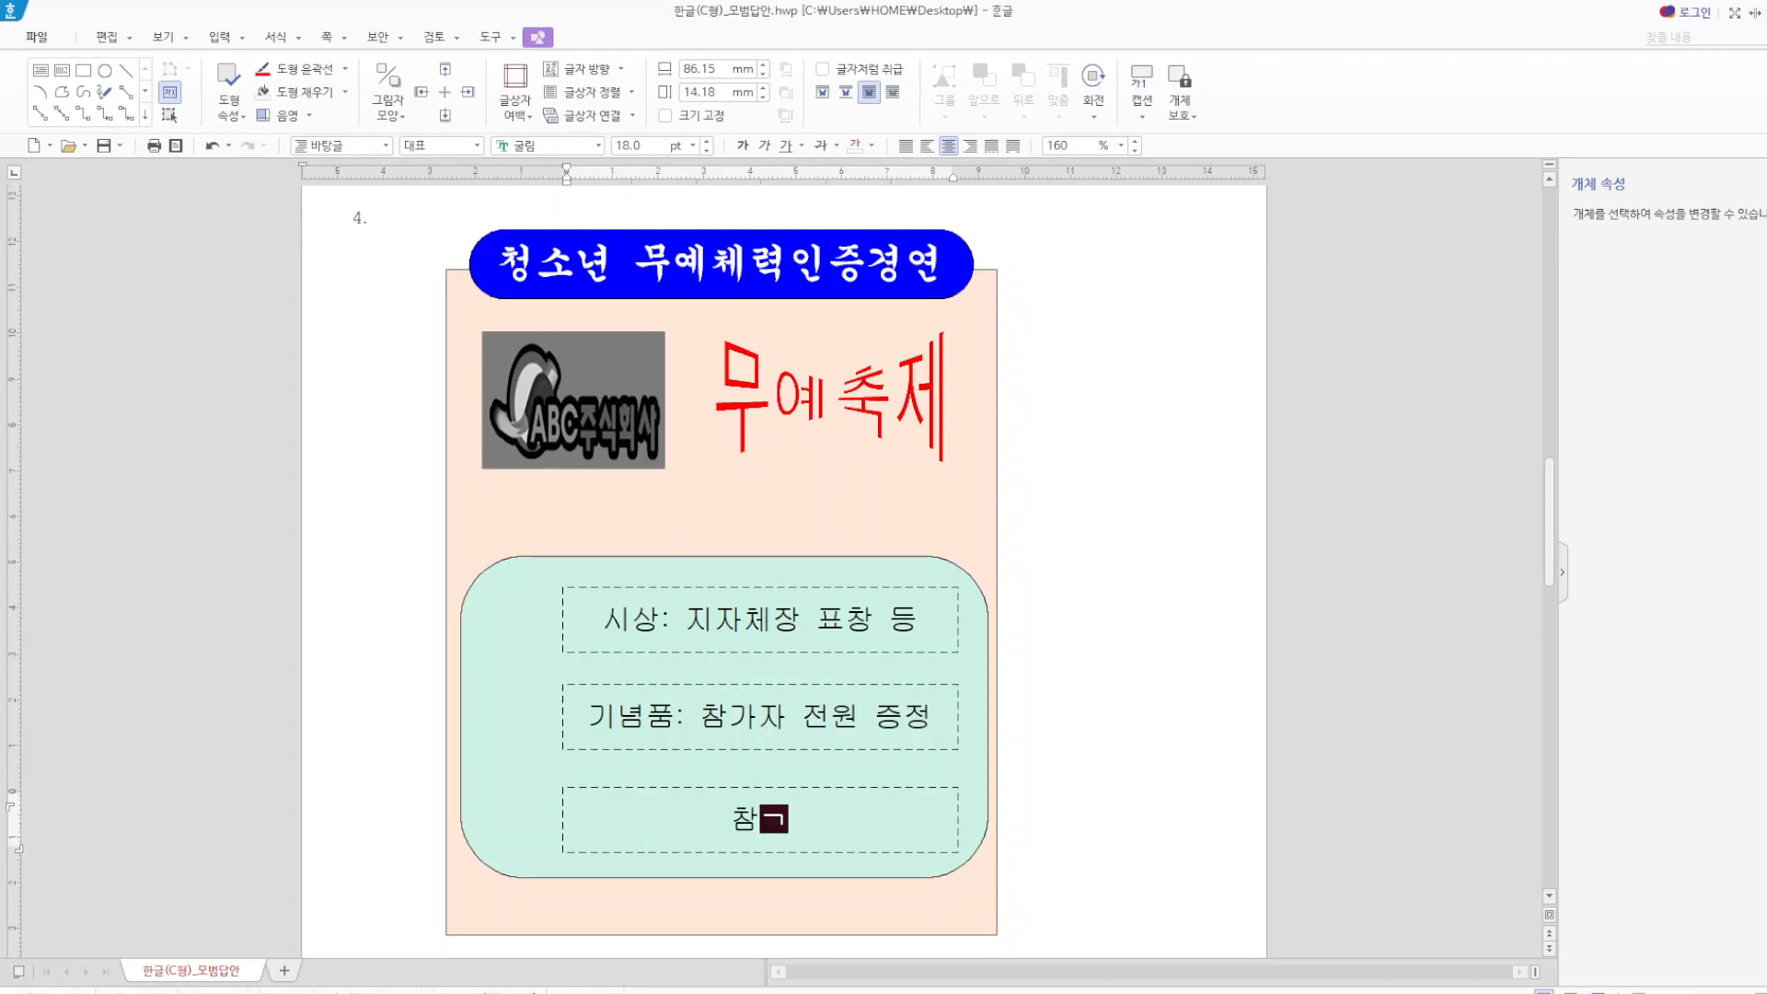
{"action": "type", "text": "청: "}
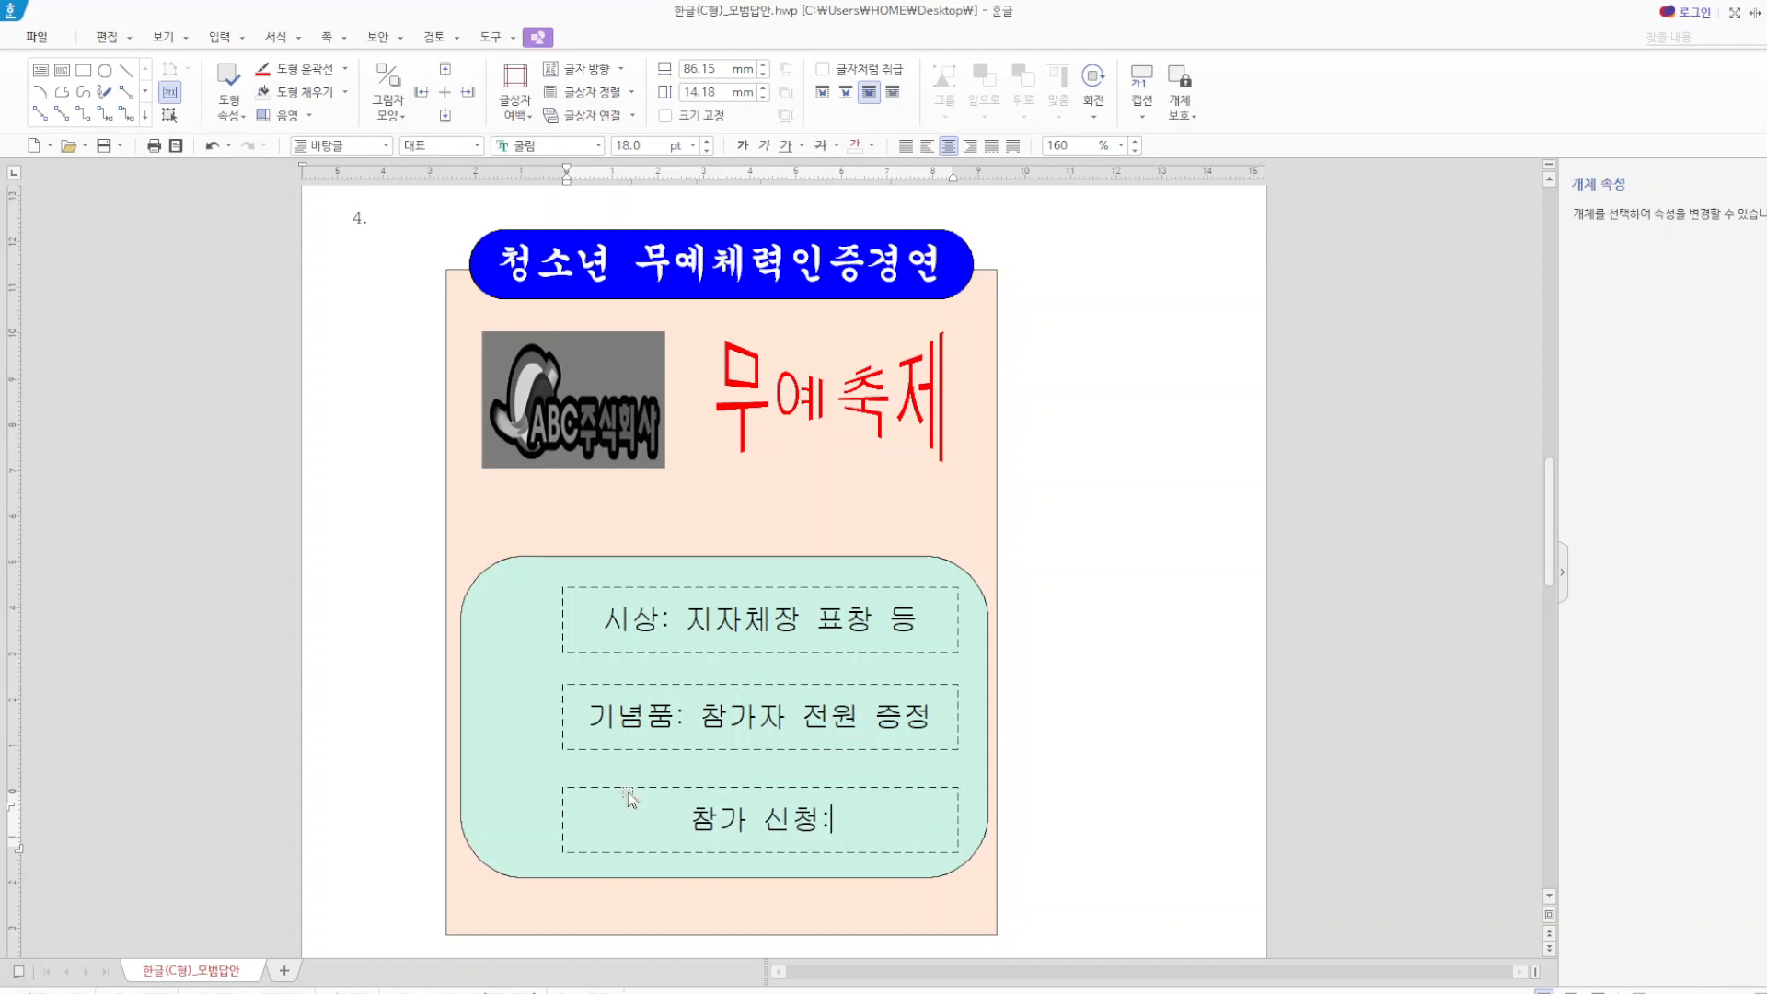
{"action": "type", "text": "QR"}
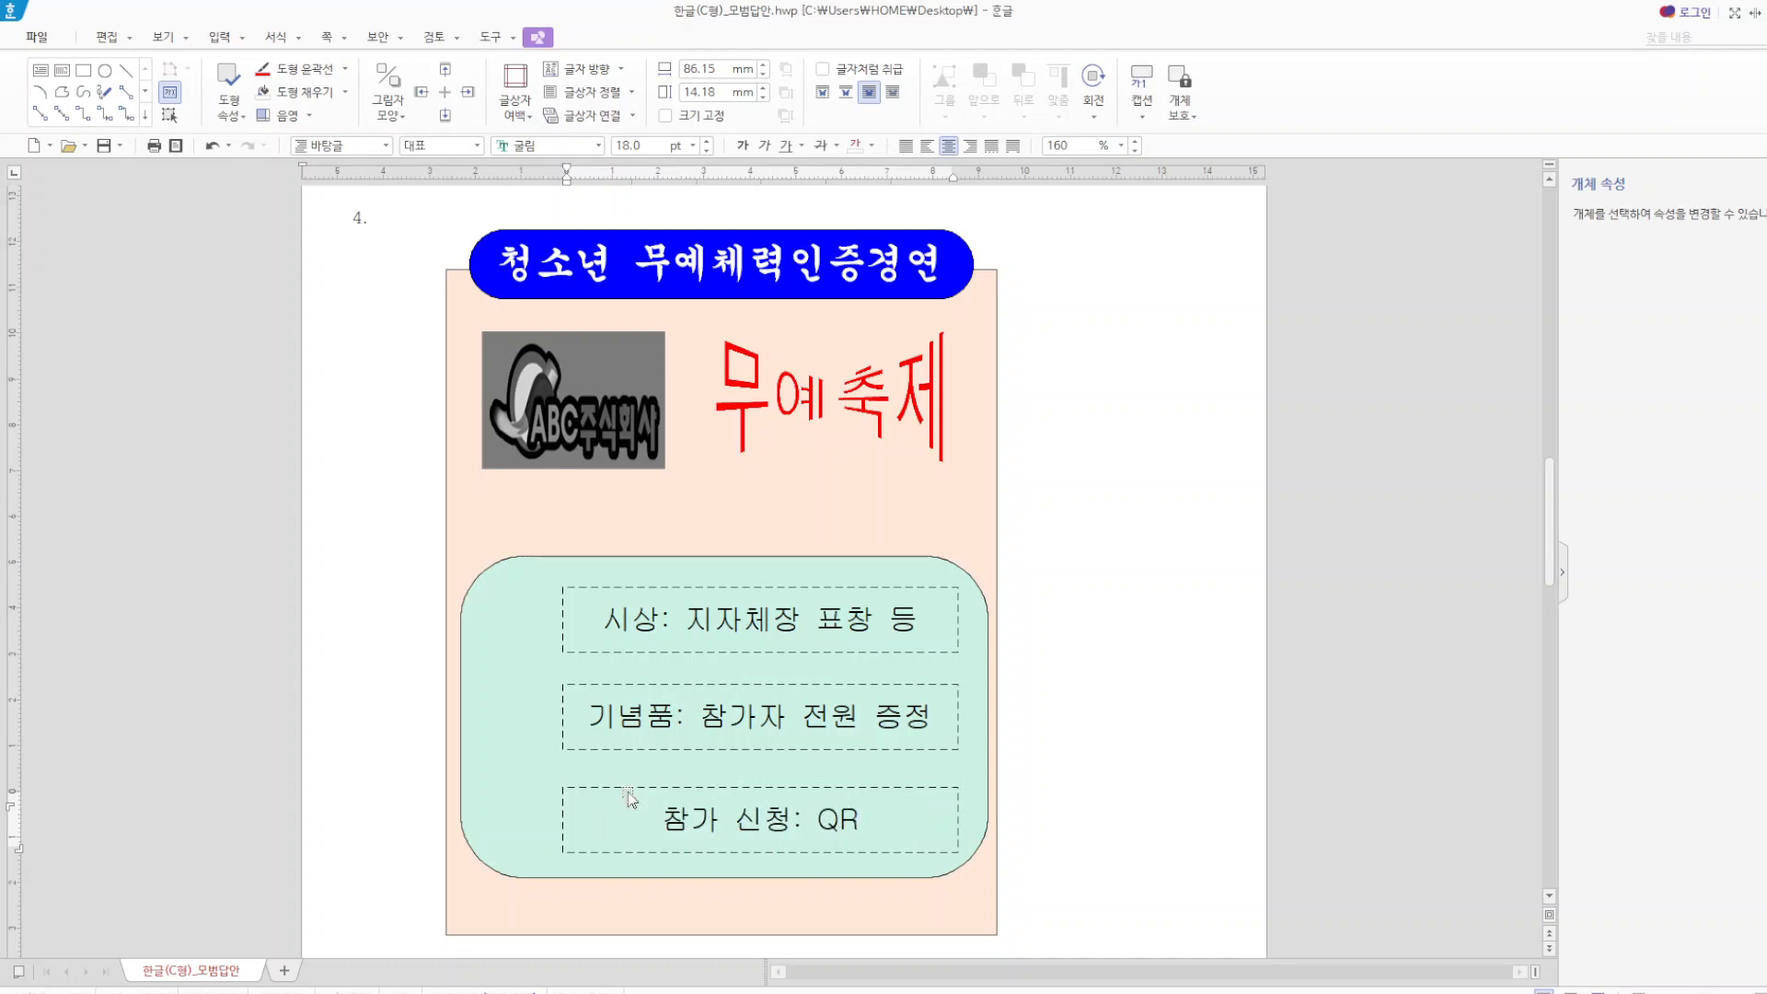
{"action": "type", "text": "코드 스"}
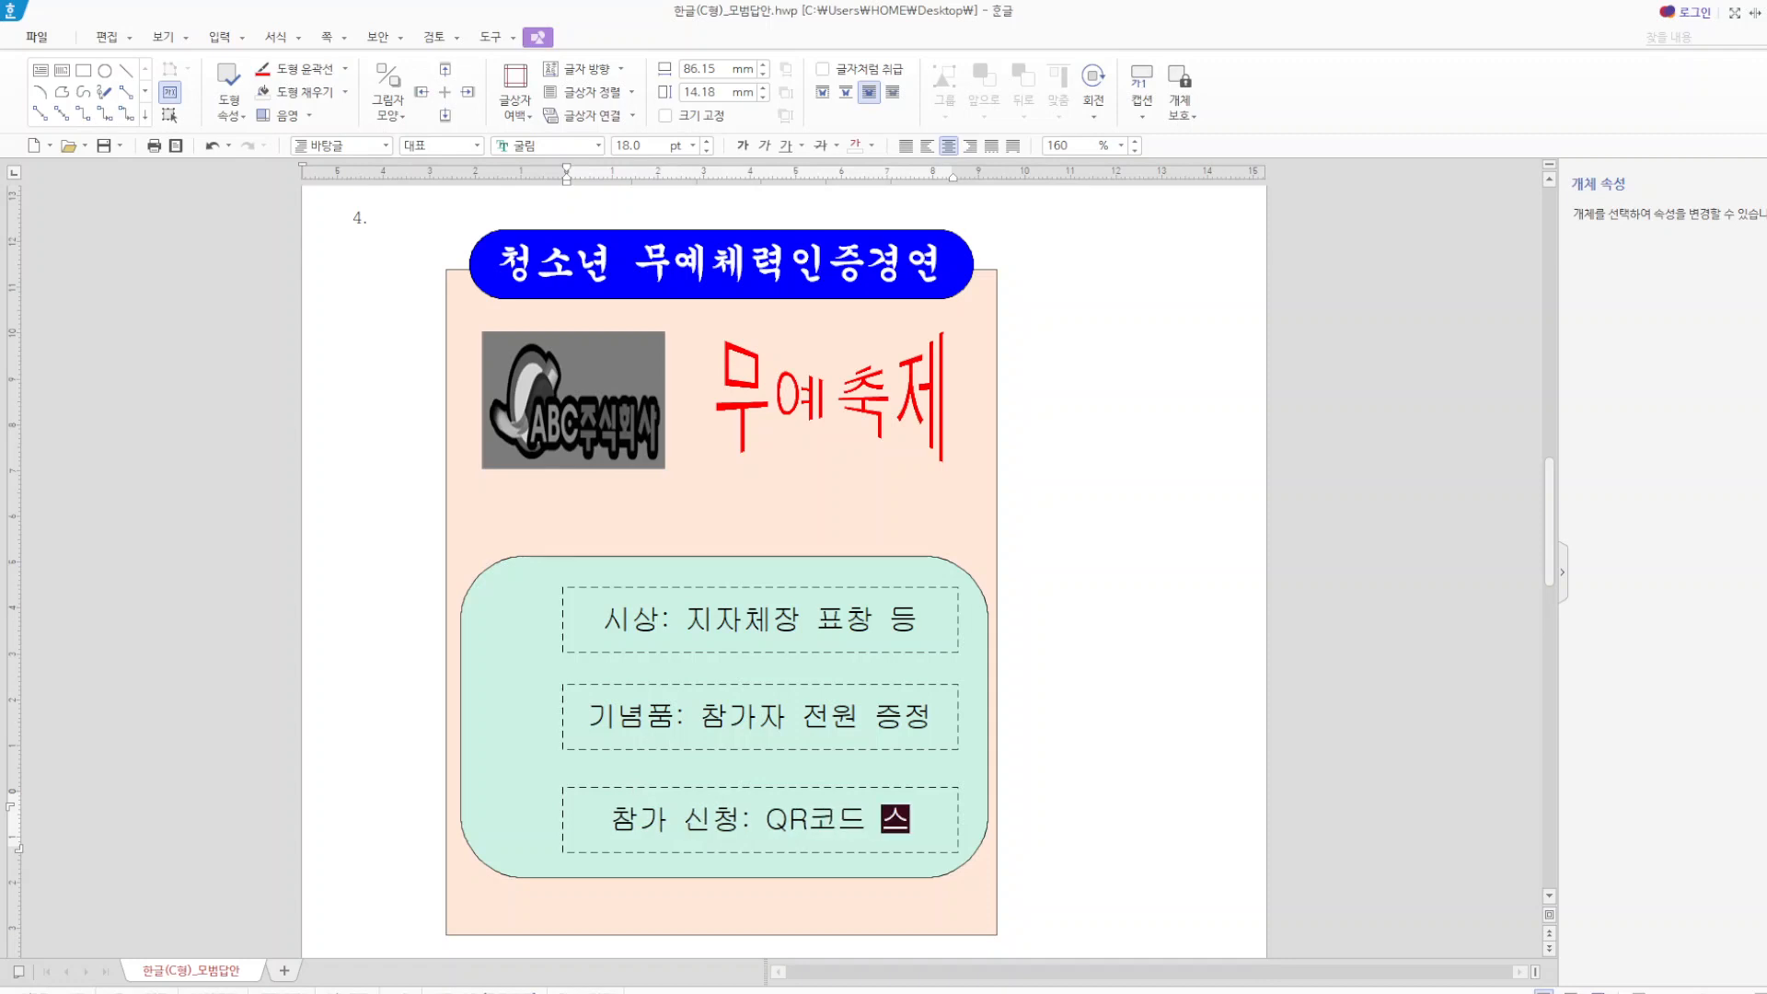
{"action": "type", "text": "캔"}
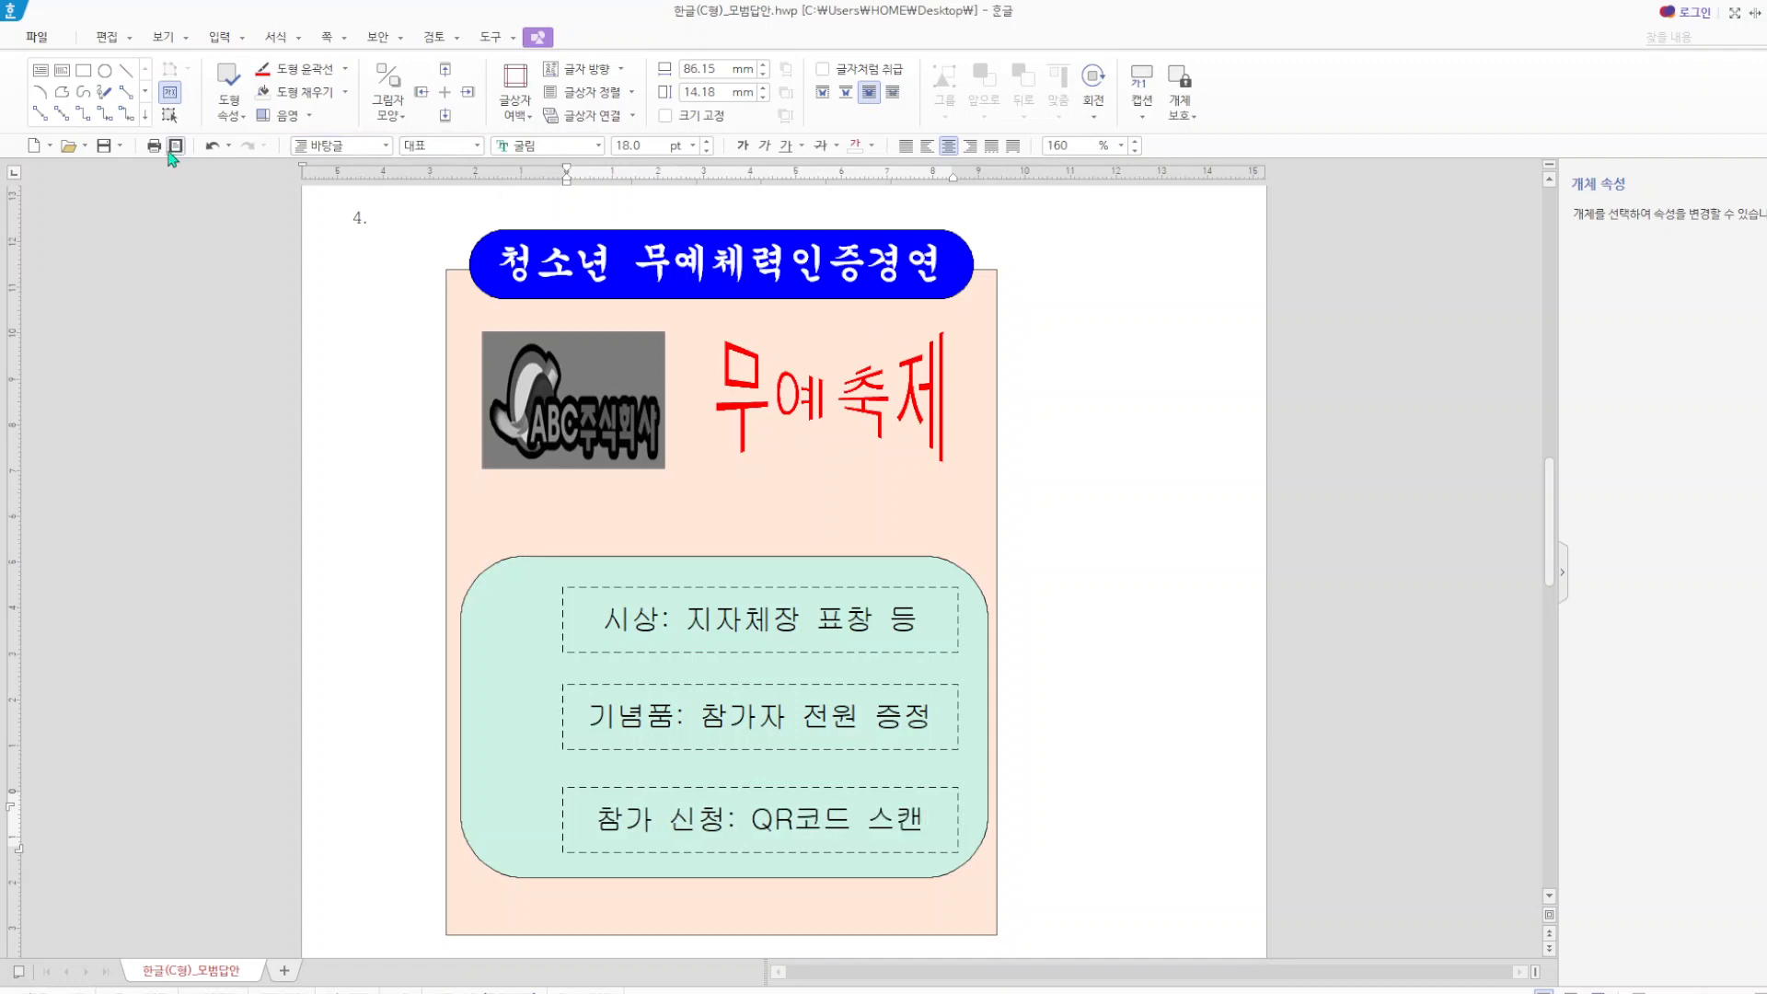
- Draw a square about 17 mm wide in the page margin beside the mint rectangle
{"action": "left_click", "coordinate": [110, 154]}
{"action": "left_click", "coordinate": [81, 74]}
{"action": "left_click_drag", "start_coordinate": [330, 626], "coordinate": [409, 704]}
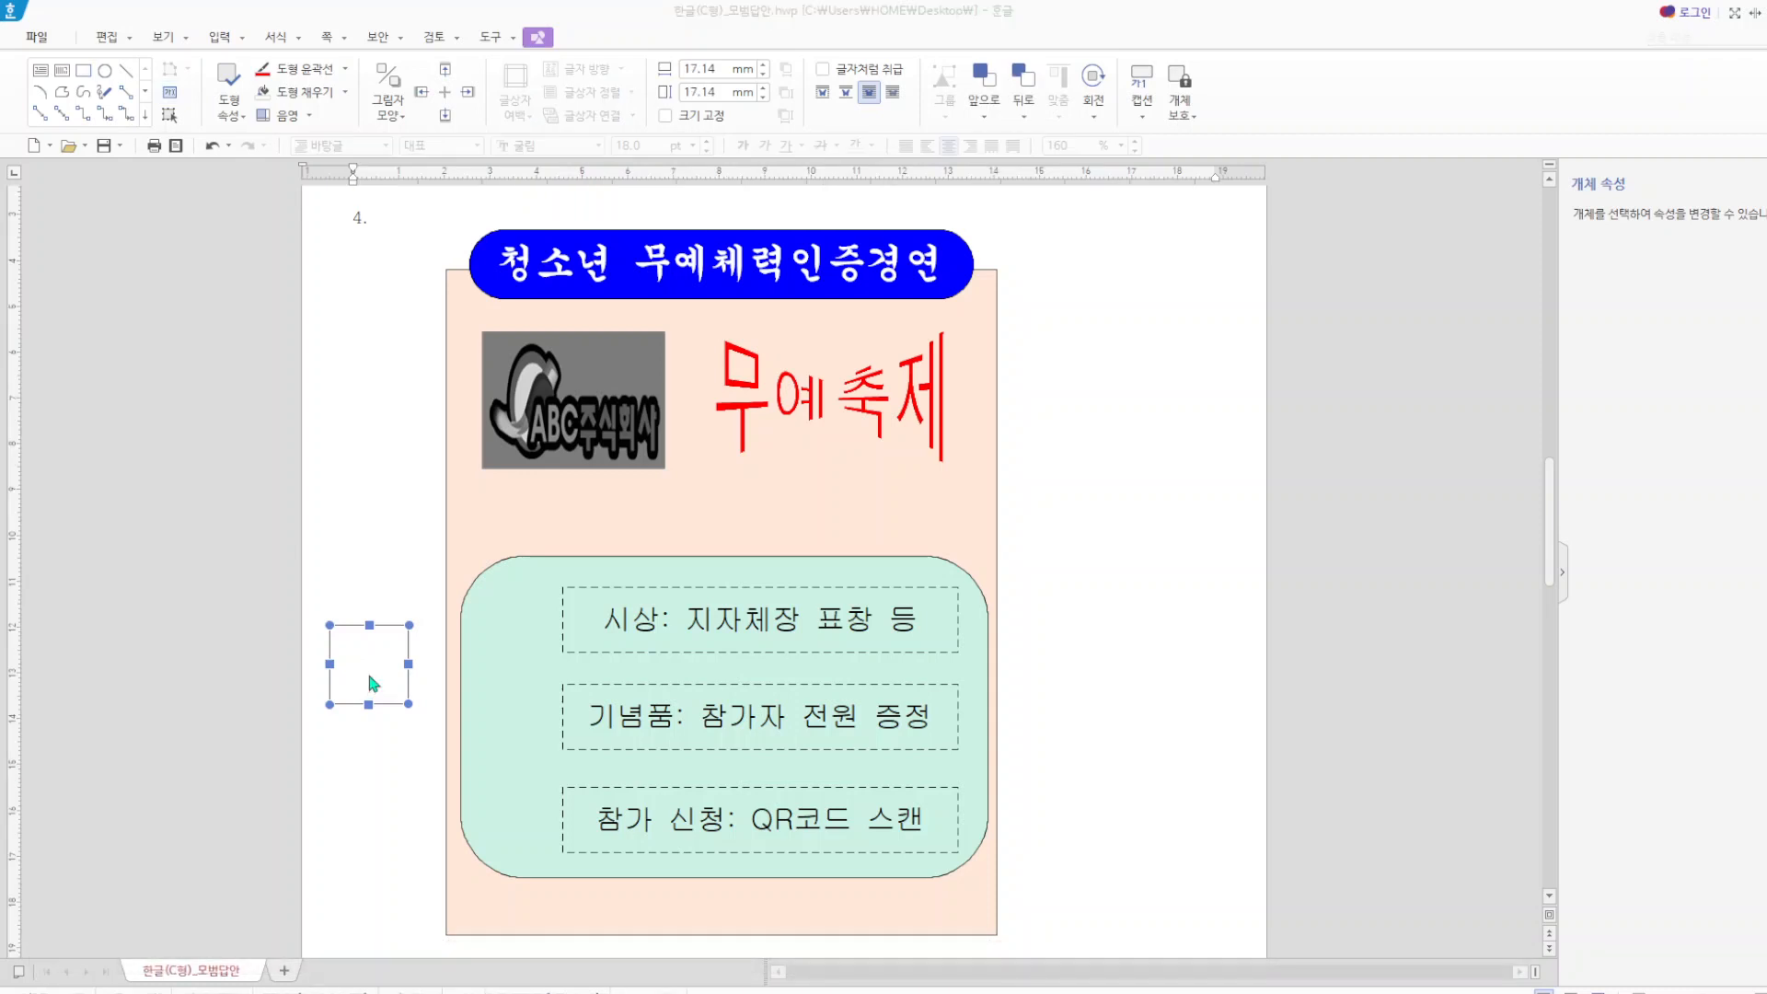
- Set the margin square's size to 15 mm wide by 13 mm high and lock its size
{"action": "double_click", "coordinate": [371, 682]}
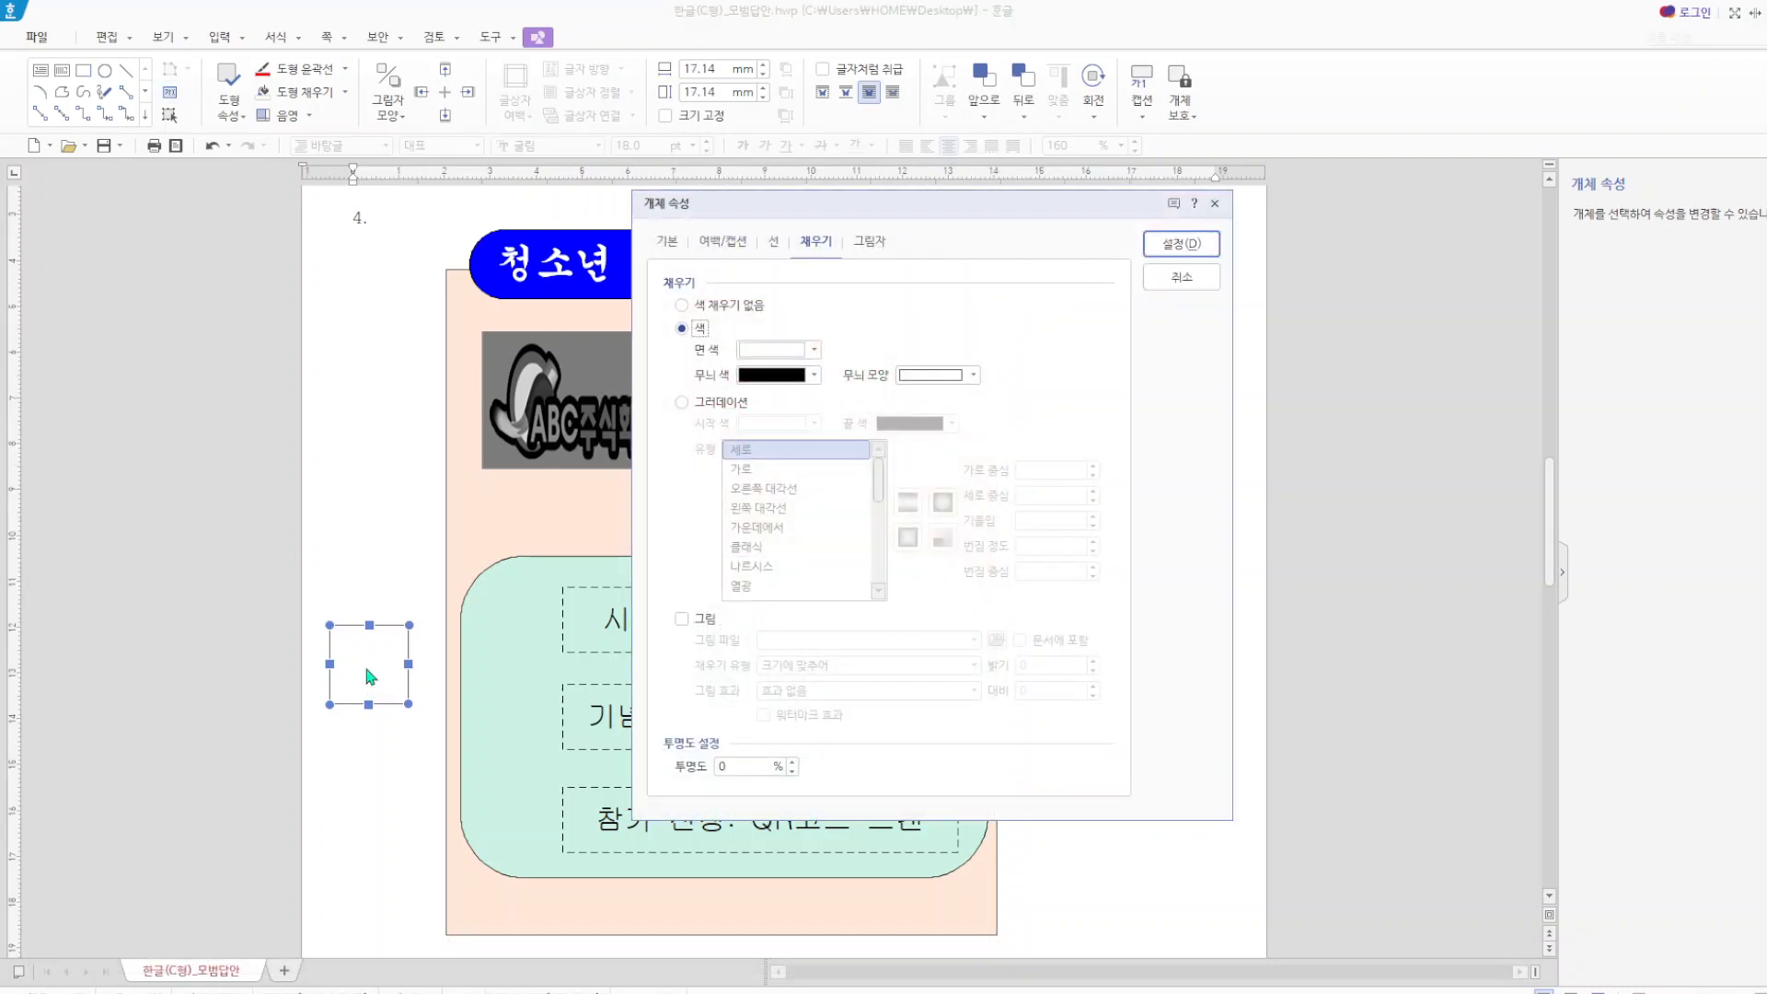
{"action": "left_click", "coordinate": [667, 241]}
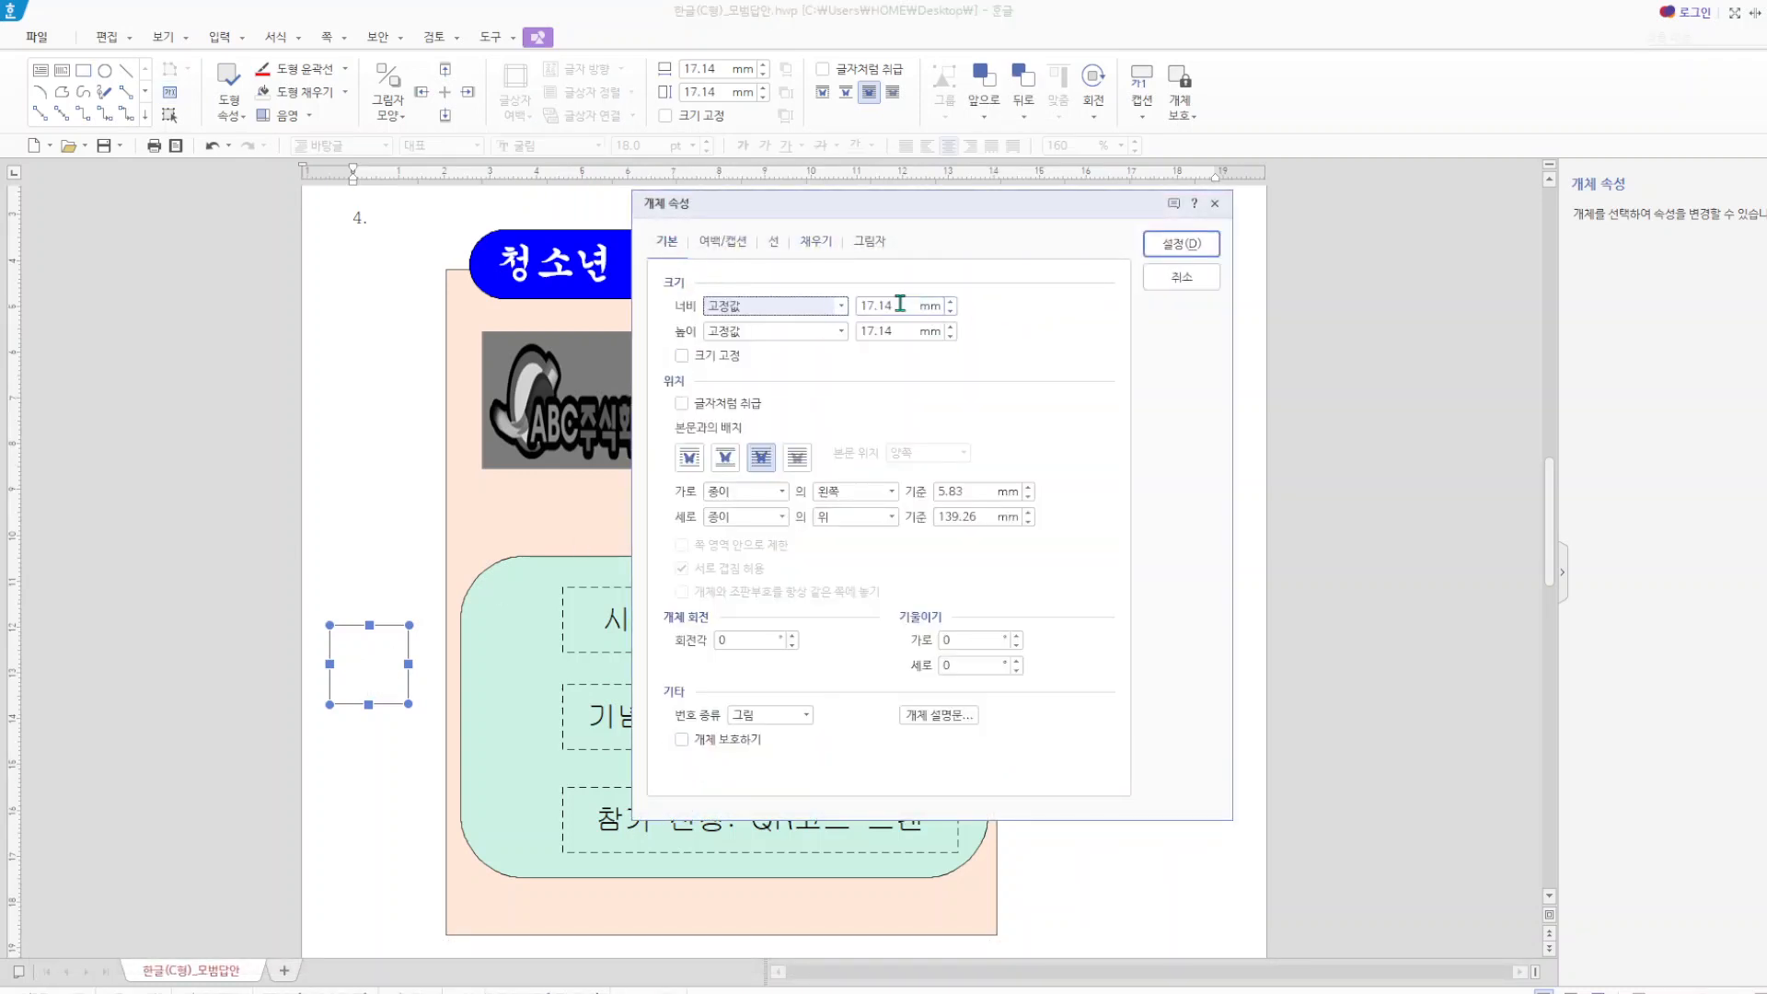
{"action": "left_click_drag", "start_coordinate": [898, 303], "coordinate": [840, 296]}
{"action": "type", "text": "15"}
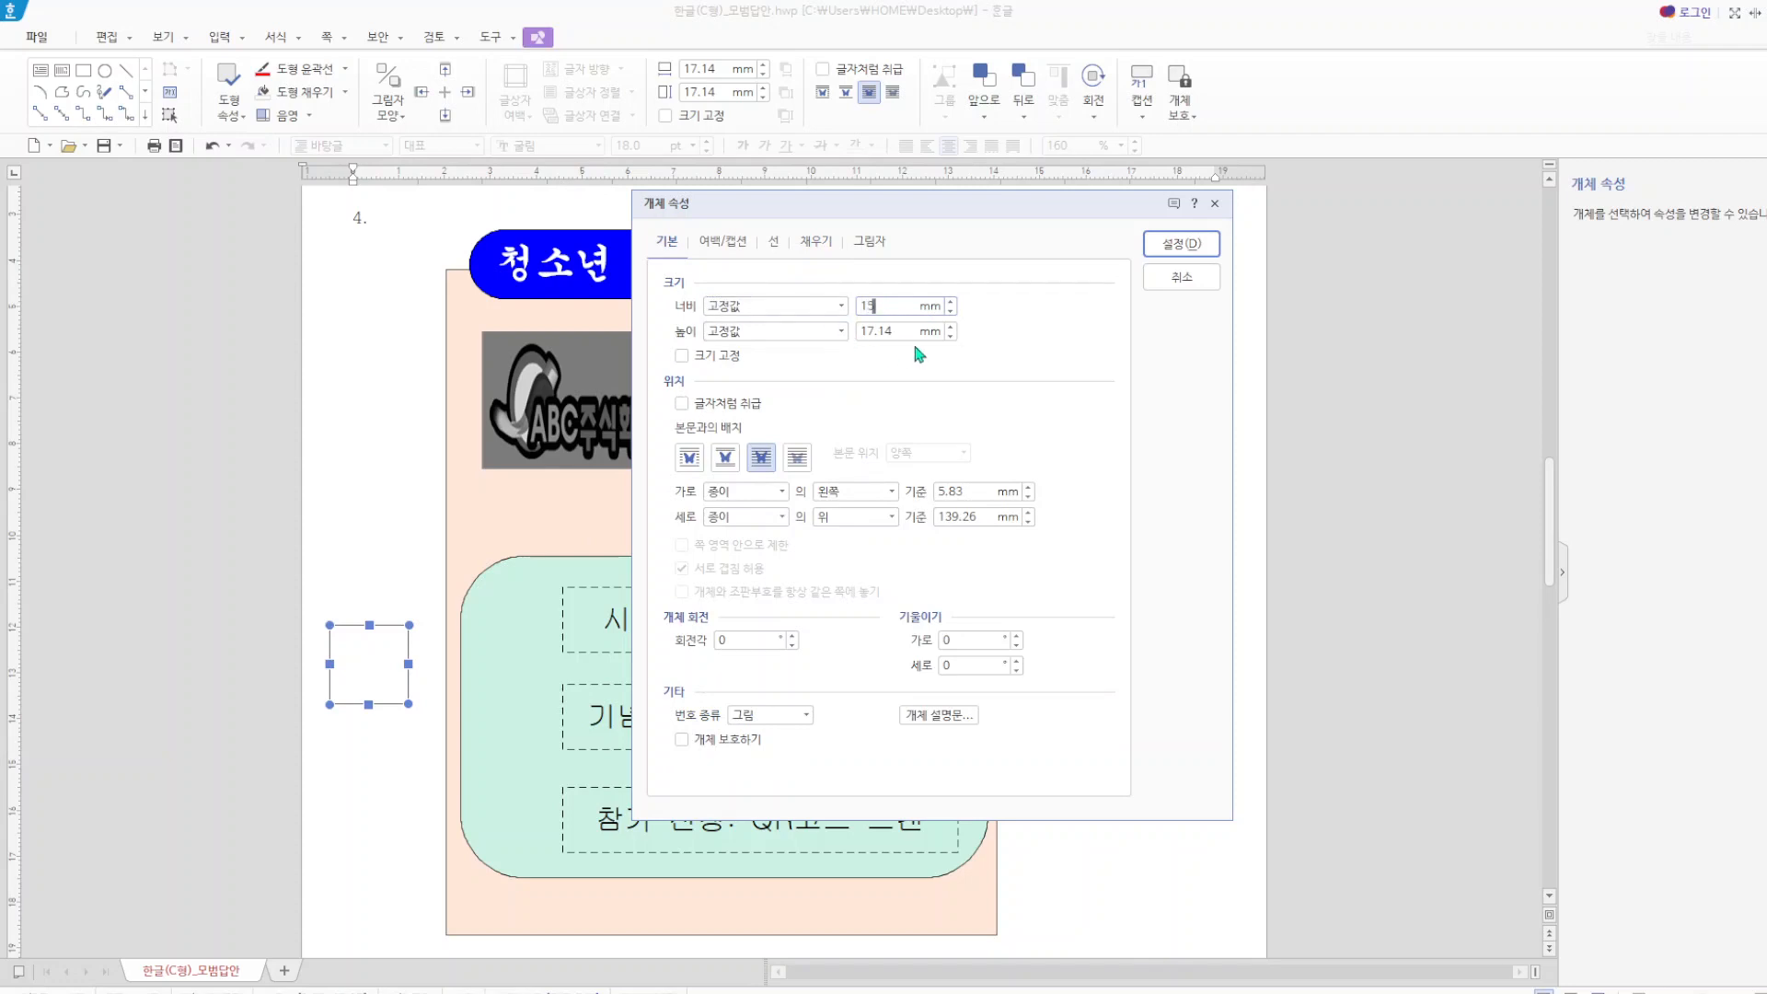
{"action": "key", "text": "Tab"}
{"action": "type", "text": "1"}
{"action": "left_click", "coordinate": [682, 355]}
- Give the small margin rectangle rounded corners and a light orange fill
{"action": "left_click", "coordinate": [773, 241]}
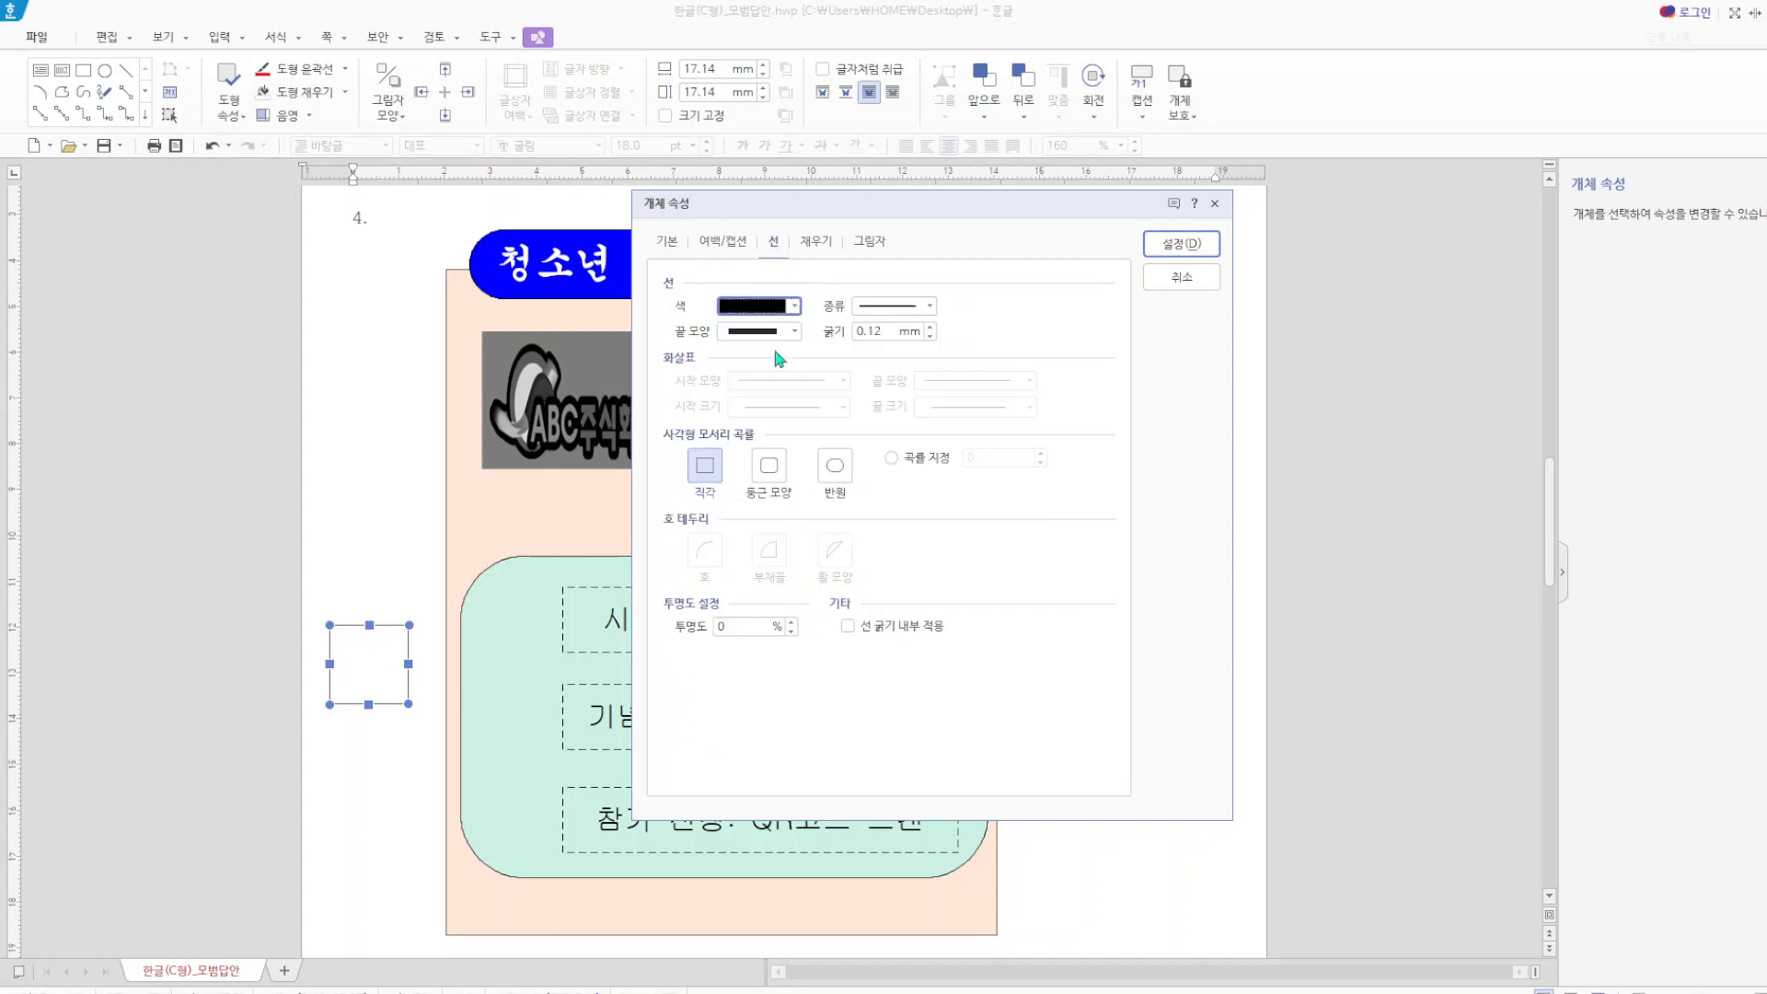
{"action": "left_click", "coordinate": [770, 474]}
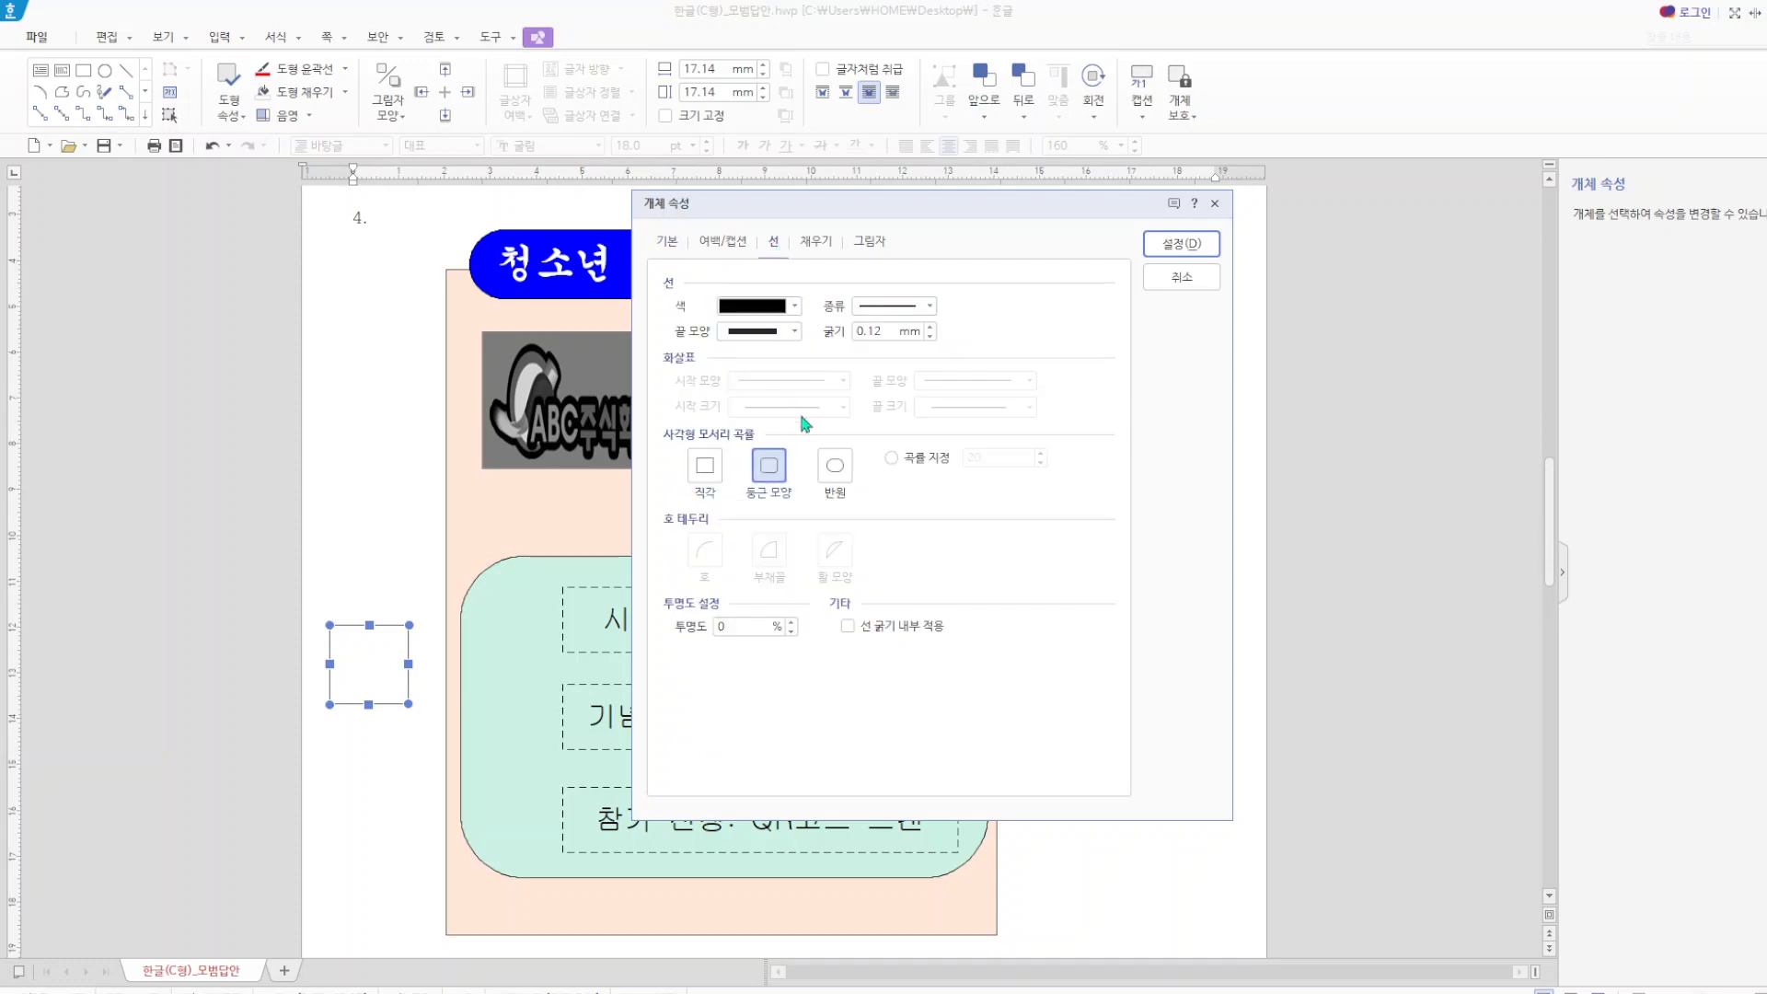
{"action": "left_click", "coordinate": [817, 244]}
{"action": "left_click", "coordinate": [813, 349]}
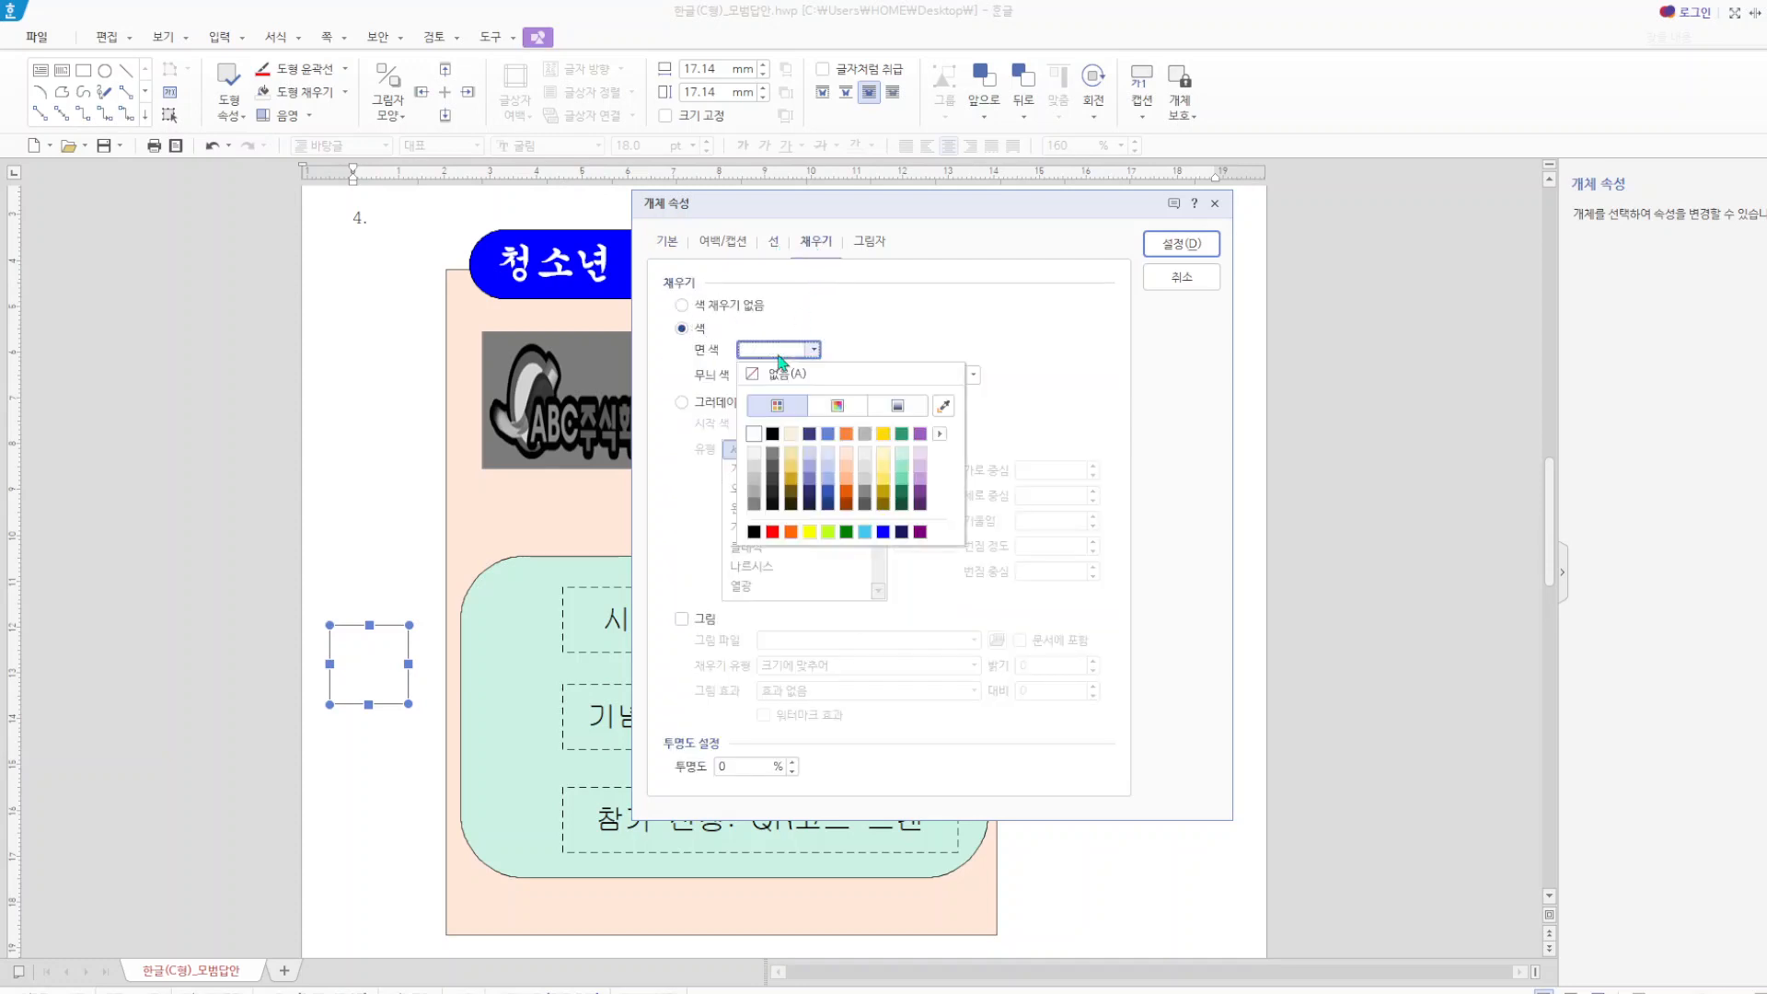
{"action": "left_click", "coordinate": [845, 470]}
{"action": "left_click", "coordinate": [1174, 246]}
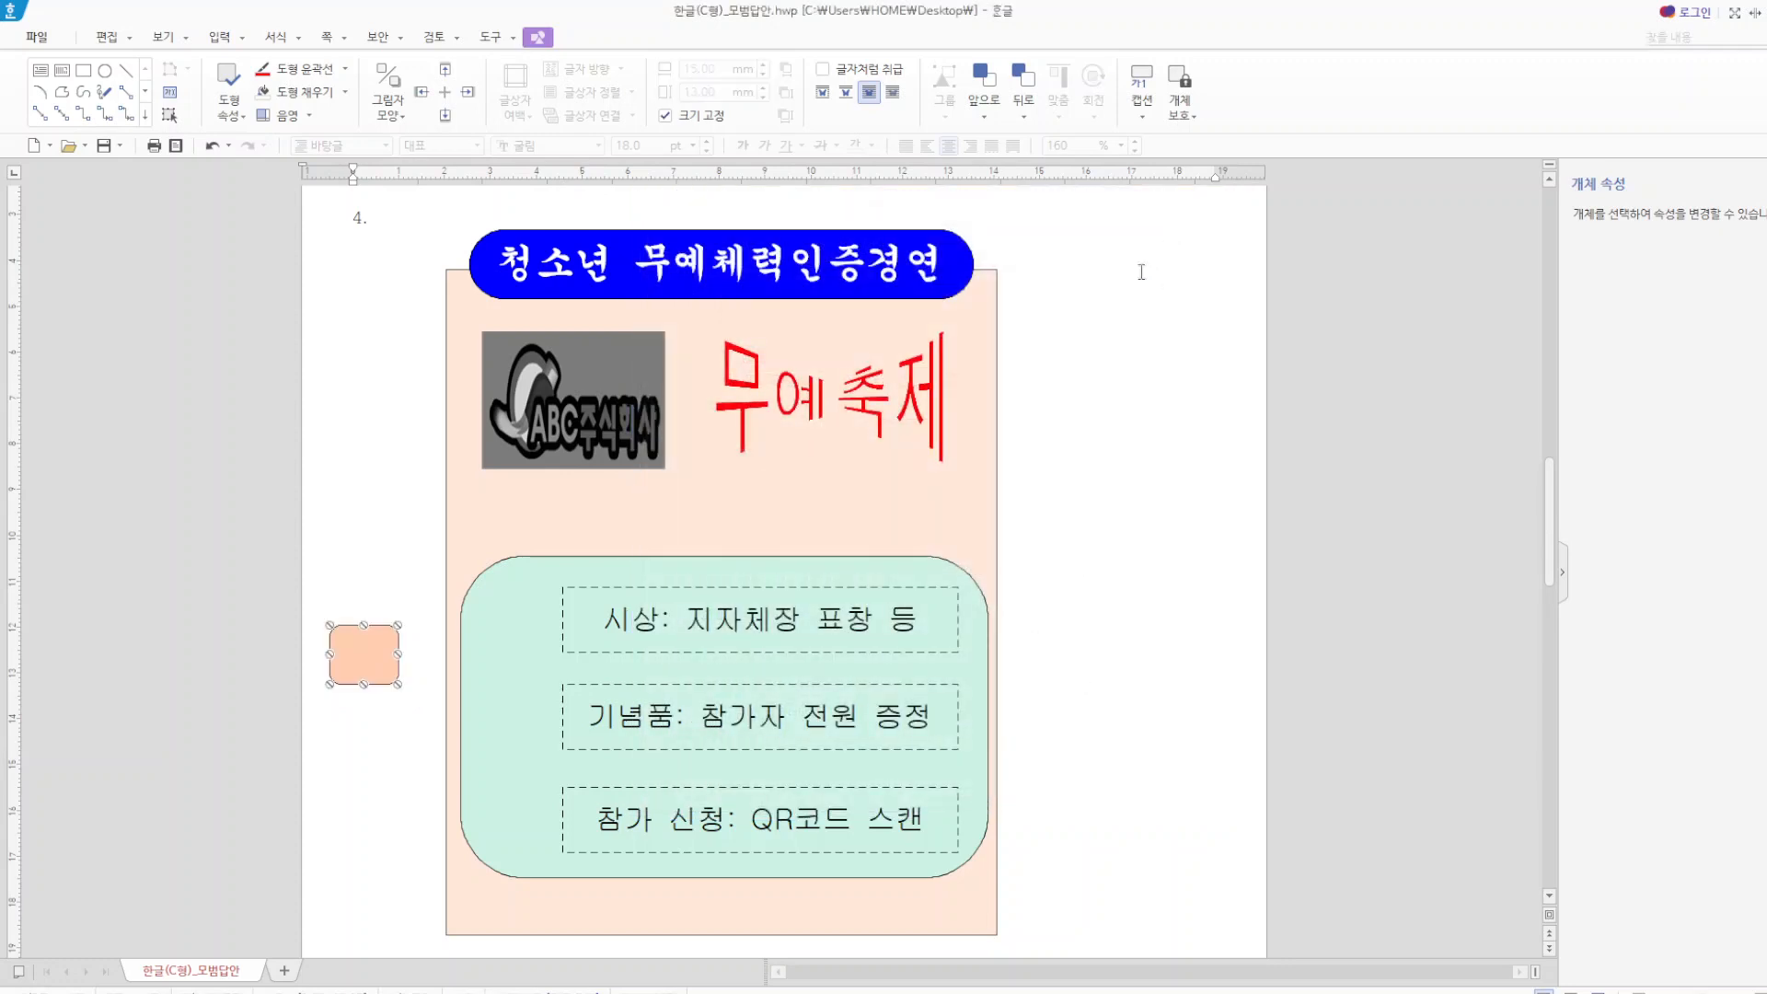
{"action": "left_click", "coordinate": [335, 850]}
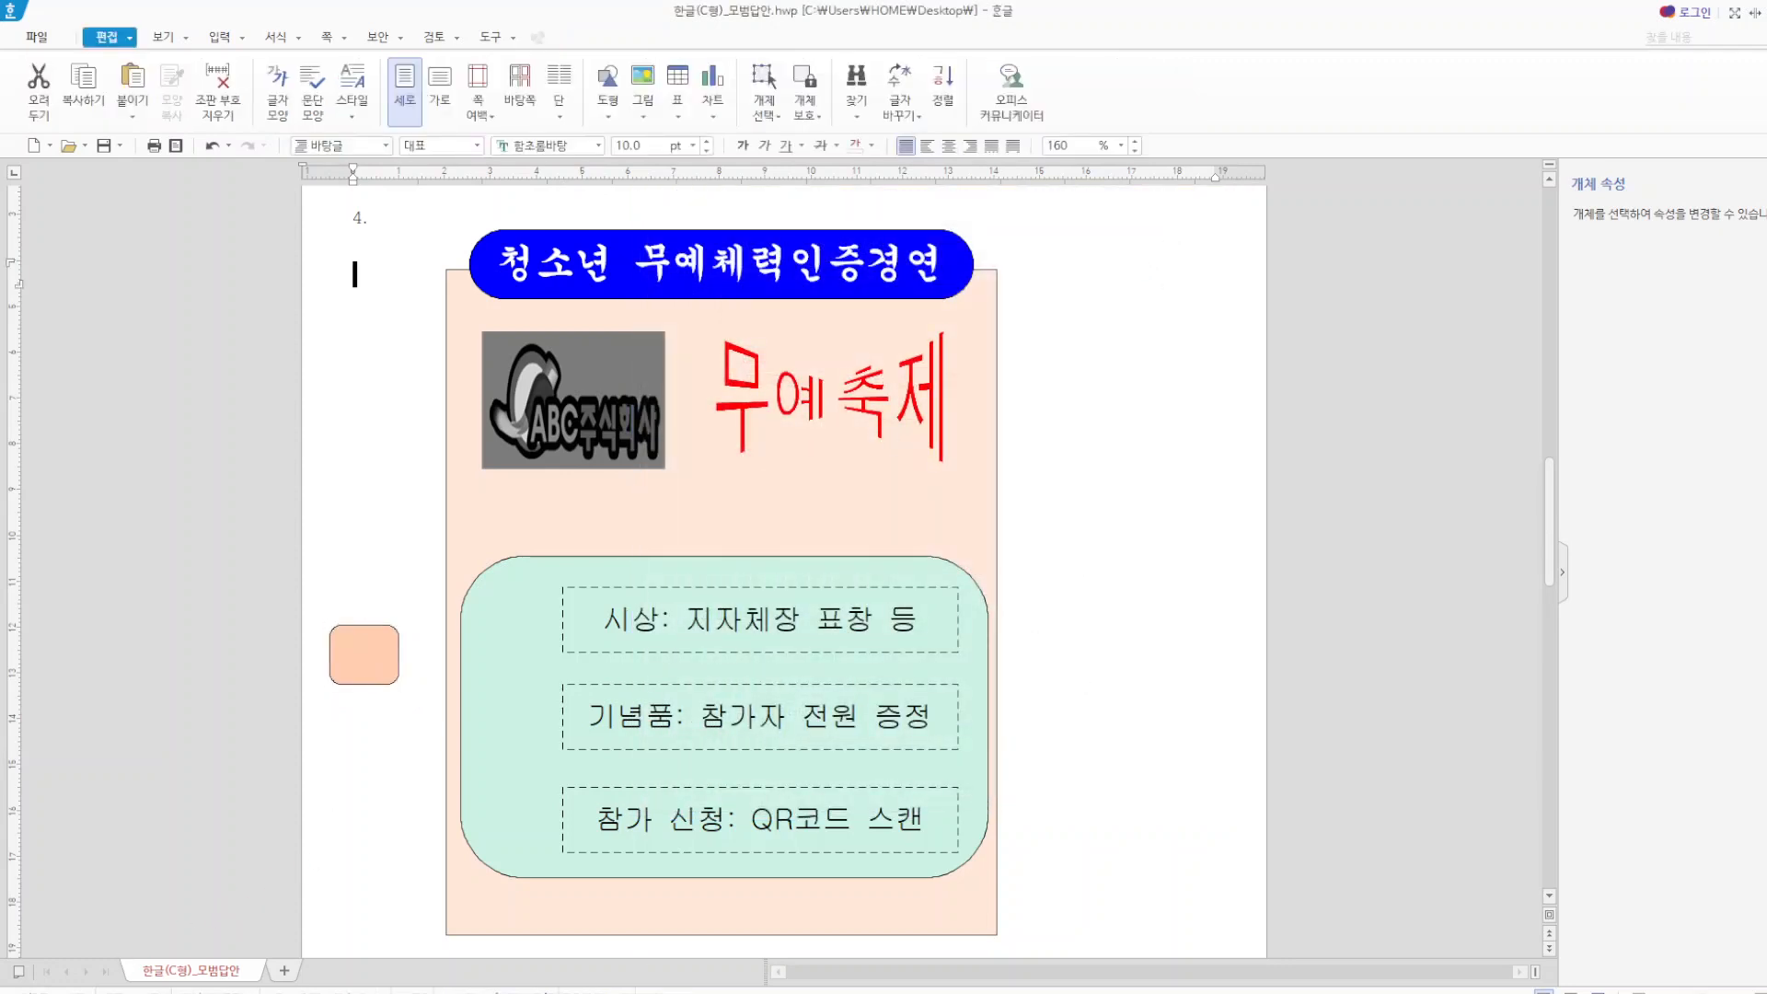
- Draw a circle about 10 mm wide overlapping the outer side of the small orange rectangle
{"action": "left_click", "coordinate": [608, 99]}
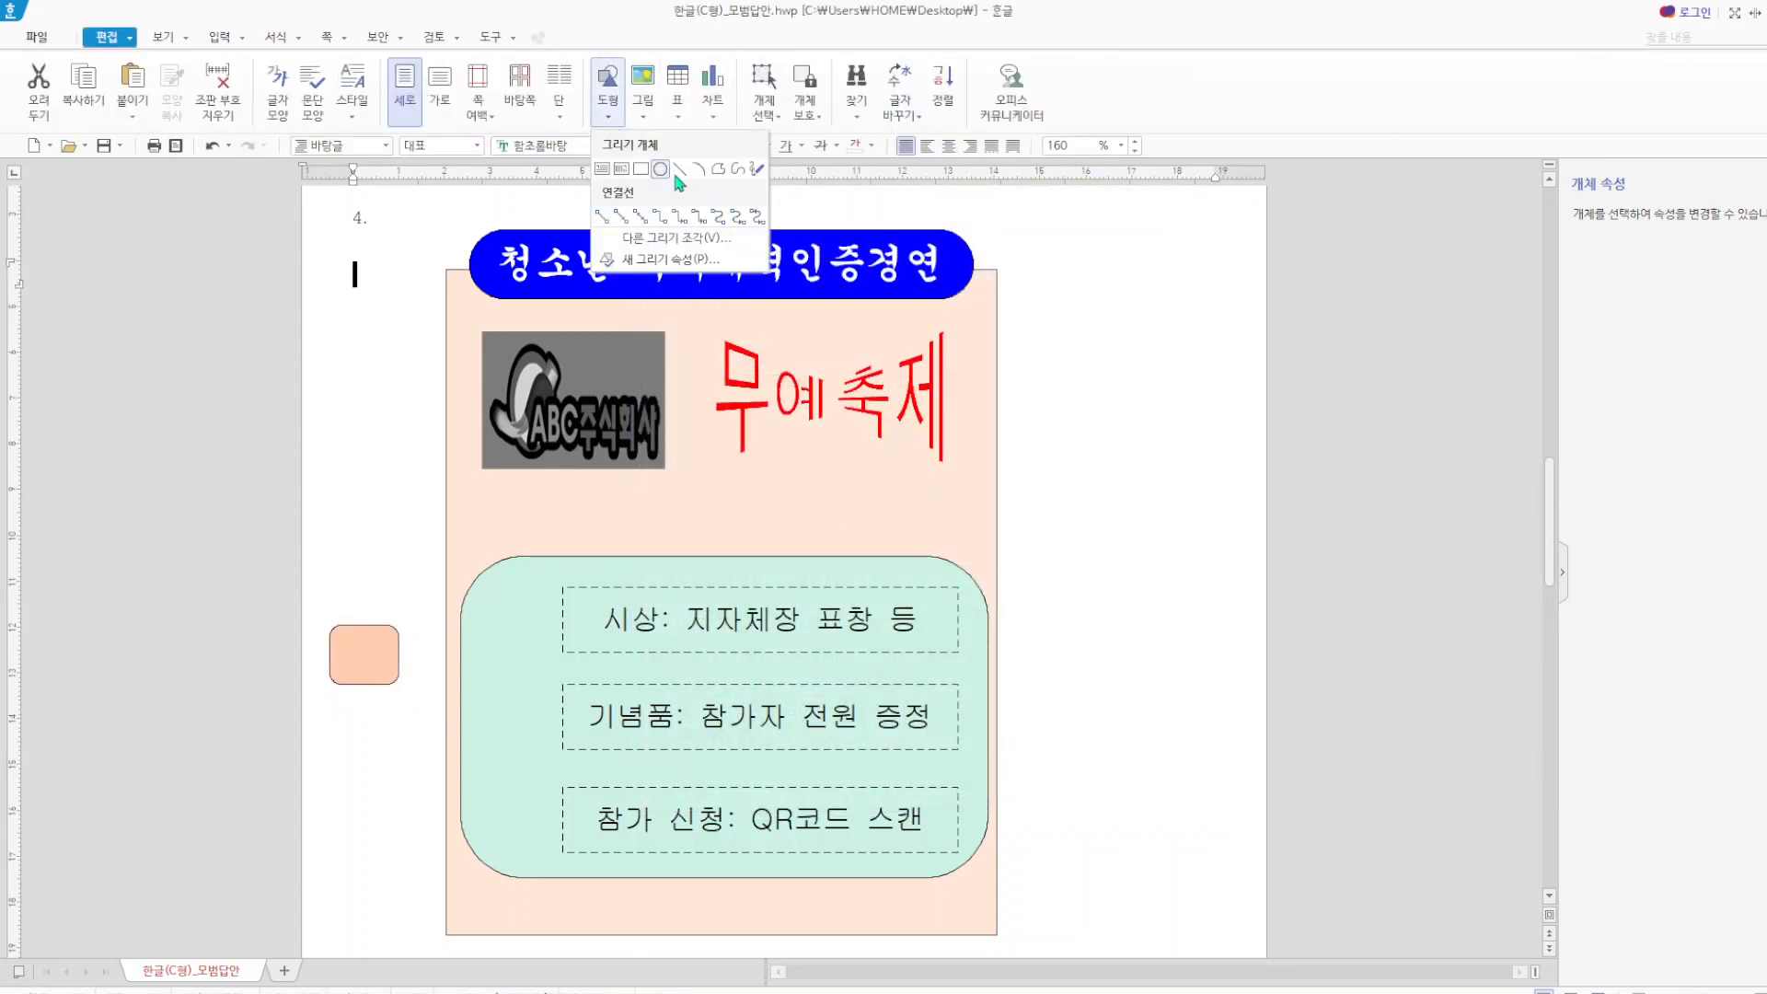
{"action": "left_click", "coordinate": [660, 169]}
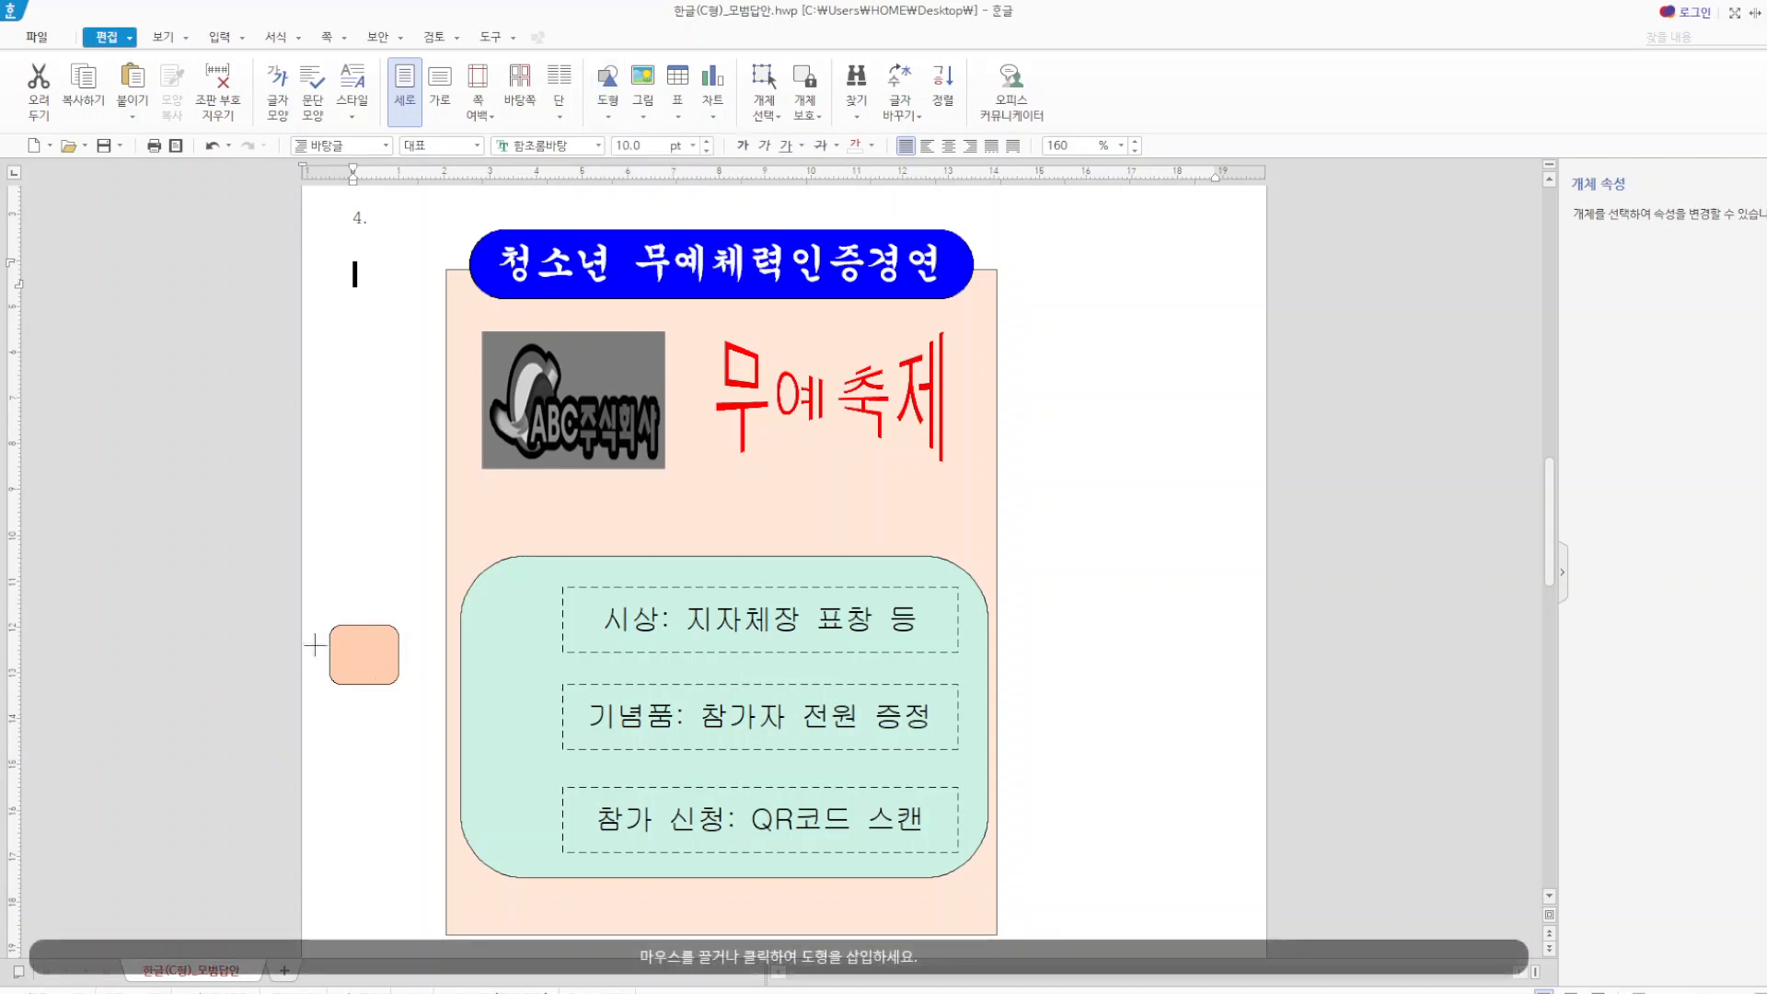
{"action": "left_click_drag", "start_coordinate": [315, 631], "coordinate": [361, 679]}
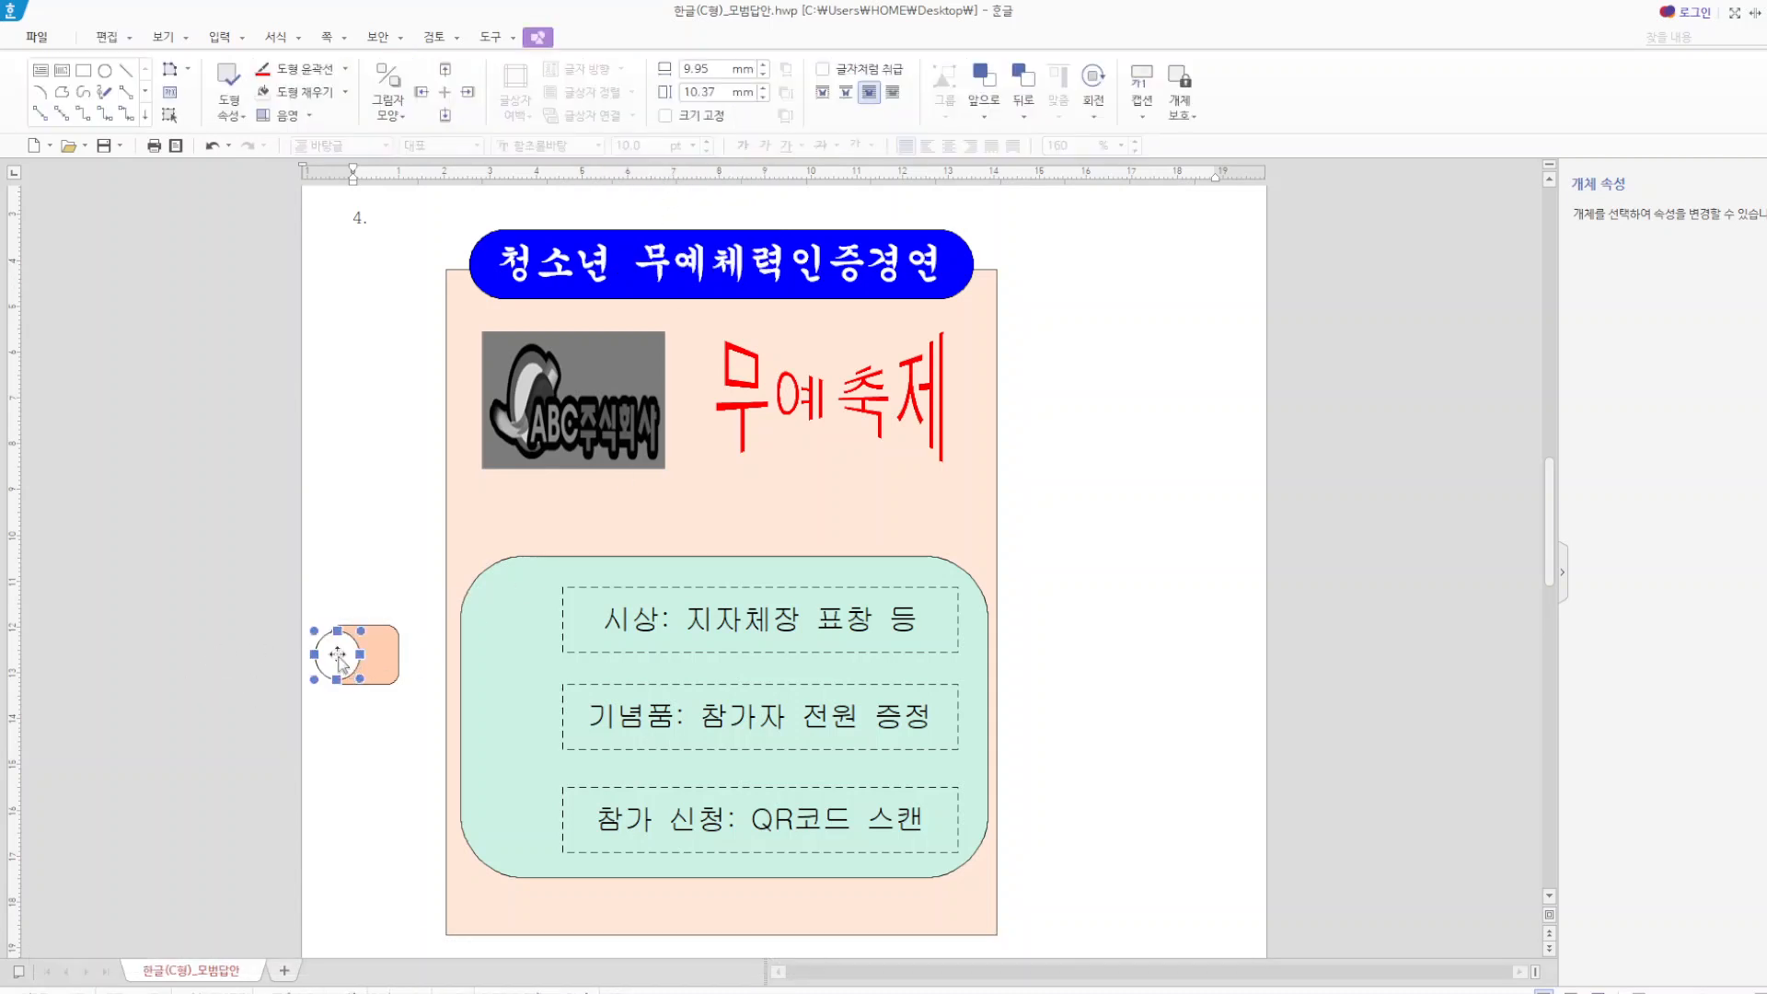
- Set the circle's size to 13 by 13 mm, lock it, and align the circle vertically with the orange rectangle
{"action": "double_click", "coordinate": [337, 655]}
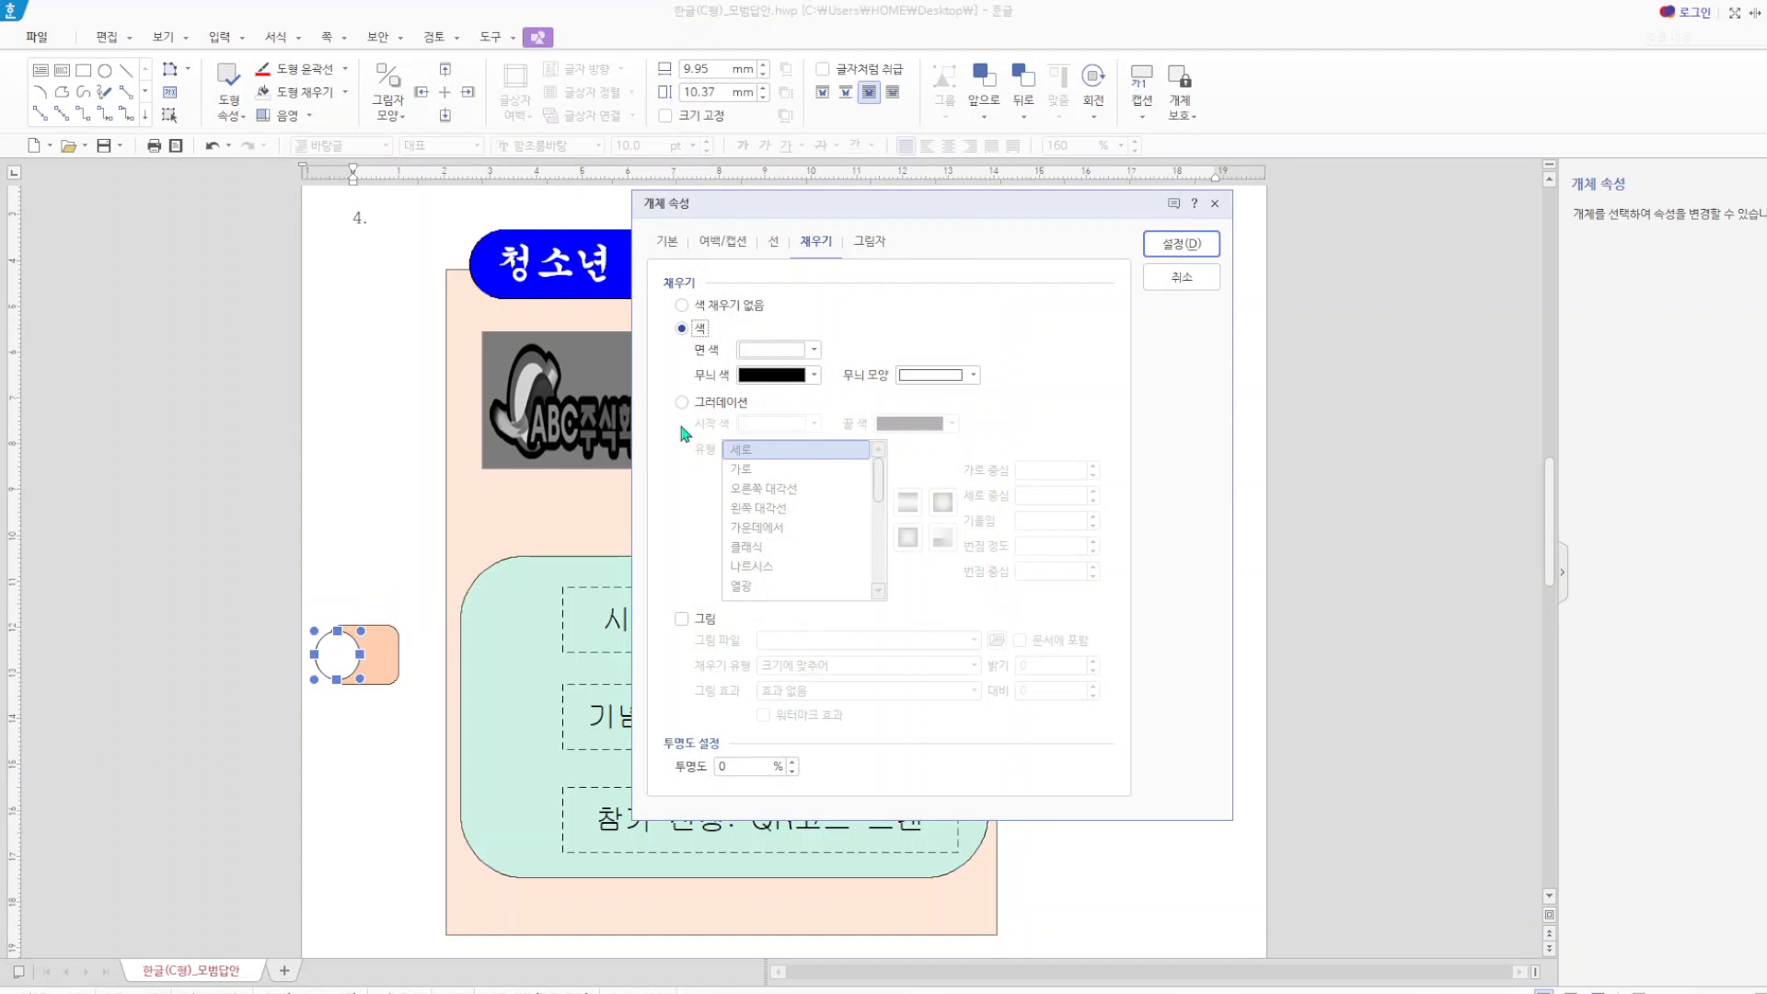
{"action": "left_click", "coordinate": [667, 242]}
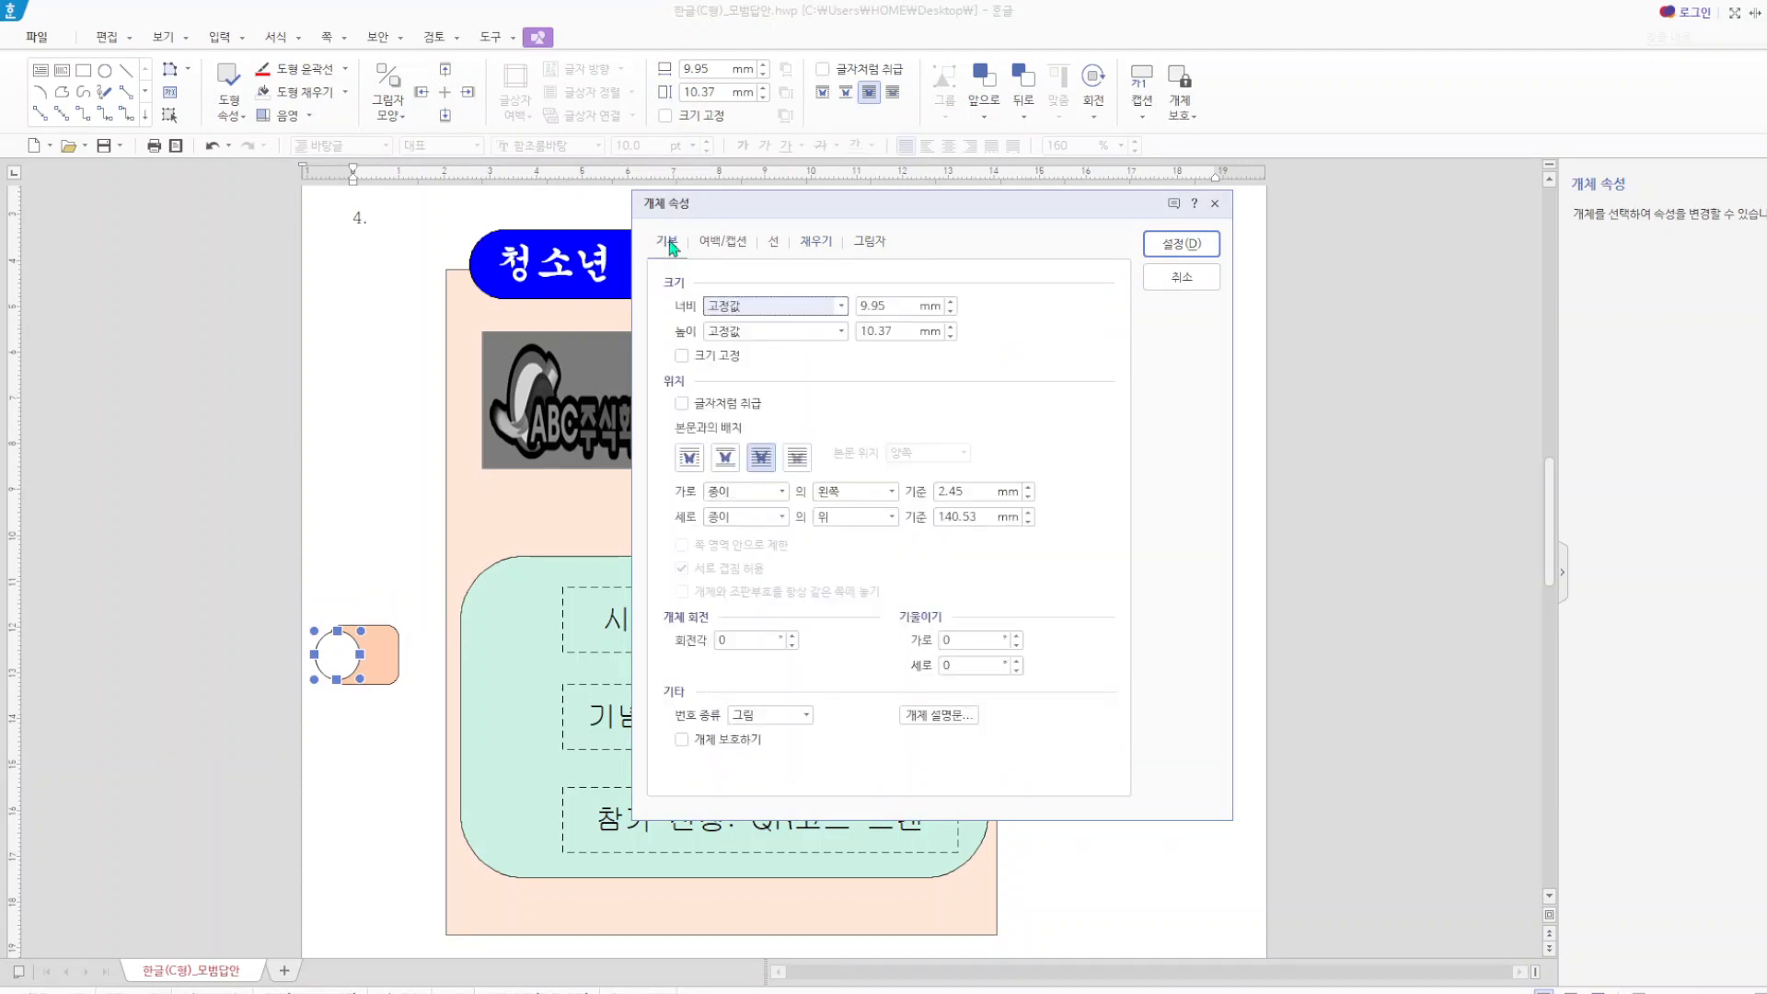
{"action": "double_click", "coordinate": [901, 305]}
{"action": "type", "text": "13"}
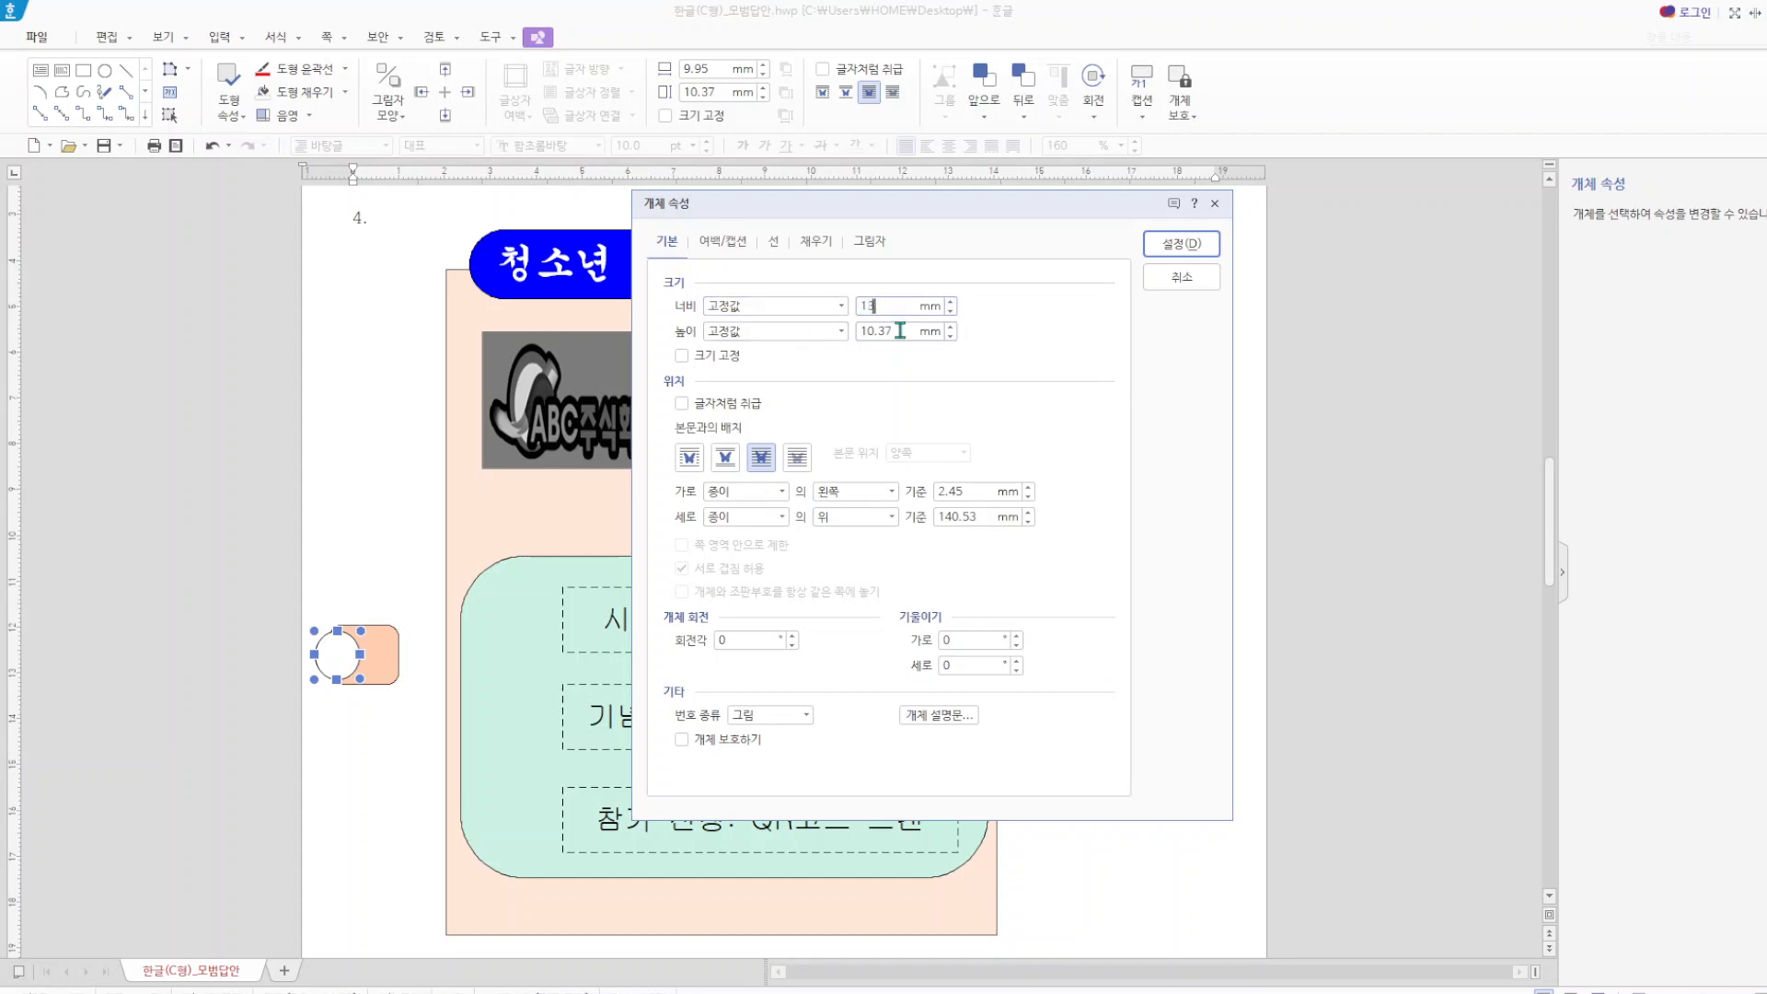
{"action": "key", "text": "Tab"}
{"action": "type", "text": "13"}
{"action": "left_click", "coordinate": [684, 358]}
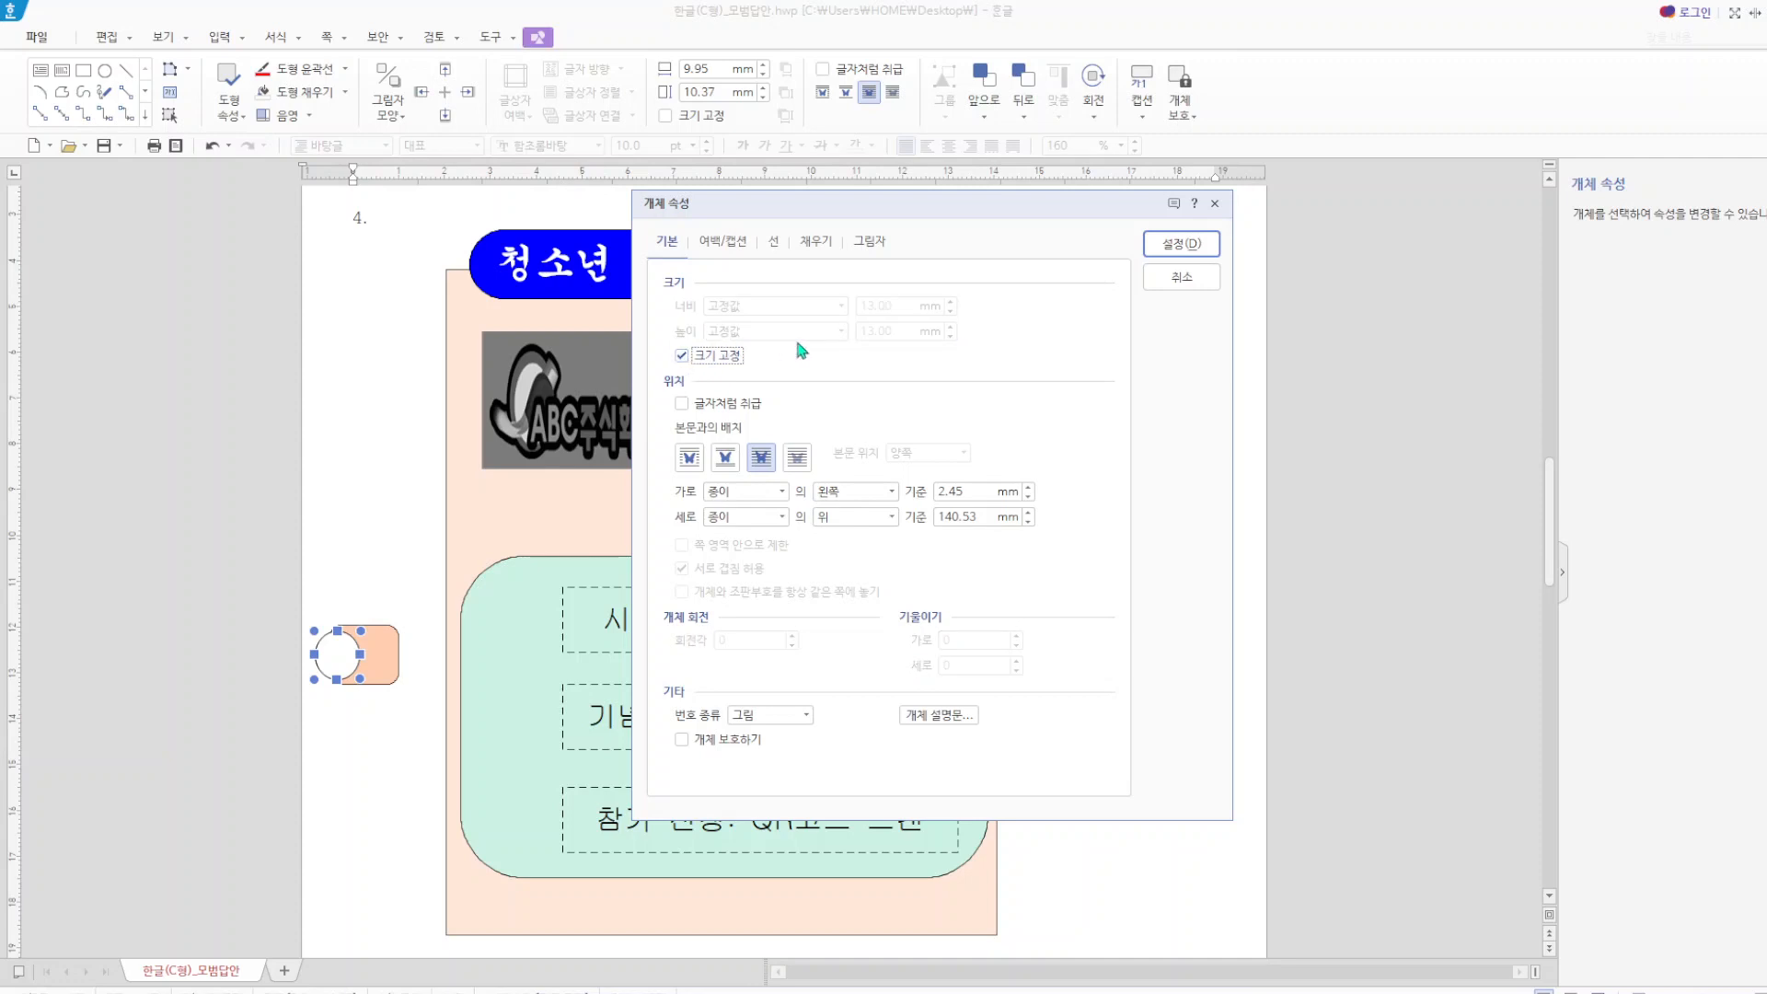
{"action": "left_click", "coordinate": [1187, 253]}
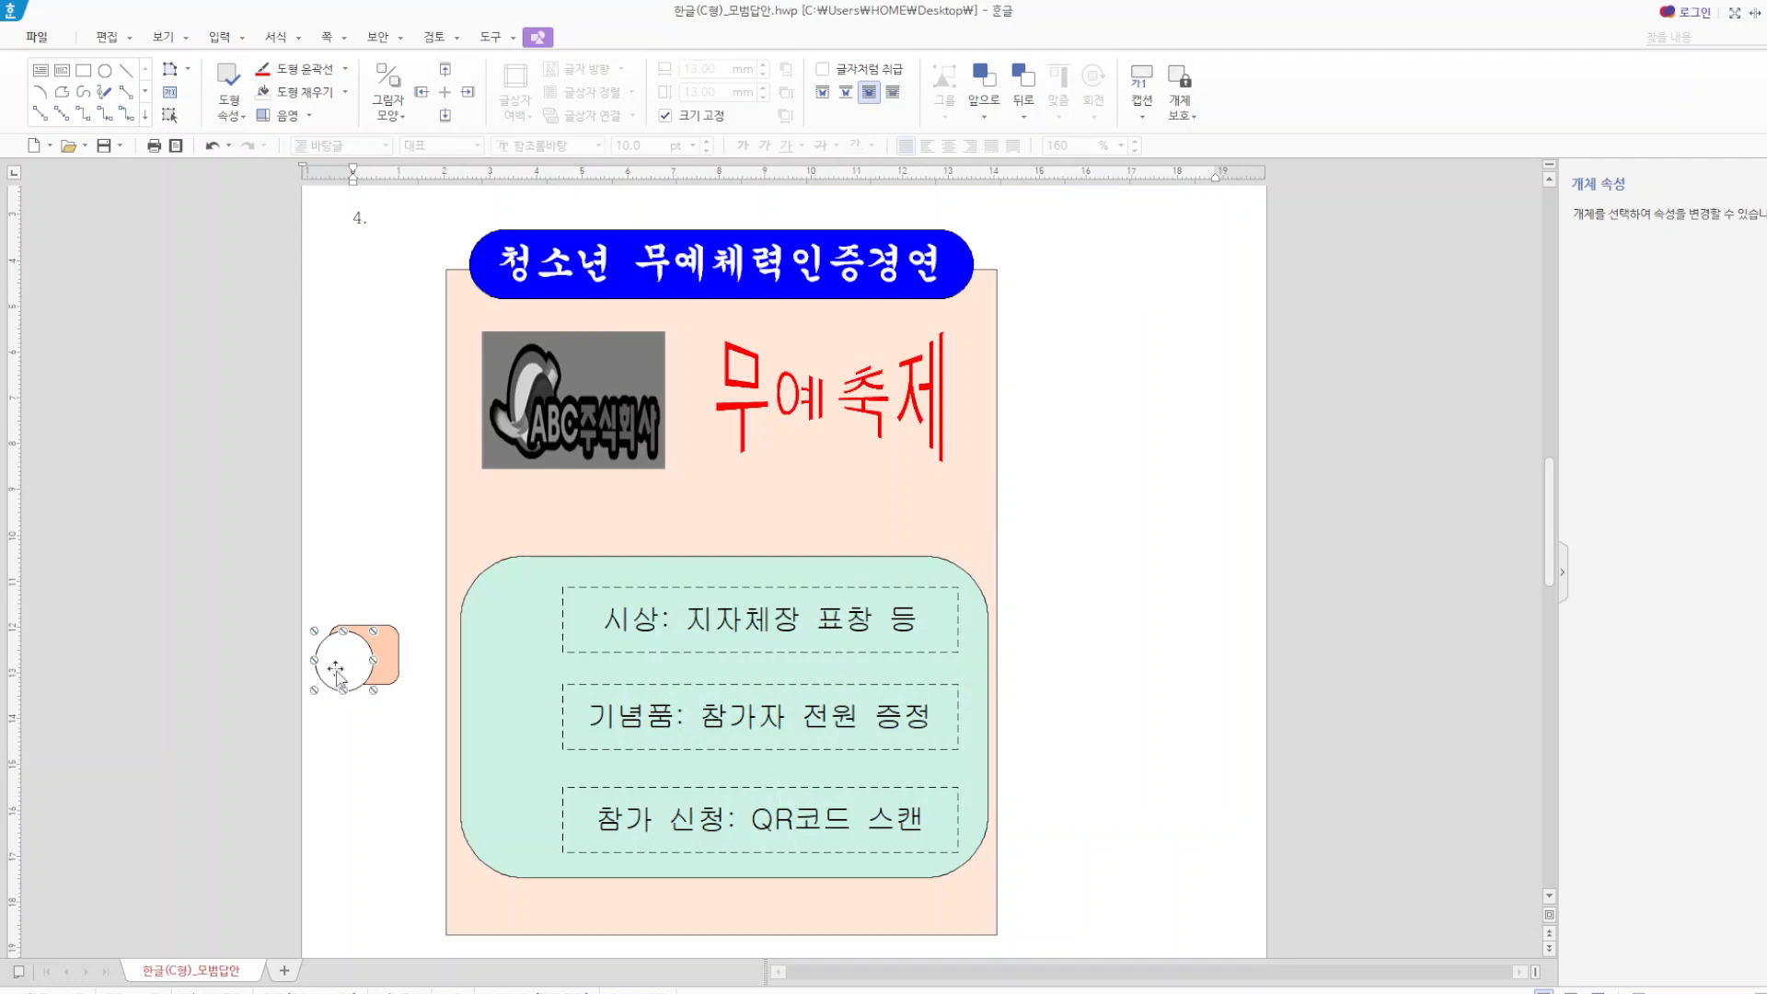
{"action": "left_click_drag", "start_coordinate": [341, 653], "coordinate": [342, 646]}
- Make the circle hold text, enter "1" in it and centre the number
{"action": "right_click", "coordinate": [344, 646]}
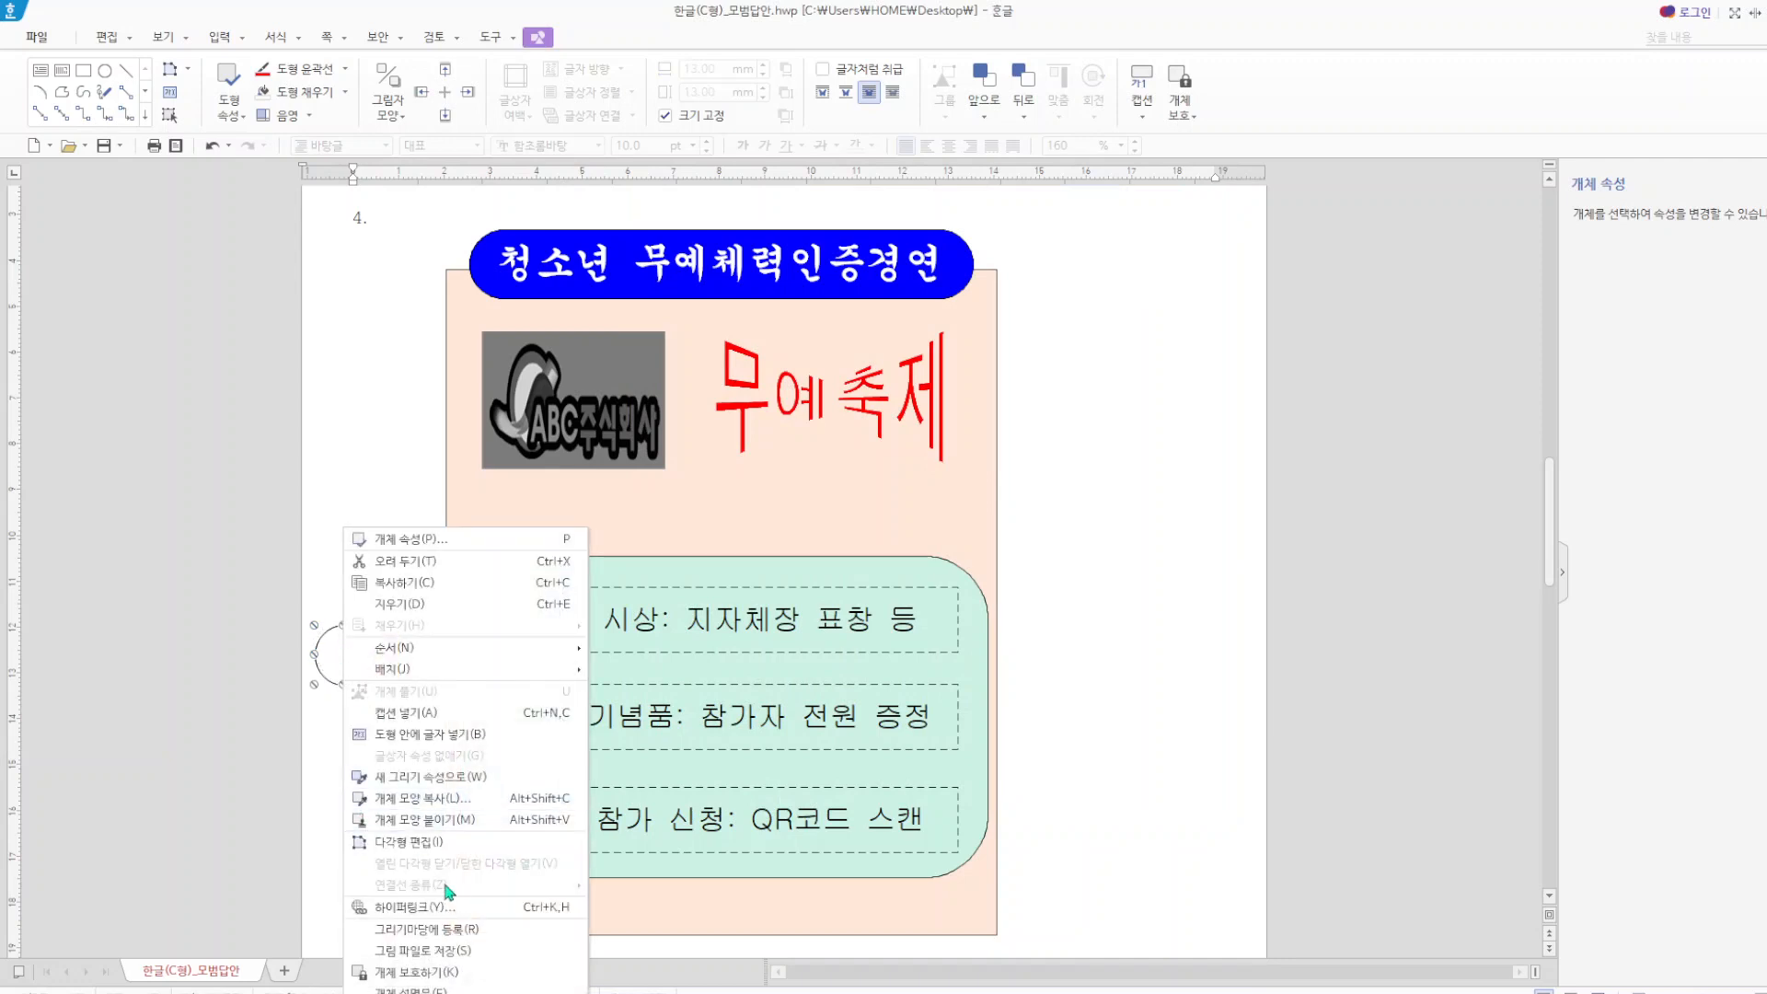
{"action": "left_click", "coordinate": [386, 733]}
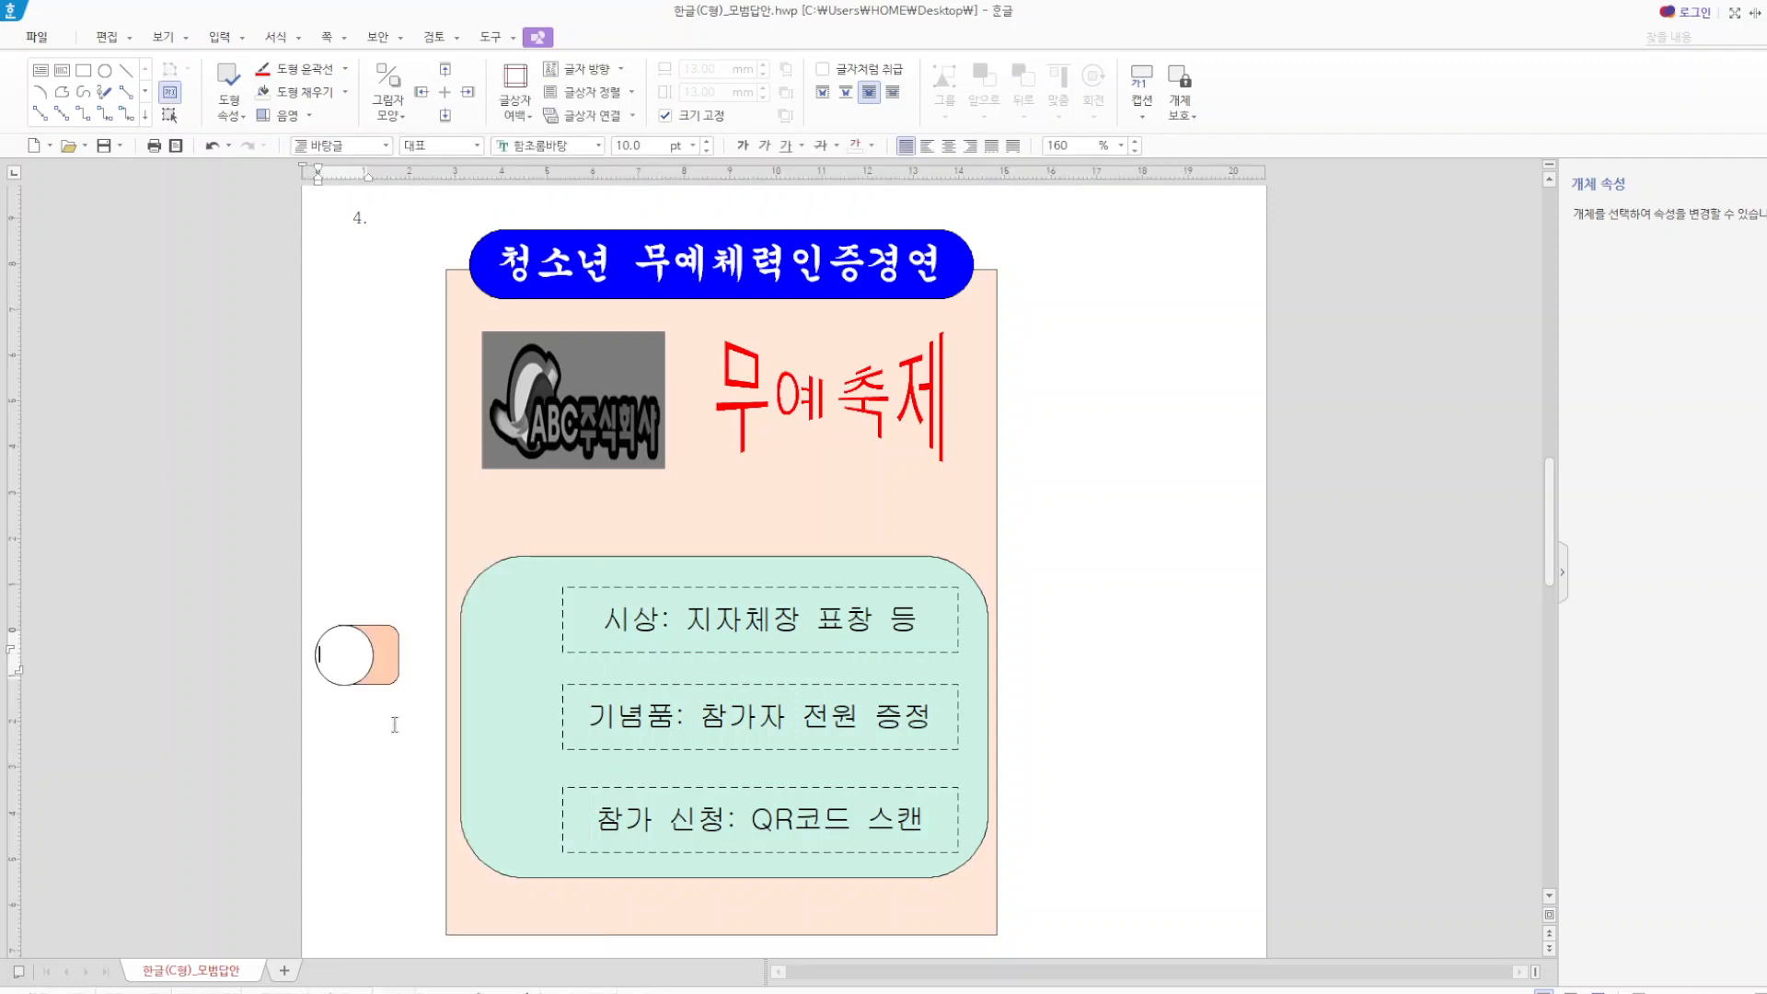
{"action": "left_click_drag", "start_coordinate": [344, 658], "coordinate": [221, 658]}
{"action": "left_click", "coordinate": [948, 147]}
- Format the circle's number in the 궁서 font at 18 pt
{"action": "left_click", "coordinate": [598, 146]}
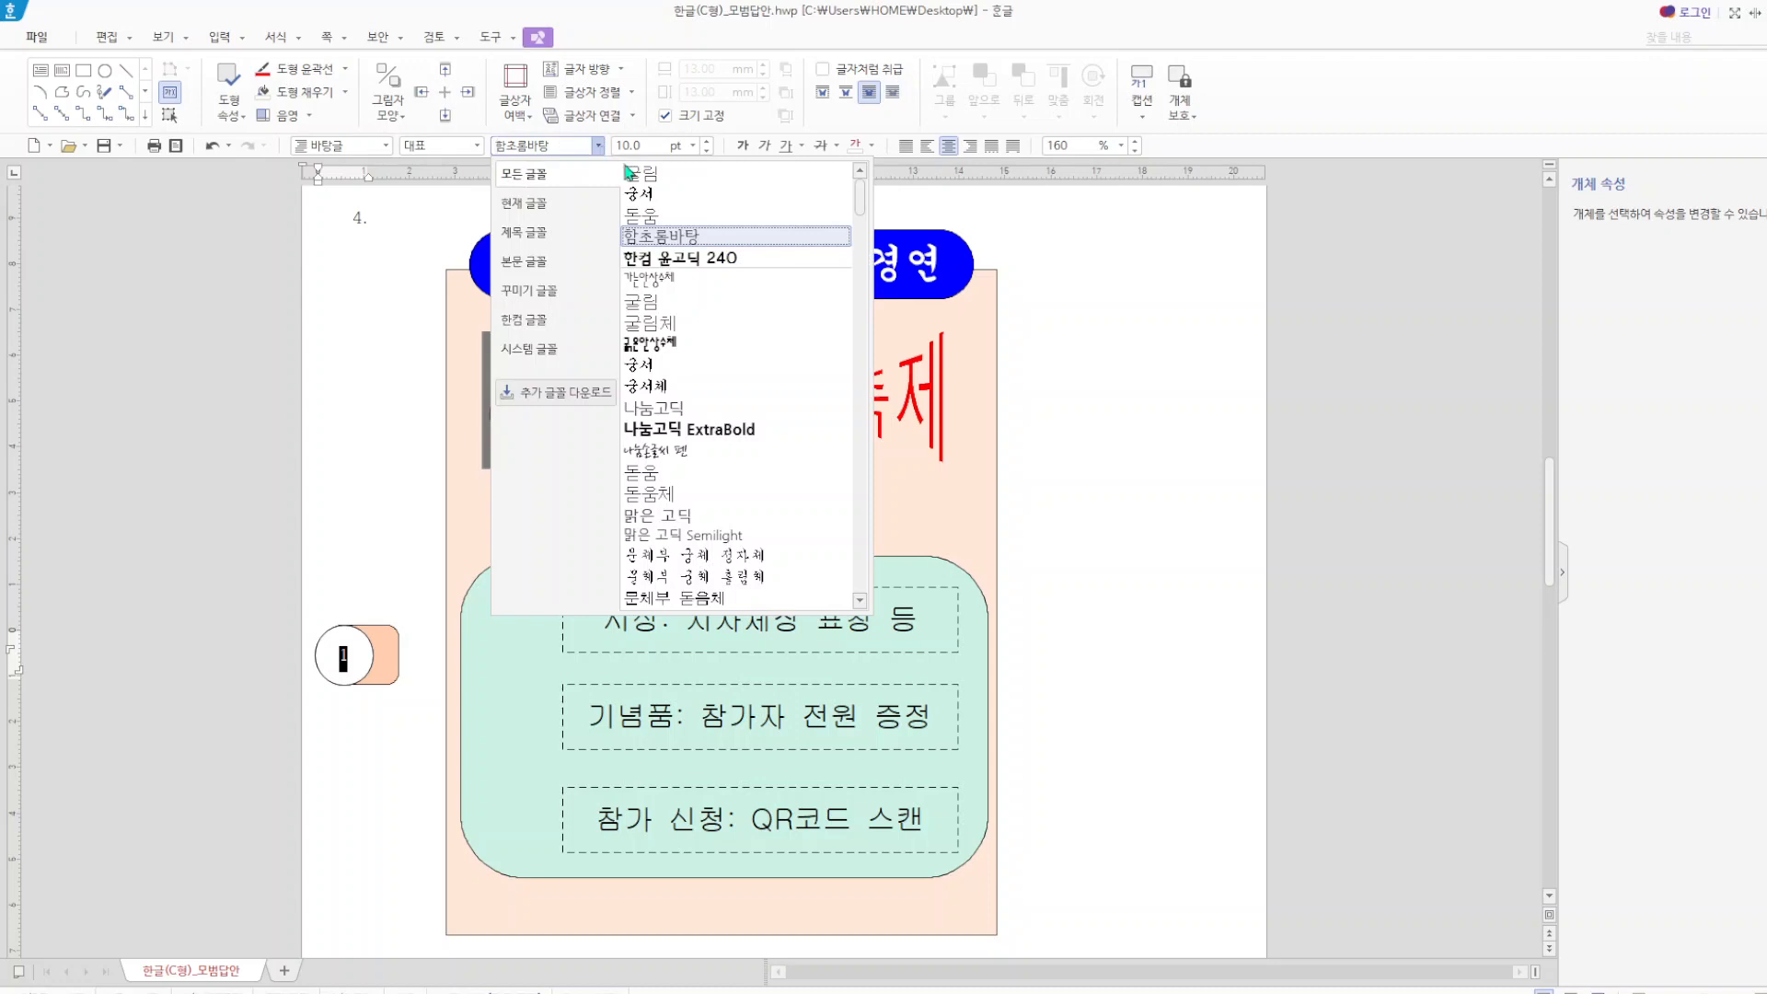
{"action": "left_click", "coordinate": [638, 194]}
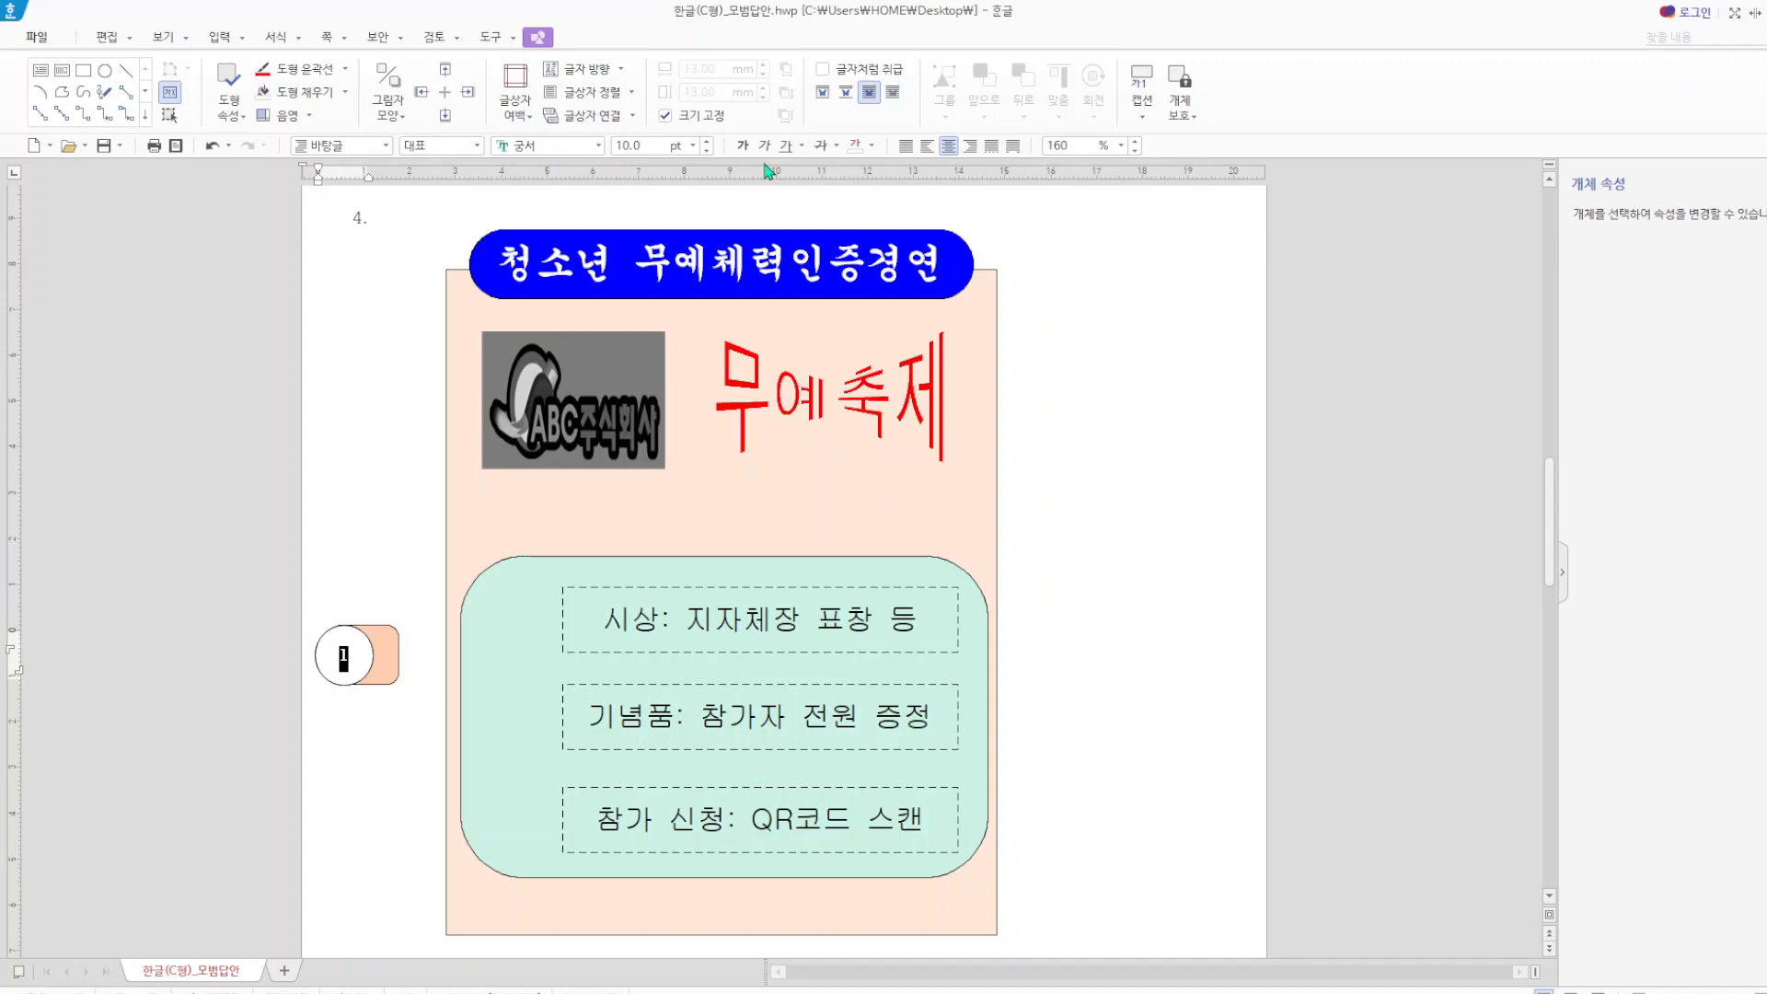
{"action": "left_click", "coordinate": [693, 146]}
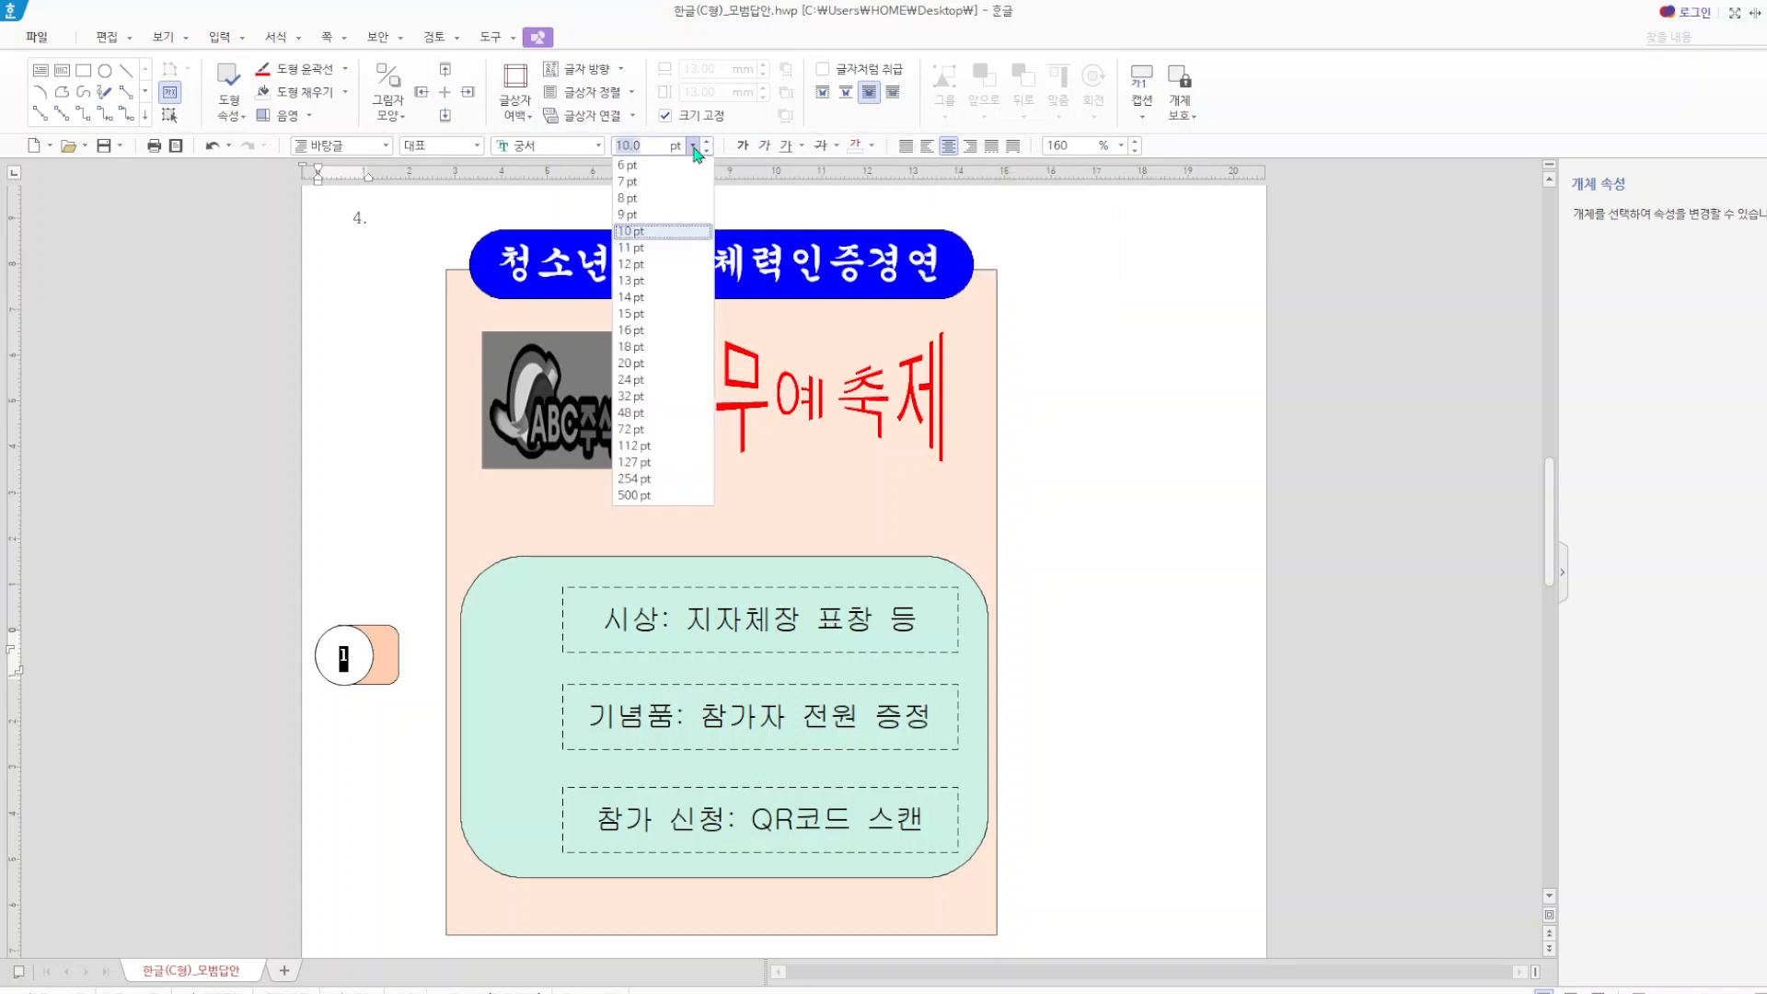
{"action": "left_click", "coordinate": [641, 347]}
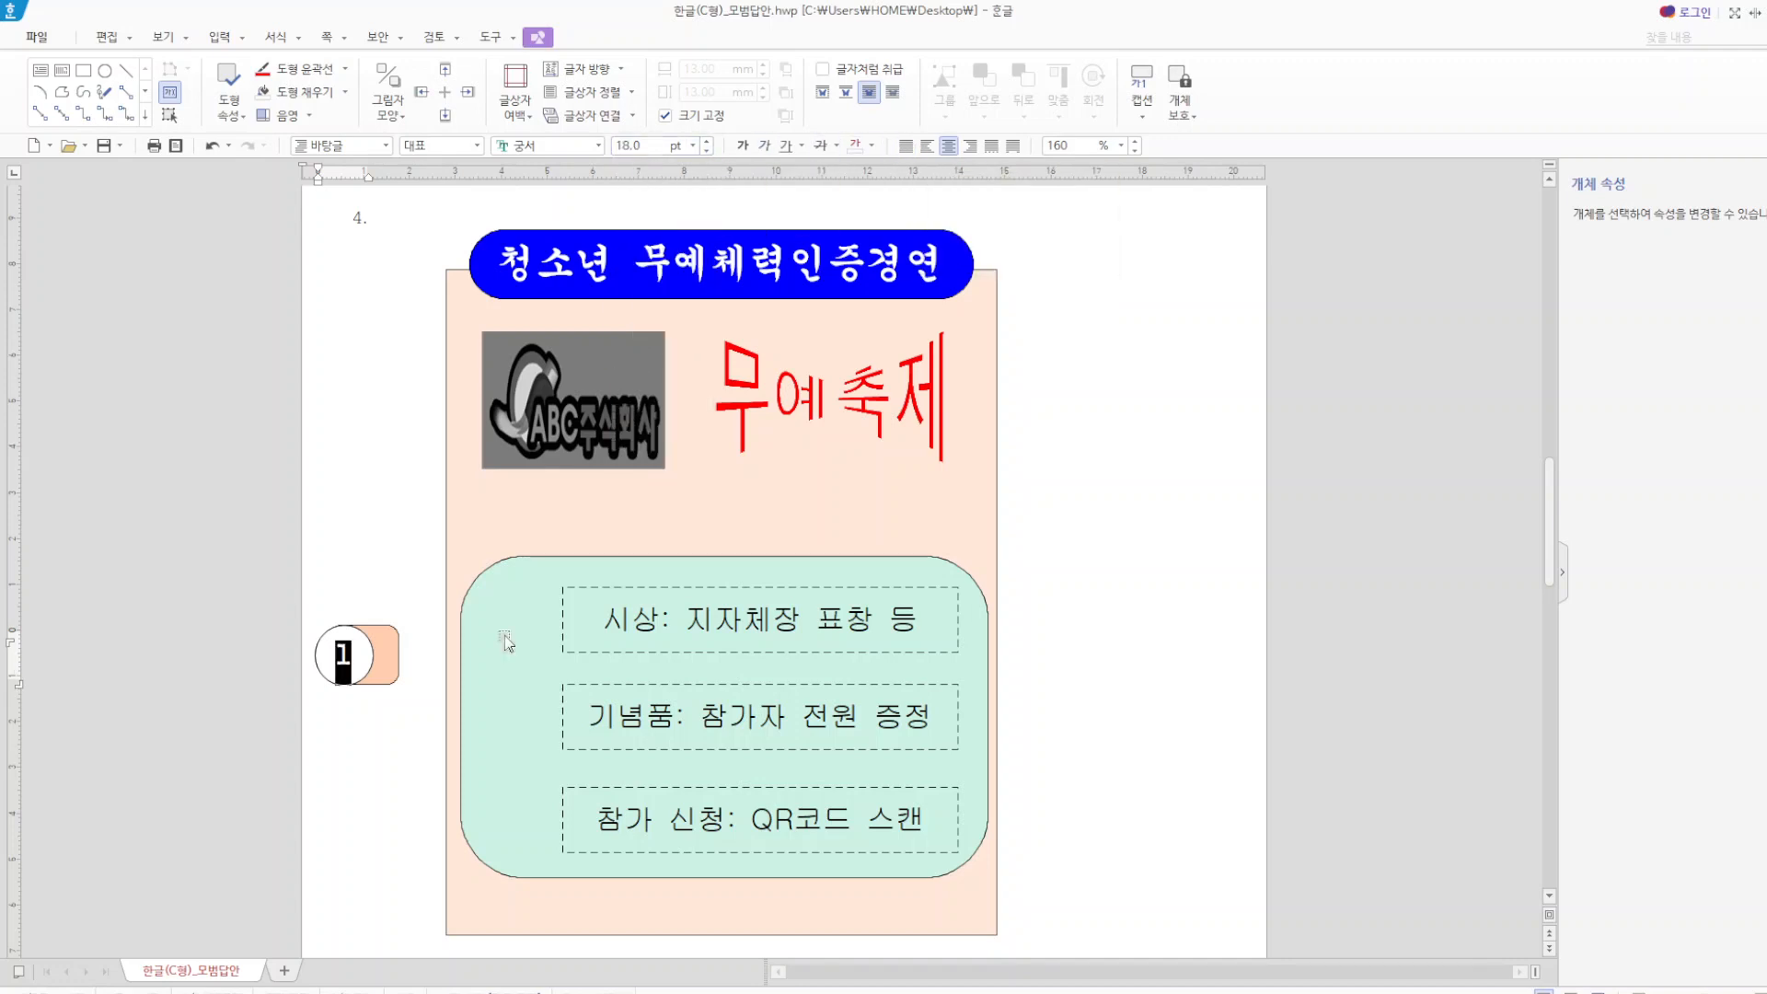
{"action": "left_click", "coordinate": [387, 791]}
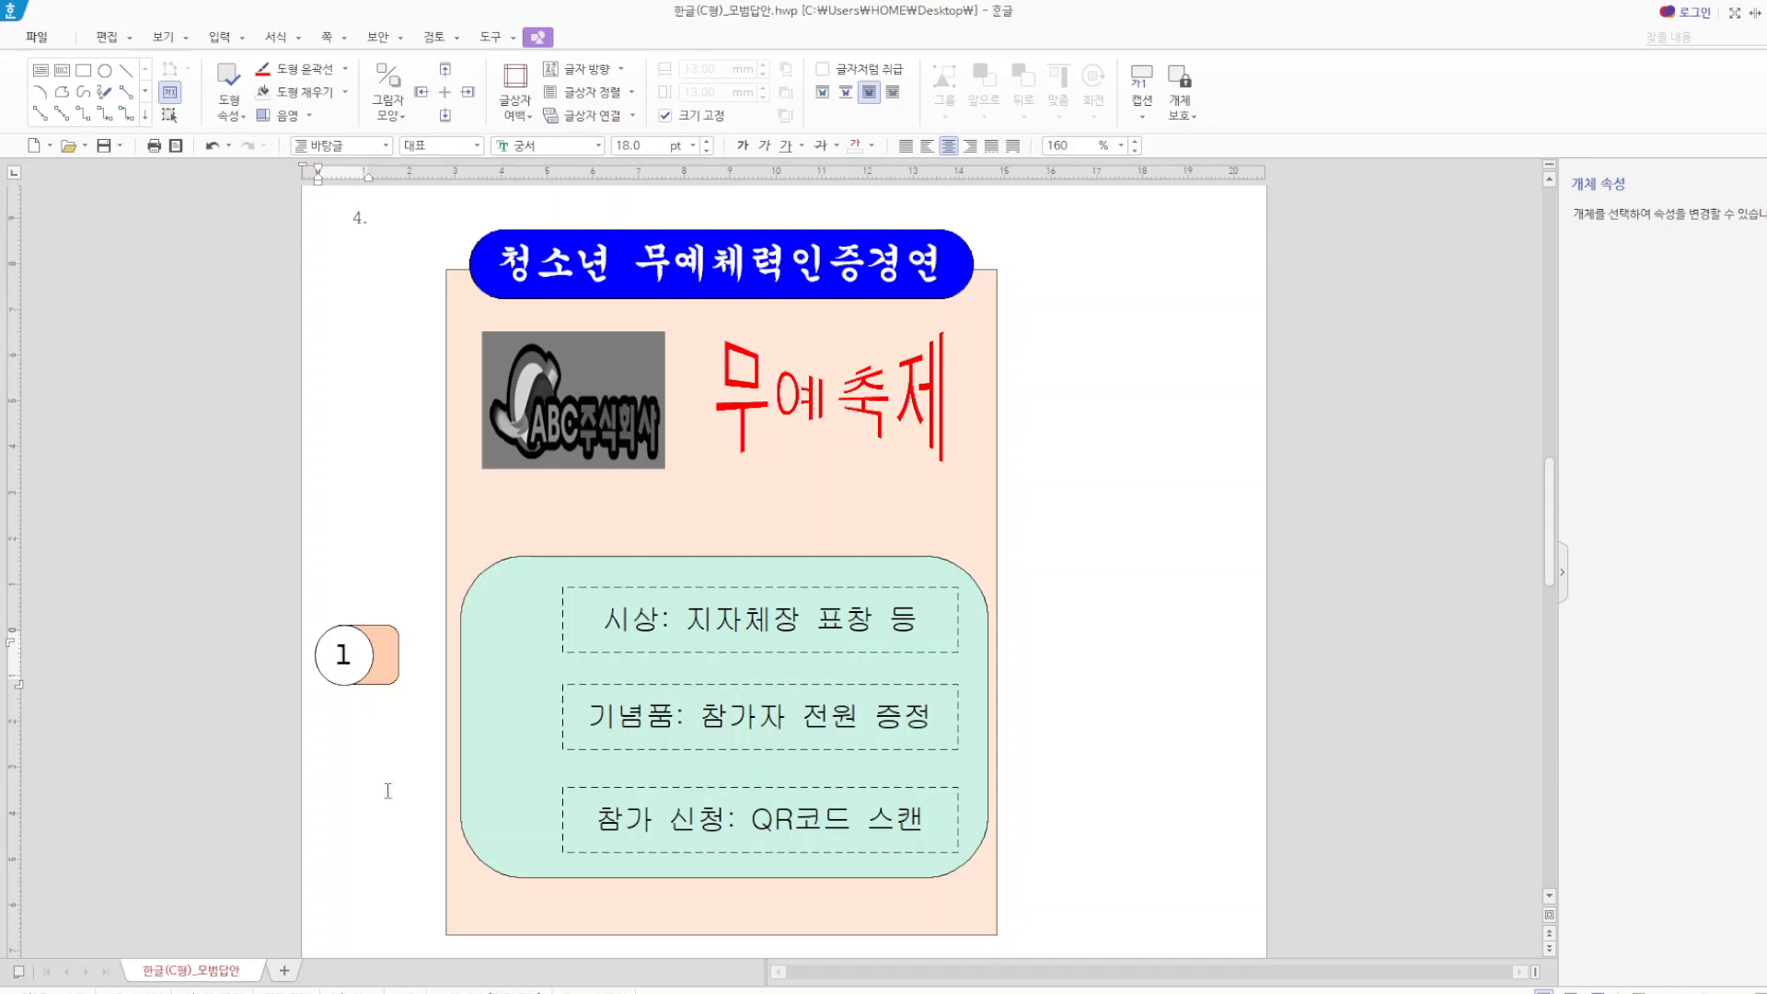
- Move the numbered circle and orange rectangle together beside the first dashed text box and copy the pair beside the other two
{"action": "left_click", "coordinate": [342, 626]}
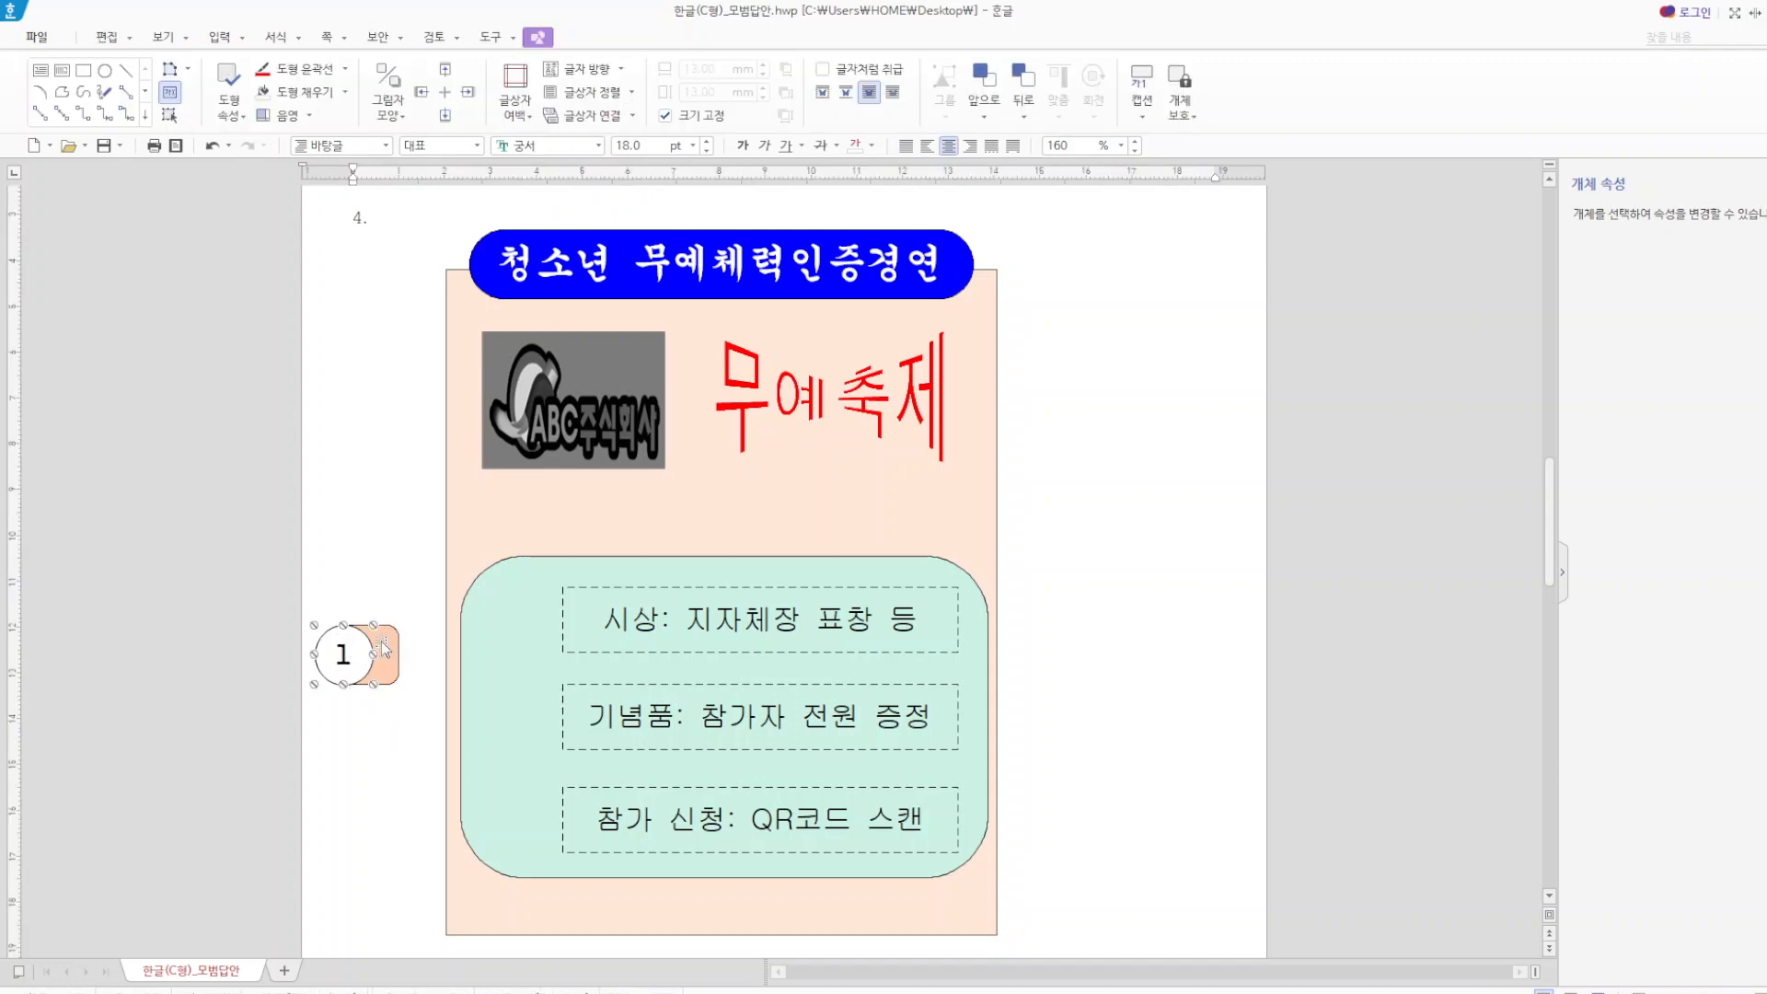
{"action": "left_click", "coordinate": [382, 649], "text": "shift"}
{"action": "left_click_drag", "start_coordinate": [363, 657], "coordinate": [543, 830]}
- Change the number in the middle circle to 2 and in the lowest circle to 3
{"action": "double_click", "coordinate": [502, 720]}
{"action": "type", "text": "2"}
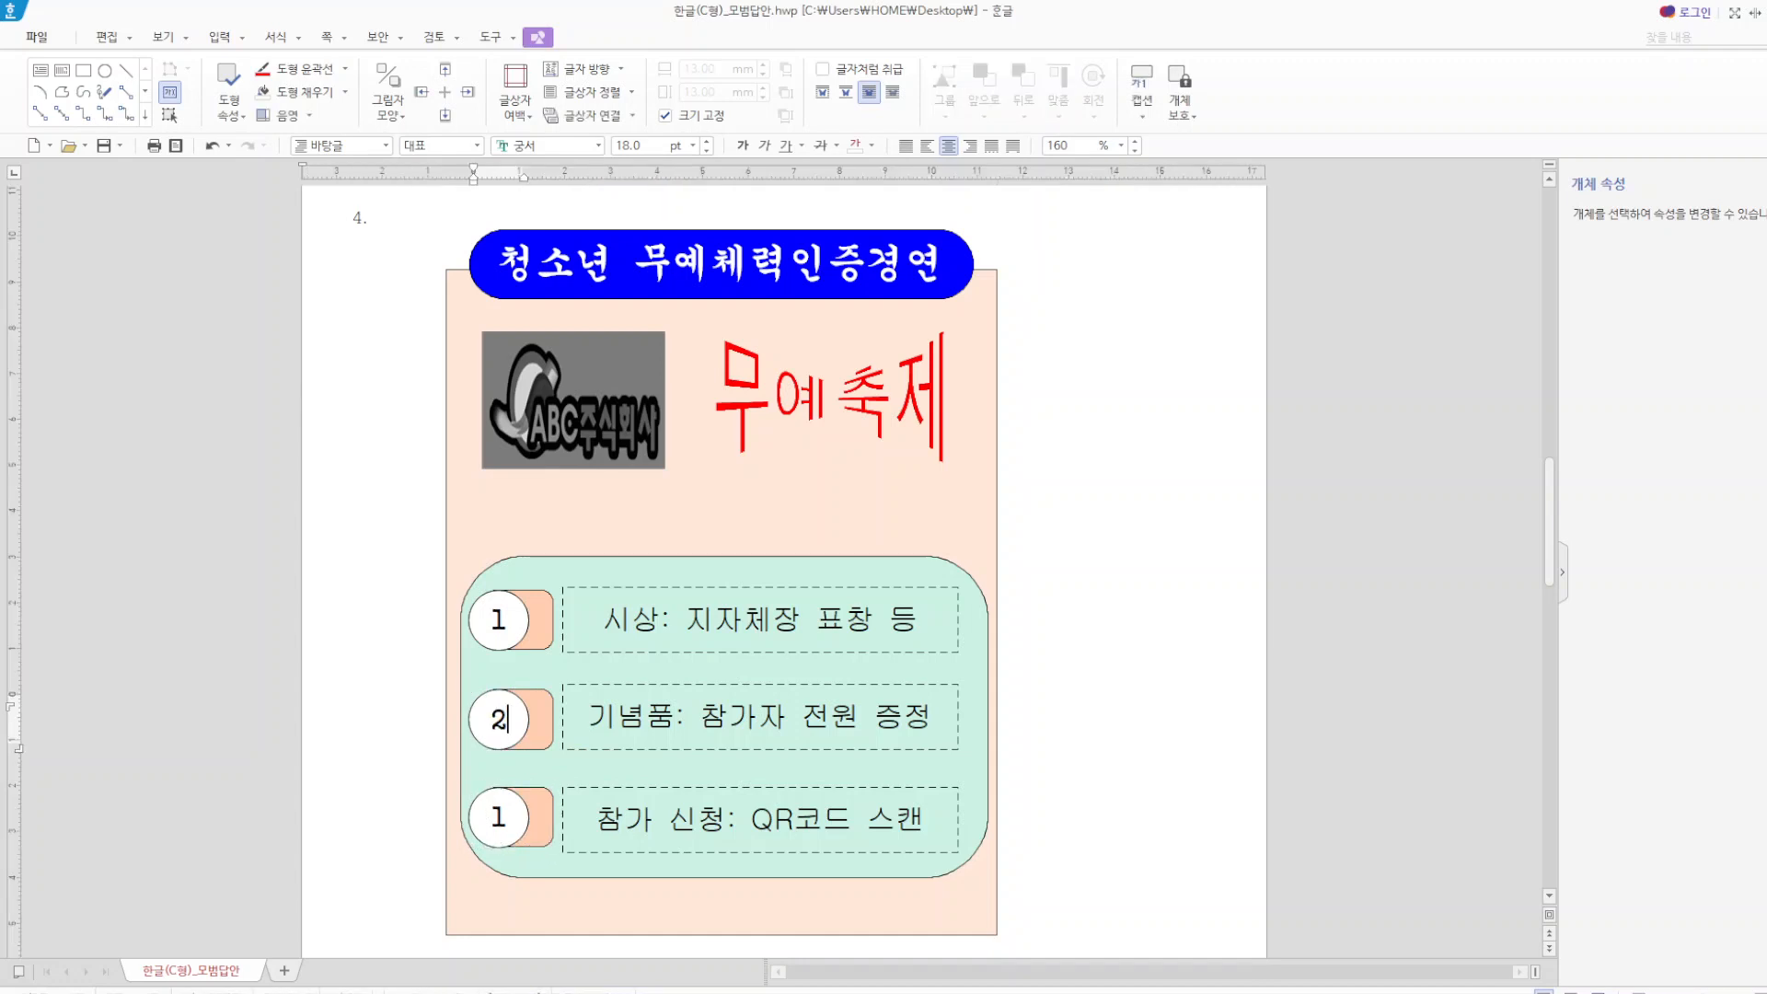
{"action": "left_click_drag", "start_coordinate": [511, 819], "coordinate": [487, 822]}
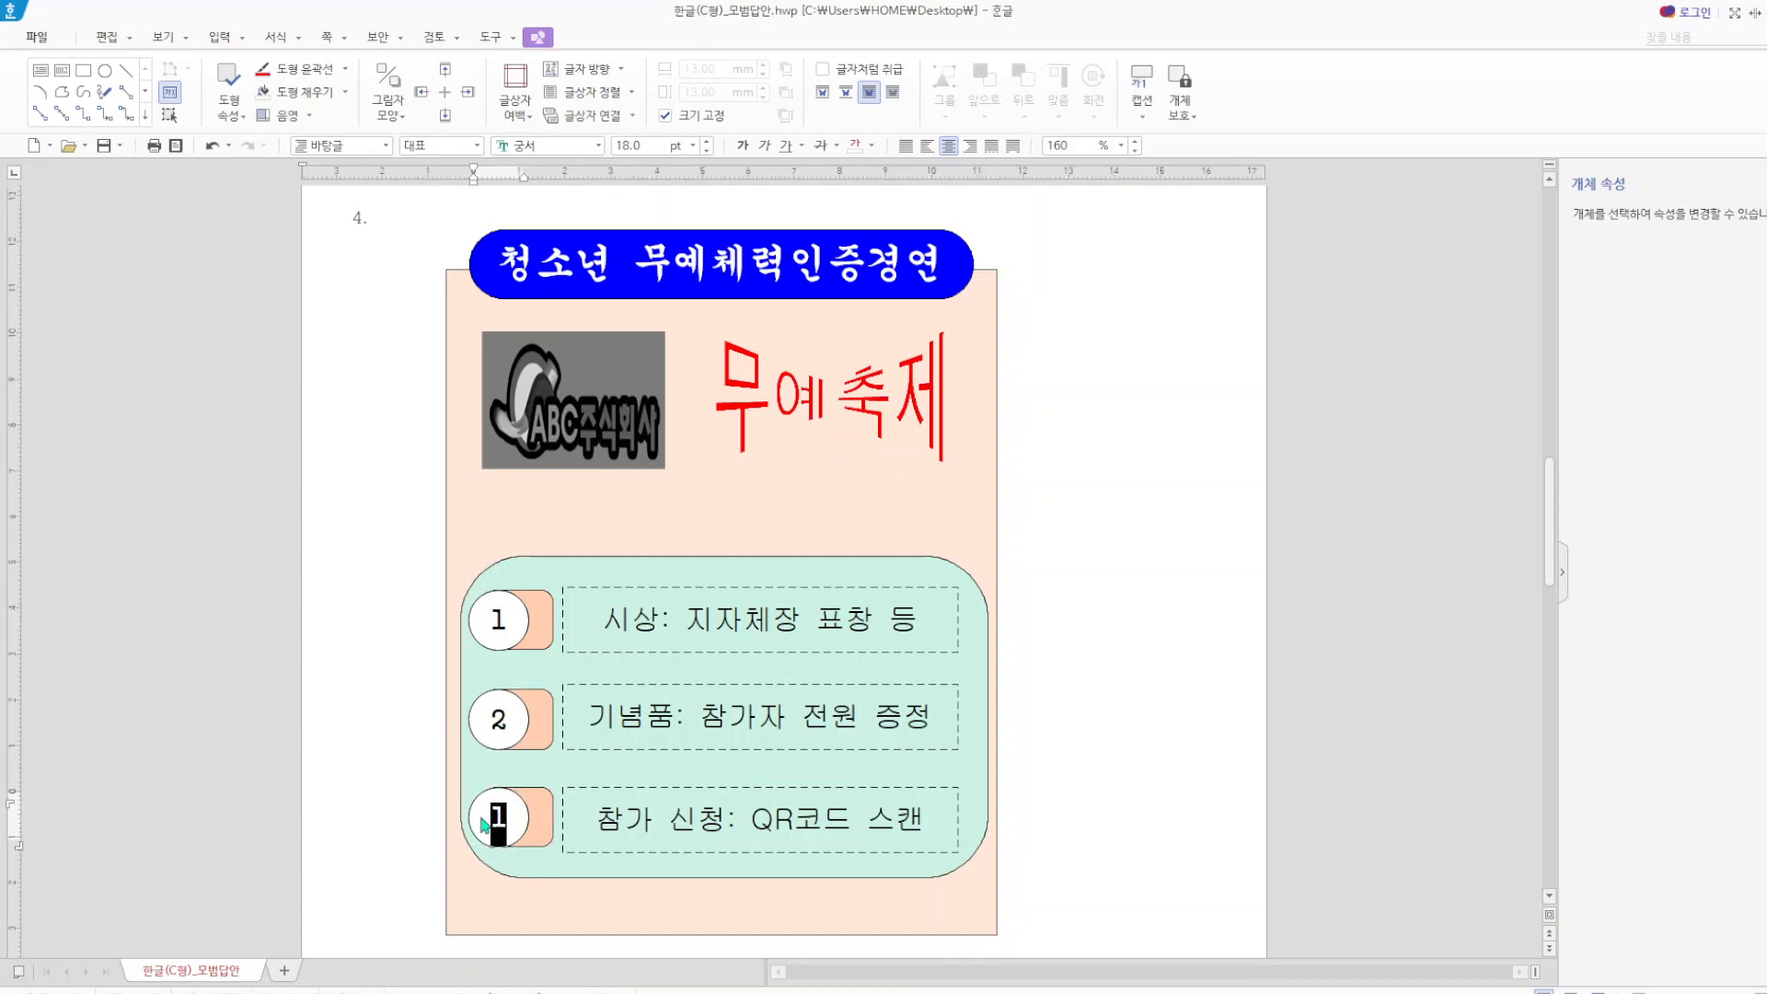
{"action": "type", "text": "3"}
- Fill the rounded rectangle behind number 2 with a lavender blue colour
{"action": "left_click", "coordinate": [546, 727]}
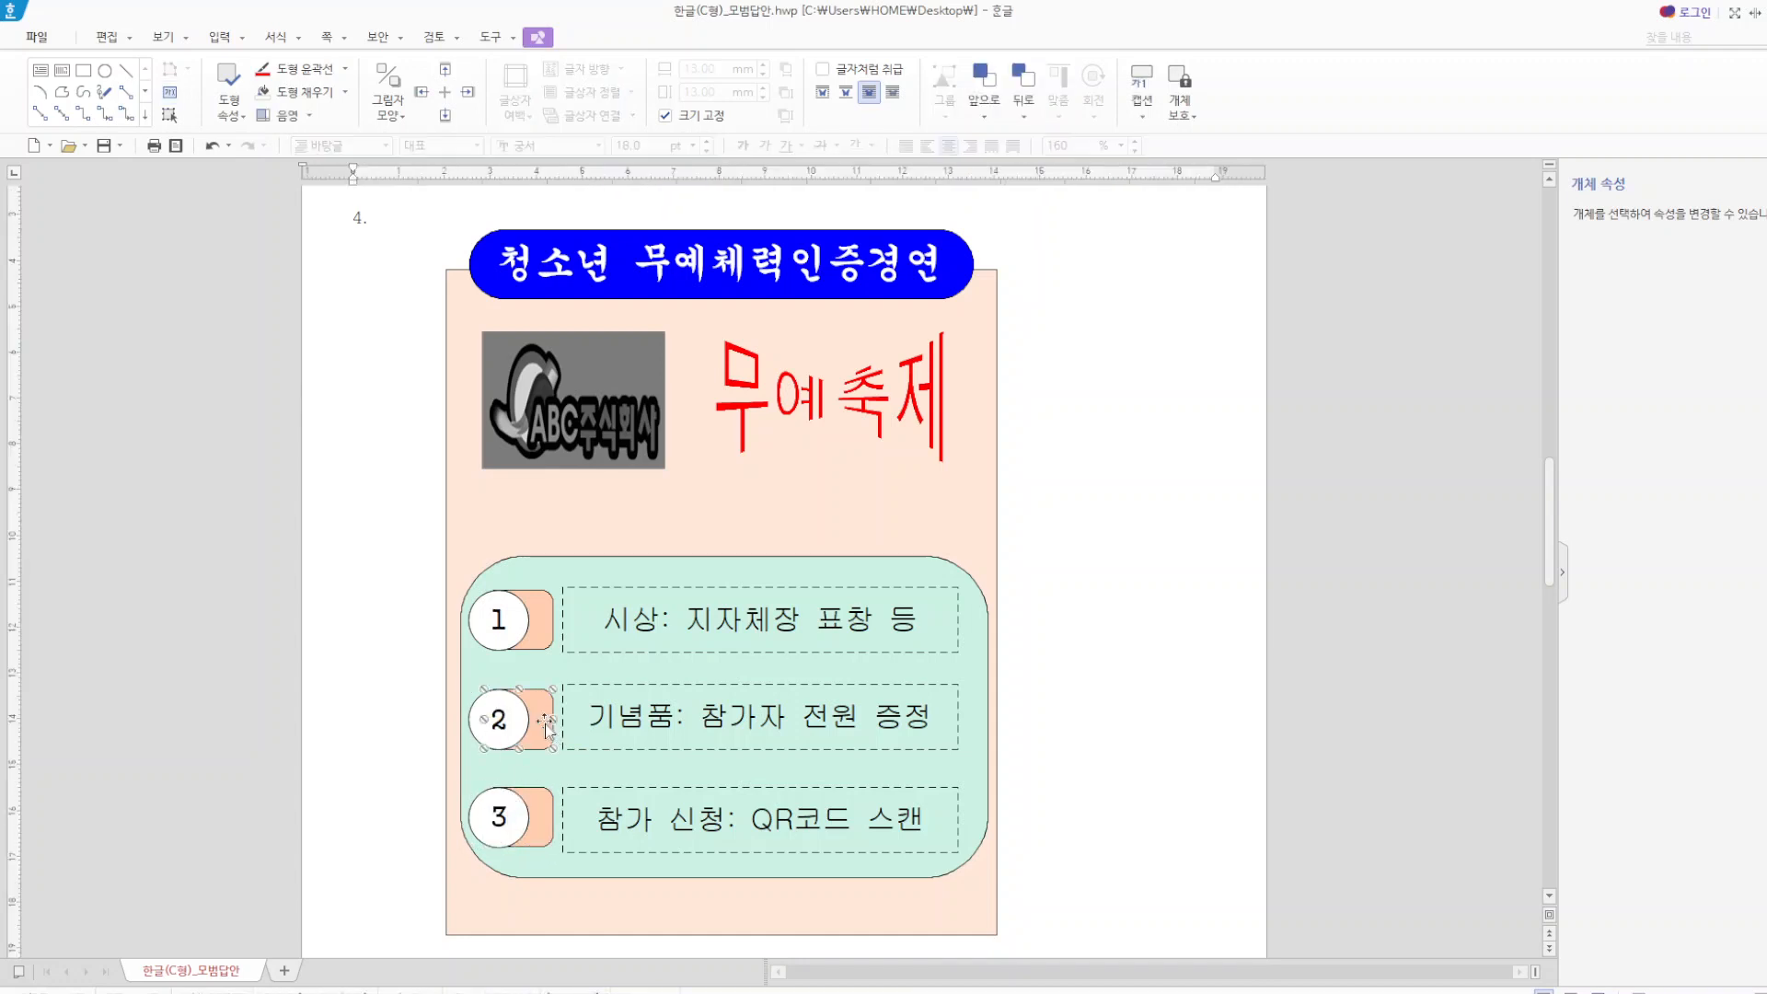
{"action": "double_click", "coordinate": [545, 727]}
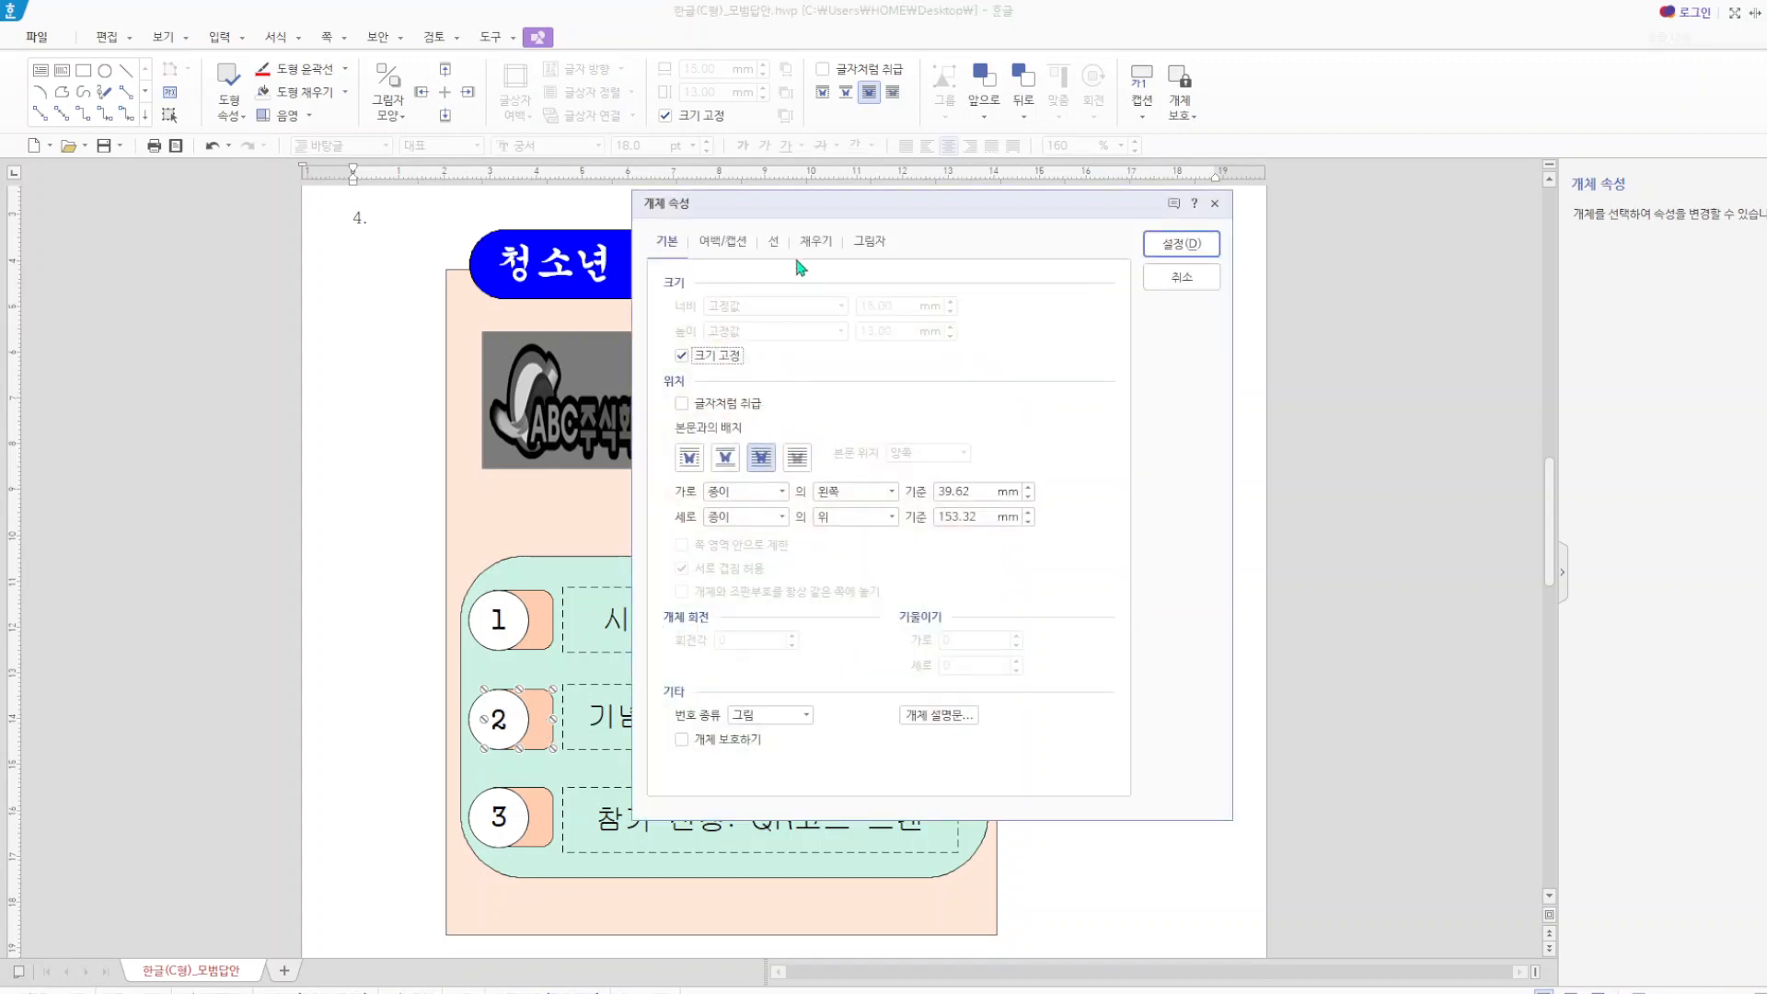
{"action": "left_click", "coordinate": [813, 242]}
{"action": "left_click", "coordinate": [771, 356]}
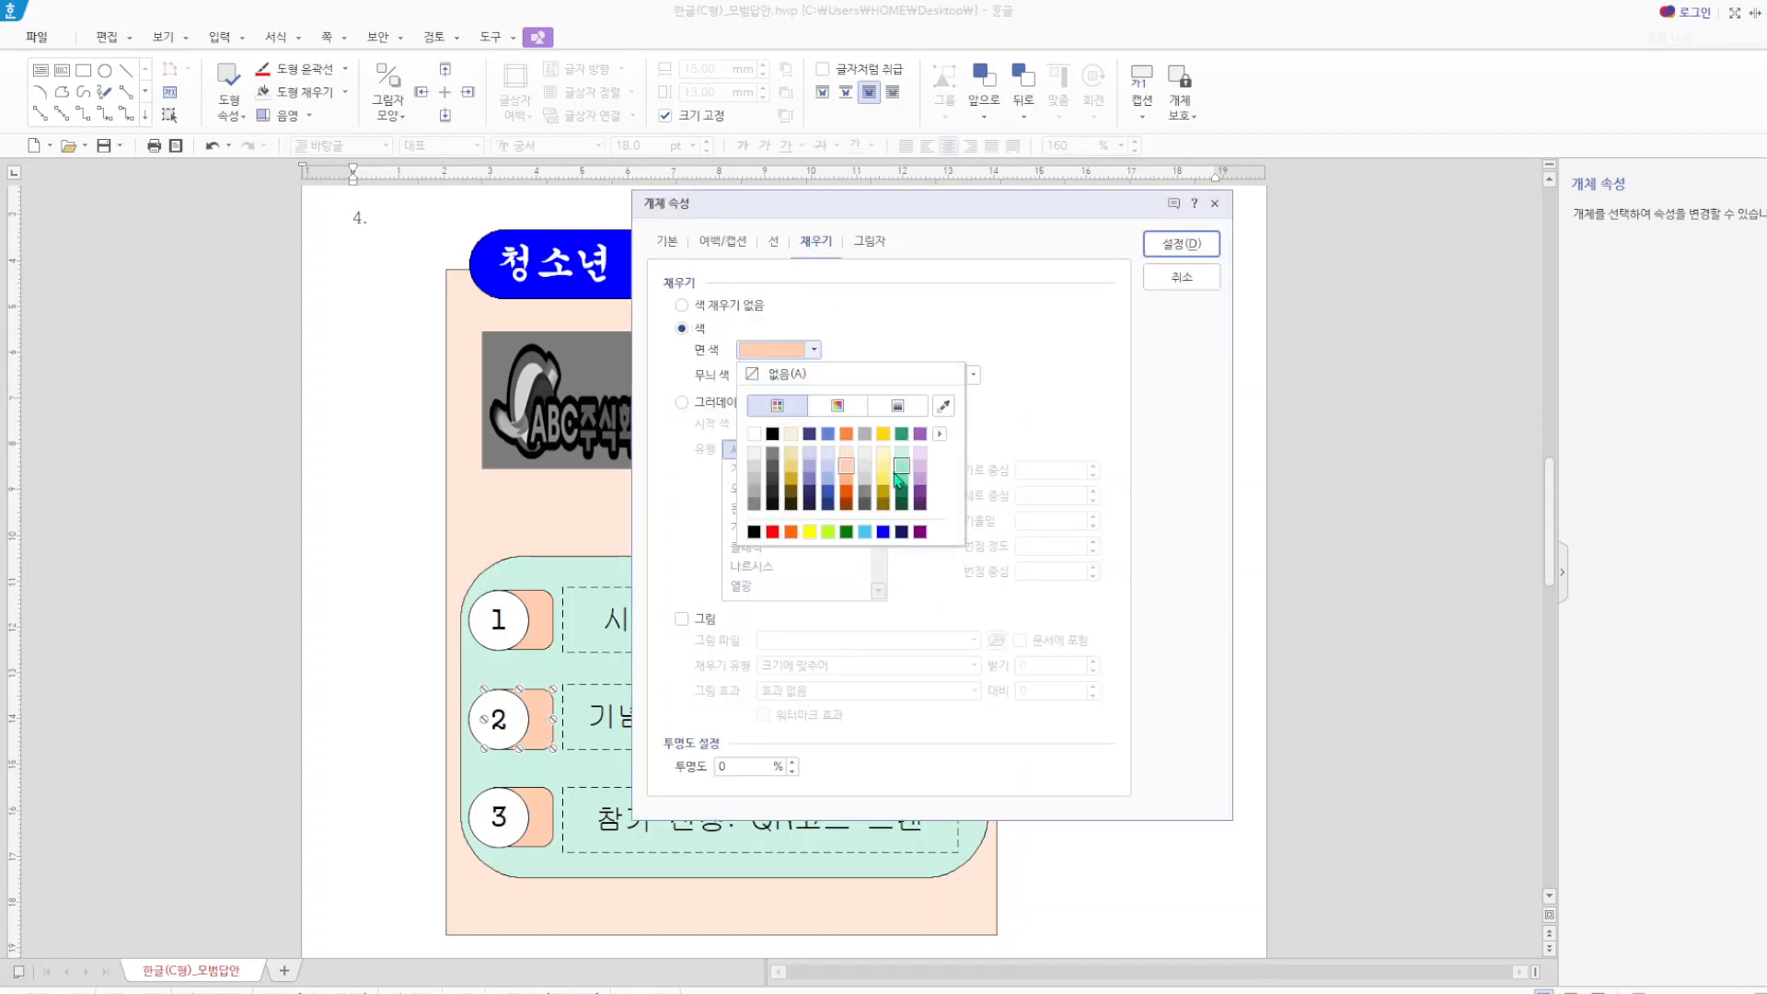
{"action": "left_click", "coordinate": [829, 485]}
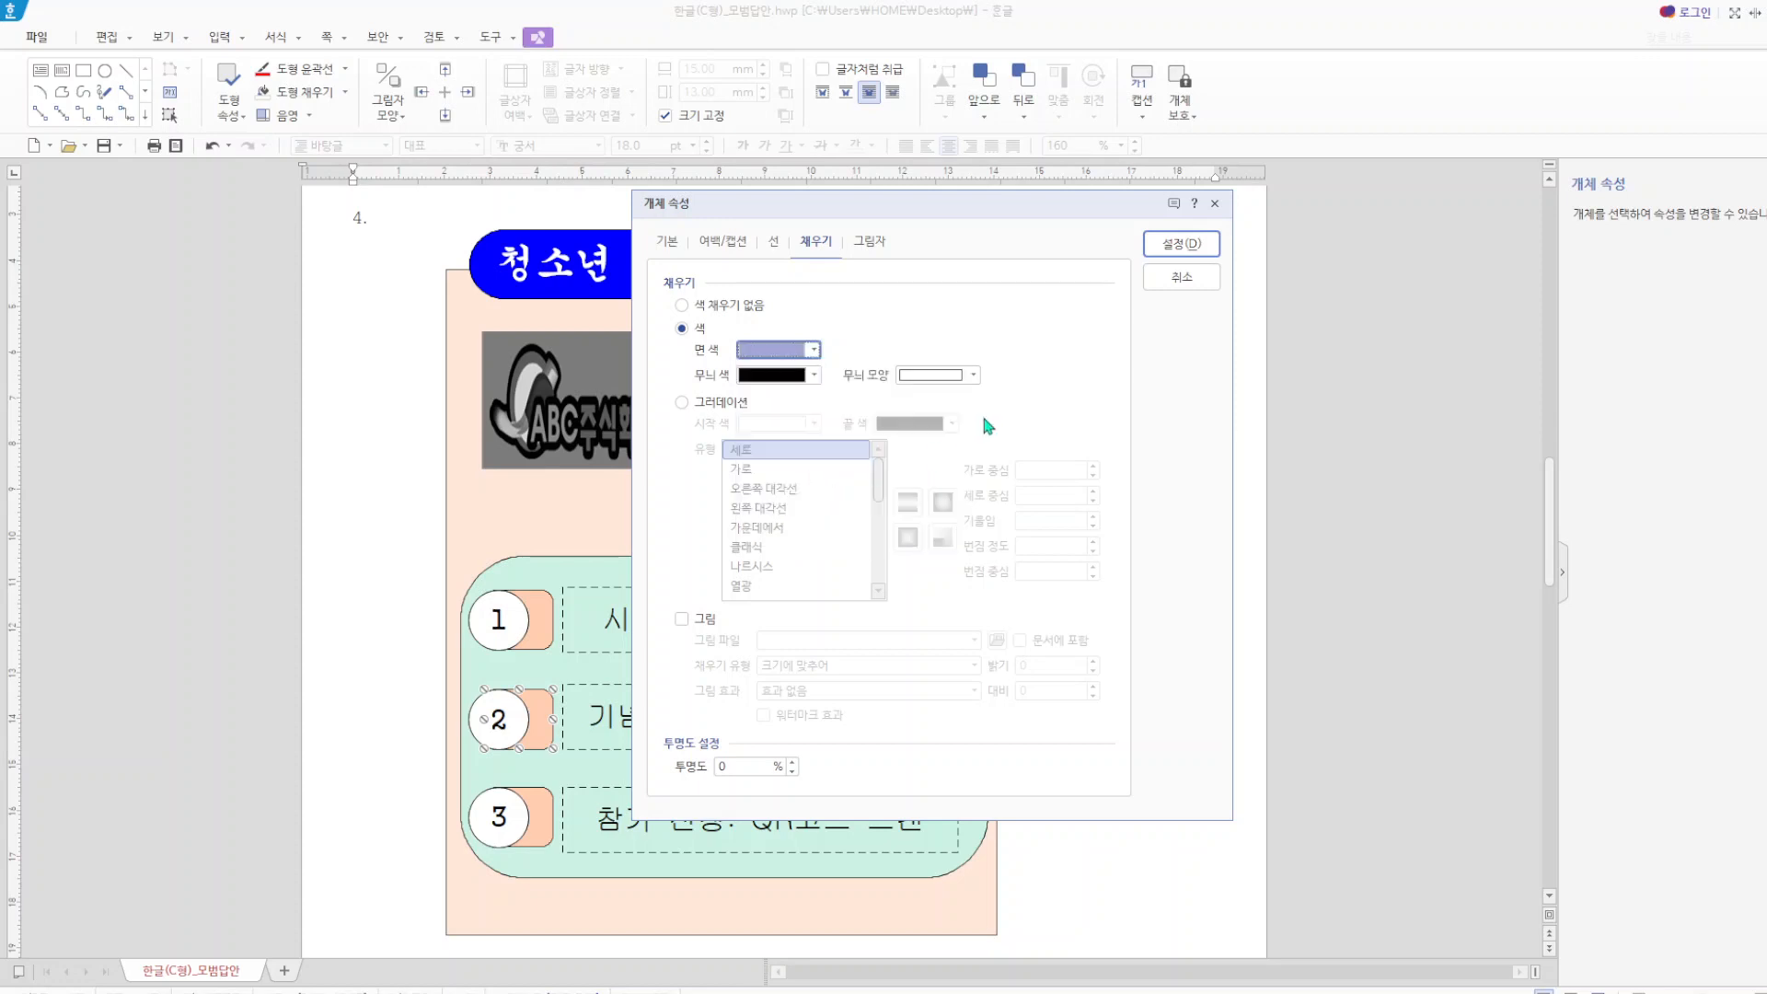
{"action": "left_click", "coordinate": [1184, 241]}
- Fill the rounded rectangle behind number 3 with a light purple colour
{"action": "left_click", "coordinate": [539, 819]}
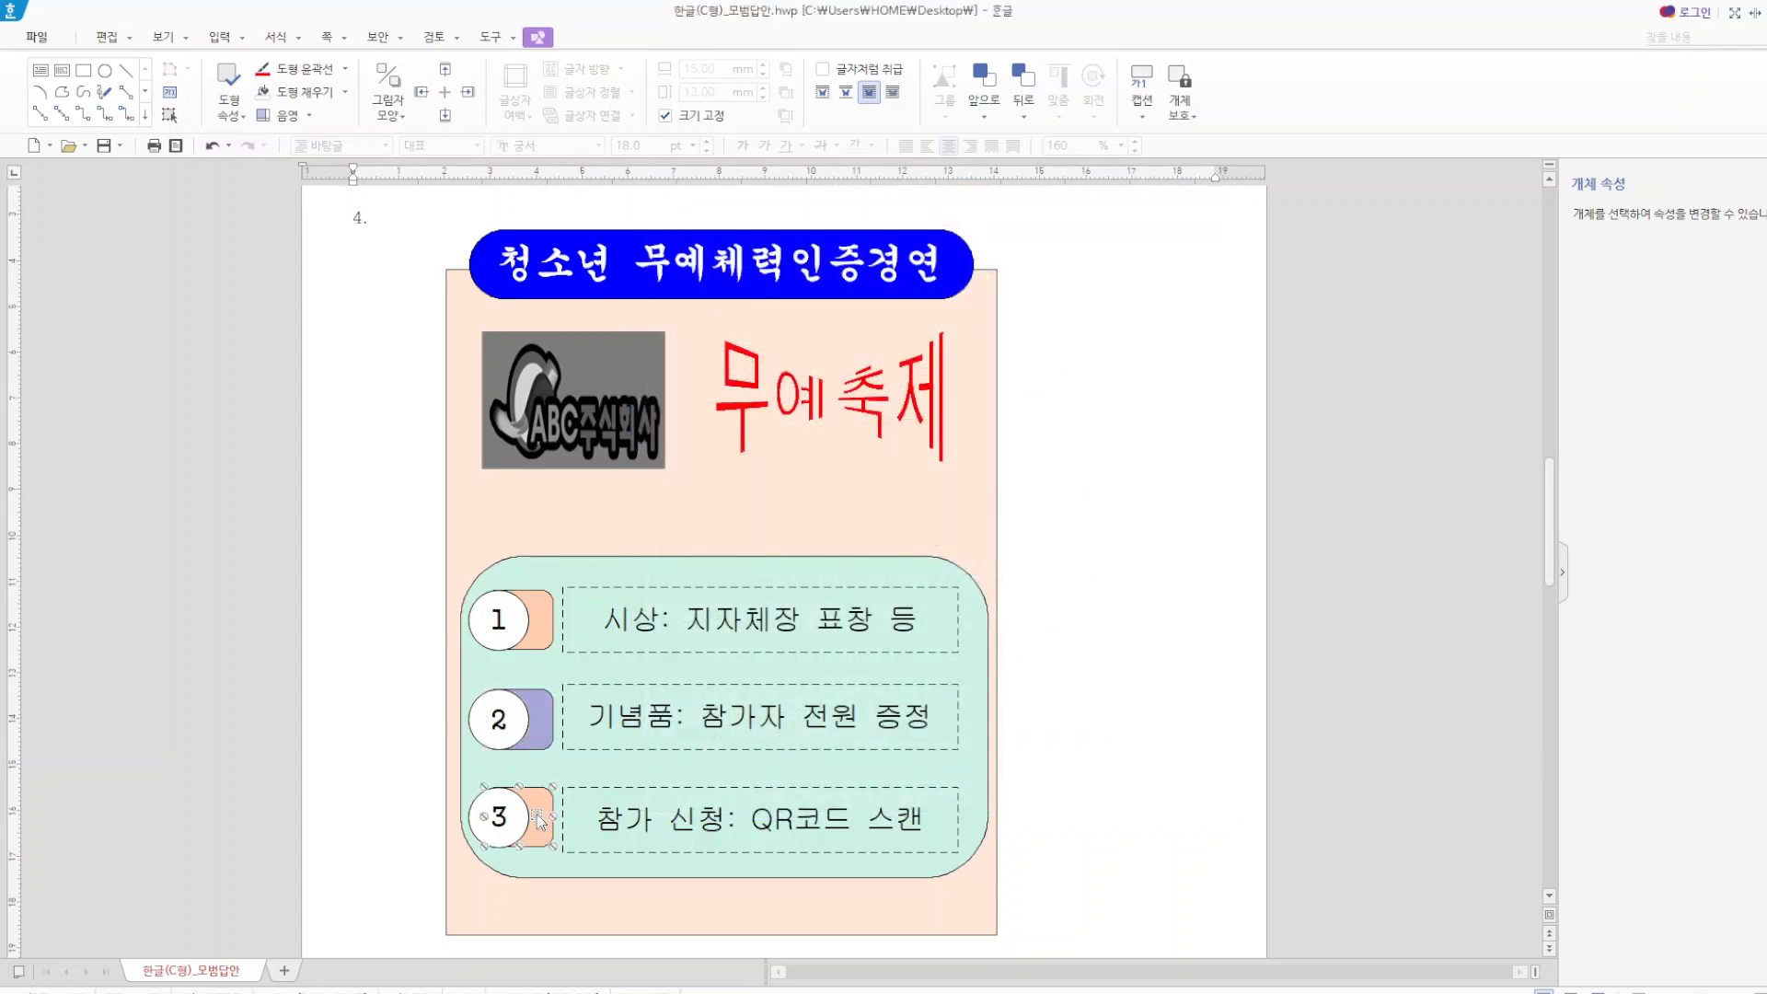
{"action": "double_click", "coordinate": [539, 819]}
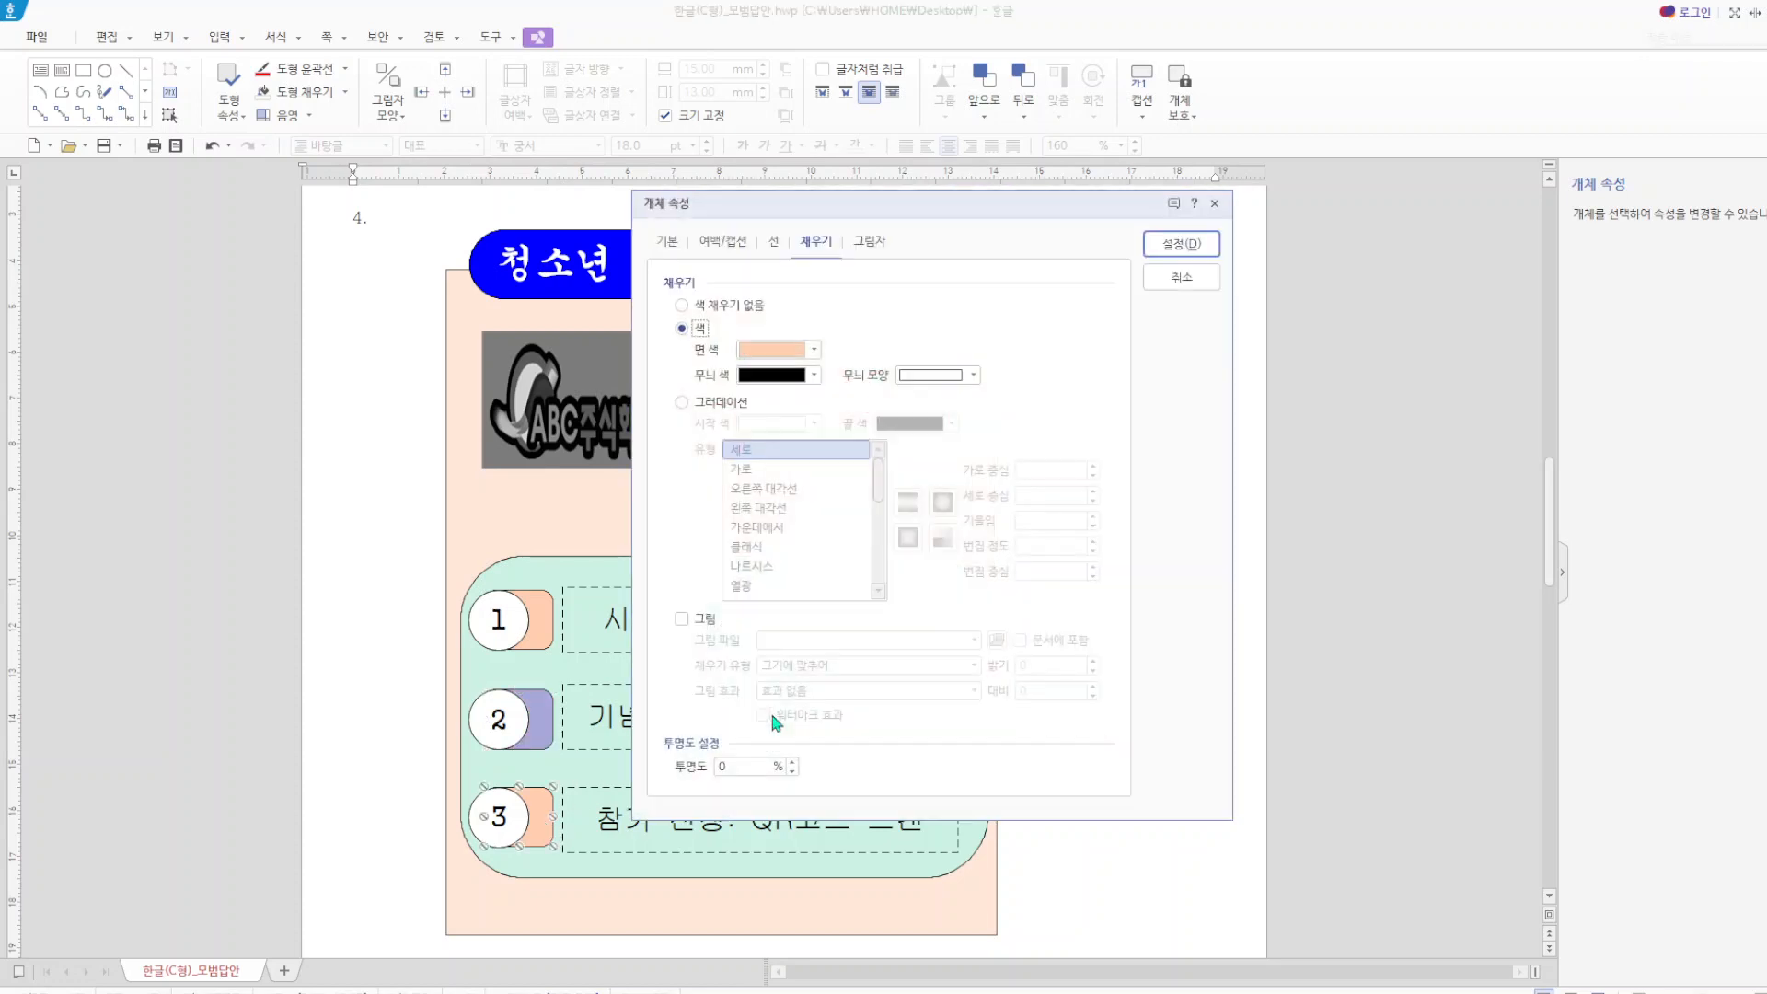
{"action": "left_click", "coordinate": [813, 350]}
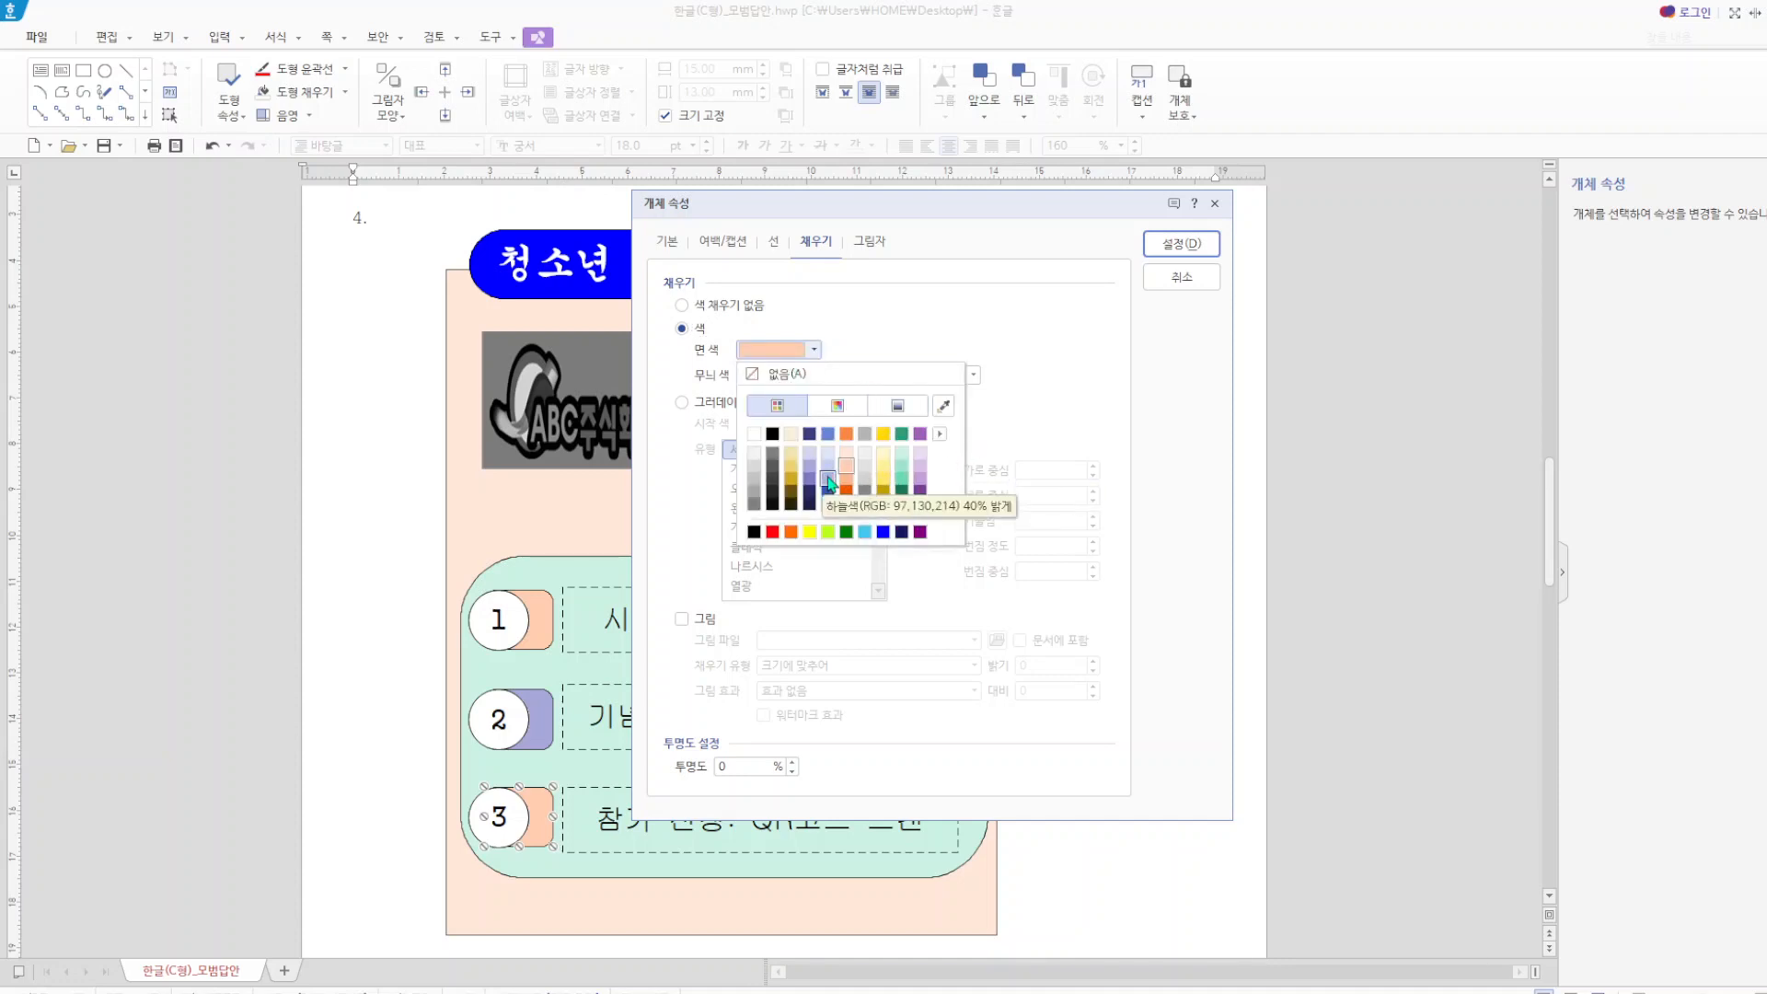
{"action": "left_click", "coordinate": [919, 465]}
{"action": "left_click", "coordinate": [1199, 259]}
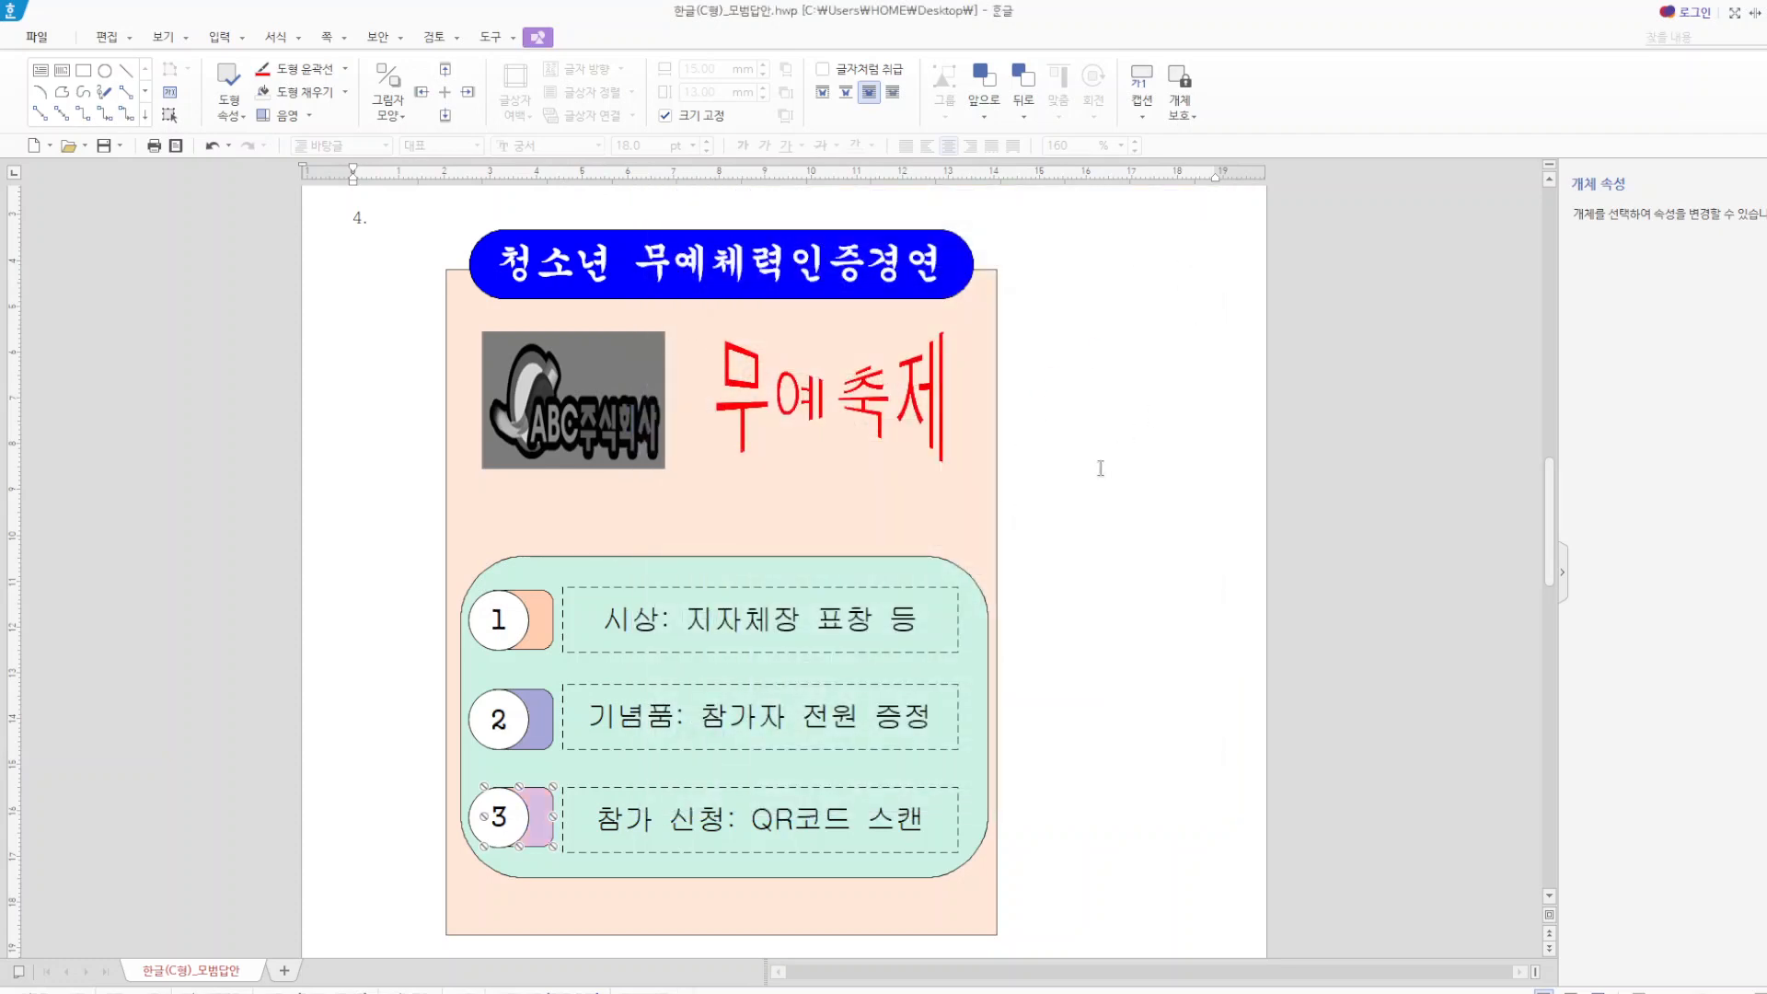
{"action": "left_click", "coordinate": [1099, 468]}
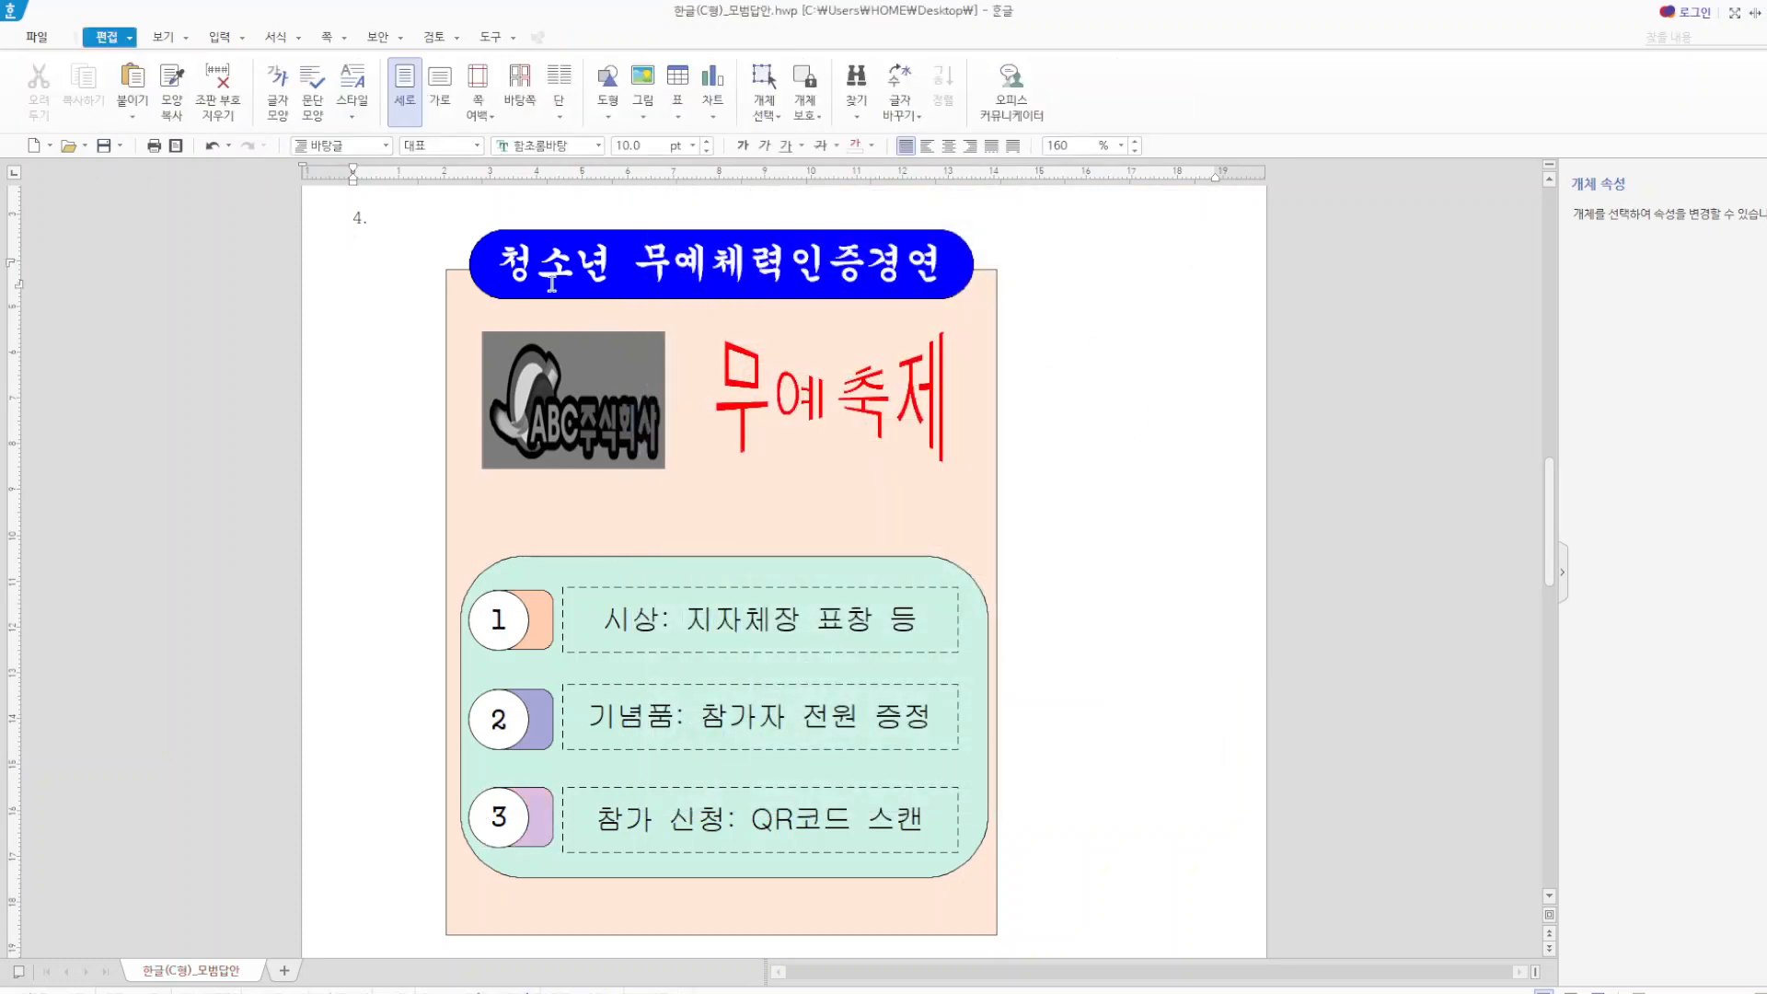
- Check the ruby text settings of the title "세계 무예인들이 한 자리에" on the third page without changing them
{"action": "scroll", "coordinate": [892, 559], "scroll_direction": "up", "scroll_amount": 3}
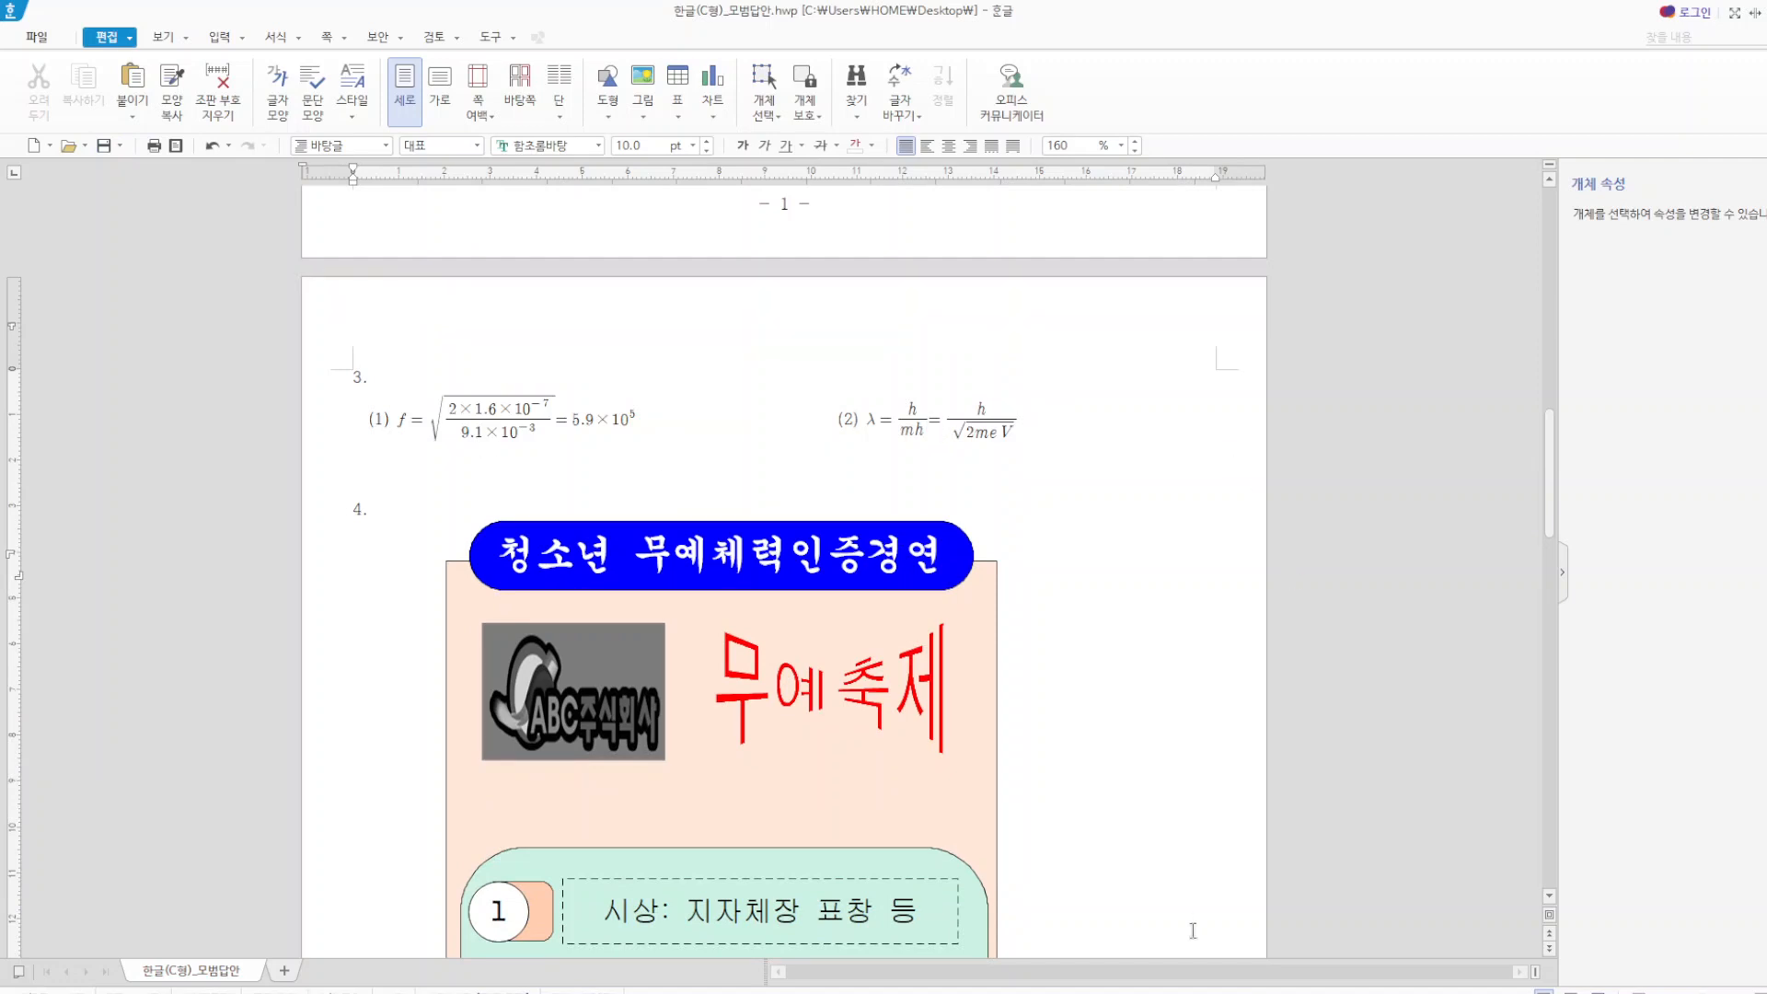
{"action": "scroll", "coordinate": [957, 625], "scroll_direction": "down", "scroll_amount": 14}
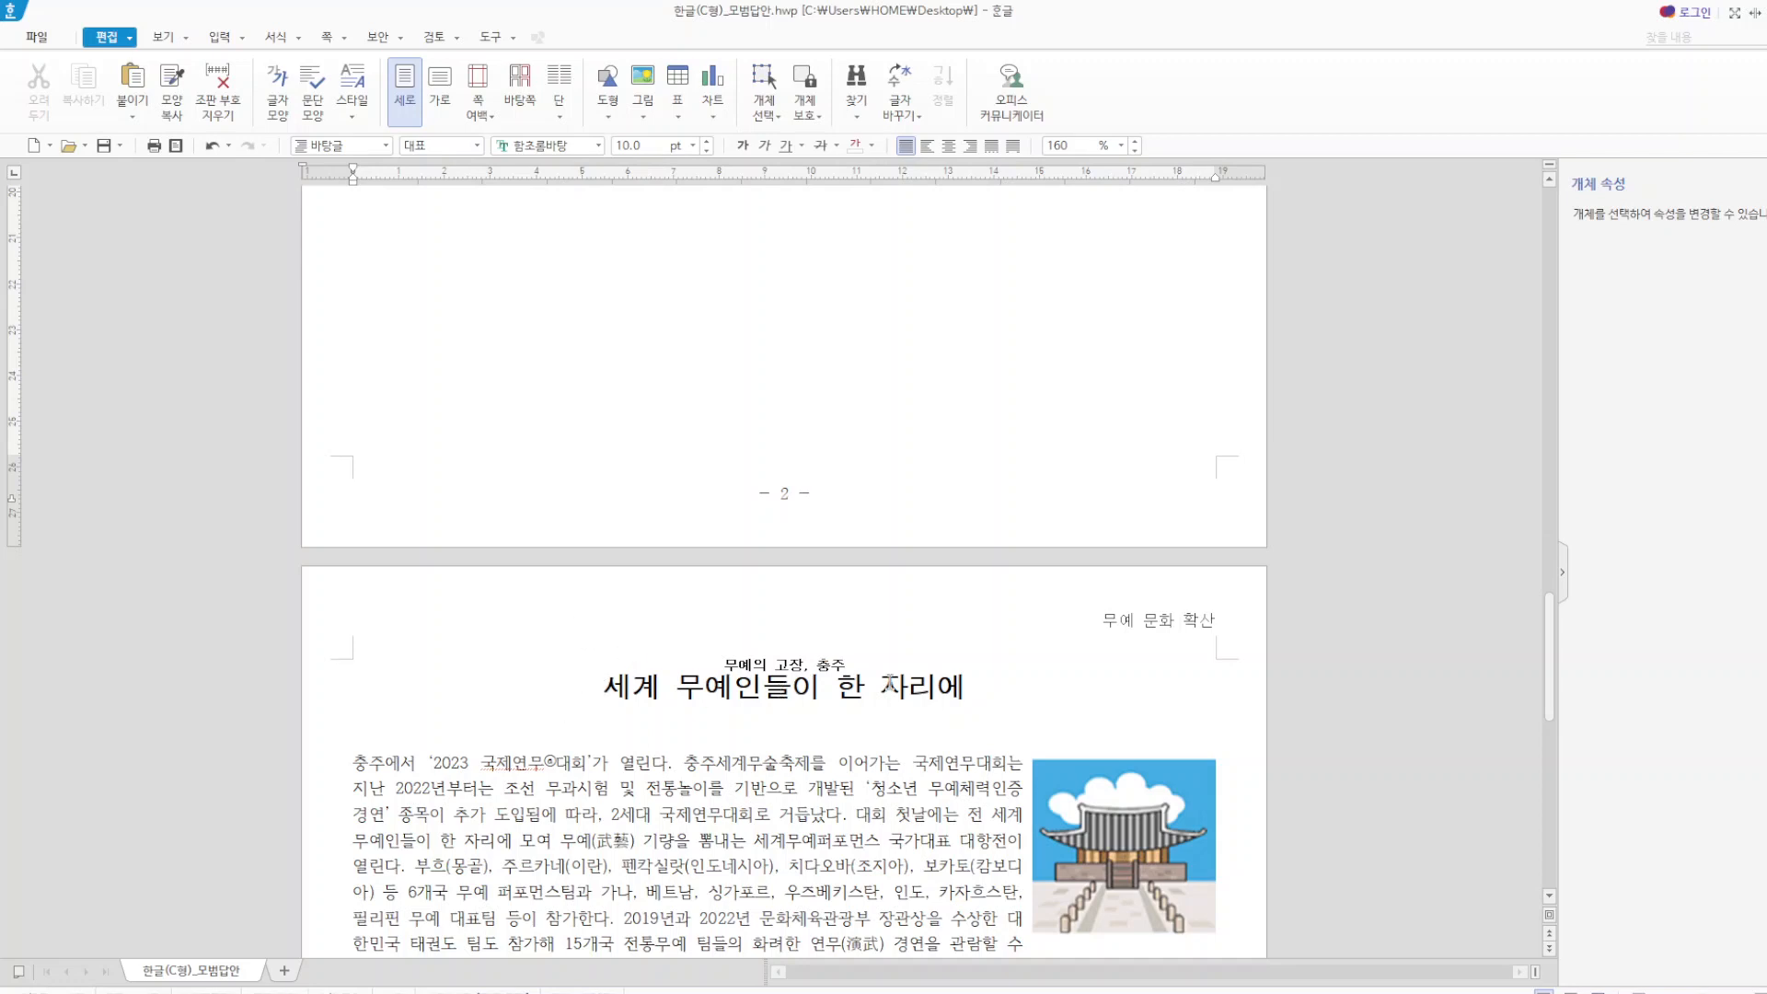
{"action": "triple_click", "coordinate": [1023, 677]}
{"action": "right_click", "coordinate": [820, 698]}
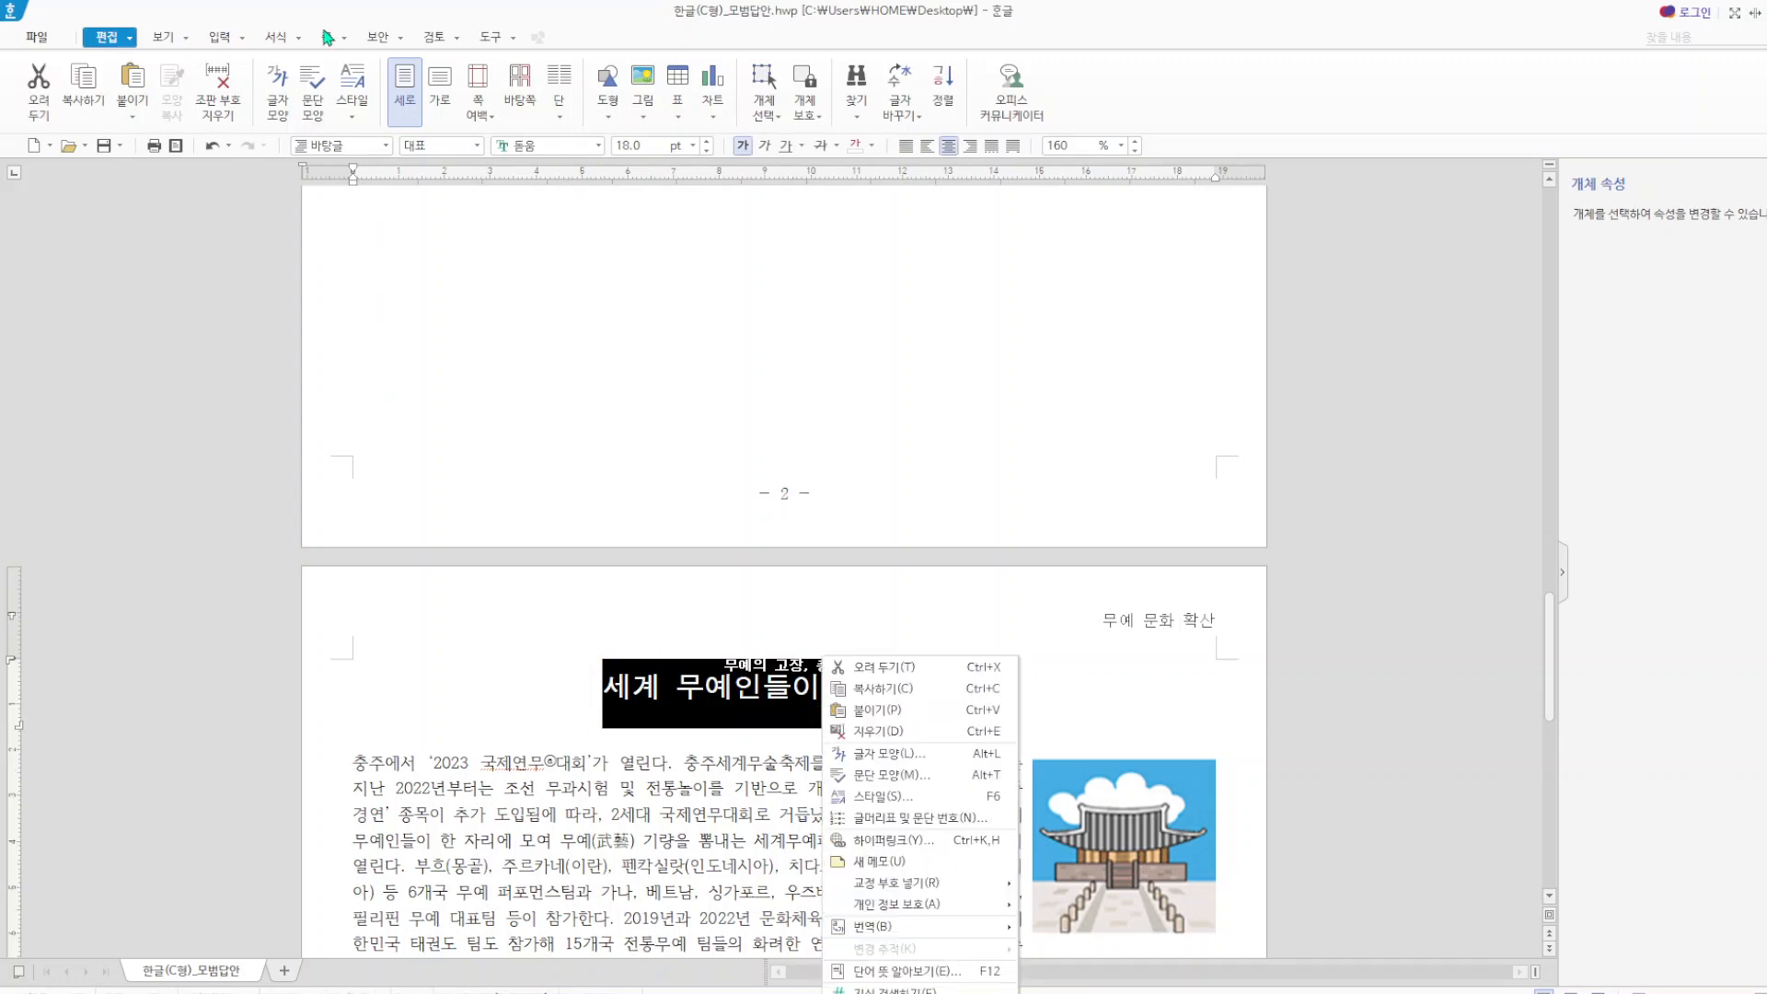
{"action": "left_click", "coordinate": [246, 40]}
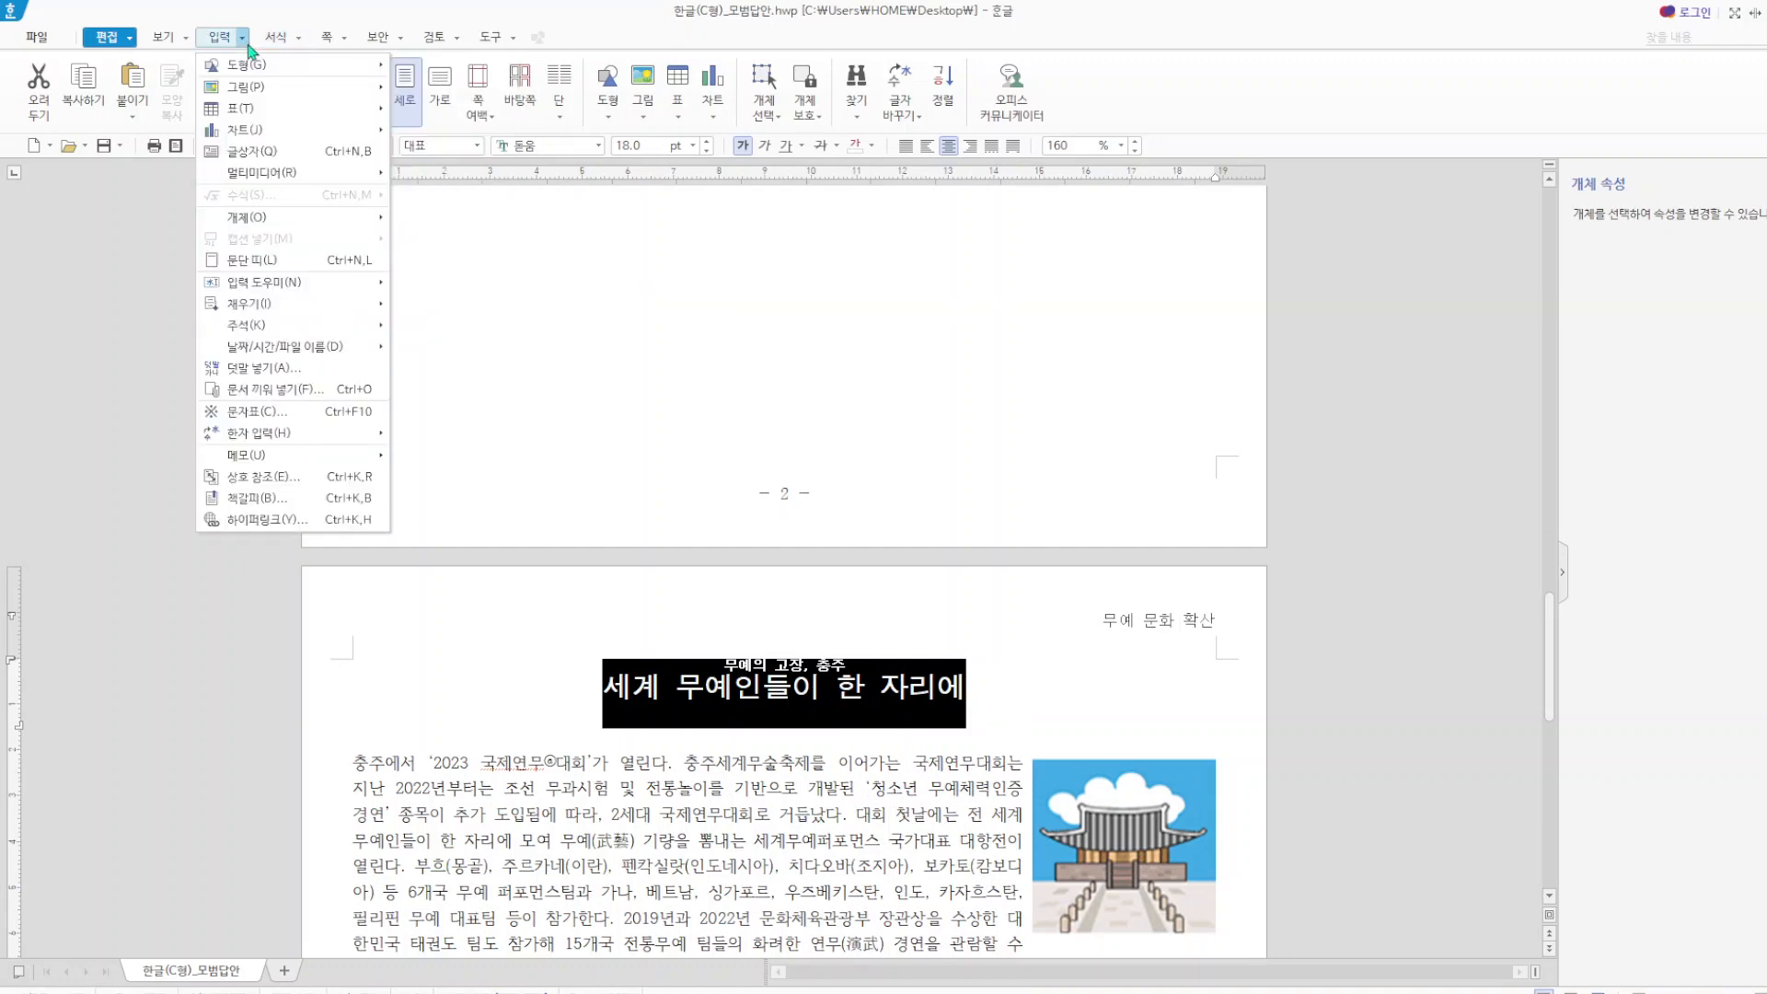
{"action": "left_click", "coordinate": [276, 375]}
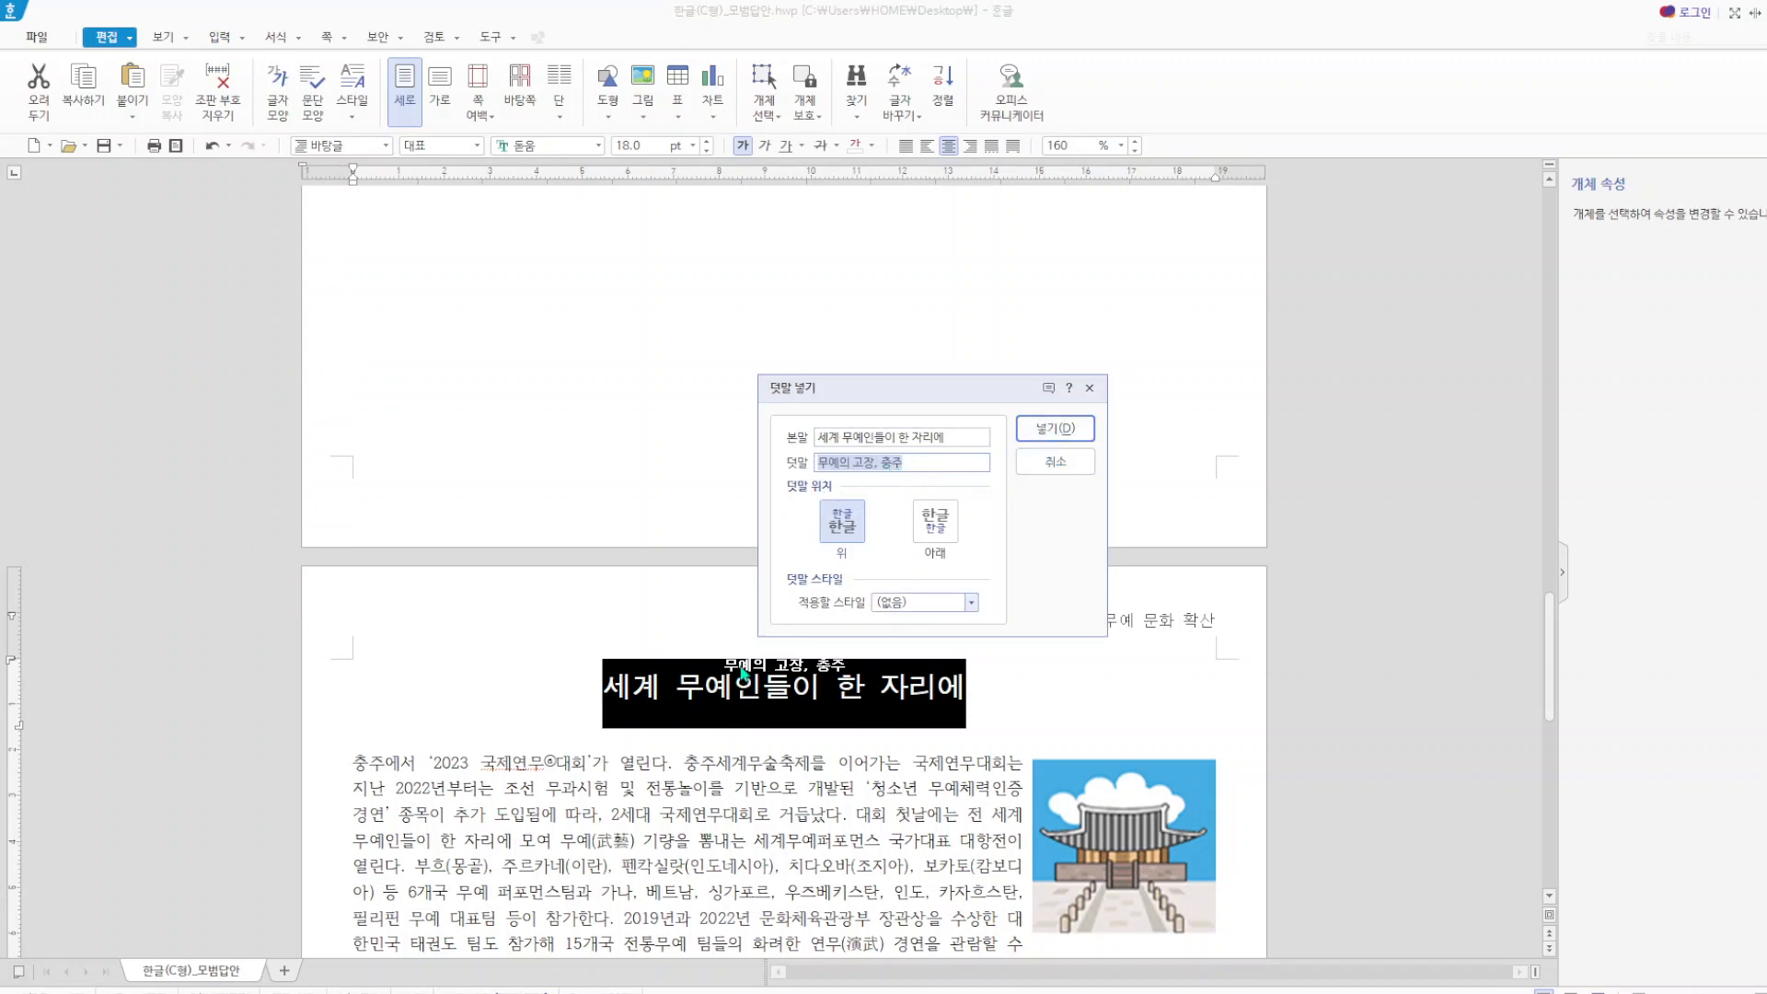
{"action": "left_click", "coordinate": [1089, 387]}
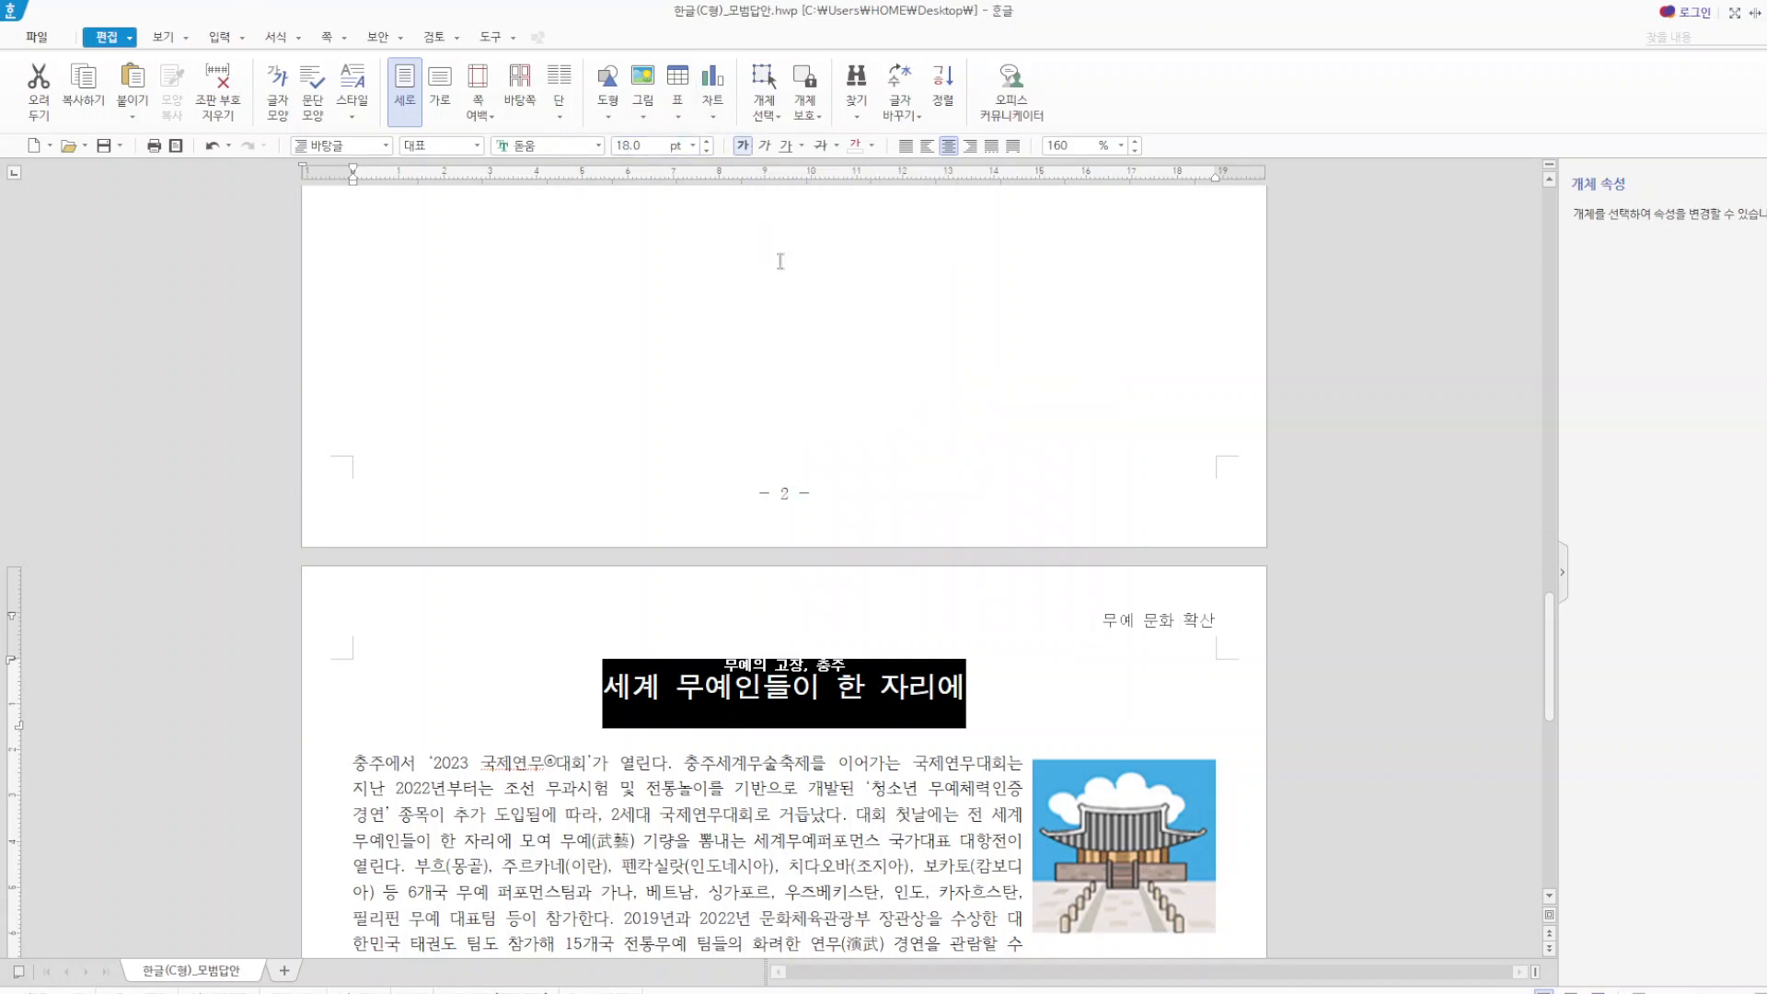
{"action": "left_click", "coordinate": [1094, 724]}
- Give the first body paragraph a two-line drop cap in the 궁서 font with a yellow fill
{"action": "left_click", "coordinate": [372, 766]}
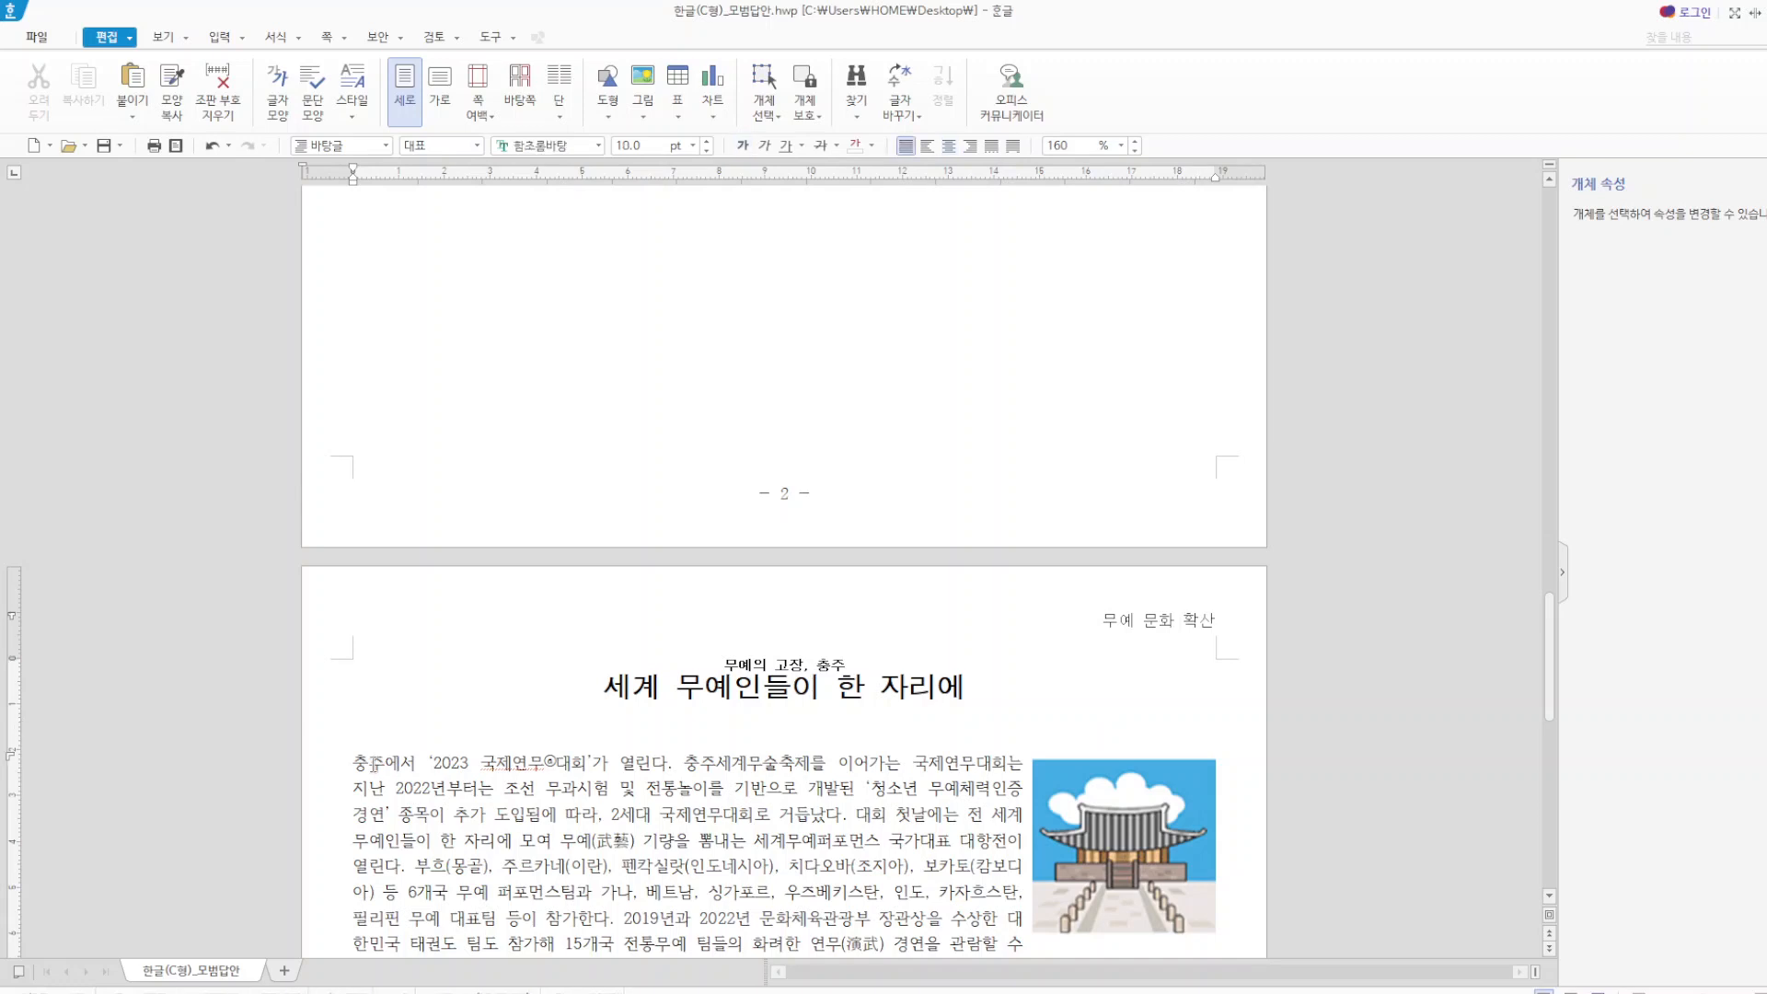
{"action": "left_click", "coordinate": [306, 43]}
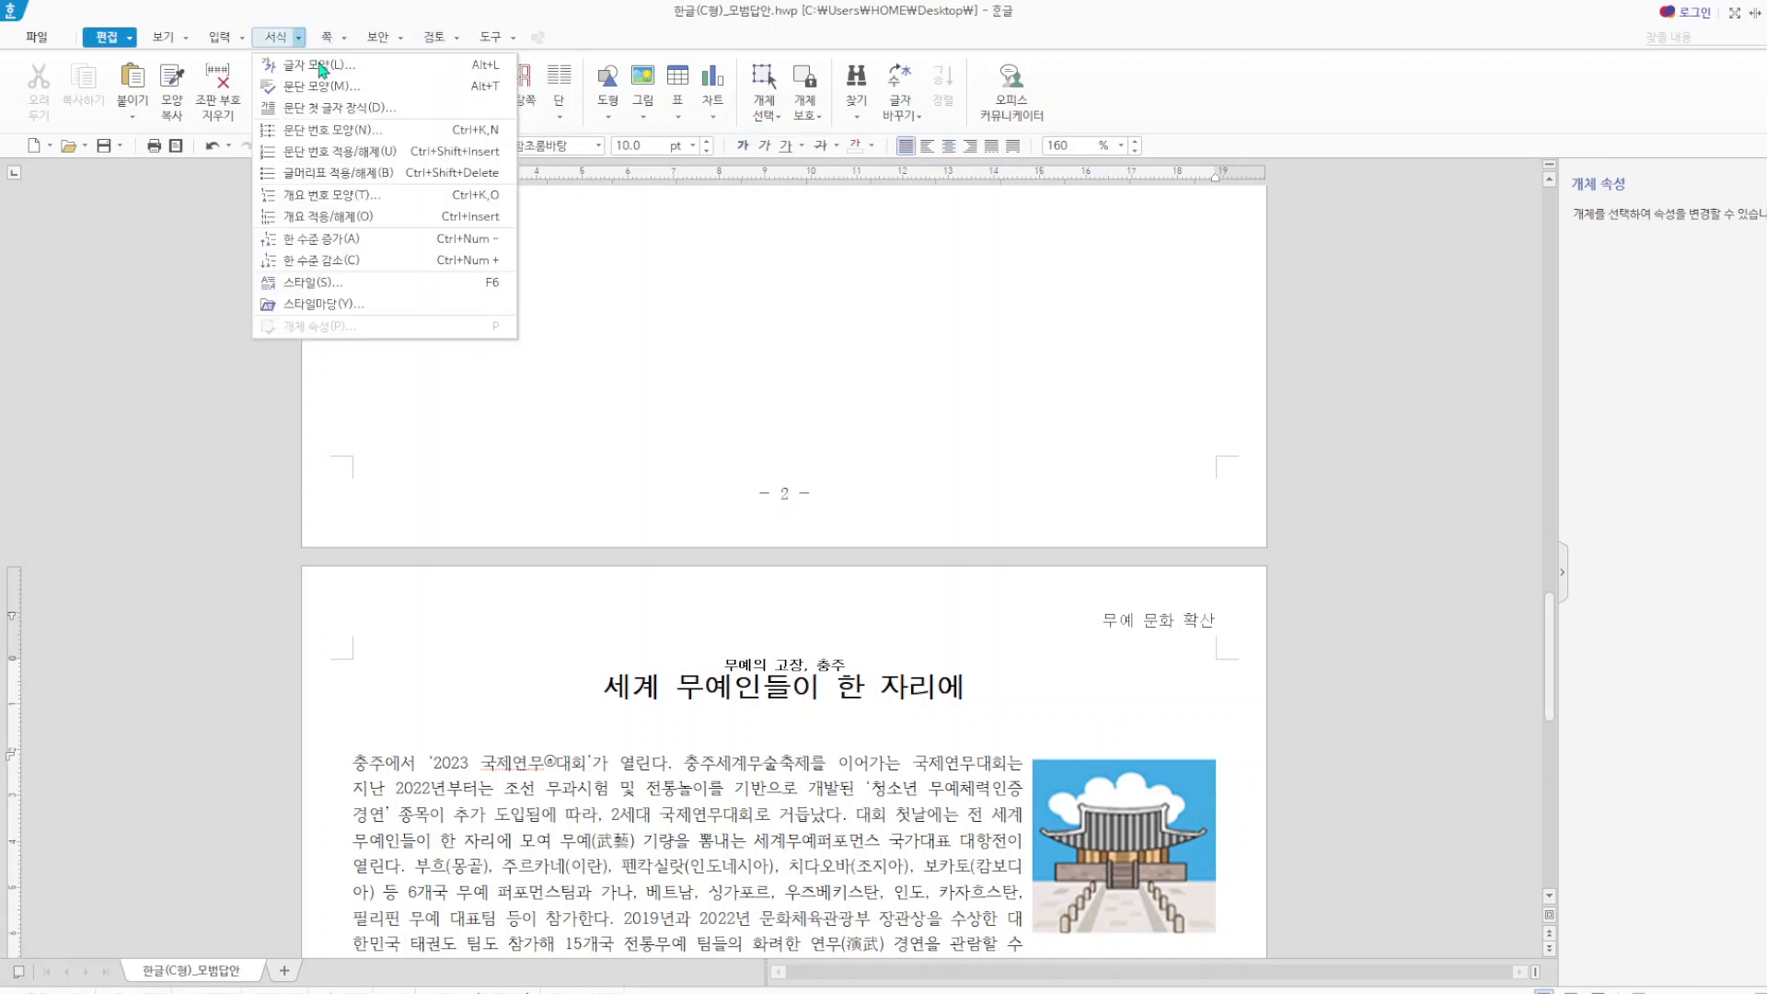
{"action": "left_click", "coordinate": [342, 113]}
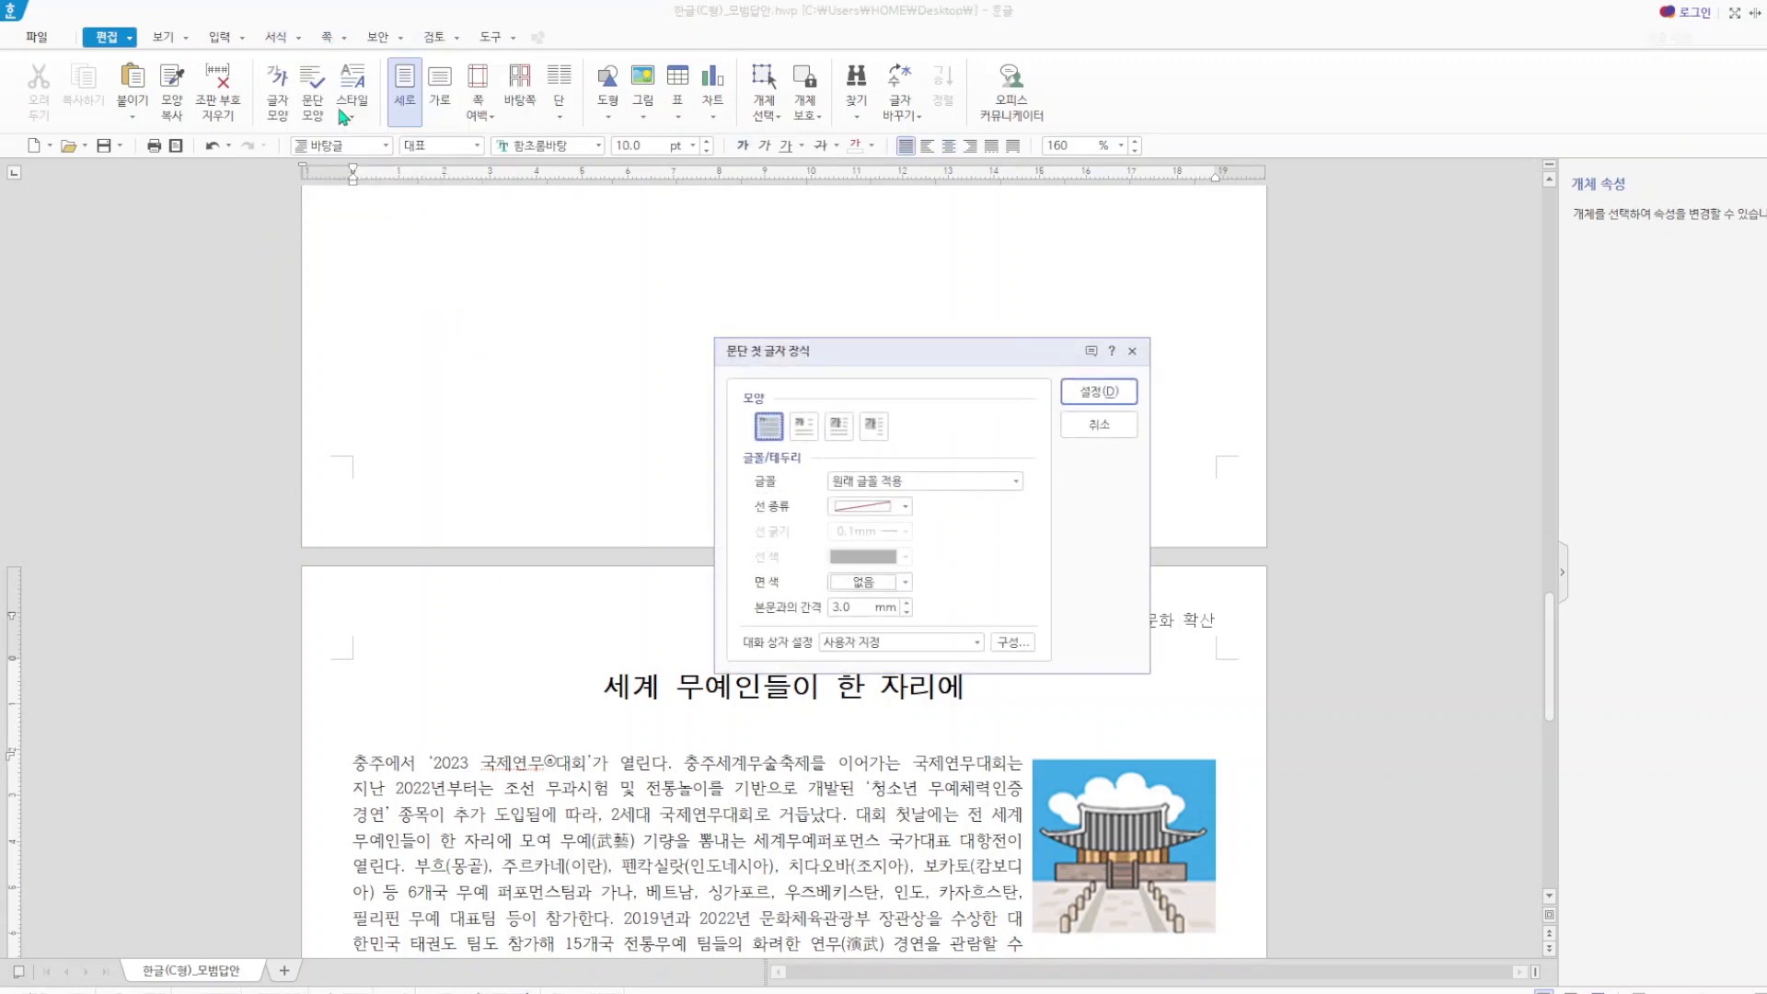
{"action": "left_click", "coordinate": [803, 426]}
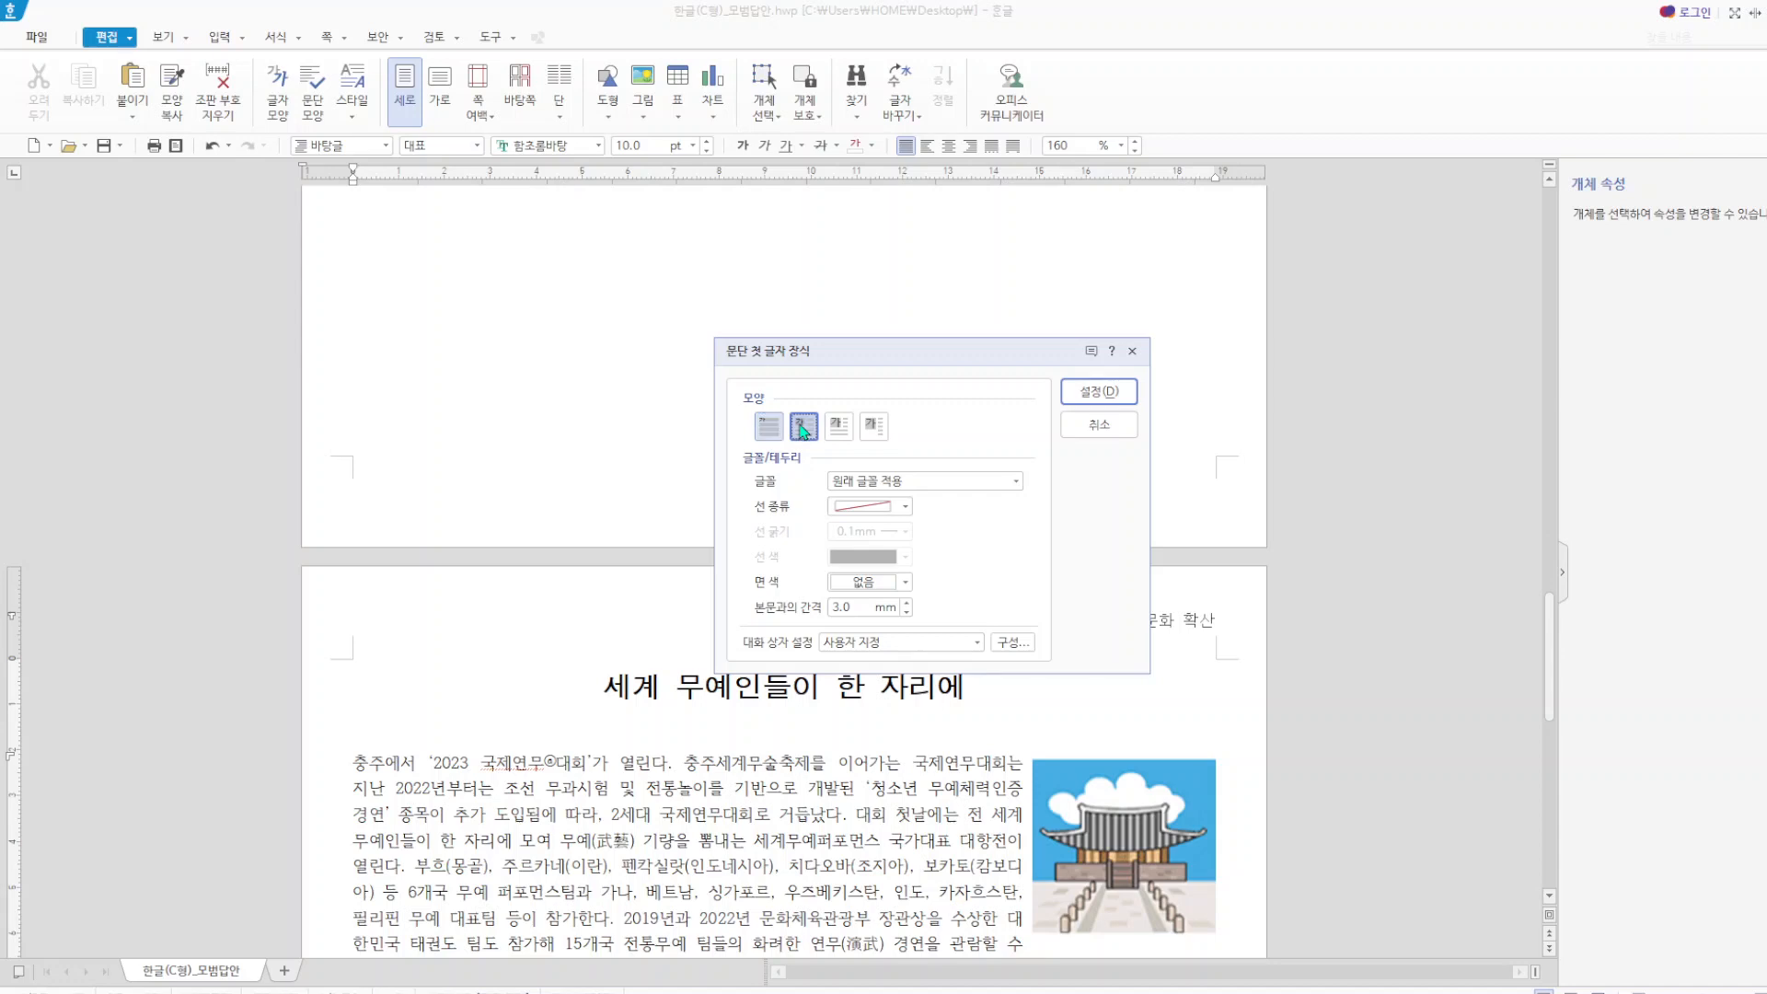
{"action": "left_click", "coordinate": [1015, 481]}
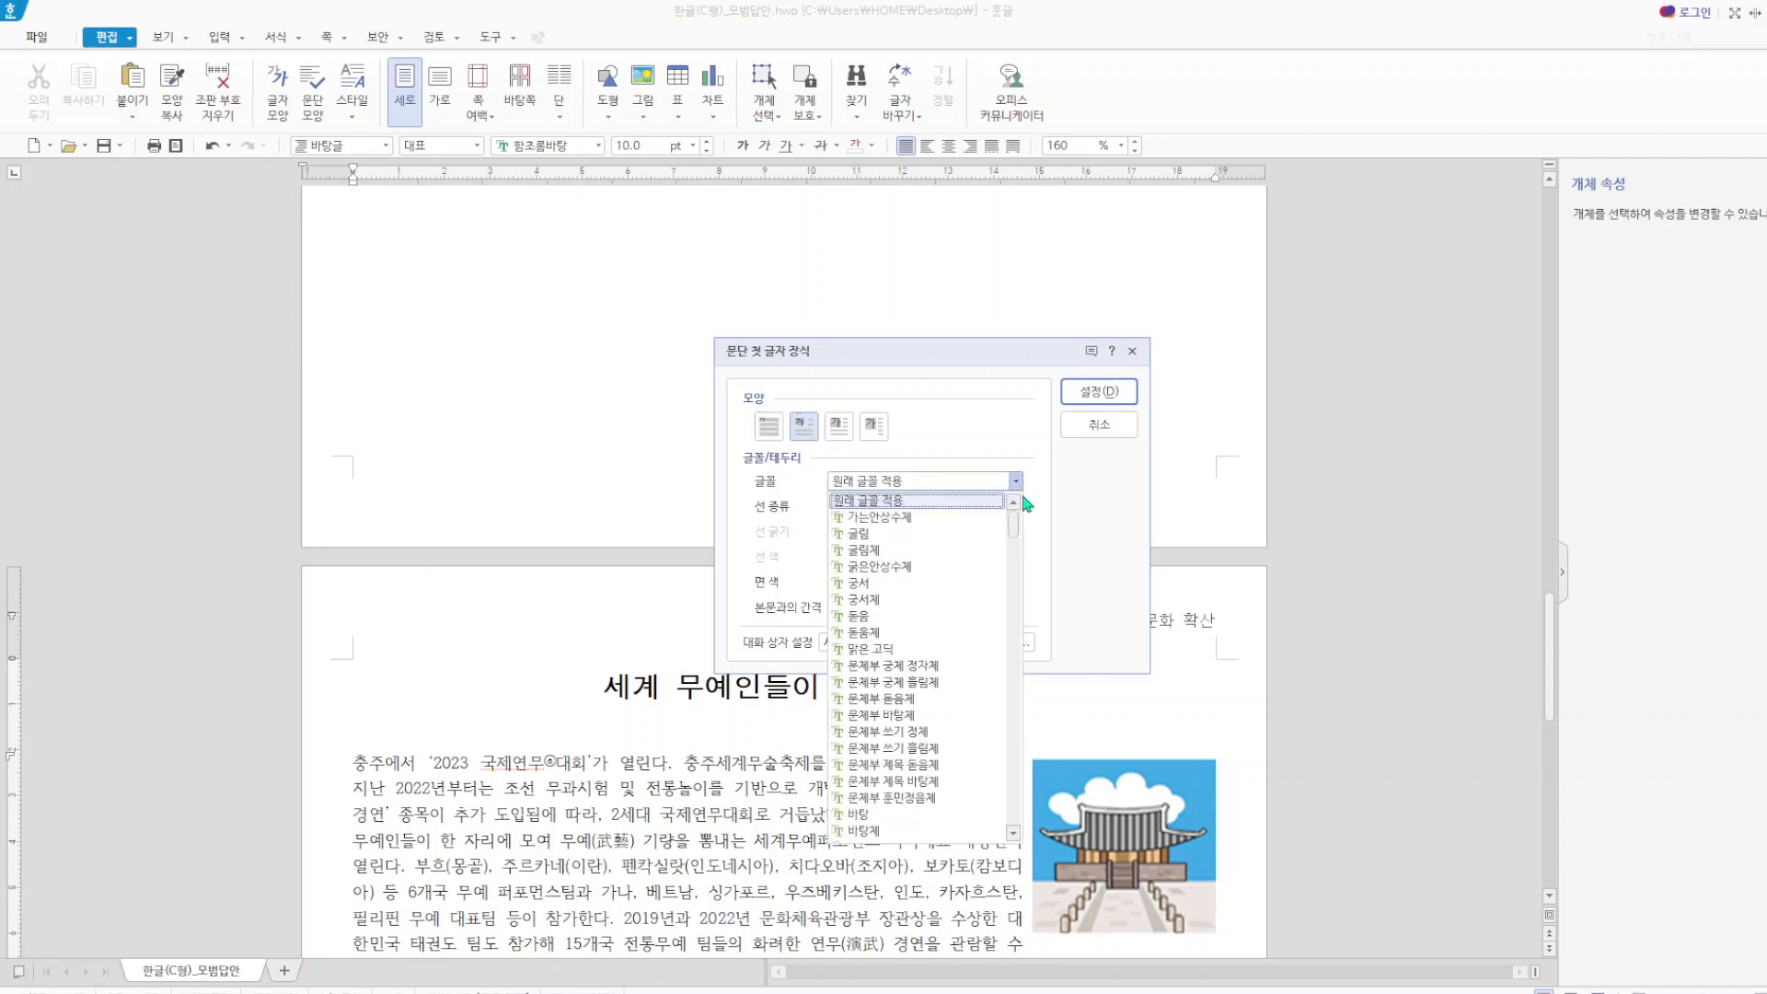
{"action": "left_click", "coordinate": [885, 584]}
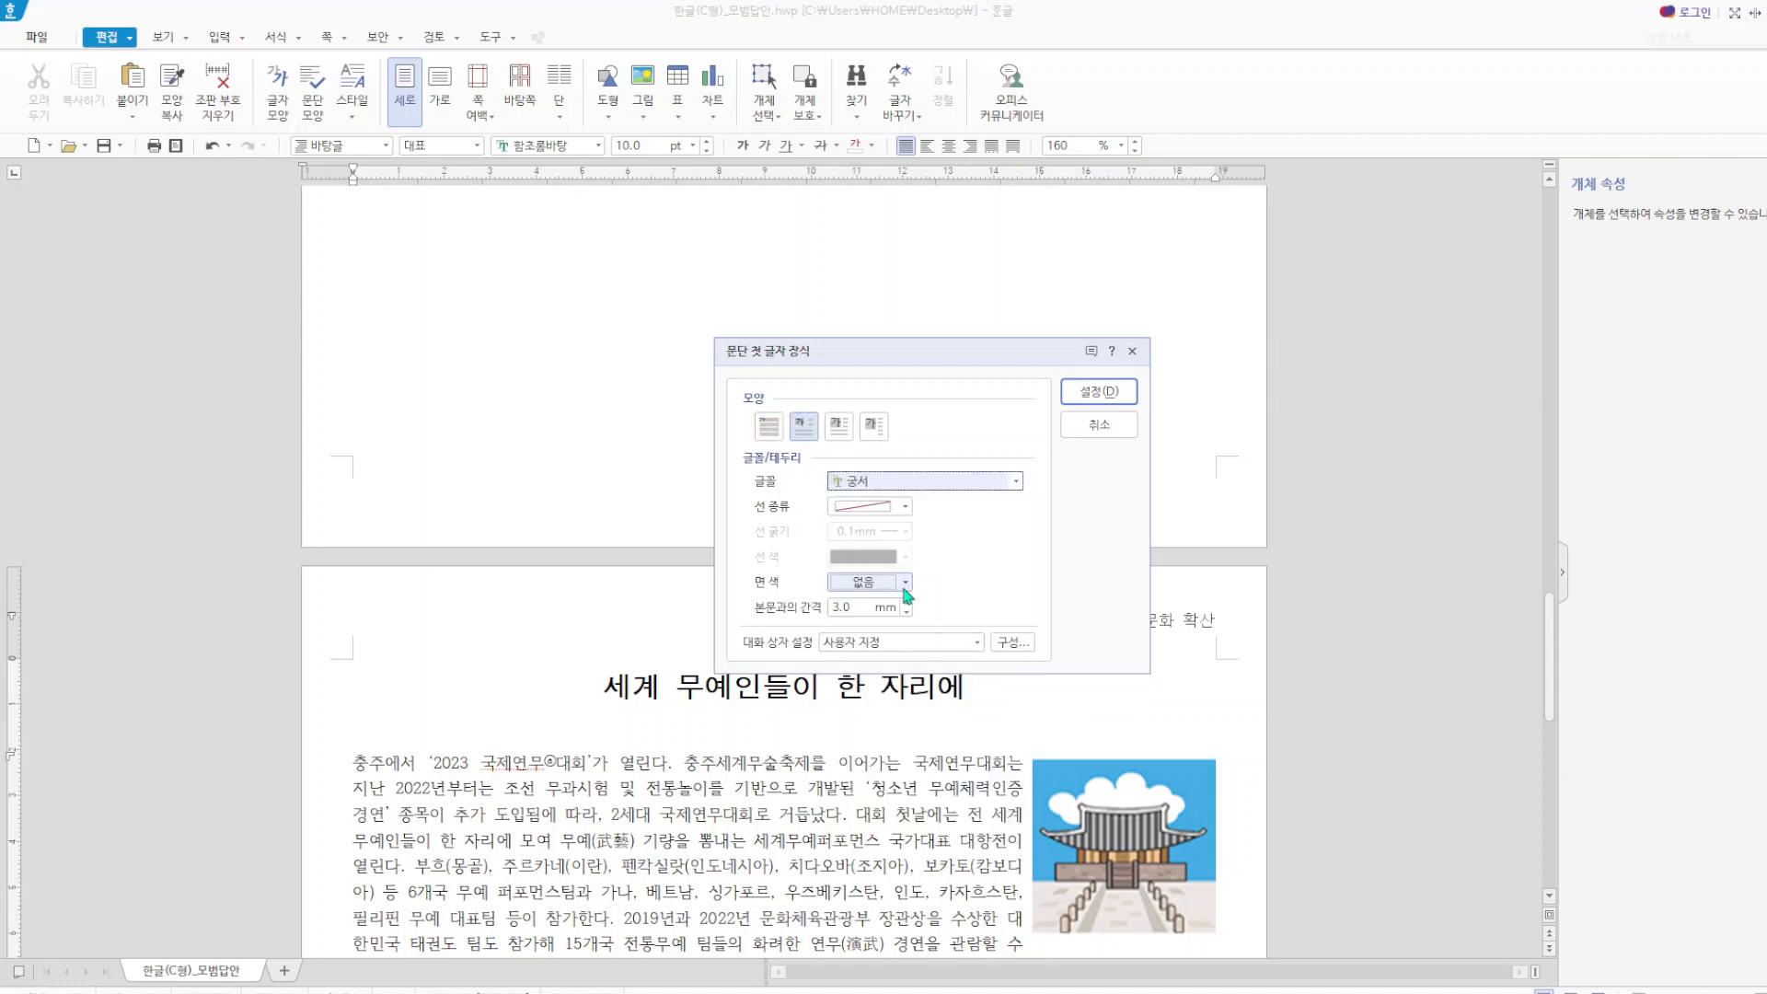
{"action": "left_click", "coordinate": [905, 583]}
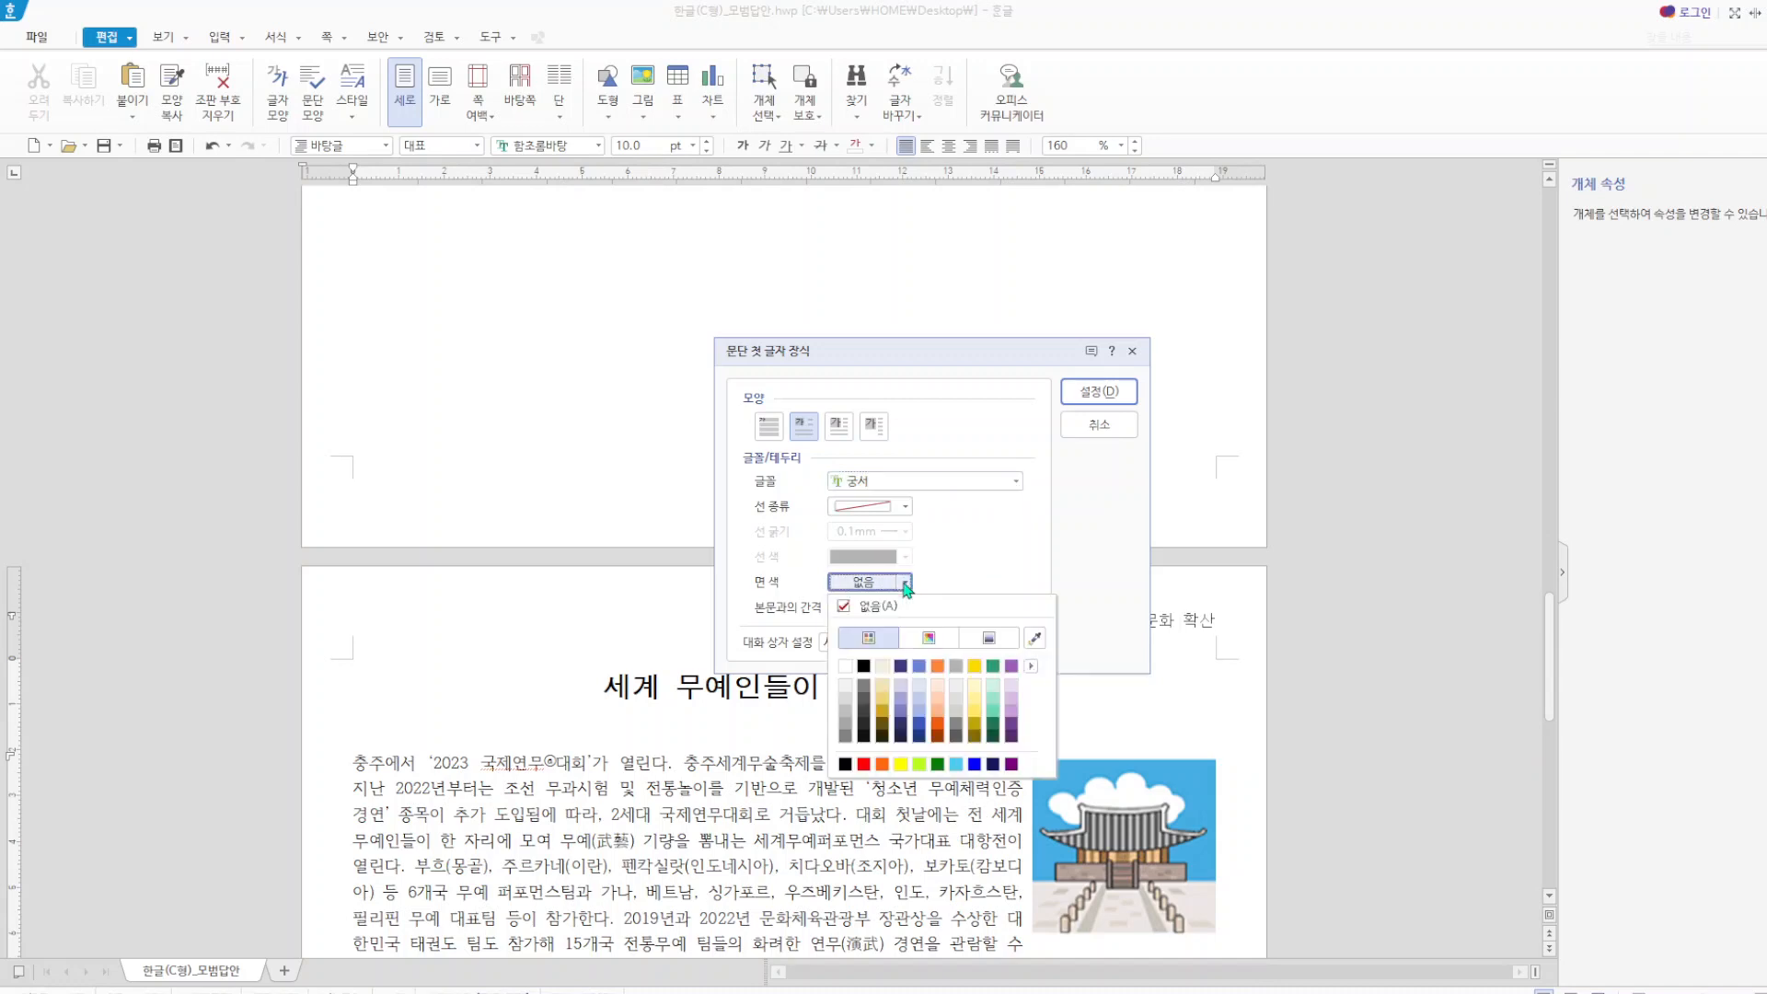
{"action": "left_click", "coordinate": [902, 765]}
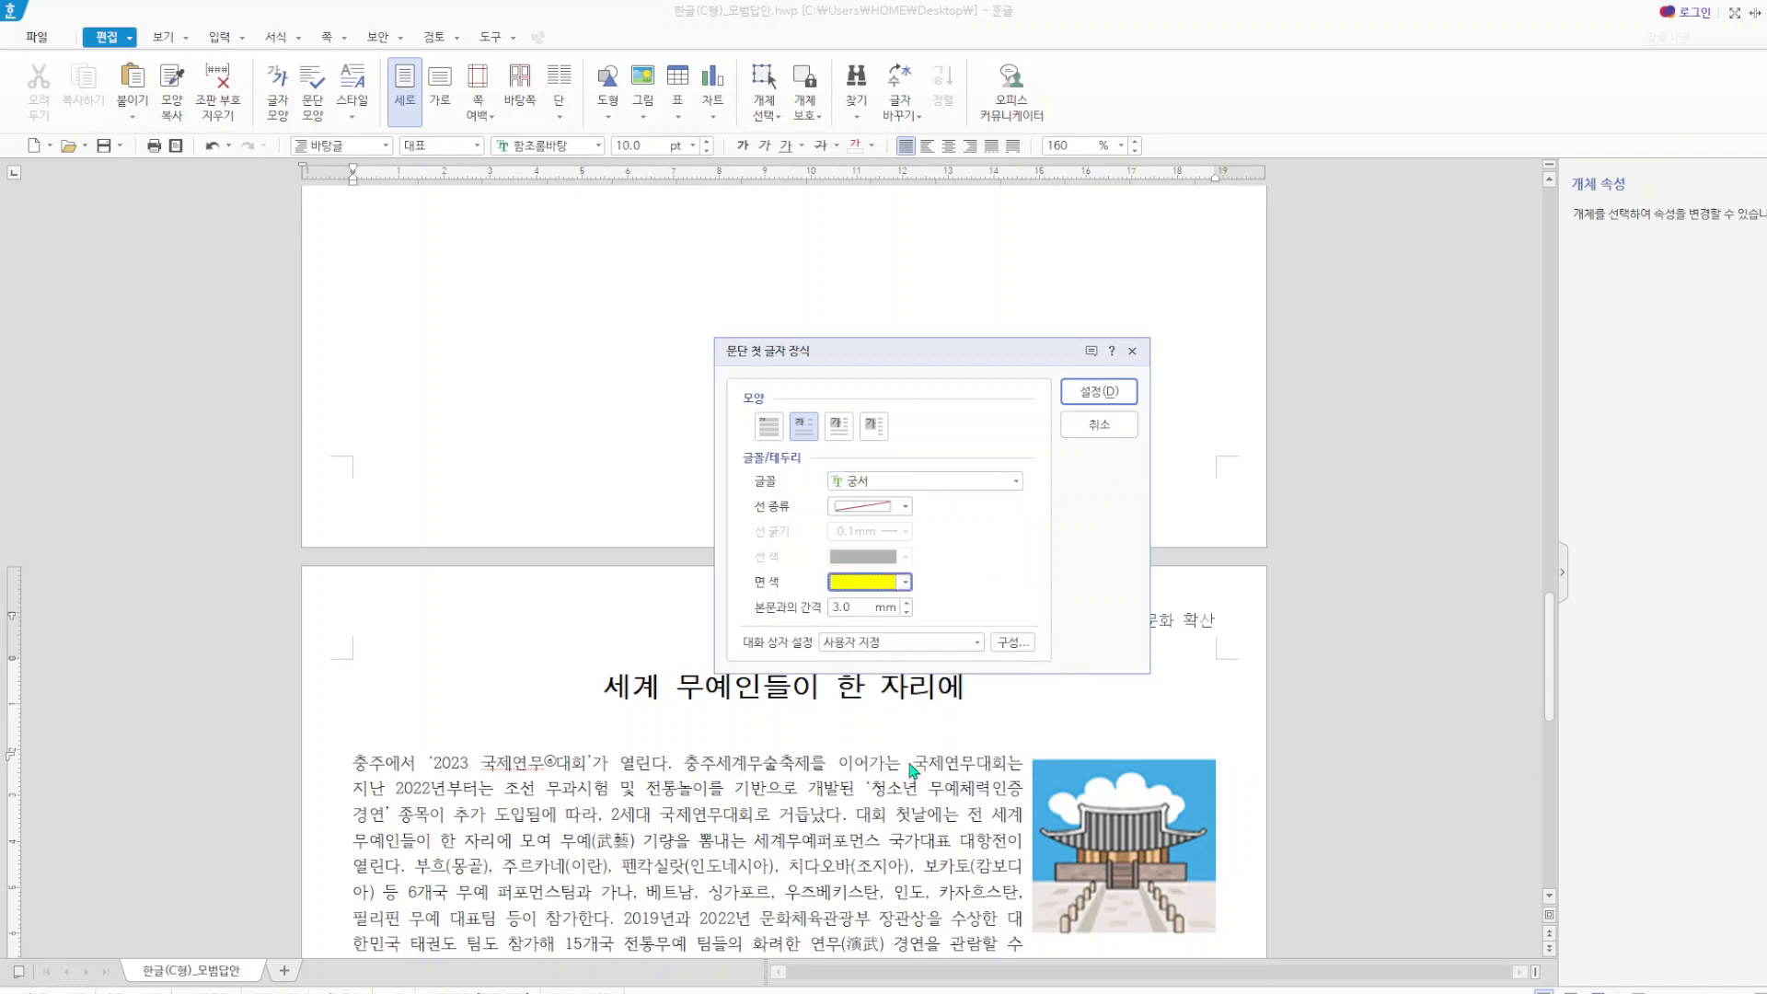
{"action": "left_click", "coordinate": [1106, 392]}
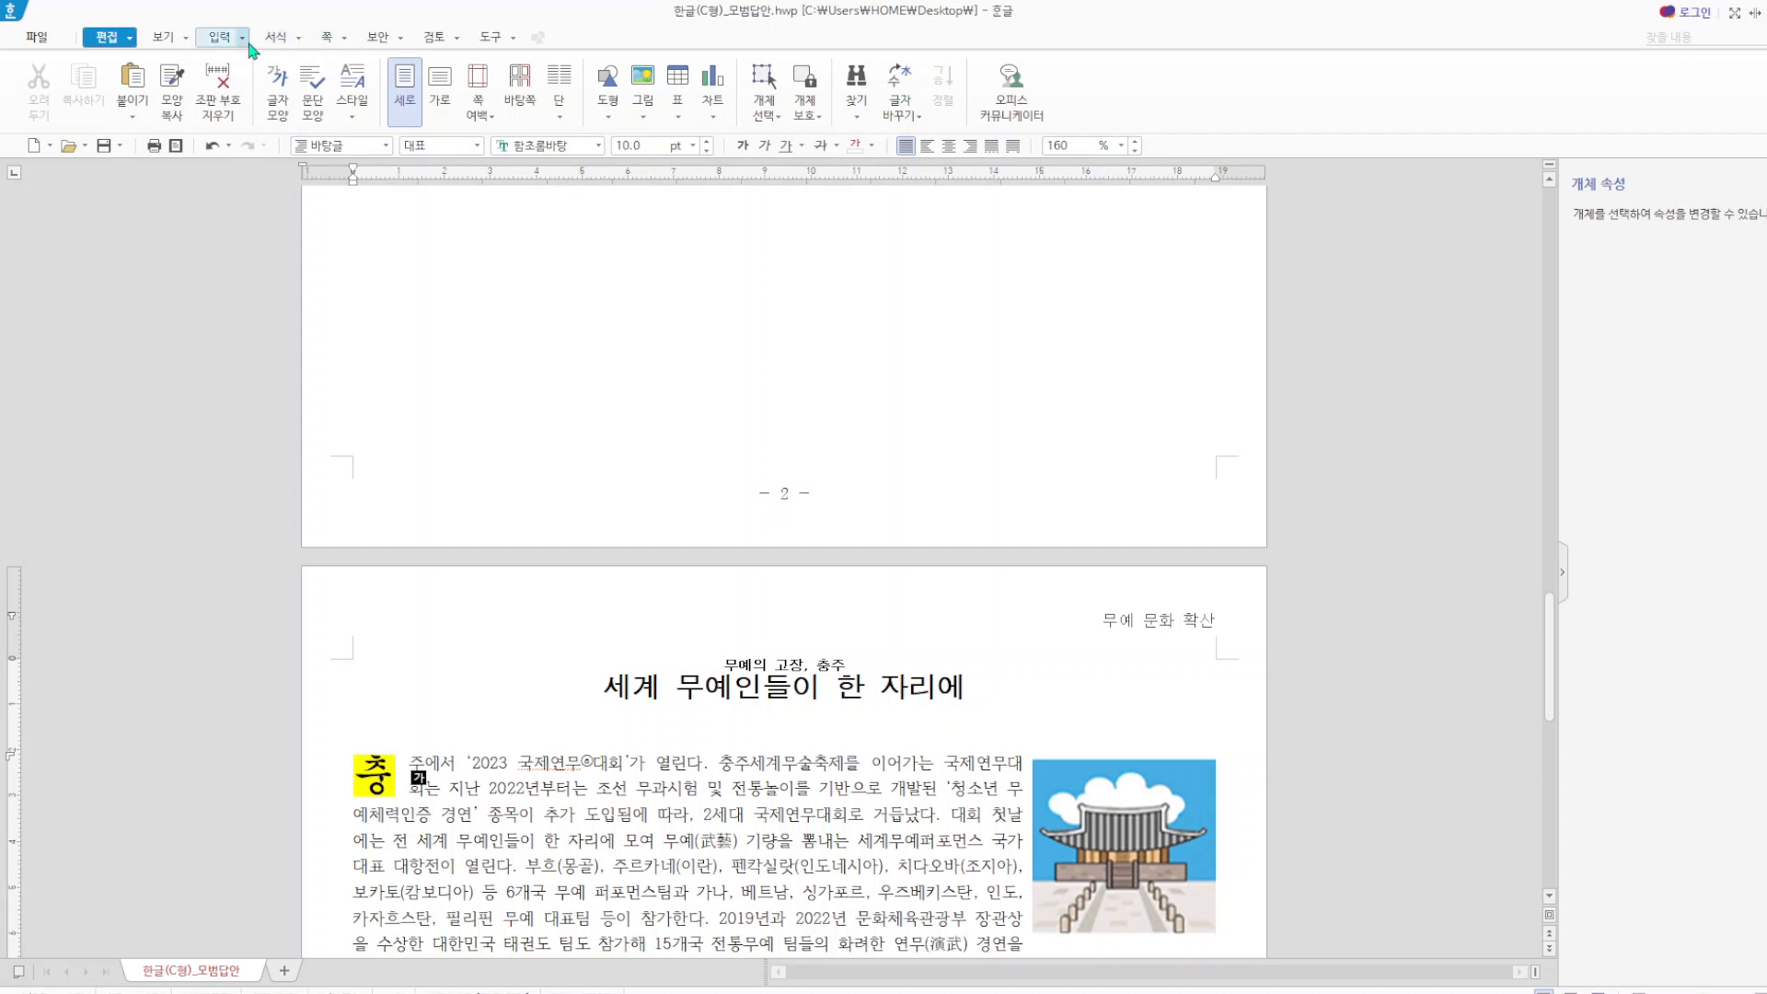
- Try inserting 그림5.JPG in the first paragraph, cropped to the palace picture, and delete this trial copy
{"action": "left_click", "coordinate": [646, 83]}
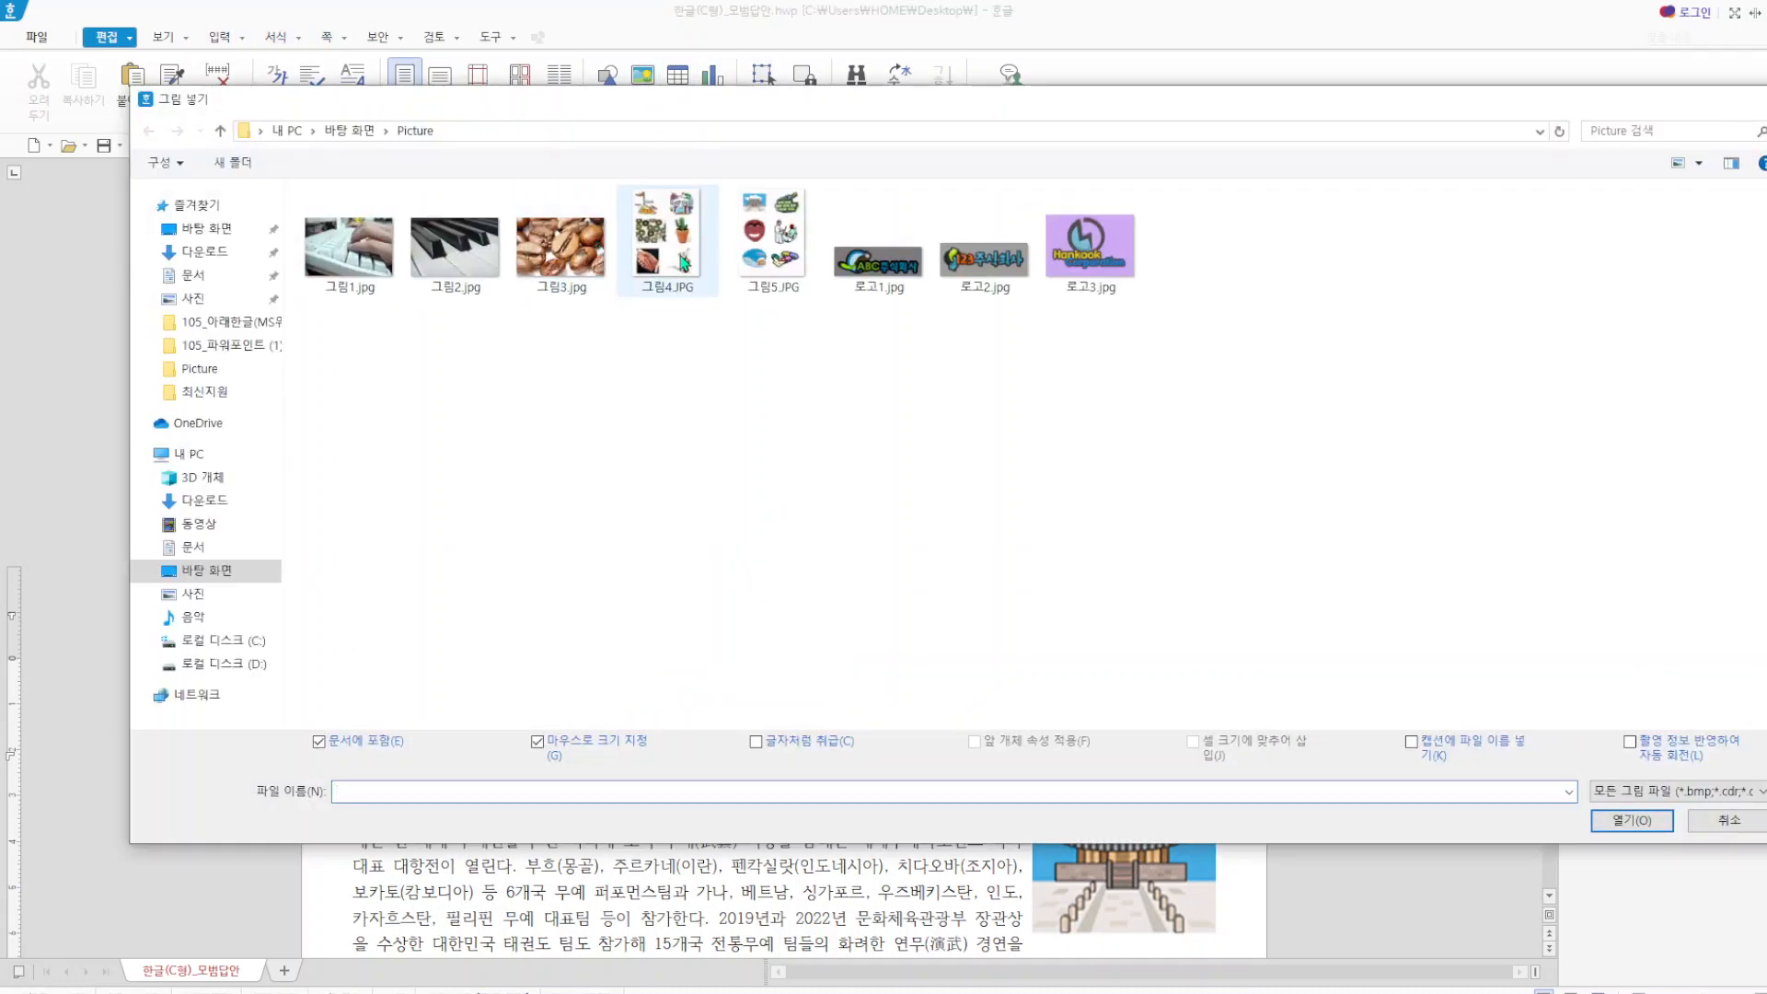
{"action": "left_click", "coordinate": [797, 275]}
{"action": "left_click", "coordinate": [1643, 819]}
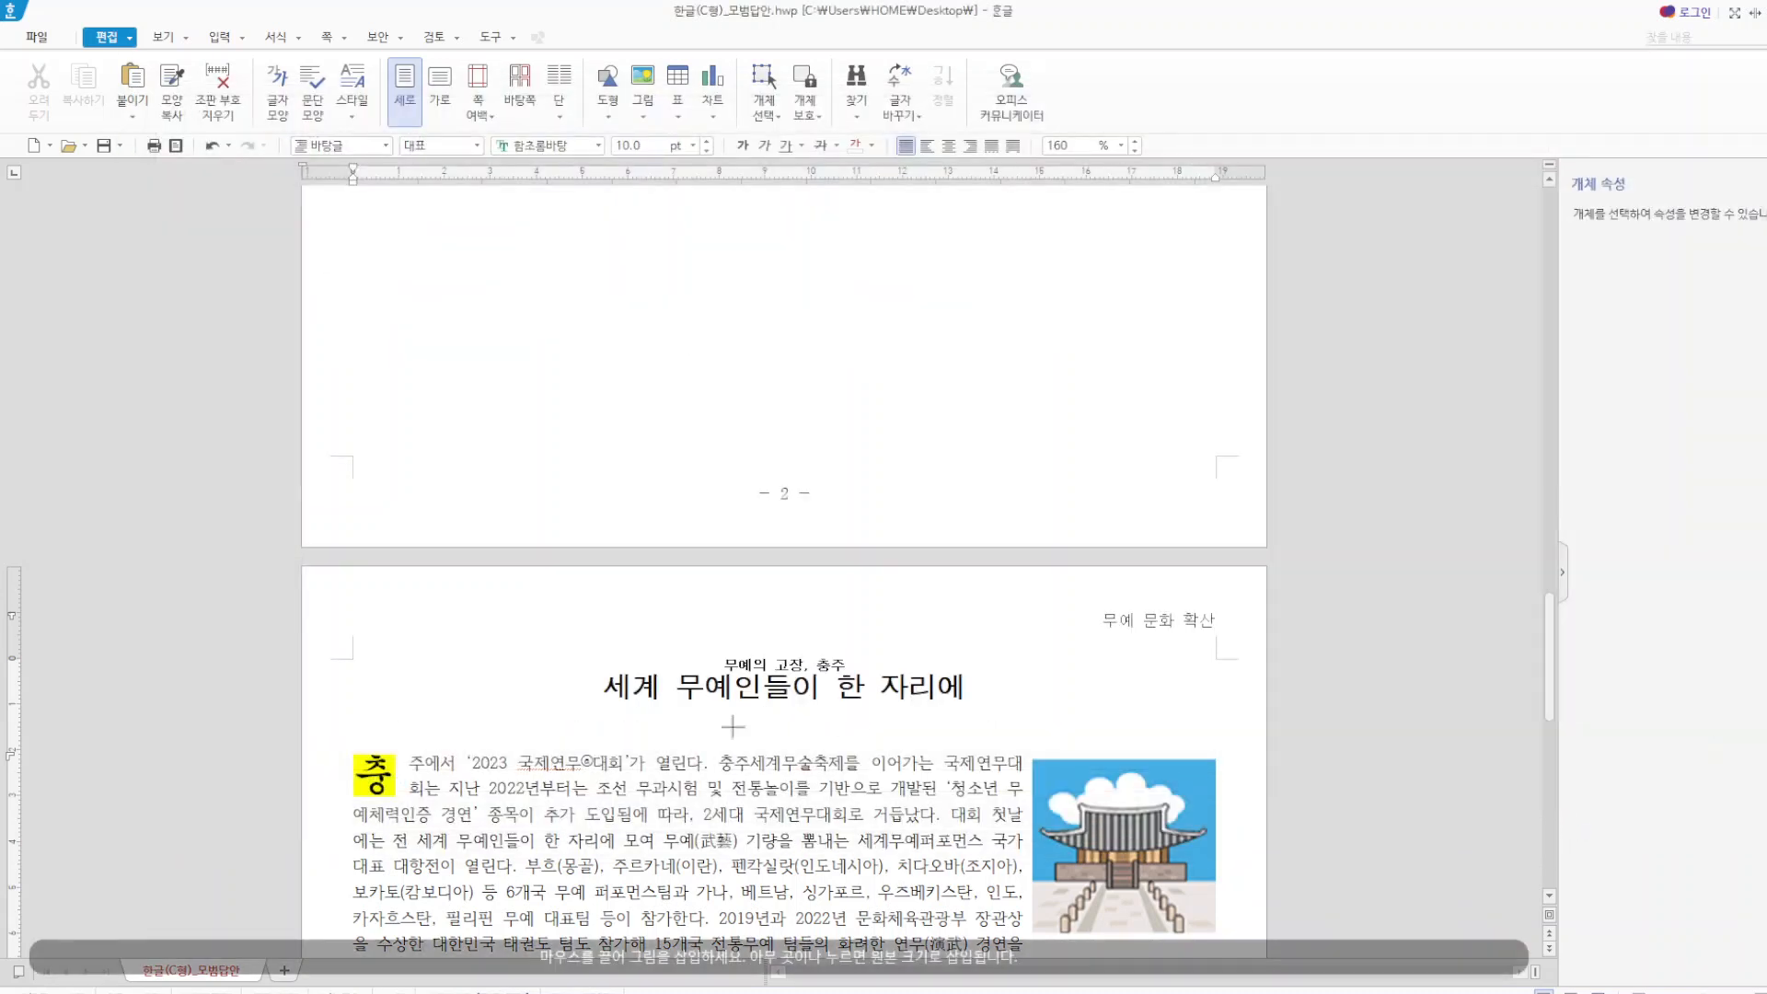
{"action": "mouse_move", "coordinate": [683, 736]}
{"action": "left_mouse_down"}
{"action": "mouse_move", "coordinate": [869, 957]}
{"action": "mouse_move", "coordinate": [899, 957]}
{"action": "left_mouse_up"}
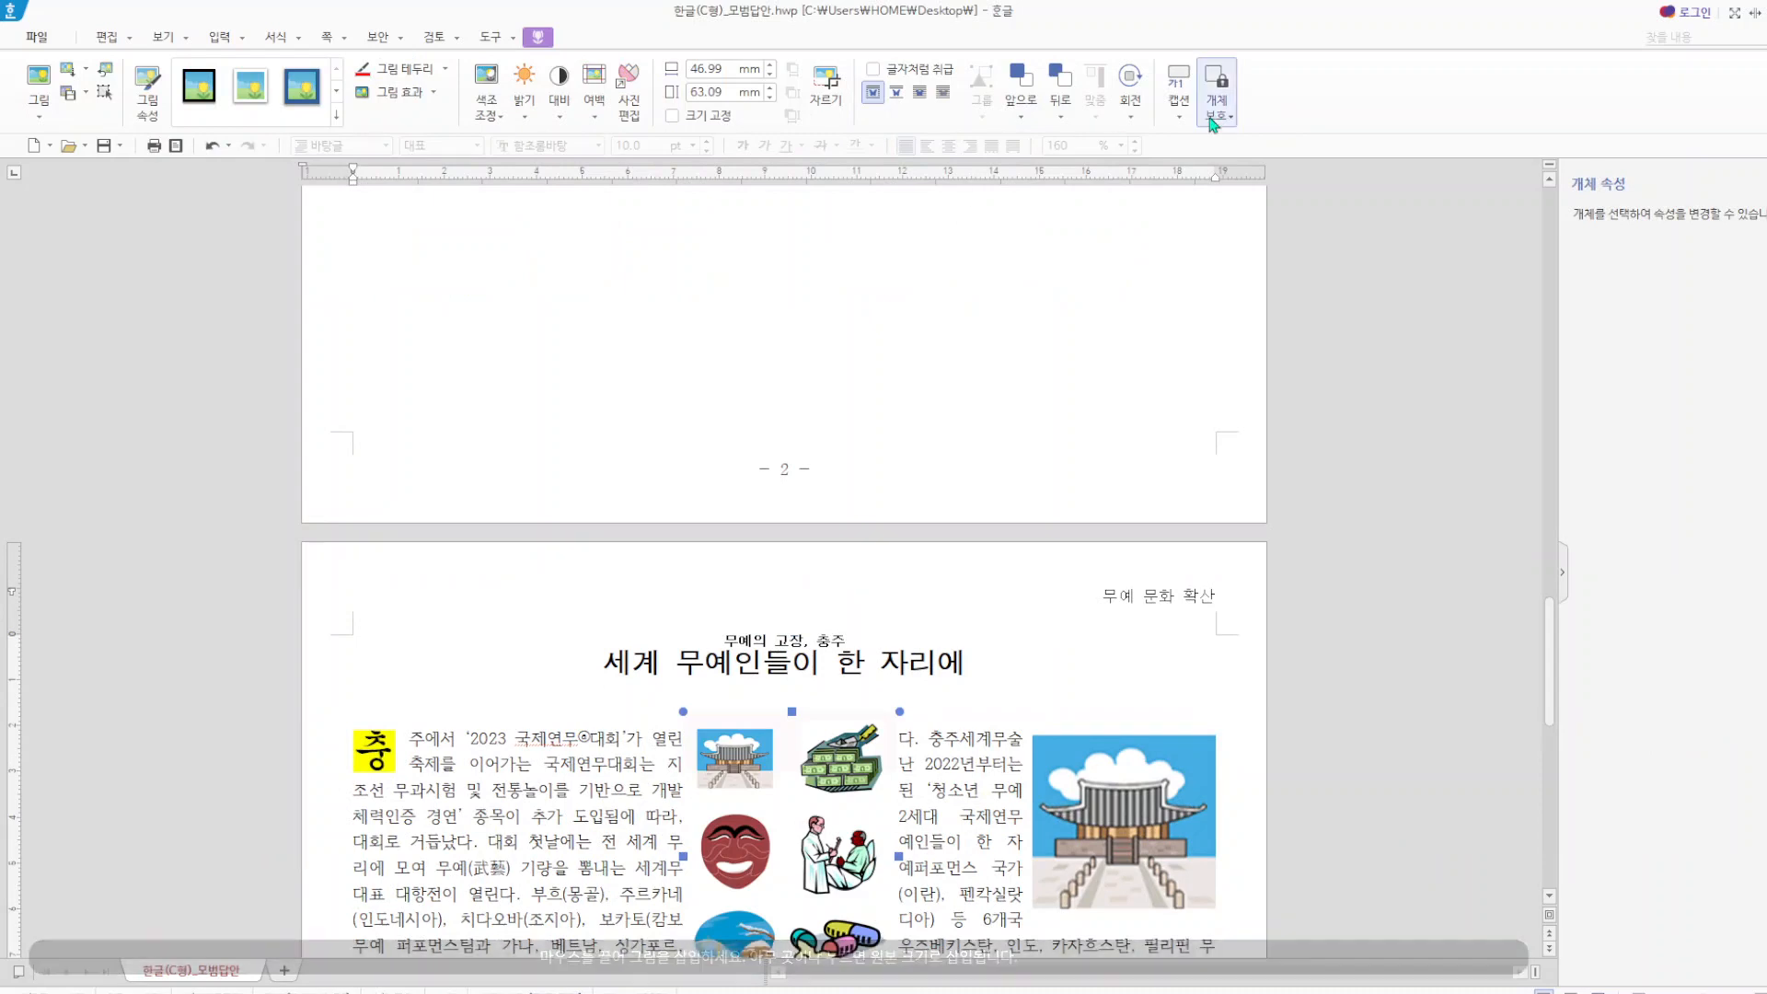
{"action": "left_click", "coordinate": [825, 84]}
{"action": "scroll", "coordinate": [724, 745], "scroll_direction": "down", "scroll_amount": 3}
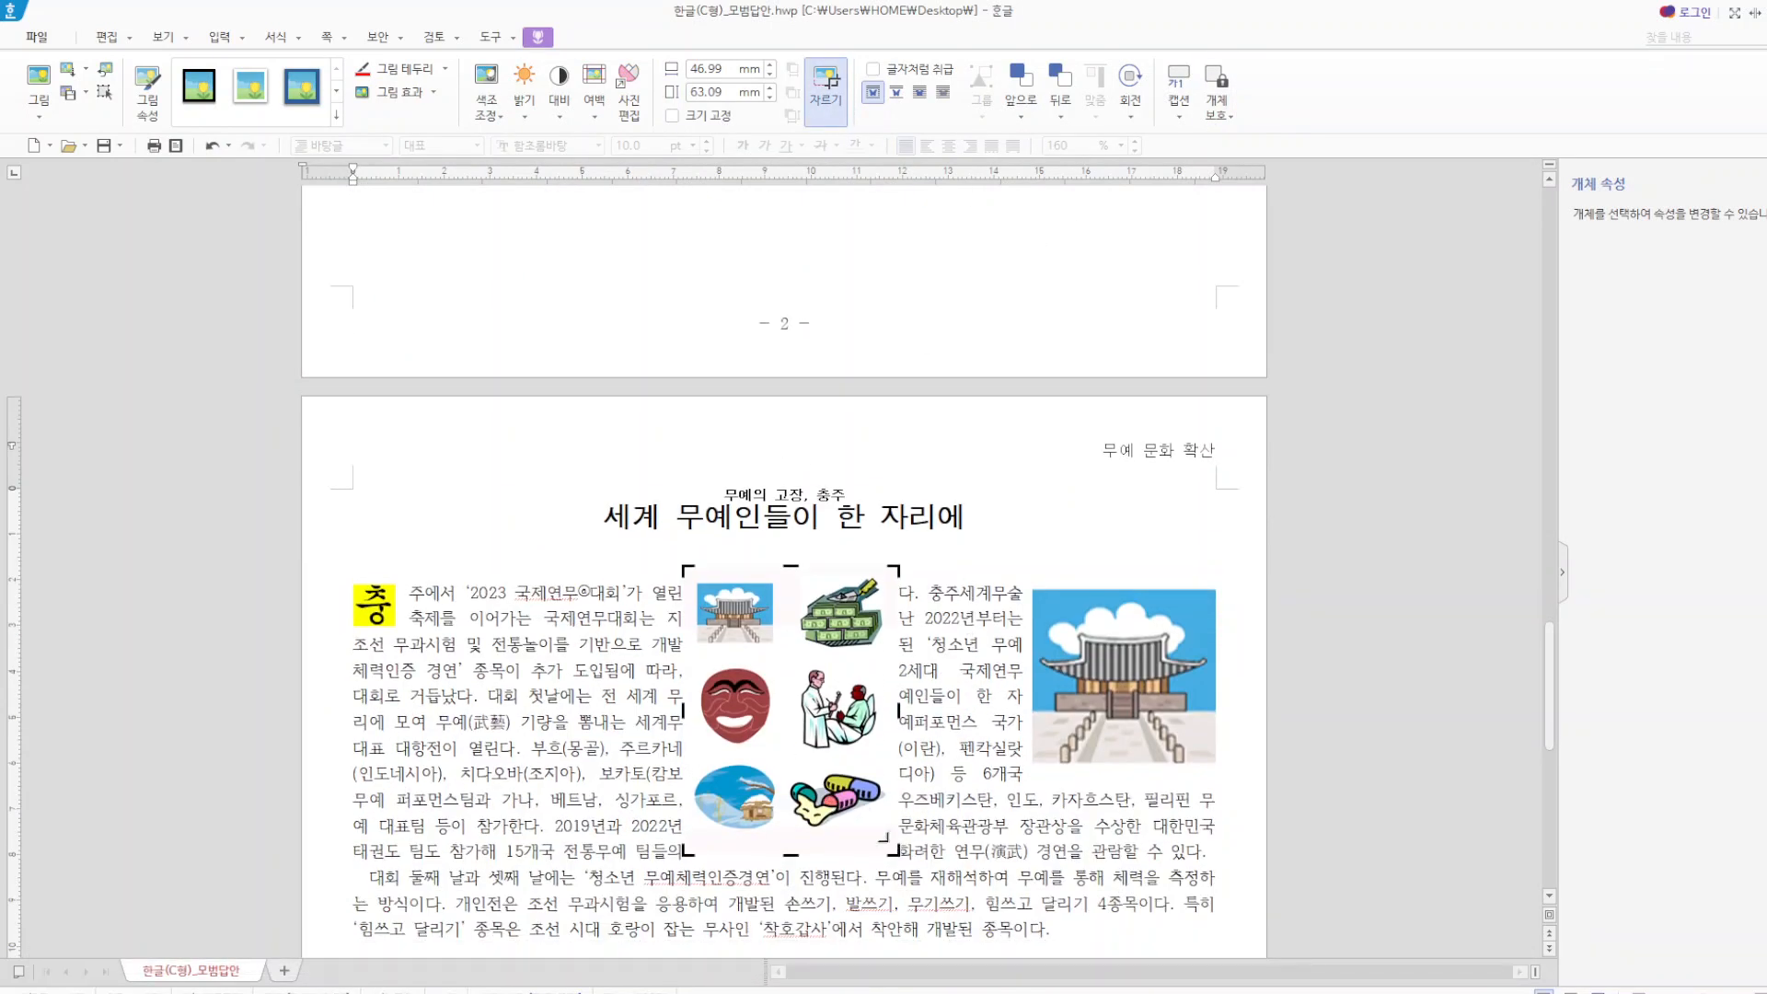
{"action": "left_click_drag", "start_coordinate": [897, 851], "coordinate": [773, 638]}
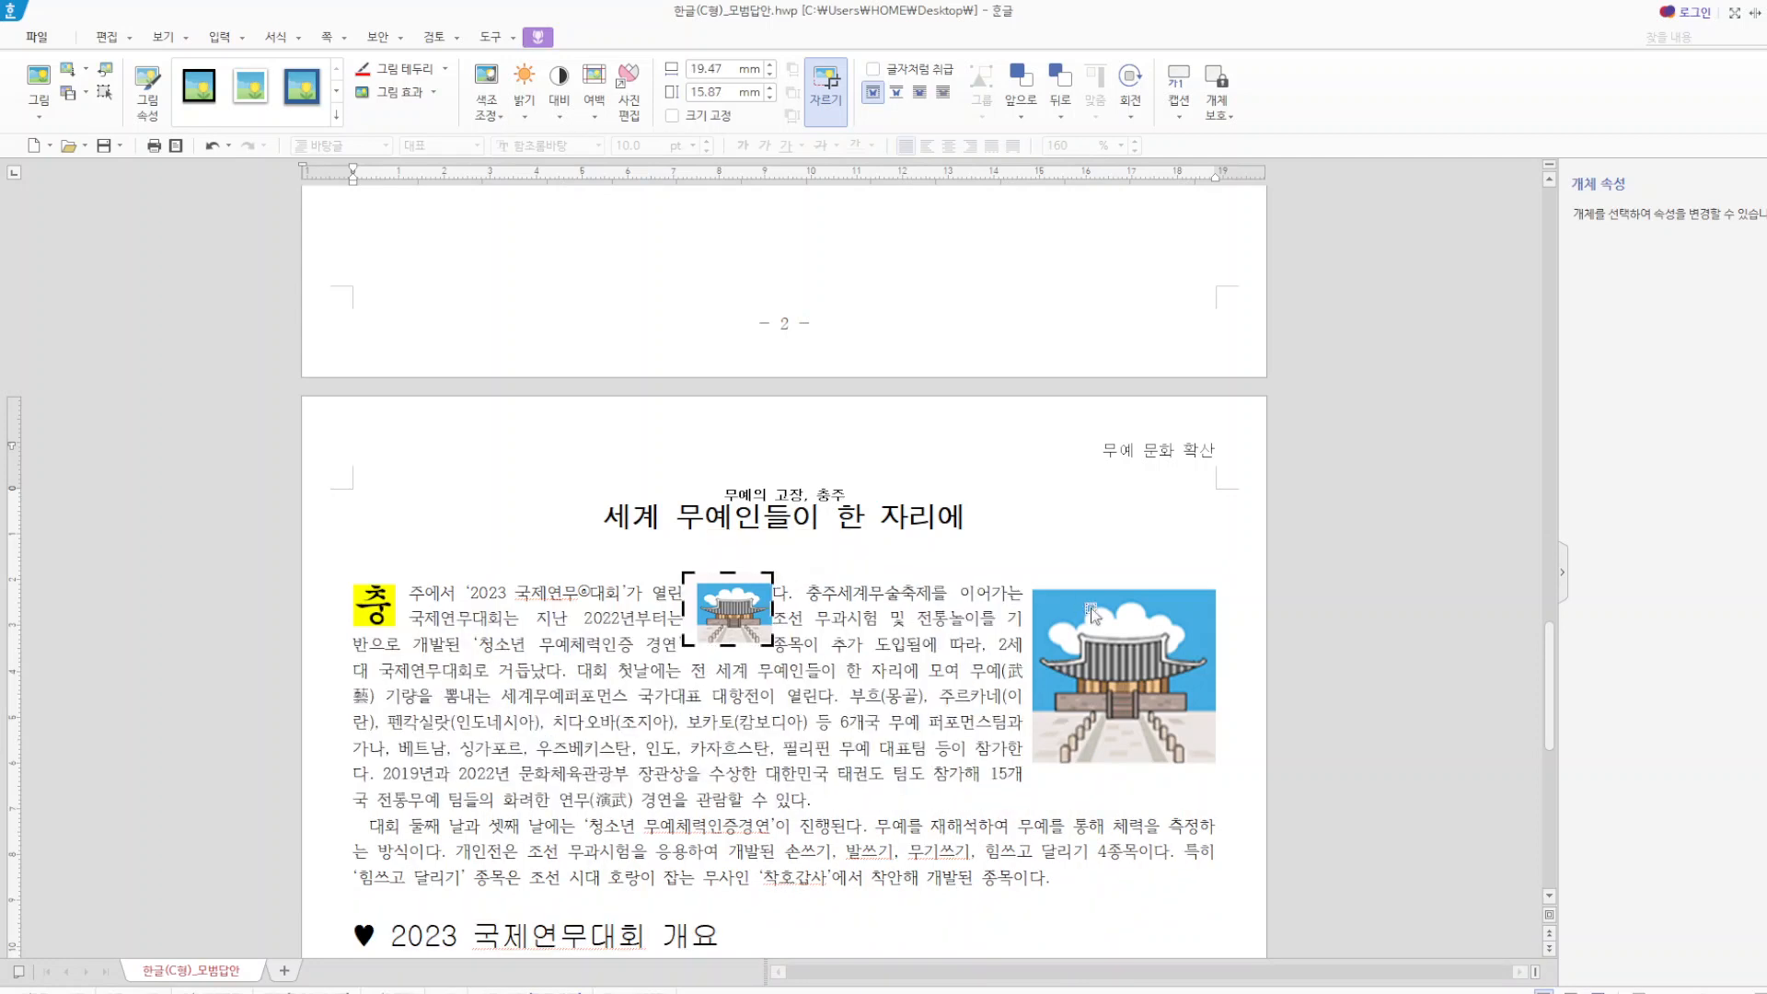
{"action": "key", "text": "Delete"}
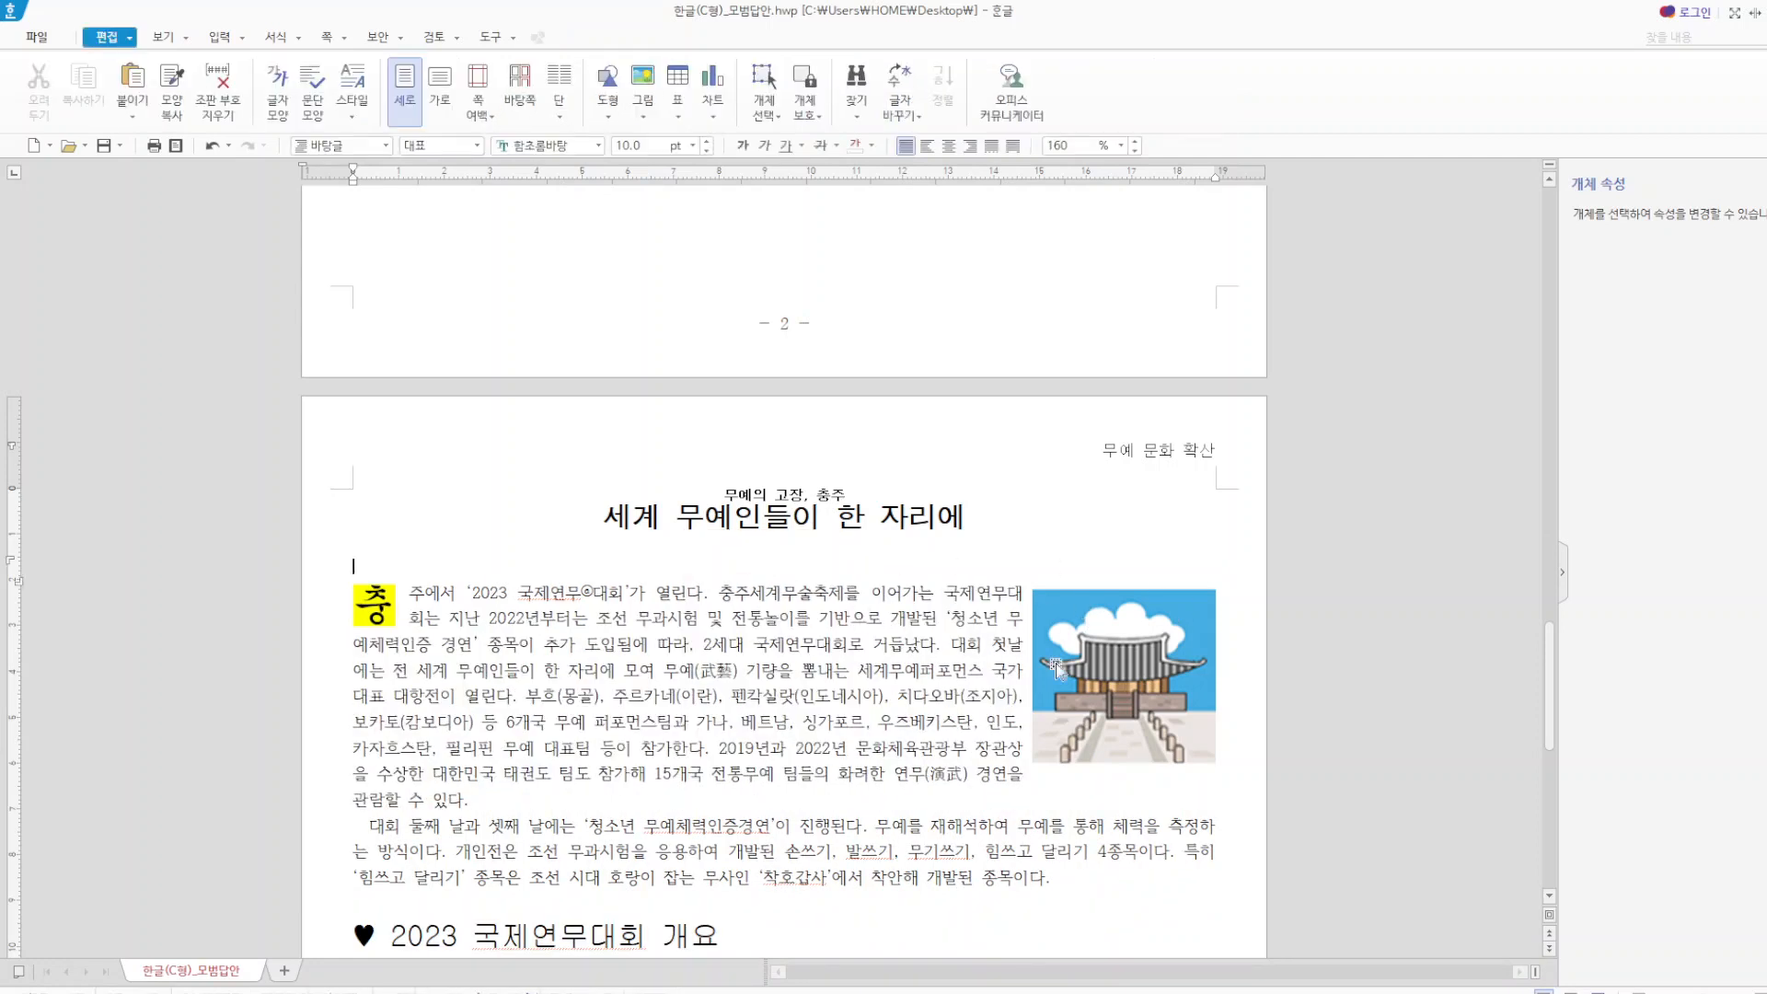
- Review the size, fixed-size option, position and outer margin settings of the palace picture beside the first paragraph
{"action": "left_click", "coordinate": [1121, 657]}
{"action": "double_click", "coordinate": [1120, 657]}
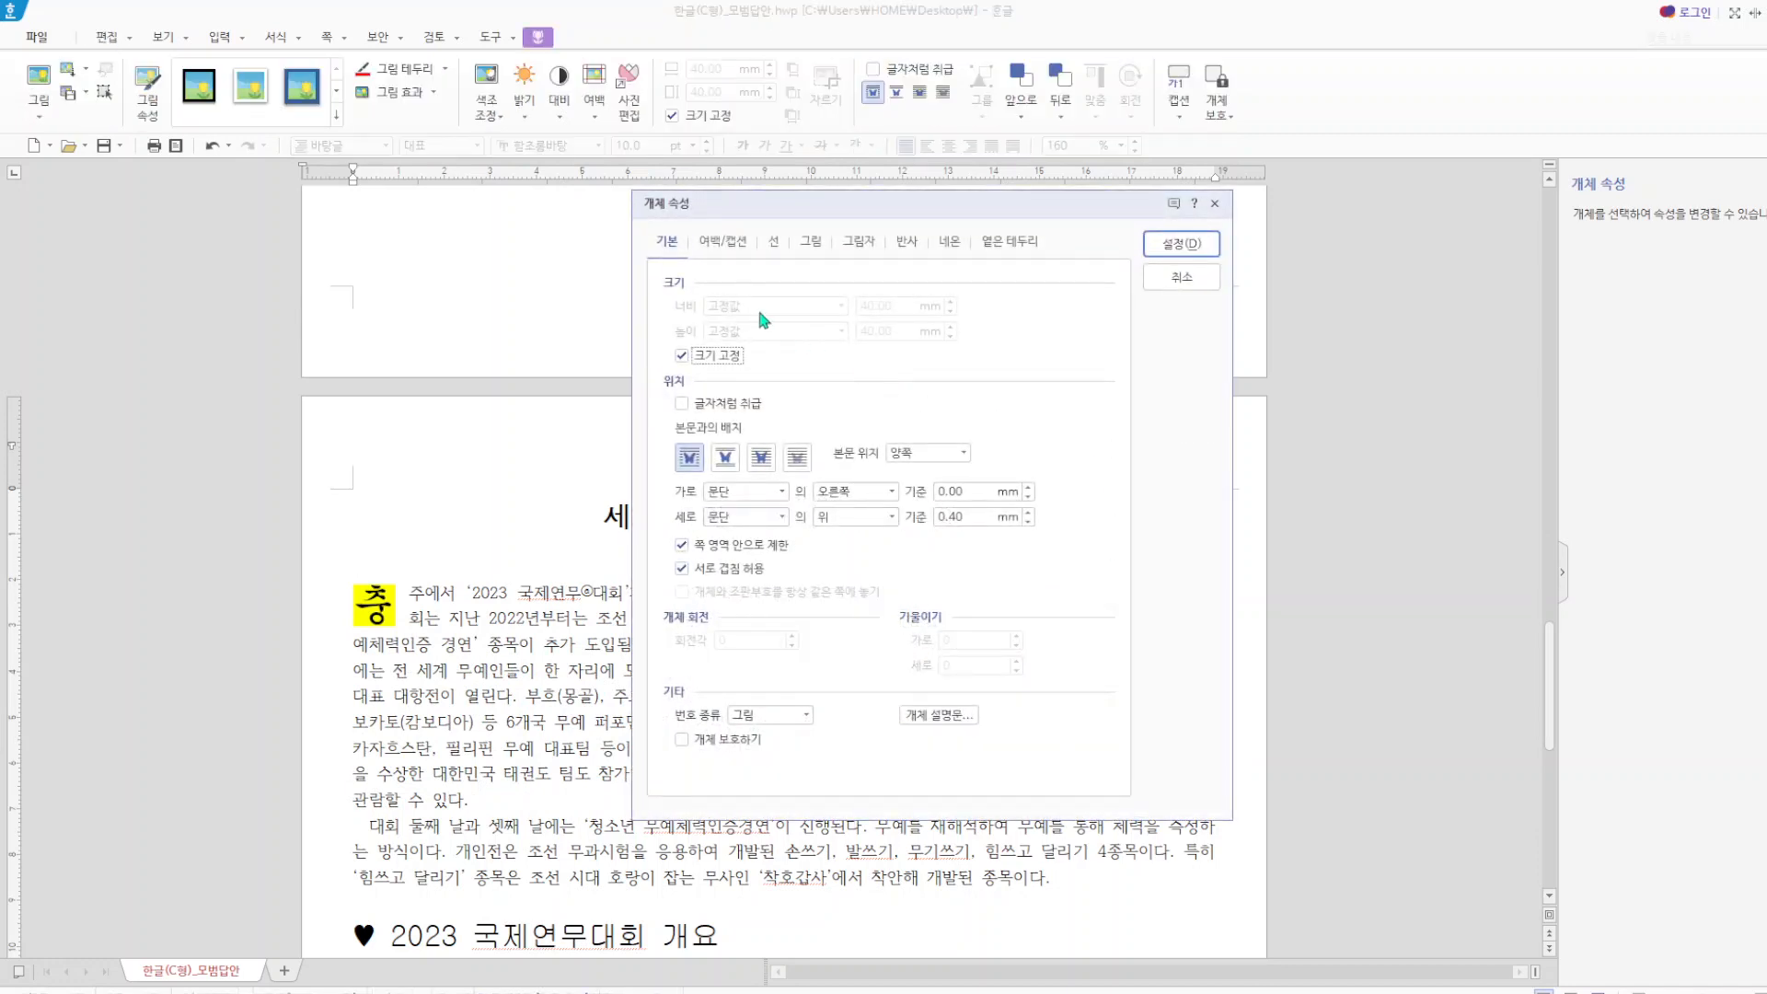
{"action": "left_click", "coordinate": [701, 354]}
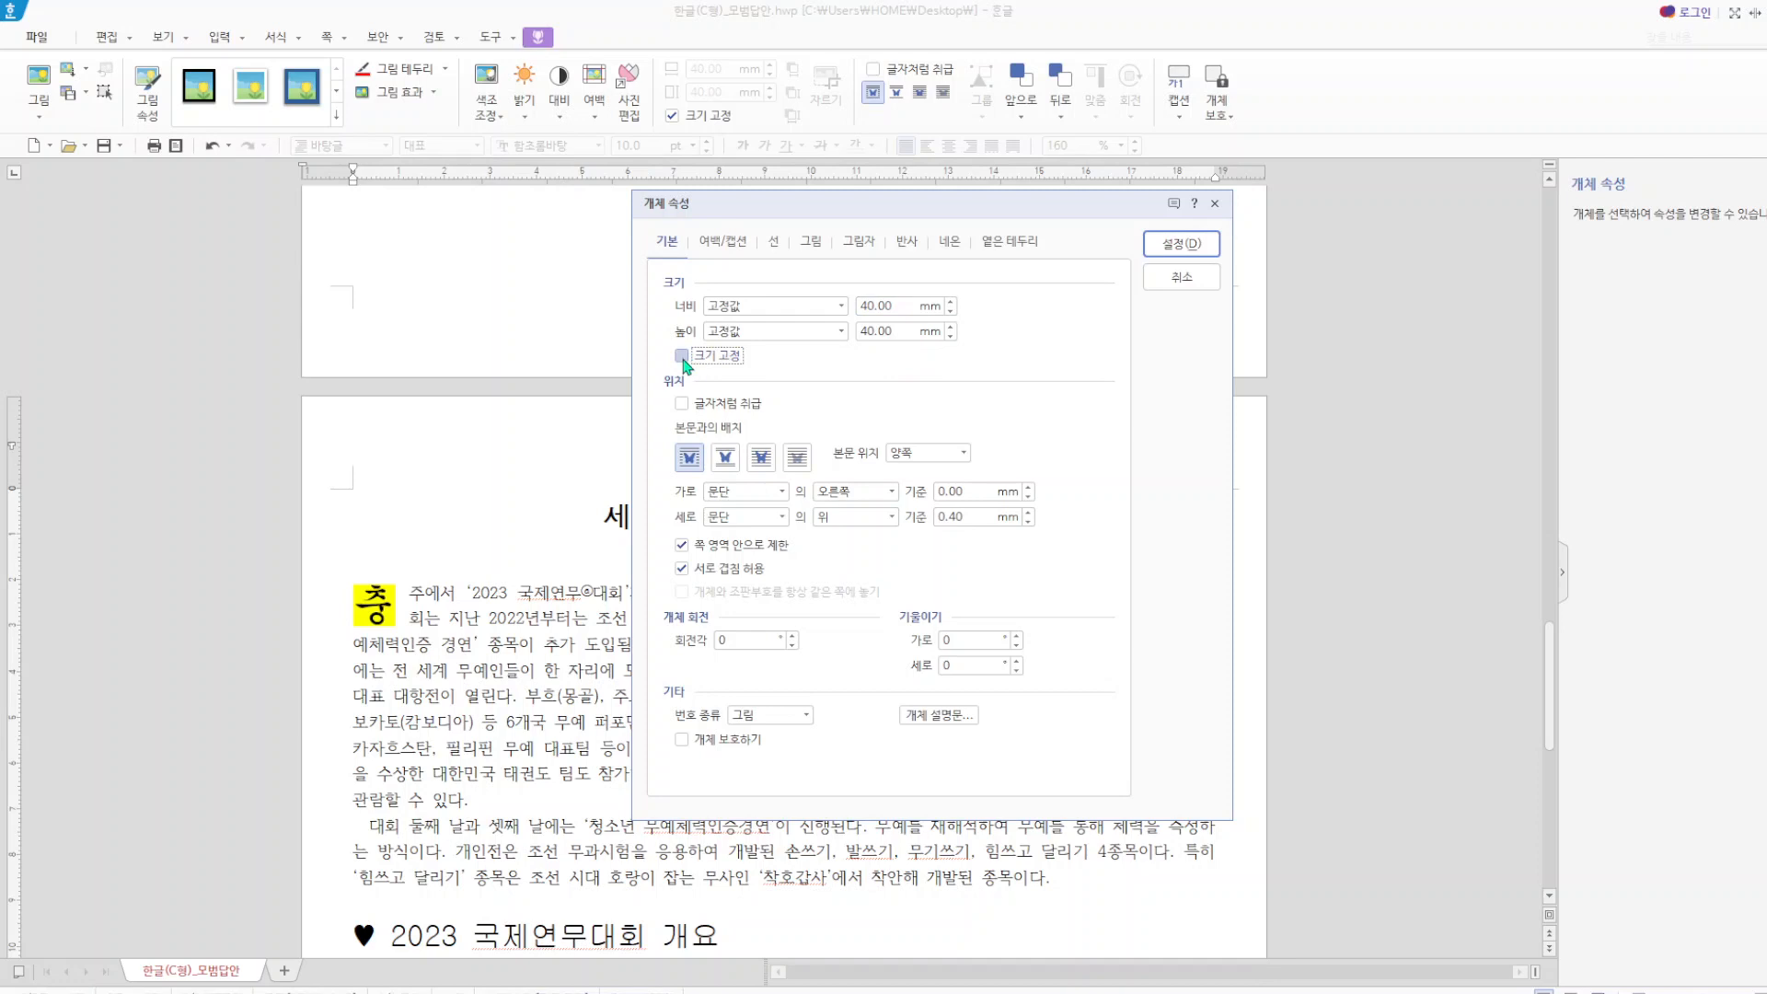
{"action": "left_click", "coordinate": [682, 357]}
{"action": "left_click", "coordinate": [727, 243]}
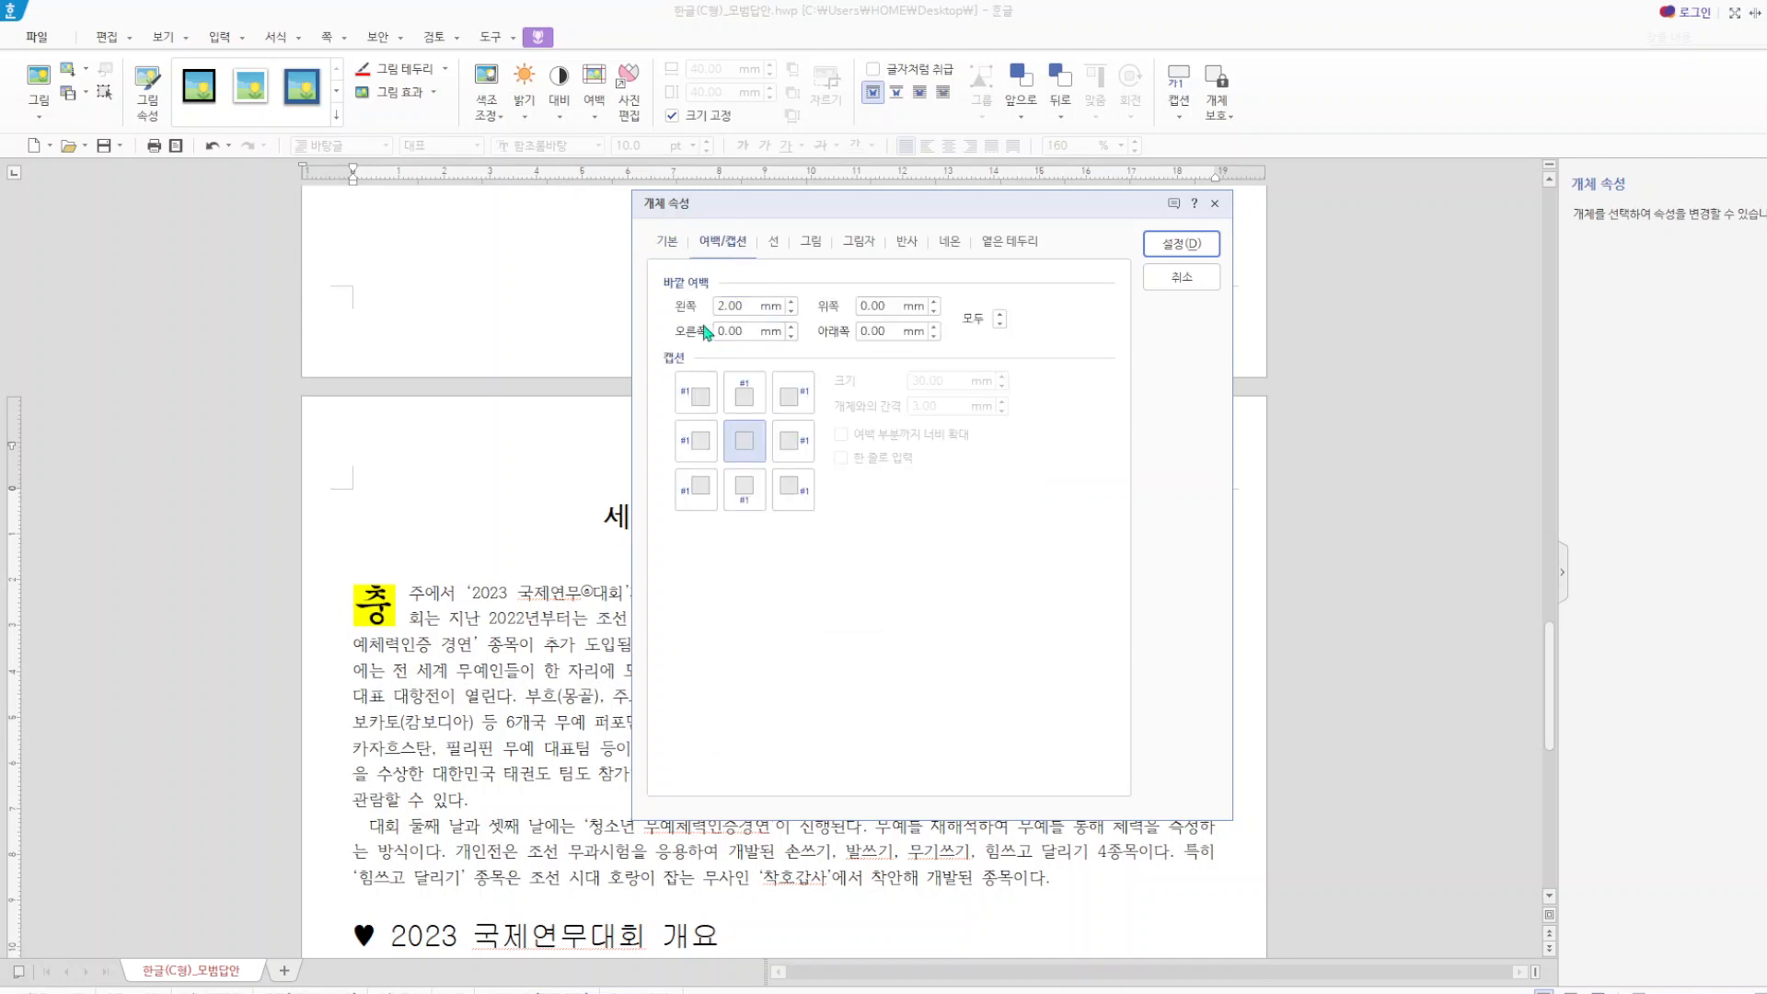
{"action": "left_click", "coordinate": [1215, 204]}
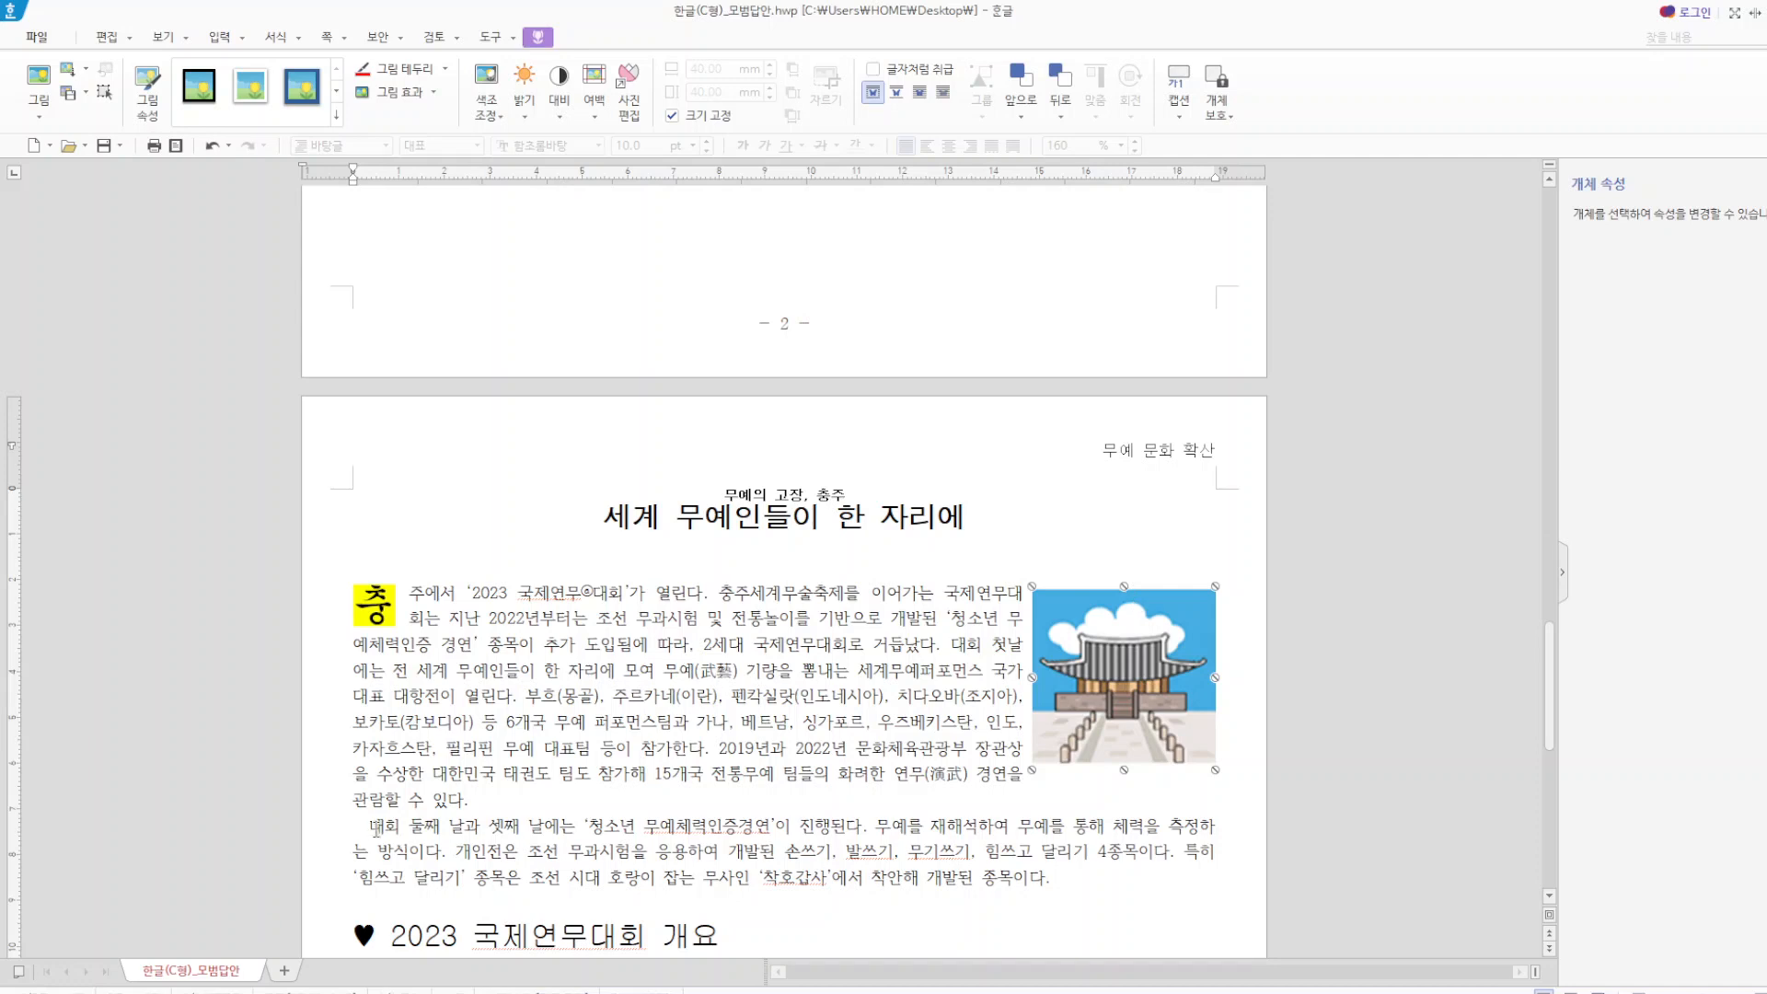
{"action": "left_click", "coordinate": [374, 826]}
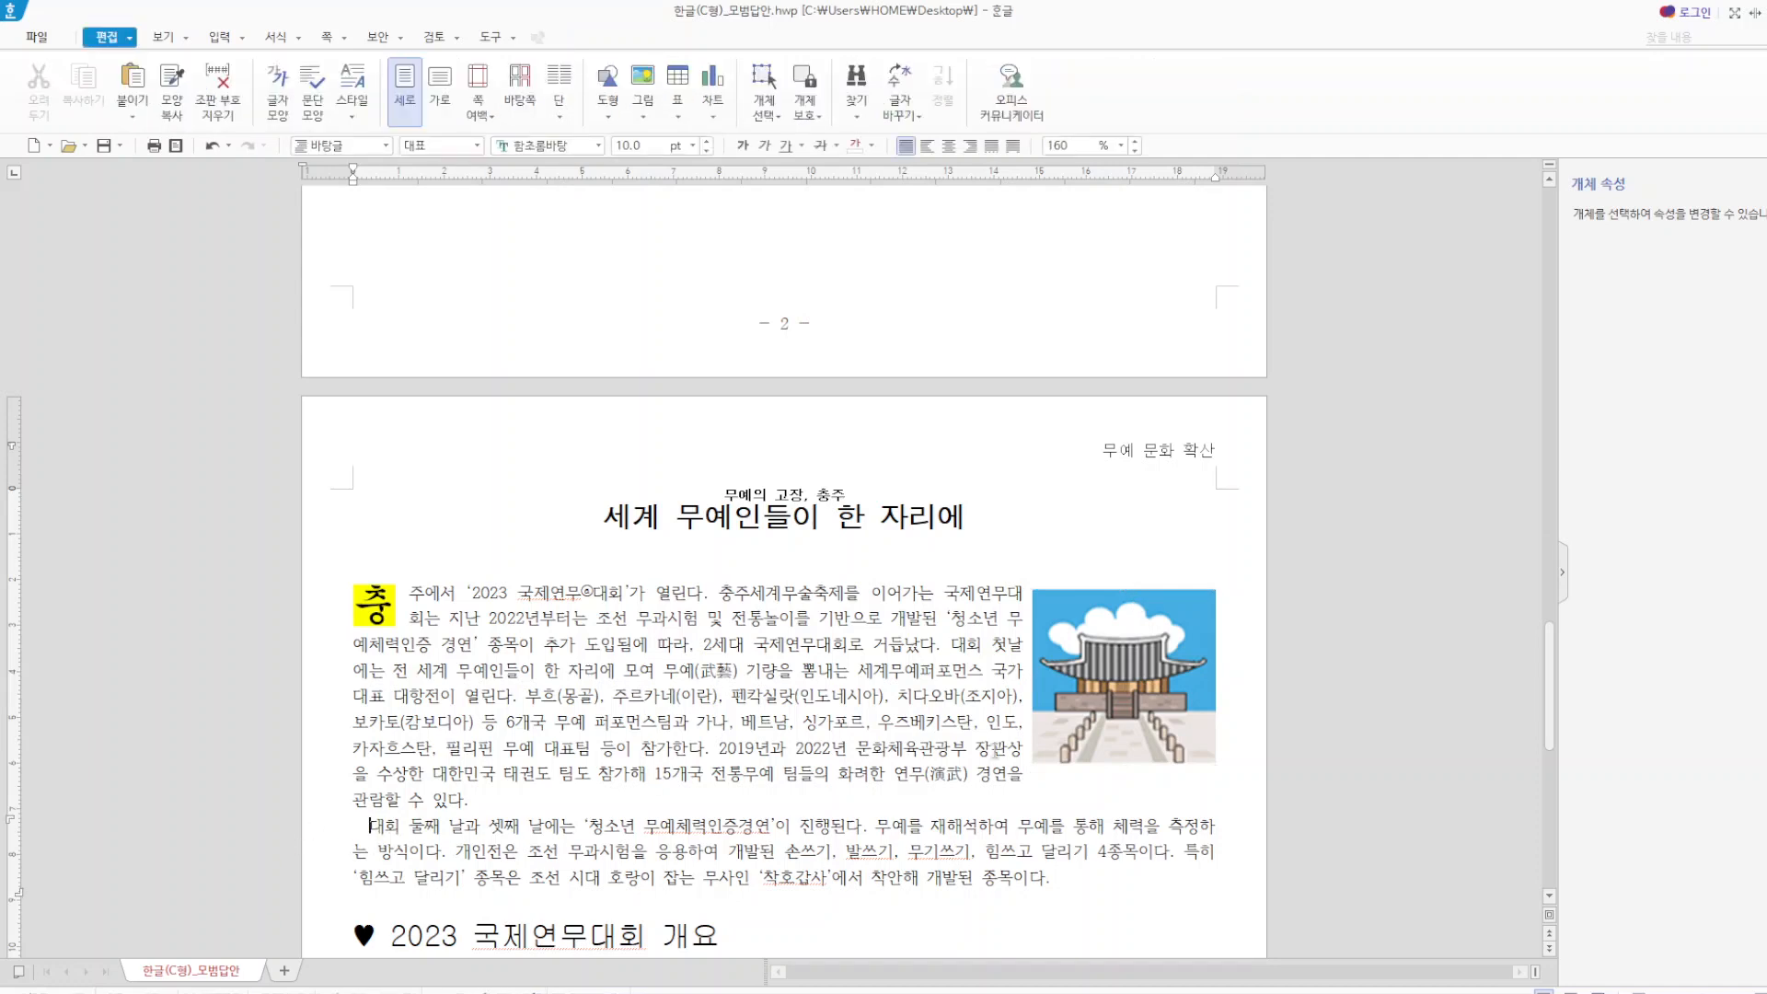
- Check the font and size of the heading "♥ 2023 국제연무대회 개요"
{"action": "scroll", "coordinate": [859, 828], "scroll_direction": "down", "scroll_amount": 3}
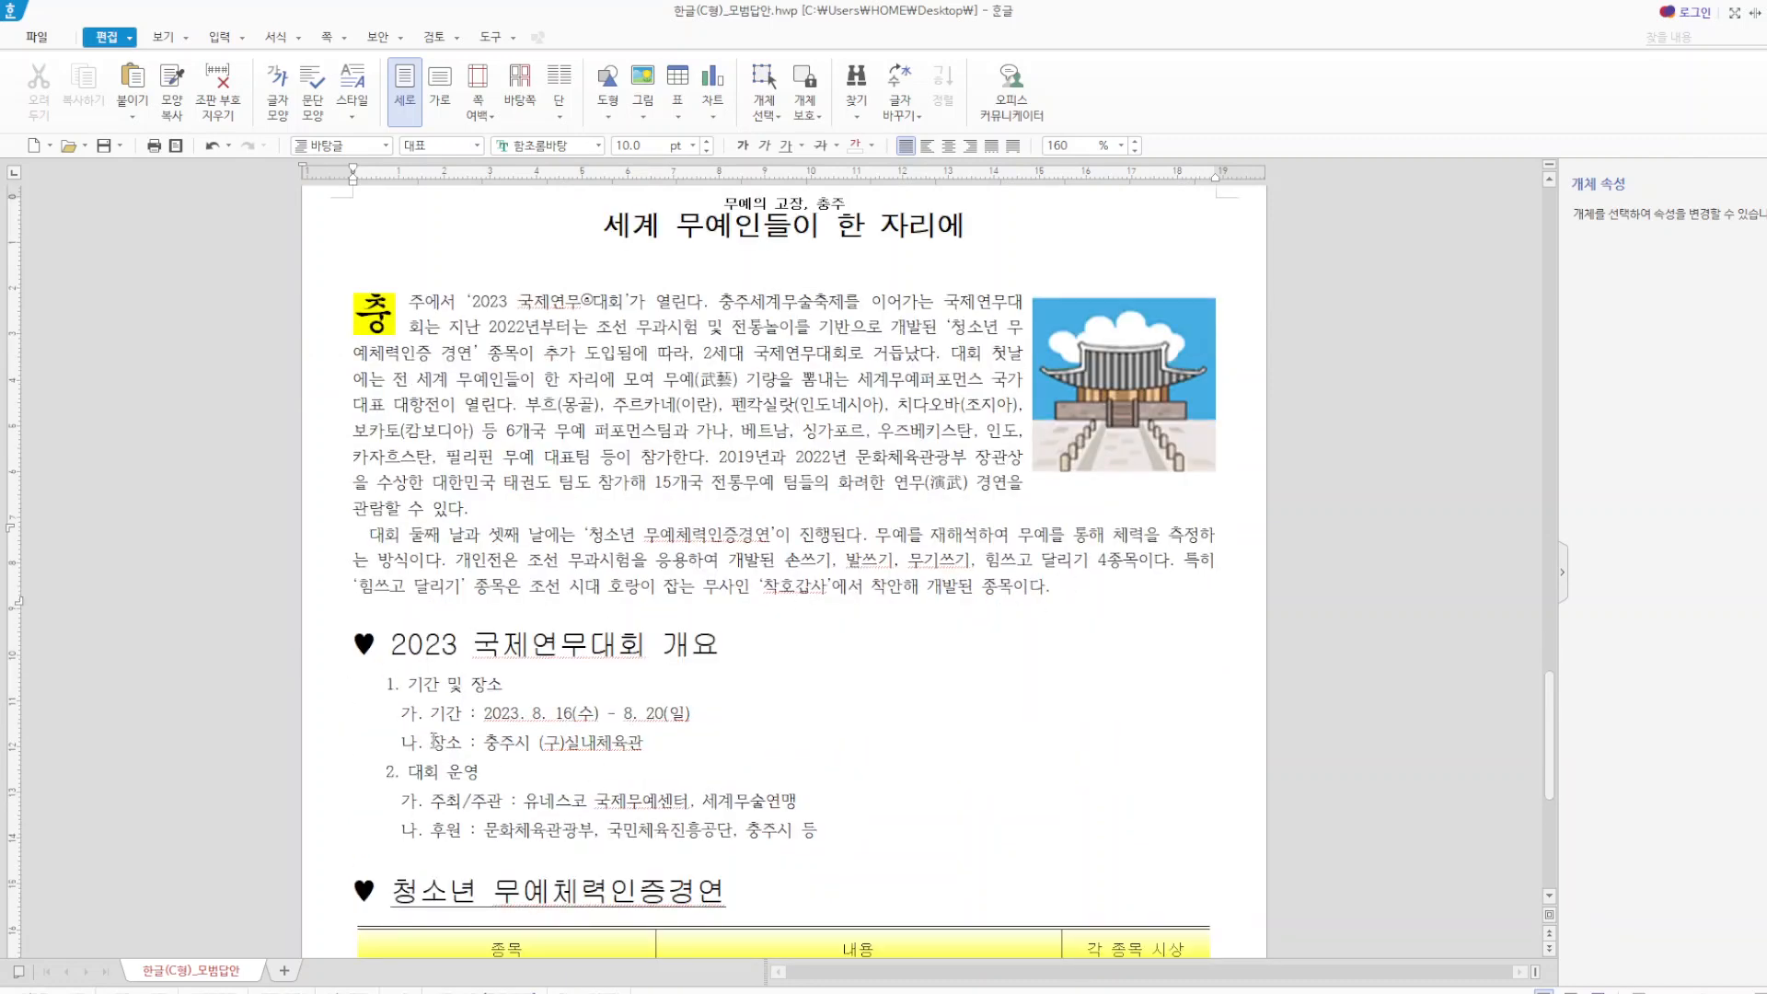
{"action": "left_click_drag", "start_coordinate": [352, 649], "coordinate": [742, 643]}
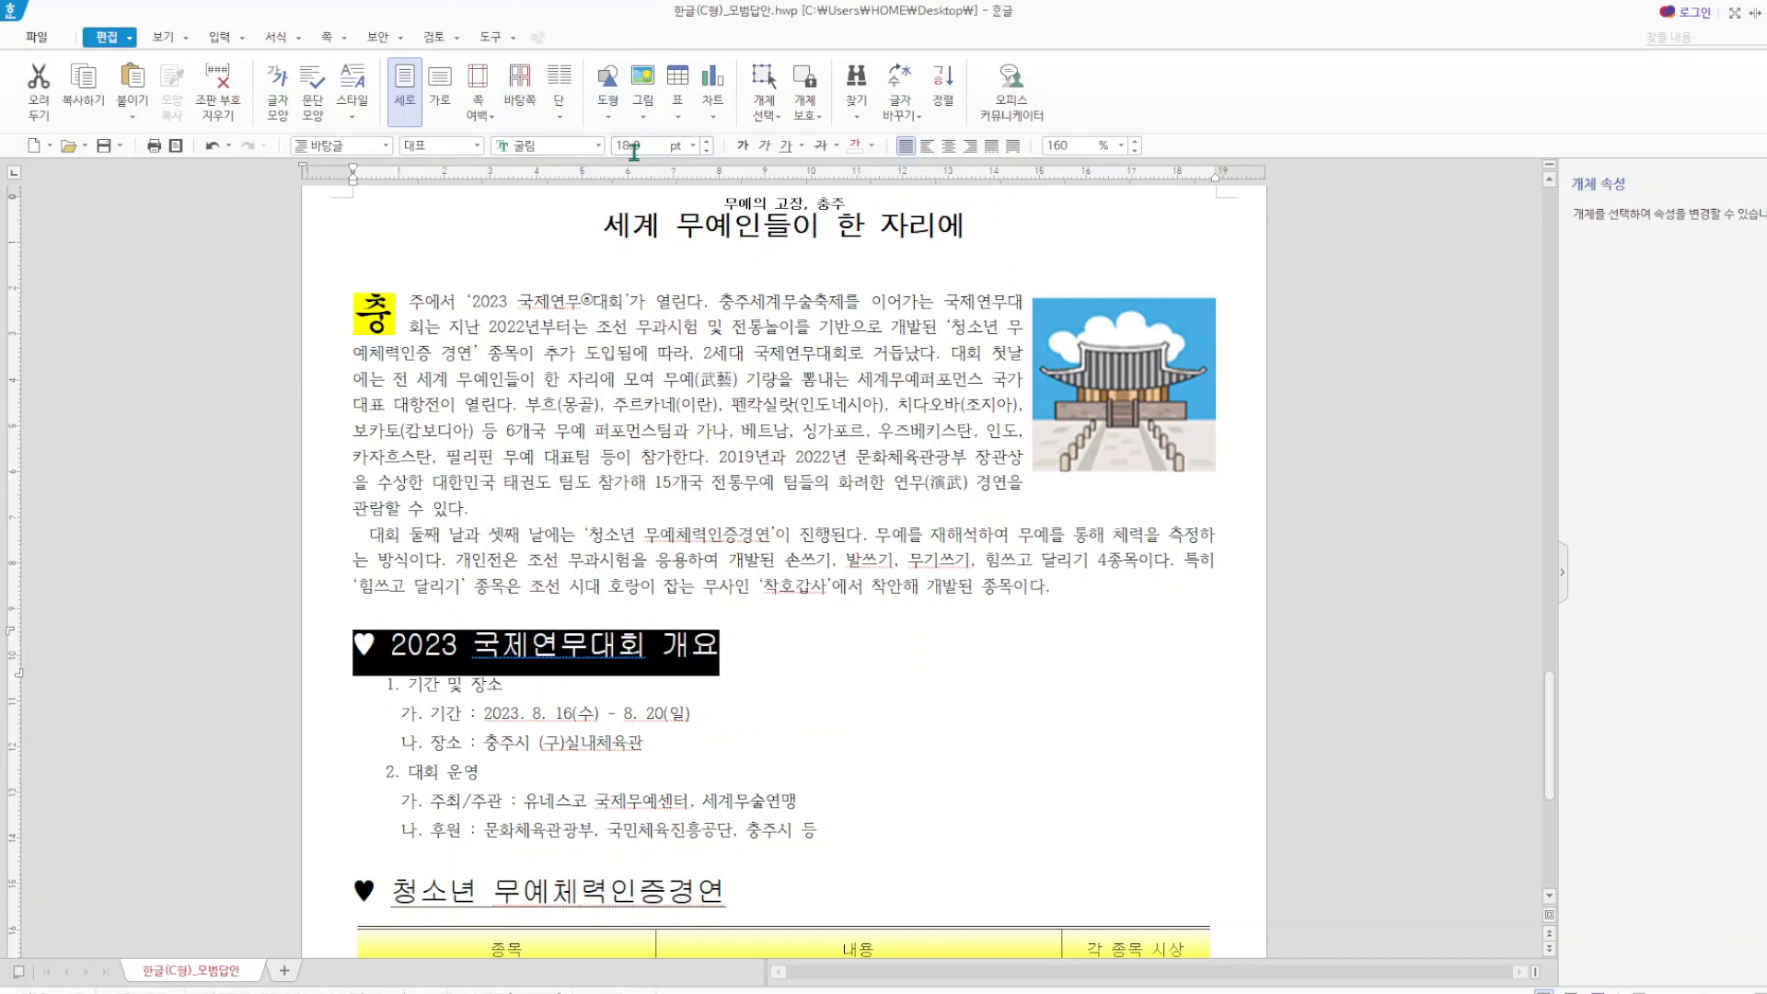
{"action": "left_click", "coordinate": [871, 726]}
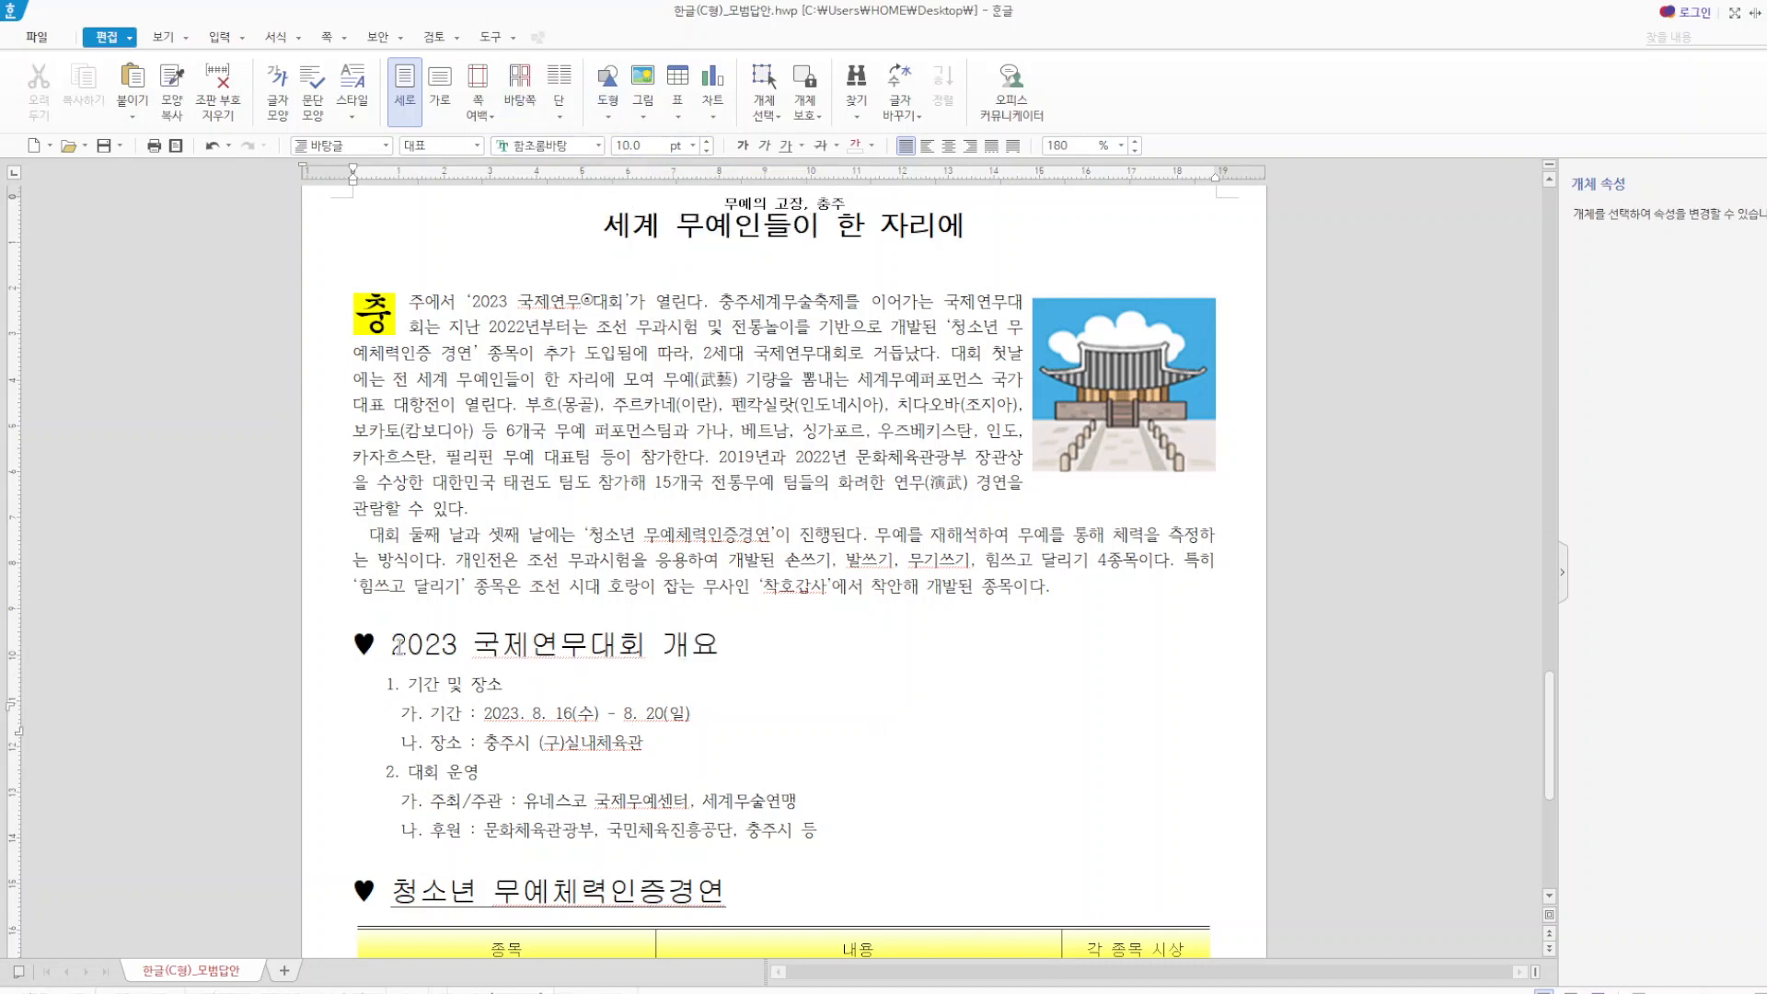
- Set the heading text "2023 국제연무대회 개요", without the heart symbol, to white characters with red shading
{"action": "left_click_drag", "start_coordinate": [393, 647], "coordinate": [758, 647]}
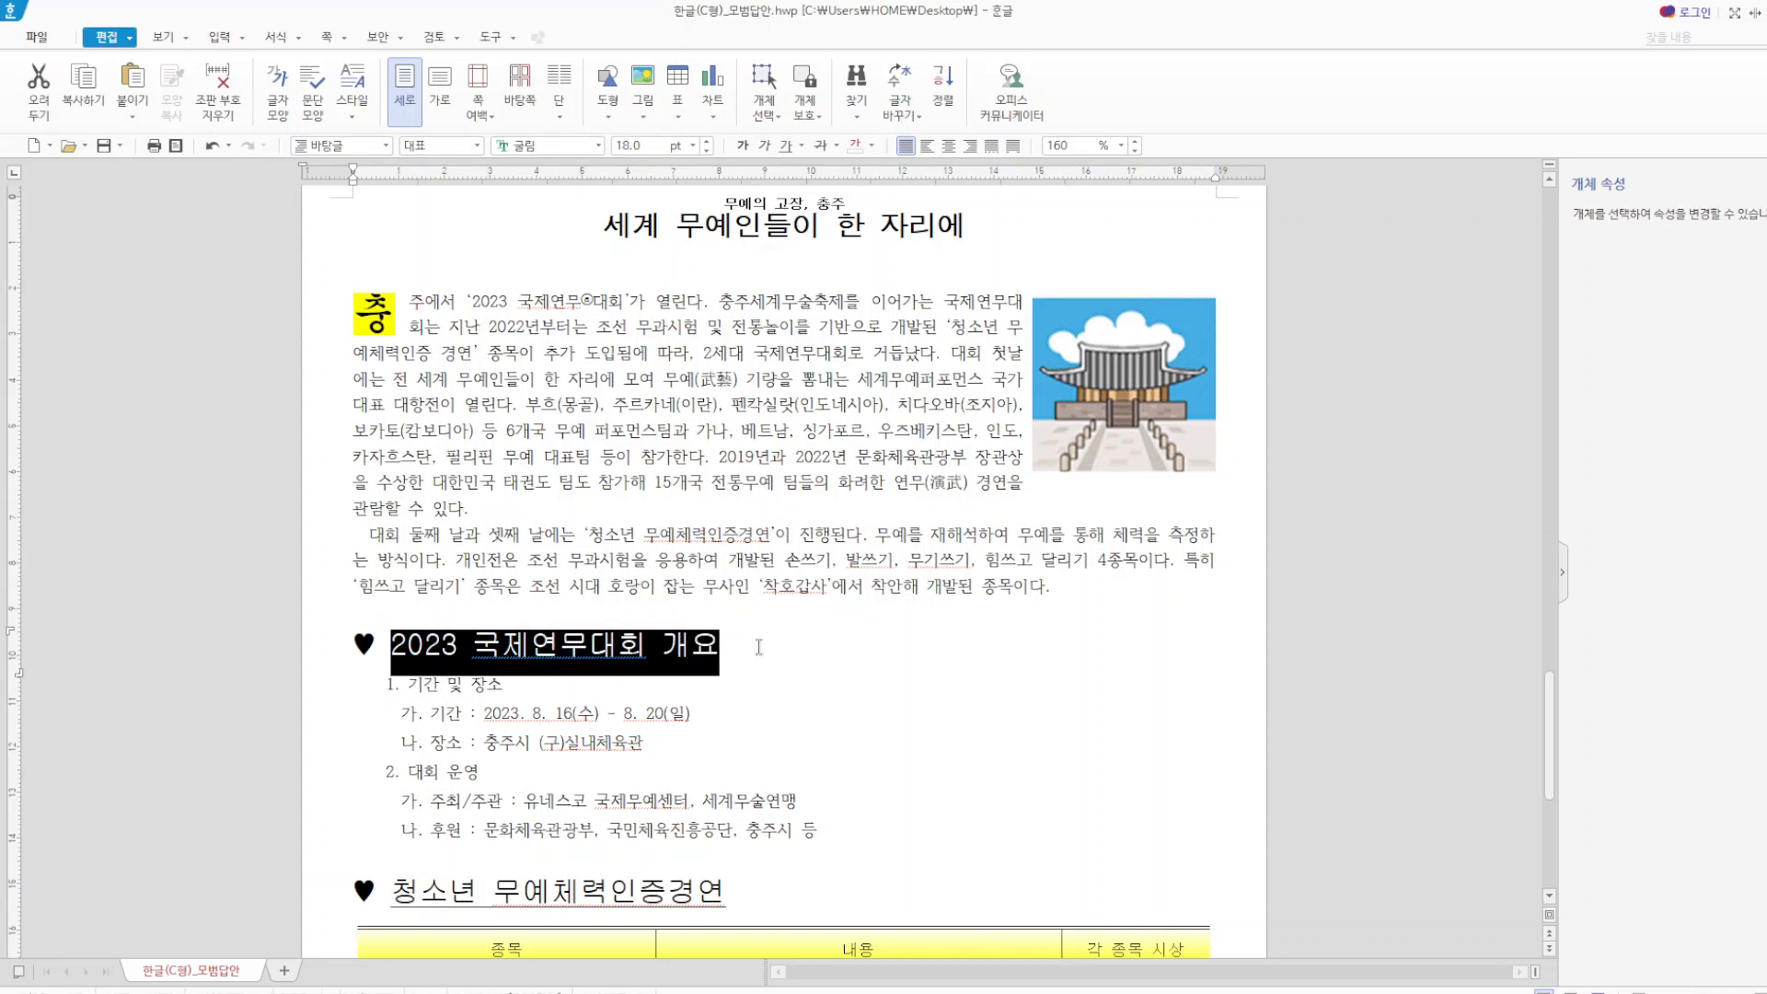
{"action": "right_click", "coordinate": [667, 655]}
{"action": "left_click", "coordinate": [760, 746]}
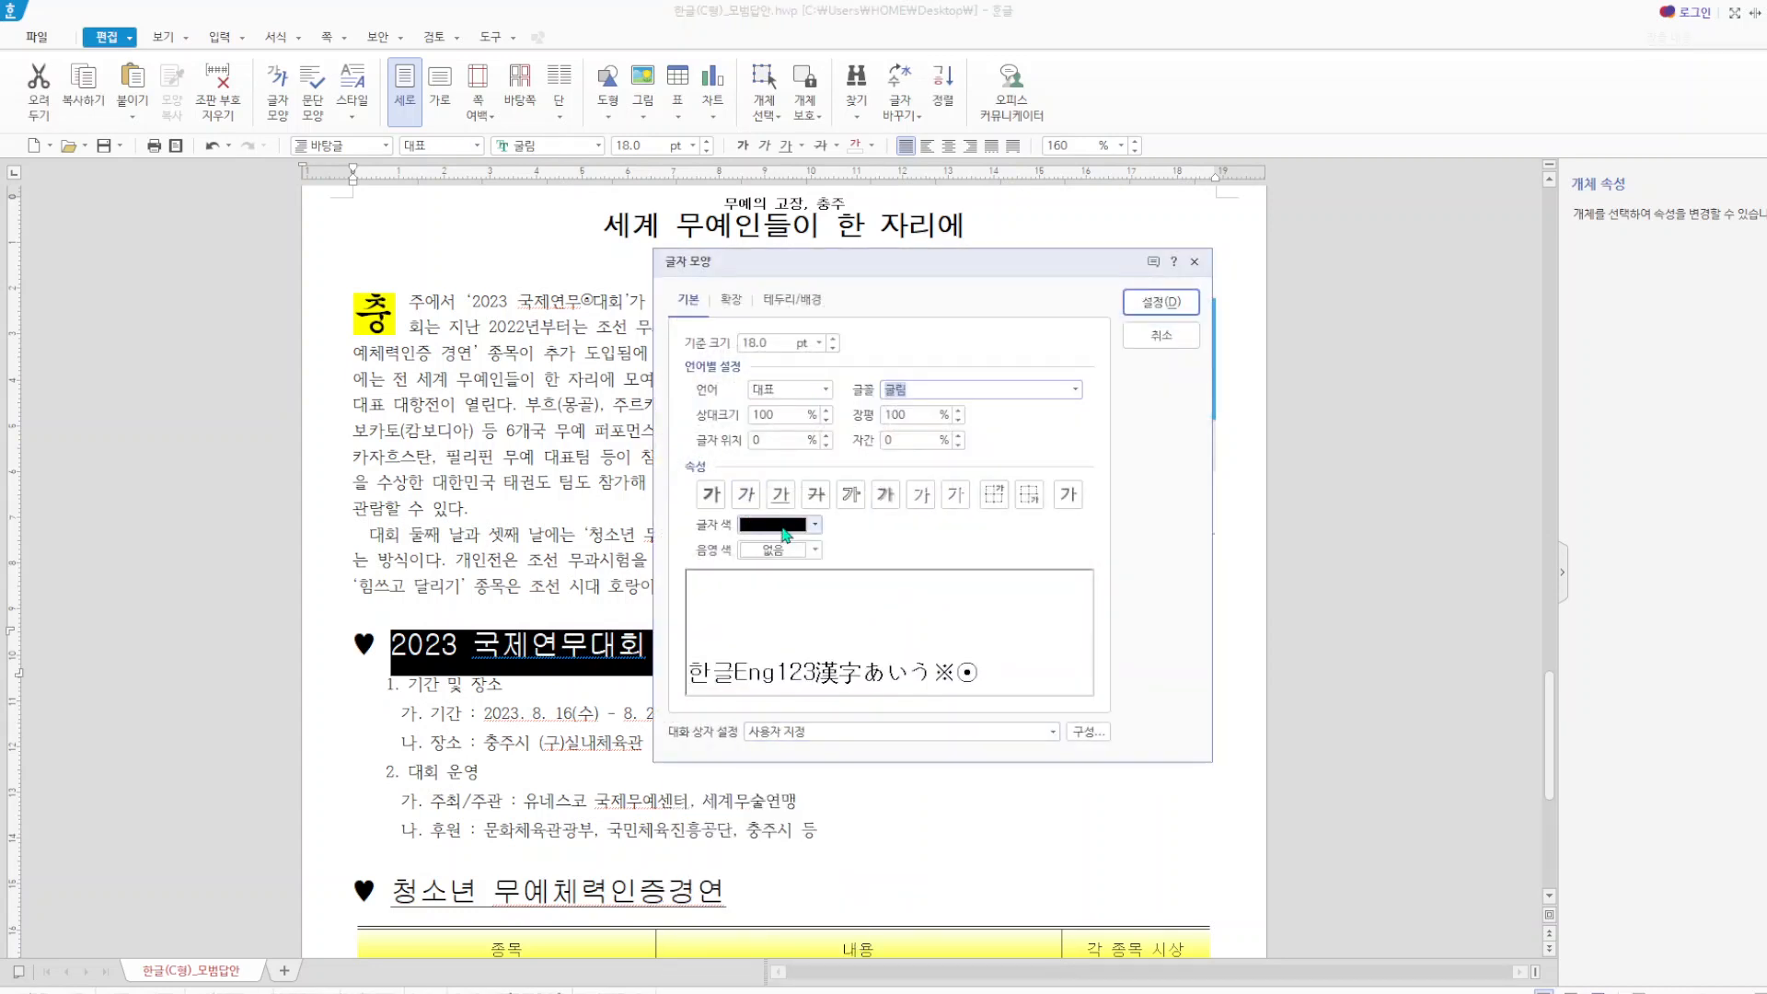
{"action": "left_click", "coordinate": [785, 530]}
{"action": "left_click", "coordinate": [756, 589]}
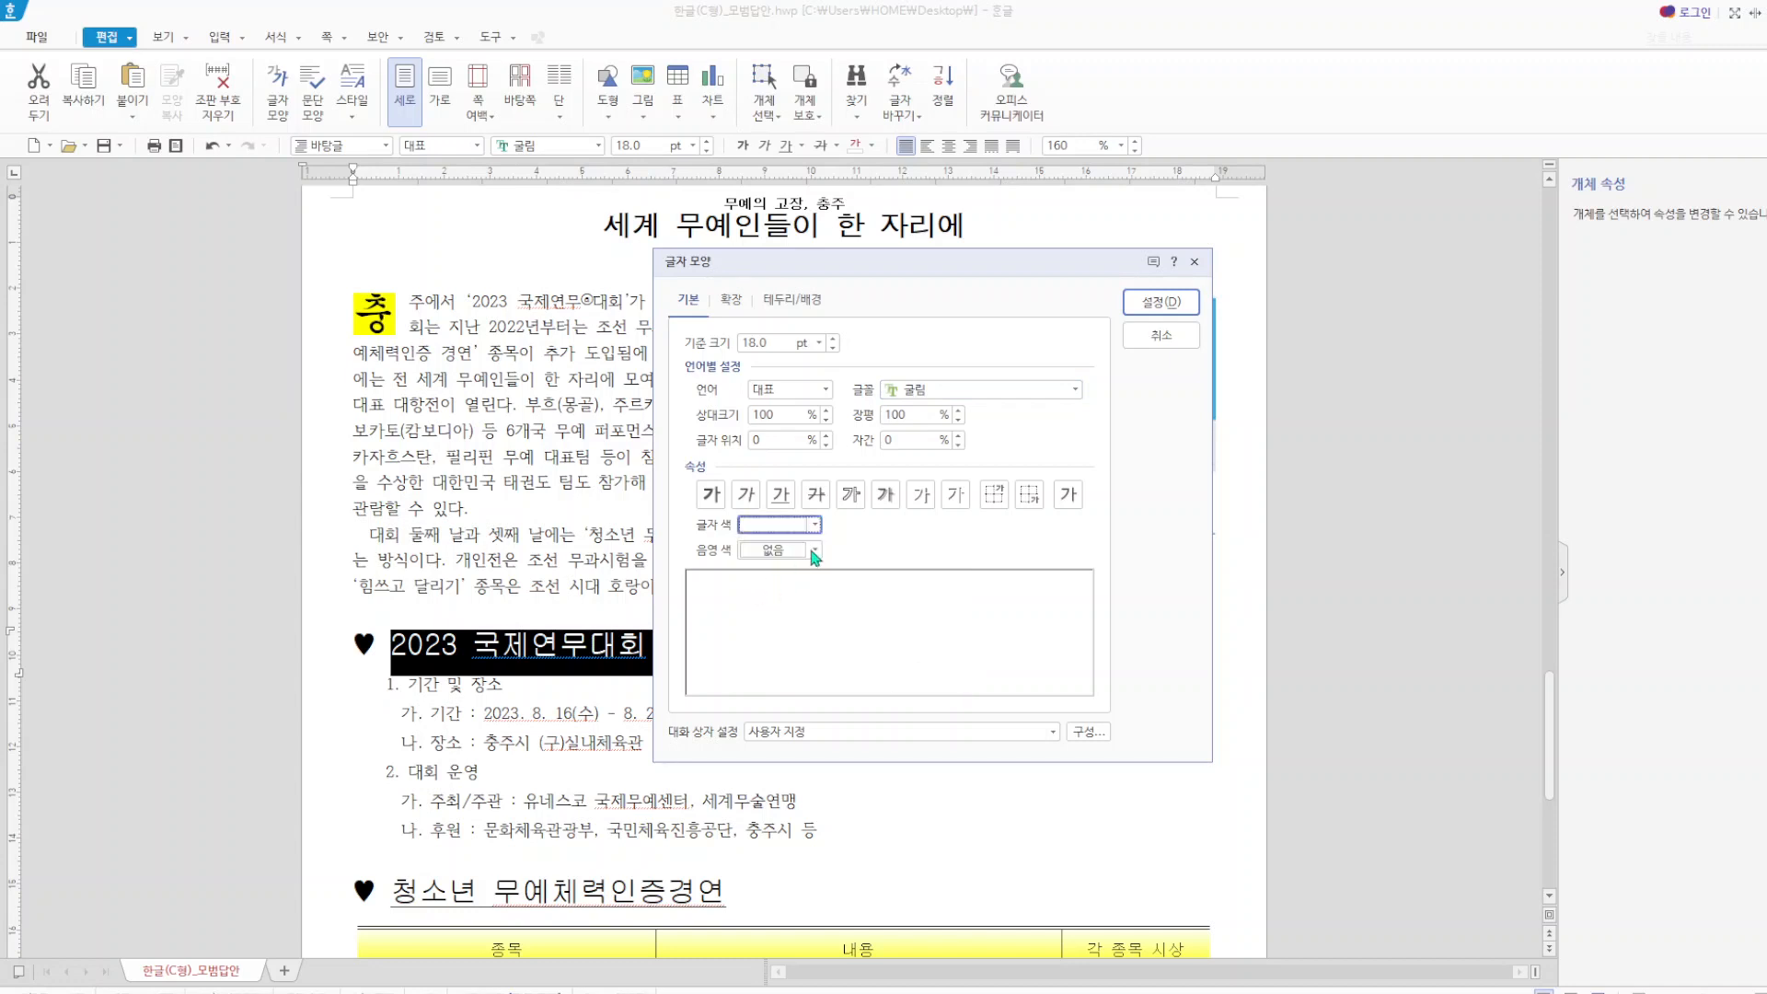
{"action": "left_click", "coordinate": [814, 552]}
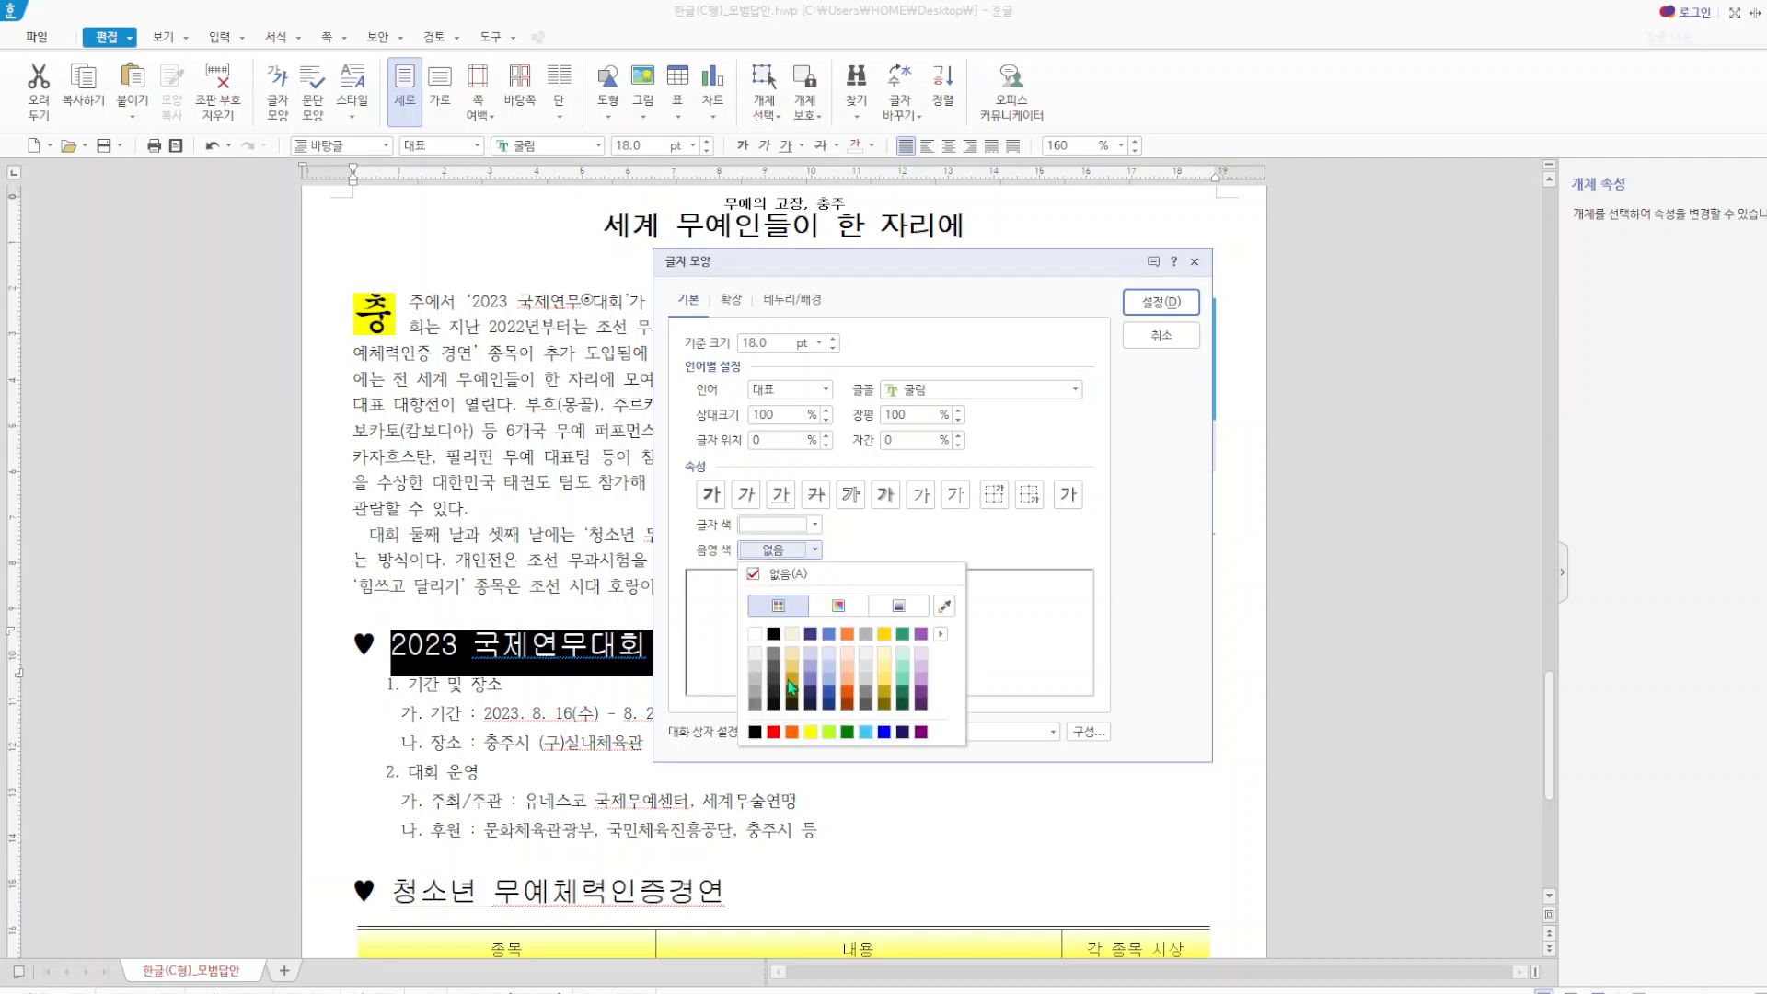
{"action": "left_click", "coordinate": [772, 731]}
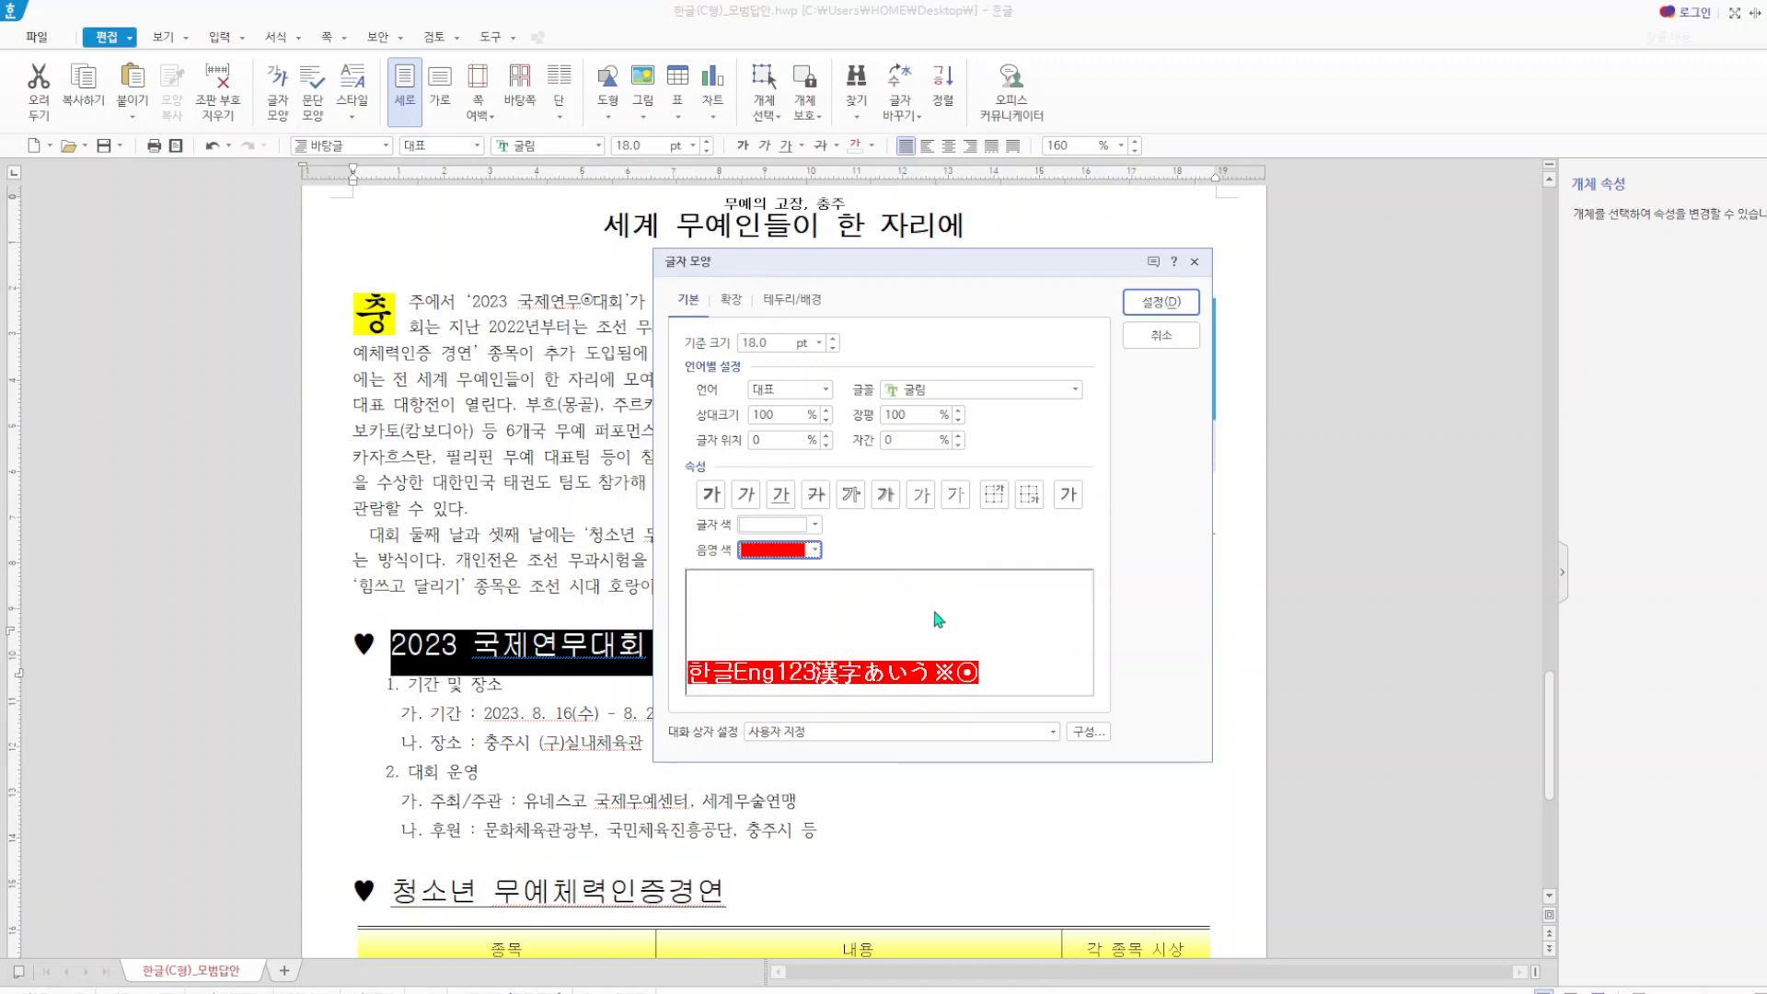
{"action": "left_click", "coordinate": [1162, 302]}
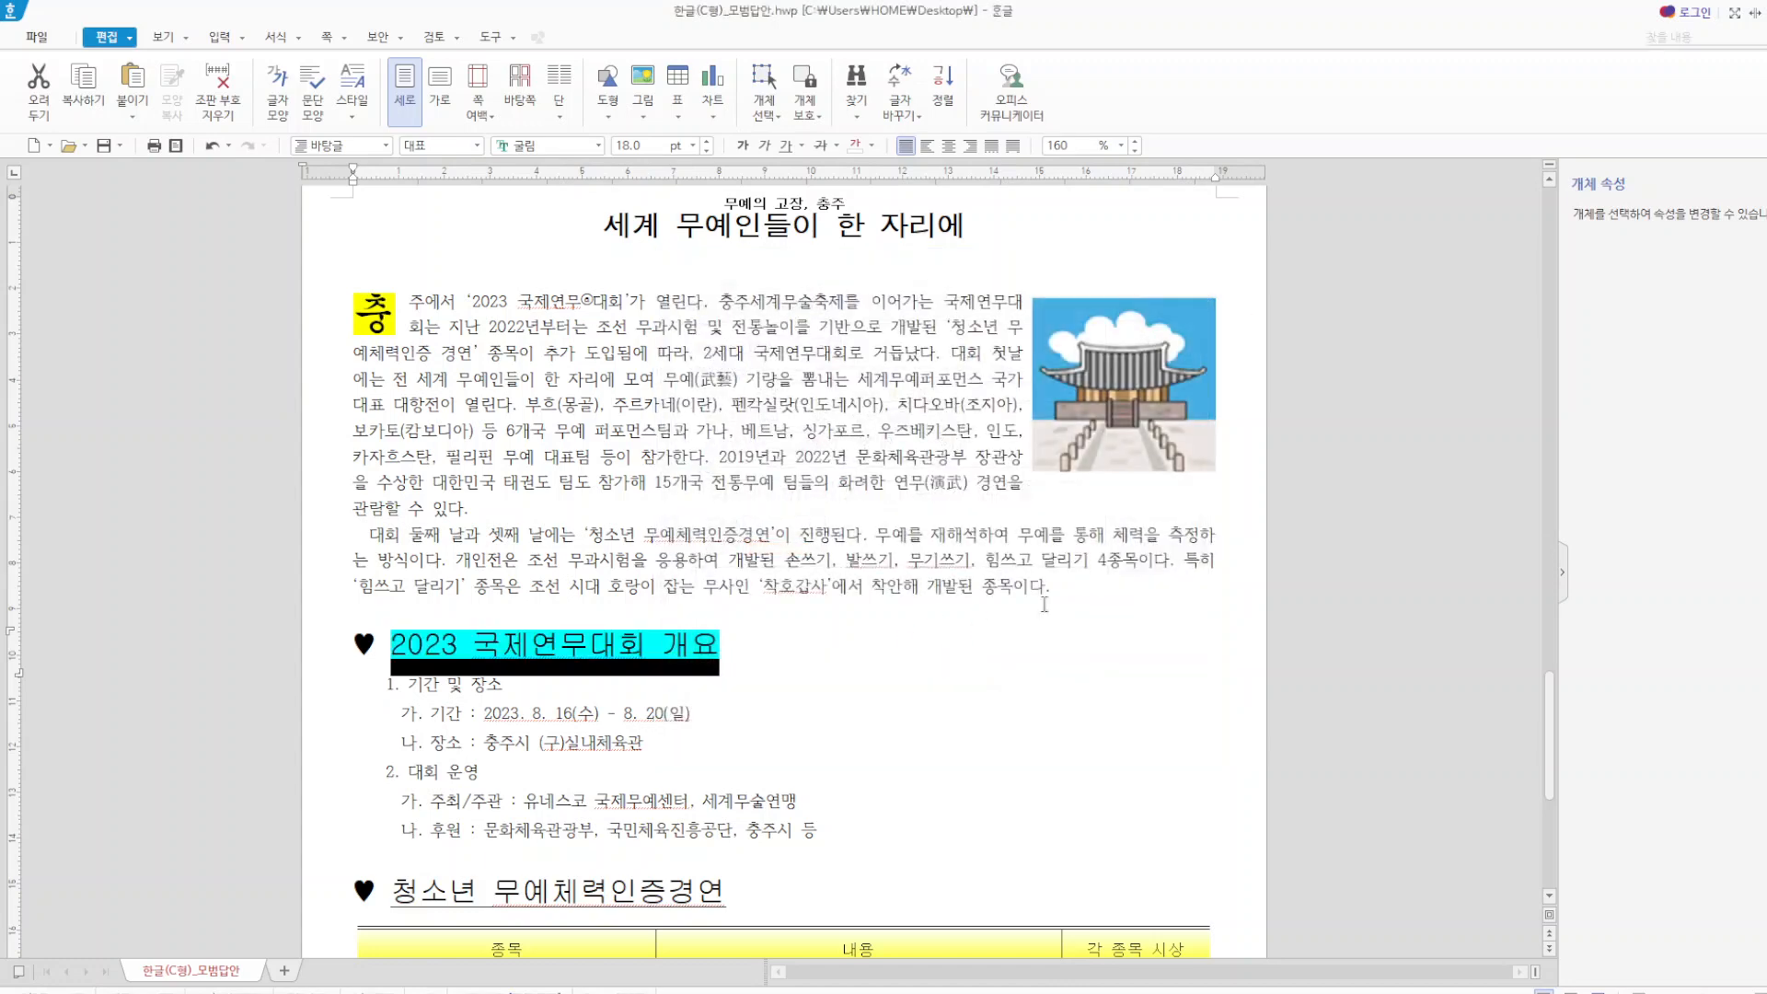
- Check the font, size and underline of the heading "♥ 청소년 무예체력인증경연", with and without the heart symbol
{"action": "left_click", "coordinate": [1009, 670]}
{"action": "scroll", "coordinate": [1009, 671], "scroll_direction": "down", "scroll_amount": 3}
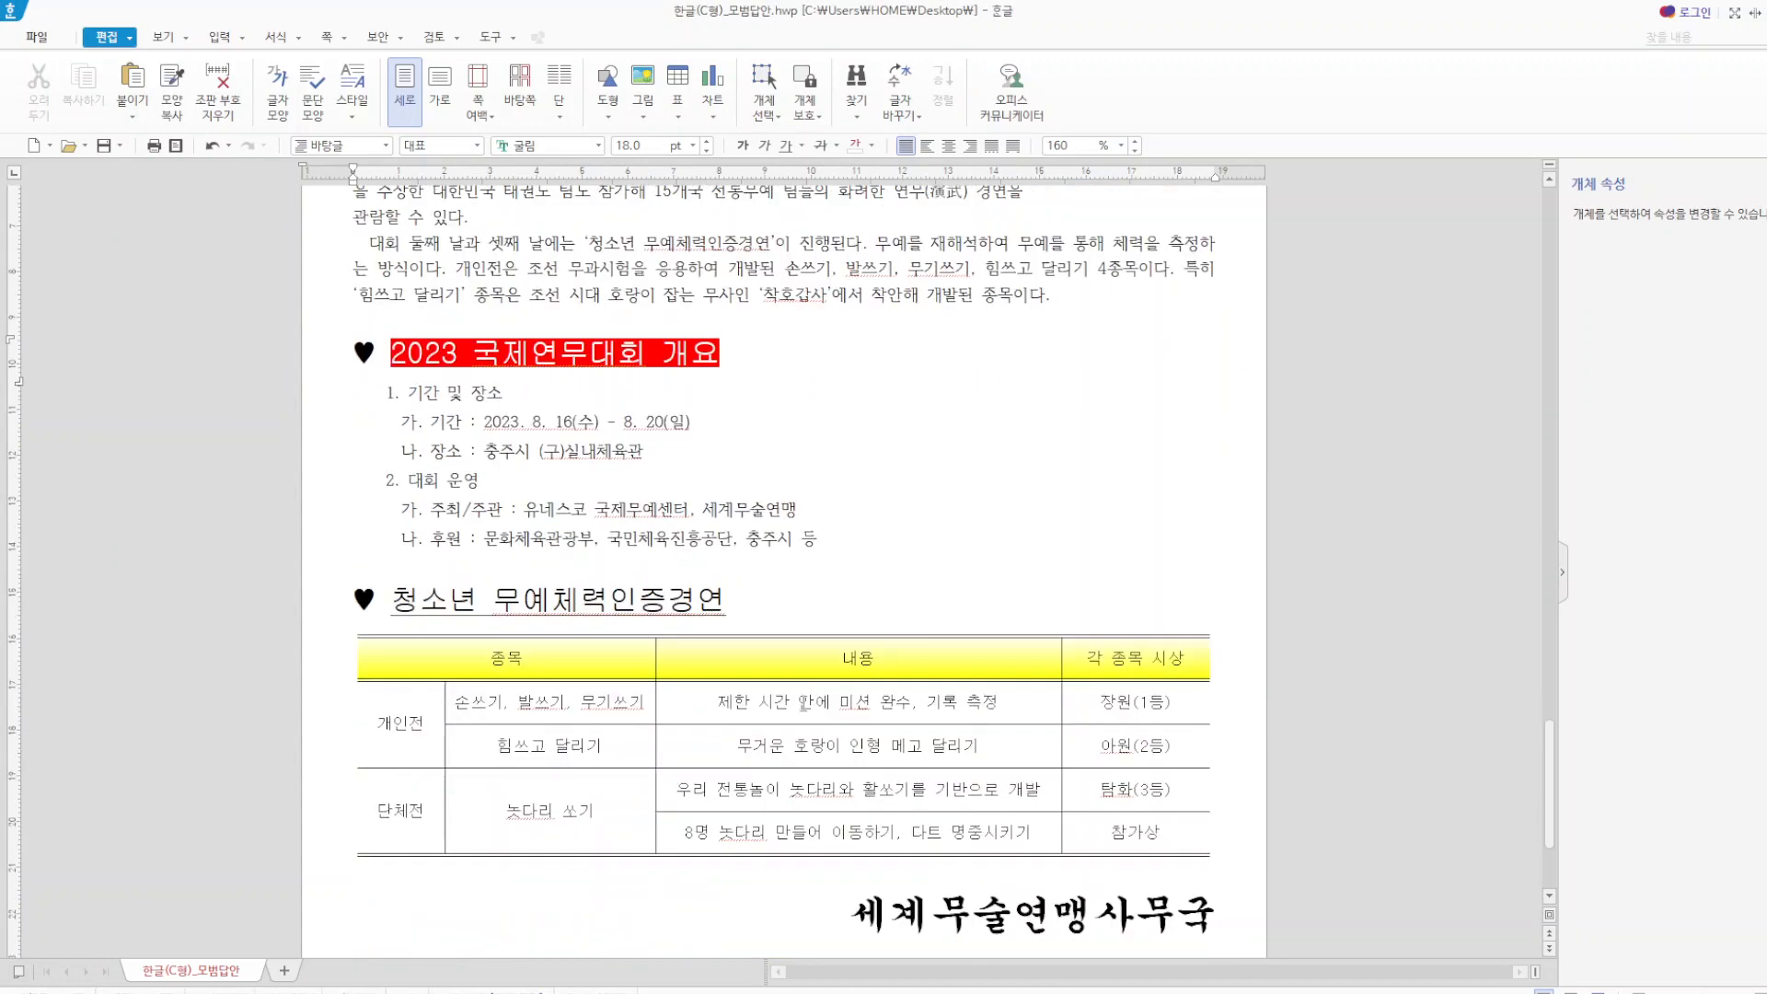
{"action": "left_click", "coordinate": [724, 599]}
{"action": "left_click_drag", "start_coordinate": [724, 599], "coordinate": [321, 595]}
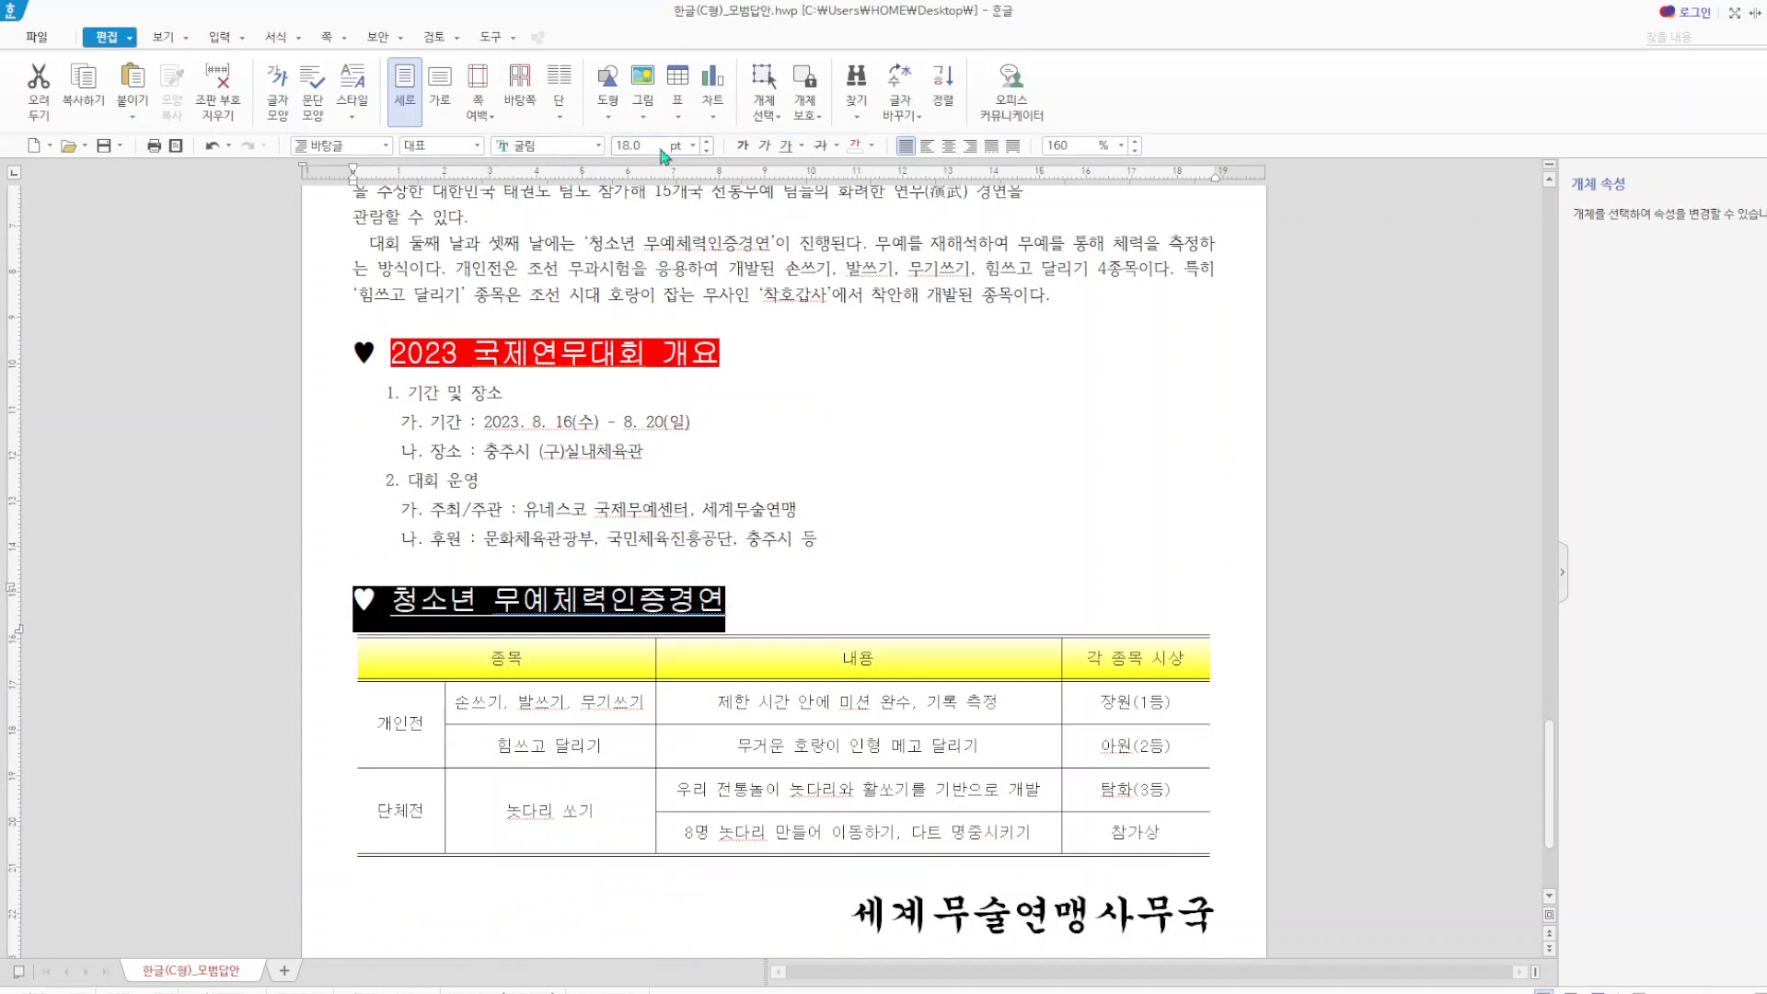
{"action": "left_click", "coordinate": [822, 580]}
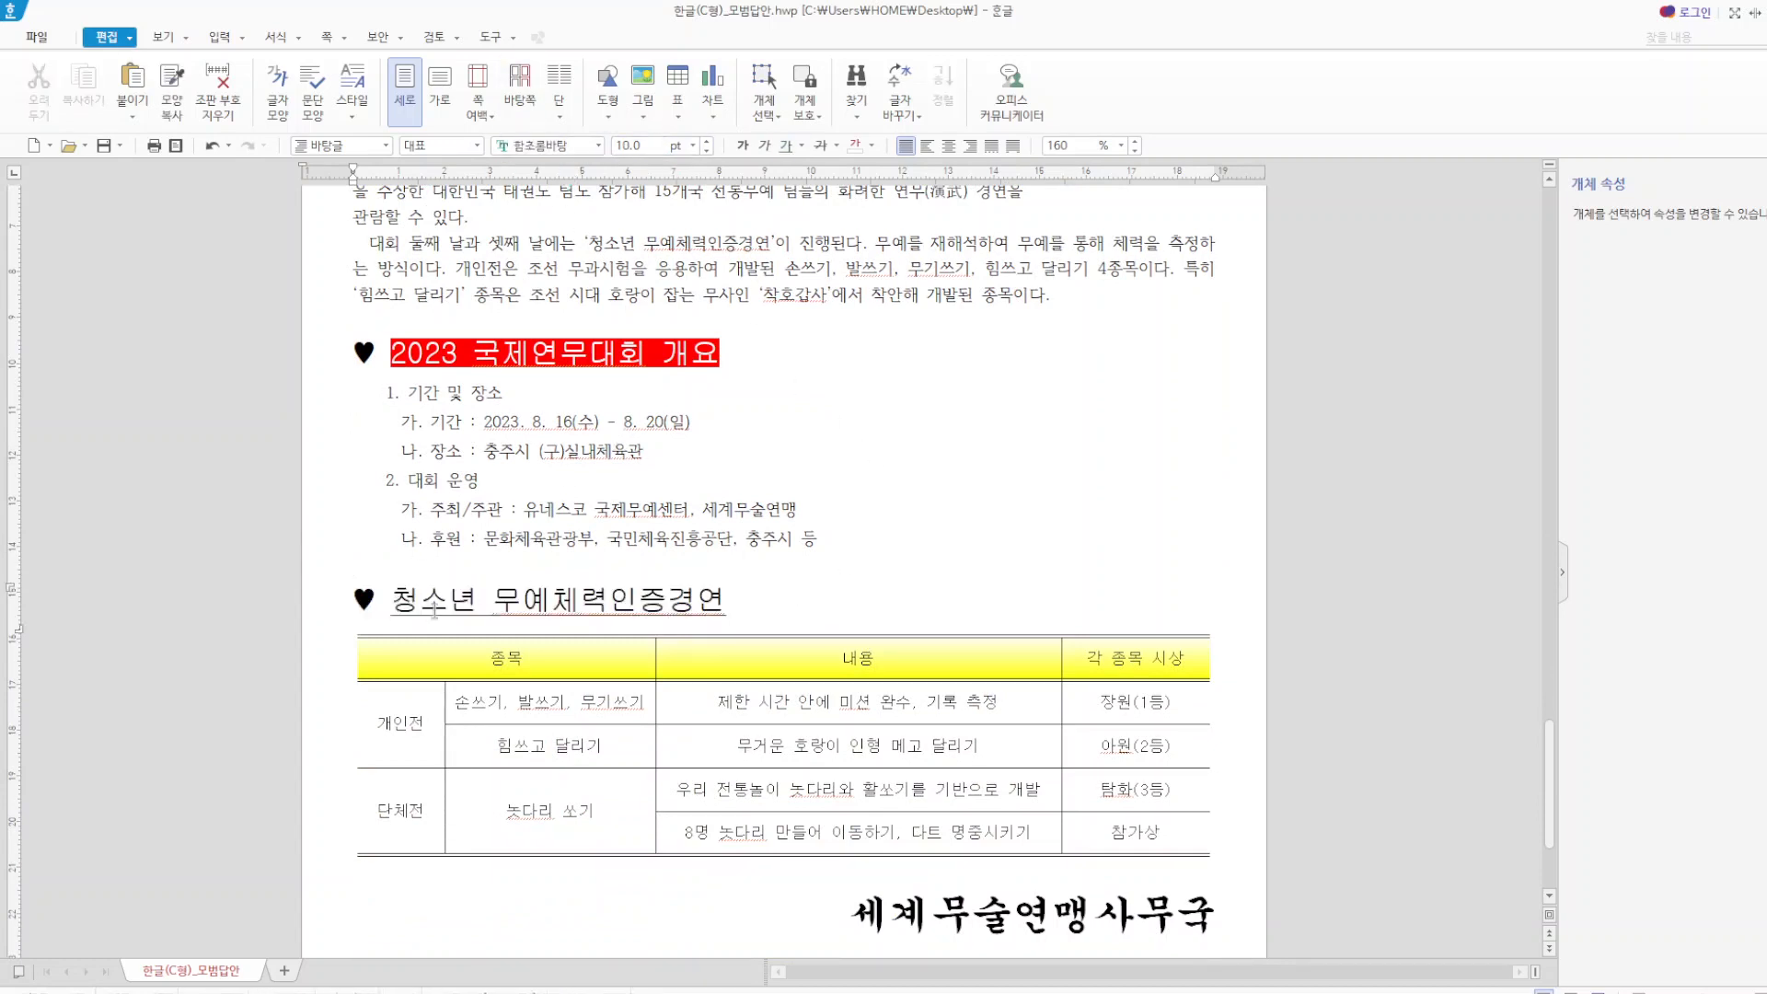
{"action": "left_click_drag", "start_coordinate": [392, 603], "coordinate": [716, 605]}
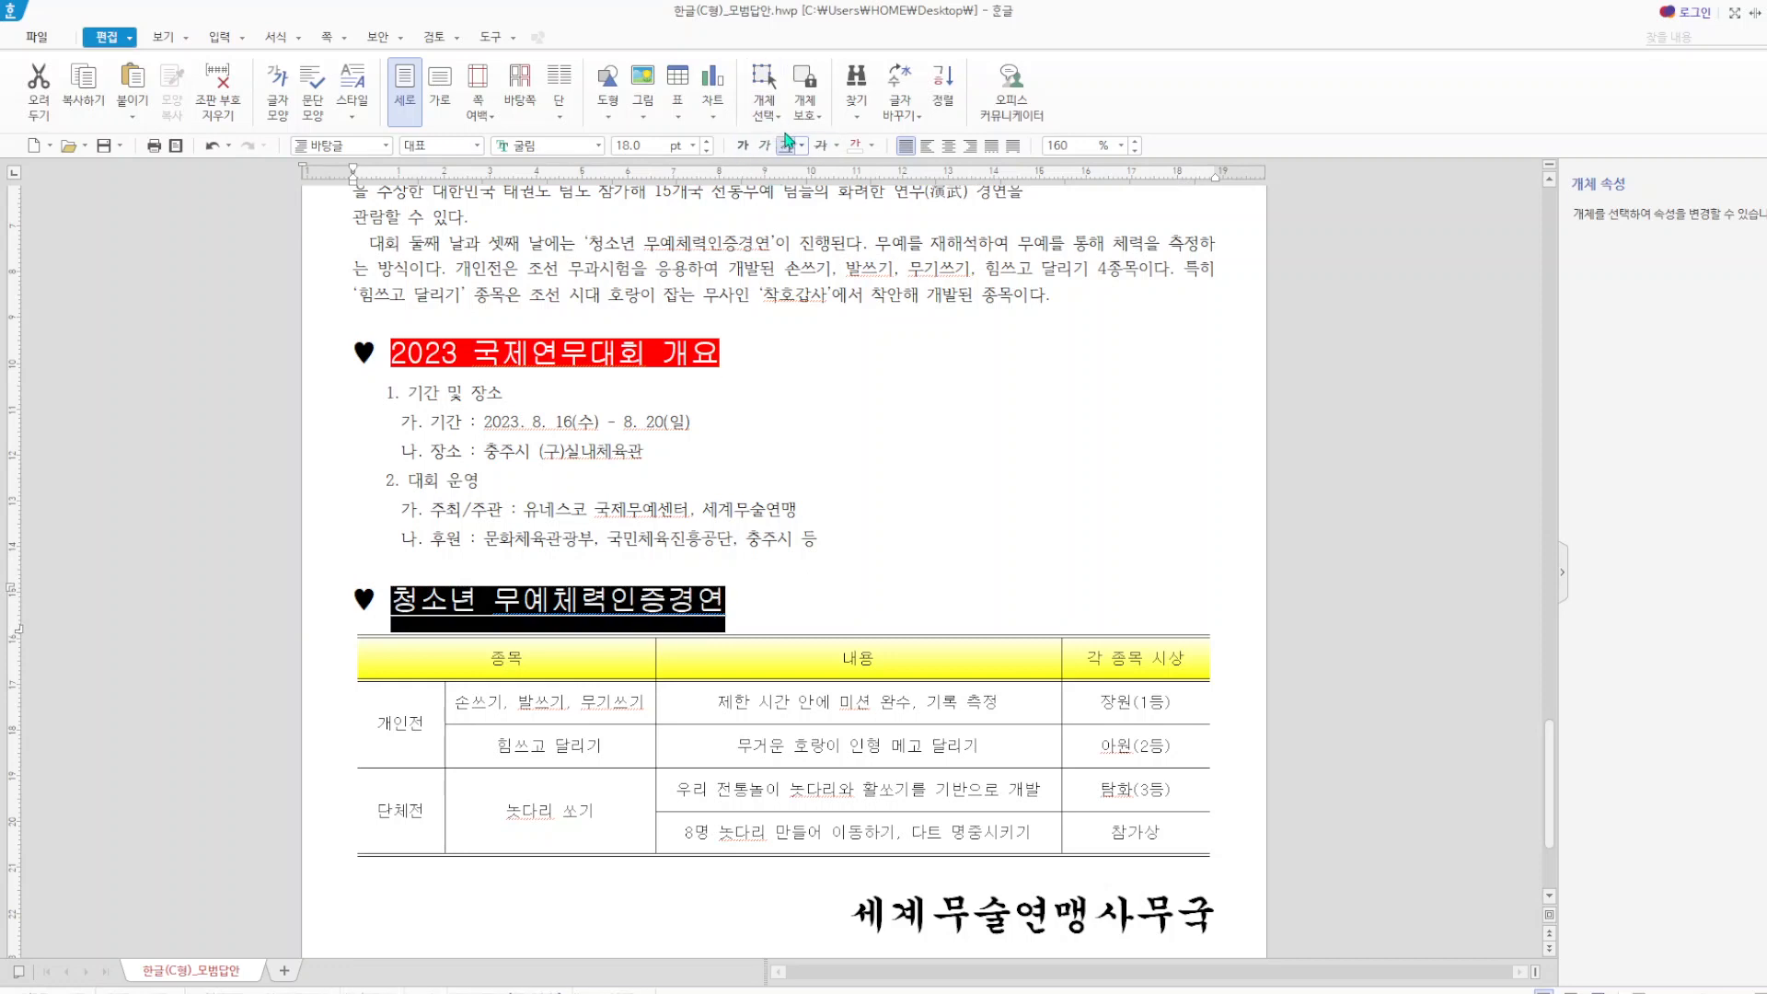
{"action": "left_click", "coordinate": [872, 582]}
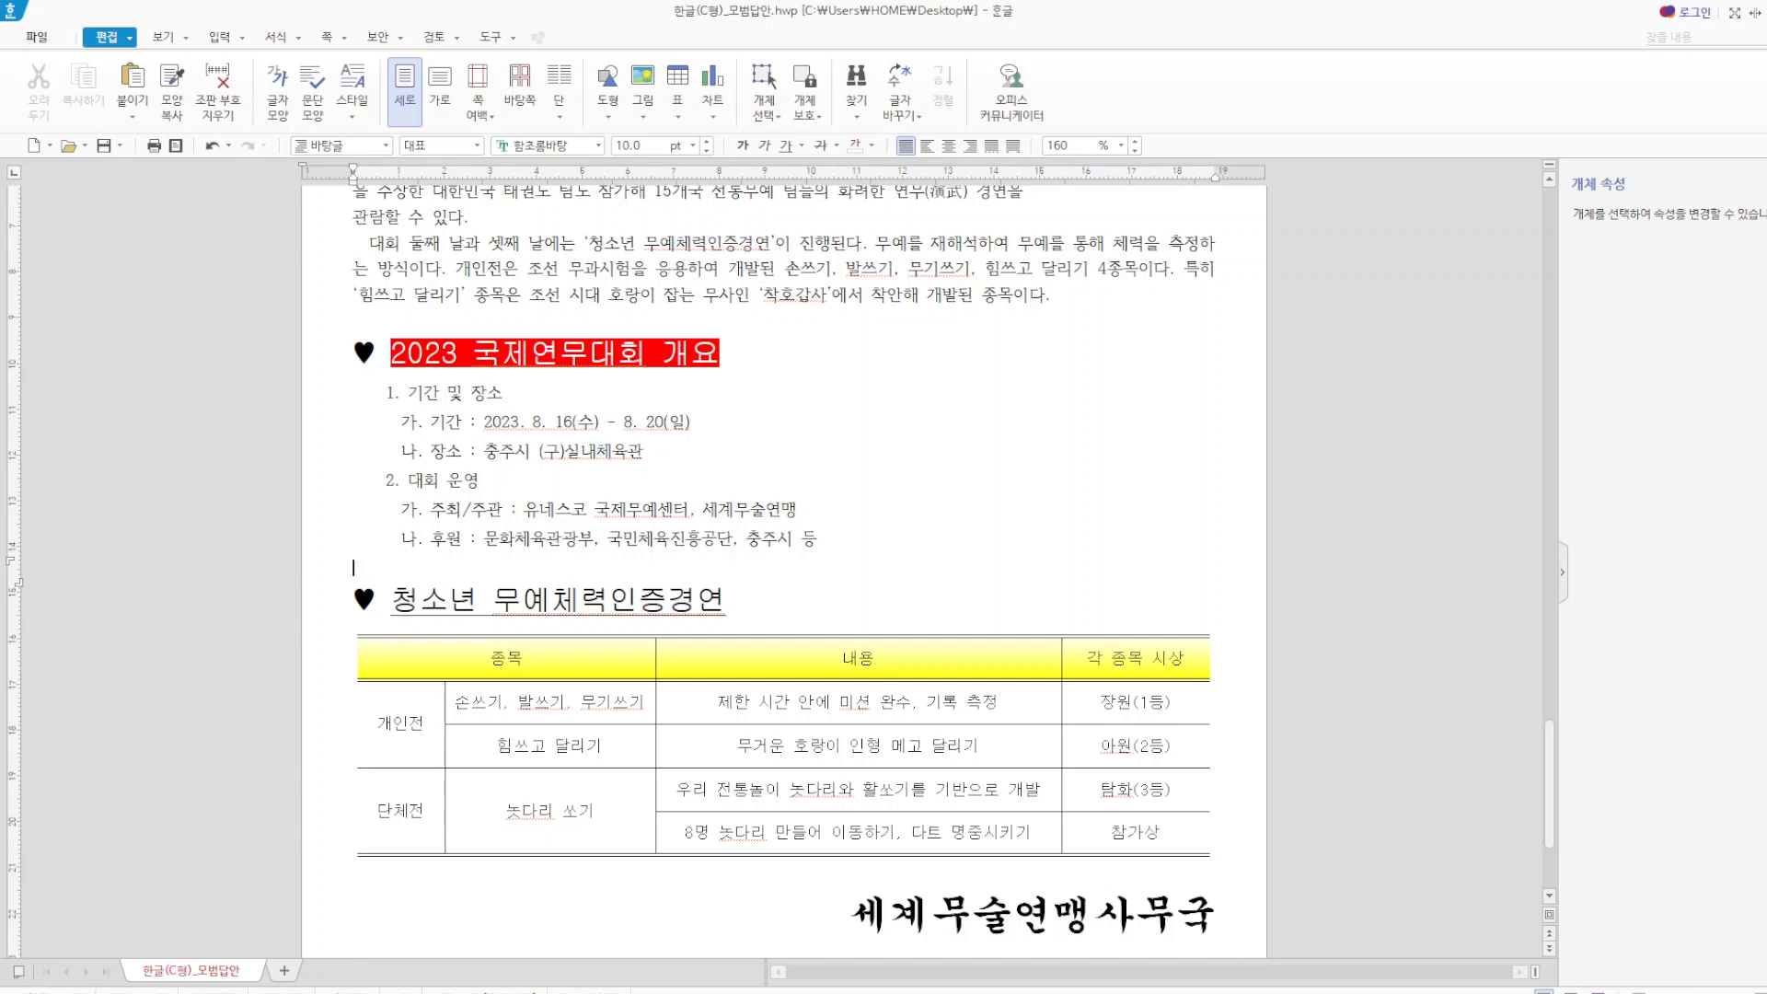
- Add open-circle emphasis marks above "청소년" in the heading "청소년 무예체력인증경연"
{"action": "left_click_drag", "start_coordinate": [392, 603], "coordinate": [470, 600]}
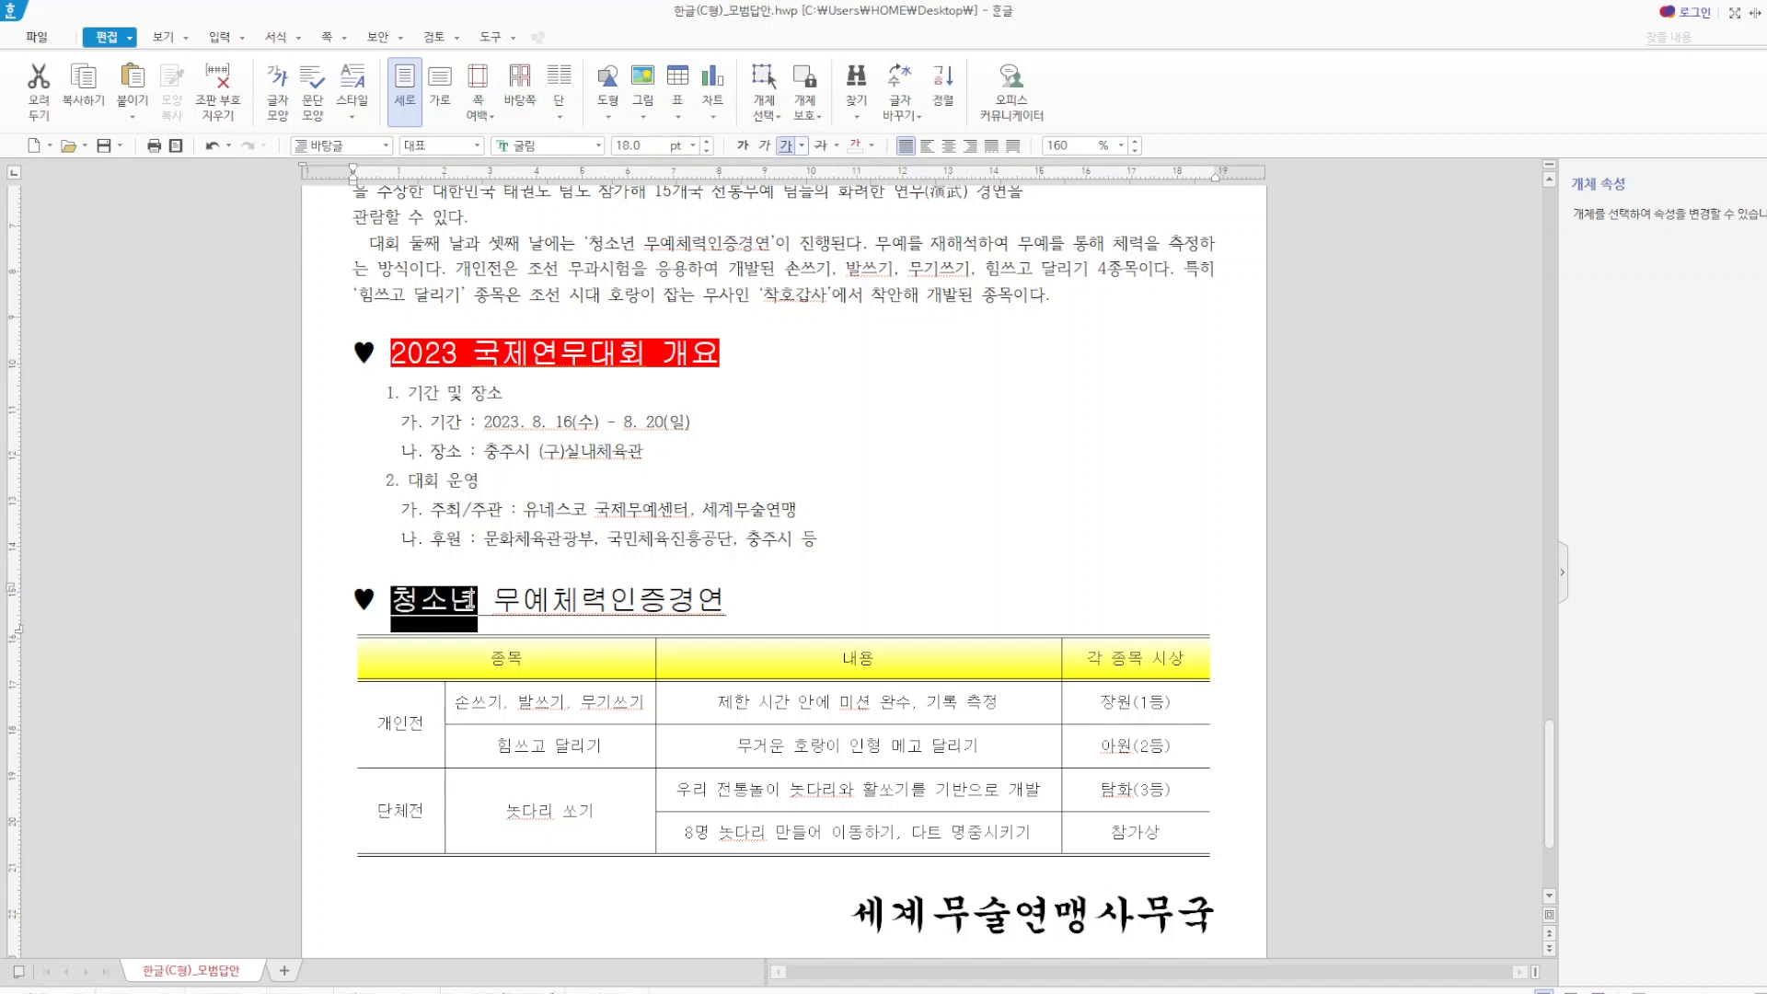
{"action": "right_click", "coordinate": [448, 607]}
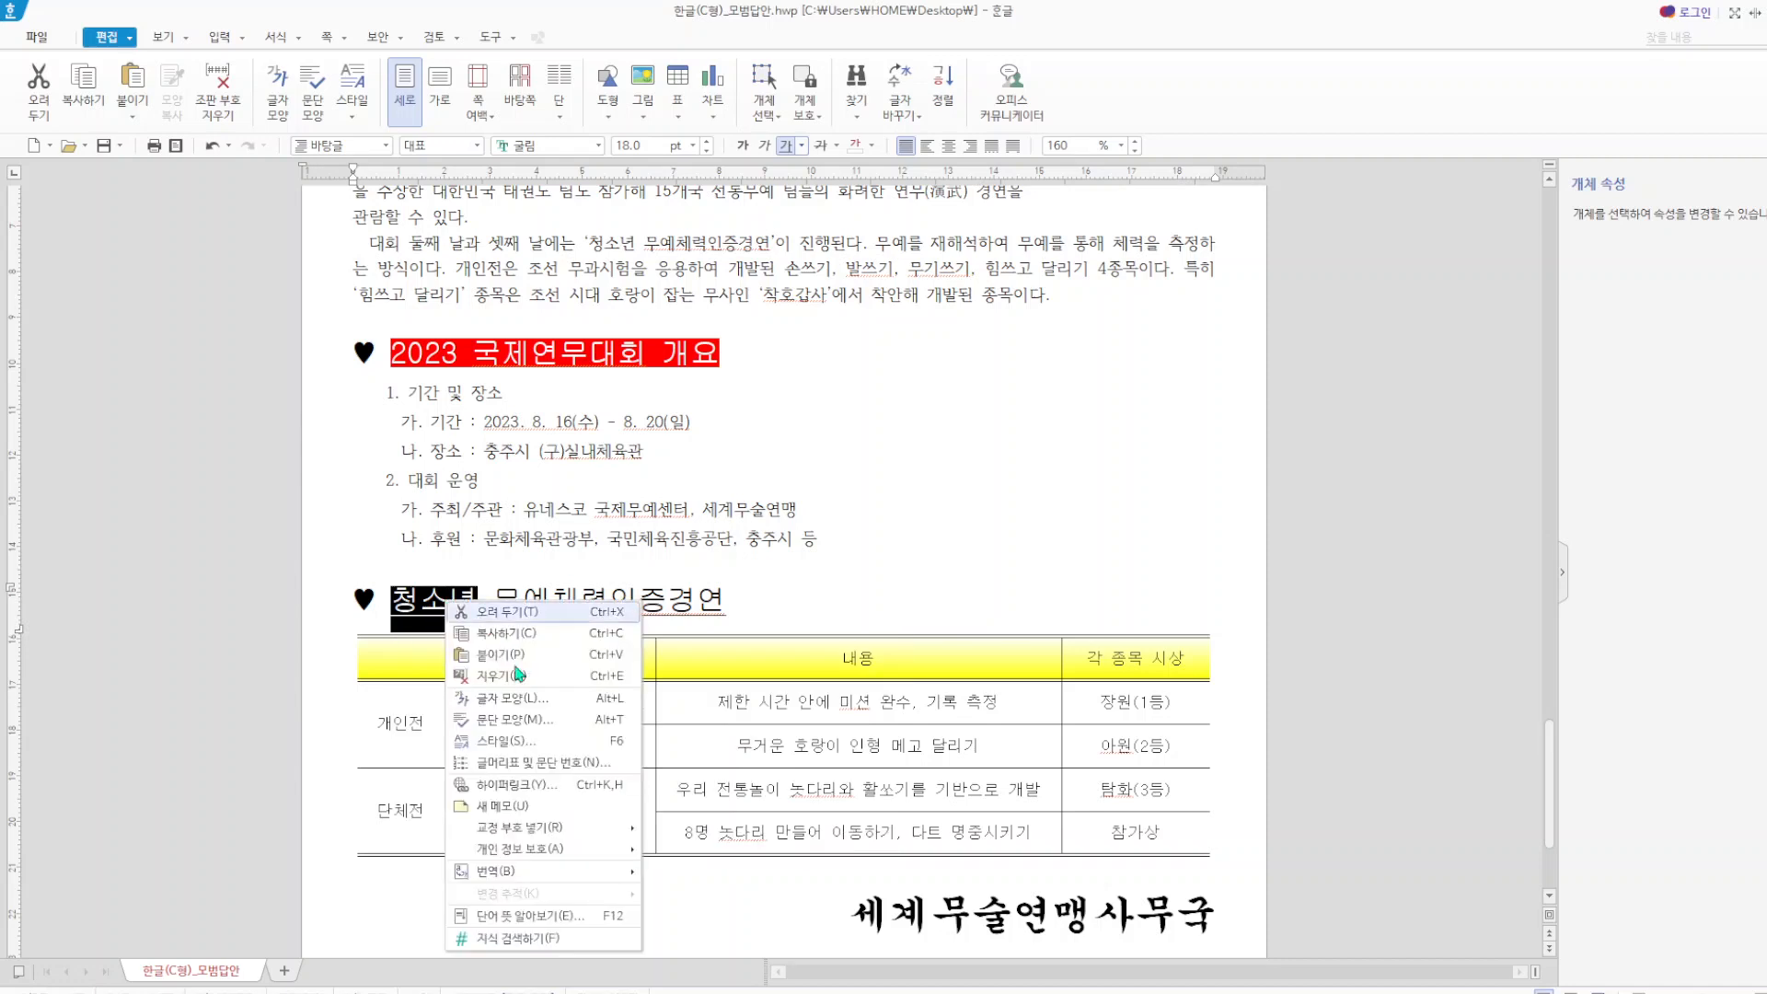
{"action": "left_click", "coordinate": [520, 707]}
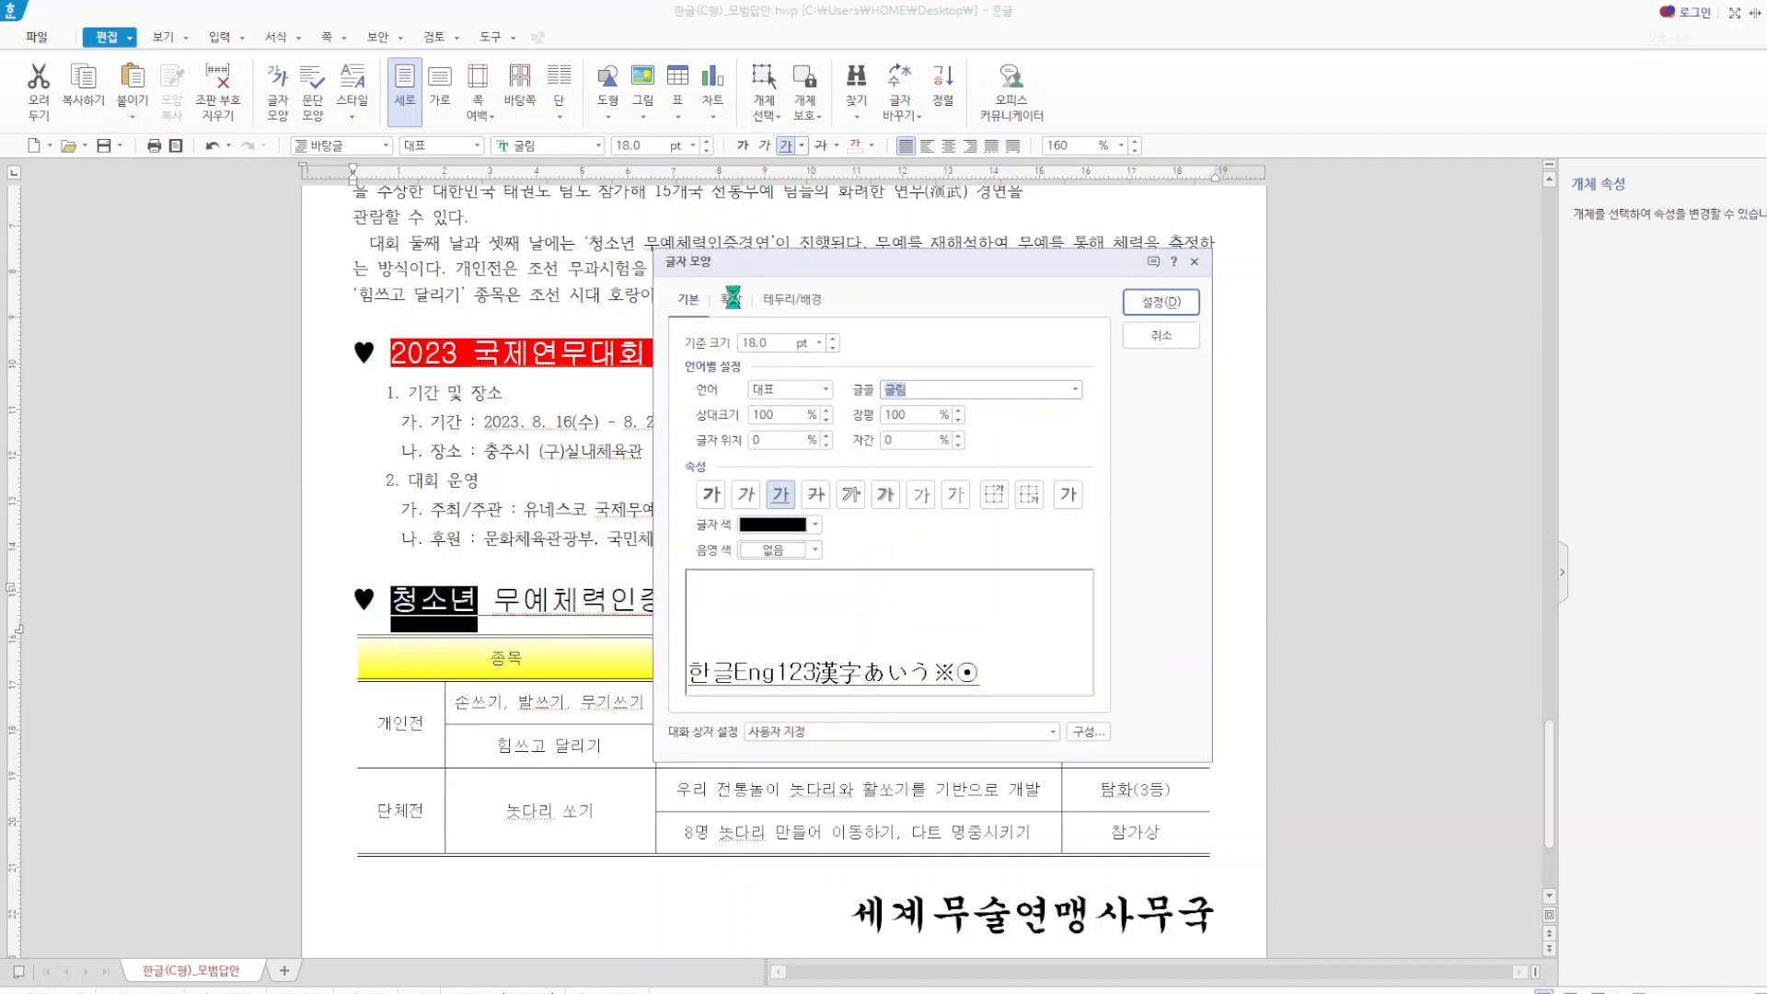
{"action": "left_click", "coordinate": [729, 297]}
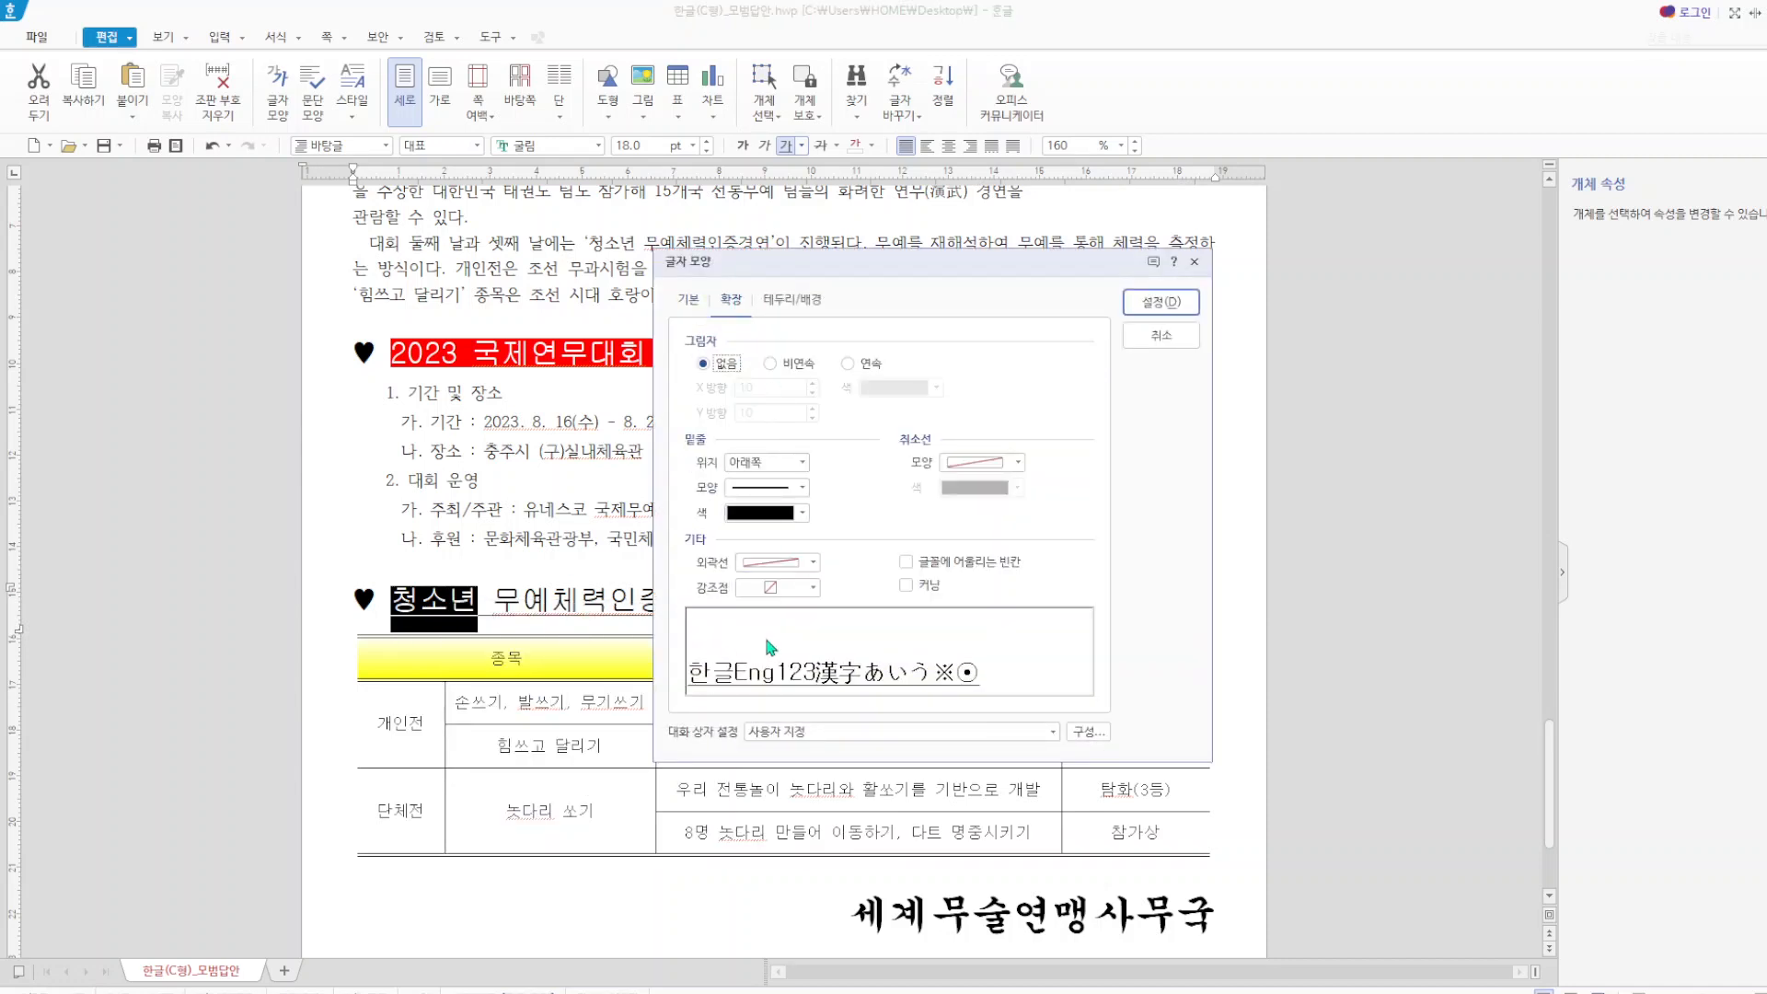
{"action": "left_click", "coordinate": [813, 588]}
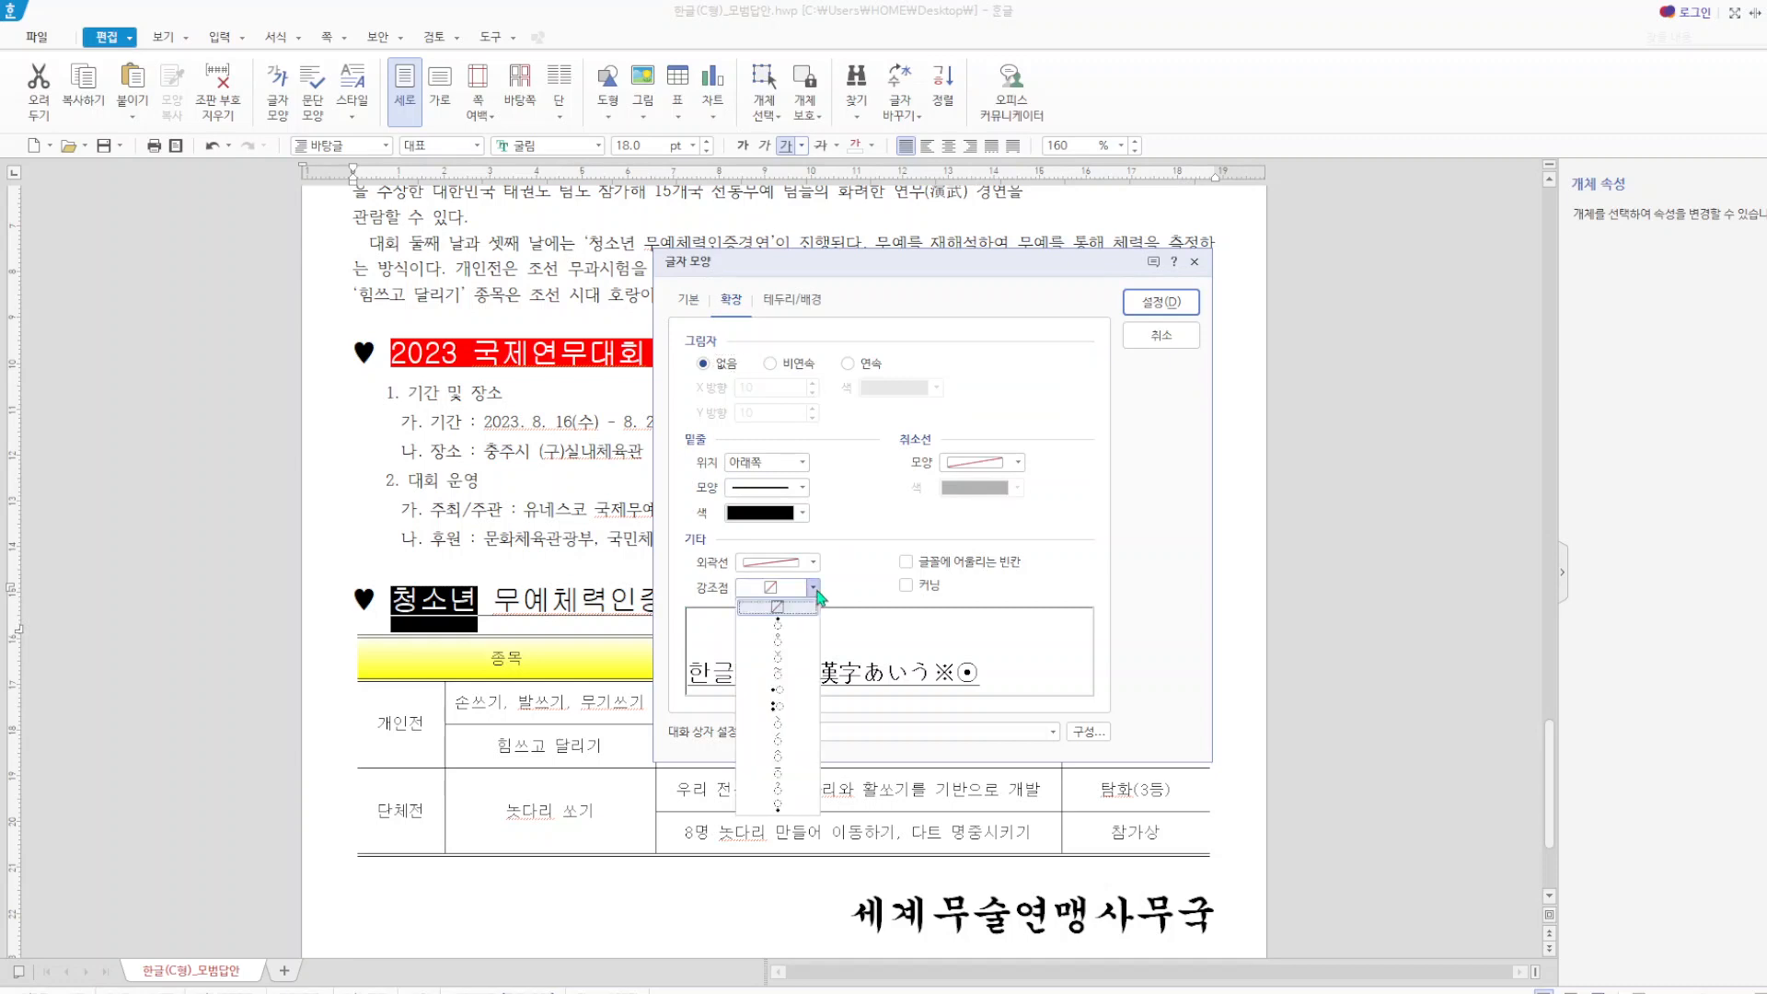
{"action": "left_click", "coordinate": [778, 642]}
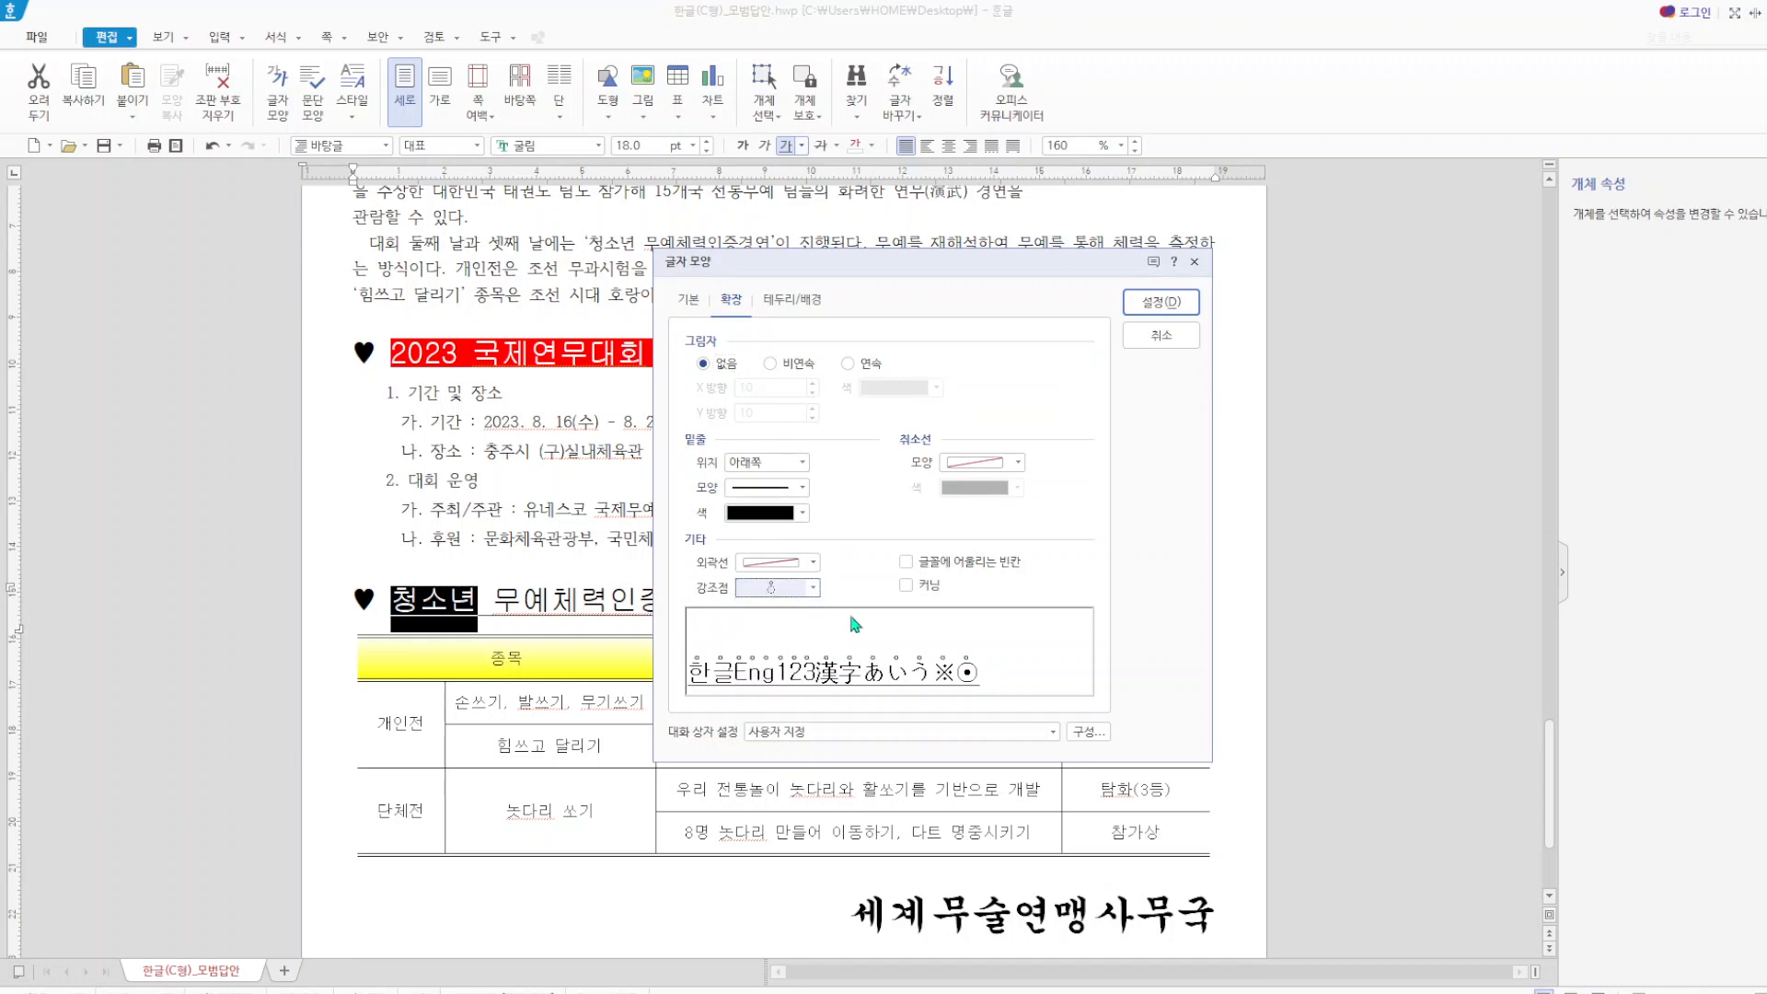
{"action": "left_click", "coordinate": [1152, 308]}
{"action": "left_click", "coordinate": [956, 544]}
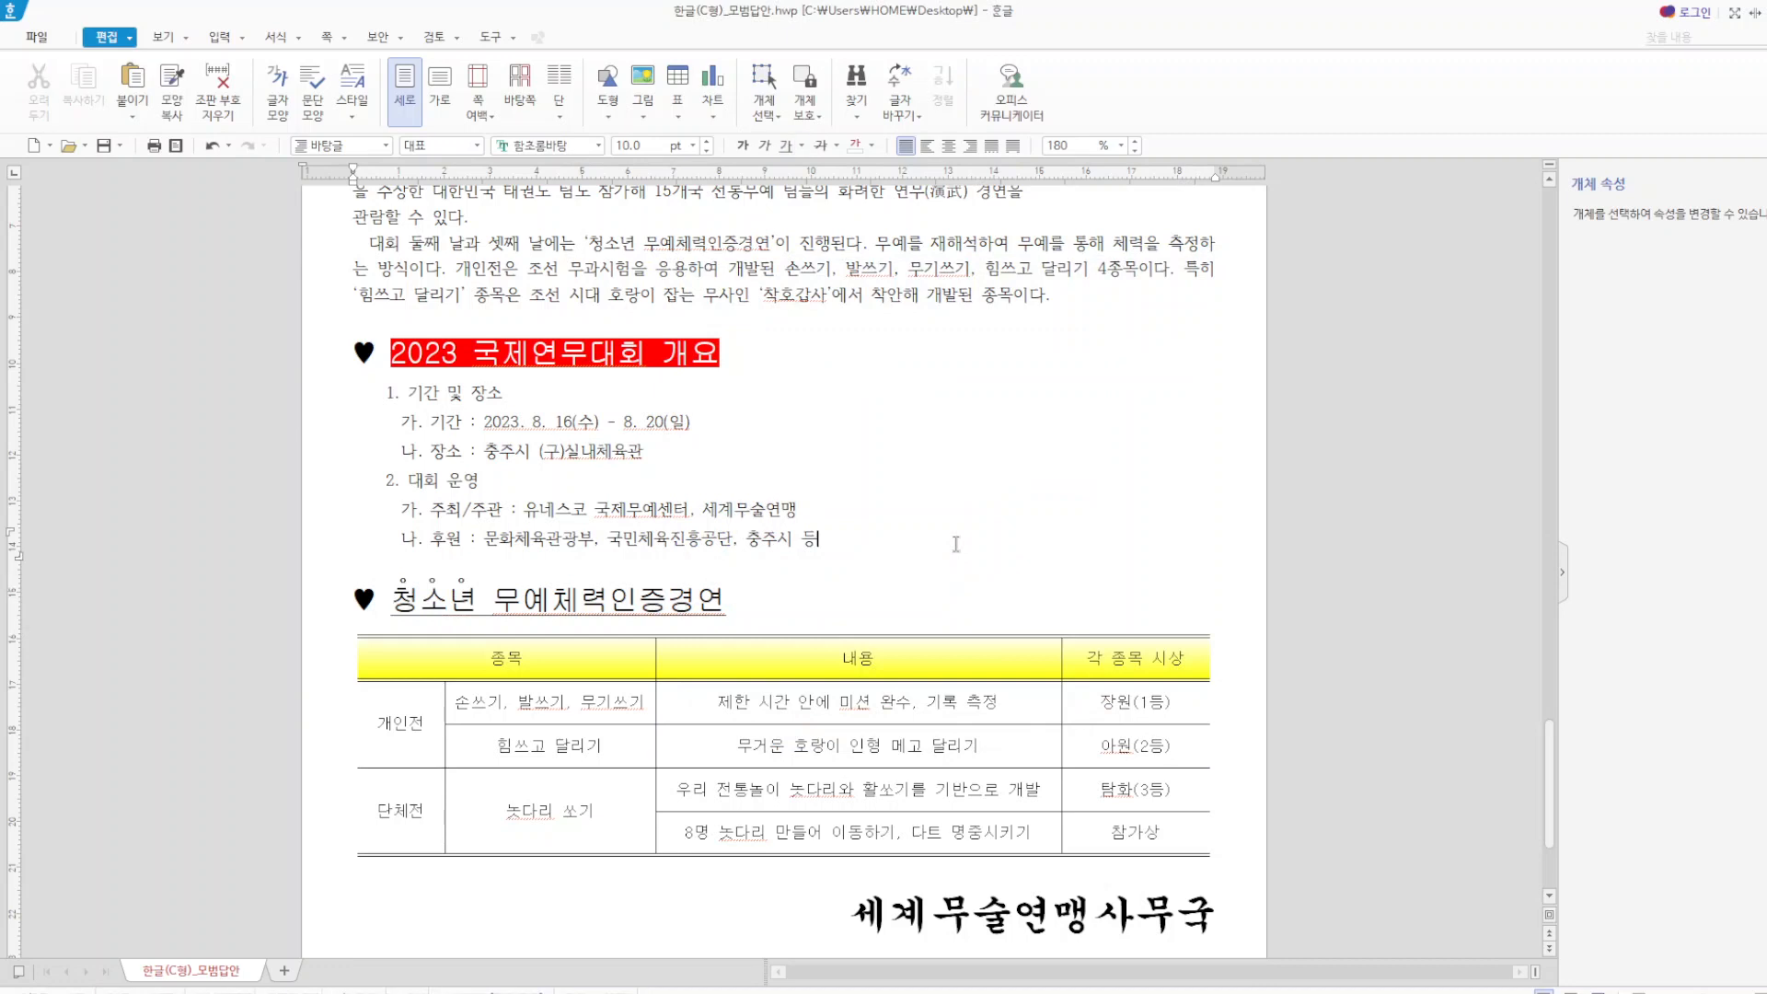
- Add open-circle emphasis marks above "경연" at the end of the same heading and save the document
{"action": "left_click_drag", "start_coordinate": [668, 602], "coordinate": [726, 604]}
{"action": "right_click", "coordinate": [714, 609]}
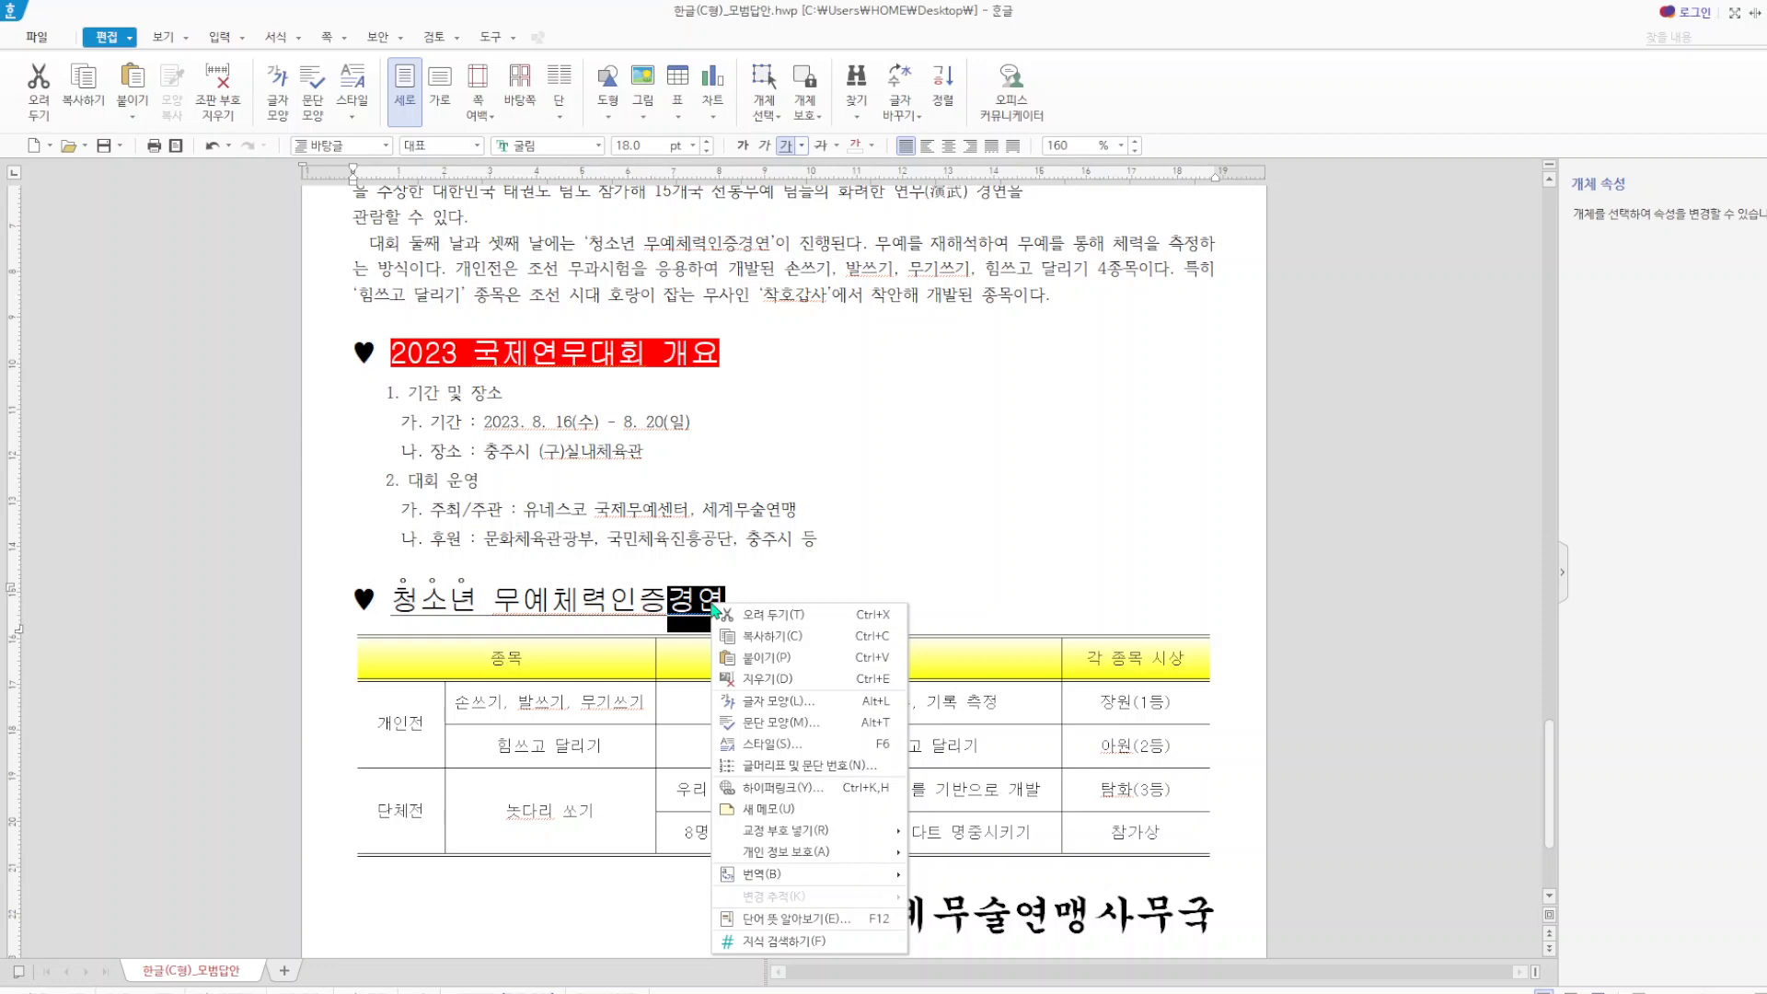
{"action": "left_click", "coordinate": [773, 701]}
{"action": "left_click", "coordinate": [814, 587]}
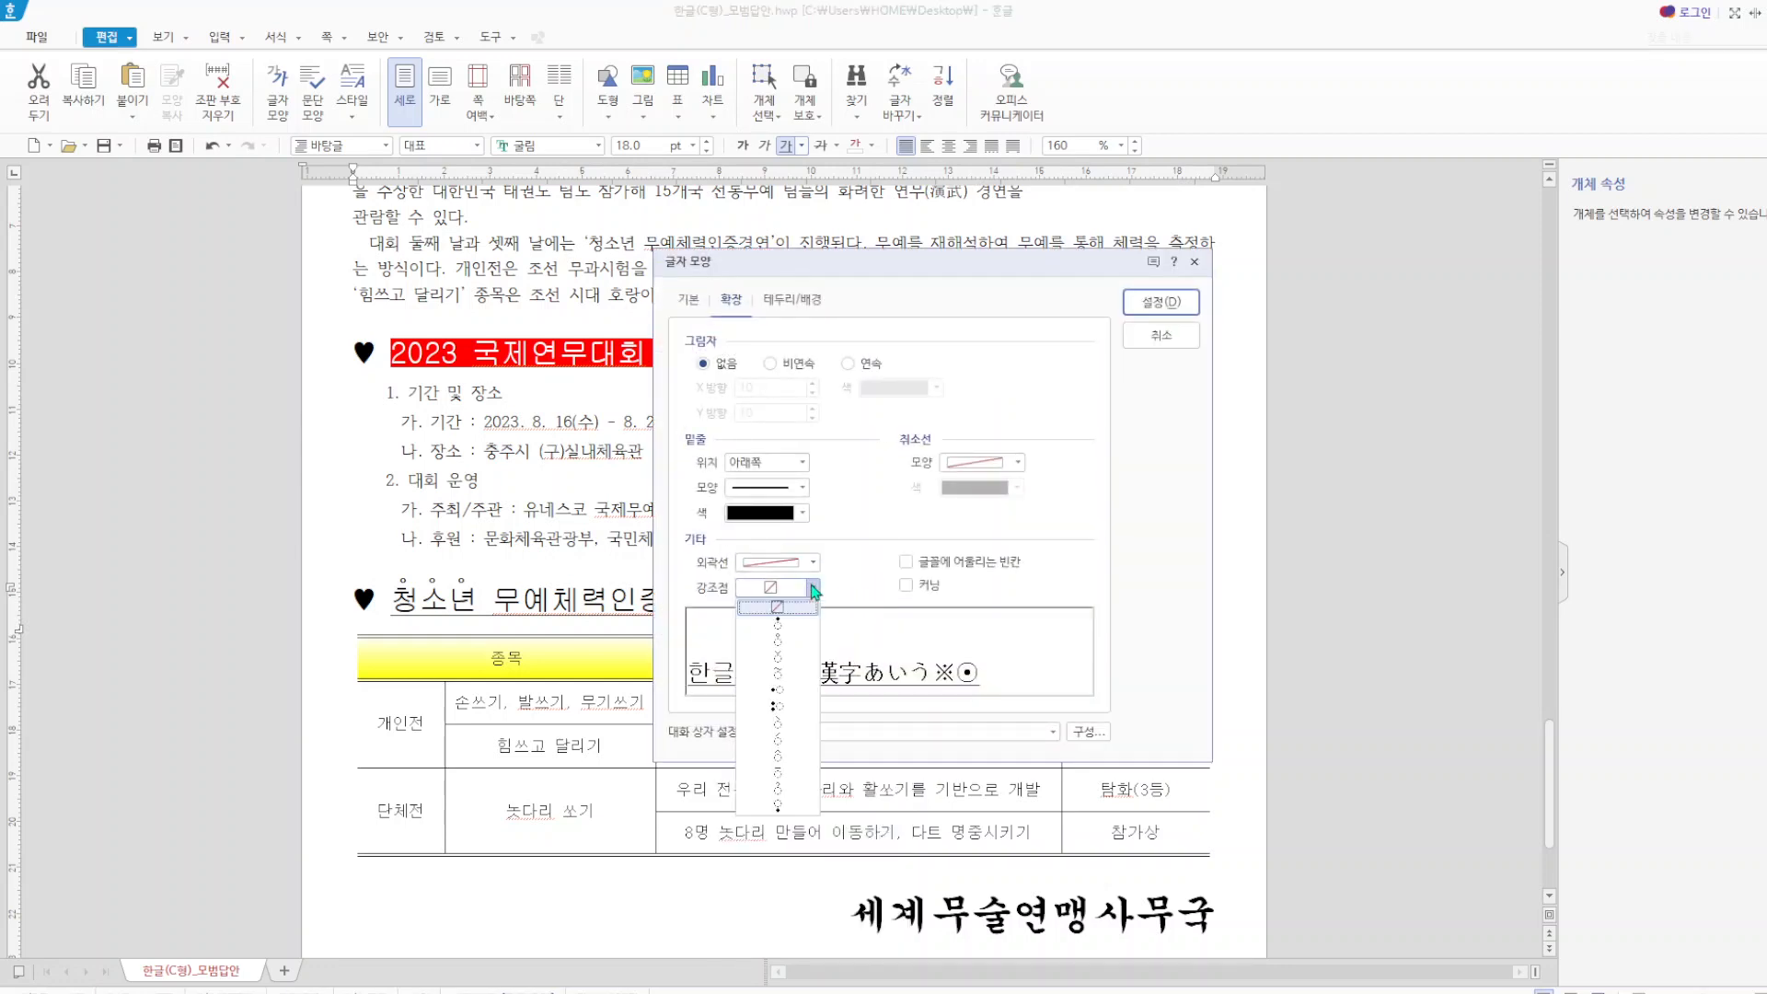
{"action": "left_click", "coordinate": [777, 639]}
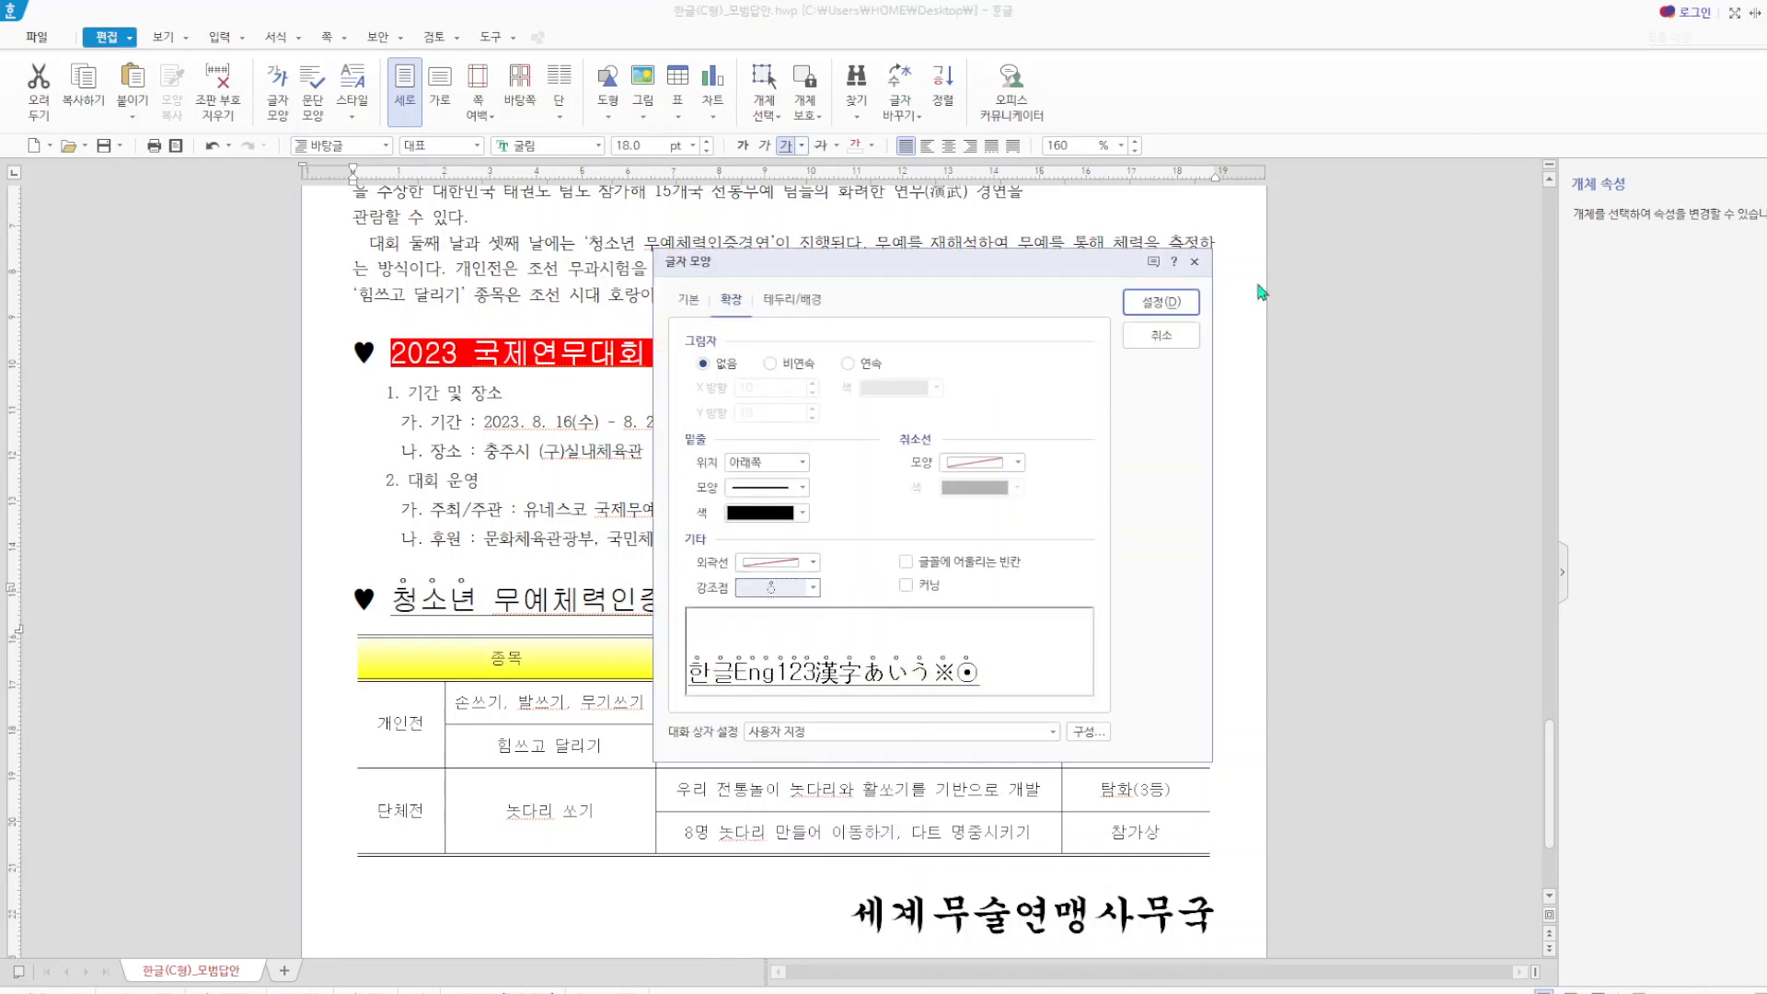
{"action": "left_click", "coordinate": [1161, 302]}
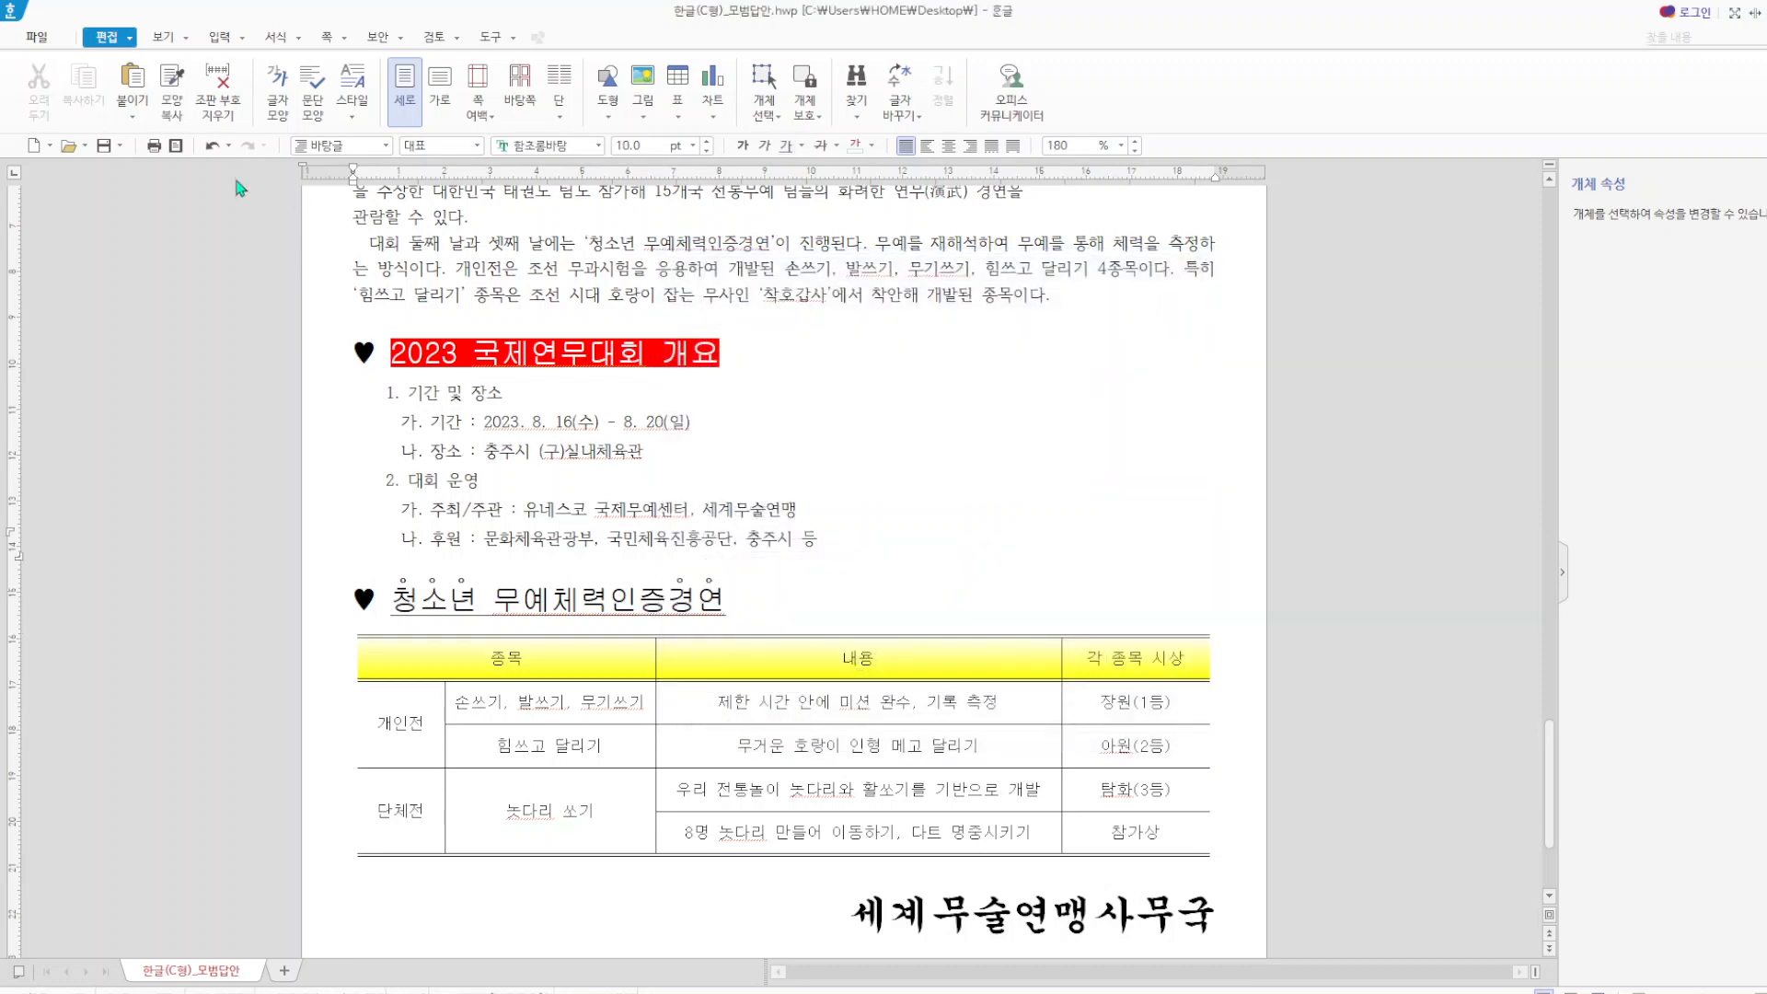
{"action": "left_click", "coordinate": [107, 147]}
- Examine the border line types, including double line and none, in the cell border settings for the whole table
{"action": "left_click", "coordinate": [958, 527]}
{"action": "scroll", "coordinate": [929, 546], "scroll_direction": "down", "scroll_amount": 1}
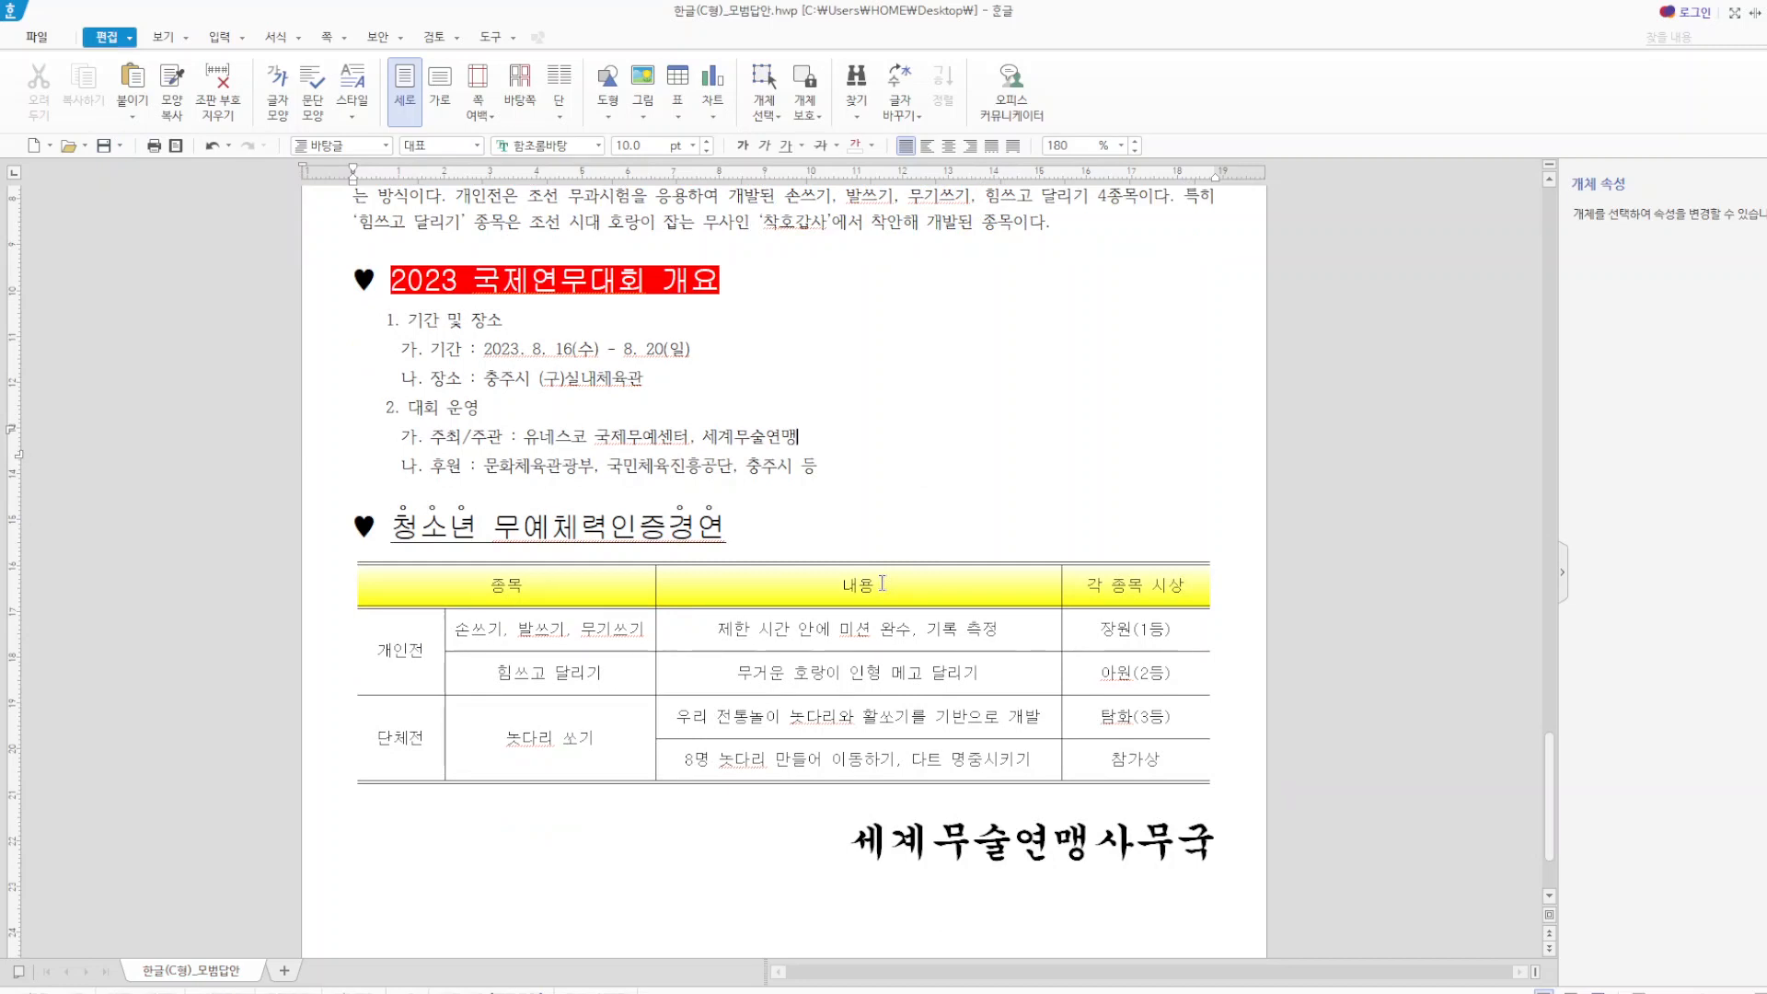
{"action": "left_click_drag", "start_coordinate": [376, 589], "coordinate": [1106, 767]}
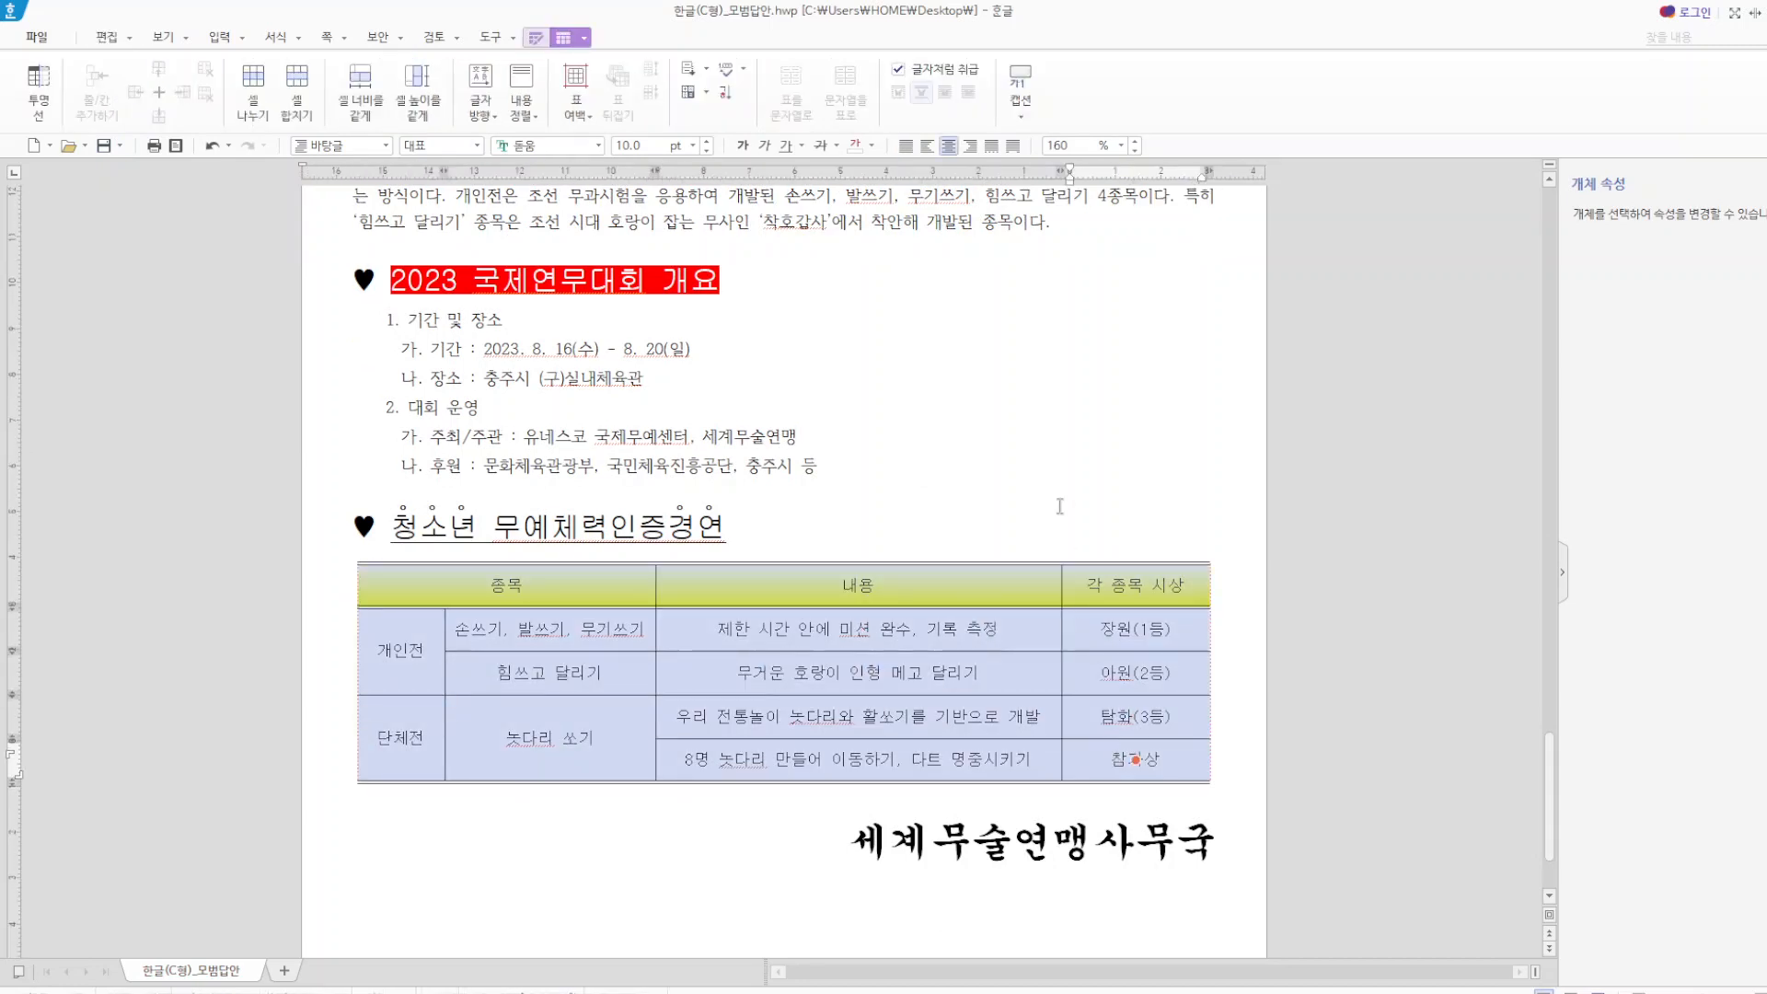
{"action": "key", "text": "l"}
{"action": "left_click", "coordinate": [824, 311]}
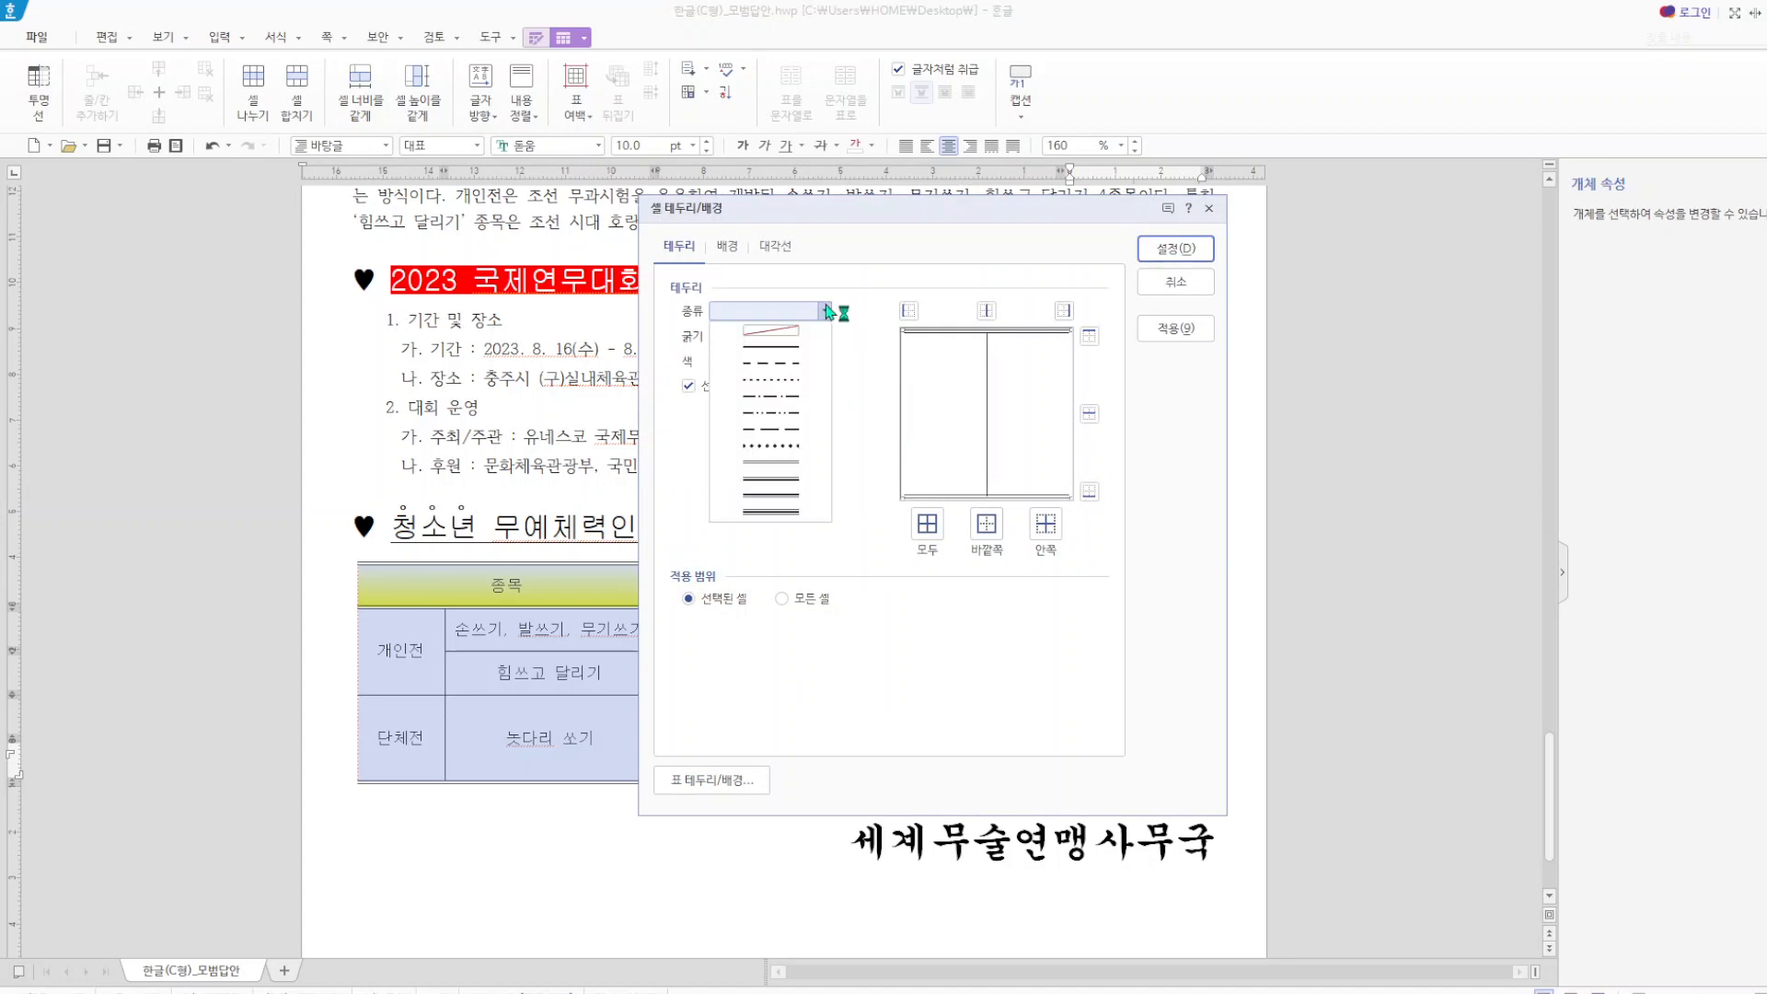
{"action": "left_click", "coordinate": [817, 465]}
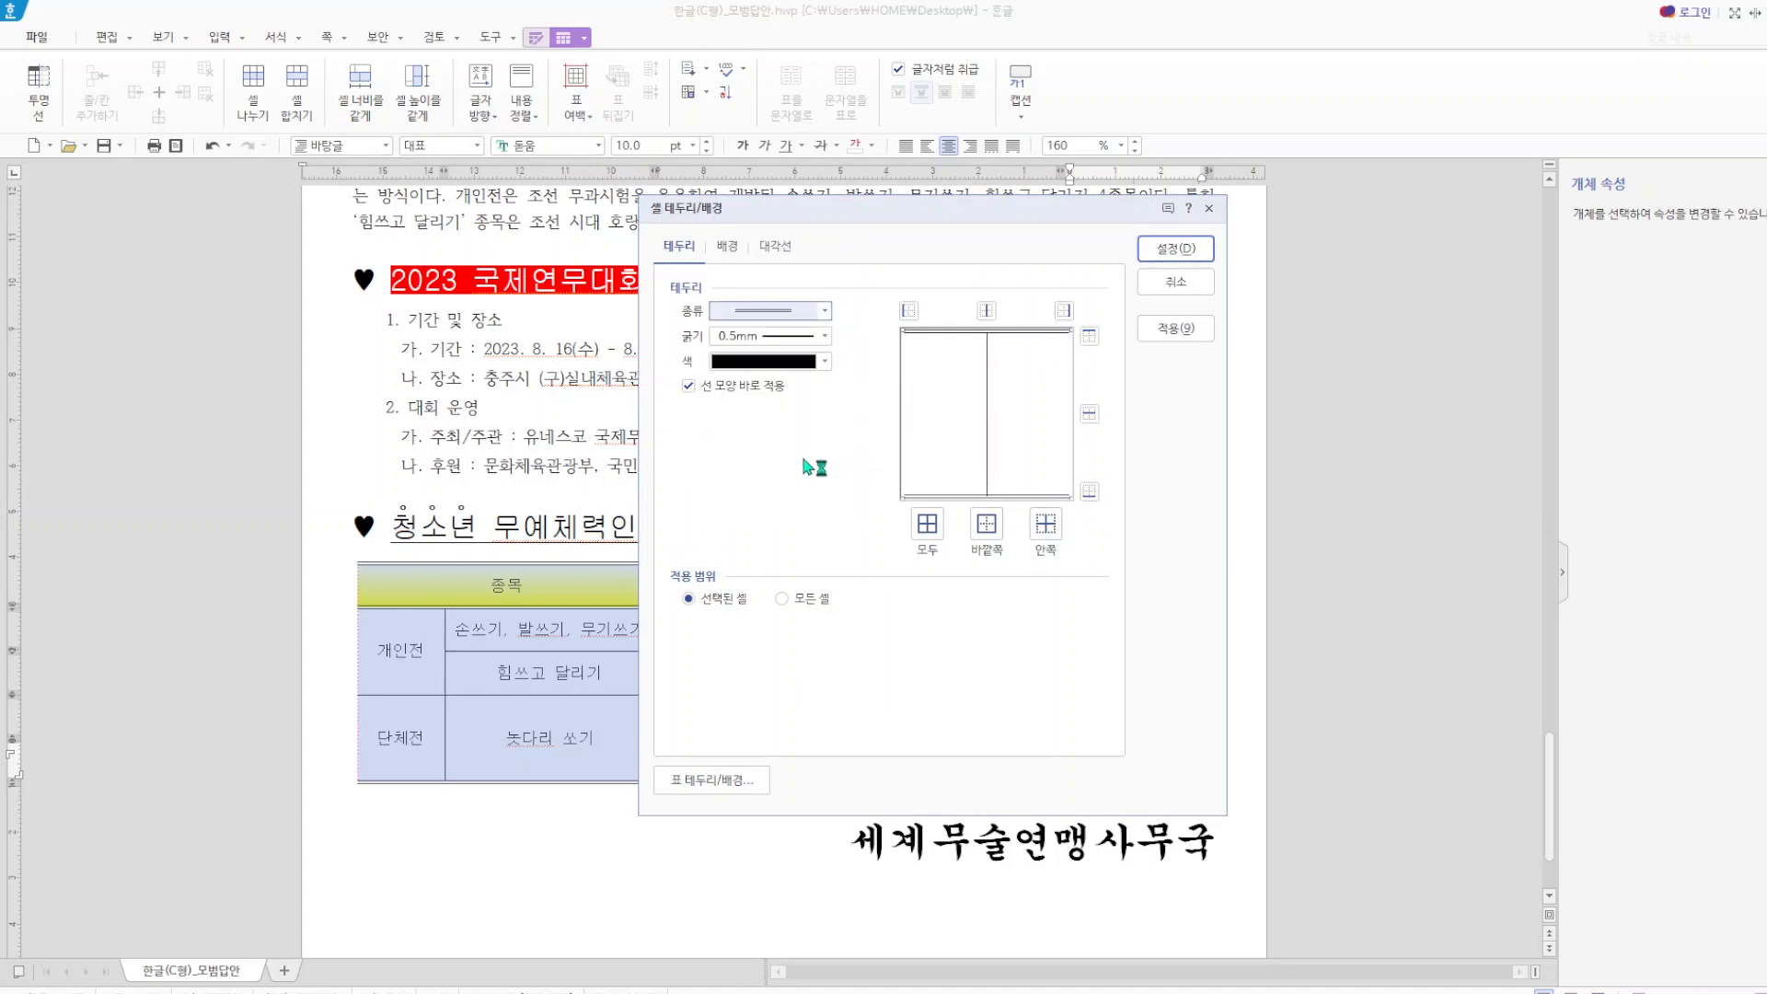
{"action": "left_click", "coordinate": [825, 311]}
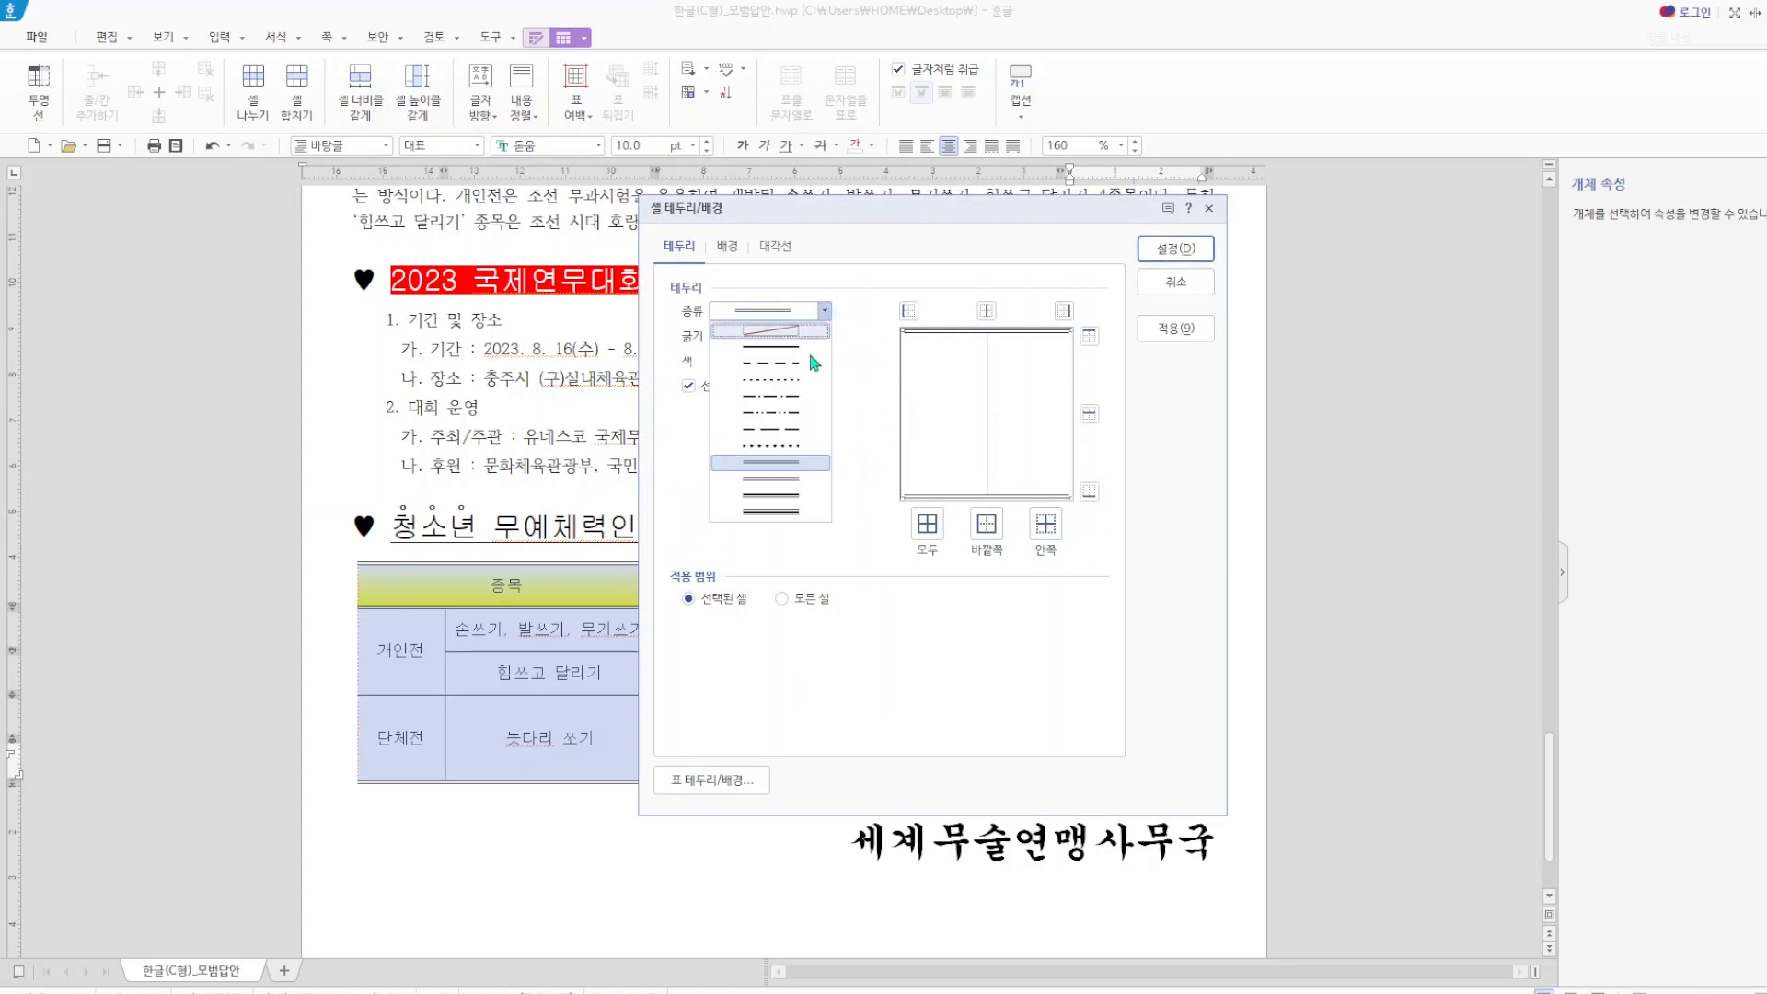
{"action": "left_click", "coordinate": [769, 330]}
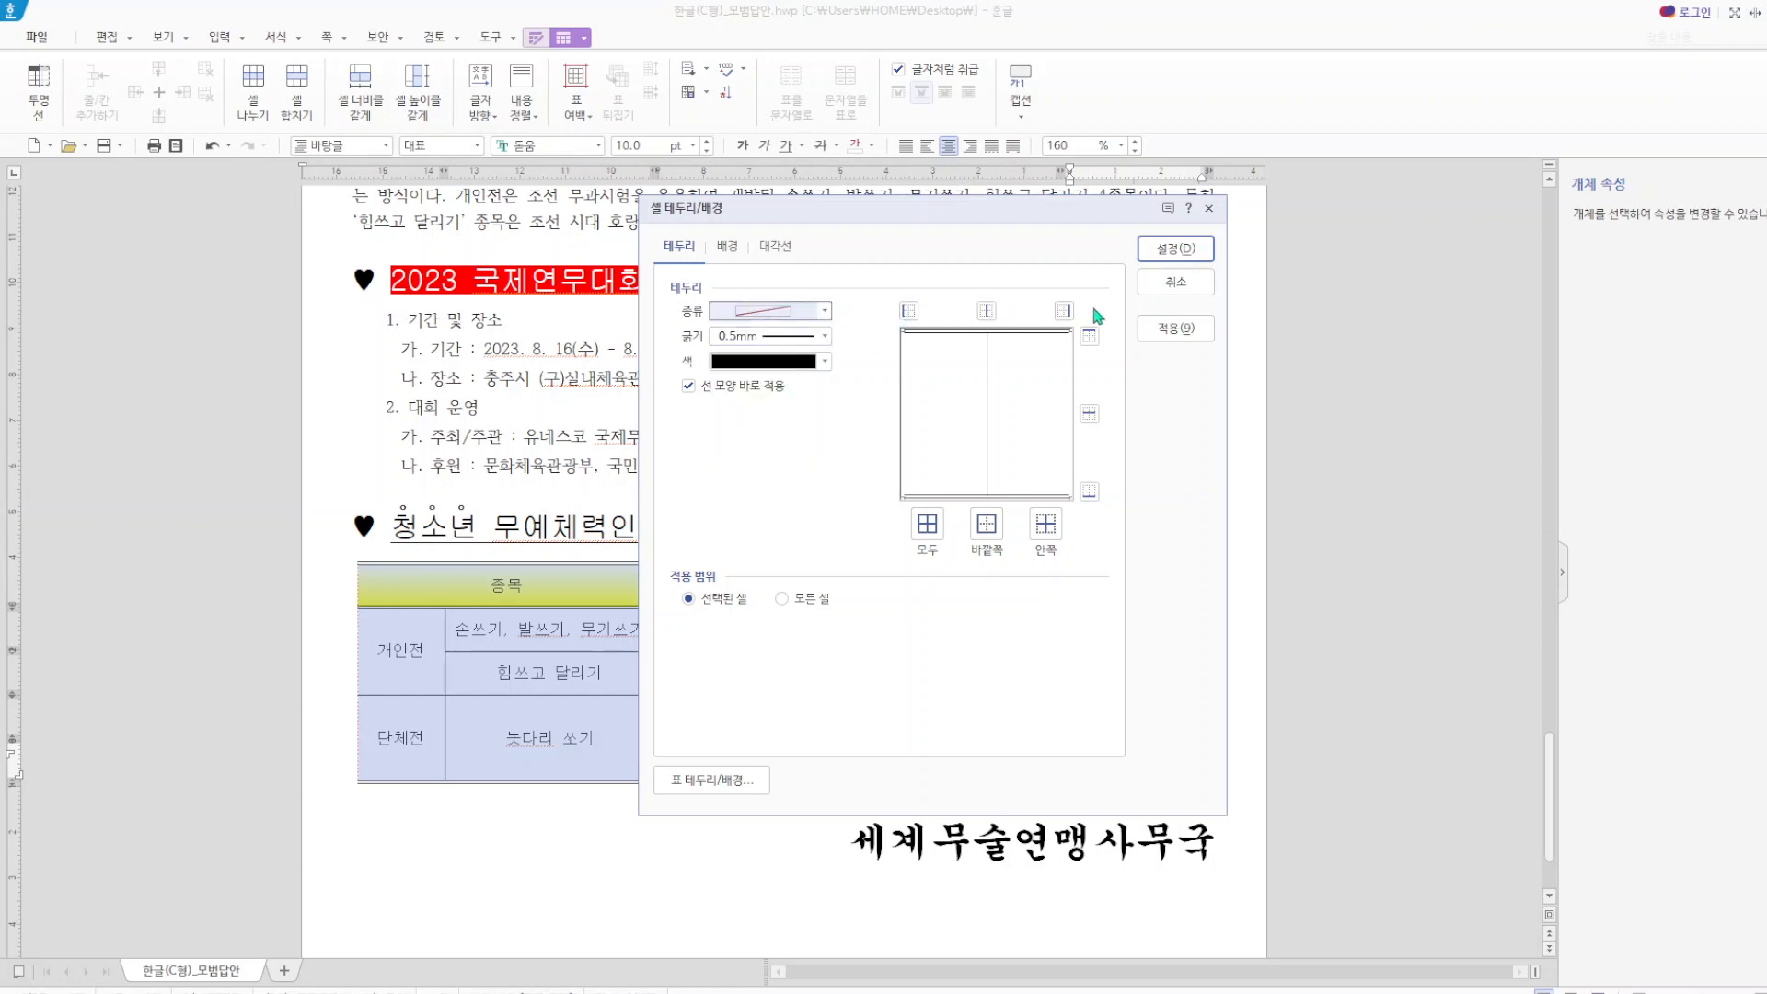
{"action": "left_click", "coordinate": [1208, 208]}
{"action": "left_click", "coordinate": [1070, 487]}
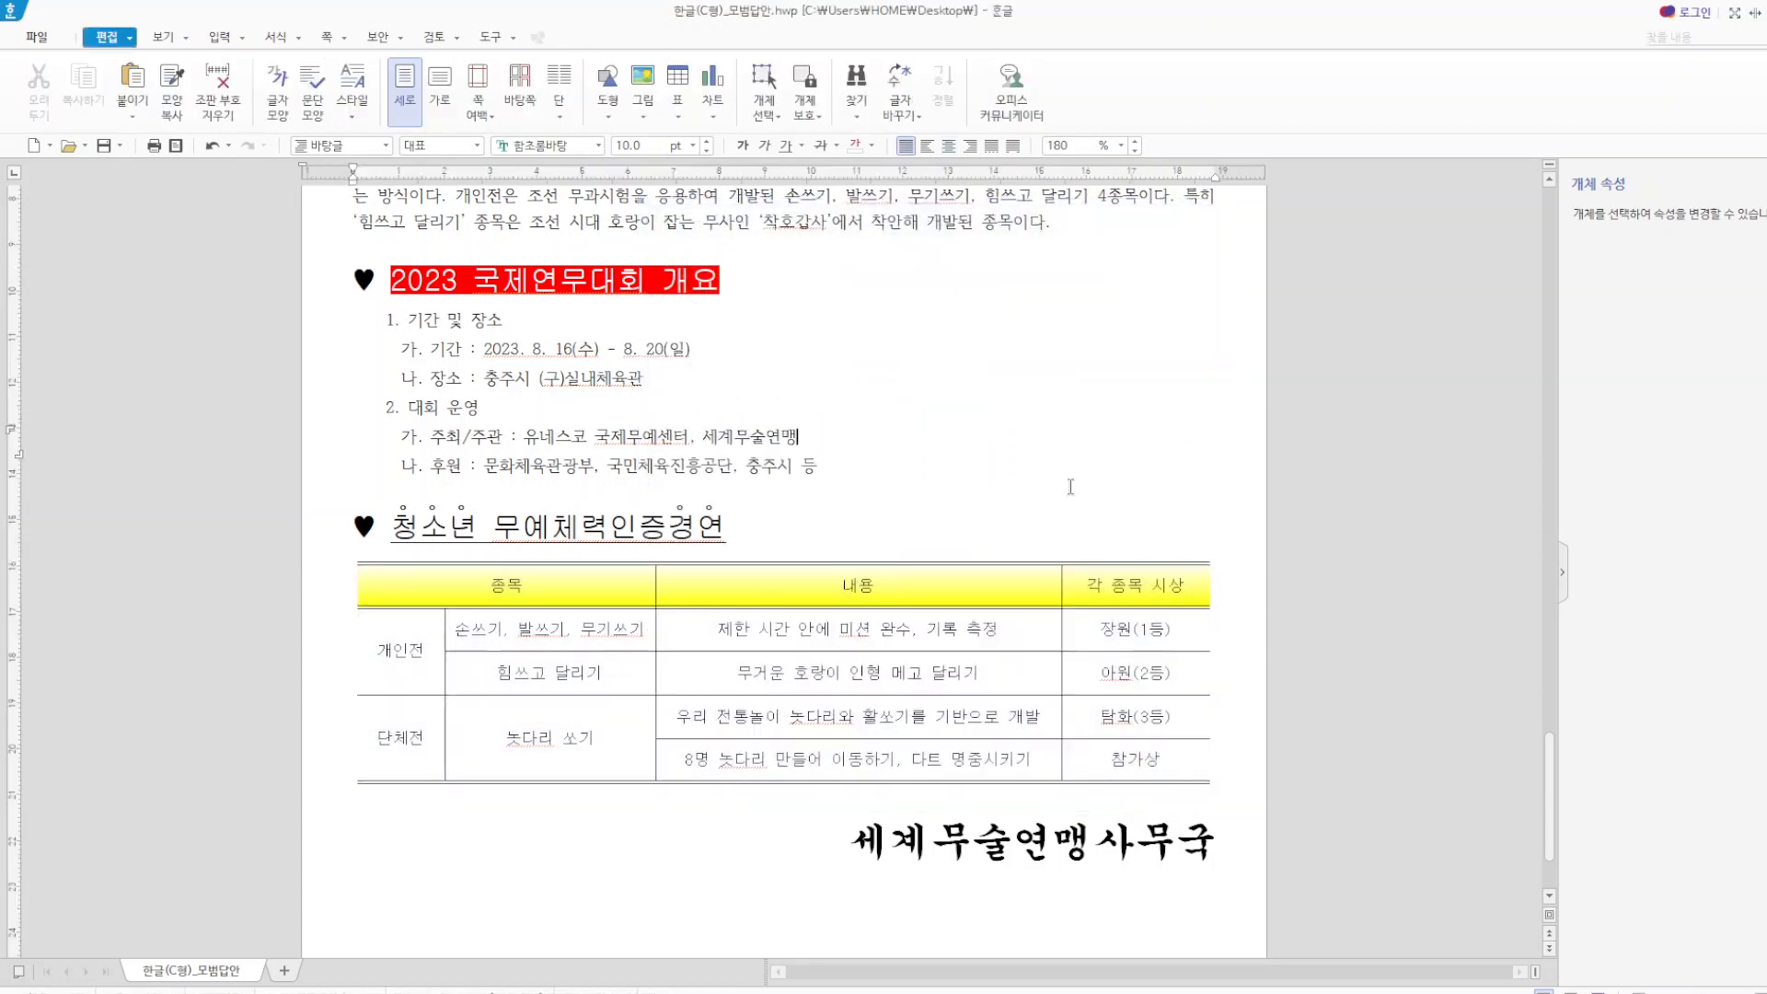
- Review the table header row's border and gradient background settings, and the whole table's font and alignment
{"action": "left_click_drag", "start_coordinate": [415, 584], "coordinate": [1136, 585]}
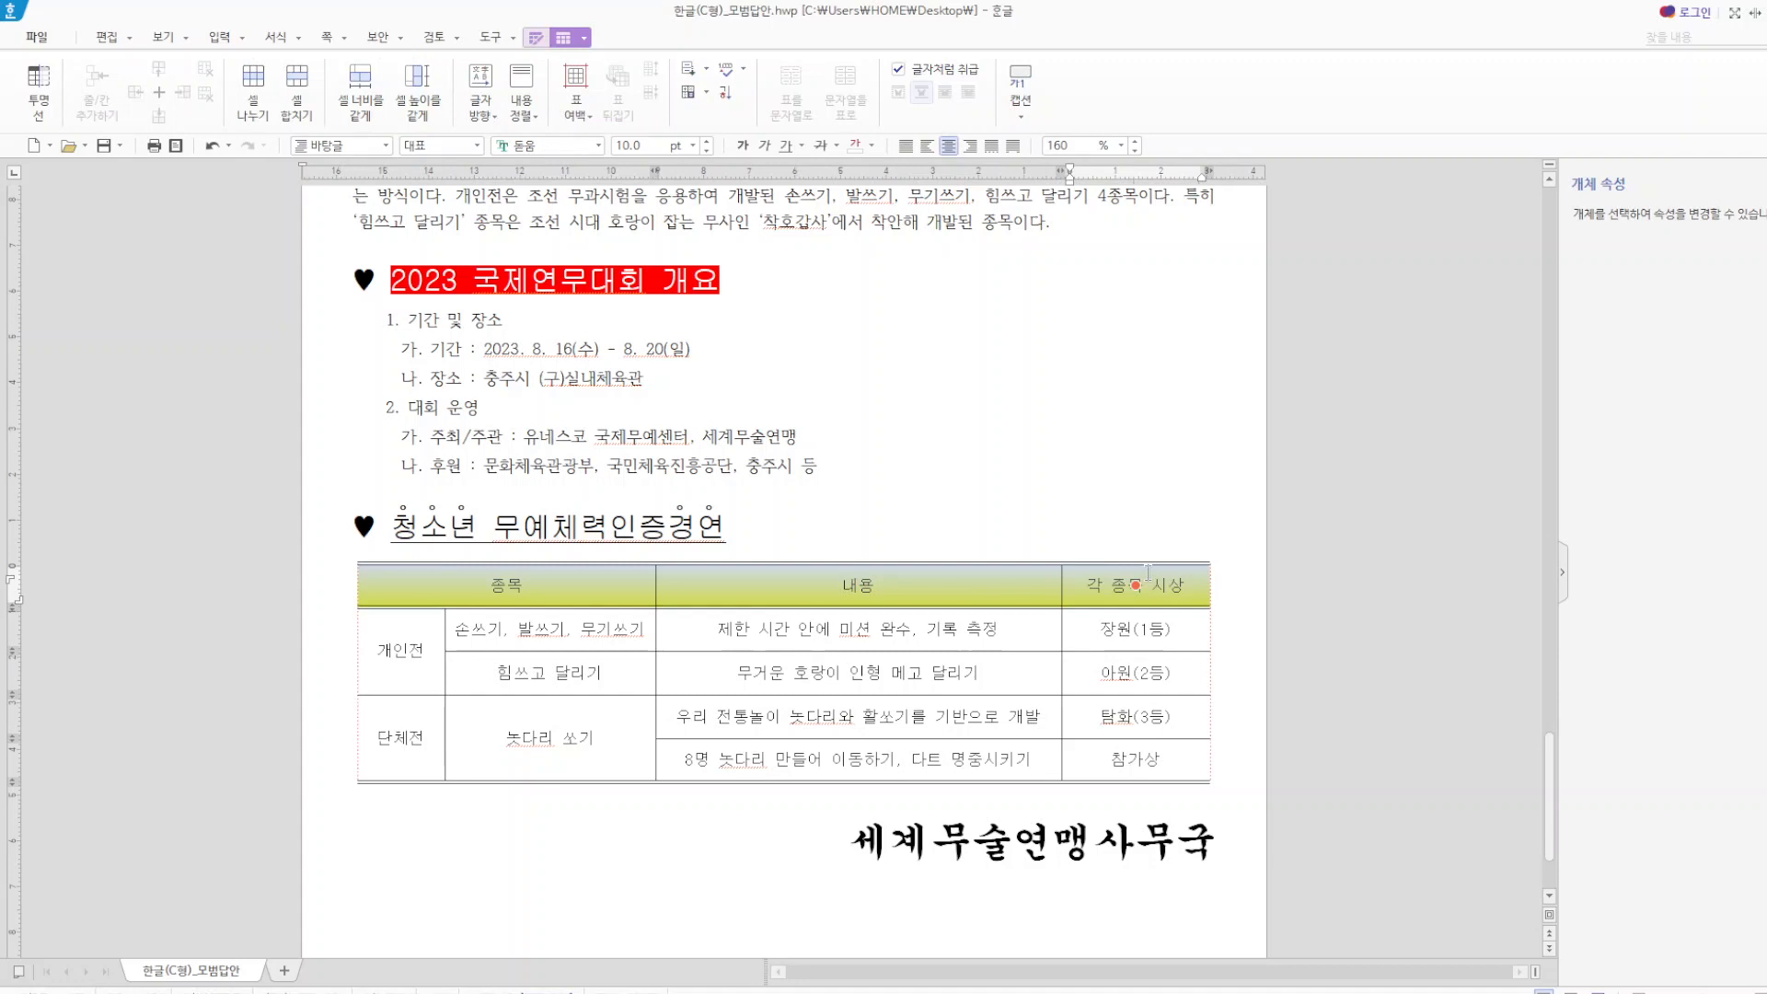
{"action": "key", "text": "l"}
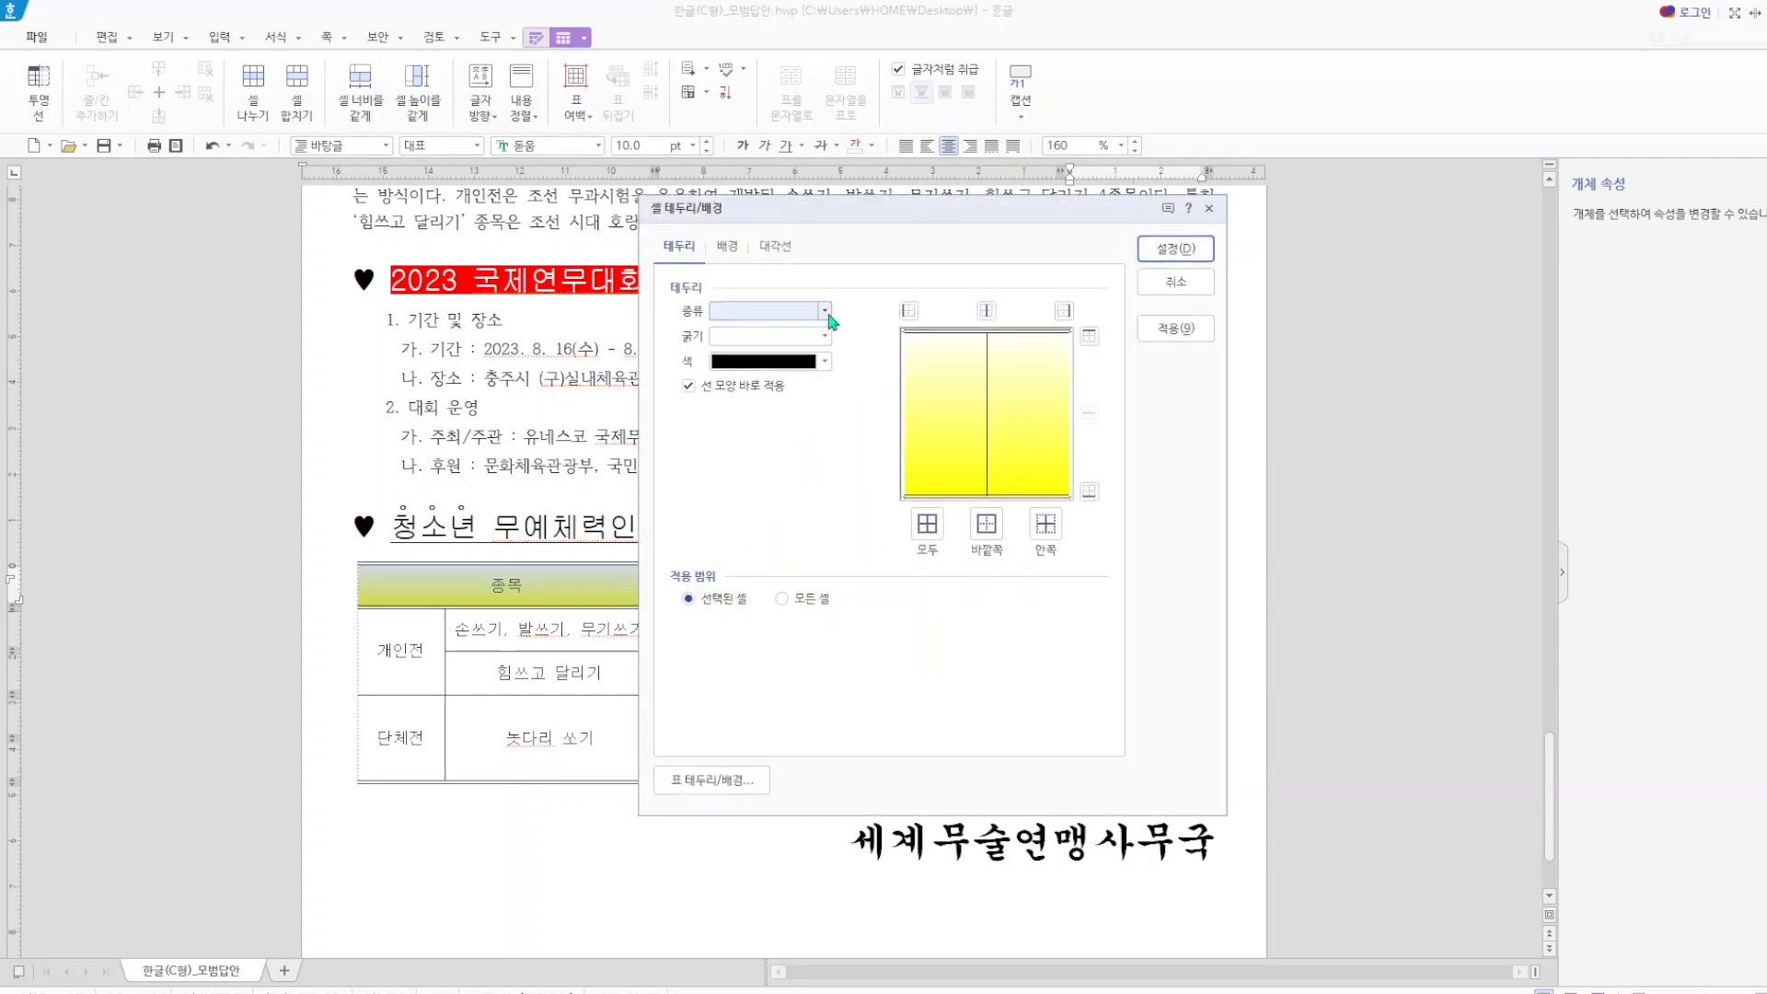
{"action": "left_click", "coordinate": [824, 311]}
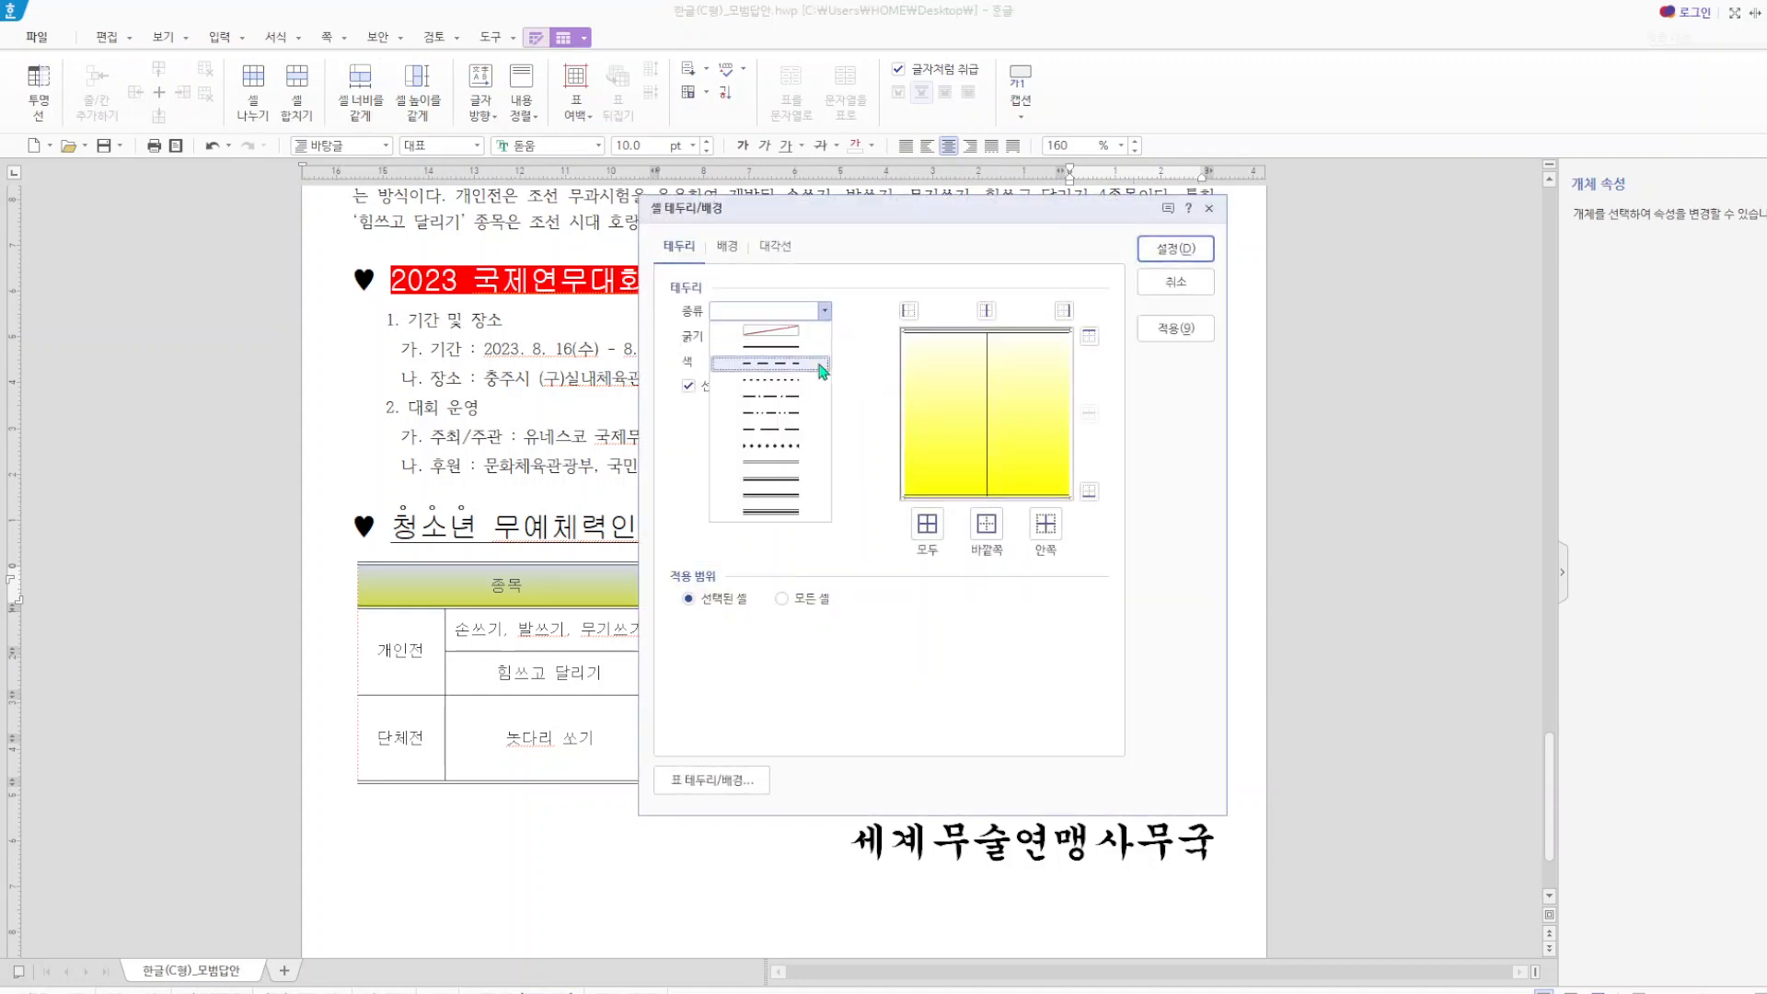
{"action": "left_click", "coordinate": [799, 463]}
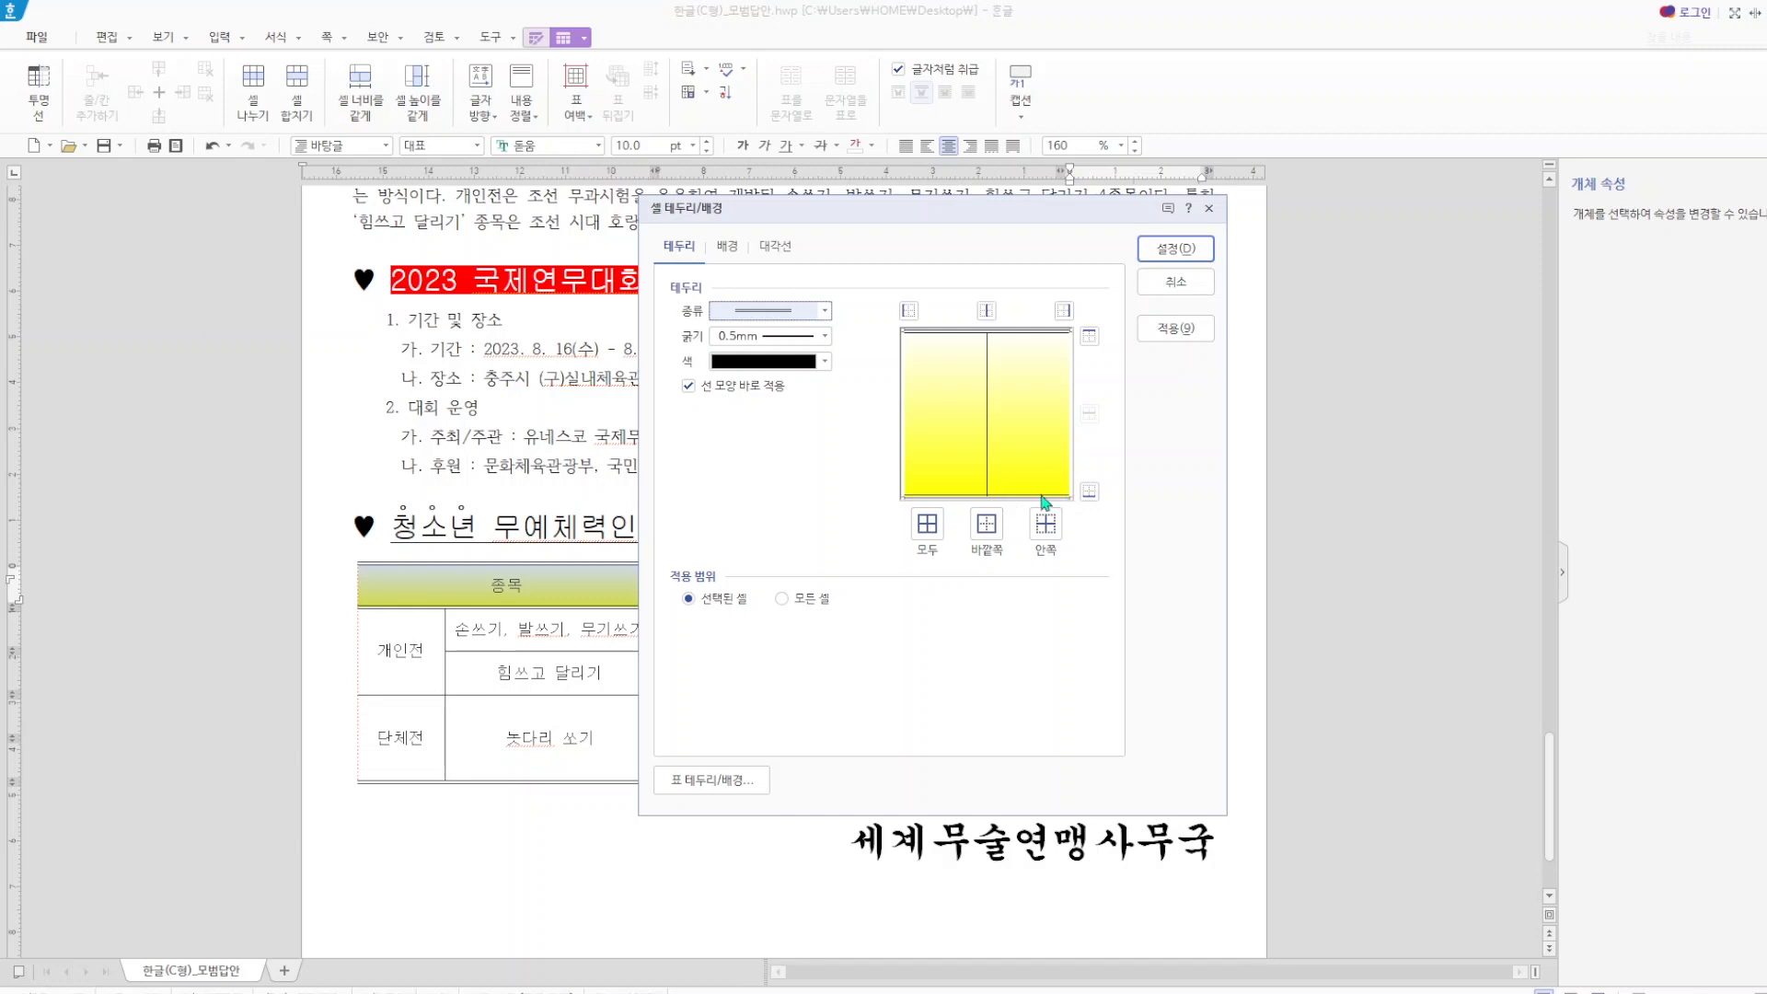
{"action": "left_click", "coordinate": [733, 252]}
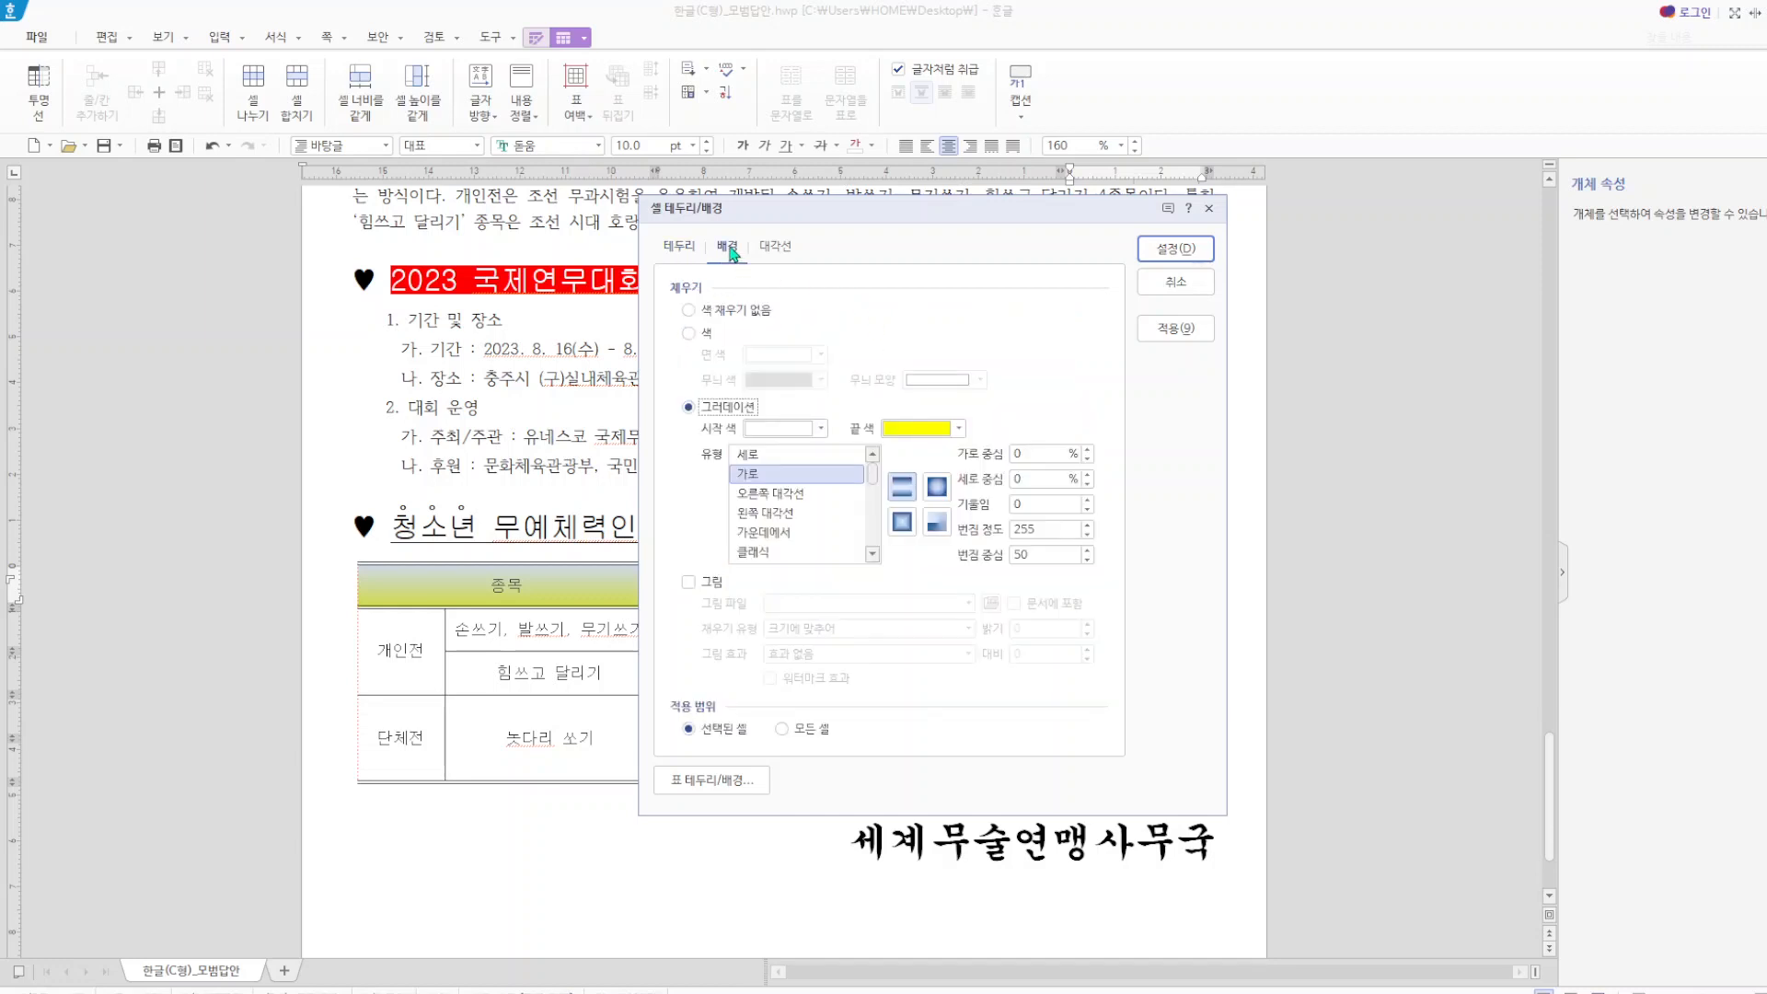
{"action": "left_click", "coordinate": [1209, 211]}
{"action": "key", "text": "Escape"}
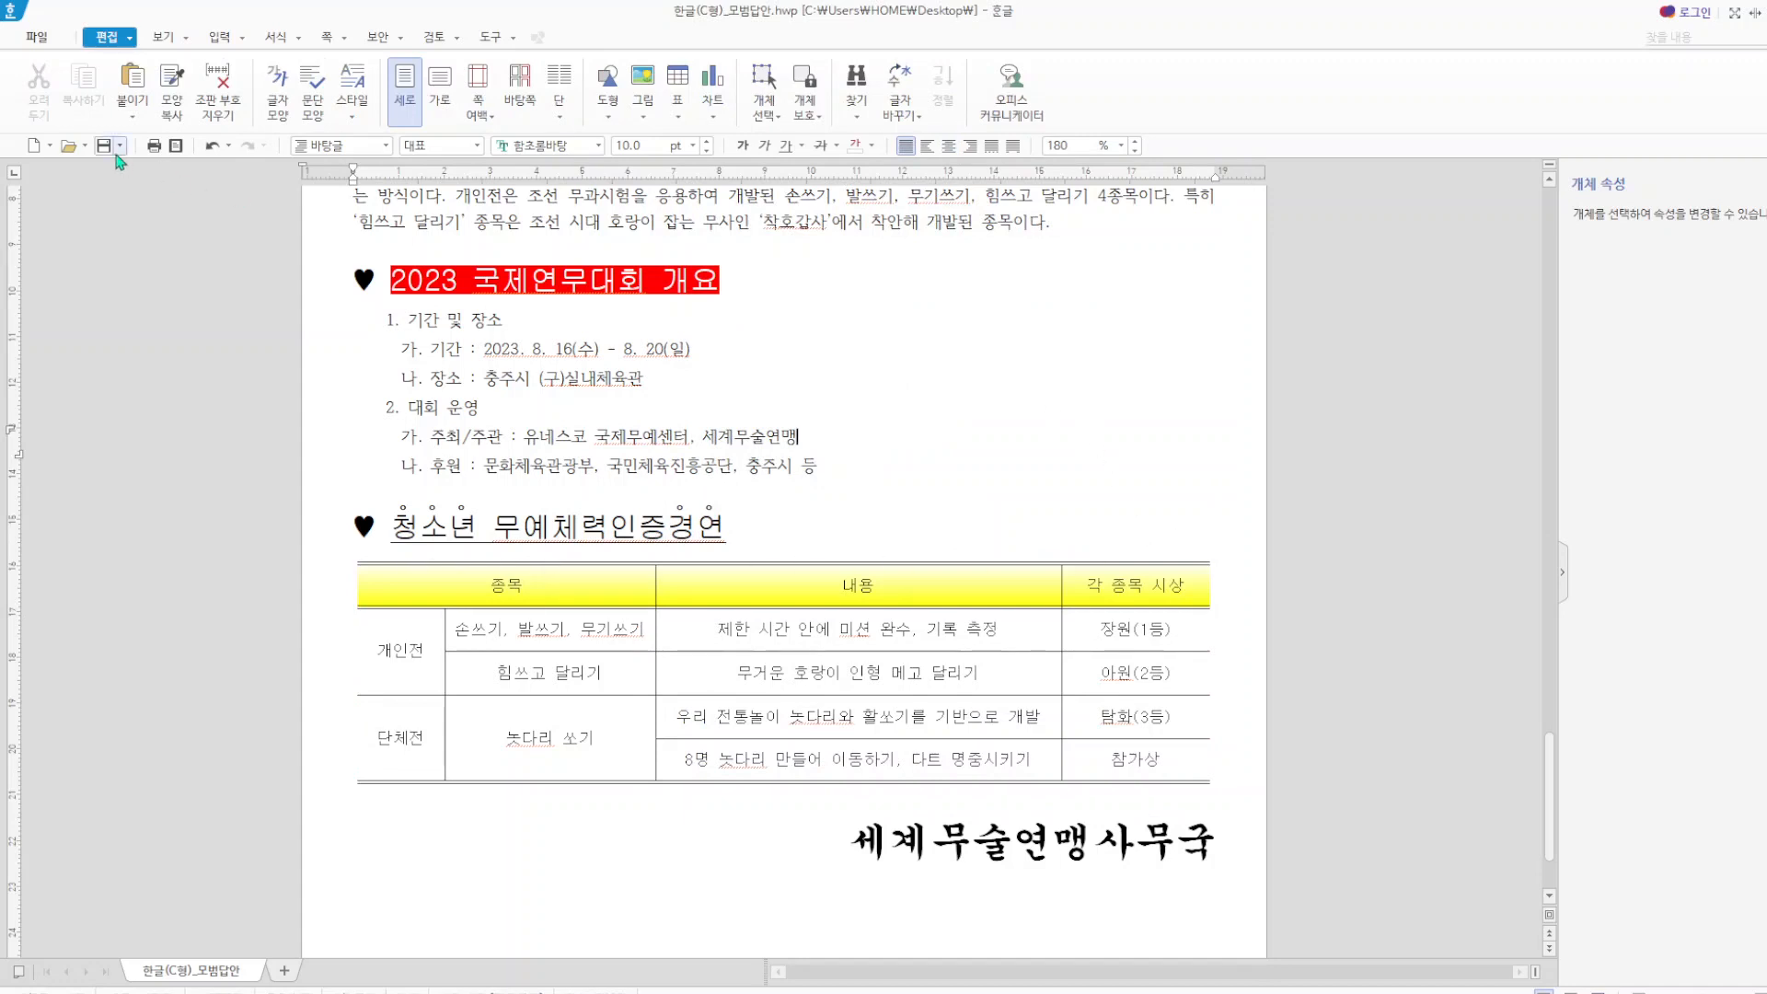
{"action": "left_click_drag", "start_coordinate": [391, 593], "coordinate": [1110, 767]}
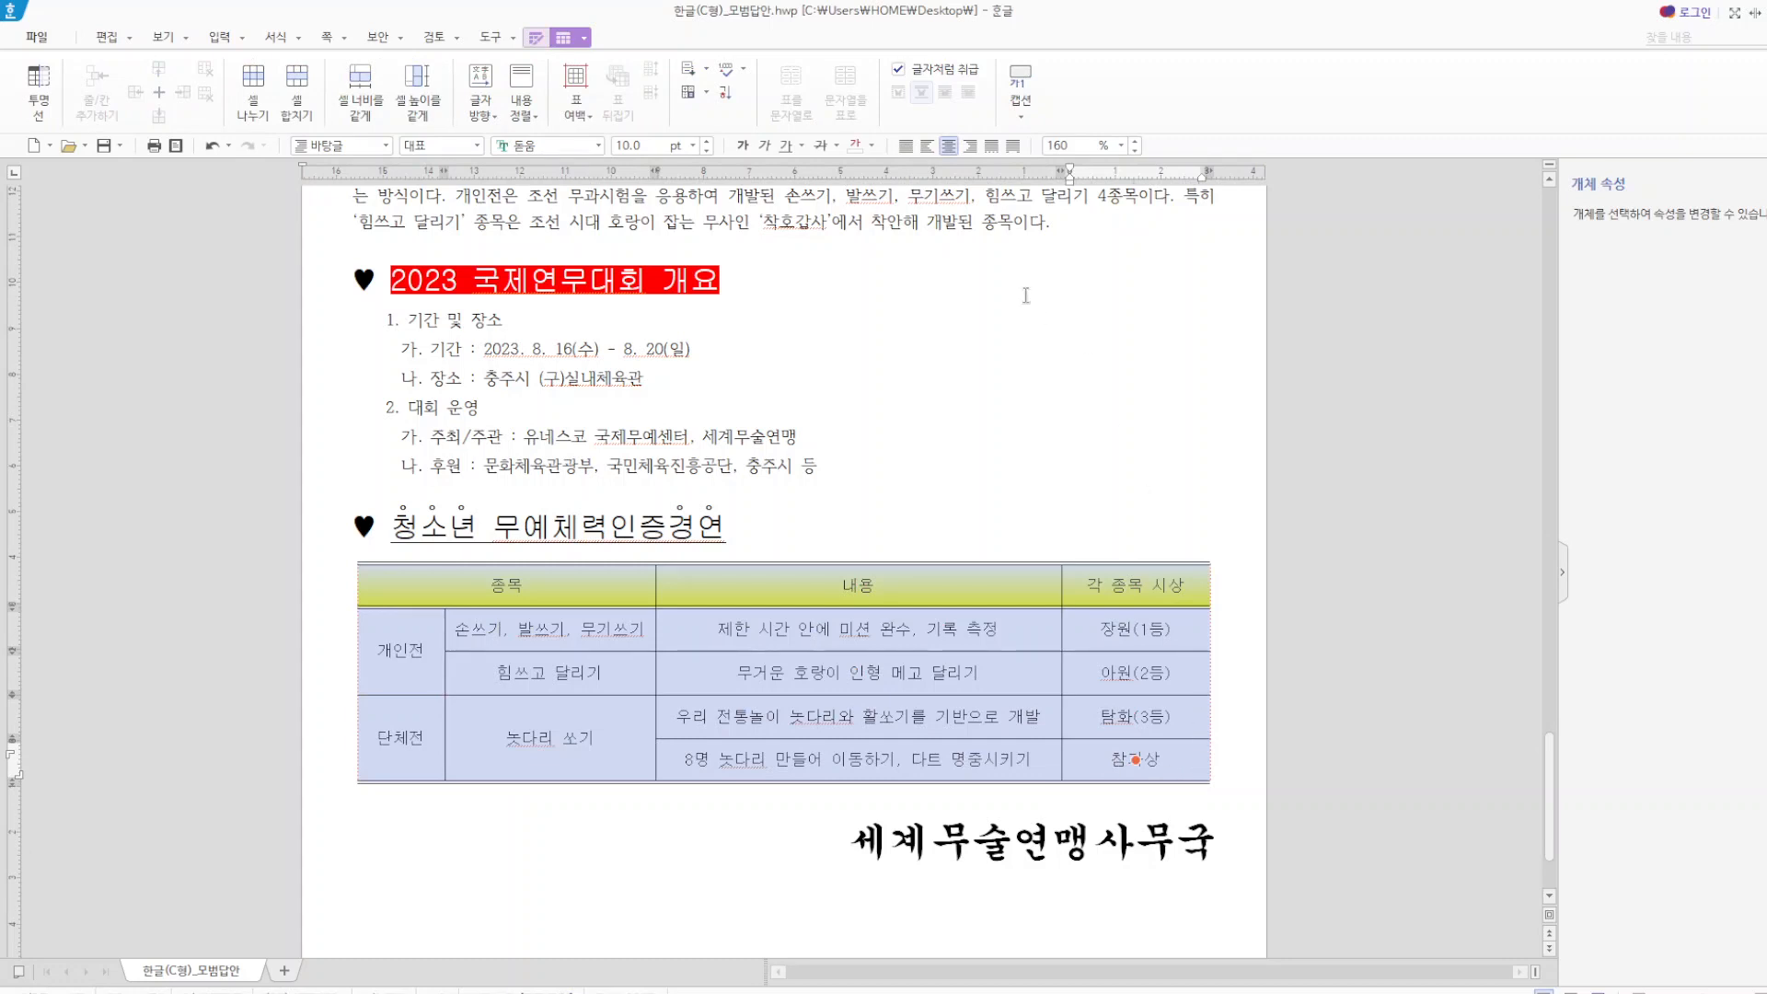
{"action": "left_click", "coordinate": [969, 464]}
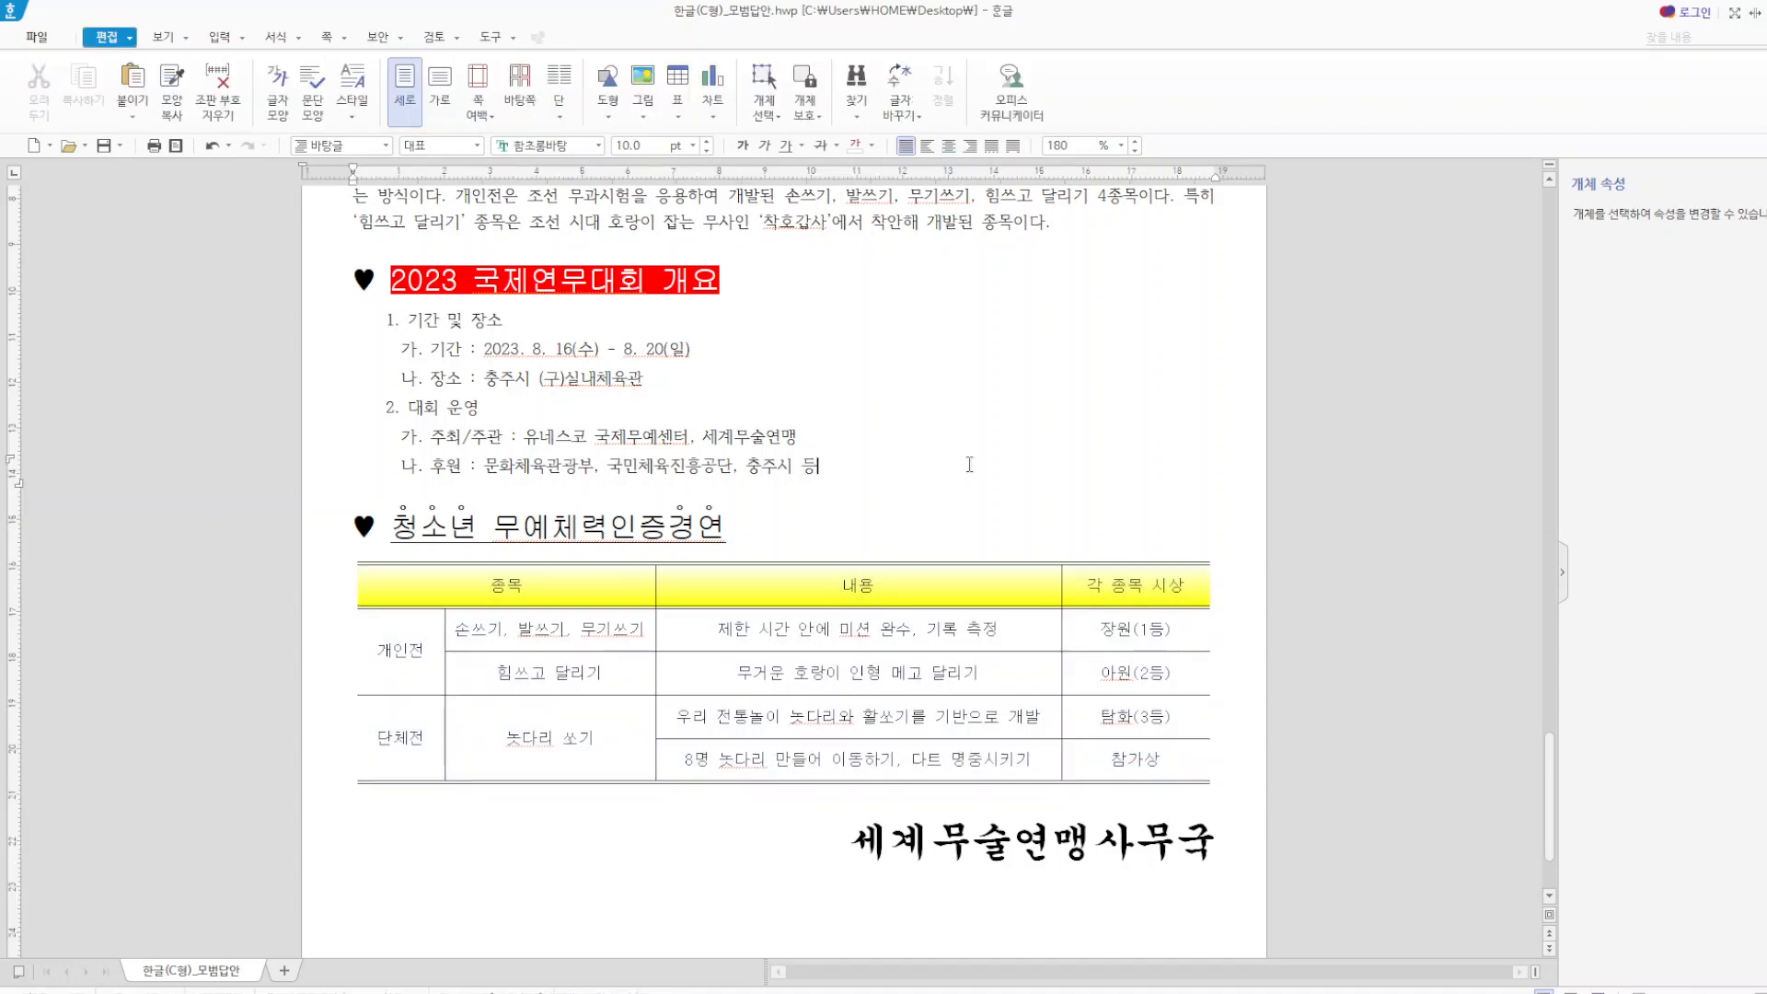
- Check the font, size, character width and bold setting of the closing line "세계무술연맹사무국"
{"action": "left_click_drag", "start_coordinate": [855, 857], "coordinate": [1228, 870]}
{"action": "right_click", "coordinate": [1120, 856]}
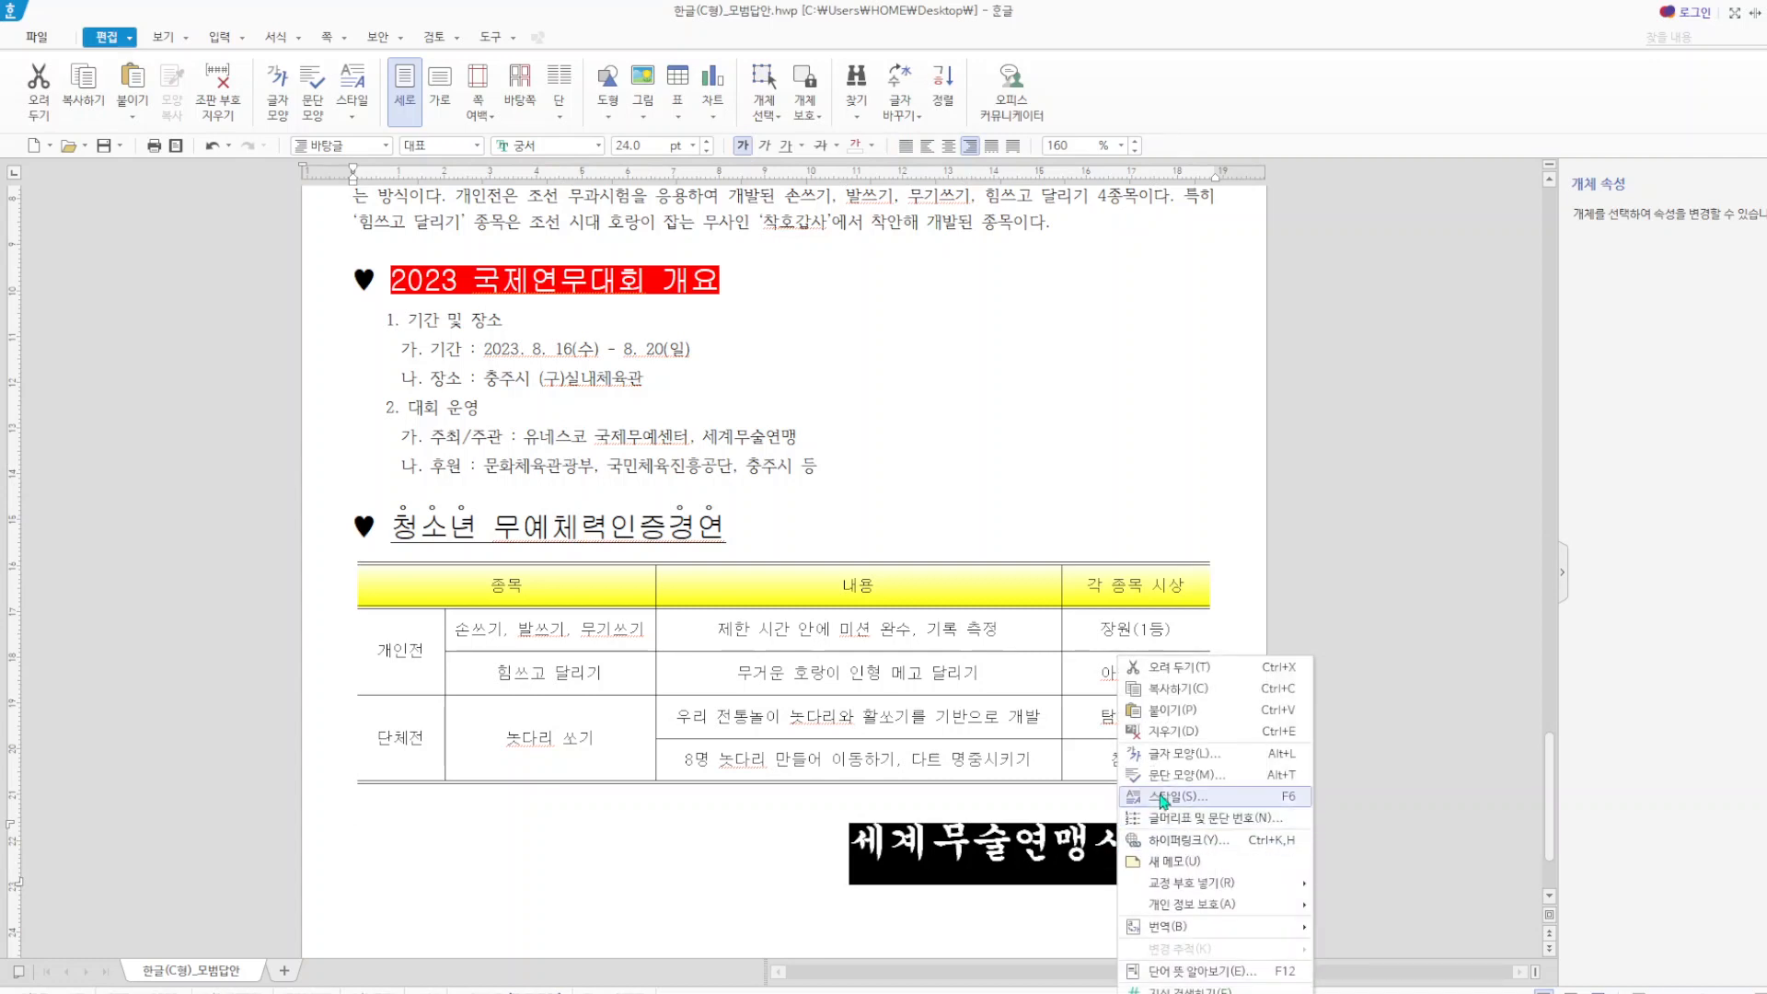
{"action": "left_click", "coordinate": [1166, 760]}
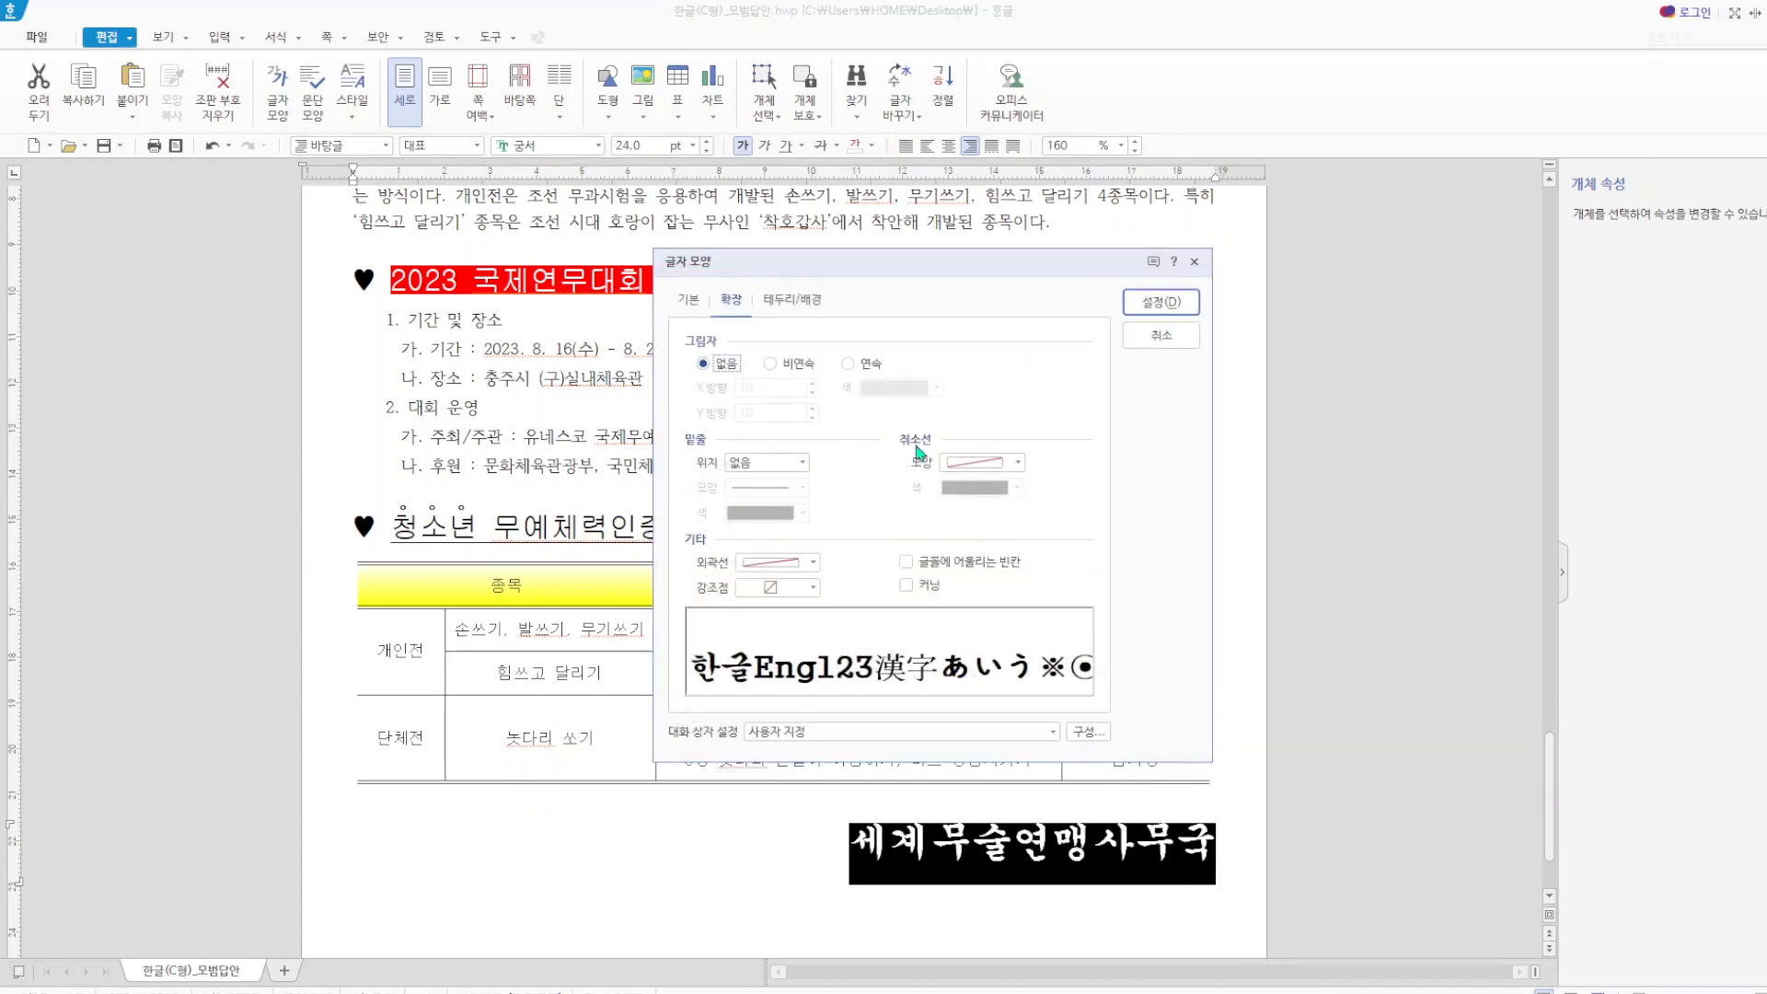
{"action": "left_click", "coordinate": [688, 301]}
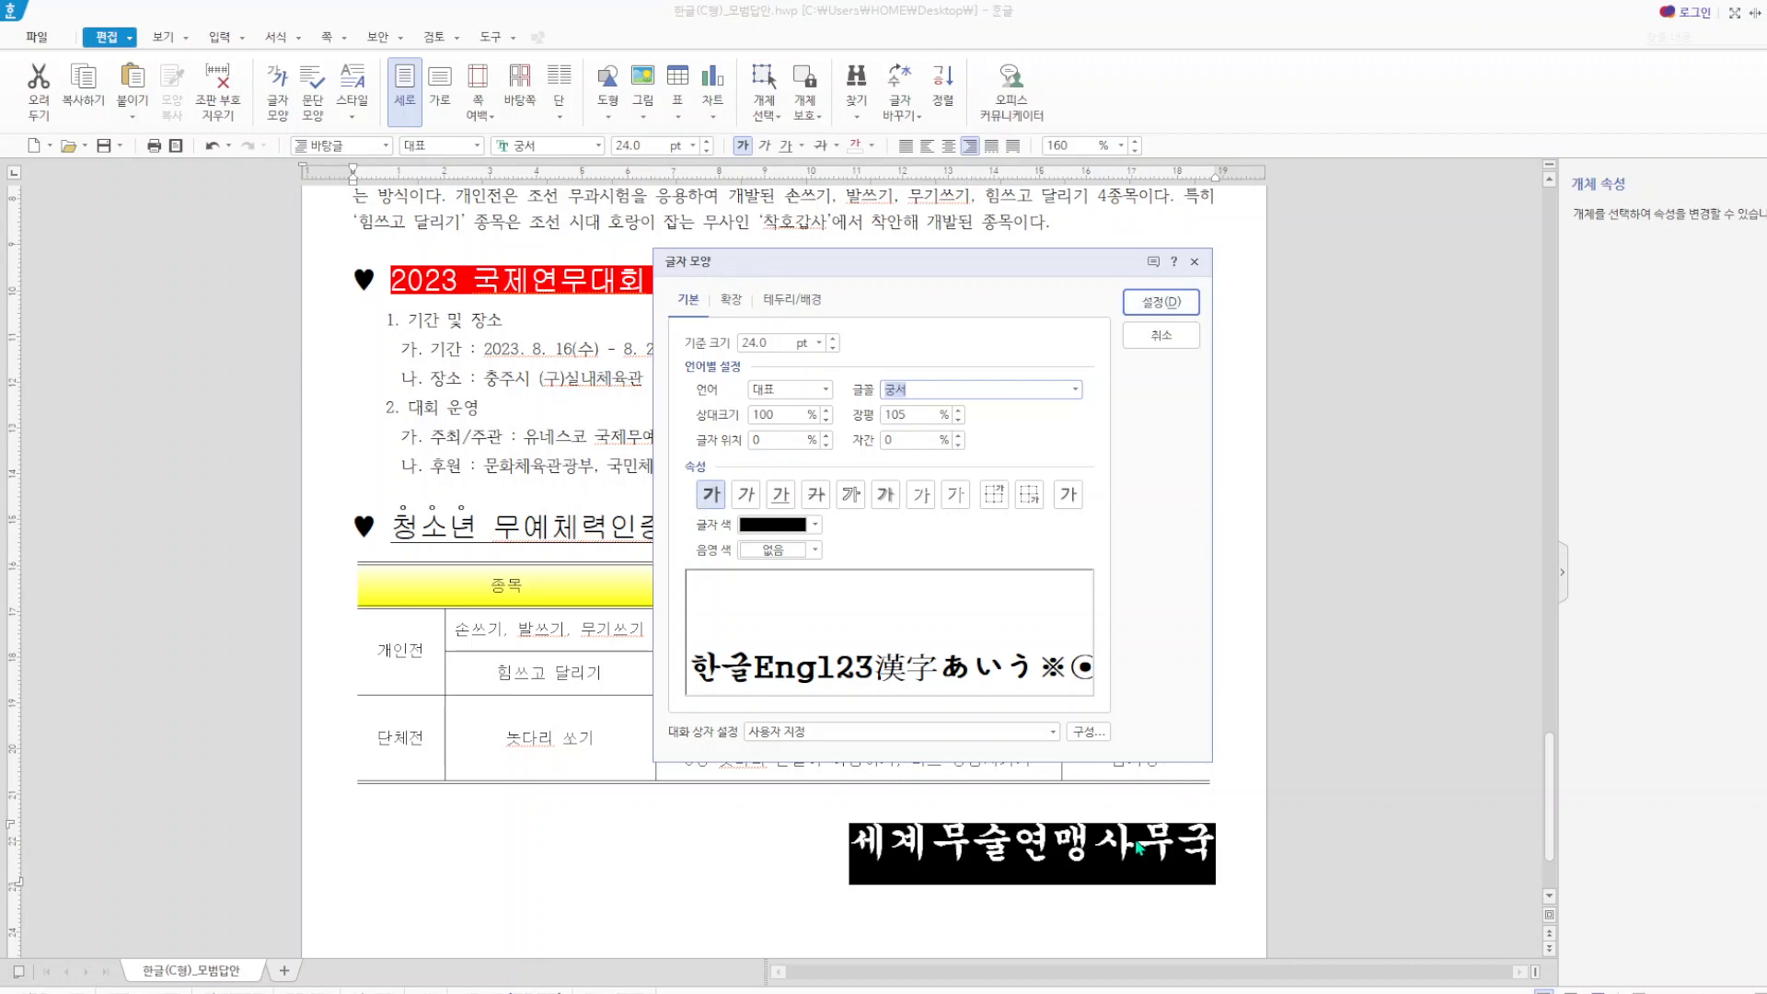
{"action": "left_click", "coordinate": [1194, 262]}
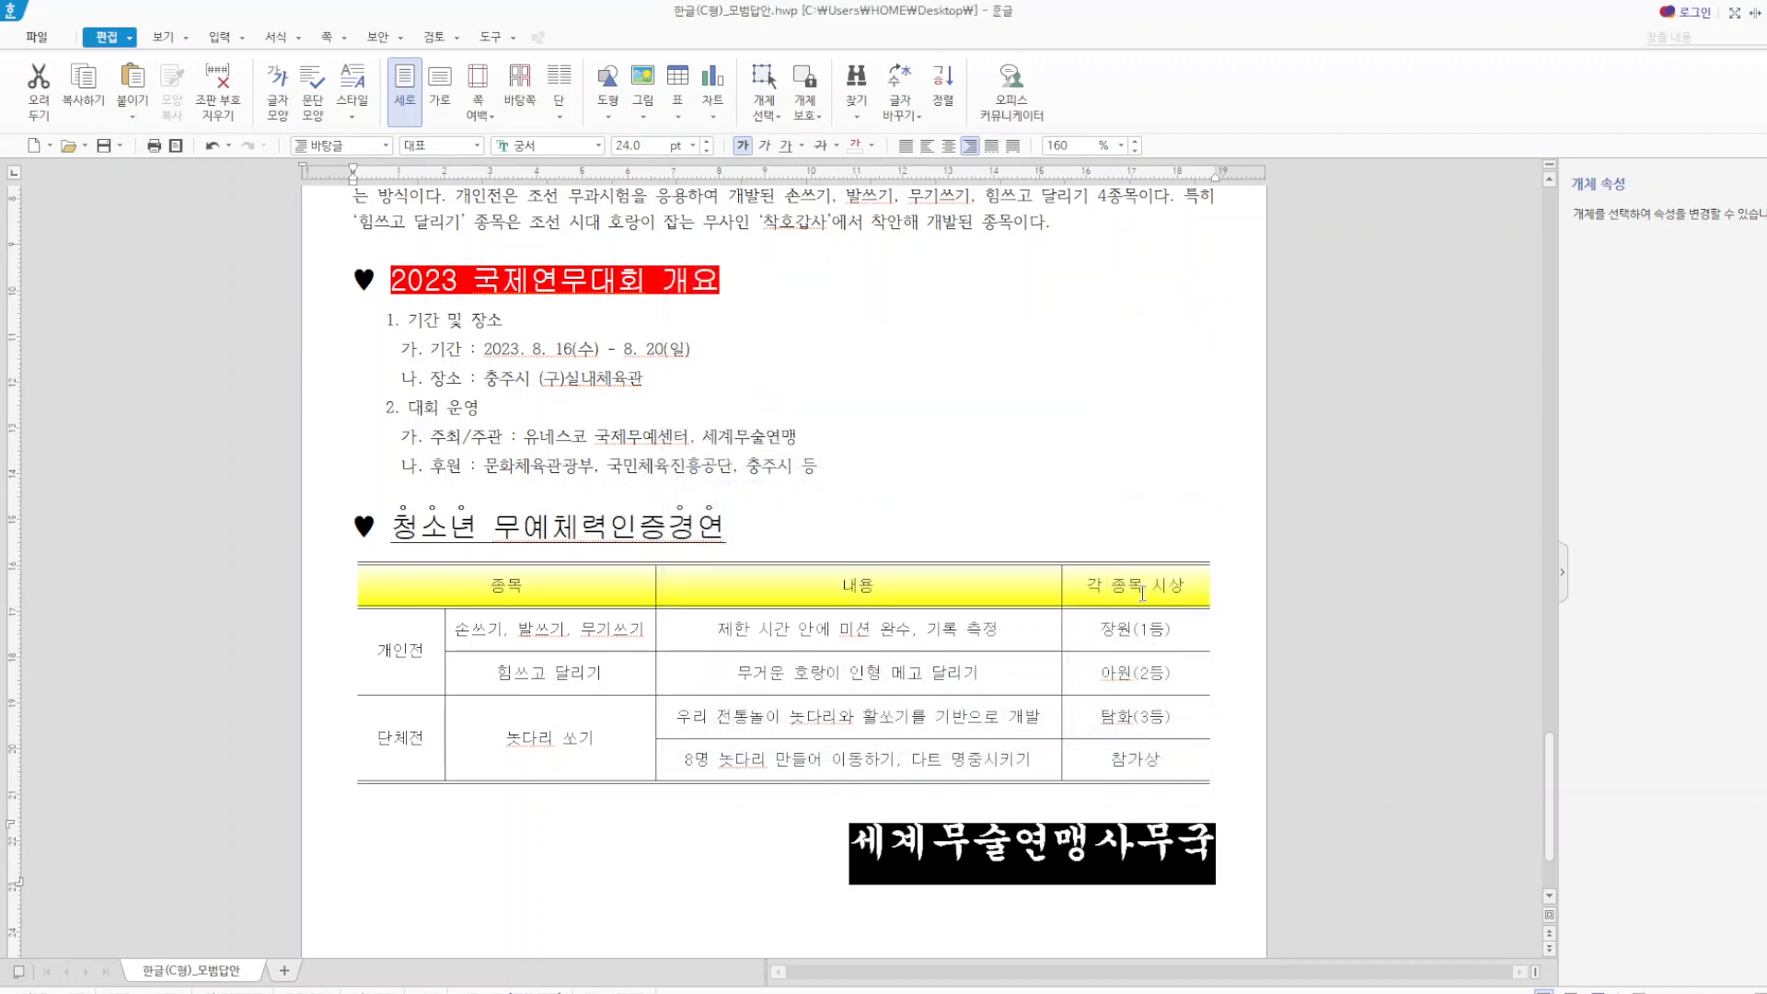
- Deselect the closing organisation line and save the document
{"action": "left_click", "coordinate": [1134, 466]}
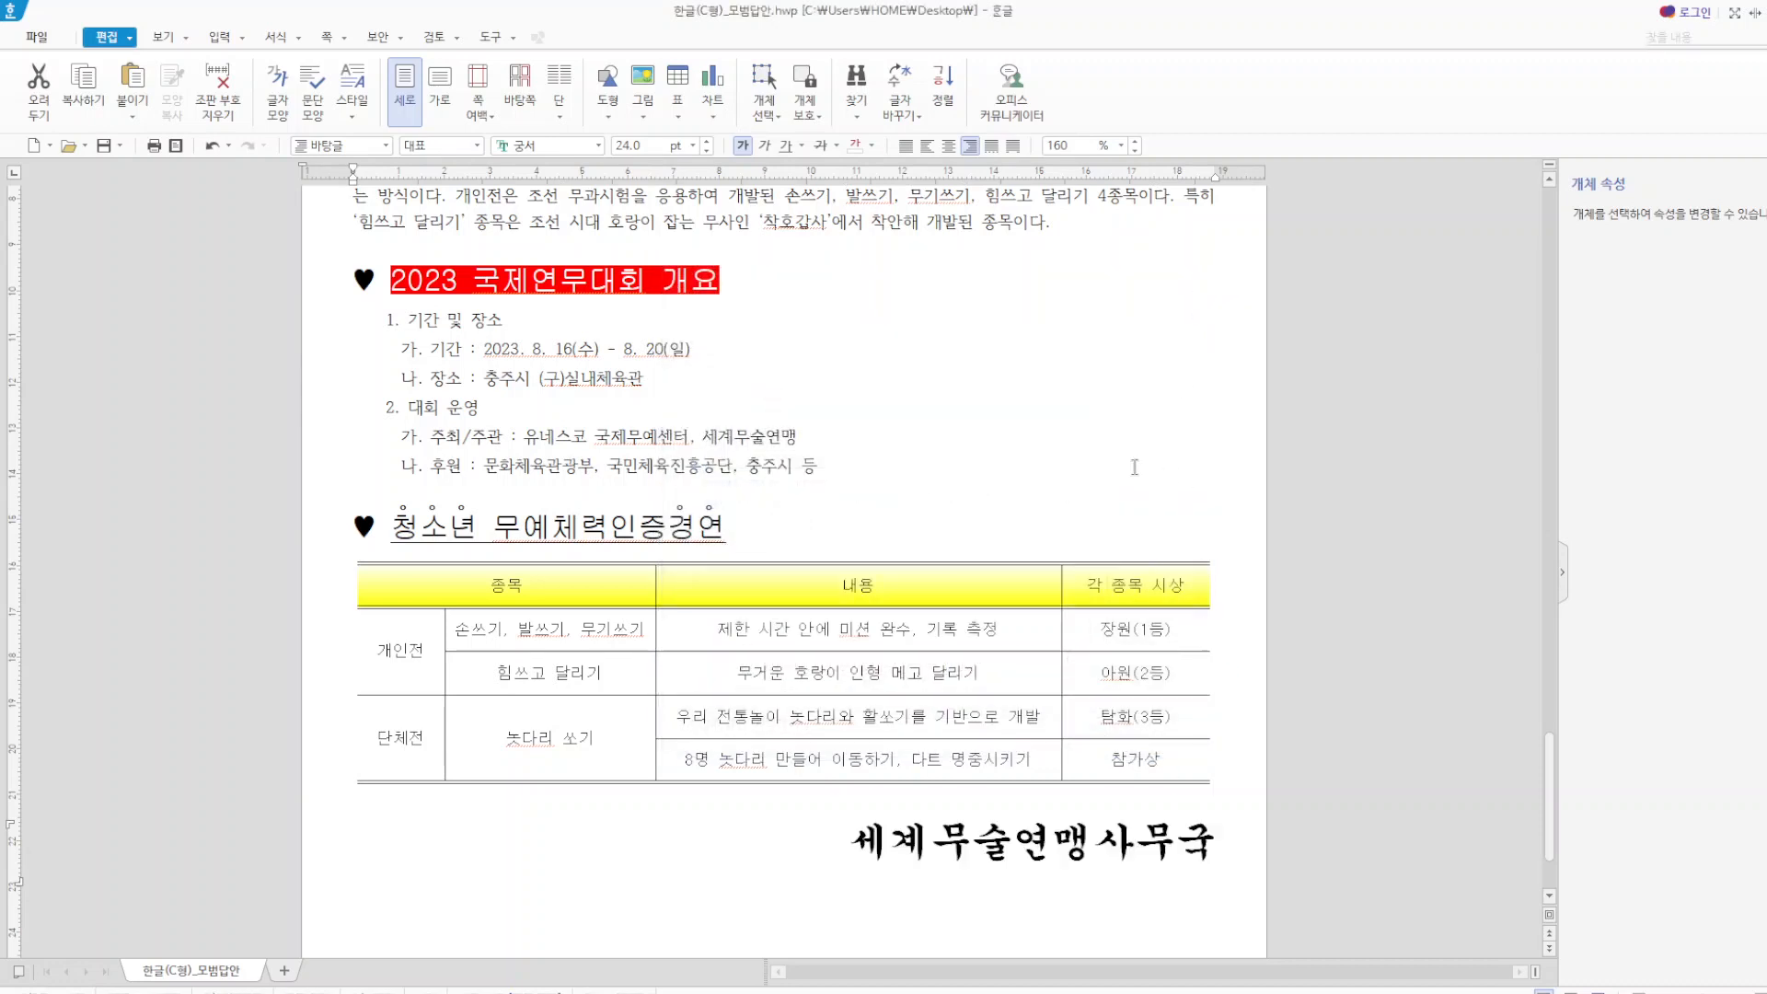
{"action": "left_click", "coordinate": [101, 147]}
- View the header and footer settings for the third page without changing them
{"action": "scroll", "coordinate": [1162, 472], "scroll_direction": "up", "scroll_amount": 8}
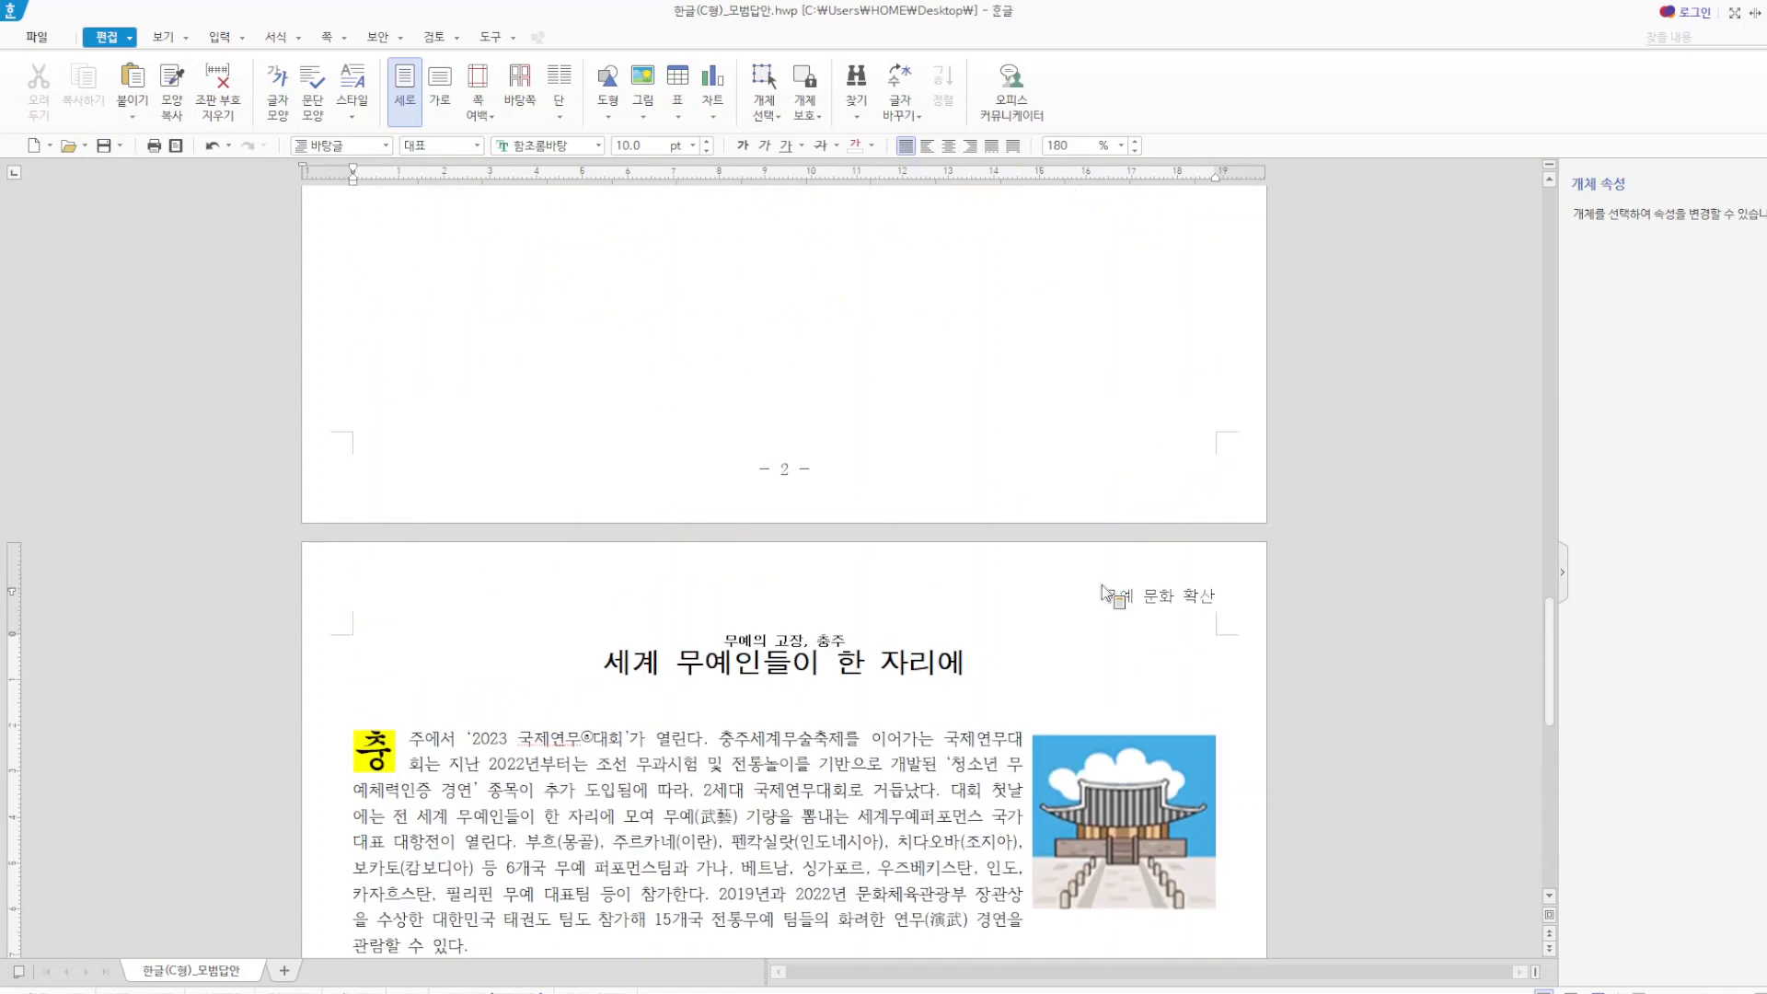
{"action": "left_click", "coordinate": [345, 38]}
{"action": "left_click", "coordinate": [401, 153]}
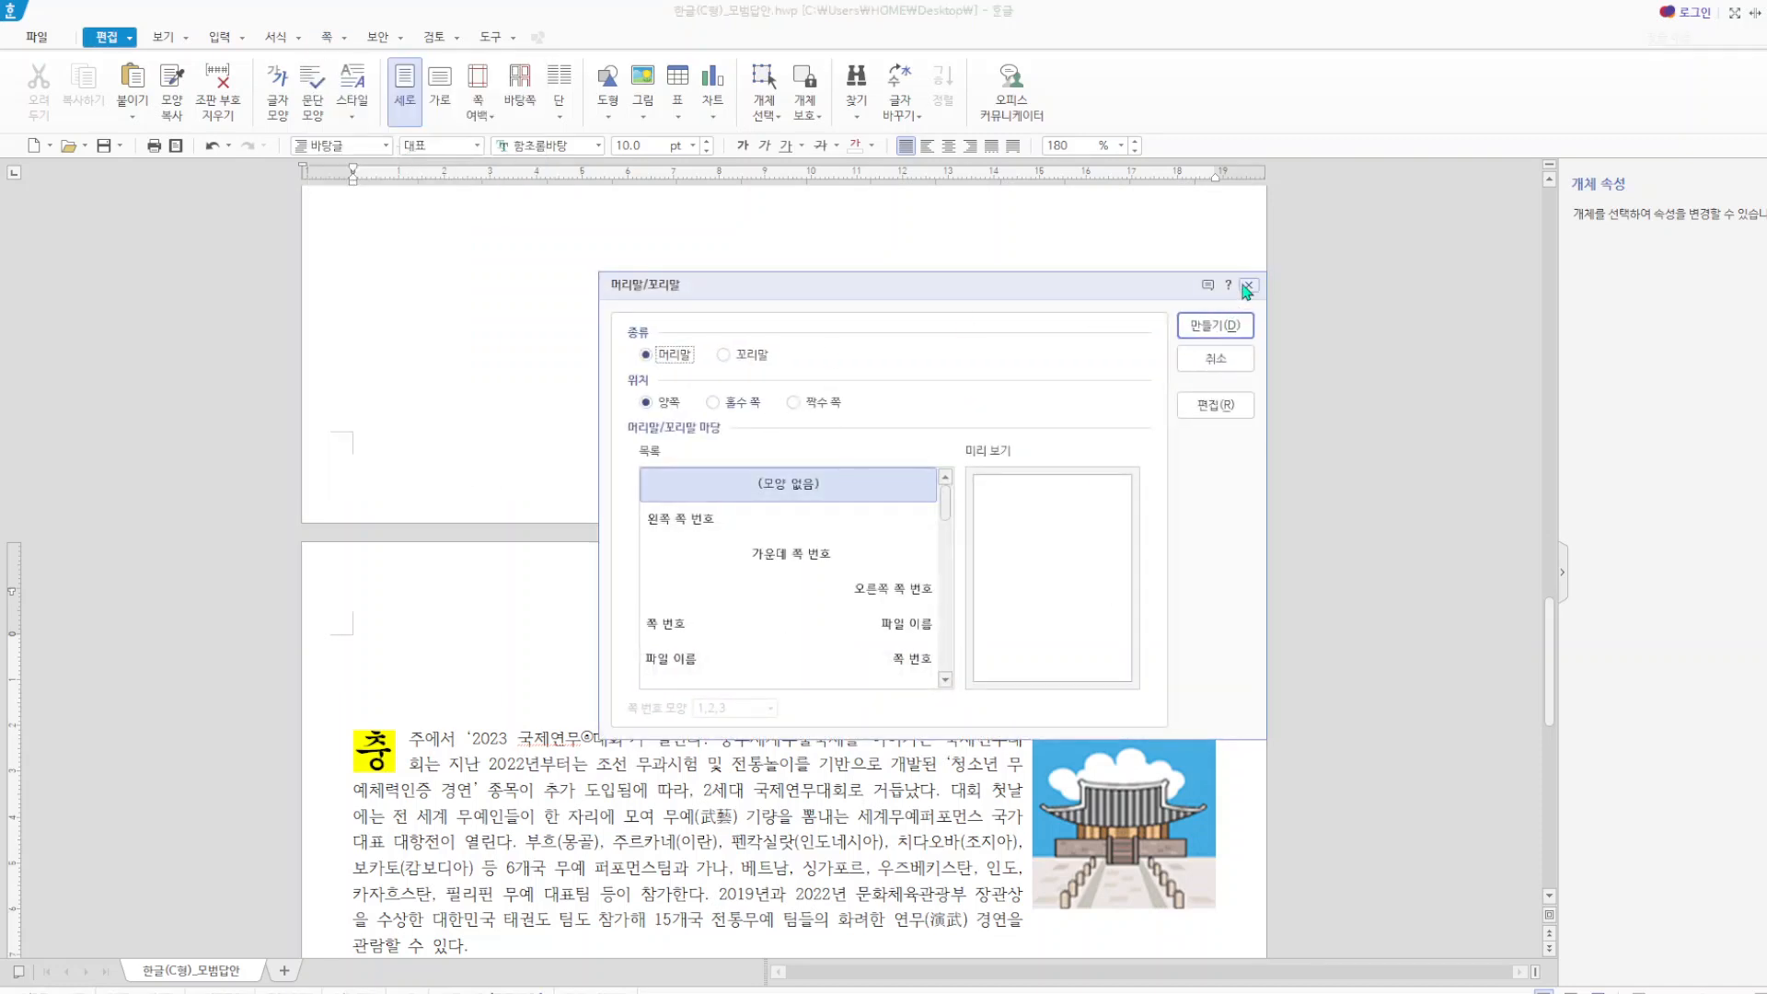
{"action": "left_click", "coordinate": [1248, 287]}
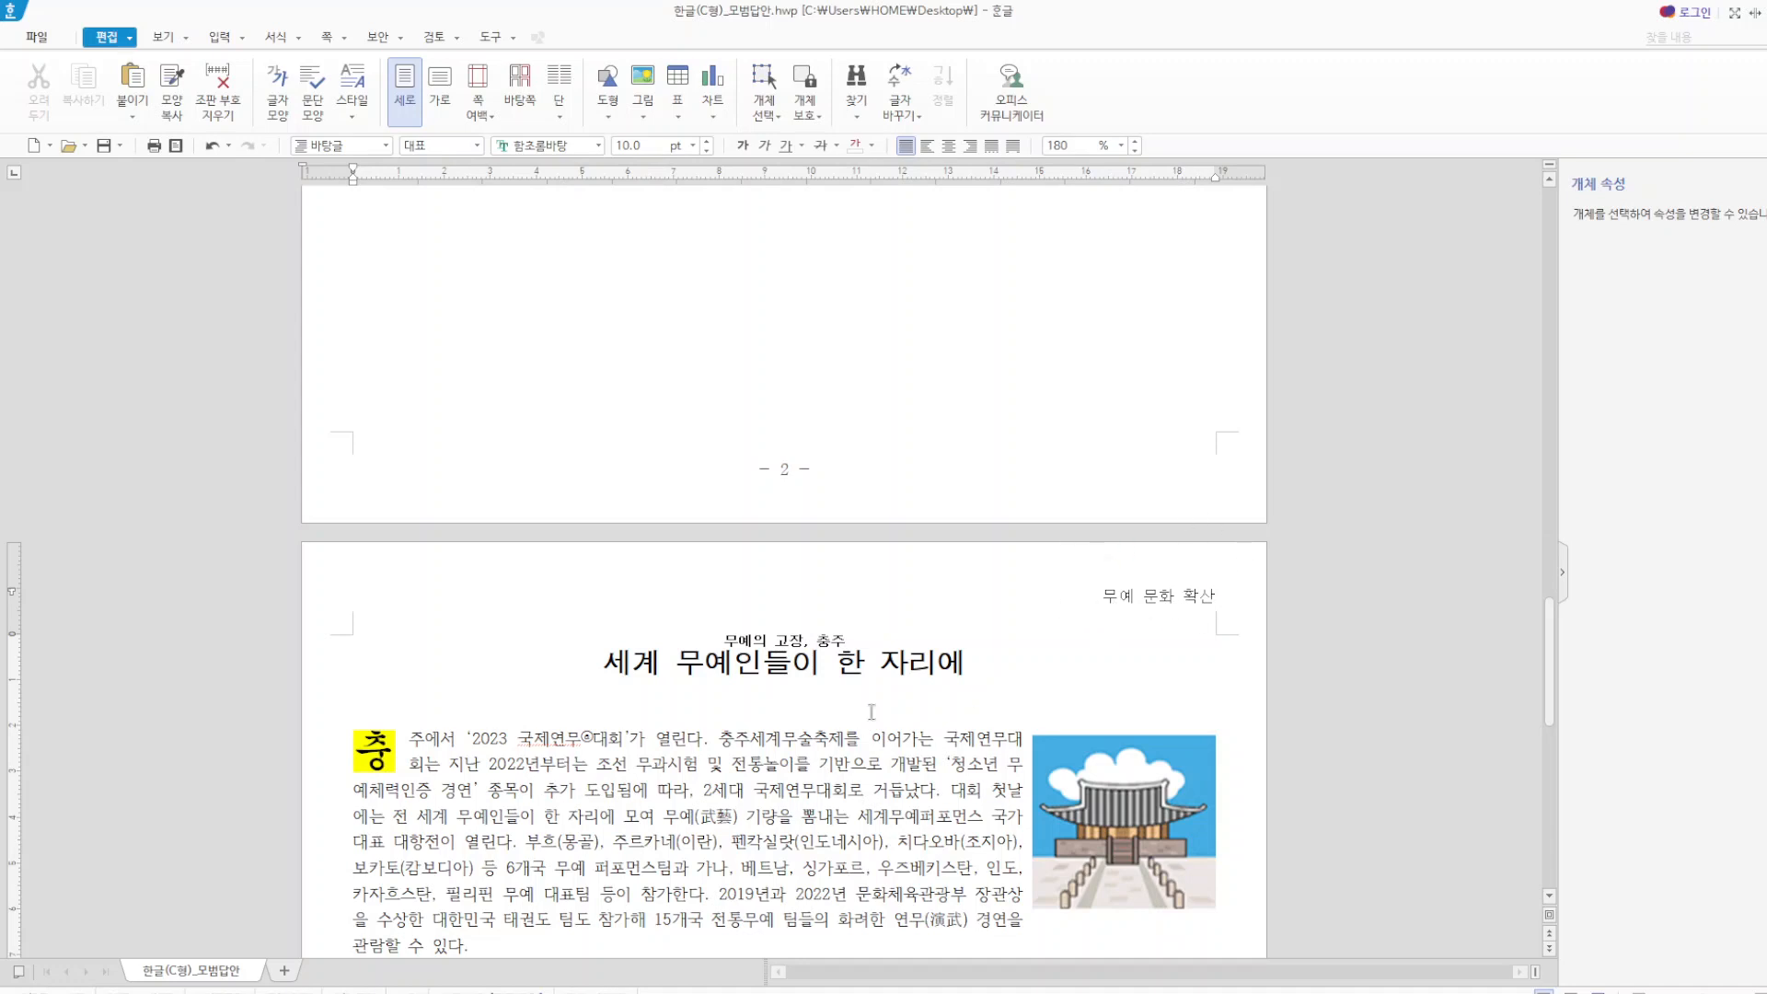
- Insert page numbers at the bottom right of the page in lowercase Roman numerals (i, ii, iii) without dashes around them
{"action": "left_click", "coordinate": [345, 39]}
{"action": "left_click", "coordinate": [405, 174]}
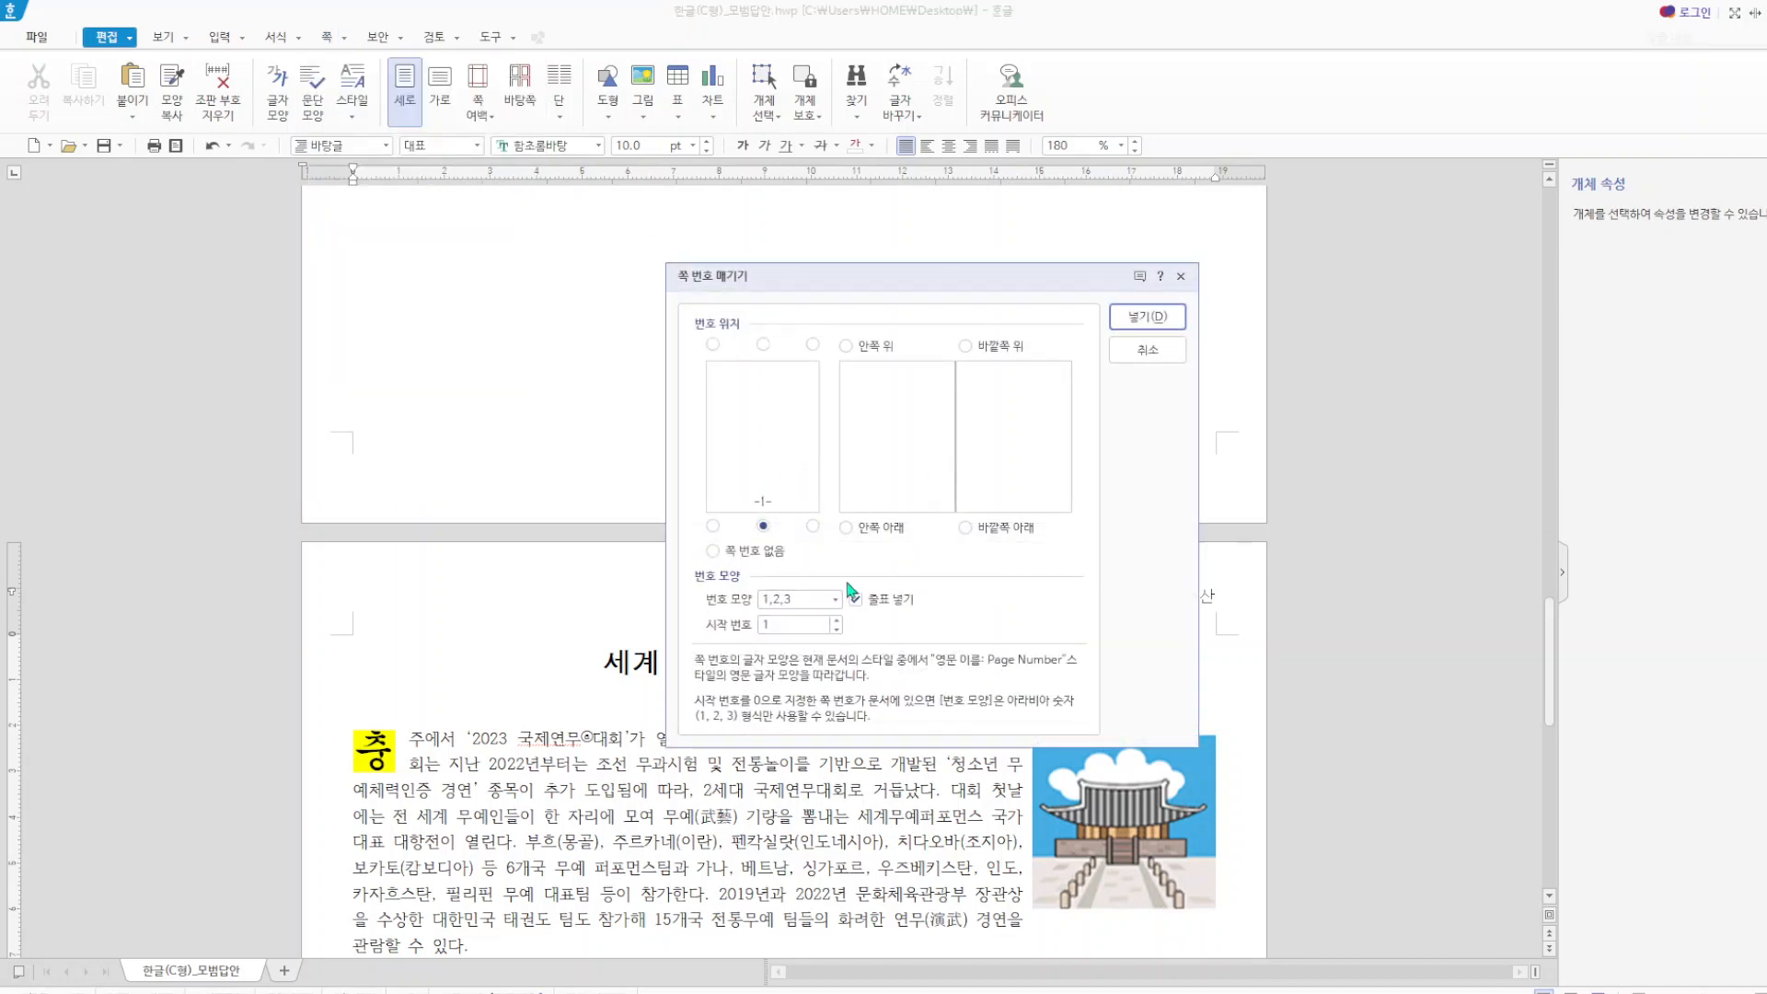
{"action": "left_click", "coordinate": [813, 526]}
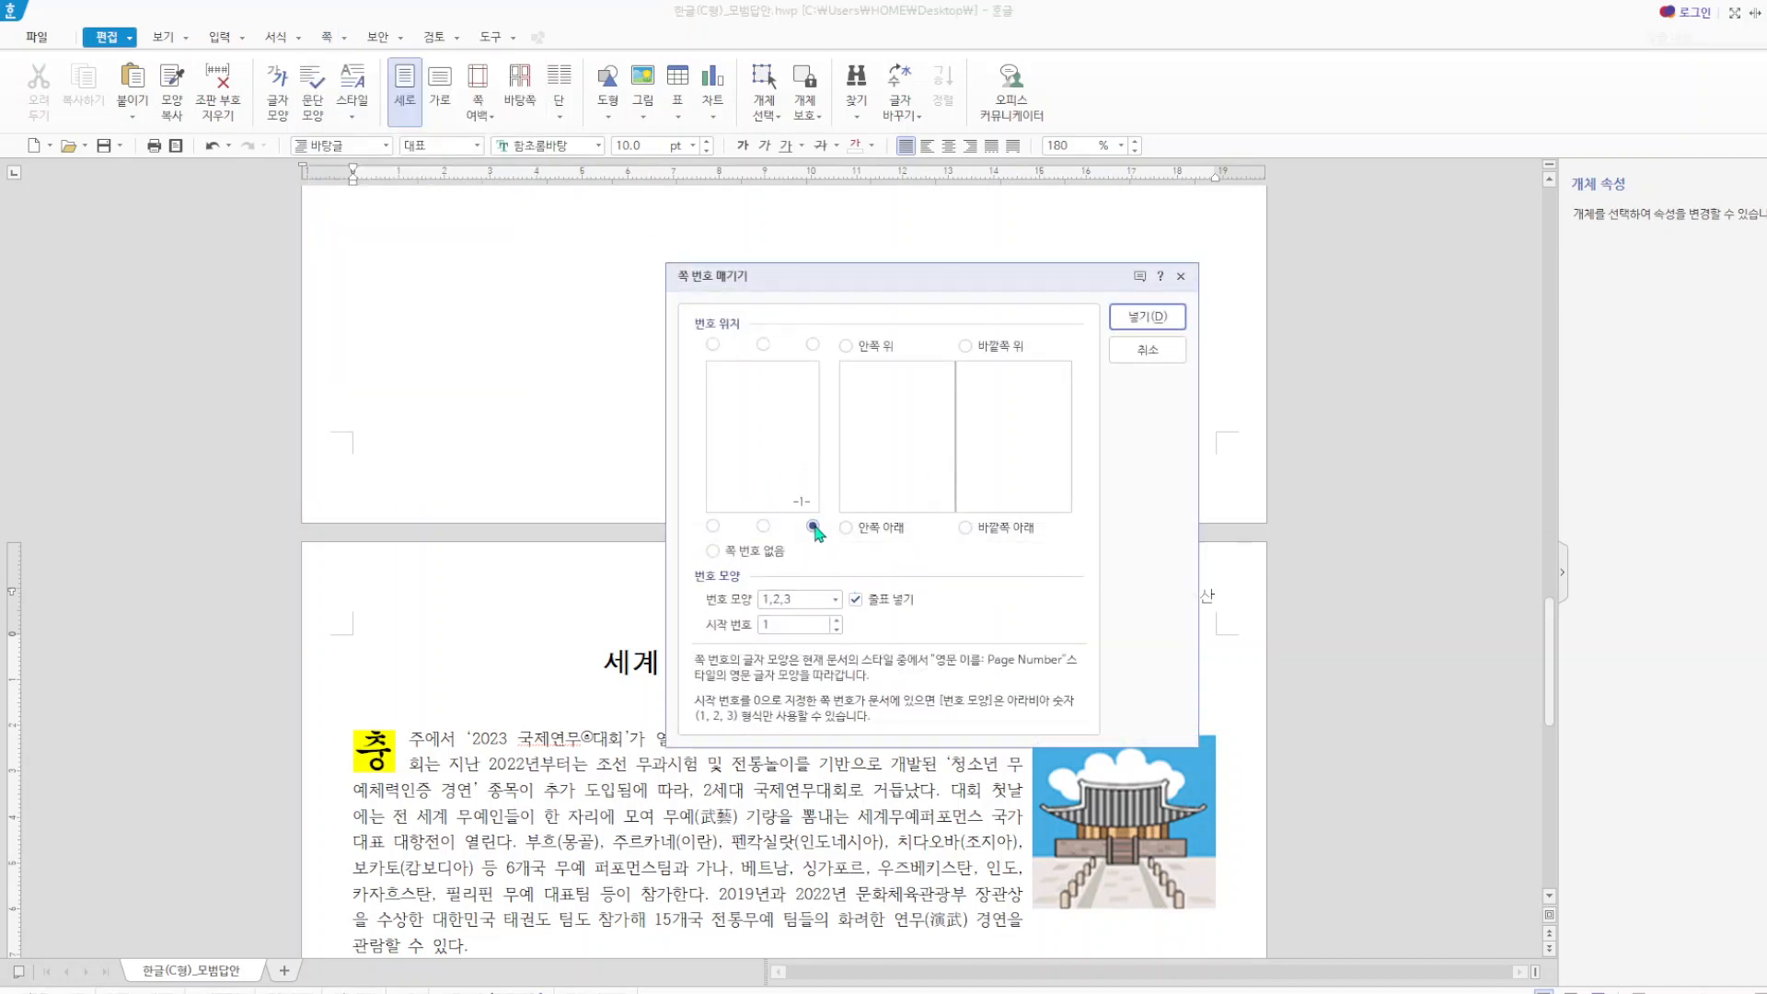
{"action": "left_click", "coordinate": [836, 600]}
{"action": "left_click", "coordinate": [801, 669]}
{"action": "left_click", "coordinate": [856, 599]}
{"action": "left_click", "coordinate": [1146, 316]}
{"action": "scroll", "coordinate": [1130, 644], "scroll_direction": "down", "scroll_amount": 10}
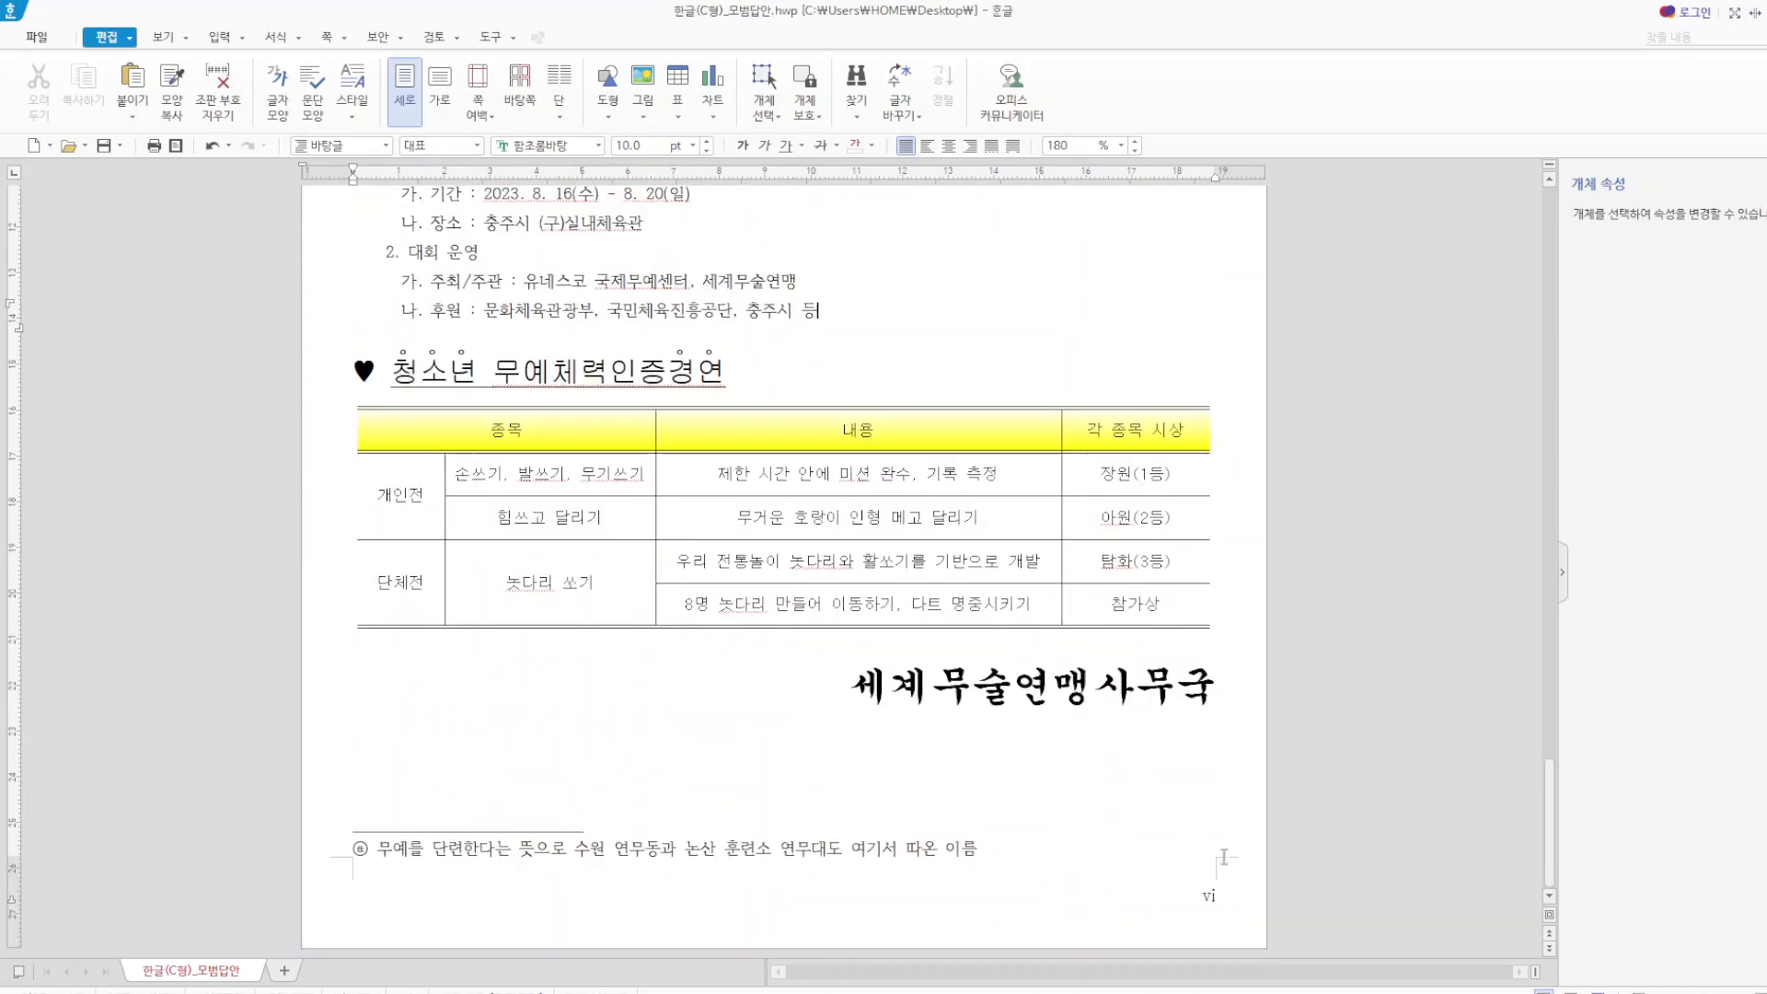
- Restart the page numbering at 6 on the third page
{"action": "scroll", "coordinate": [1213, 819], "scroll_direction": "up", "scroll_amount": 2}
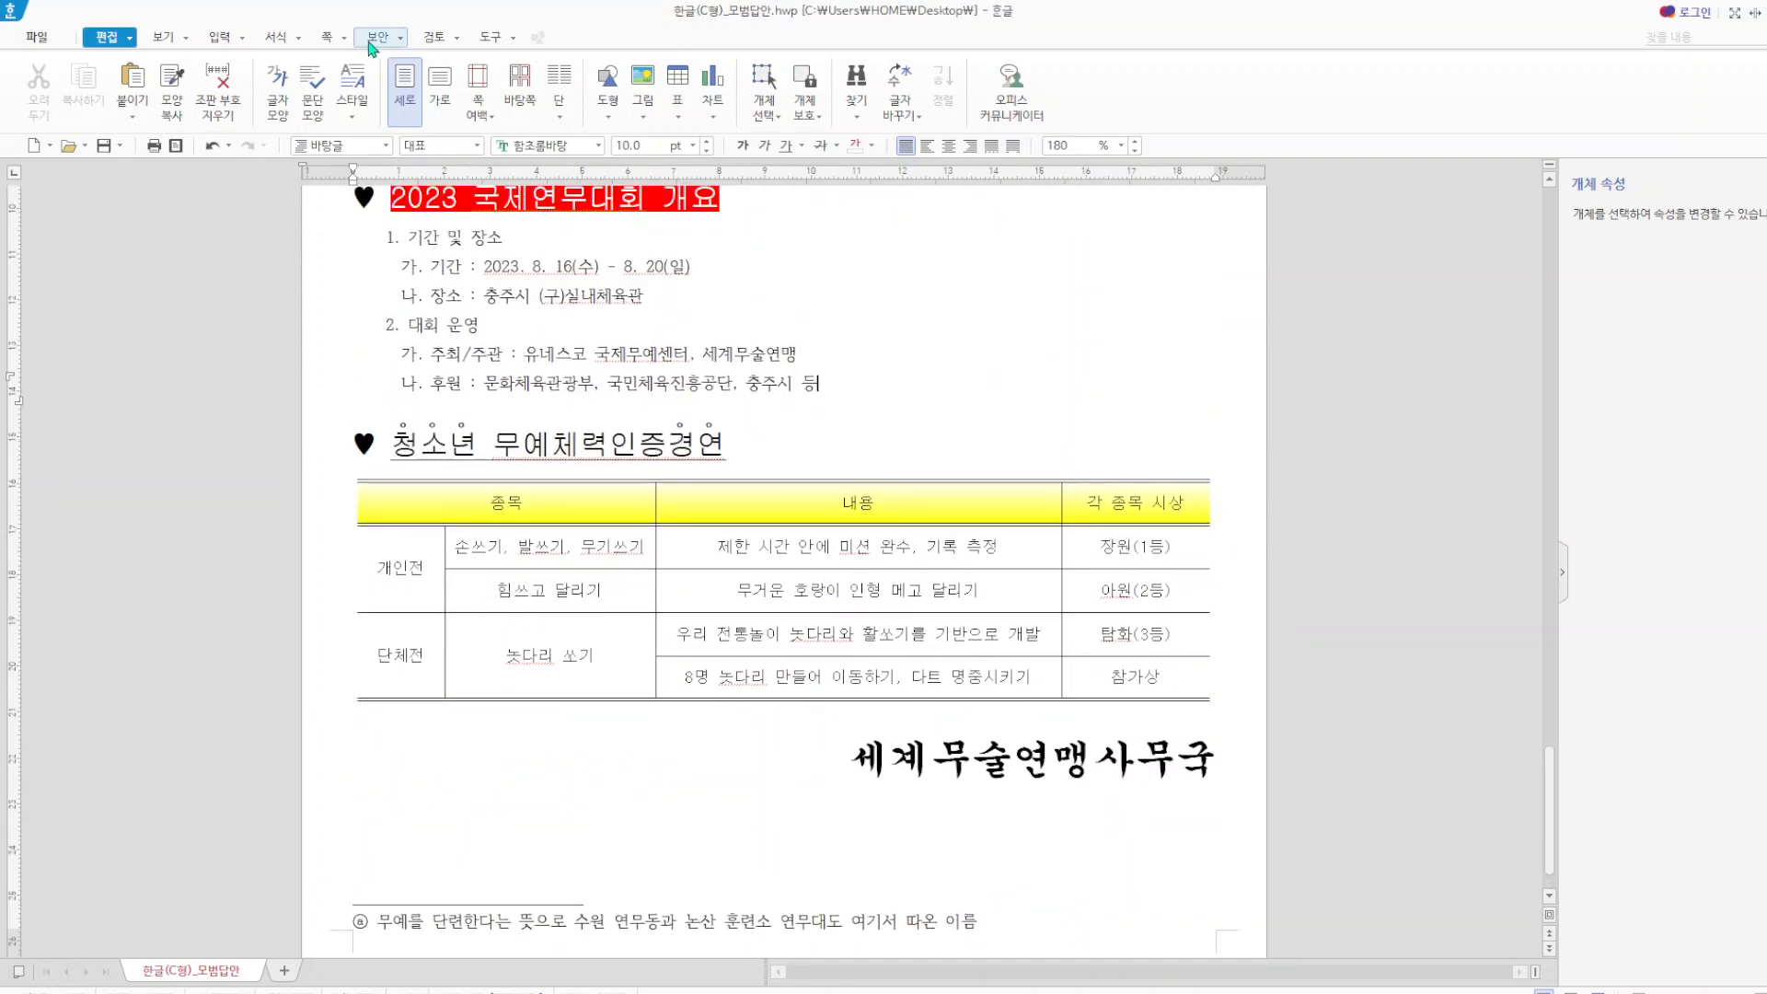
{"action": "left_click", "coordinate": [329, 37]}
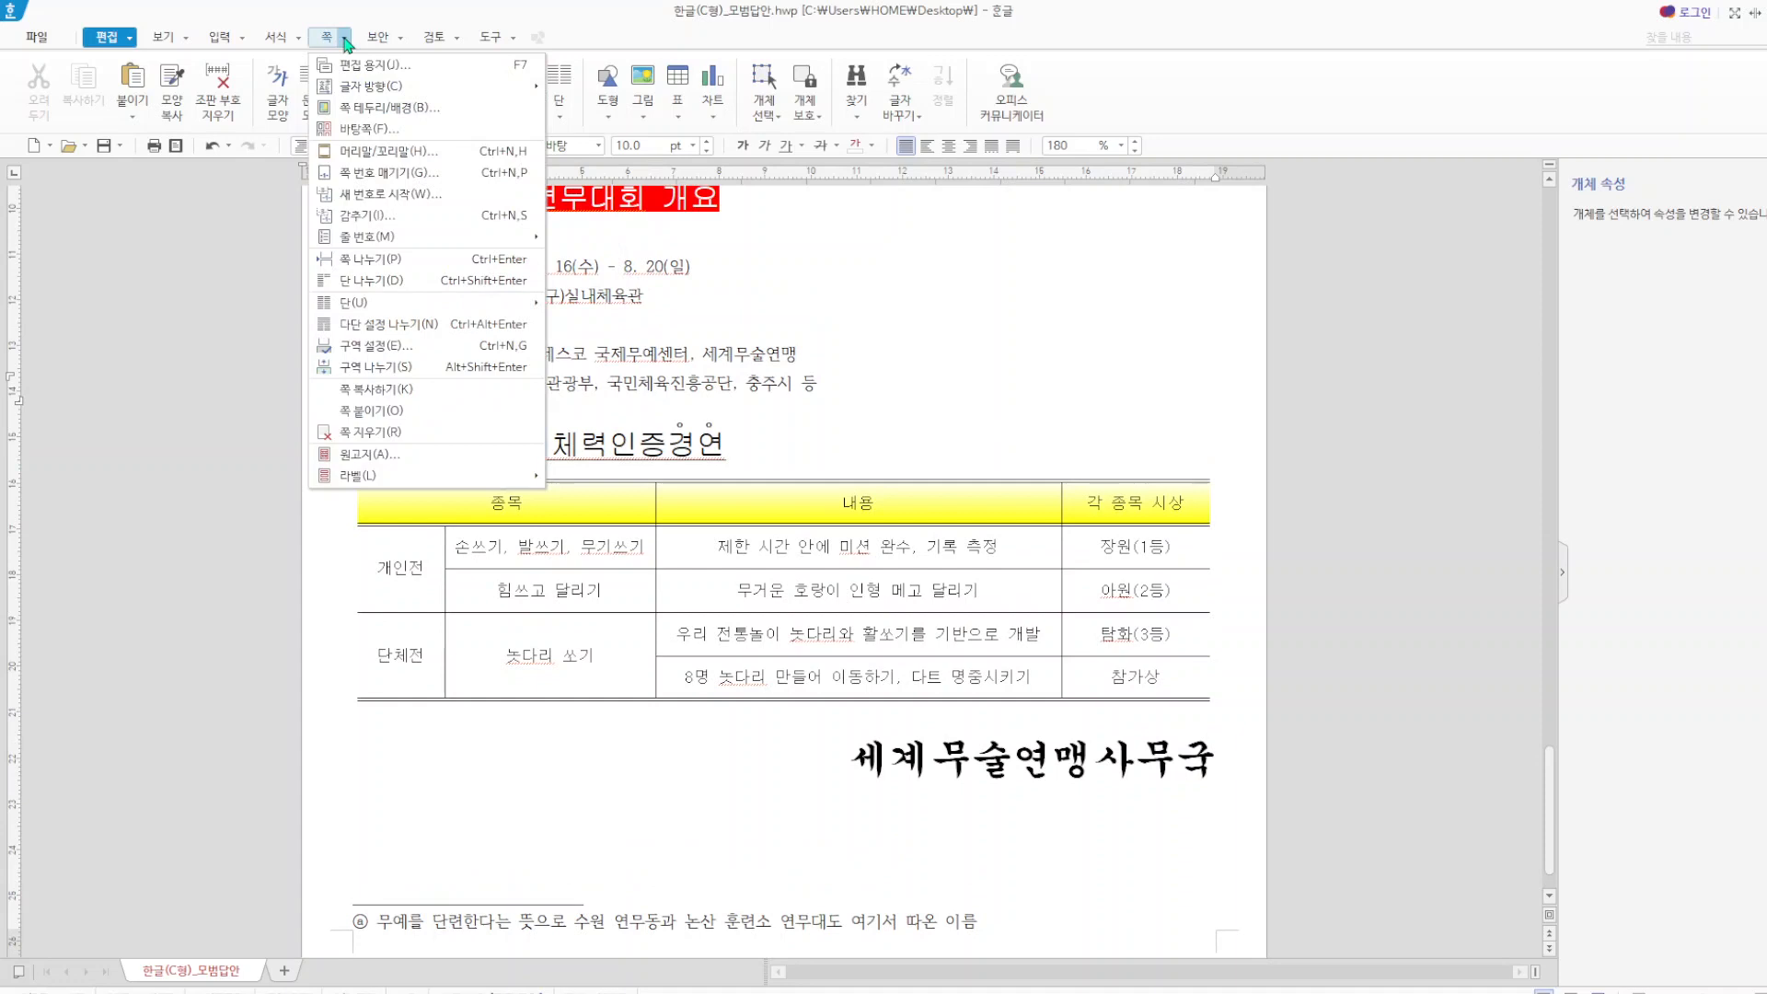
{"action": "left_click", "coordinate": [395, 194]}
{"action": "double_click", "coordinate": [881, 568]}
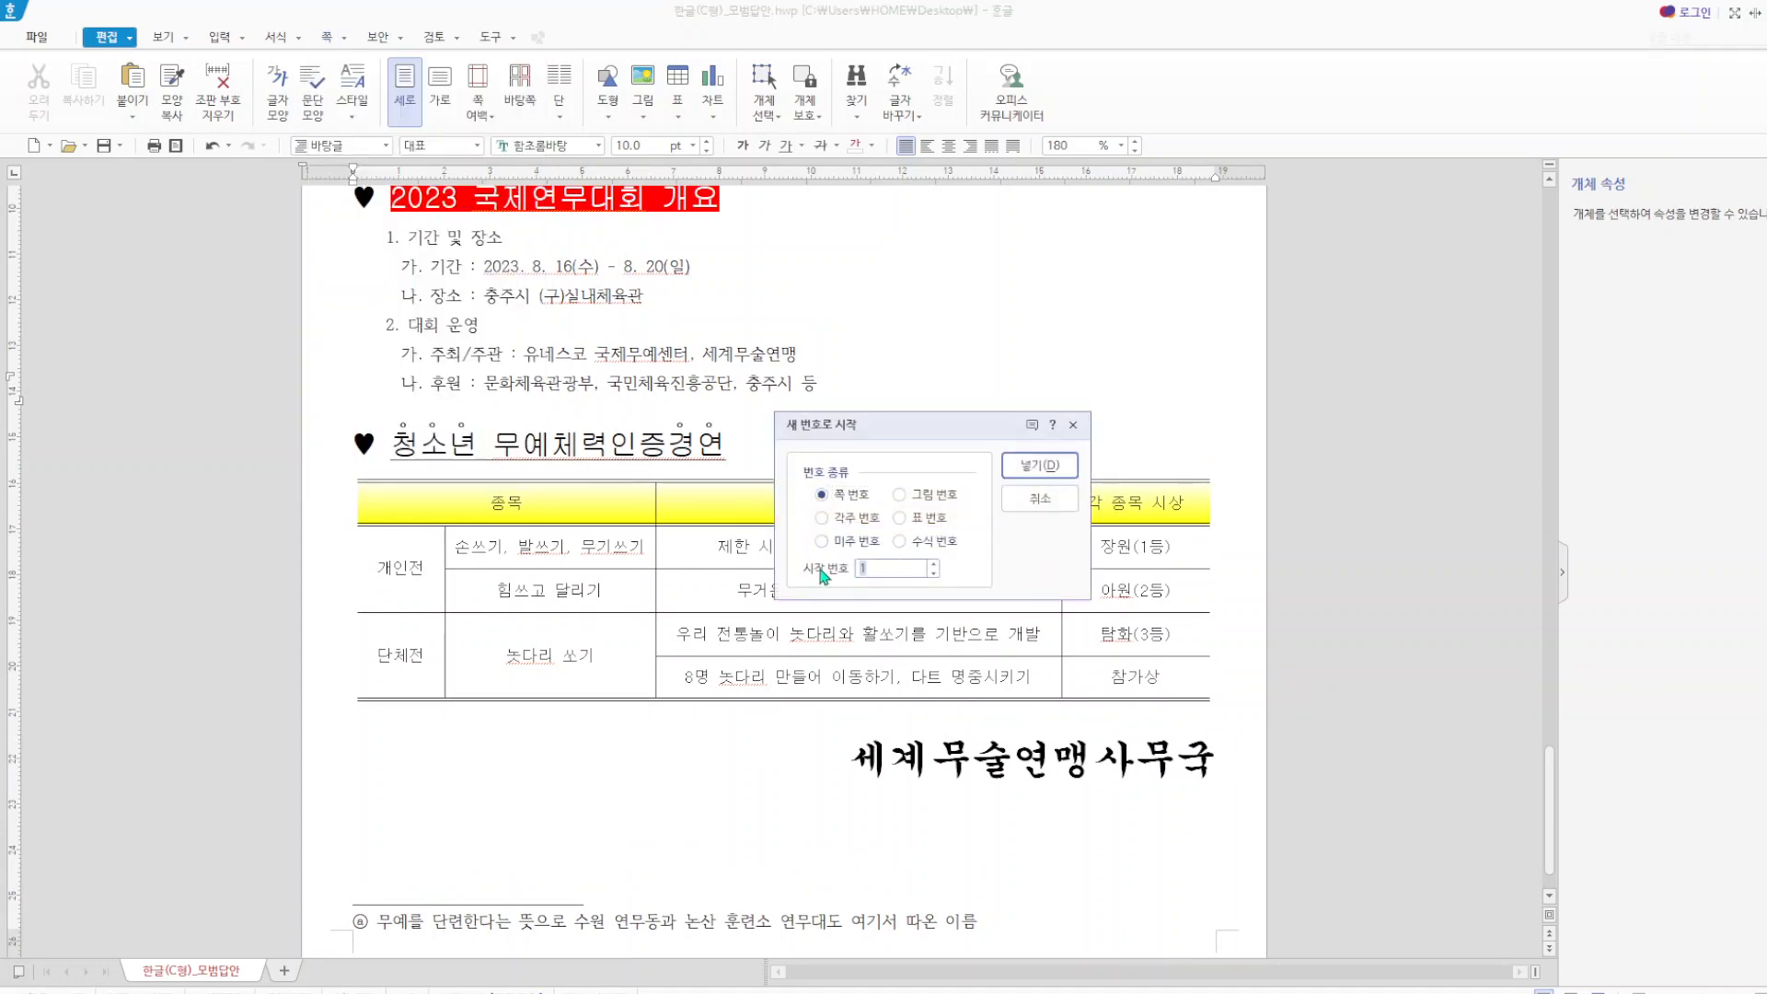
{"action": "left_click", "coordinate": [1039, 465]}
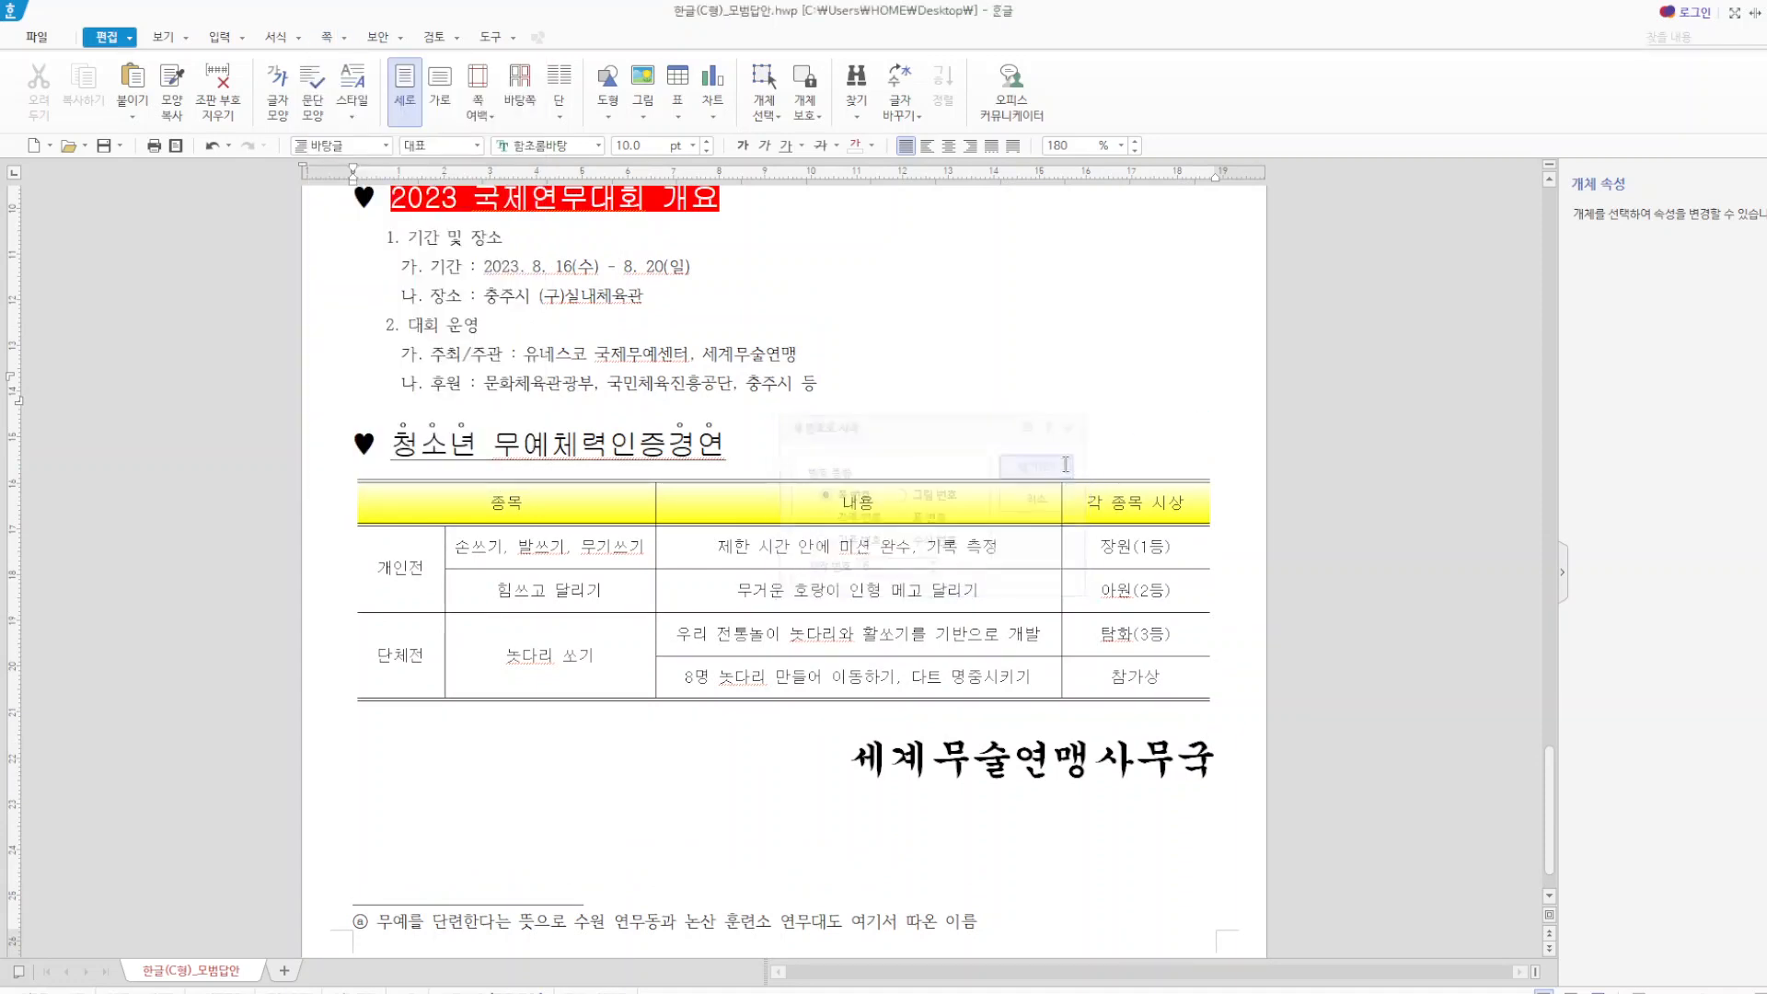
{"action": "scroll", "coordinate": [1153, 538], "scroll_direction": "down", "scroll_amount": 1}
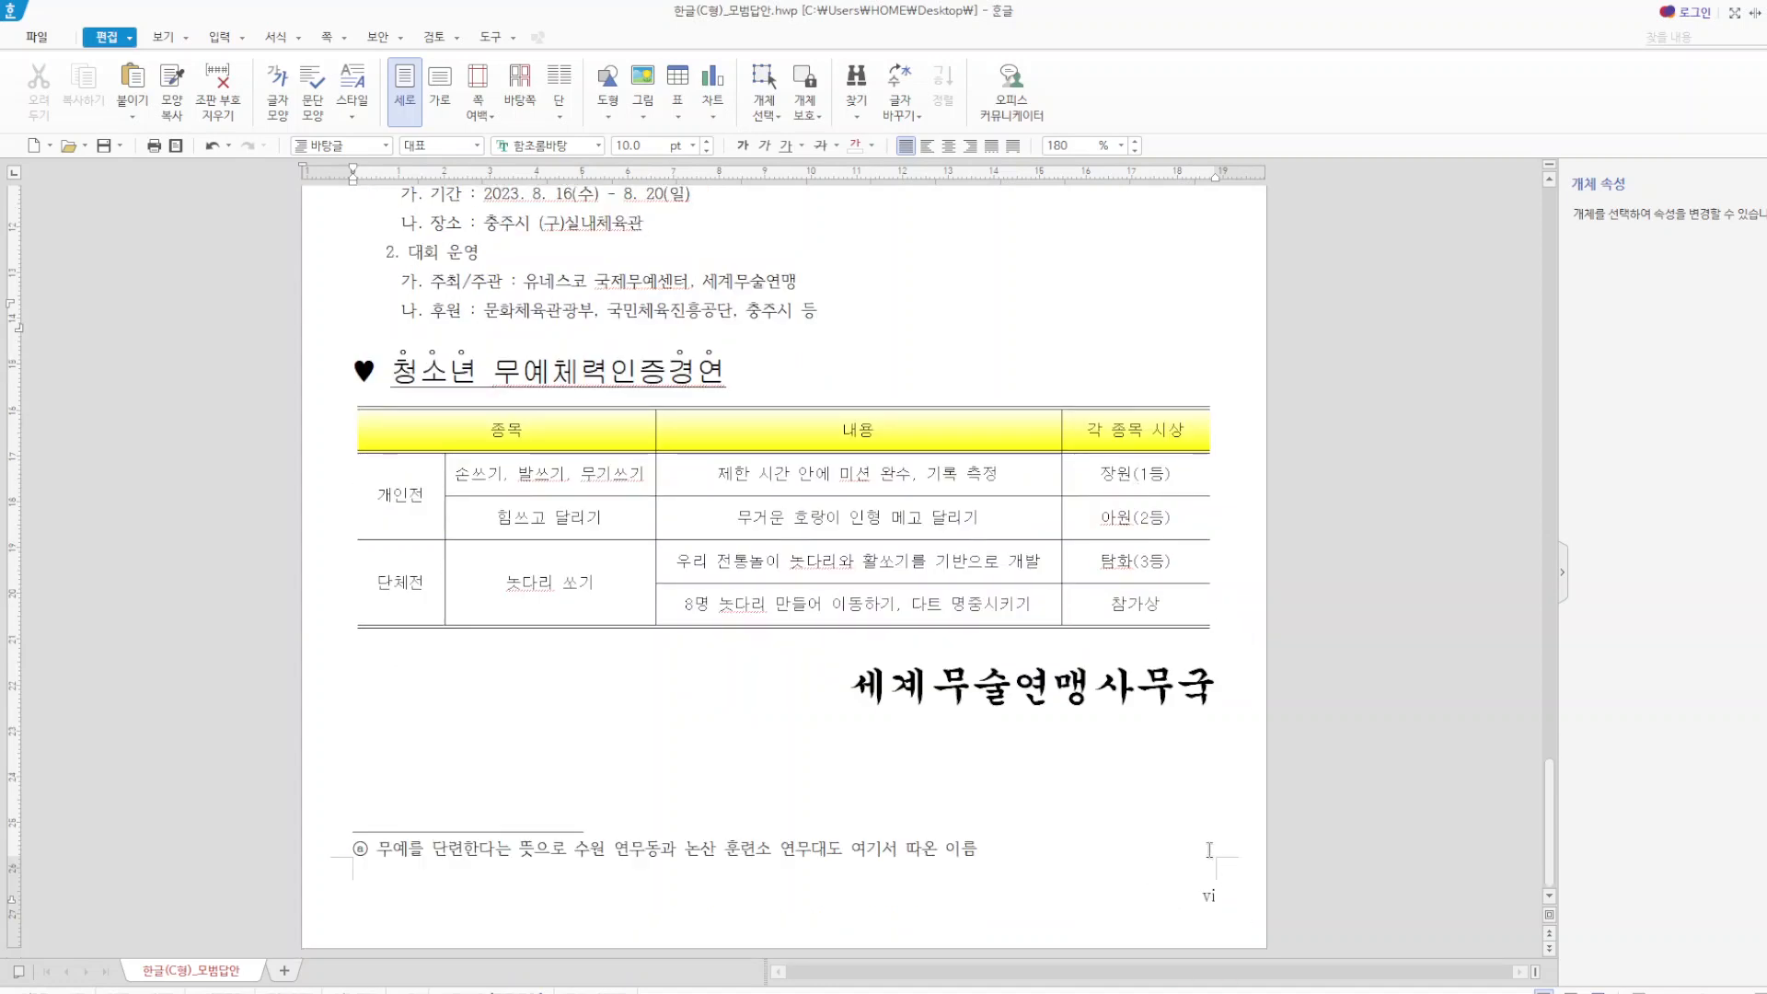
- Delete the footnote attached to "국제연무" in the first body sentence and confirm its removal
{"action": "scroll", "coordinate": [1089, 508], "scroll_direction": "up", "scroll_amount": 5}
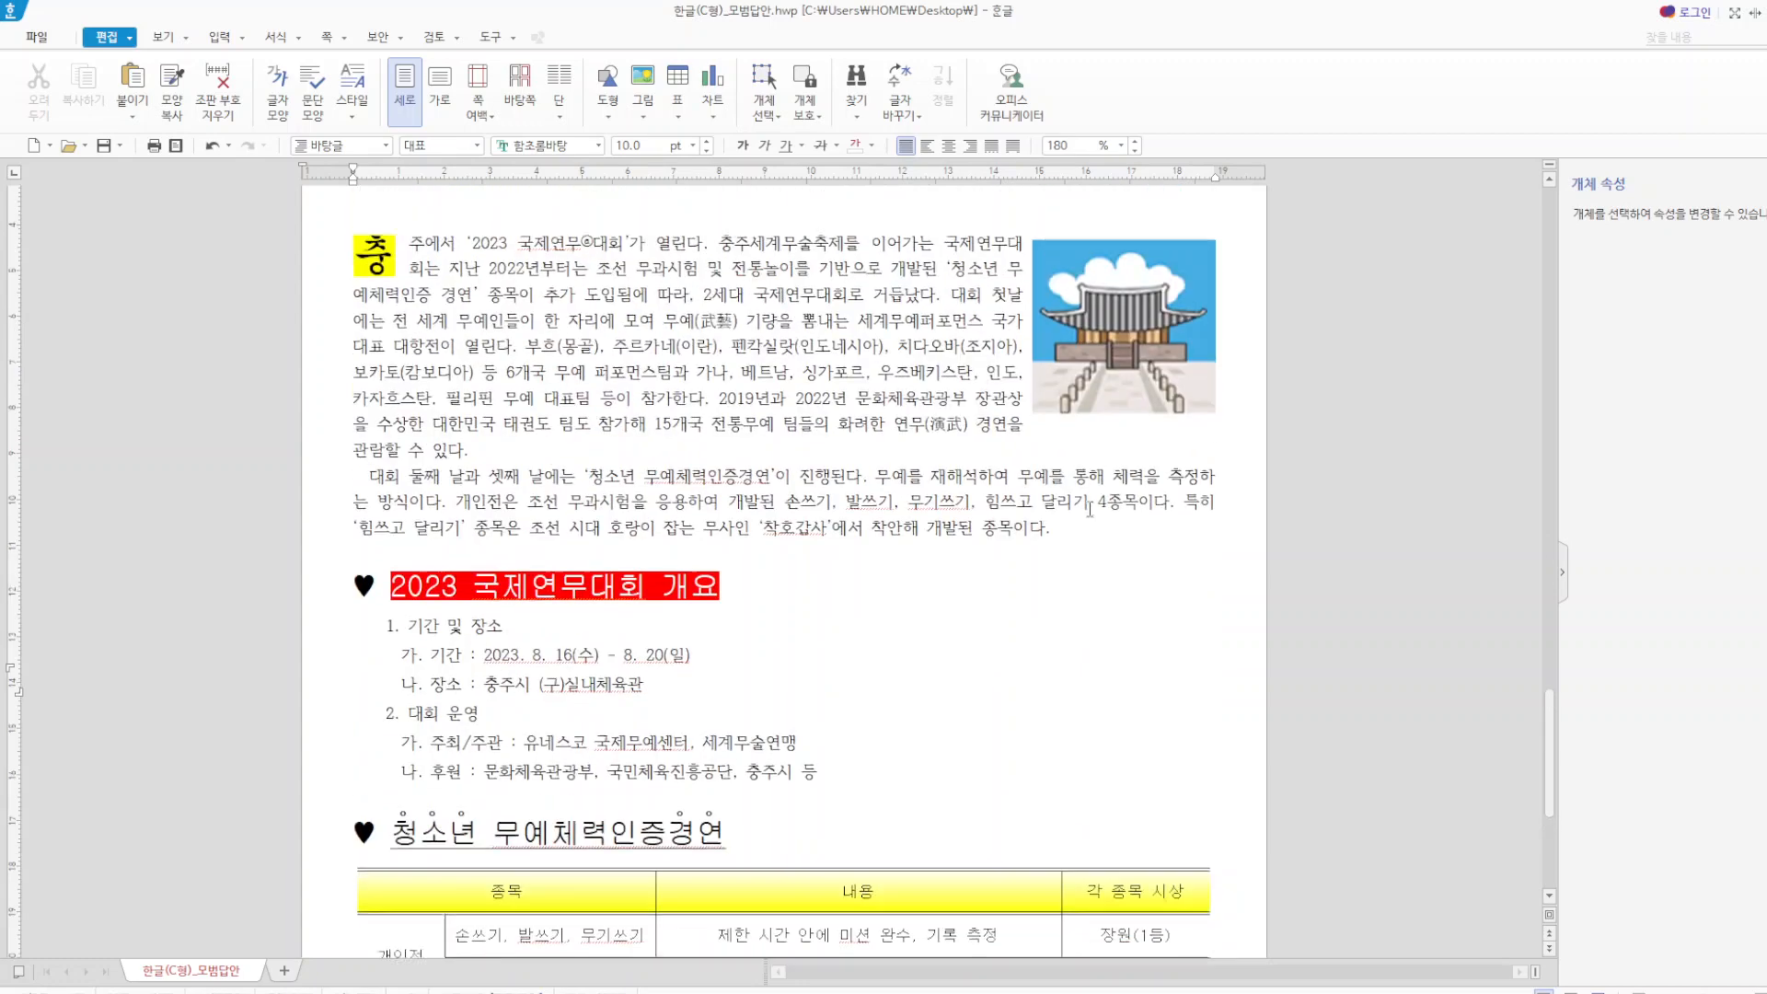
{"action": "scroll", "coordinate": [1090, 509], "scroll_direction": "up", "scroll_amount": 2}
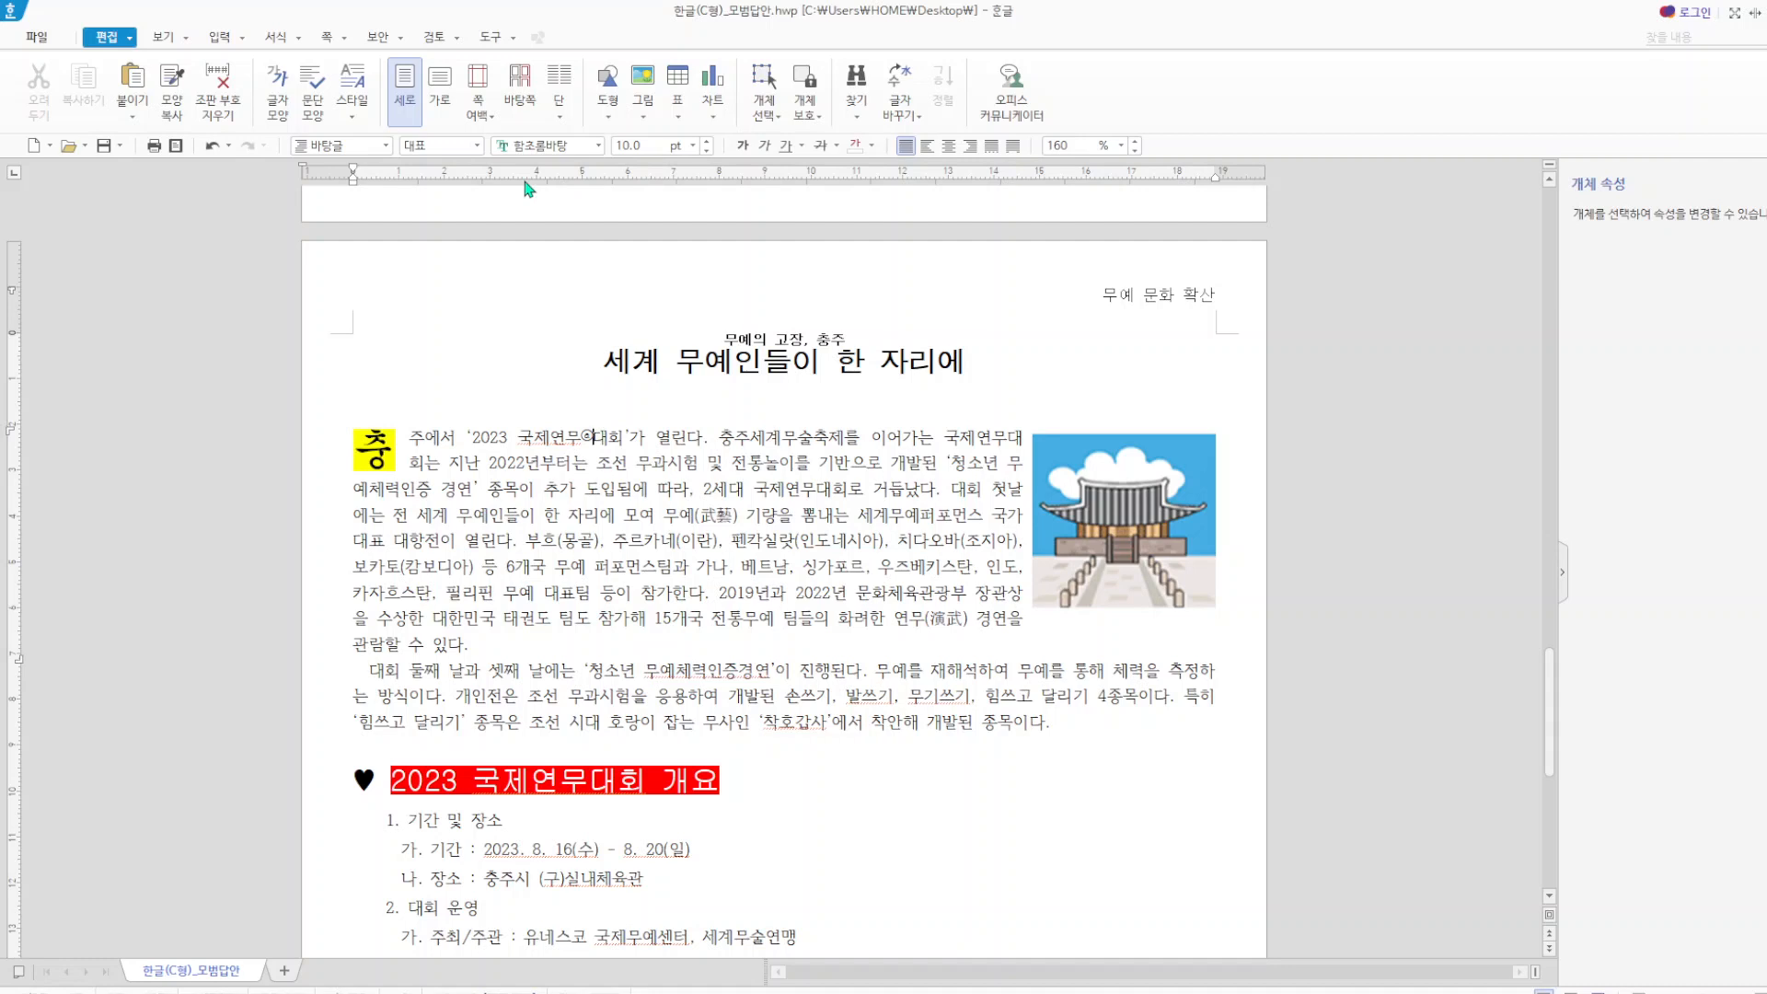
{"action": "key", "text": "BackSpace"}
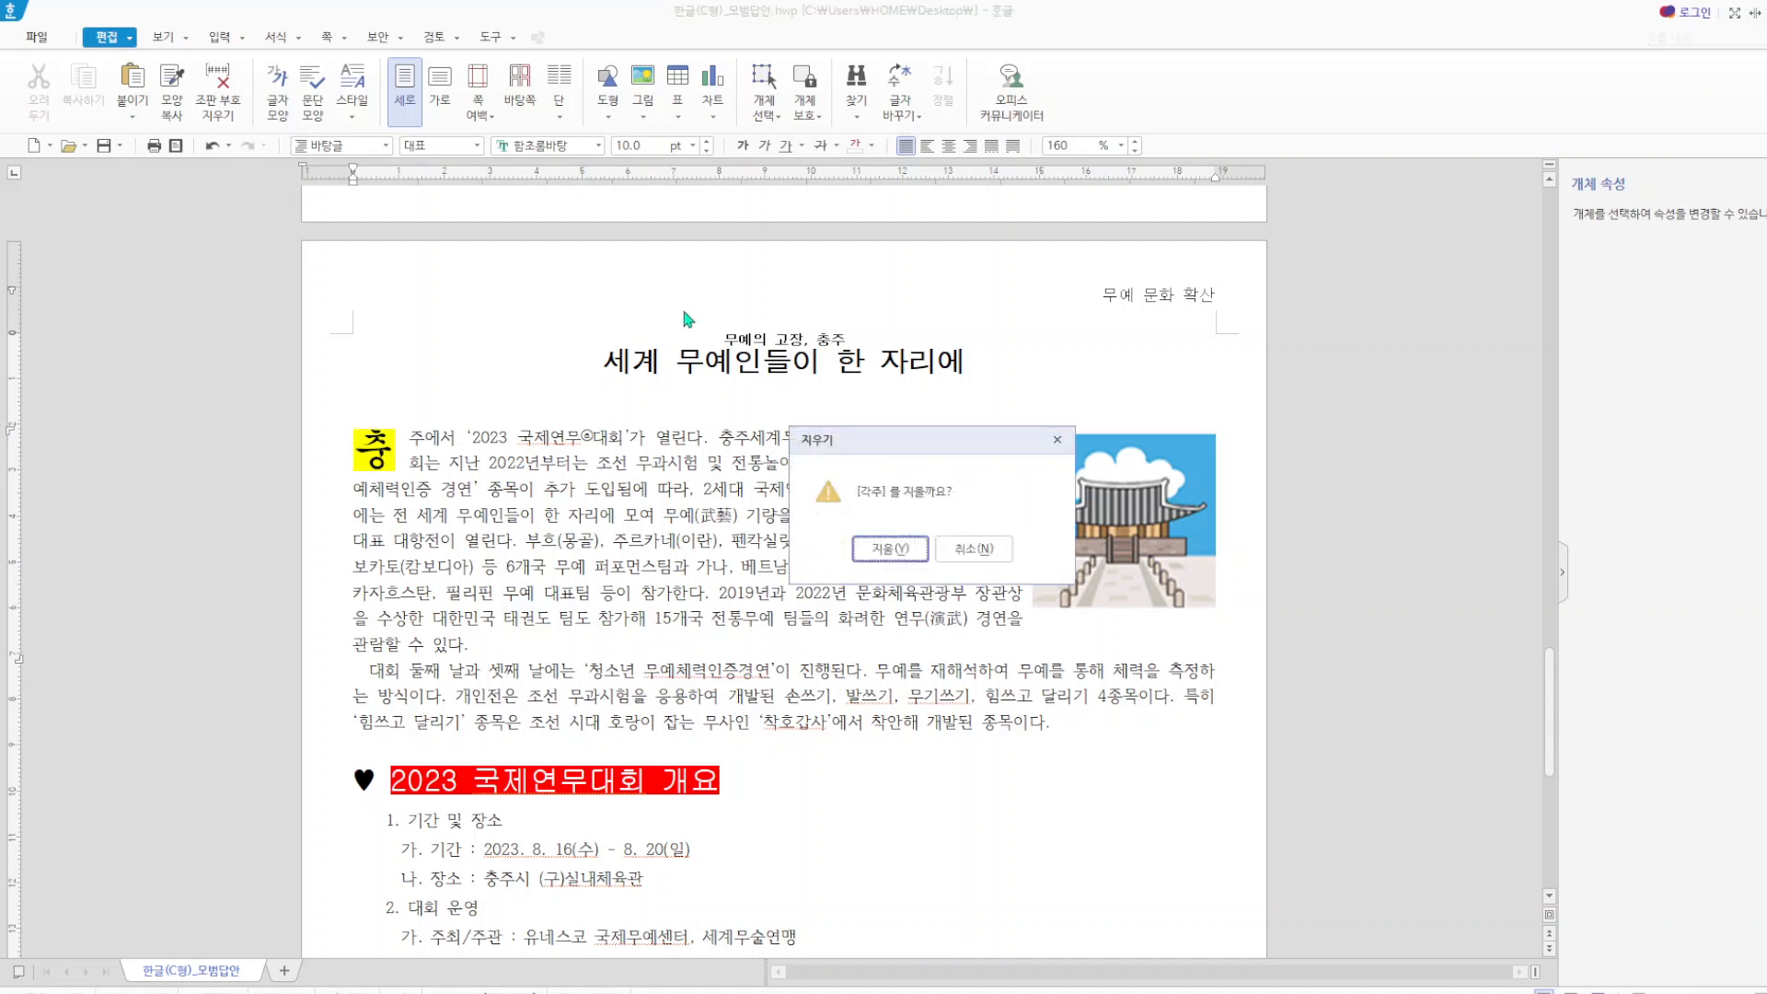
{"action": "left_click", "coordinate": [888, 546]}
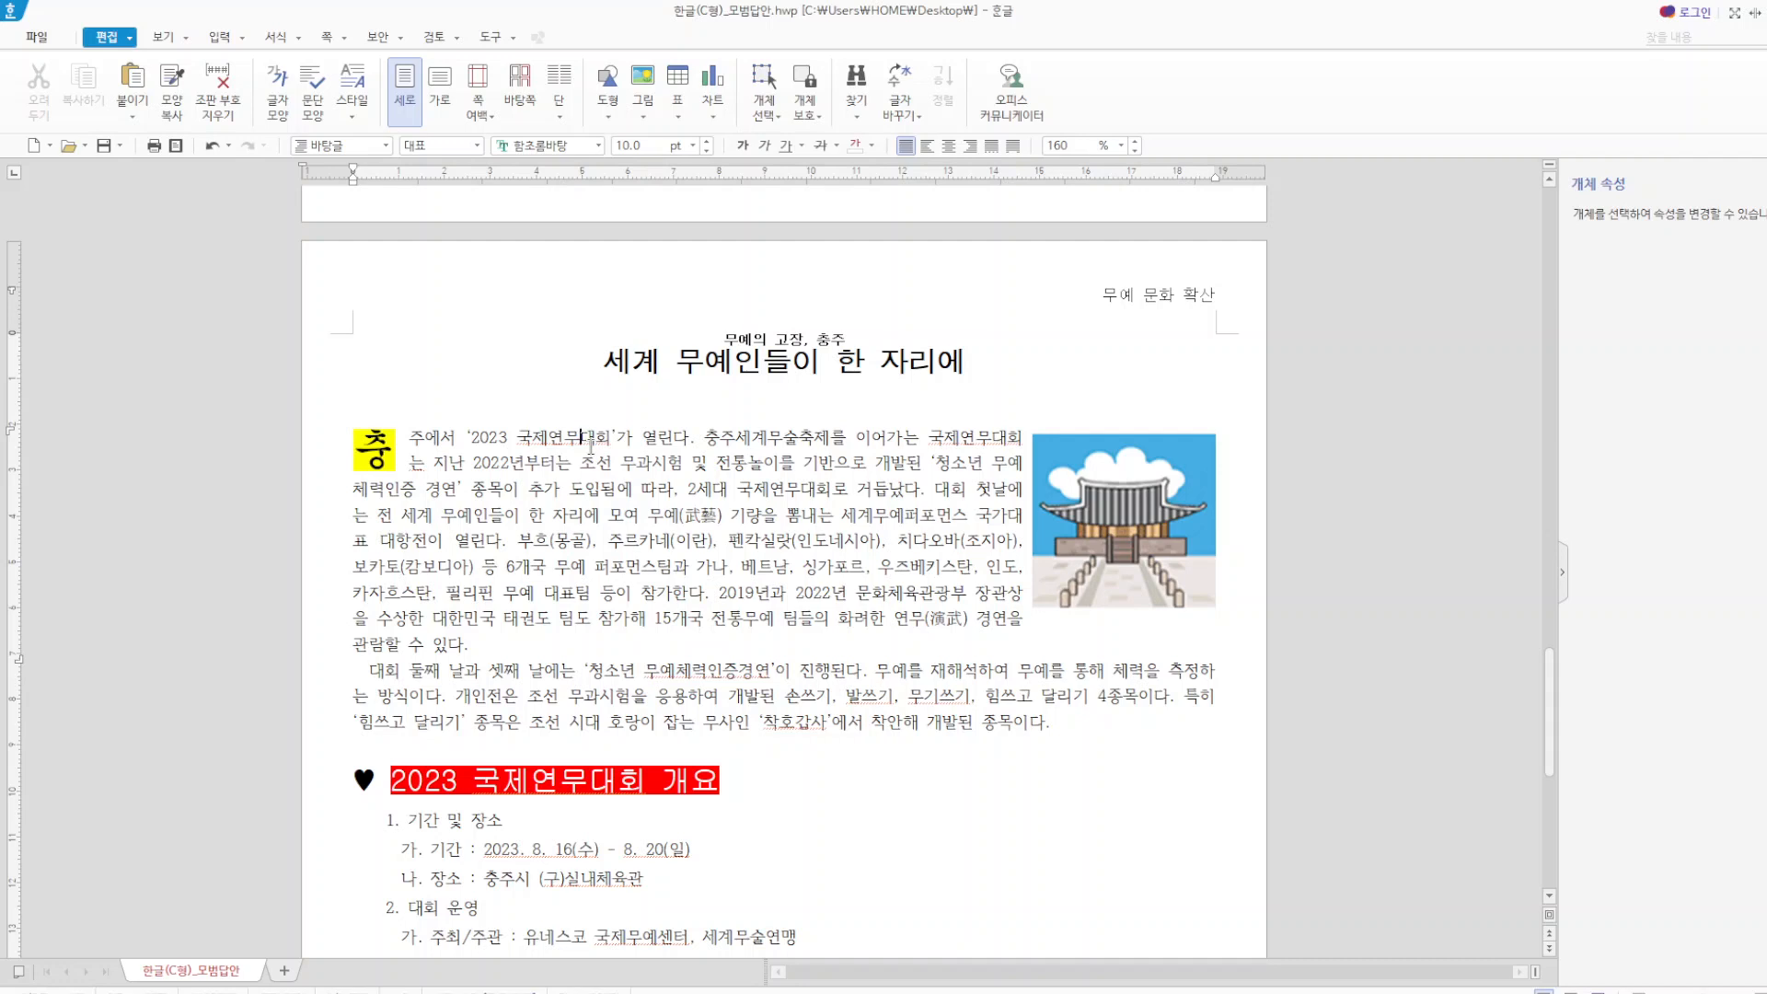
- Insert a new footnote after "국제연무" in "2023 국제연무대회" and check its ⓐ, ⓑ, ⓒ number format
{"action": "left_click", "coordinate": [241, 37]}
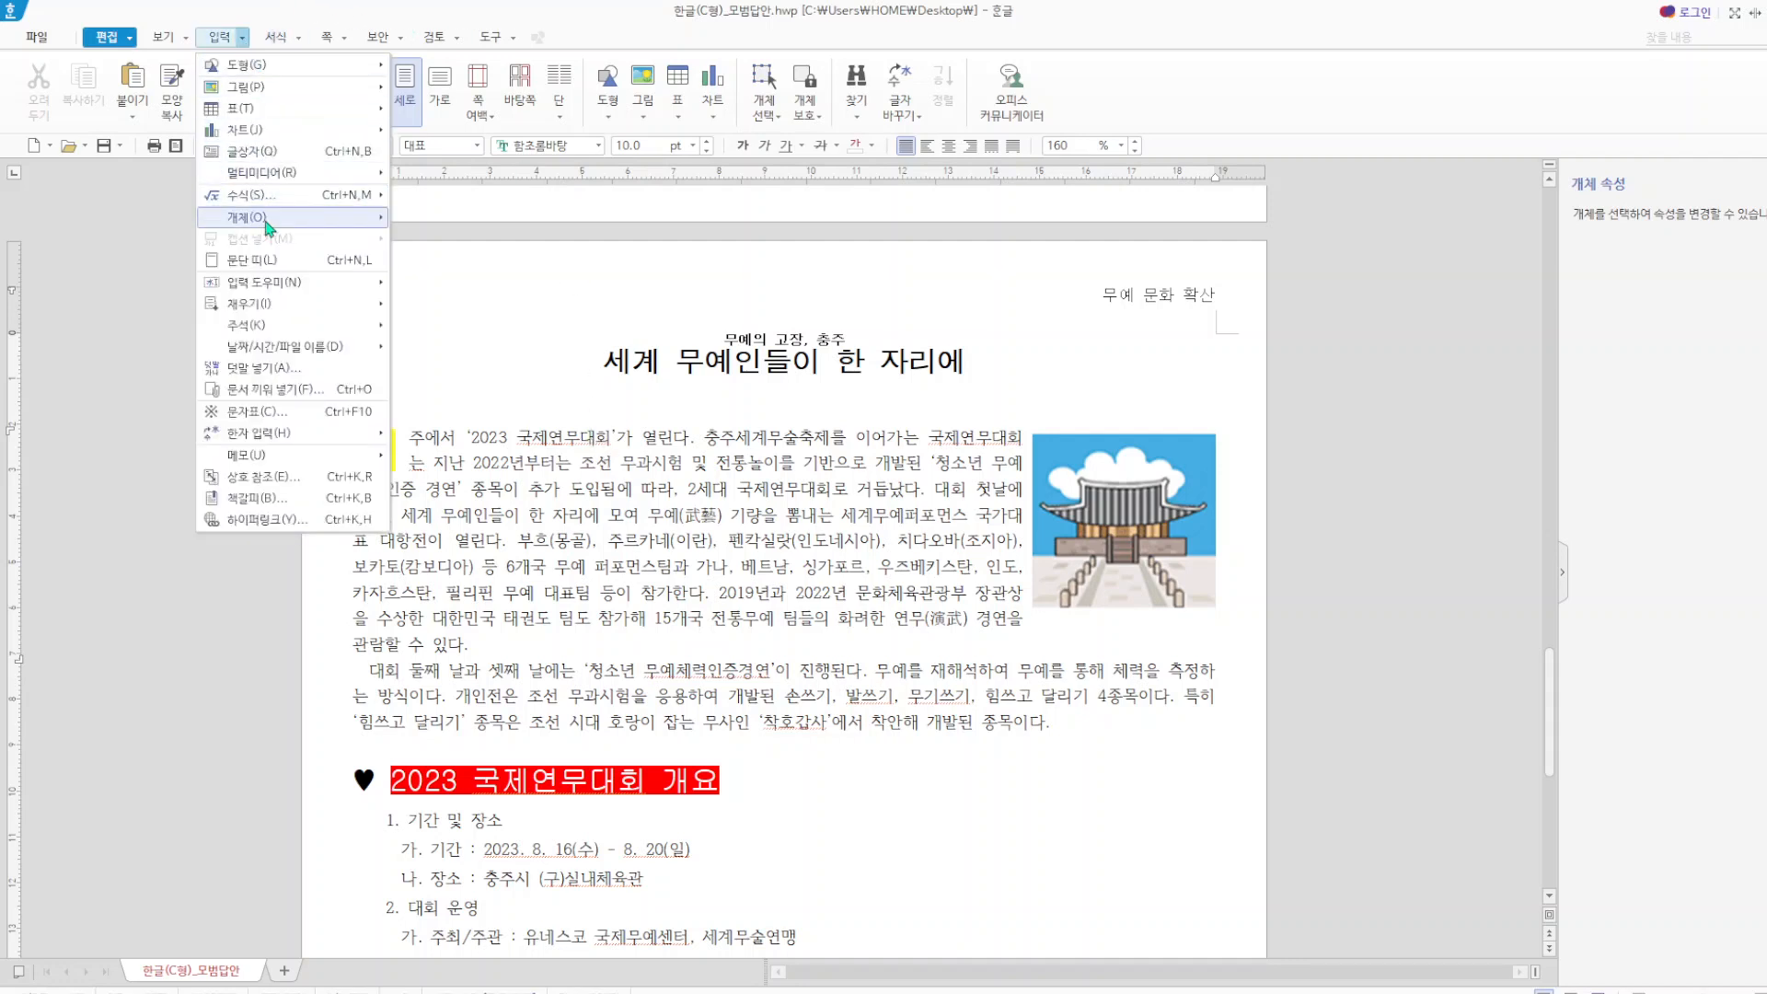
{"action": "mouse_move", "coordinate": [265, 327]}
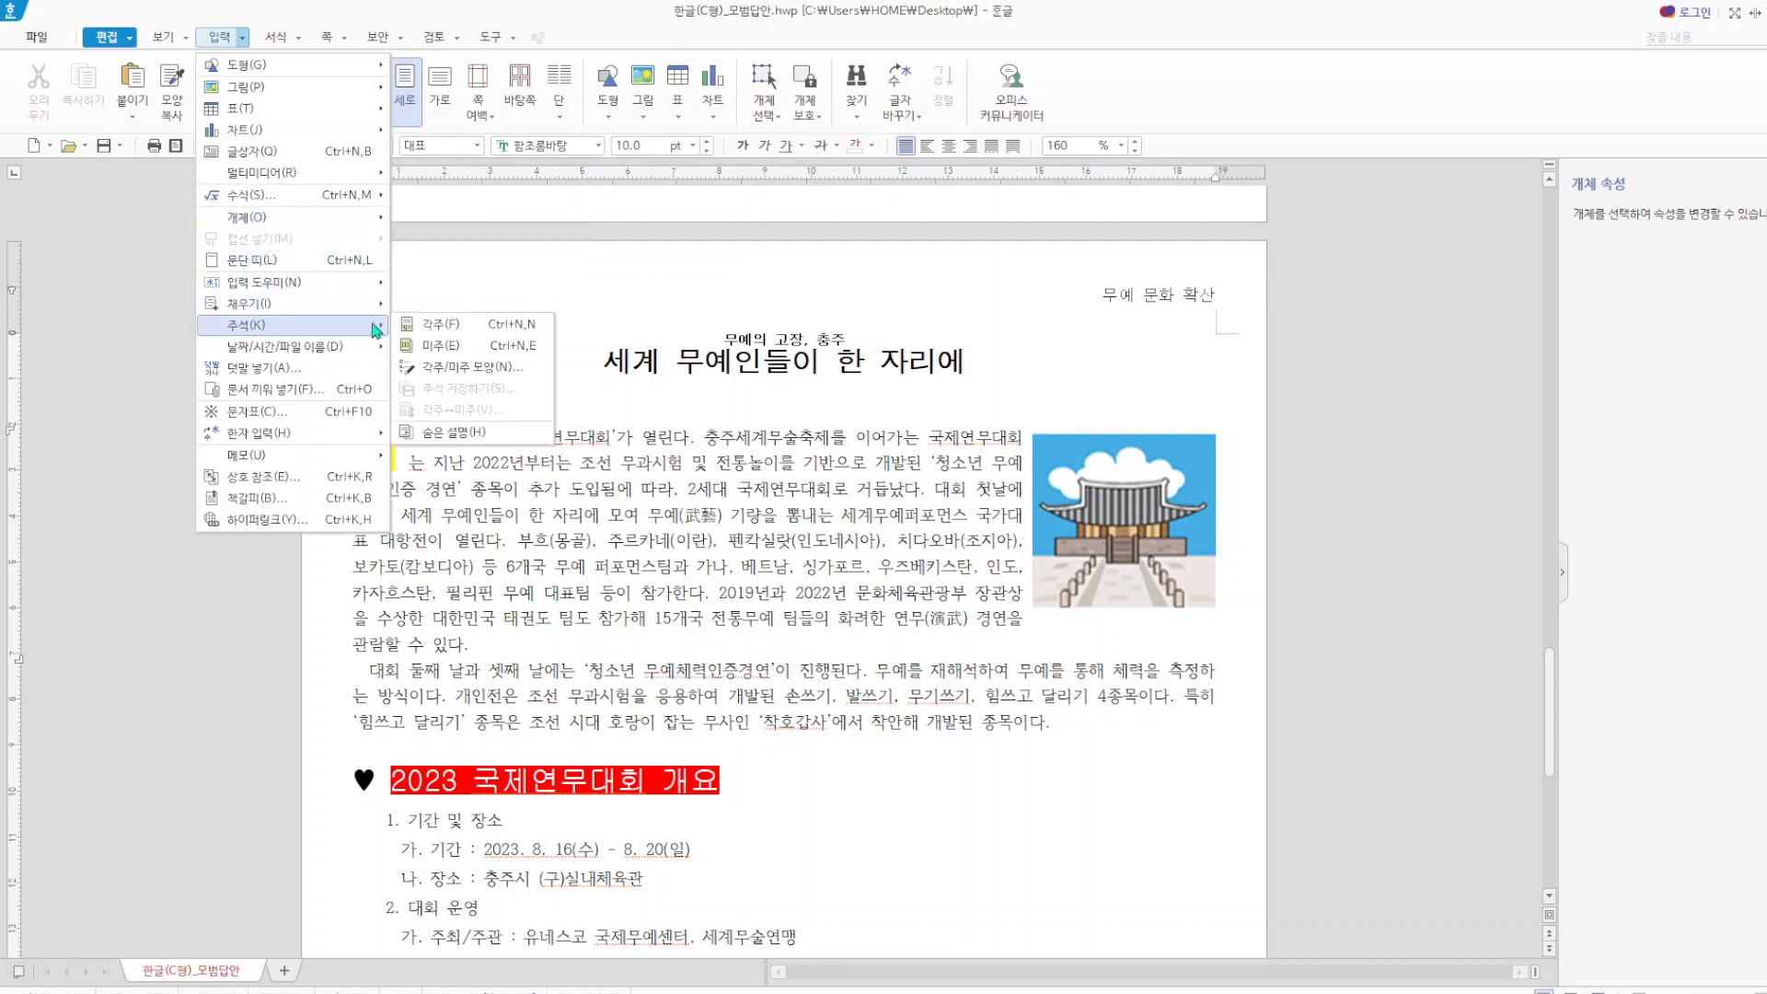
{"action": "left_click", "coordinate": [433, 326]}
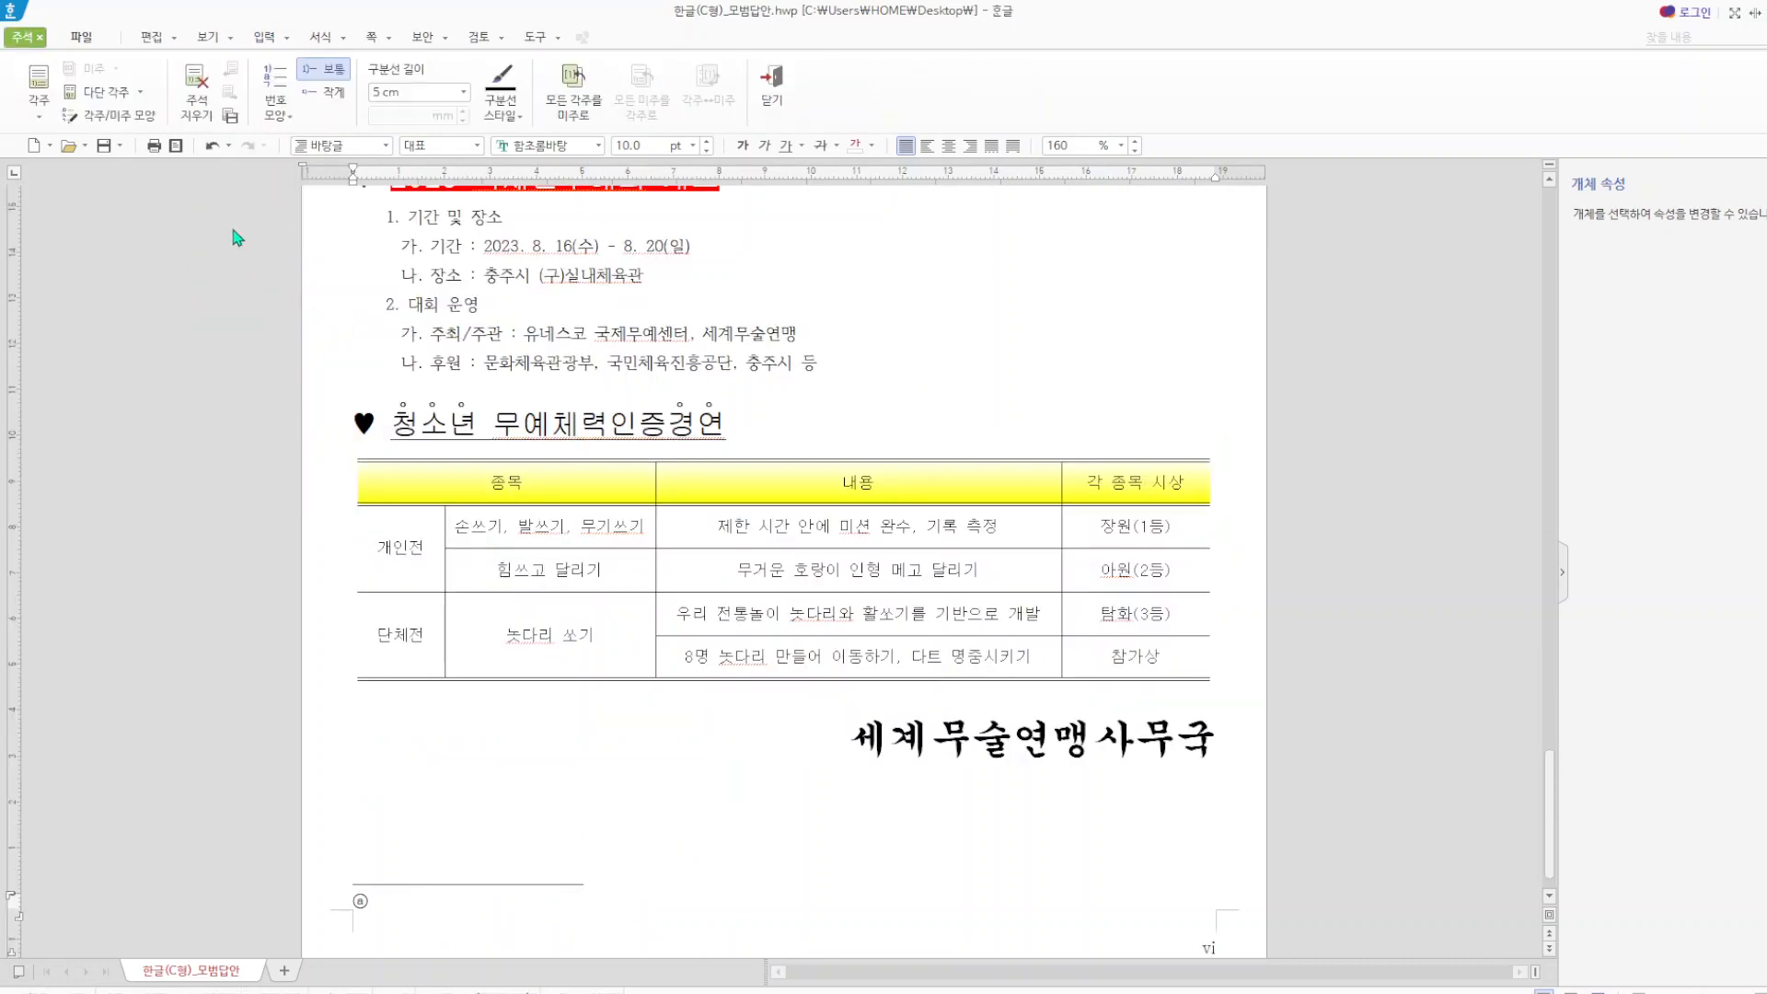
{"action": "left_click", "coordinate": [288, 117]}
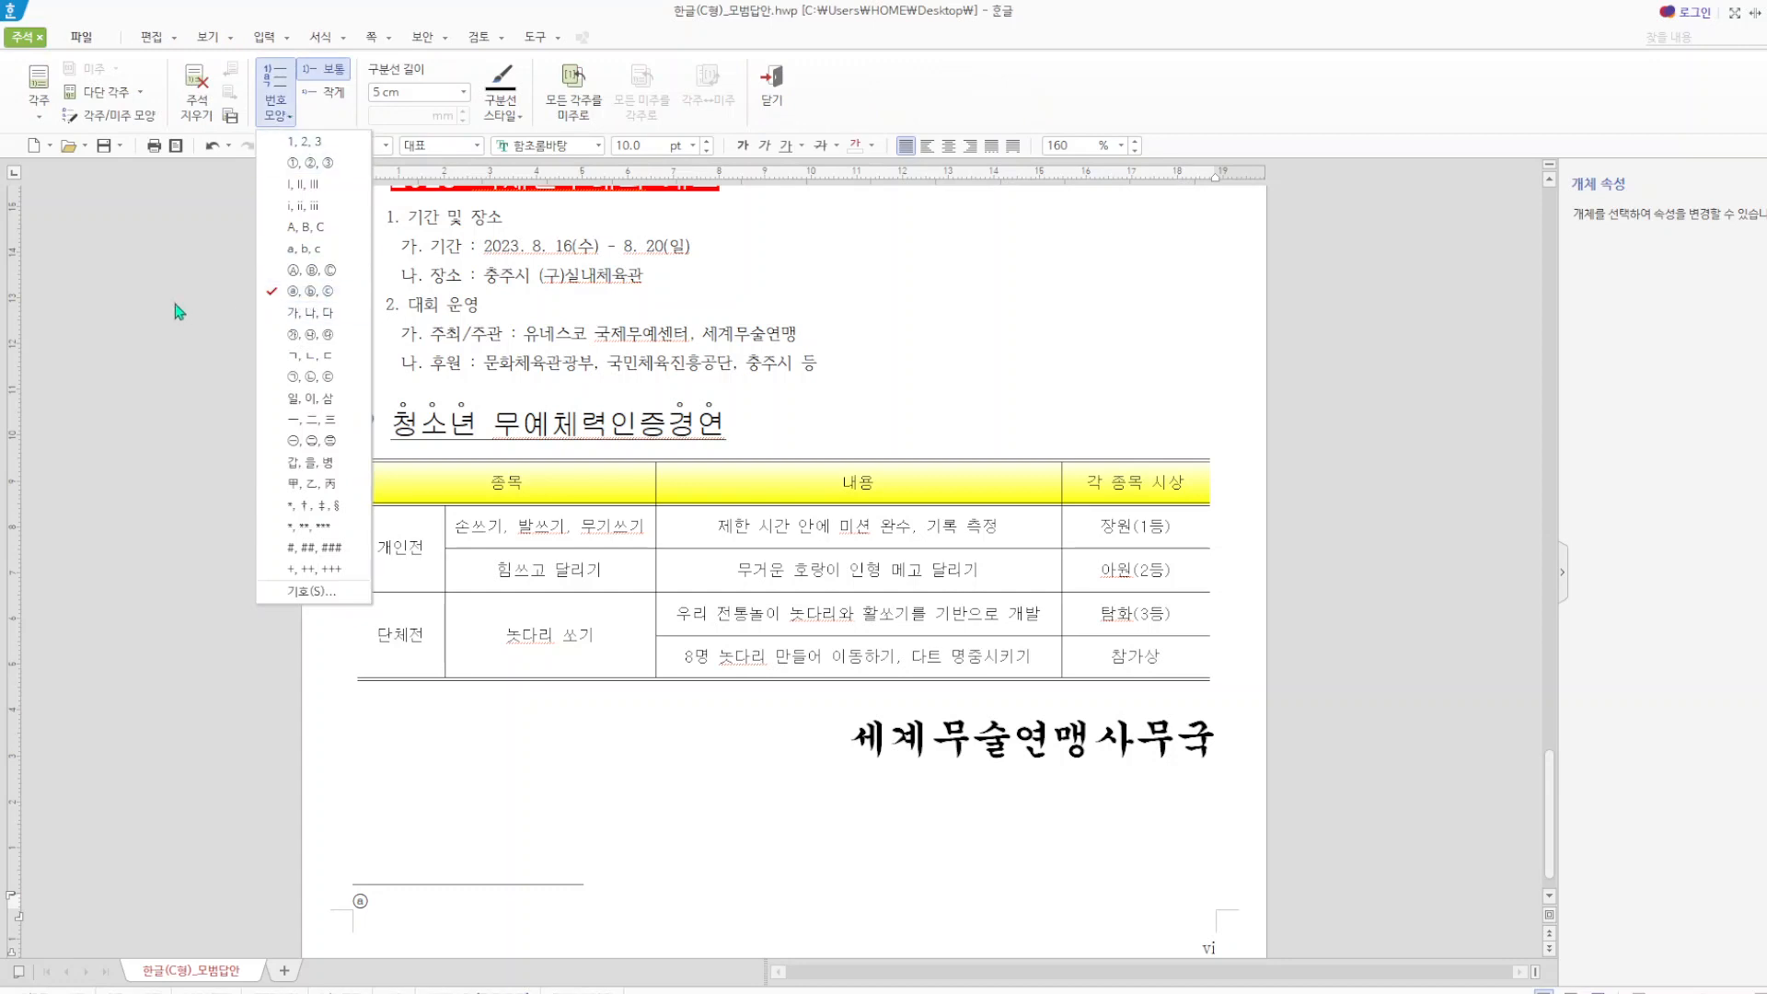
{"action": "left_click", "coordinate": [394, 903]}
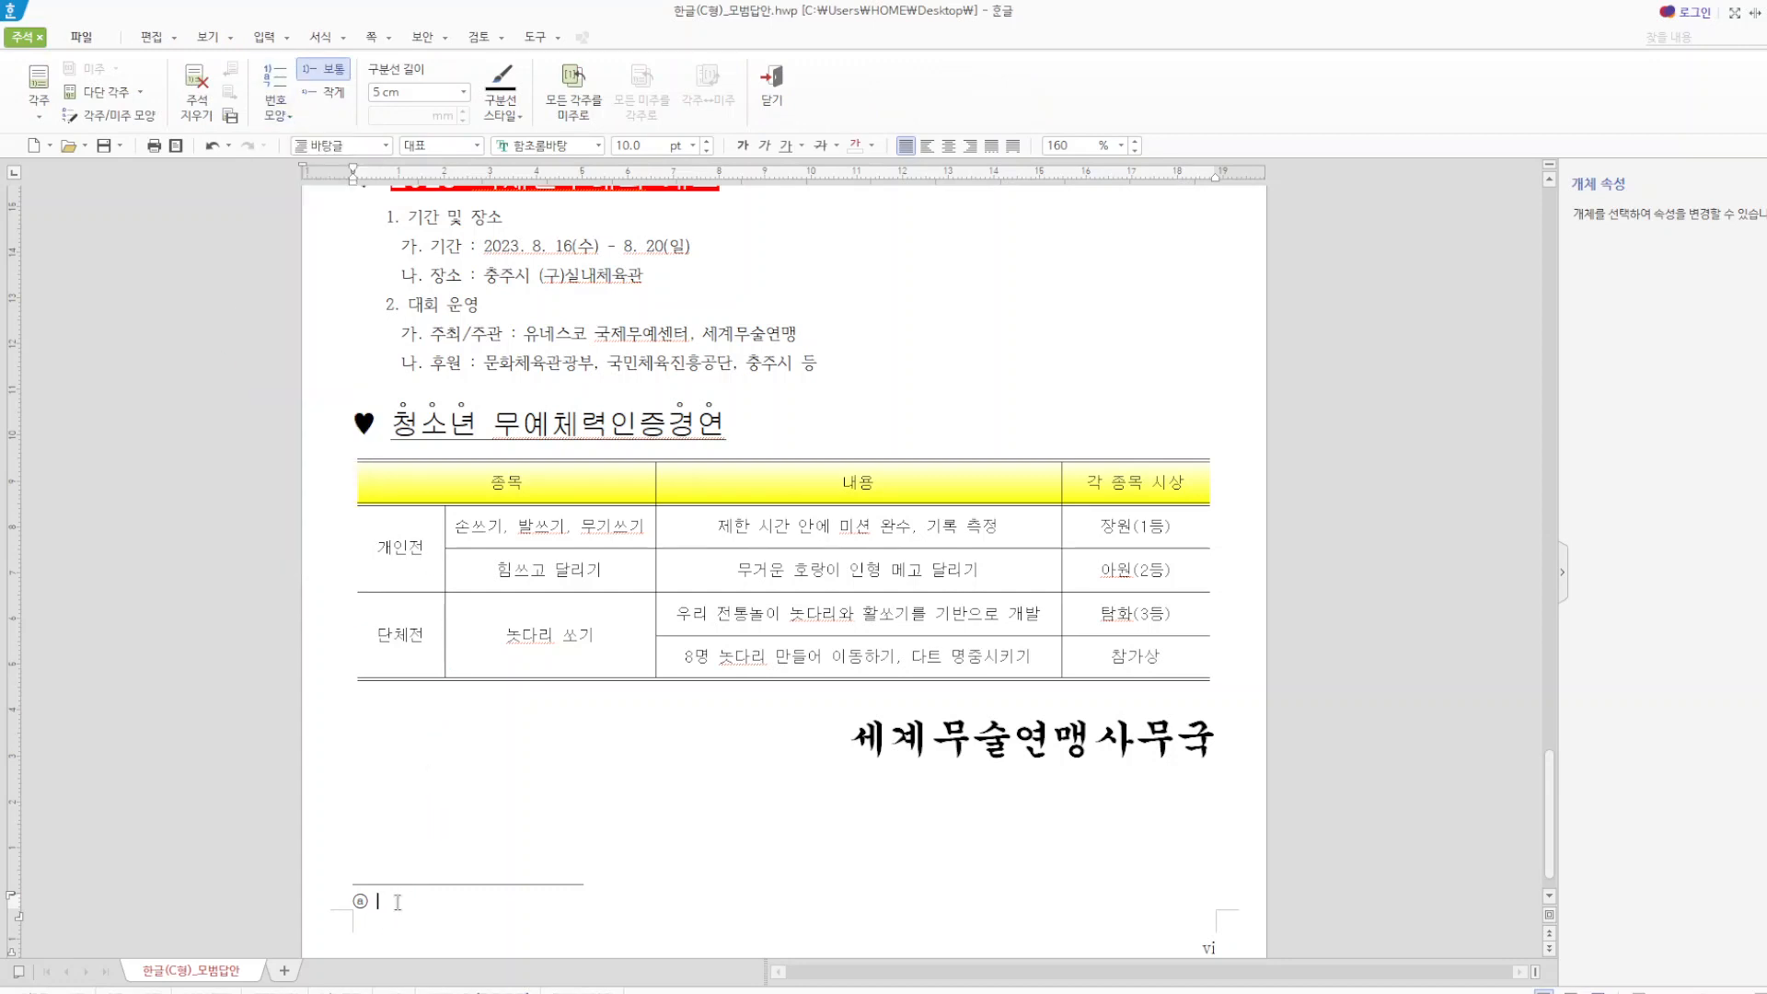
- Enter the footnote text "무예를 단련한다는 뜻으로 수원 연무동과 논산 훈련소 연무대도 여기서 따온 이름" and return to the body text
{"action": "type", "text": "무예"}
{"action": "type", "text": "를 단려"}
{"action": "type", "text": "한다는 ㄷ"}
{"action": "type", "text": "뜻으로 수"}
{"action": "type", "text": "오"}
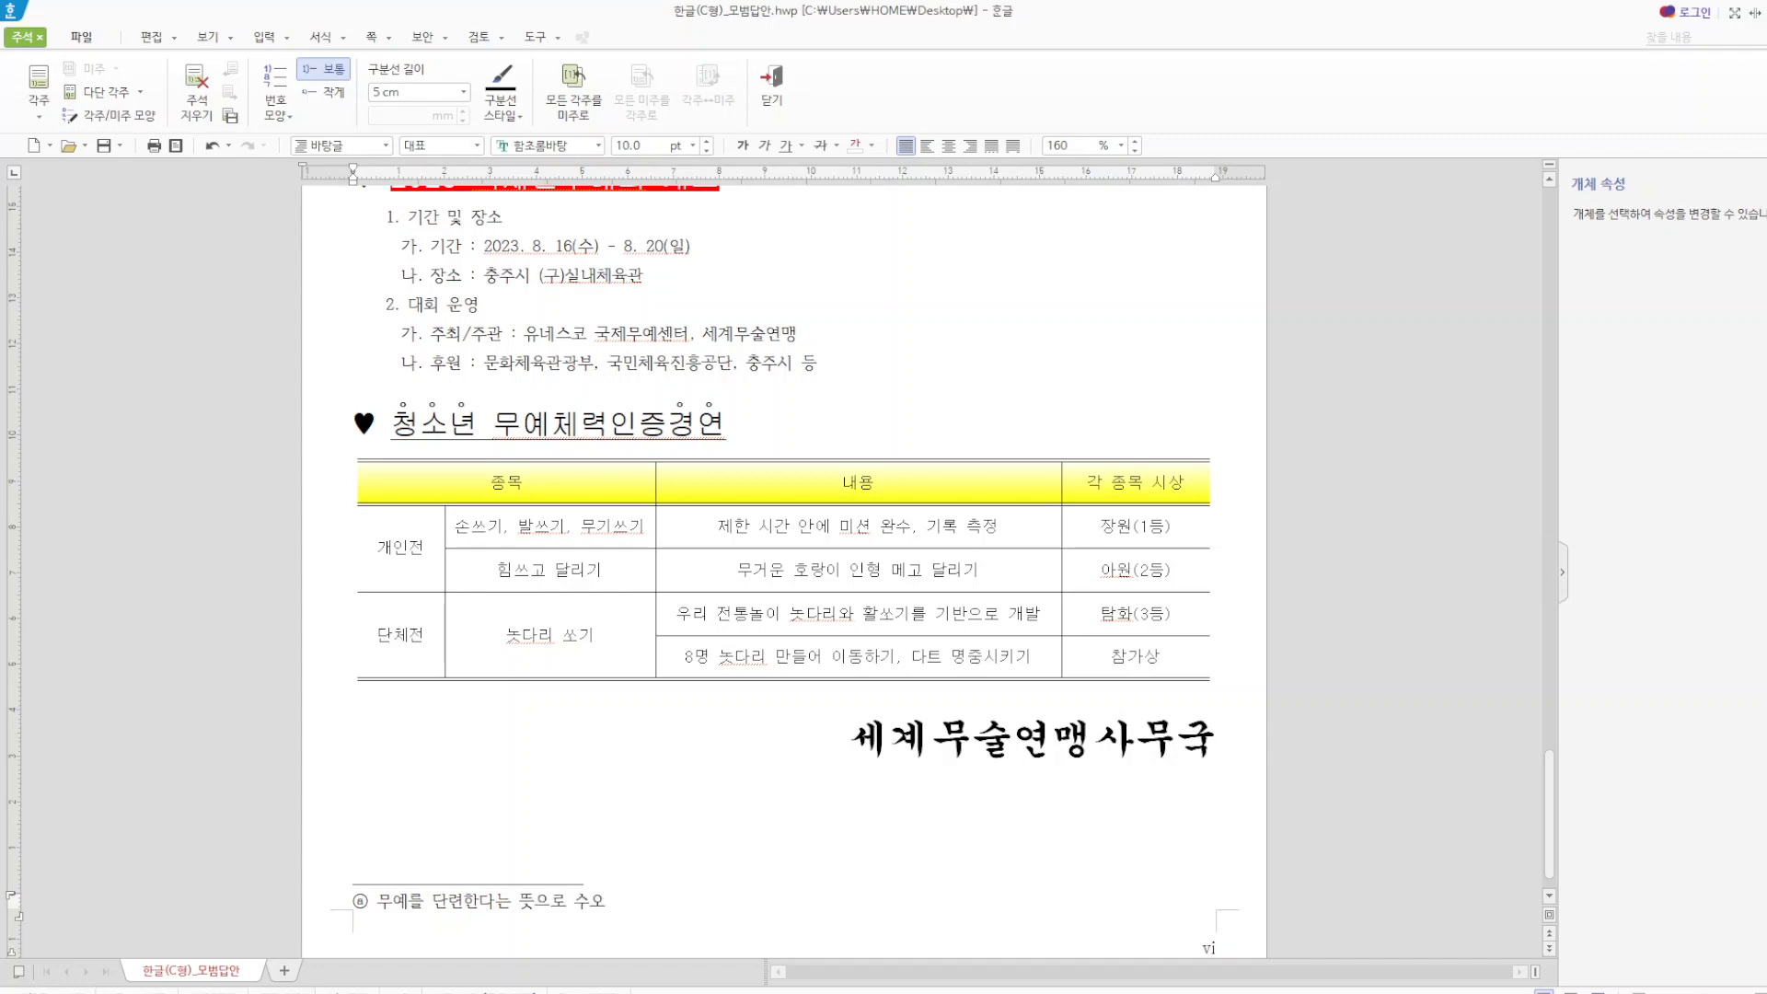
{"action": "key", "text": "BackSpace"}
{"action": "type", "text": "원 여"}
{"action": "type", "text": "무동과 "}
{"action": "type", "text": "논산 훈련"}
{"action": "type", "text": "소 연무대"}
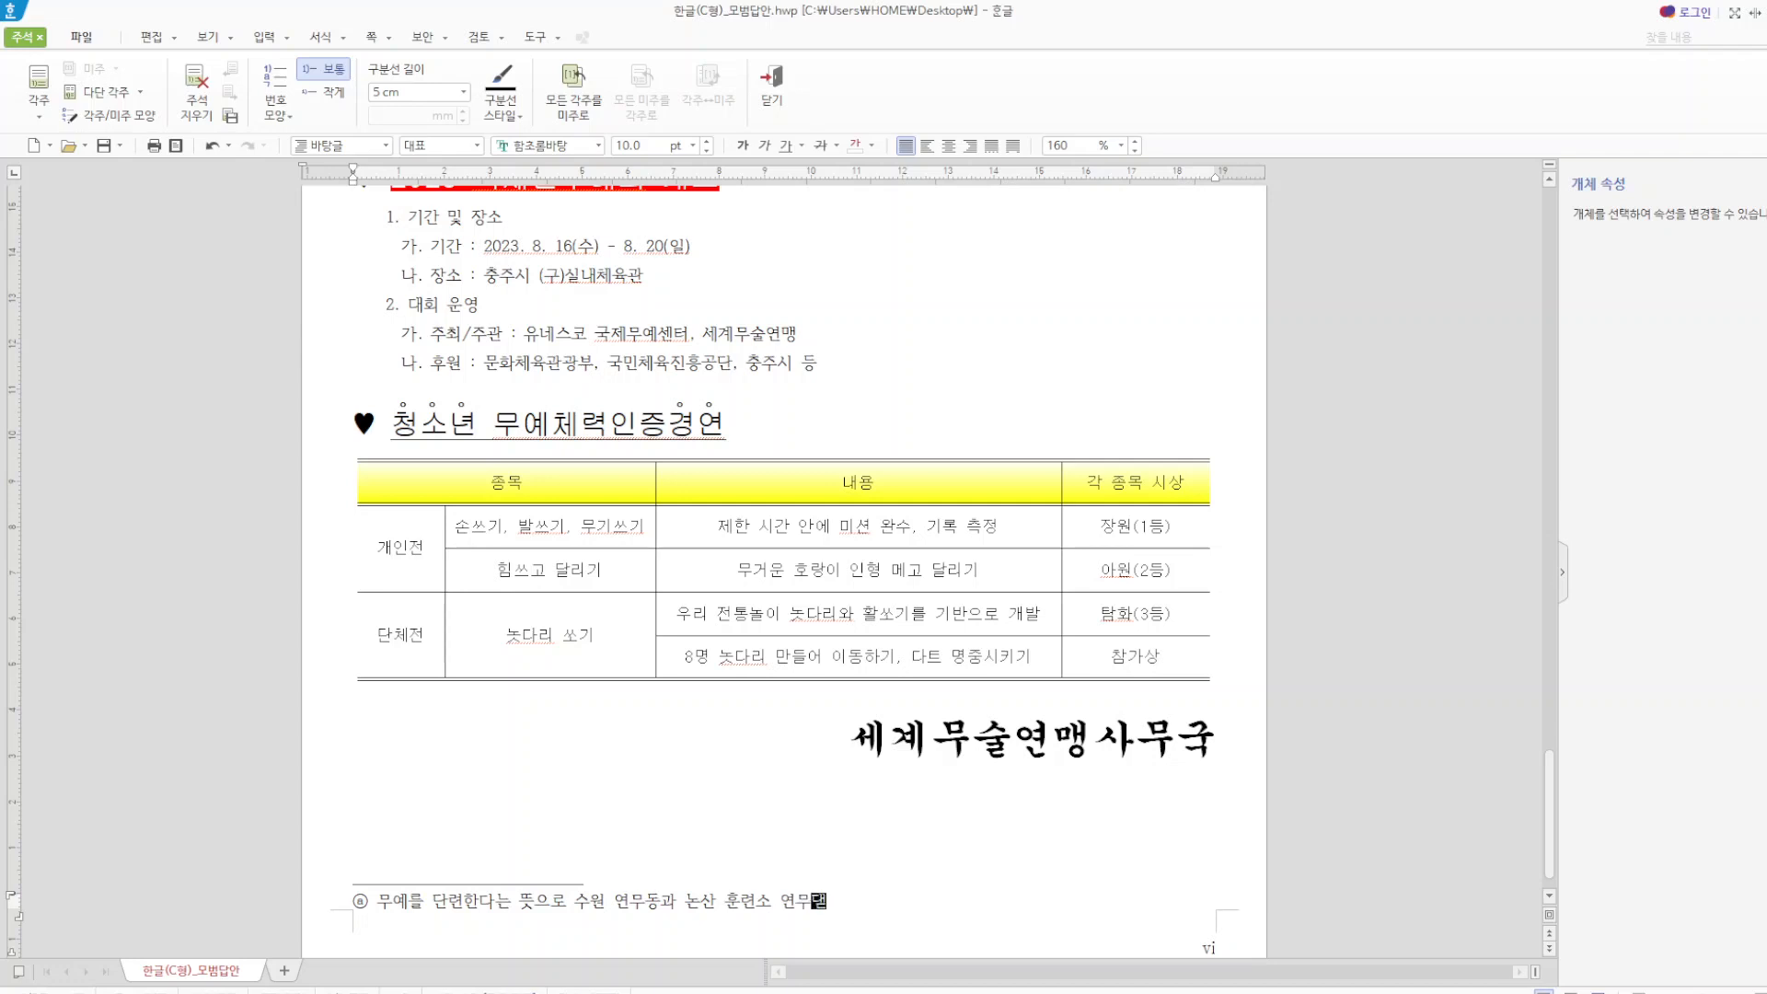
{"action": "type", "text": "도 여기서 따온 이르"}
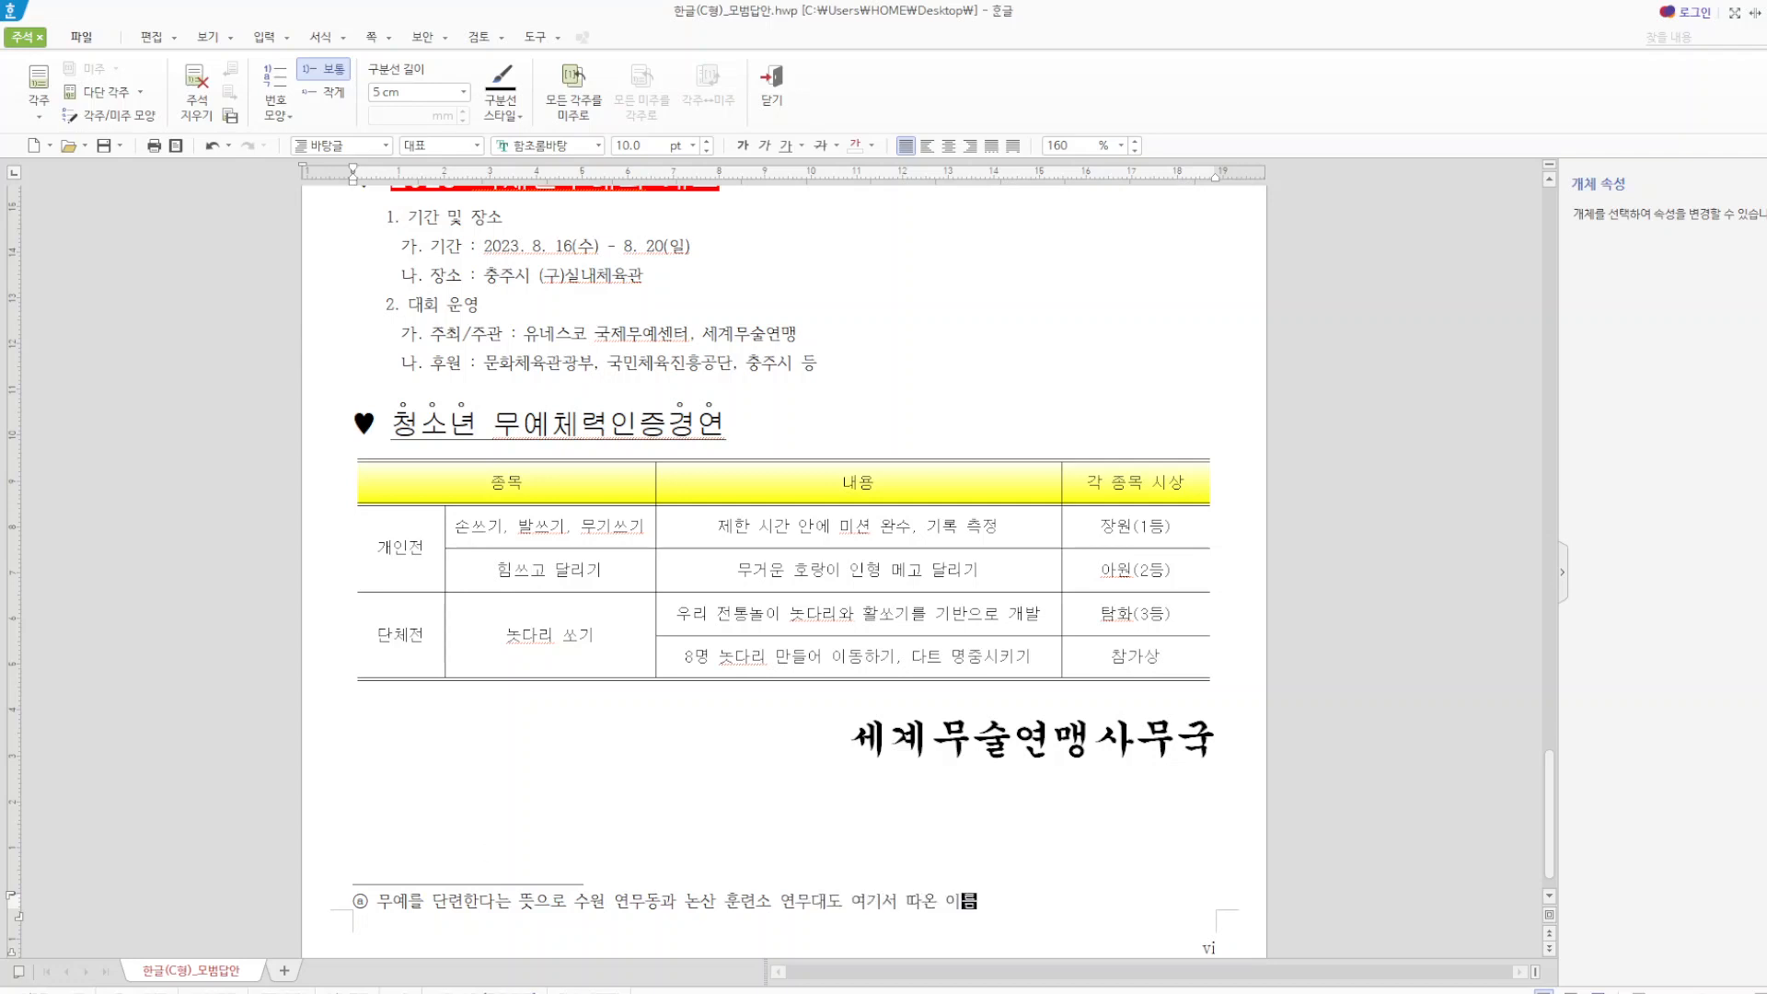
{"action": "left_click", "coordinate": [771, 87]}
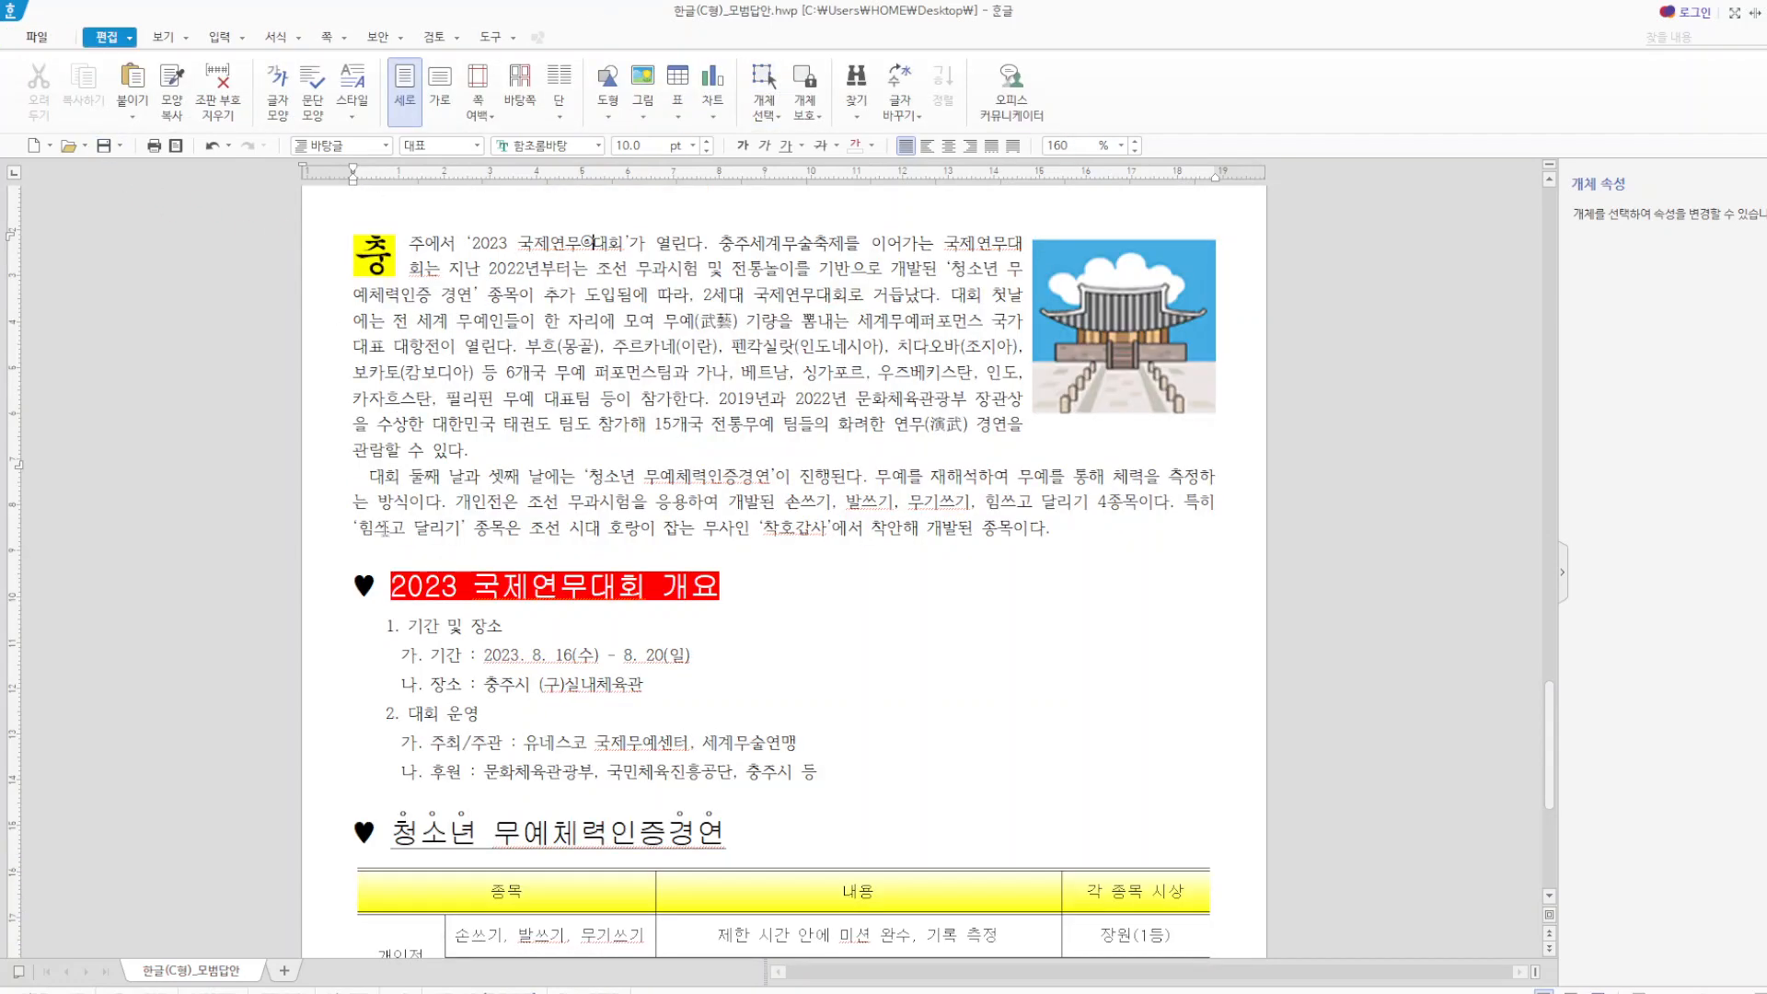
- Remove the paragraph numbering from the lines "기간 및 장소" through "후원" under the "2023 국제연무대회 개요" heading
{"action": "left_click_drag", "start_coordinate": [378, 625], "coordinate": [821, 777]}
{"action": "right_click", "coordinate": [446, 666]}
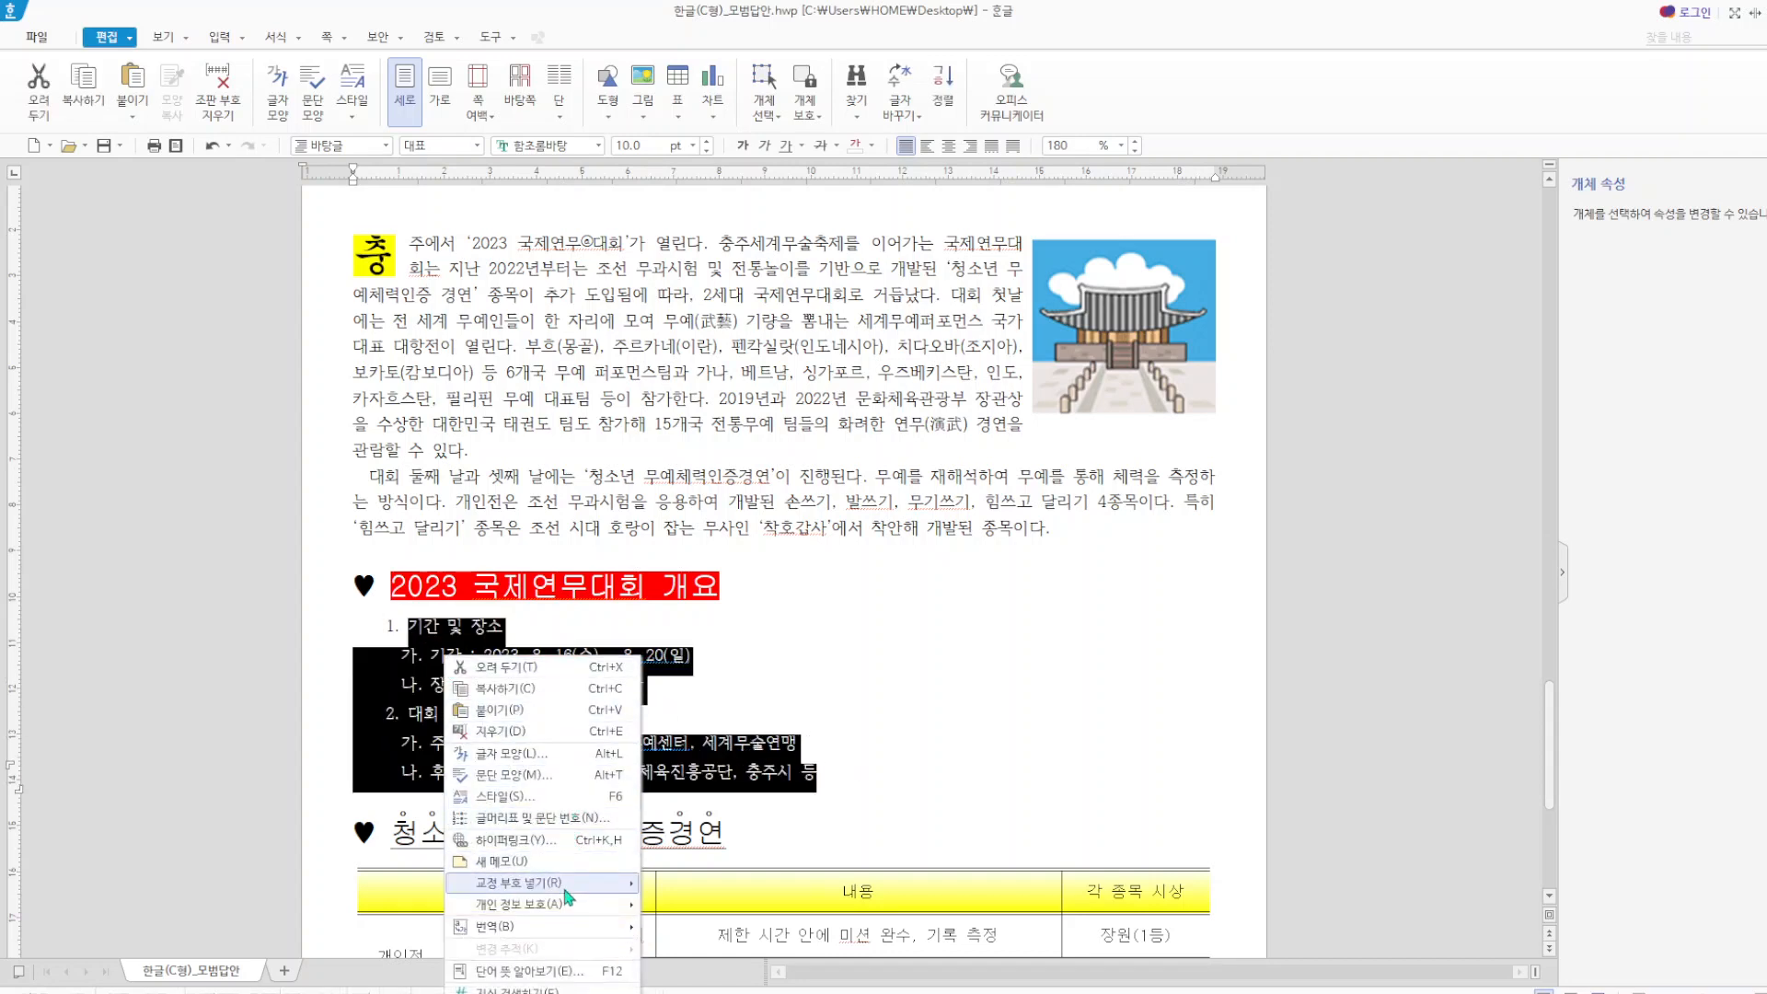
{"action": "left_click", "coordinate": [617, 819]}
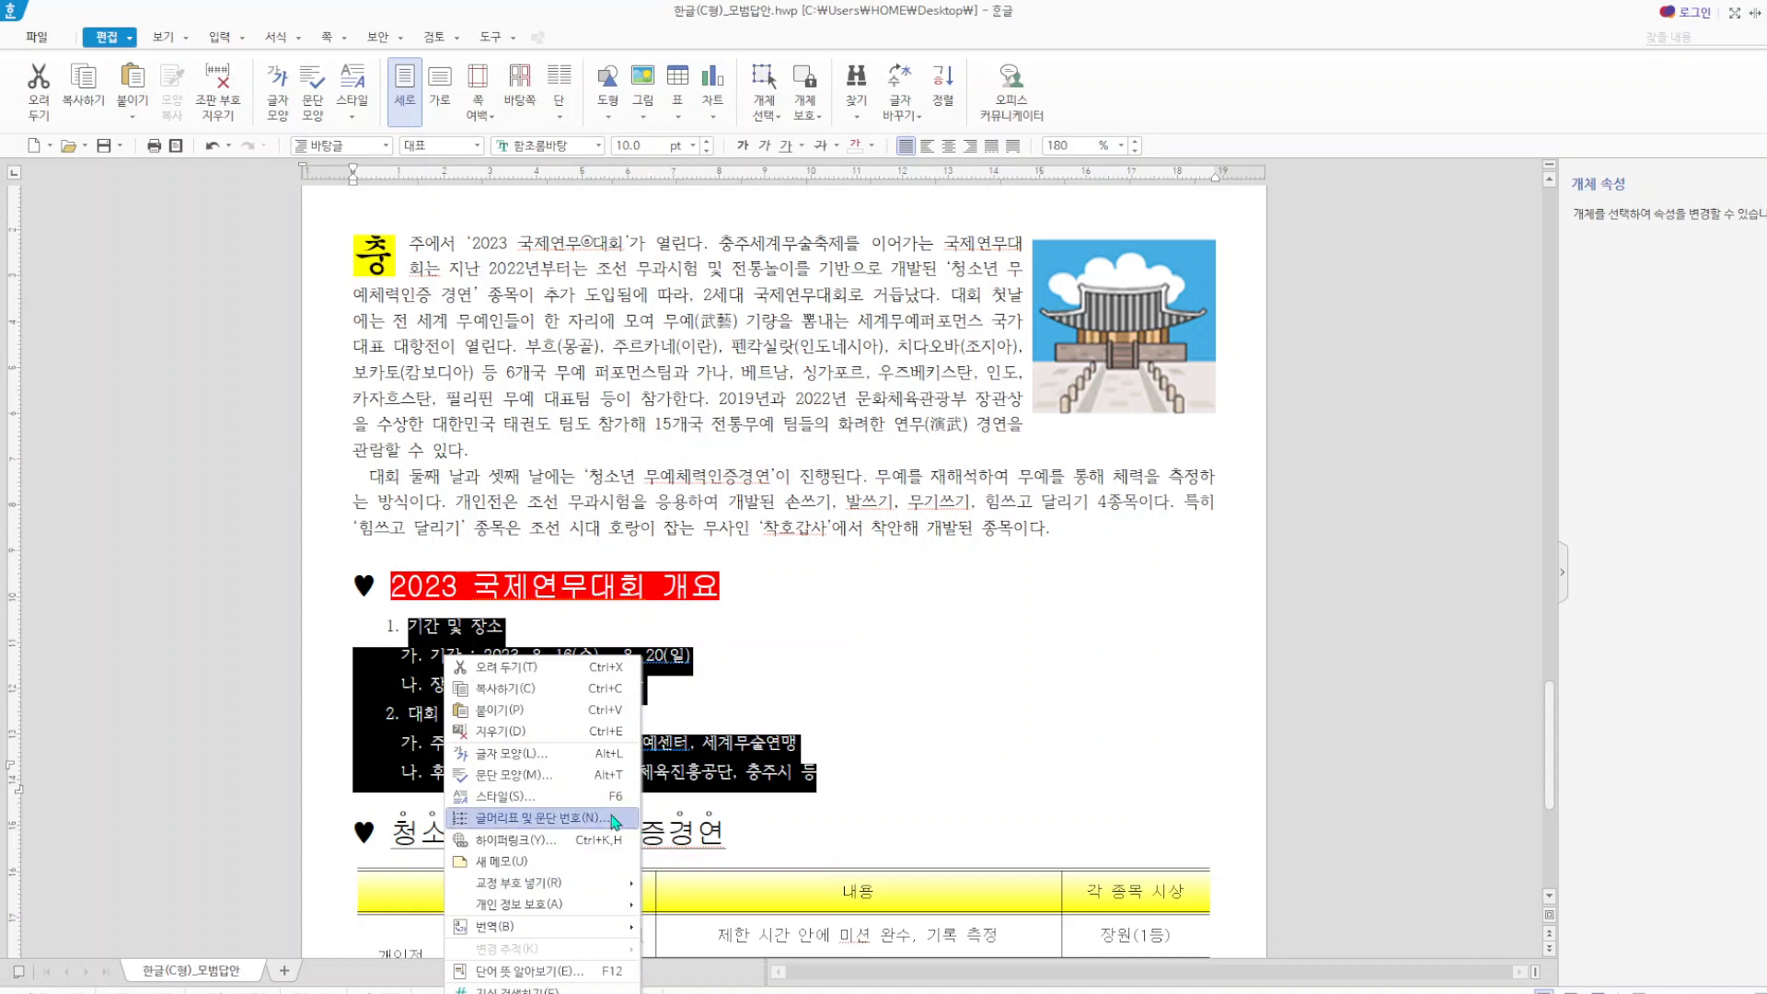
{"action": "left_click", "coordinate": [771, 405]}
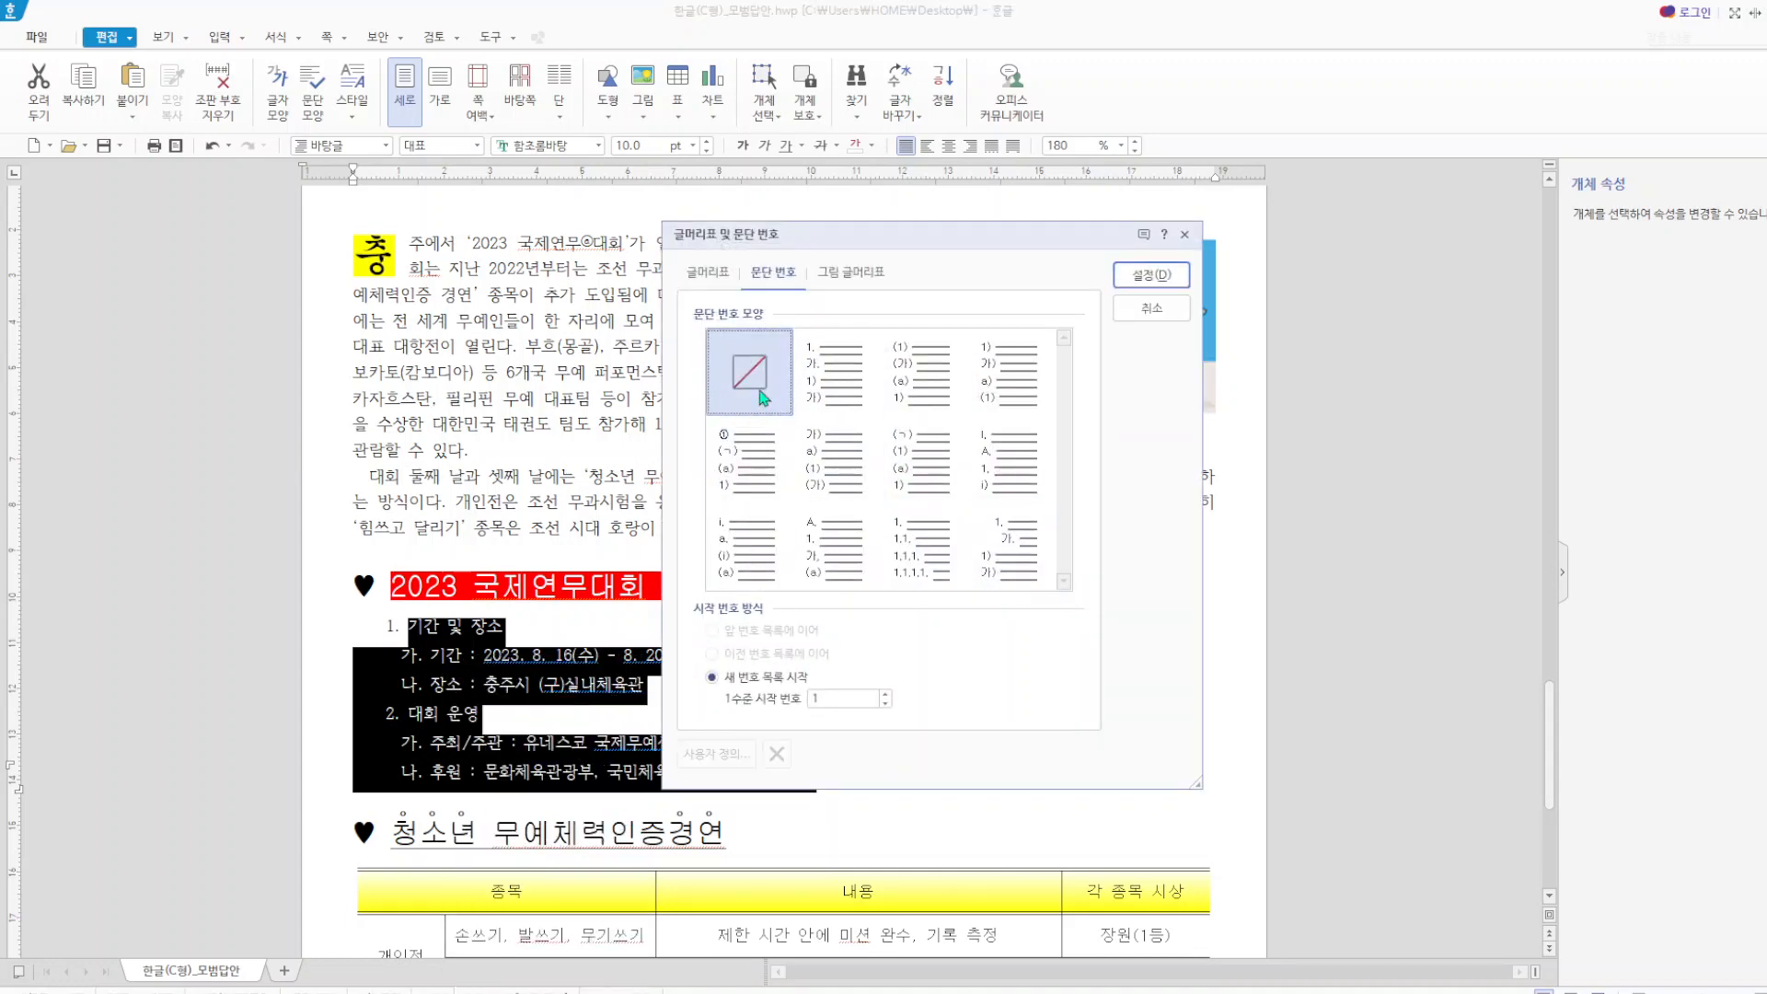
{"action": "left_click", "coordinate": [1151, 274]}
- Customize the 1./가./1)/가) numbering for the lines "기간 및 장소" through "후원", setting level 1 to 20 pt width and right alignment
{"action": "right_click", "coordinate": [467, 664]}
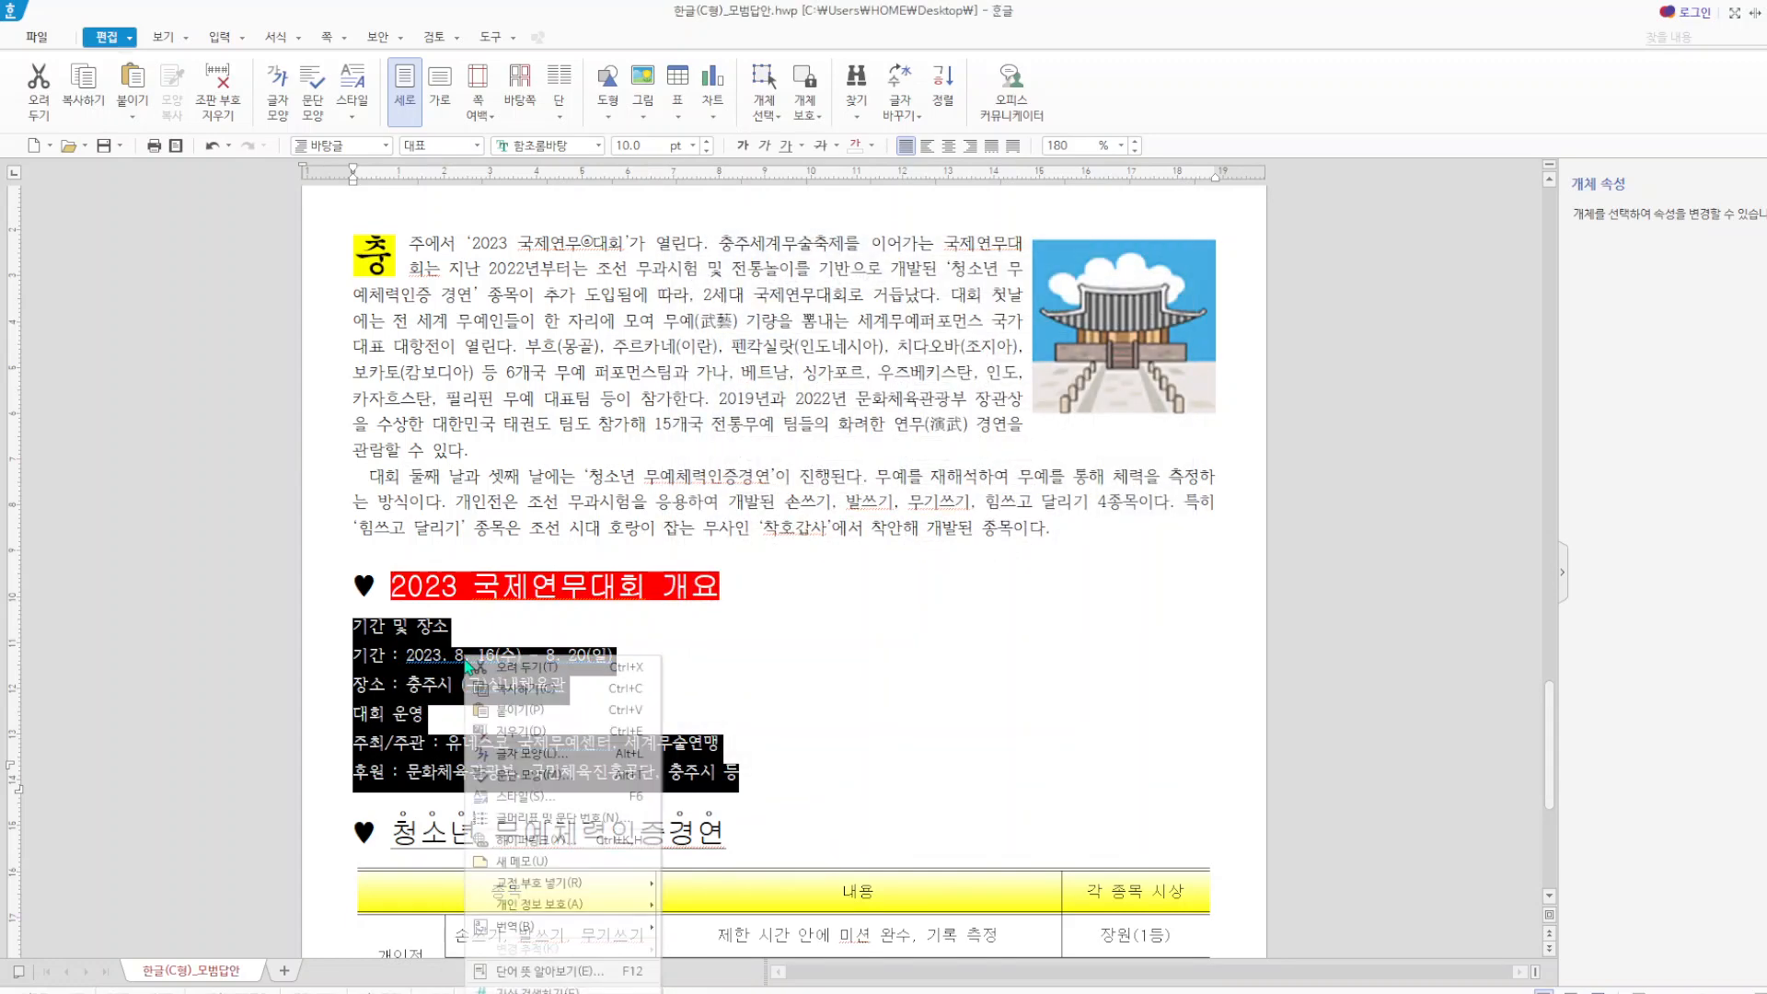
{"action": "left_click", "coordinate": [555, 818]}
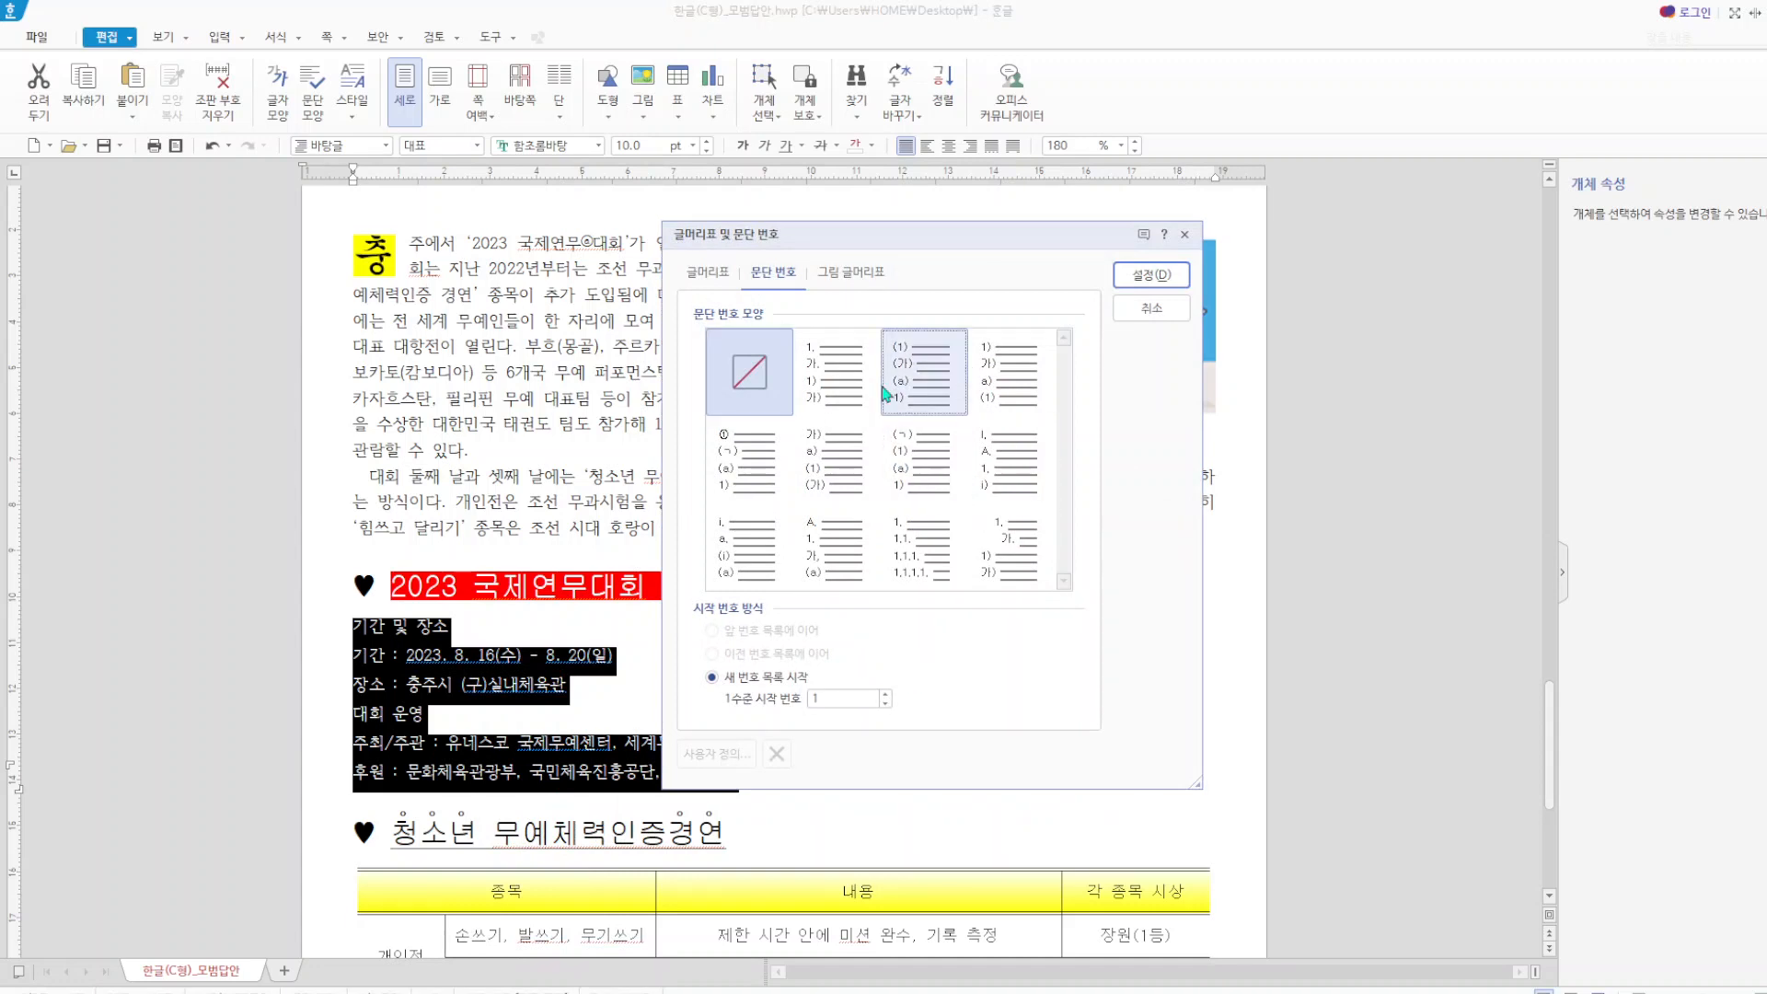
{"action": "left_click", "coordinate": [834, 394]}
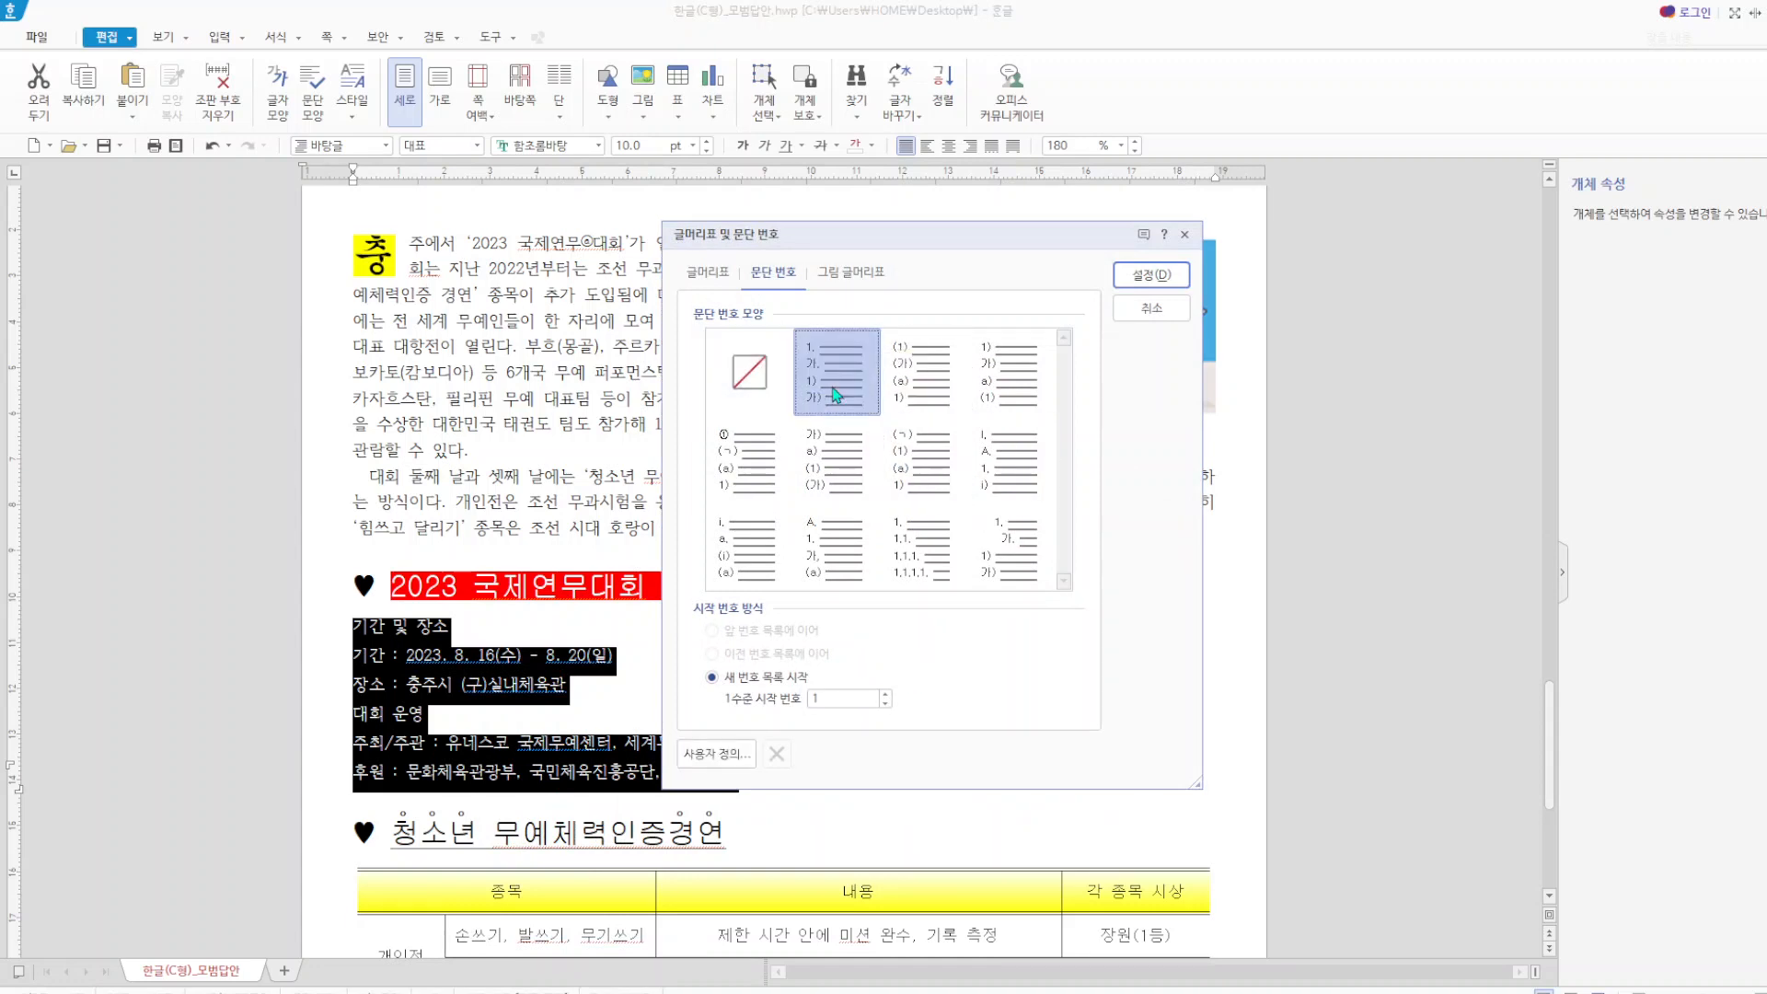
{"action": "left_click", "coordinate": [727, 753]}
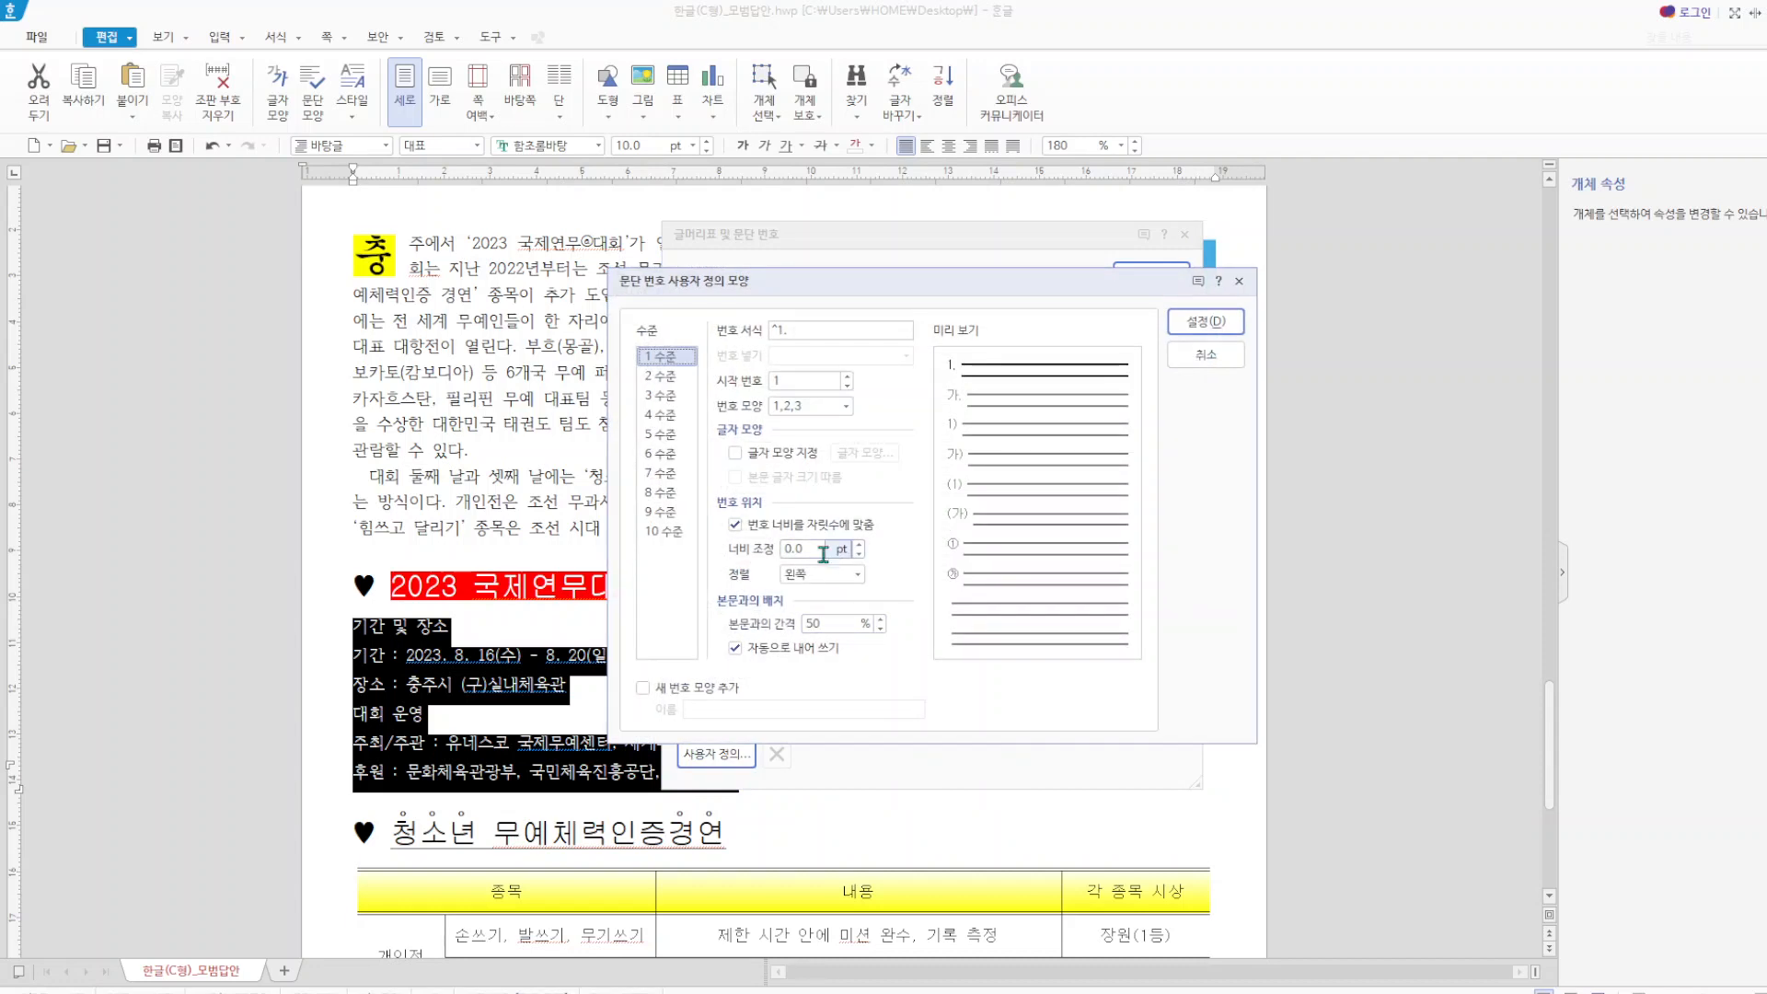
{"action": "left_click", "coordinate": [769, 555]}
{"action": "type", "text": "20.0"}
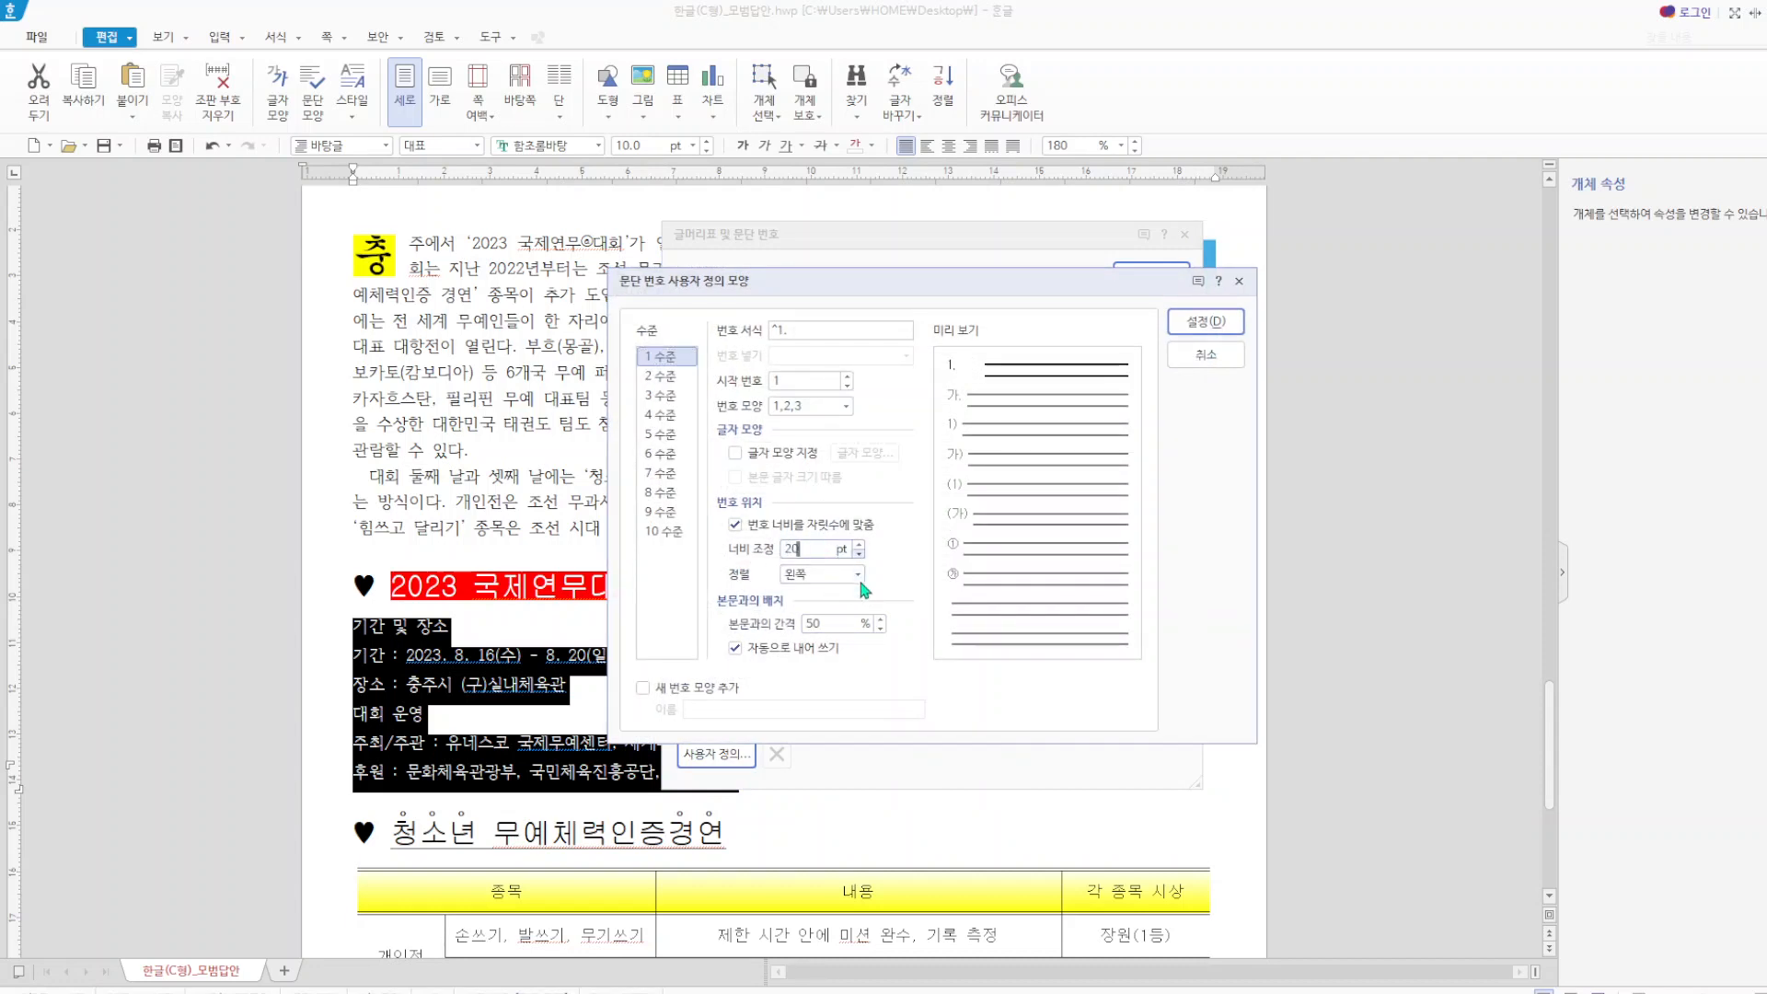
{"action": "left_click", "coordinate": [856, 574]}
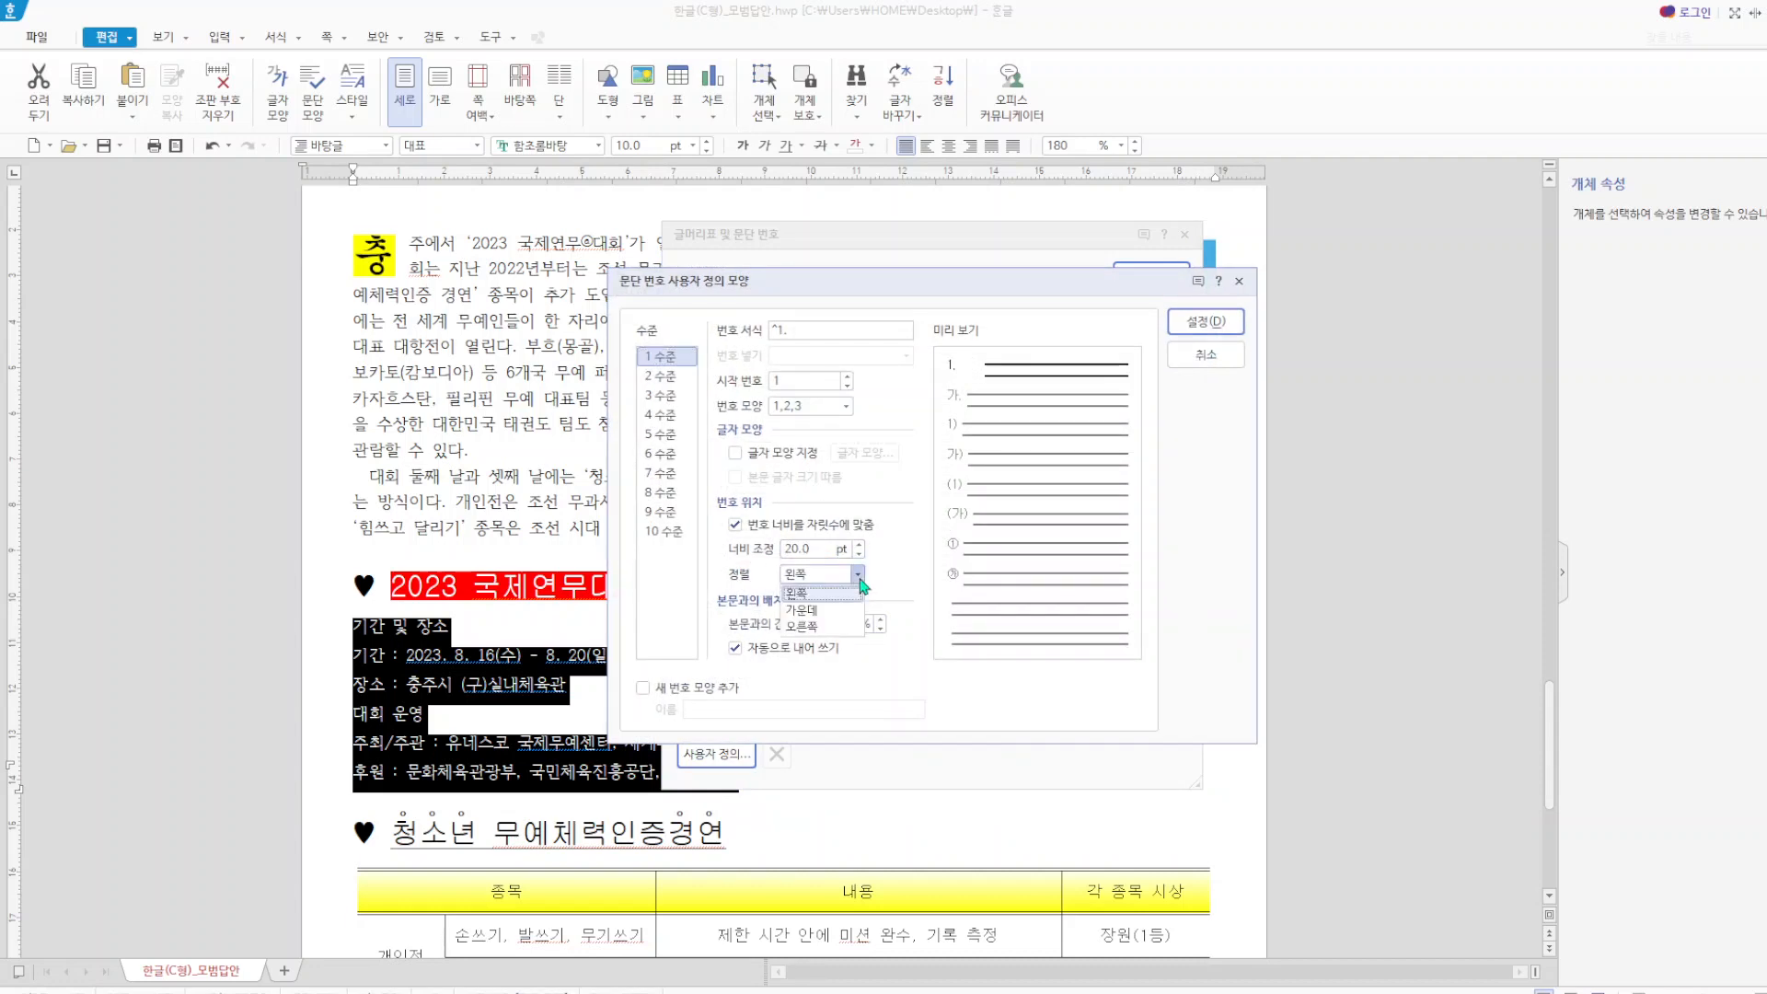
{"action": "left_click", "coordinate": [836, 631]}
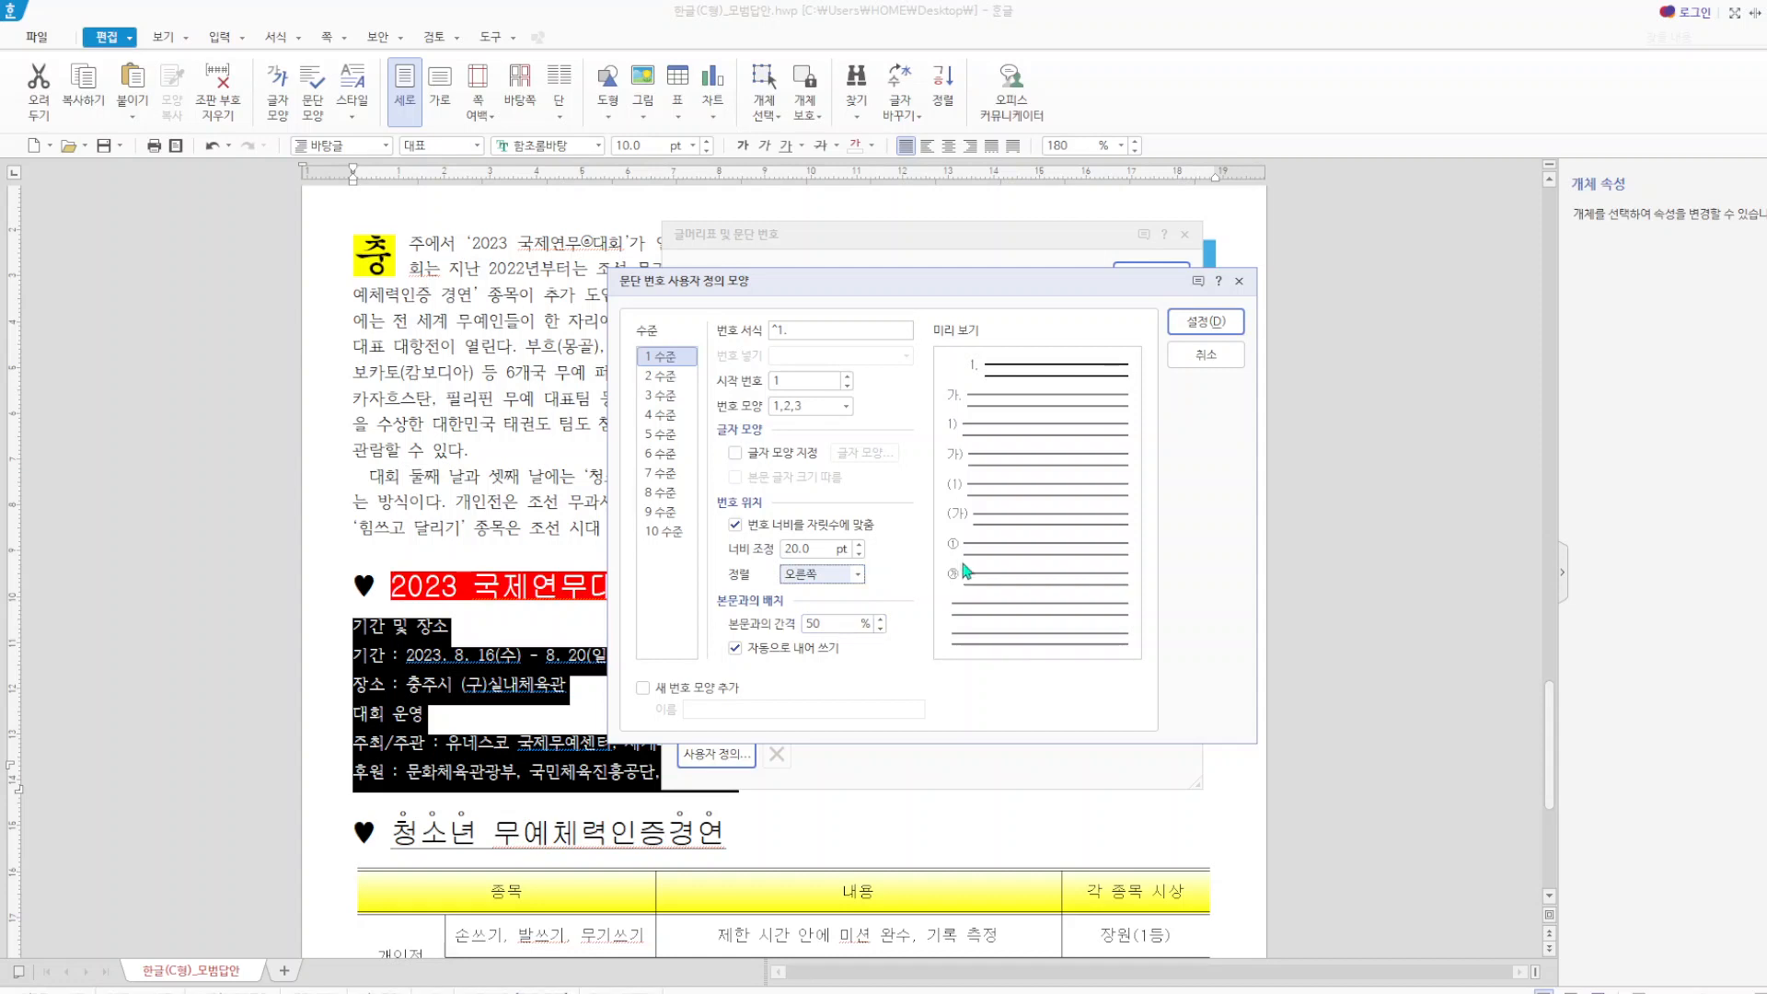
- Set the level 2 number width to 30 pt with right alignment and apply the custom numbering to the selected lines
{"action": "left_click", "coordinate": [677, 379]}
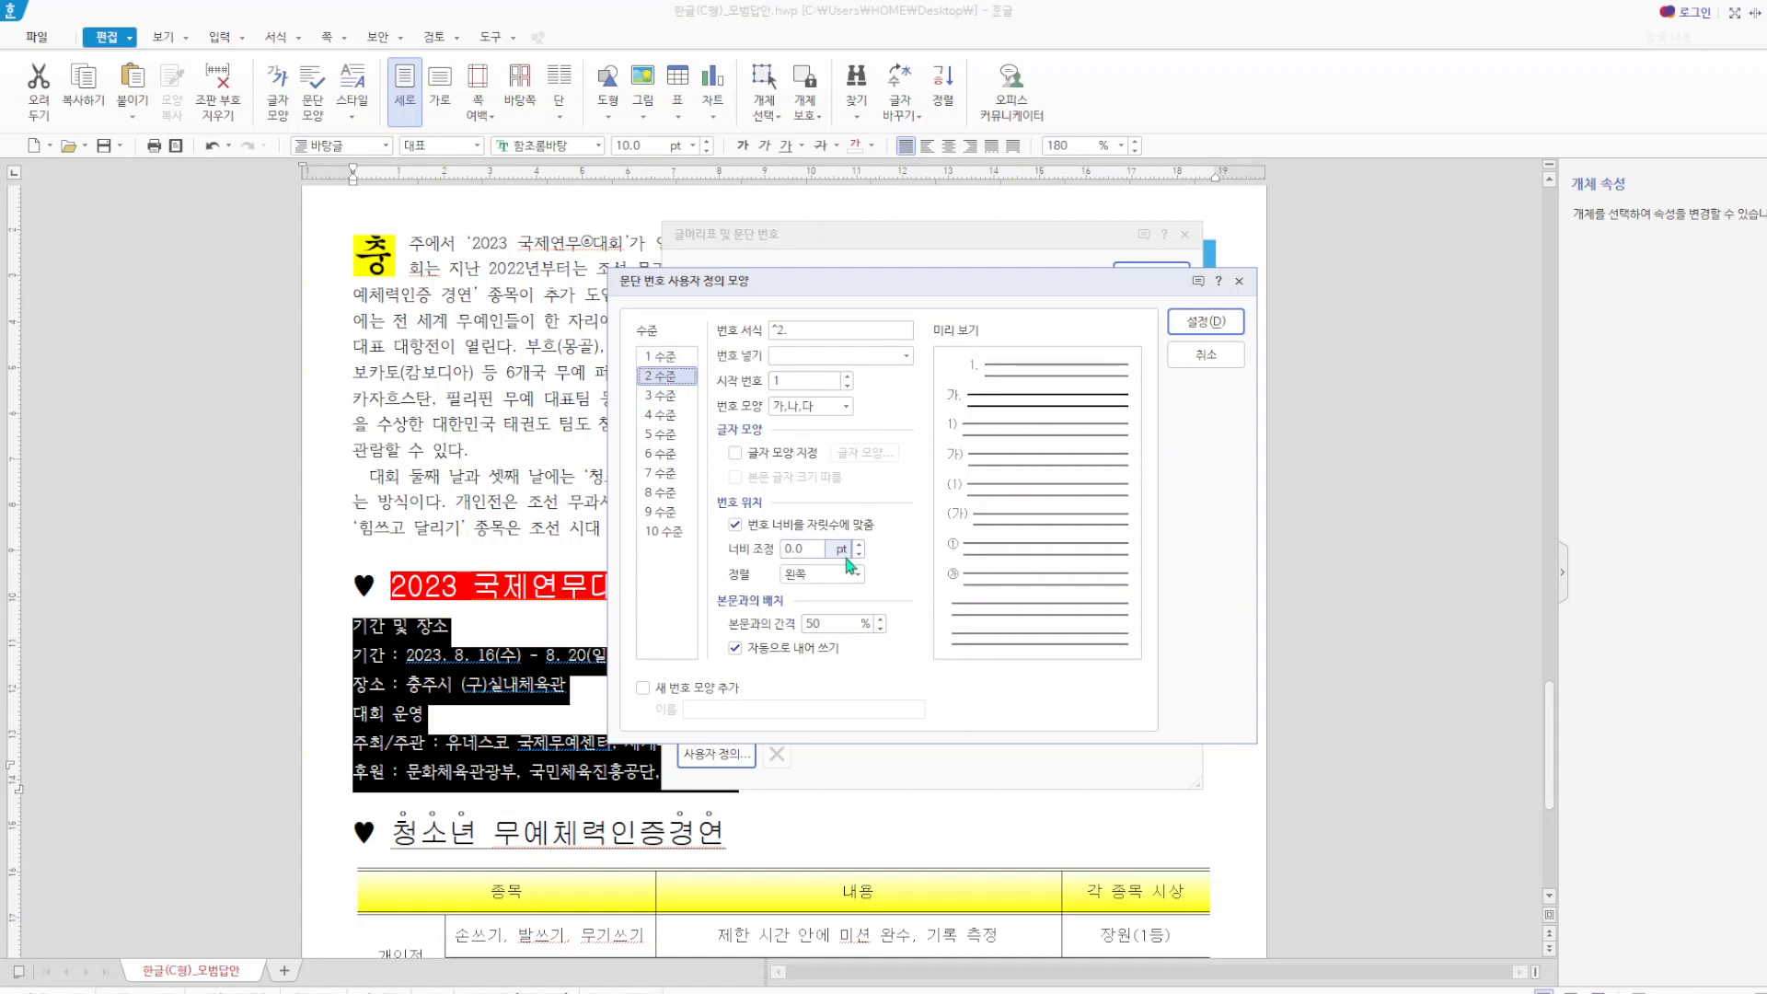
{"action": "left_click_drag", "start_coordinate": [810, 549], "coordinate": [748, 552]}
{"action": "type", "text": "30"}
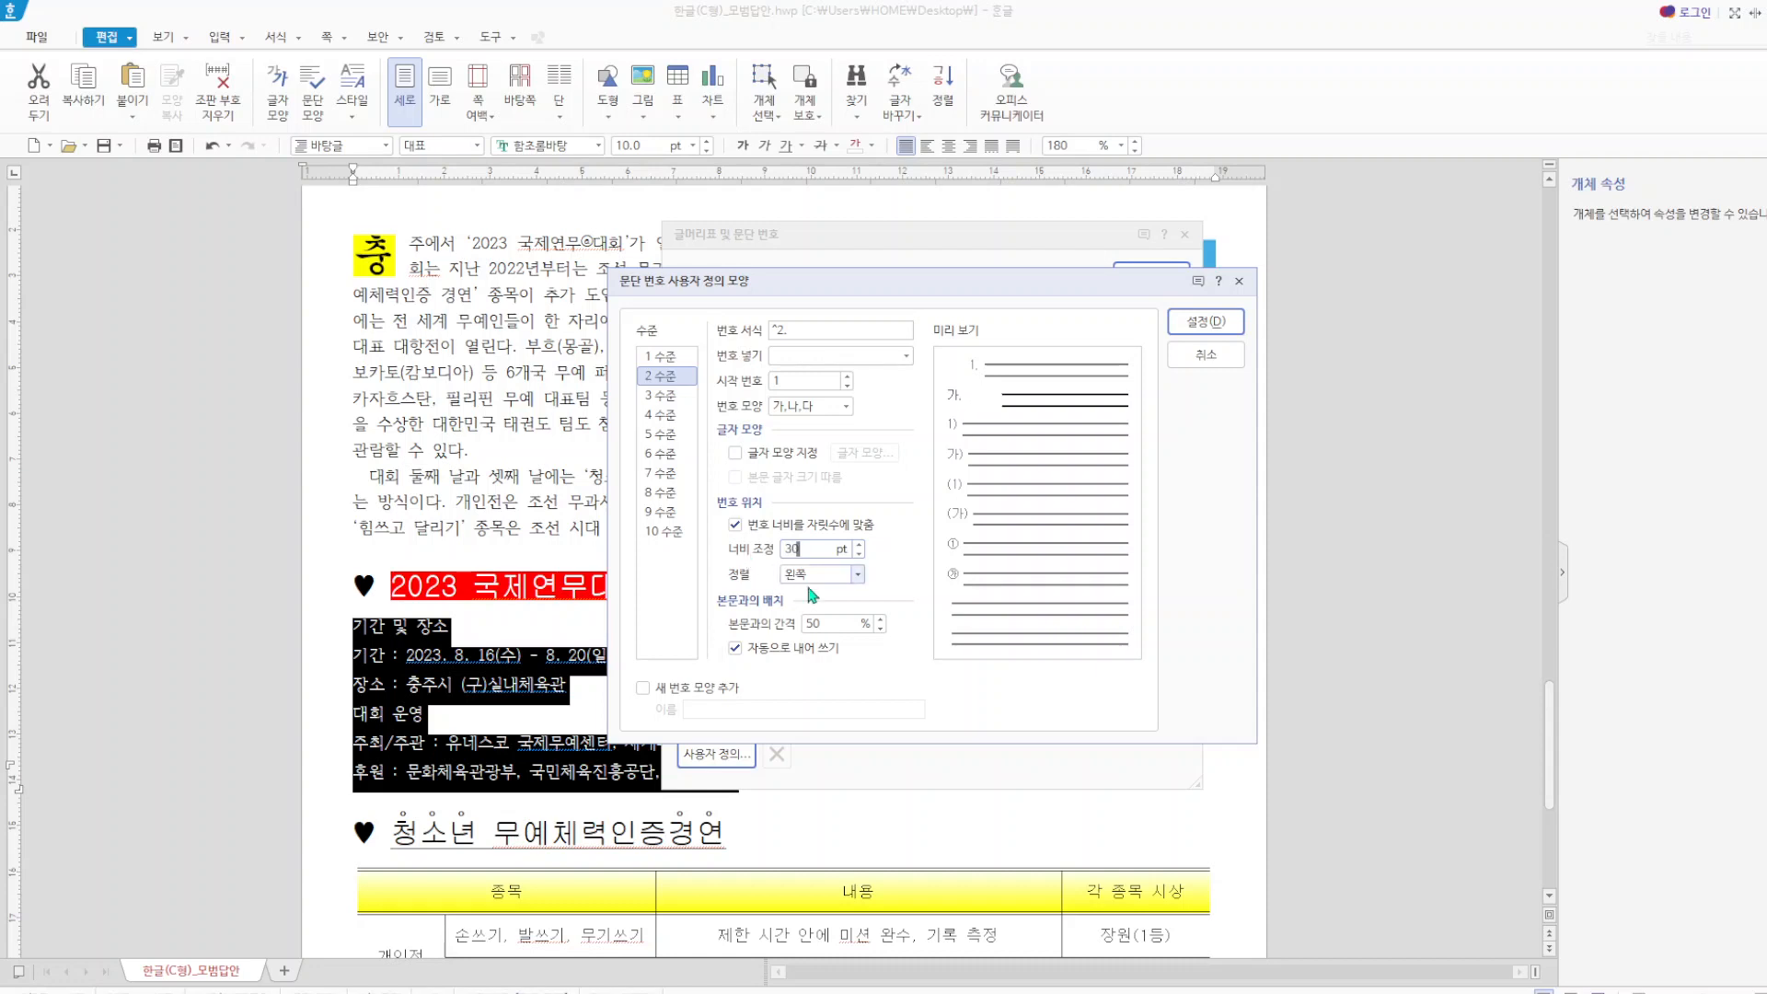
{"action": "left_click", "coordinate": [857, 573]}
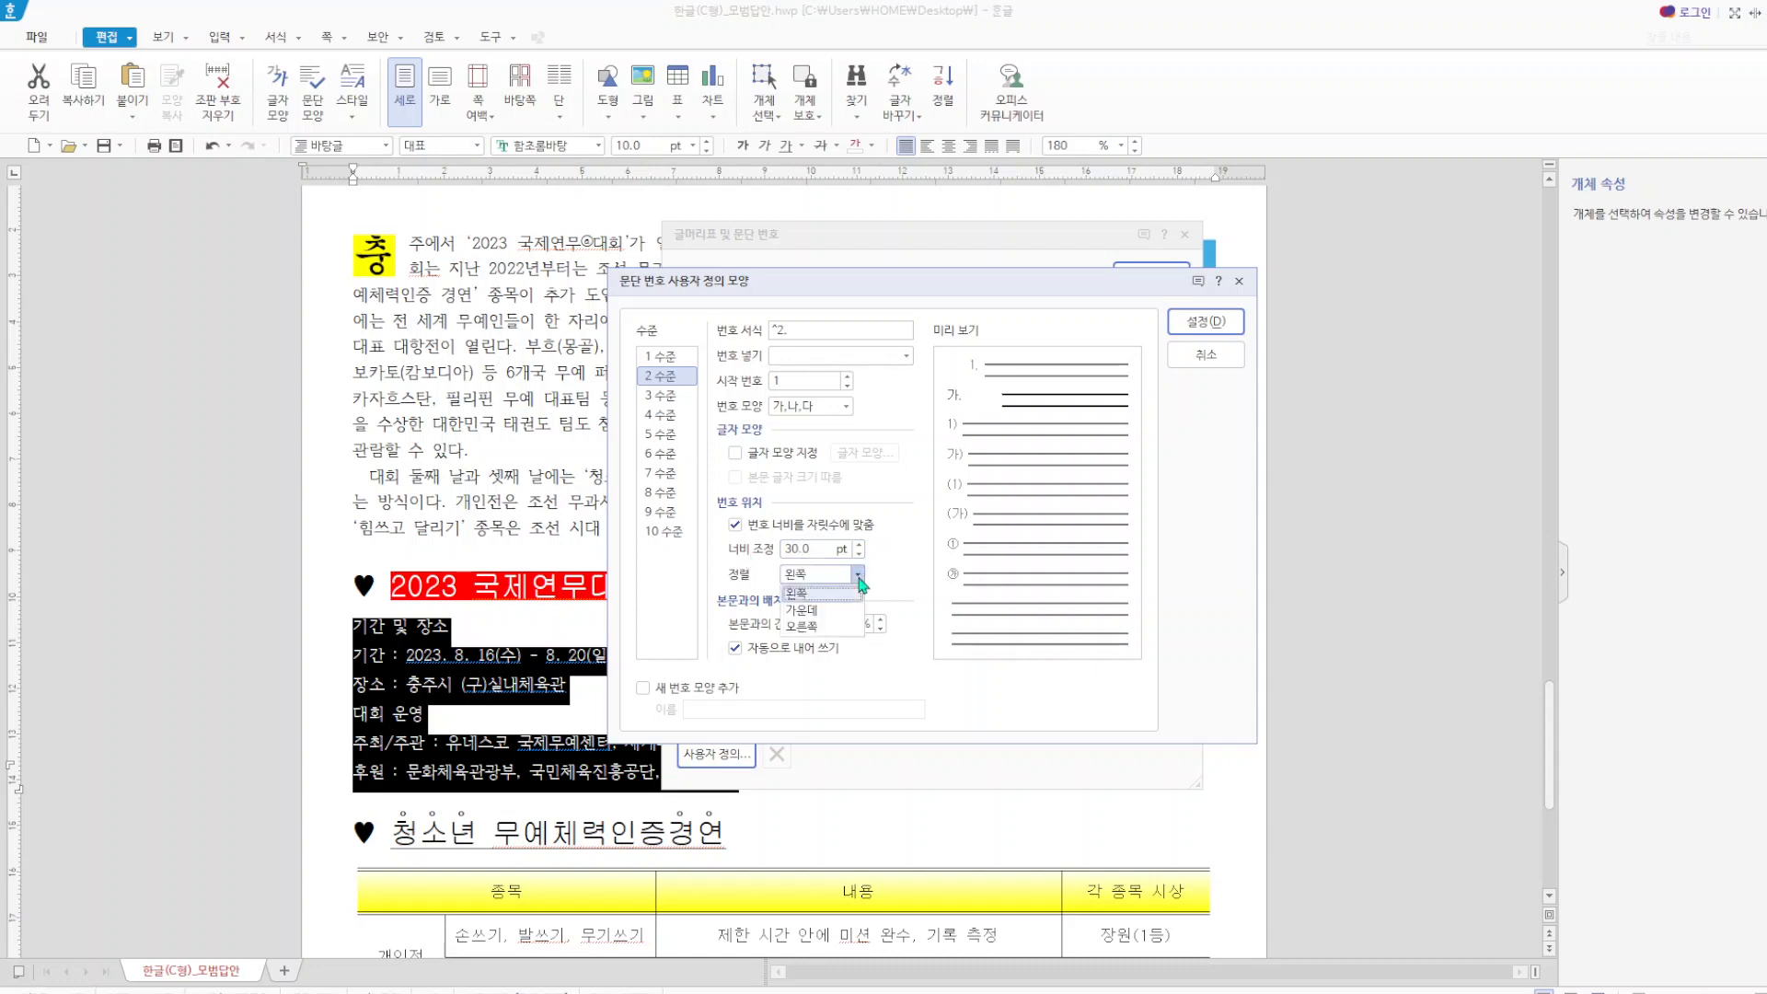
{"action": "left_click", "coordinate": [828, 628]}
{"action": "left_click", "coordinate": [1203, 327]}
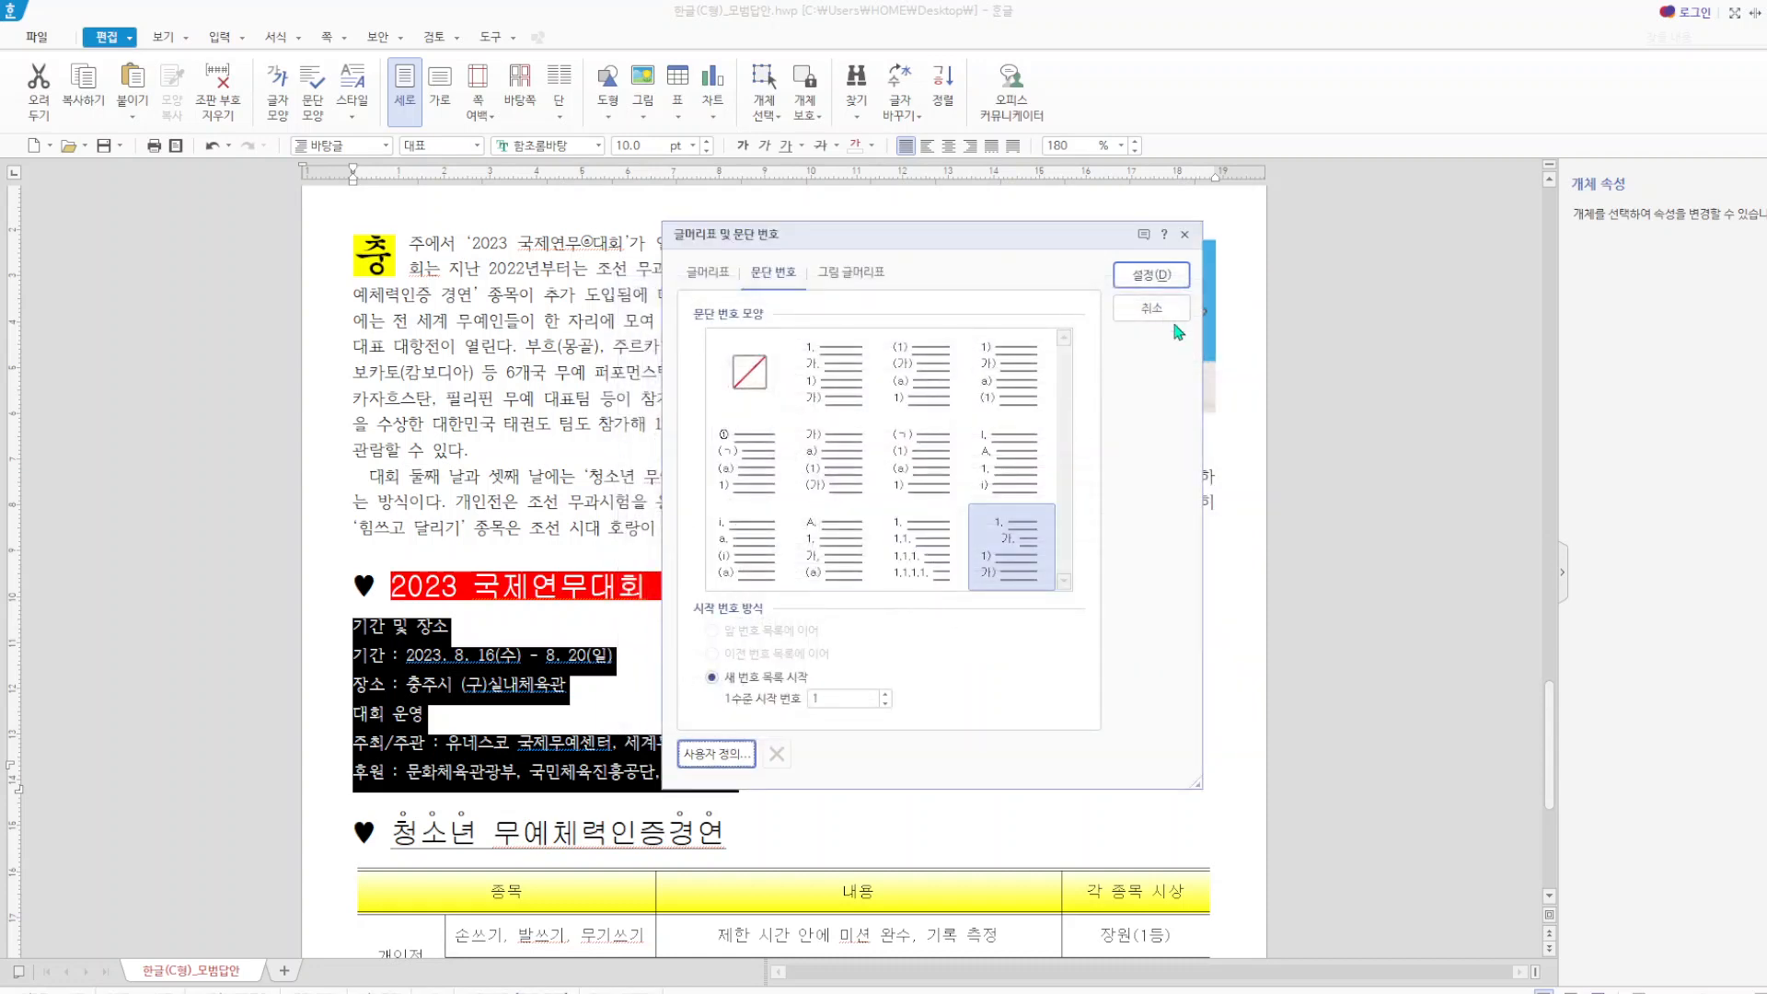
{"action": "left_click", "coordinate": [1152, 279]}
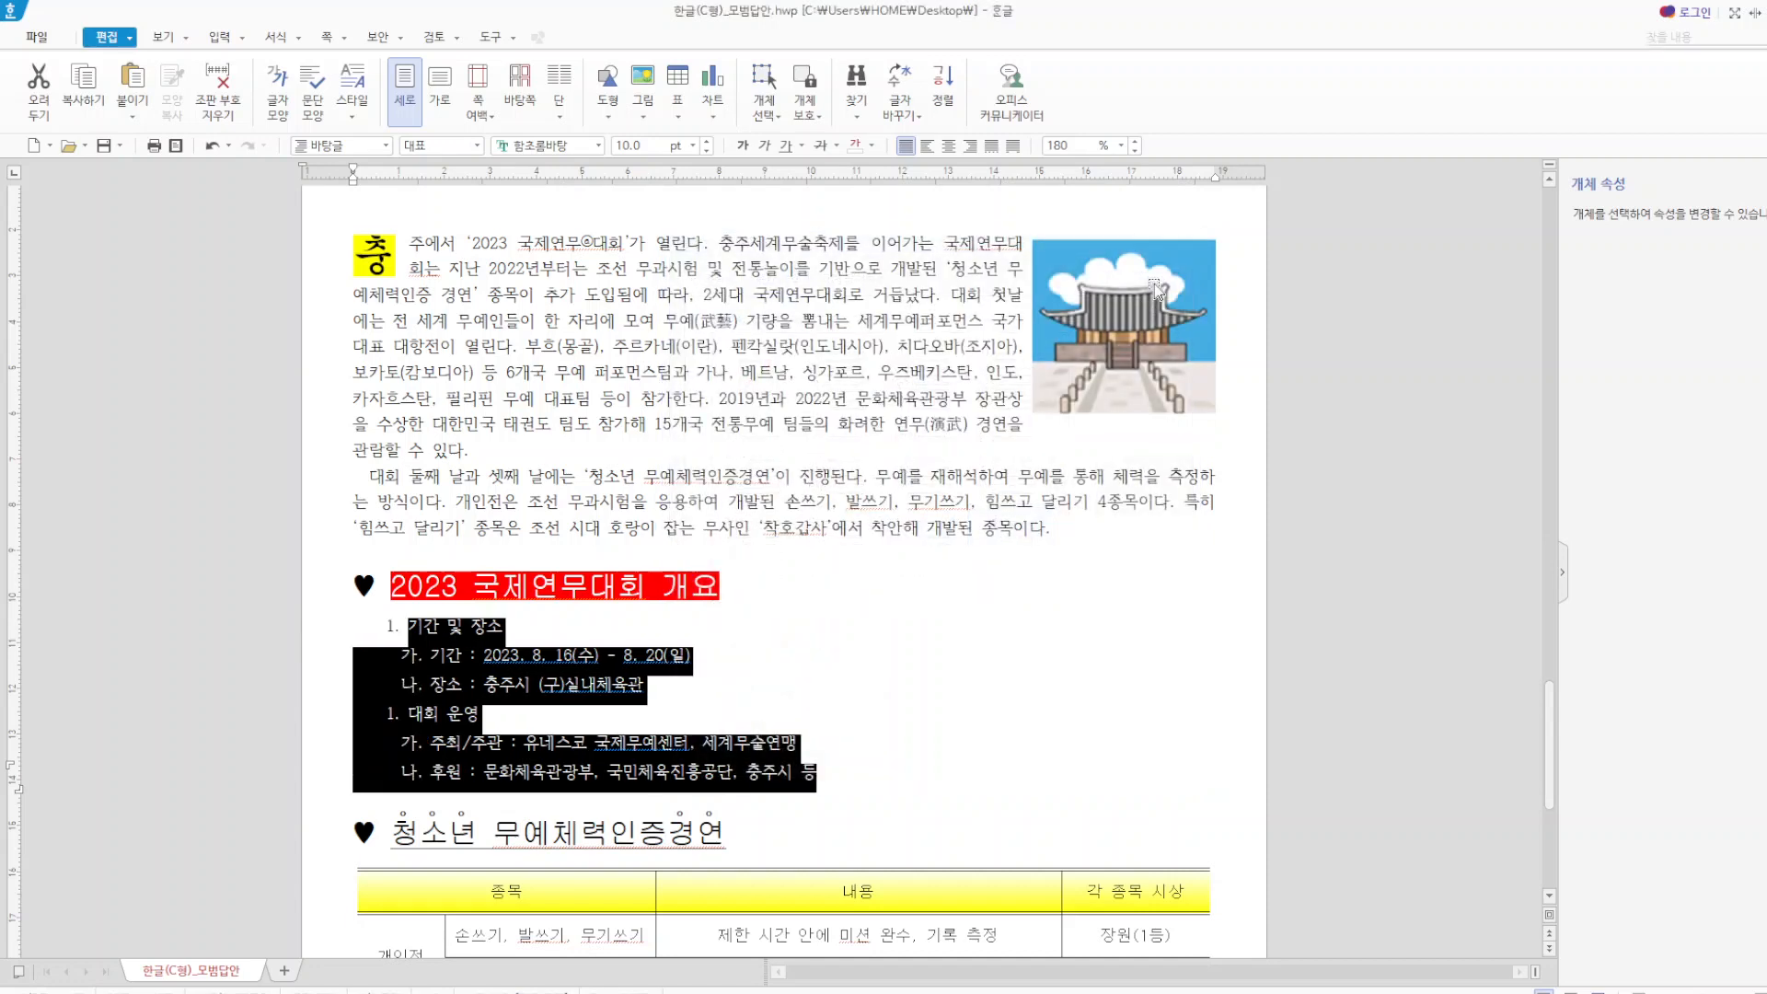
- Undo the custom numbering and the earlier numbering removal on the lines under "2023 국제연무대회 개요"
{"action": "left_click", "coordinate": [844, 603]}
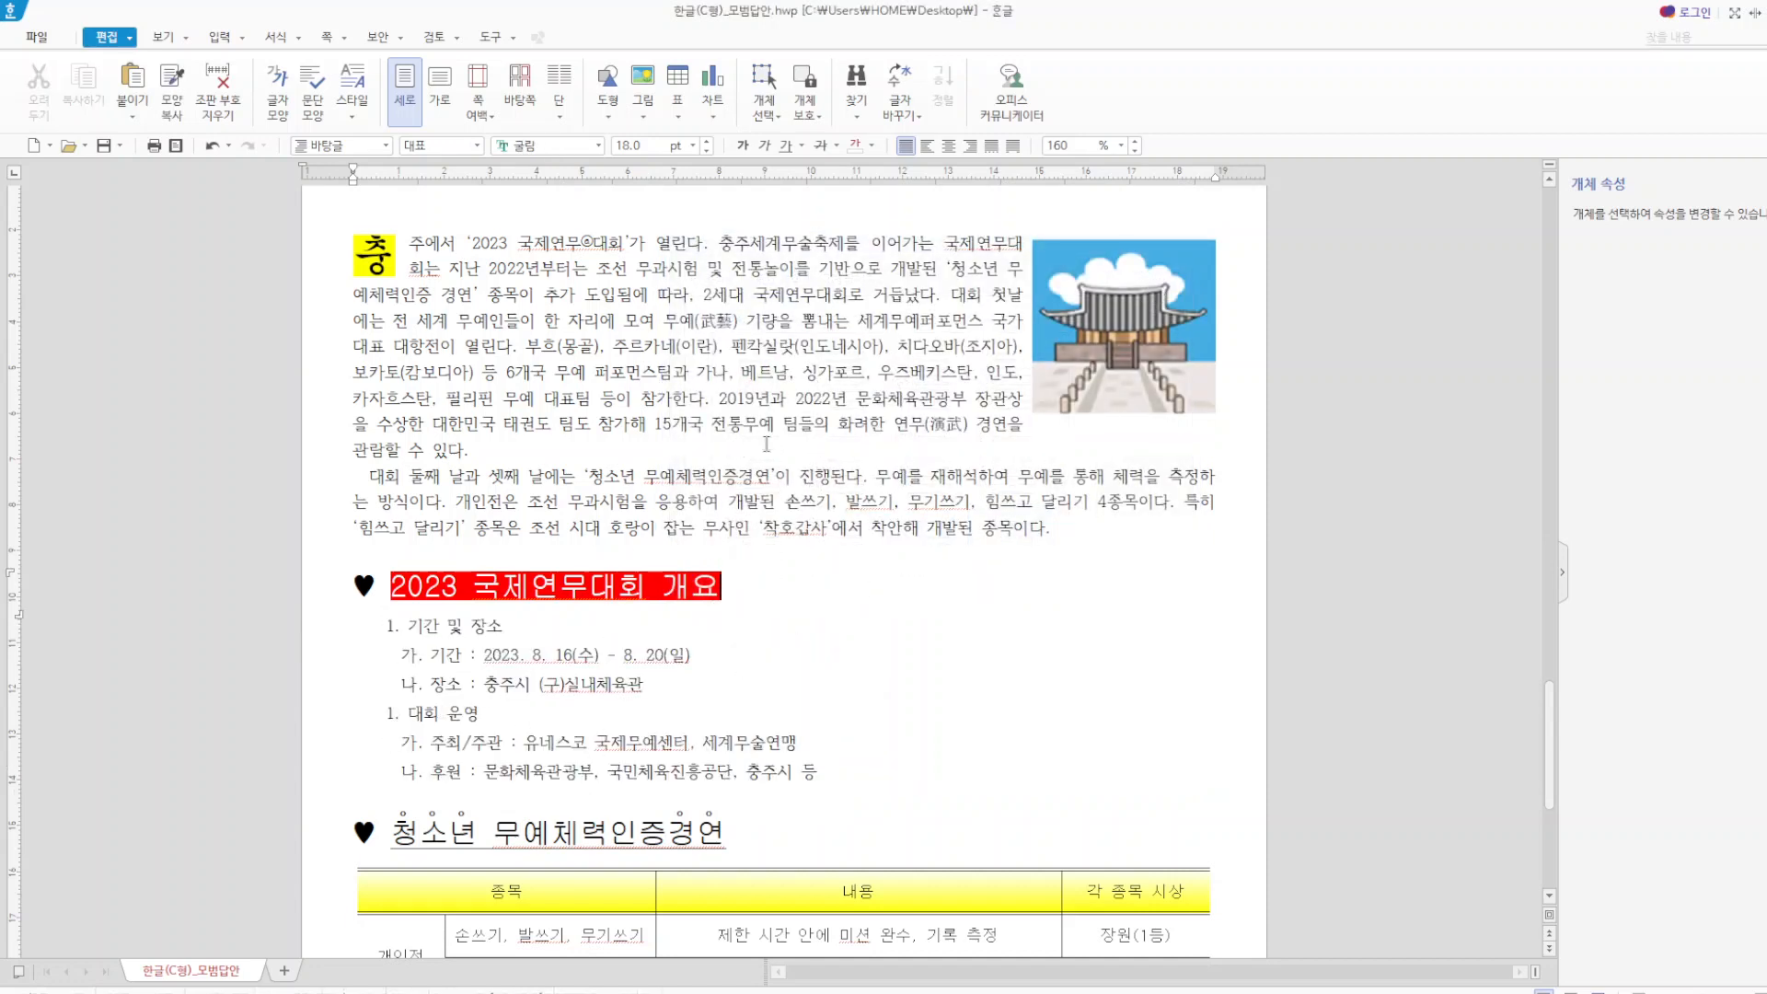
{"action": "left_click", "coordinate": [213, 146]}
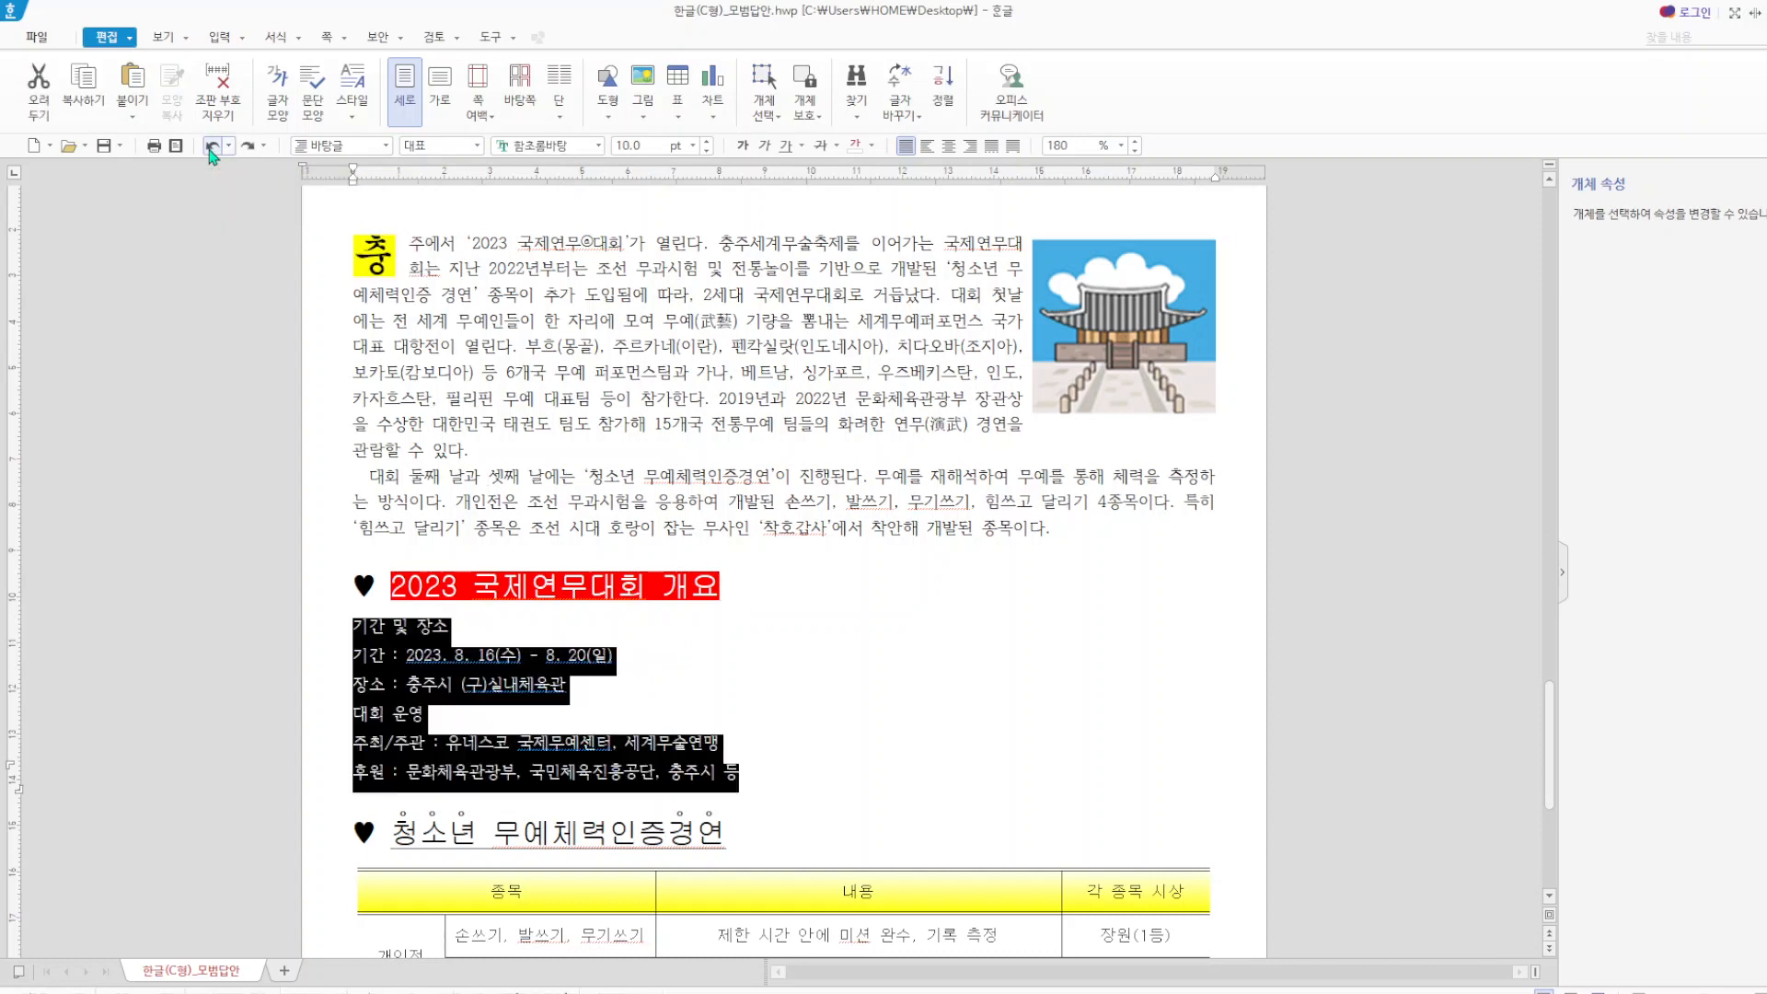
{"action": "left_click", "coordinate": [212, 155]}
{"action": "left_click", "coordinate": [802, 693]}
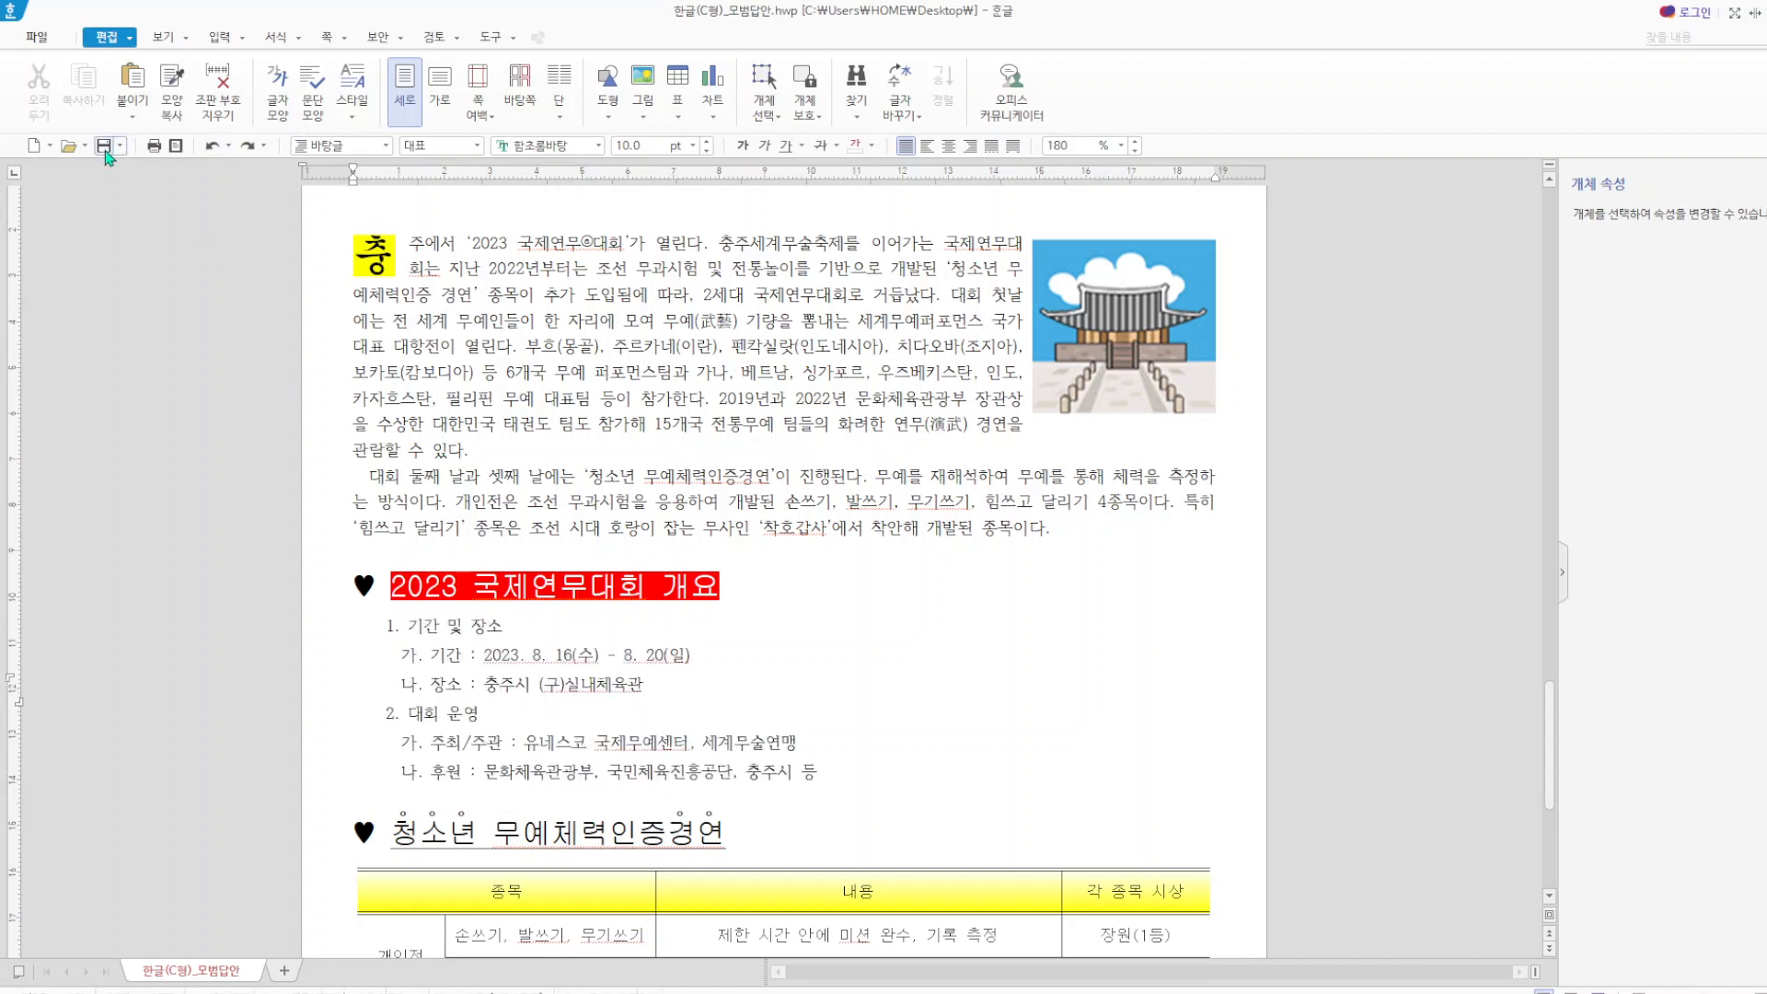
- Create a new blank document and enter the lines "기간 및 장소", "기간", "장소", "대회 운영", "주최" and "후원"
{"action": "left_click", "coordinate": [34, 145]}
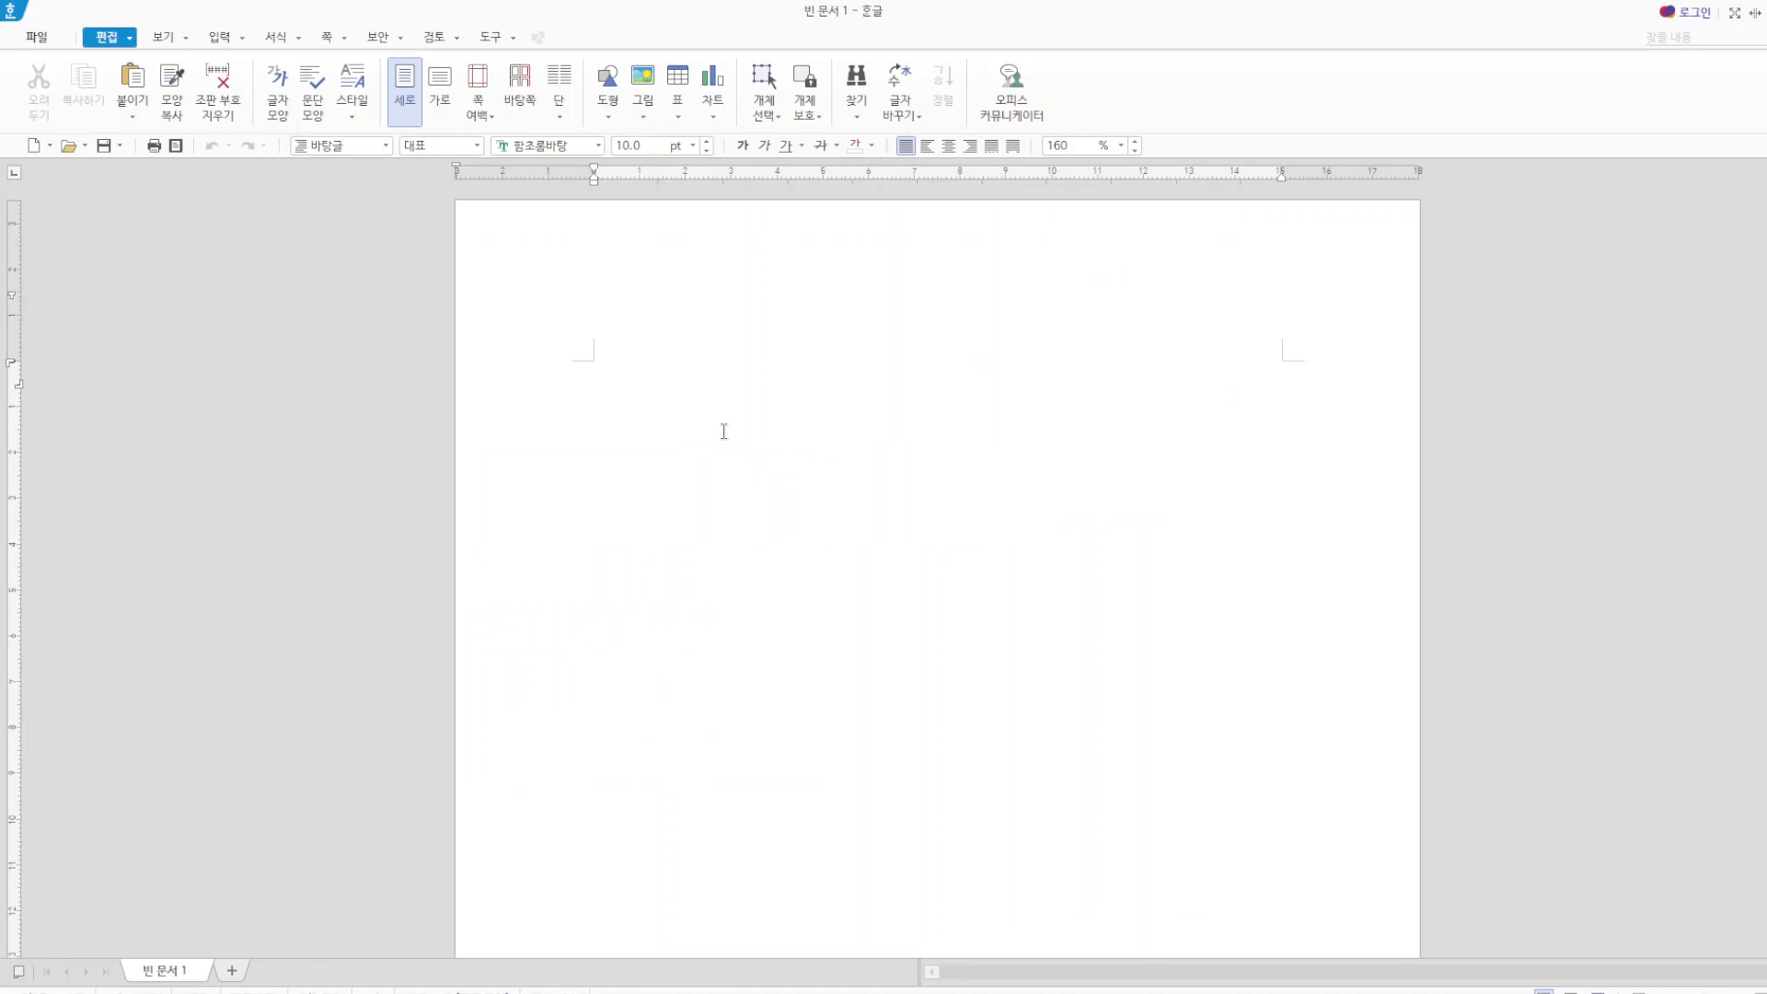
{"action": "type", "text": "시사"}
{"action": "type", "text": " 닢"}
{"action": "type", "text": "기간 및 장소"}
{"action": "key", "text": "Return"}
{"action": "type", "text": "기가"}
{"action": "type", "text": "장소"}
{"action": "key", "text": "Return"}
{"action": "type", "text": "대회 운여"}
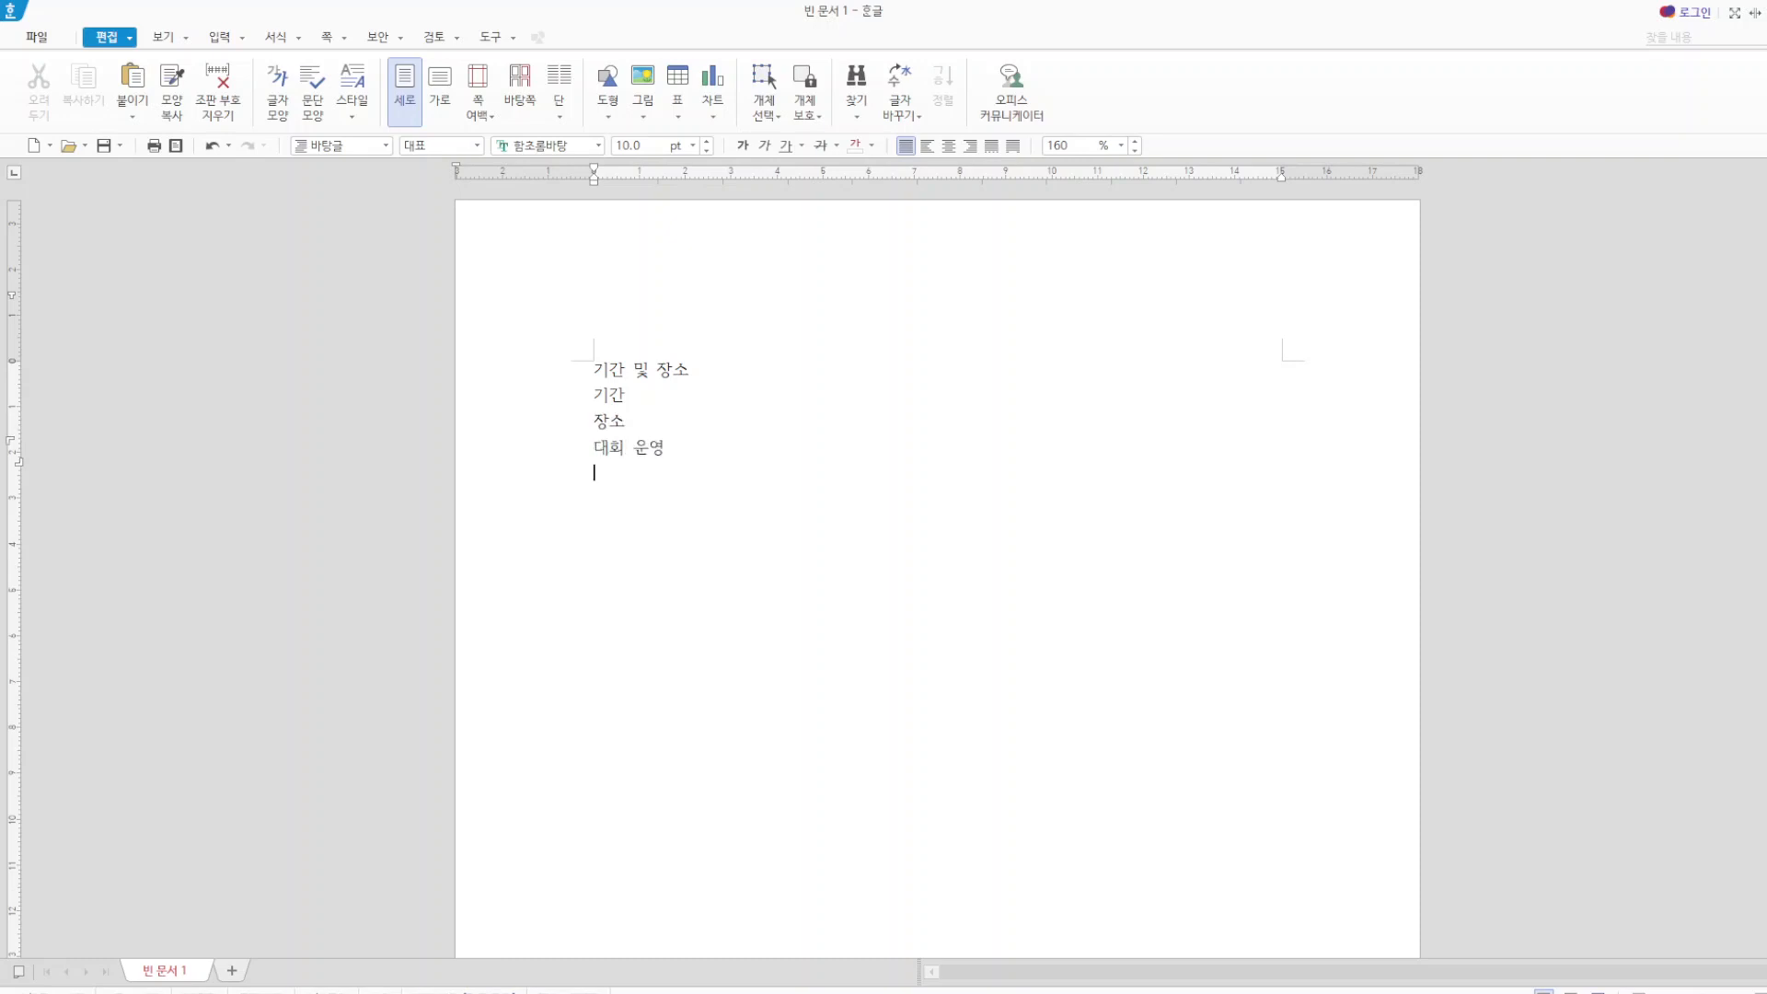
{"action": "type", "text": "주최"}
{"action": "key", "text": "Return"}
{"action": "type", "text": "후우"}
- Customize the 1./가./1)/가) paragraph numbering for all six lines, setting level 1 to 20 pt width and right alignment
{"action": "left_click_drag", "start_coordinate": [595, 370], "coordinate": [664, 510]}
{"action": "right_click", "coordinate": [604, 427]}
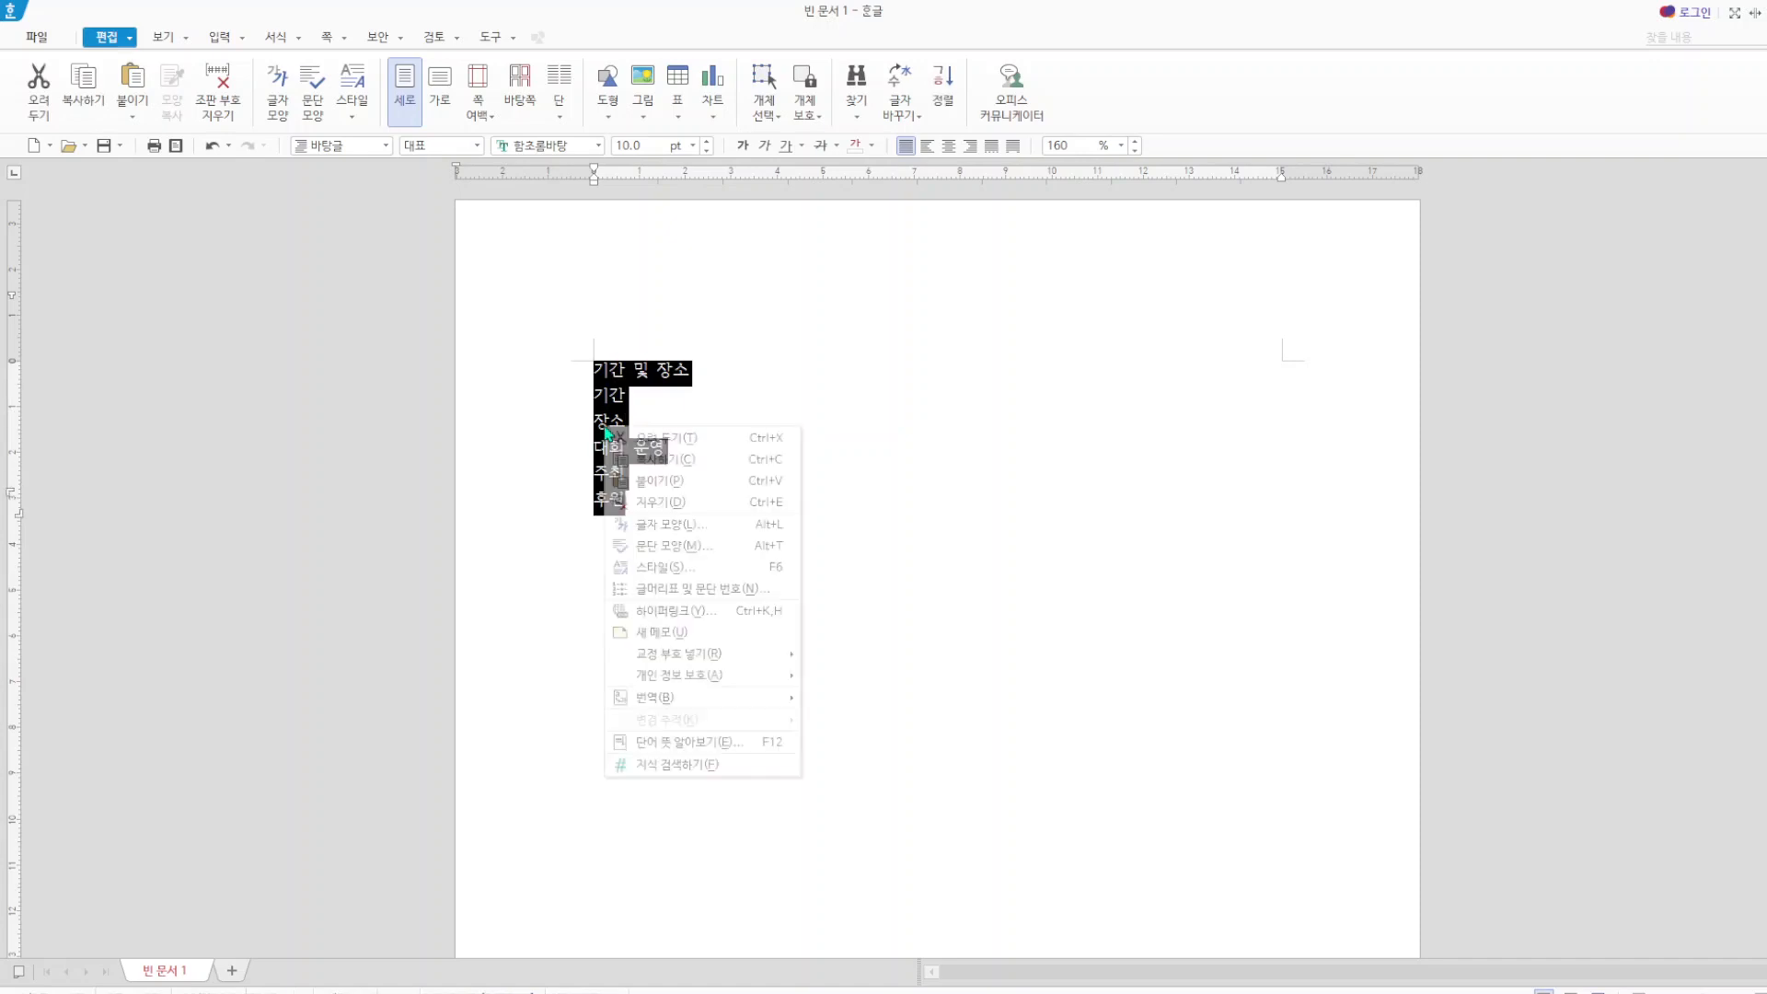
{"action": "left_click", "coordinate": [714, 594]}
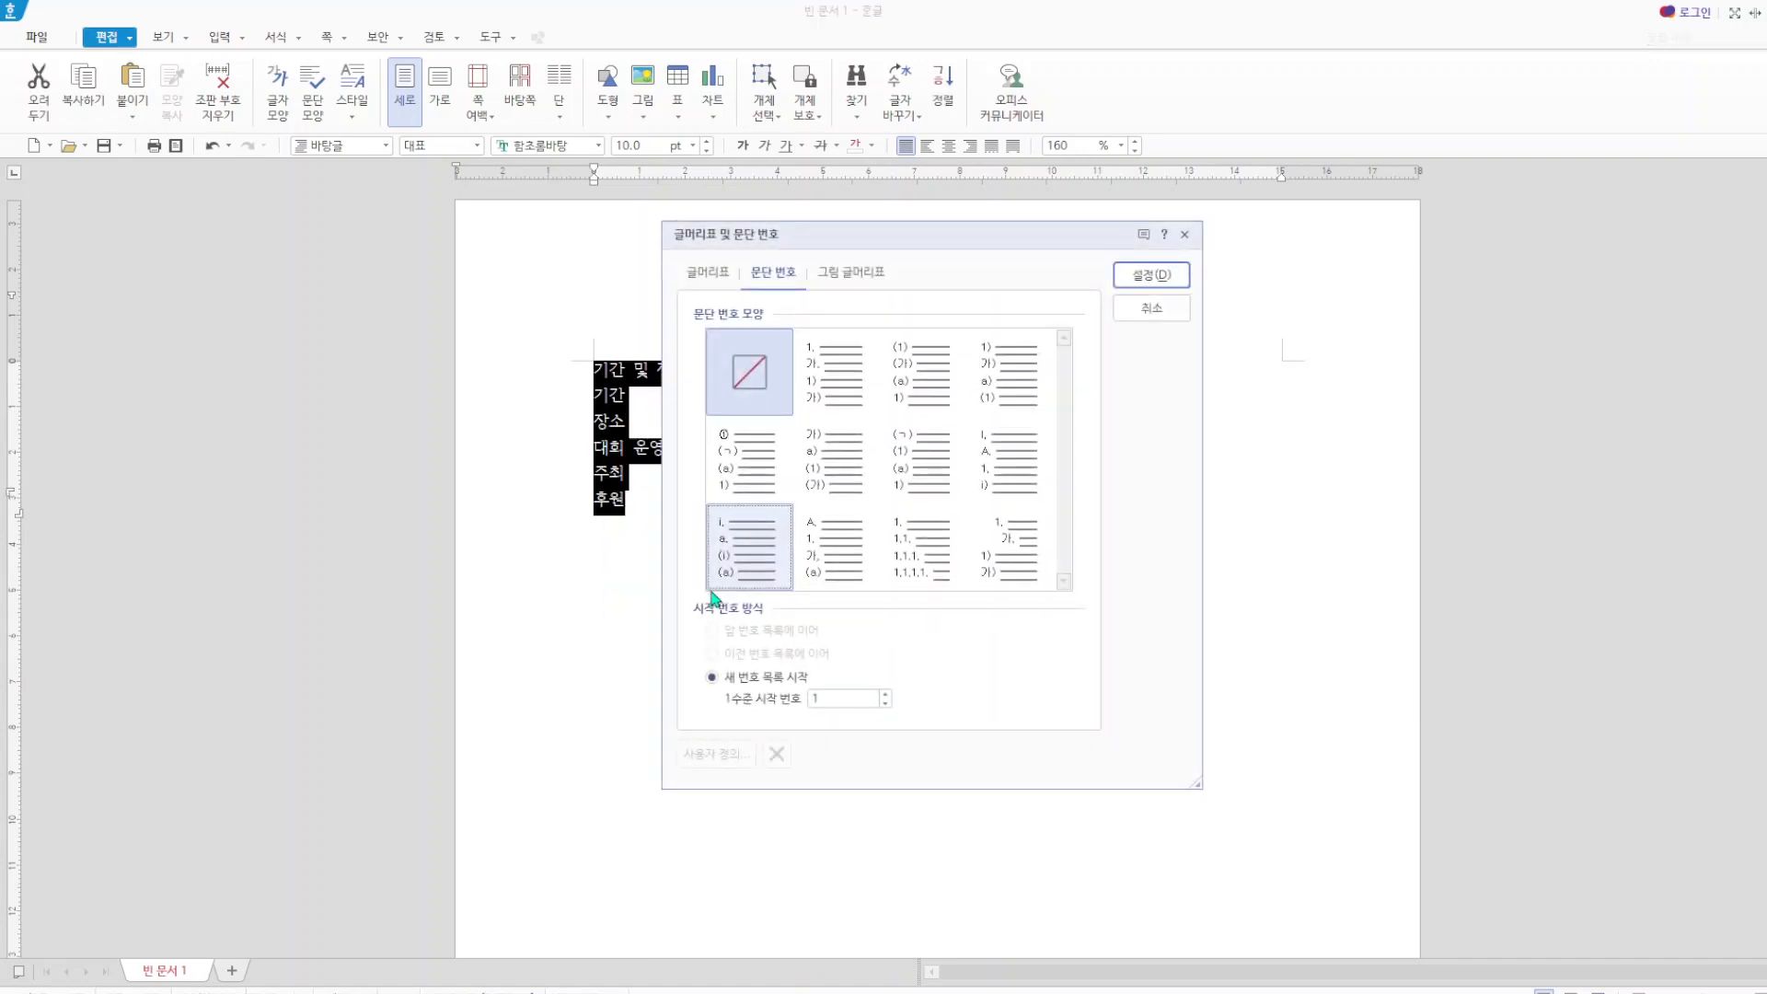
{"action": "left_click", "coordinate": [833, 378]}
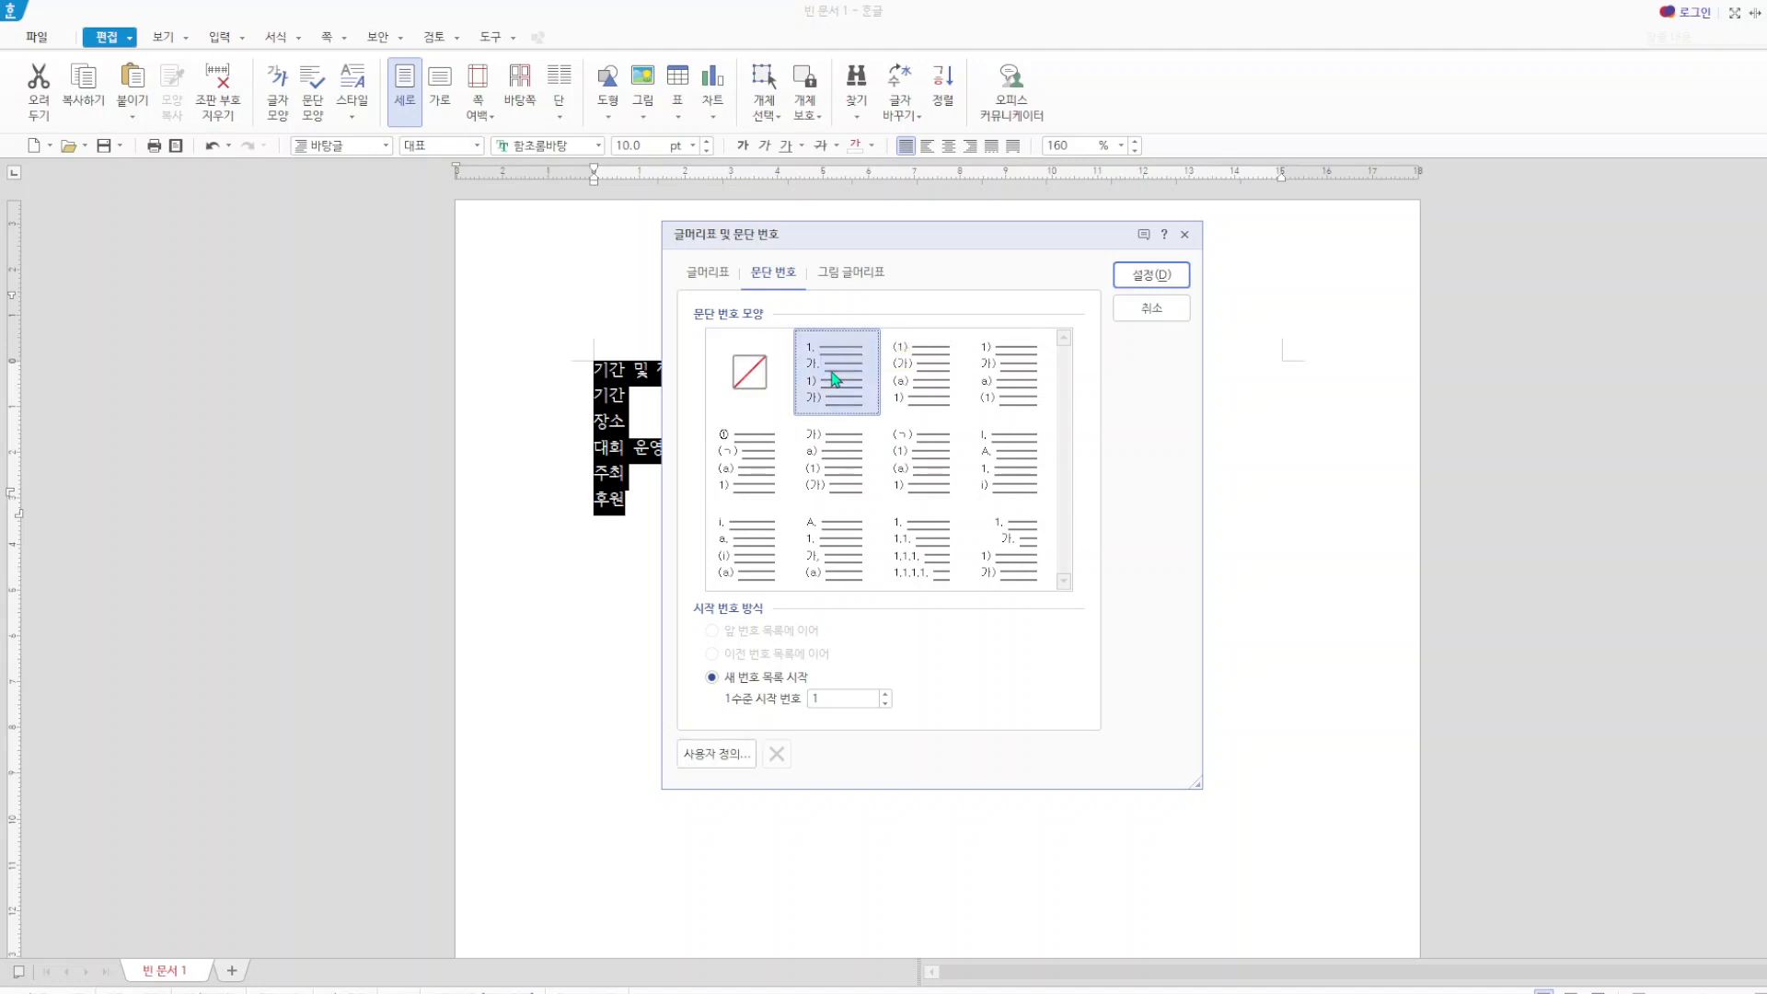
{"action": "left_click", "coordinate": [714, 754]}
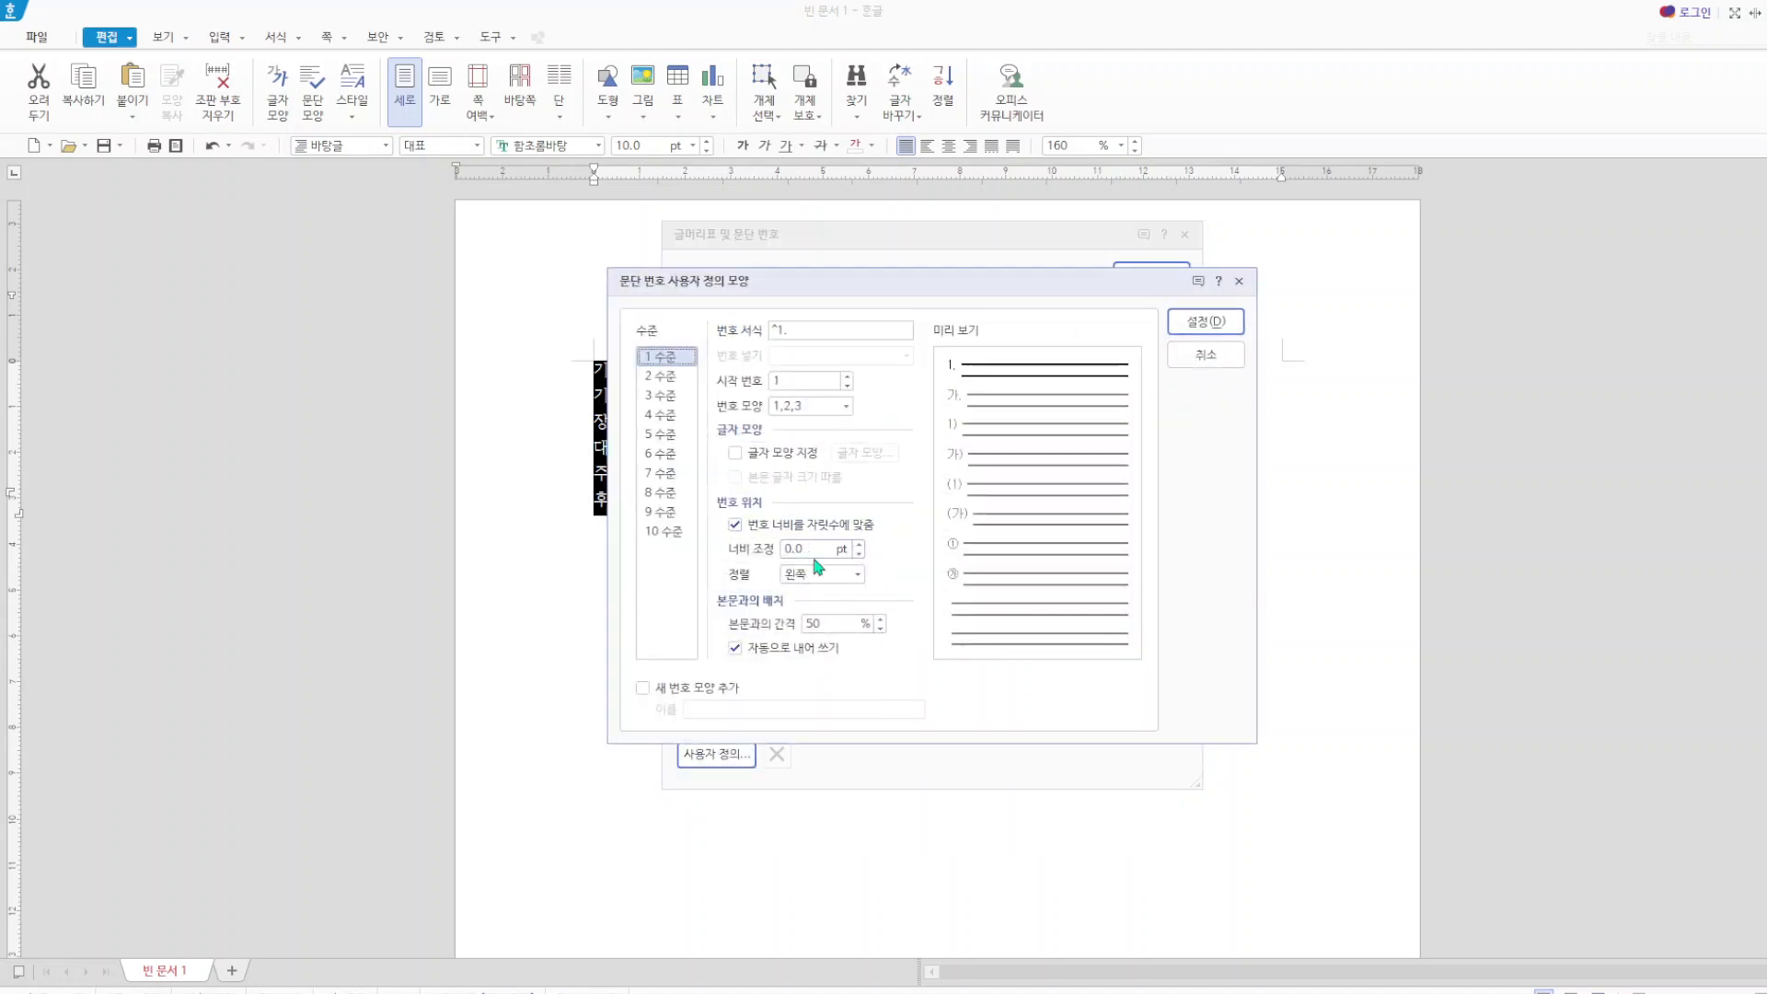
{"action": "left_click_drag", "start_coordinate": [813, 550], "coordinate": [767, 549]}
{"action": "type", "text": "20"}
{"action": "left_click", "coordinate": [857, 573]}
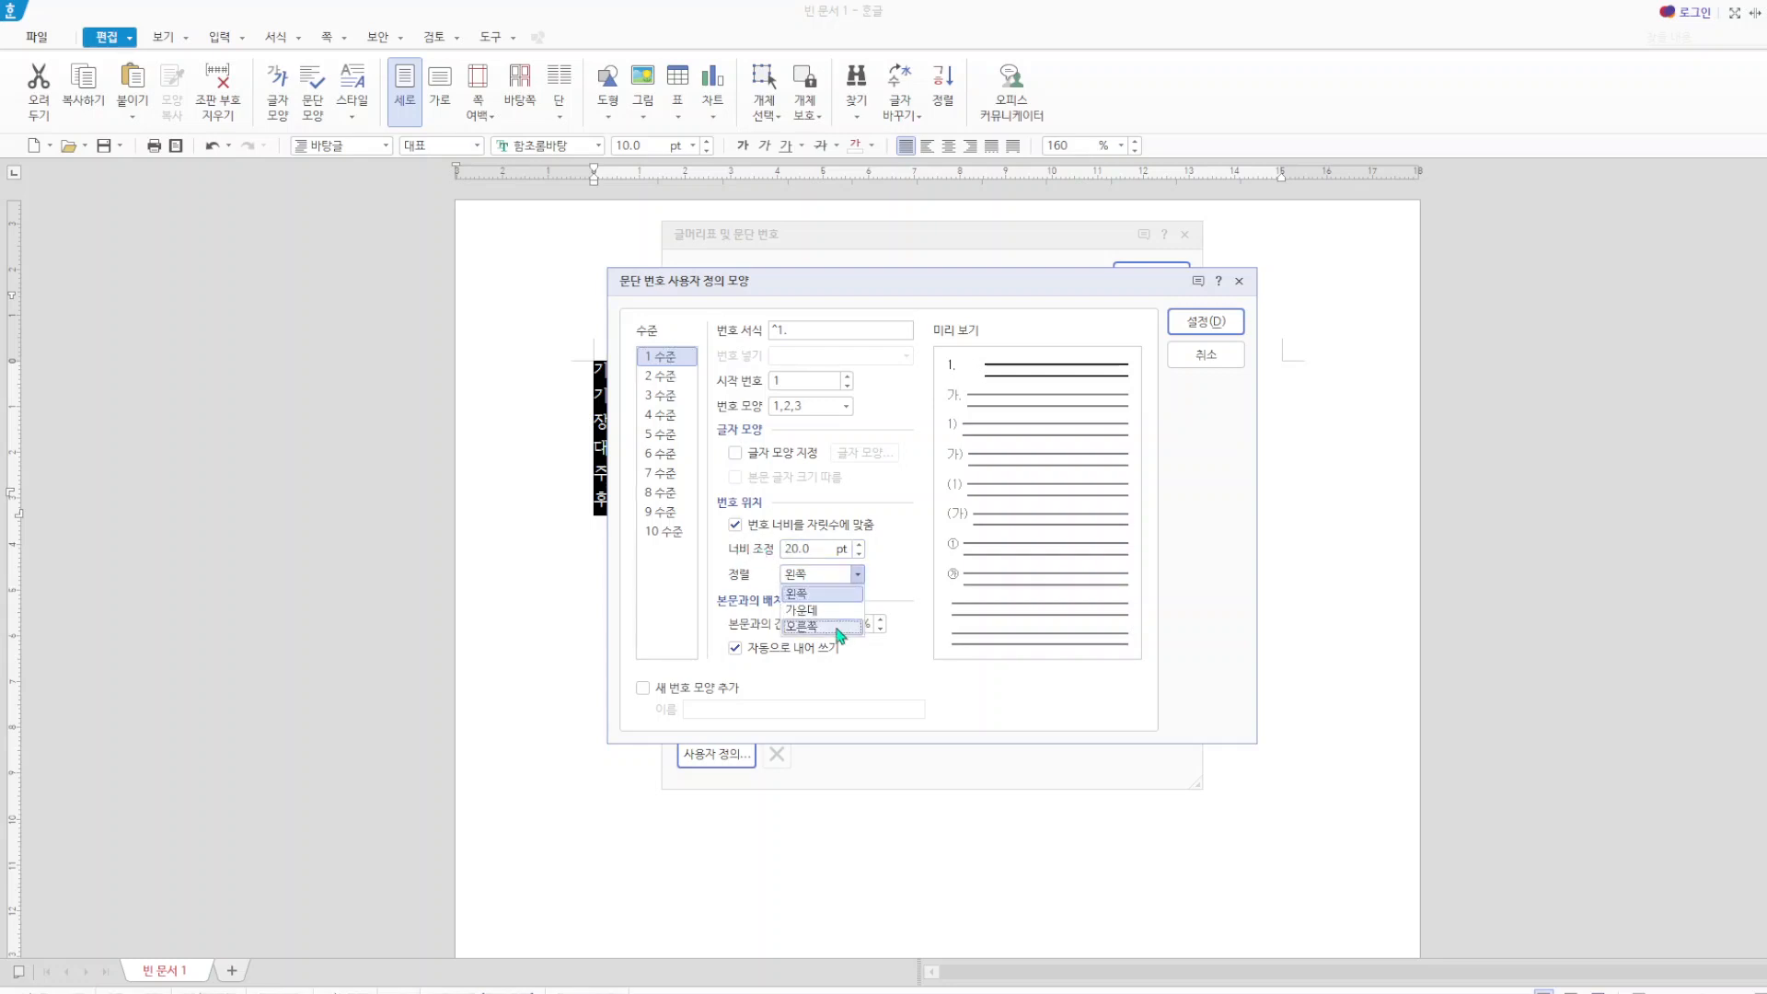
{"action": "left_click", "coordinate": [837, 626]}
- Set the level 2 numbers to 30 pt width with right alignment and apply the custom numbering to the six lines
{"action": "left_click", "coordinate": [666, 376]}
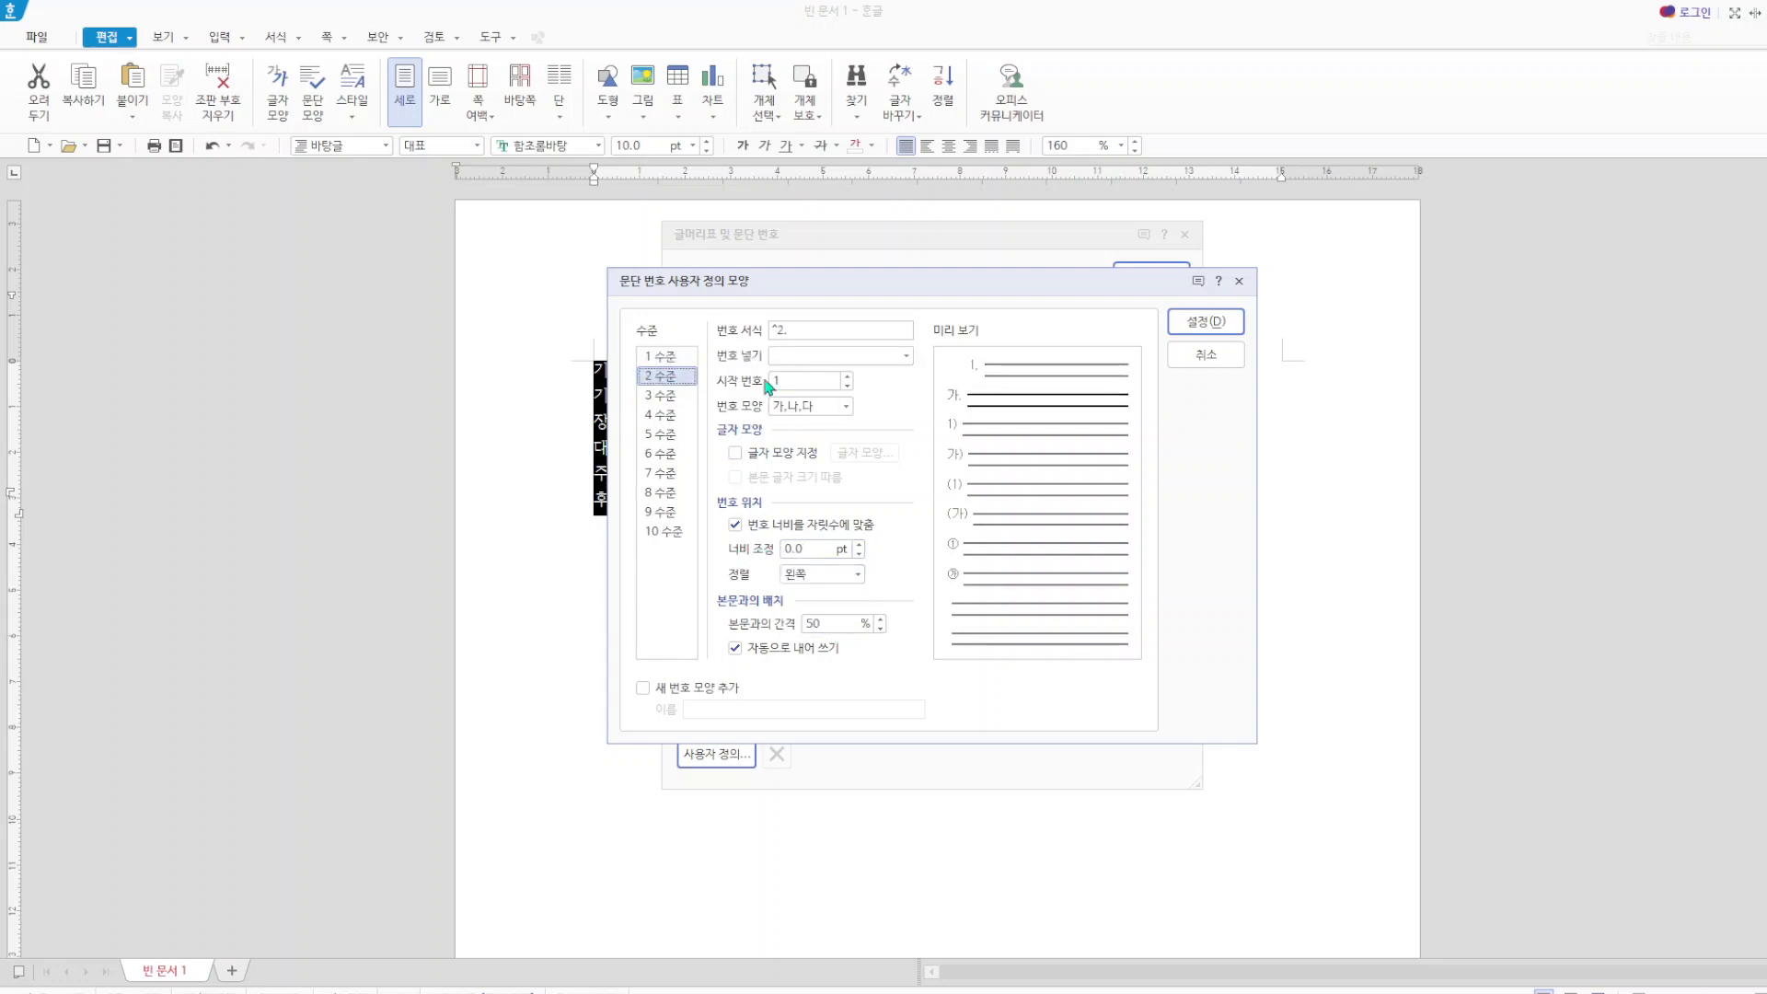
{"action": "left_click_drag", "start_coordinate": [800, 549], "coordinate": [773, 549]}
{"action": "type", "text": "30"}
{"action": "left_click", "coordinate": [857, 573]}
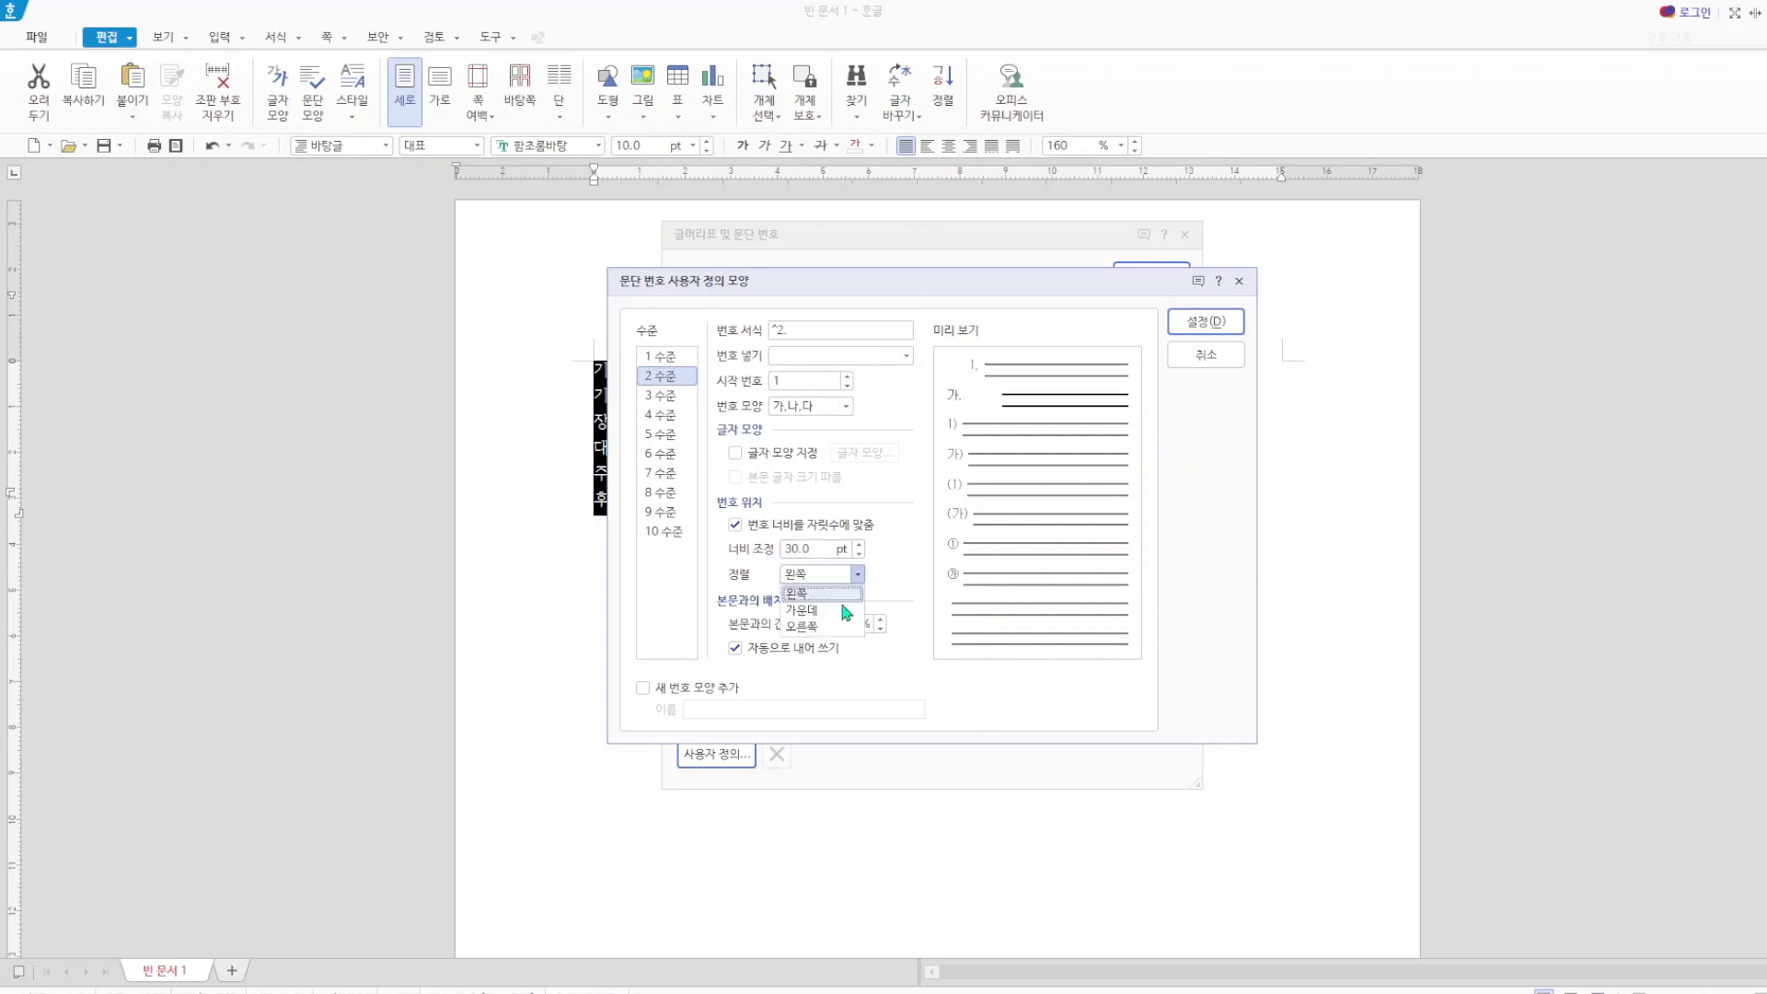
{"action": "left_click", "coordinate": [837, 626]}
{"action": "left_click", "coordinate": [1199, 352]}
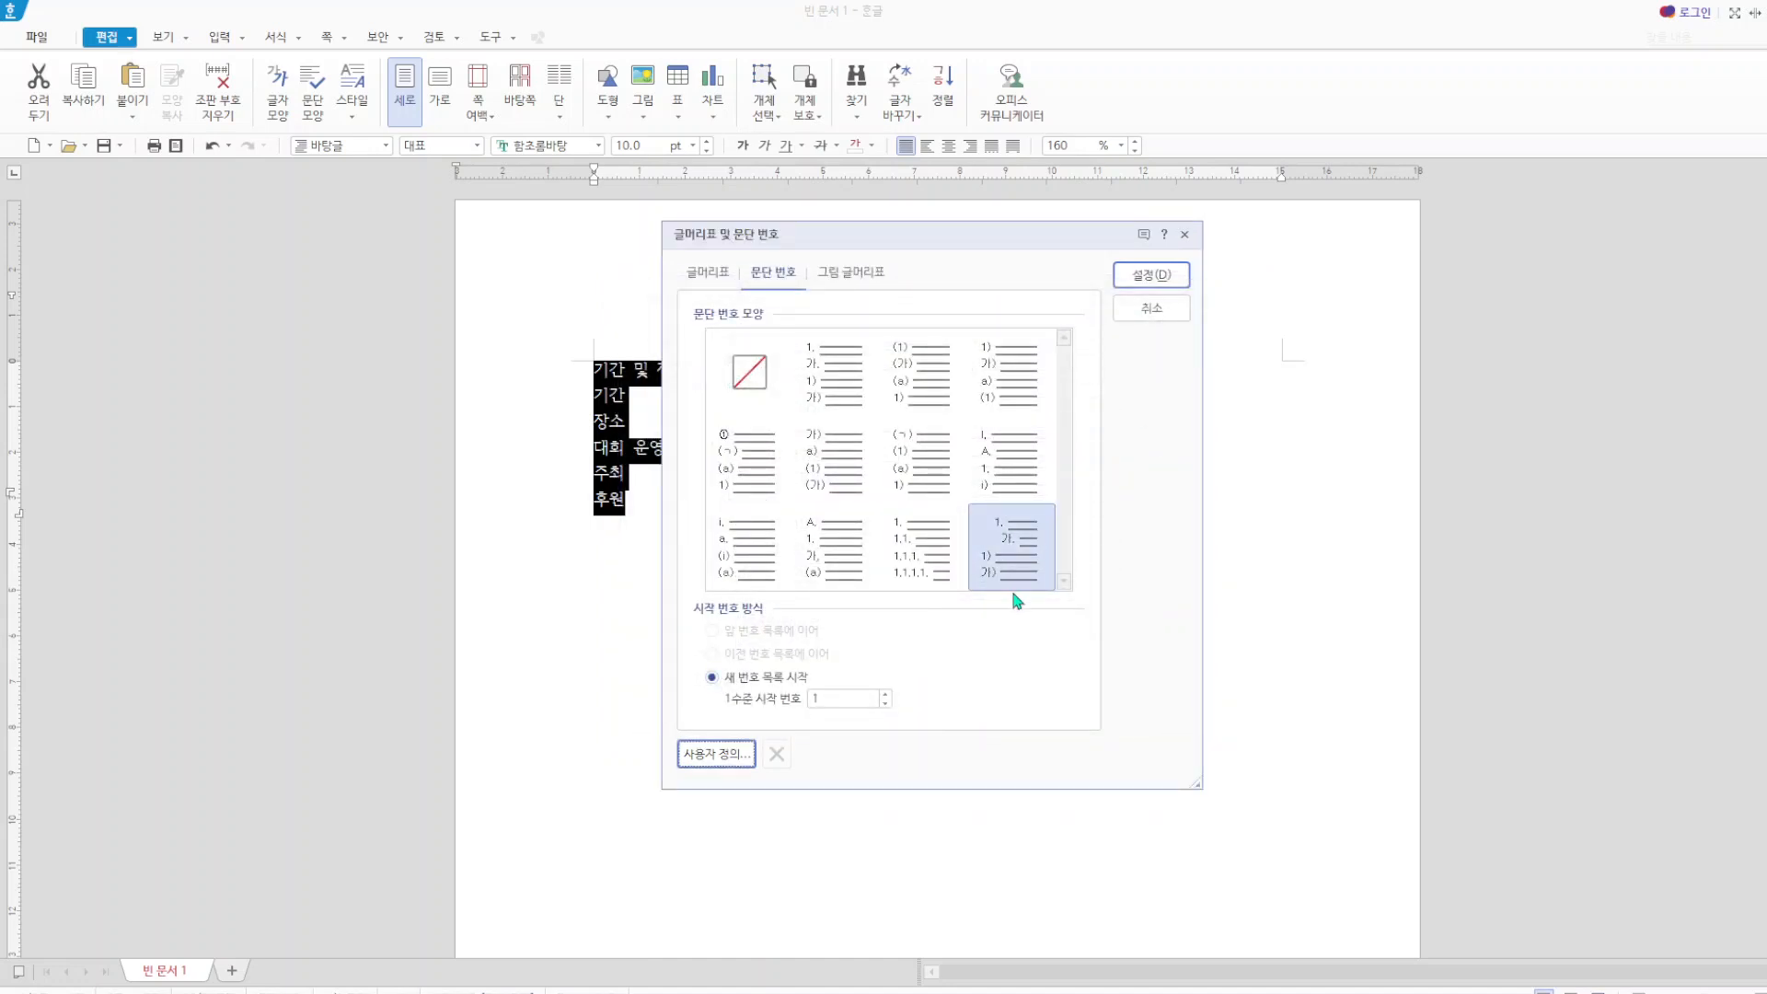
{"action": "left_click", "coordinate": [1161, 281]}
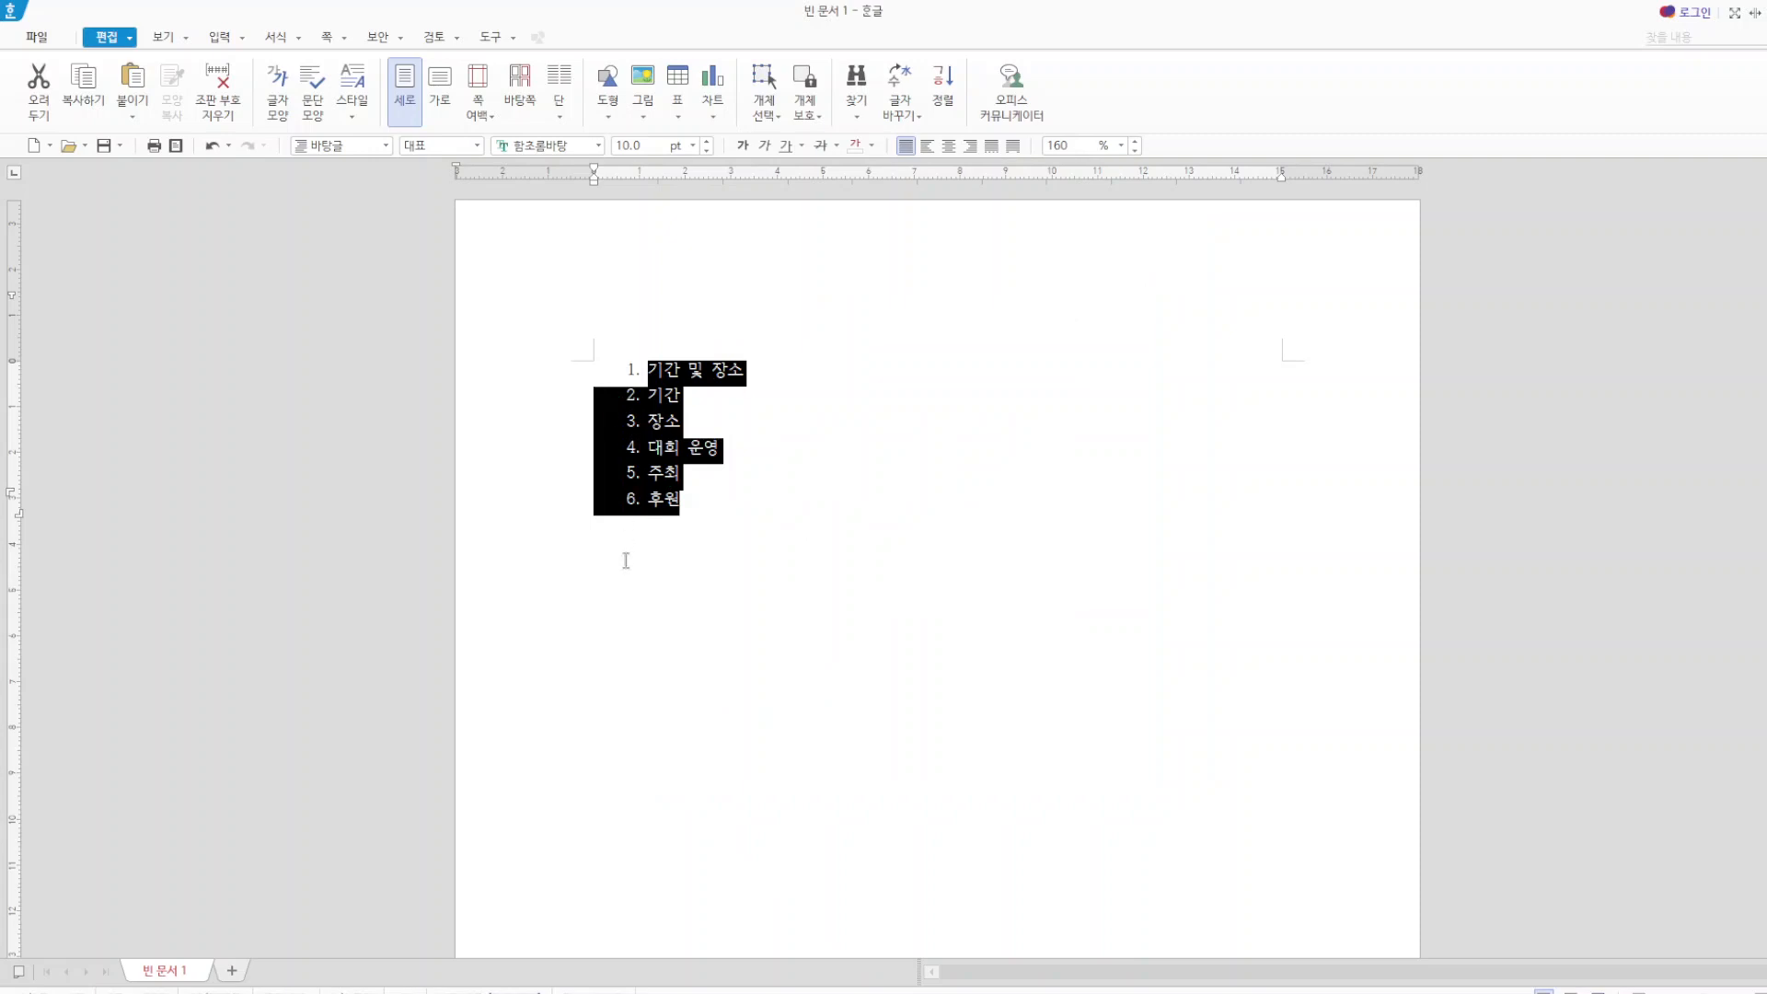
{"action": "left_click", "coordinate": [872, 583]}
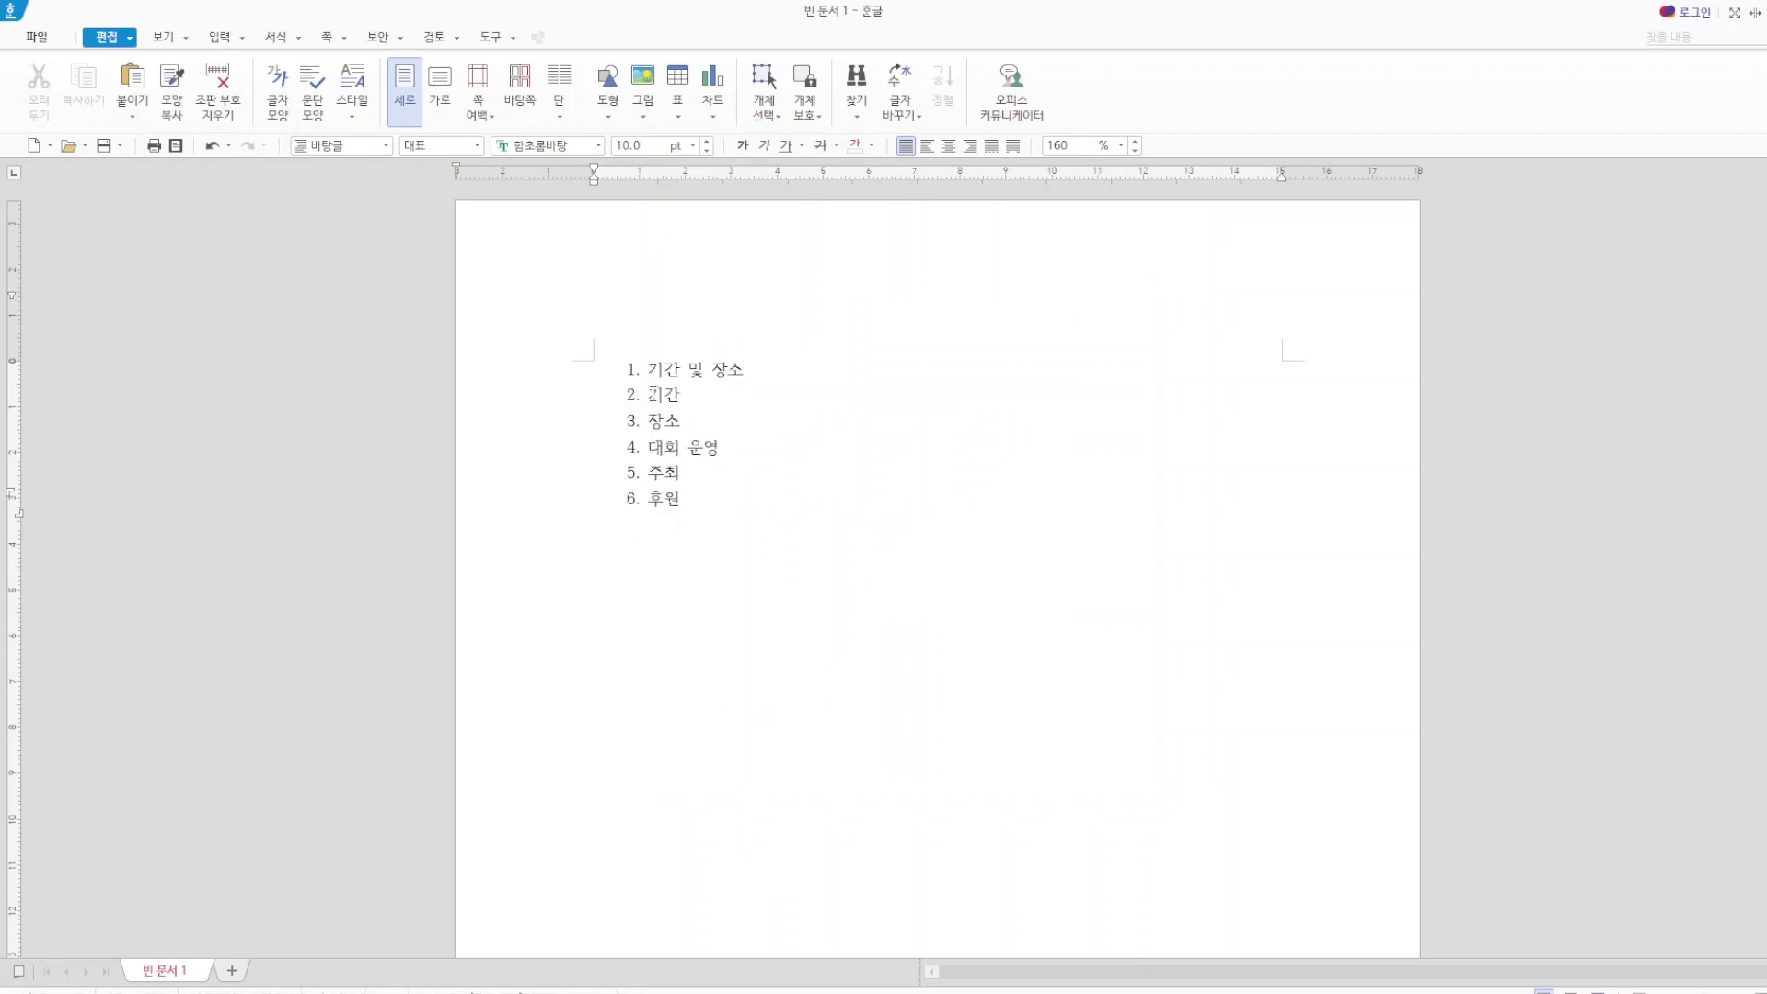
- Move "기간" and "장소", as well as "주최" and "후원", to the second numbering level (가., 나.)
{"action": "left_click_drag", "start_coordinate": [649, 395], "coordinate": [680, 423]}
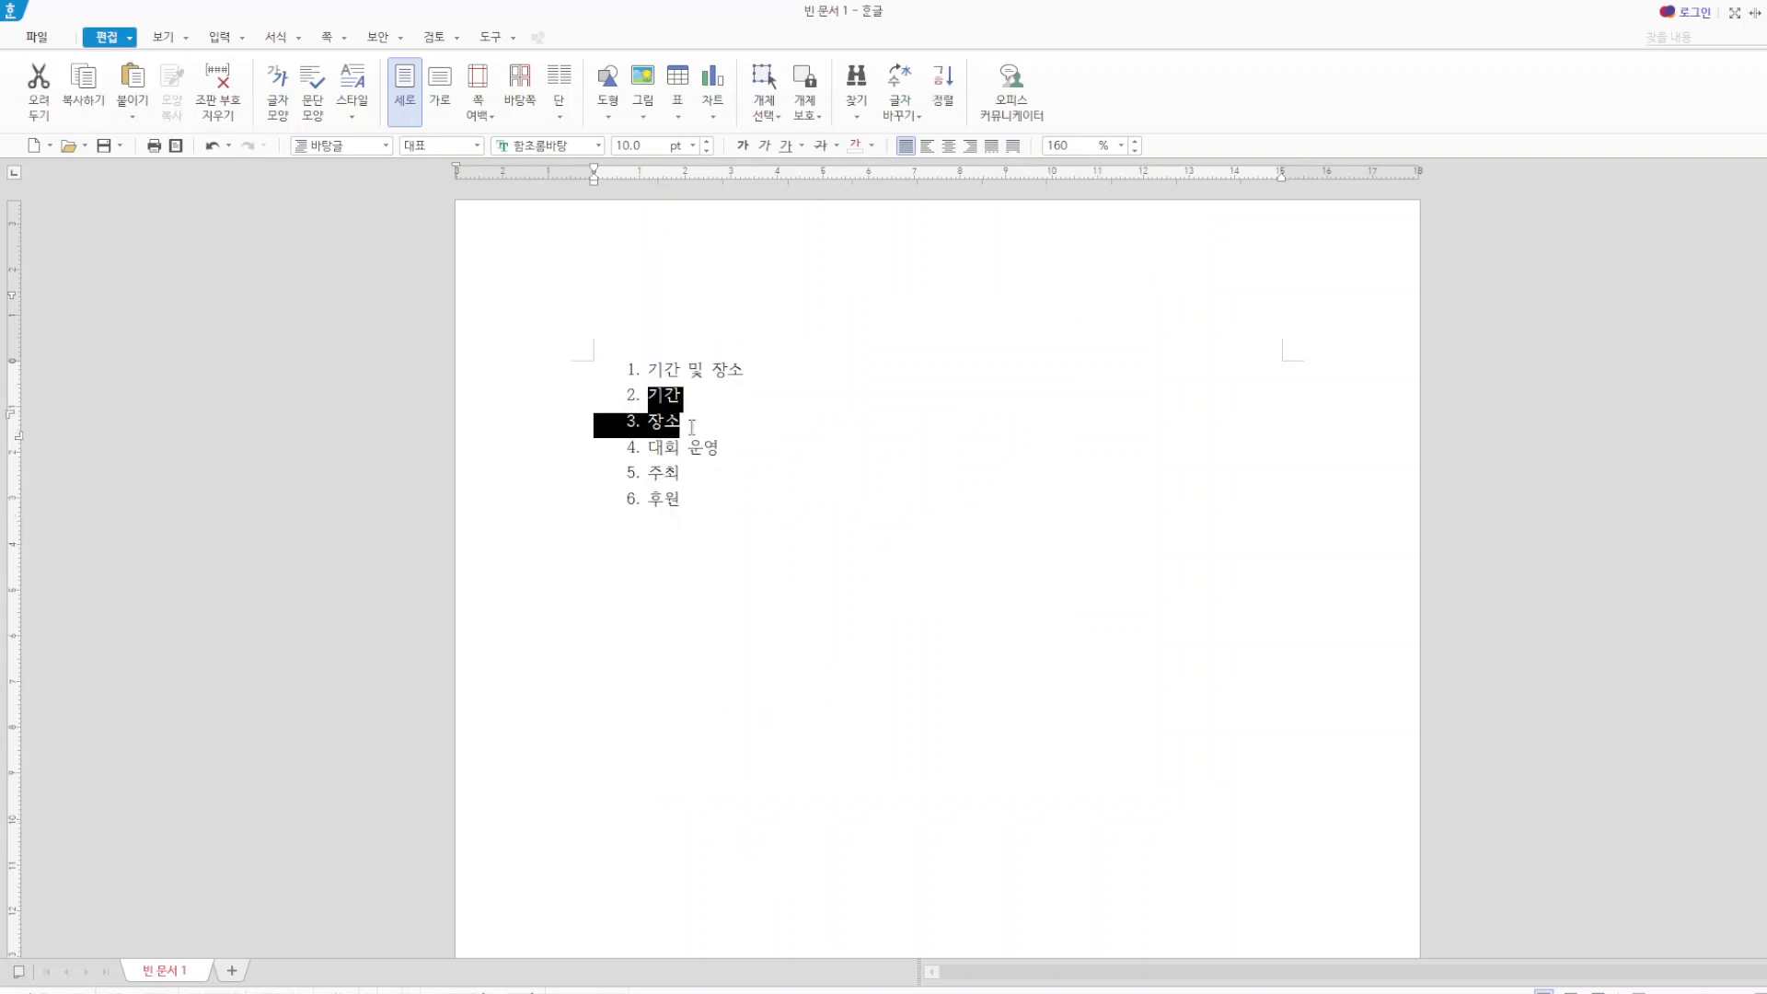
{"action": "left_click", "coordinate": [300, 39]}
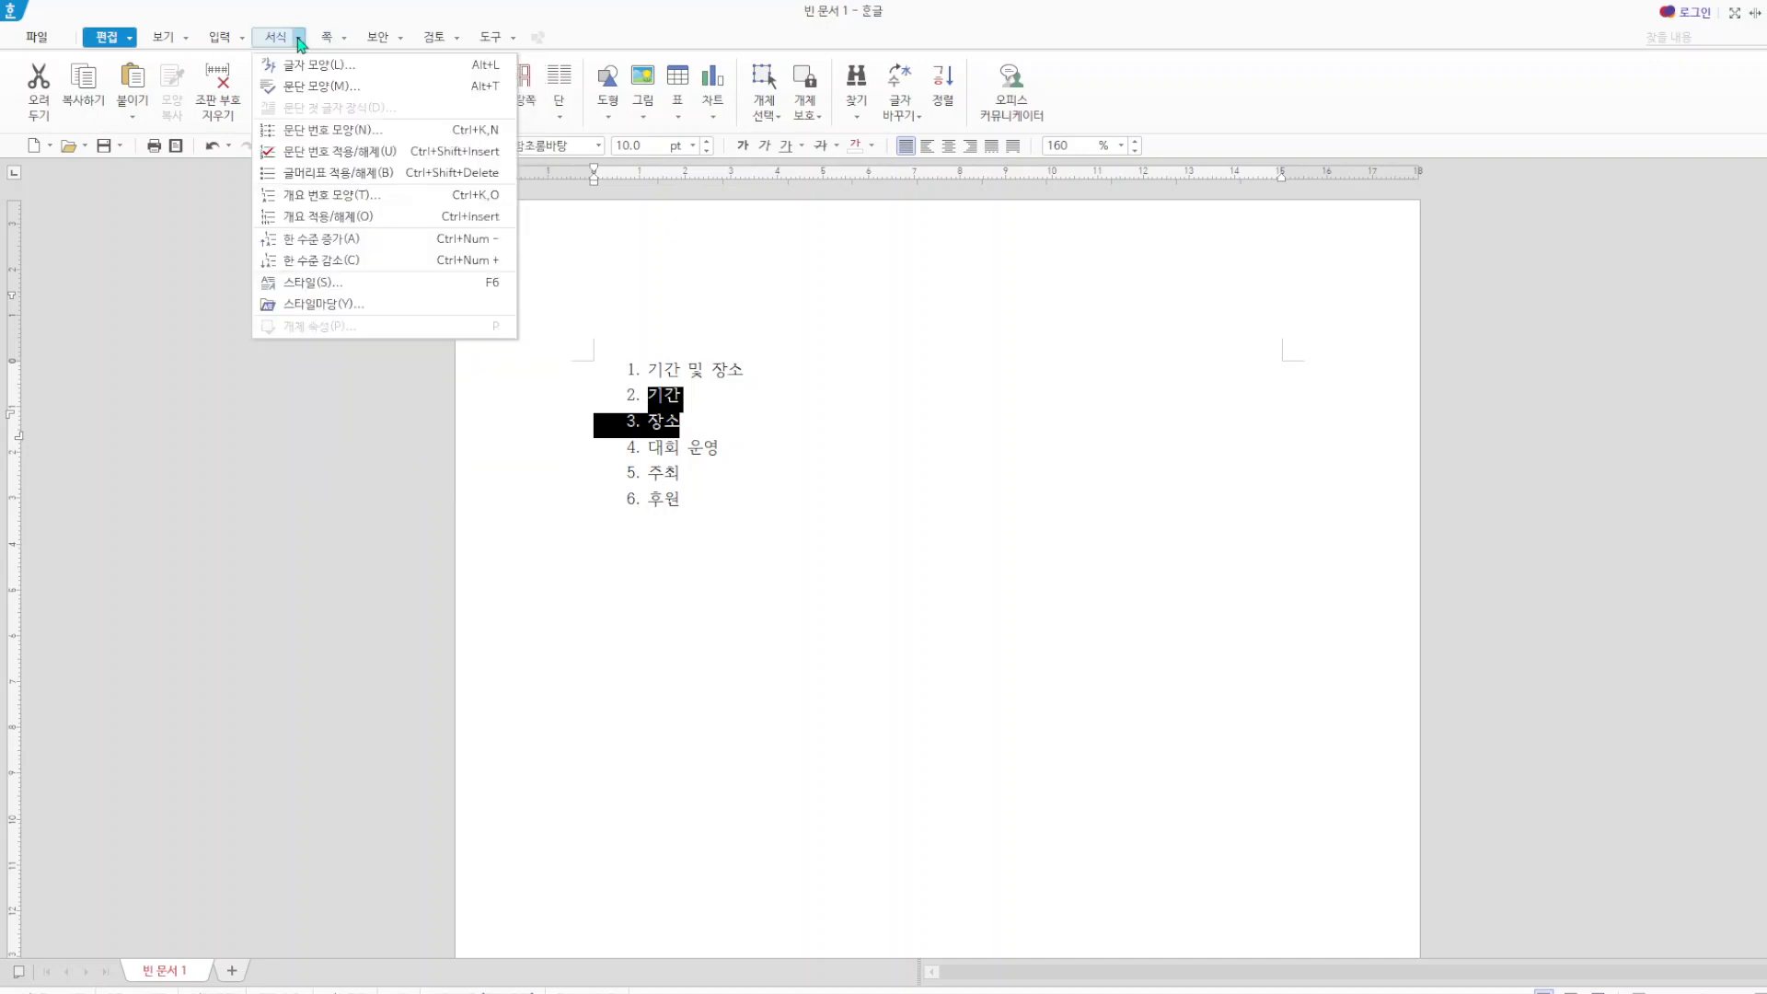
{"action": "left_click", "coordinate": [311, 241]}
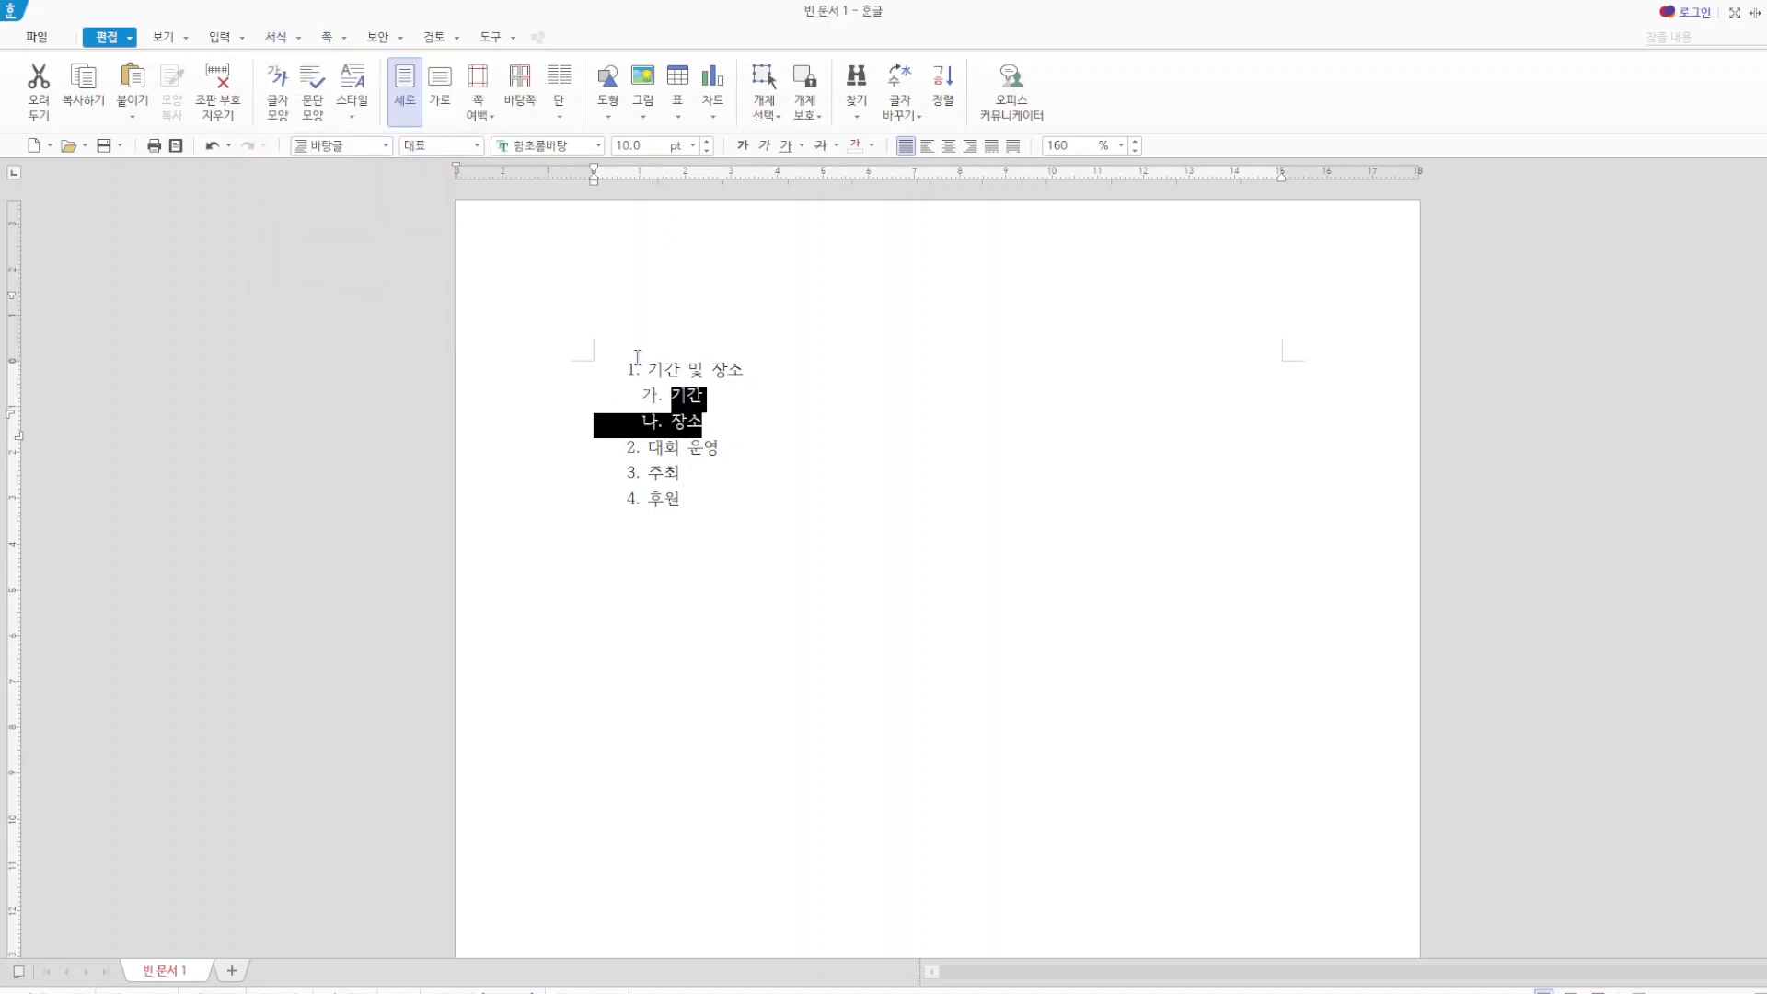
{"action": "left_click_drag", "start_coordinate": [647, 473], "coordinate": [709, 504]}
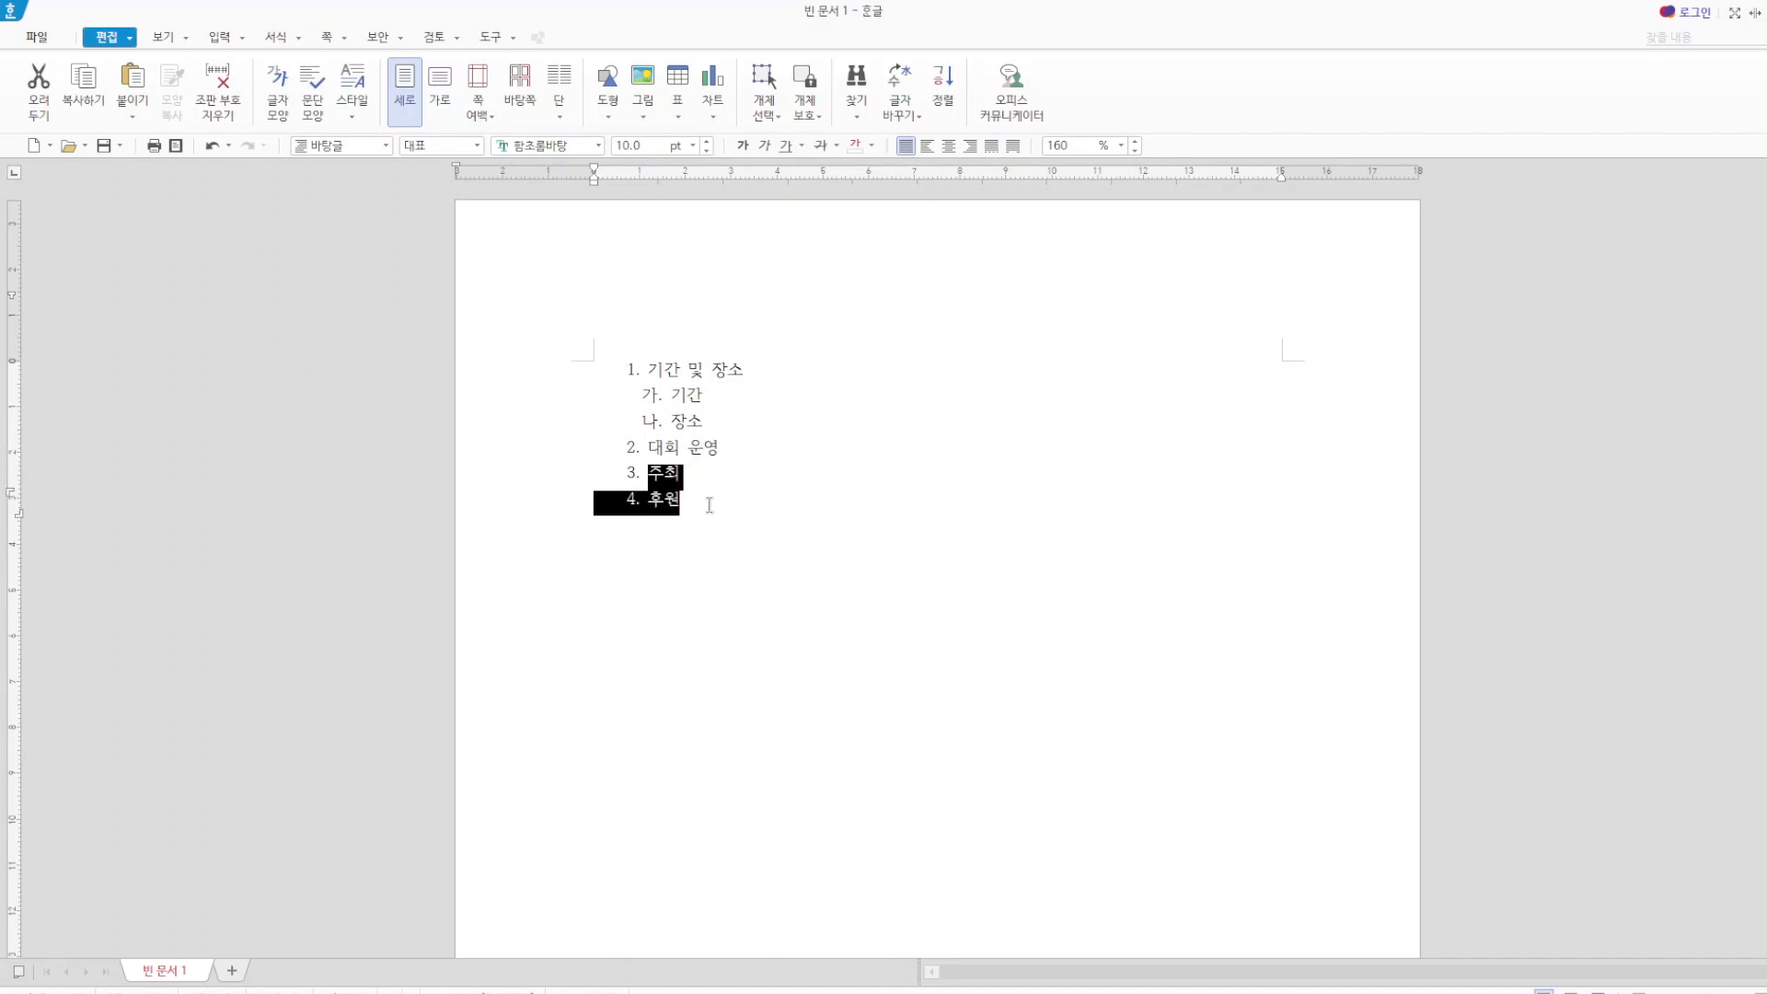
{"action": "left_click", "coordinate": [296, 38]}
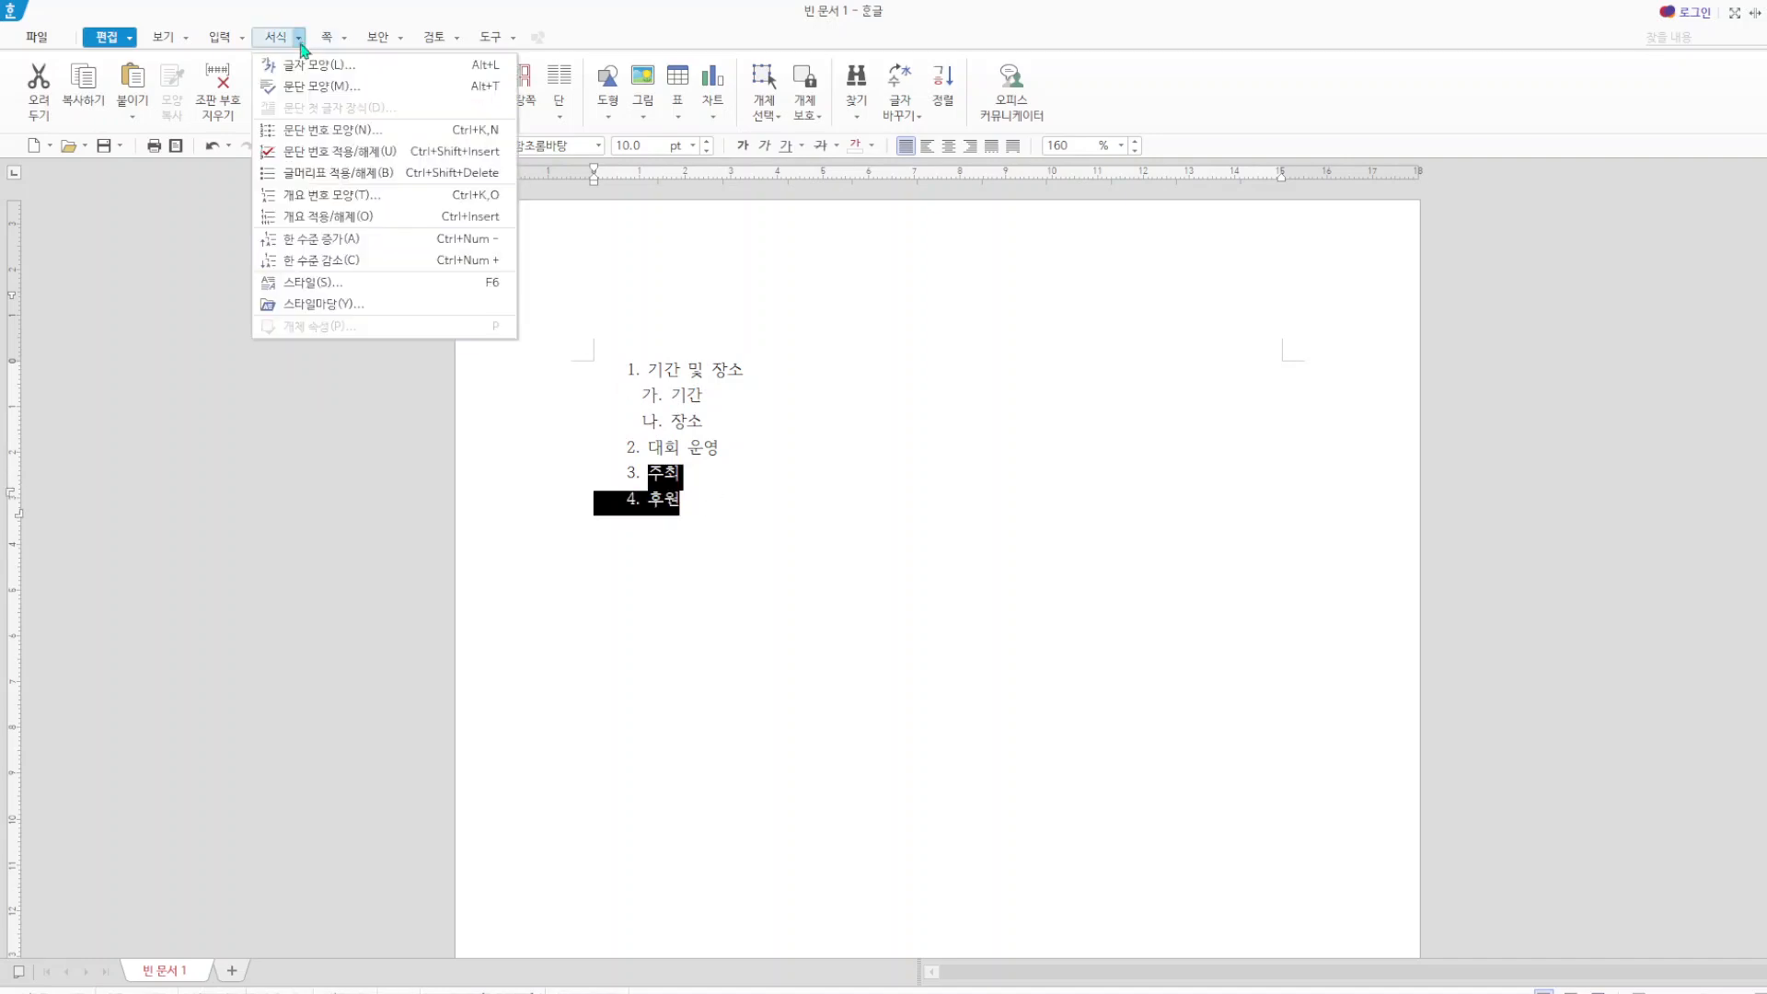
{"action": "left_click", "coordinate": [345, 260]}
{"action": "left_click", "coordinate": [976, 578]}
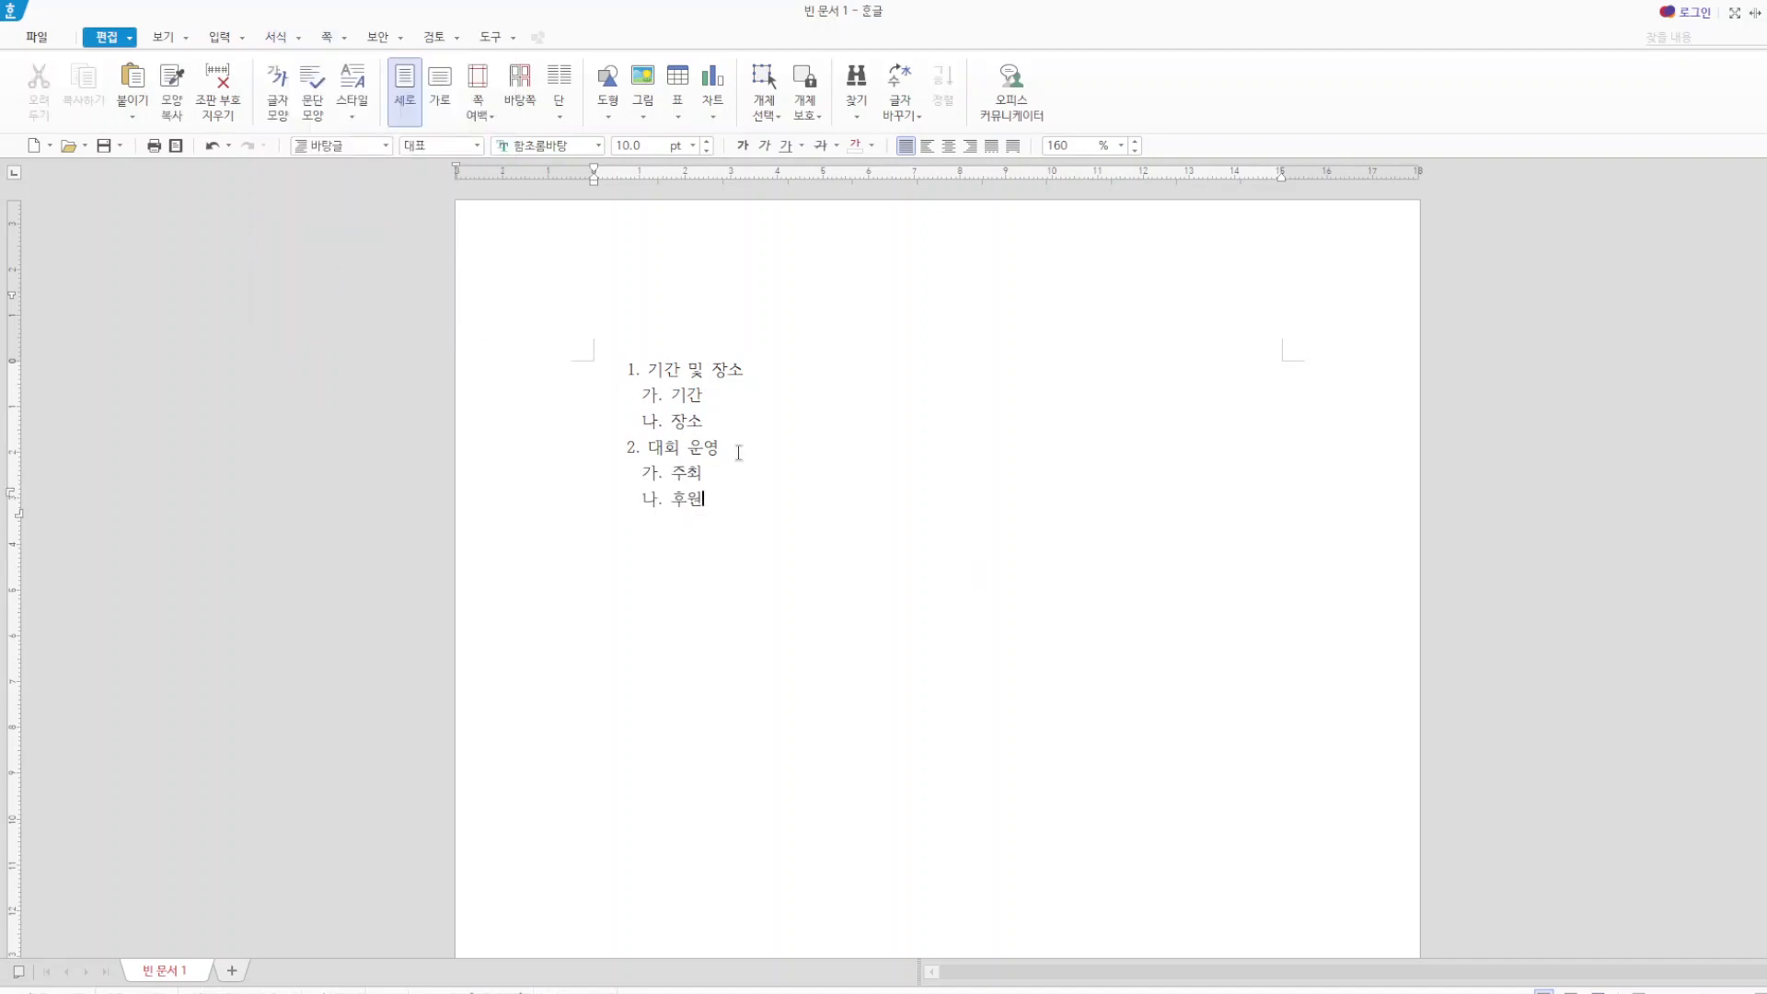
- Set the line spacing of the six numbered sample lines to 180%
{"action": "left_click_drag", "start_coordinate": [647, 371], "coordinate": [761, 509]}
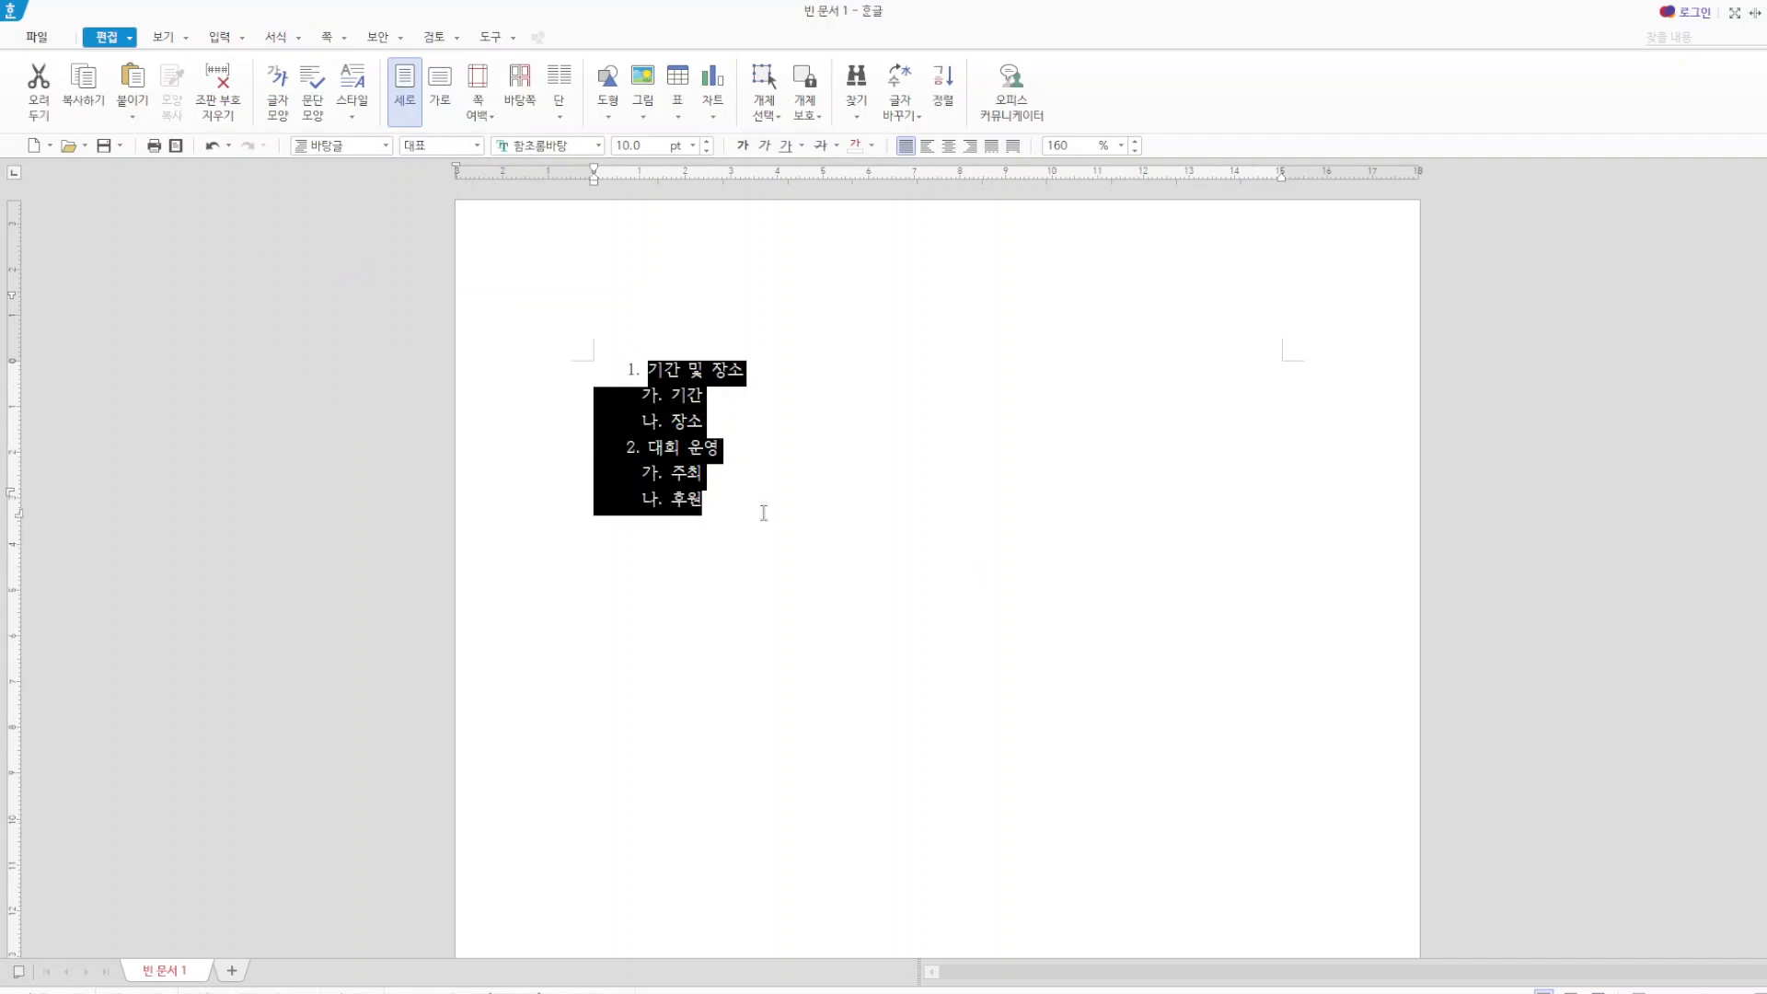
{"action": "right_click", "coordinate": [649, 432]}
{"action": "left_click", "coordinate": [734, 548]}
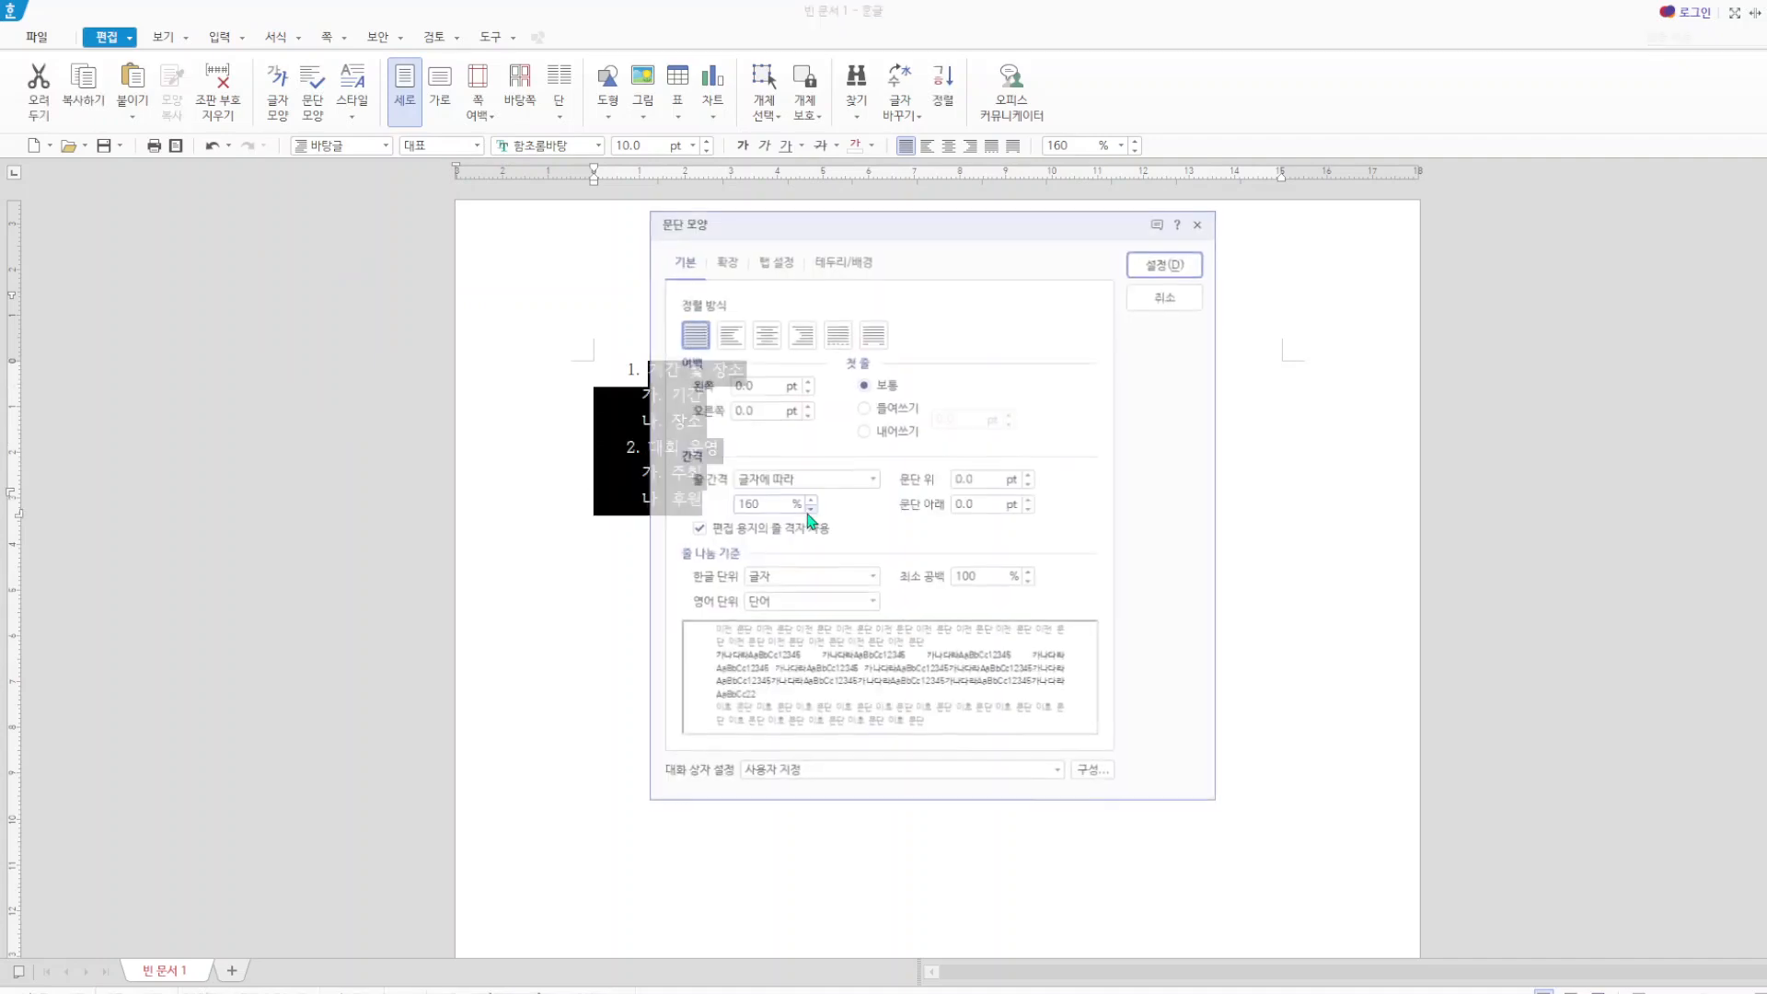
{"action": "left_click_drag", "start_coordinate": [771, 506], "coordinate": [669, 506]}
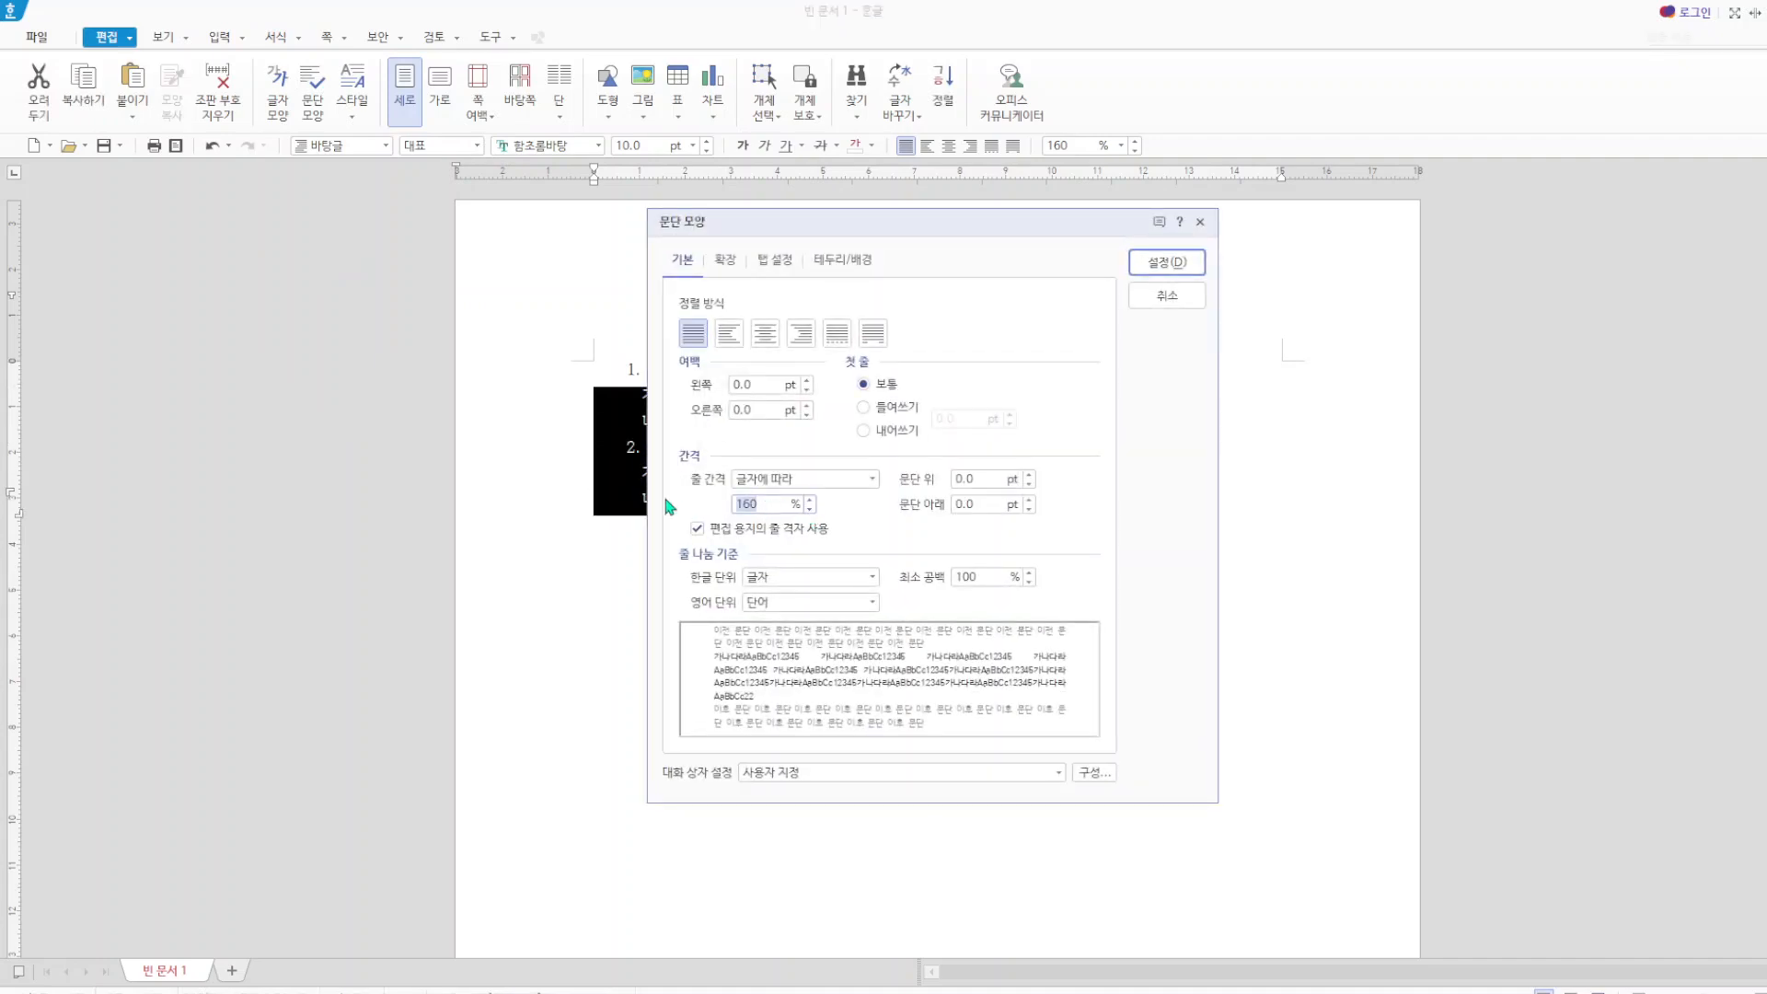
{"action": "type", "text": "180"}
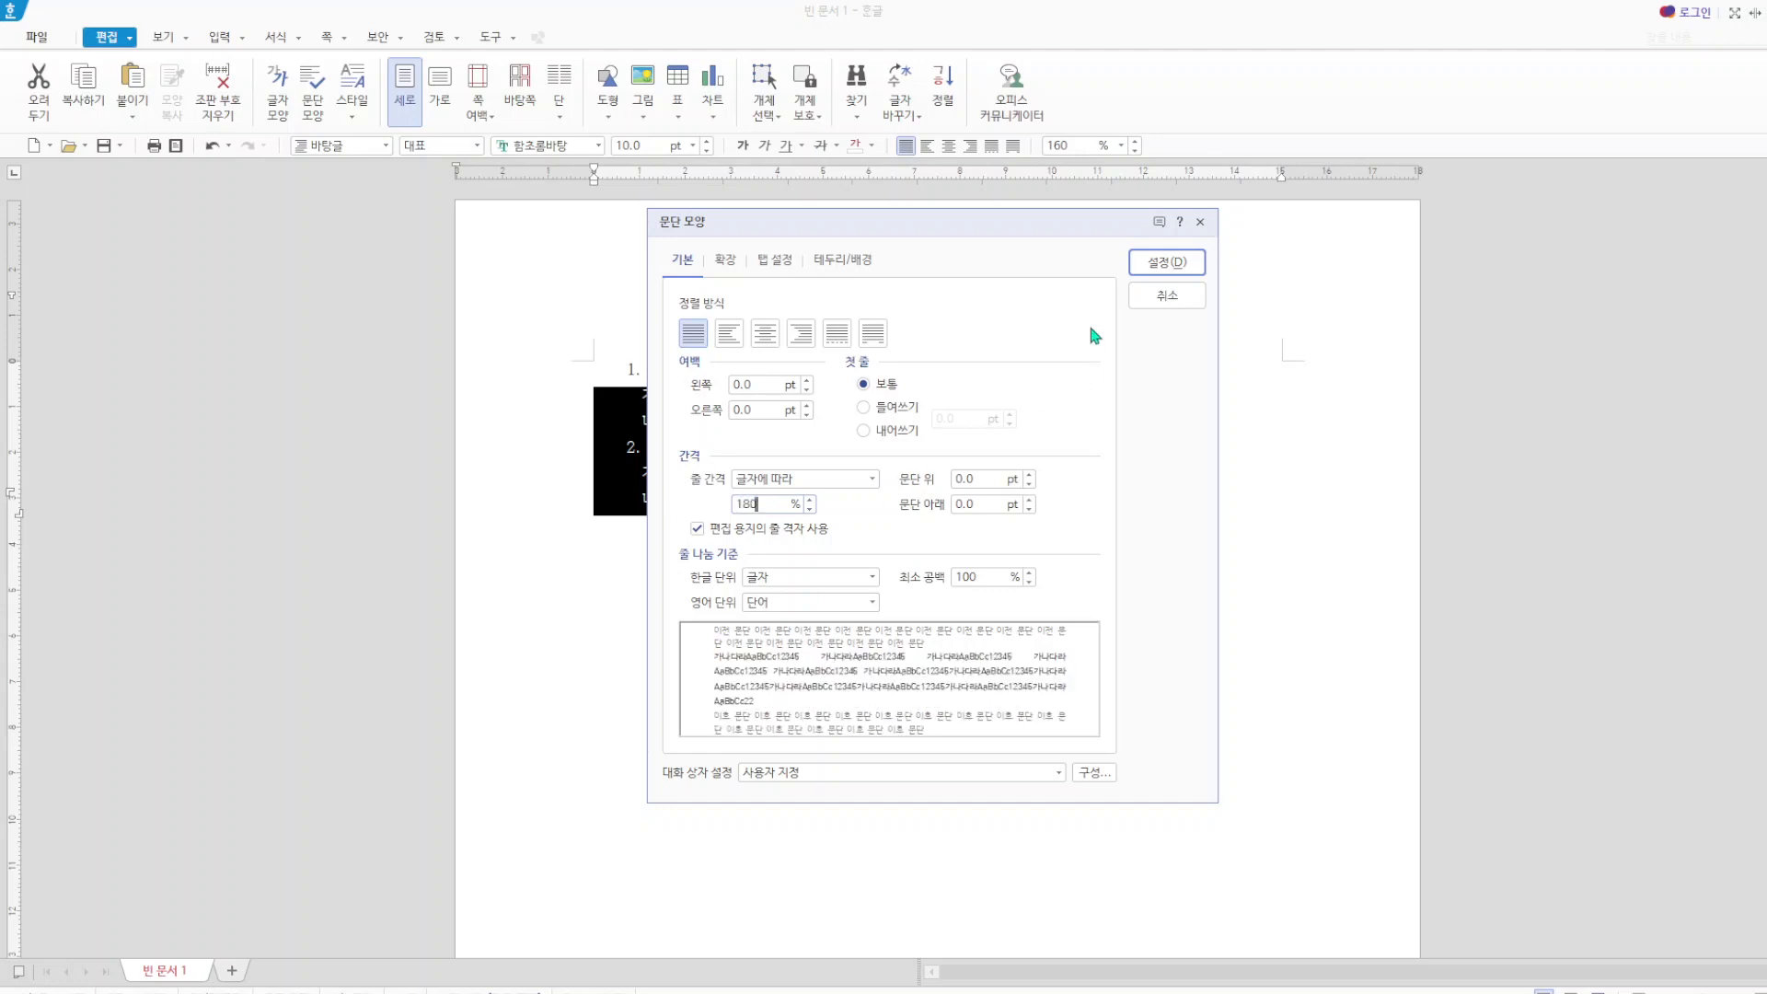
{"action": "left_click", "coordinate": [1167, 263]}
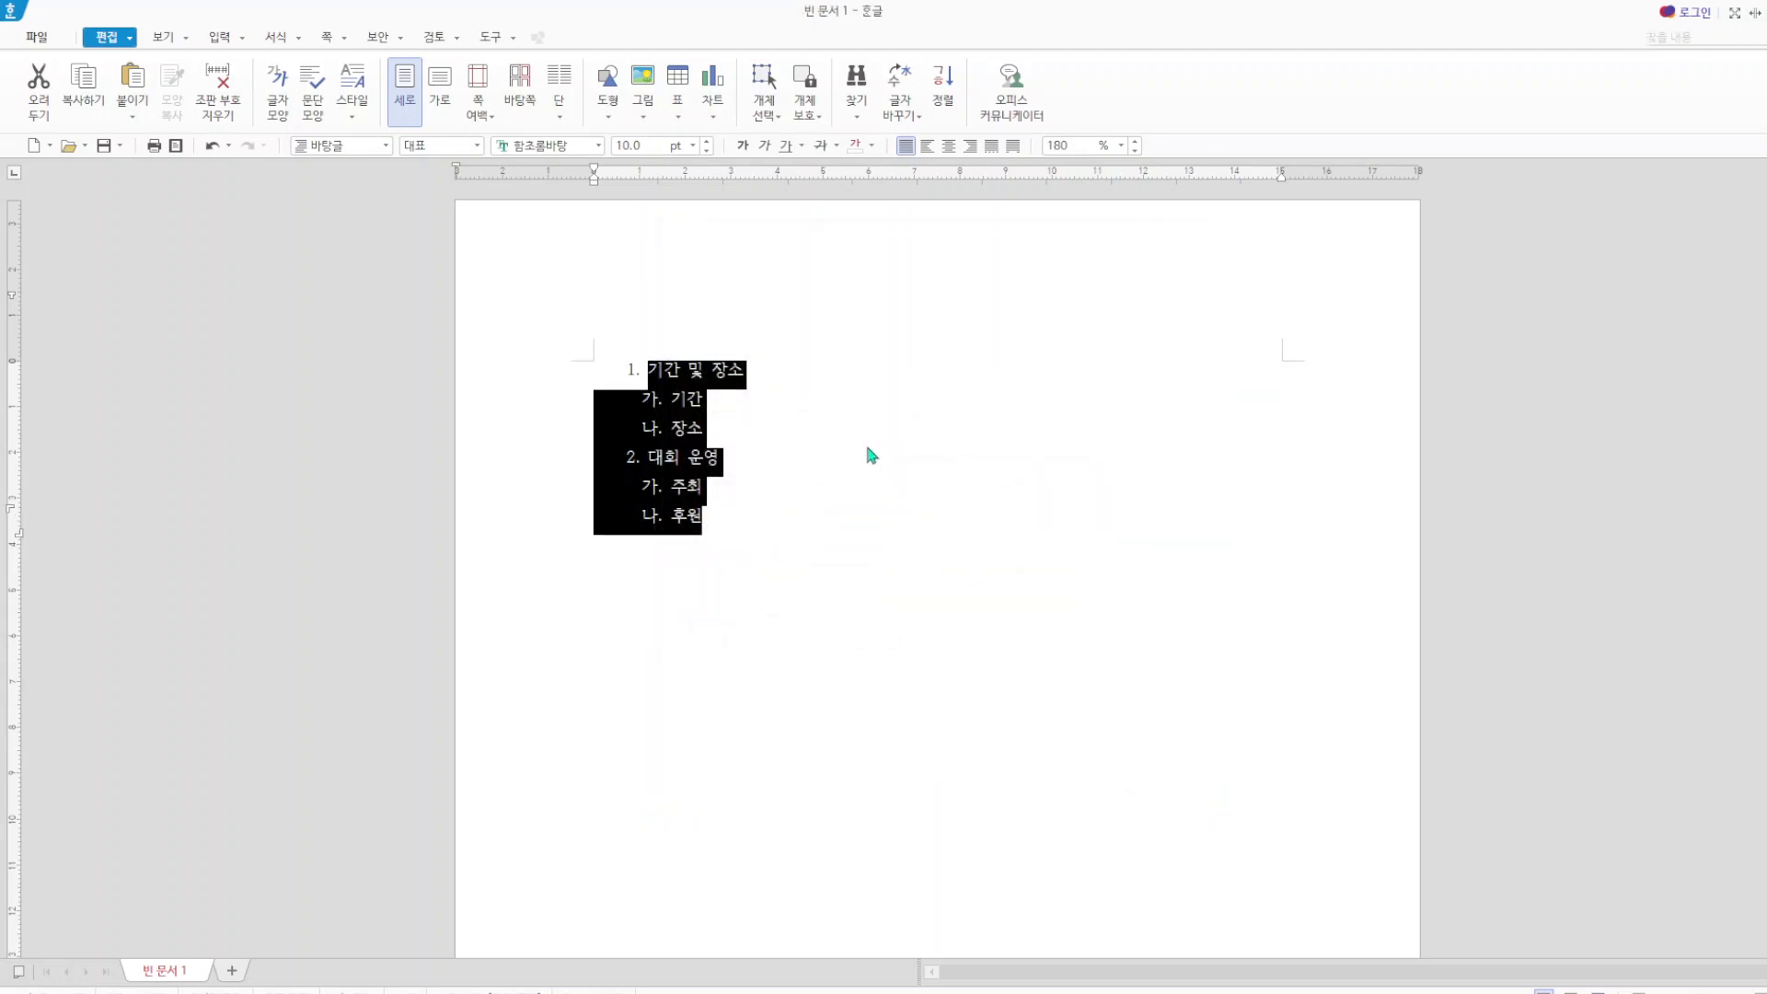
{"action": "left_click", "coordinate": [814, 555]}
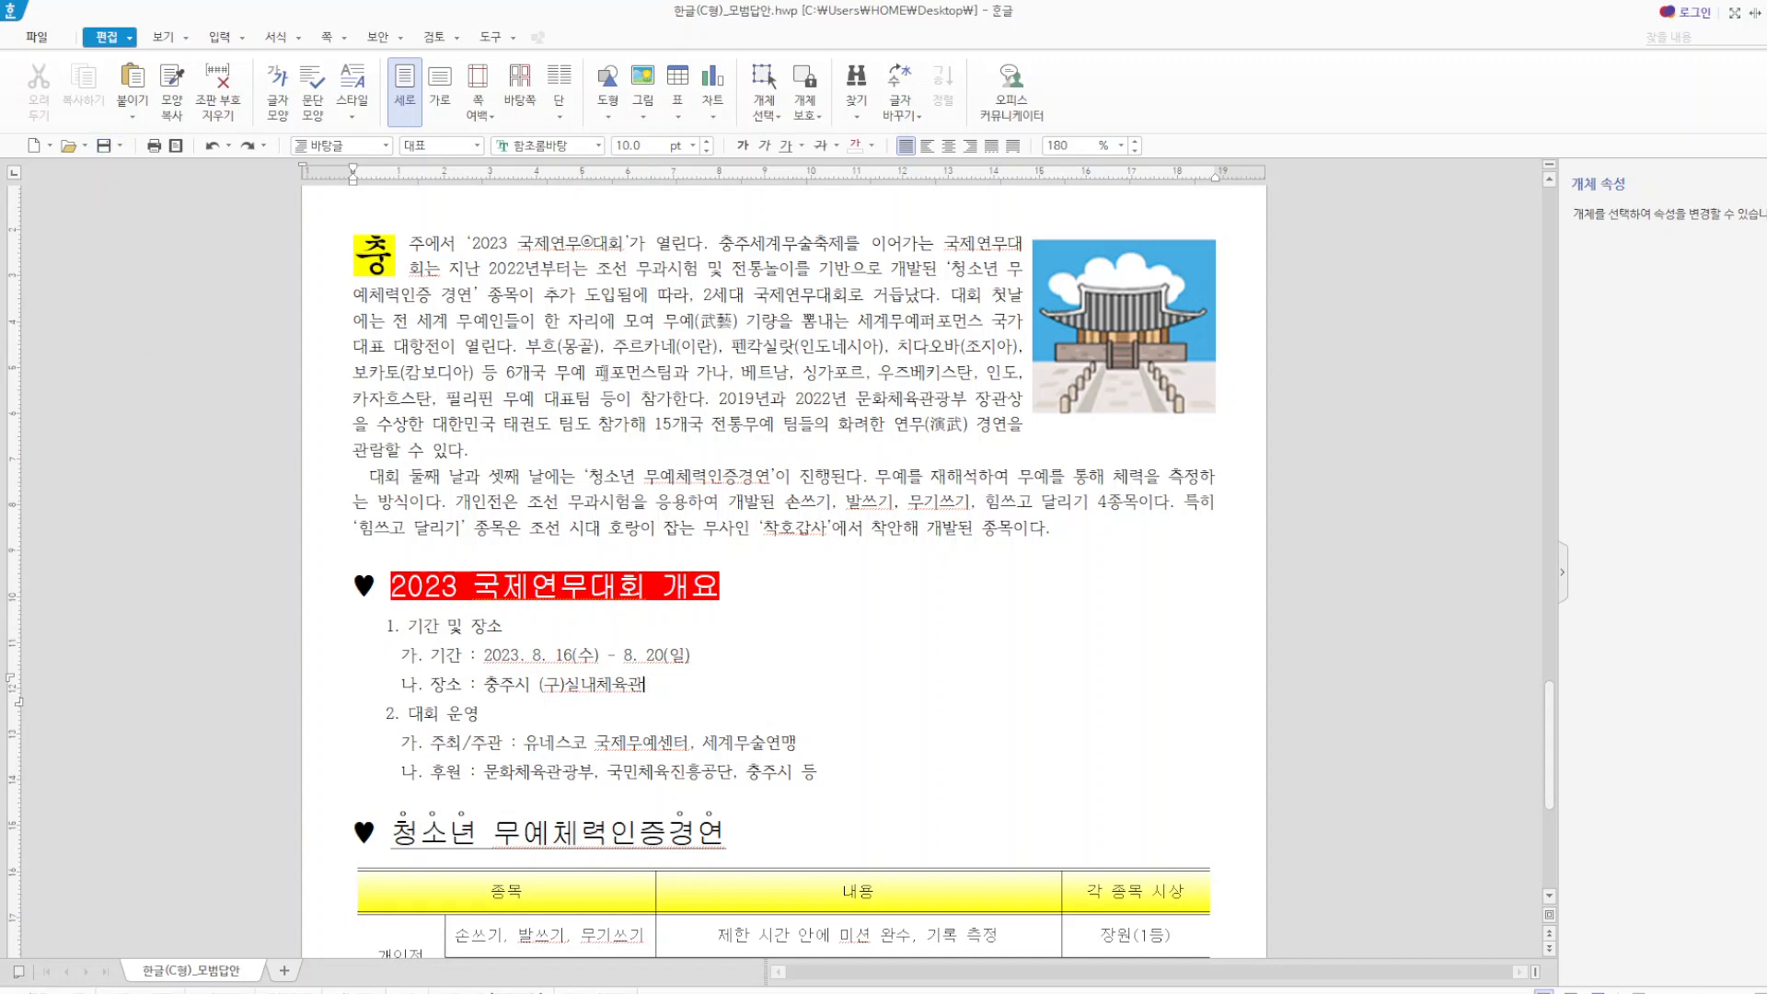
- Insert a bookmark named "무예" in front of the third page's title "세계 무예인들이 한 자리에" in the model-answer document
{"action": "scroll", "coordinate": [573, 347], "scroll_direction": "up", "scroll_amount": 4}
{"action": "left_click", "coordinate": [608, 544]}
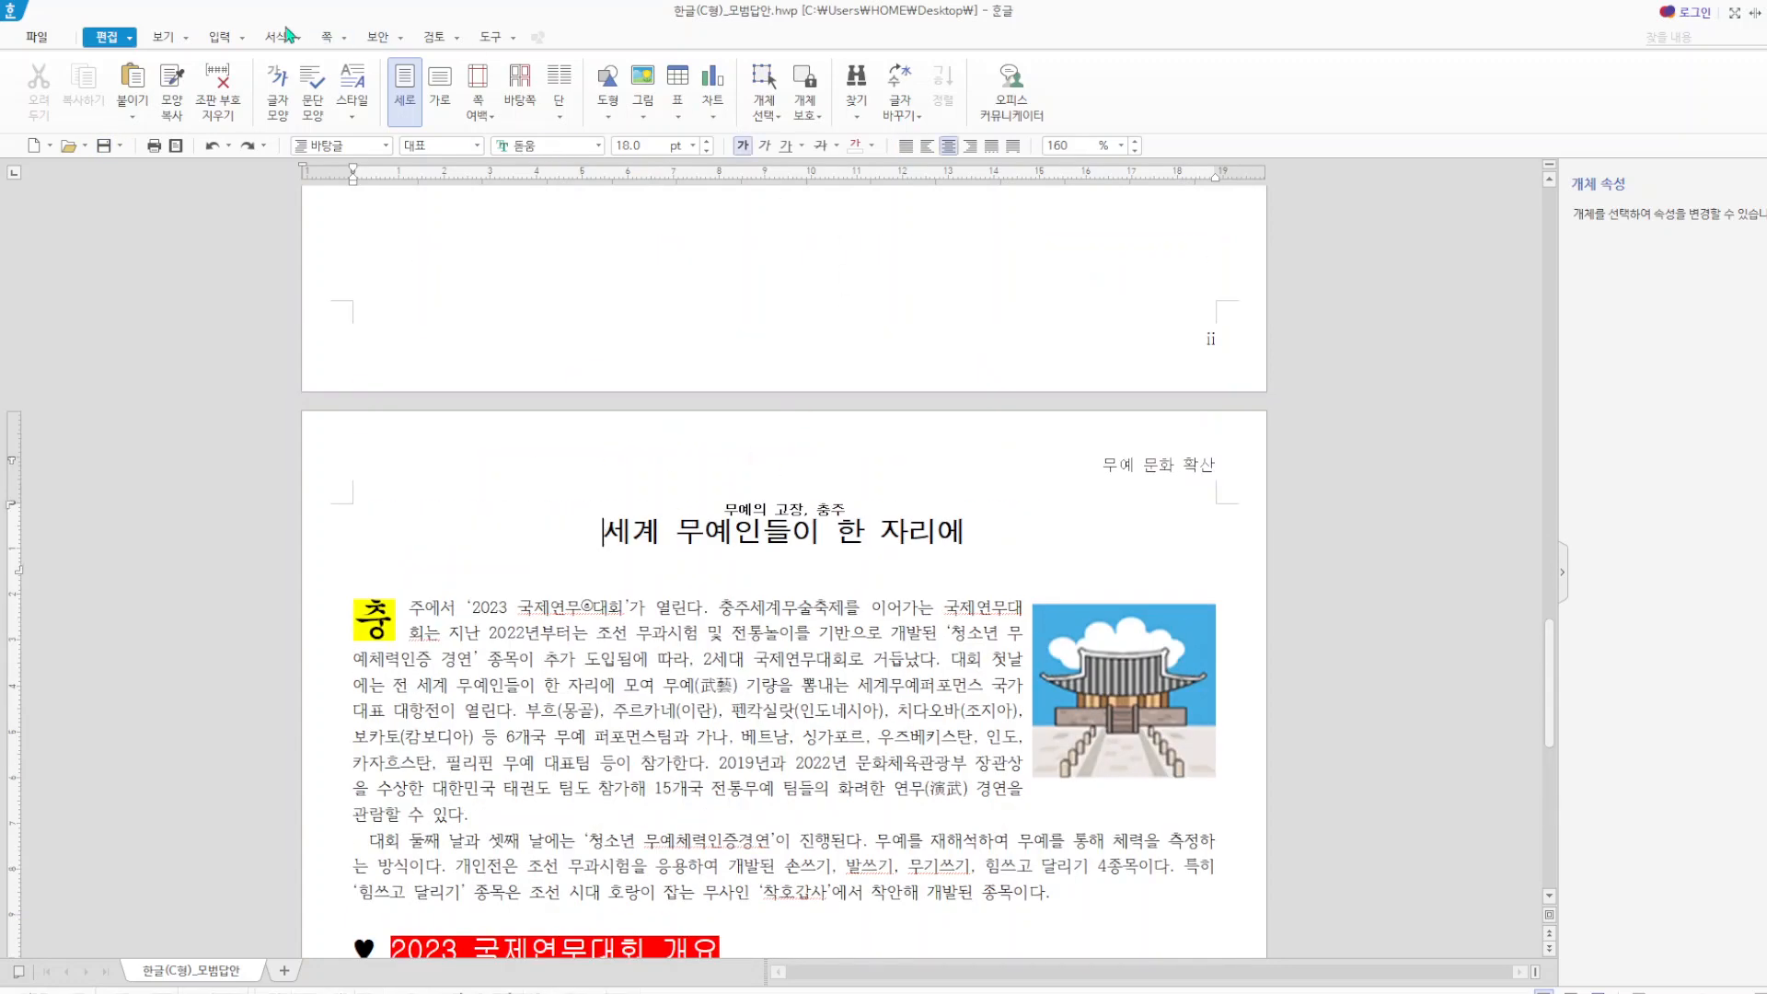
{"action": "left_click", "coordinate": [244, 39]}
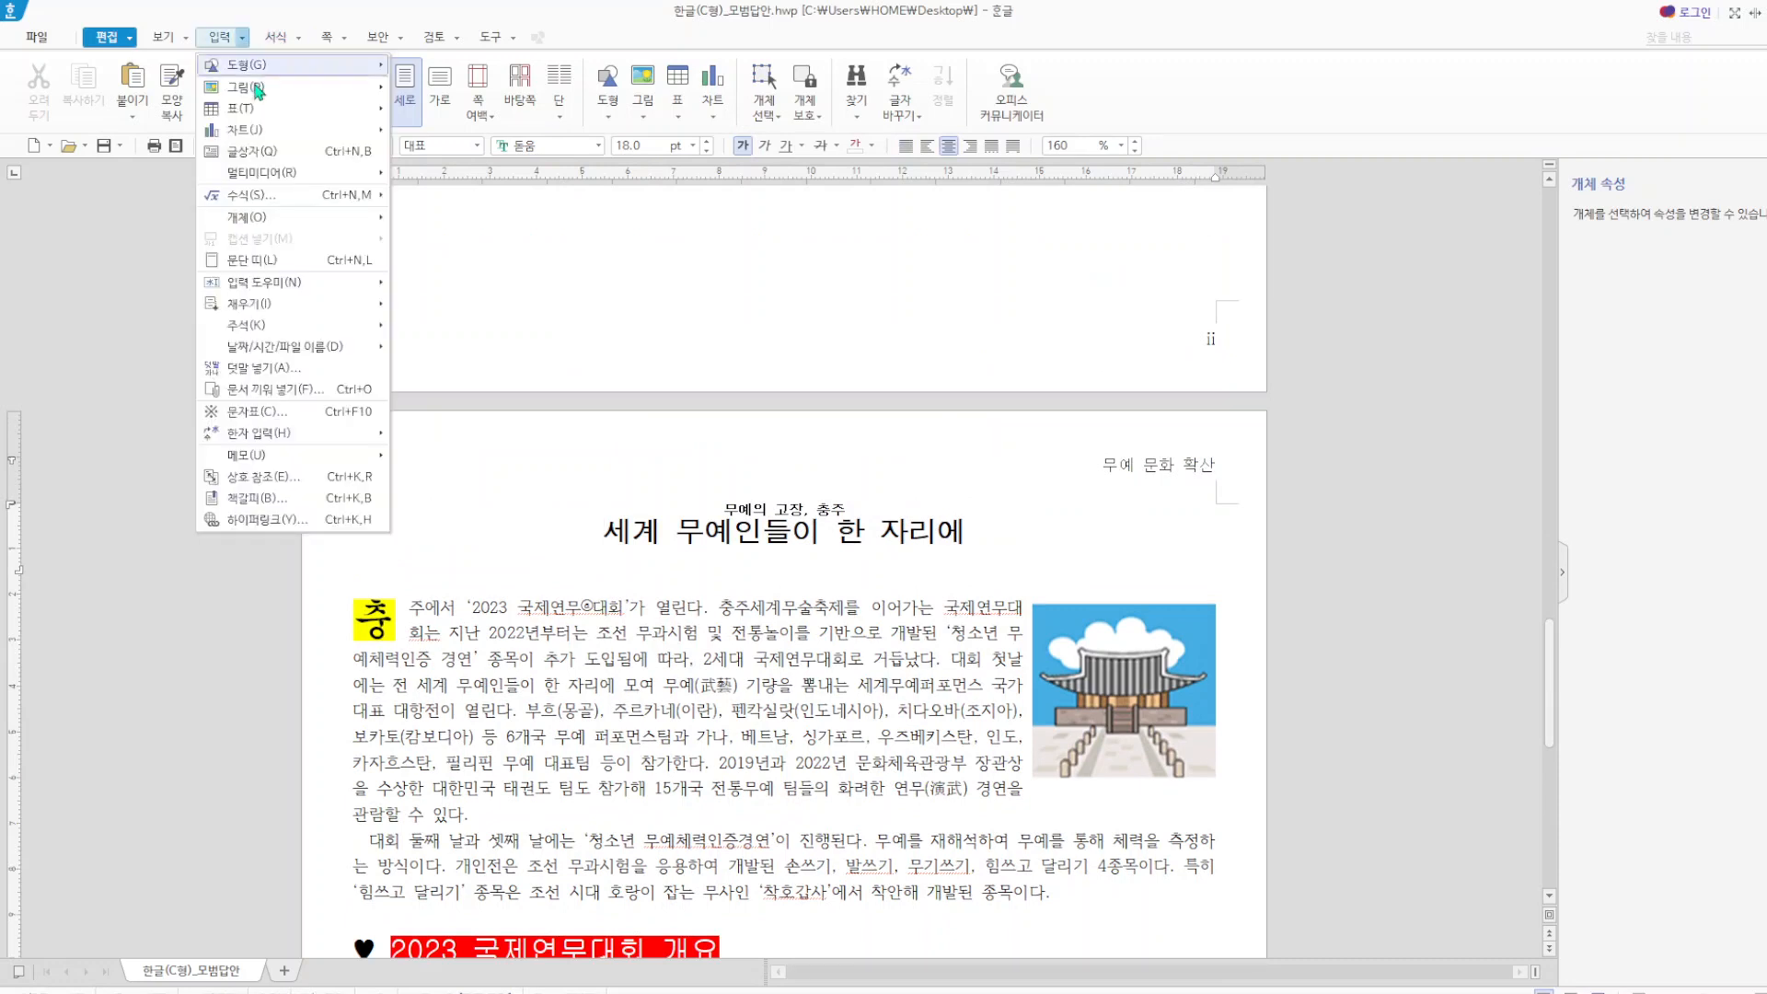
{"action": "mouse_move", "coordinate": [302, 462]}
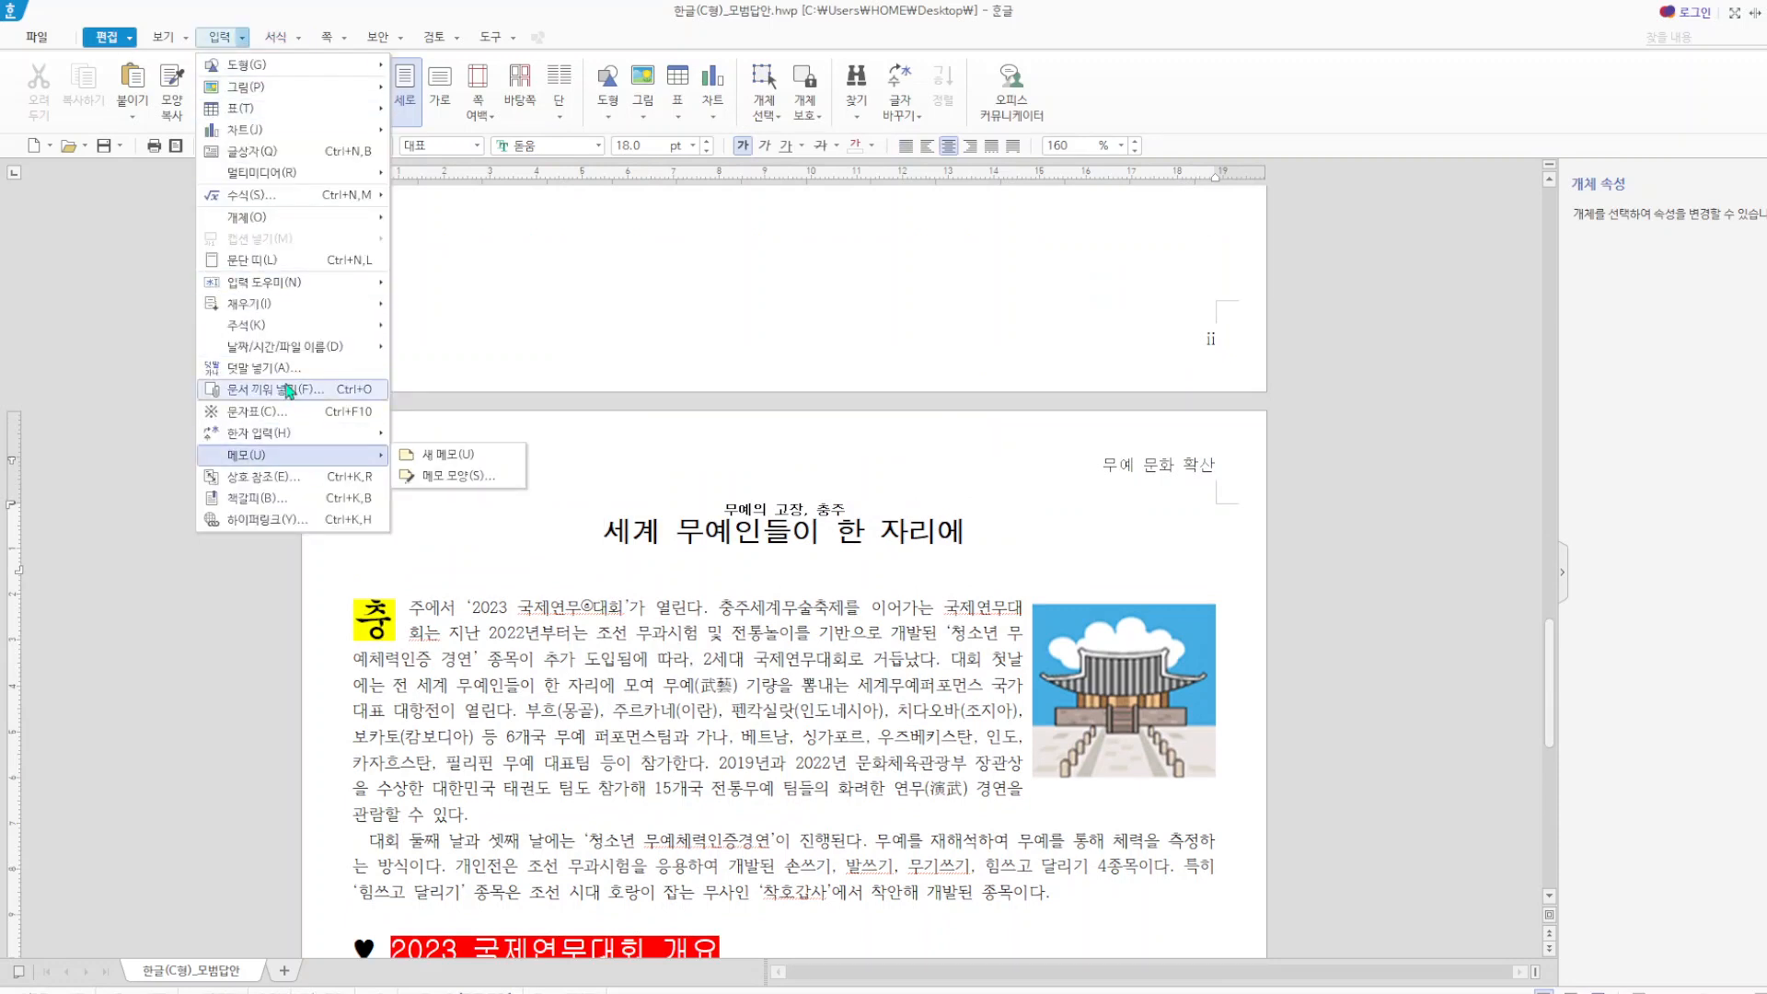
{"action": "left_click", "coordinate": [274, 500]}
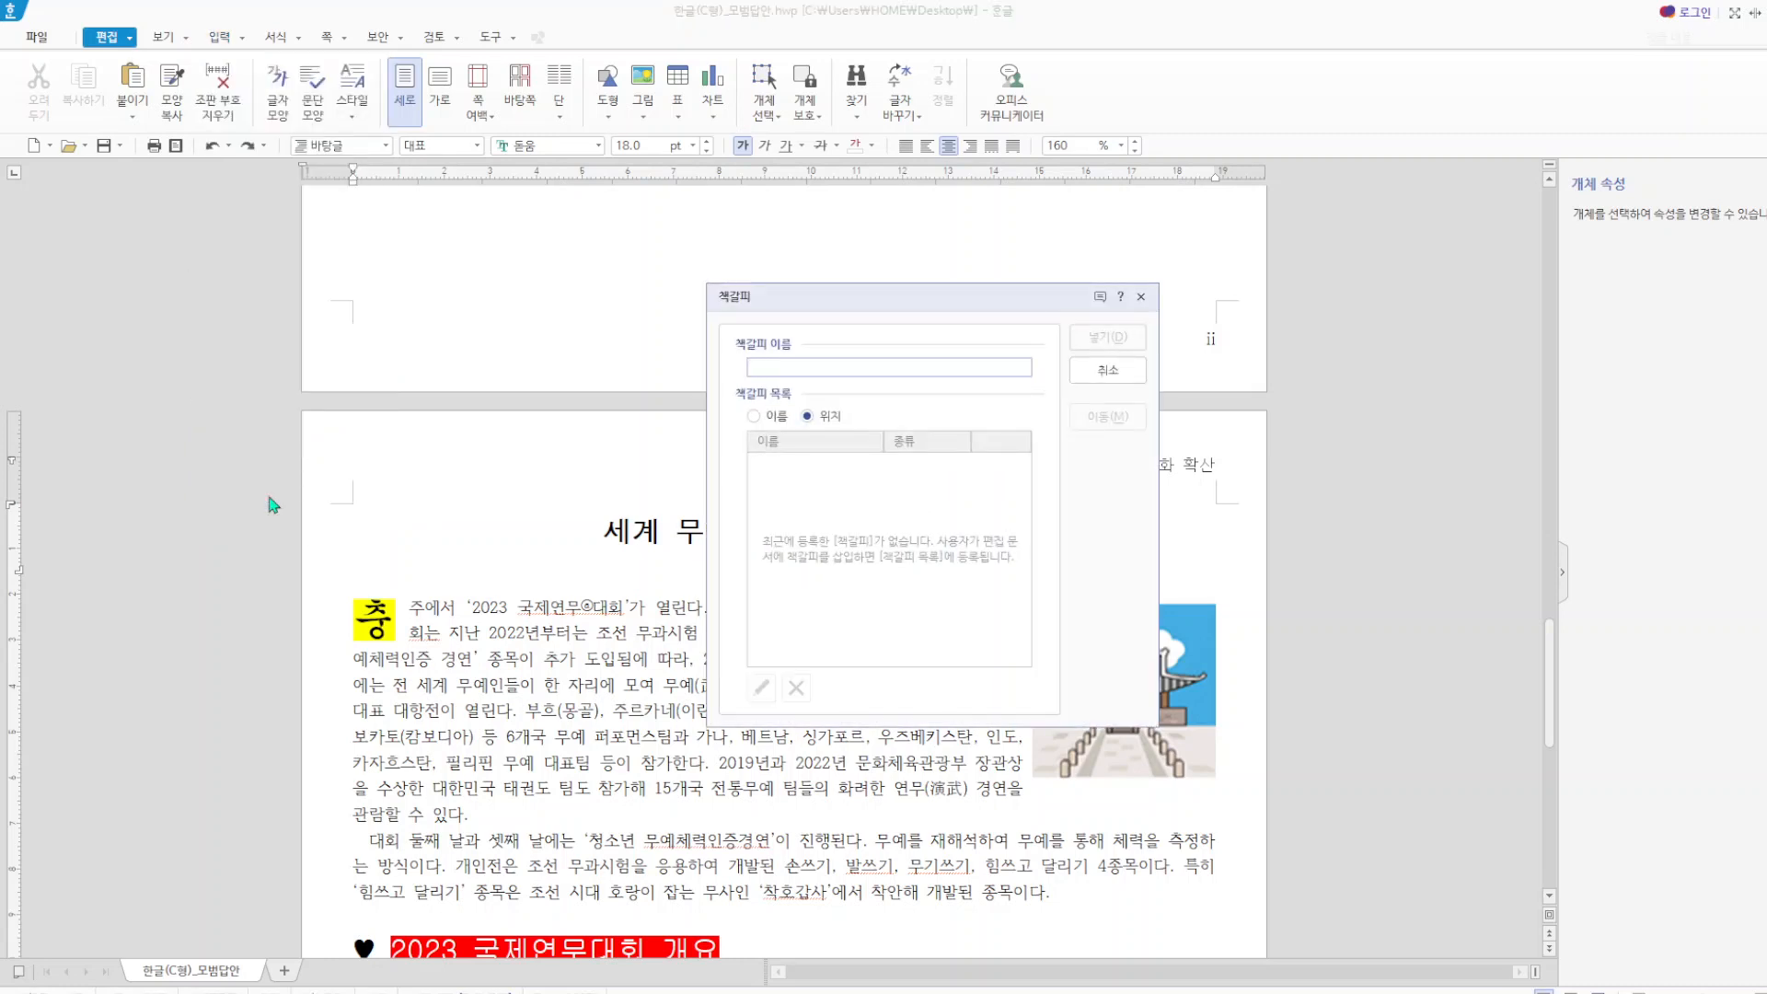
{"action": "type", "text": "ㅁ"}
{"action": "type", "text": "예"}
{"action": "left_click", "coordinate": [1109, 337]}
- Hyperlink the ABC주식회사 logo picture on the second page to the "무예" bookmark in the current document and open the link to test it
{"action": "scroll", "coordinate": [781, 531], "scroll_direction": "up", "scroll_amount": 5}
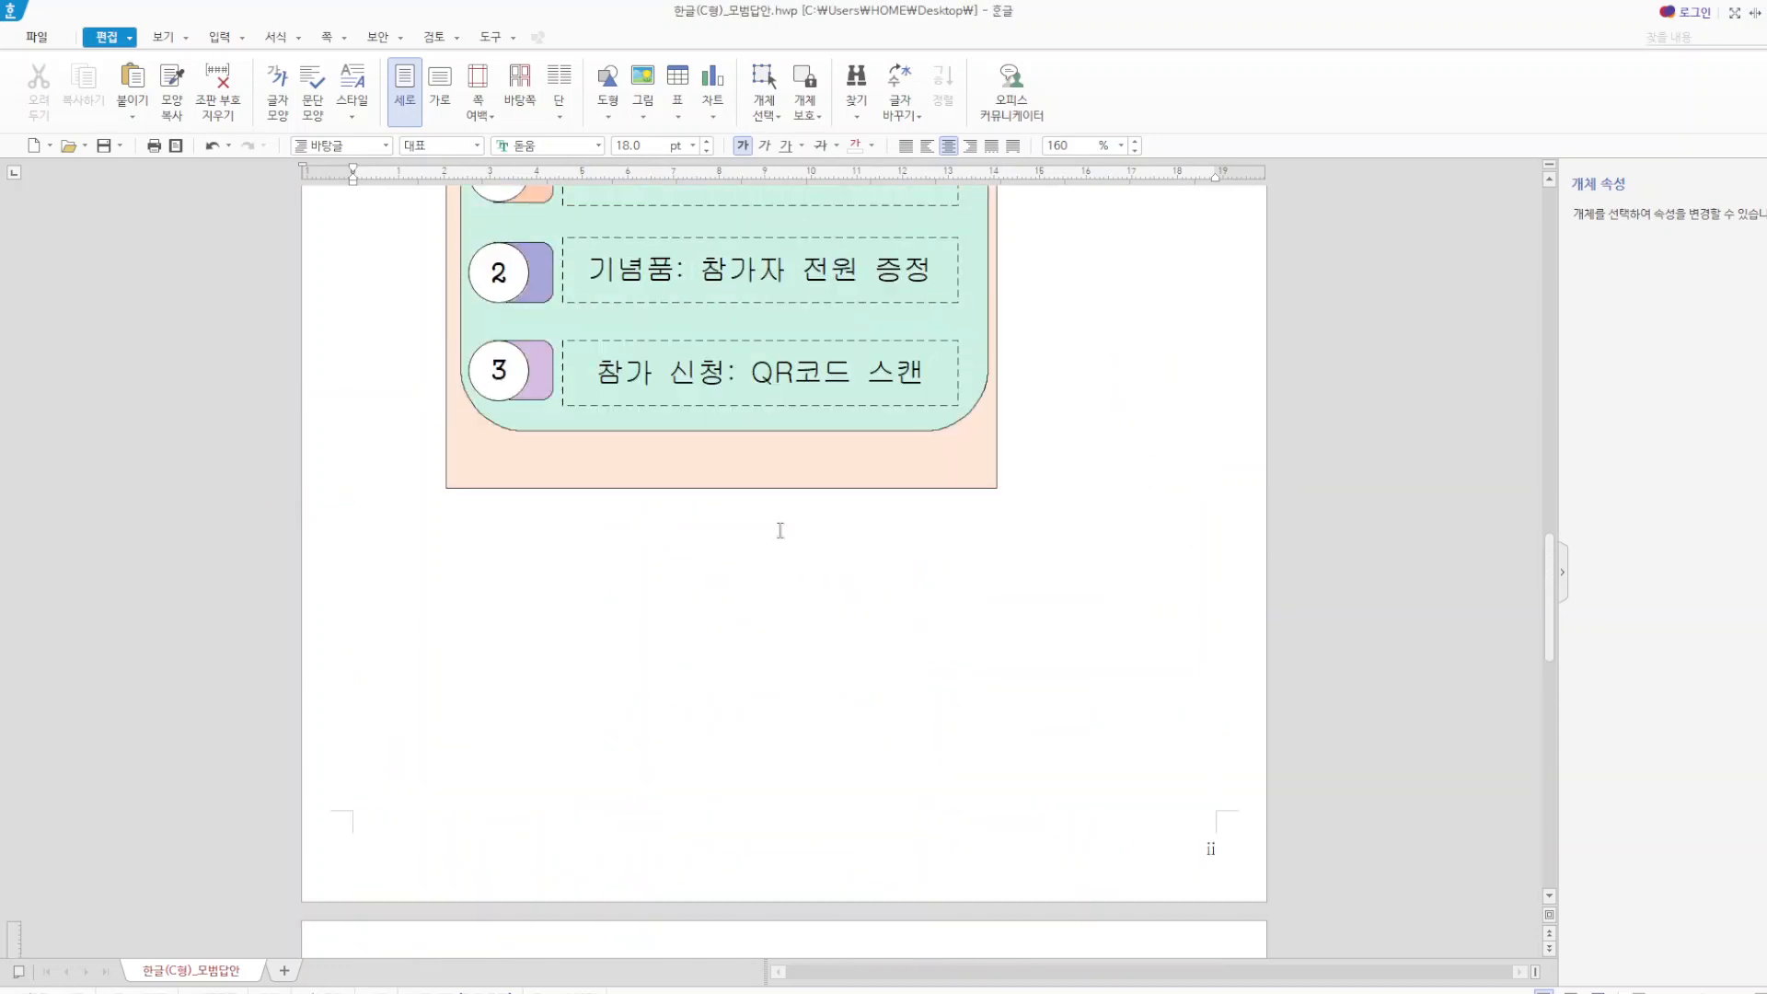
{"action": "scroll", "coordinate": [736, 486], "scroll_direction": "up", "scroll_amount": 2}
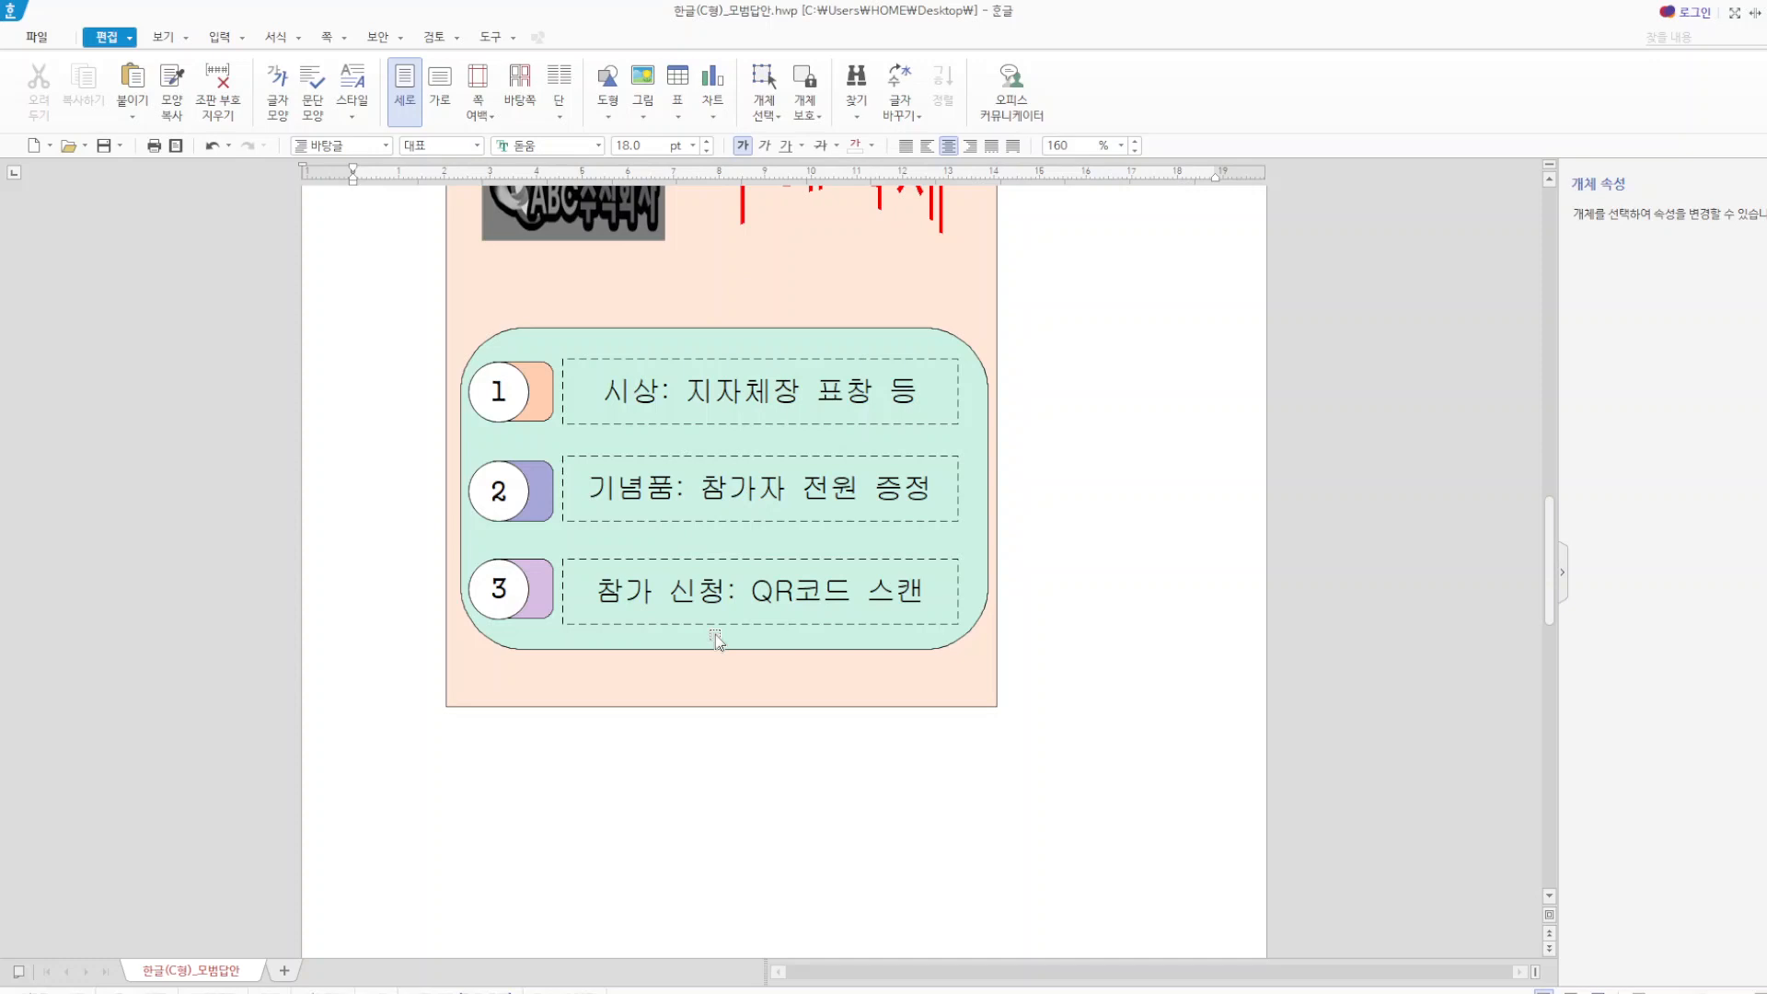
{"action": "scroll", "coordinate": [517, 510], "scroll_direction": "up", "scroll_amount": 3}
{"action": "left_click", "coordinate": [577, 474]}
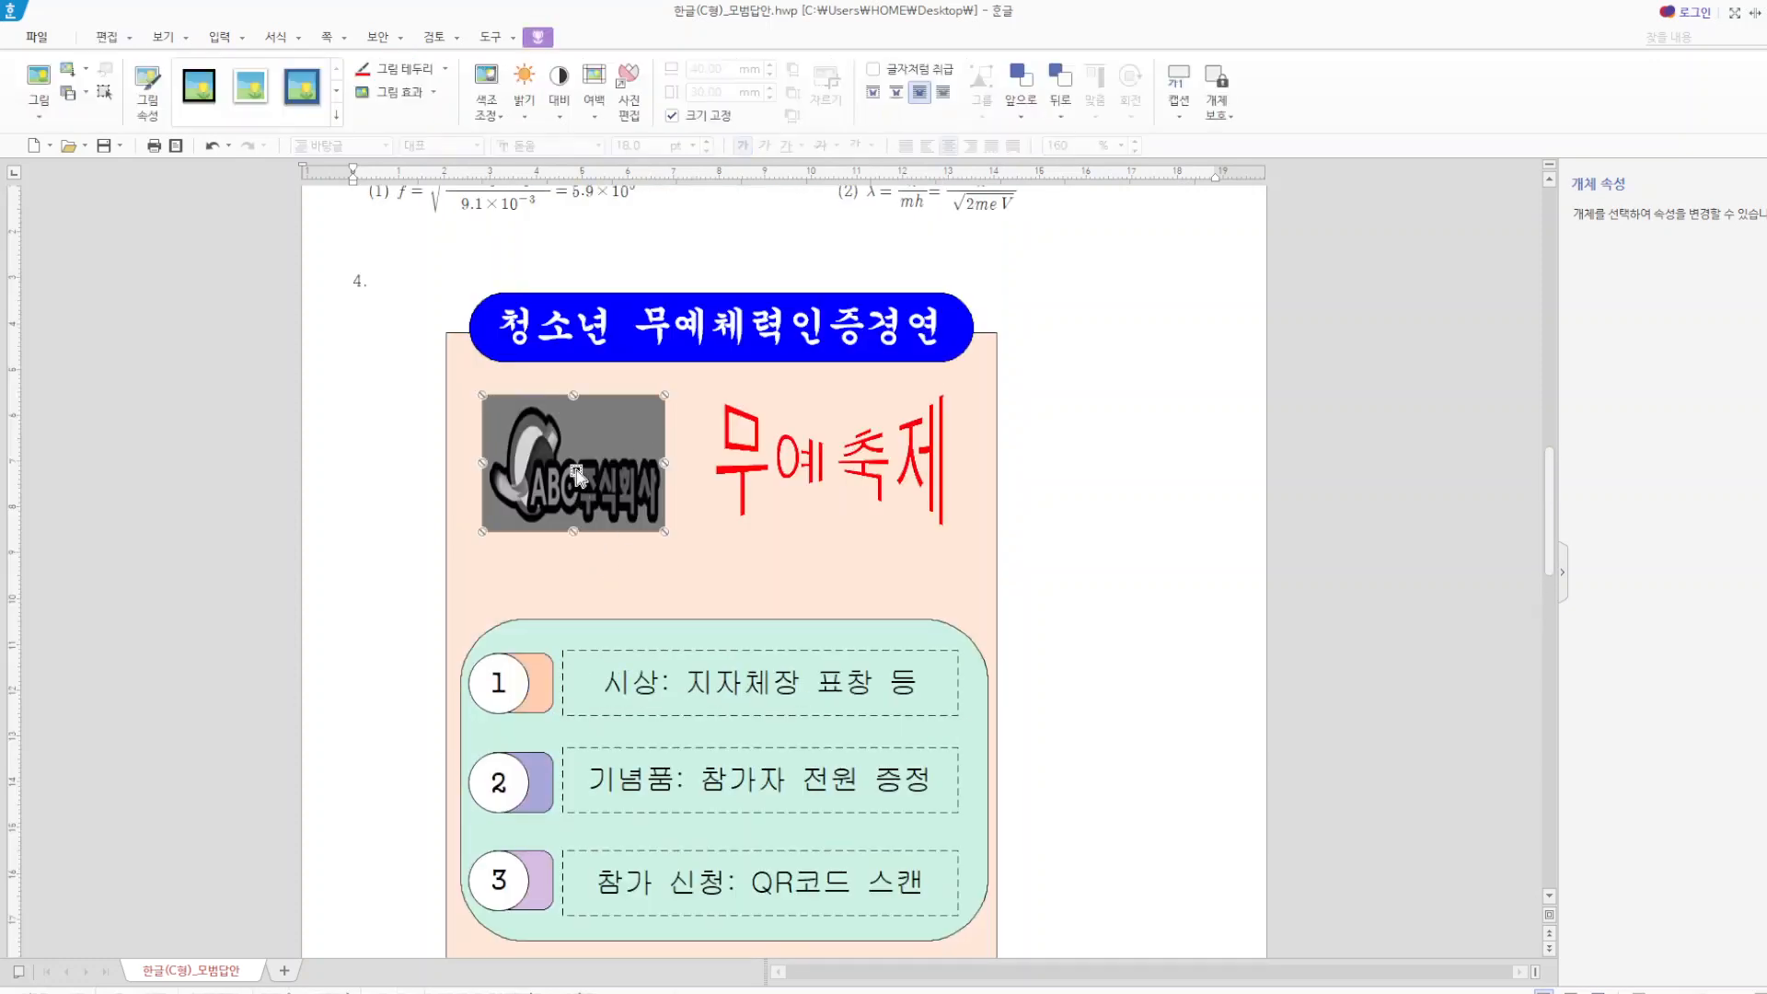
{"action": "right_click", "coordinate": [579, 475]}
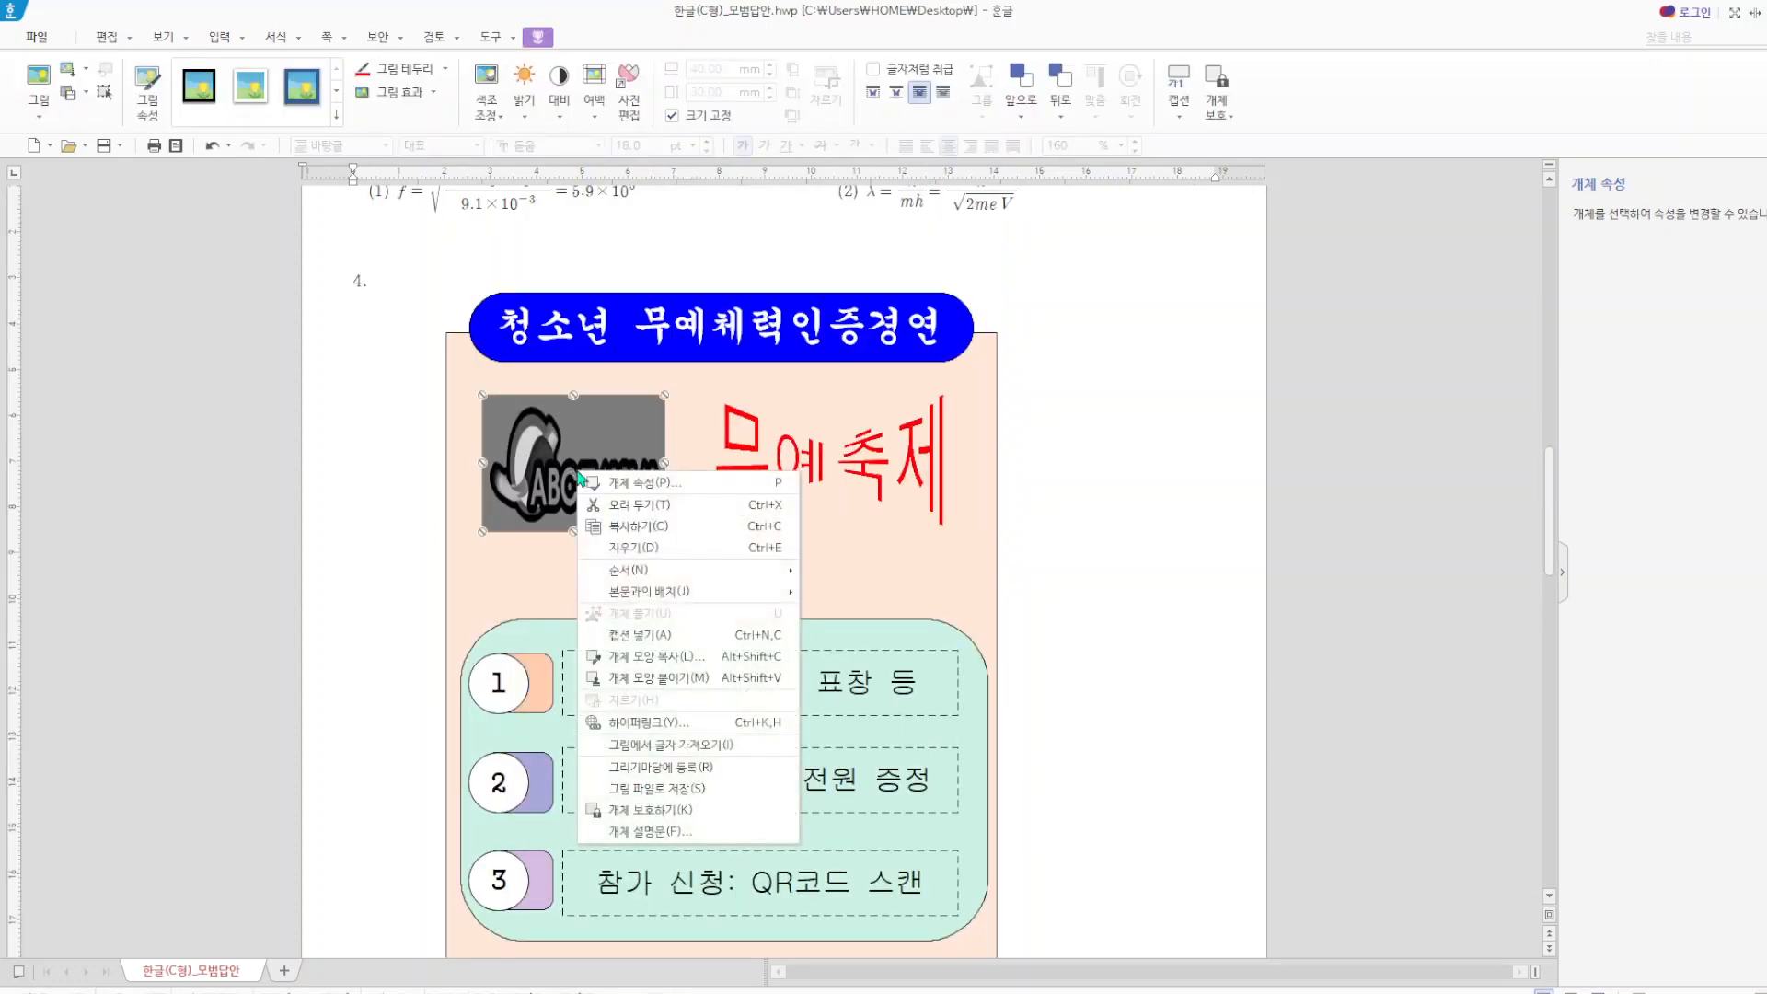
{"action": "left_click", "coordinate": [681, 723]}
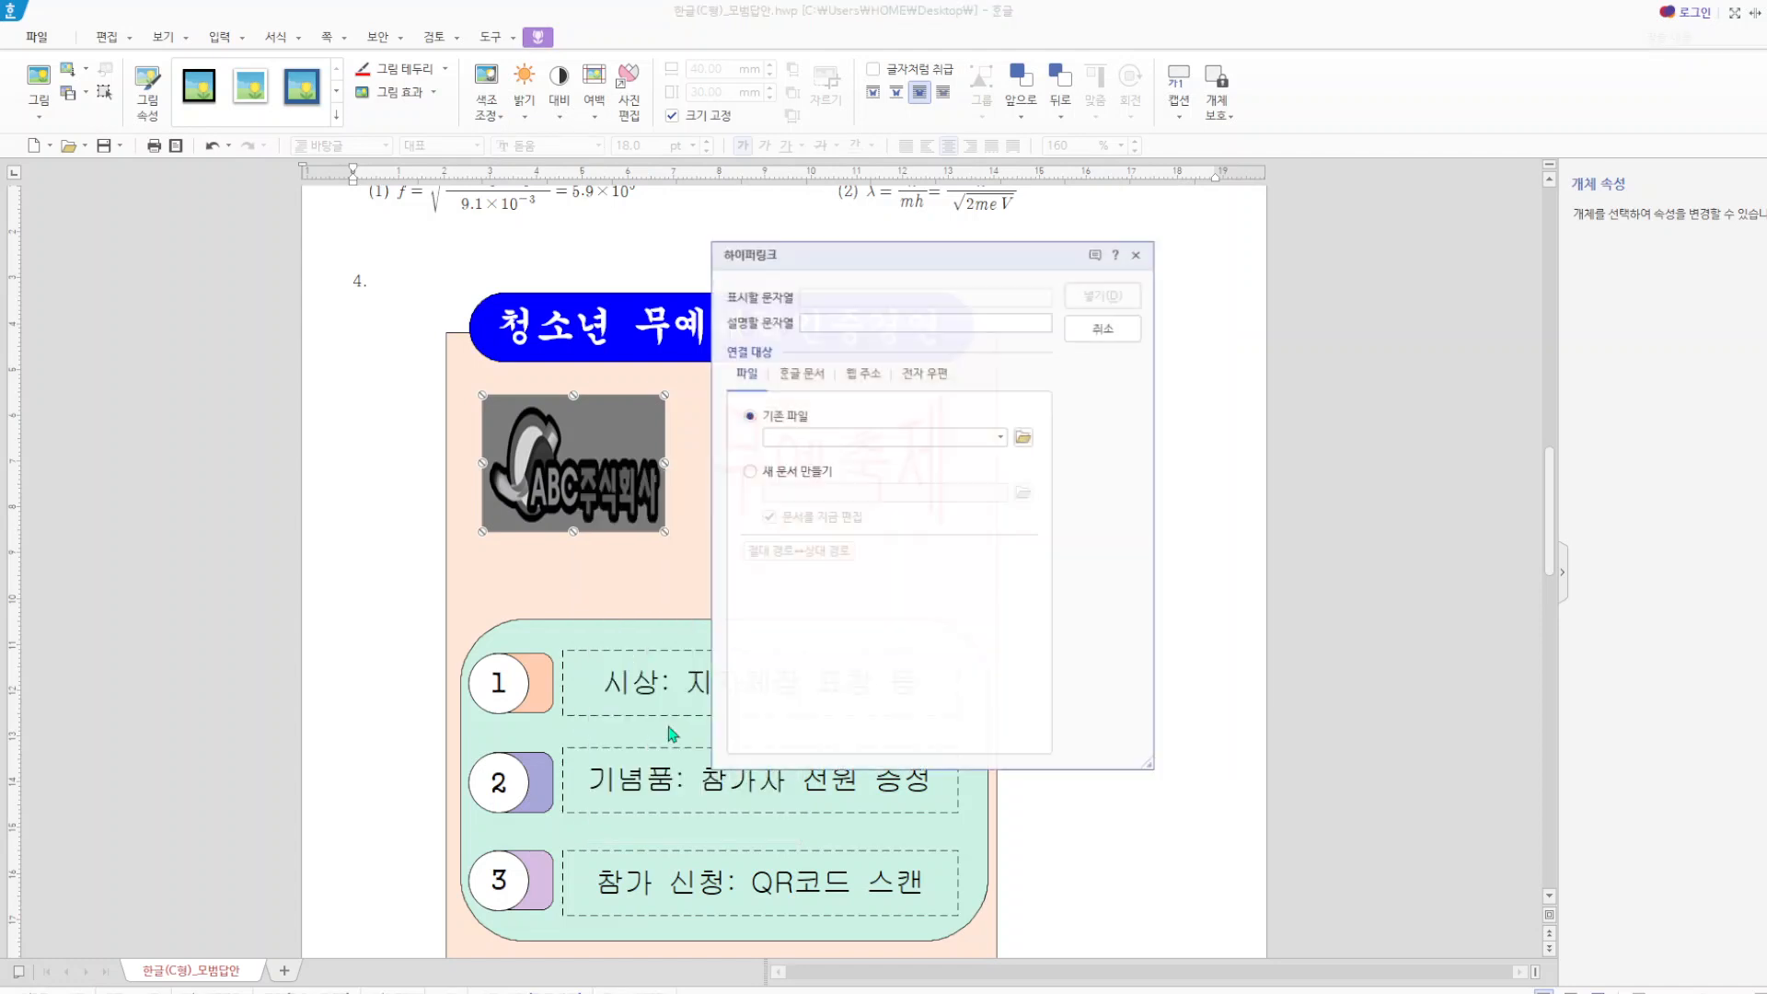
{"action": "left_click", "coordinate": [801, 373]}
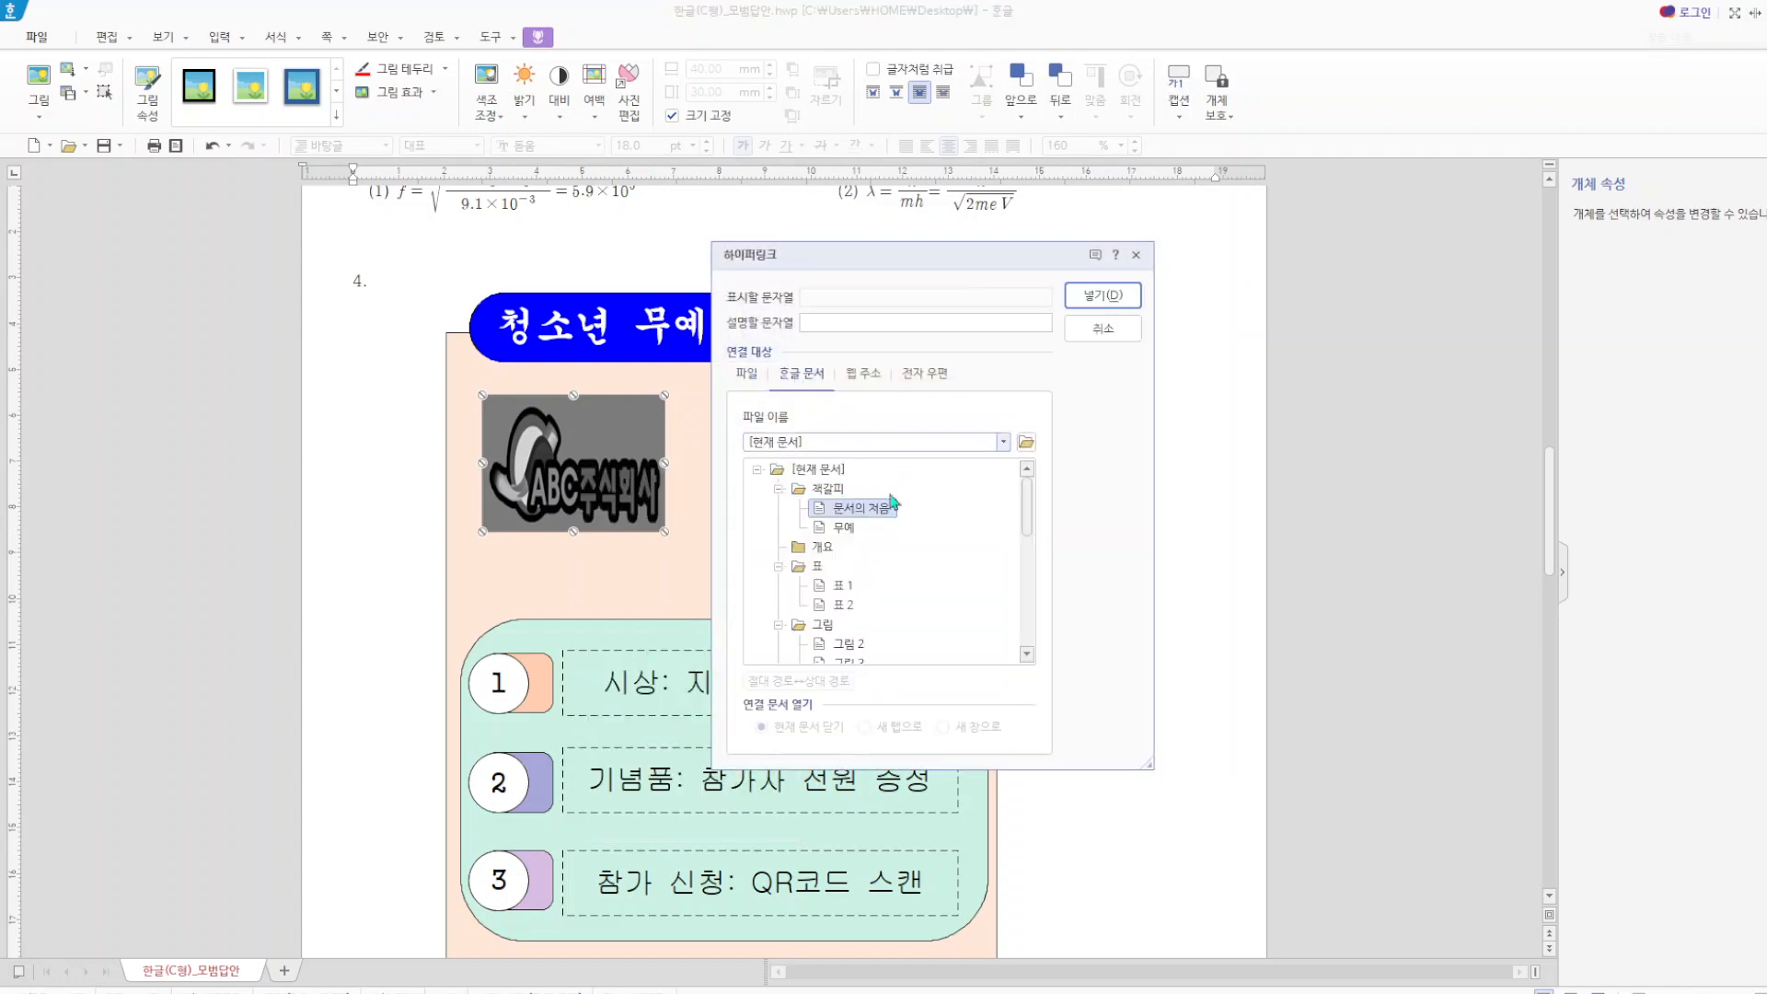
{"action": "left_click", "coordinate": [844, 528]}
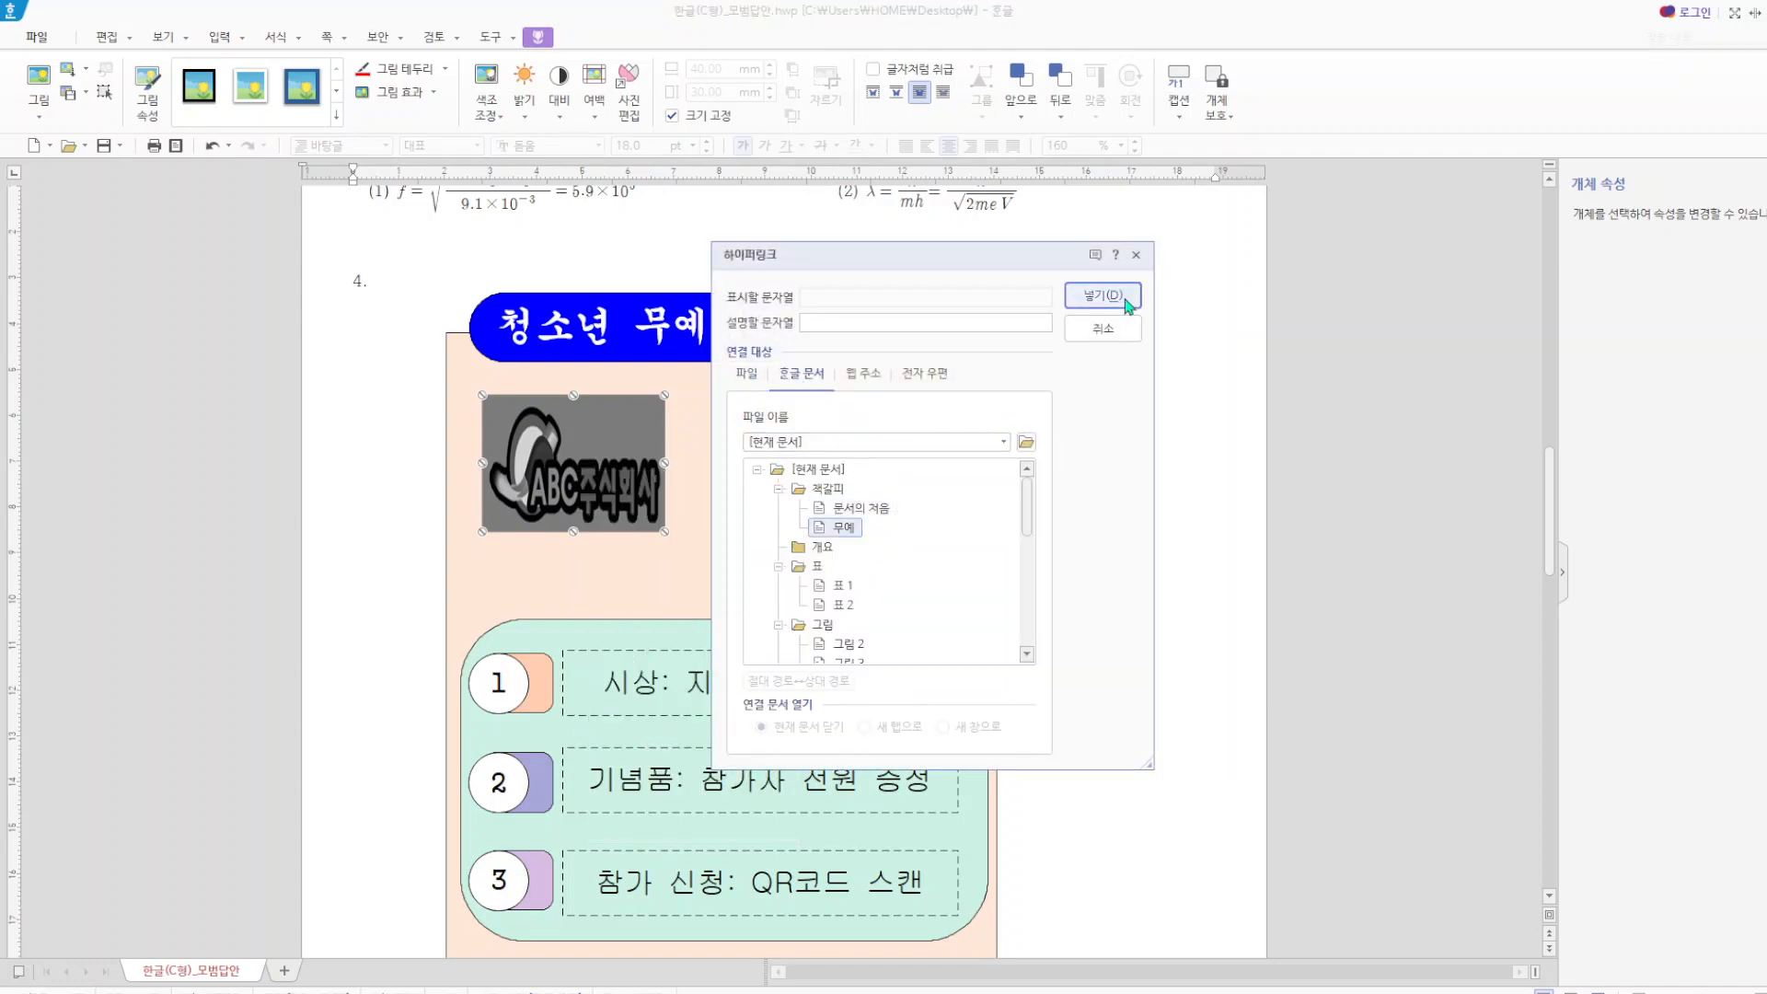
{"action": "left_click", "coordinate": [1123, 297]}
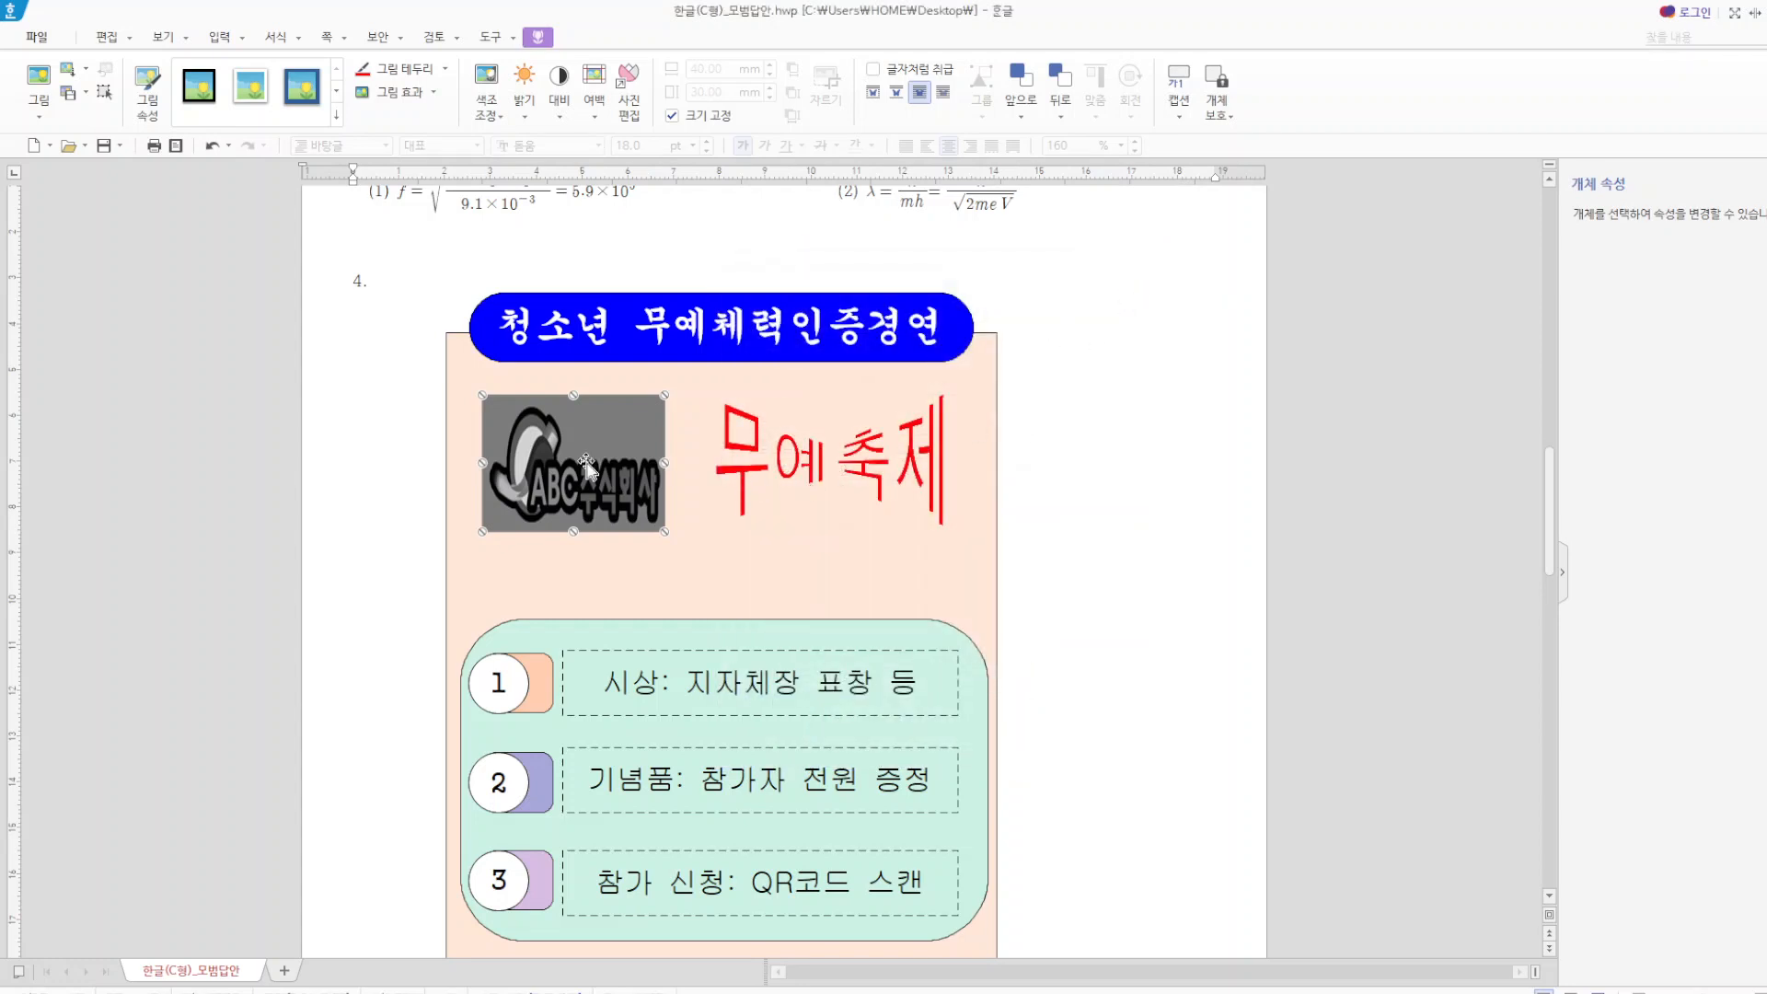
{"action": "right_click", "coordinate": [586, 465]}
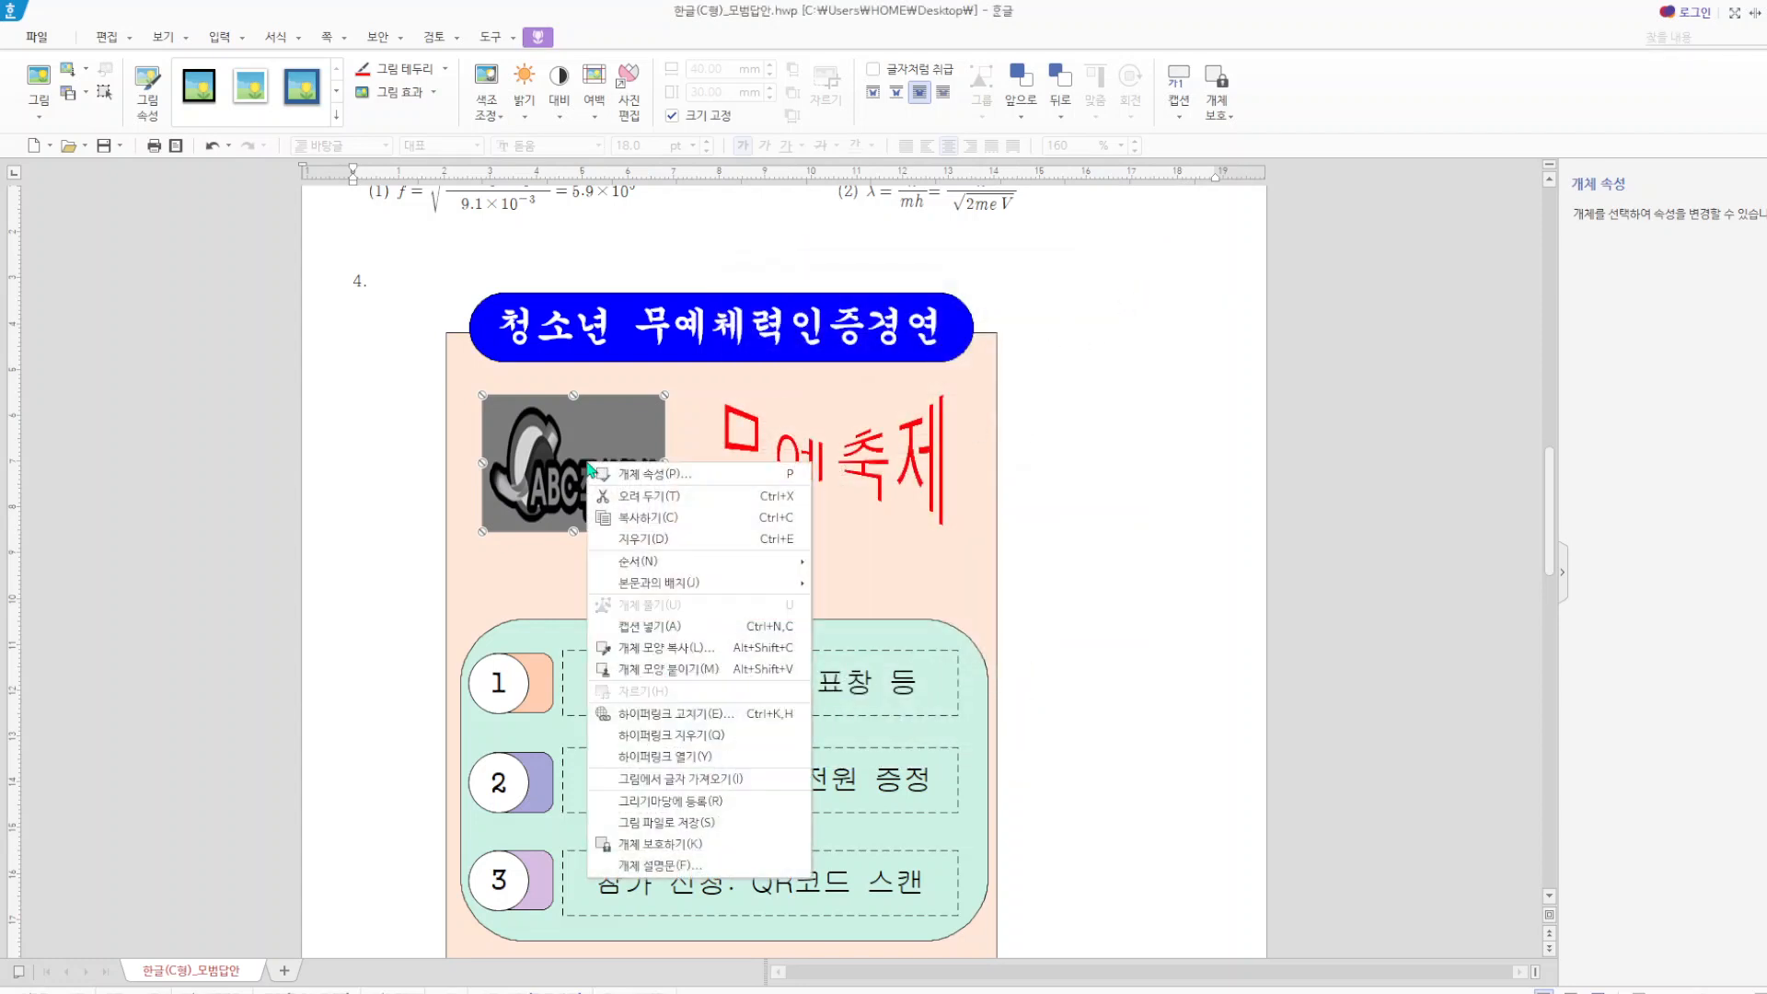
{"action": "left_click", "coordinate": [641, 757]}
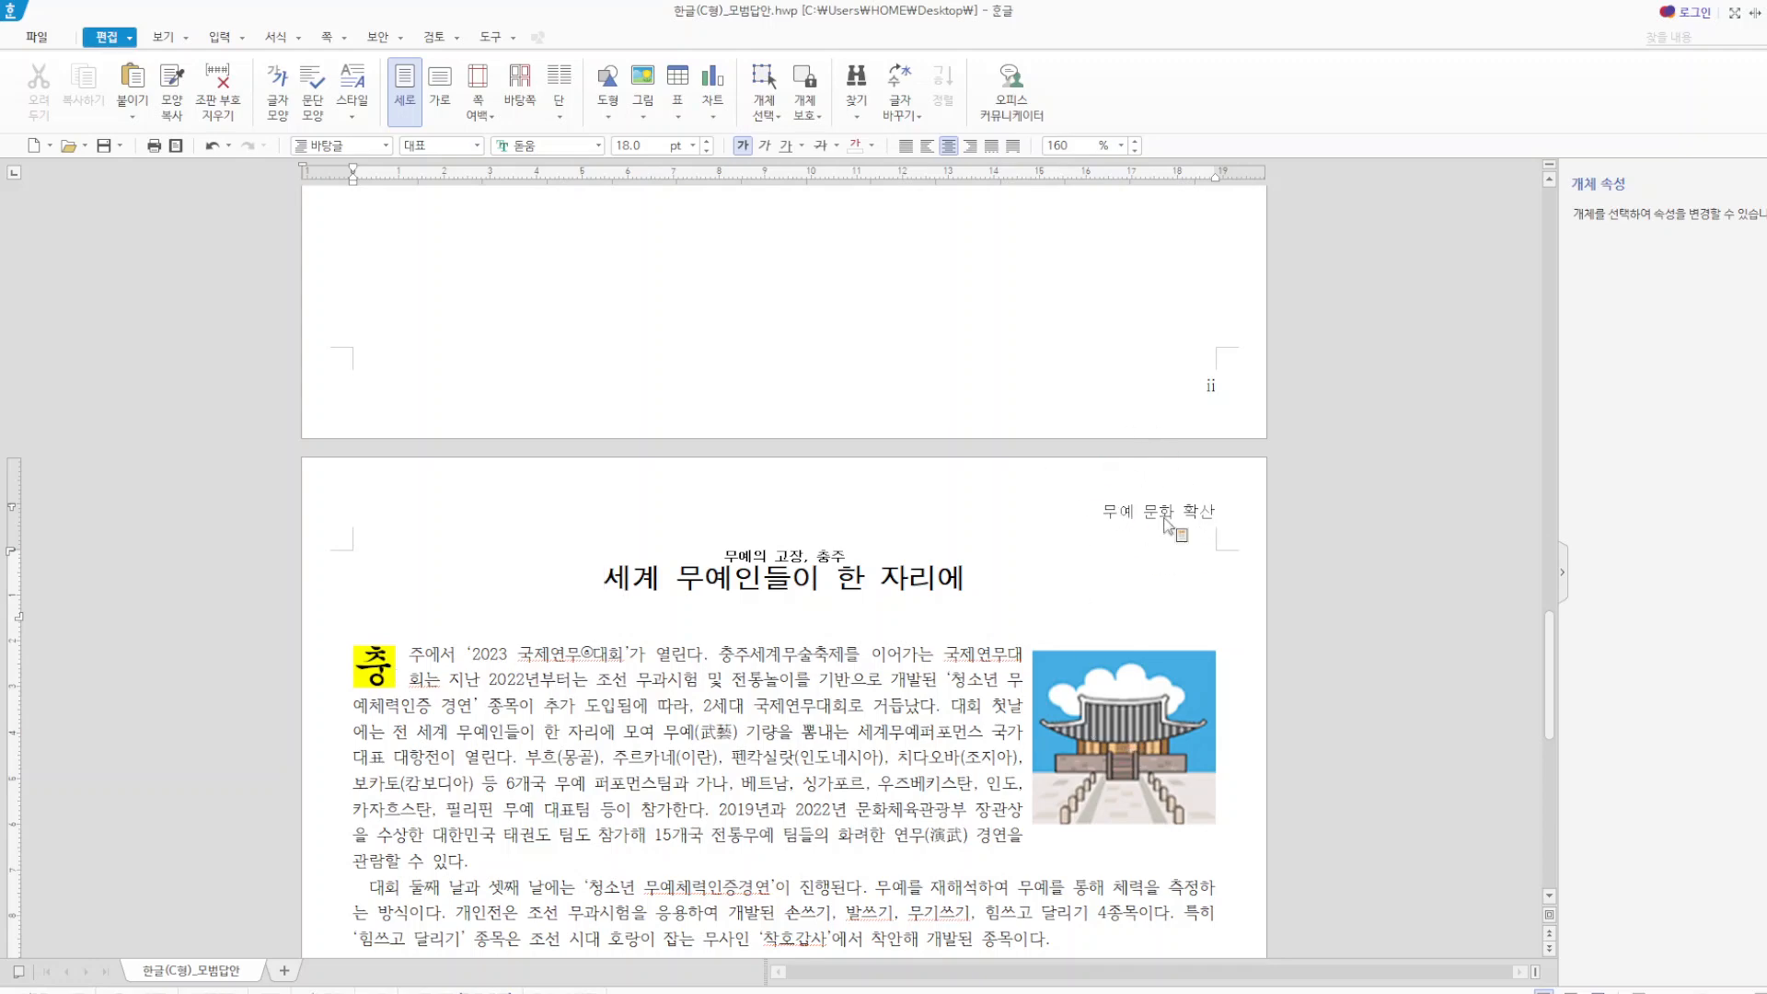
- Review the finished document from the third page's table and footnote back to the first page's text, table and chart
{"action": "scroll", "coordinate": [1021, 667], "scroll_direction": "down", "scroll_amount": 6}
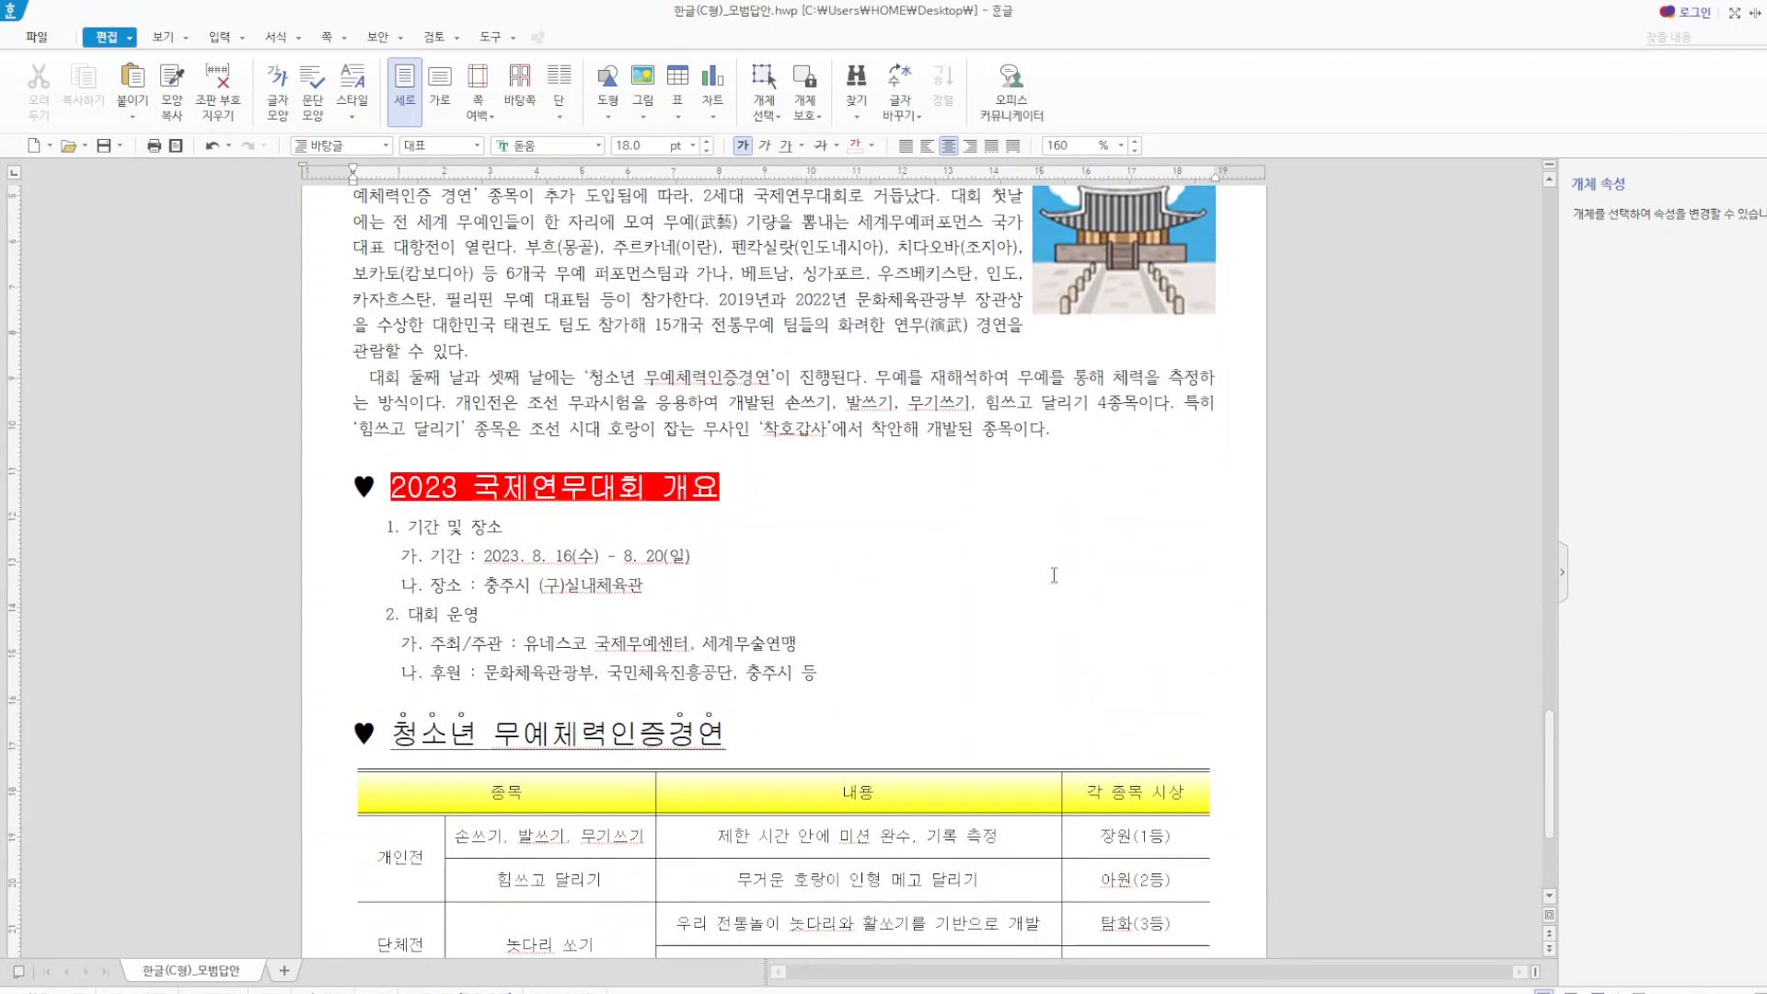
{"action": "scroll", "coordinate": [1022, 667], "scroll_direction": "down", "scroll_amount": 1}
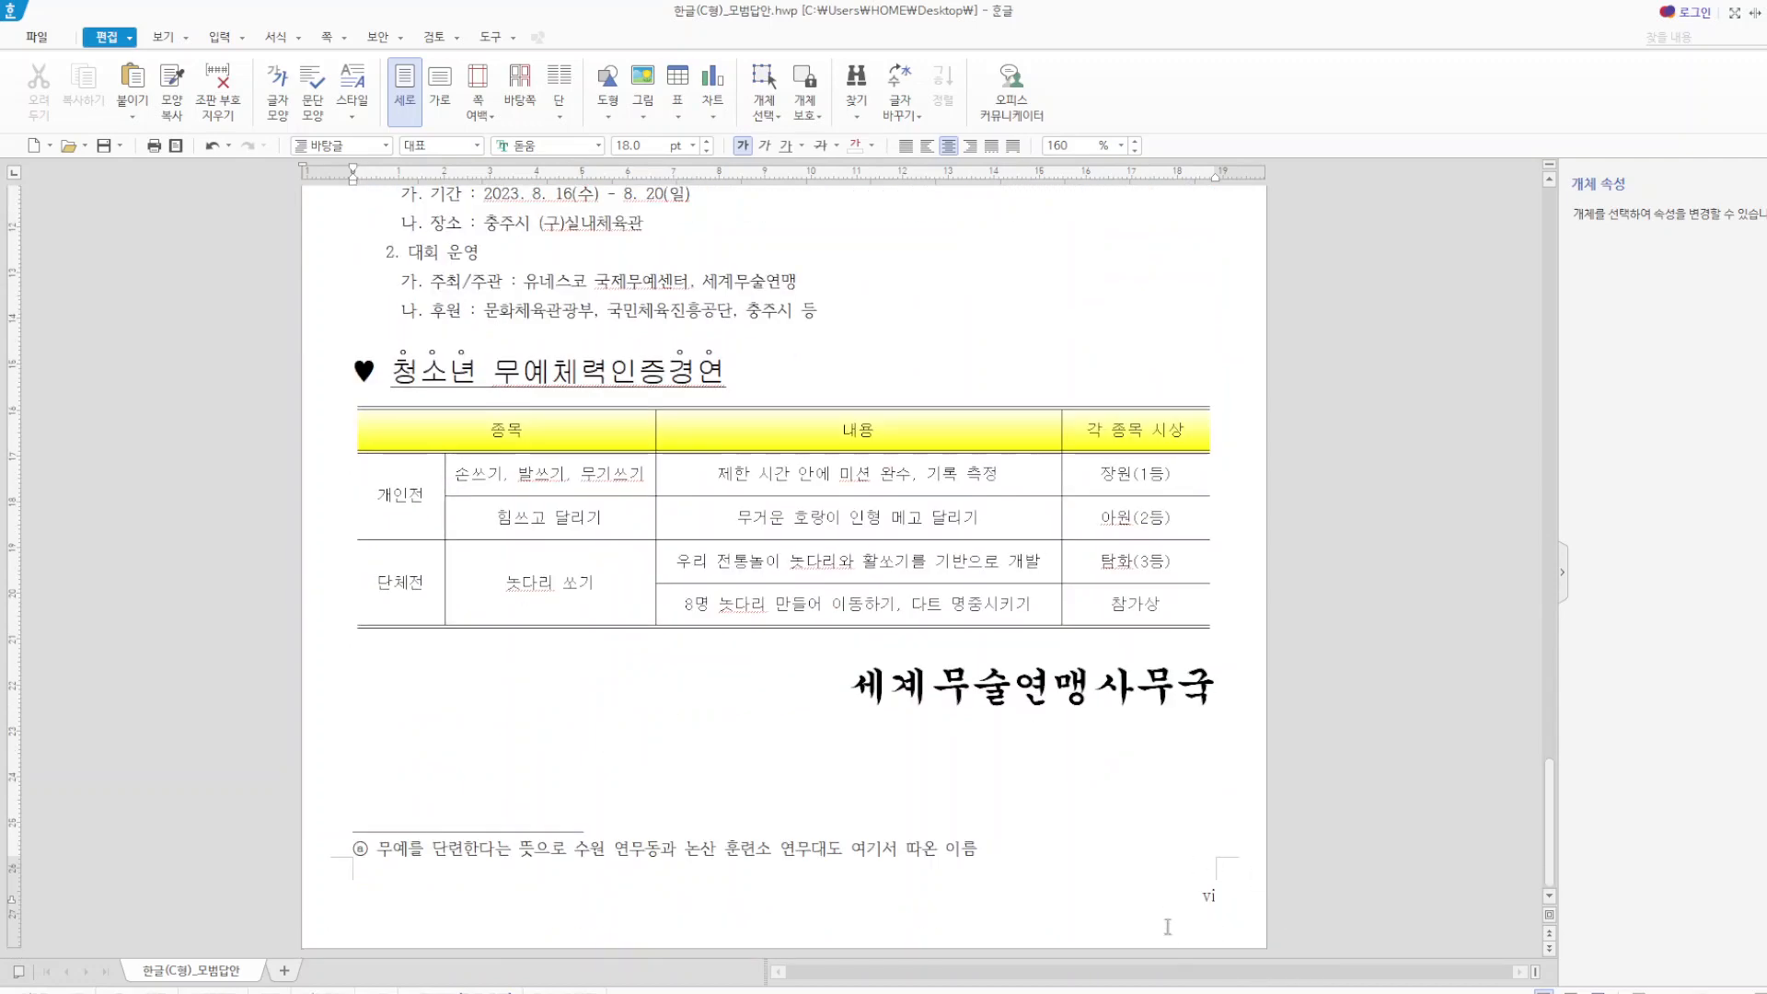
{"action": "scroll", "coordinate": [899, 843], "scroll_direction": "up", "scroll_amount": 5}
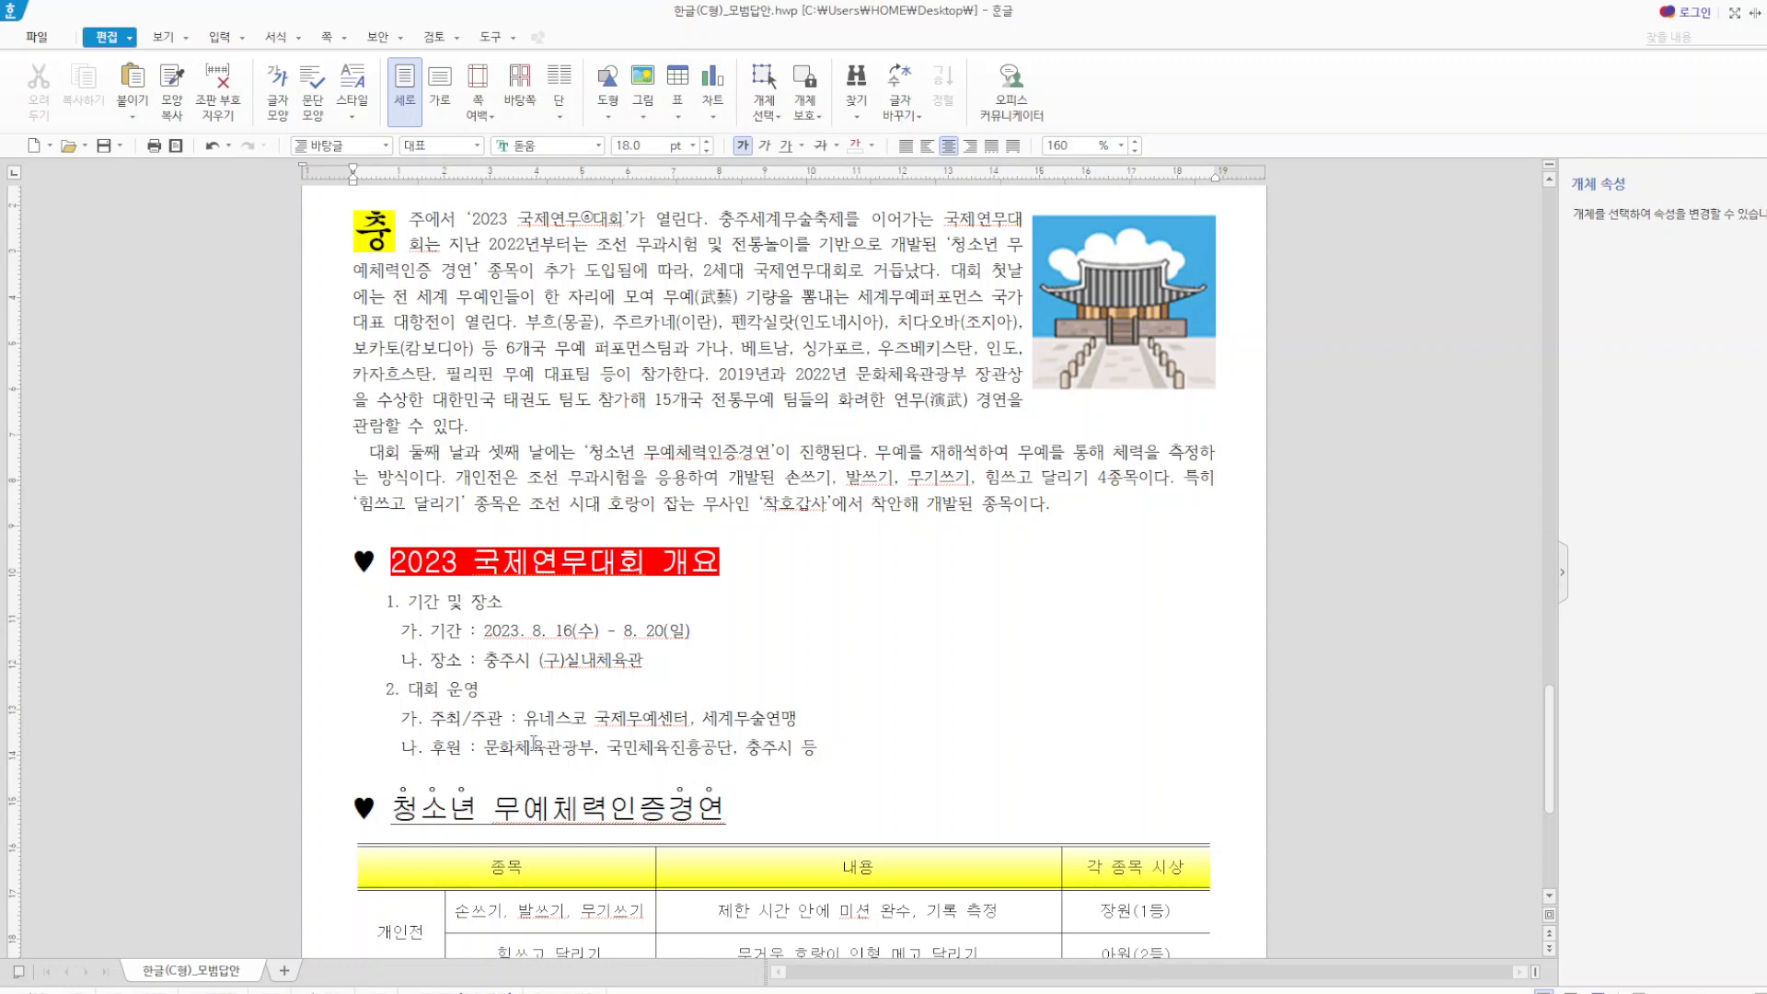
{"action": "scroll", "coordinate": [863, 682], "scroll_direction": "up", "scroll_amount": 15}
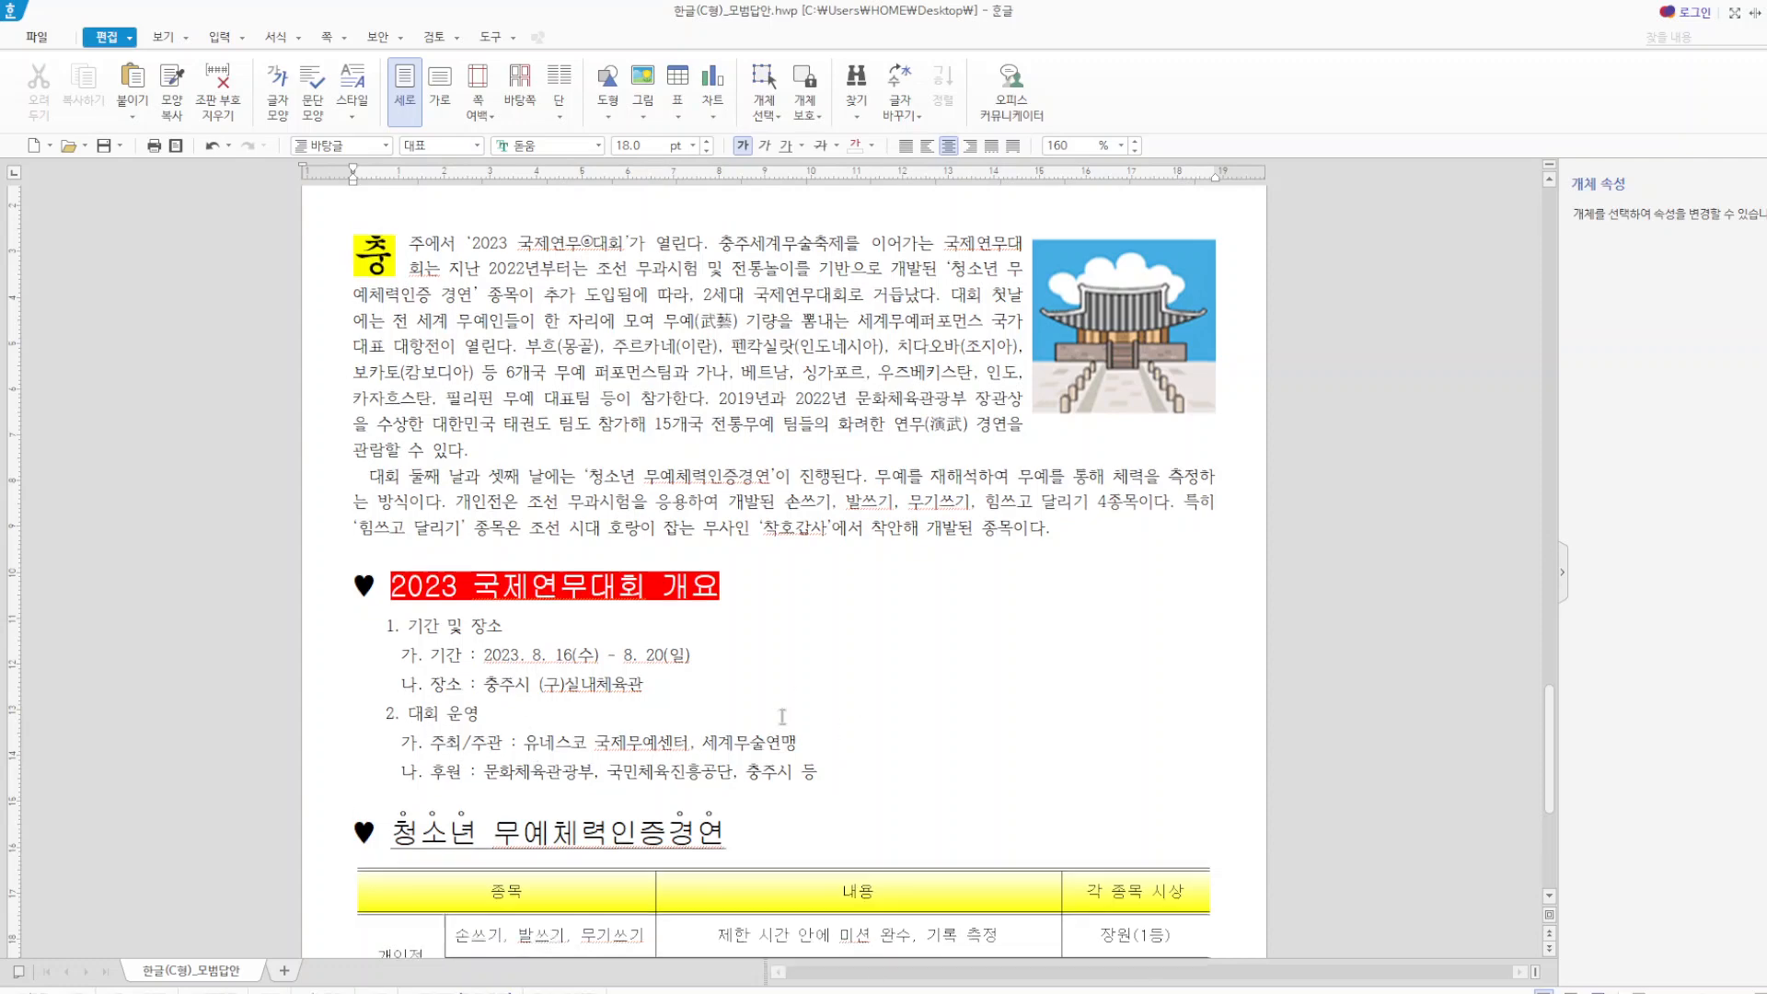
{"action": "scroll", "coordinate": [1077, 624], "scroll_direction": "up", "scroll_amount": 2}
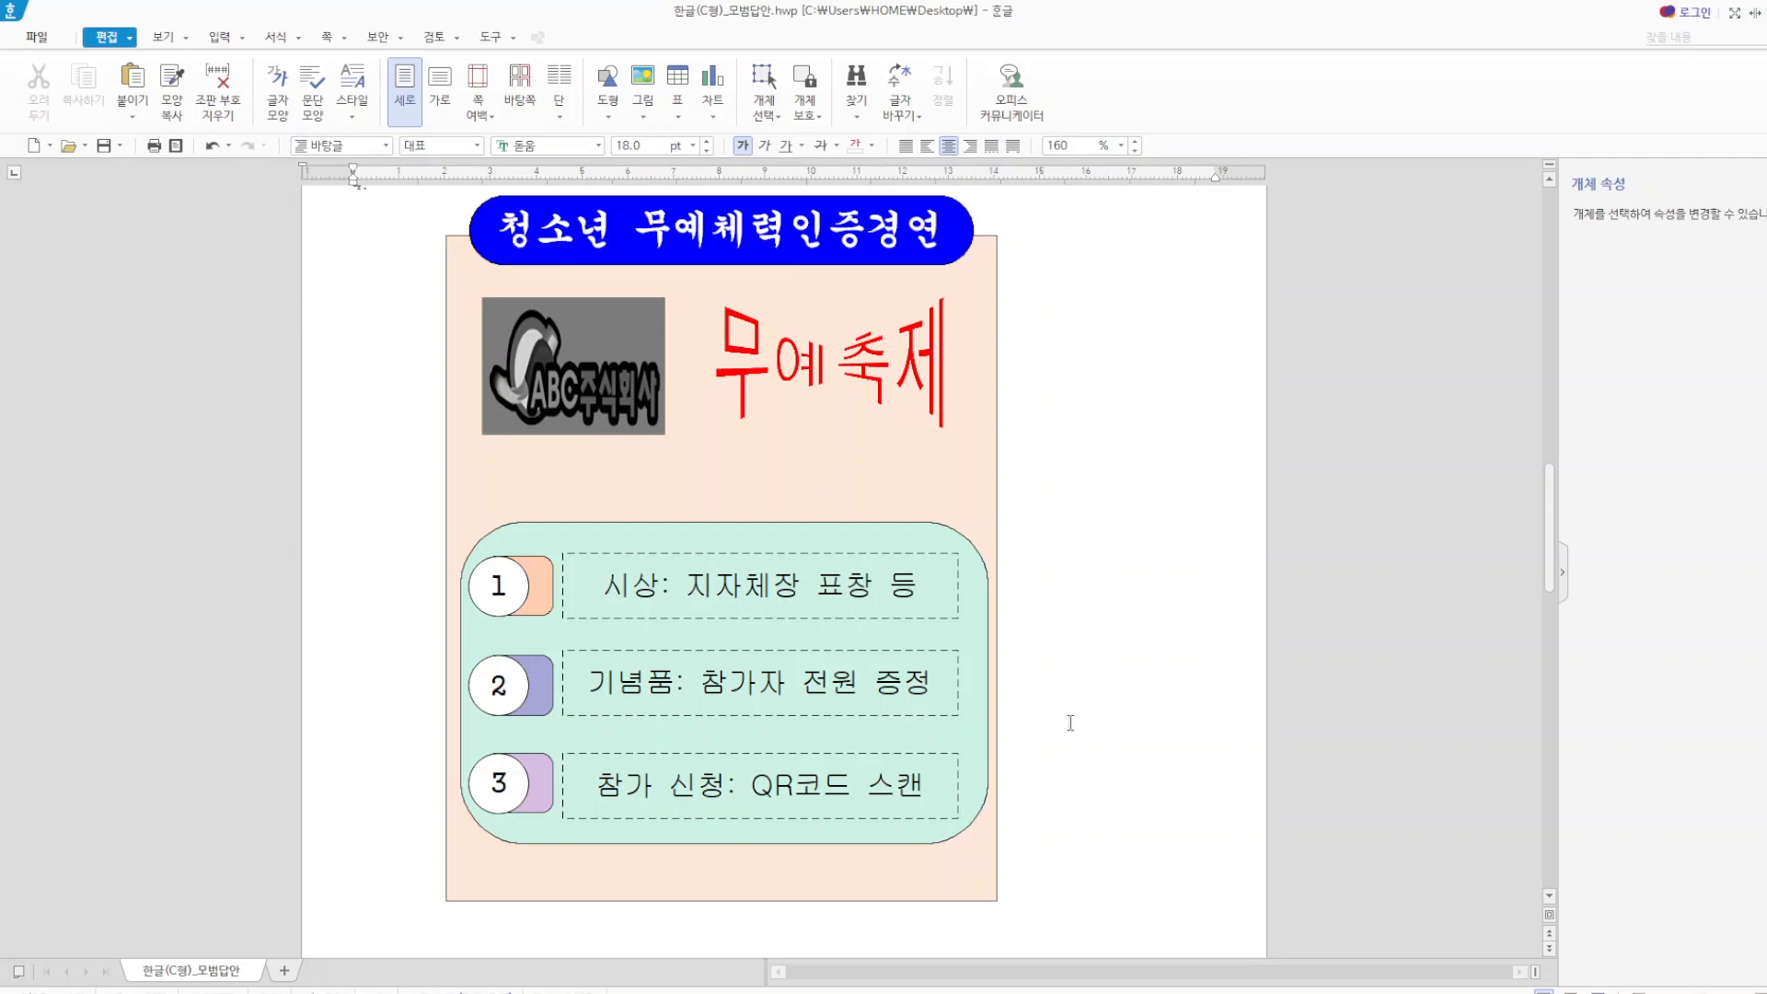
{"action": "scroll", "coordinate": [1070, 722], "scroll_direction": "up", "scroll_amount": 5}
{"action": "scroll", "coordinate": [1076, 709], "scroll_direction": "up", "scroll_amount": 5}
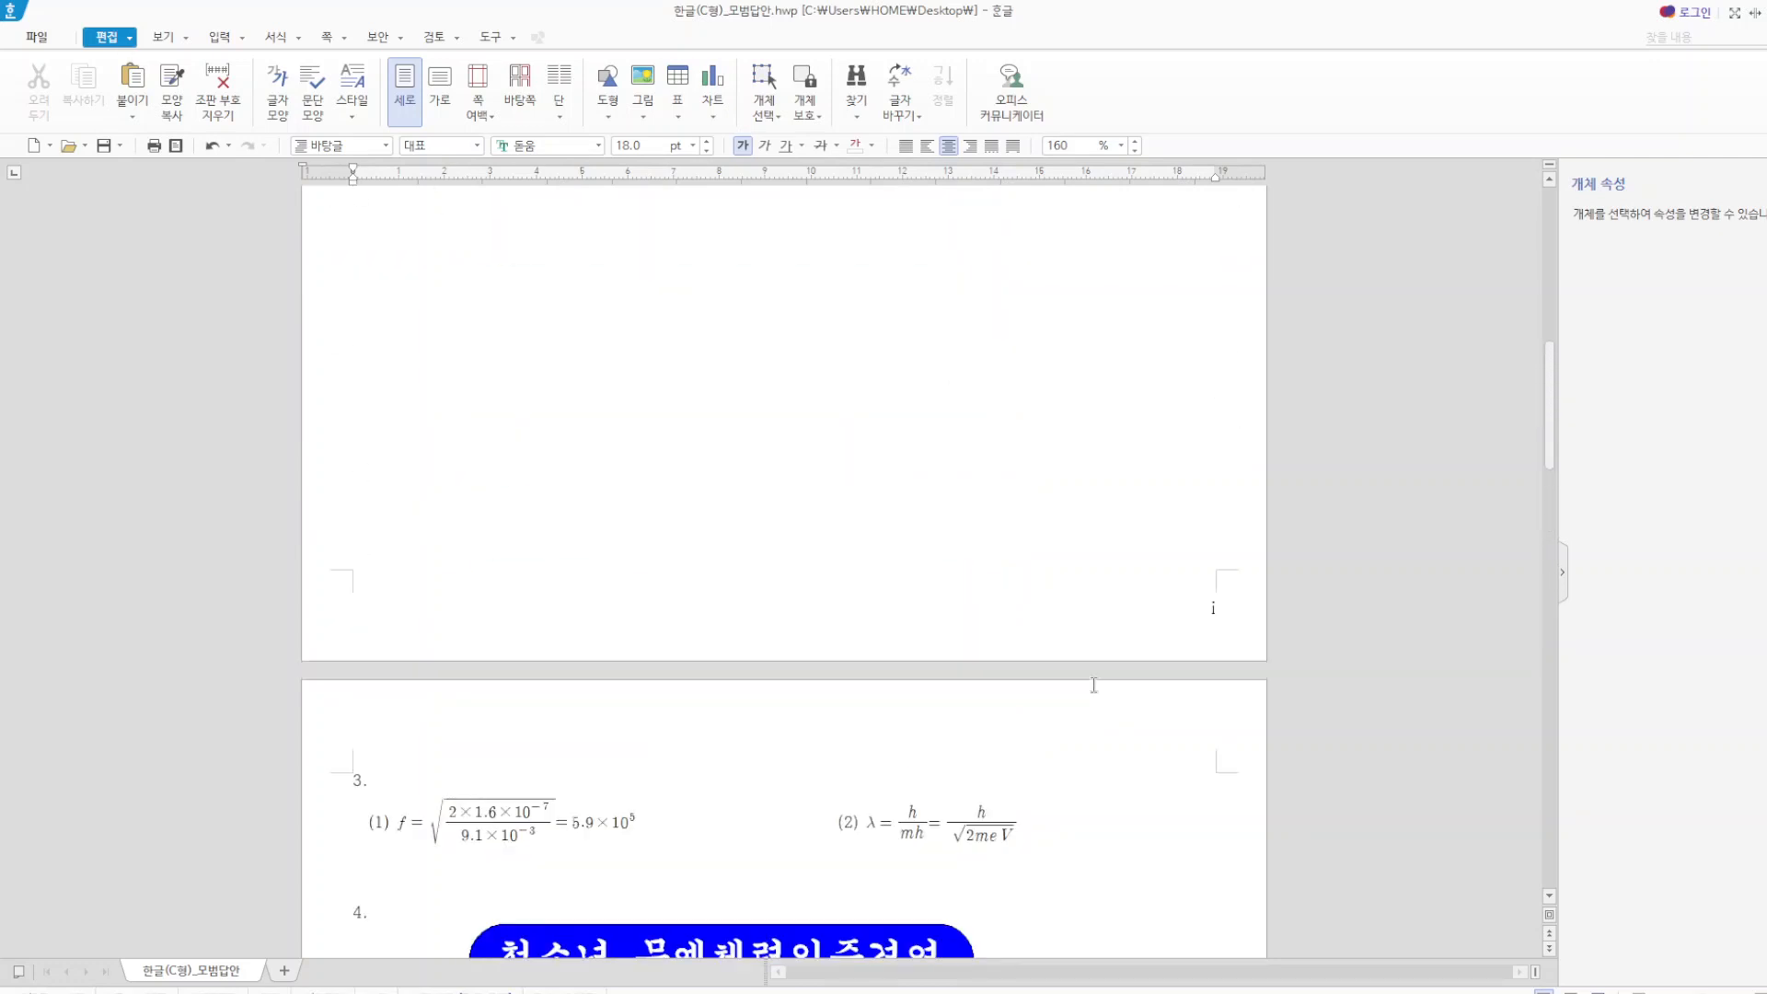
{"action": "scroll", "coordinate": [1012, 654], "scroll_direction": "up", "scroll_amount": 10}
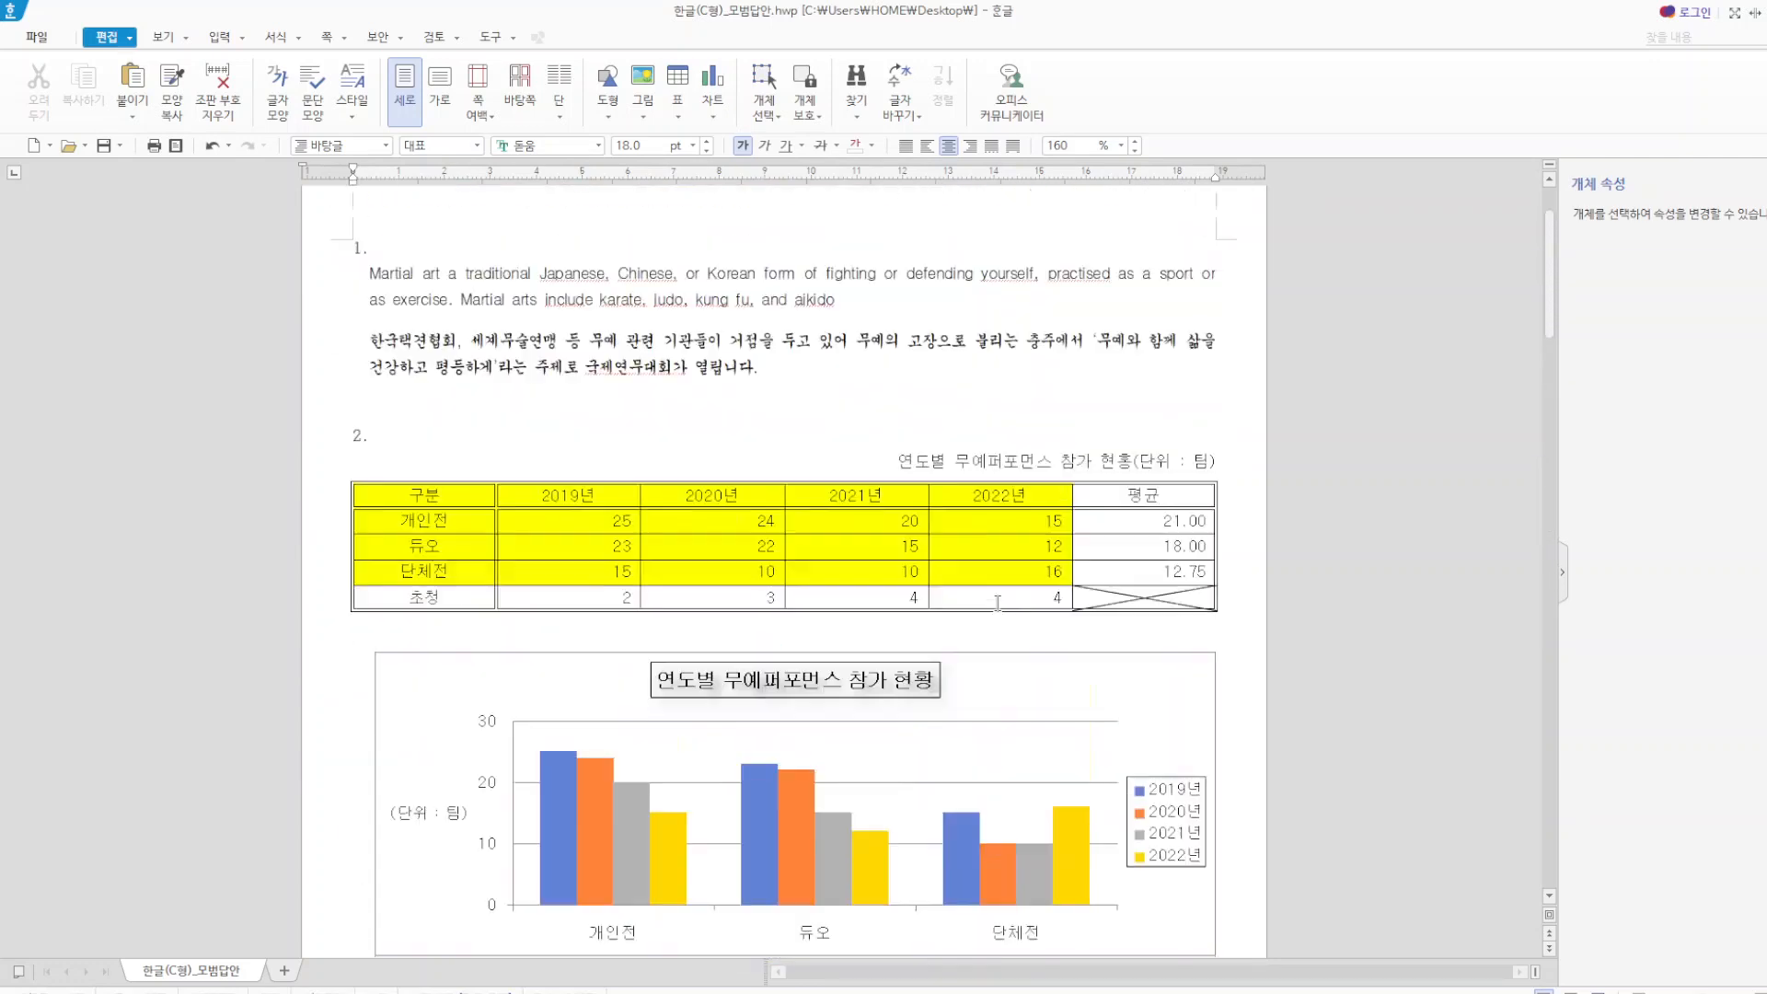